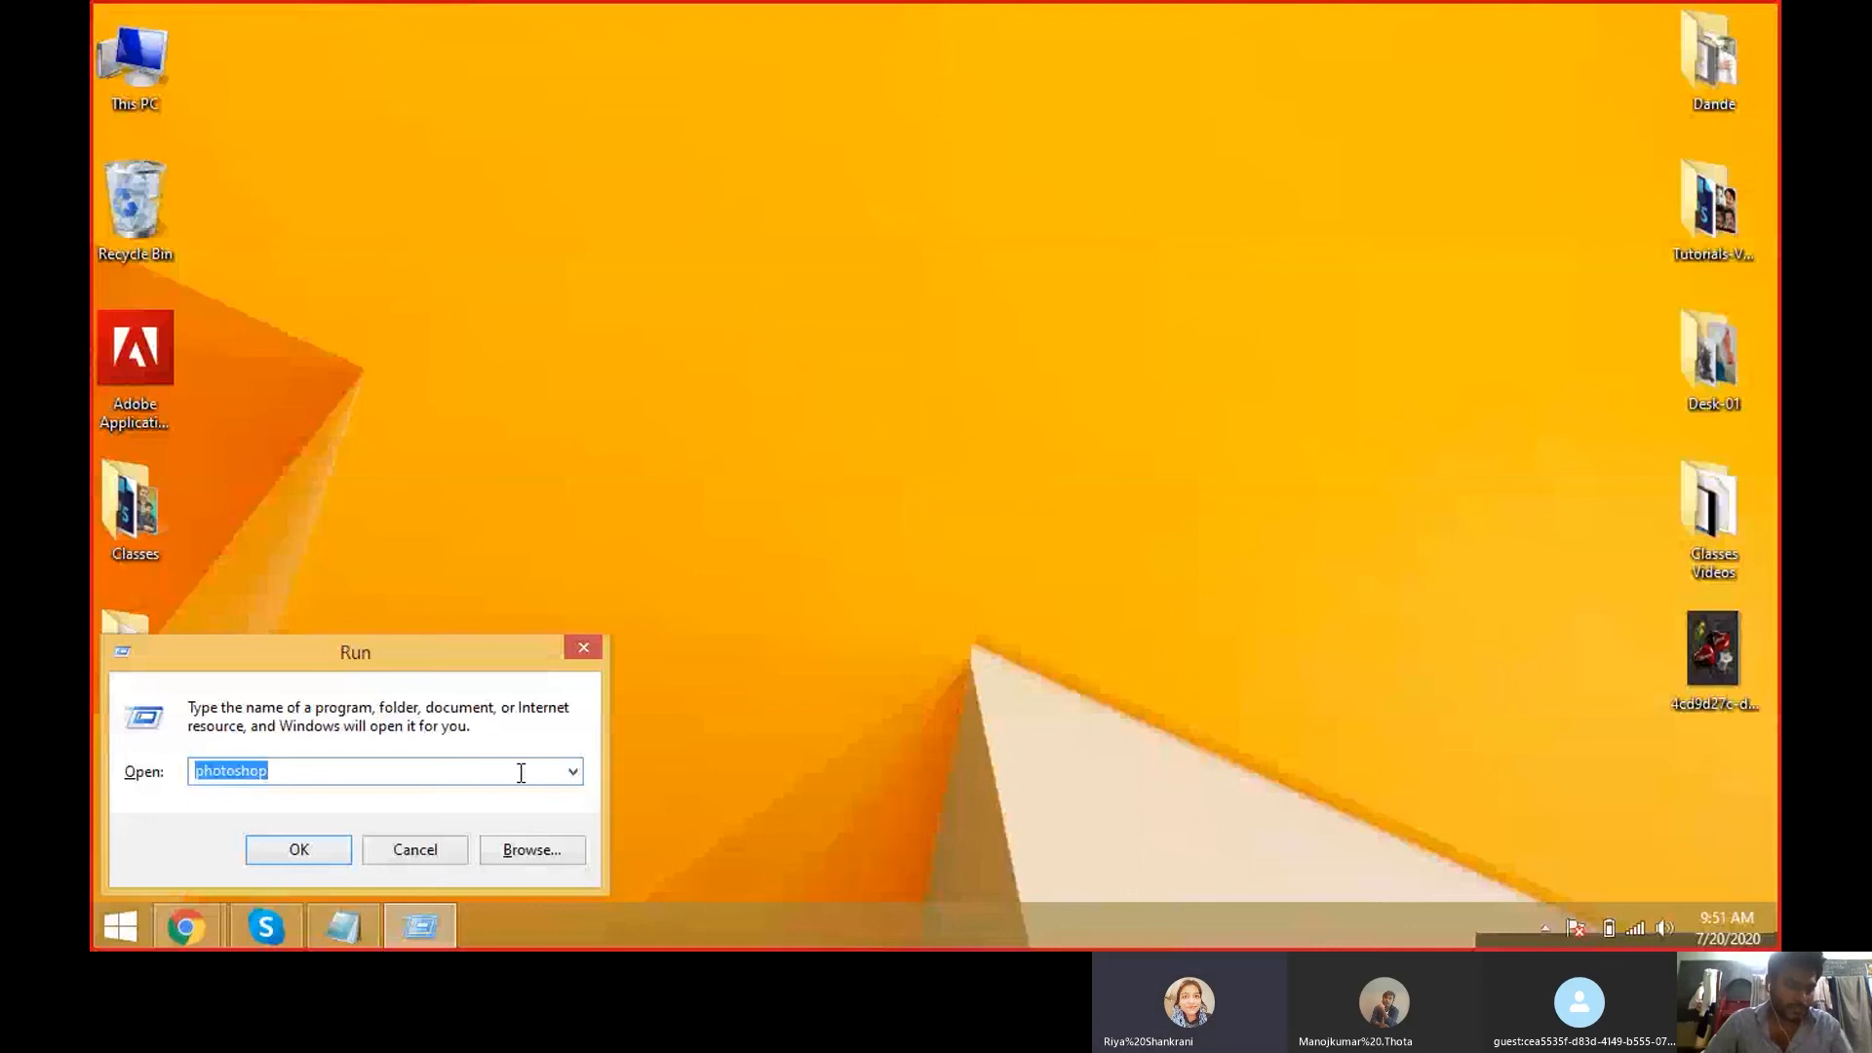
# Launch Photoshop from Windows by running the command photoshop.
pyautogui.press('Return')
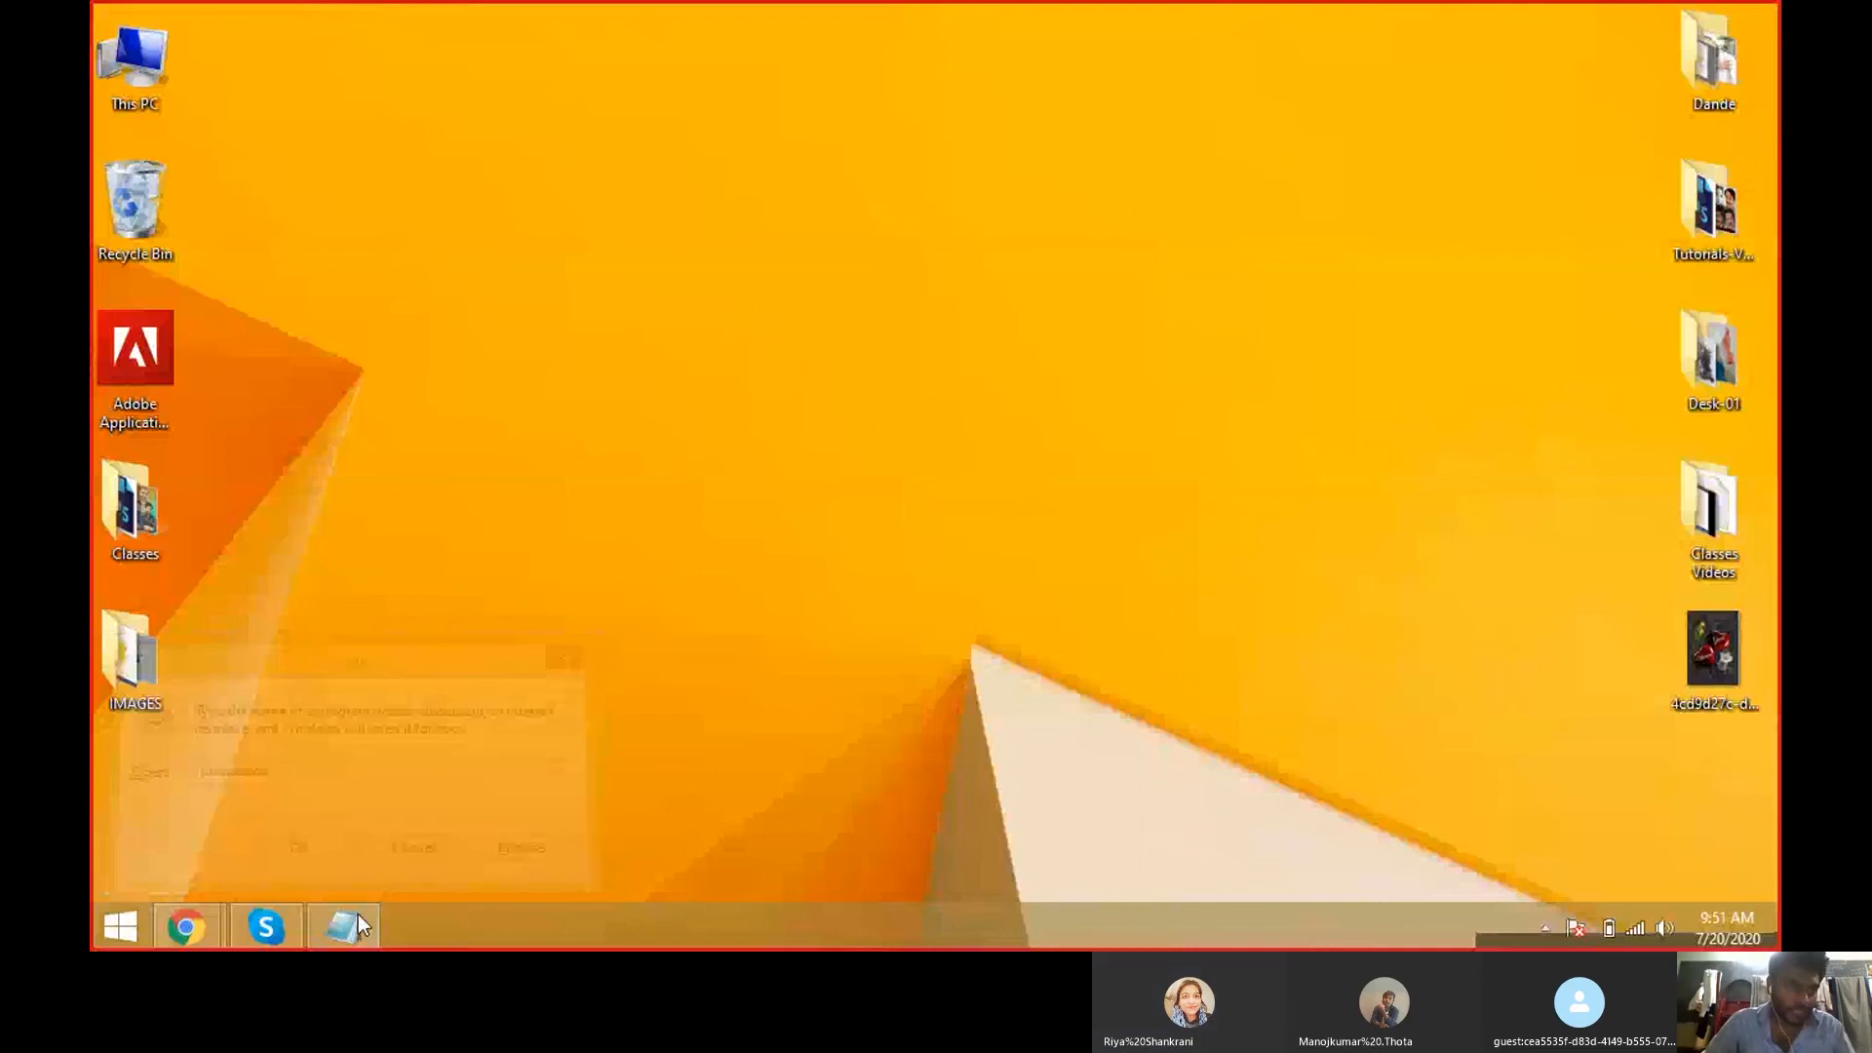
pyautogui.click(359, 915)
pyautogui.press('super+d')
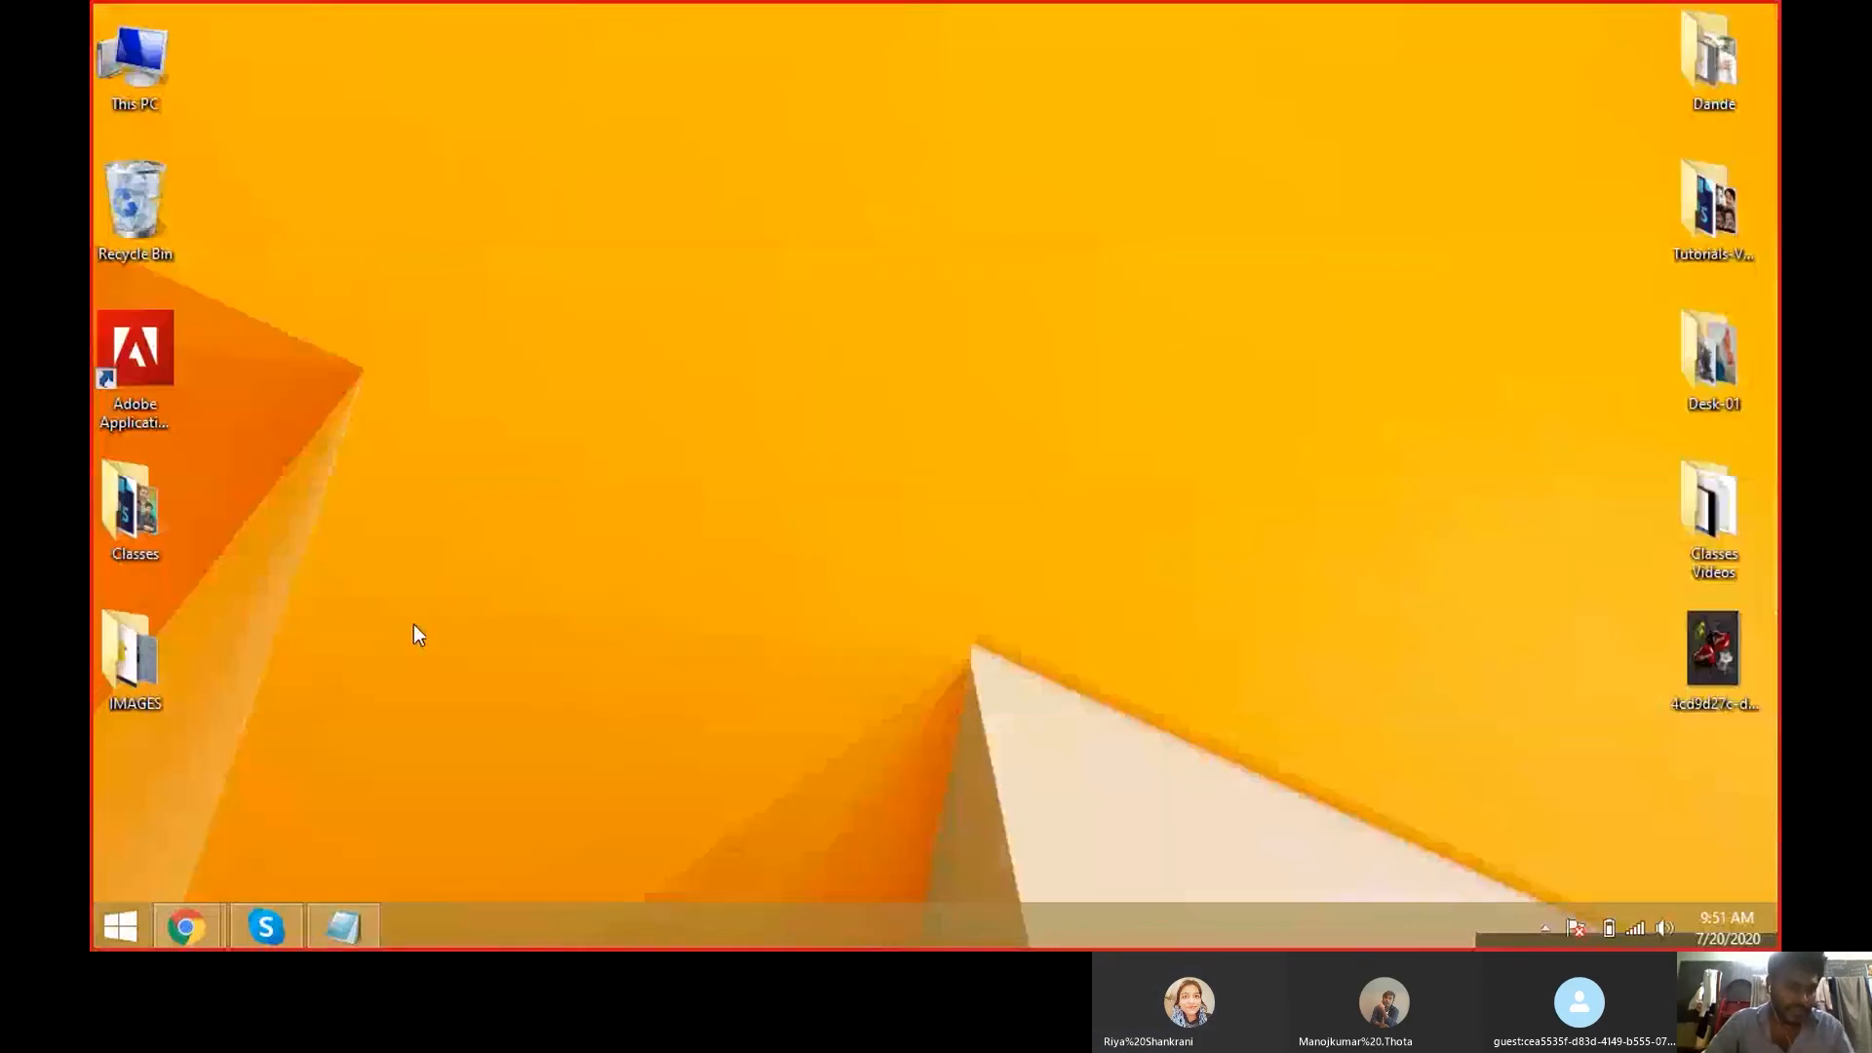
pyautogui.press('super+r')
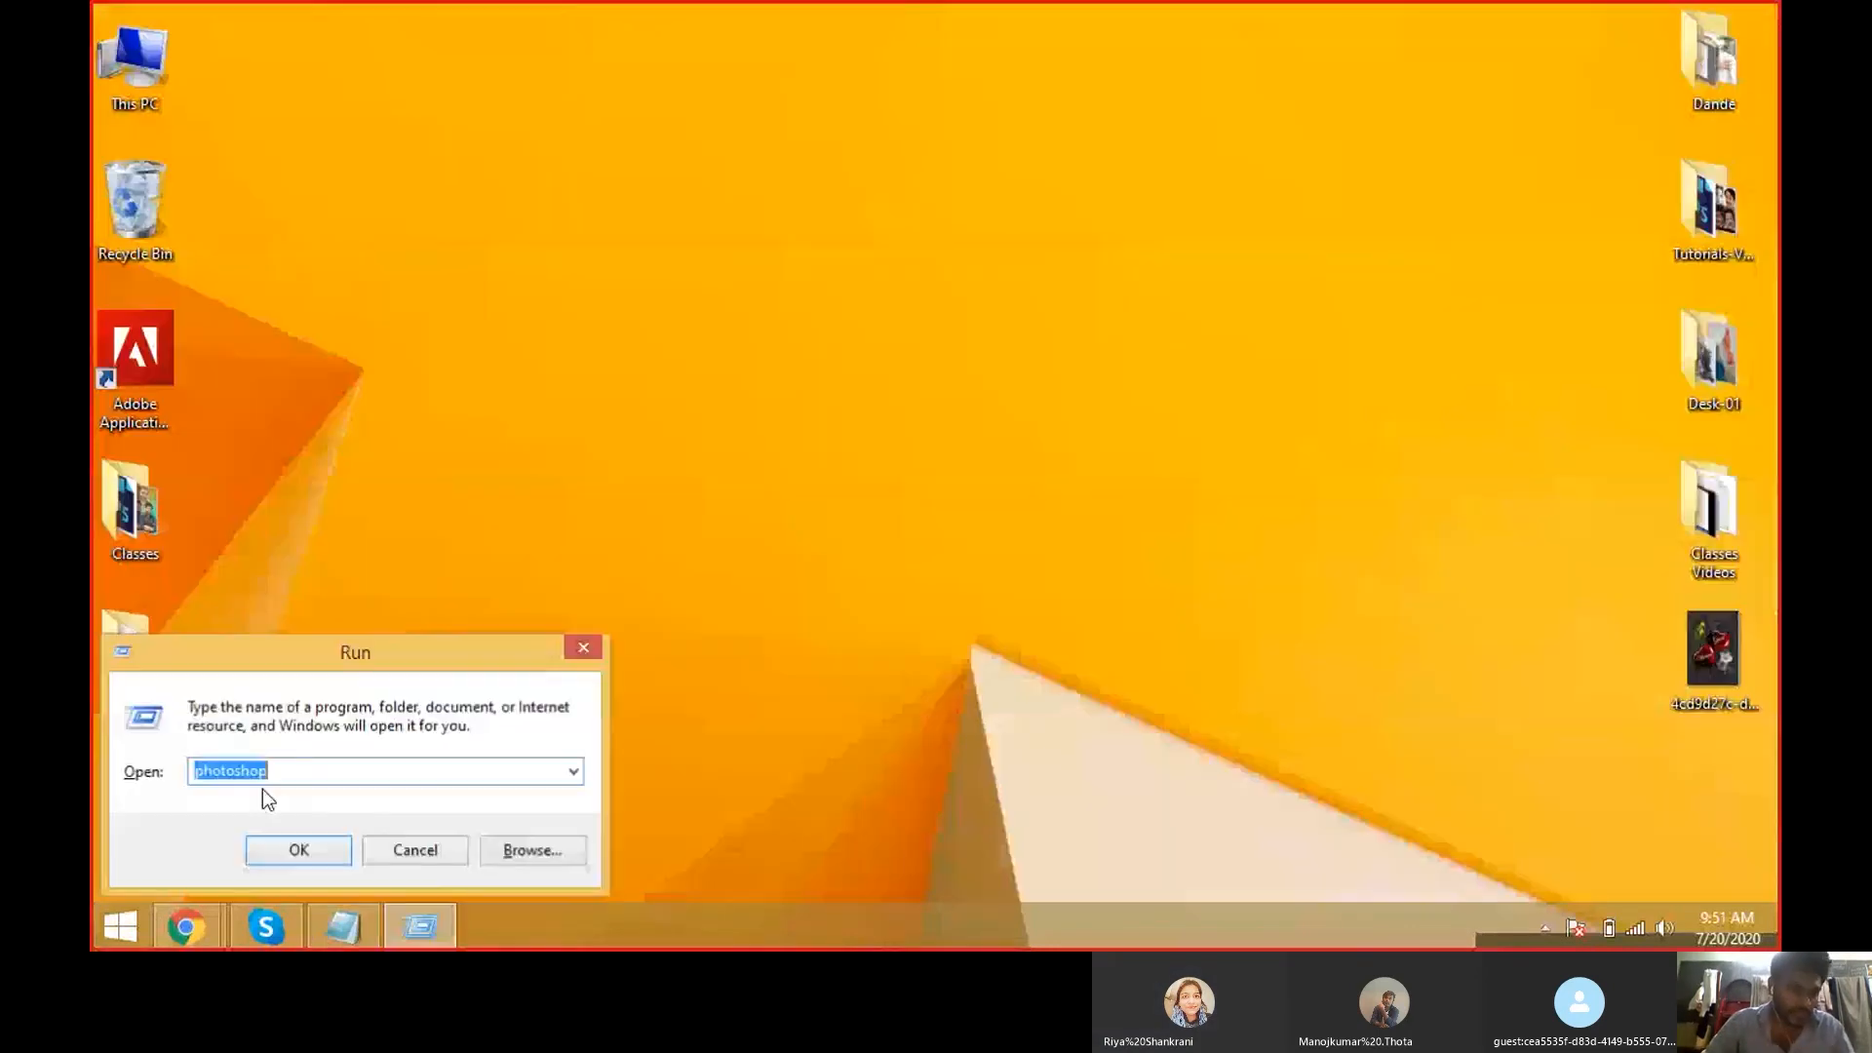
pyautogui.click(342, 844)
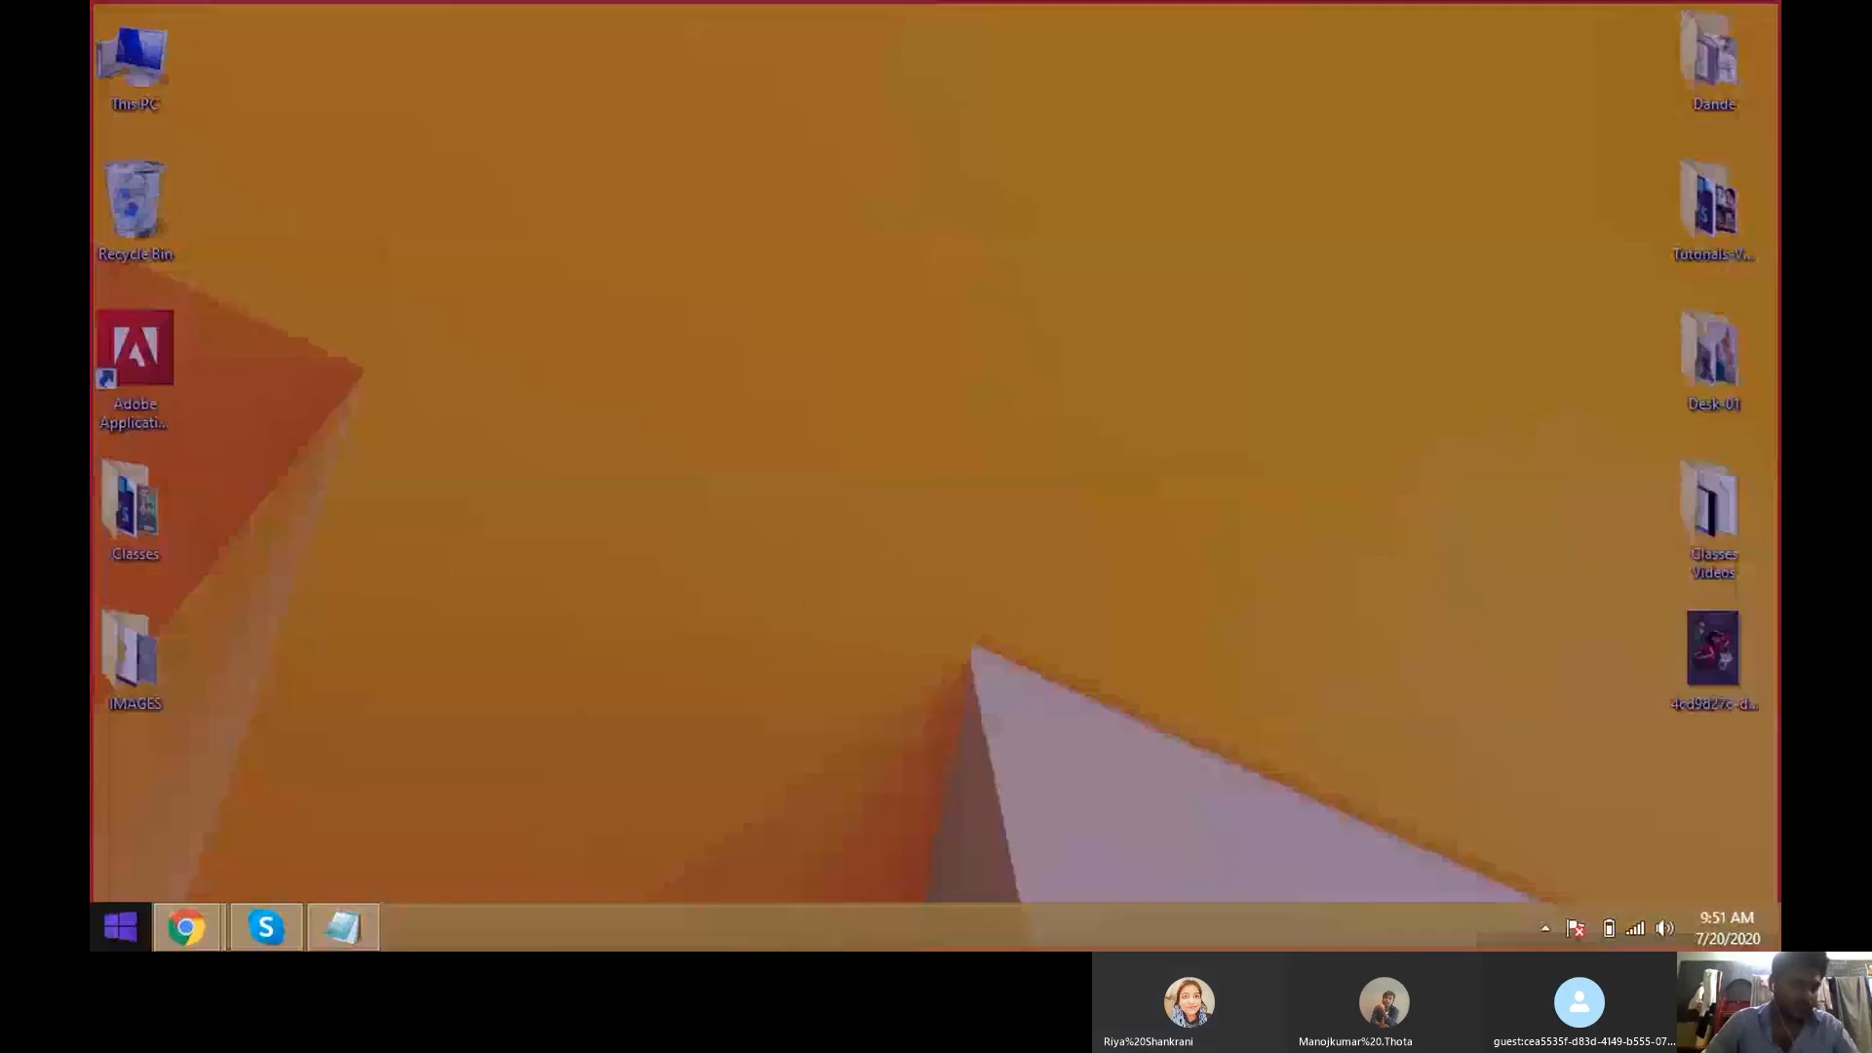
pyautogui.press('super')
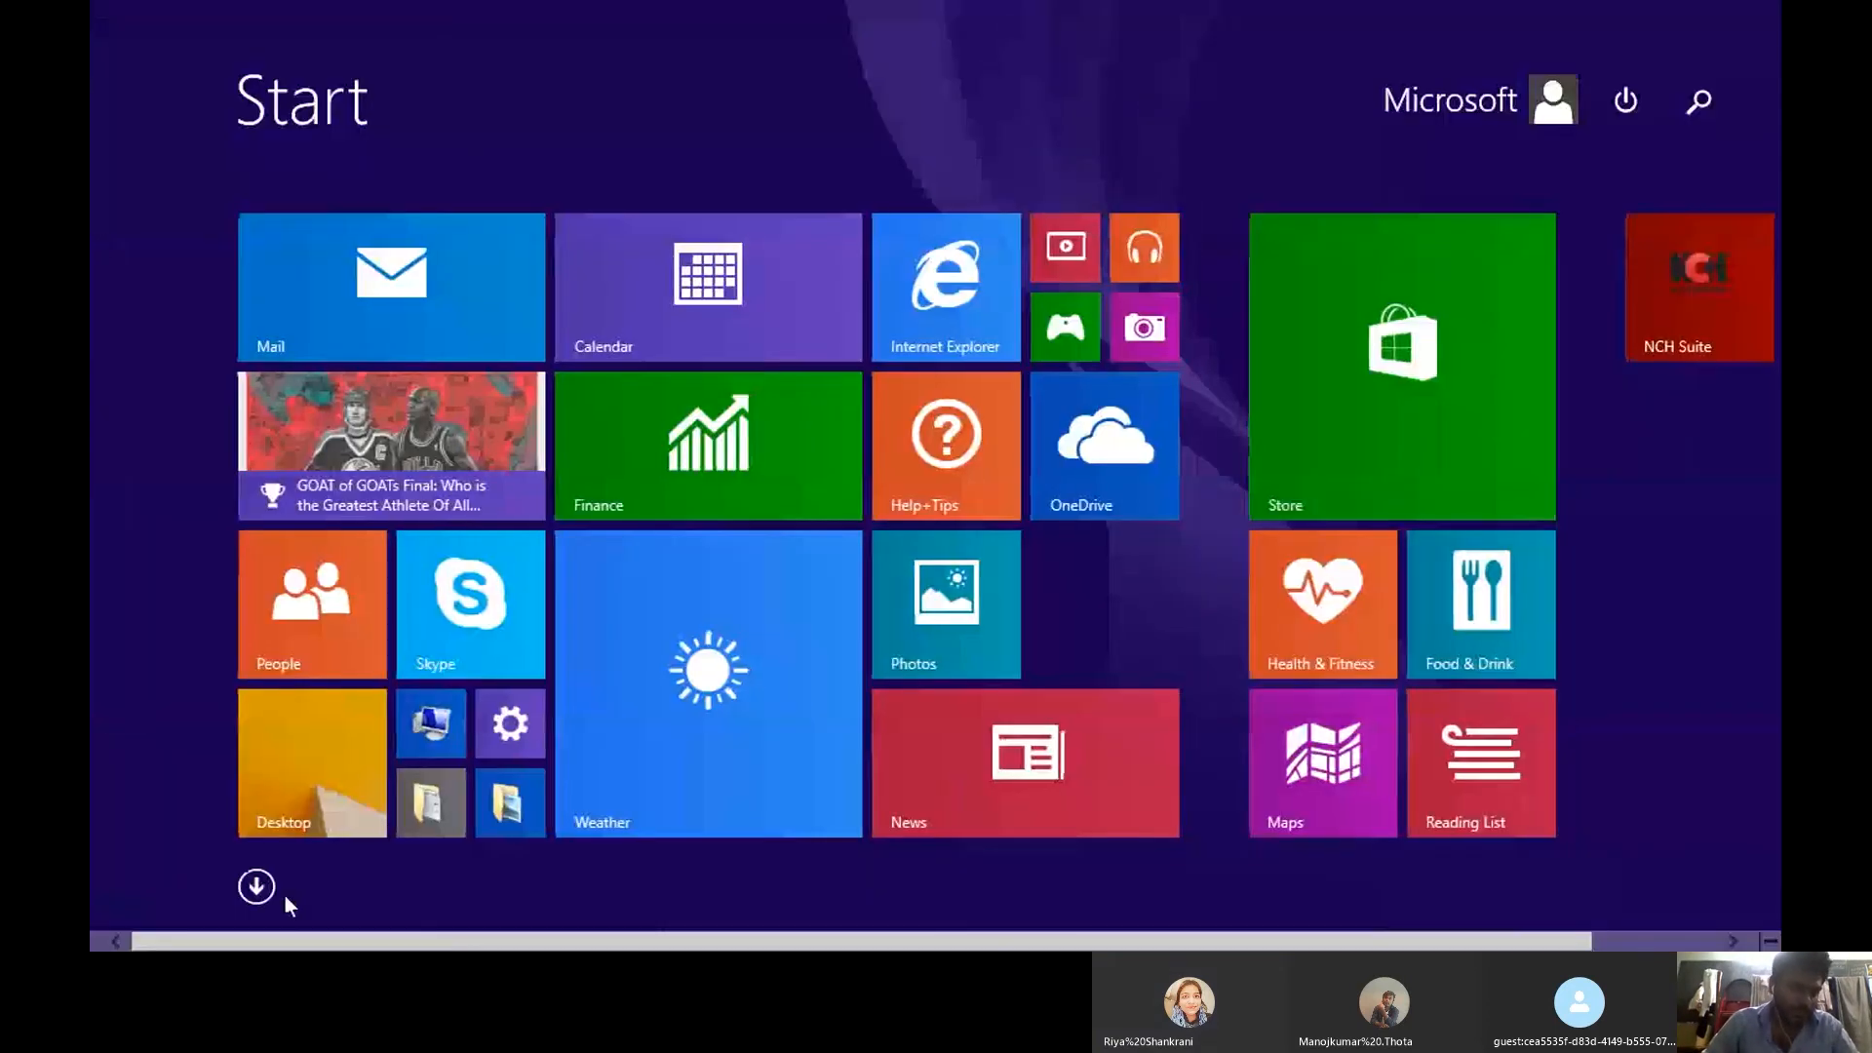
pyautogui.click(256, 886)
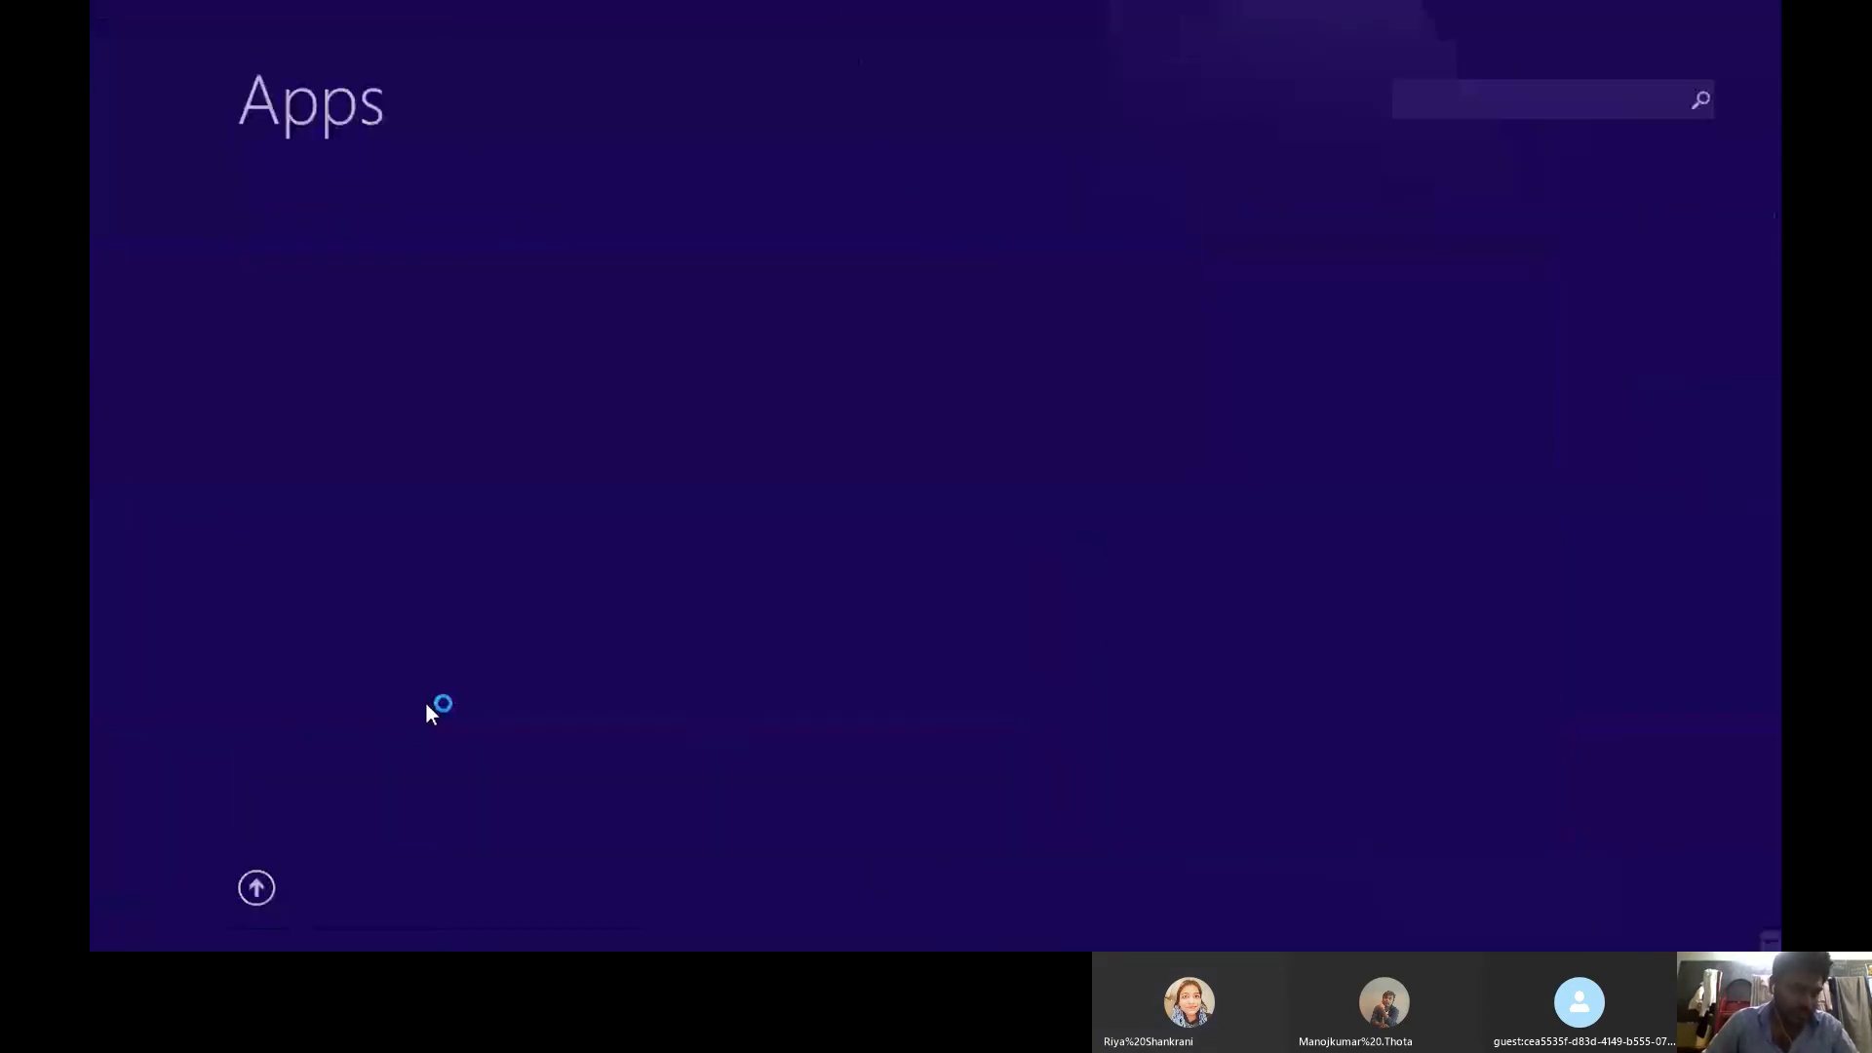
pyautogui.press('super')
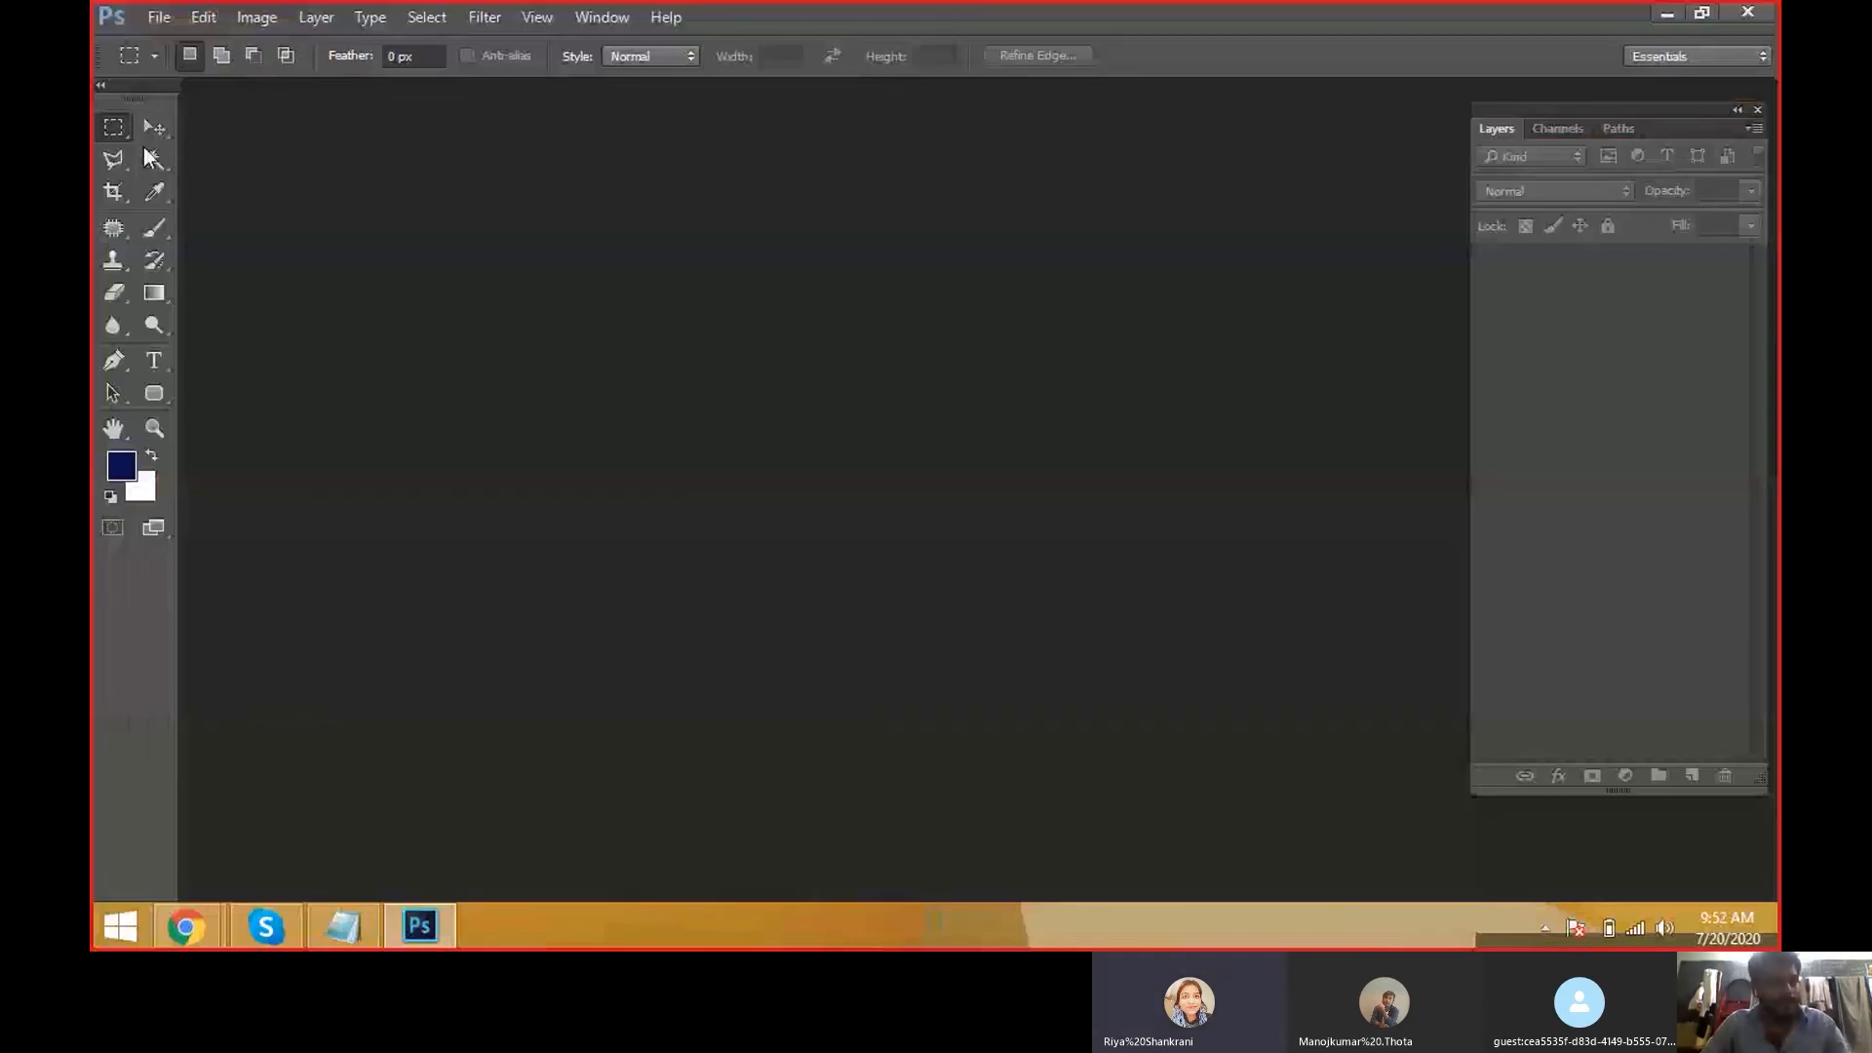
# Activate the Move tool and start a new document with the Default Photoshop Size document type.
pyautogui.click(153, 127)
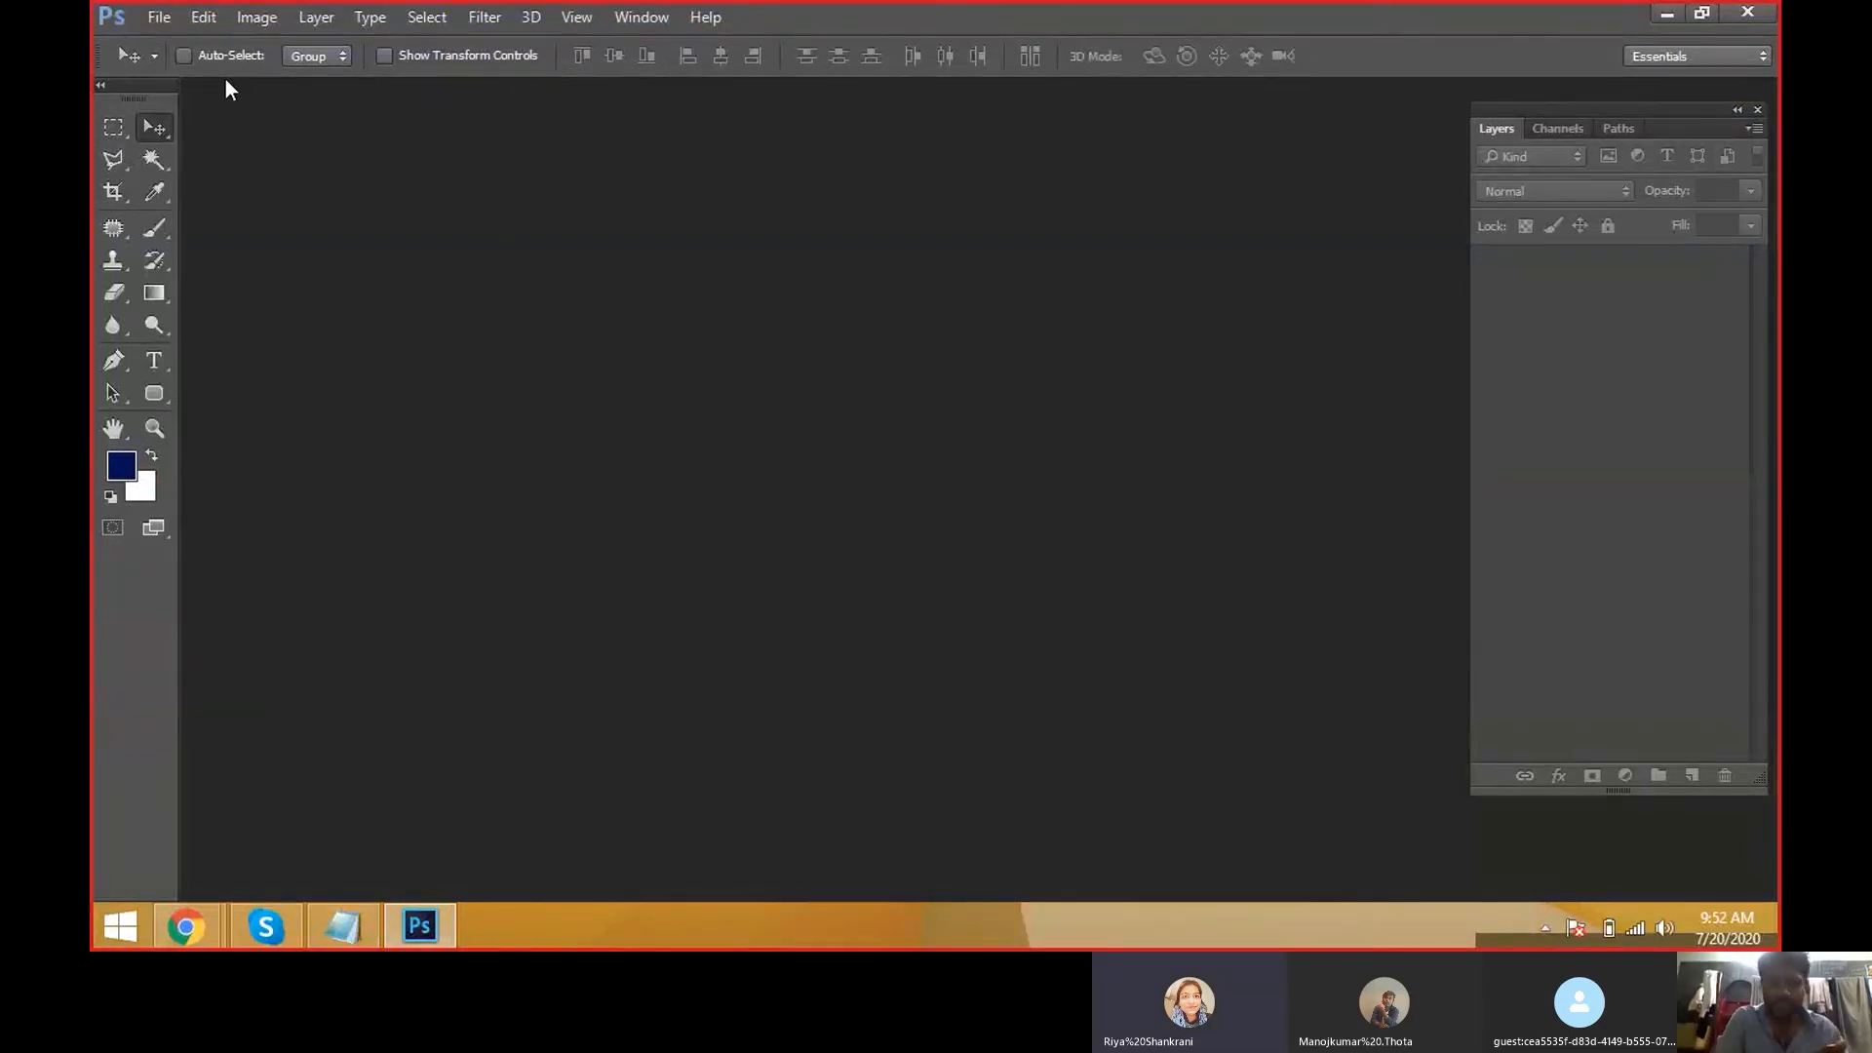
pyautogui.click(168, 18)
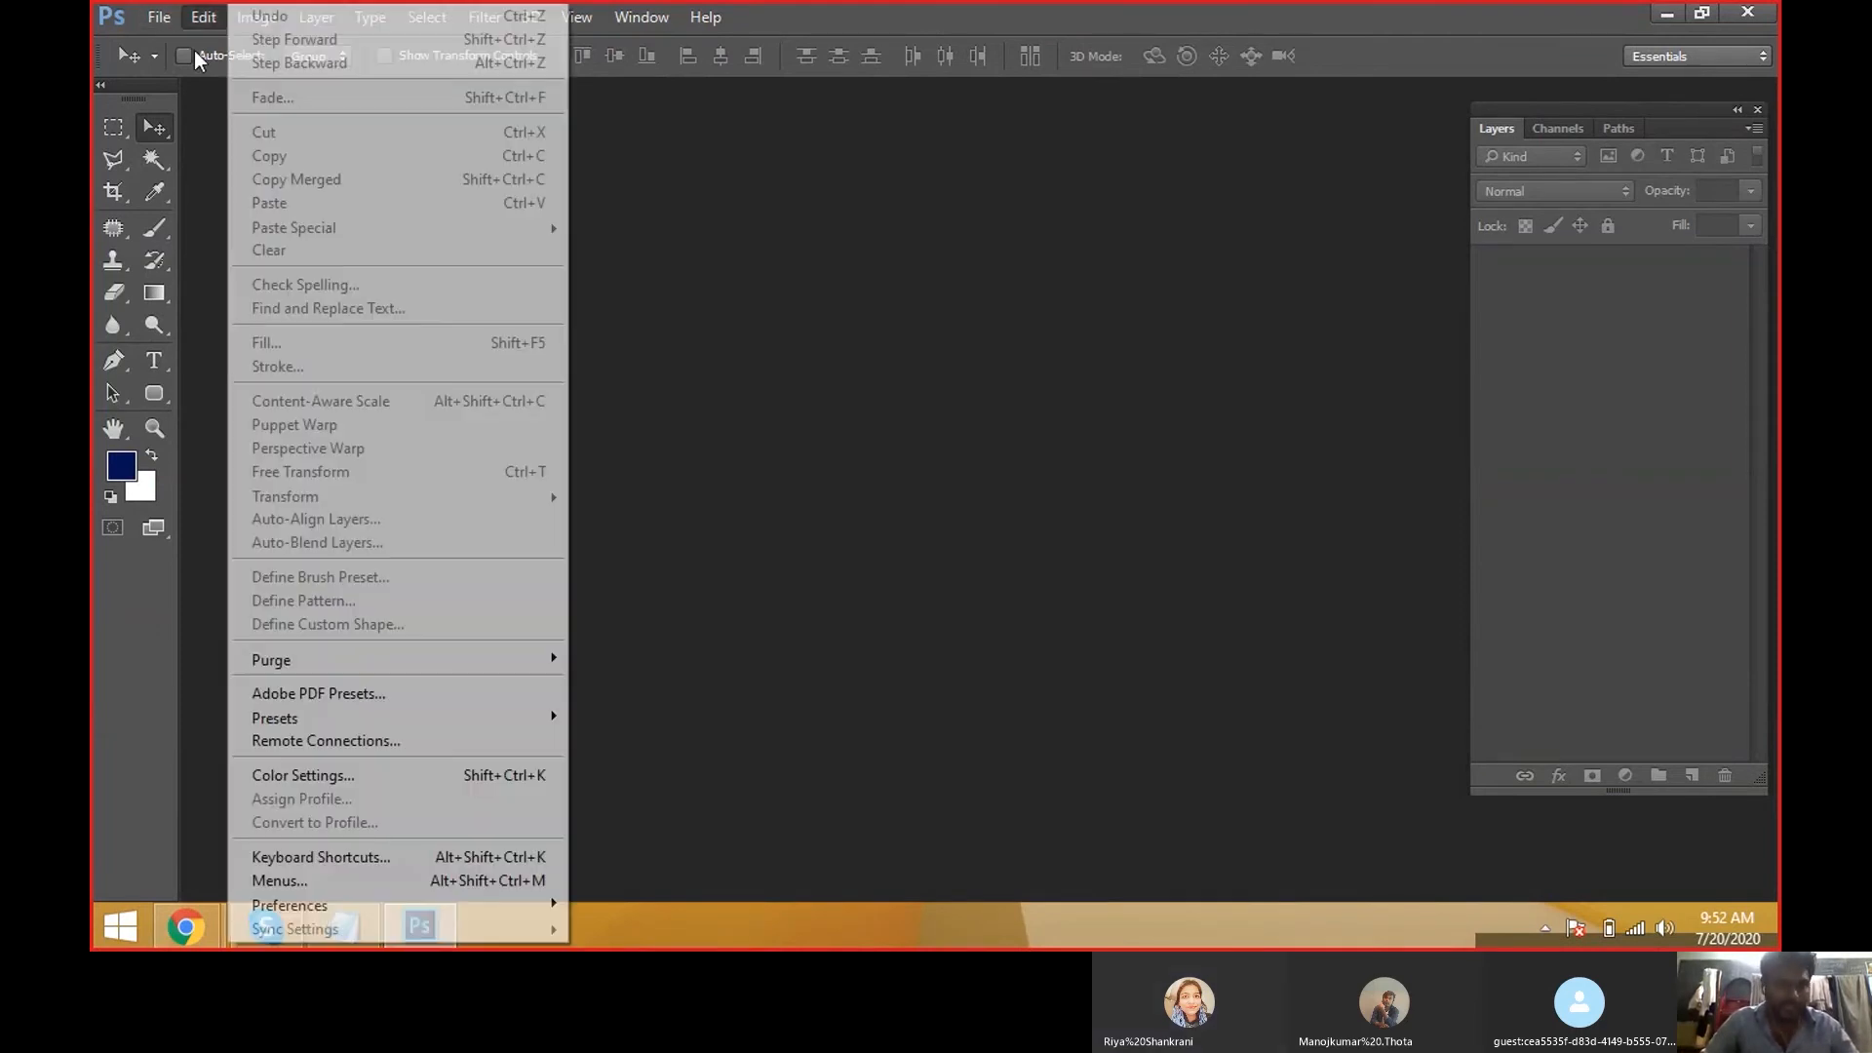
pyautogui.click(168, 37)
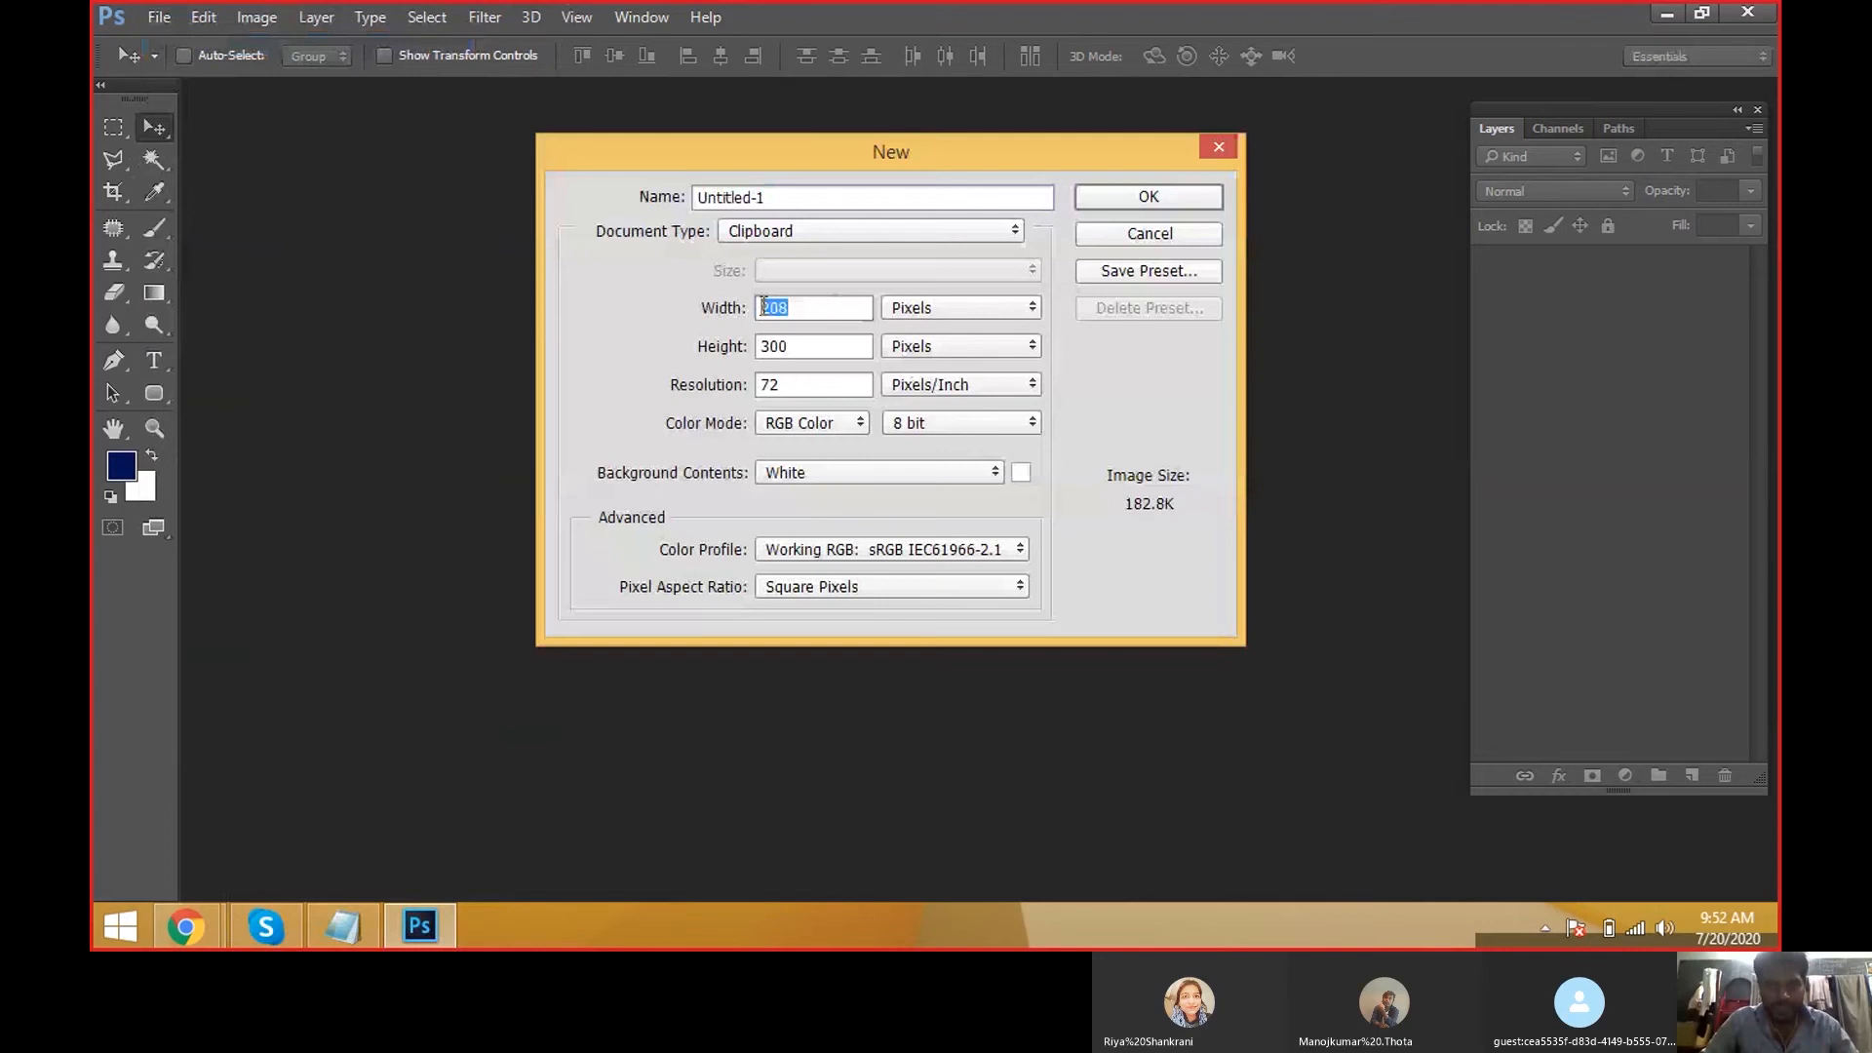
pyautogui.click(837, 229)
pyautogui.click(834, 271)
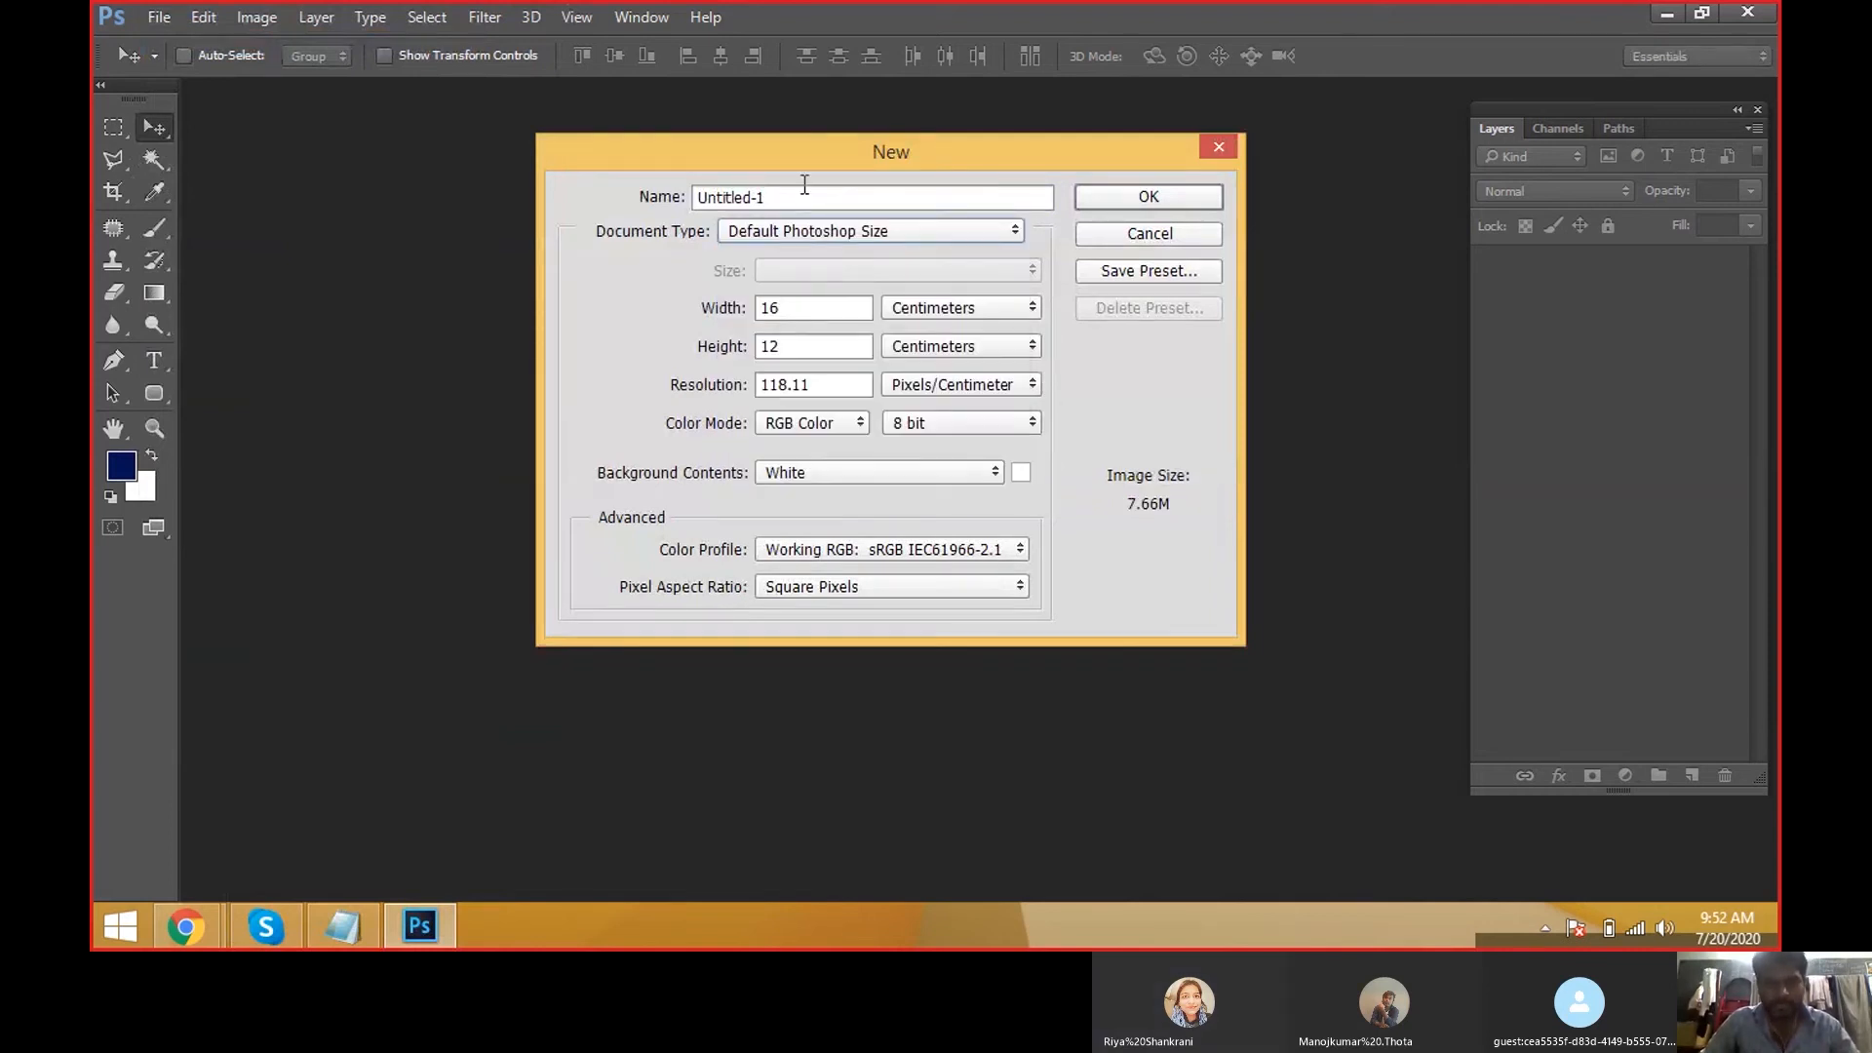
pyautogui.moveTo(805, 184); pyautogui.dragTo(591, 195)
pyautogui.write('dsfjs')
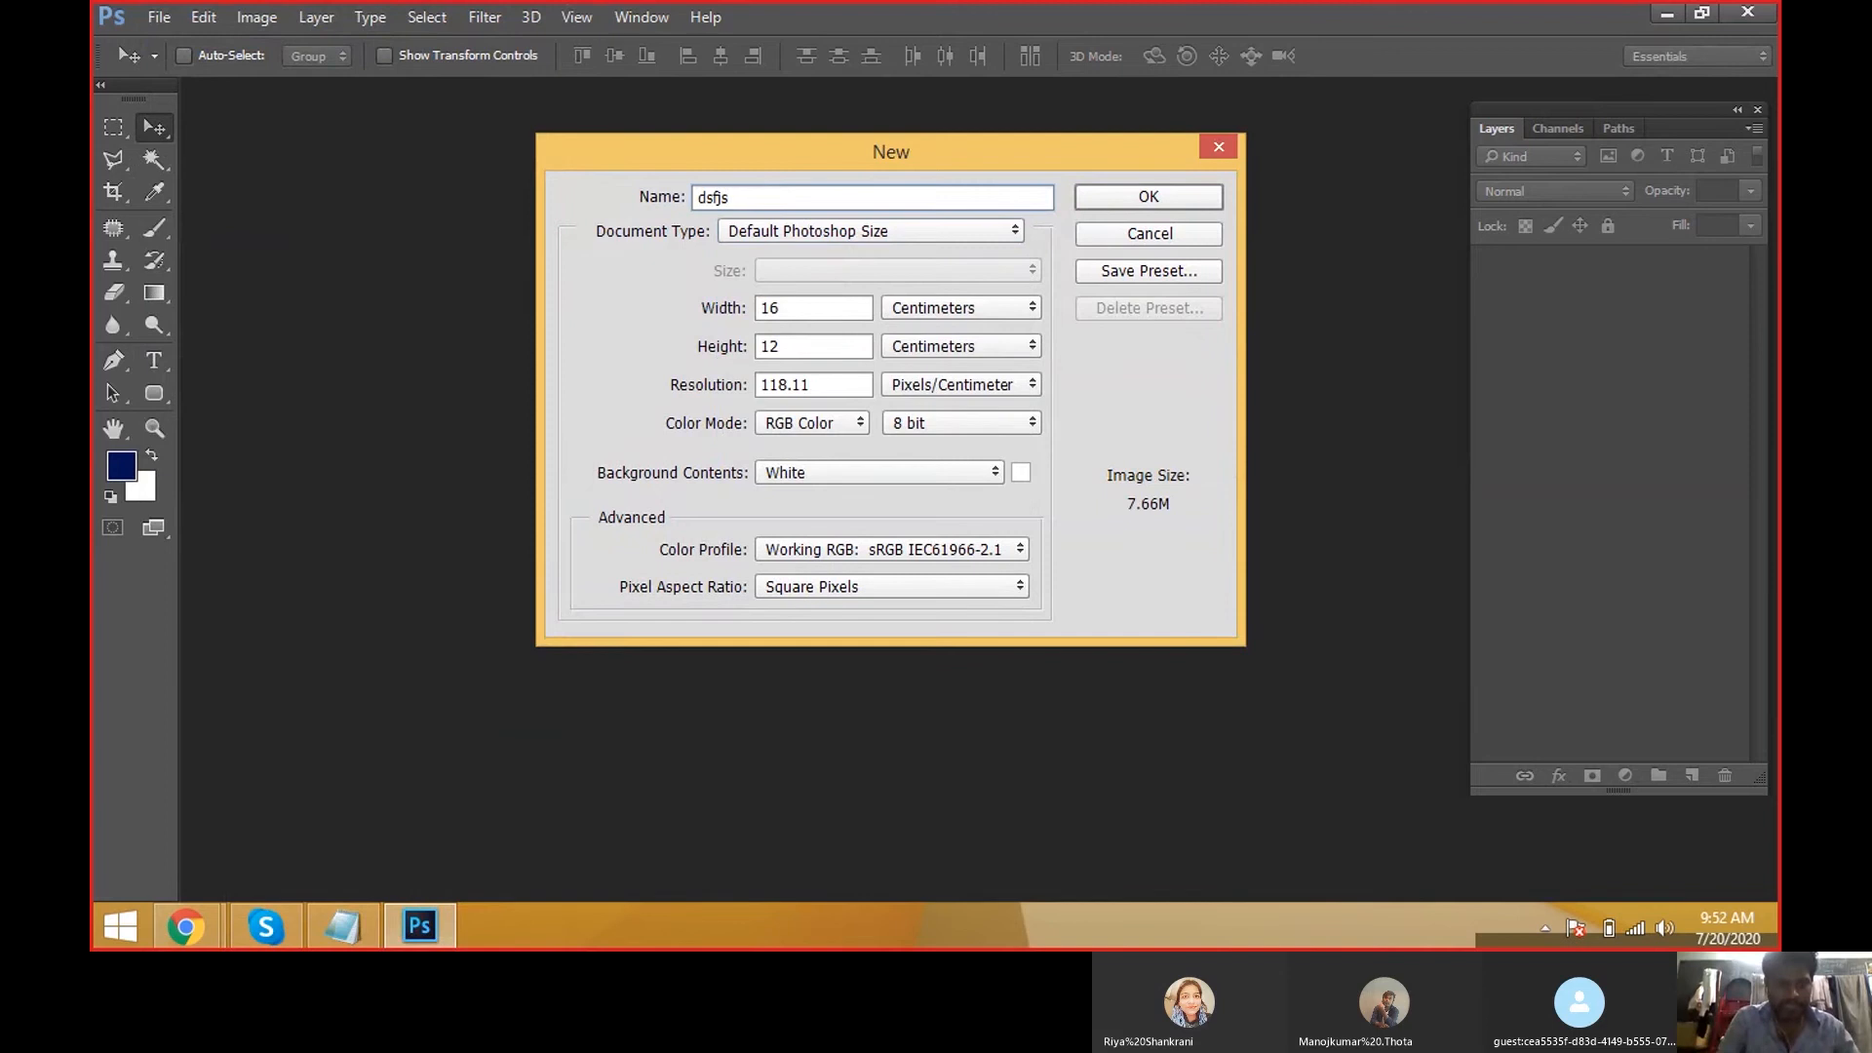
pyautogui.hotkey('ctrl', 'a')
pyautogui.hotkey('ctrl', 'z')
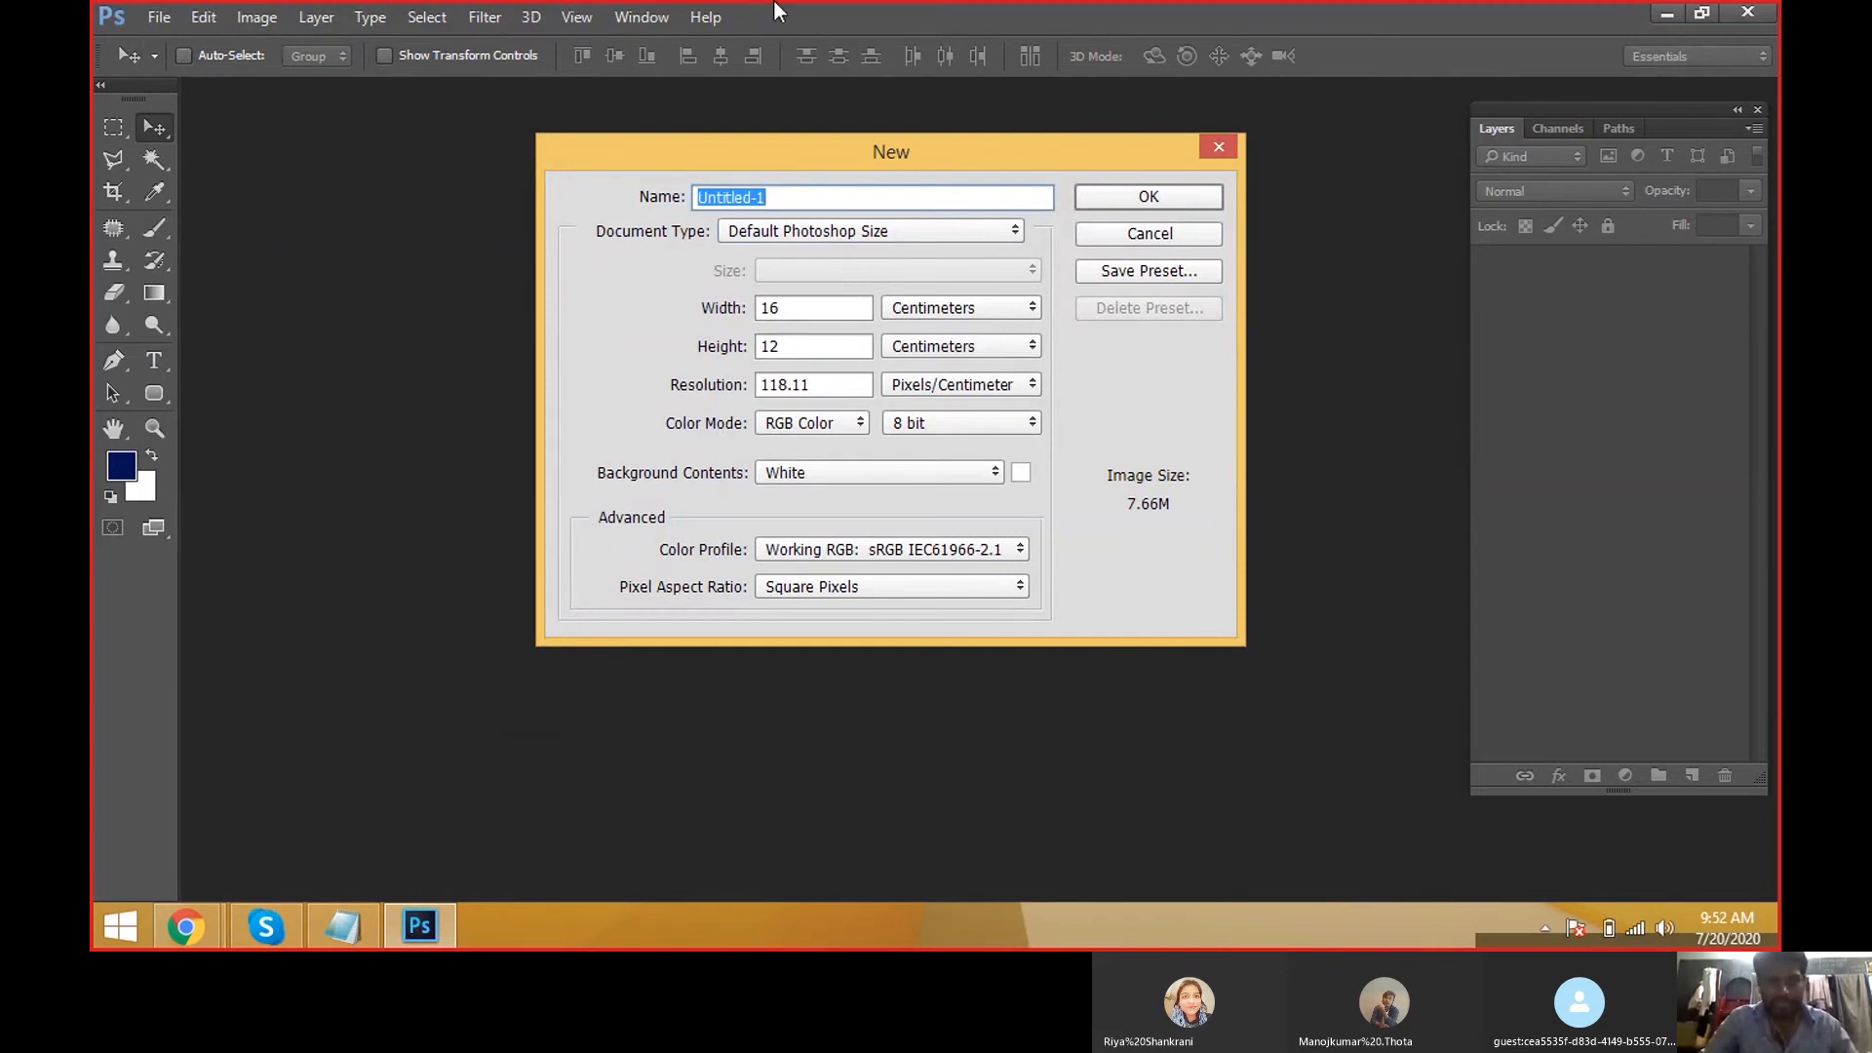
# Switch the new document's dimensions to inches and set its resolution to 72 pixels/inch.
pyautogui.click(926, 308)
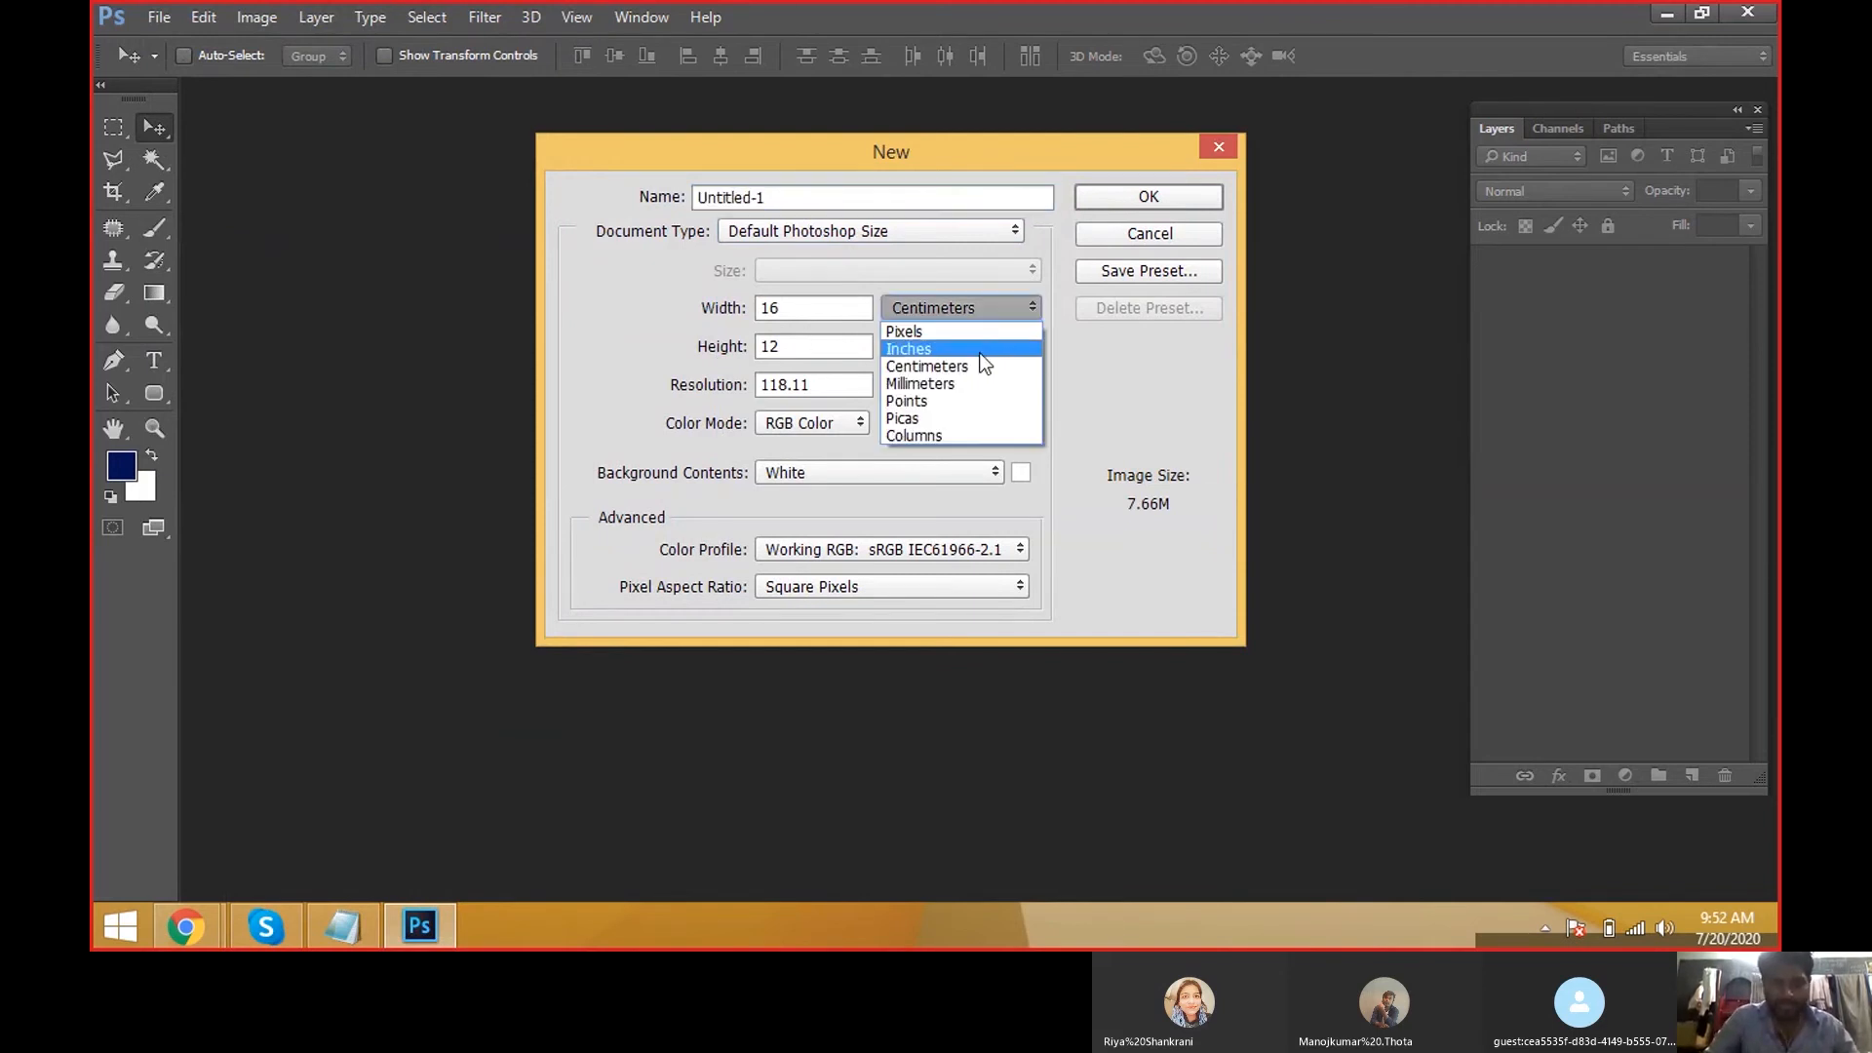
pyautogui.click(985, 351)
pyautogui.click(983, 386)
pyautogui.click(983, 406)
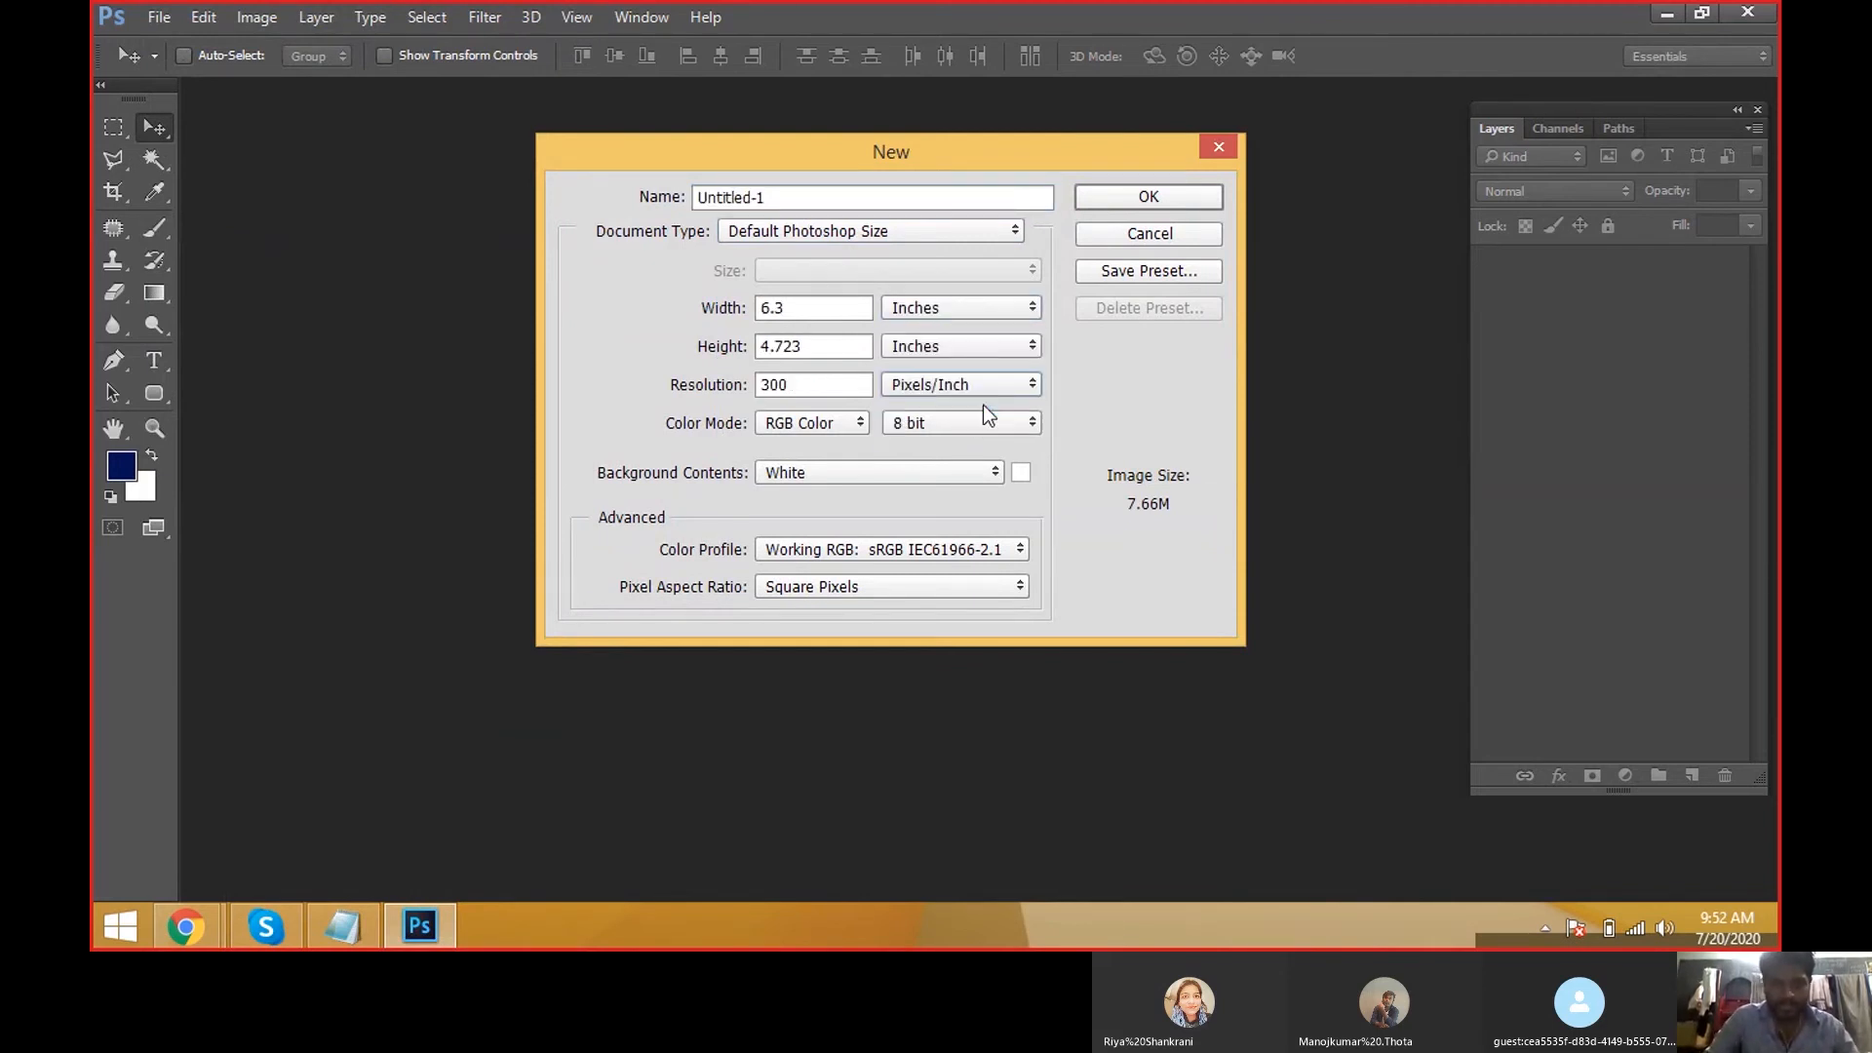
pyautogui.click(804, 385)
pyautogui.moveTo(804, 385); pyautogui.dragTo(660, 384)
pyautogui.press('BackSpace')
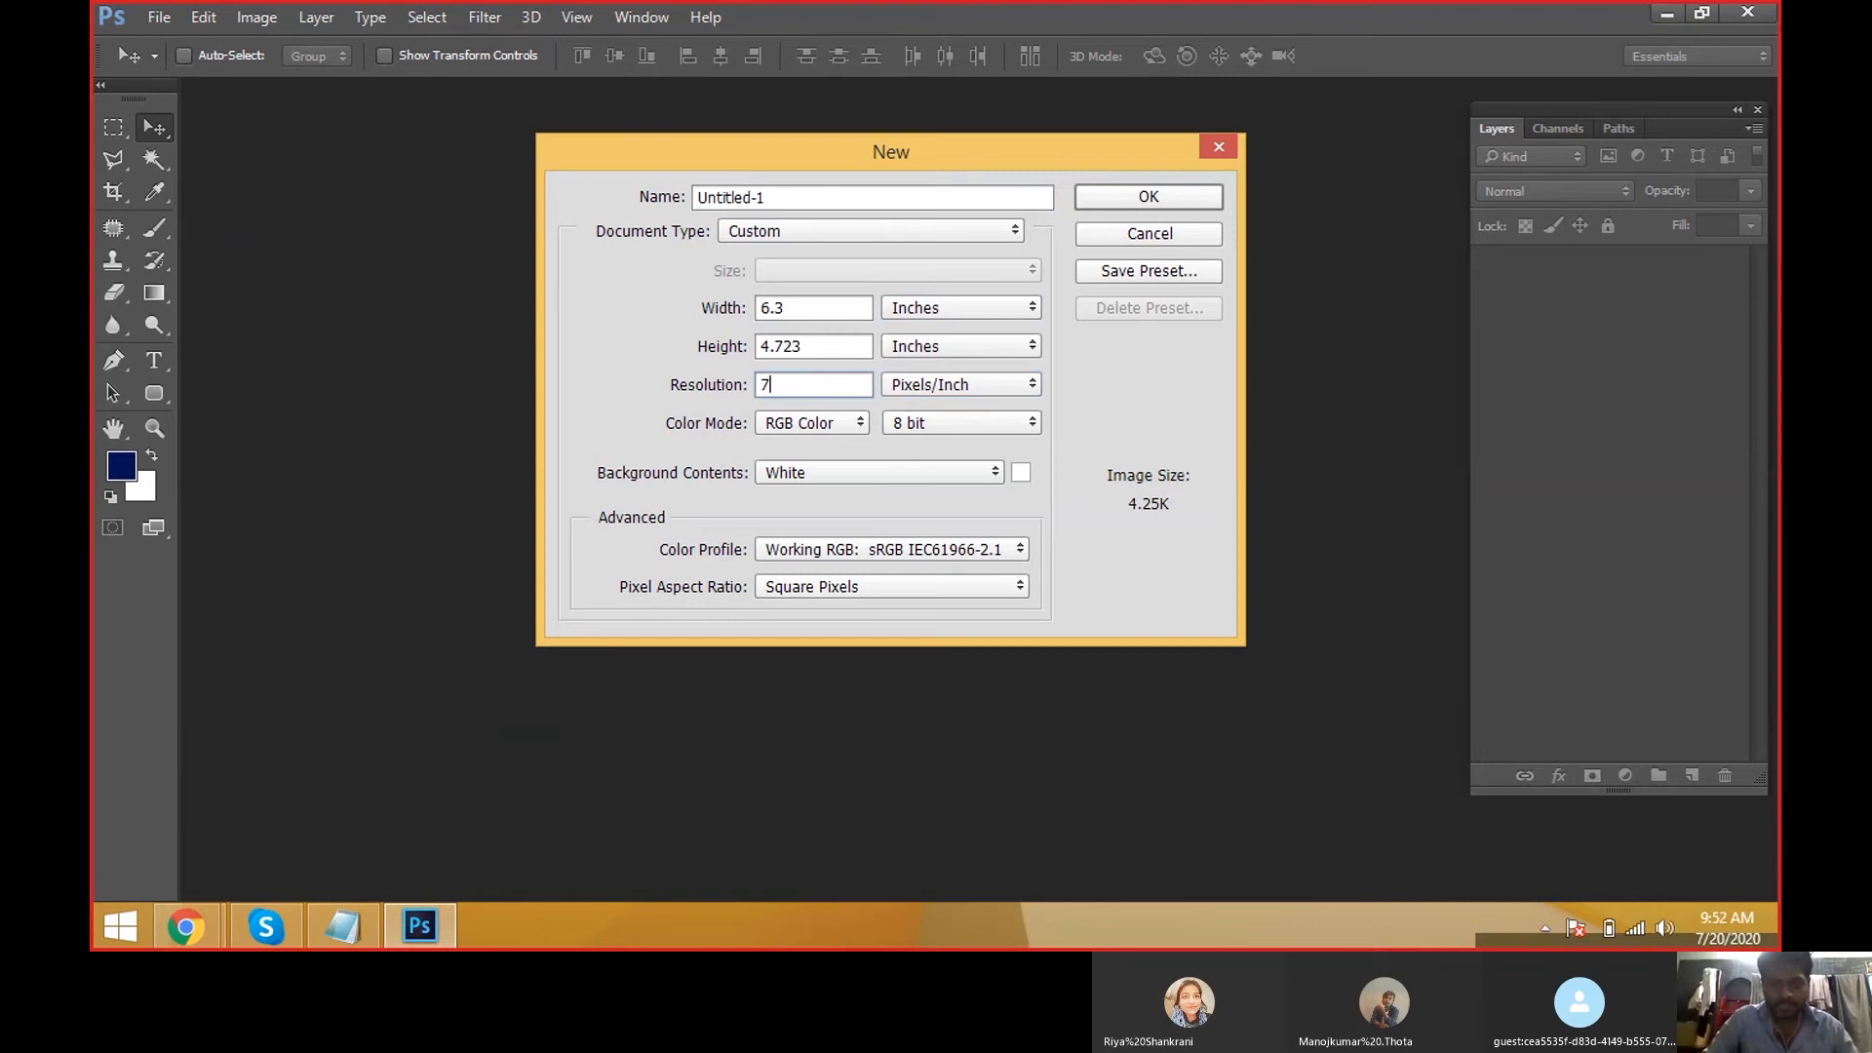
pyautogui.write('72')
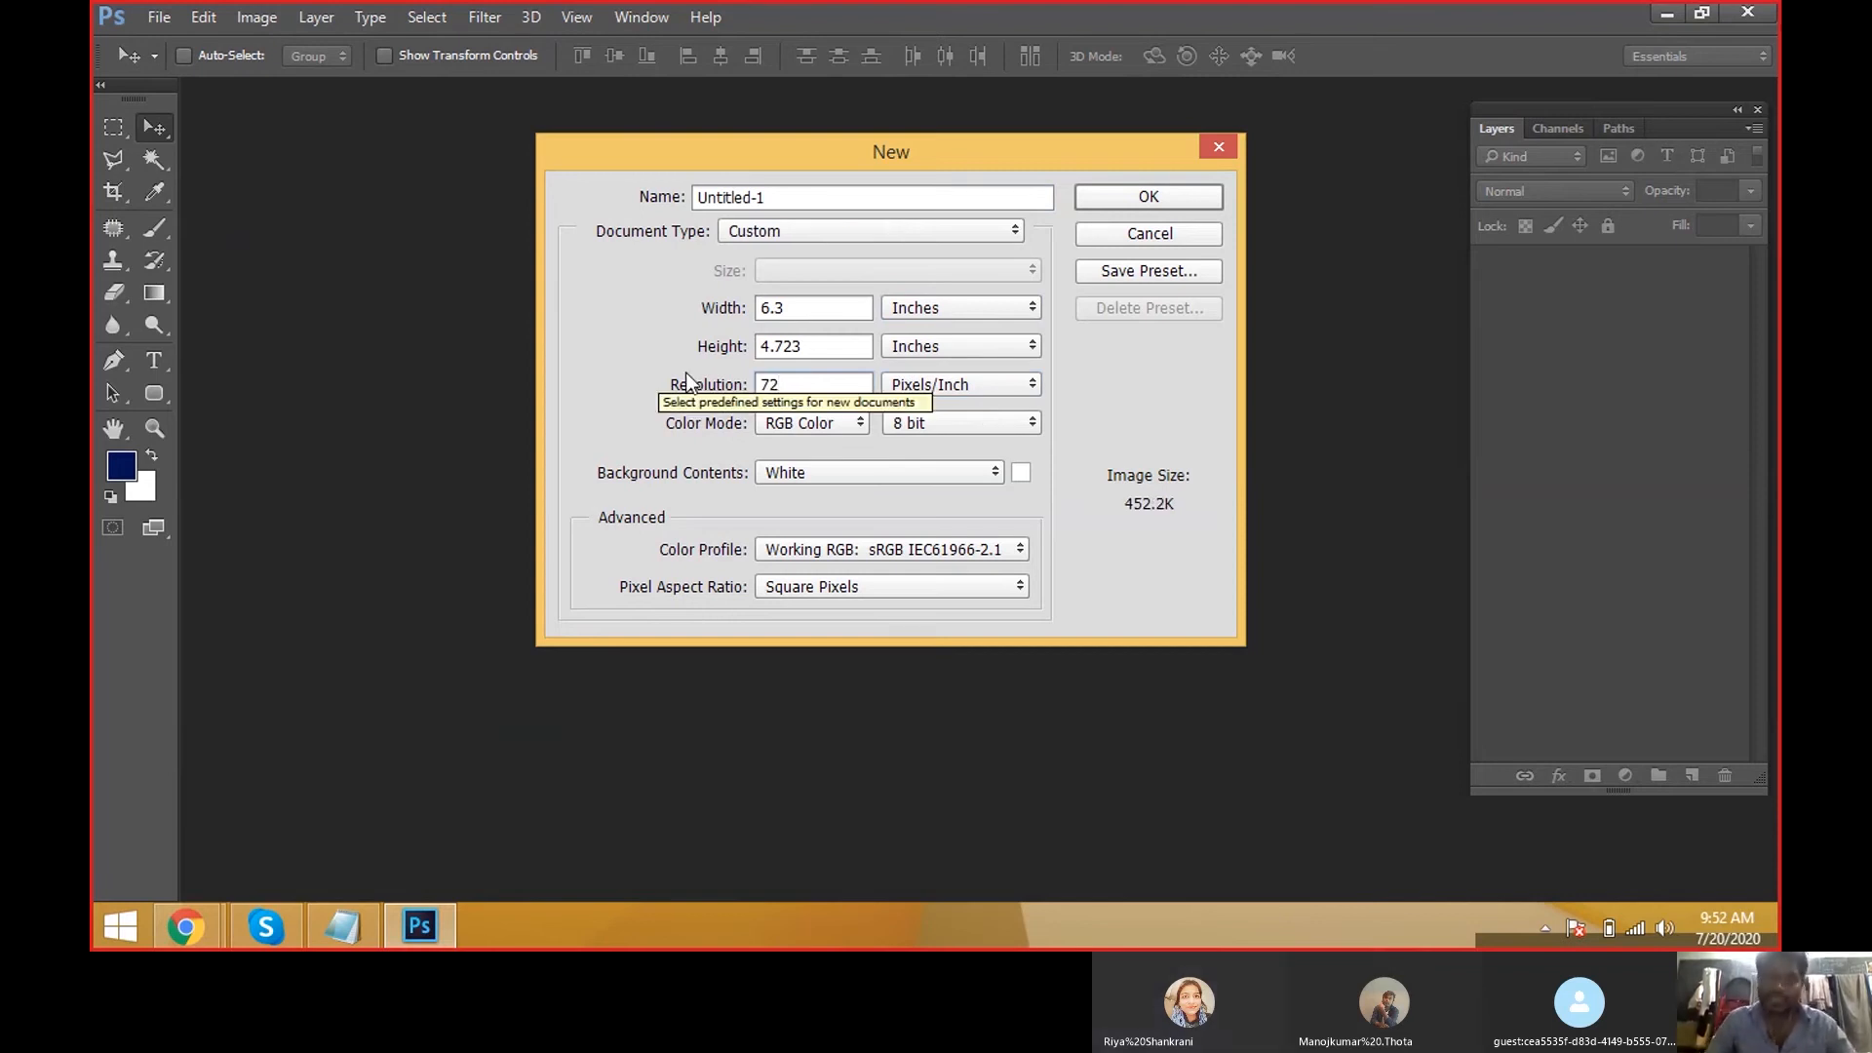
# Try document sizes of 7 by 5 inches and 8 by 5 inches.
pyautogui.click(776, 307)
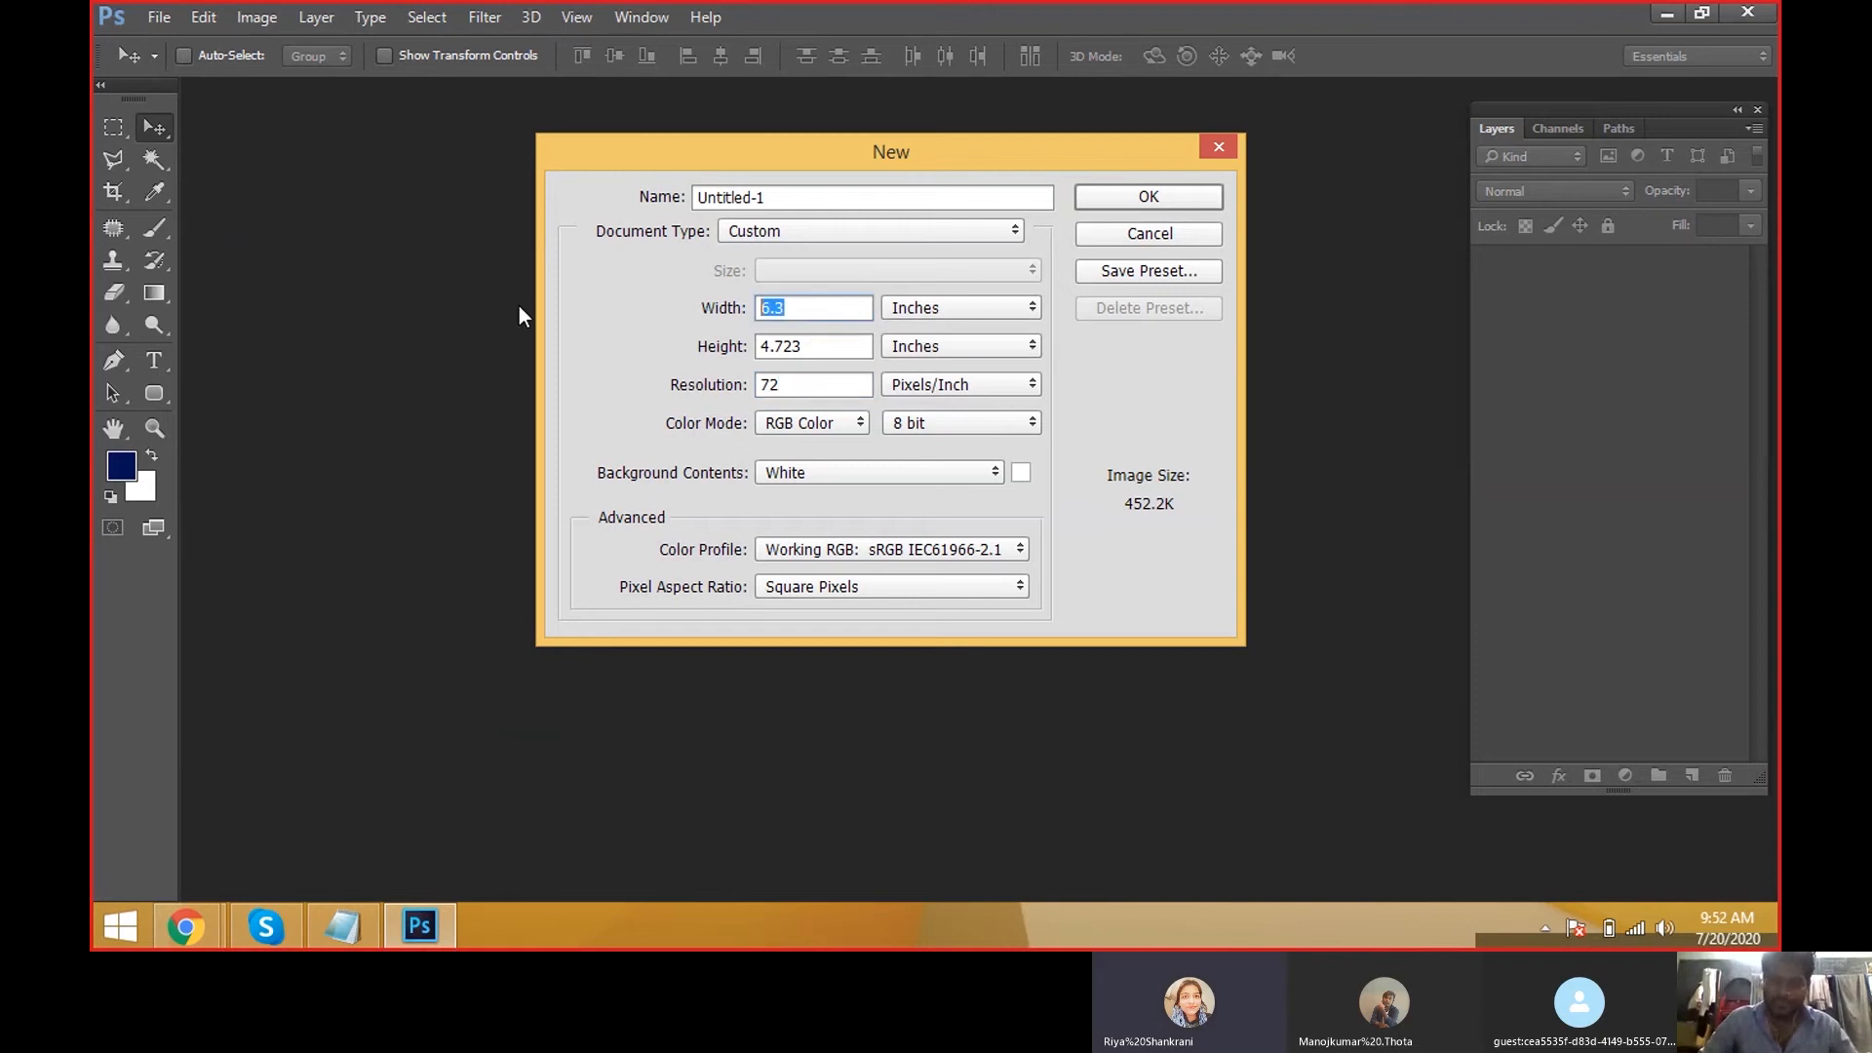
pyautogui.write('7')
pyautogui.press('Tab')
pyautogui.write('5')
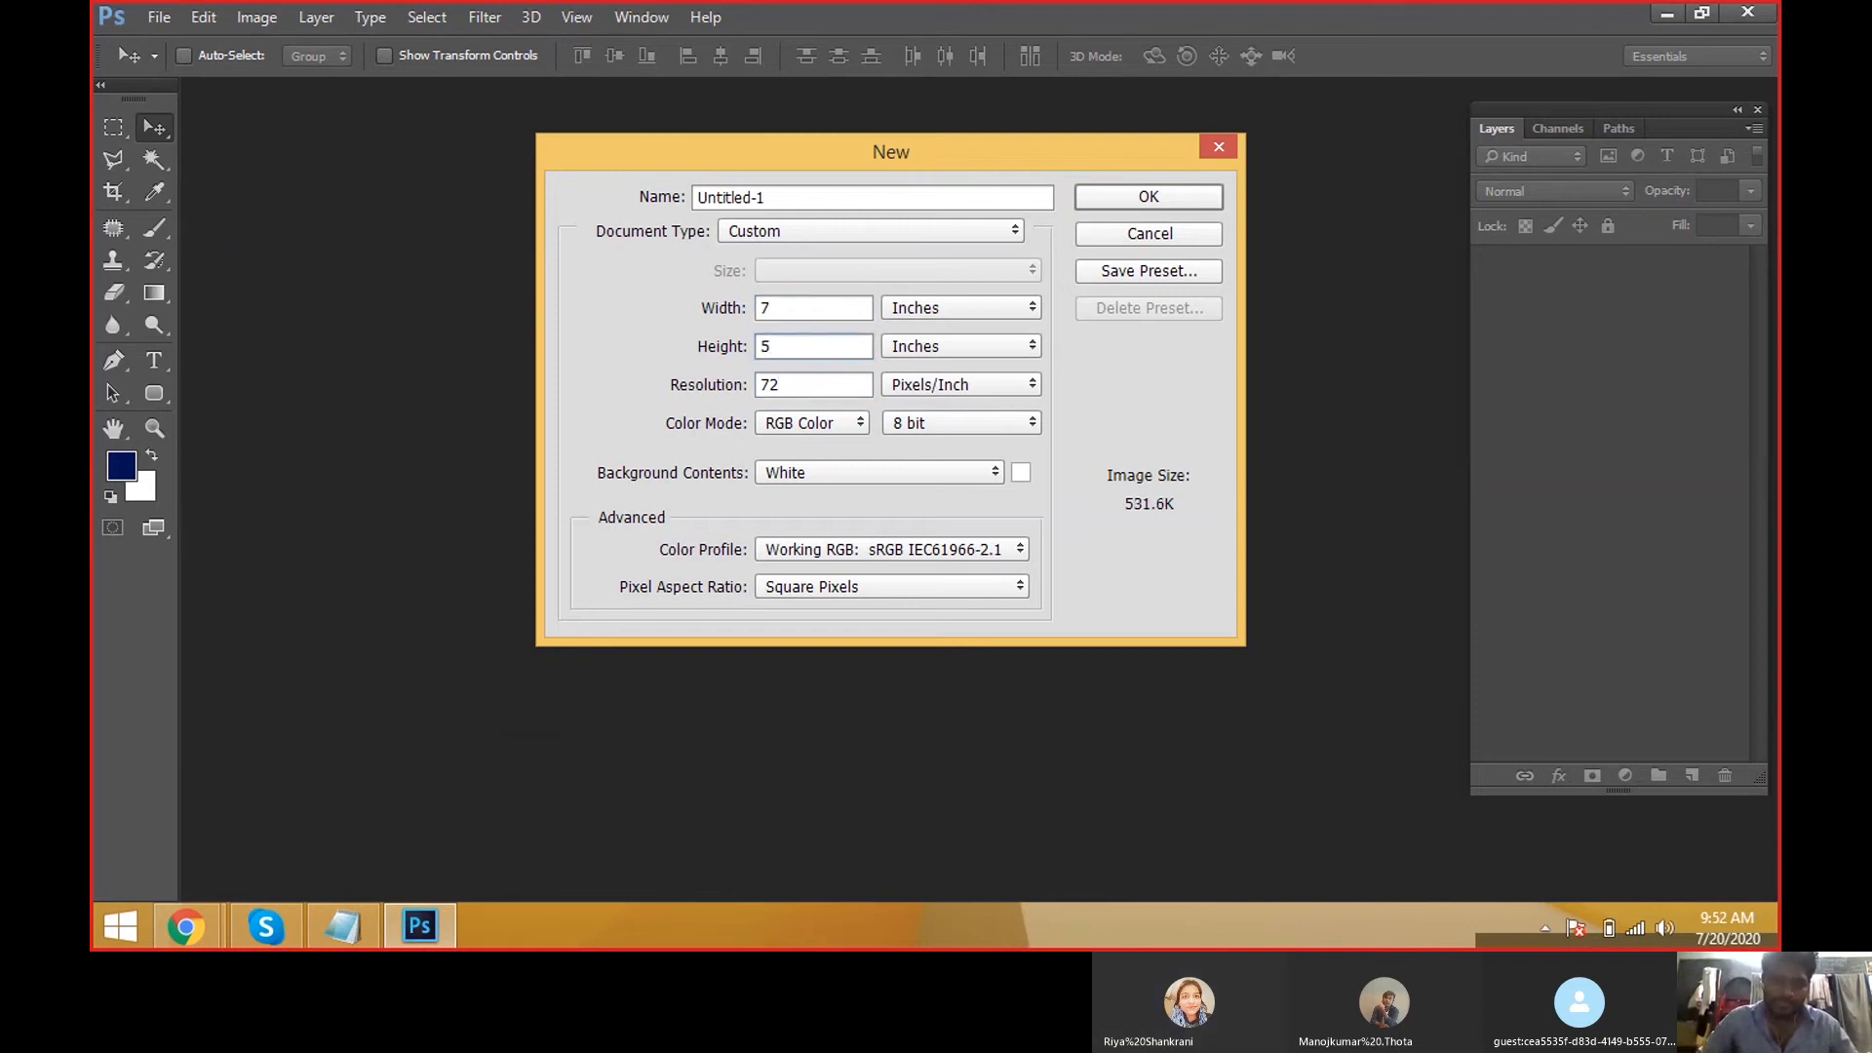
pyautogui.click(794, 310)
pyautogui.write('8')
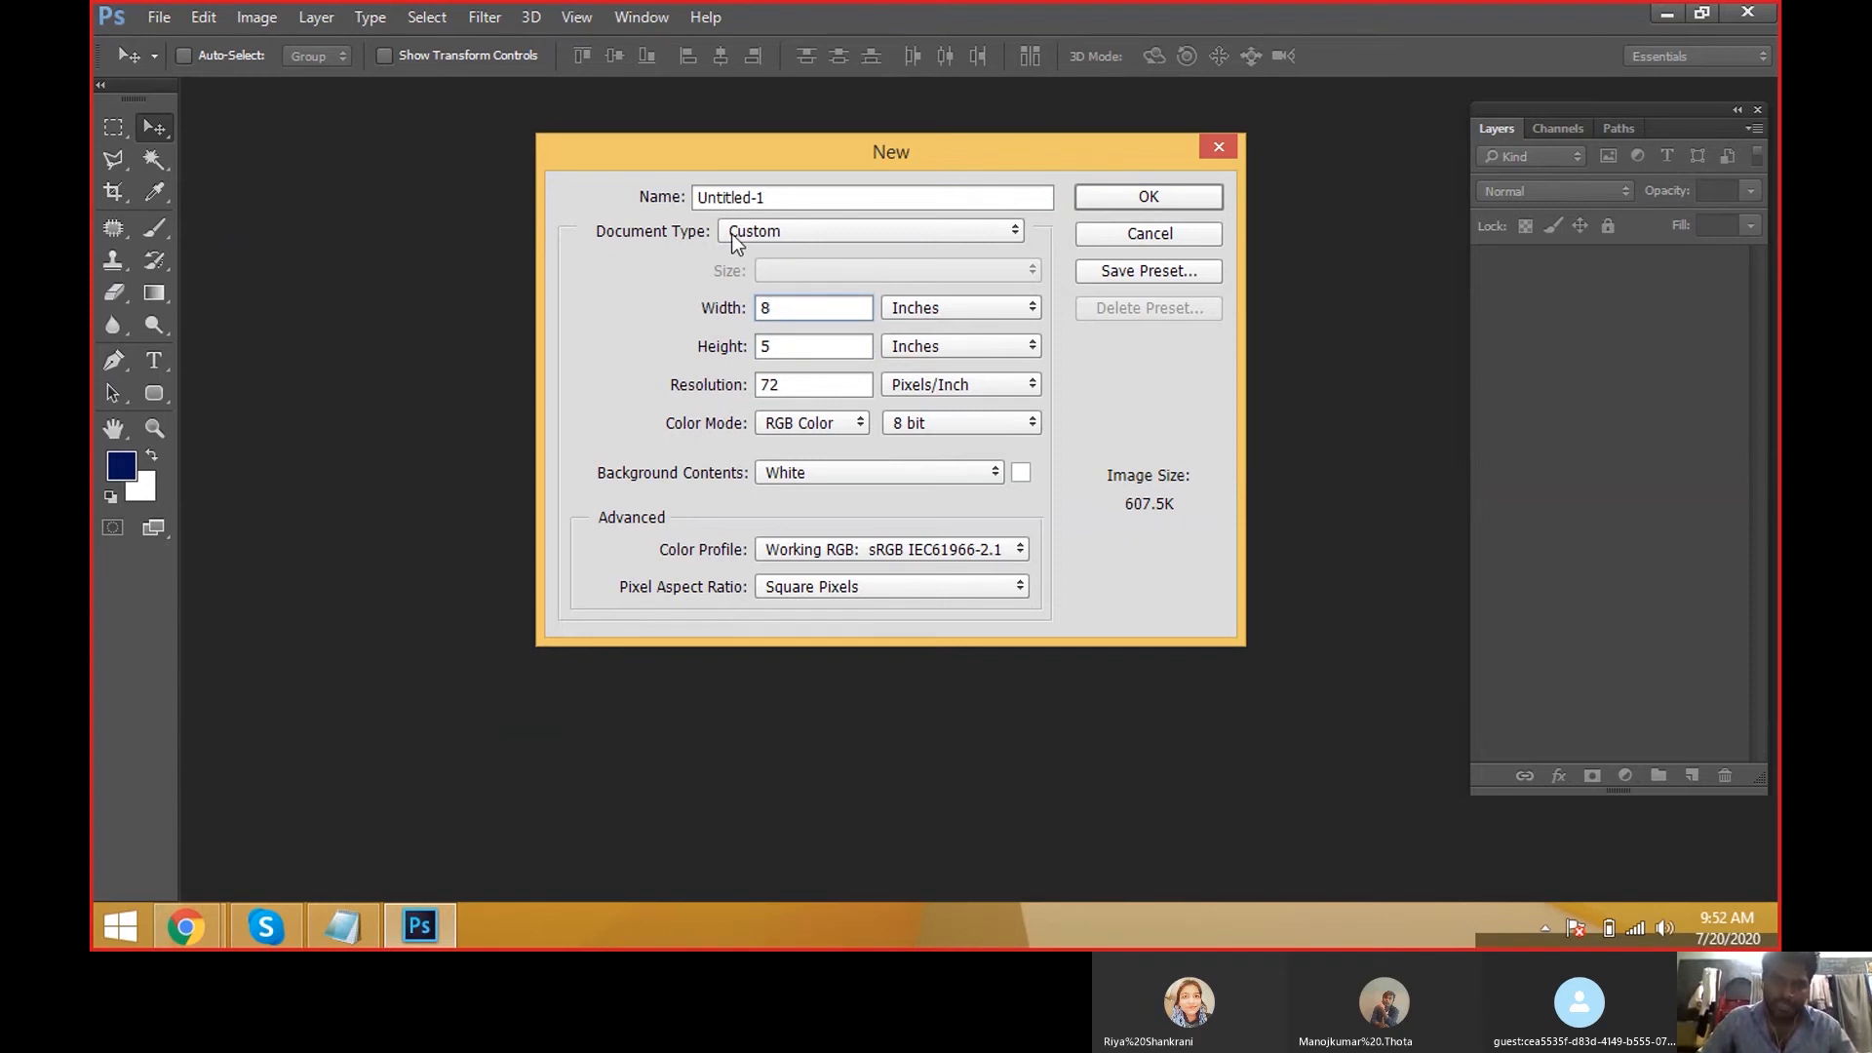
# Set the new document's width to 12 inches and its height to 6 inches.
pyautogui.moveTo(818, 322); pyautogui.dragTo(644, 304)
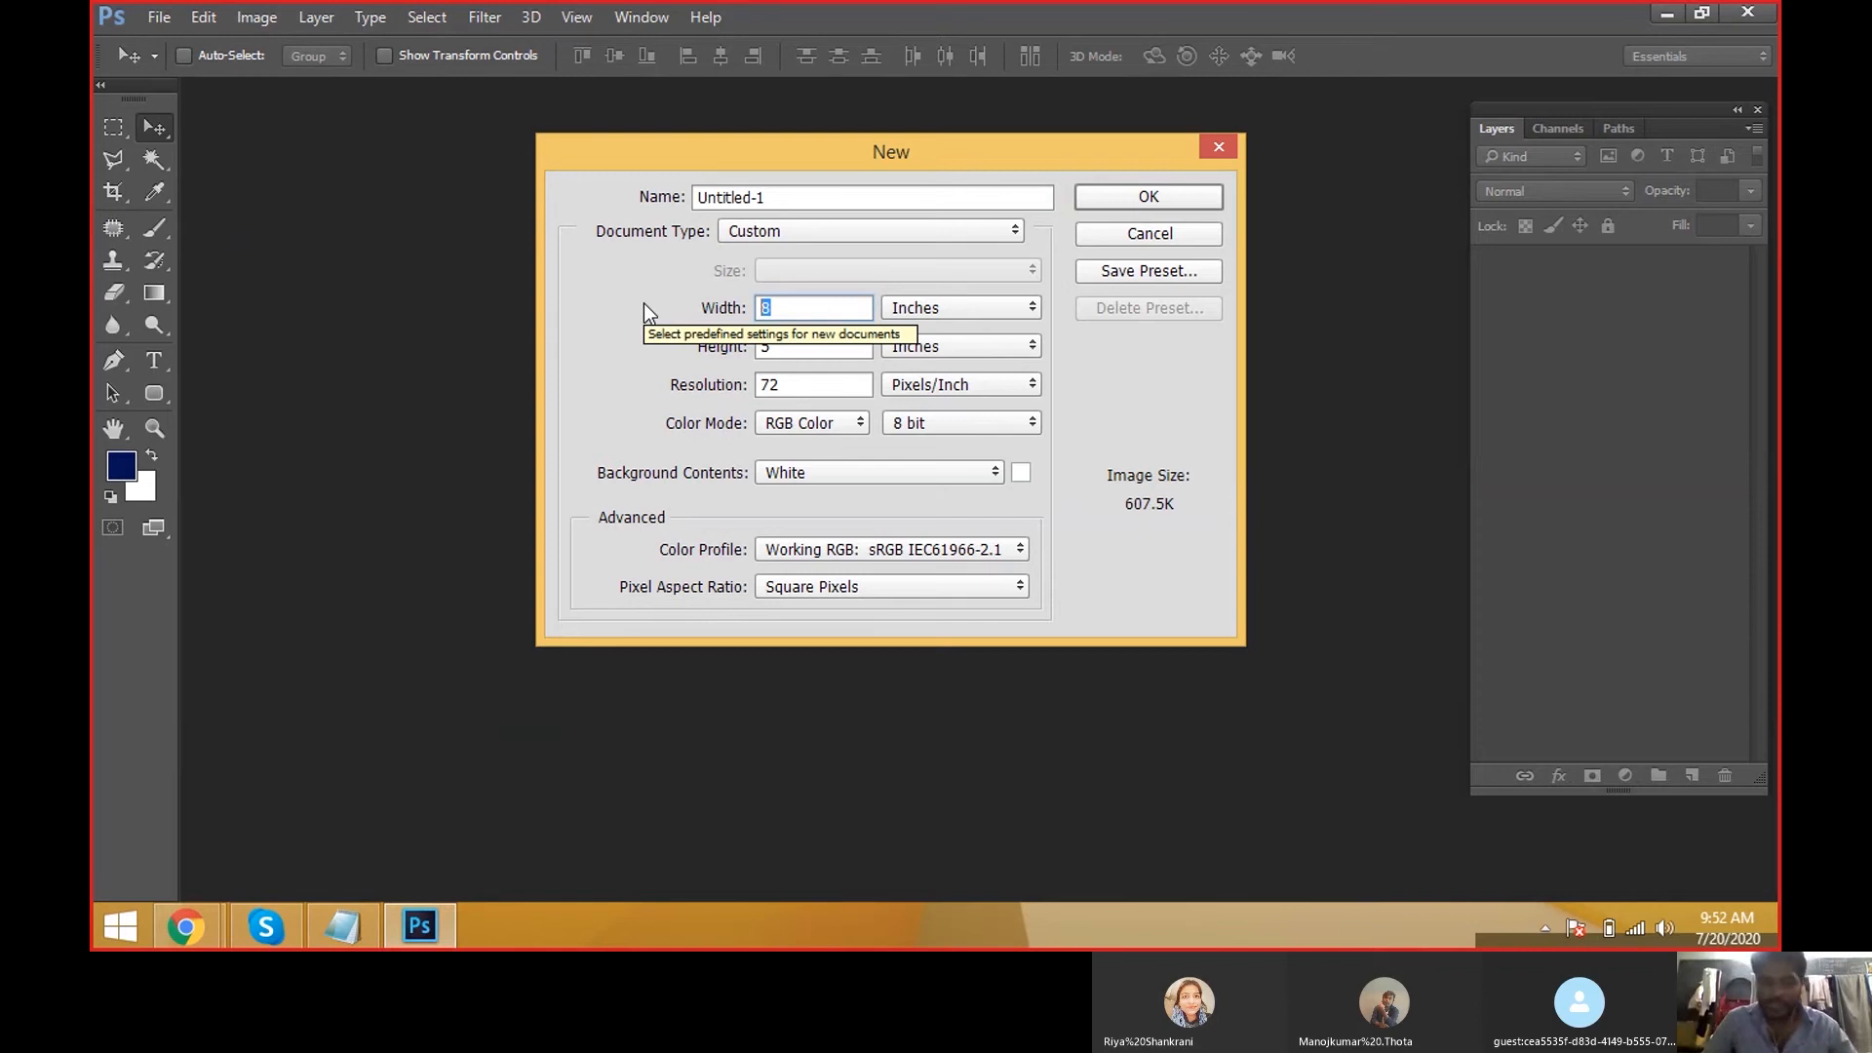
pyautogui.write('12')
pyautogui.press('Tab')
pyautogui.write('6')
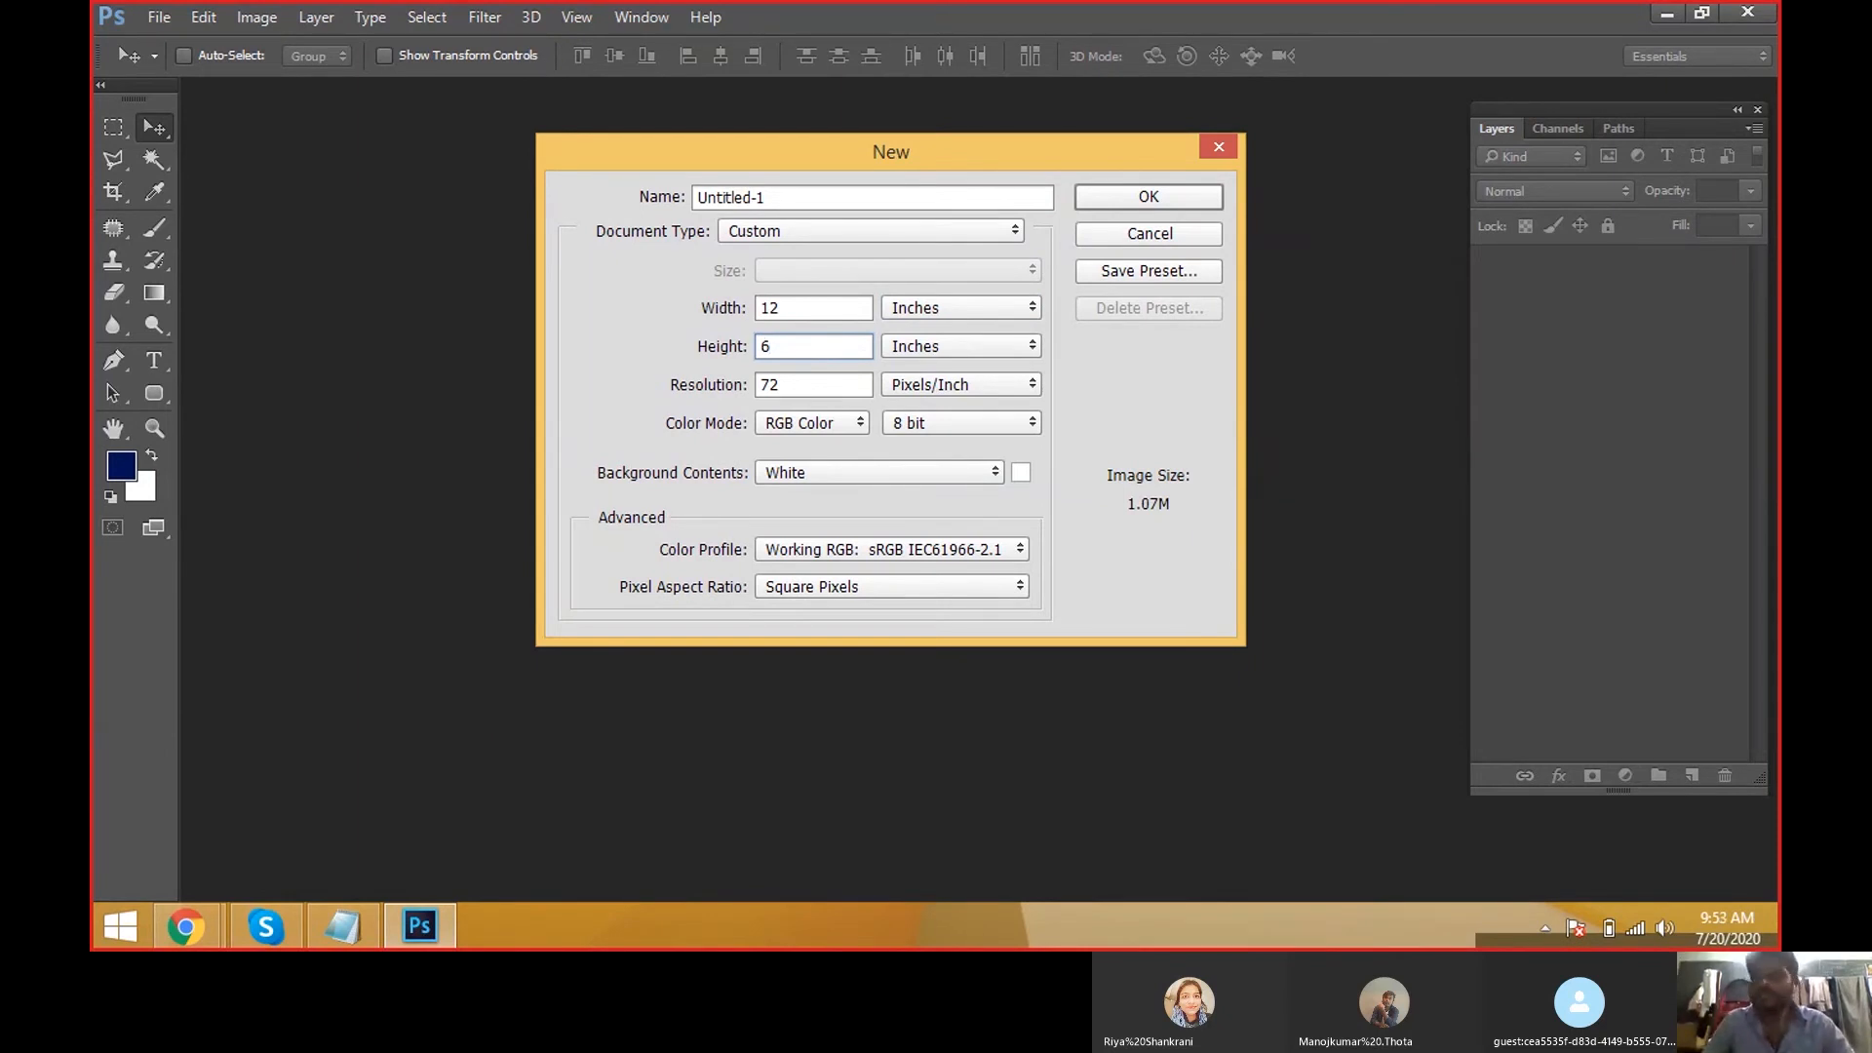
# Name the new document Banner and go over its width, height and resolution values.
pyautogui.moveTo(828, 200); pyautogui.dragTo(688, 208)
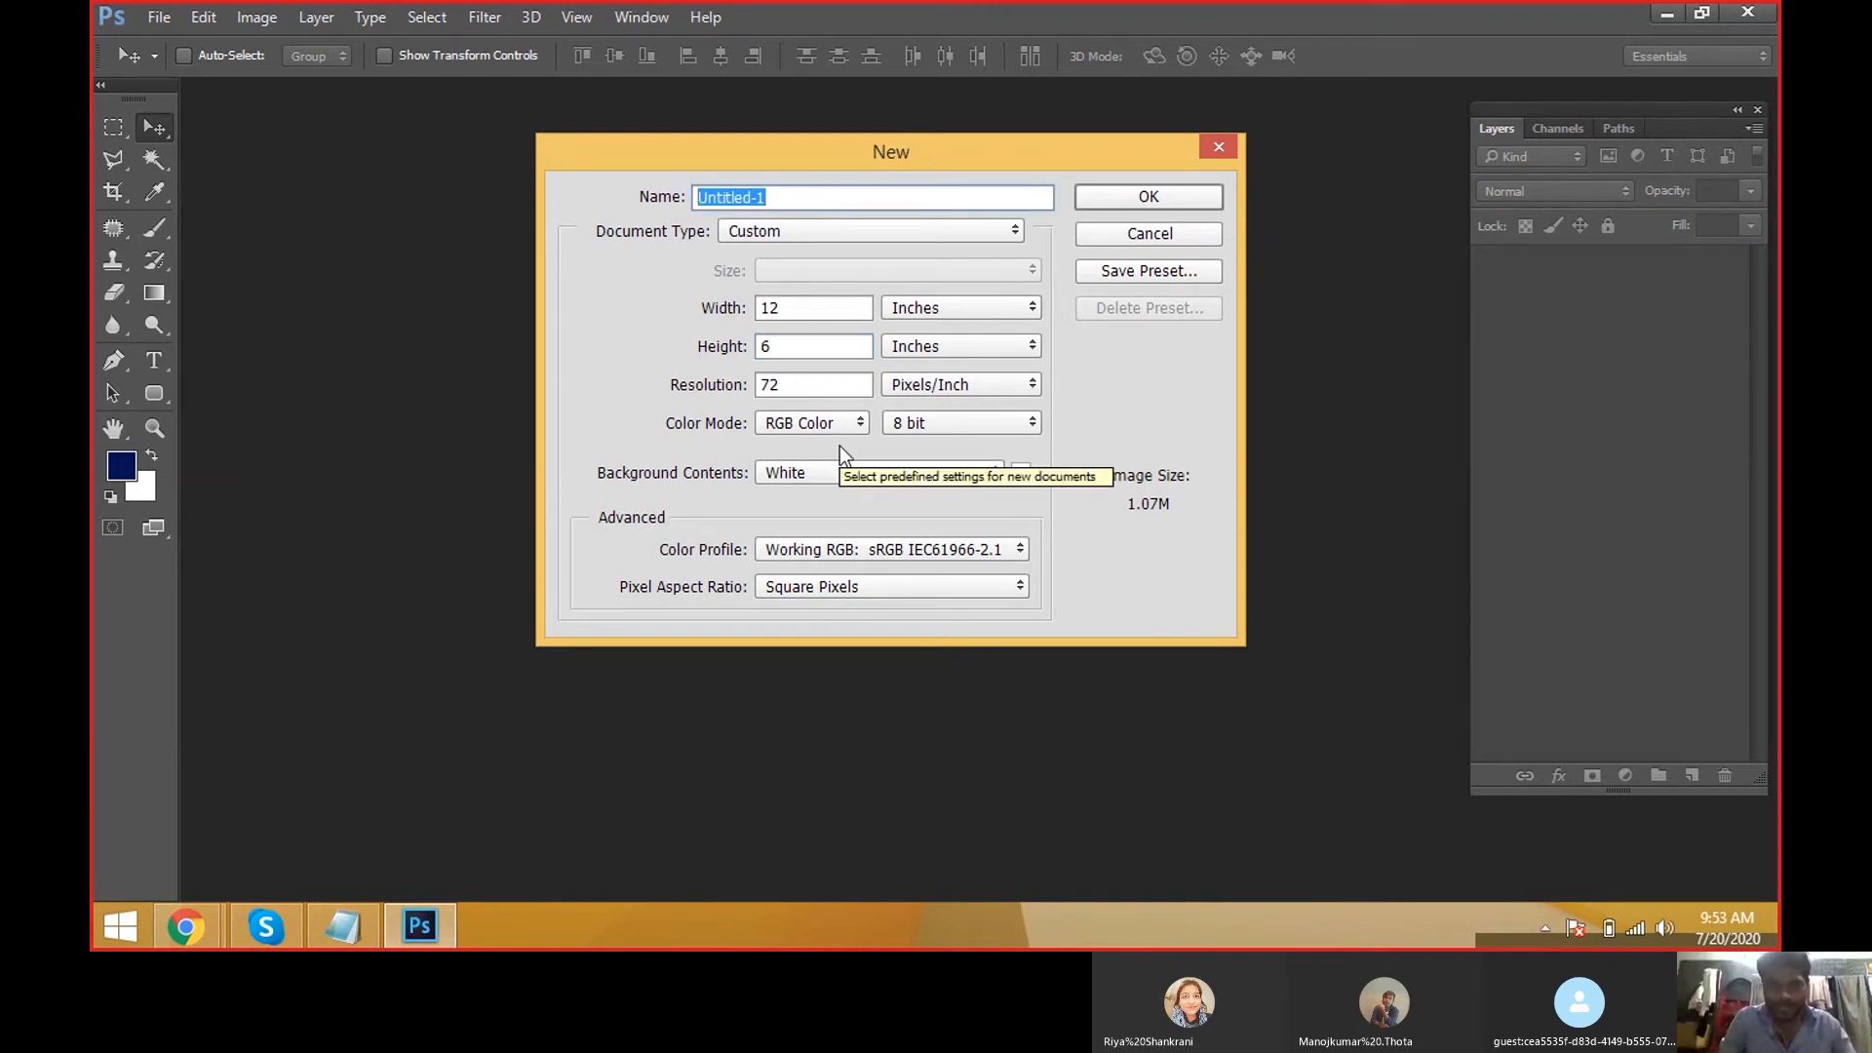
pyautogui.write('Banner Sx')
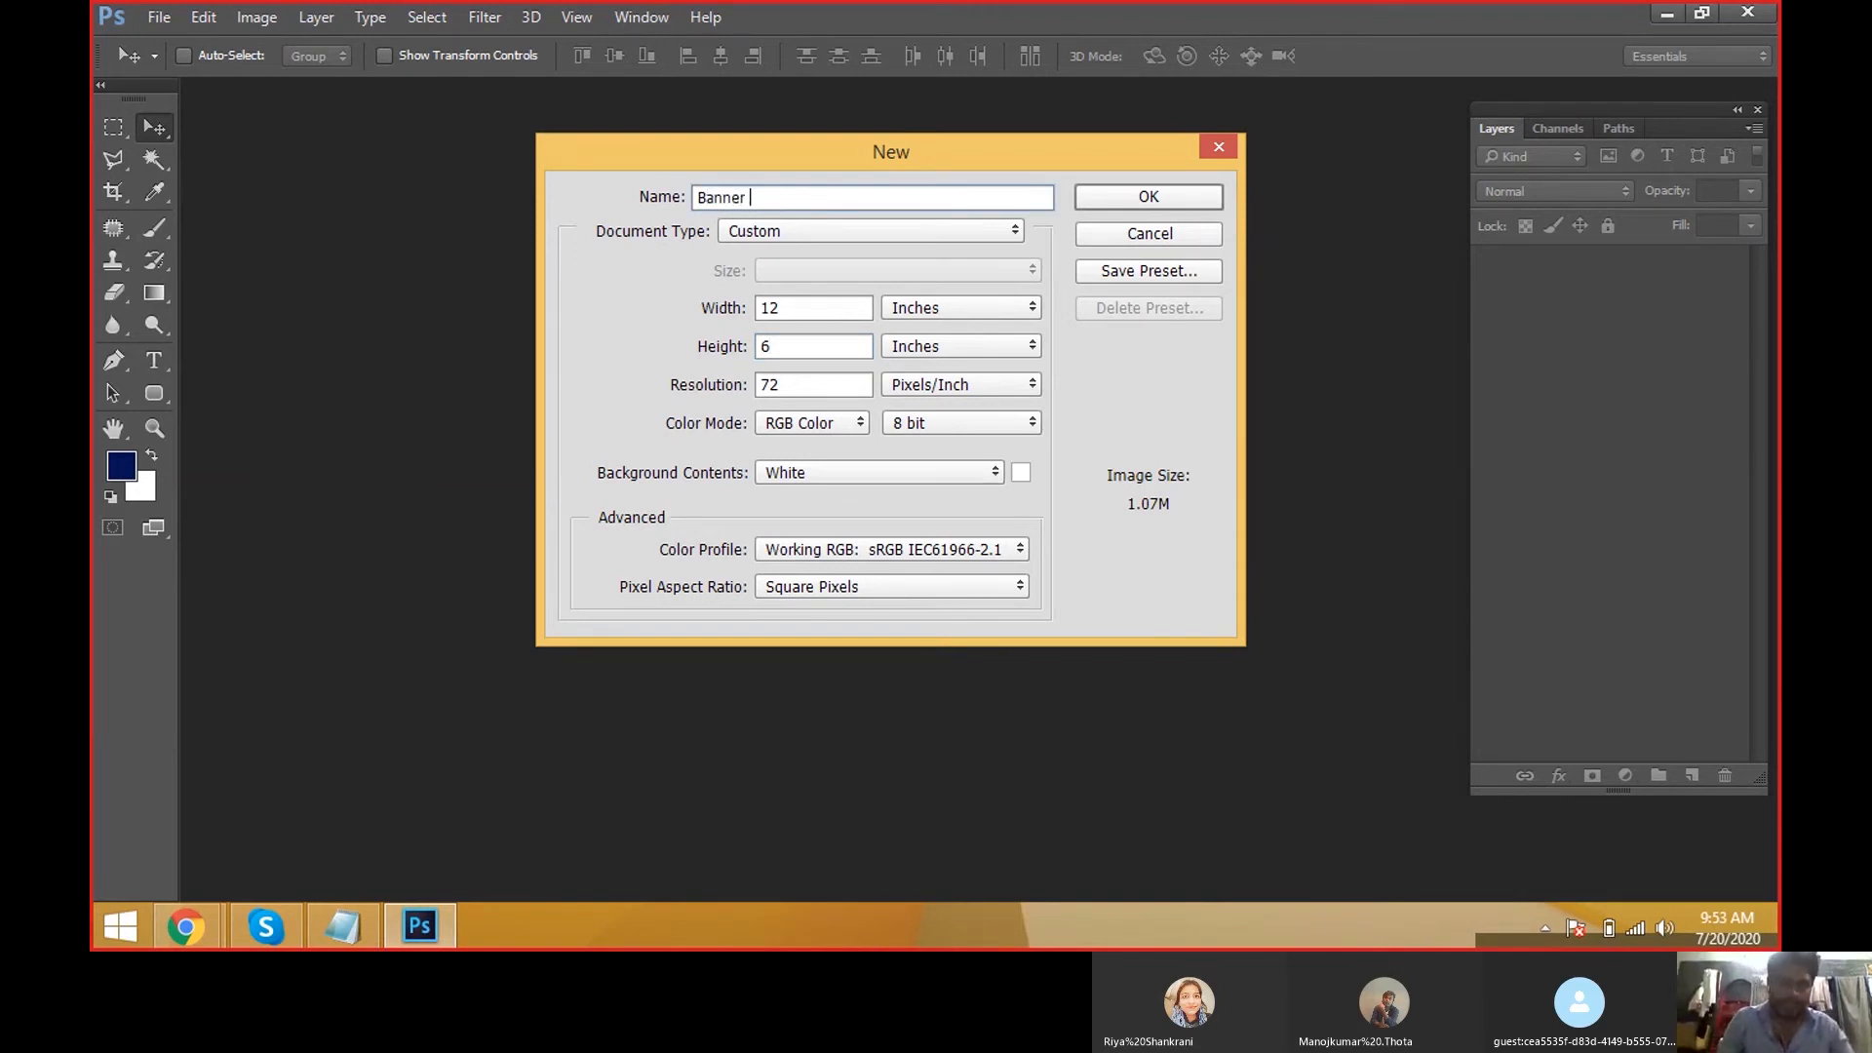
pyautogui.press('BackSpace')
pyautogui.press('BackSpace')
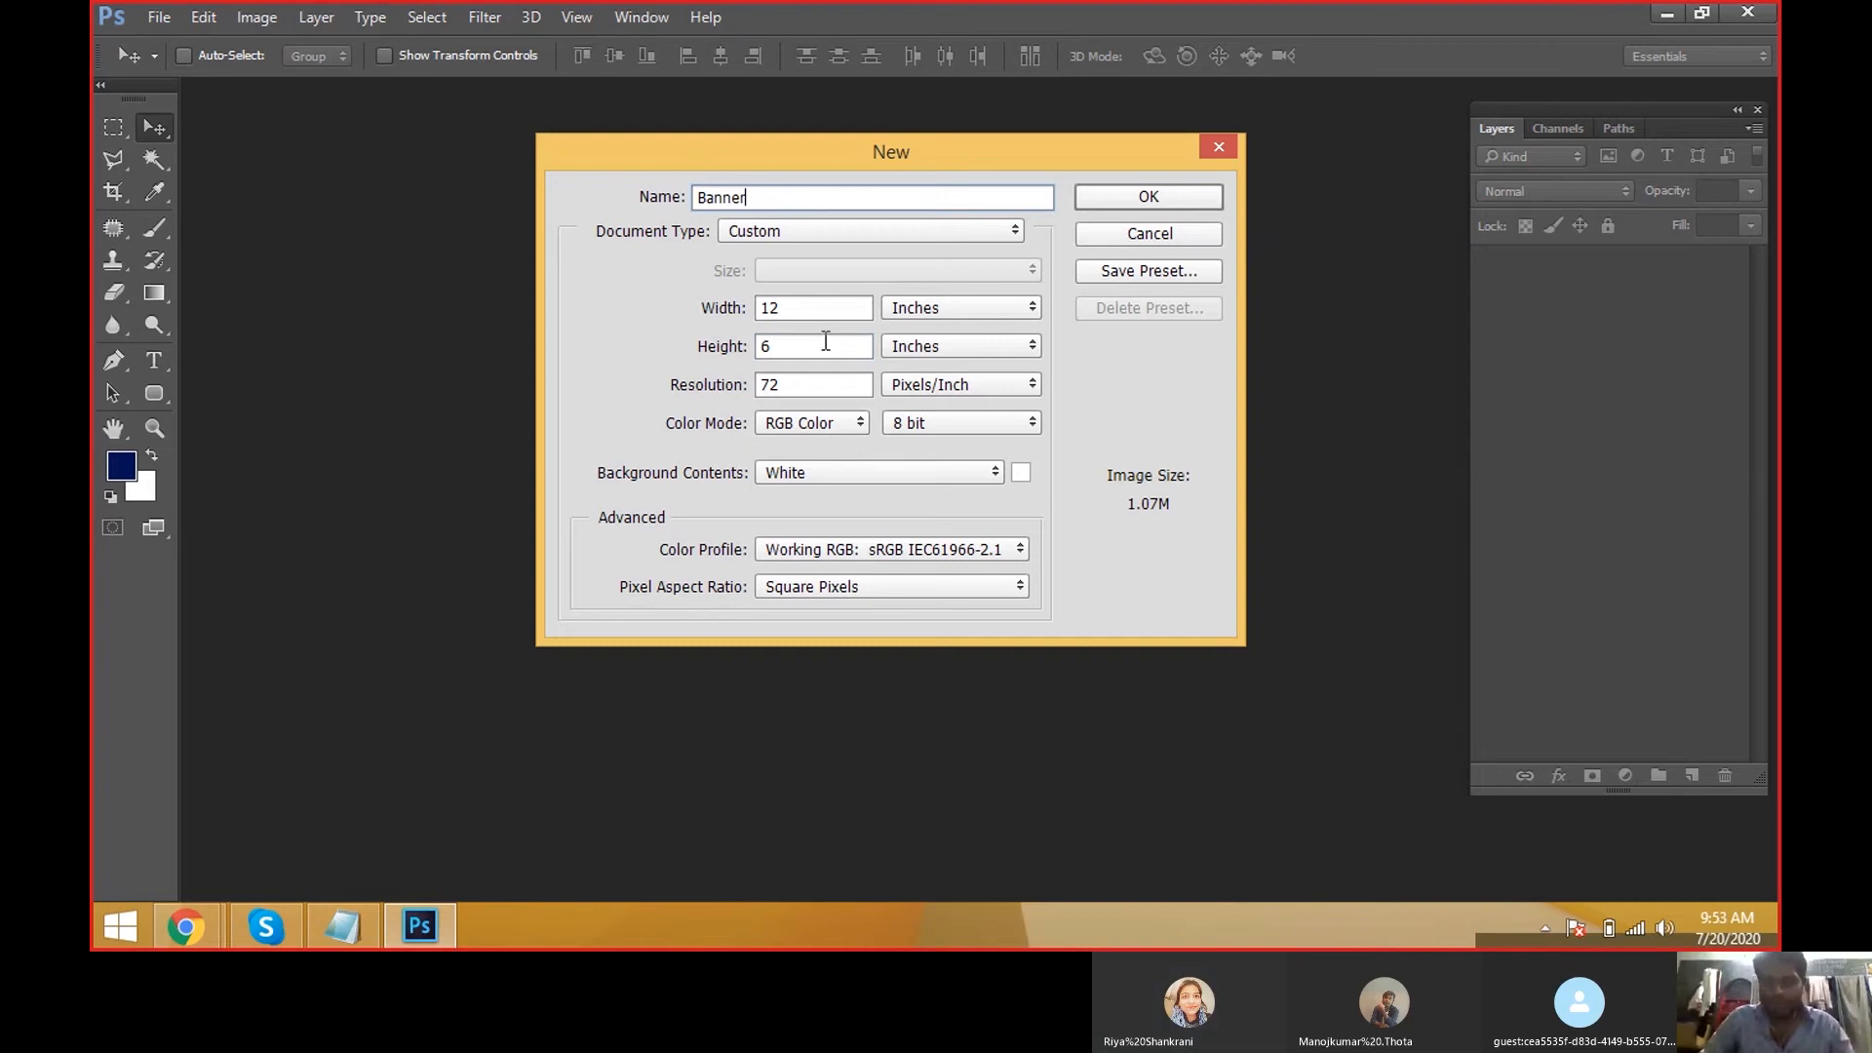
pyautogui.doubleClick(799, 304)
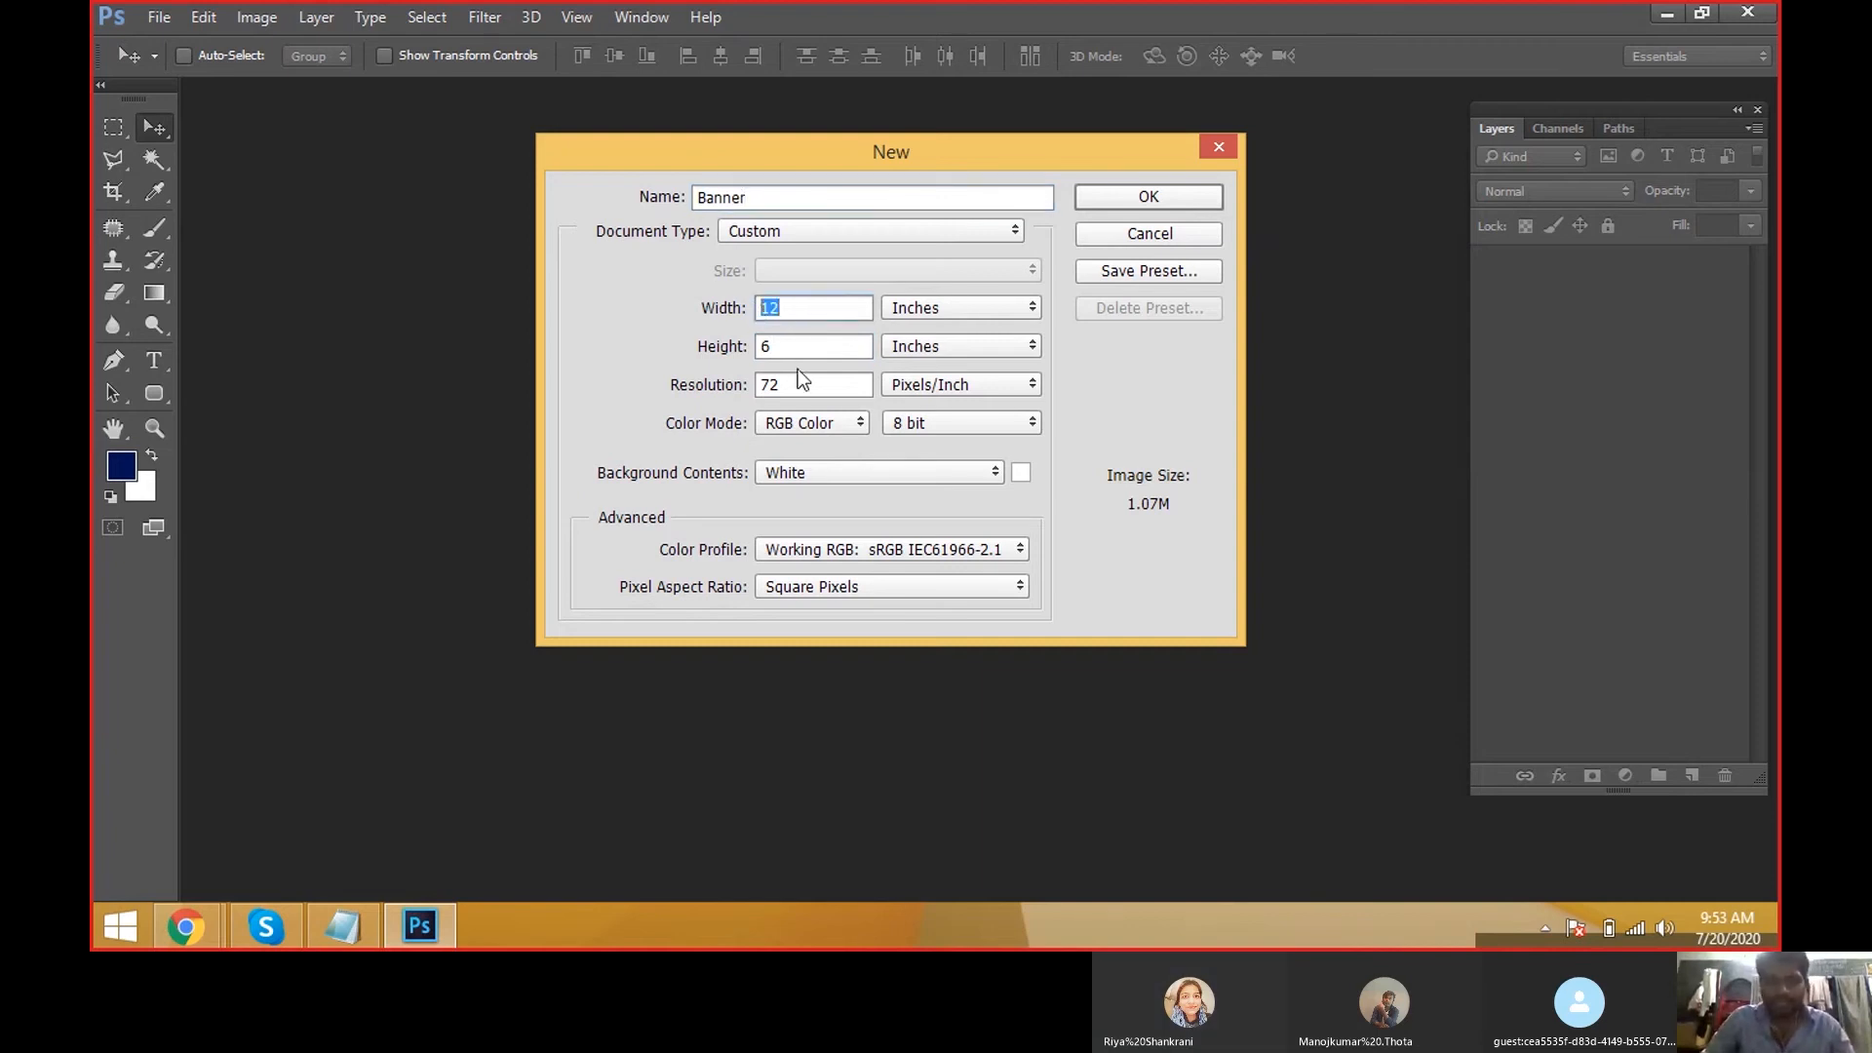
pyautogui.press('Tab')
pyautogui.press('Tab')
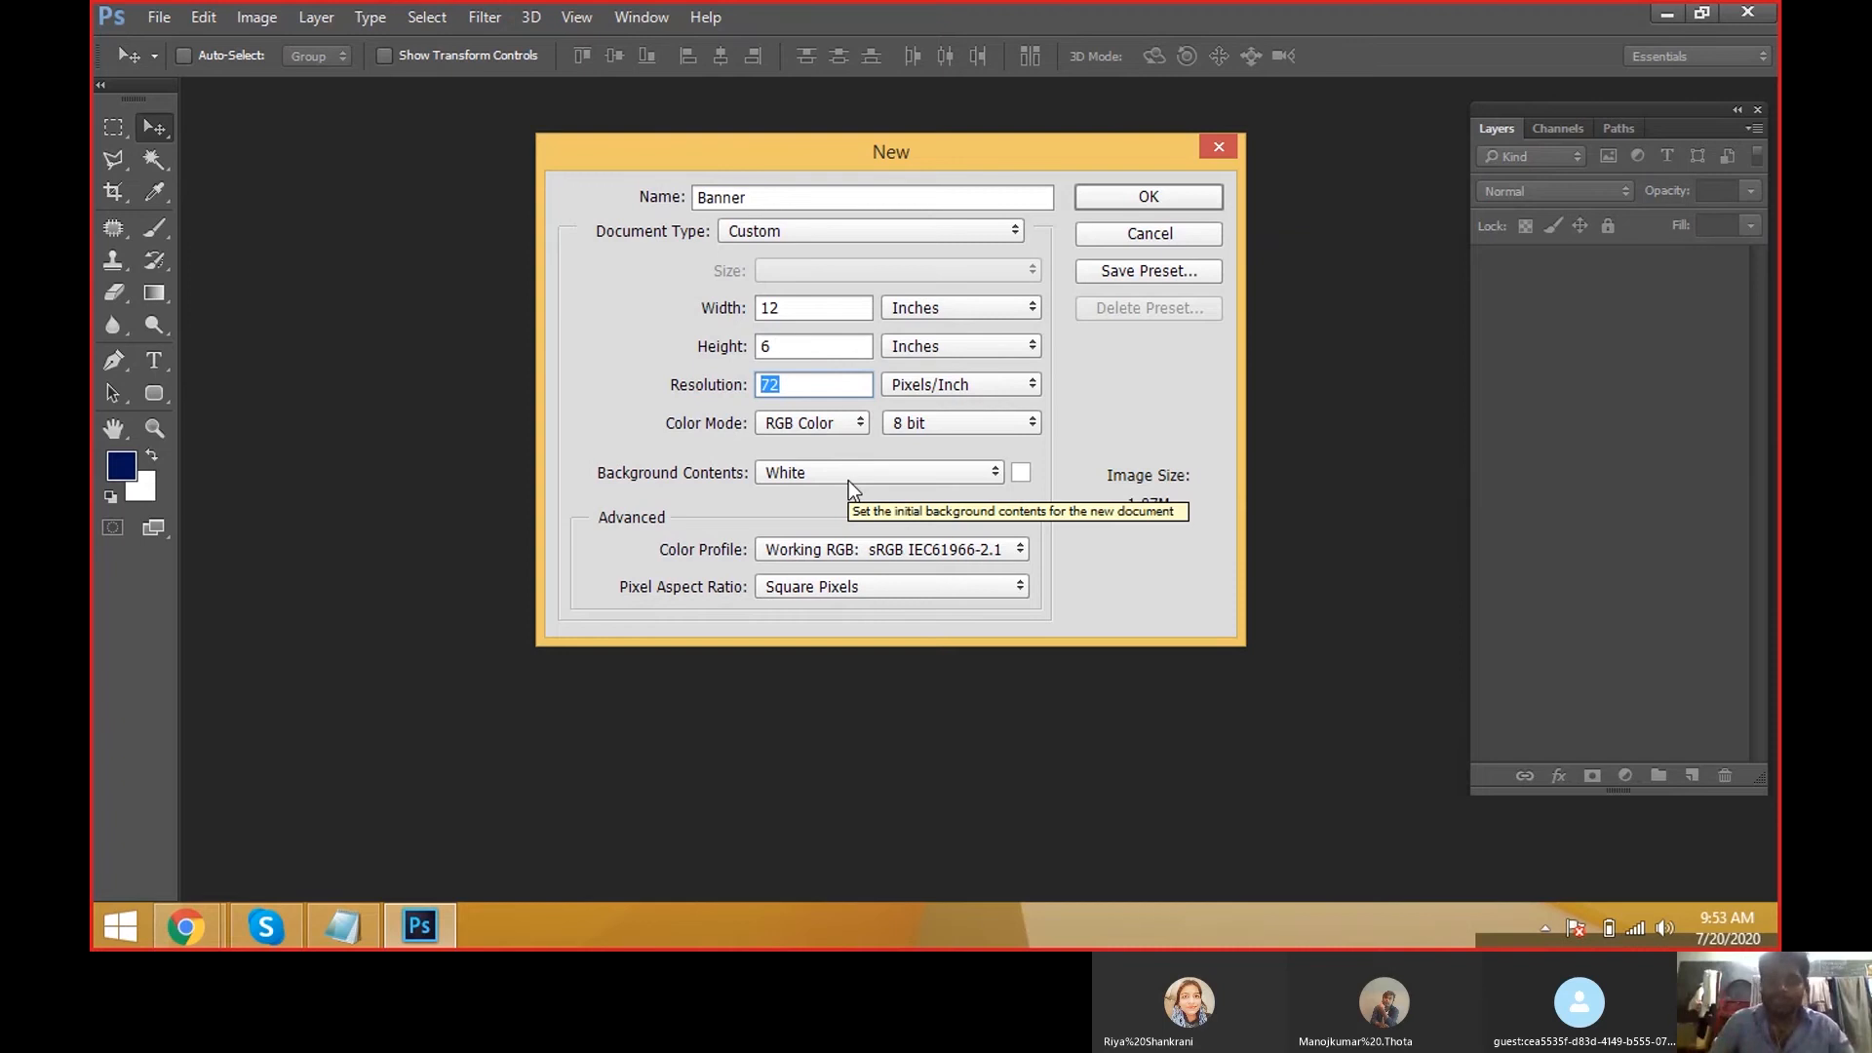
# Save the current document settings as a preset named 12 in X 6 in, with all attributes included.
pyautogui.click(1116, 273)
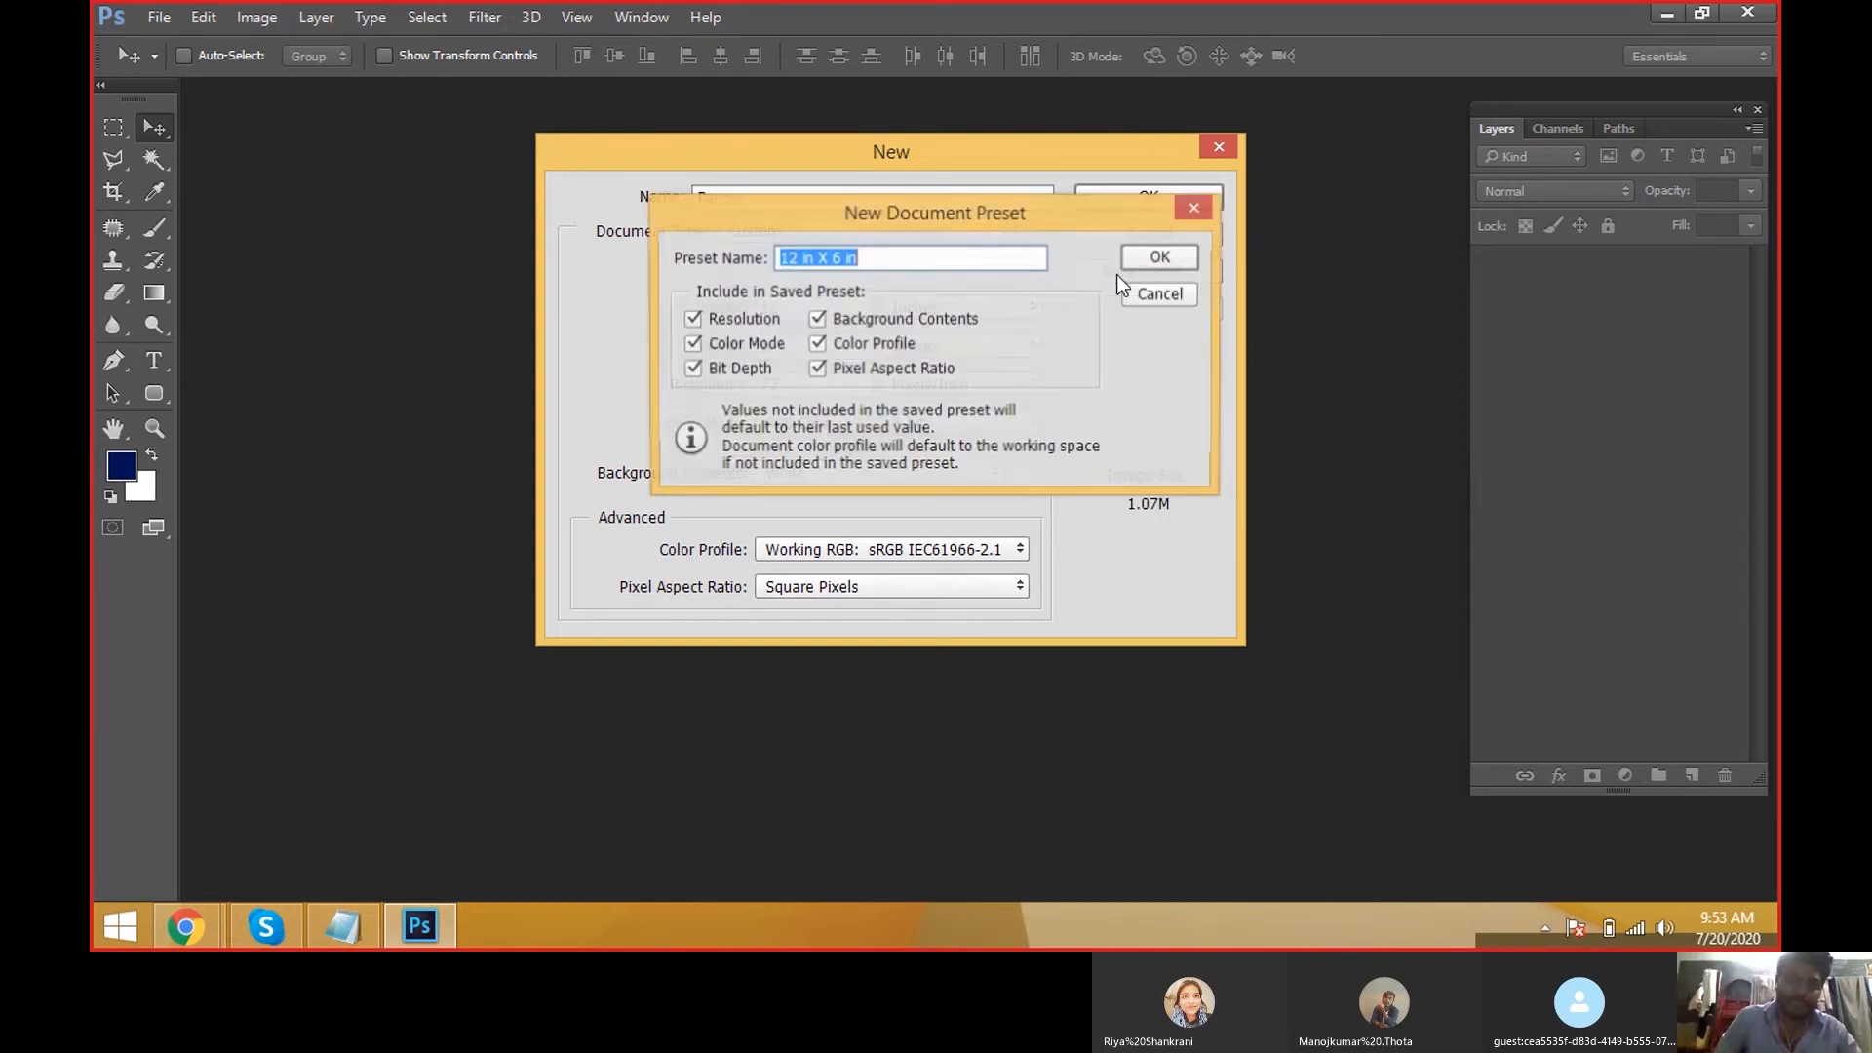
pyautogui.click(1157, 293)
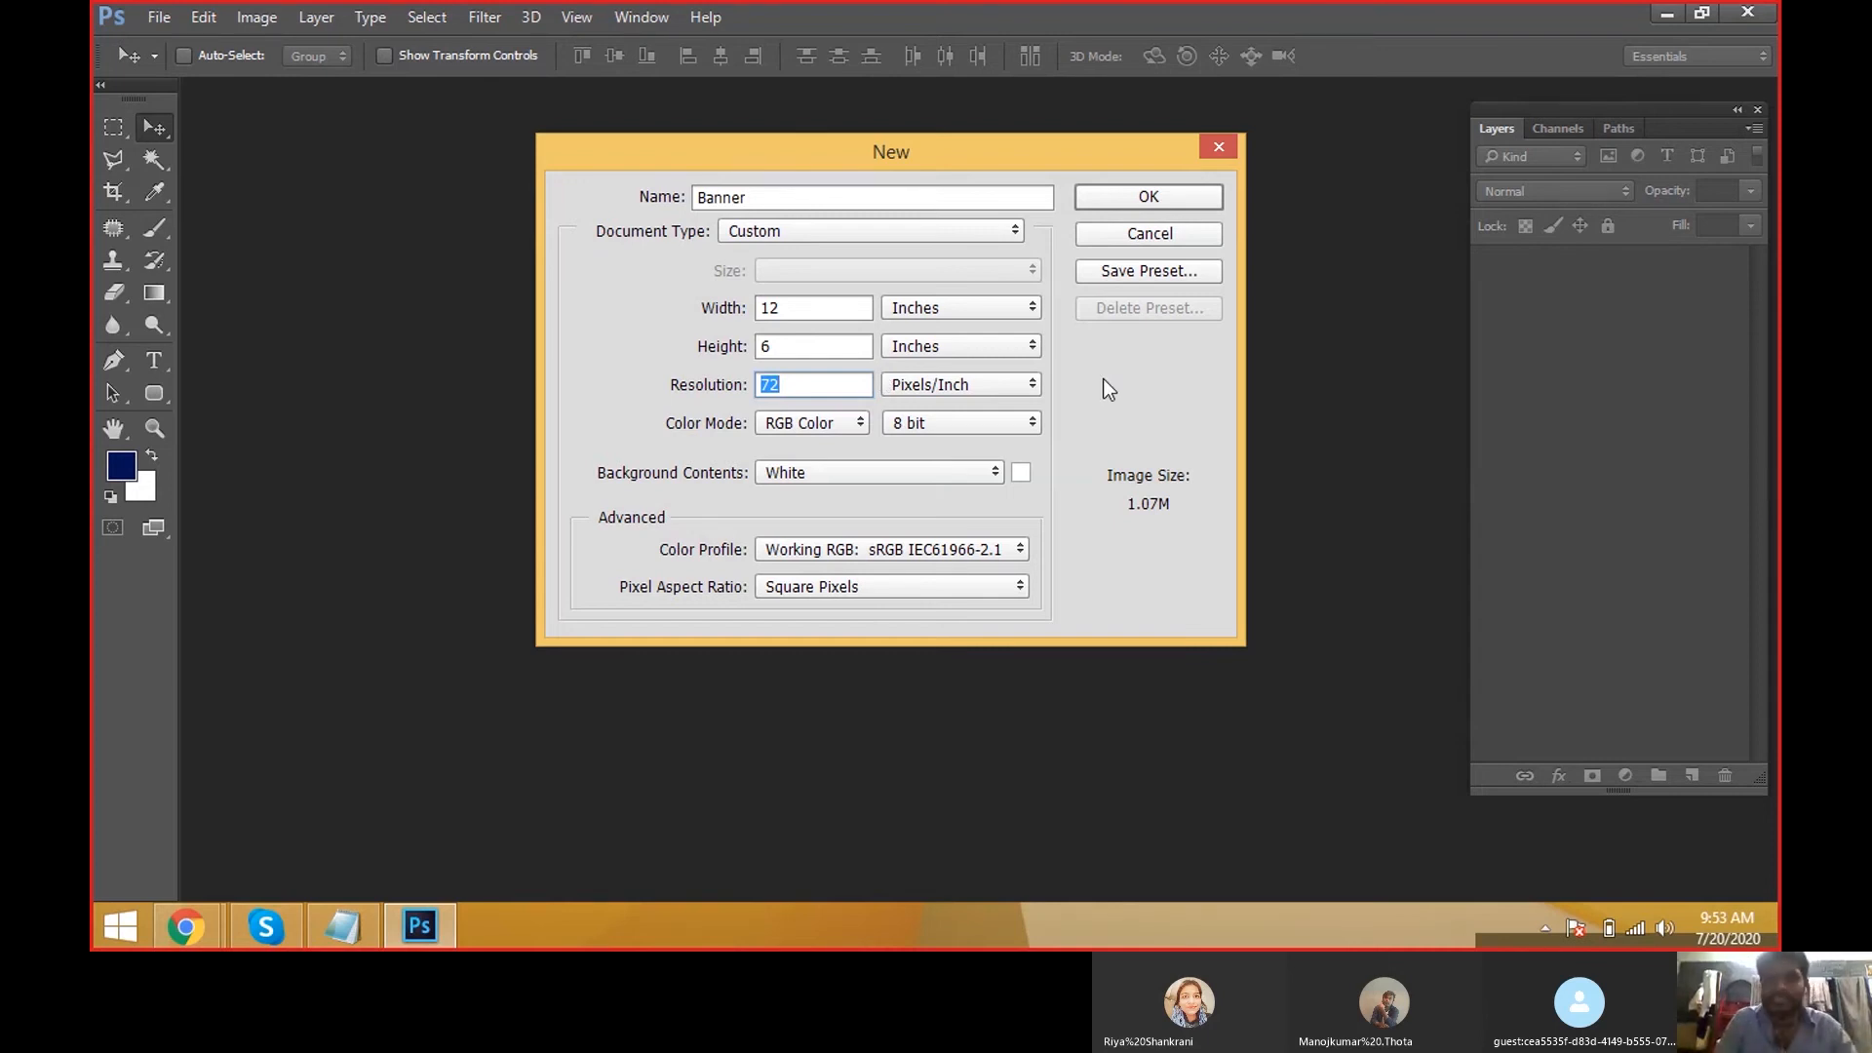
pyautogui.click(1207, 271)
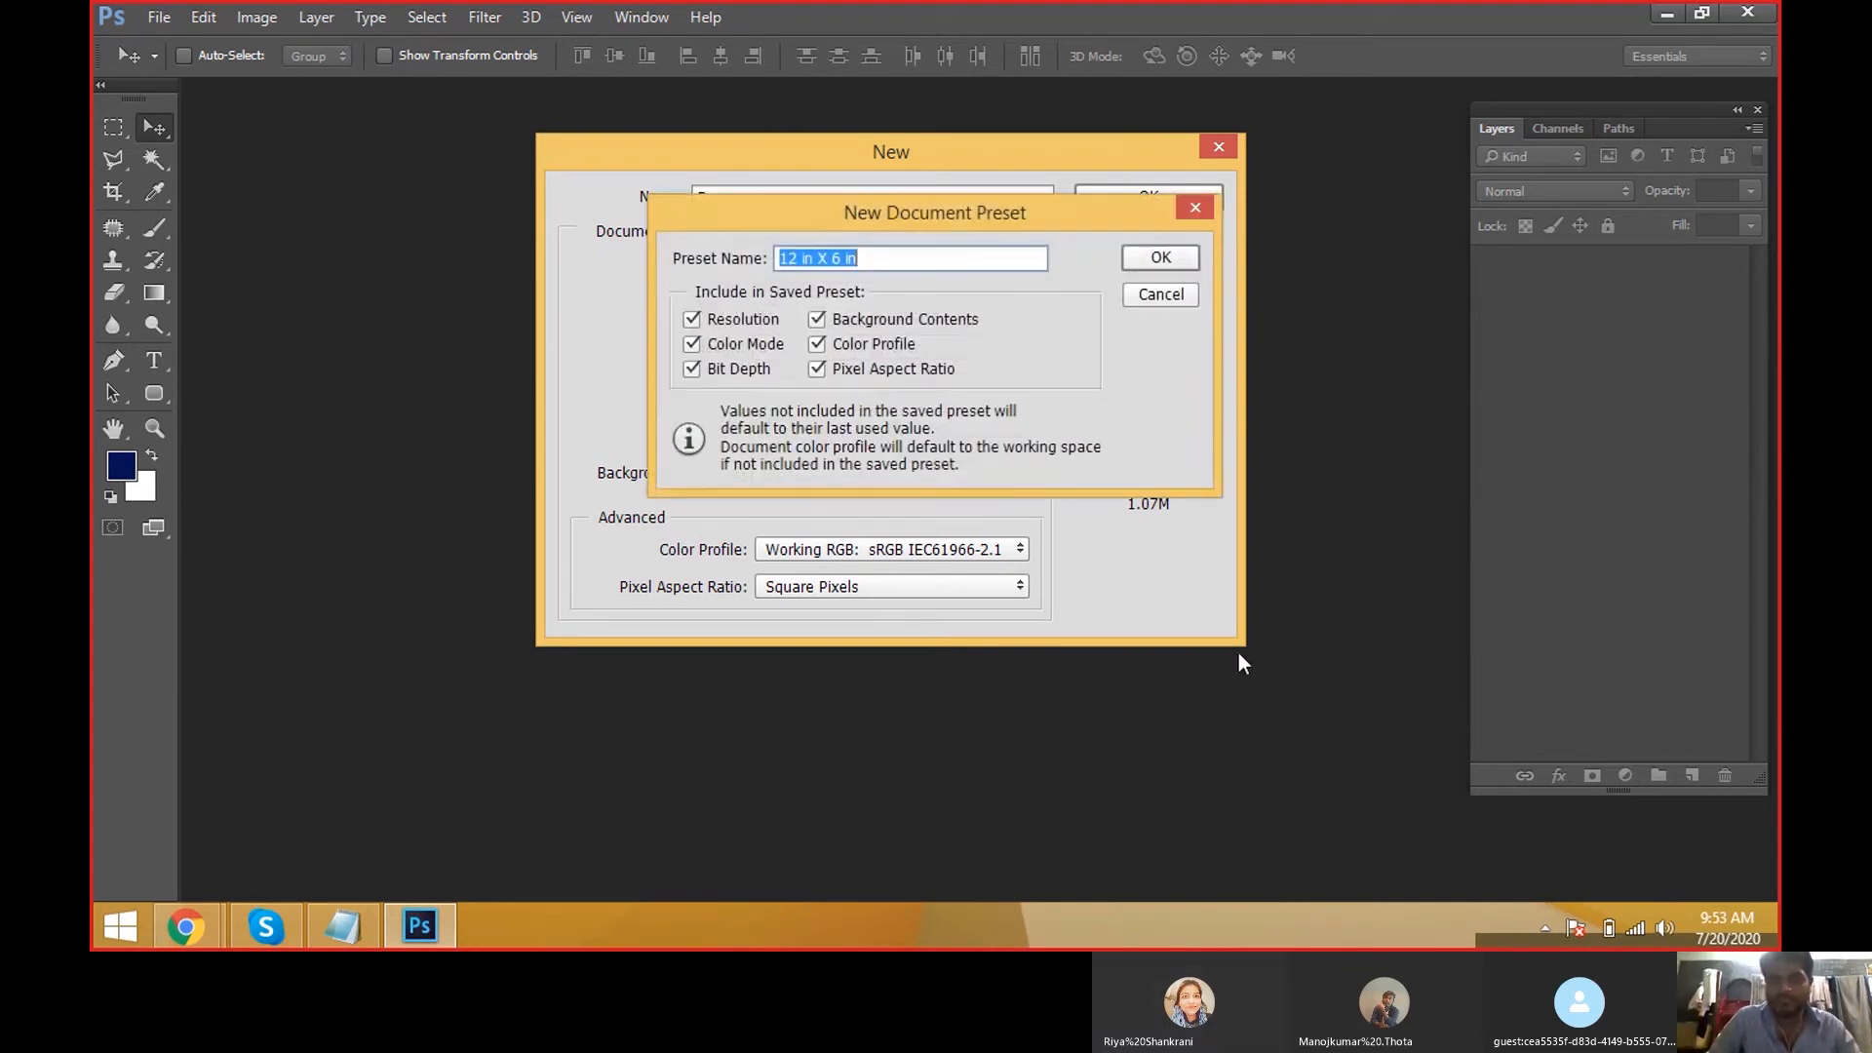
pyautogui.click(1138, 261)
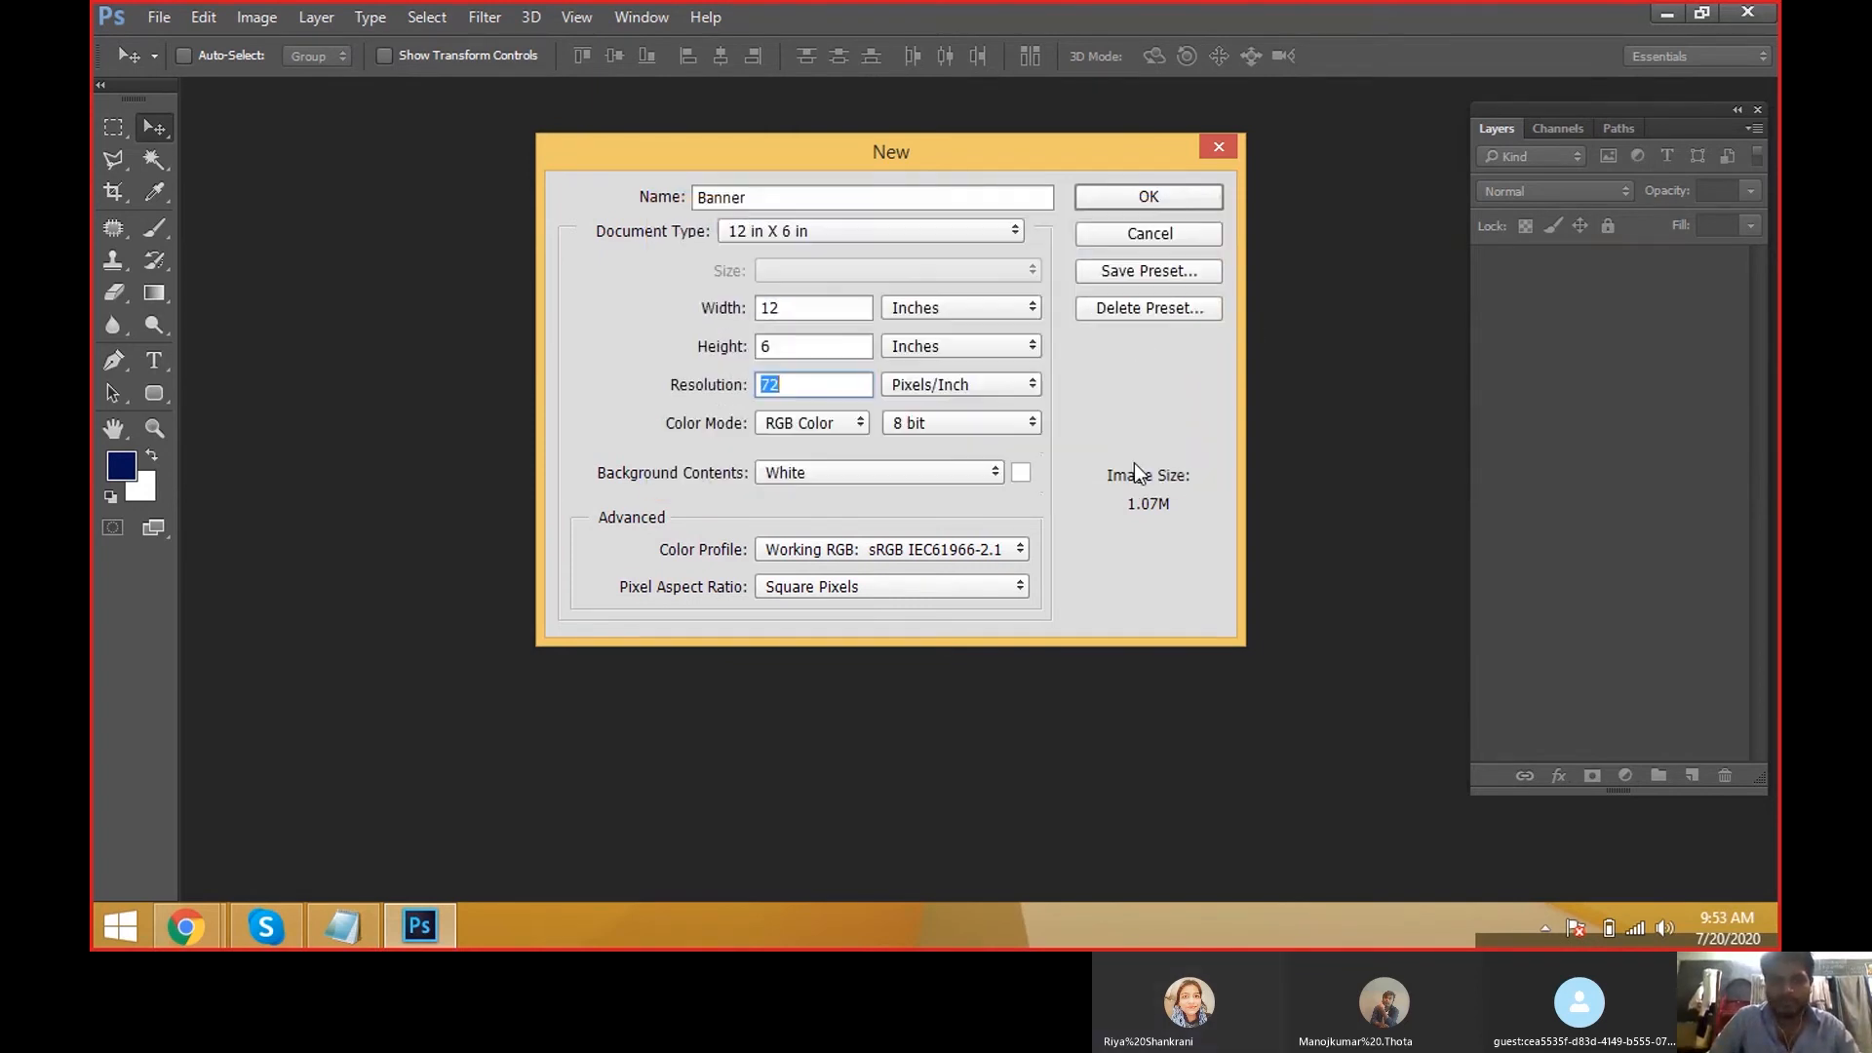
# Try the Photo document type with one of its preset sizes, and switch the document type back to Default Photoshop Size.
pyautogui.click(1000, 231)
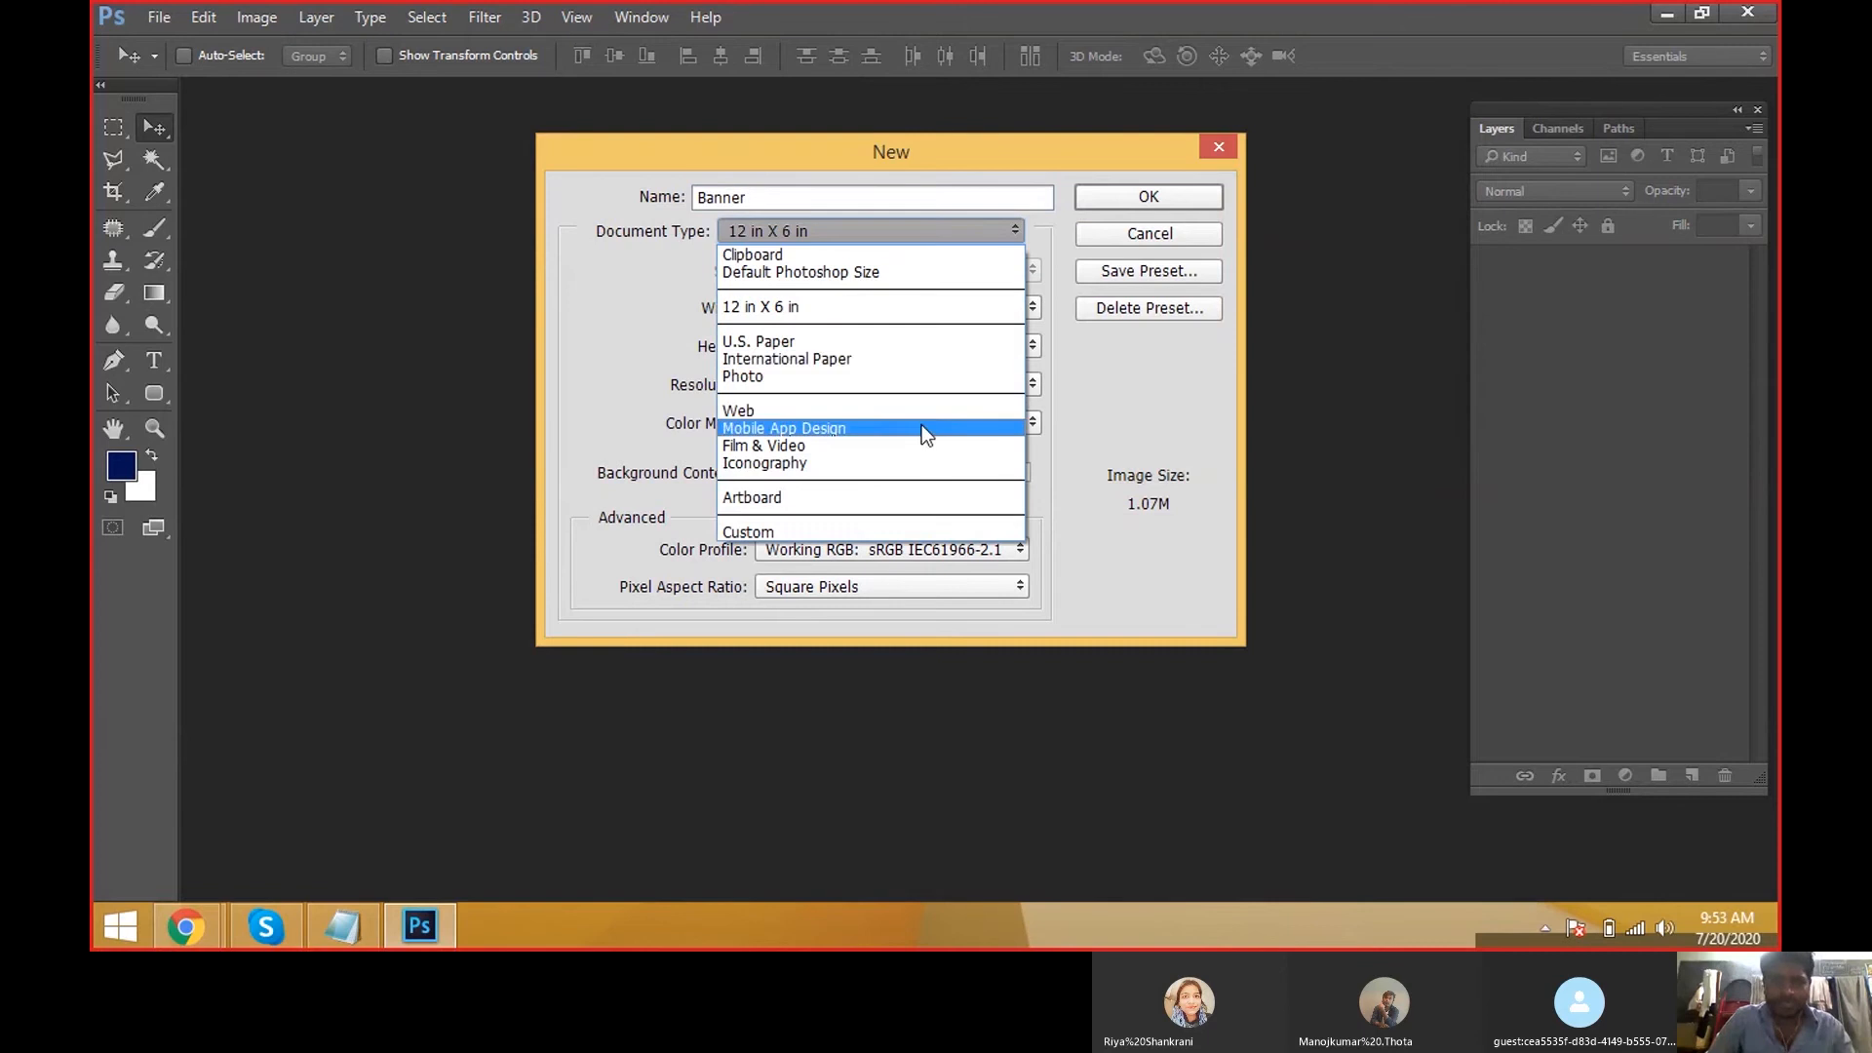
pyautogui.click(909, 379)
pyautogui.click(934, 270)
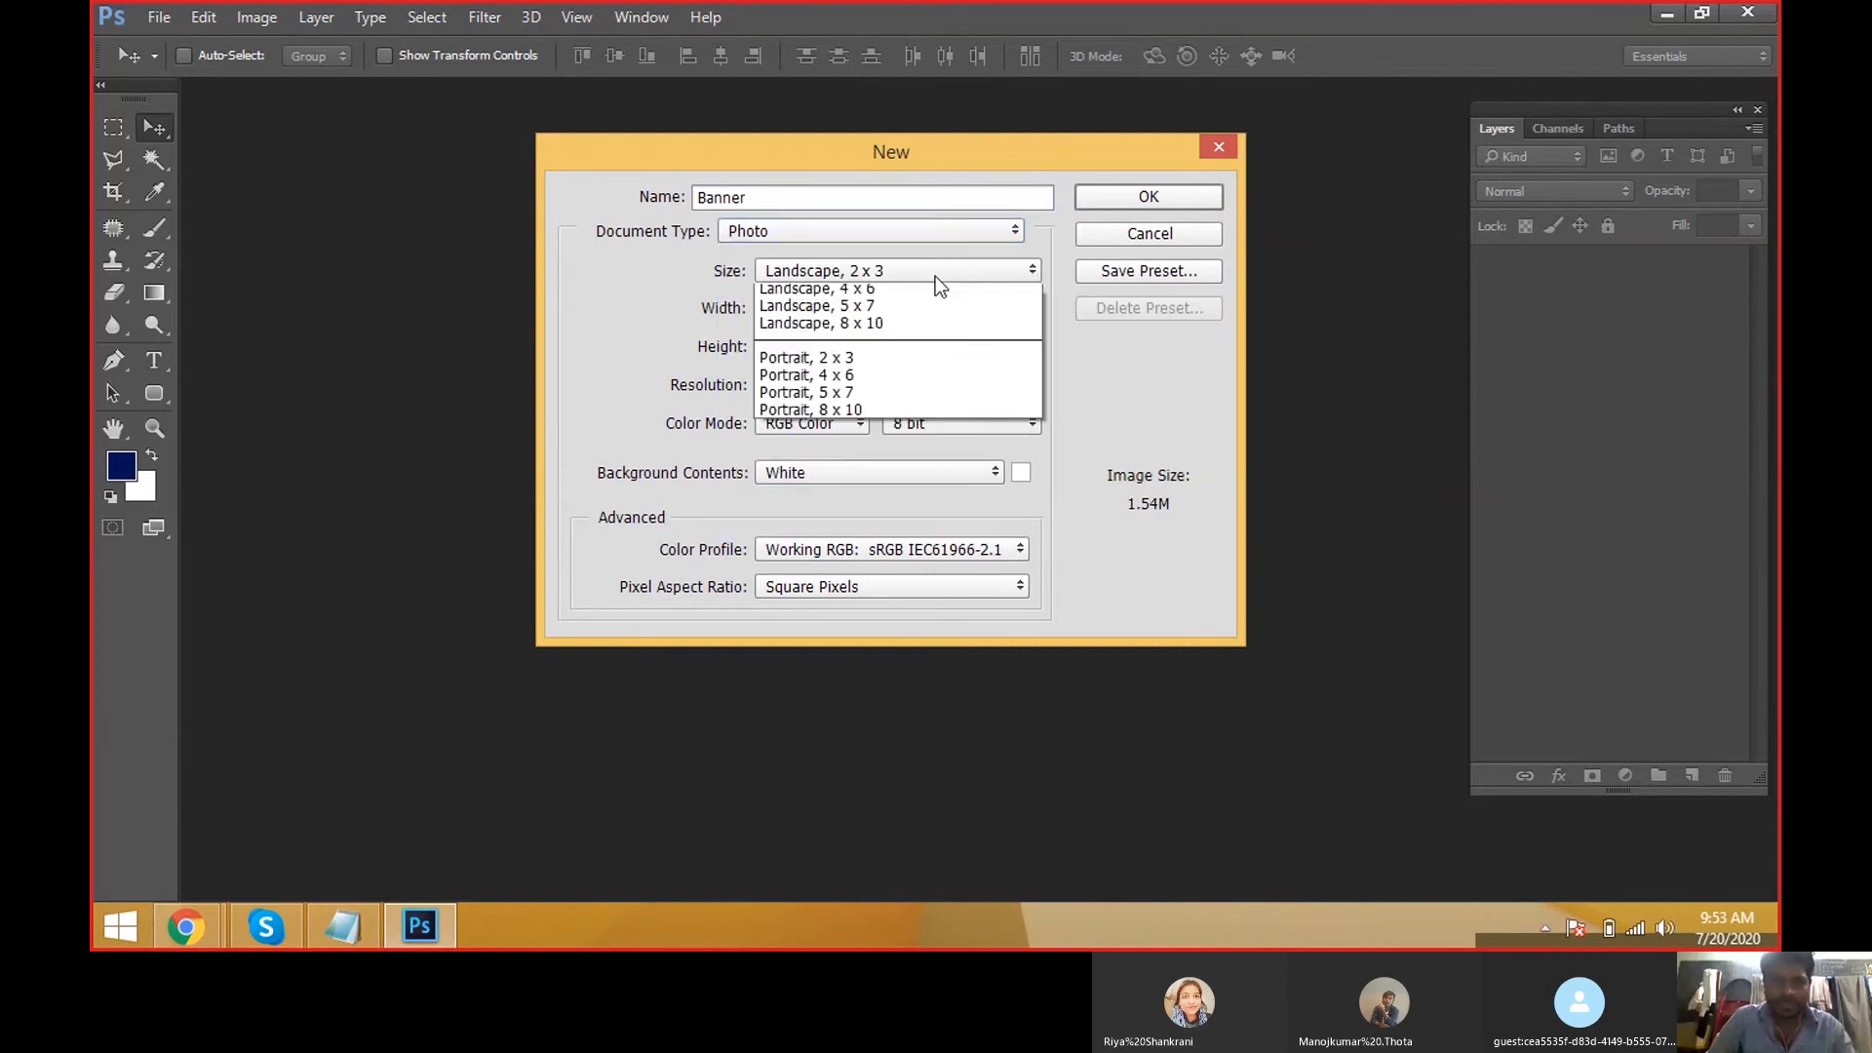
pyautogui.click(885, 435)
pyautogui.click(941, 232)
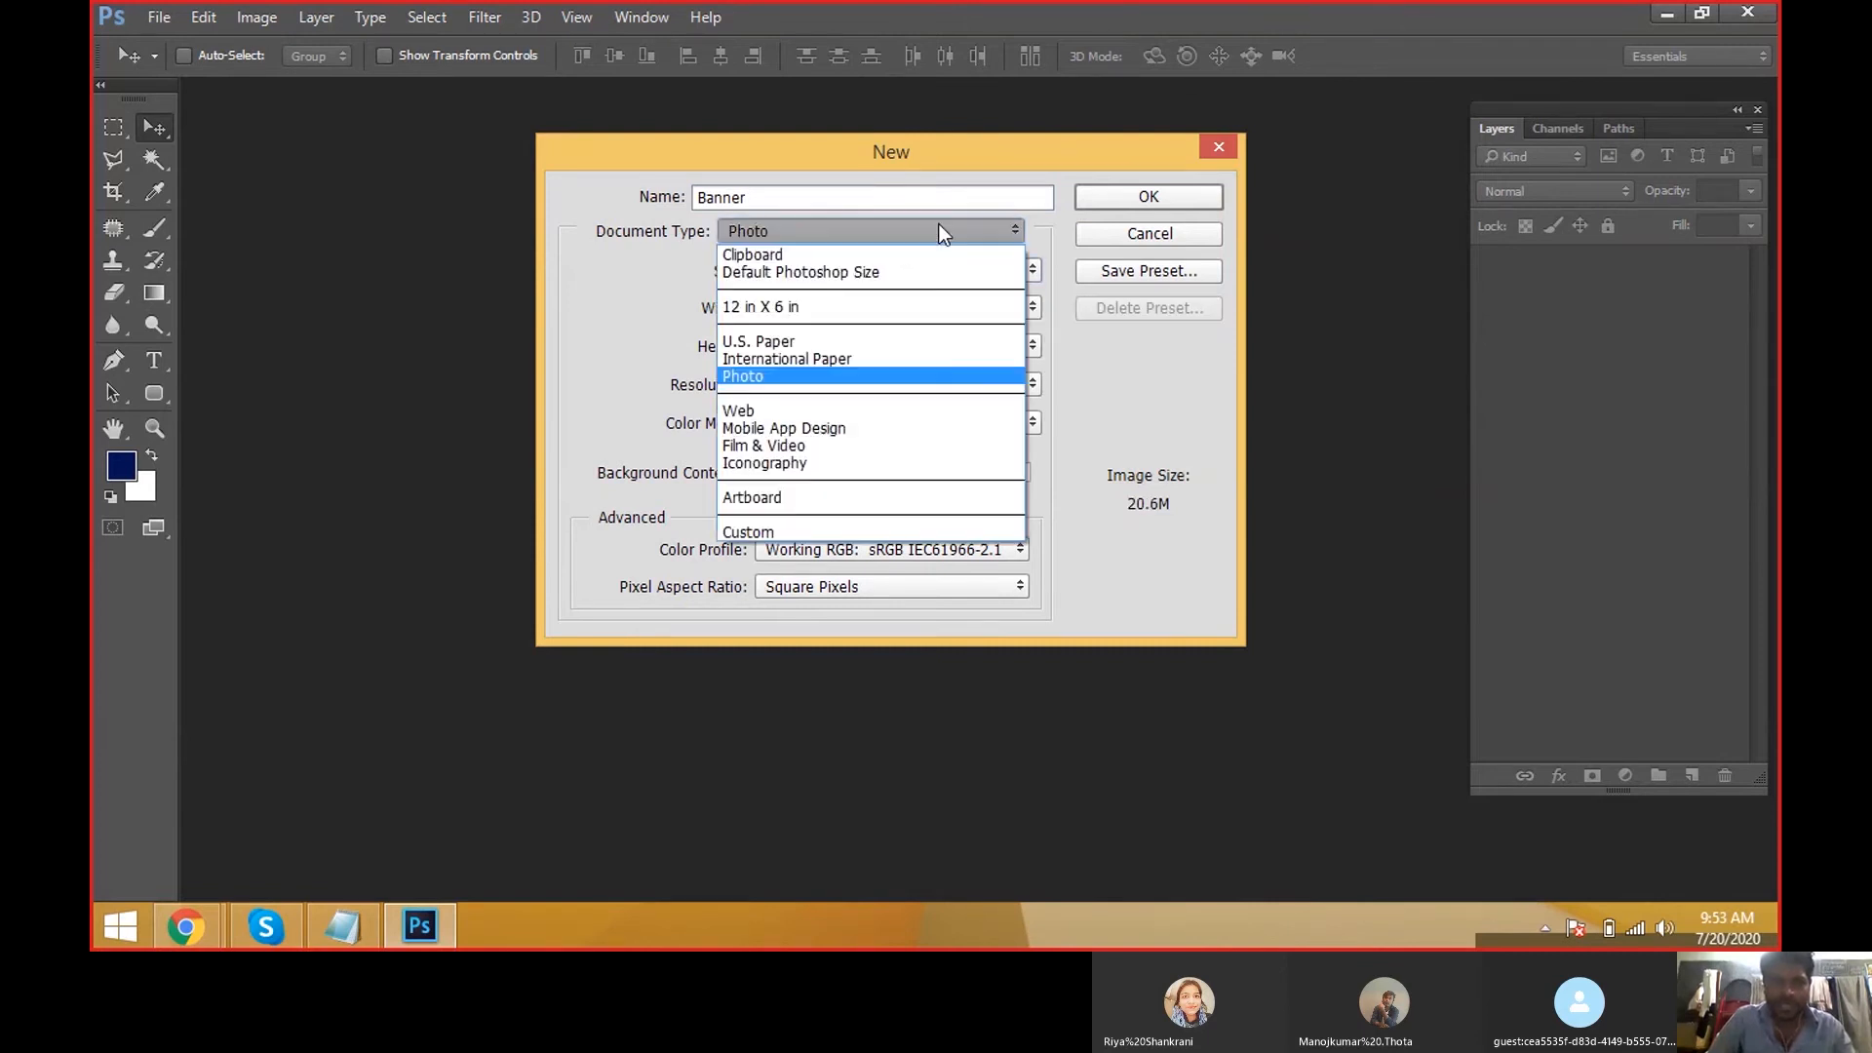
pyautogui.click(938, 274)
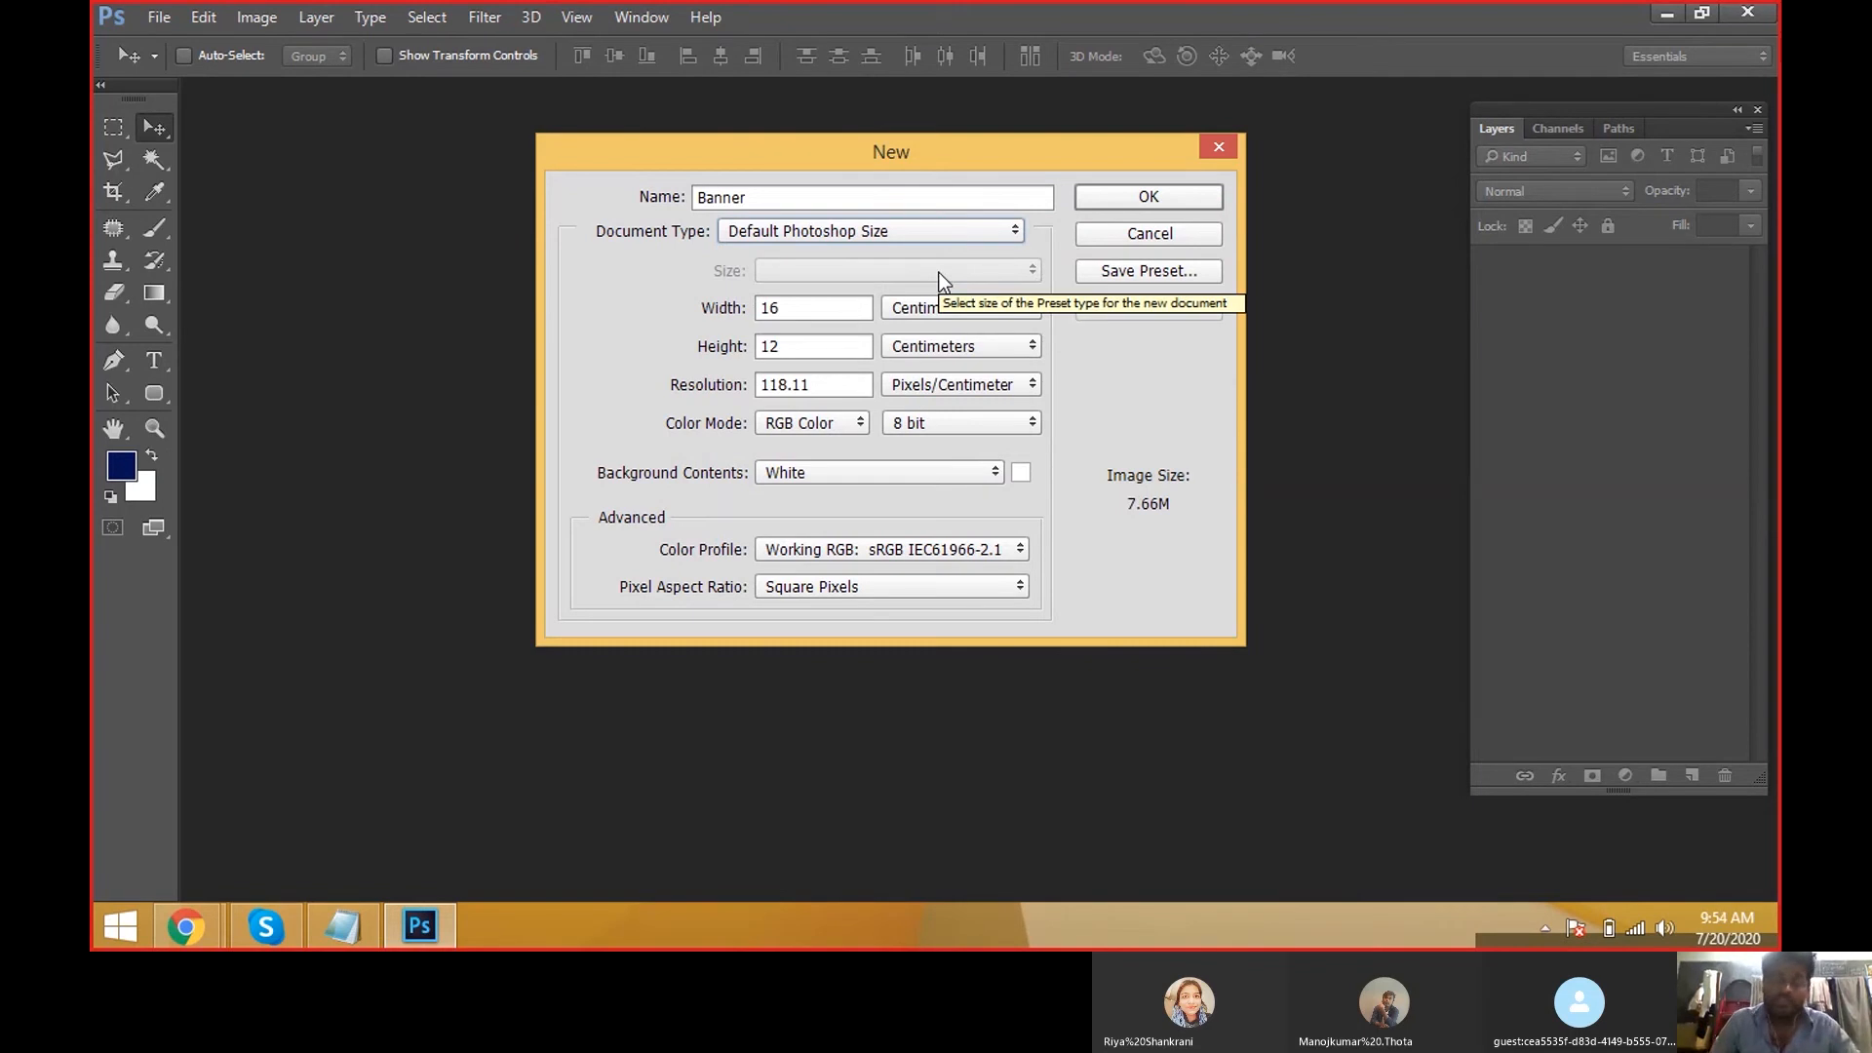
# Choose the saved 12 in X 6 in preset as the document type and create the Banner document.
pyautogui.click(979, 230)
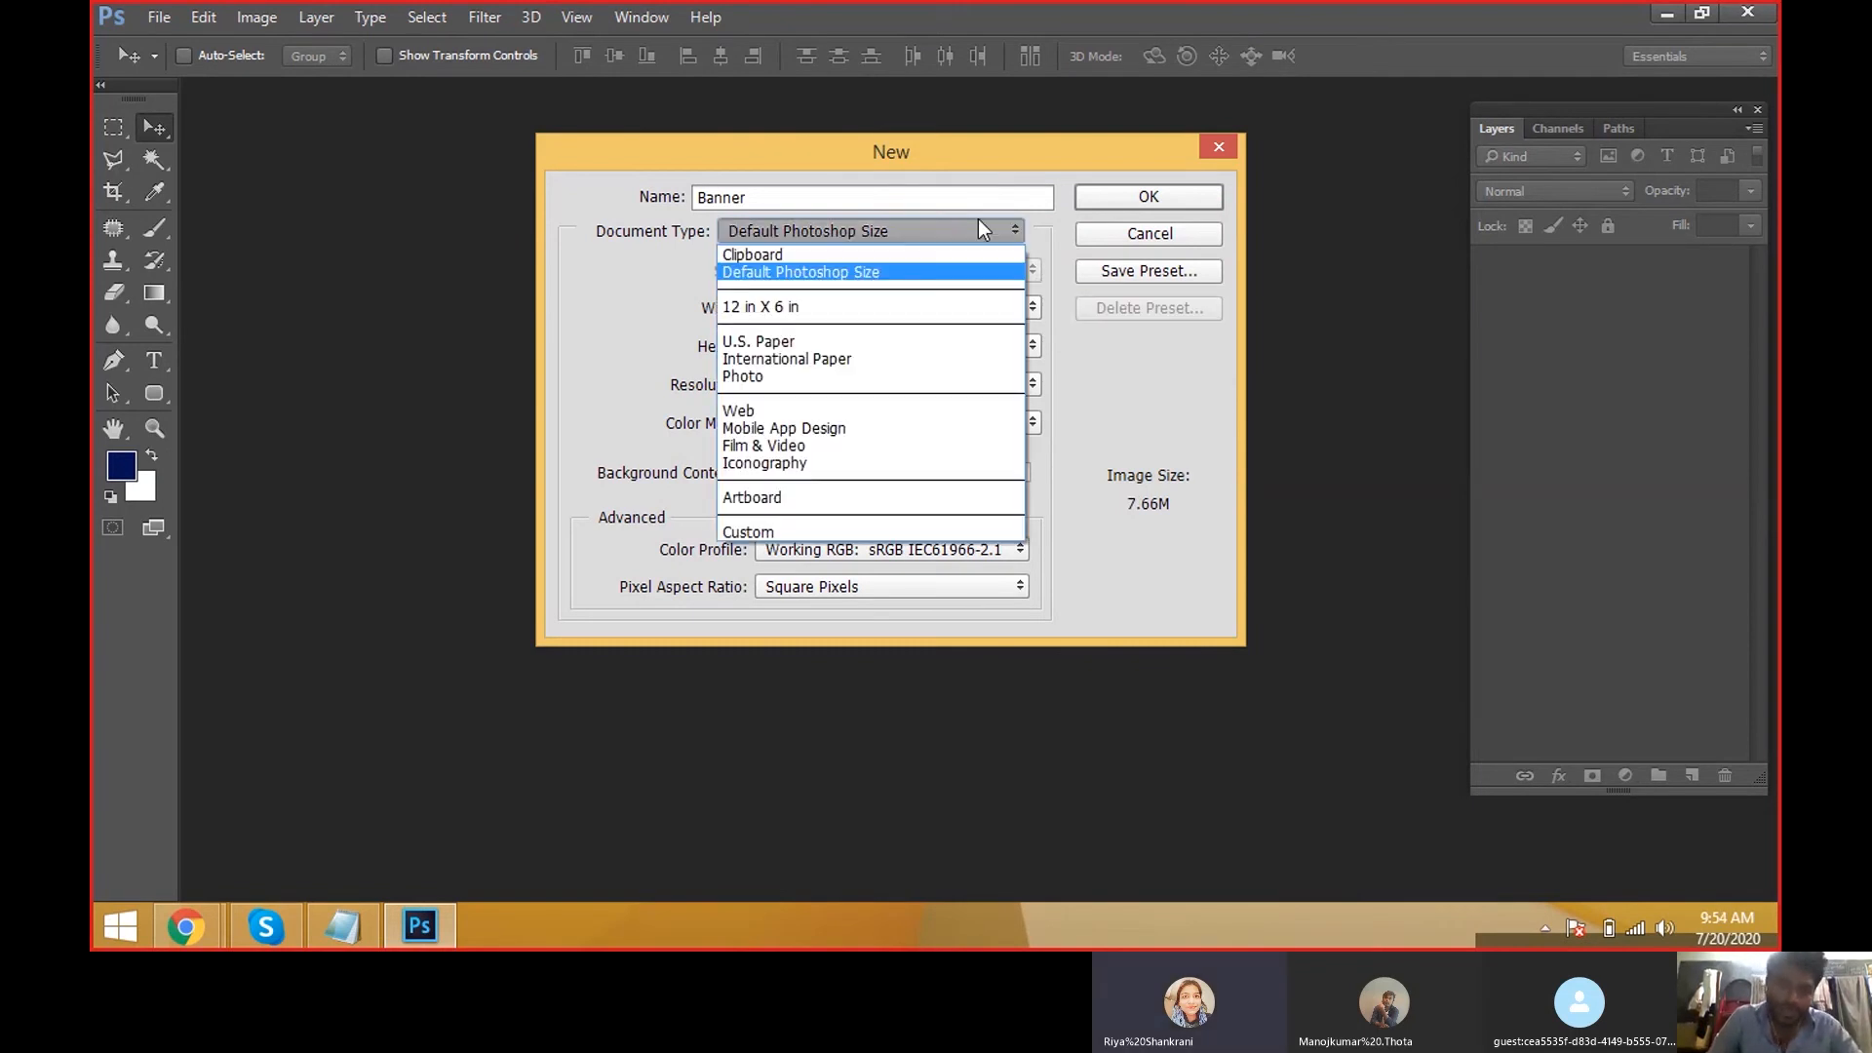
pyautogui.click(973, 307)
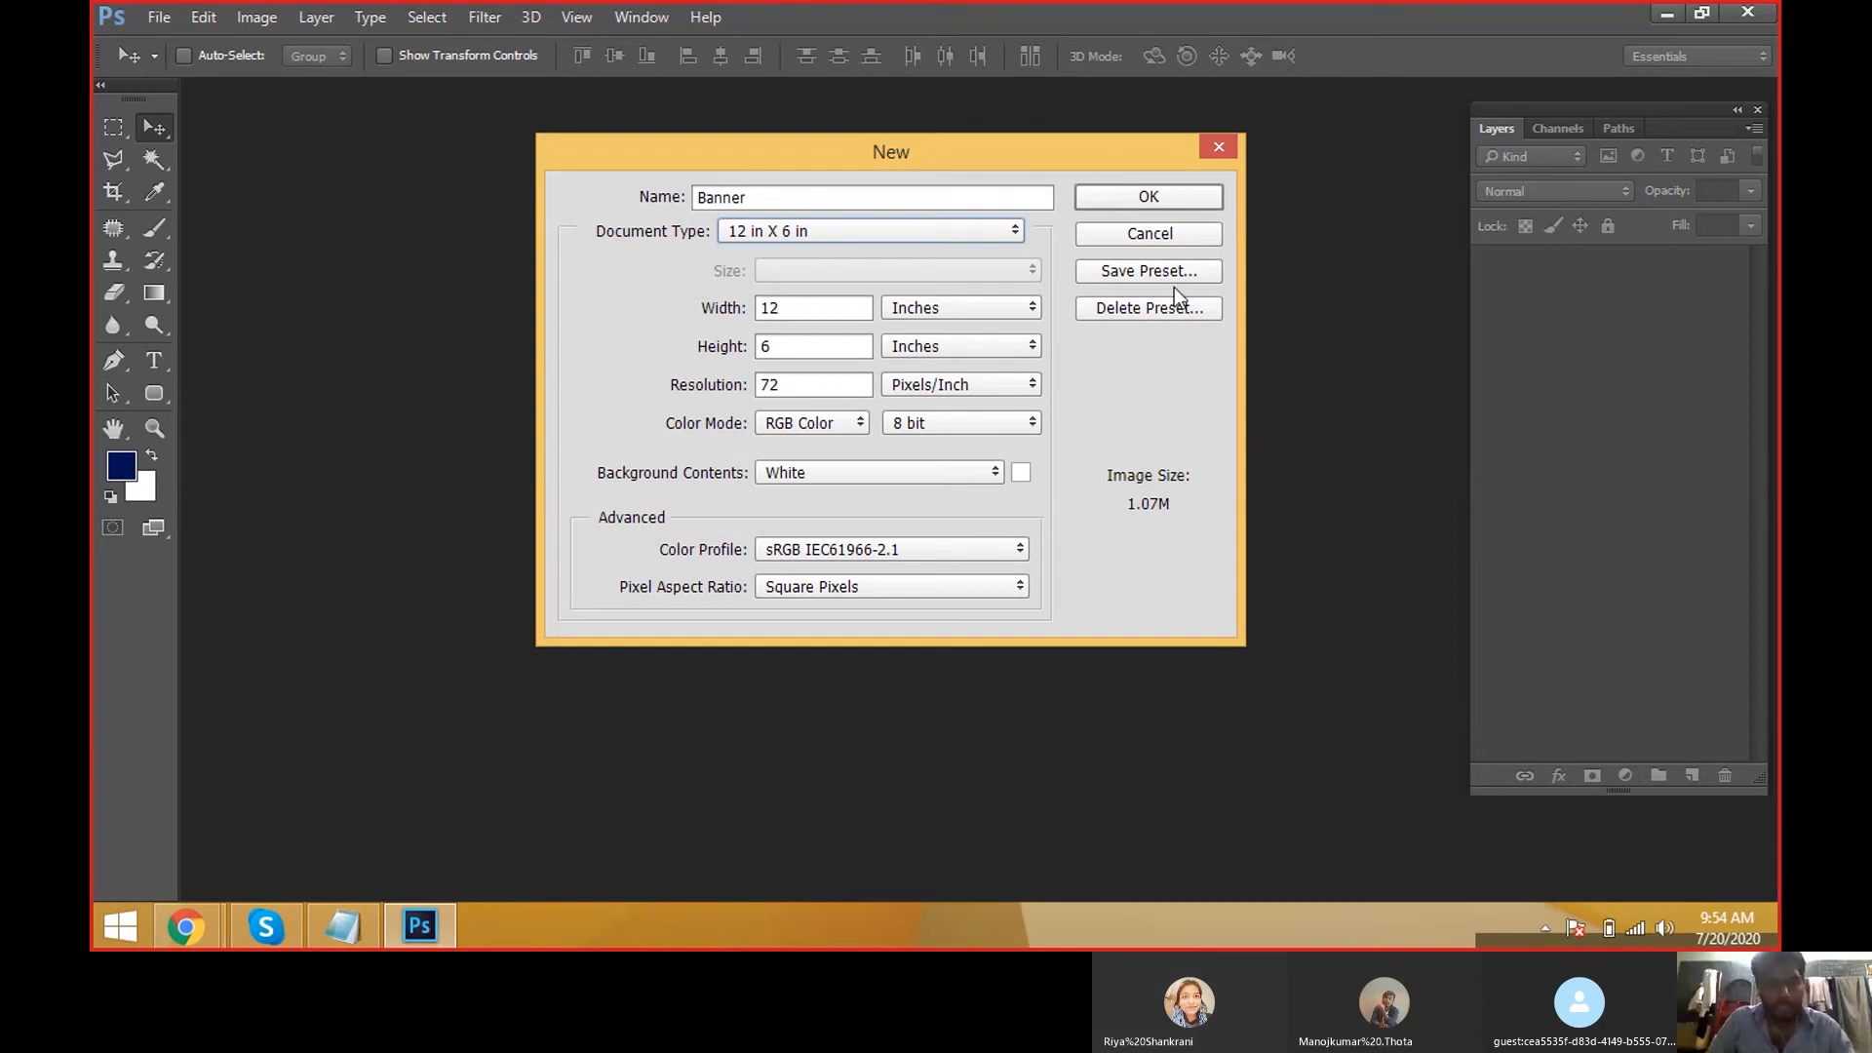
pyautogui.click(1166, 199)
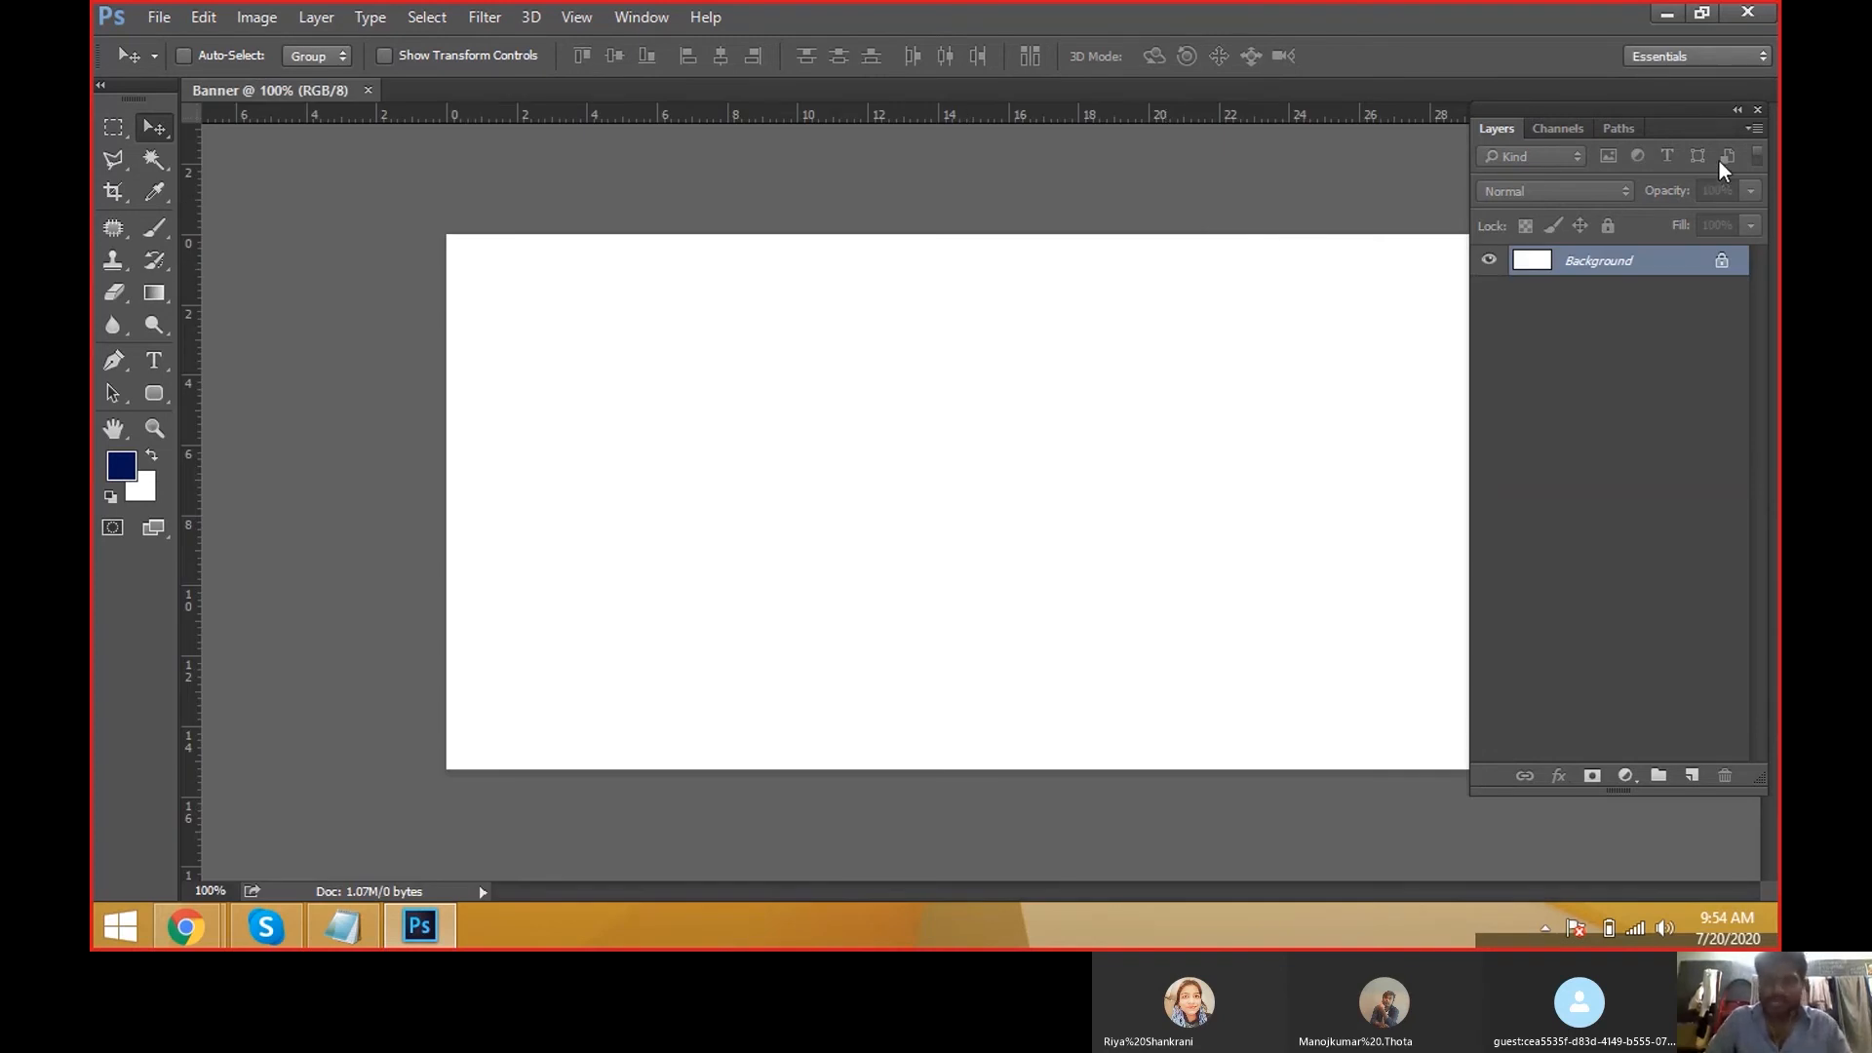
# Cycle through the screen modes back to the standard one and dock the floating Layers panel beside the canvas.
pyautogui.press('f')
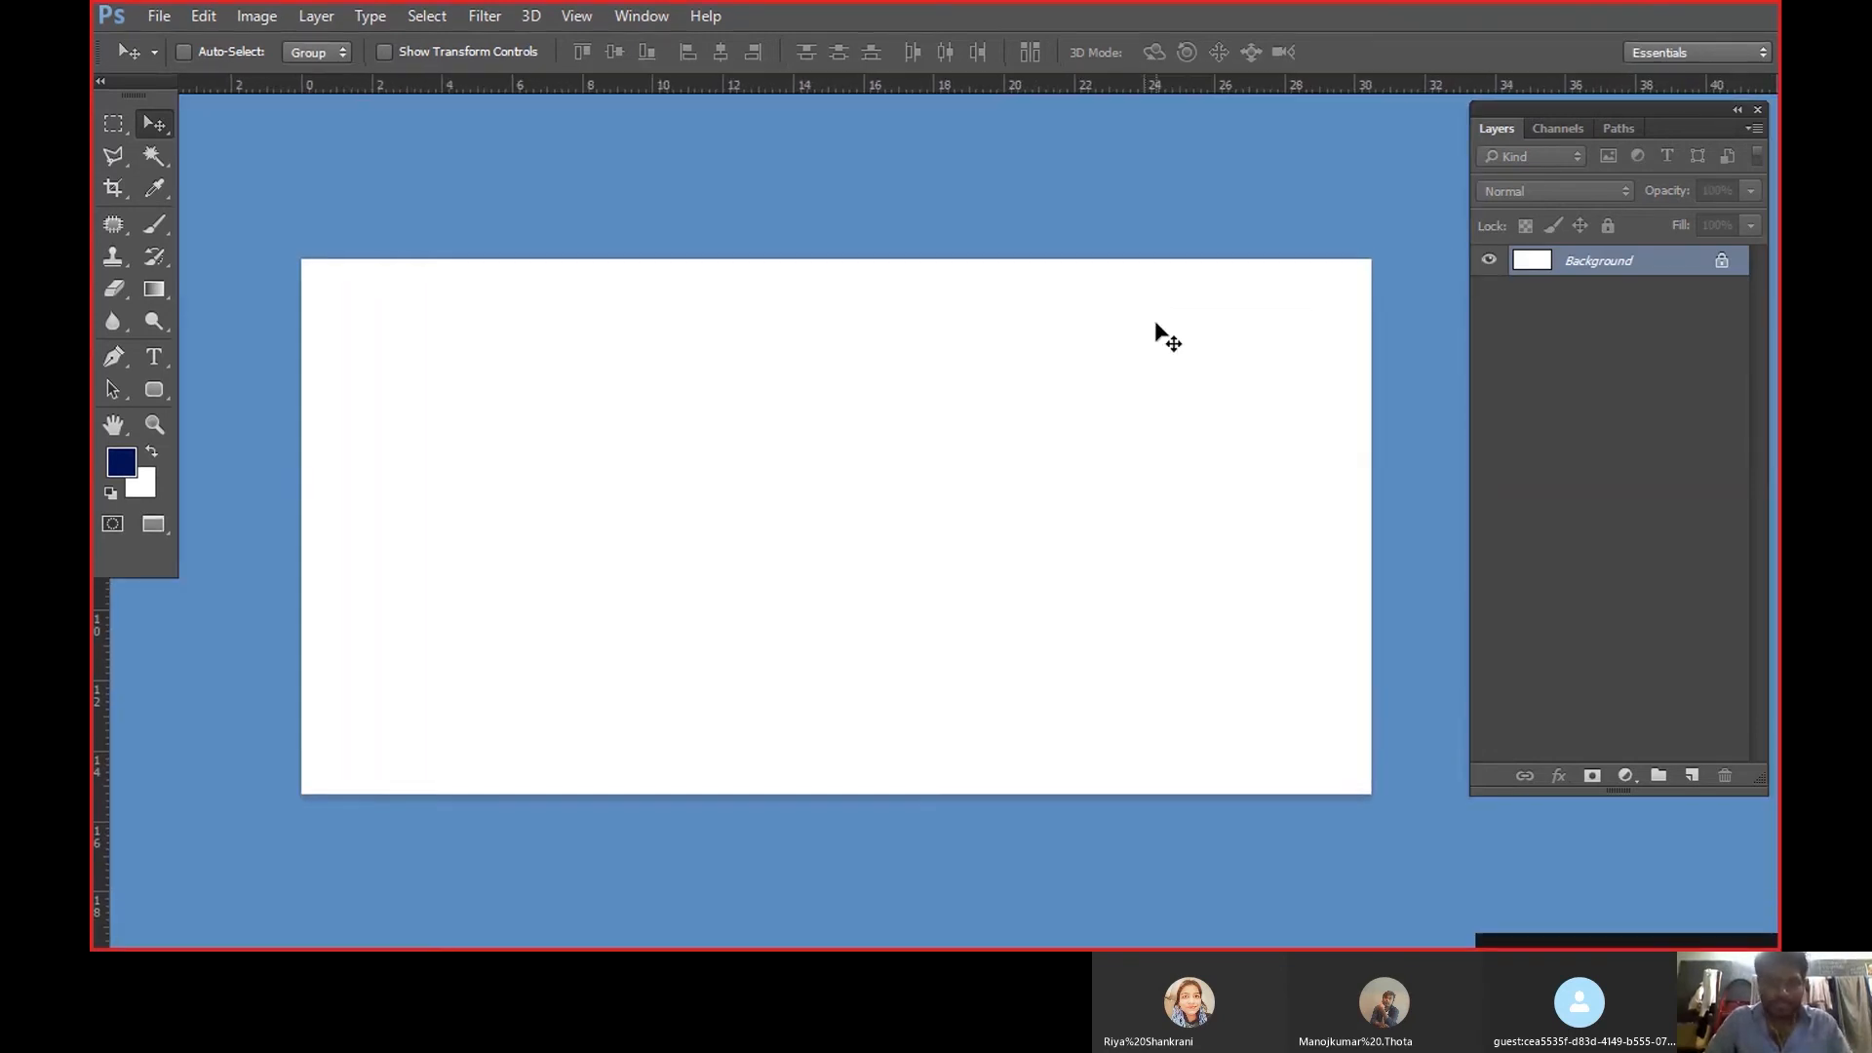
pyautogui.press('f')
pyautogui.press('f')
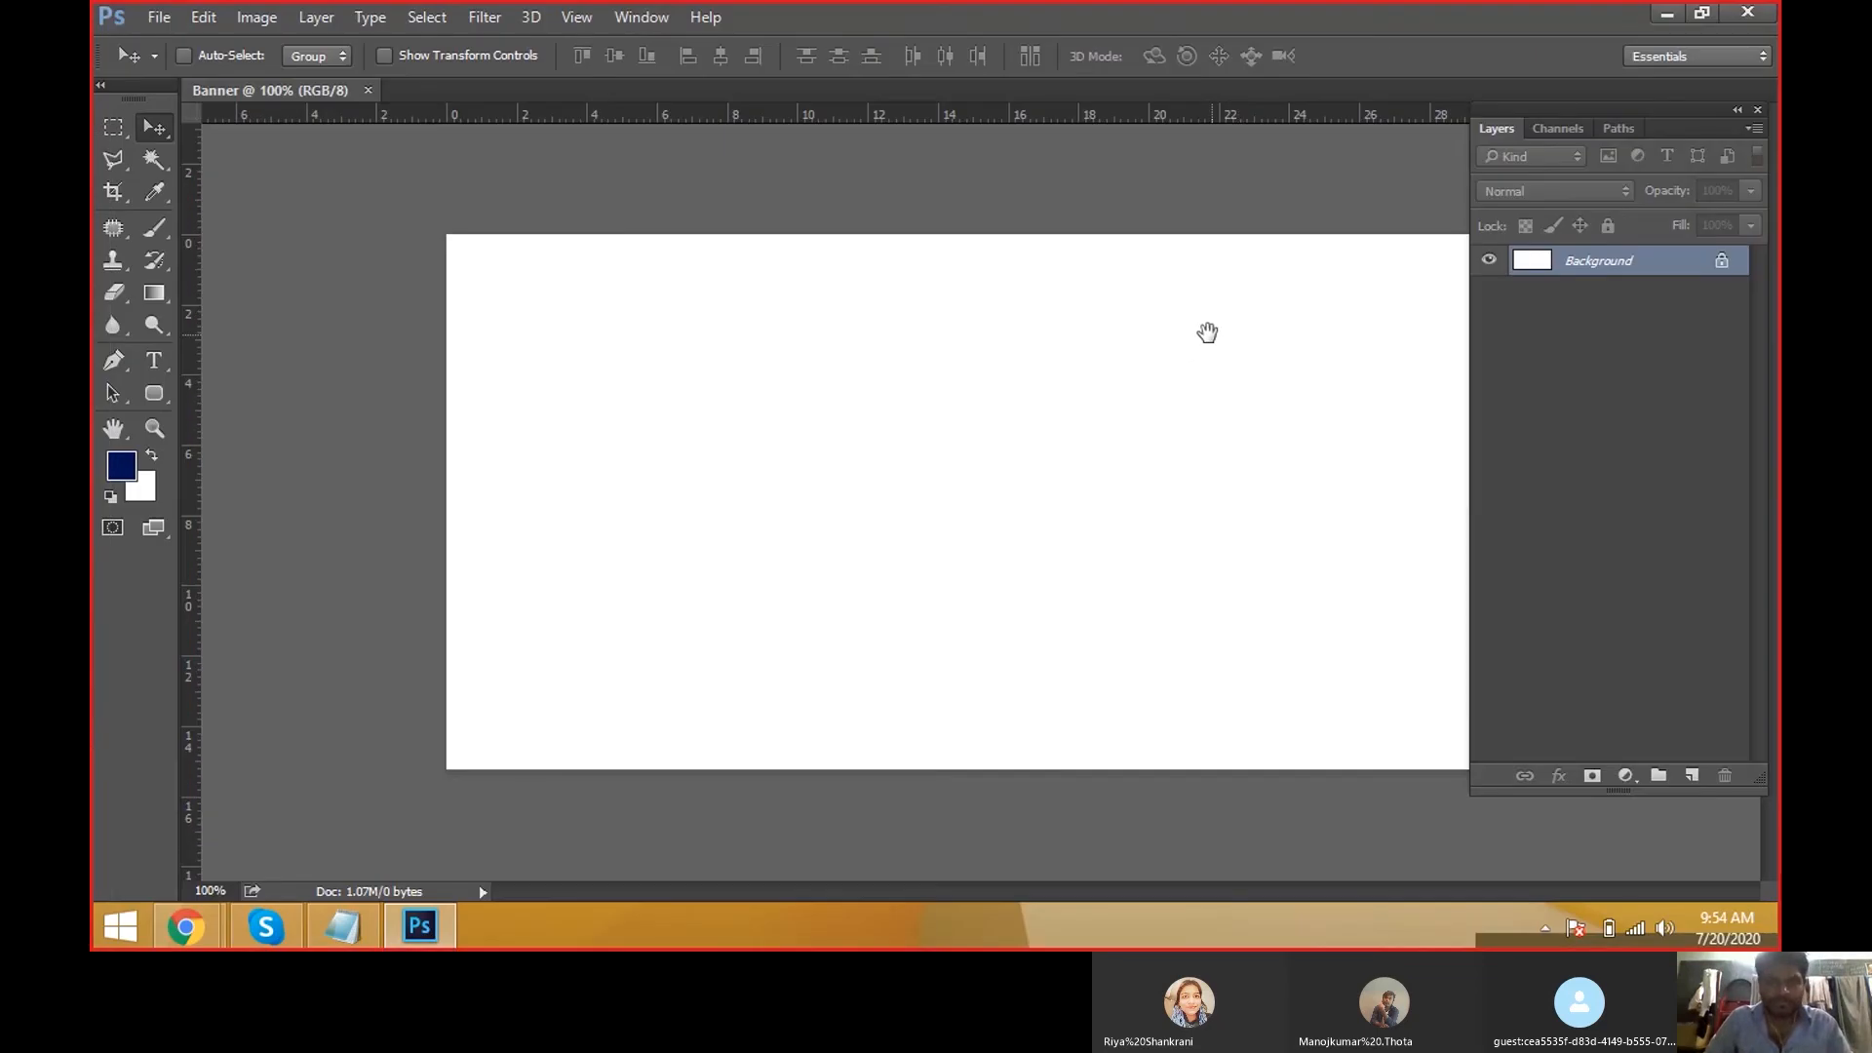
pyautogui.moveTo(1613, 123); pyautogui.dragTo(1767, 115)
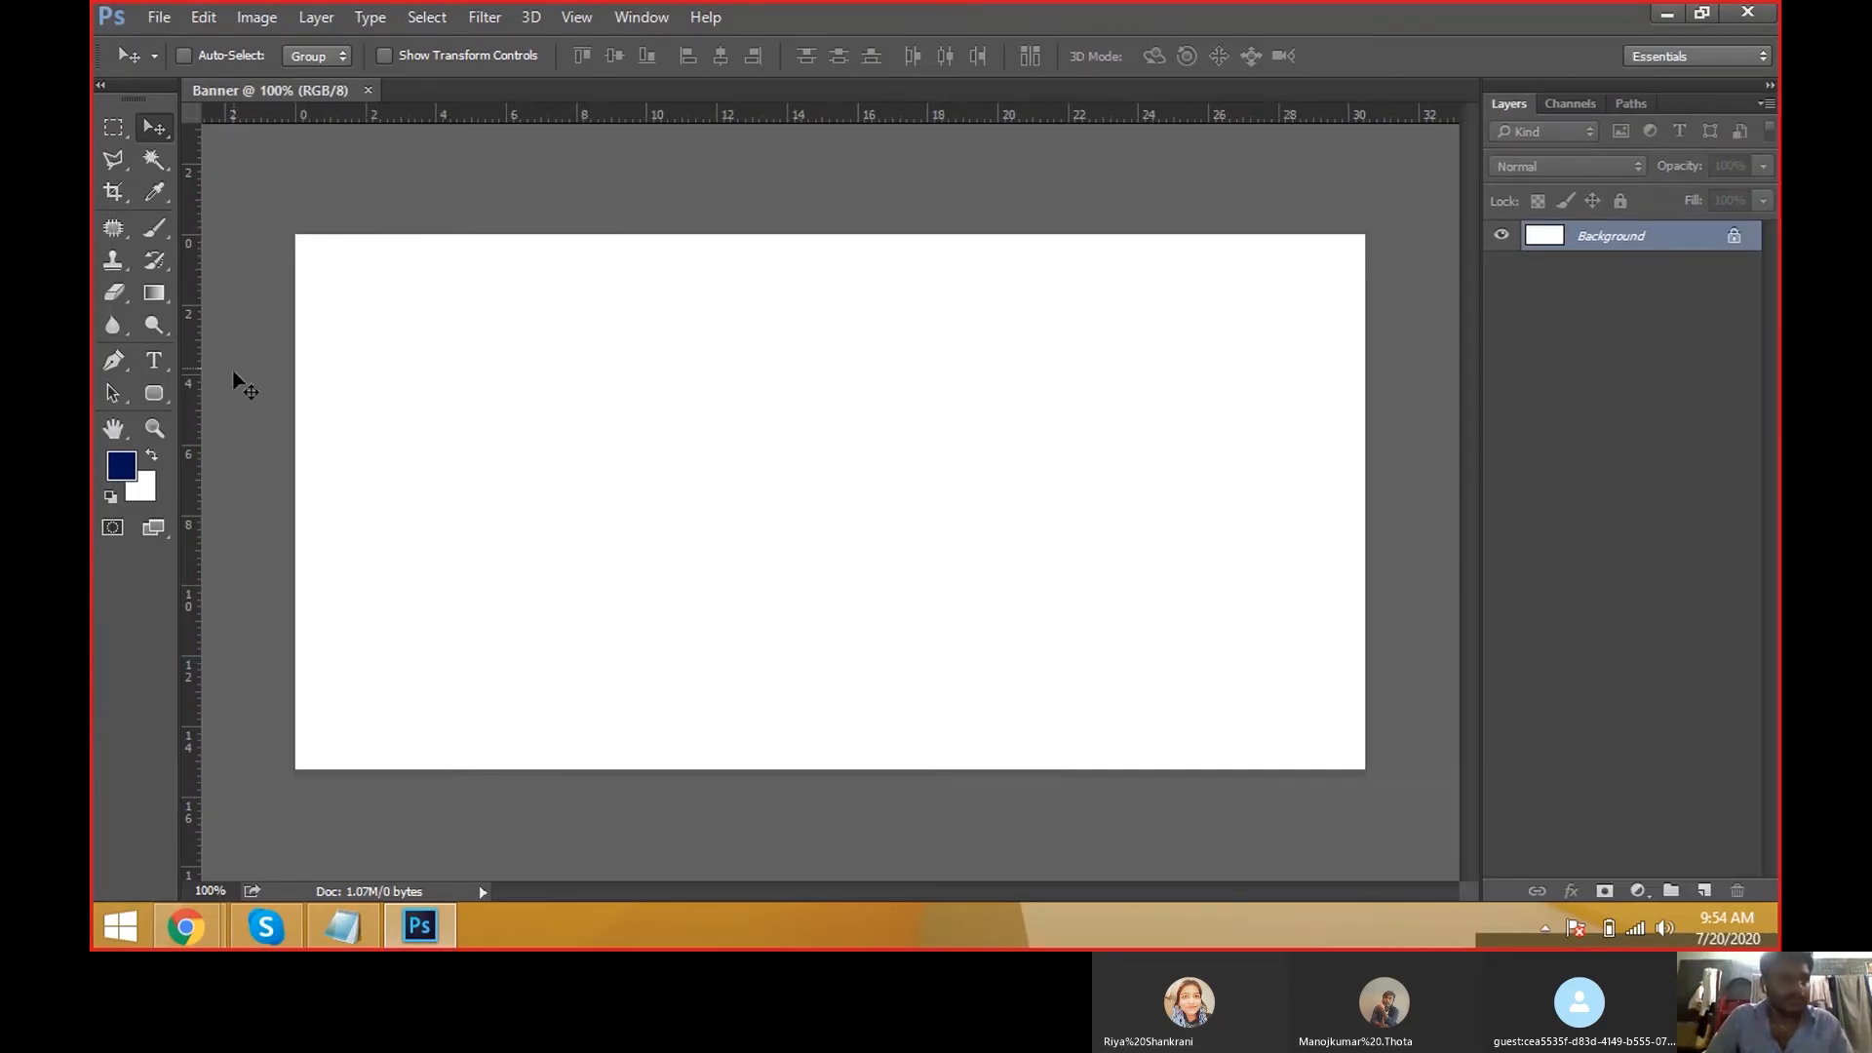
# Go through the selection tools, switching to the Magnetic Lasso, Elliptical Marquee and Quick Selection variants.
pyautogui.click(121, 165)
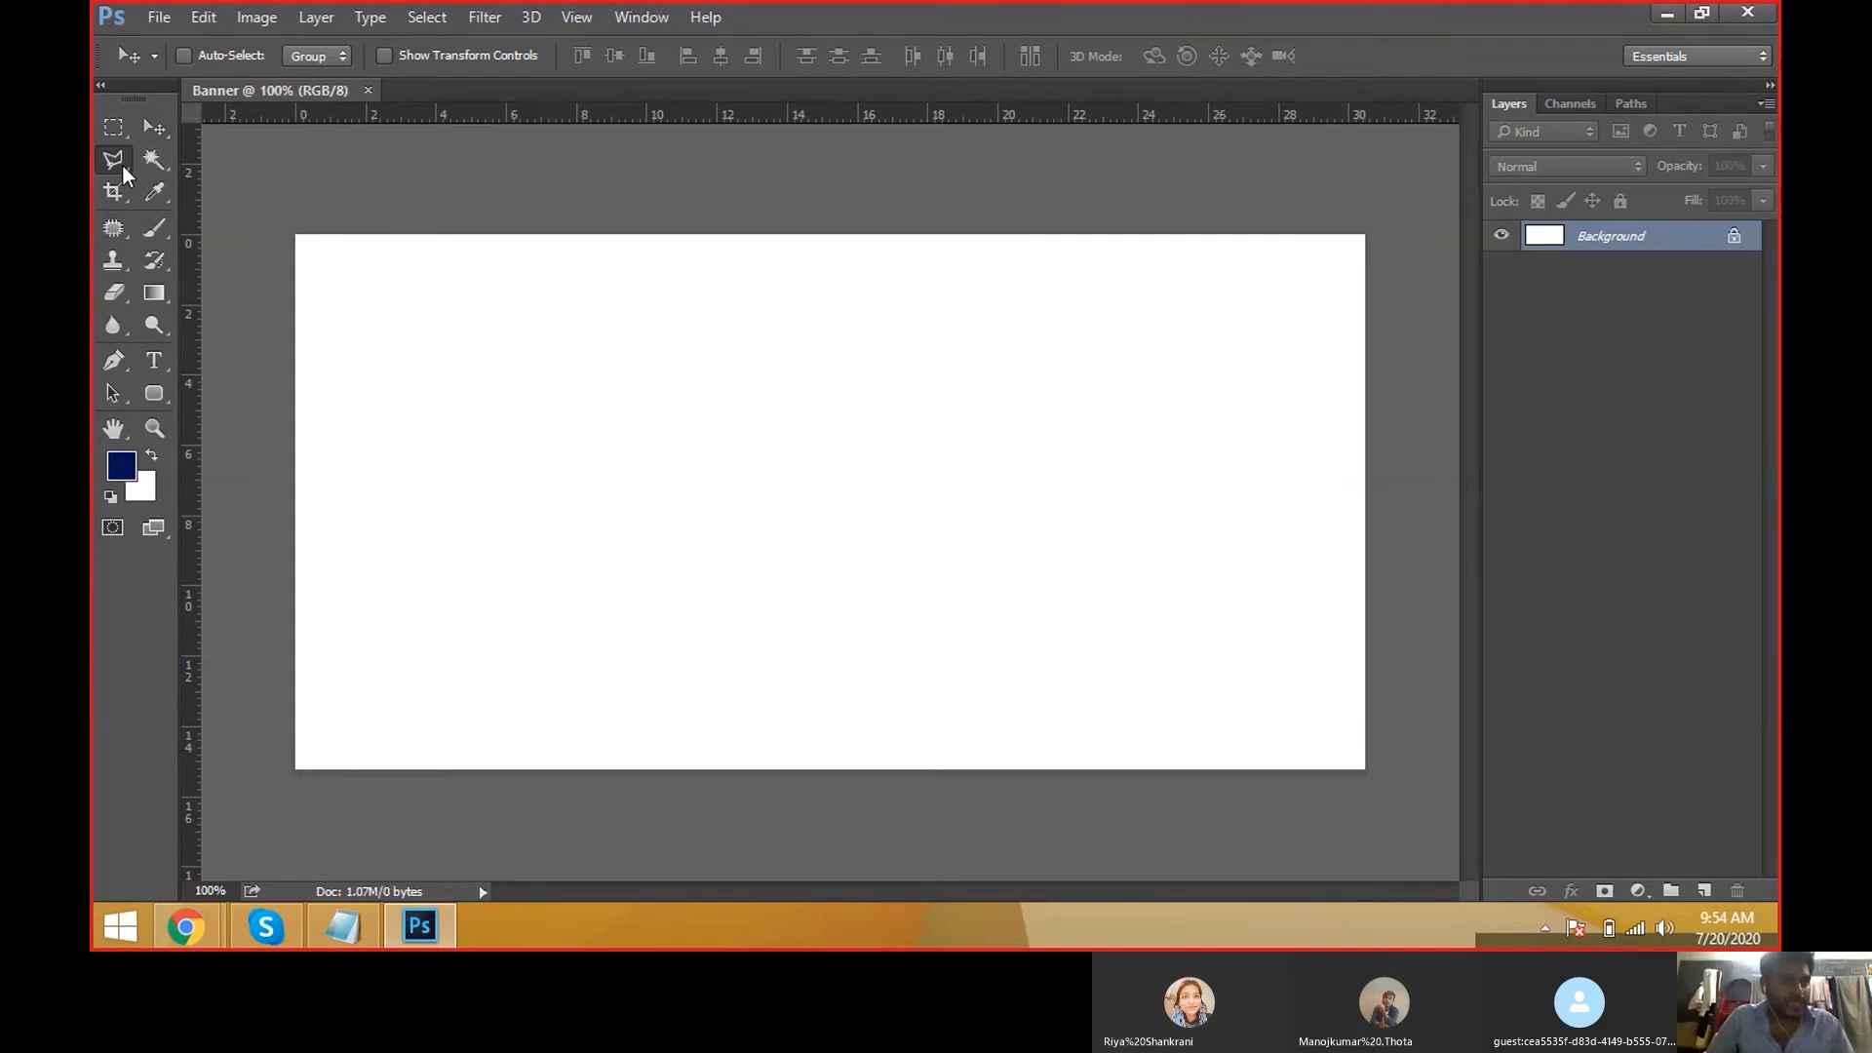
pyautogui.moveTo(125, 175)
pyautogui.mouseDown()
pyautogui.moveTo(198, 170)
pyautogui.moveTo(225, 207)
pyautogui.mouseUp()
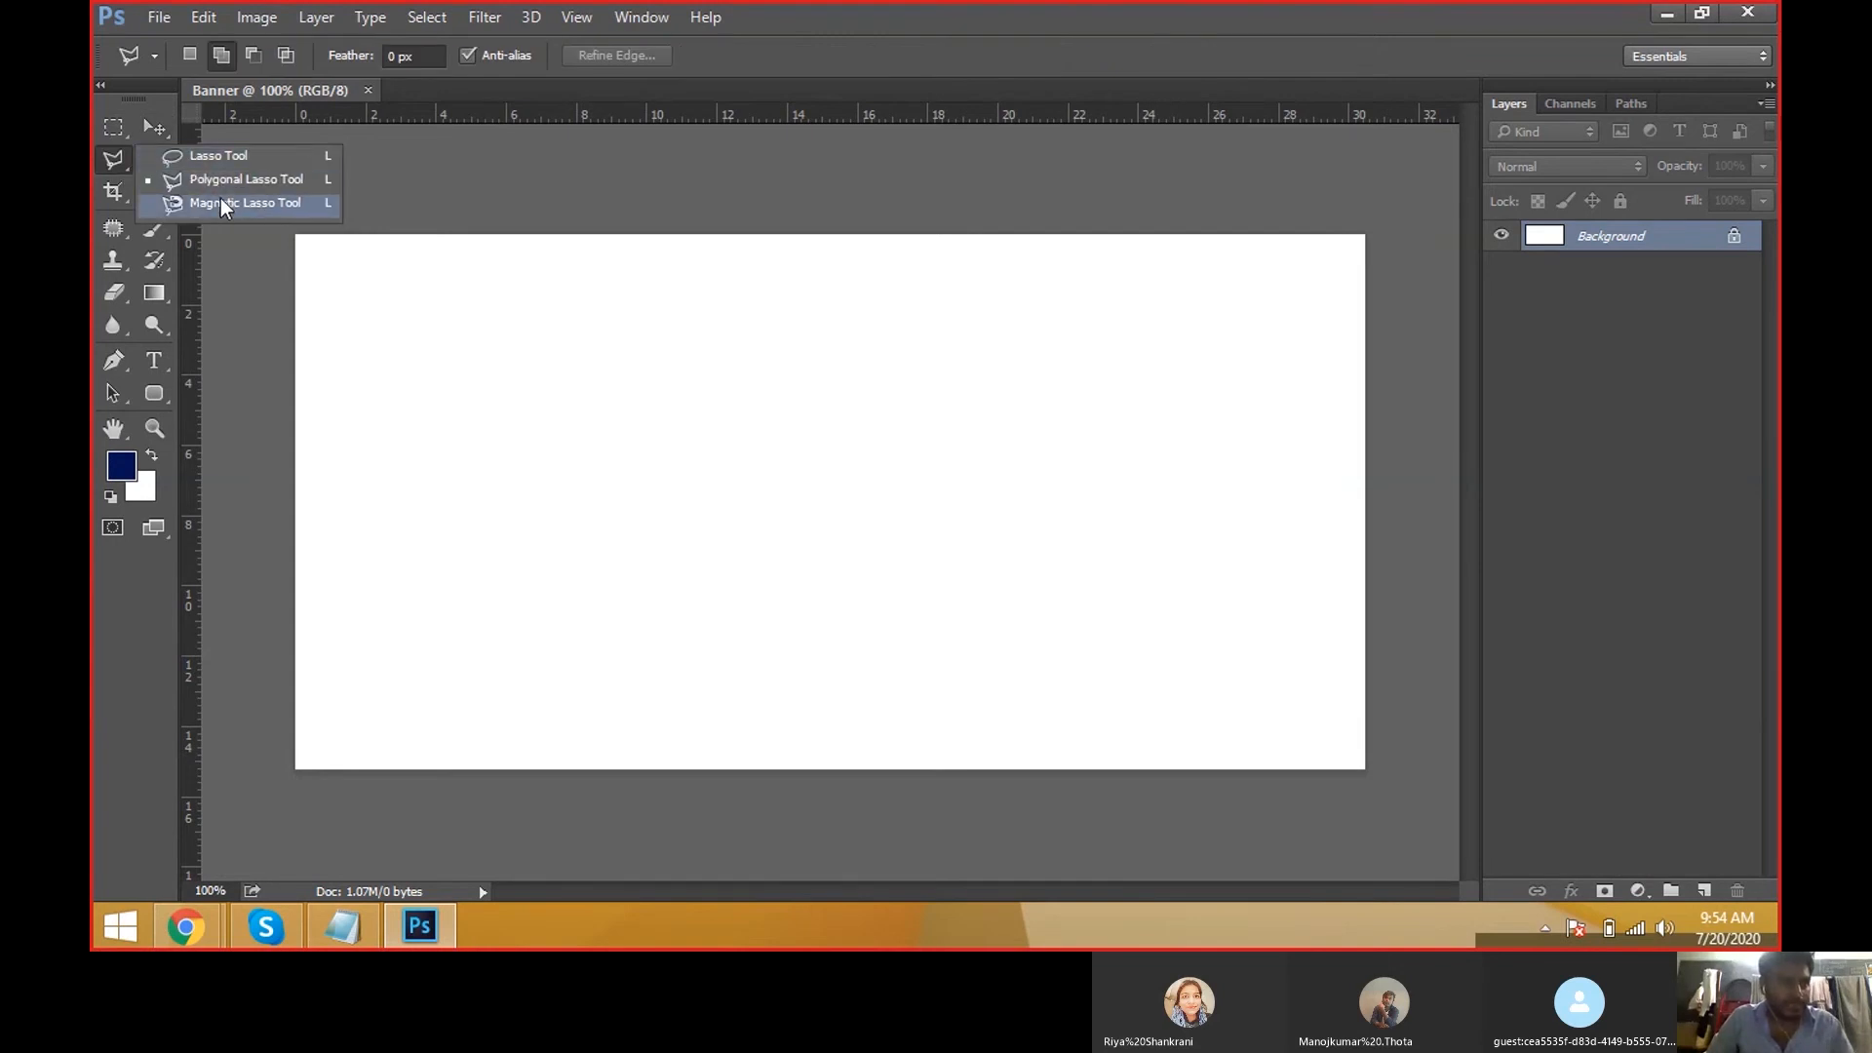
pyautogui.click(225, 203)
pyautogui.click(151, 133)
pyautogui.click(121, 135)
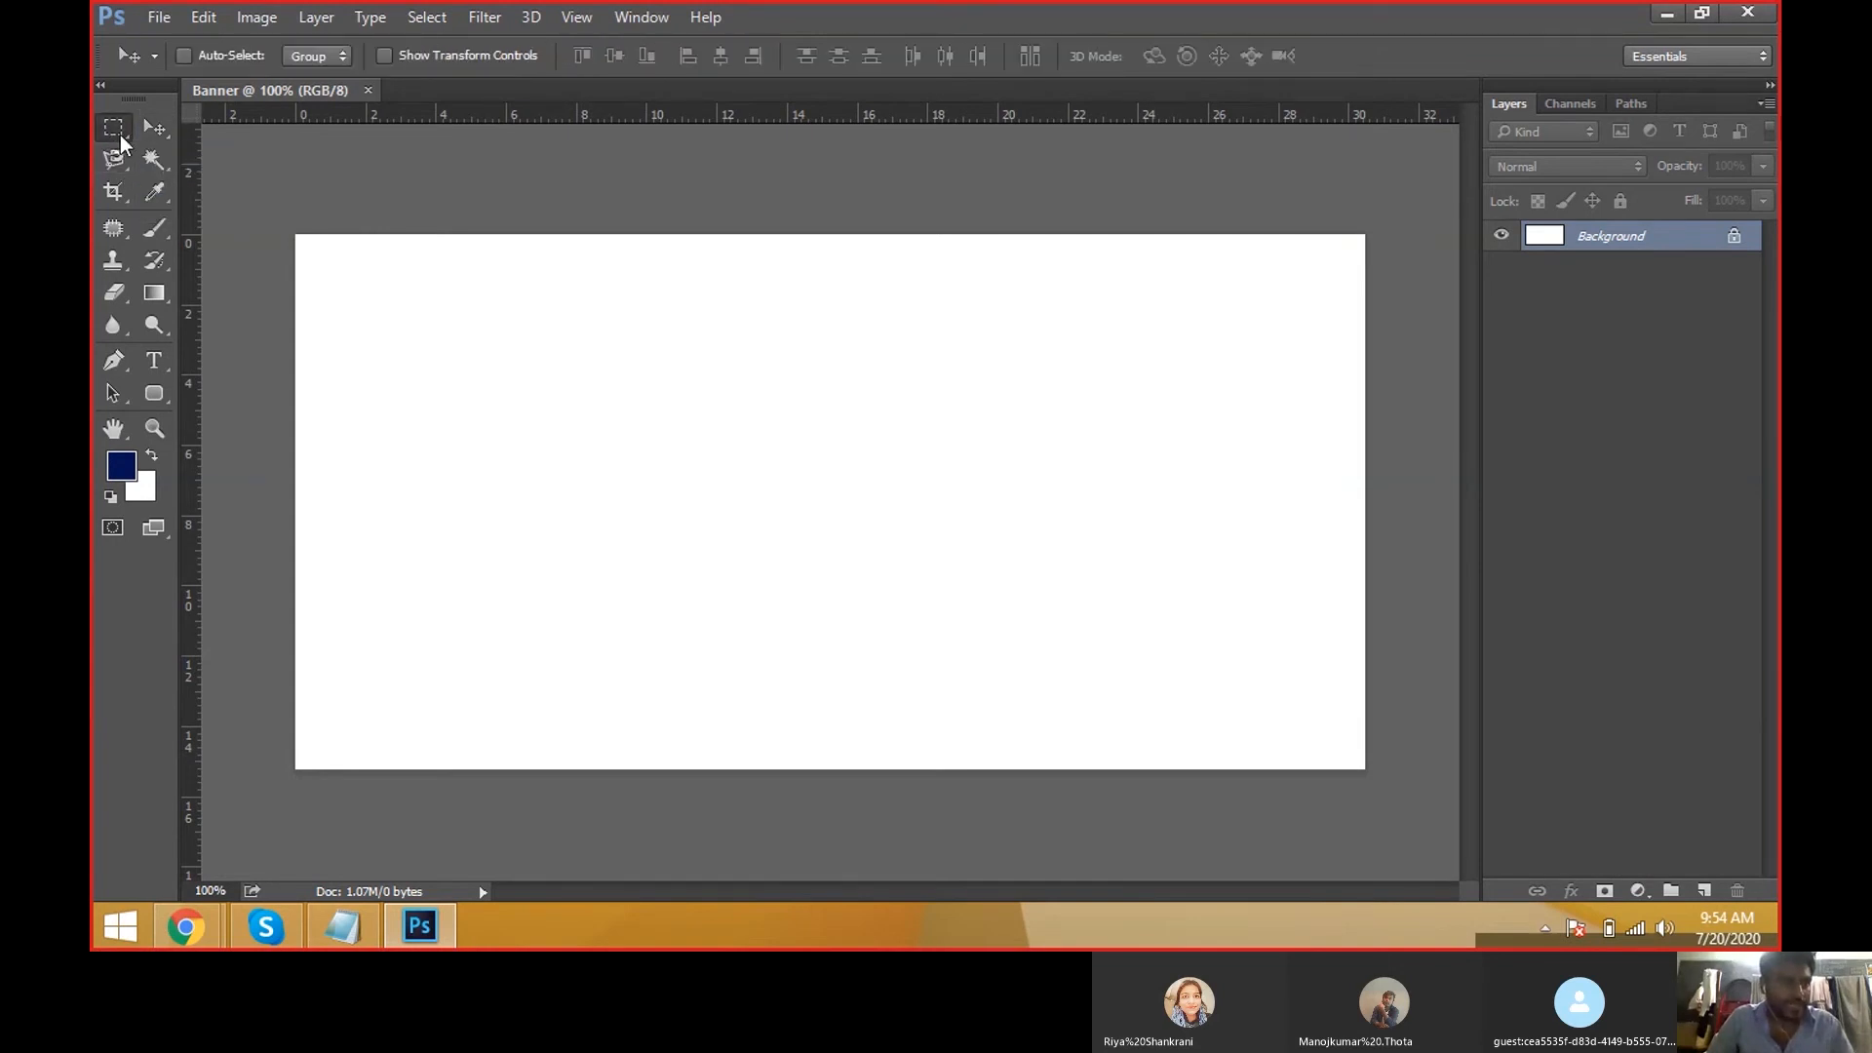
pyautogui.click(185, 153)
pyautogui.click(121, 166)
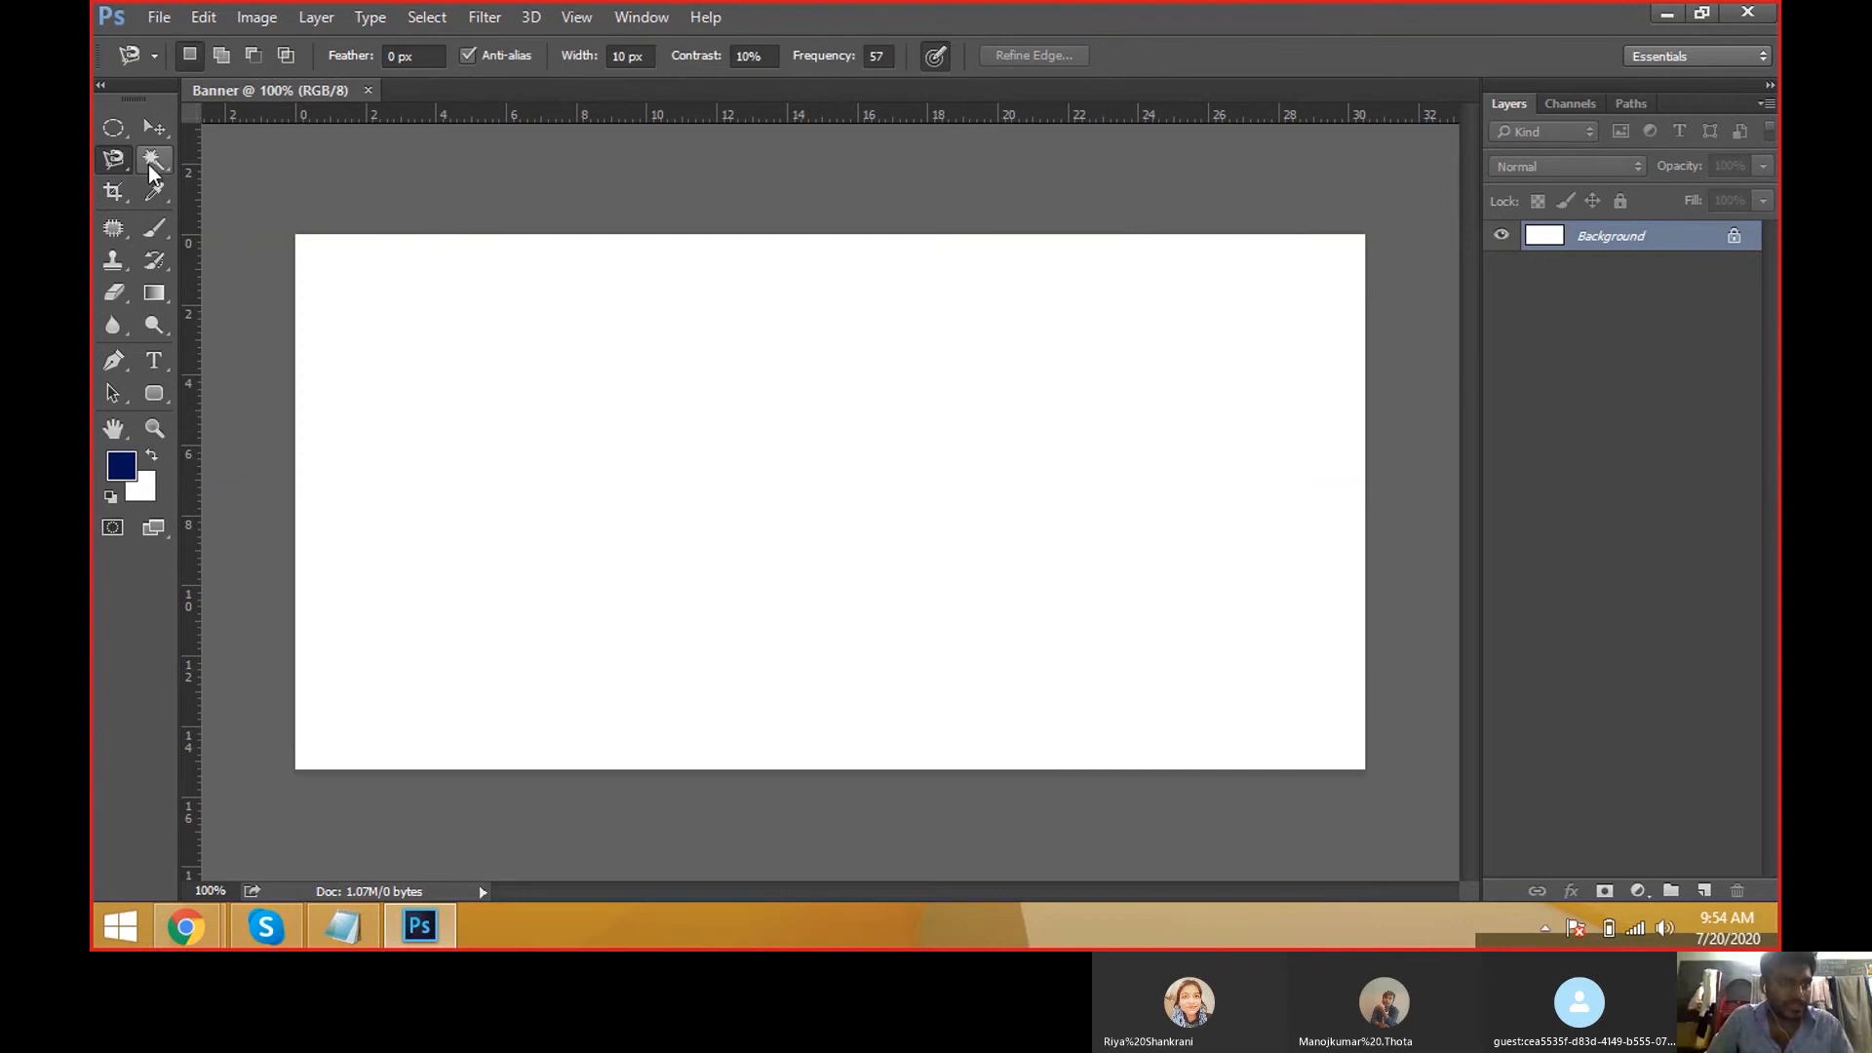
pyautogui.click(151, 174)
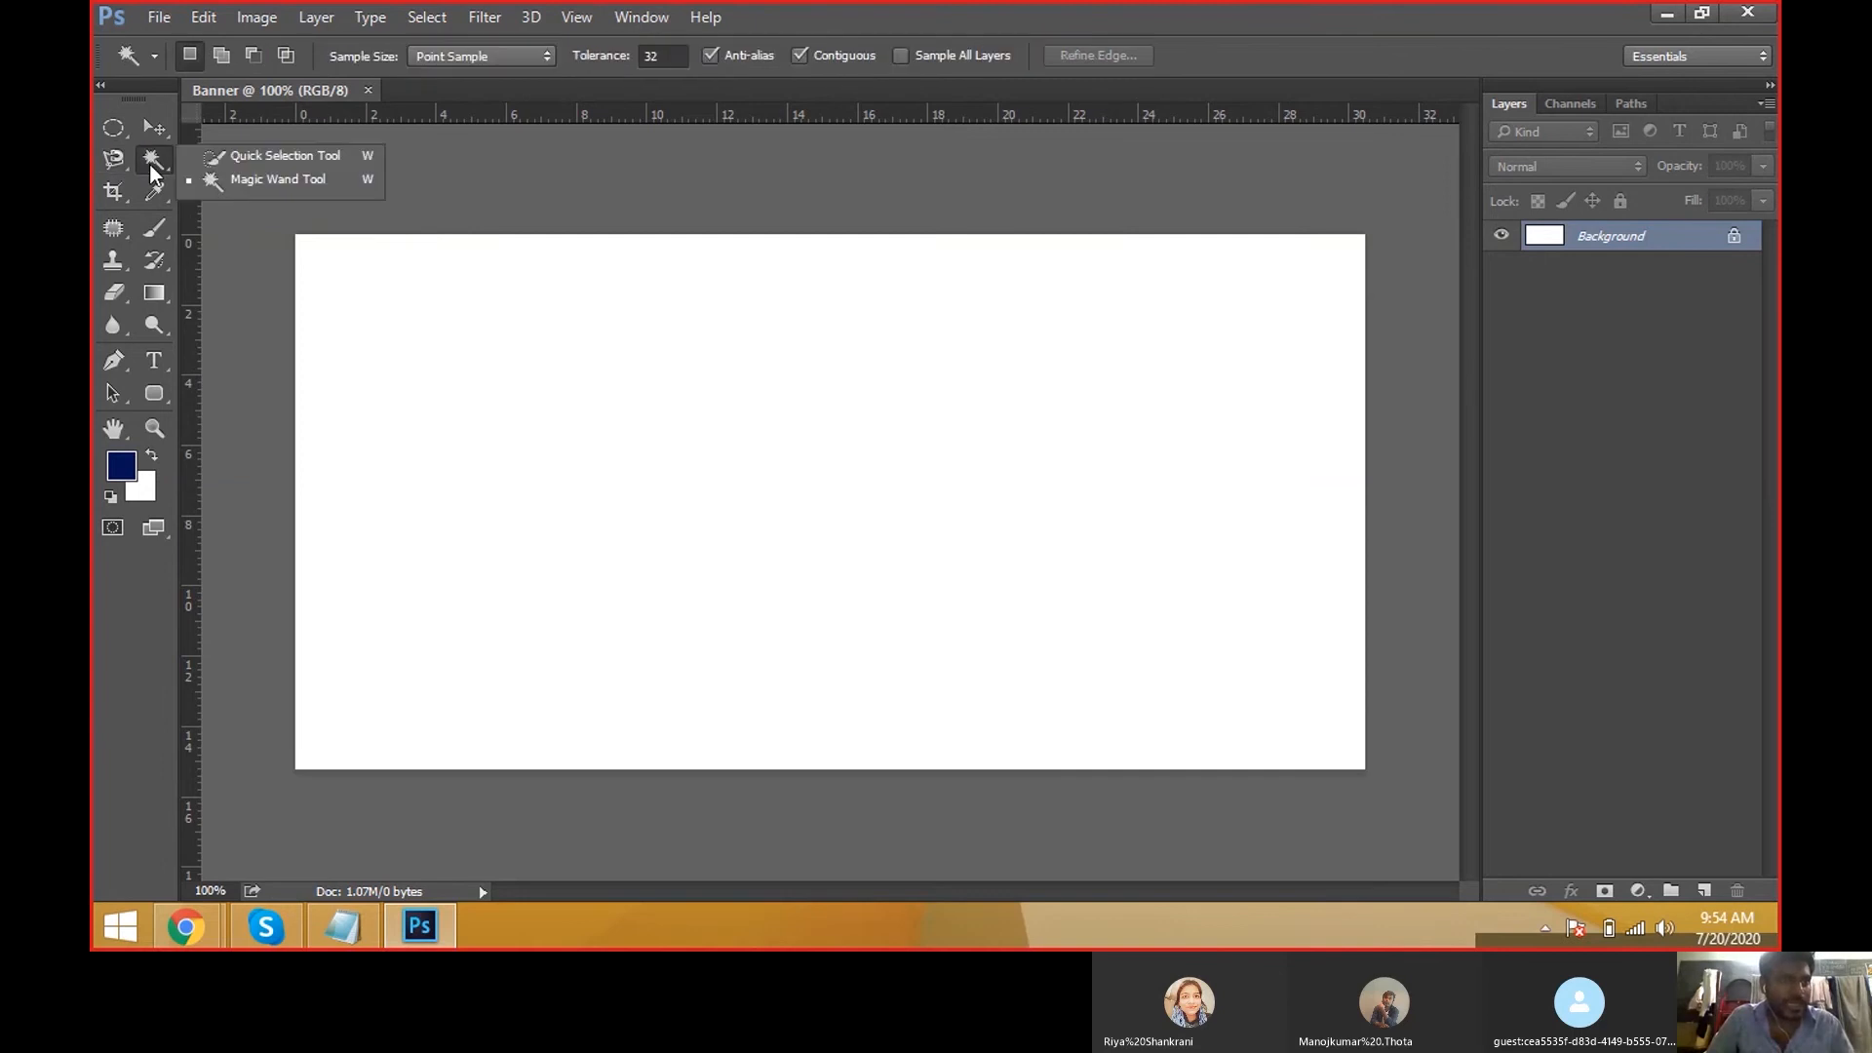
pyautogui.click(246, 158)
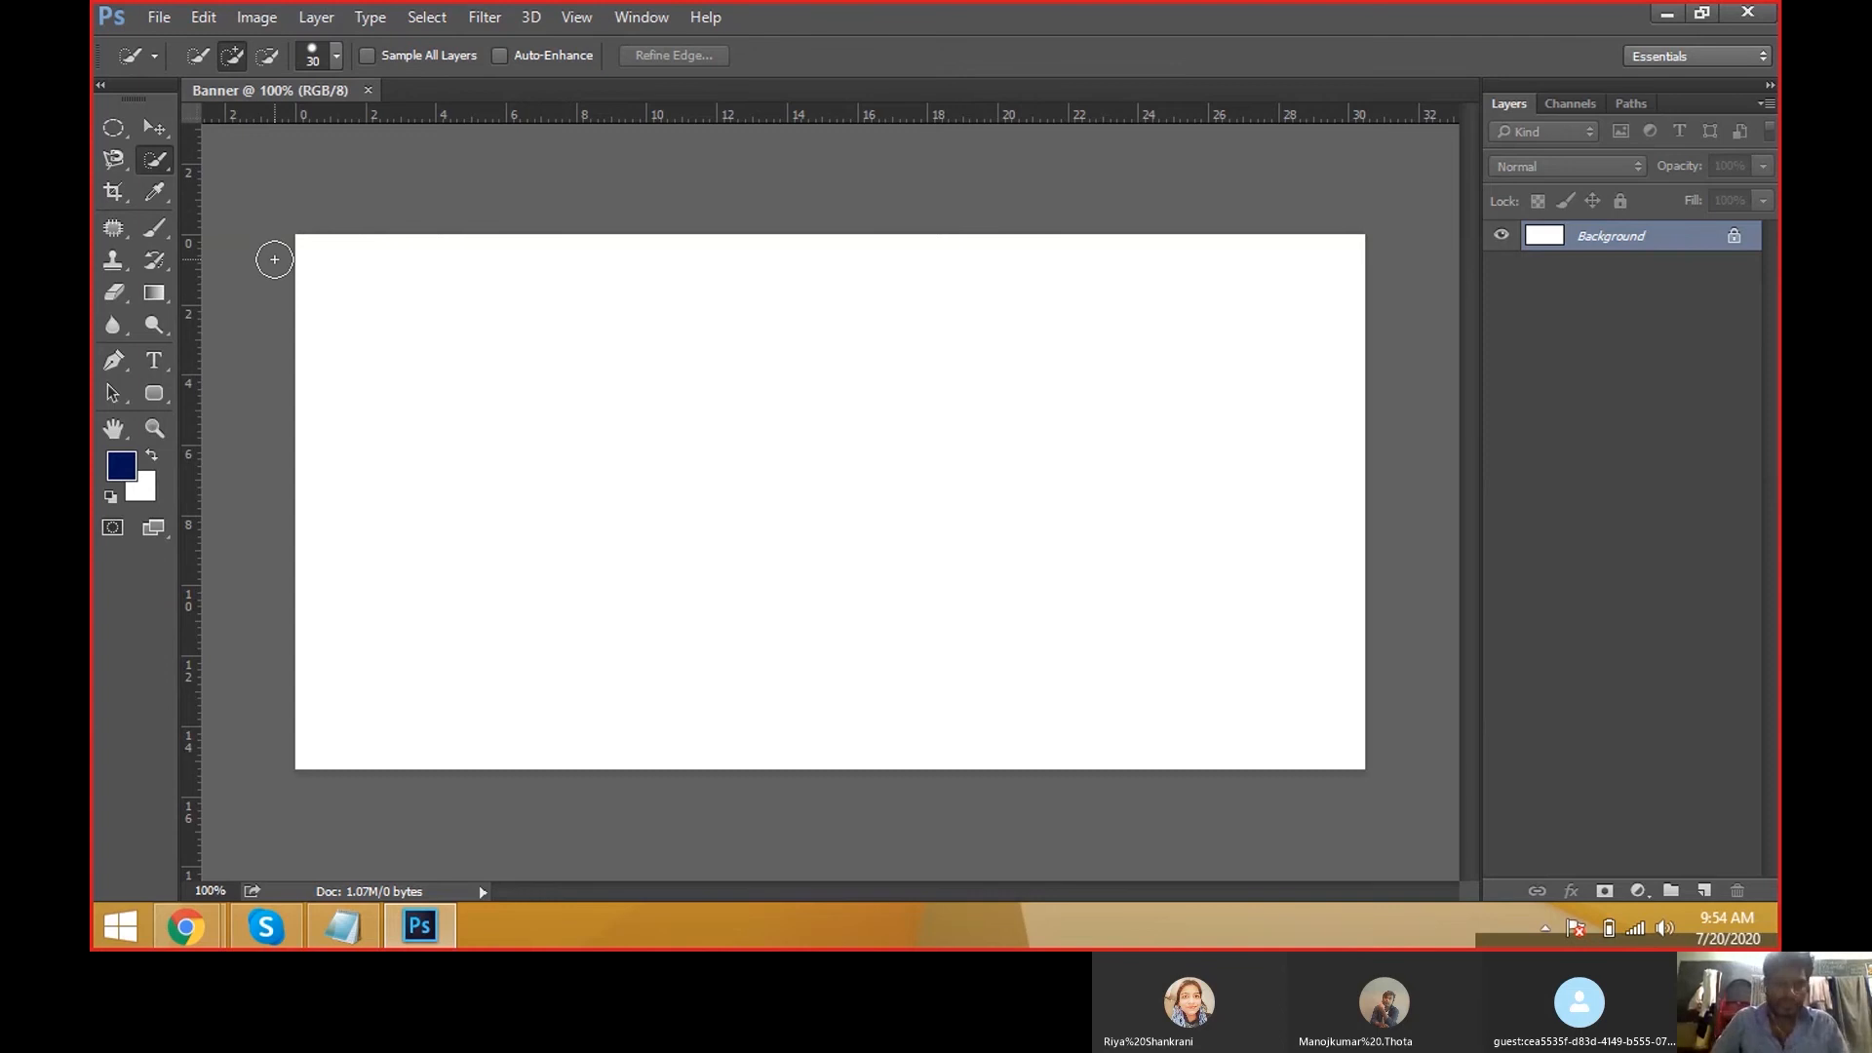
# Open the background-dancers-who-became-known-bollywood-actors photo from the Classes folder on the Desktop.
pyautogui.hotkey('ctrl', 'o')
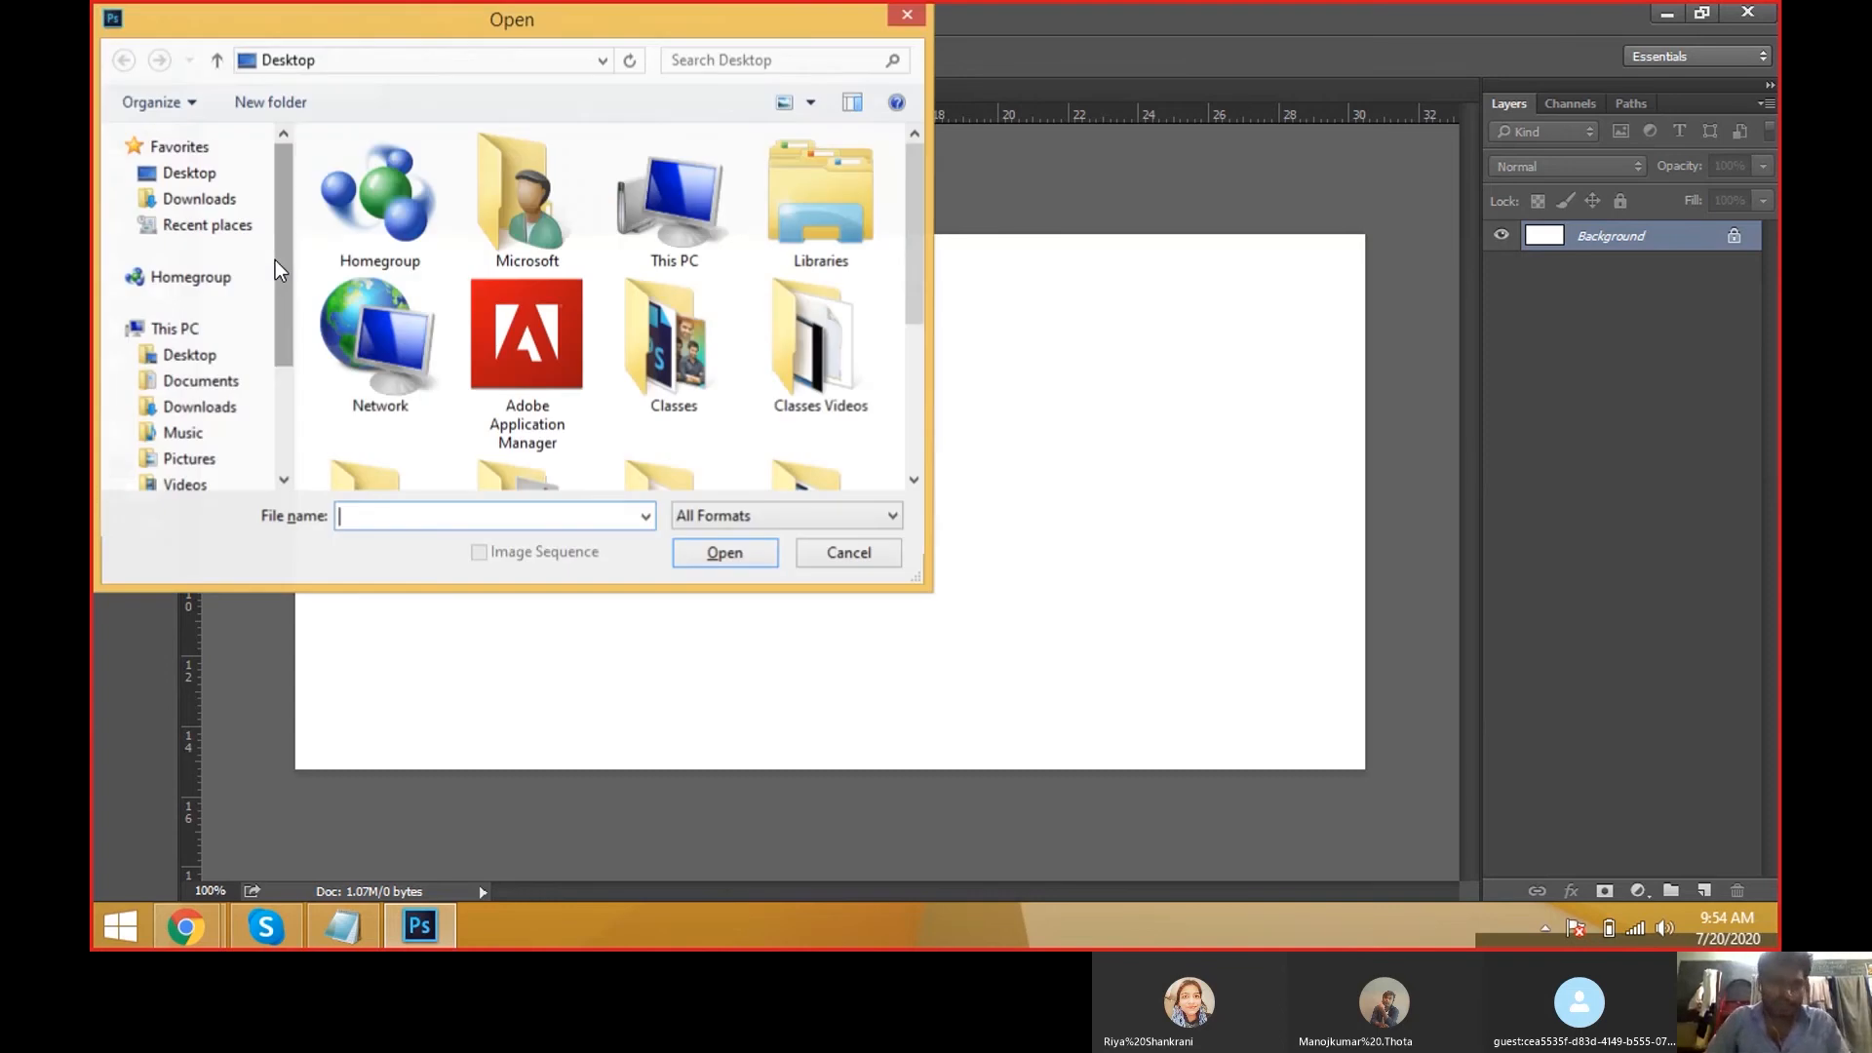
pyautogui.doubleClick(673, 341)
pyautogui.click(822, 390)
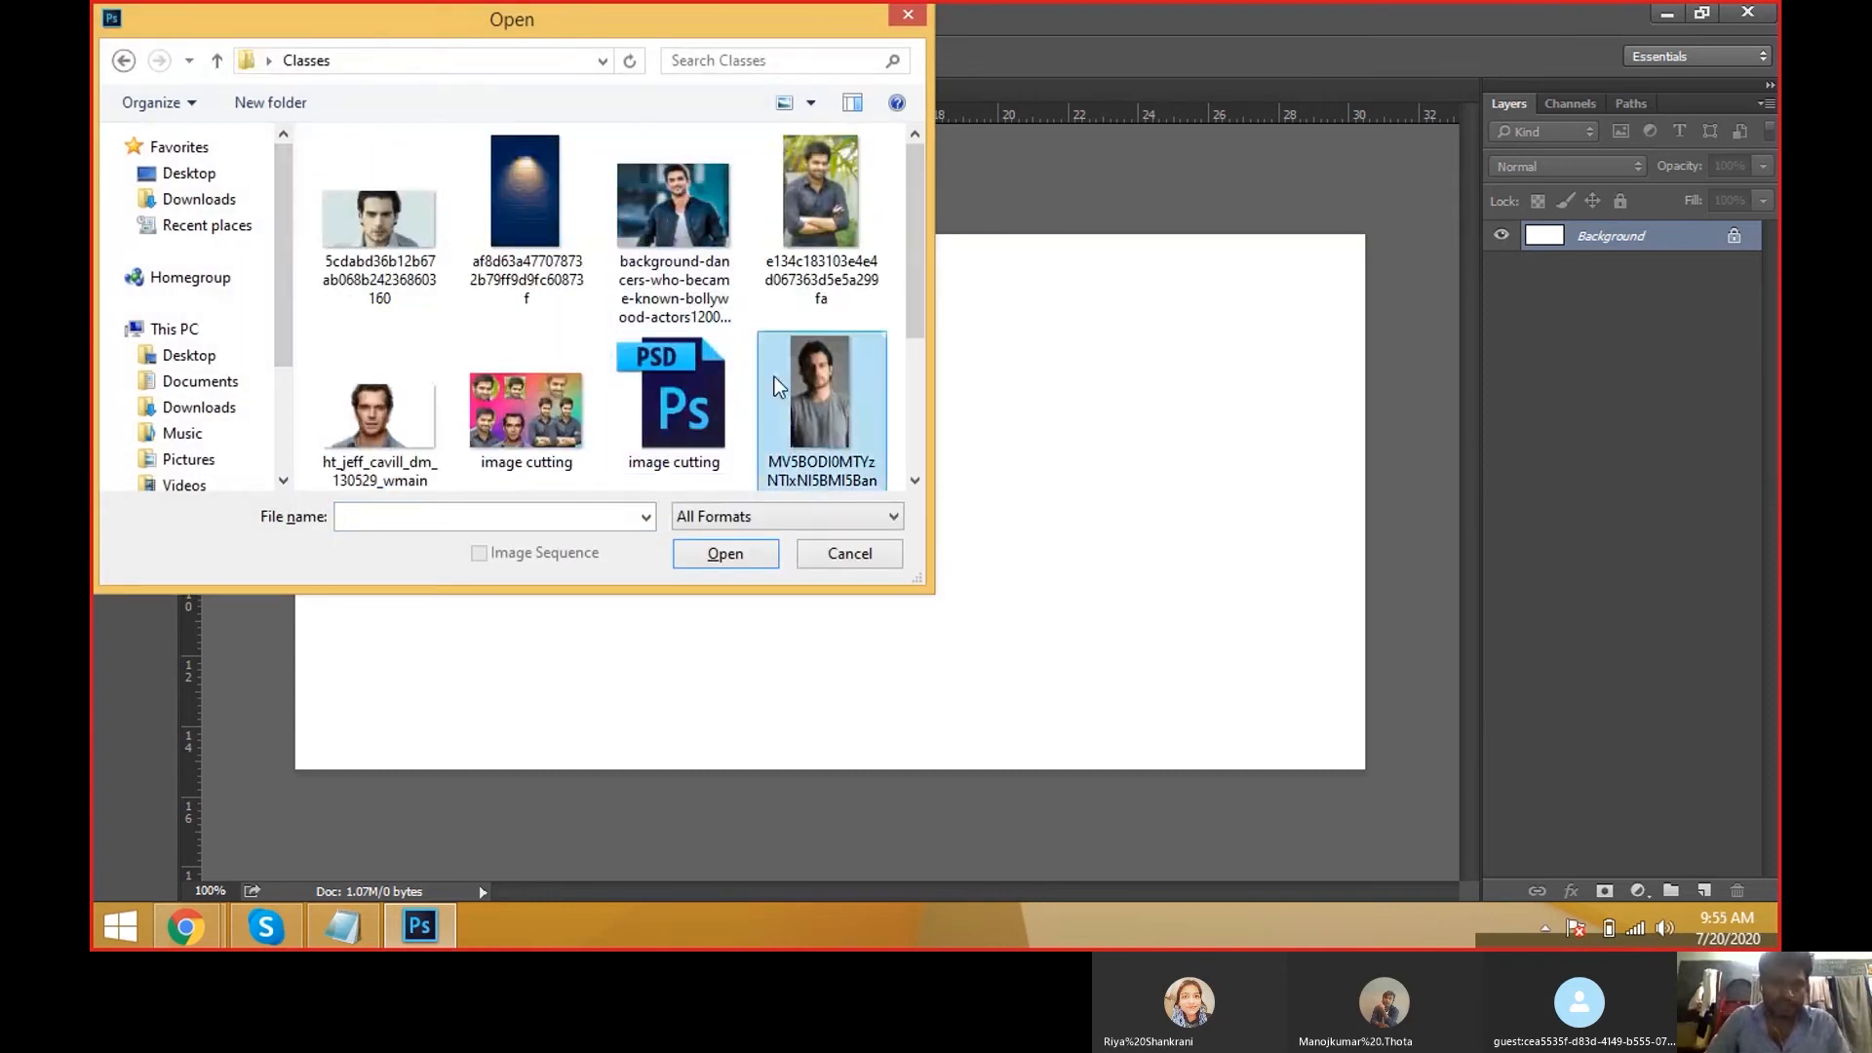
pyautogui.doubleClick(673, 185)
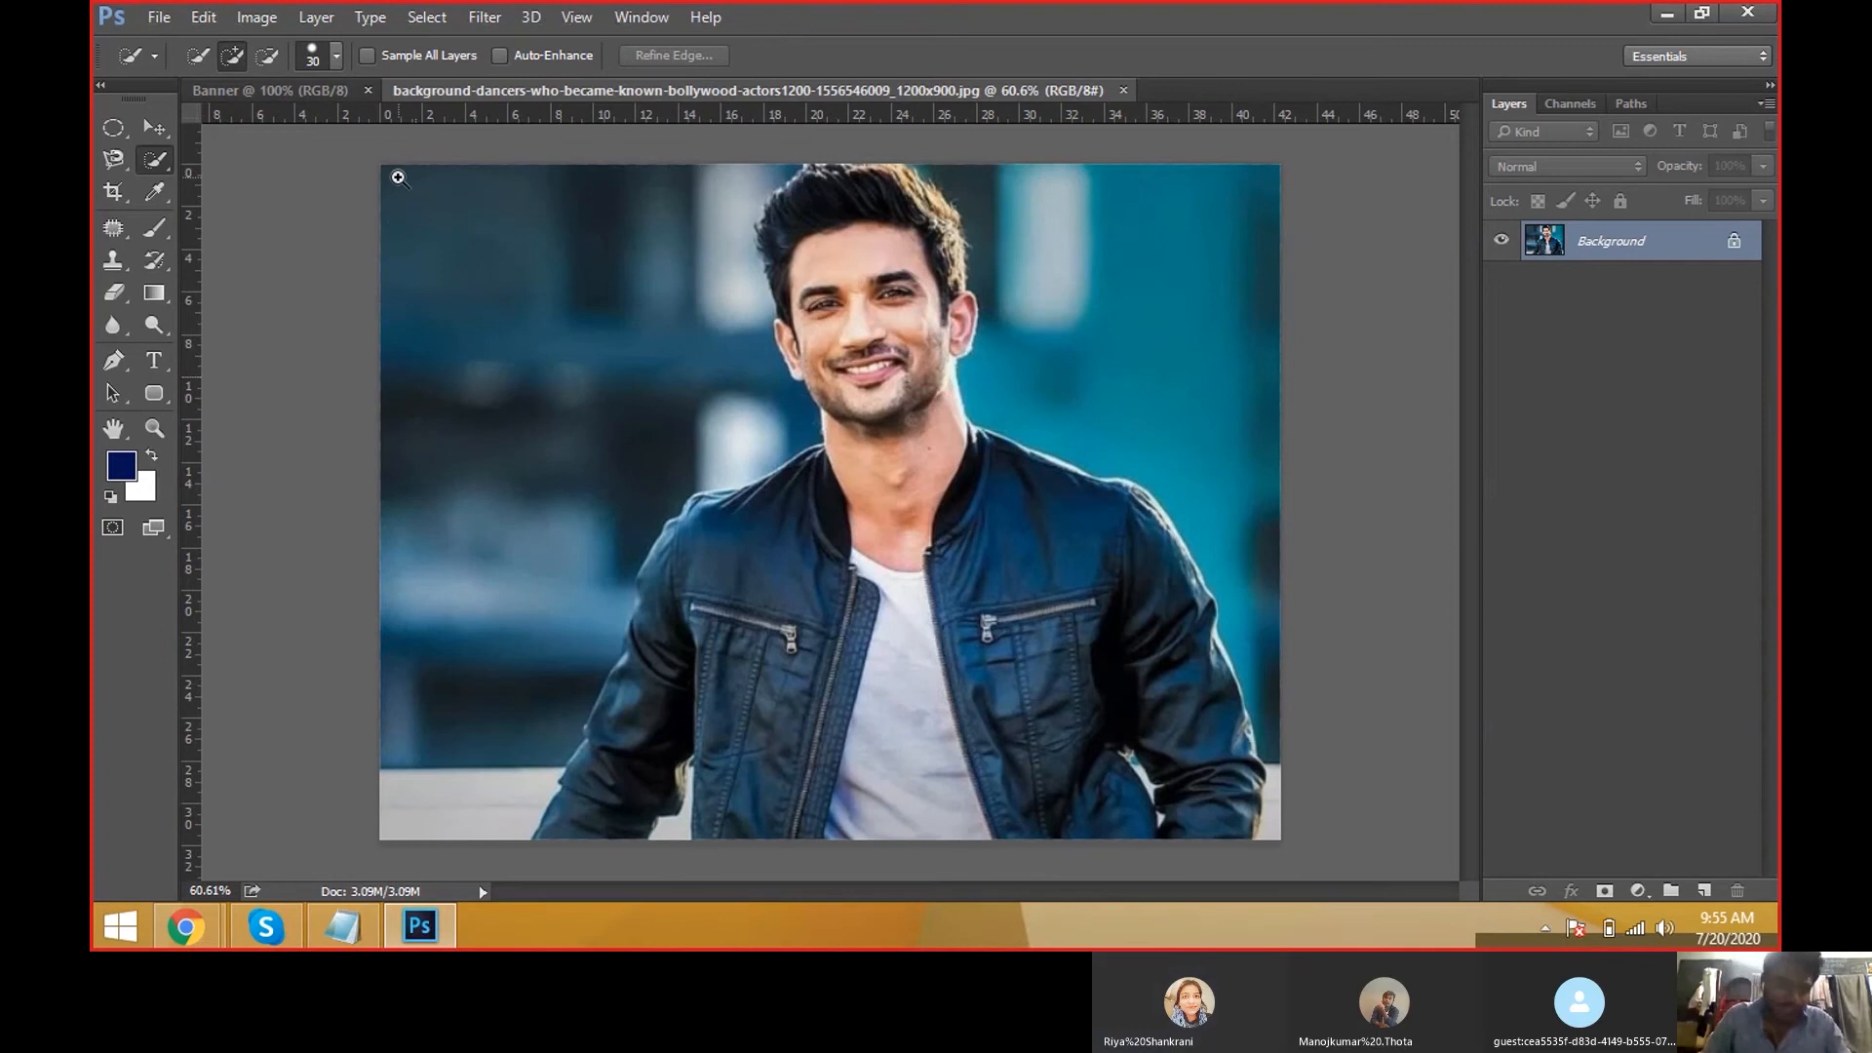
# Examine the opened photo at different magnifications, from pixel level to the whole image.
pyautogui.hotkey('ctrl', '+')
pyautogui.moveTo(428, 191); pyautogui.dragTo(944, 455)
pyautogui.scroll(-1, 946, 502)
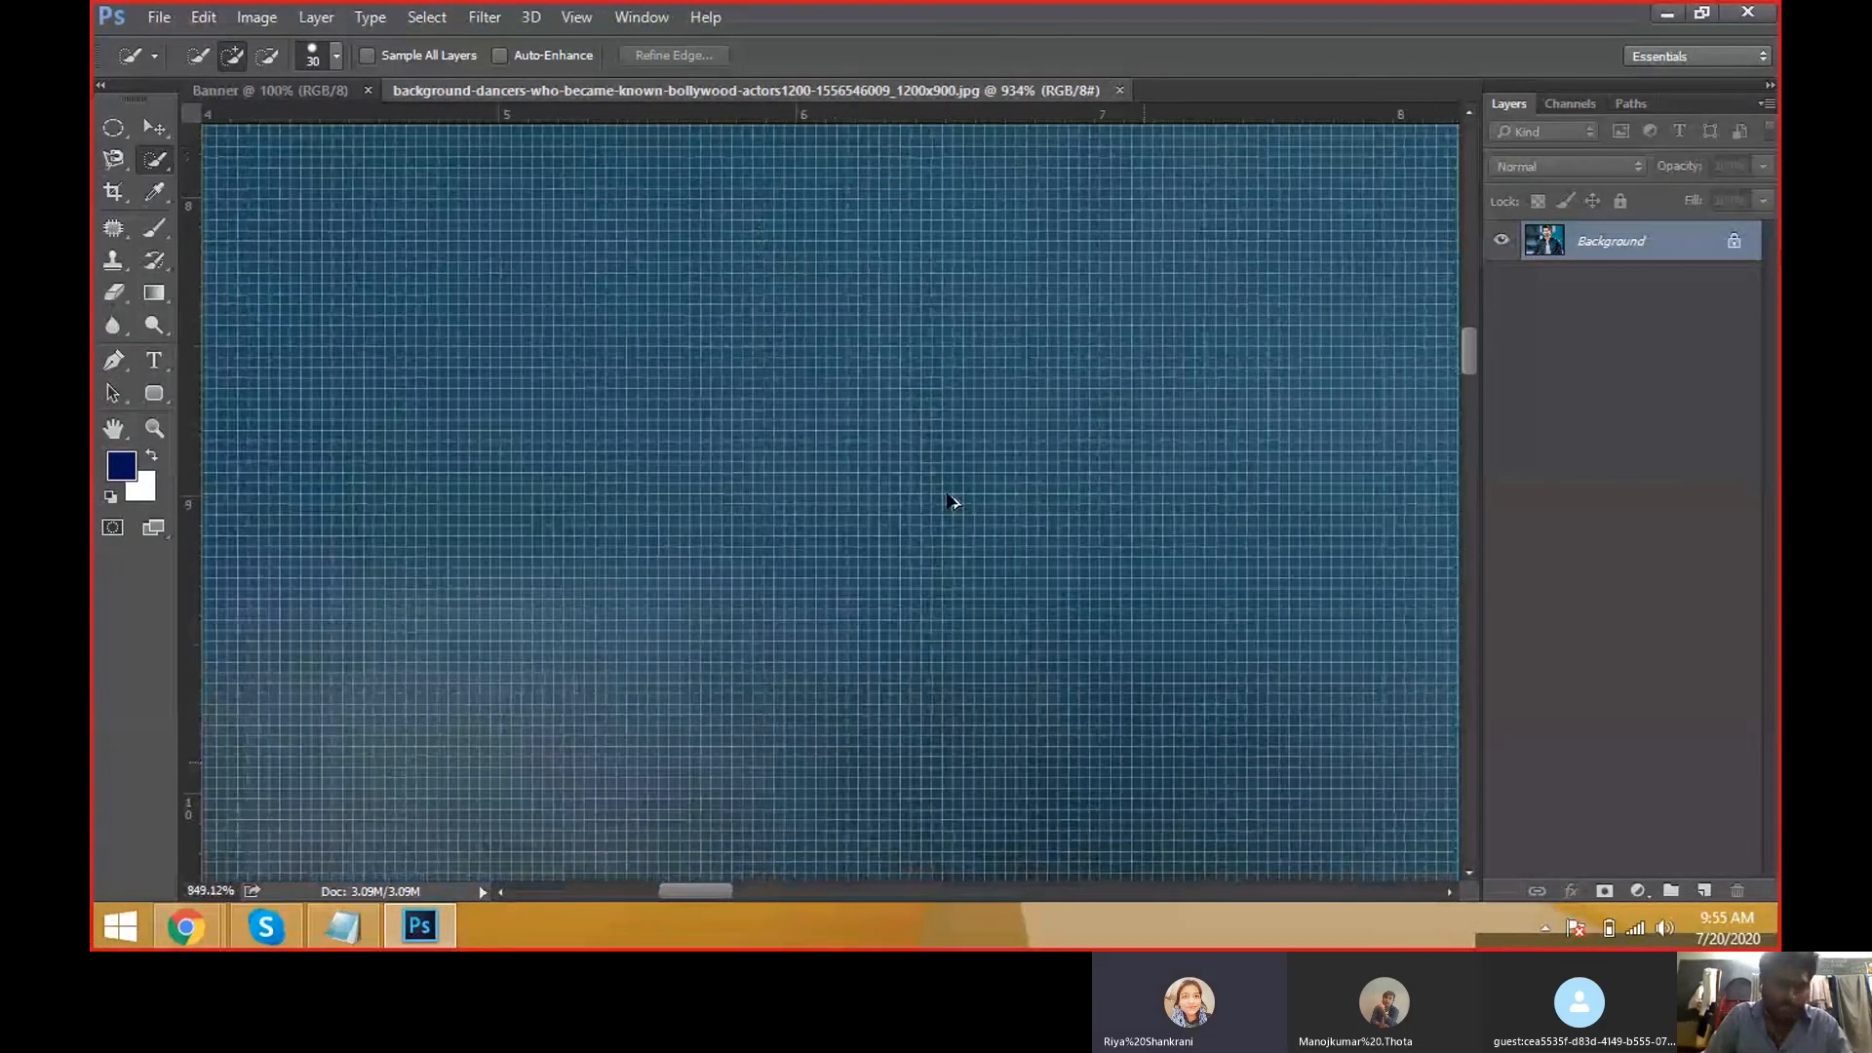
pyautogui.scroll(-8, 947, 503)
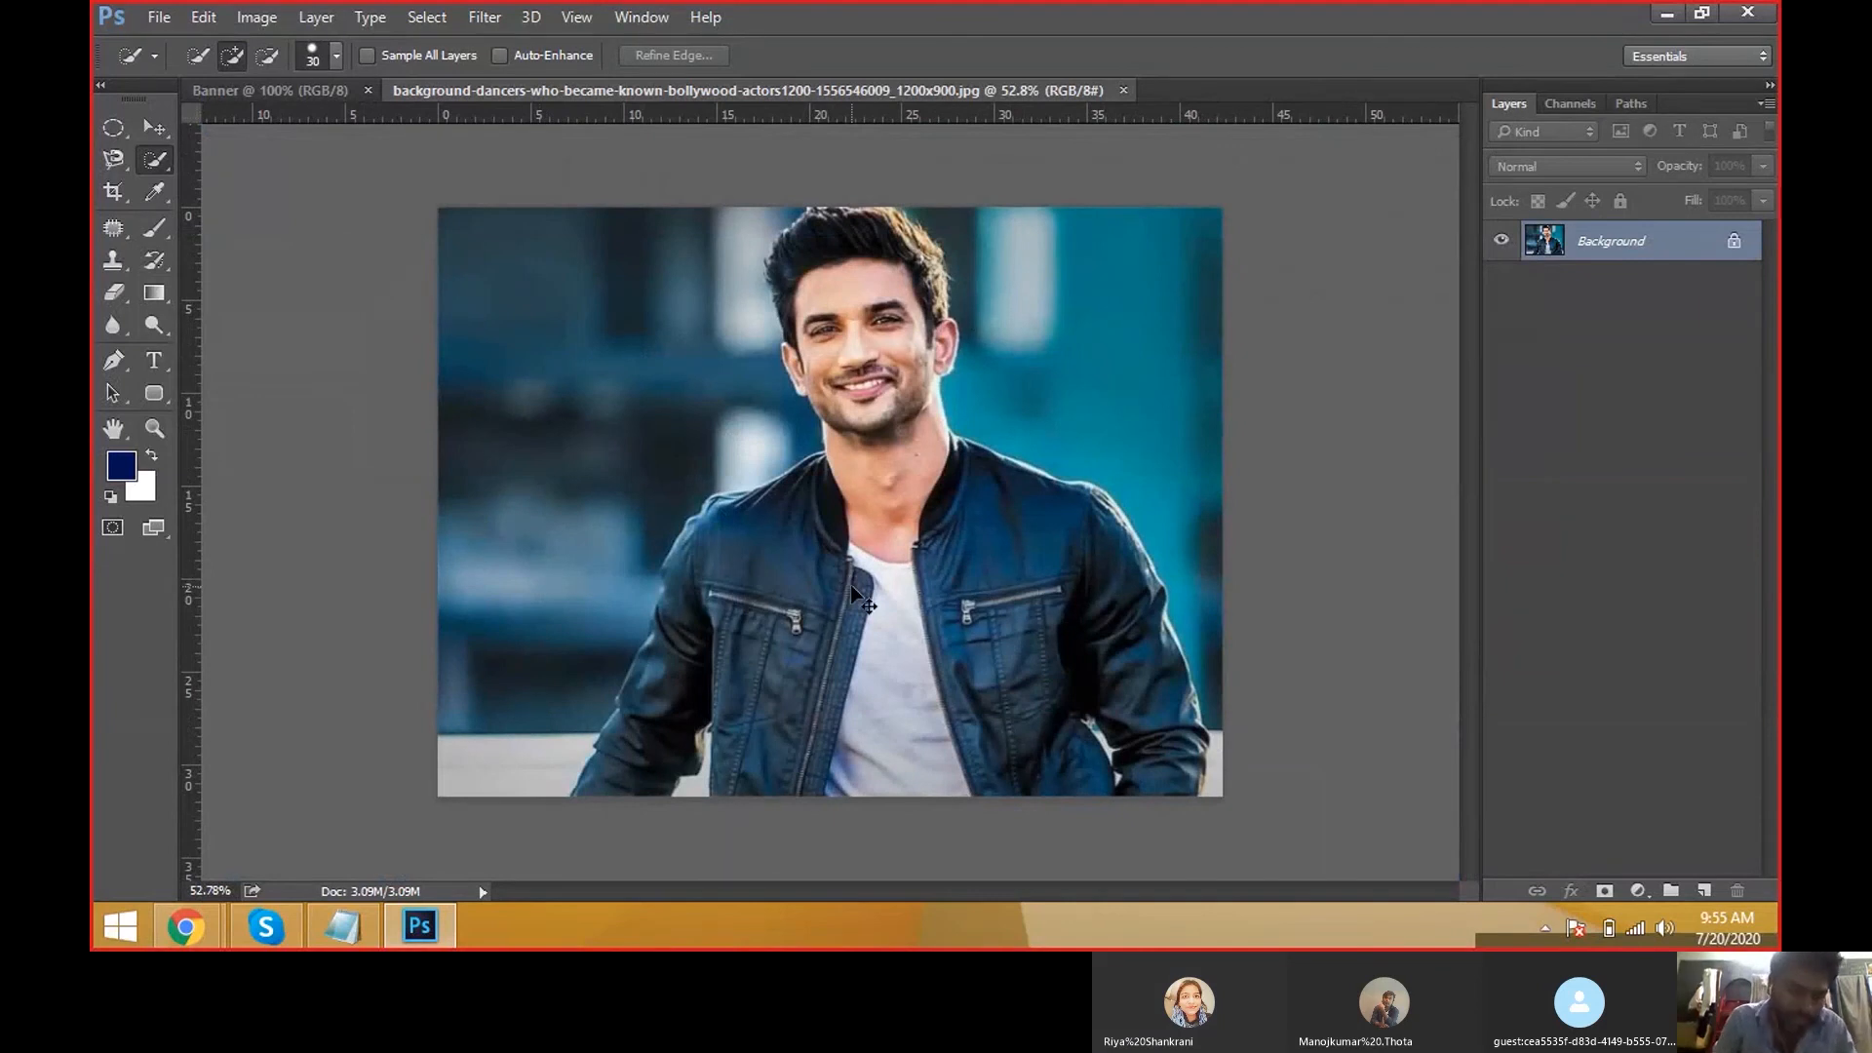
pyautogui.scroll(3, 850, 583)
pyautogui.scroll(-5, 850, 583)
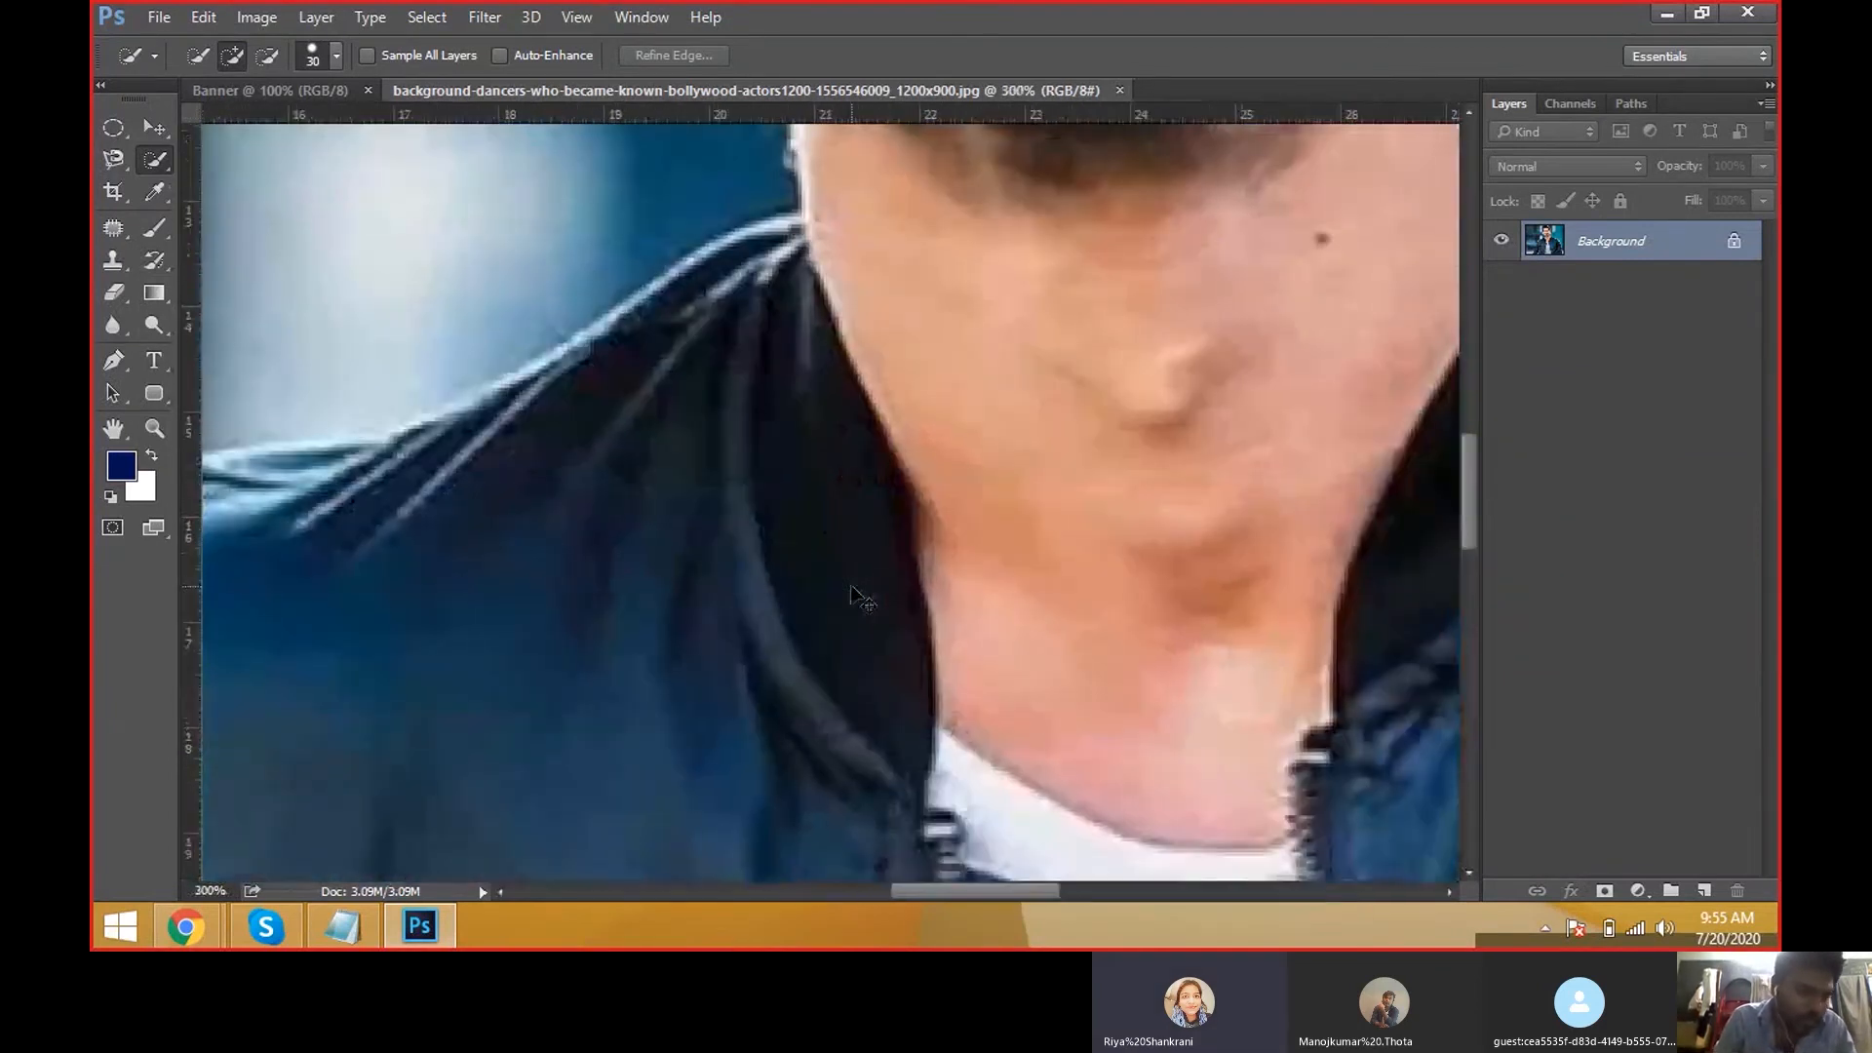
pyautogui.scroll(-4, 850, 583)
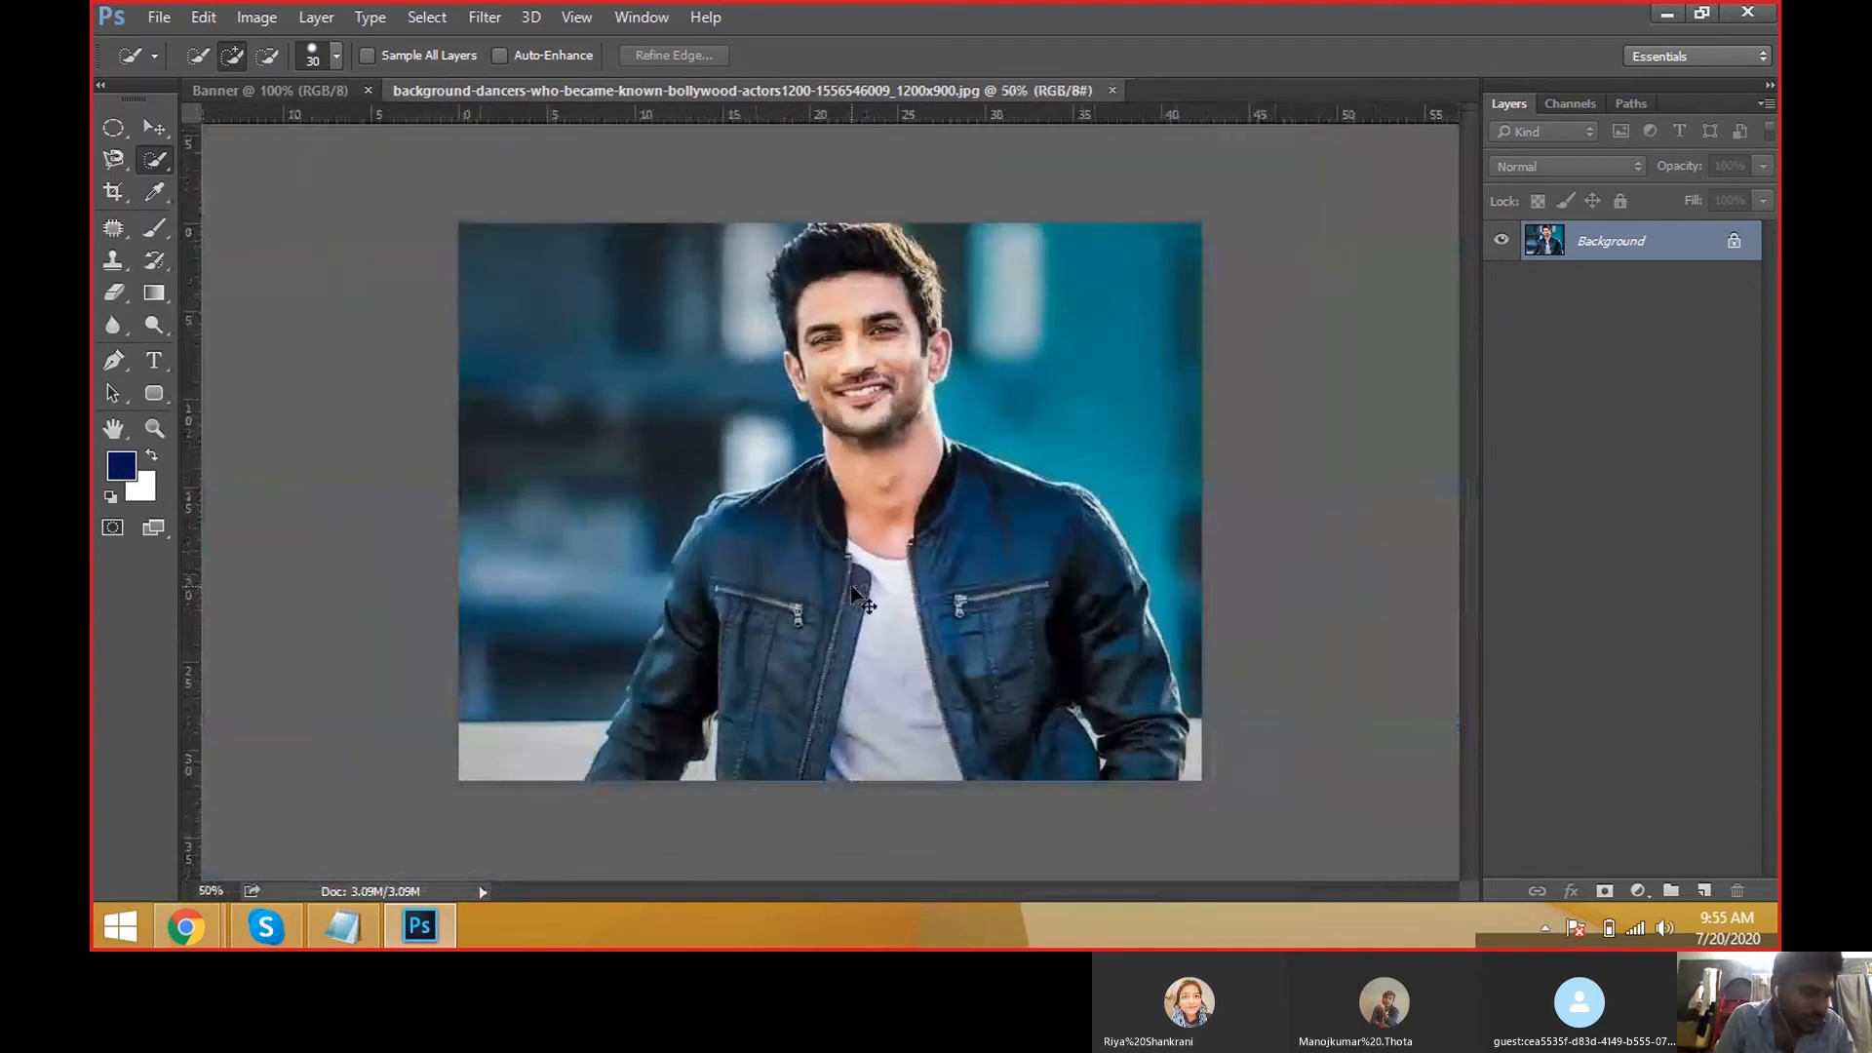
pyautogui.scroll(3, 850, 583)
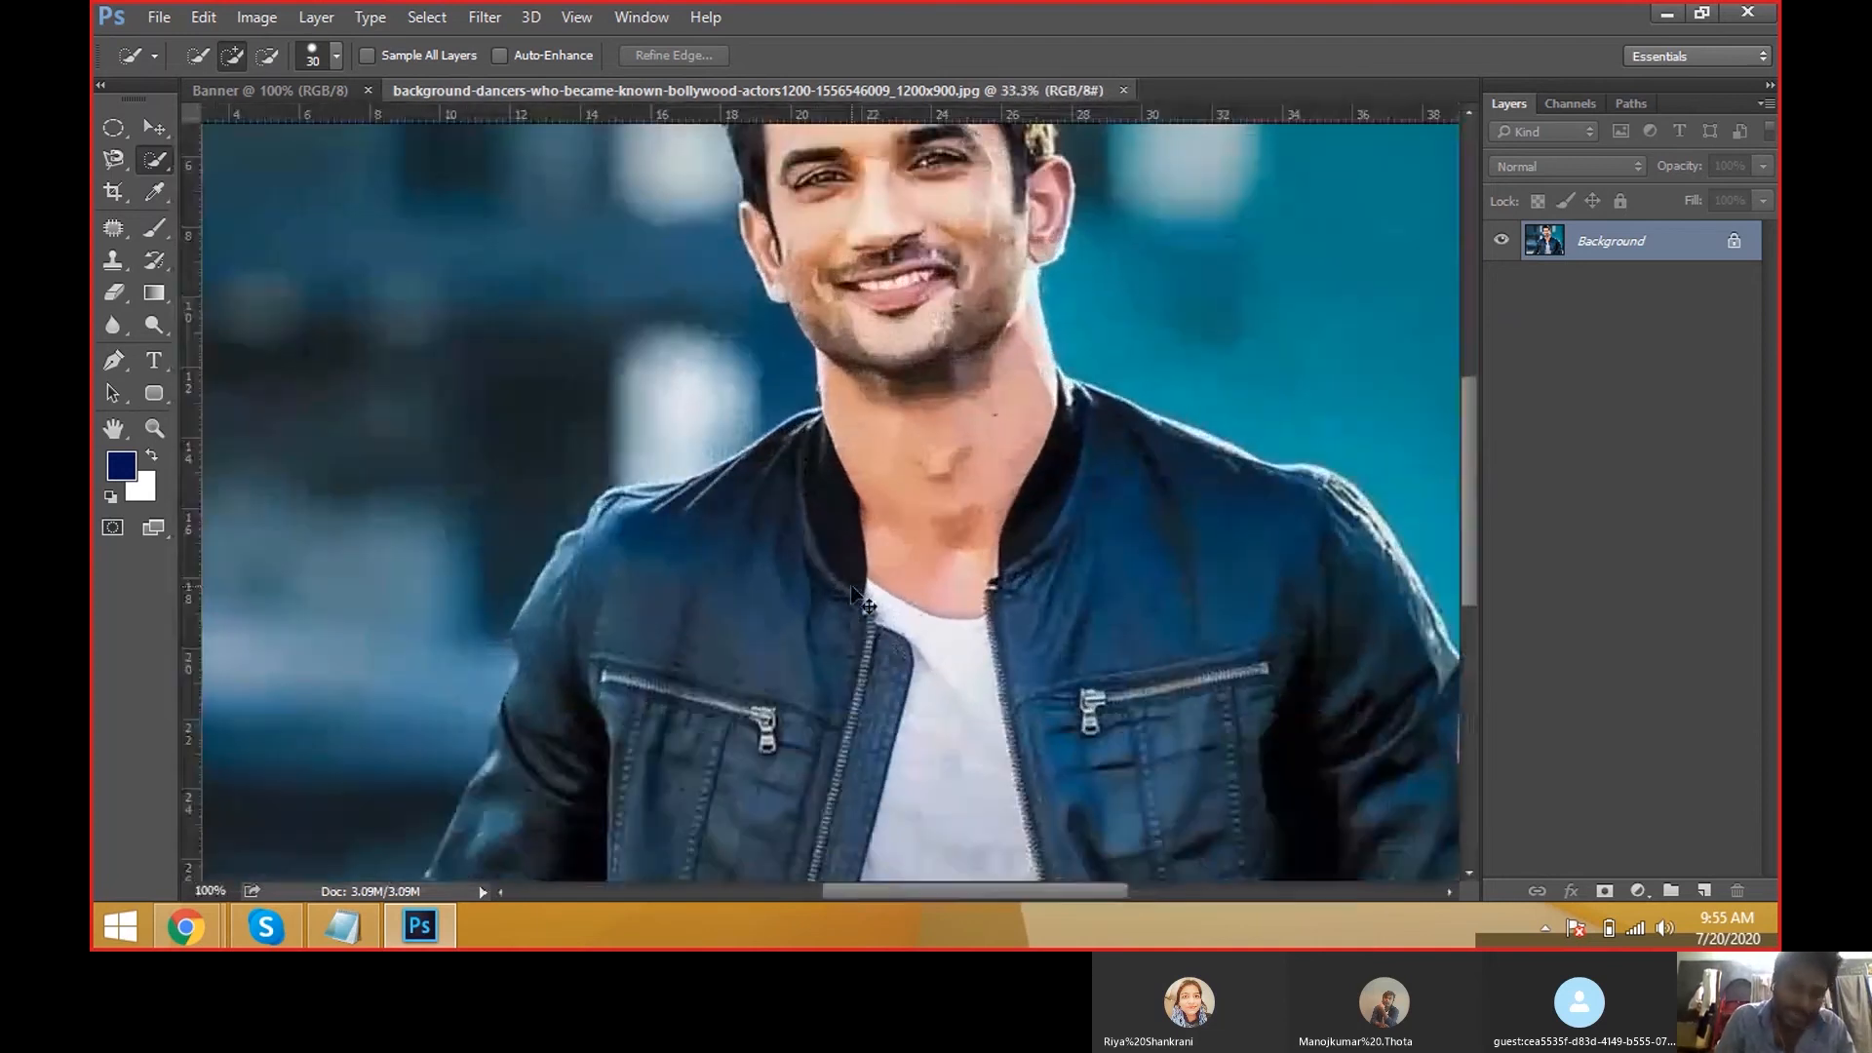
pyautogui.scroll(-1, 860, 597)
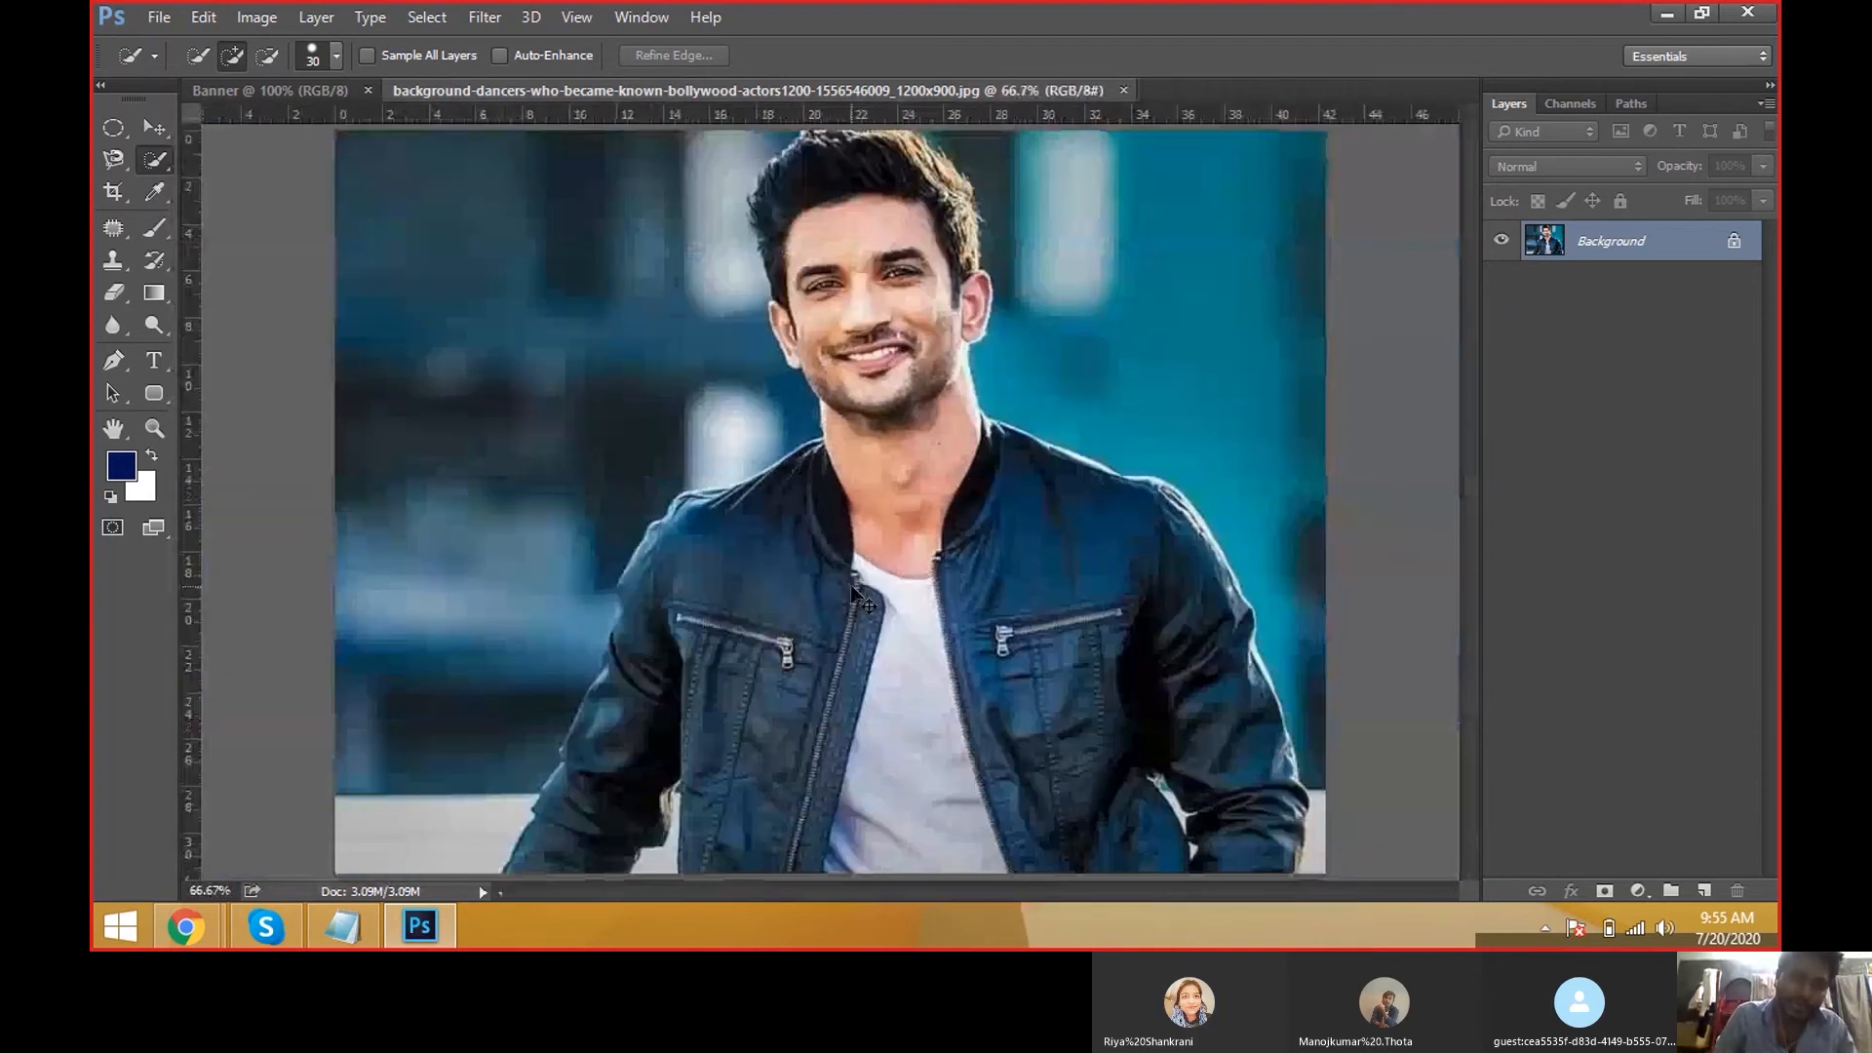
# View the photo at an exact zoom level of 100%, followed by 30%.
pyautogui.click(210, 884)
pyautogui.moveTo(240, 929)
pyautogui.write('100')
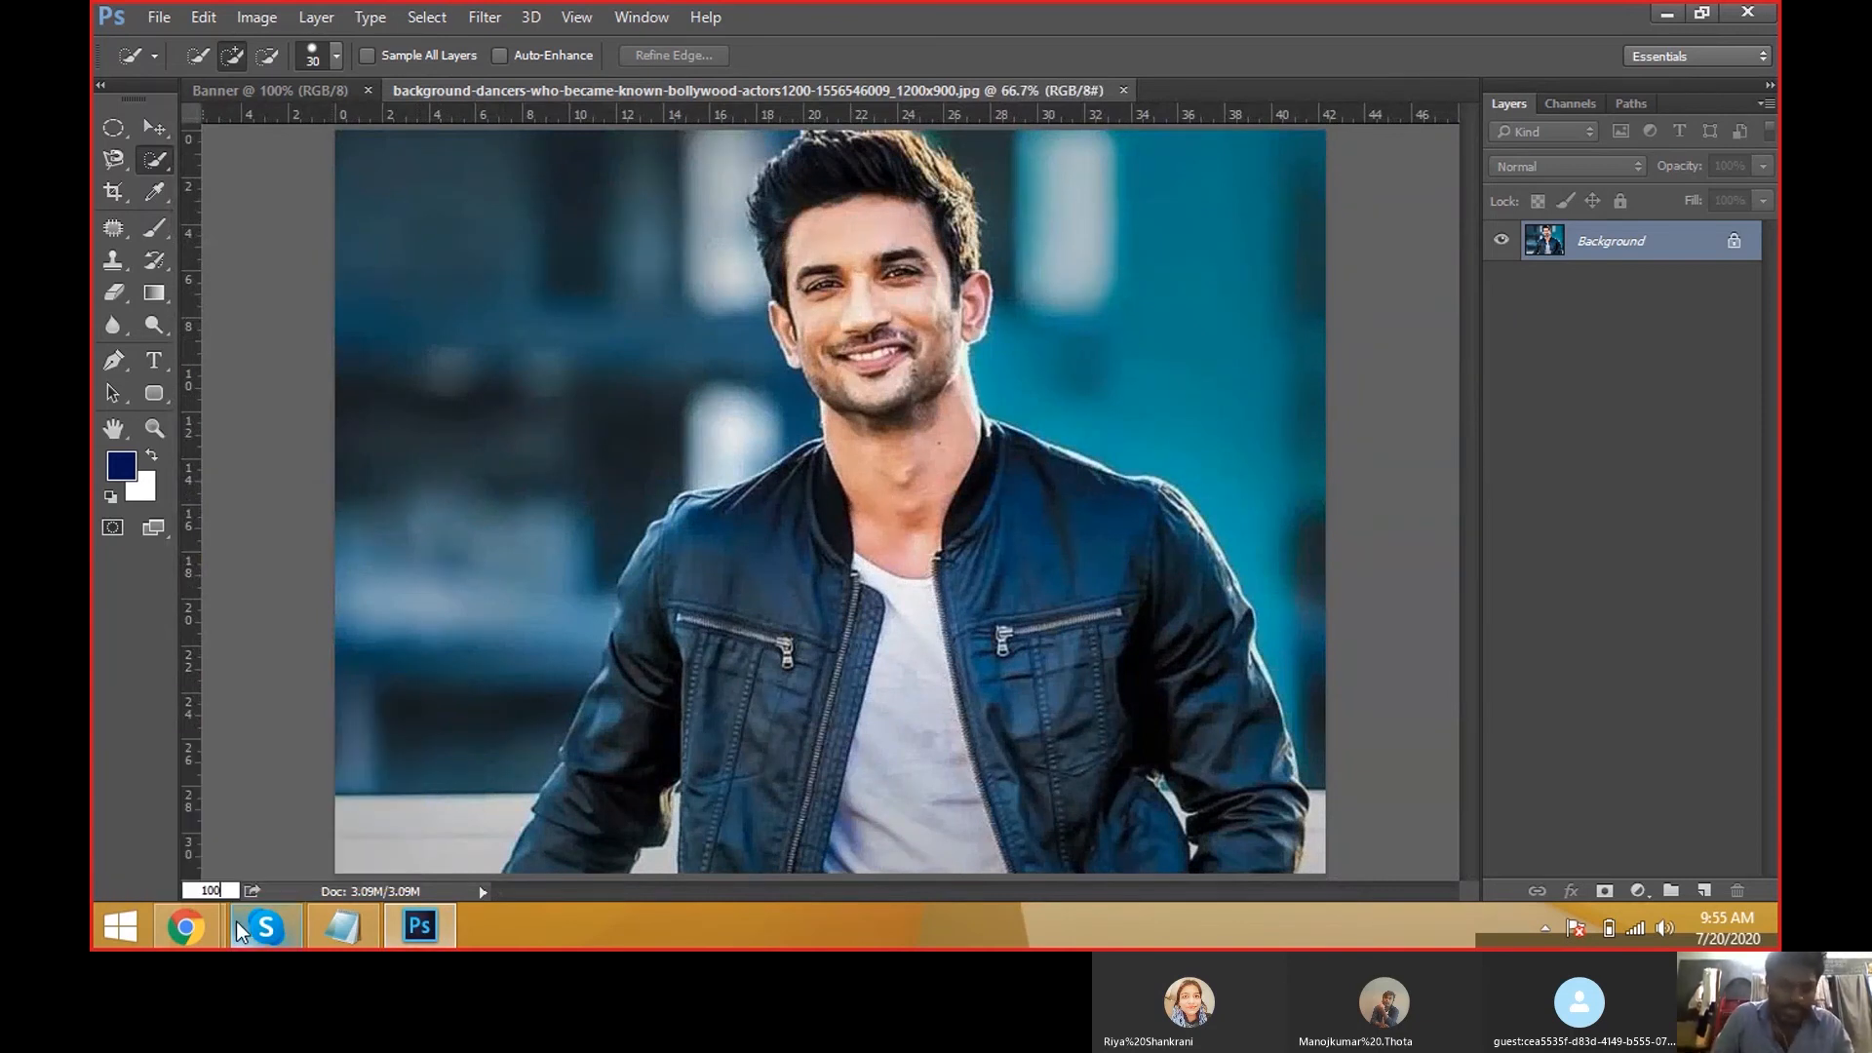
pyautogui.press('Return')
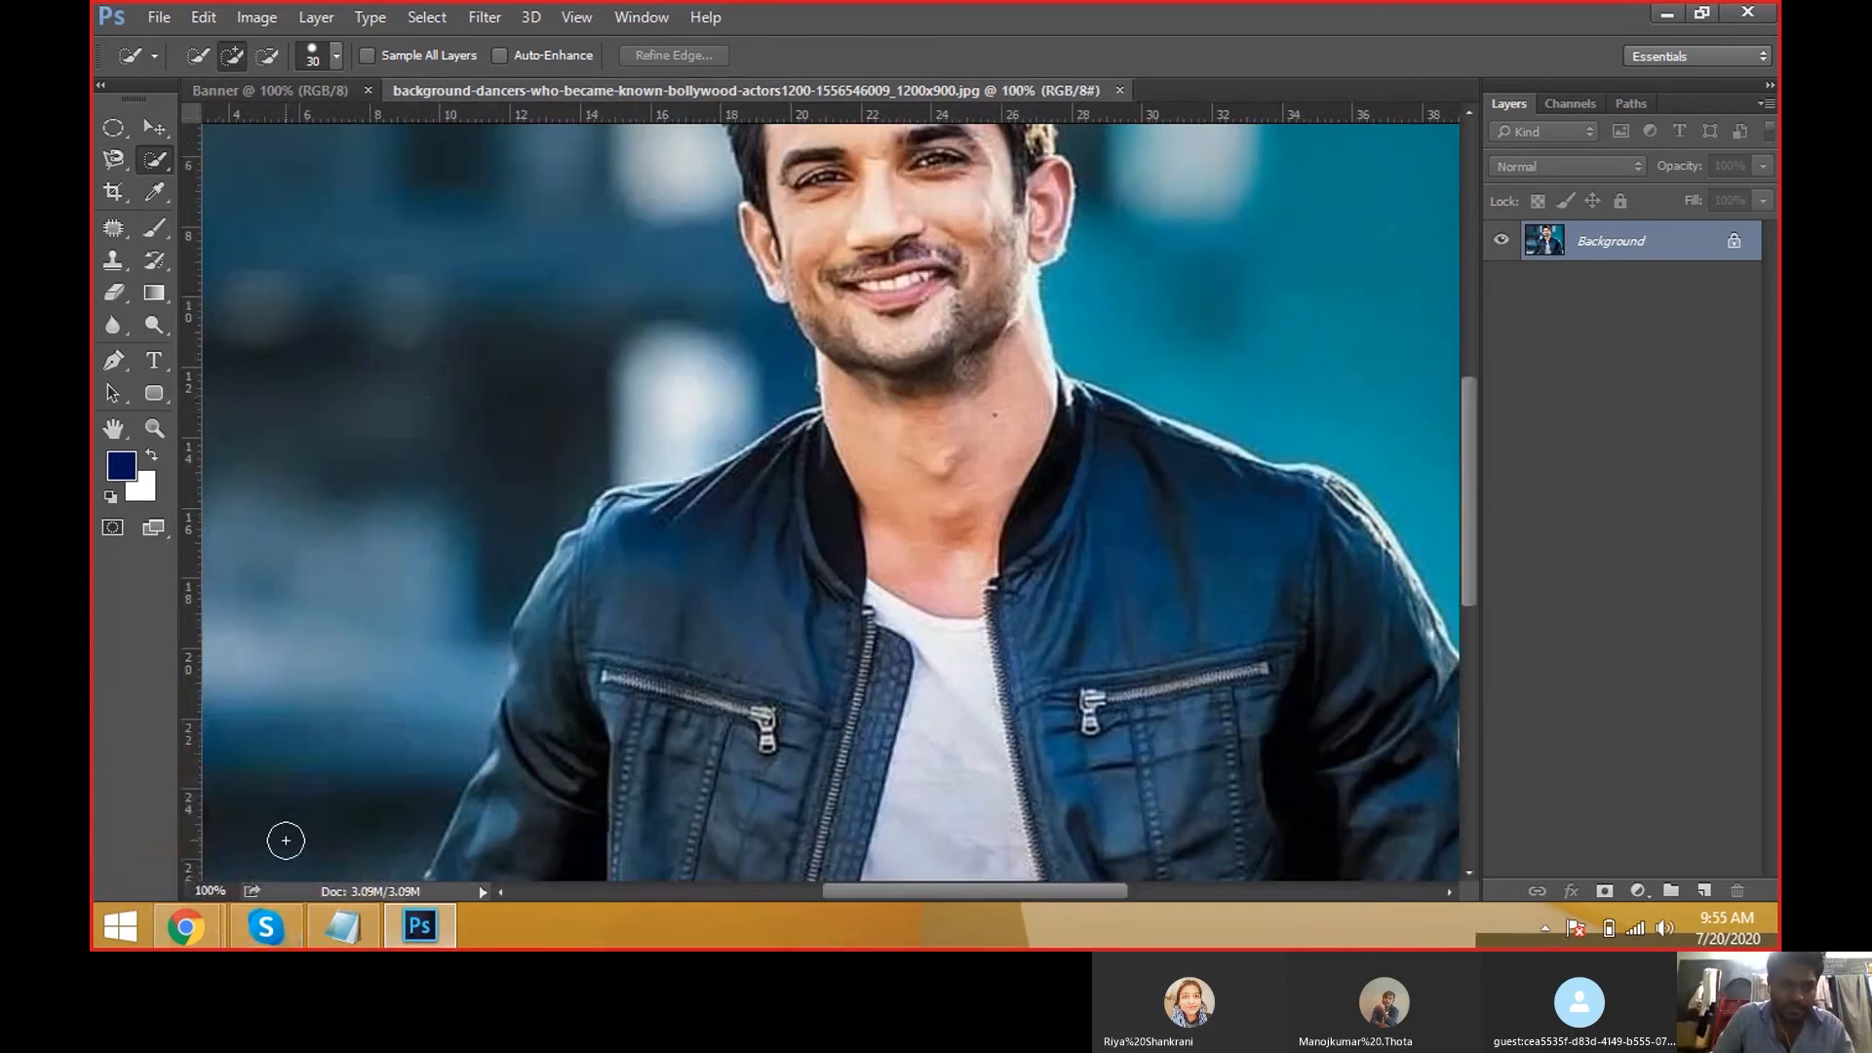
pyautogui.click(211, 891)
pyautogui.write('30')
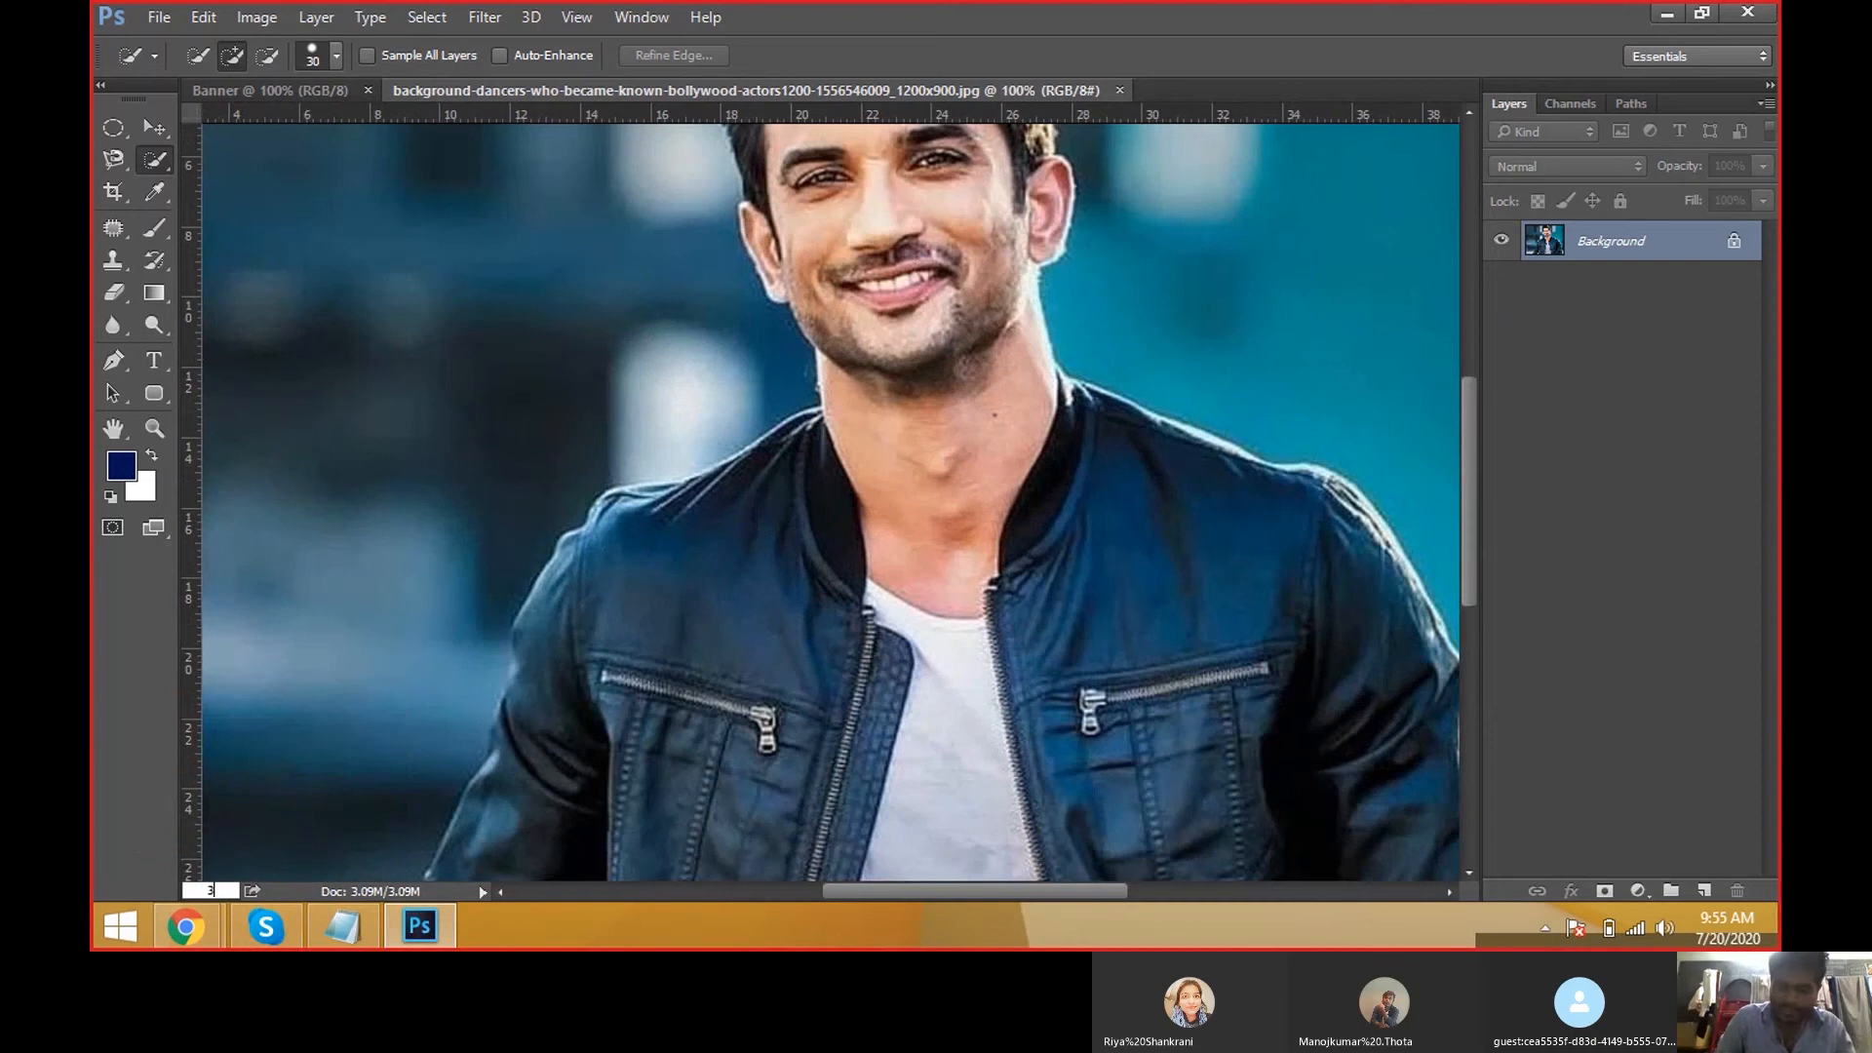
pyautogui.press('Return')
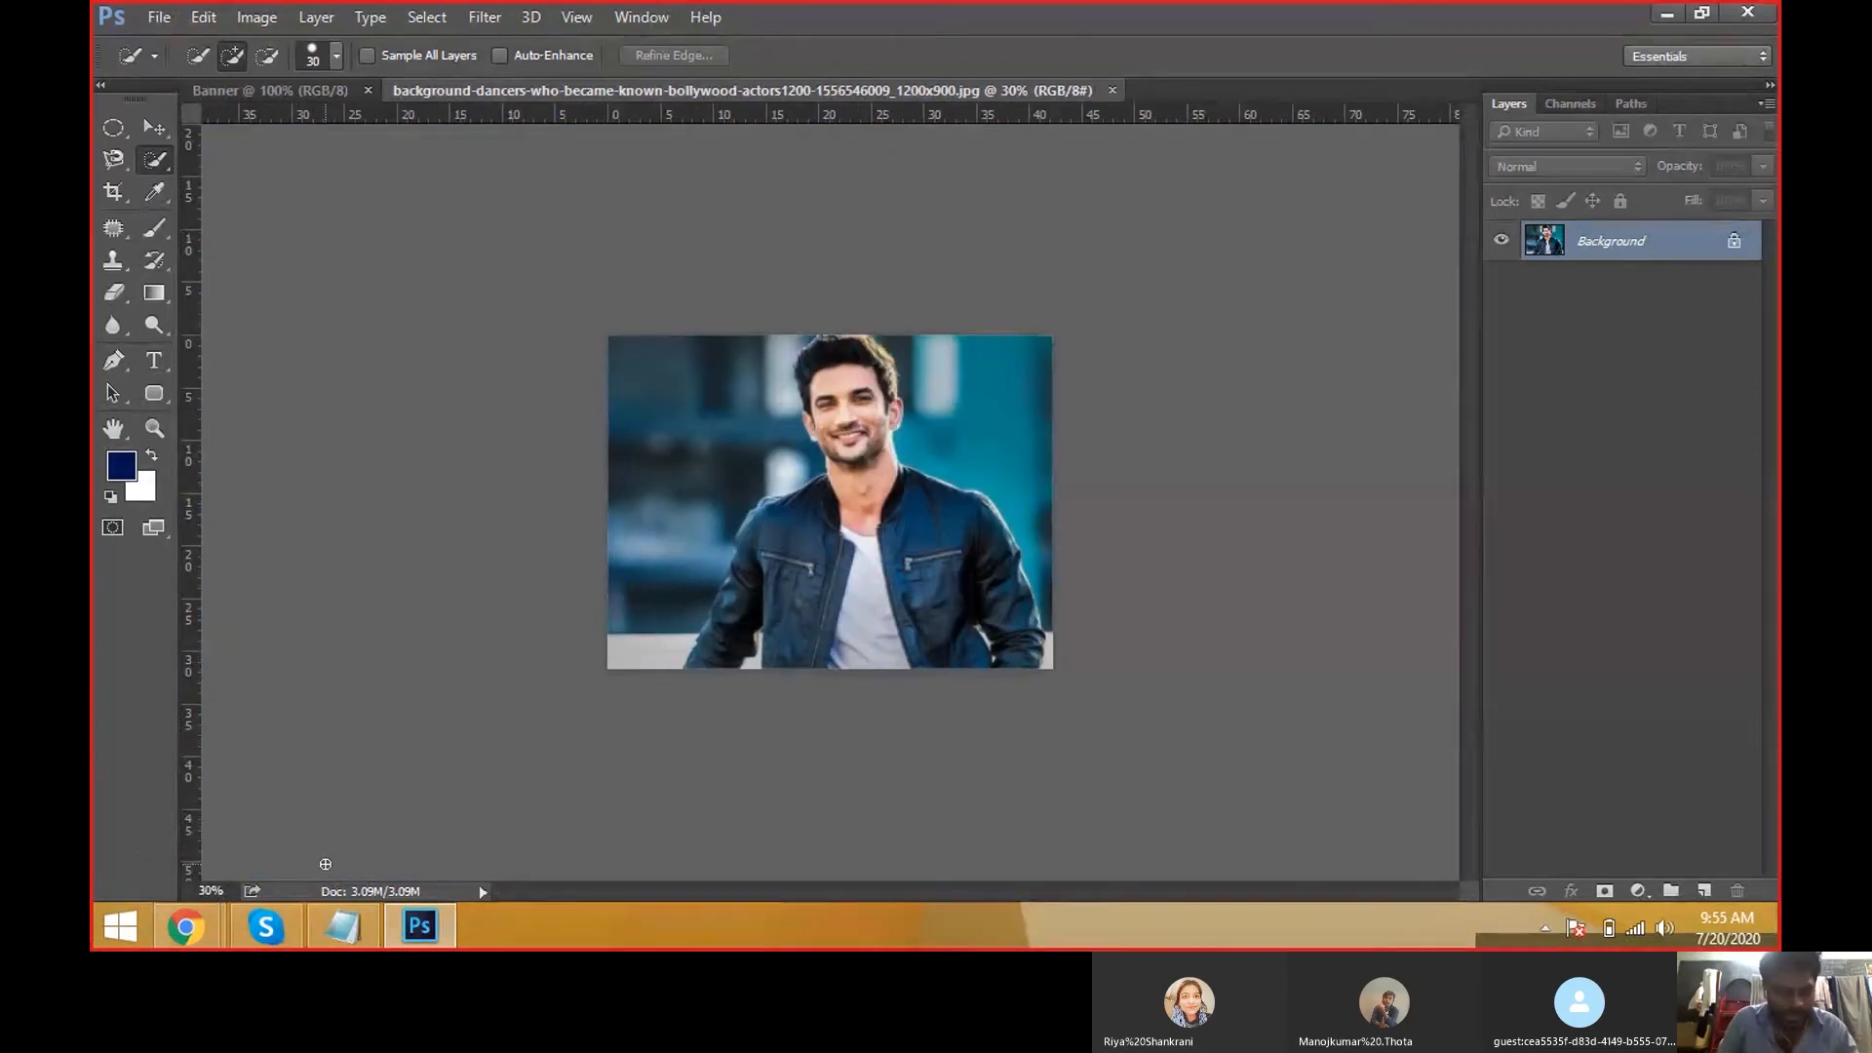
# Zoom the photo in and out repeatedly in preset increments to compare magnifications.
pyautogui.hotkey('ctrl', '+')
pyautogui.hotkey('ctrl', '+')
pyautogui.hotkey('ctrl', '+')
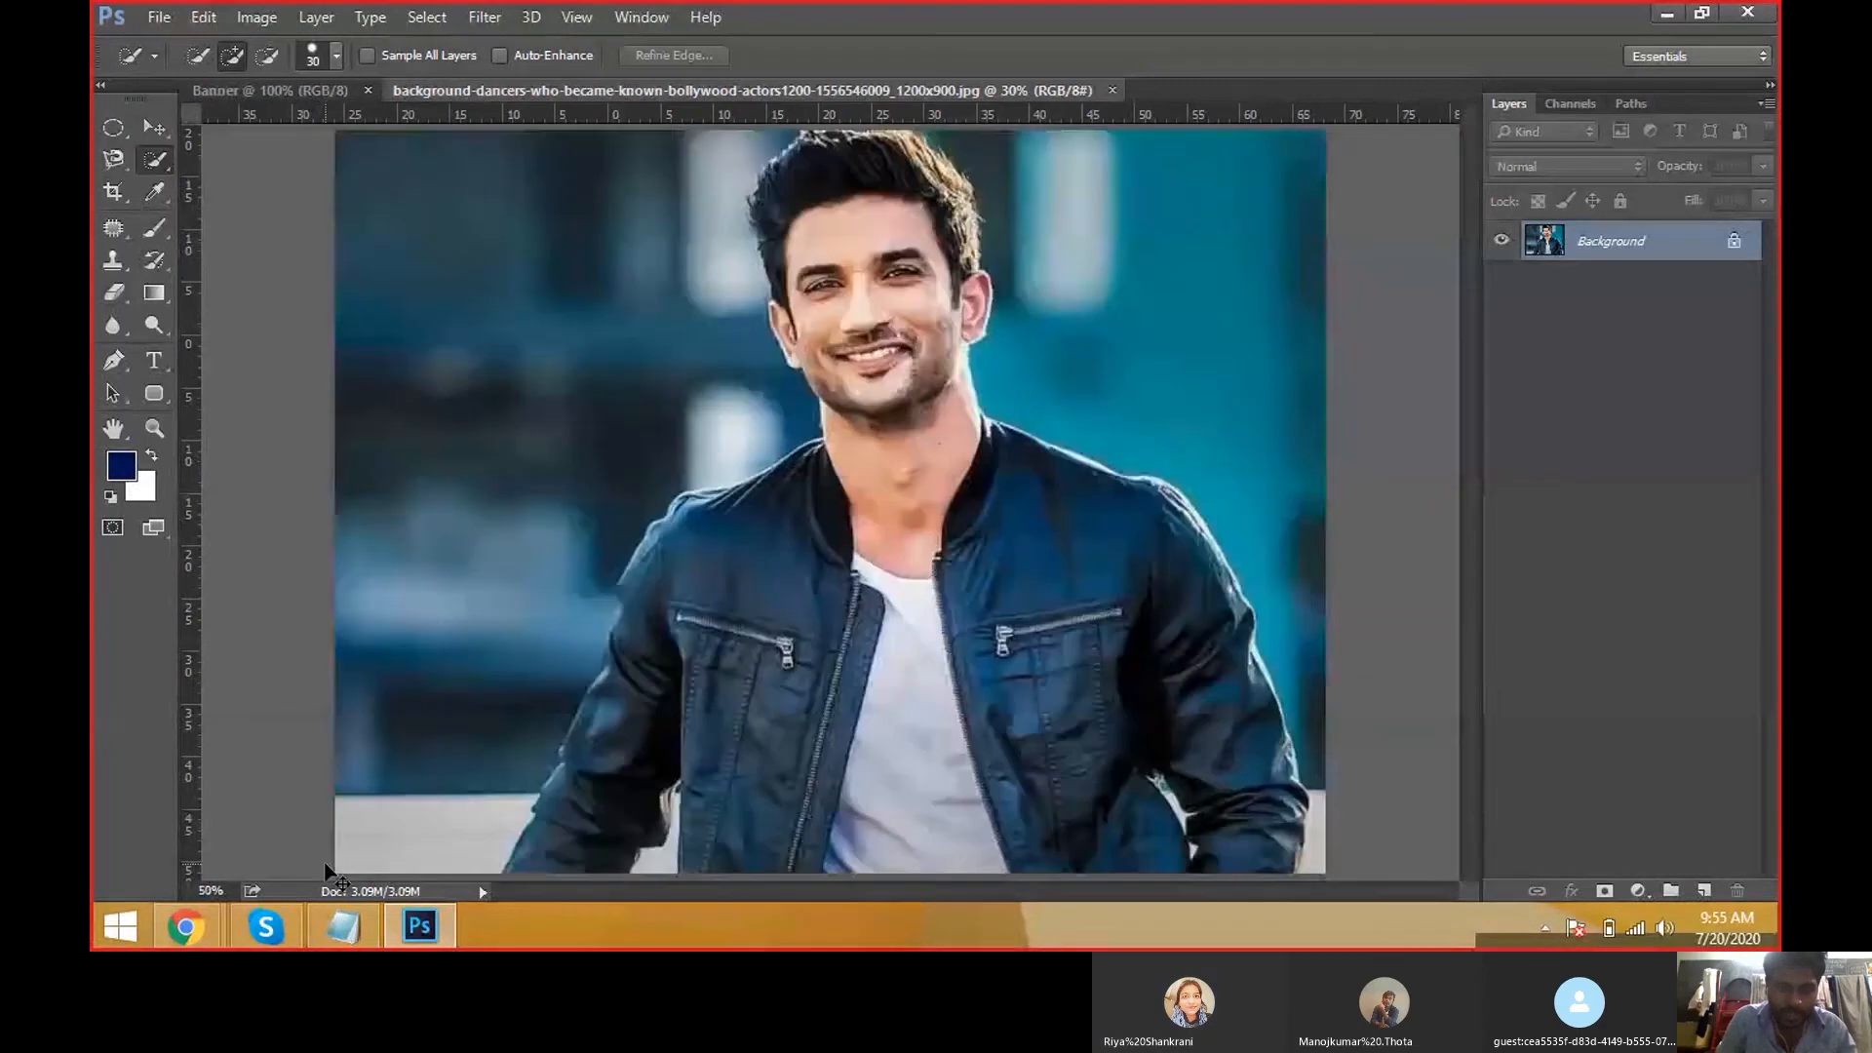
pyautogui.hotkey('ctrl', '-')
pyautogui.hotkey('ctrl', '-')
pyautogui.hotkey('ctrl', '+')
pyautogui.hotkey('ctrl', '+')
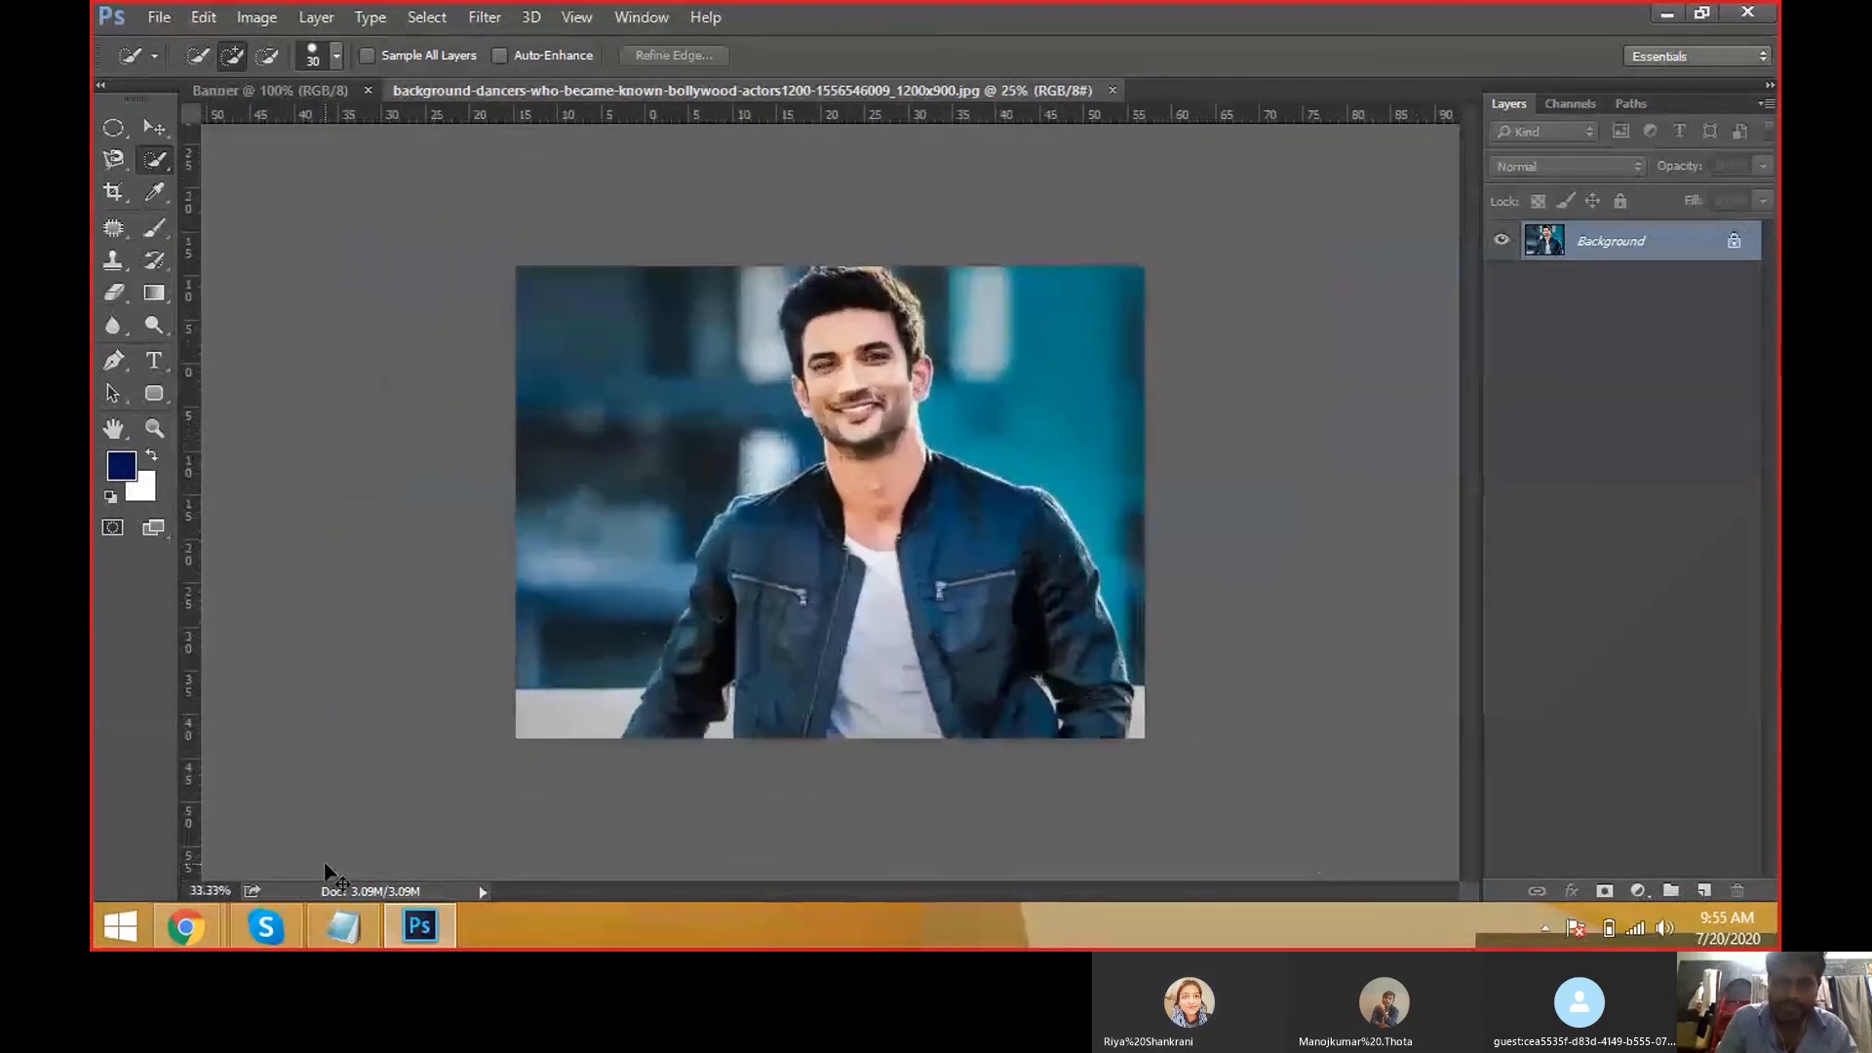
# Switch to the Psd-Keys notes in Notepad and add the line Ctrl "+" = Zoom in the Document after the feather selection entries.
pyautogui.hotkey('alt', 'Tab')
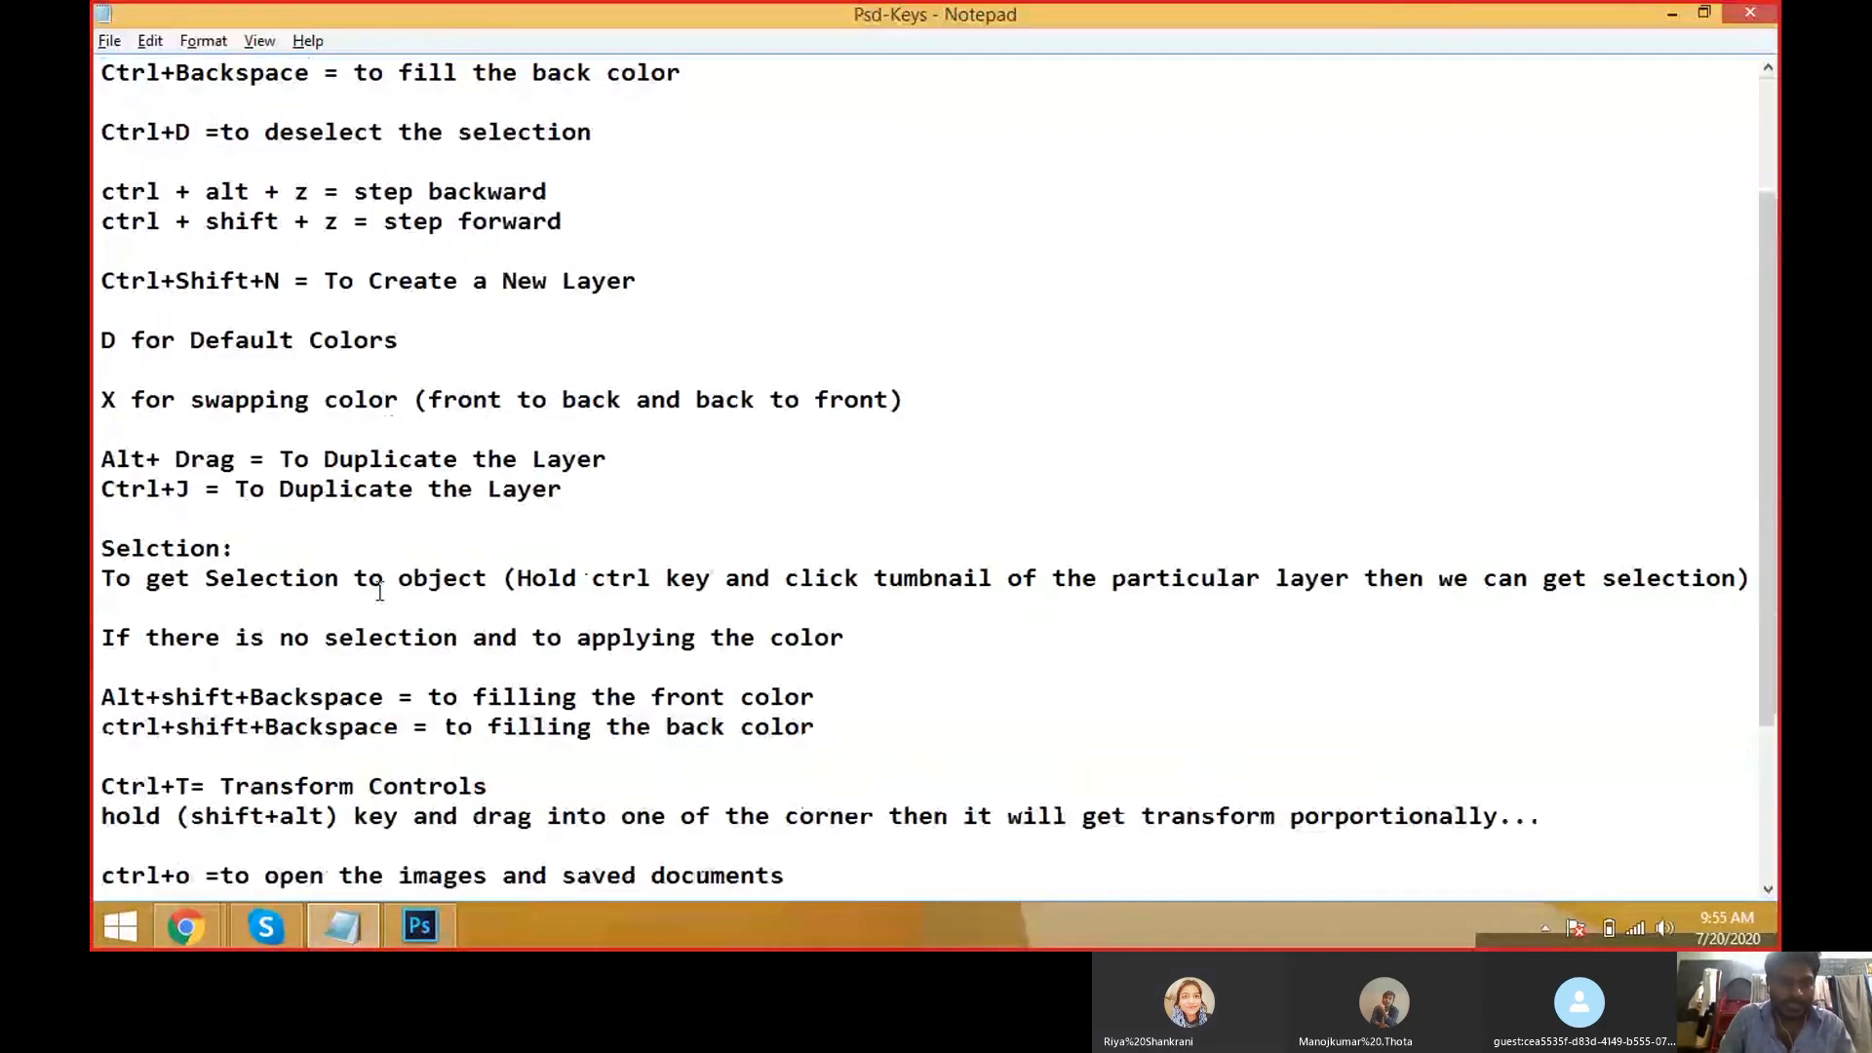
pyautogui.scroll(-3, 1231, 706)
pyautogui.click(1231, 706)
pyautogui.press('Return')
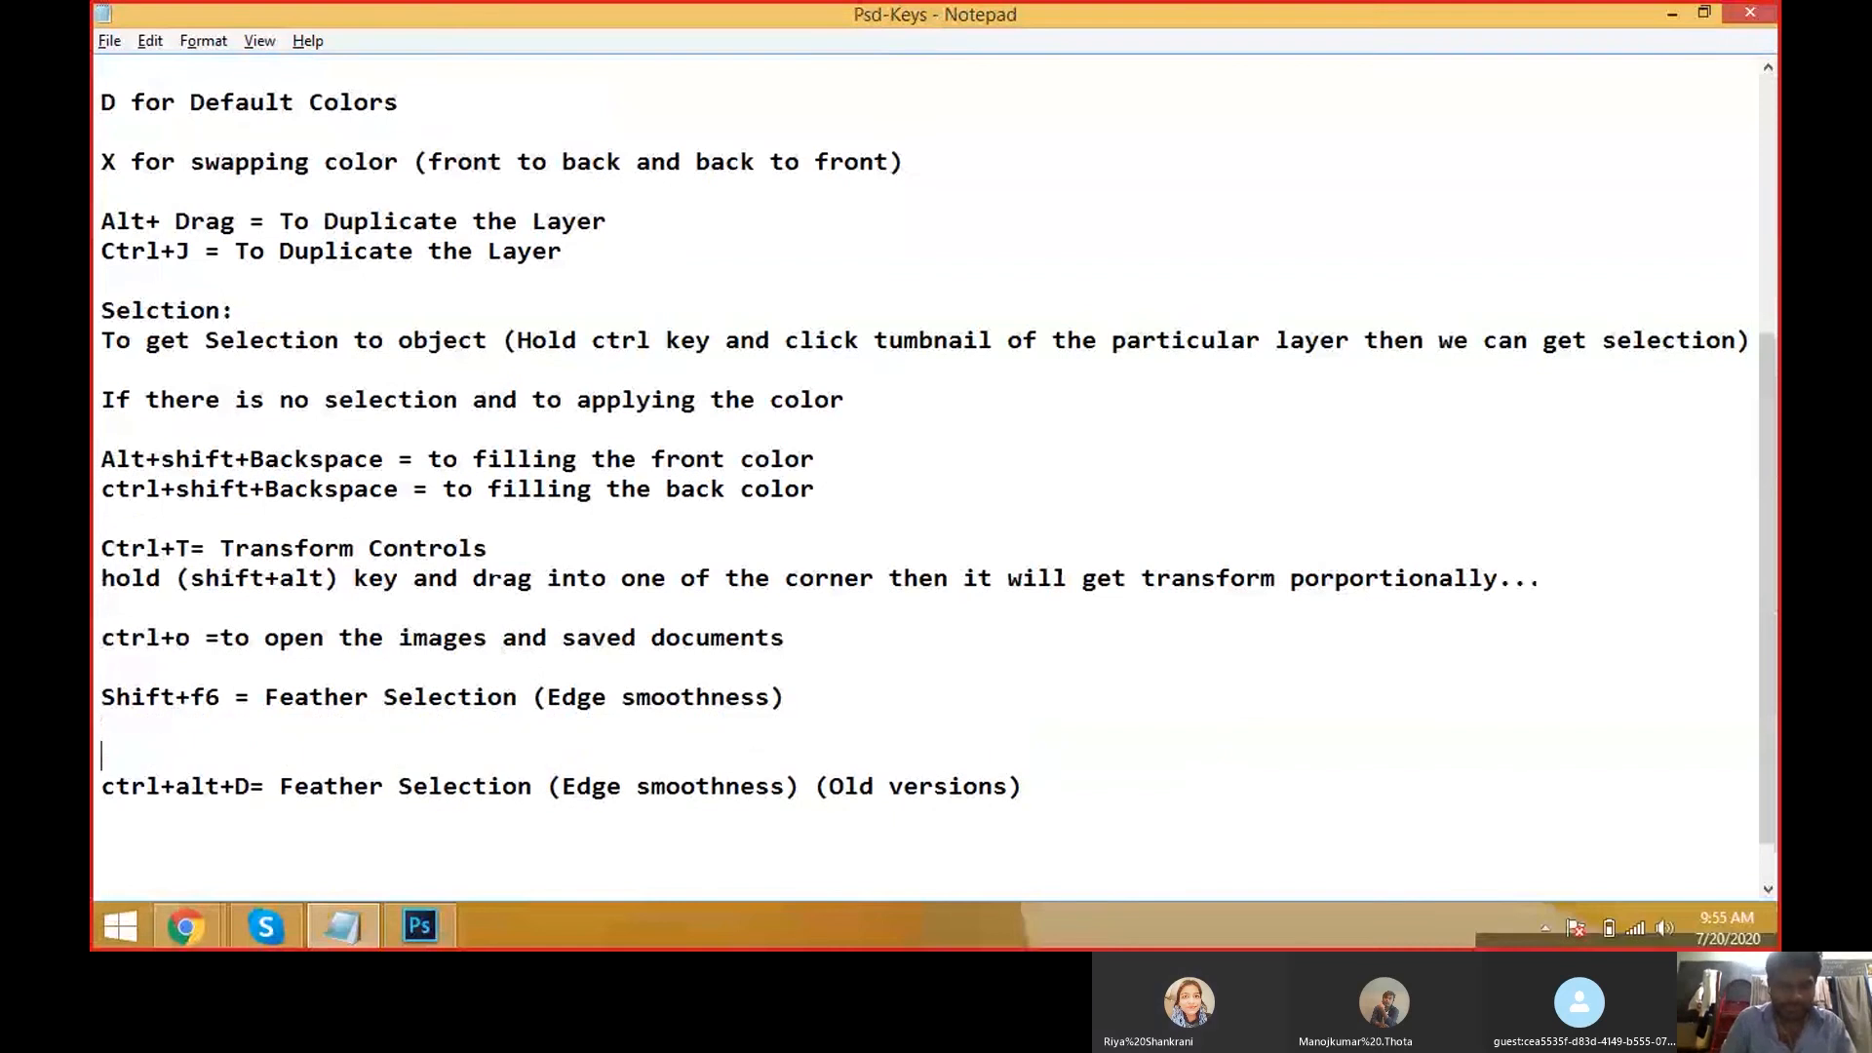
pyautogui.press('BackSpace')
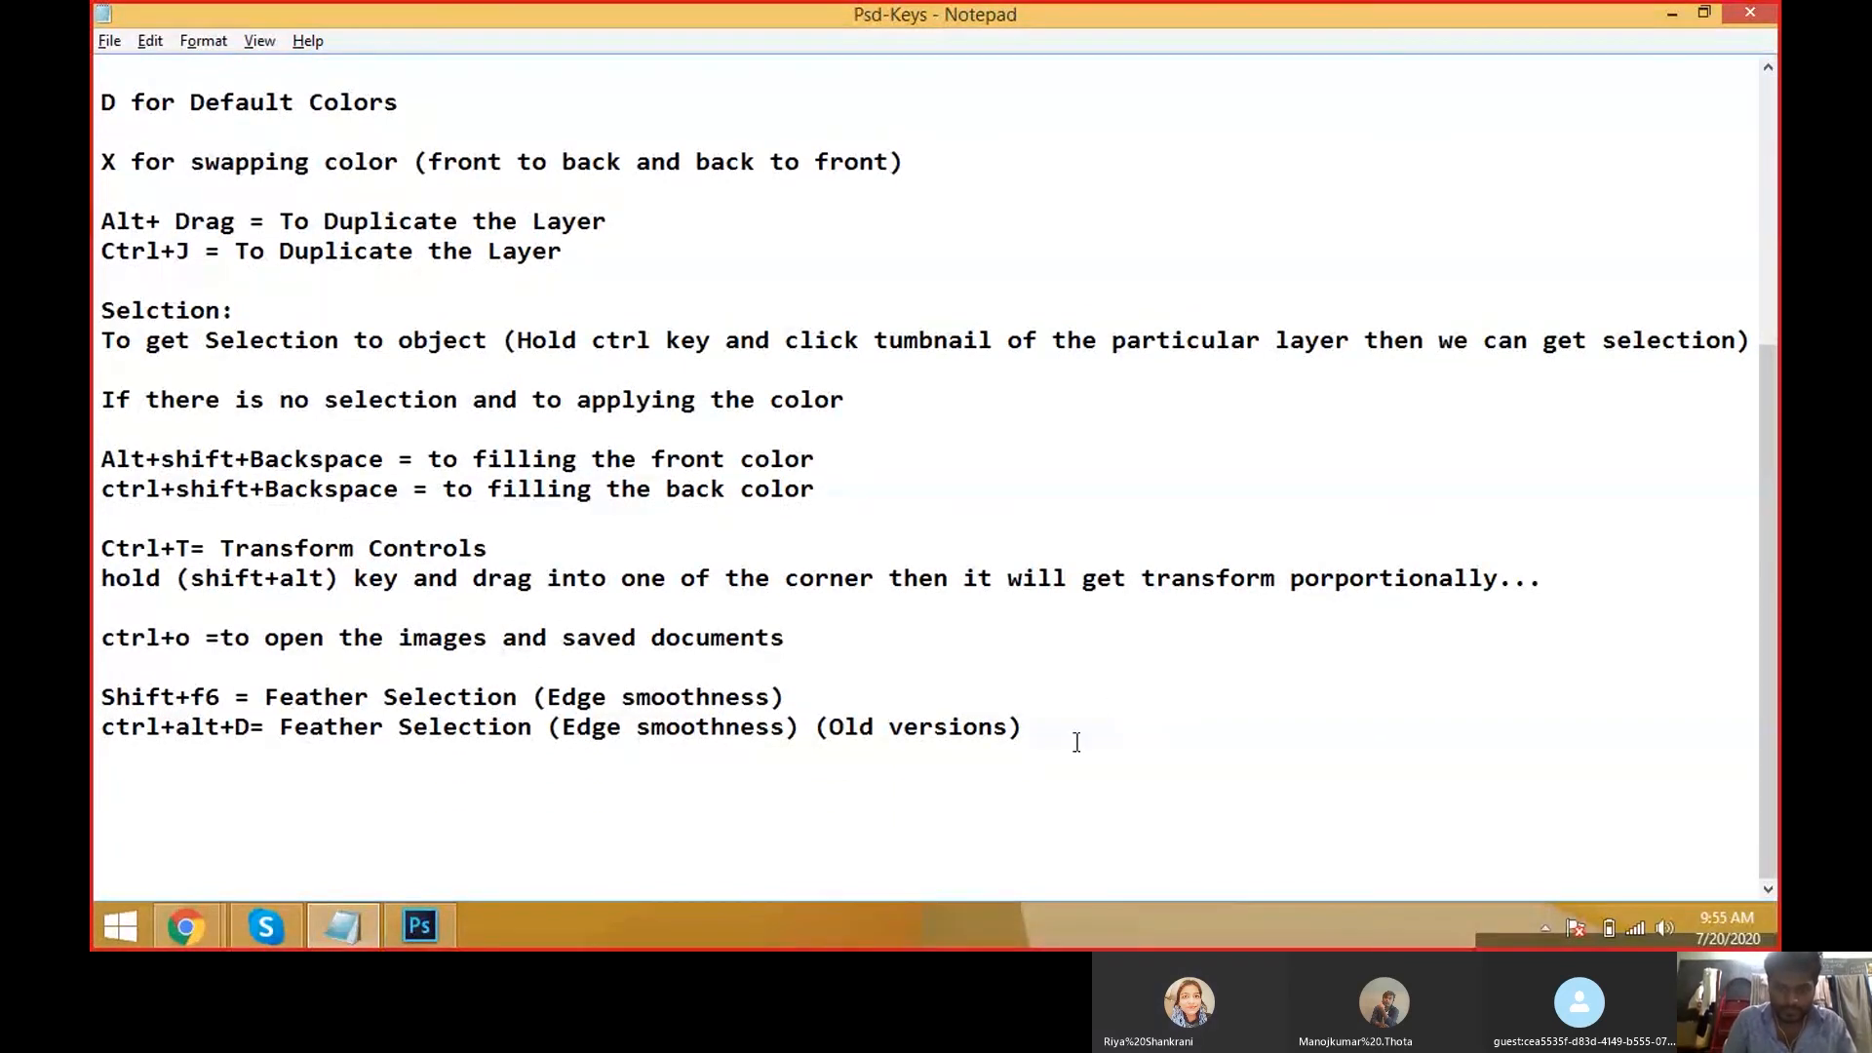
pyautogui.press('Return')
pyautogui.press('Return')
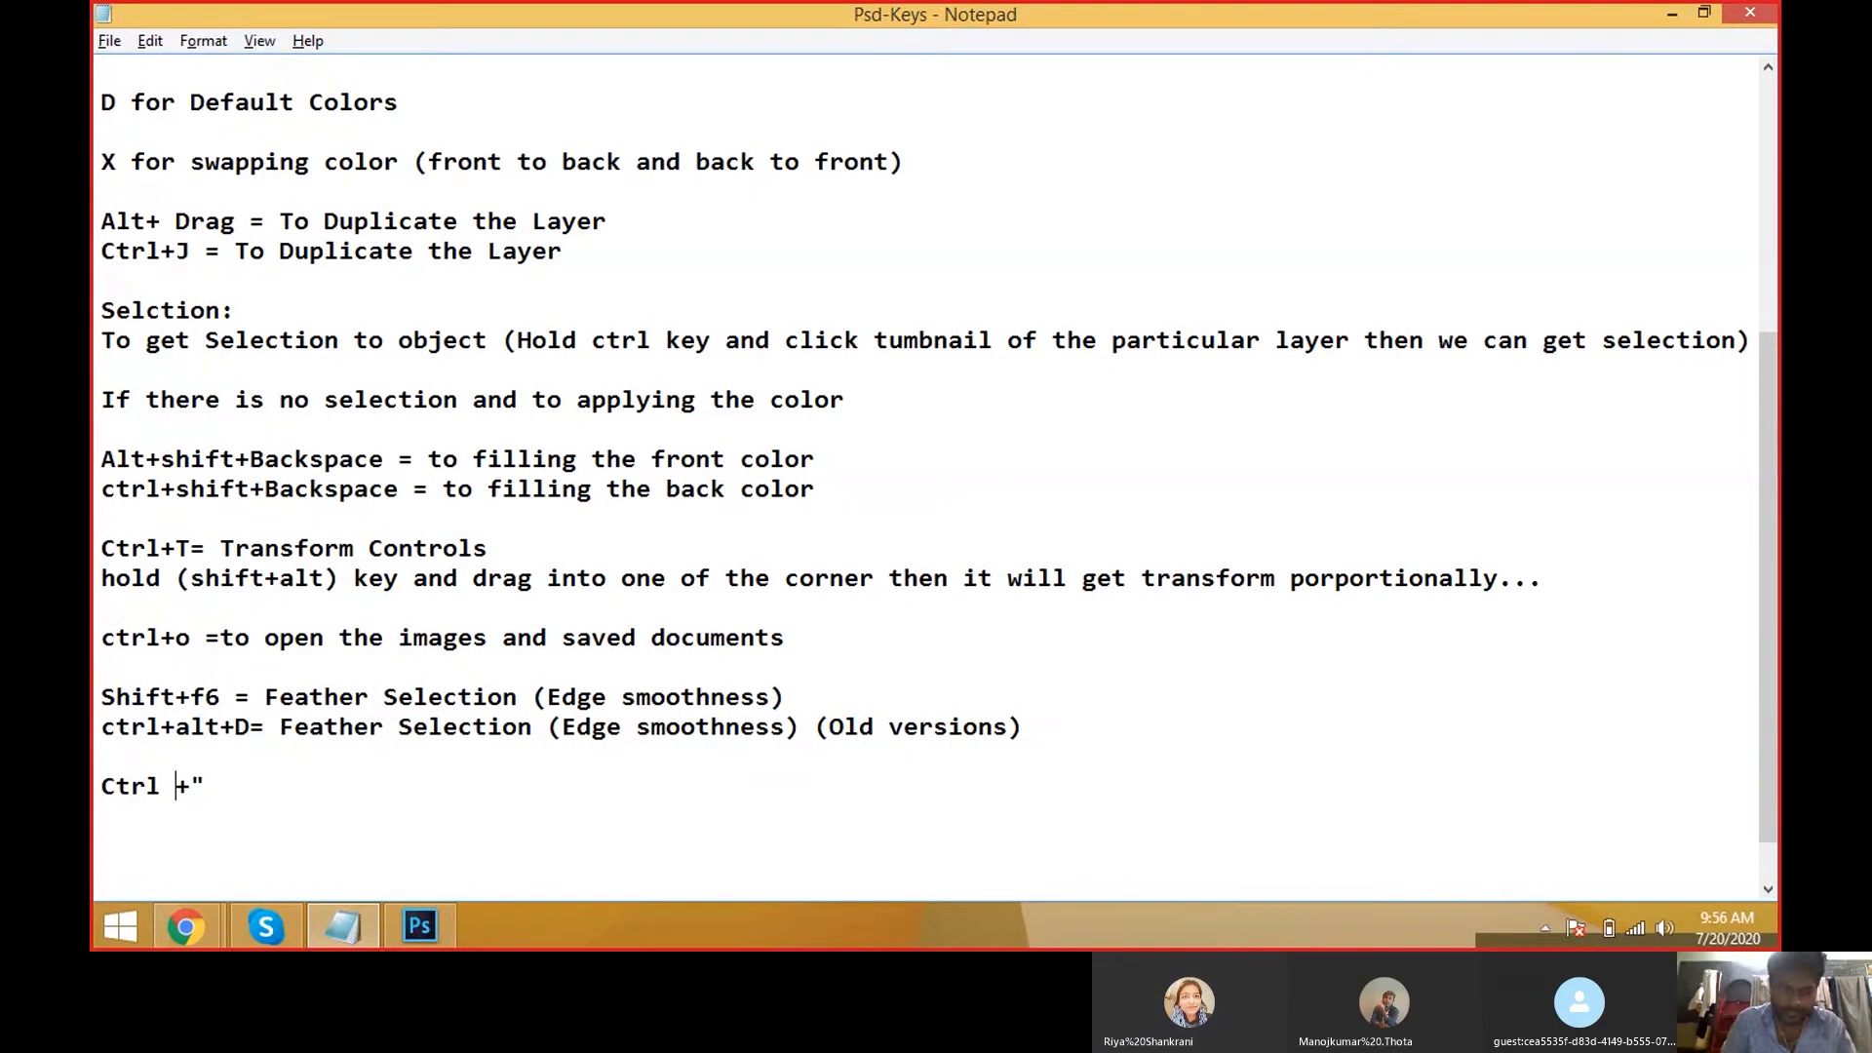
pyautogui.write('Ctrl {')
pyautogui.press('BackSpace')
pyautogui.write('"')
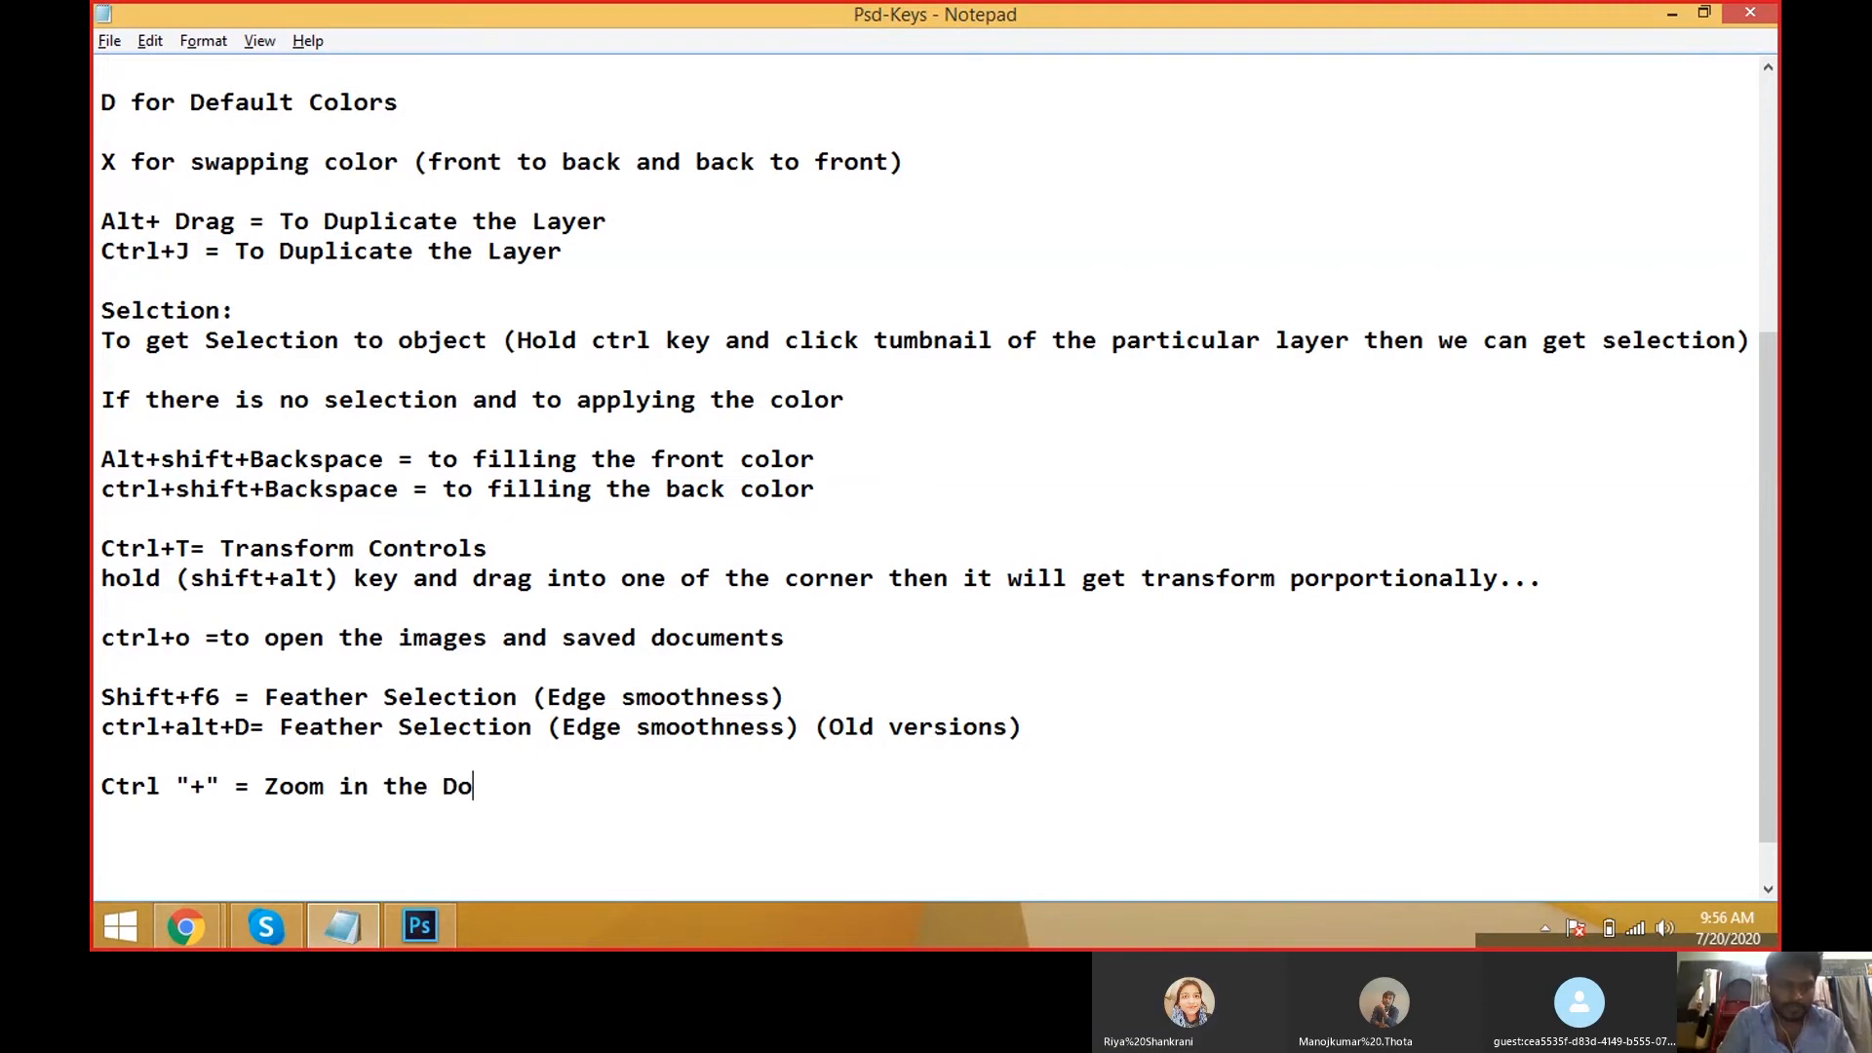
pyautogui.write('cument')
# Duplicate the Ctrl "+" = Zoom in the Document line directly beneath itself in the notes.
pyautogui.hotkey('shift', 'Home')
pyautogui.hotkey('ctrl', 'c')
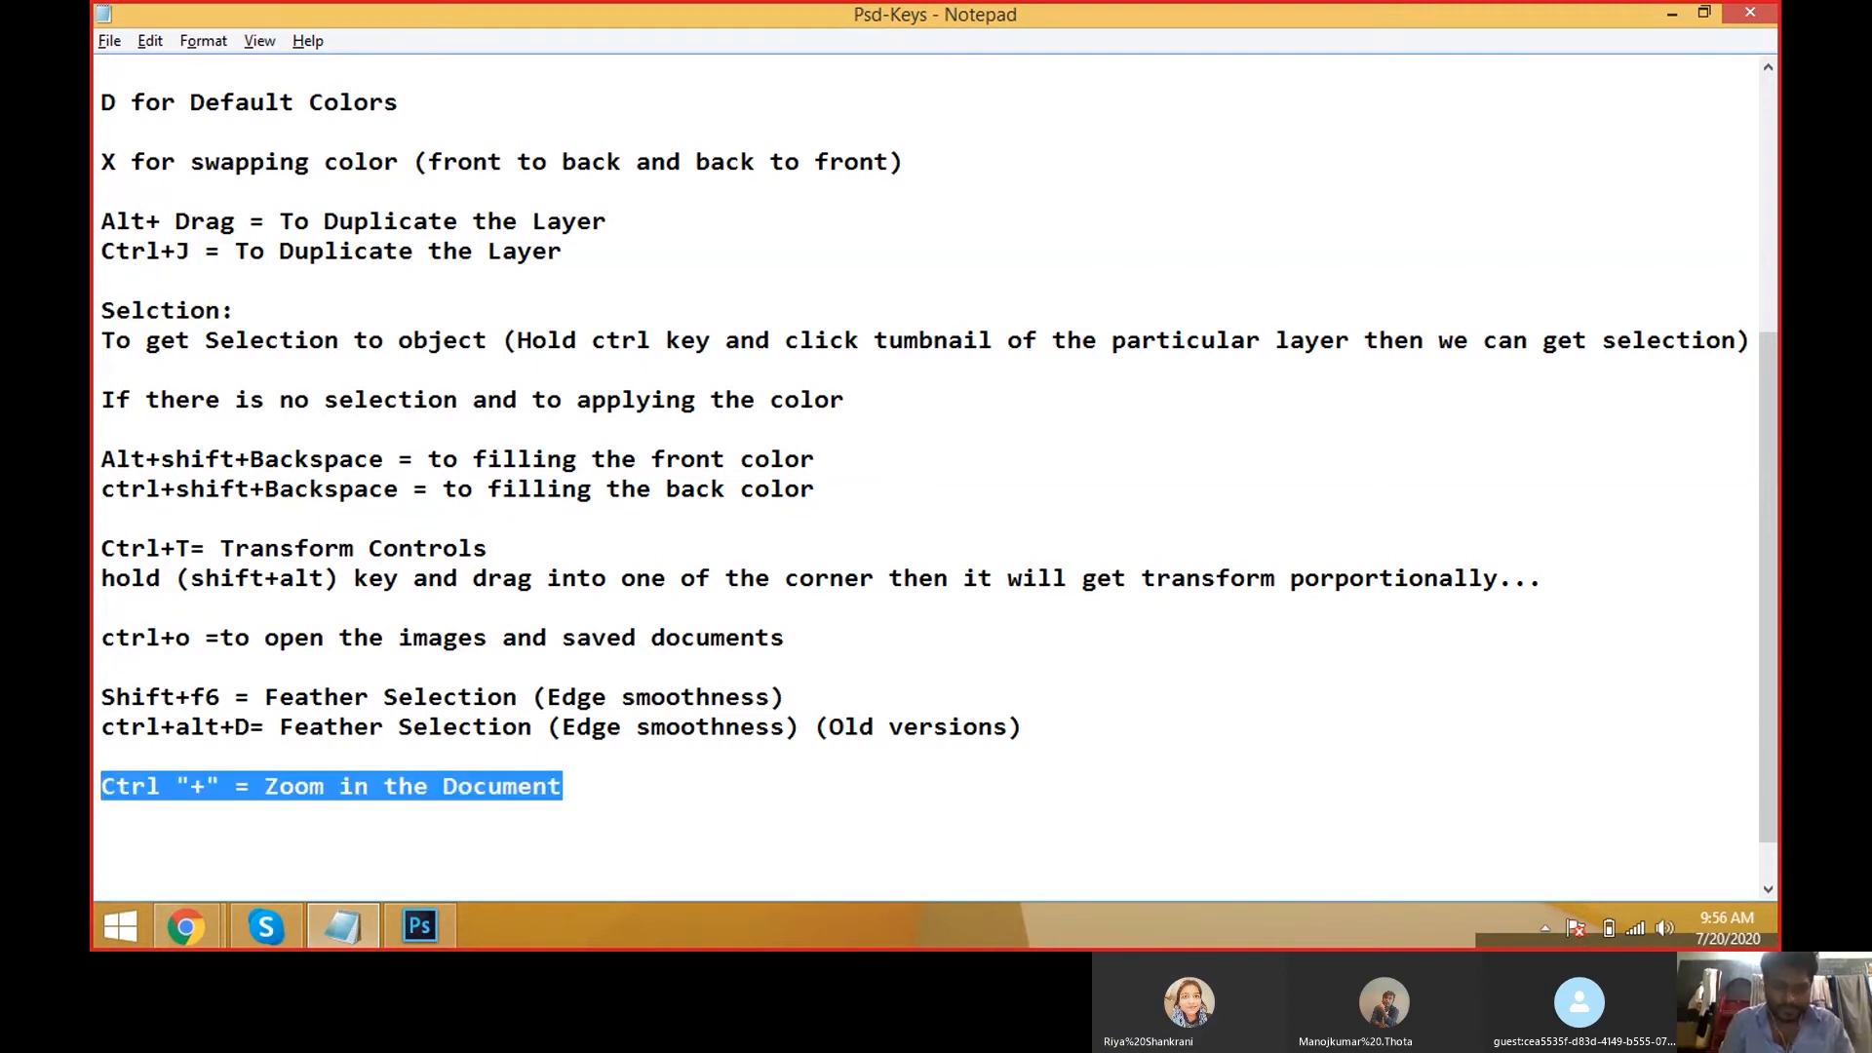
pyautogui.press('Right')
pyautogui.press('Return')
pyautogui.press('BackSpace')
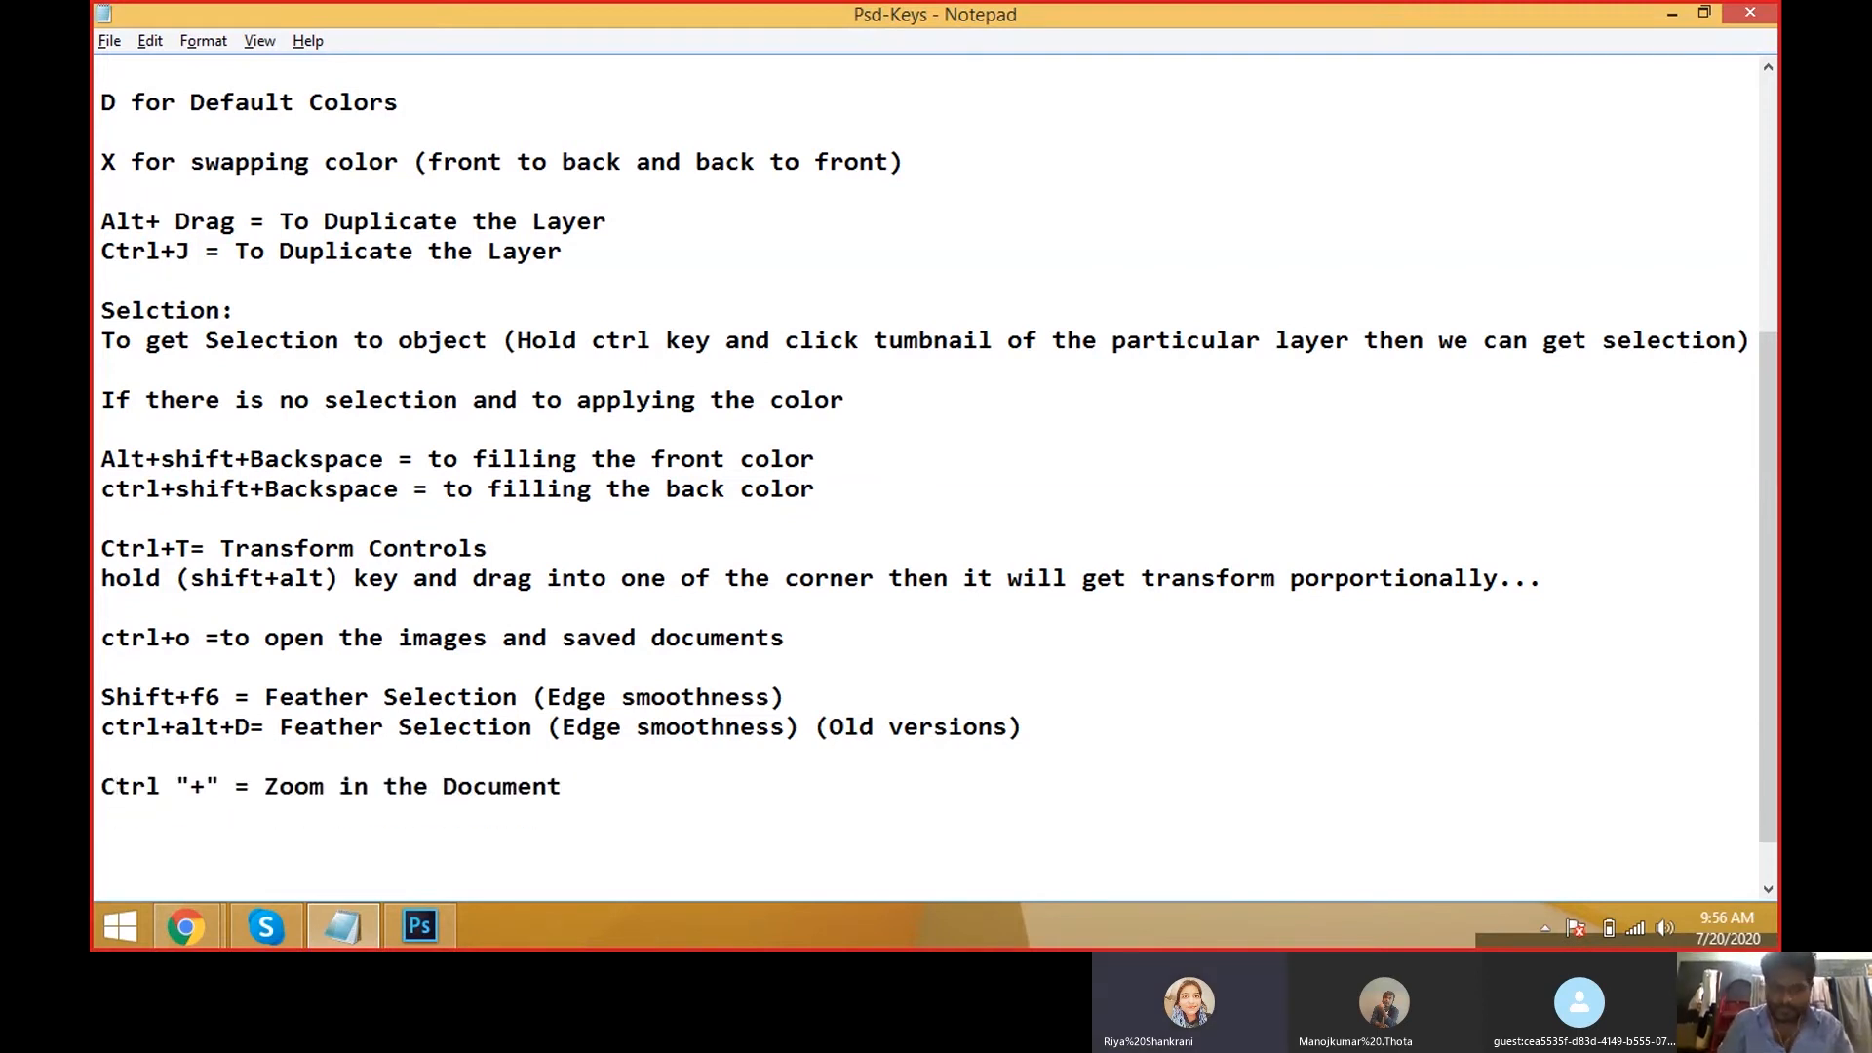
pyautogui.hotkey('ctrl', 'v')
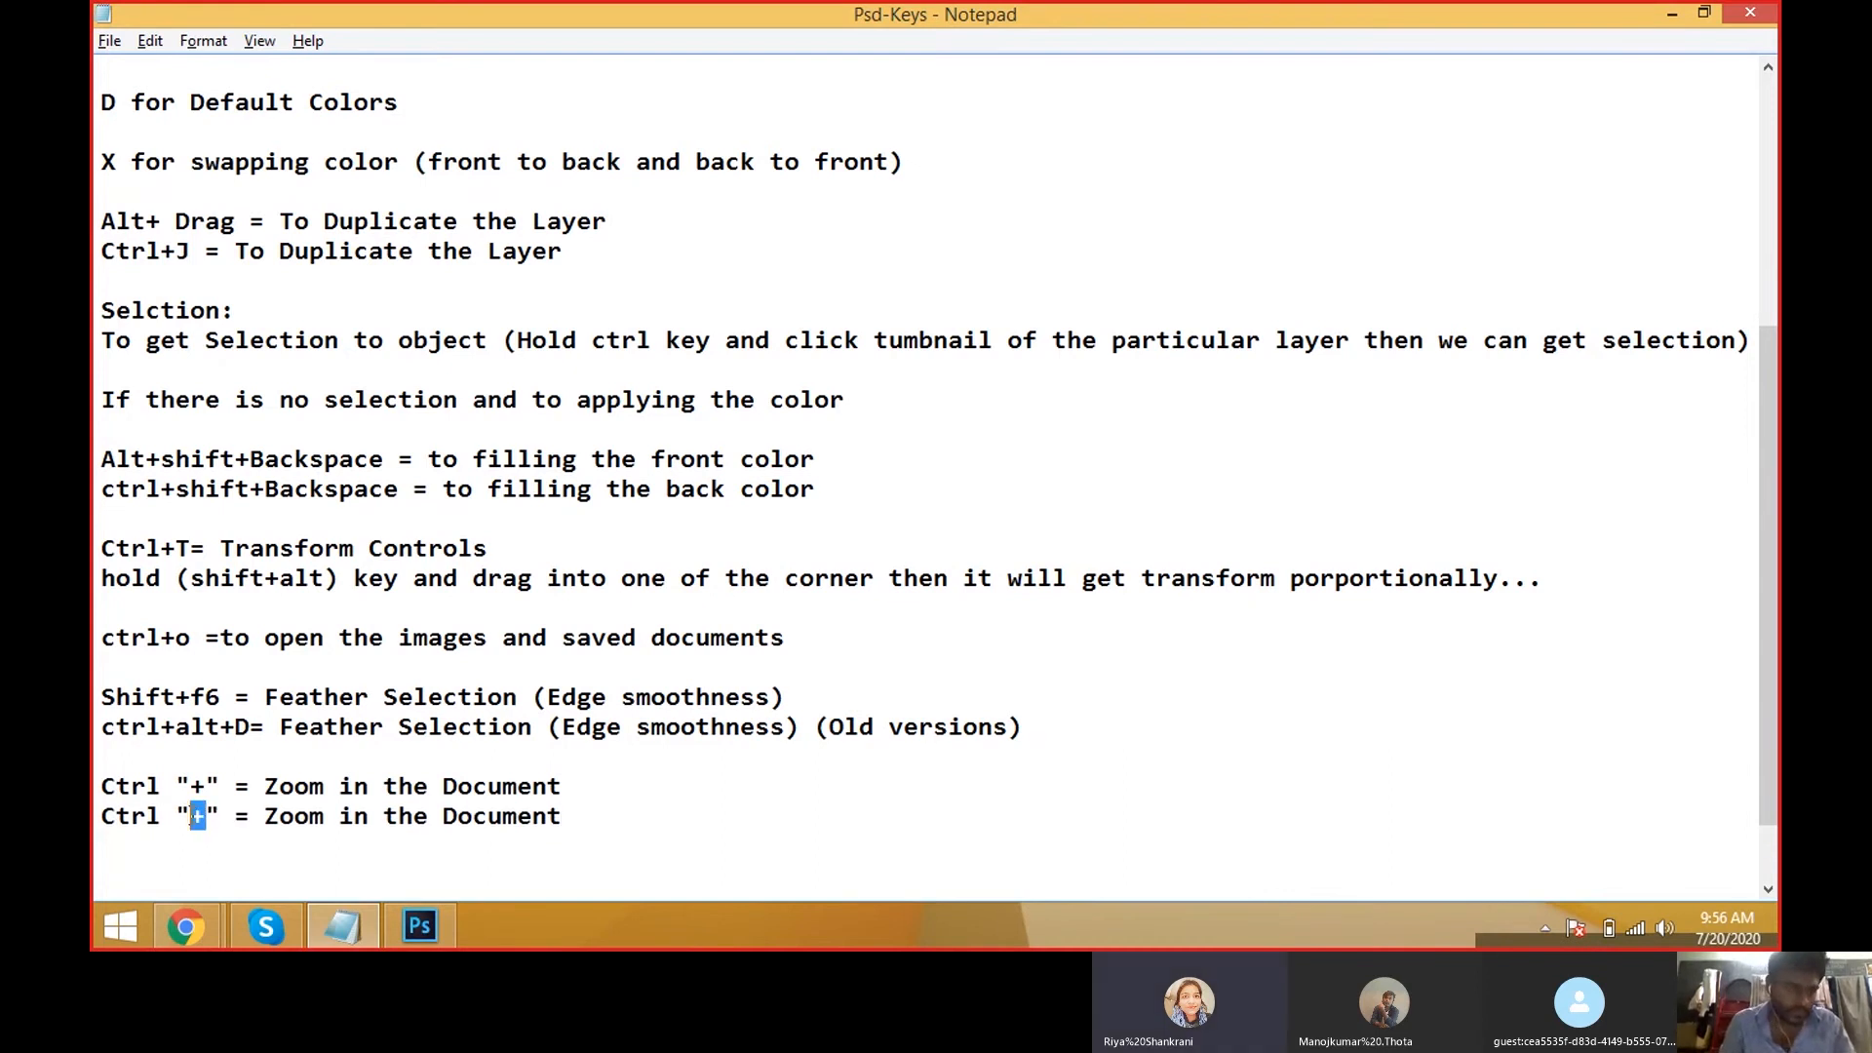
# Change the duplicated last line of the notes to read Ctrl "-" = Zoom out the Document.
pyautogui.write('-')
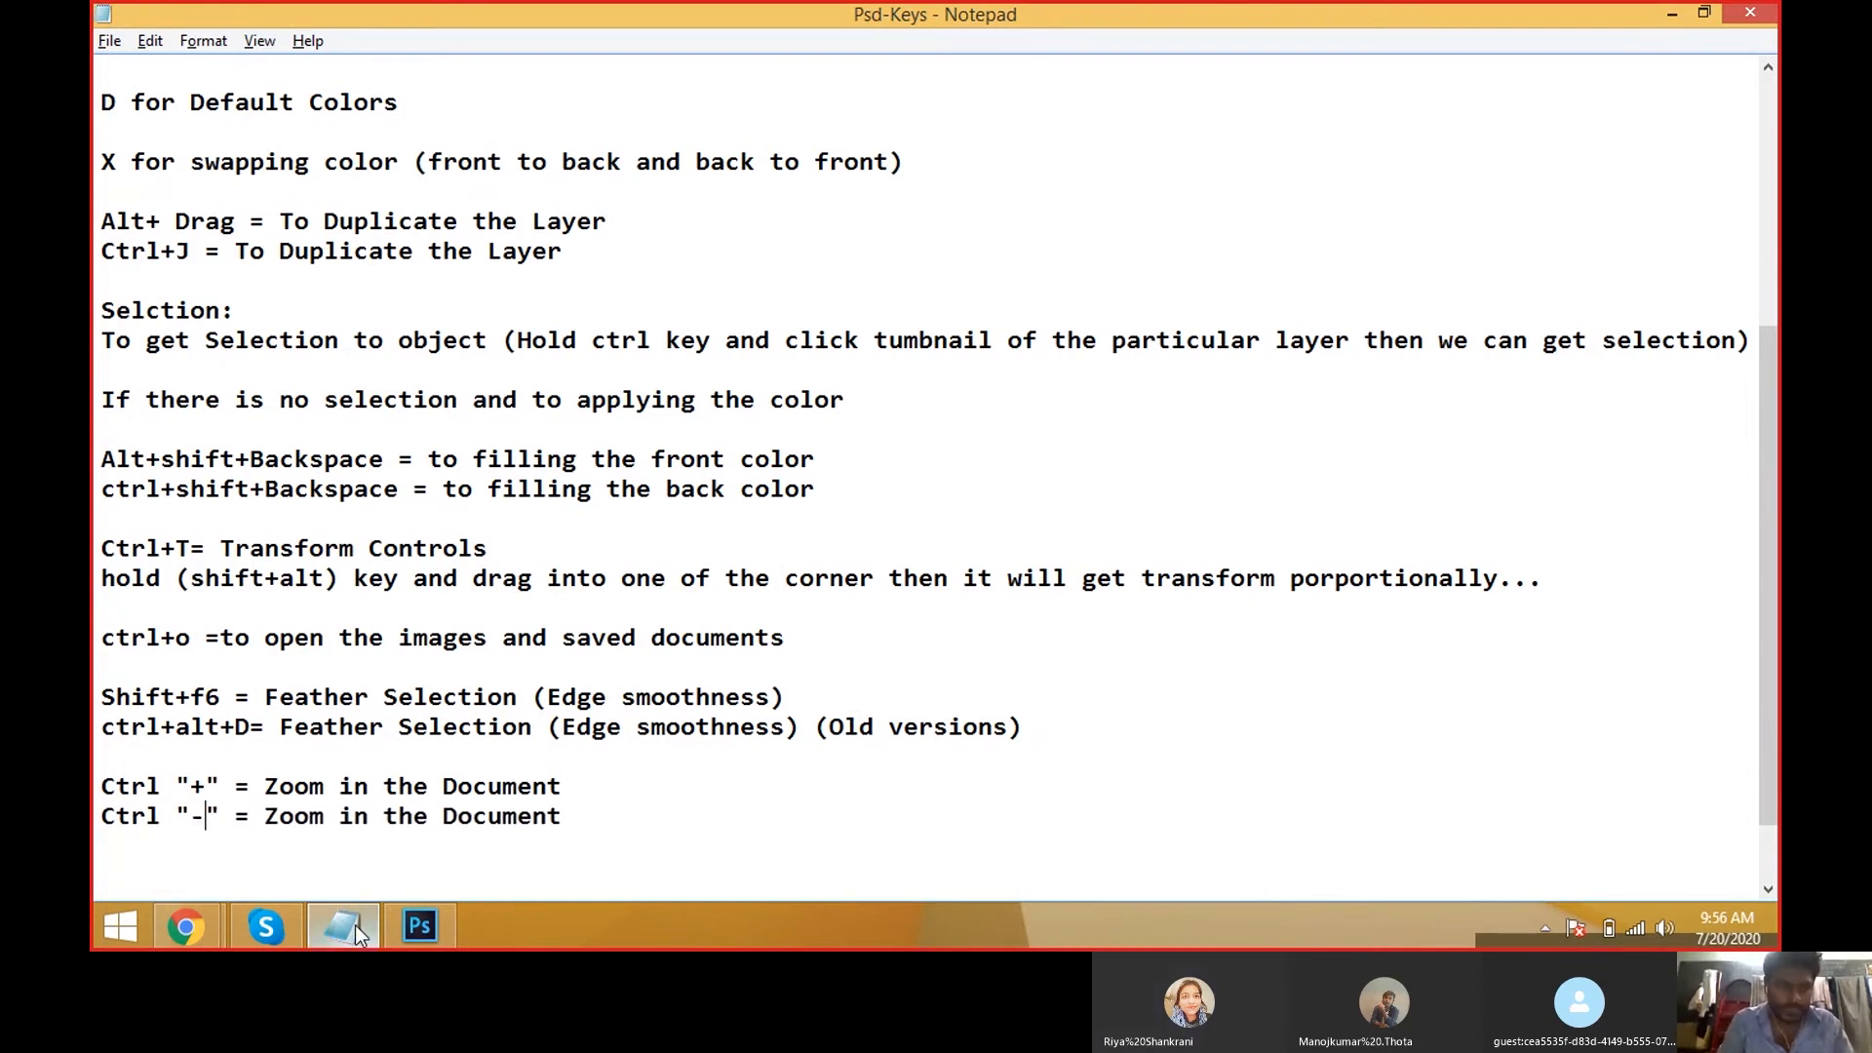
pyautogui.moveTo(355, 926)
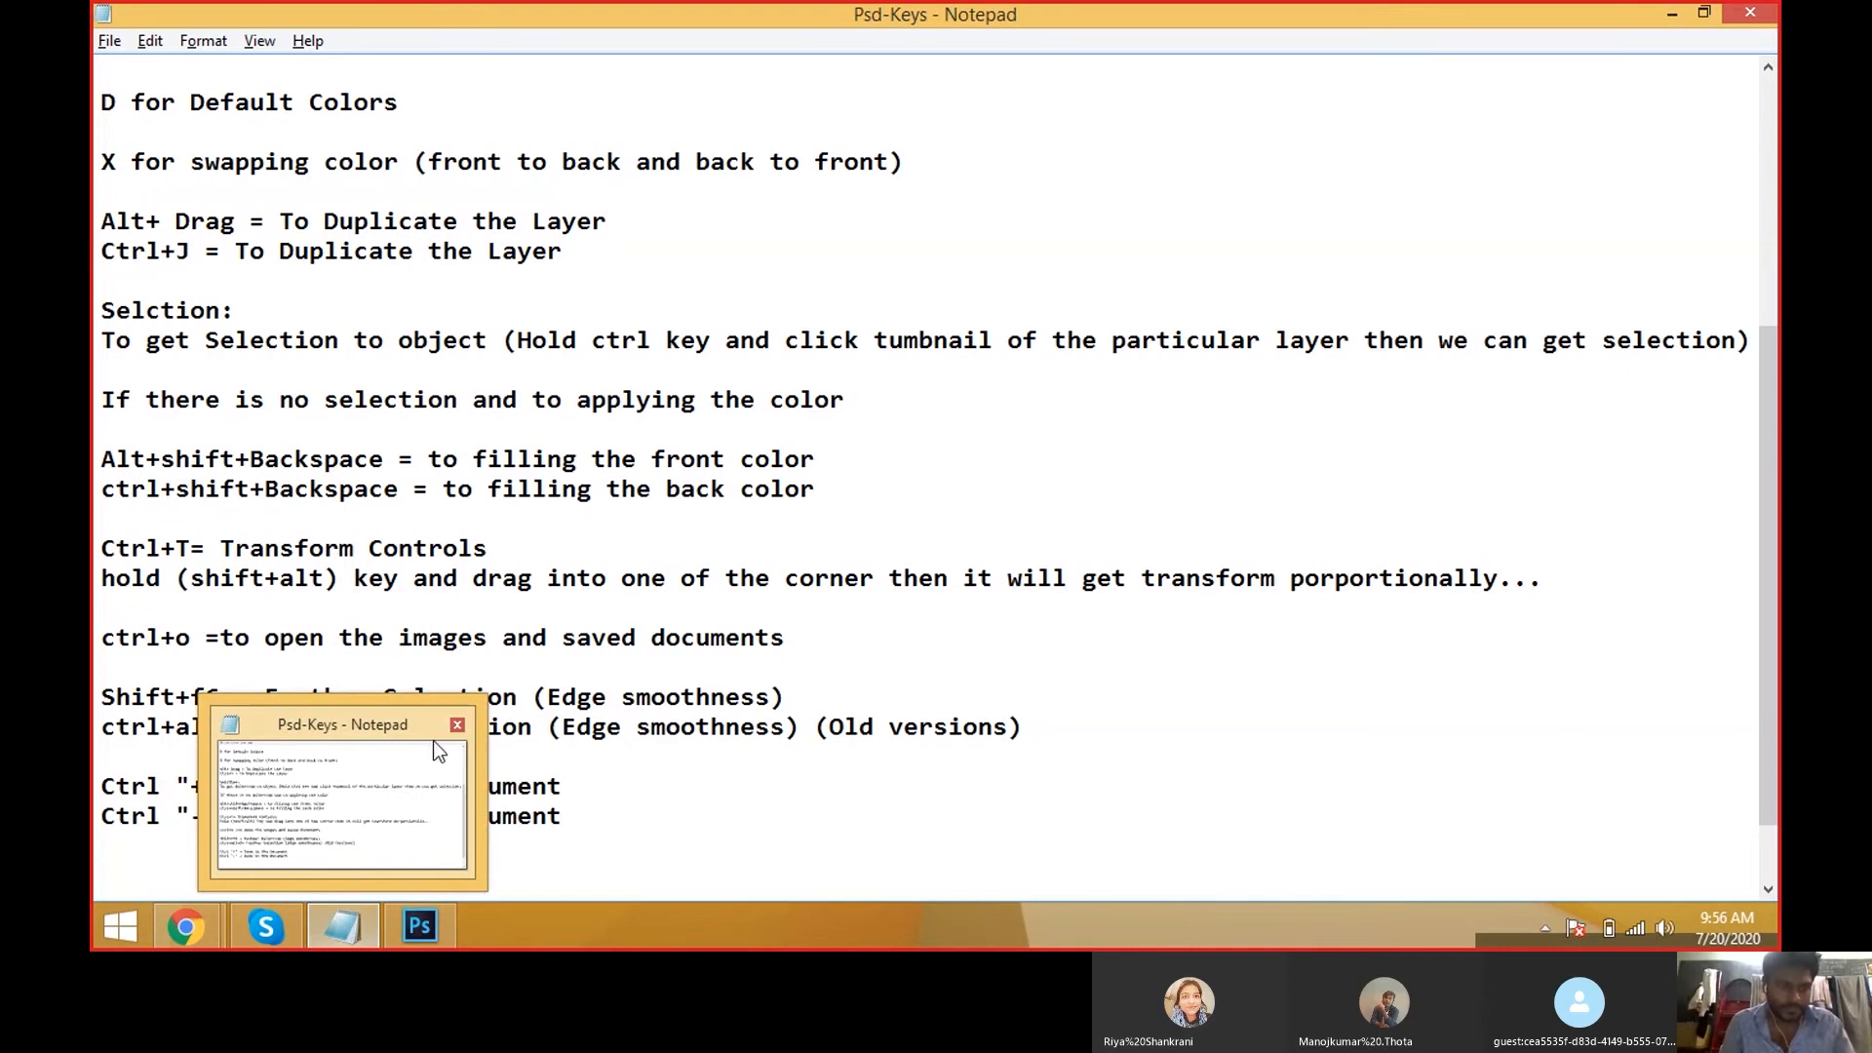
pyautogui.click(403, 715)
pyautogui.moveTo(369, 816); pyautogui.dragTo(343, 816)
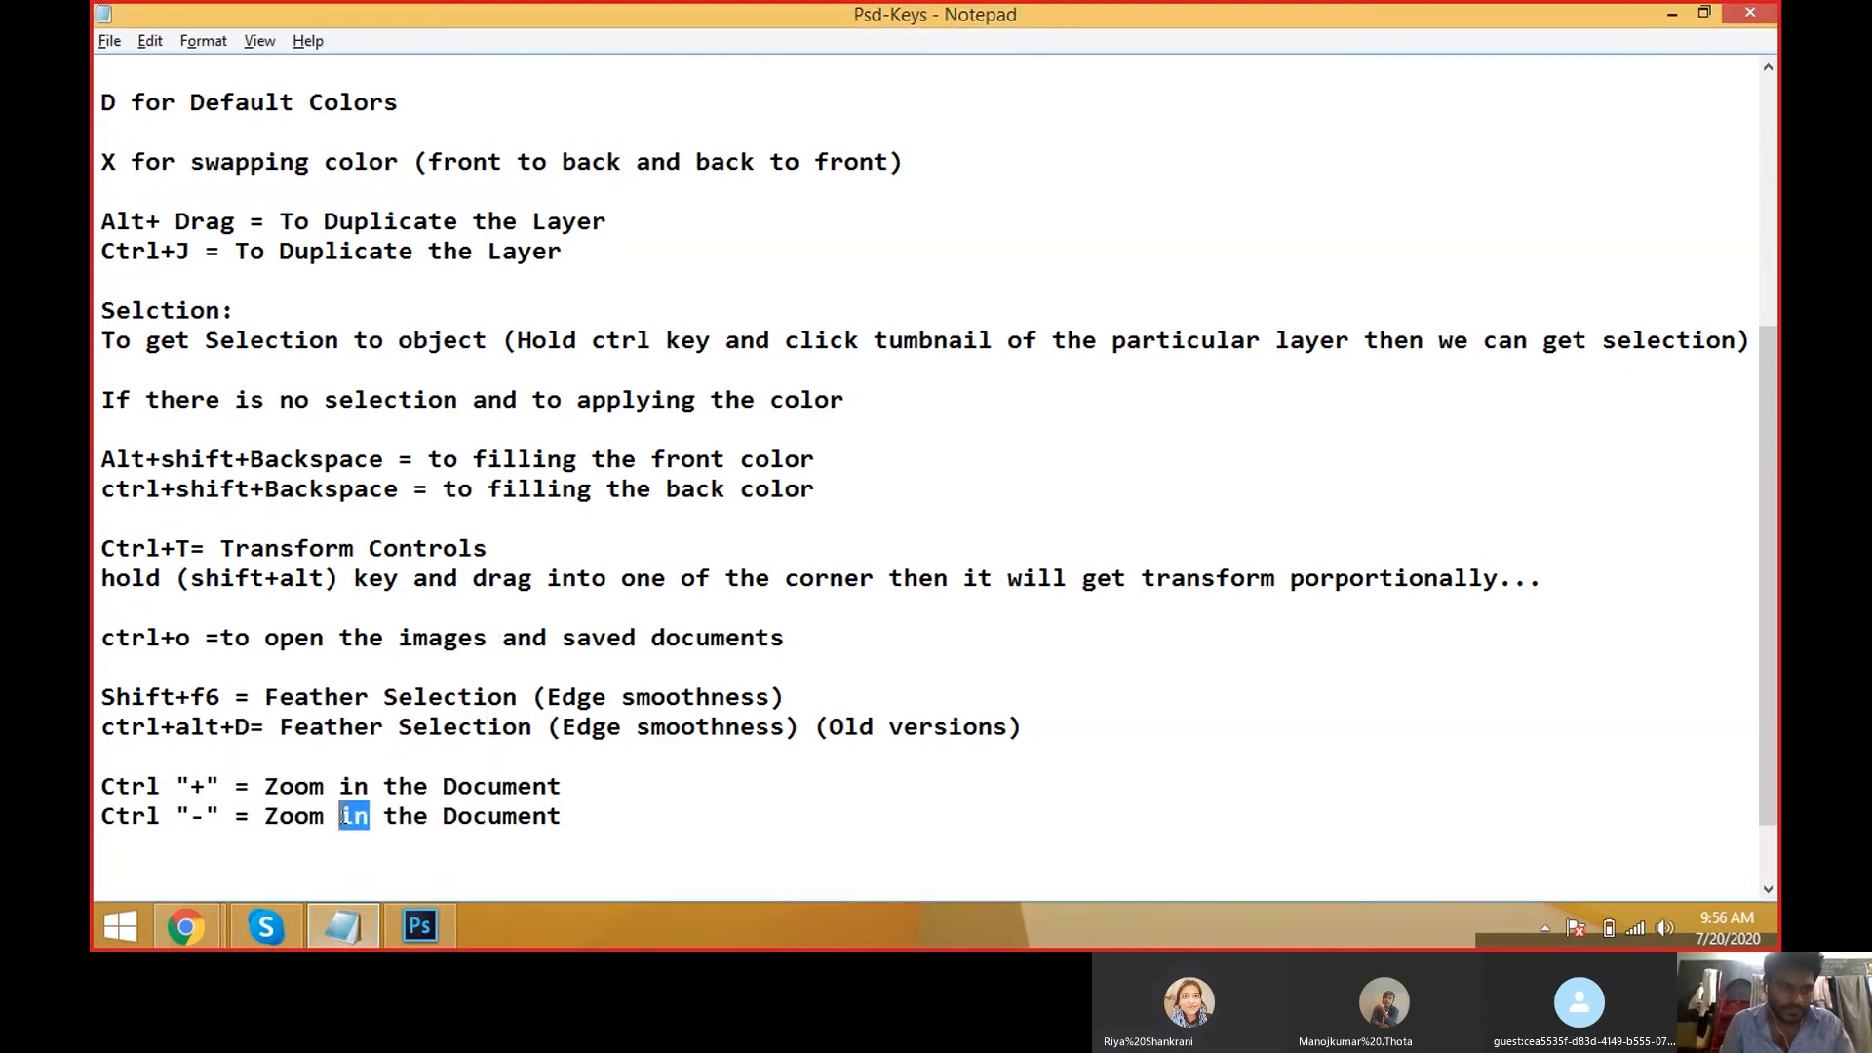
pyautogui.write('out')
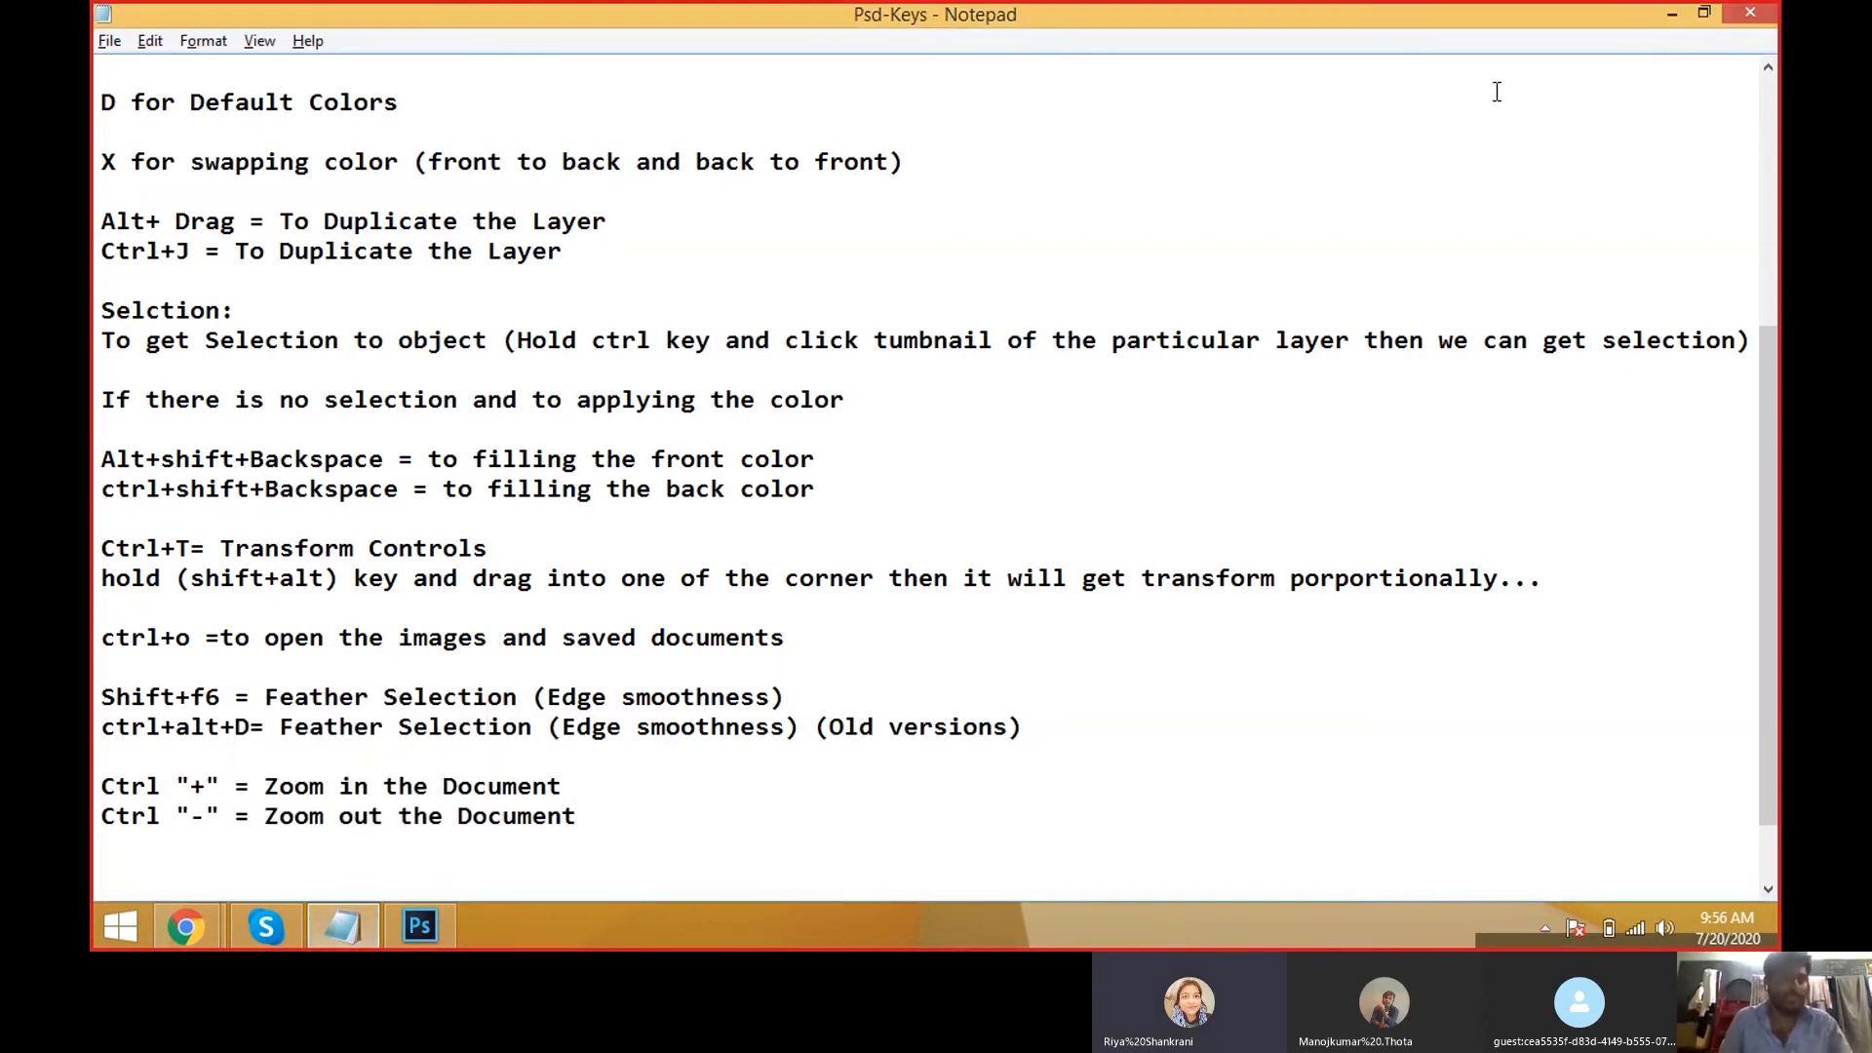
# Switch to Photoshop and zoom the photo in one level, out to 33.33%, and back to 50%.
pyautogui.hotkey('alt', 'Tab')
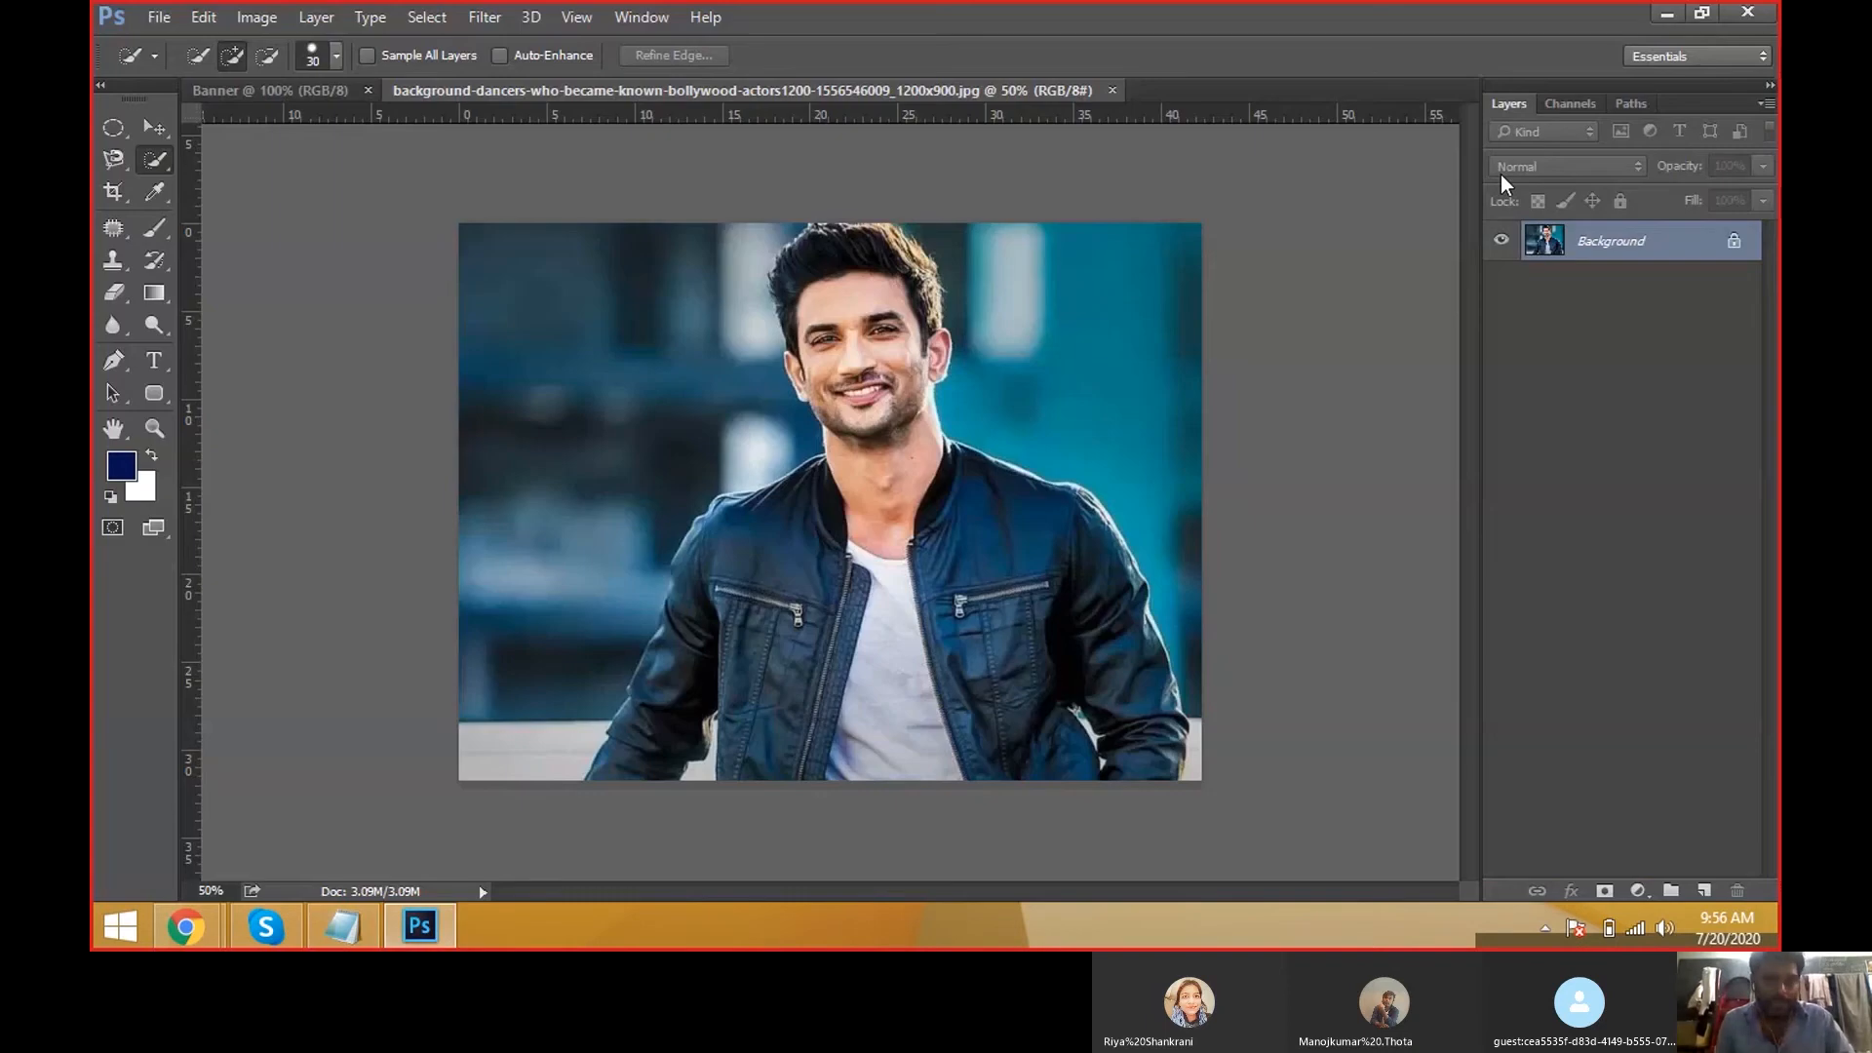
pyautogui.hotkey('ctrl', '+')
pyautogui.hotkey('ctrl', '-')
pyautogui.hotkey('ctrl', '-')
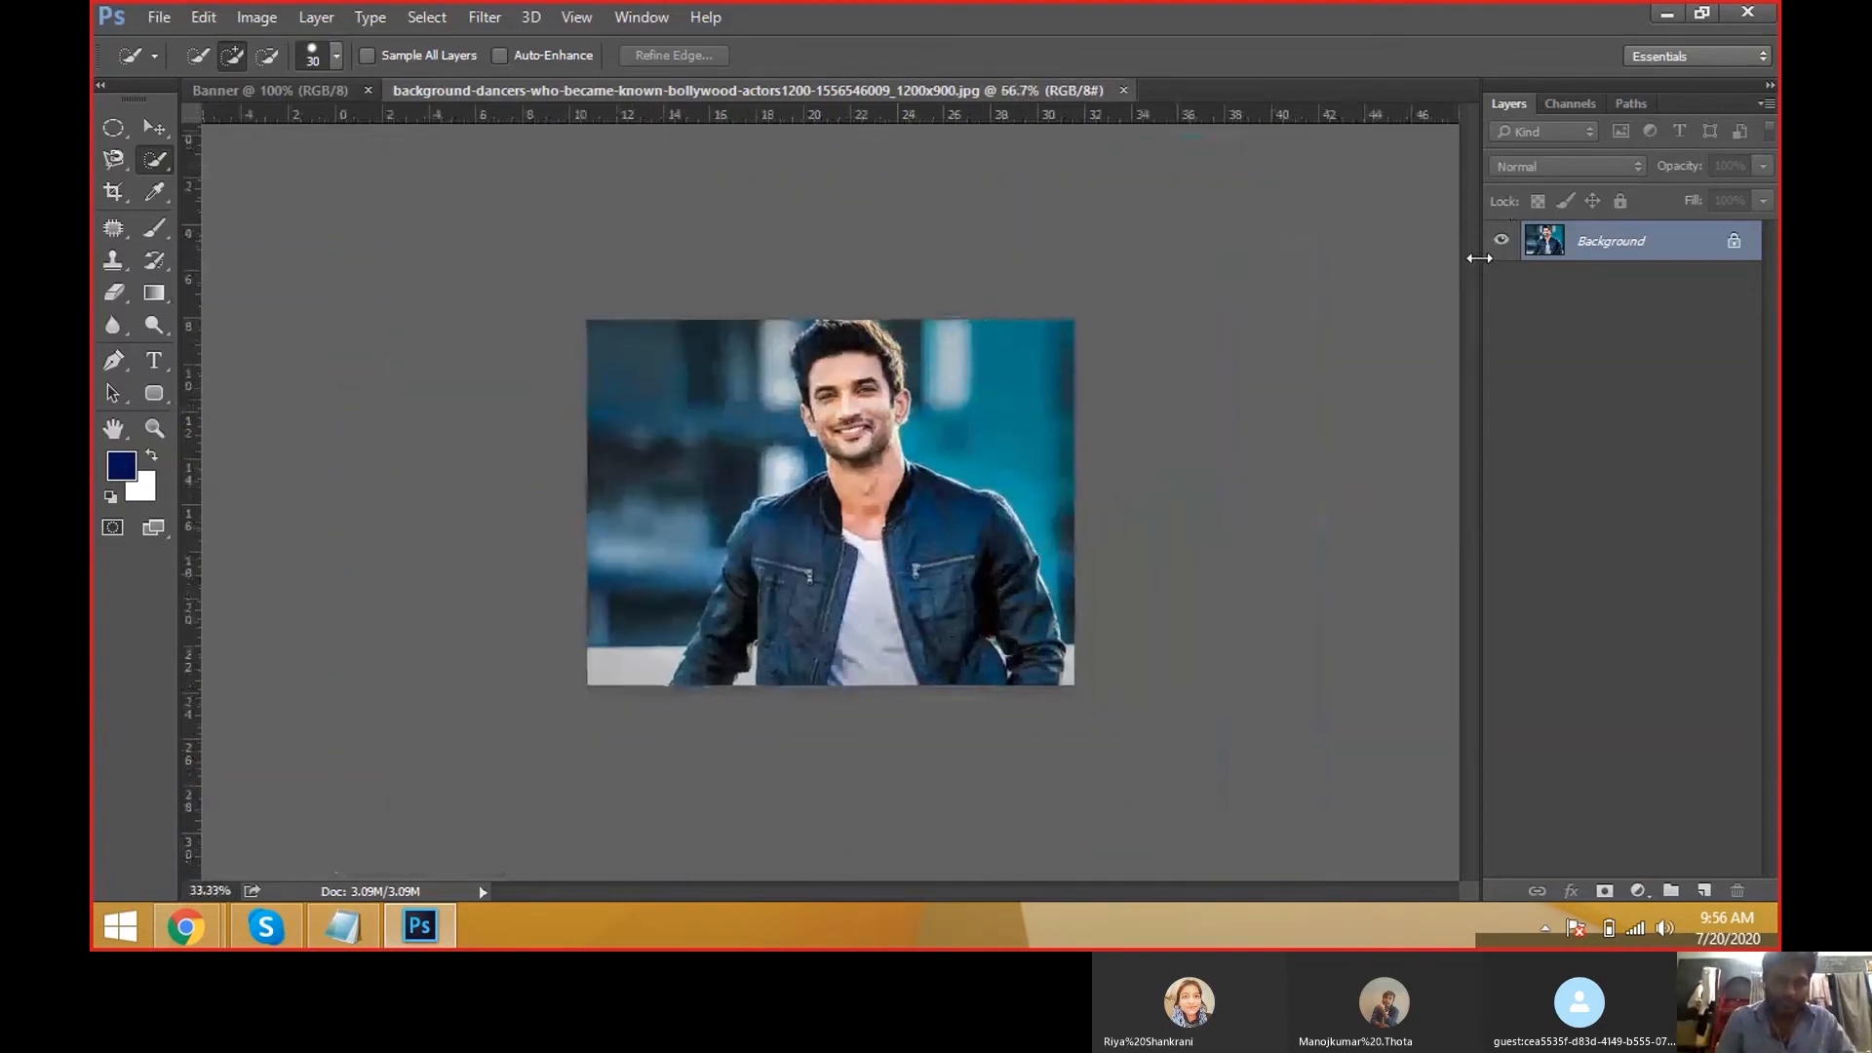
pyautogui.hotkey('ctrl', '+')
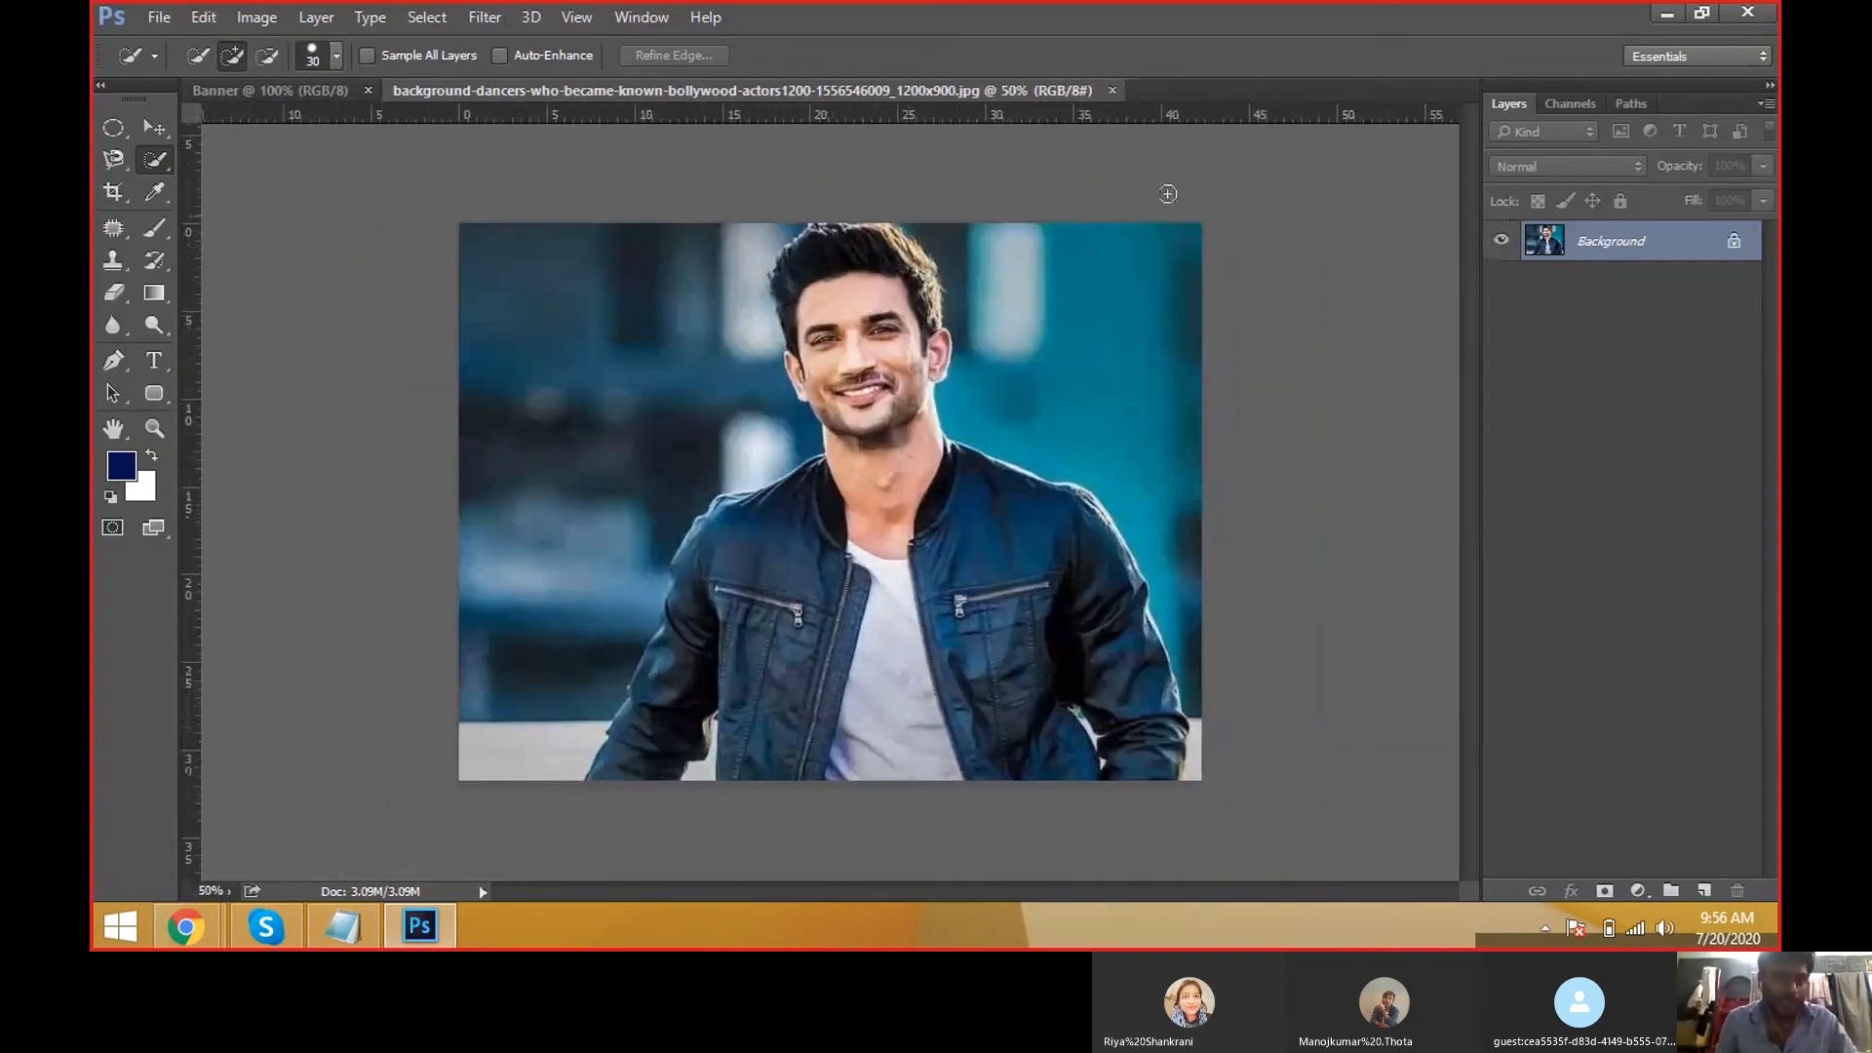
pyautogui.click(146, 20)
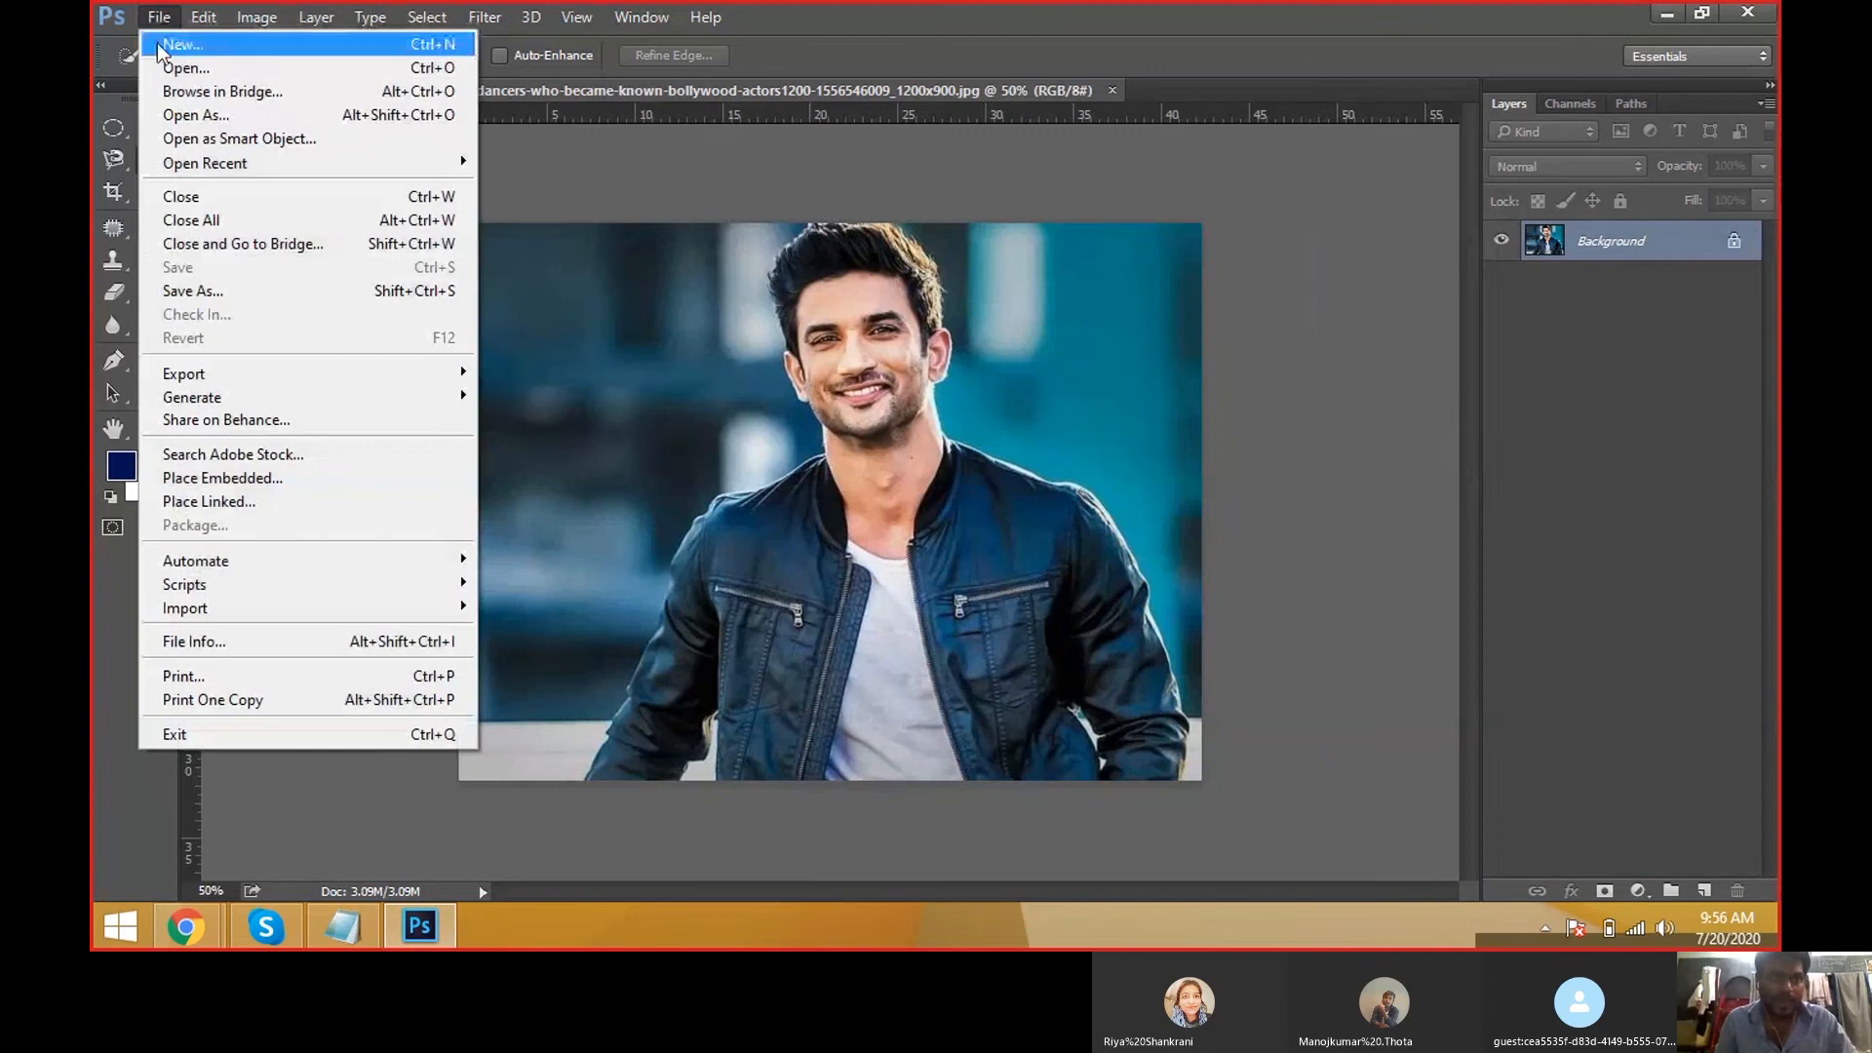
pyautogui.click(174, 66)
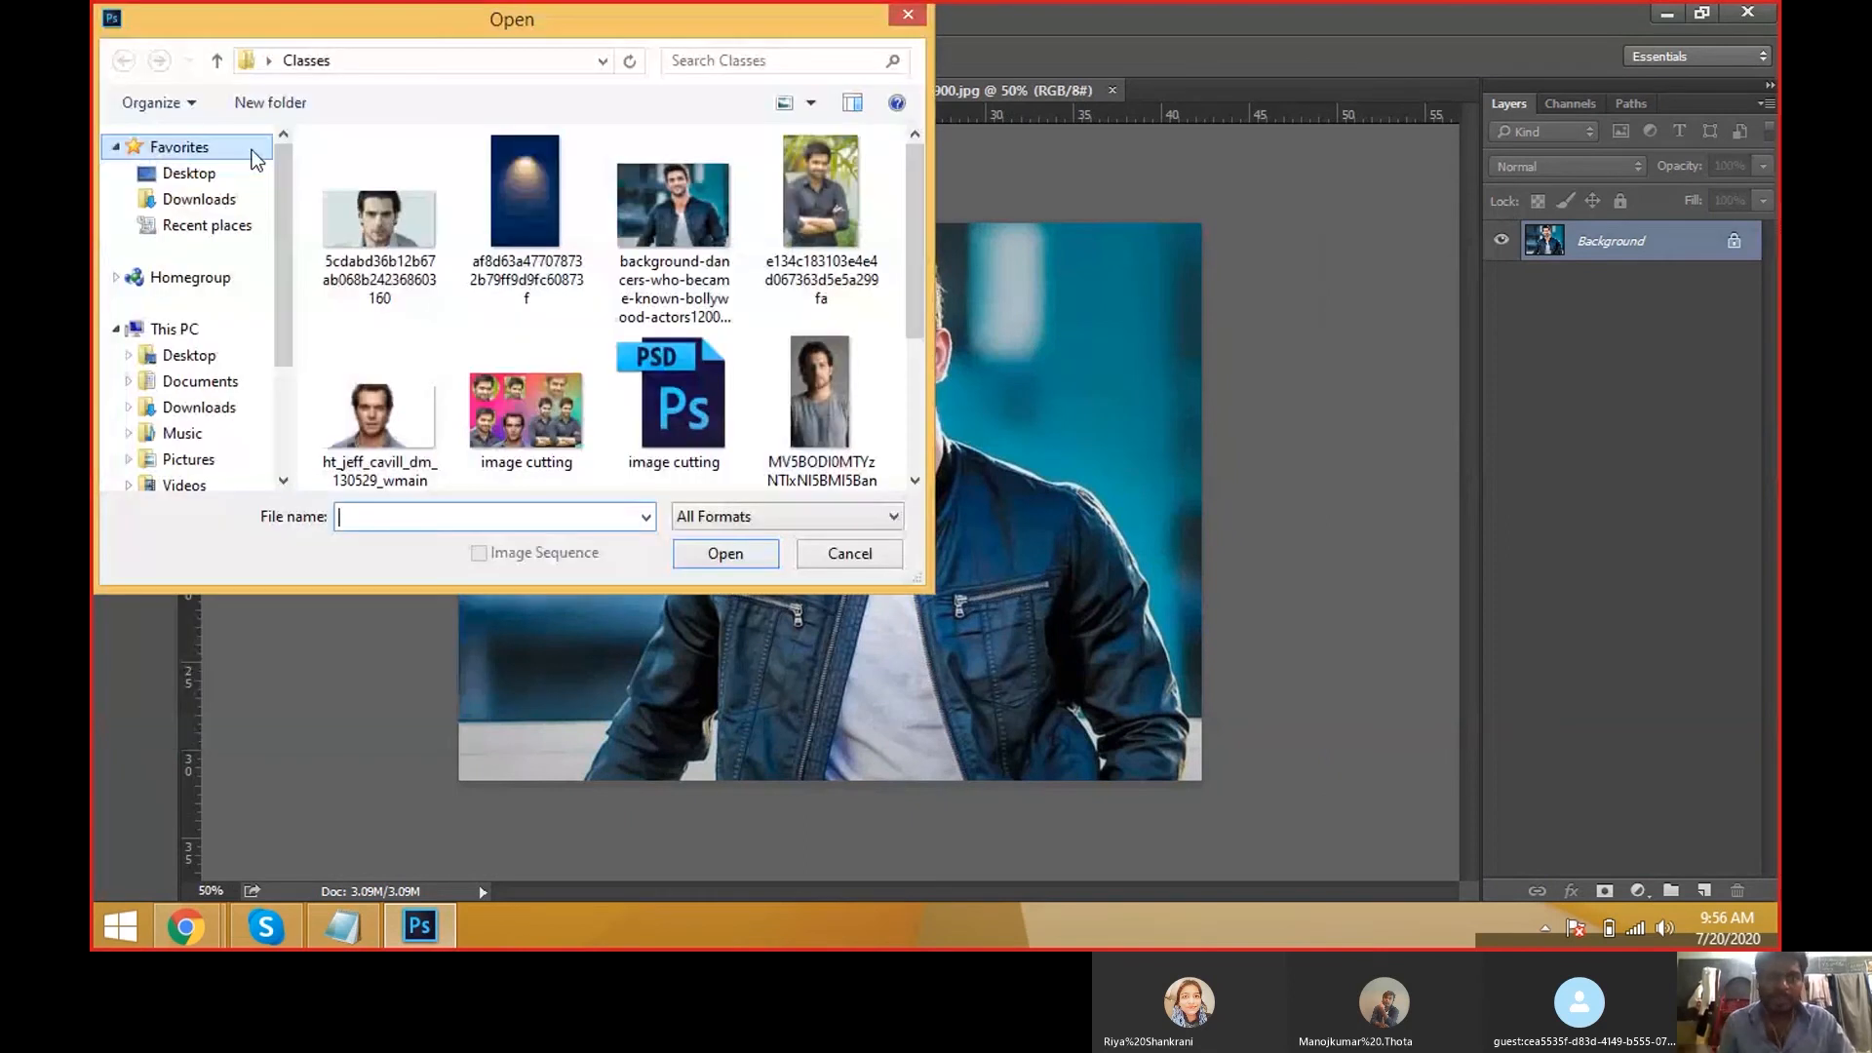
pyautogui.press('Escape')
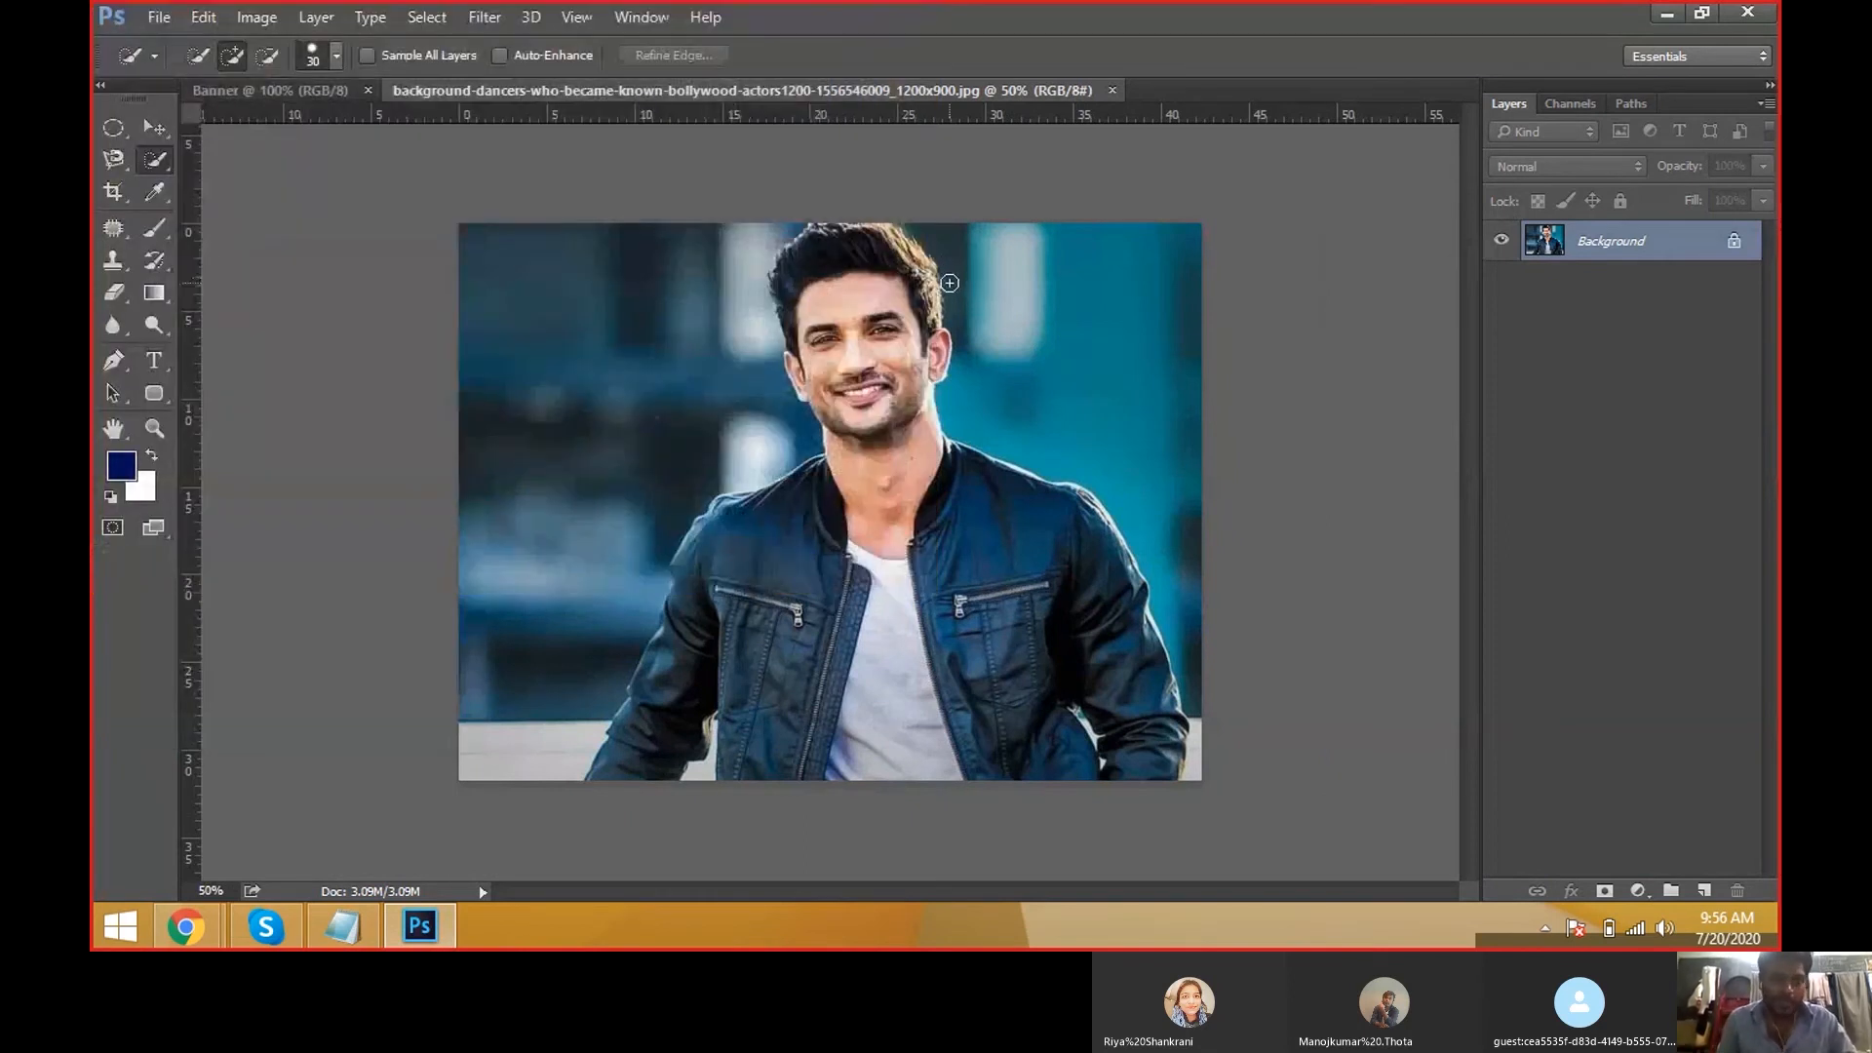
# Bring up the Open dialog, and in the Psd-Keys notes in Notepad highlight the line about opening images and saved documents.
pyautogui.hotkey('ctrl', 'o')
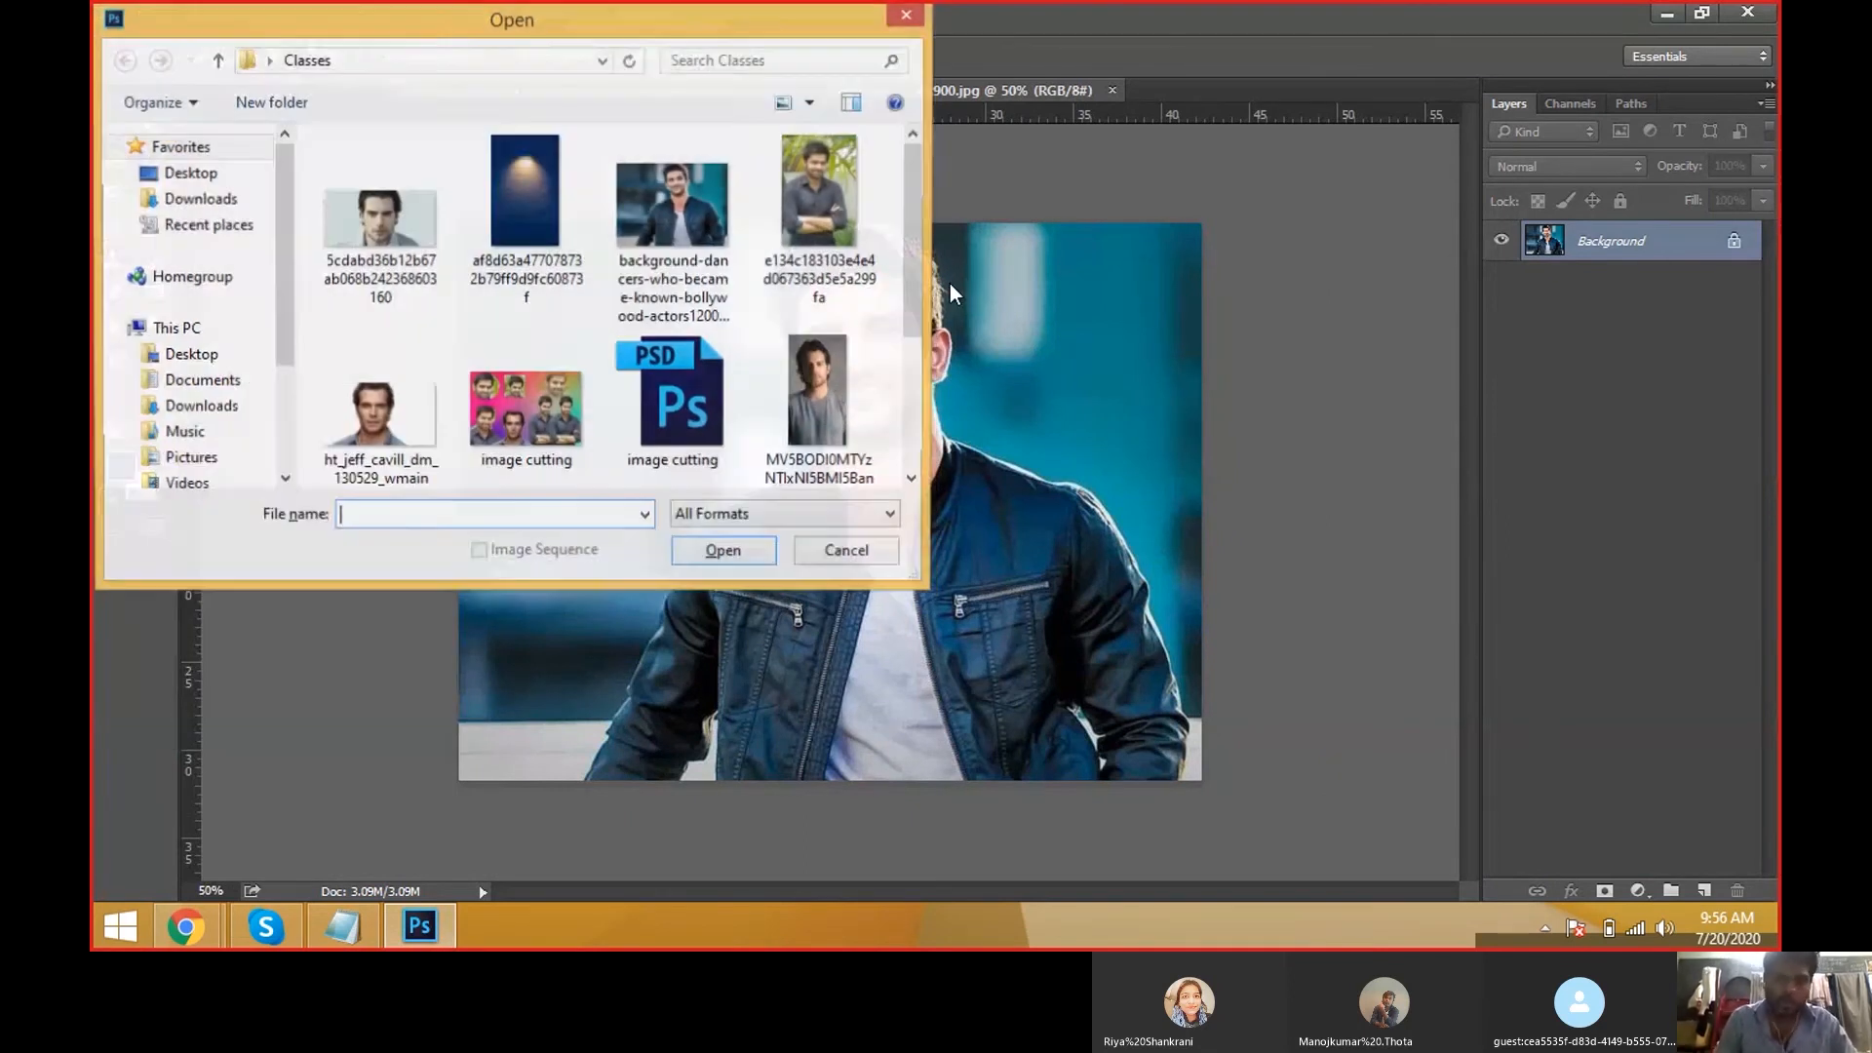
pyautogui.hotkey('alt', 'Tab')
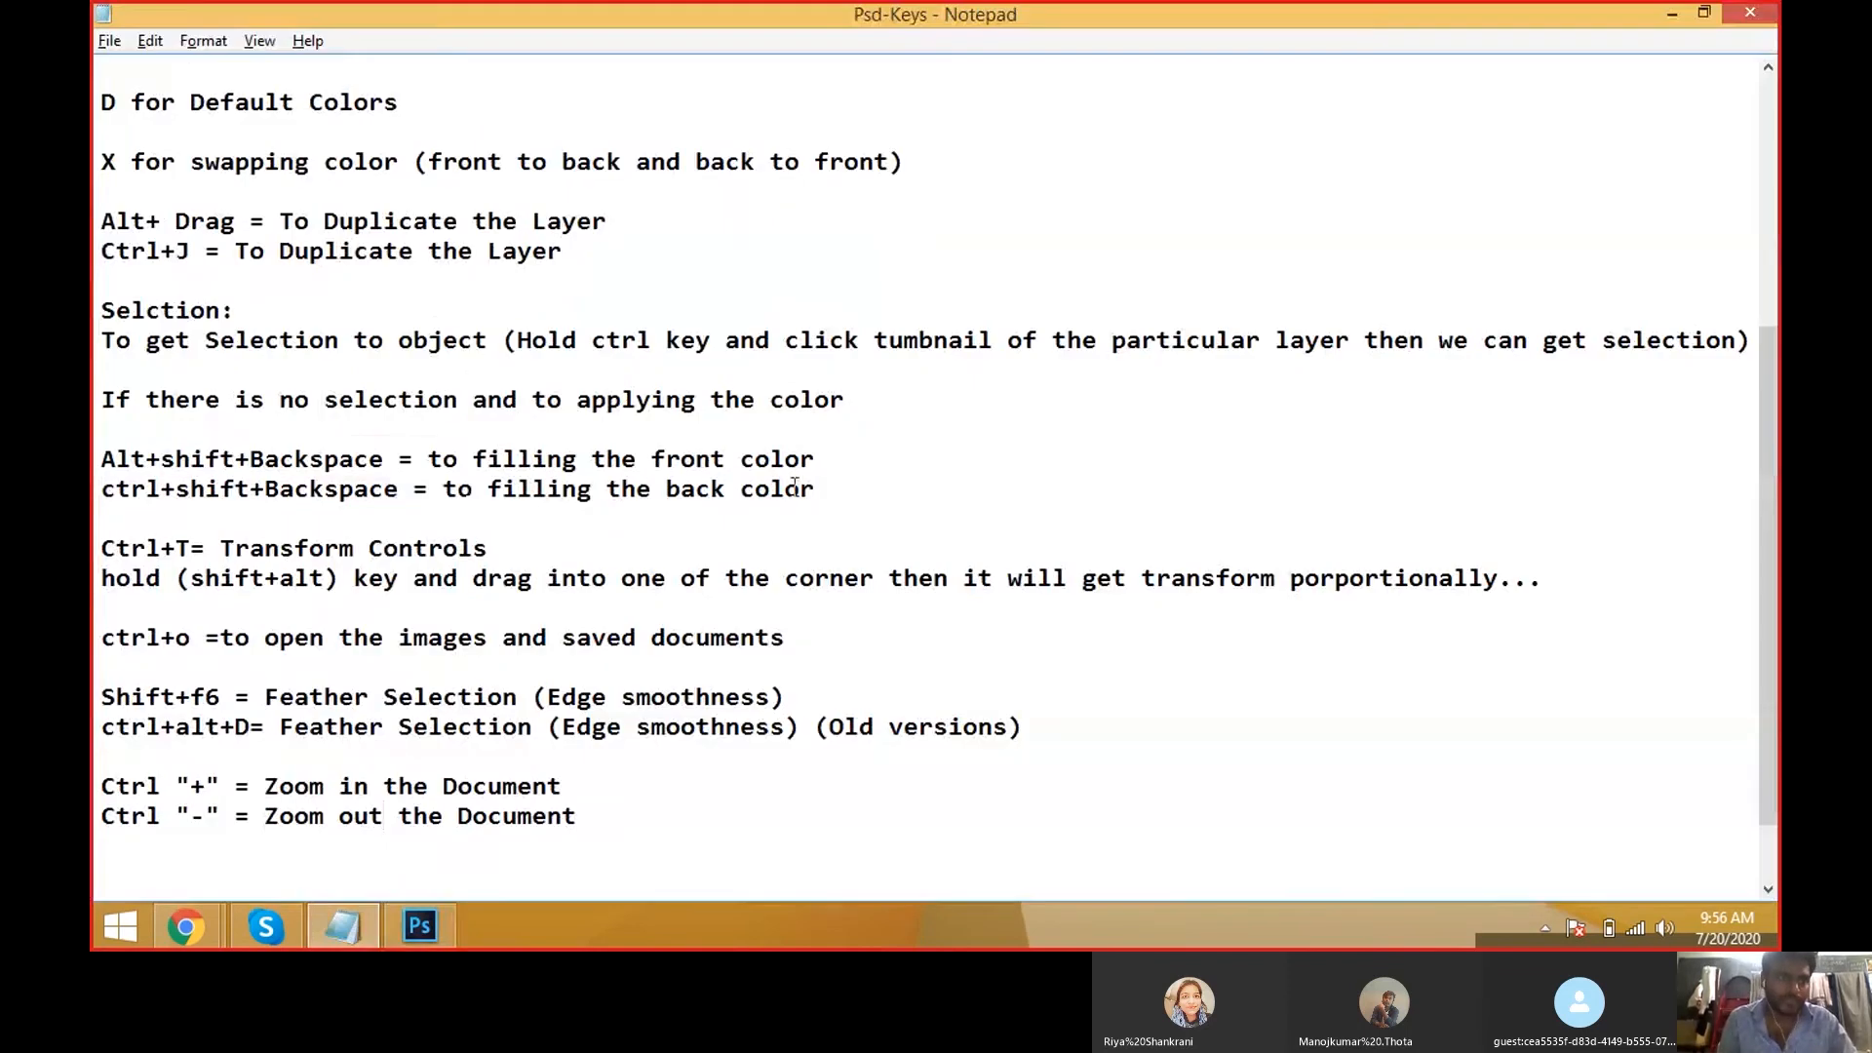
pyautogui.scroll(2, 744, 460)
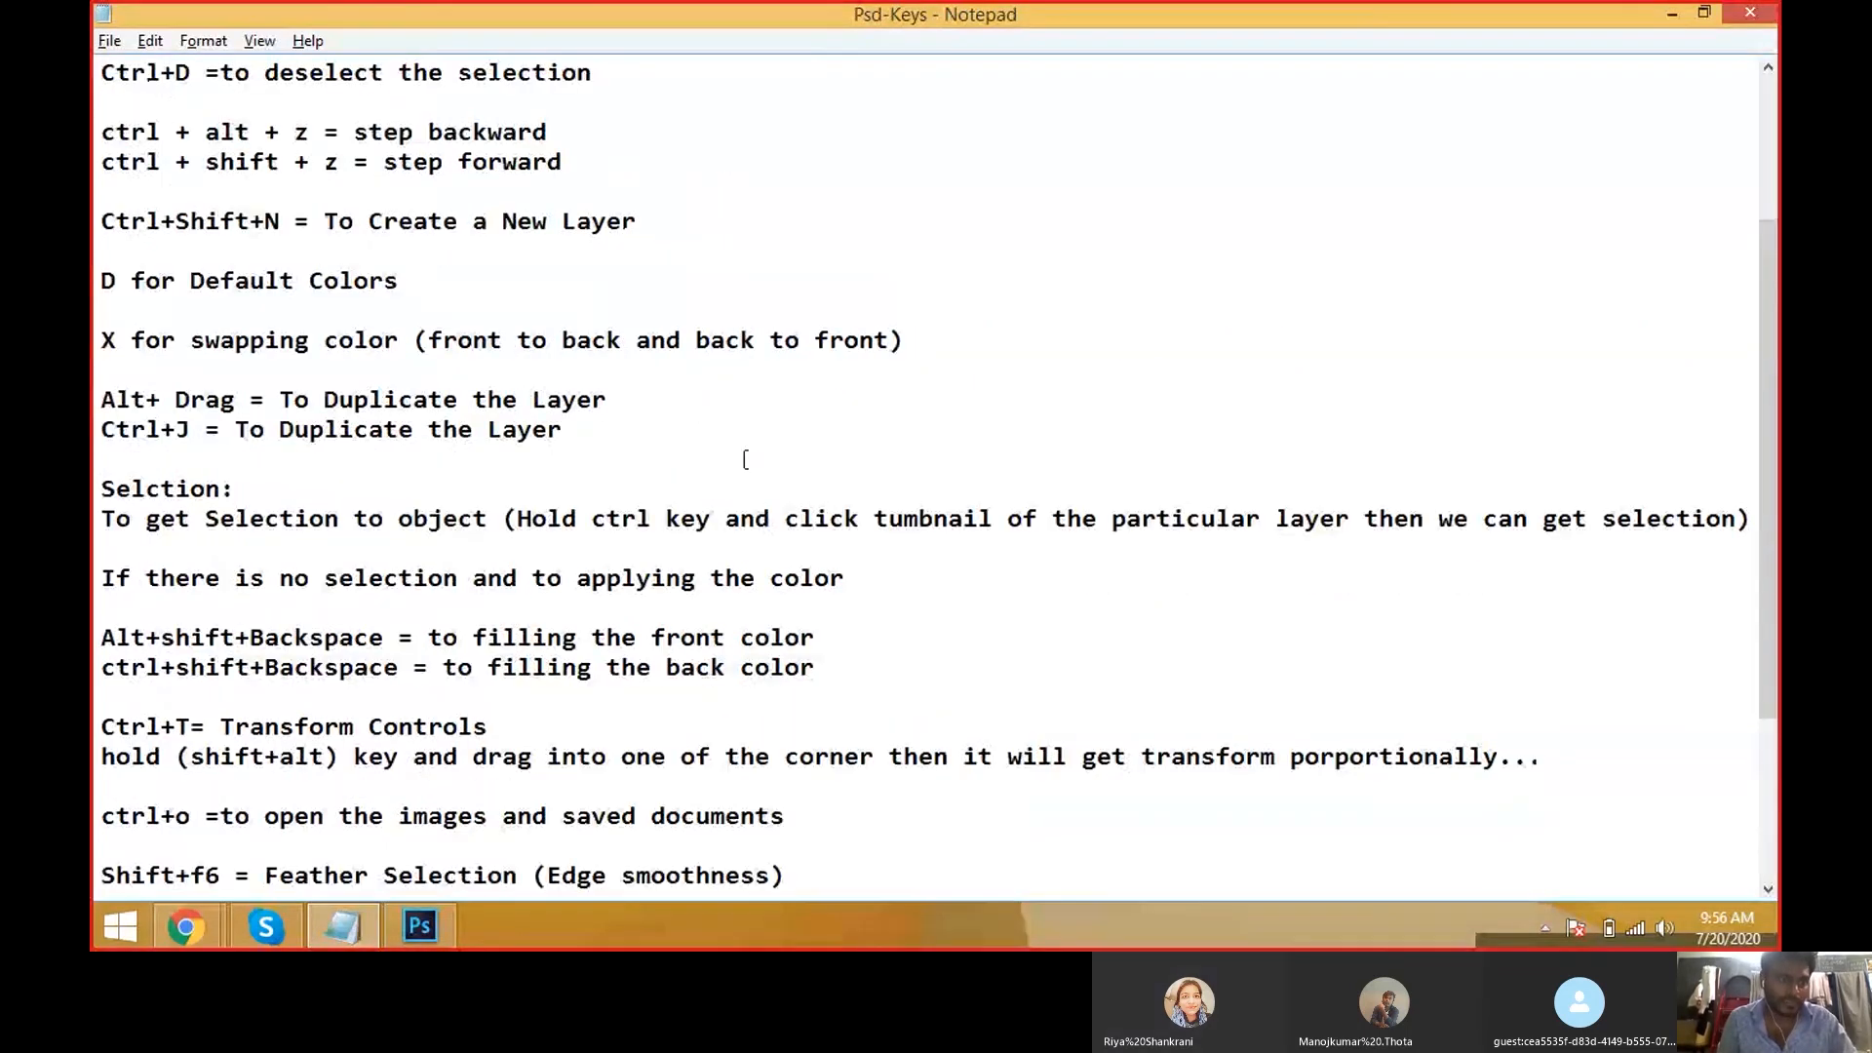
pyautogui.scroll(-3, 745, 459)
pyautogui.moveTo(786, 548); pyautogui.dragTo(95, 546)
# Return to Photoshop and open e134c183103e4e4d067363d5e5a299fa from the Classes folder.
pyautogui.hotkey('alt', 'Tab')
pyautogui.hotkey('ctrl', 'o')
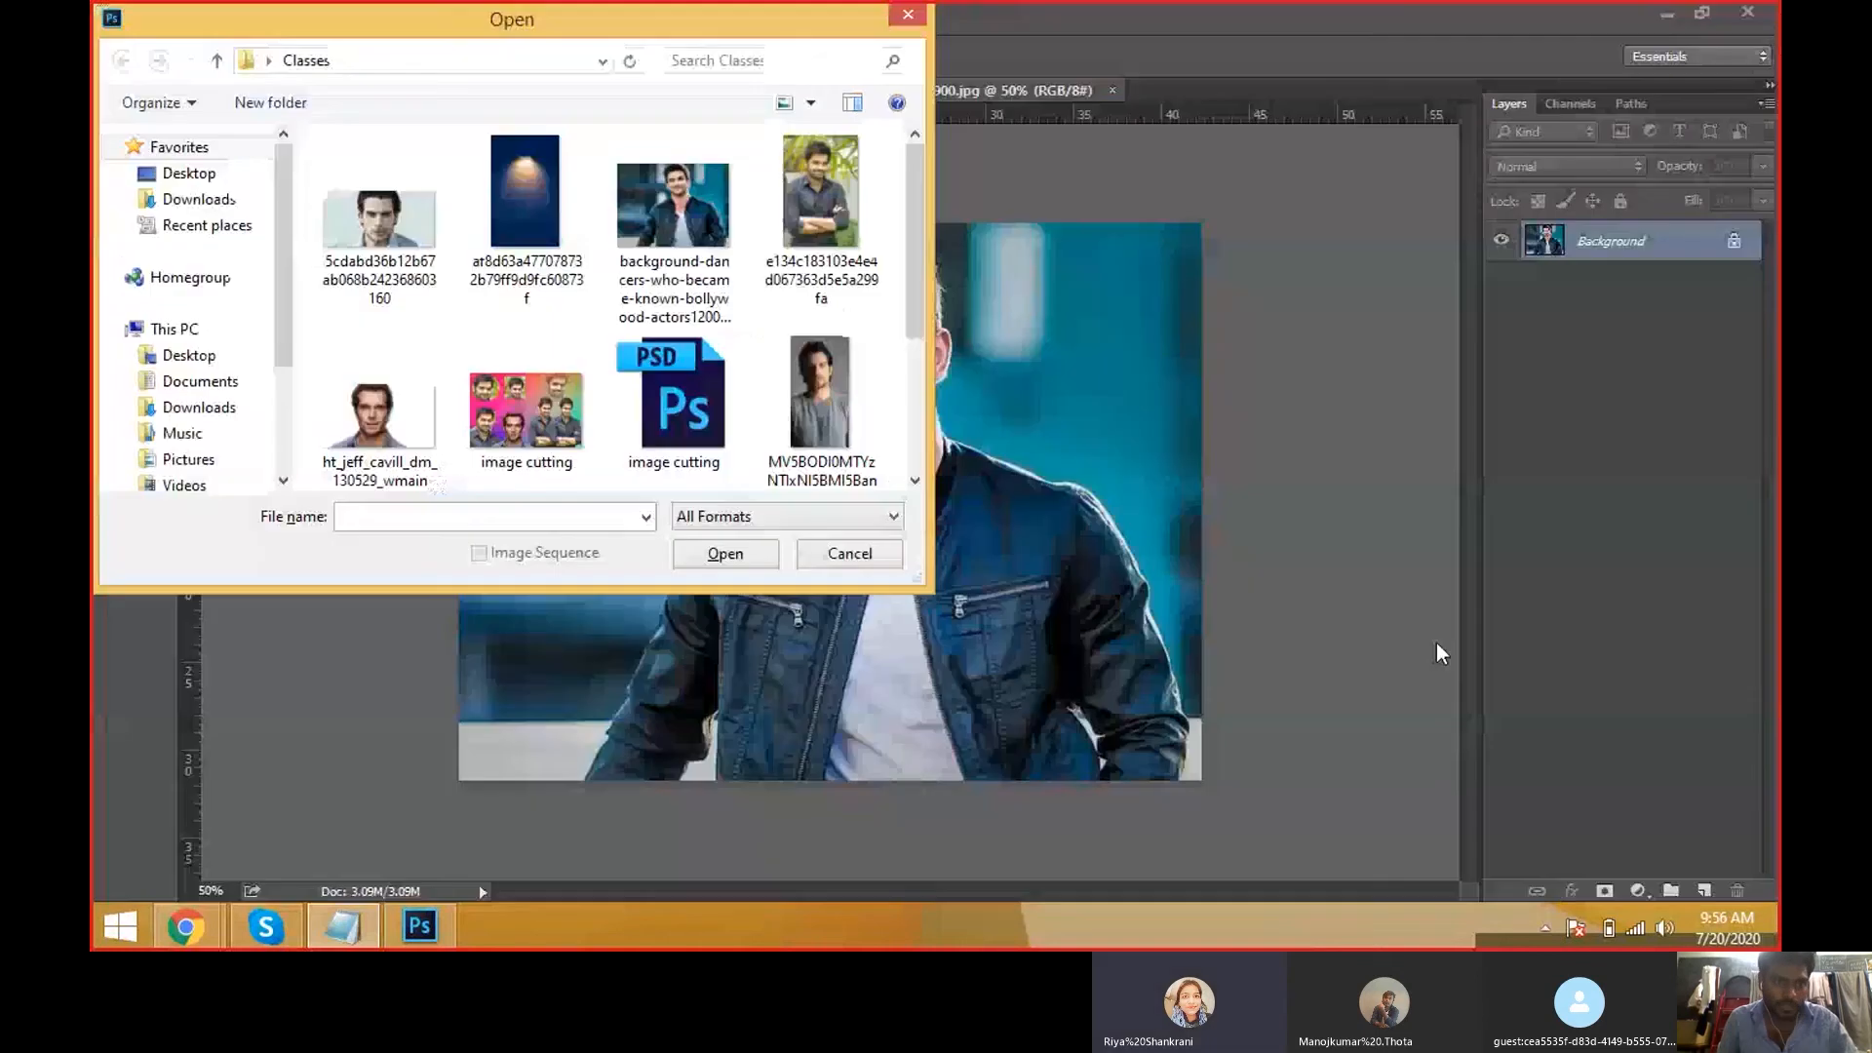
pyautogui.doubleClick(815, 227)
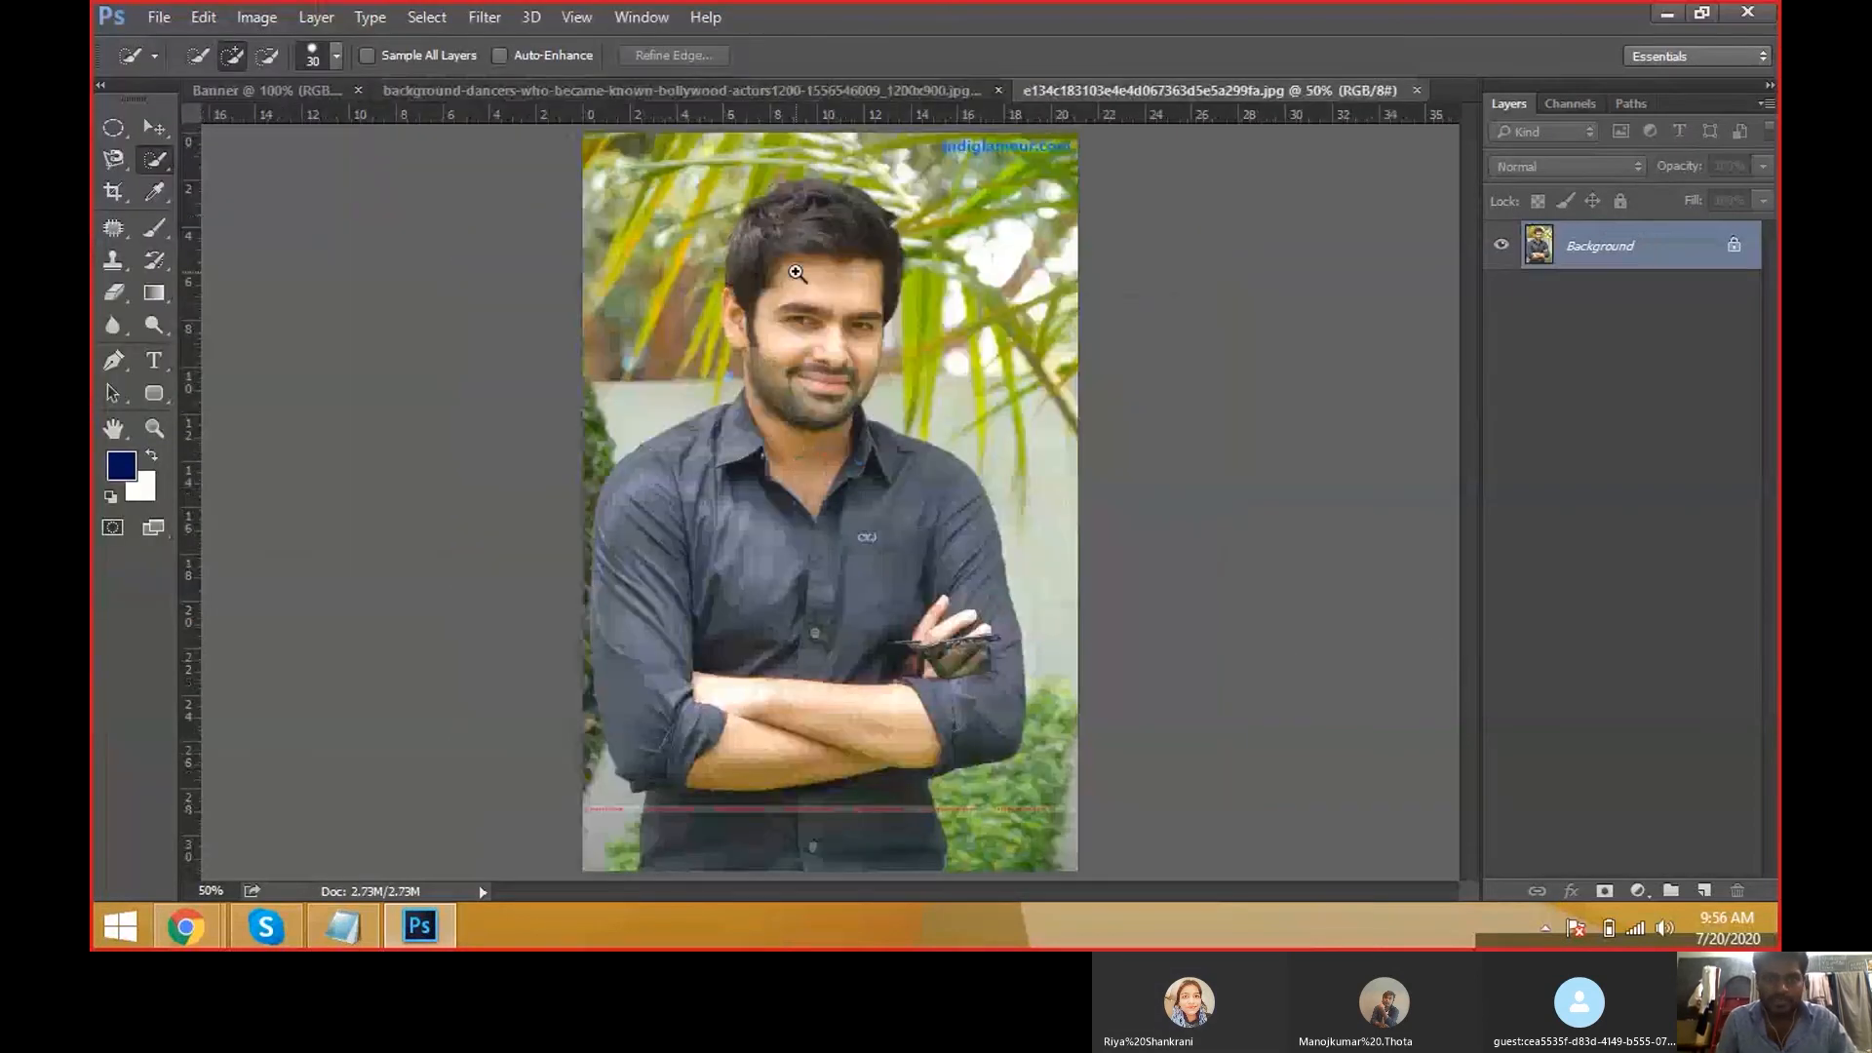
# Zoom in on the man's face to 100%, and fit the whole photo on screen again.
pyautogui.keyDown('ctrl'); pyautogui.click(798, 274); pyautogui.keyUp('ctrl')
pyautogui.keyDown('ctrl'); pyautogui.click(797, 274); pyautogui.keyUp('ctrl')
pyautogui.moveTo(1129, 502); pyautogui.dragTo(1161, 731)
pyautogui.rightClick(1033, 460)
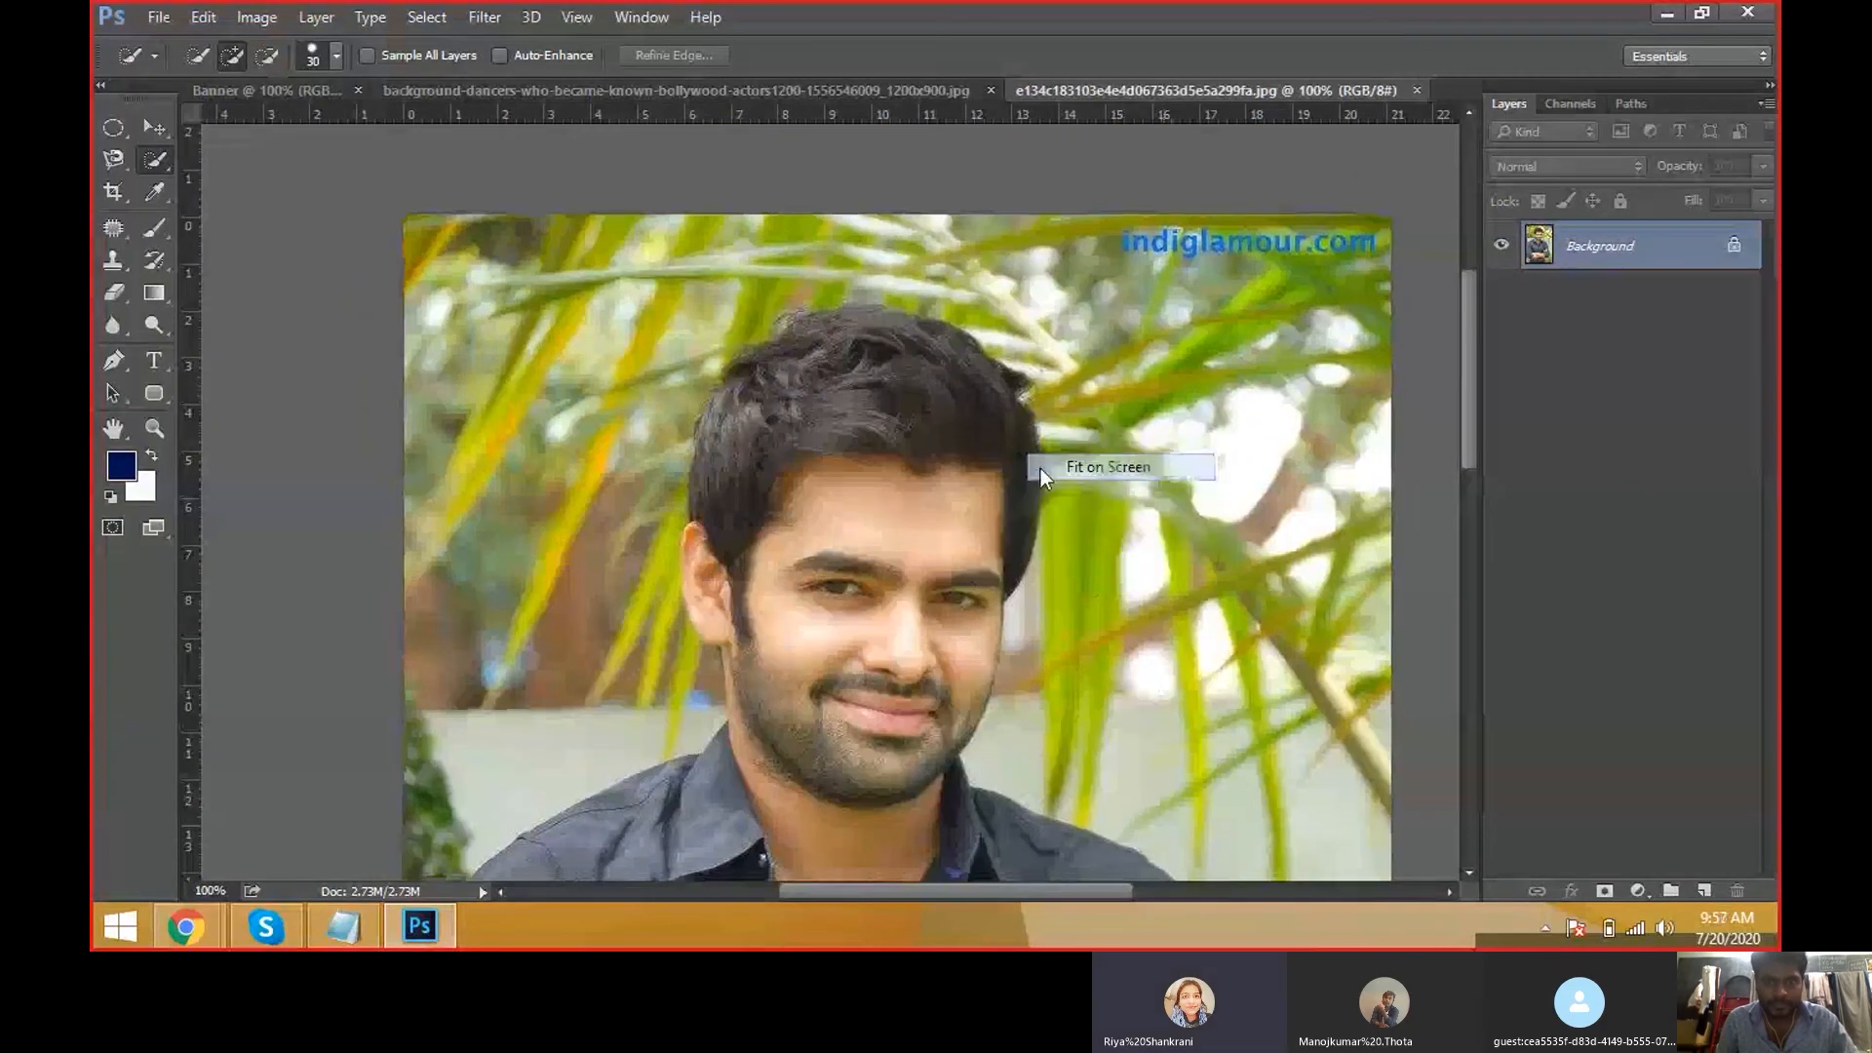
pyautogui.click(1039, 468)
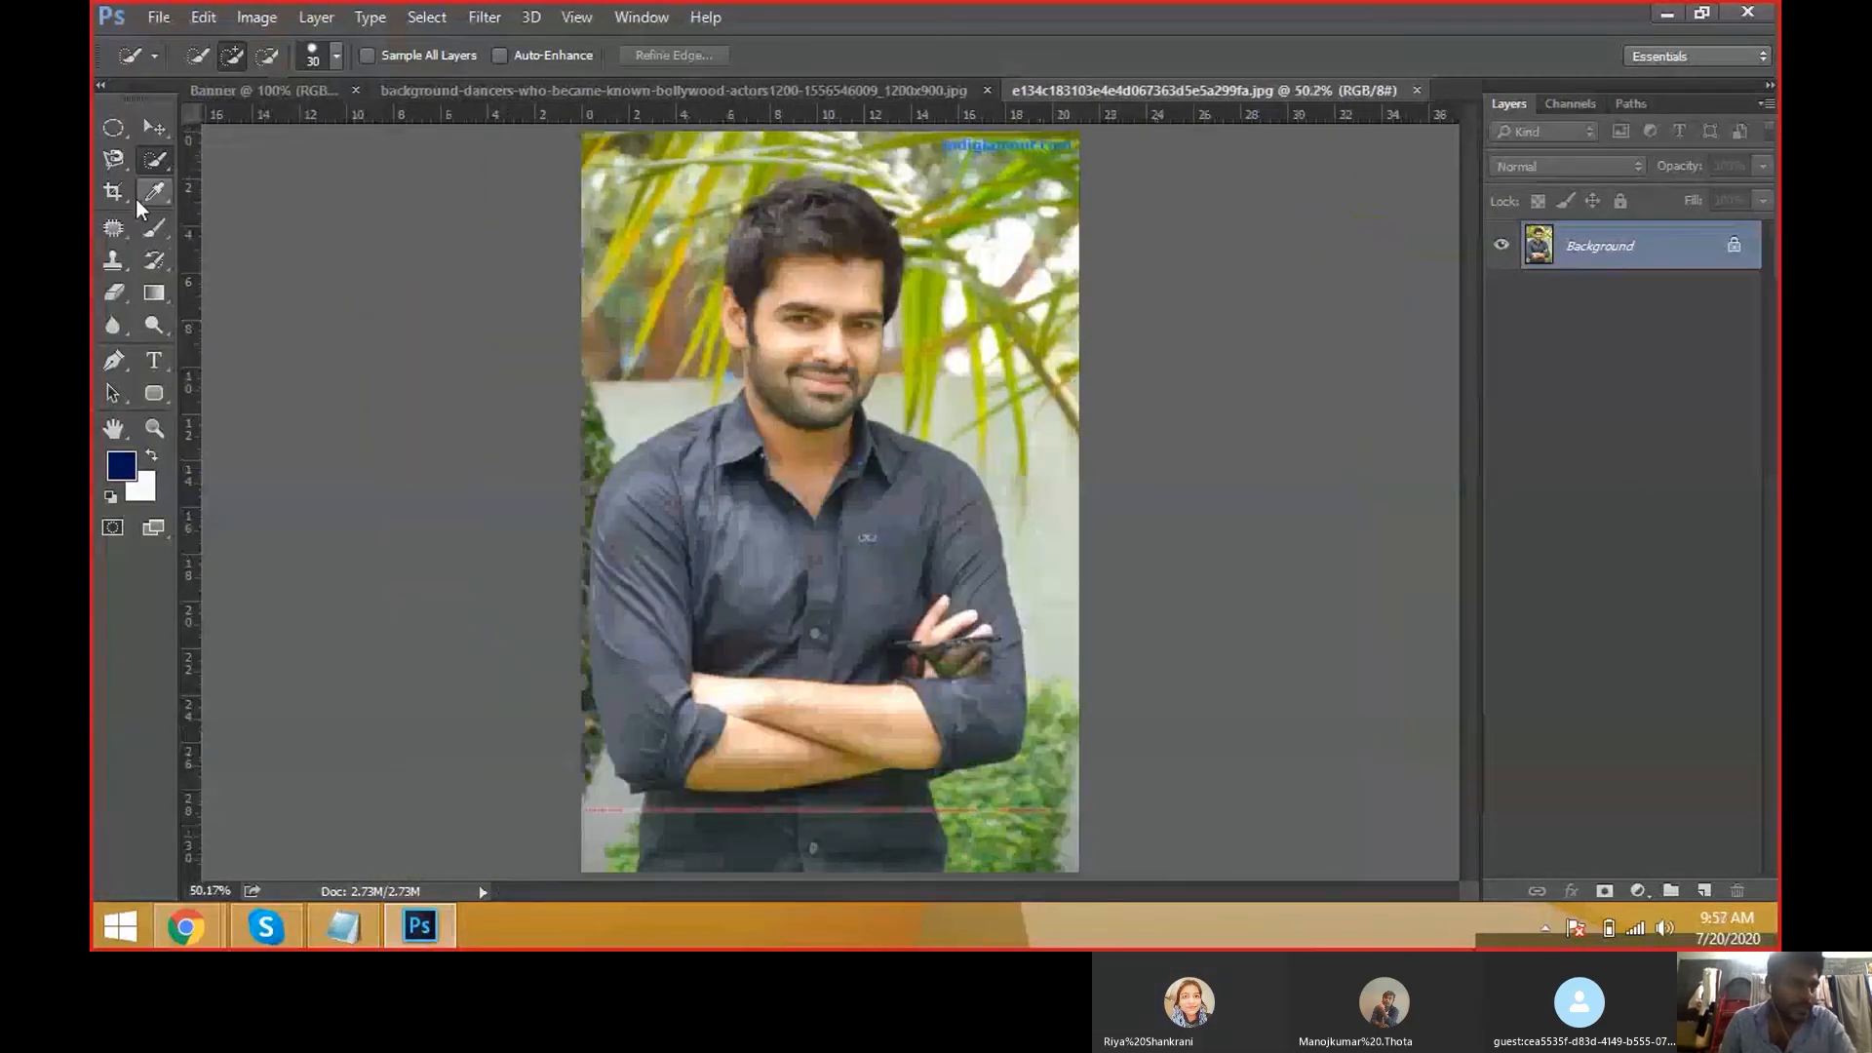
# Select the background around the man with the Quick Selection Tool, brushing along the photo's edges.
pyautogui.rightClick(168, 160)
pyautogui.click(202, 161)
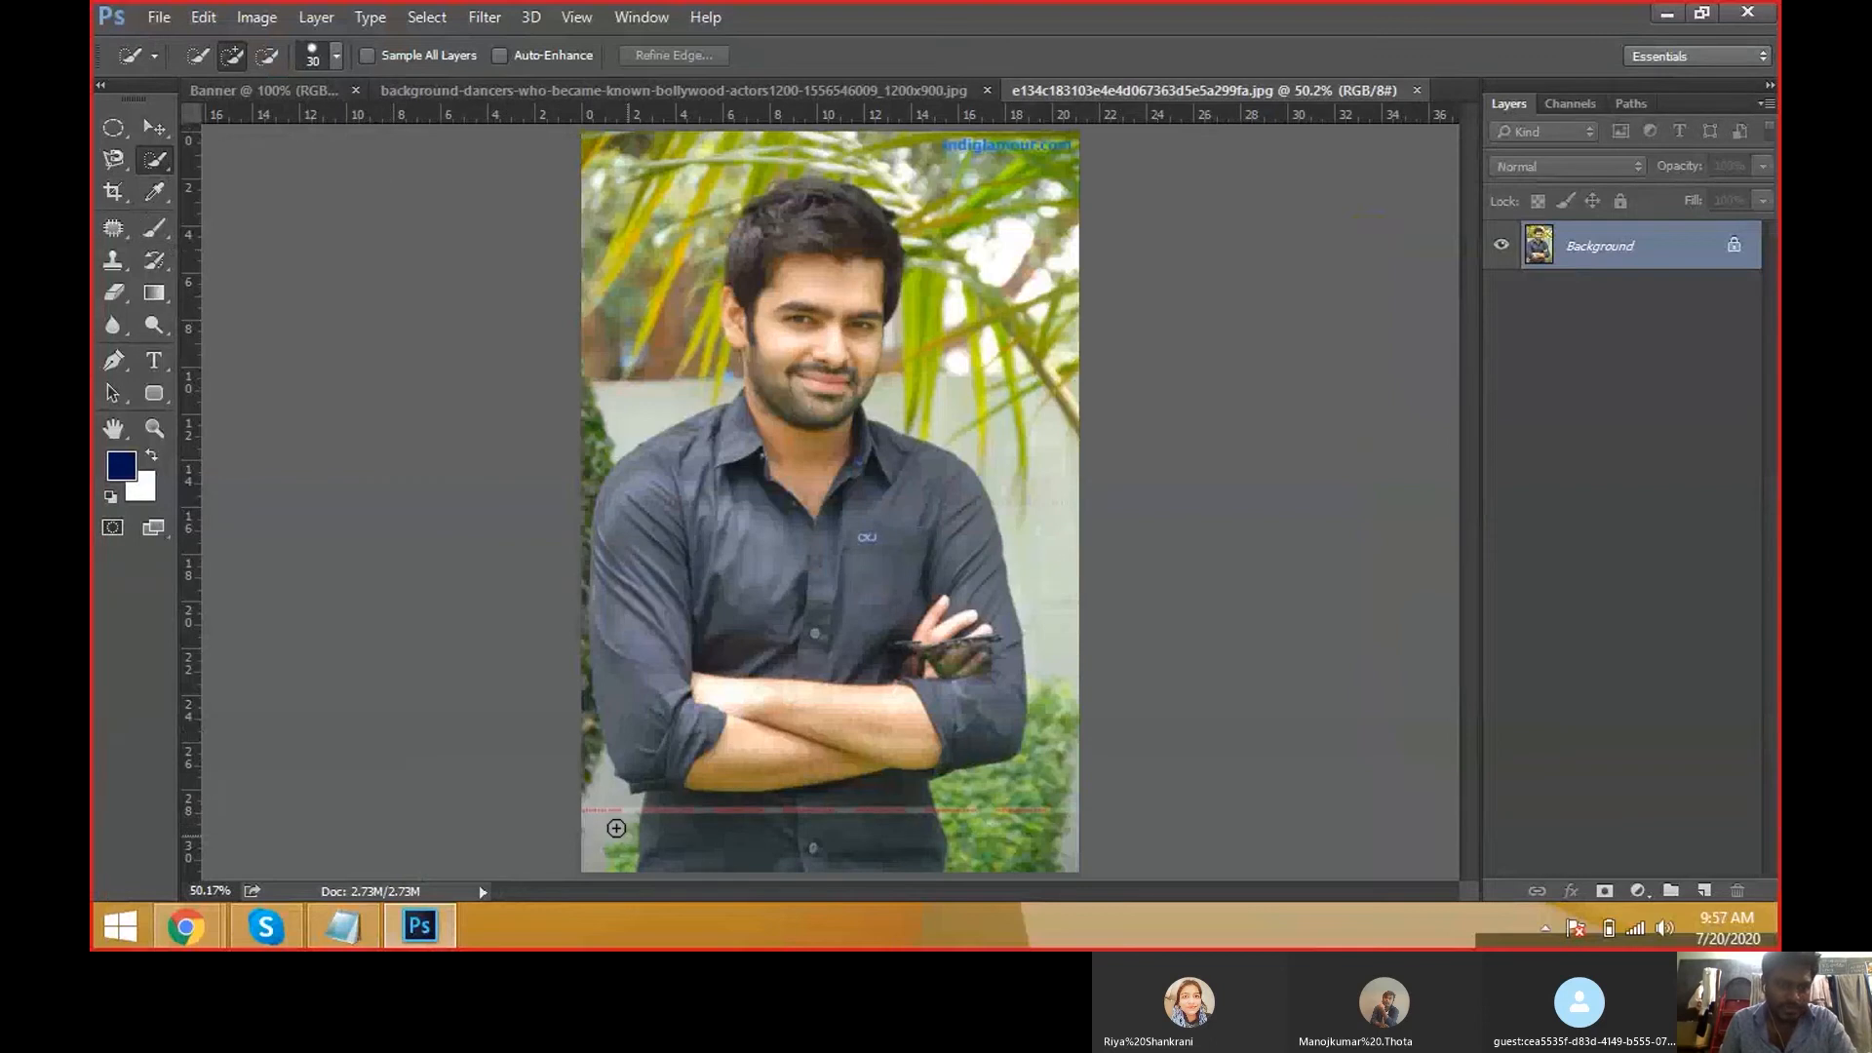
pyautogui.moveTo(616, 827)
pyautogui.mouseDown()
pyautogui.moveTo(530, 610)
pyautogui.moveTo(540, 546)
pyautogui.moveTo(661, 558)
pyautogui.moveTo(638, 446)
pyautogui.moveTo(656, 407)
pyautogui.moveTo(706, 384)
pyautogui.moveTo(757, 289)
pyautogui.moveTo(750, 204)
pyautogui.moveTo(882, 155)
pyautogui.moveTo(948, 182)
pyautogui.moveTo(951, 347)
pyautogui.moveTo(996, 441)
pyautogui.moveTo(1078, 519)
pyautogui.moveTo(1071, 665)
pyautogui.moveTo(1054, 725)
pyautogui.moveTo(983, 814)
pyautogui.moveTo(992, 892)
pyautogui.mouseUp()
pyautogui.click(630, 269)
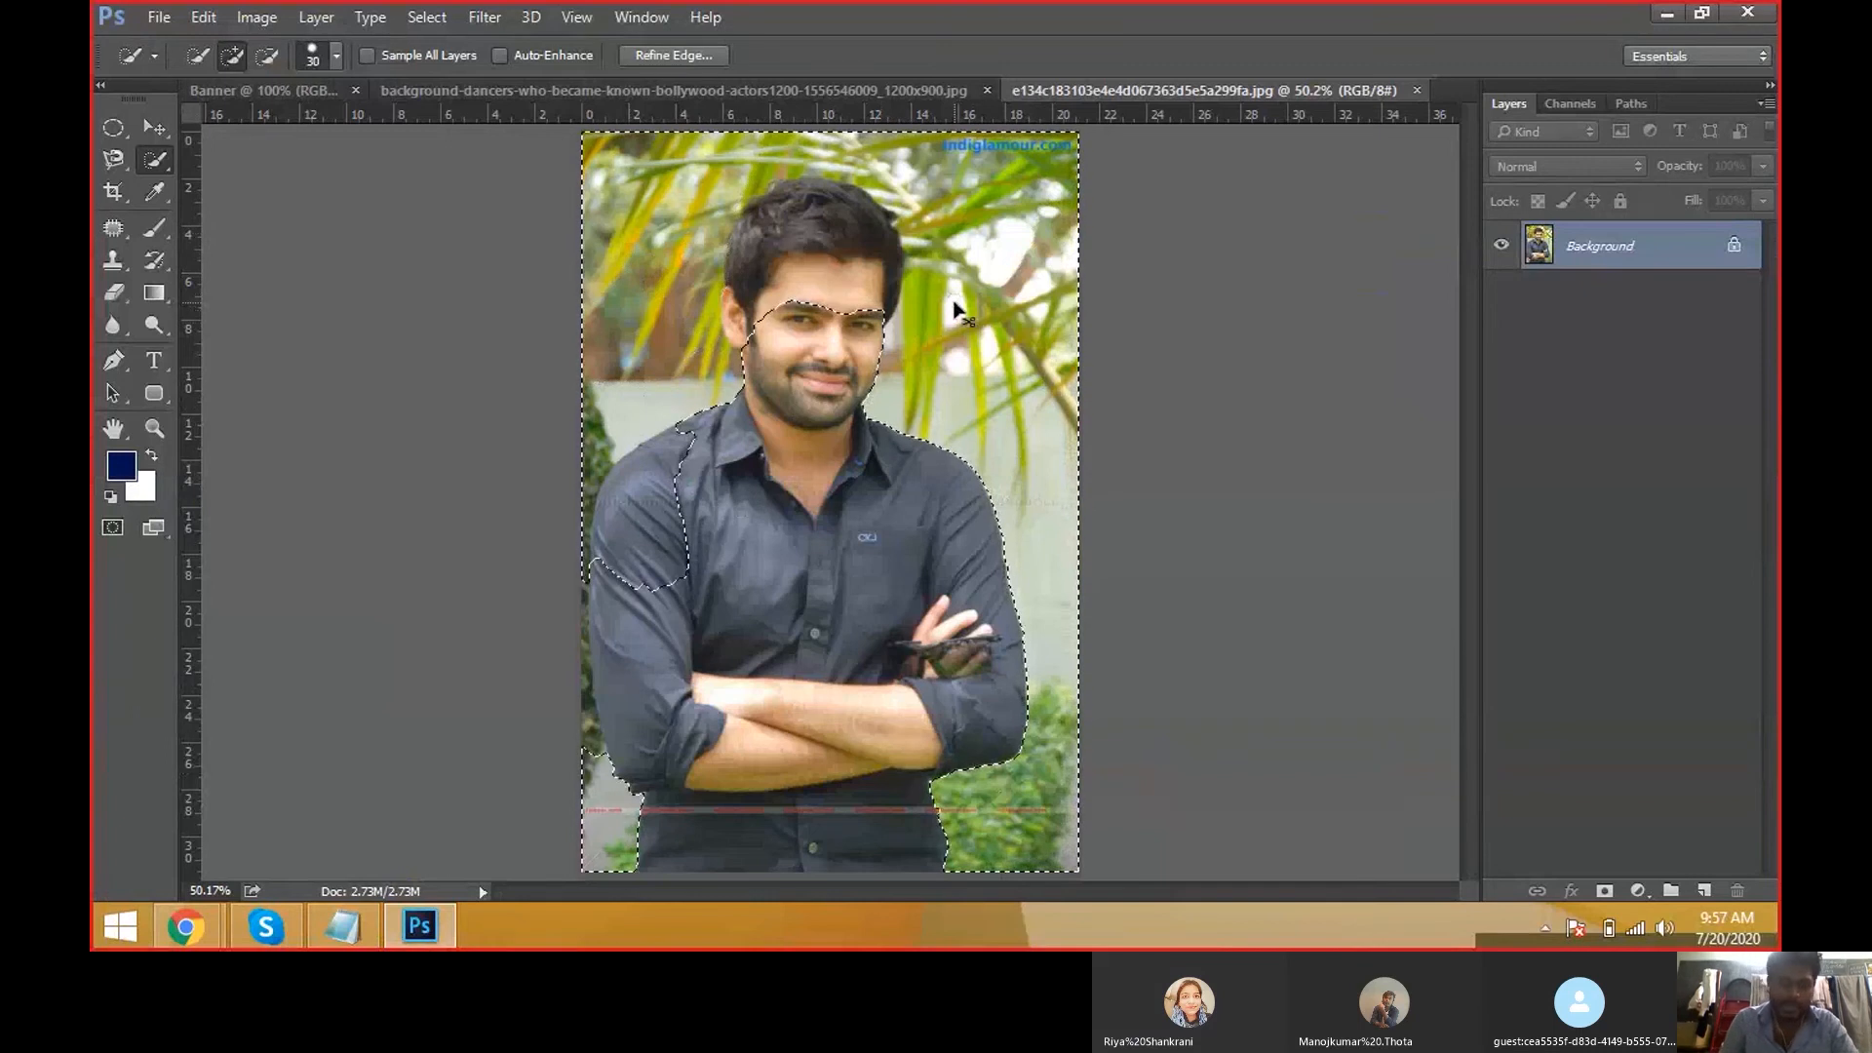
# Open the duck image from the IMAGES folder on the Desktop.
pyautogui.hotkey('ctrl', 'o')
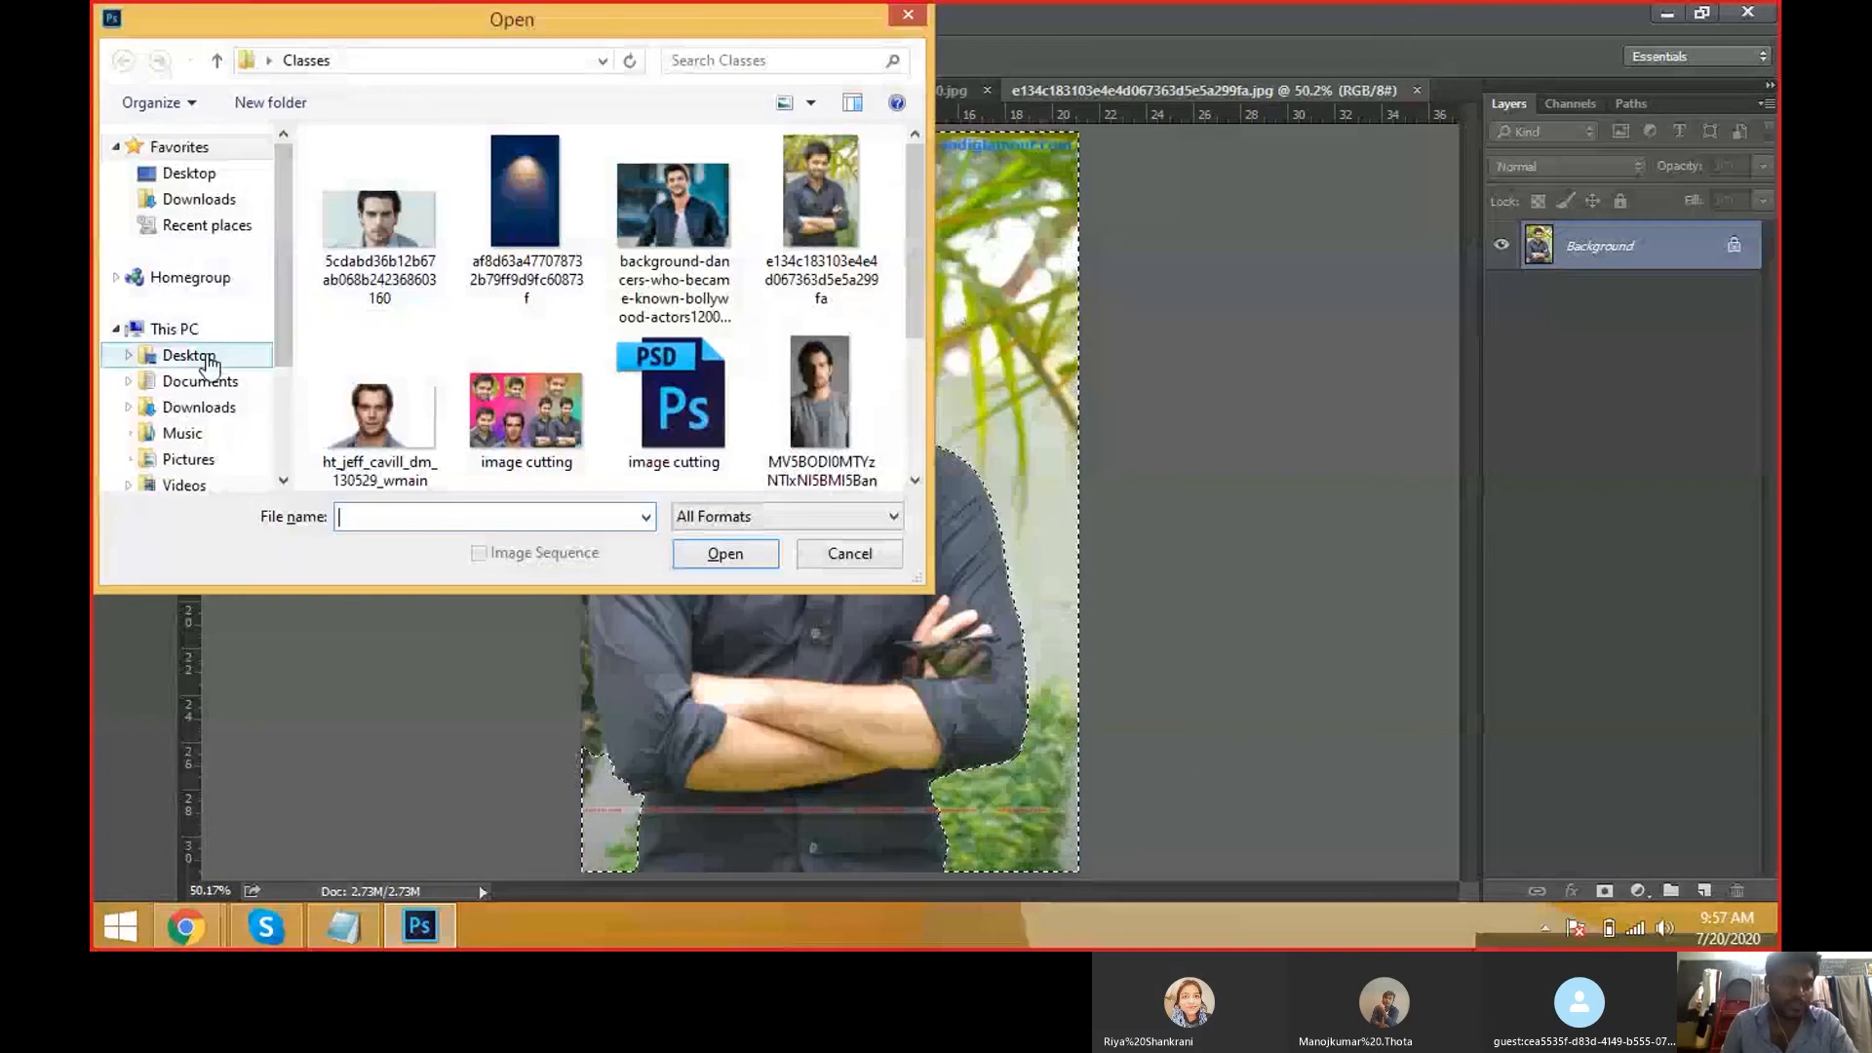
pyautogui.click(188, 355)
pyautogui.doubleClick(429, 366)
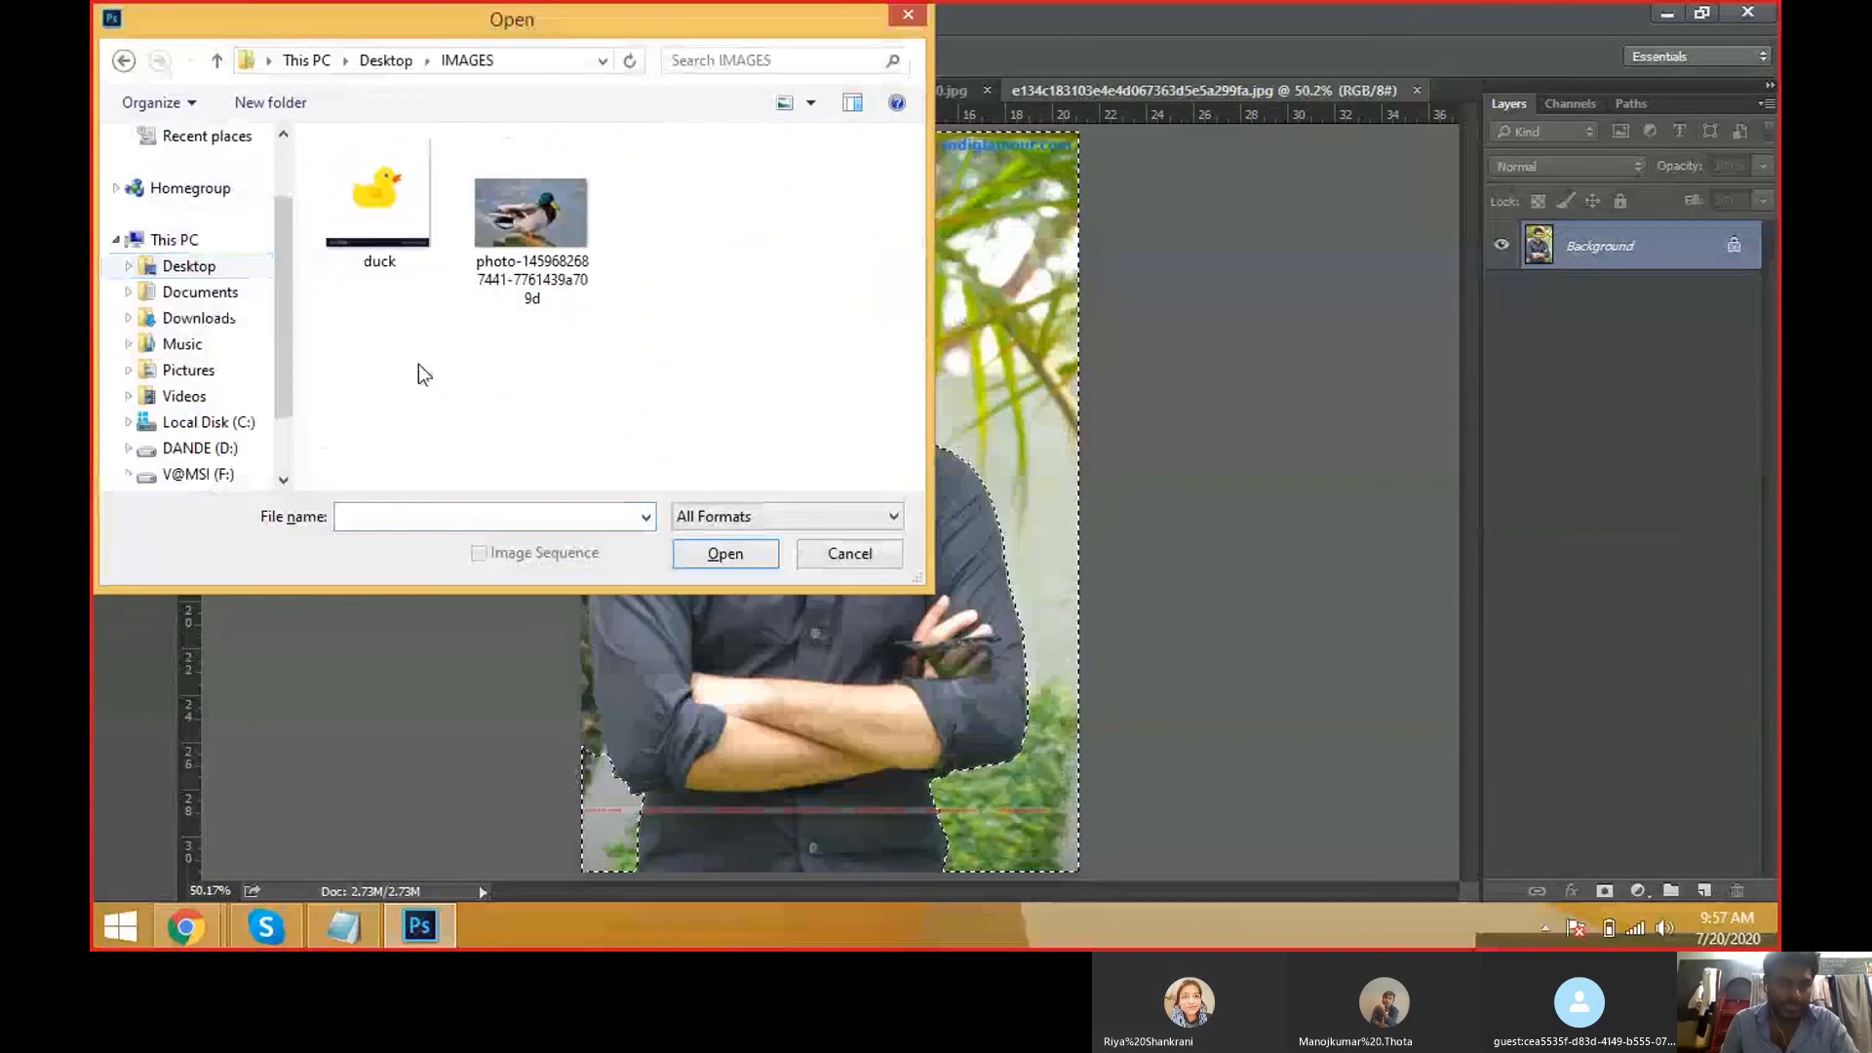
pyautogui.doubleClick(409, 259)
pyautogui.moveTo(797, 302); pyautogui.dragTo(676, 406)
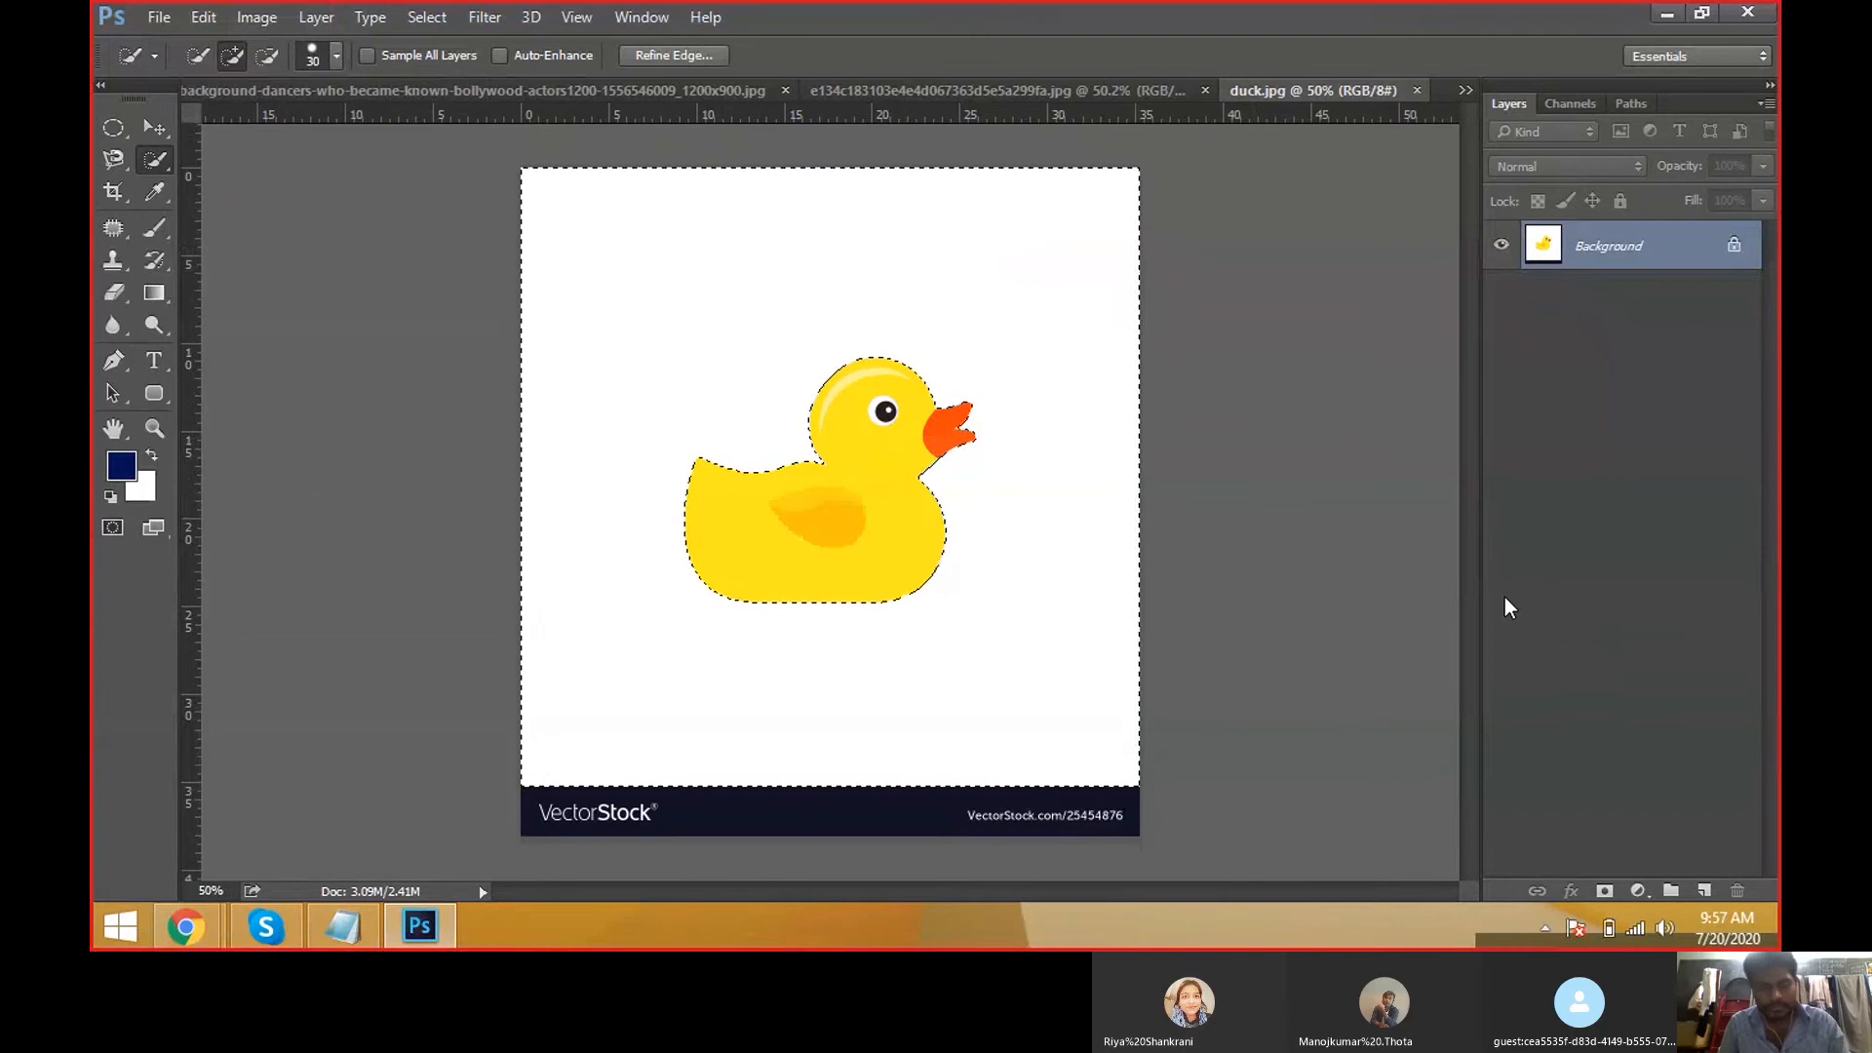
pyautogui.hotkey('ctrl', 'd')
pyautogui.press('c')
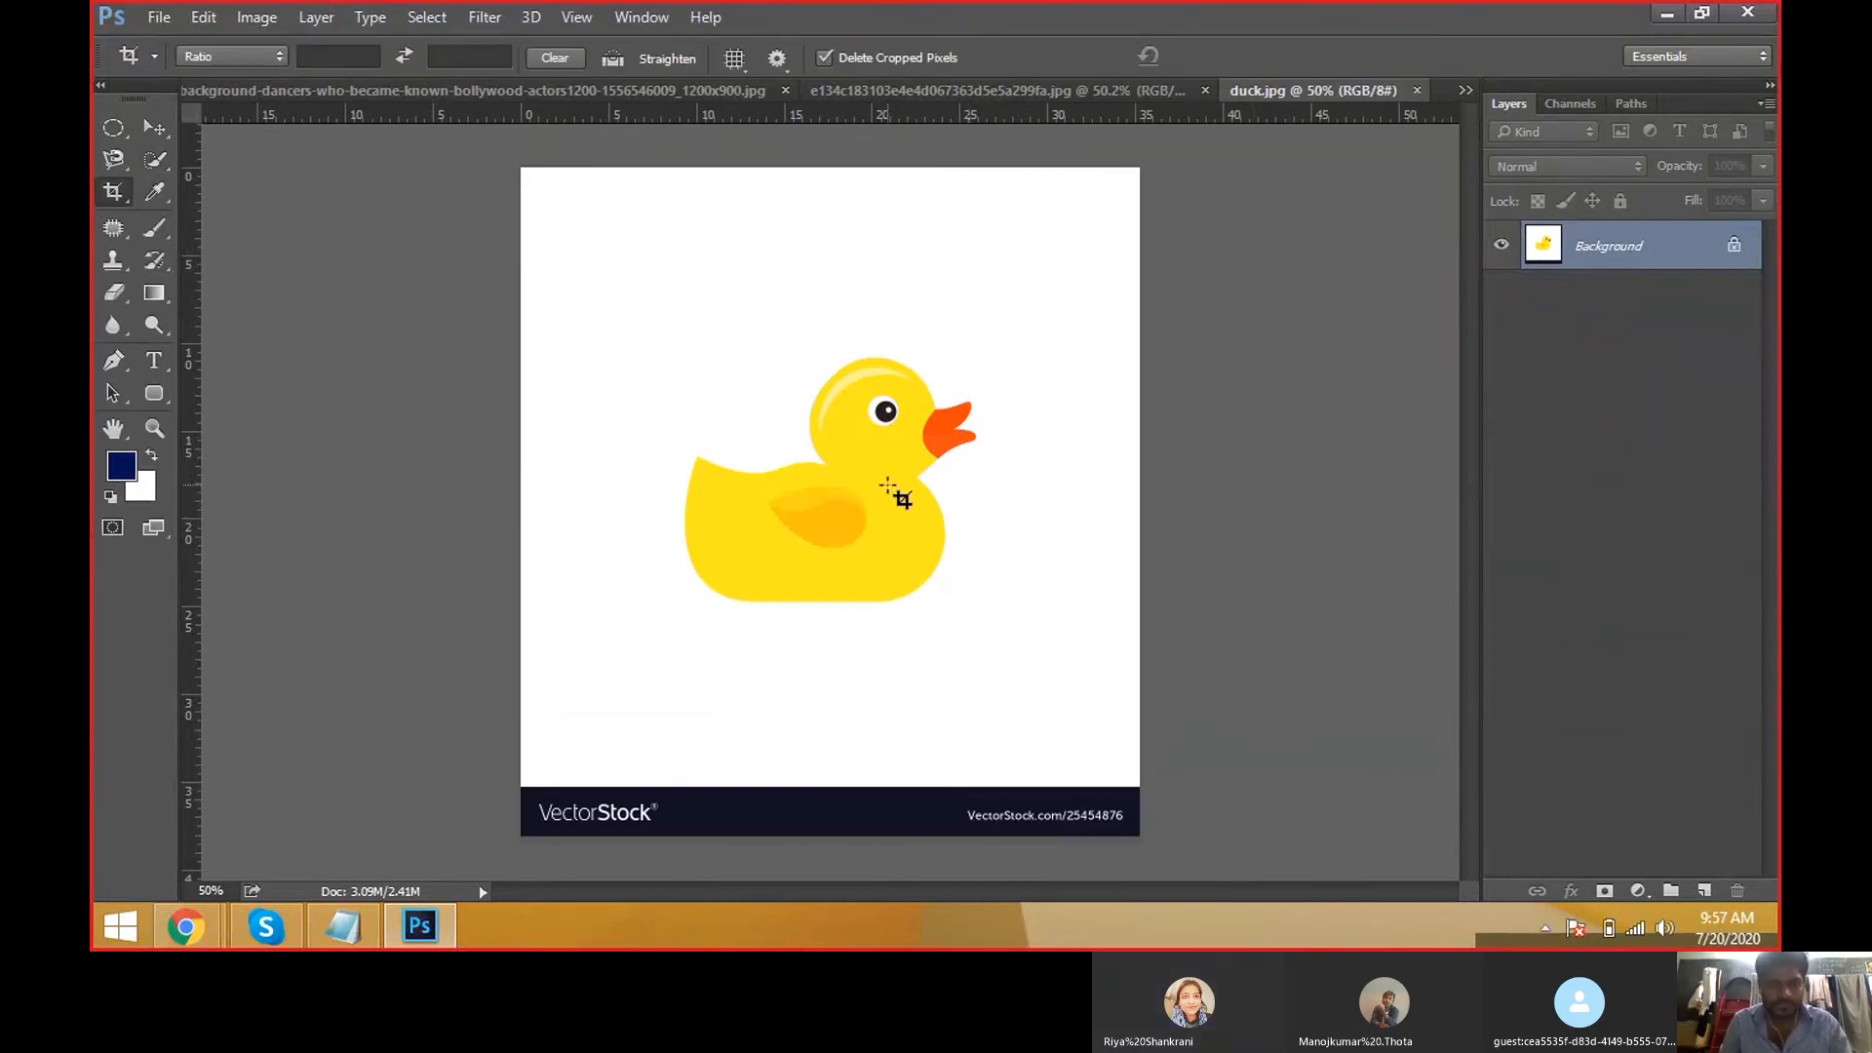
# Select the white background around the yellow duck with the Quick Selection Tool.
pyautogui.press('w')
pyautogui.moveTo(773, 355)
pyautogui.mouseDown()
pyautogui.moveTo(715, 377)
pyautogui.moveTo(677, 430)
pyautogui.moveTo(652, 532)
pyautogui.mouseUp()
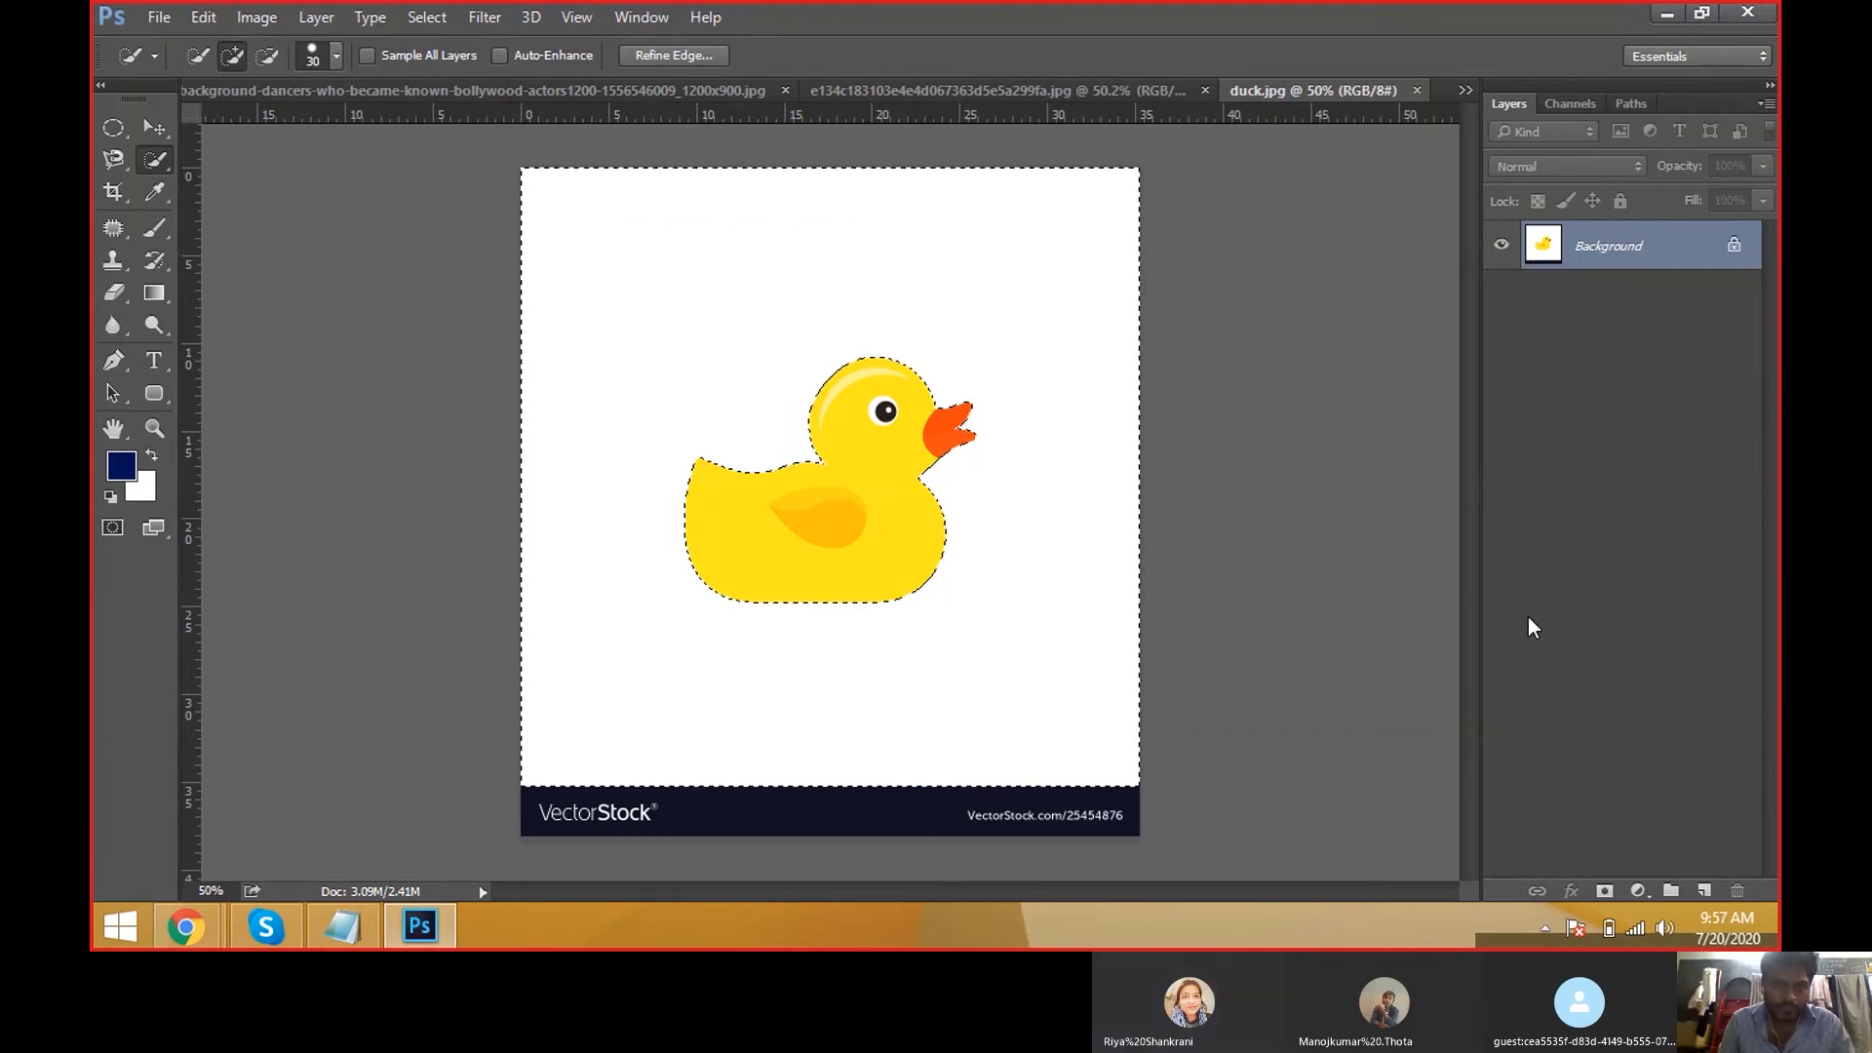
# Open the blue brick wall image af8d63a477078732b79ff9d9fc60873f from the Classes folder on the Desktop.
pyautogui.hotkey('ctrl', 'o')
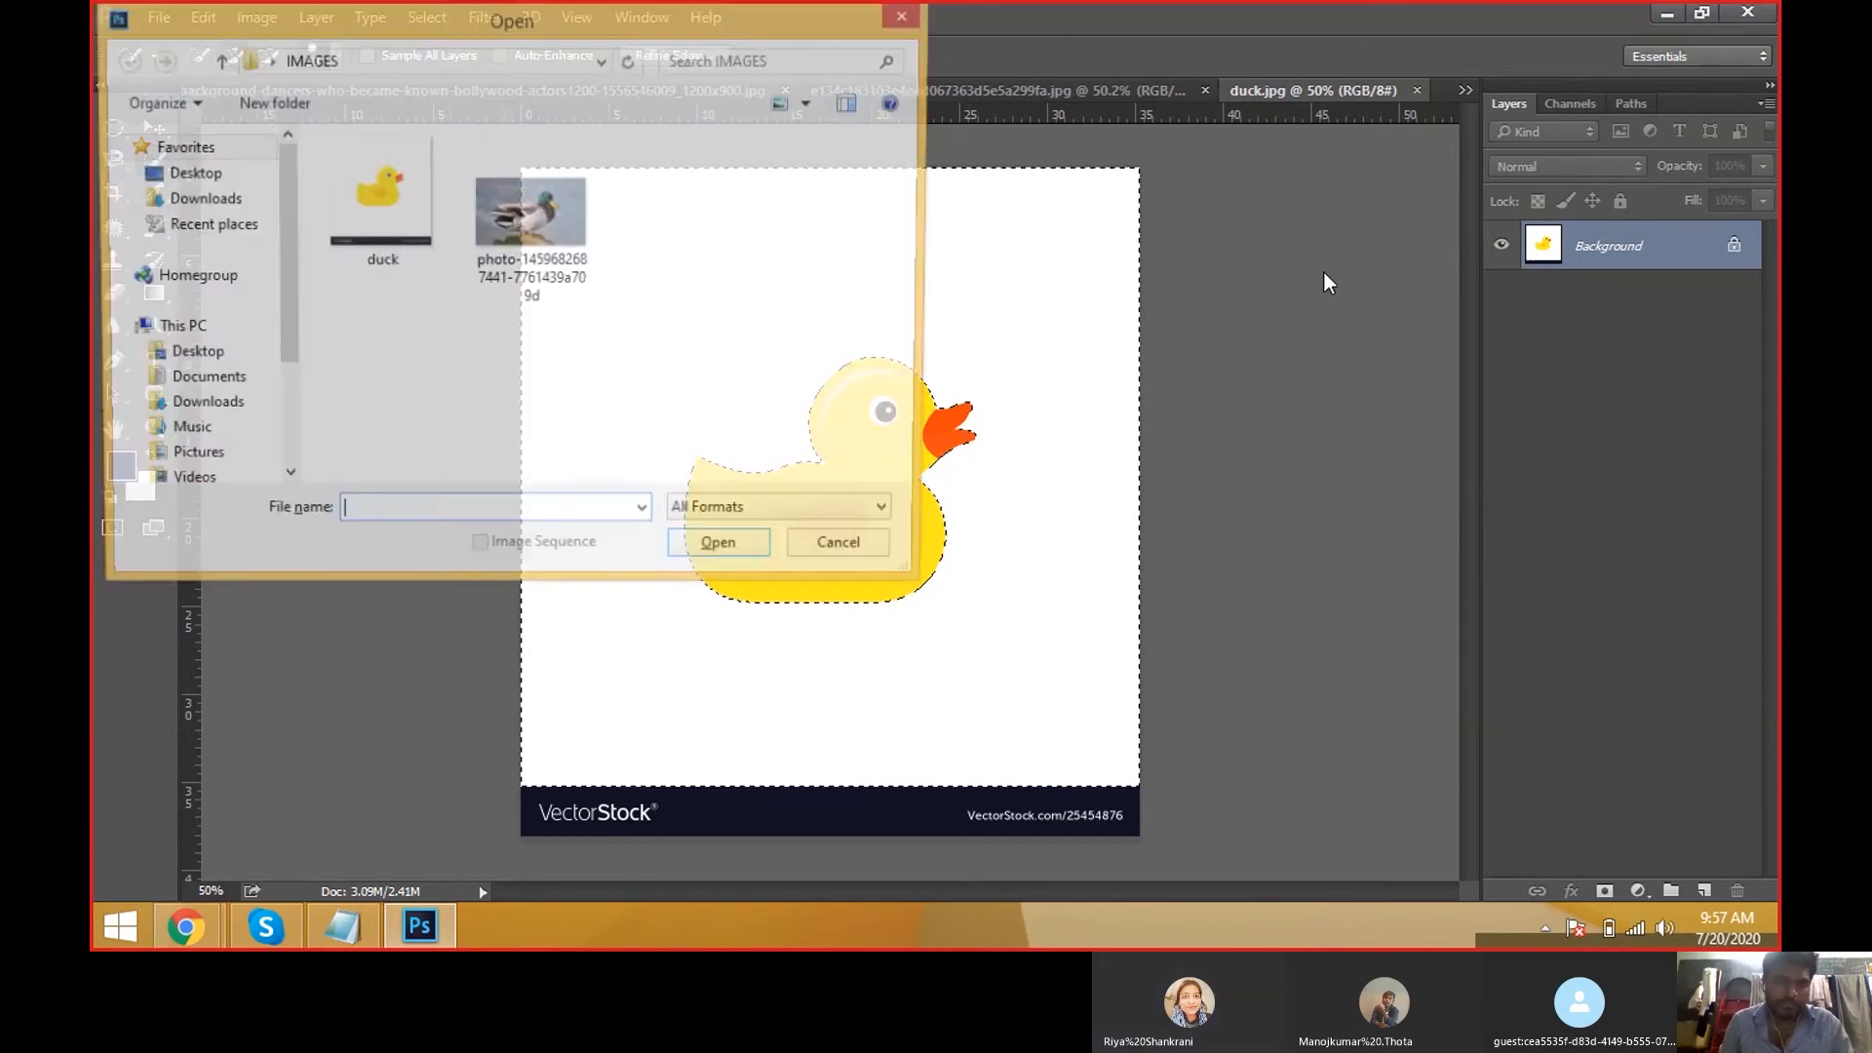
pyautogui.press('Escape')
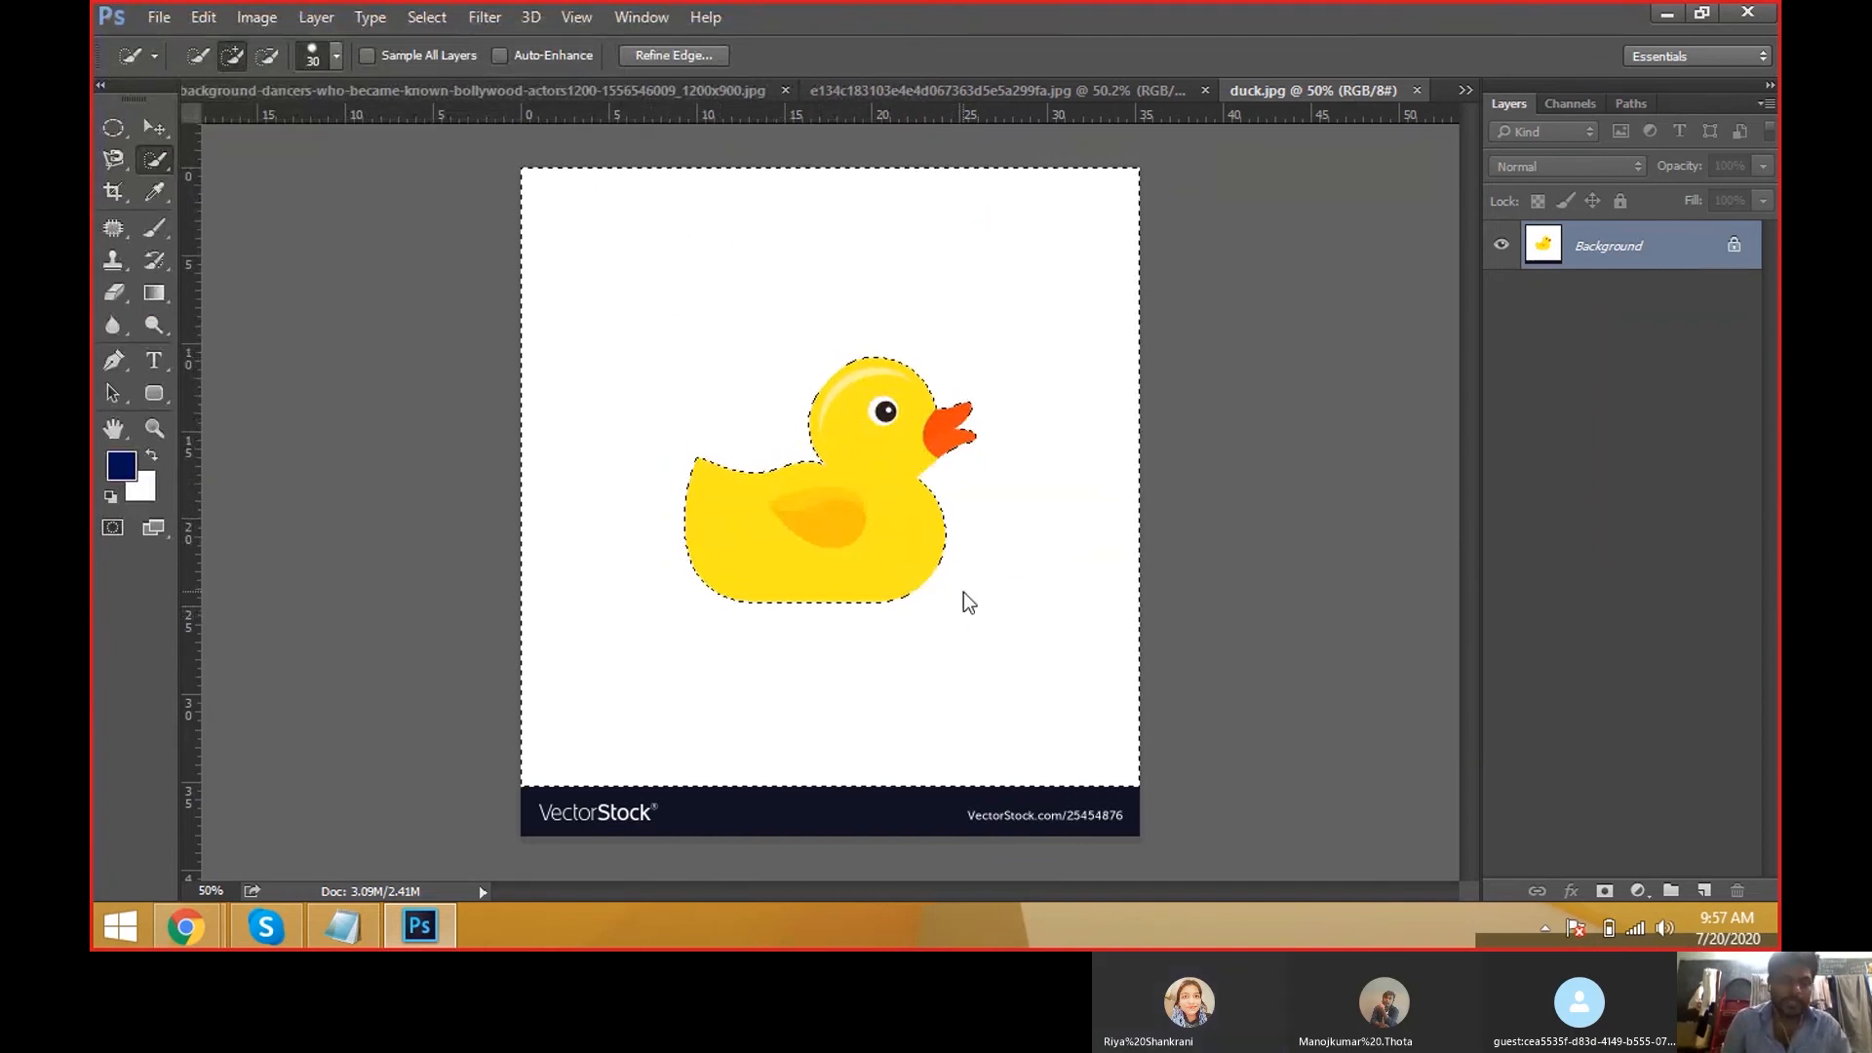
pyautogui.hotkey('ctrl', 'o')
pyautogui.press('BackSpace')
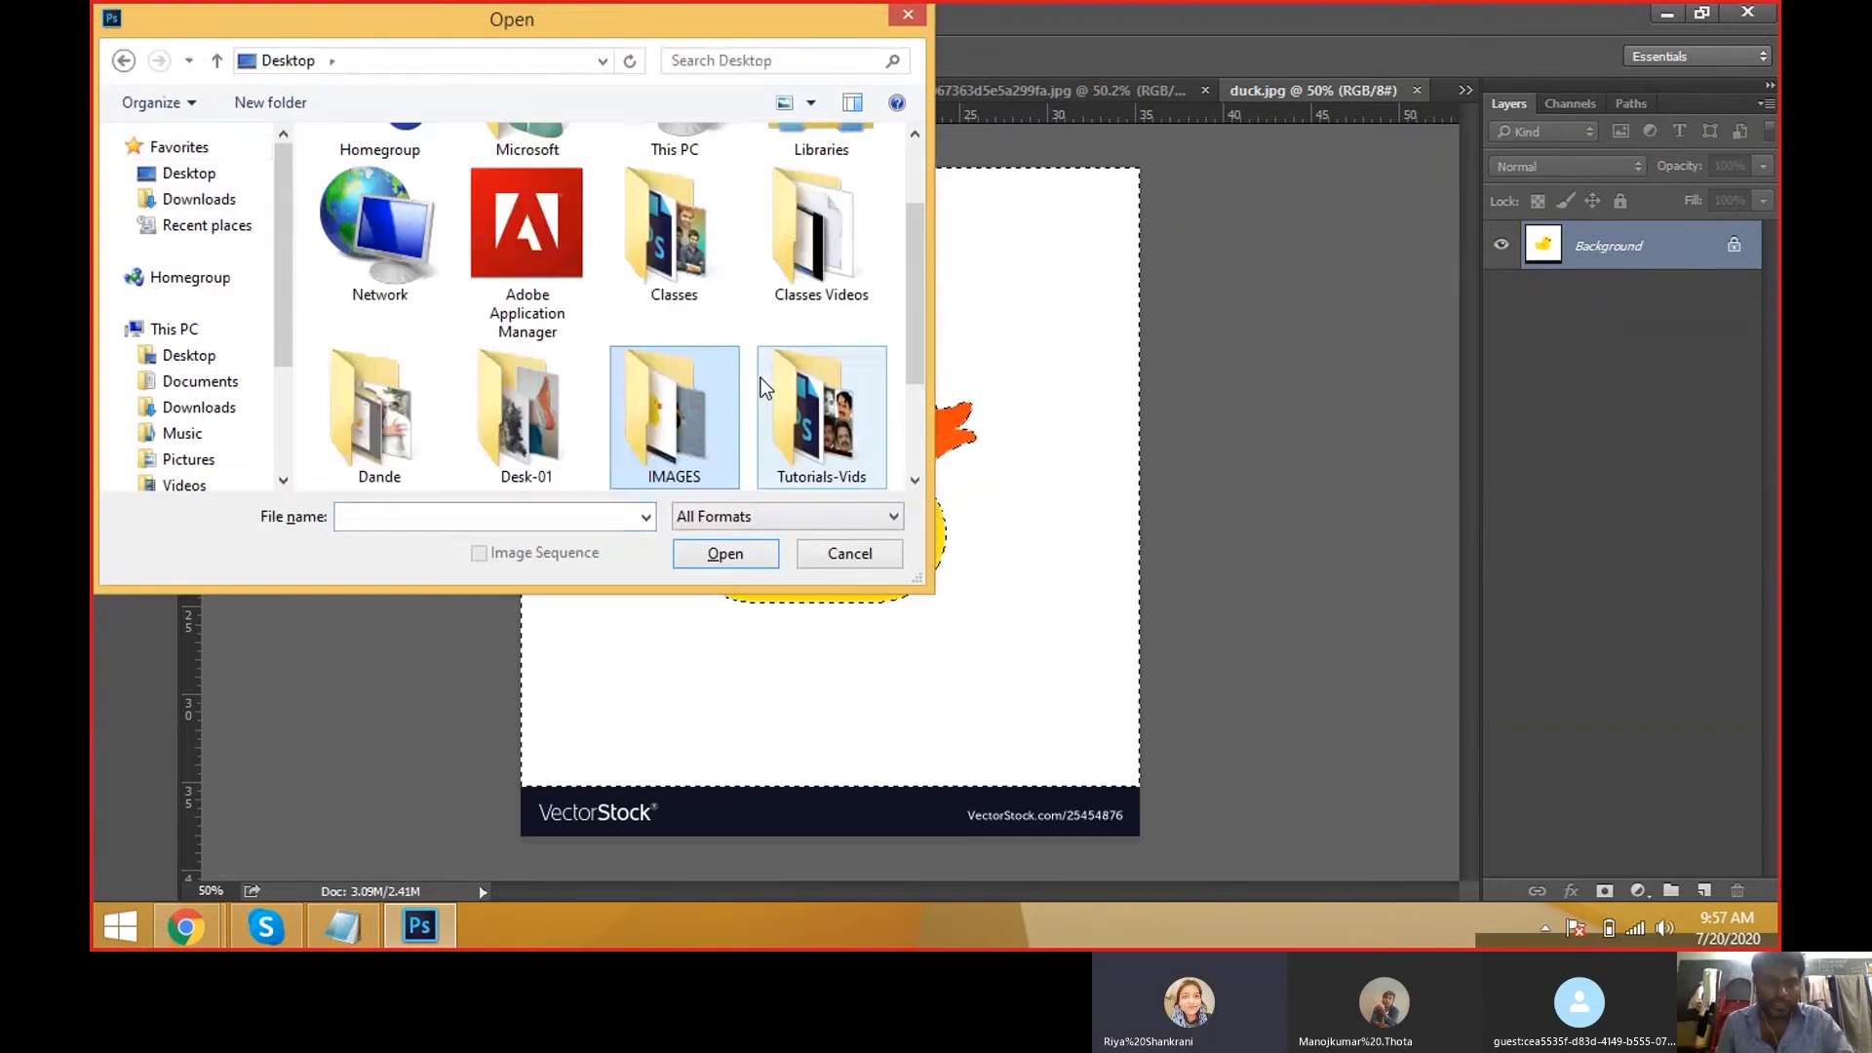
pyautogui.scroll(-2, 760, 380)
pyautogui.click(795, 295)
pyautogui.doubleClick(795, 295)
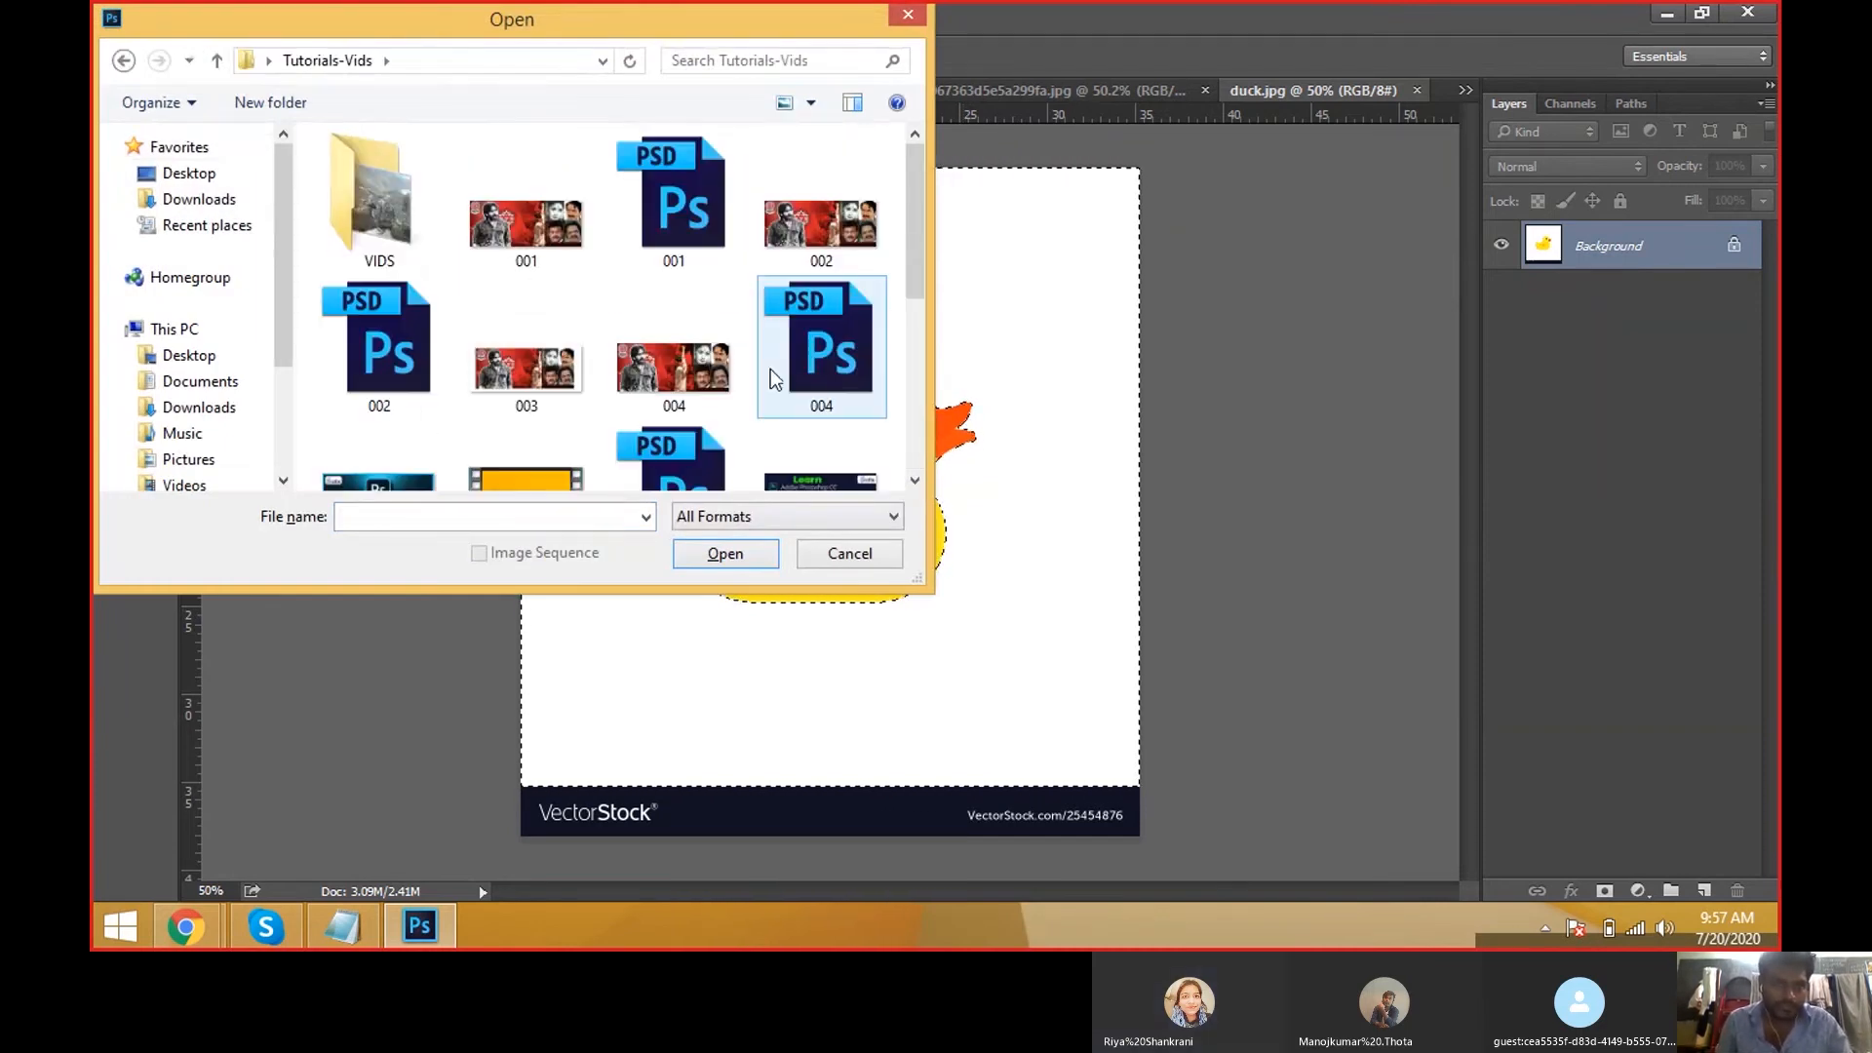
pyautogui.press('BackSpace')
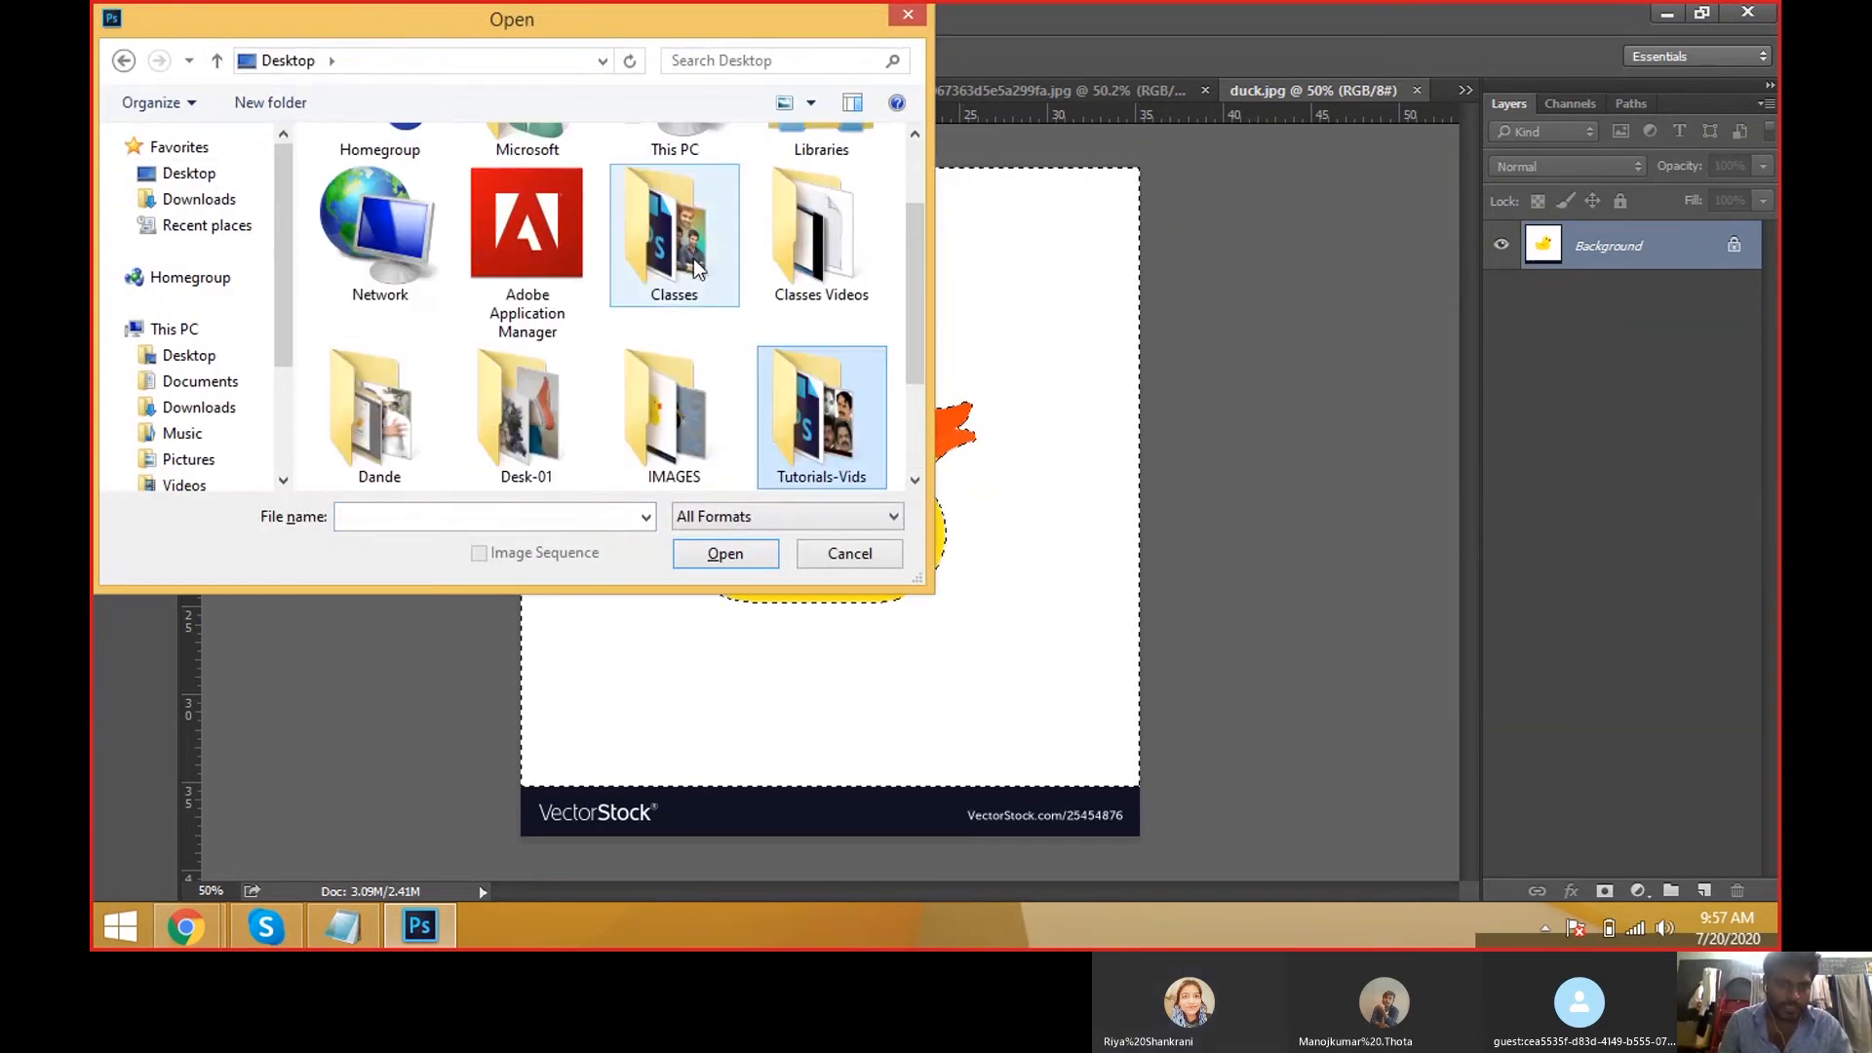
pyautogui.doubleClick(673, 234)
pyautogui.click(561, 234)
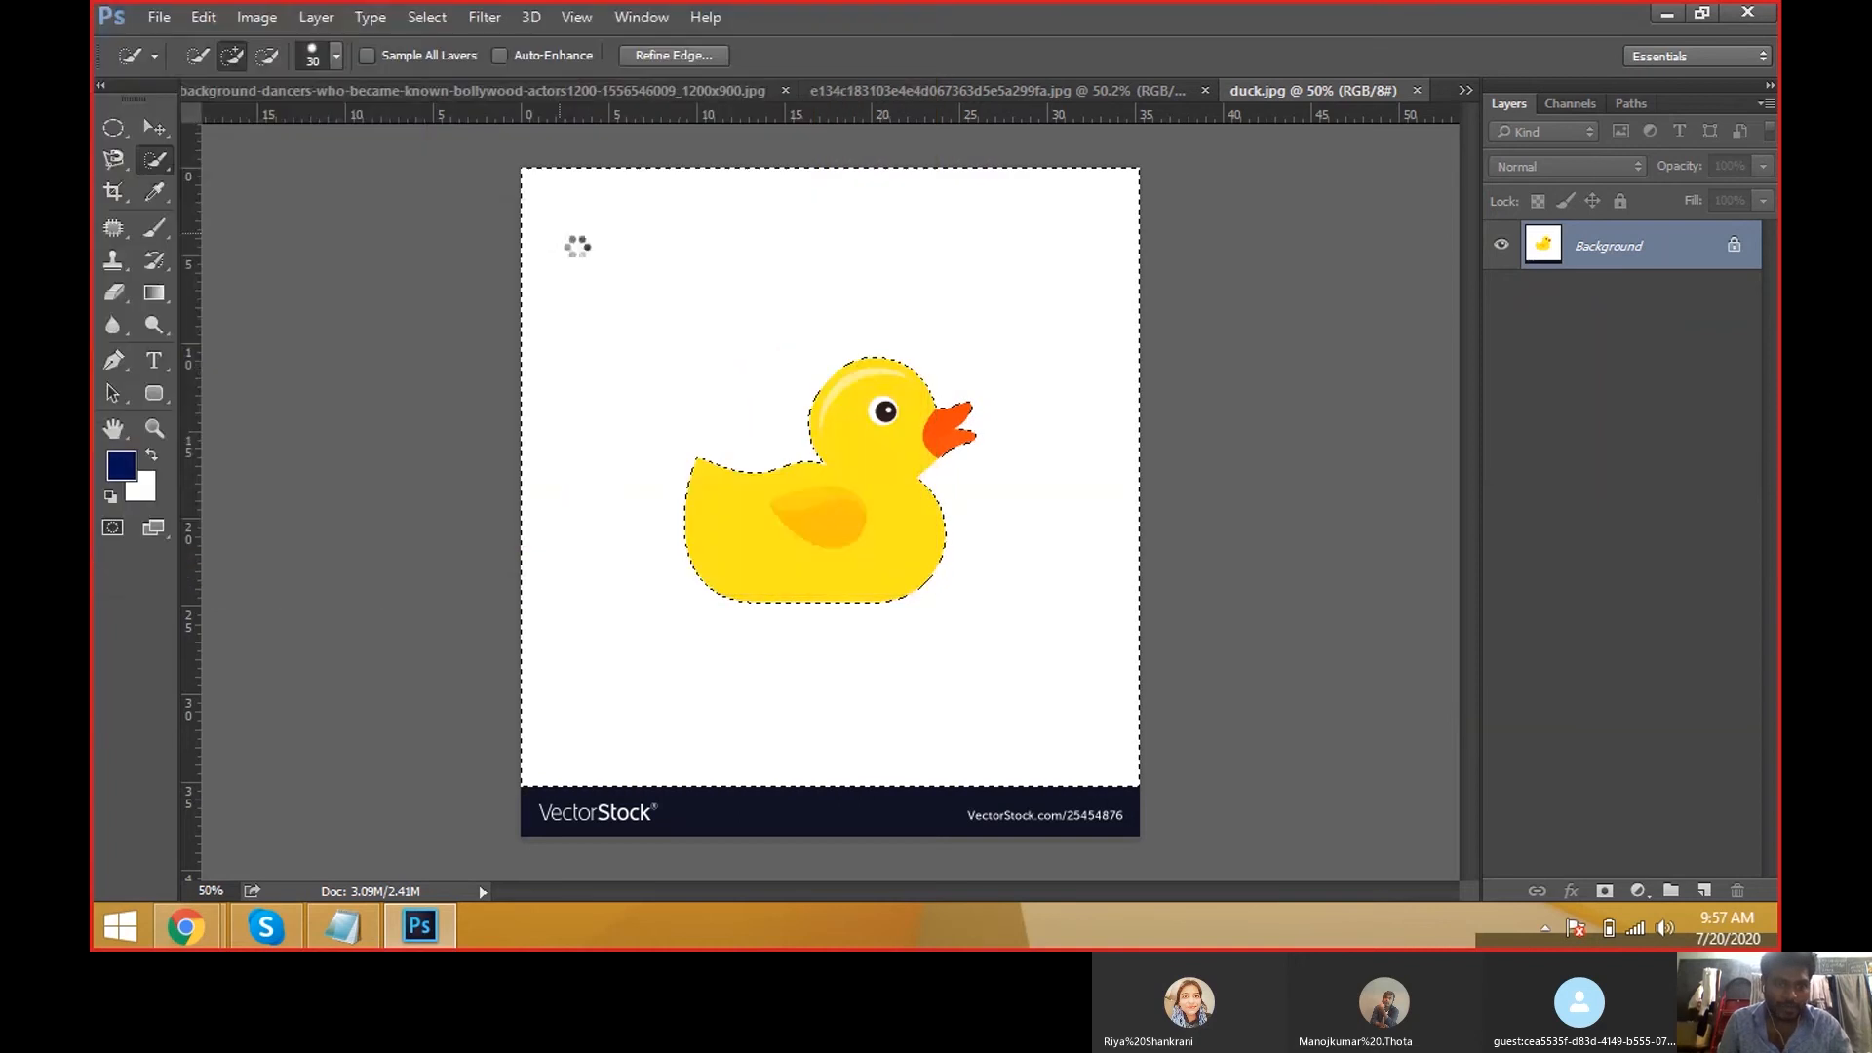
# Try to transfer the selected white area of duck.jpg onto the brick wall image with the Move tool, and undo the placement.
pyautogui.press('v')
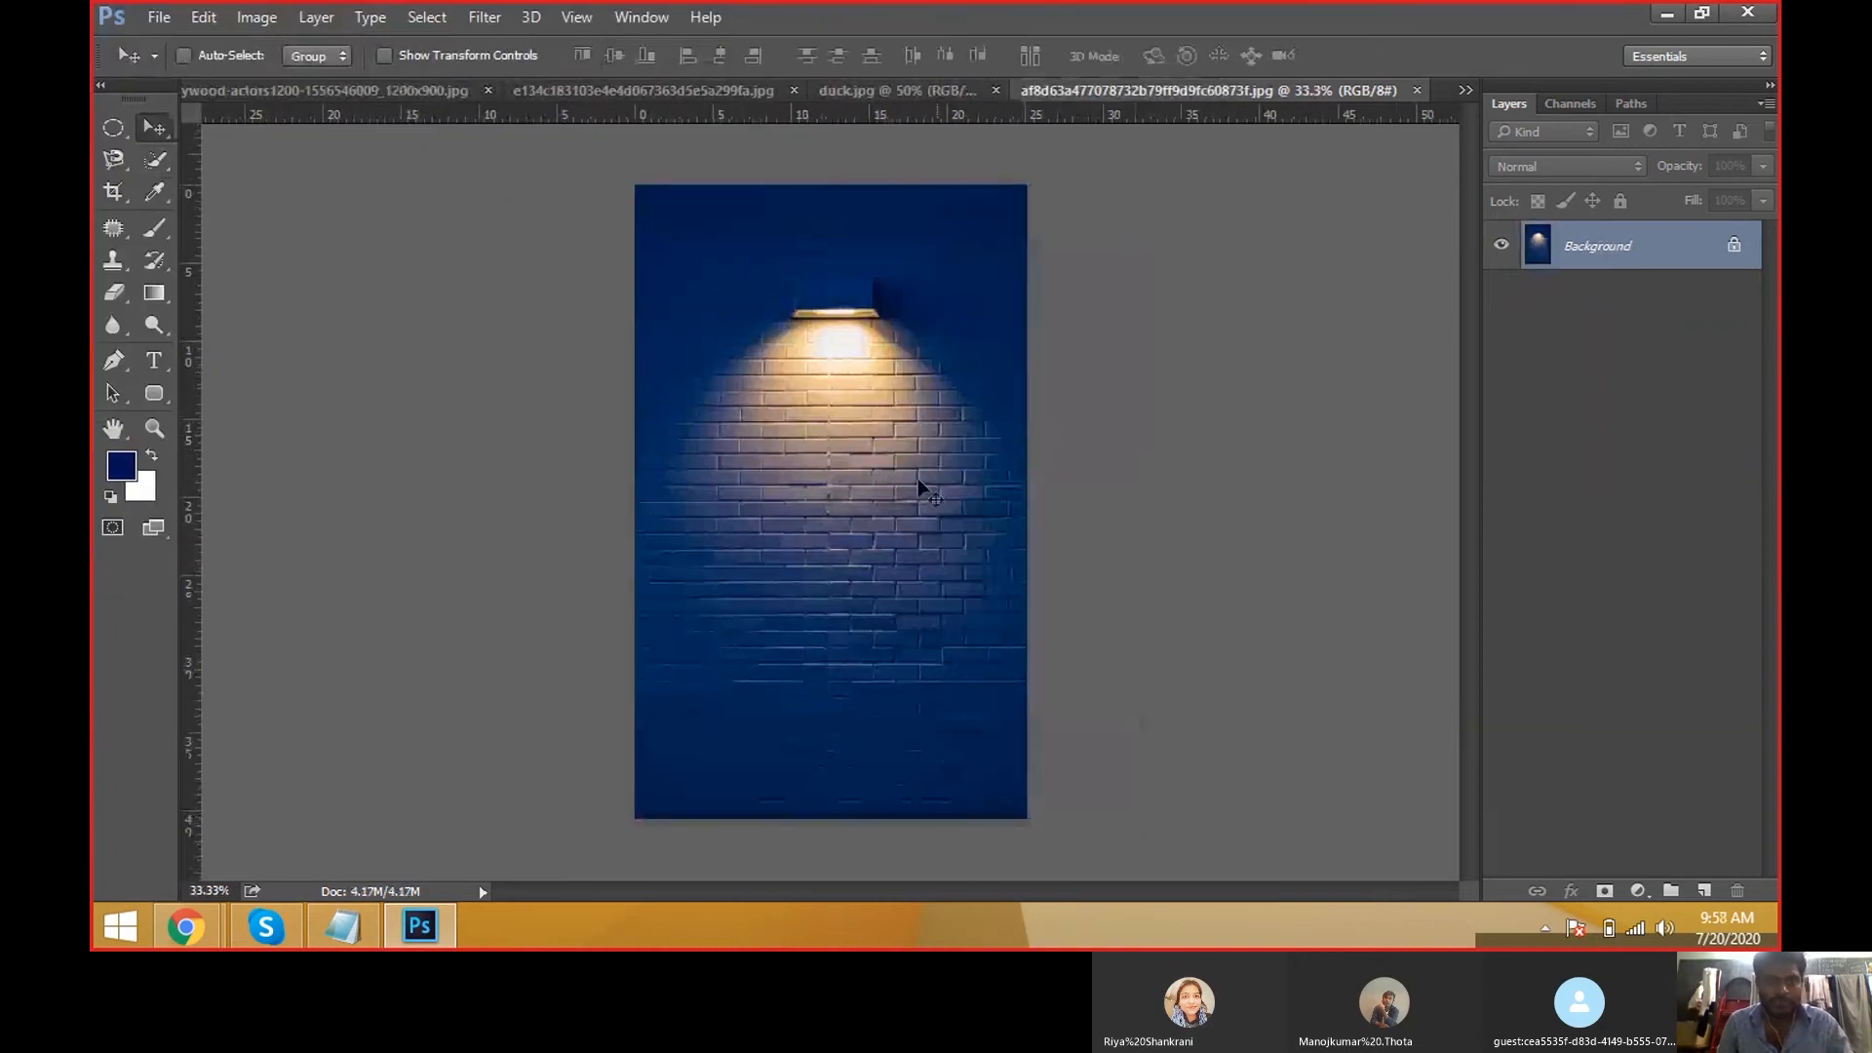
pyautogui.click(901, 91)
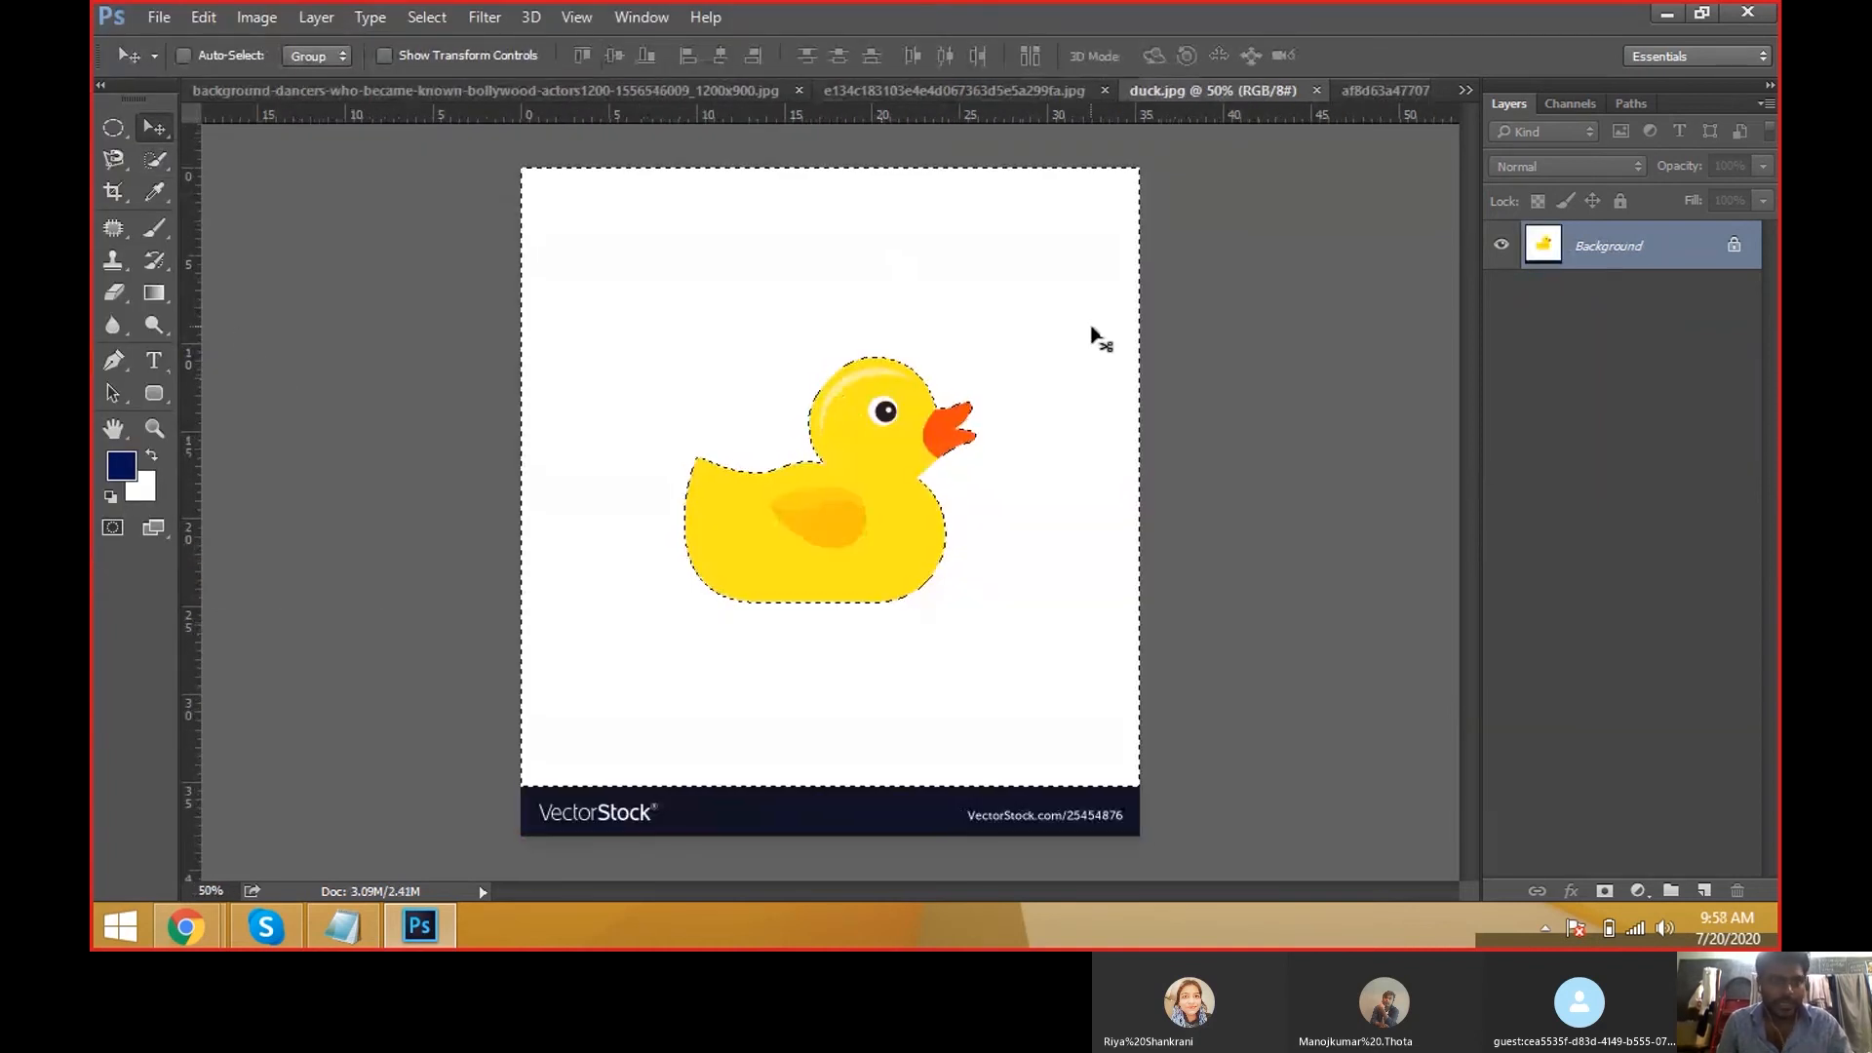
pyautogui.moveTo(1072, 232); pyautogui.dragTo(973, 474)
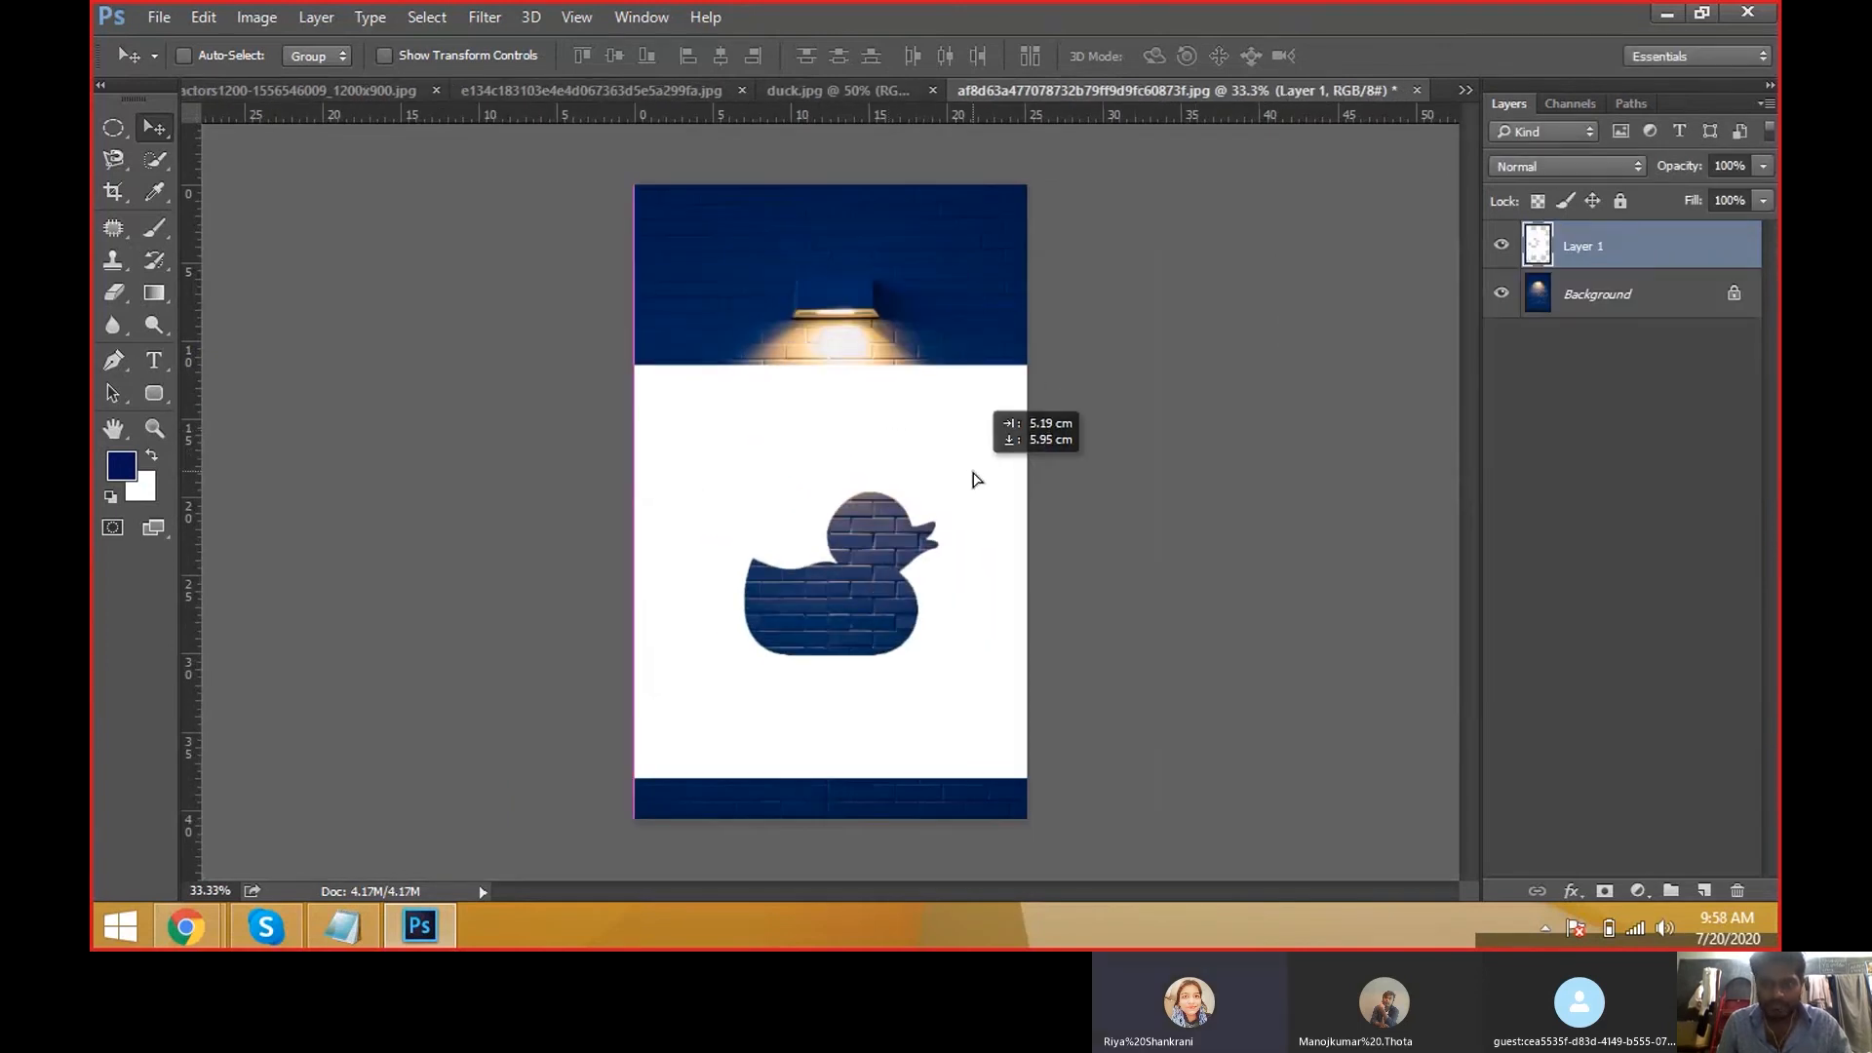
pyautogui.moveTo(972, 473); pyautogui.dragTo(973, 473)
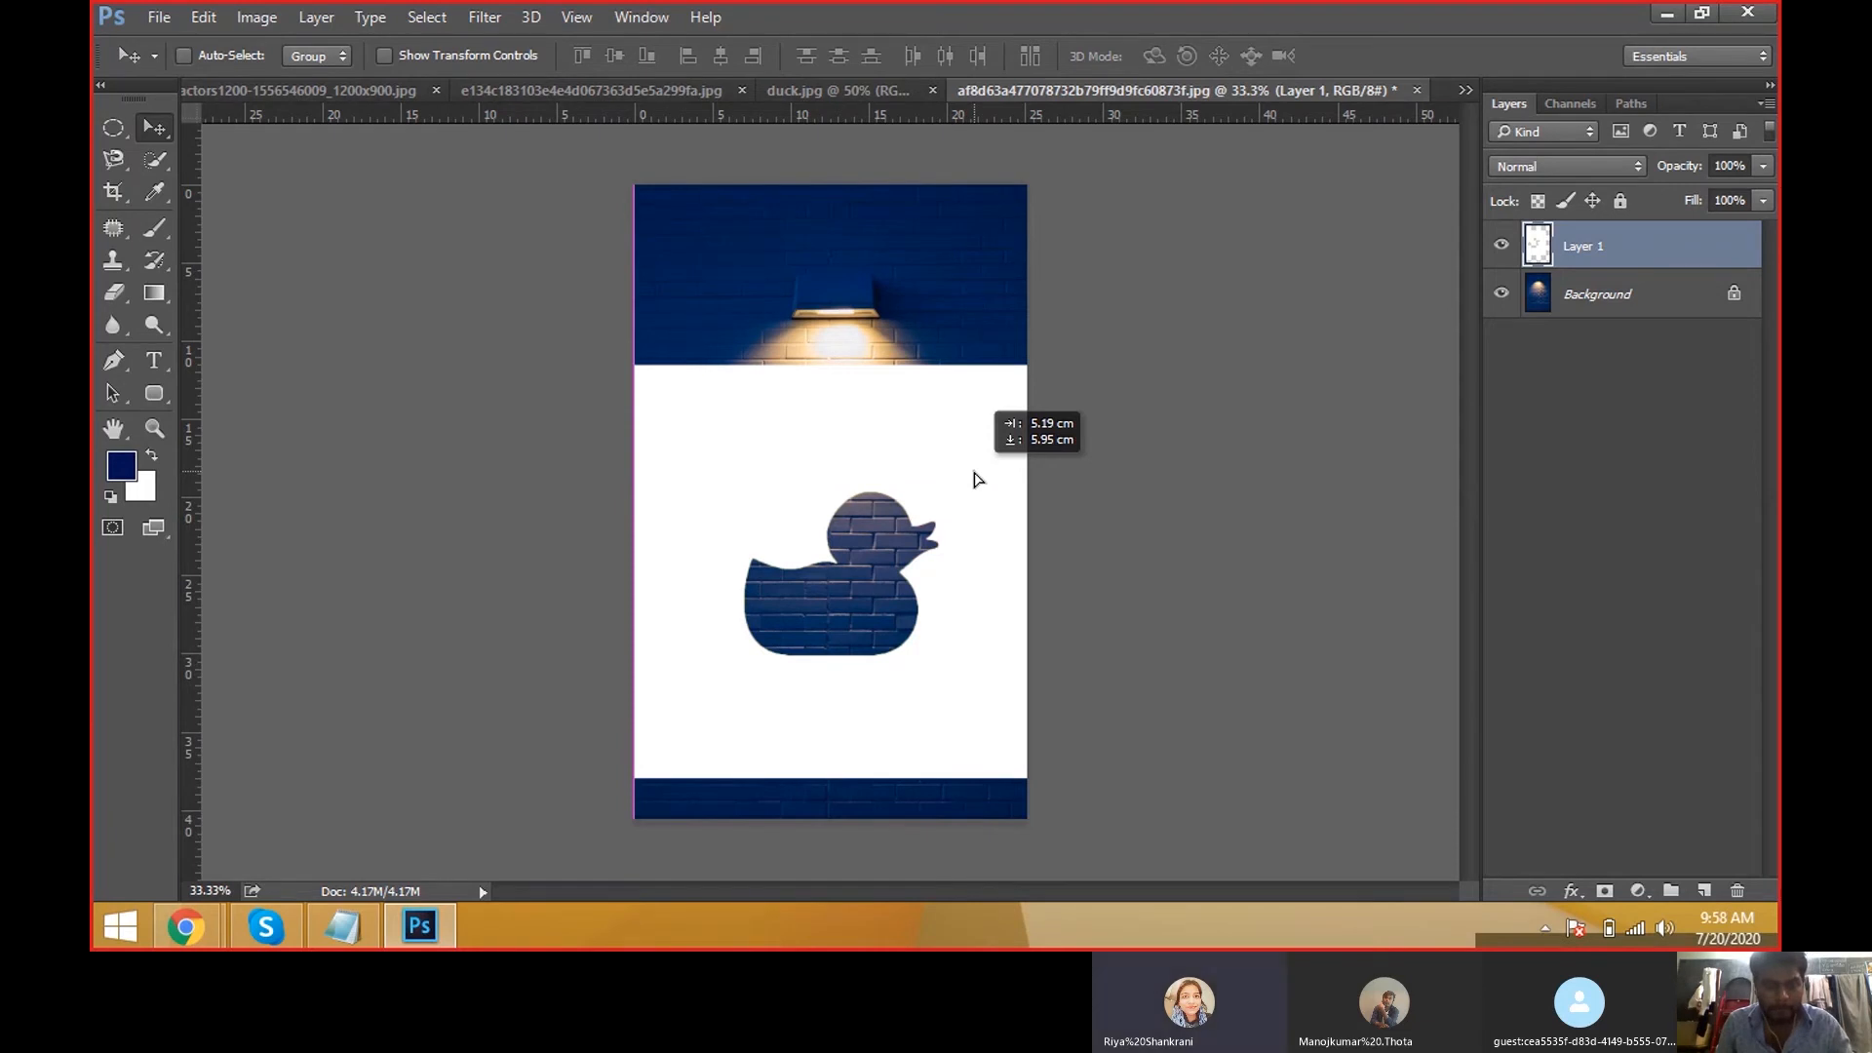
pyautogui.moveTo(978, 479); pyautogui.dragTo(978, 478)
pyautogui.hotkey('ctrl', 'z')
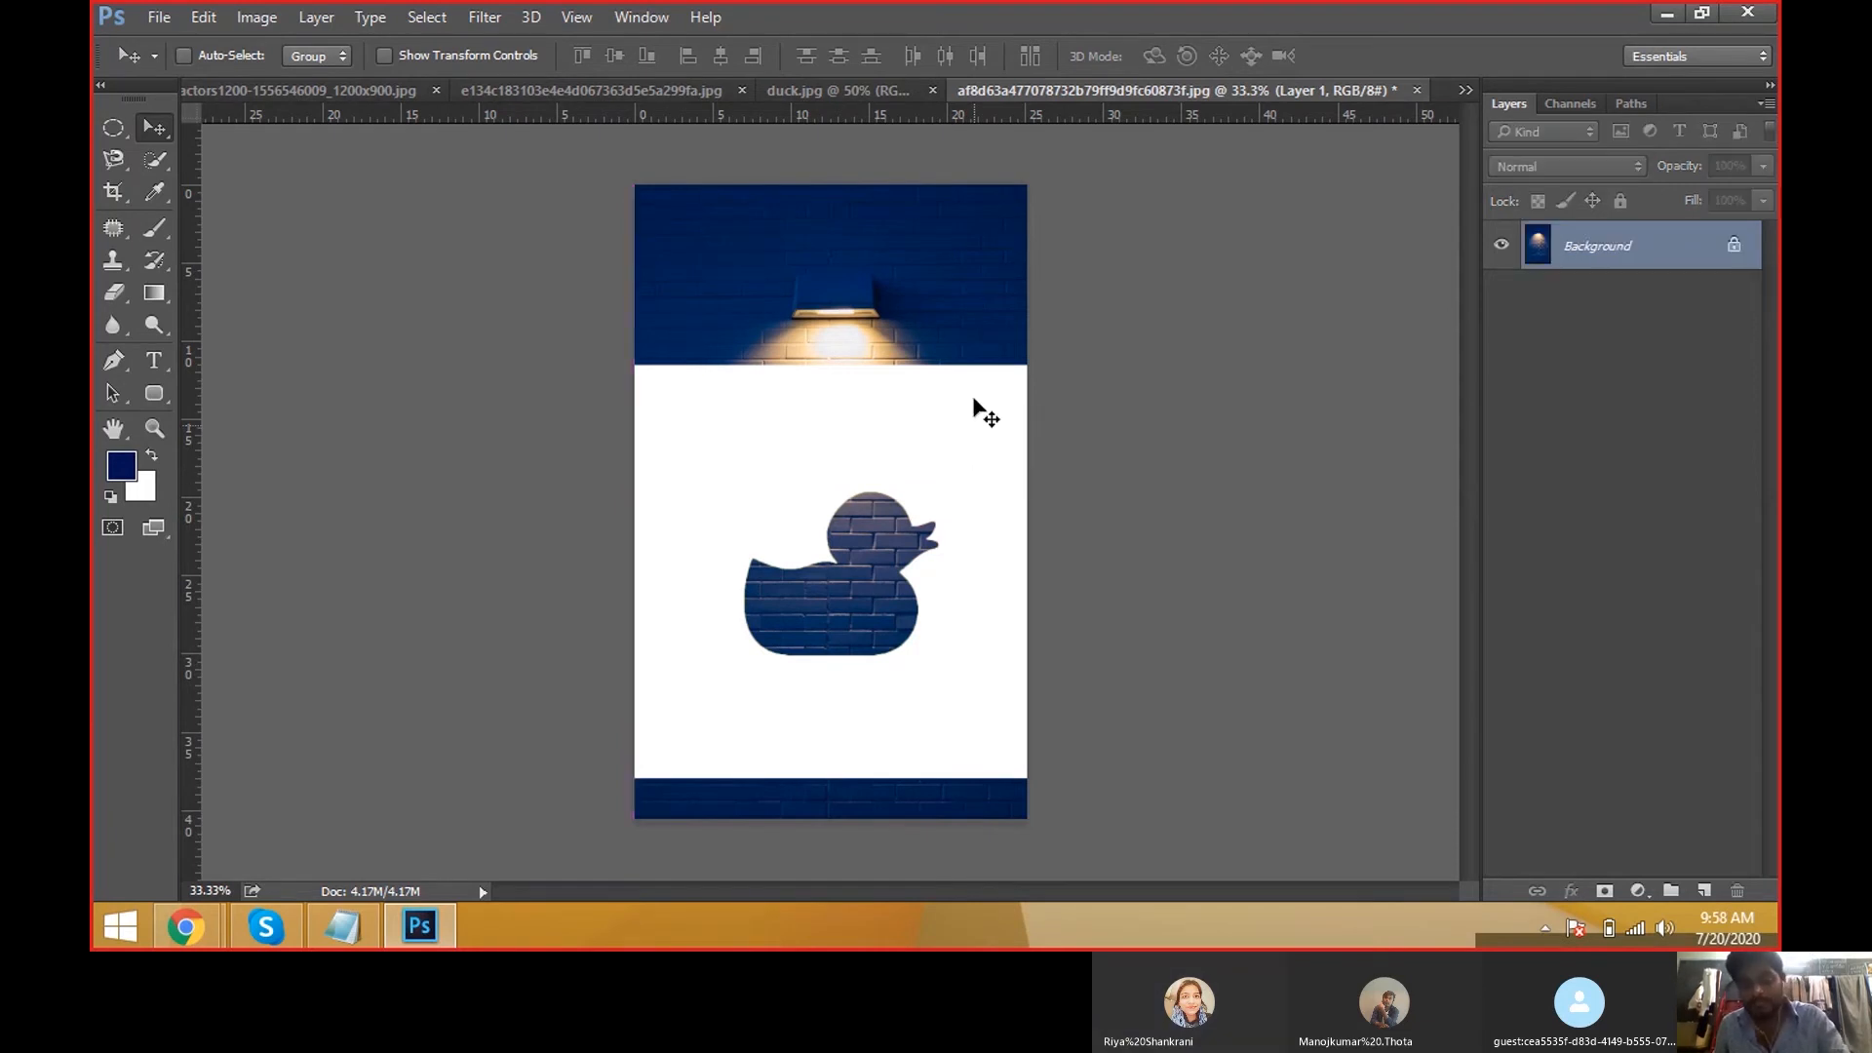
# Close the background-dancers Bollywood actors image and return to duck.jpg.
pyautogui.click(861, 93)
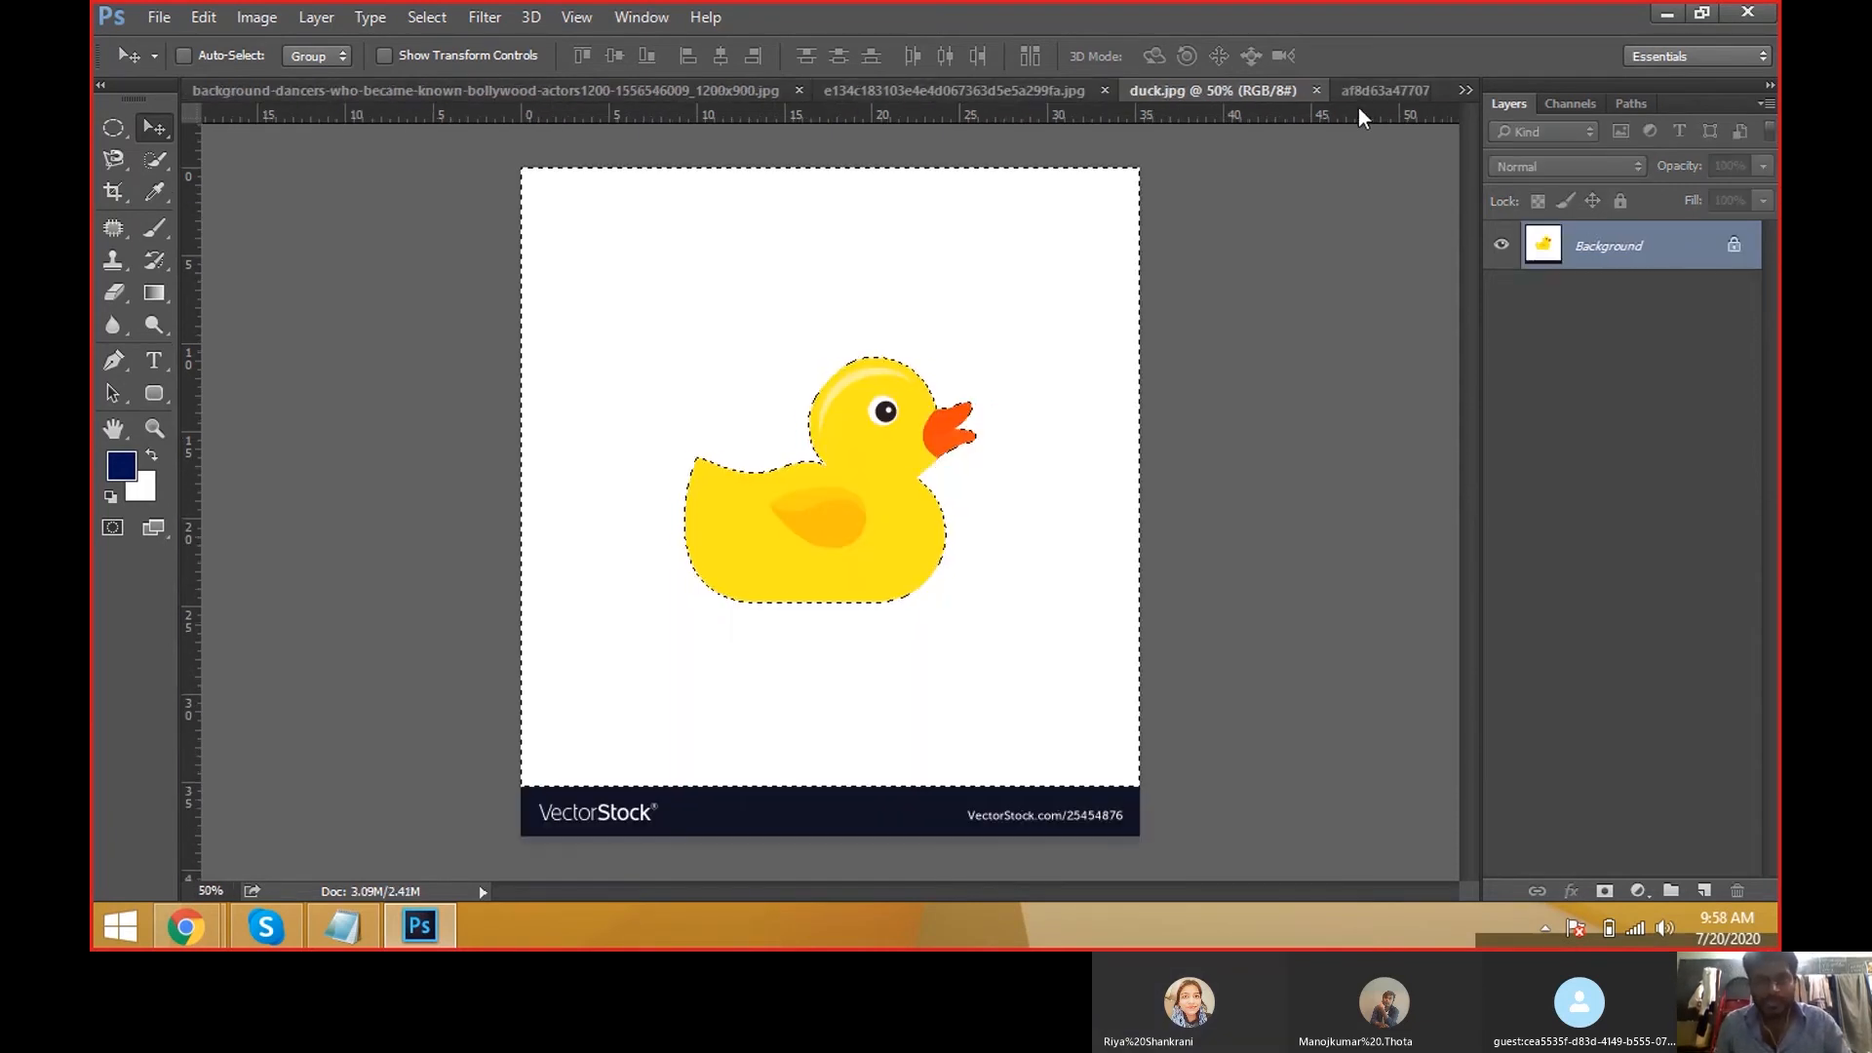
pyautogui.click(1366, 95)
pyautogui.click(922, 97)
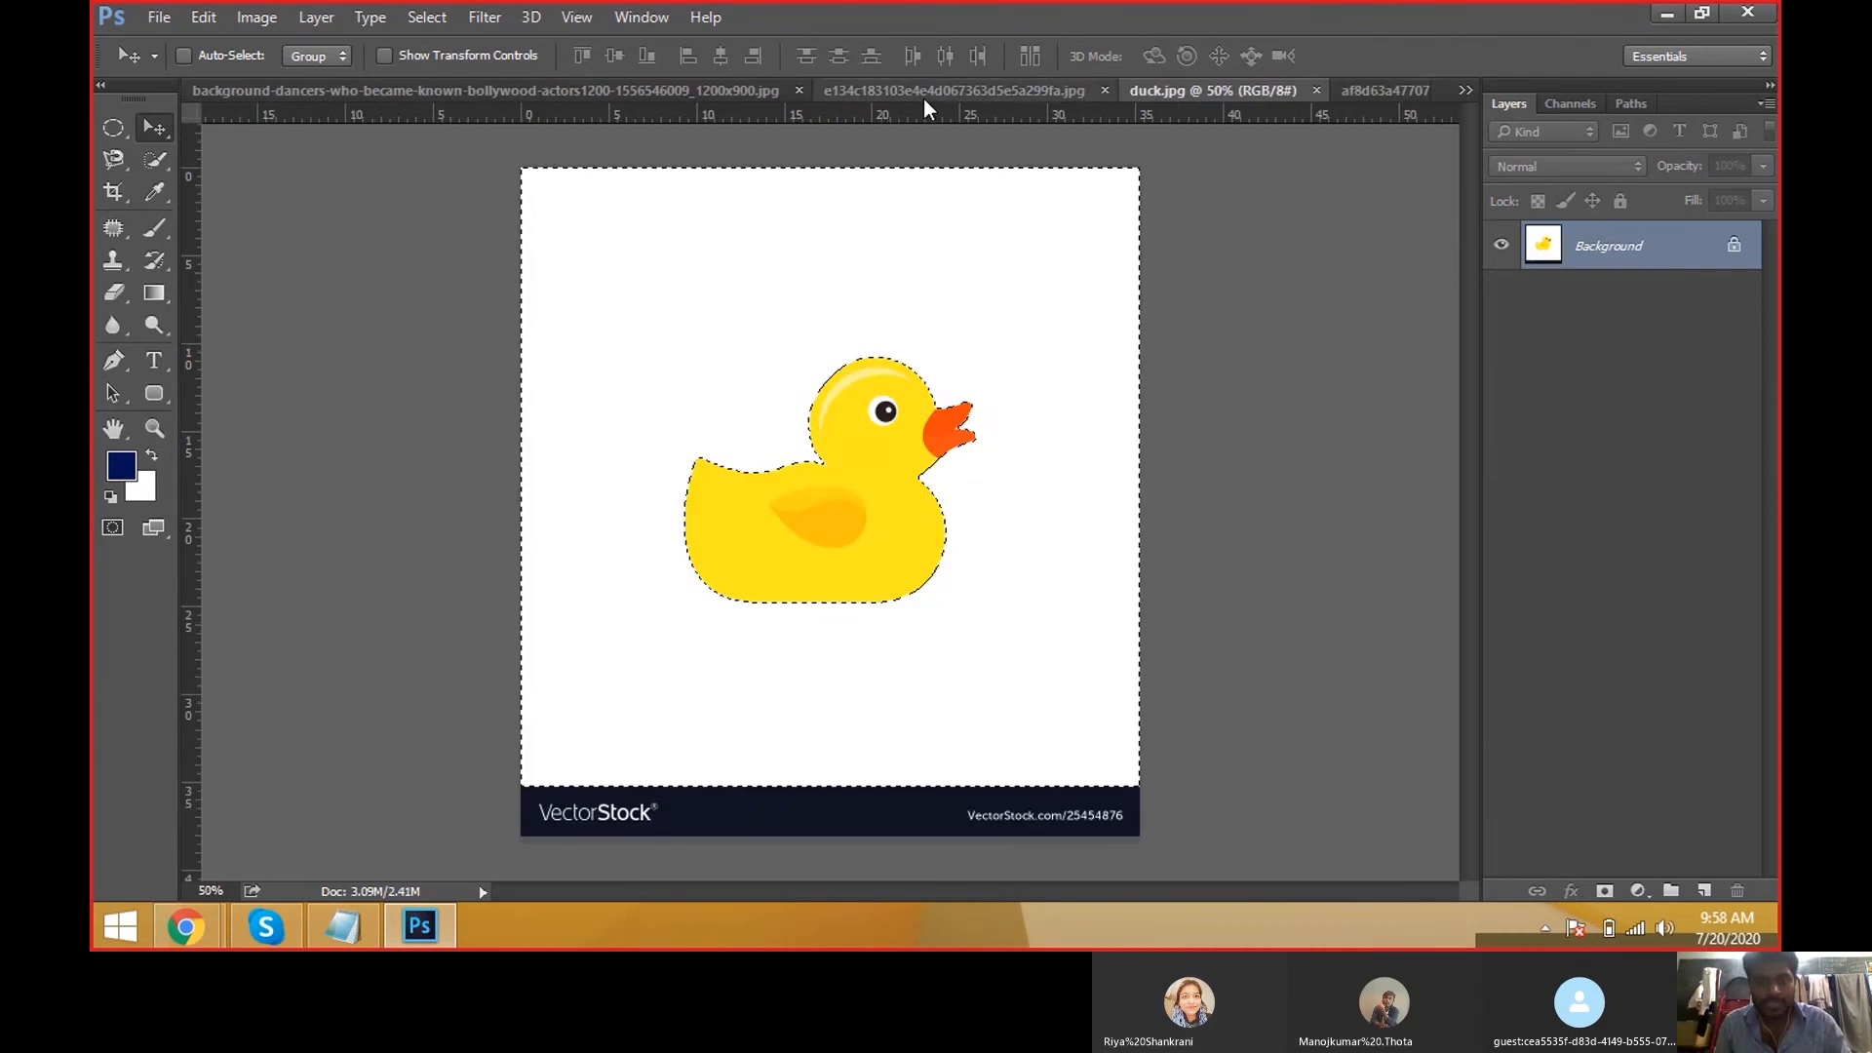
pyautogui.click(669, 94)
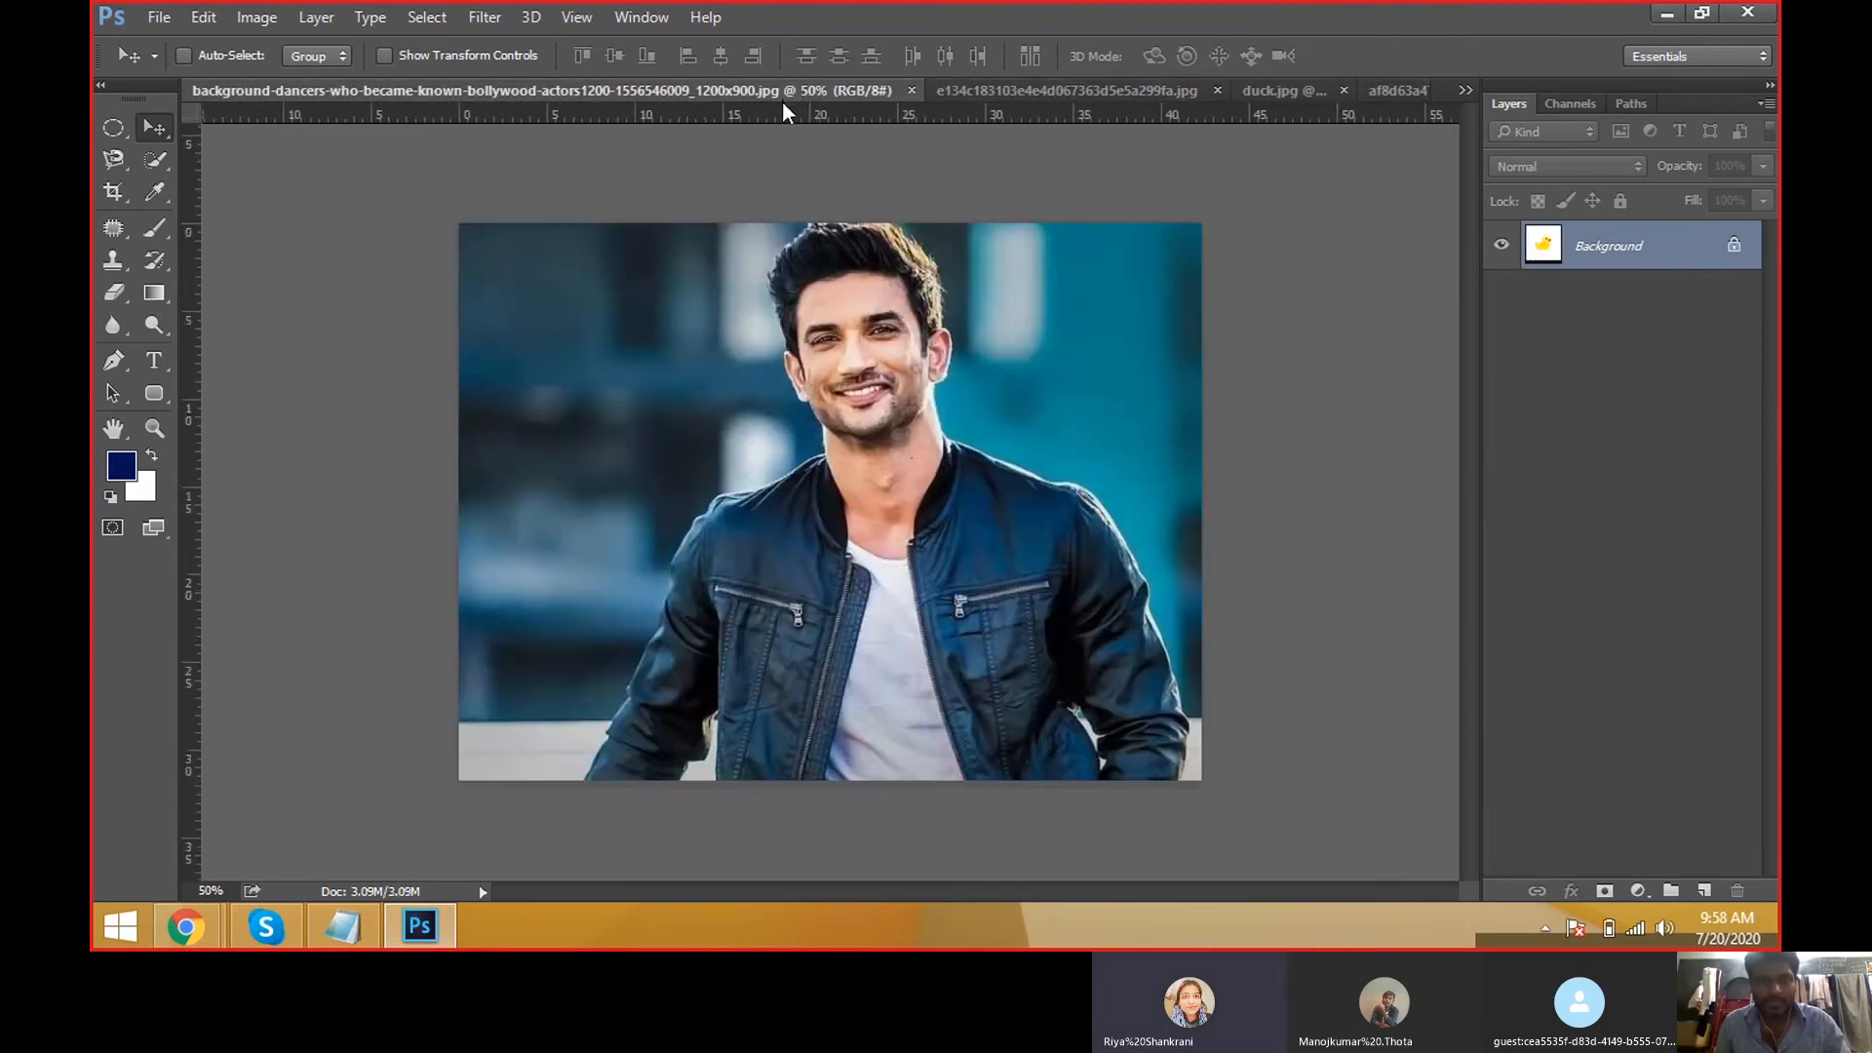
pyautogui.click(912, 90)
pyautogui.click(1103, 94)
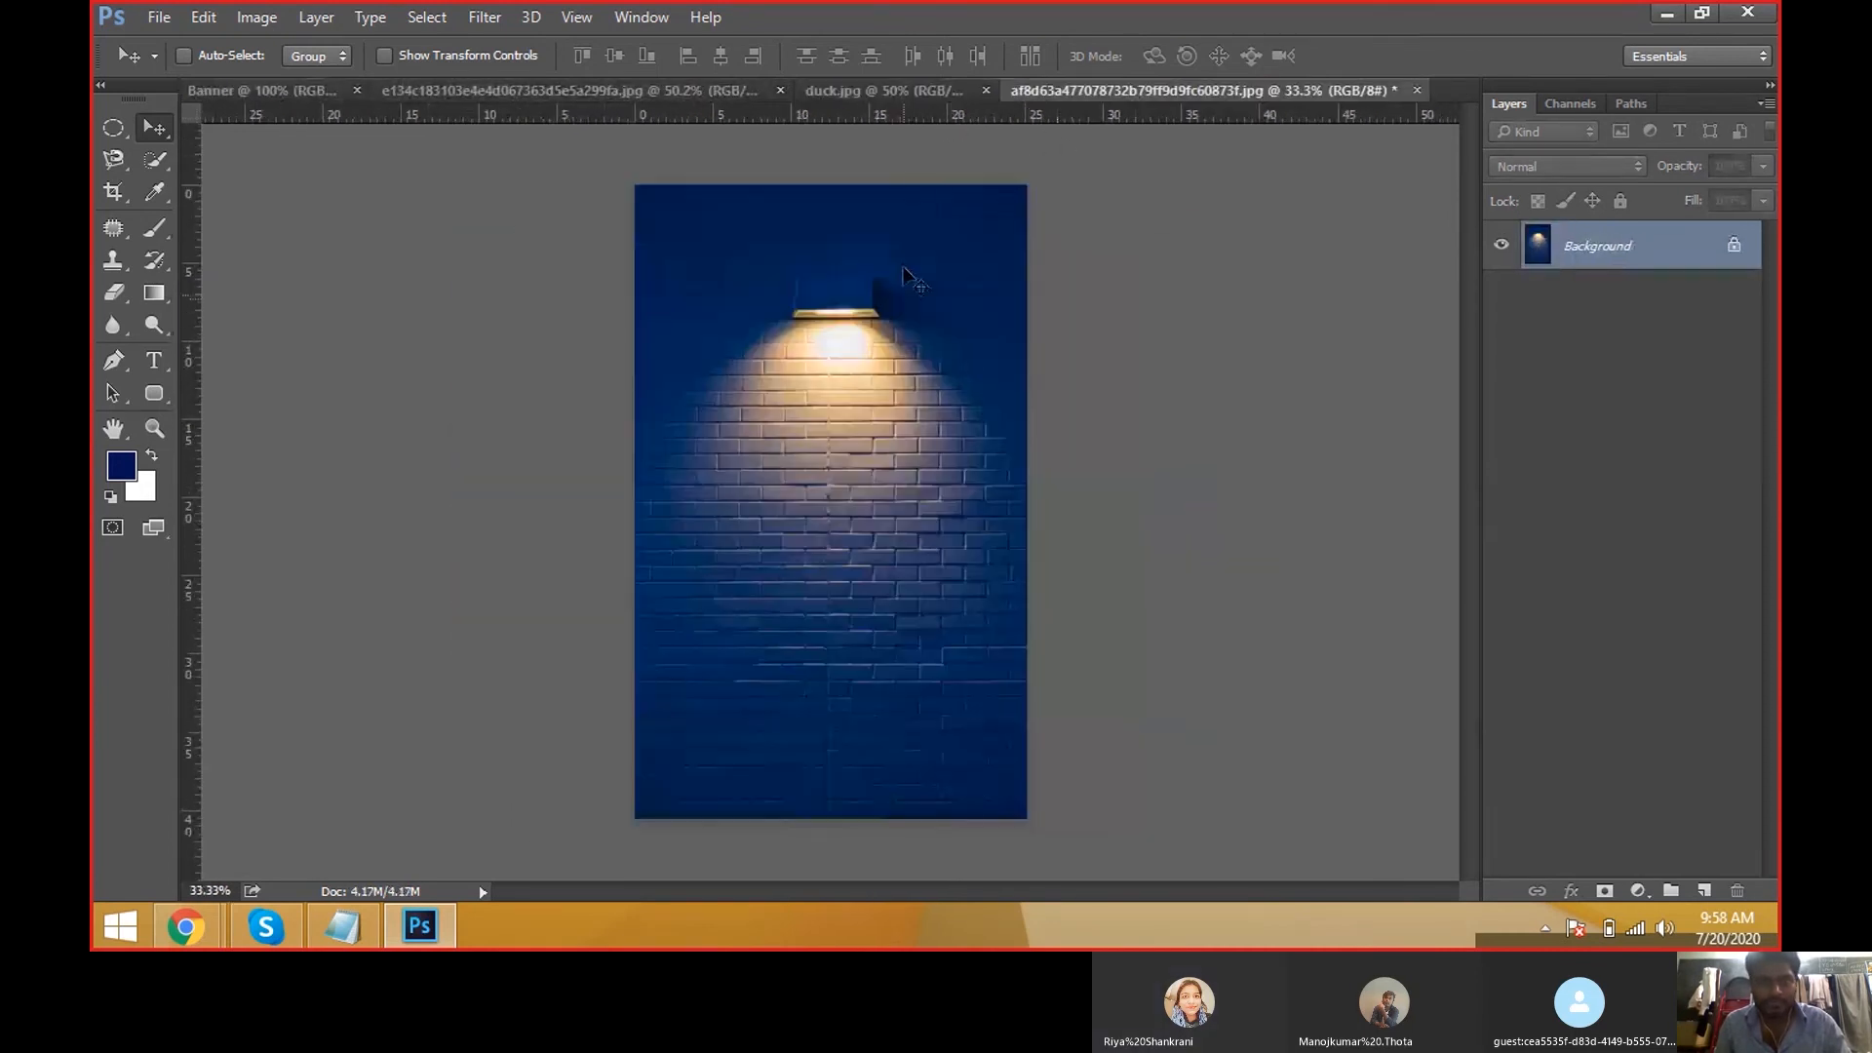
pyautogui.click(927, 92)
pyautogui.click(1230, 91)
pyautogui.click(887, 91)
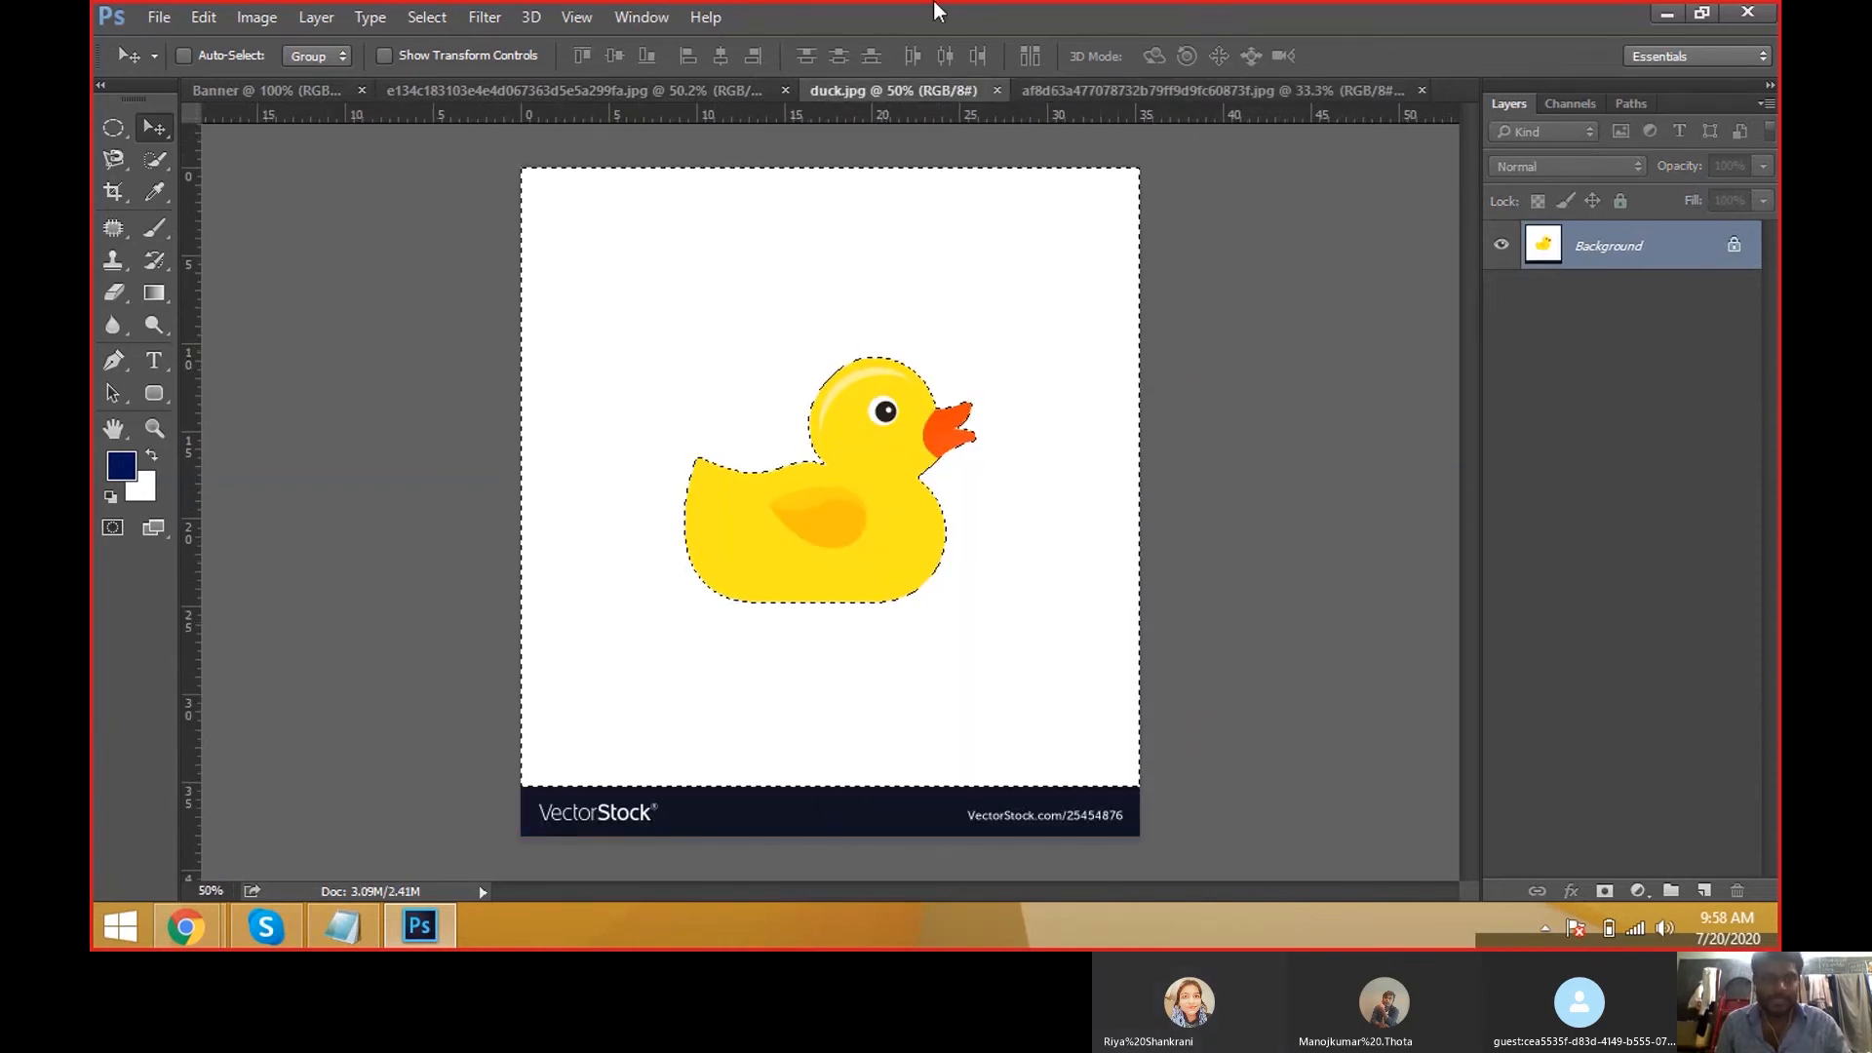
# Float duck.jpg and the blue brick wall image in separate windows, and close the e134c183103e4e4d067363d5e5a299fa and Banner documents.
pyautogui.moveTo(904, 97); pyautogui.dragTo(891, 254)
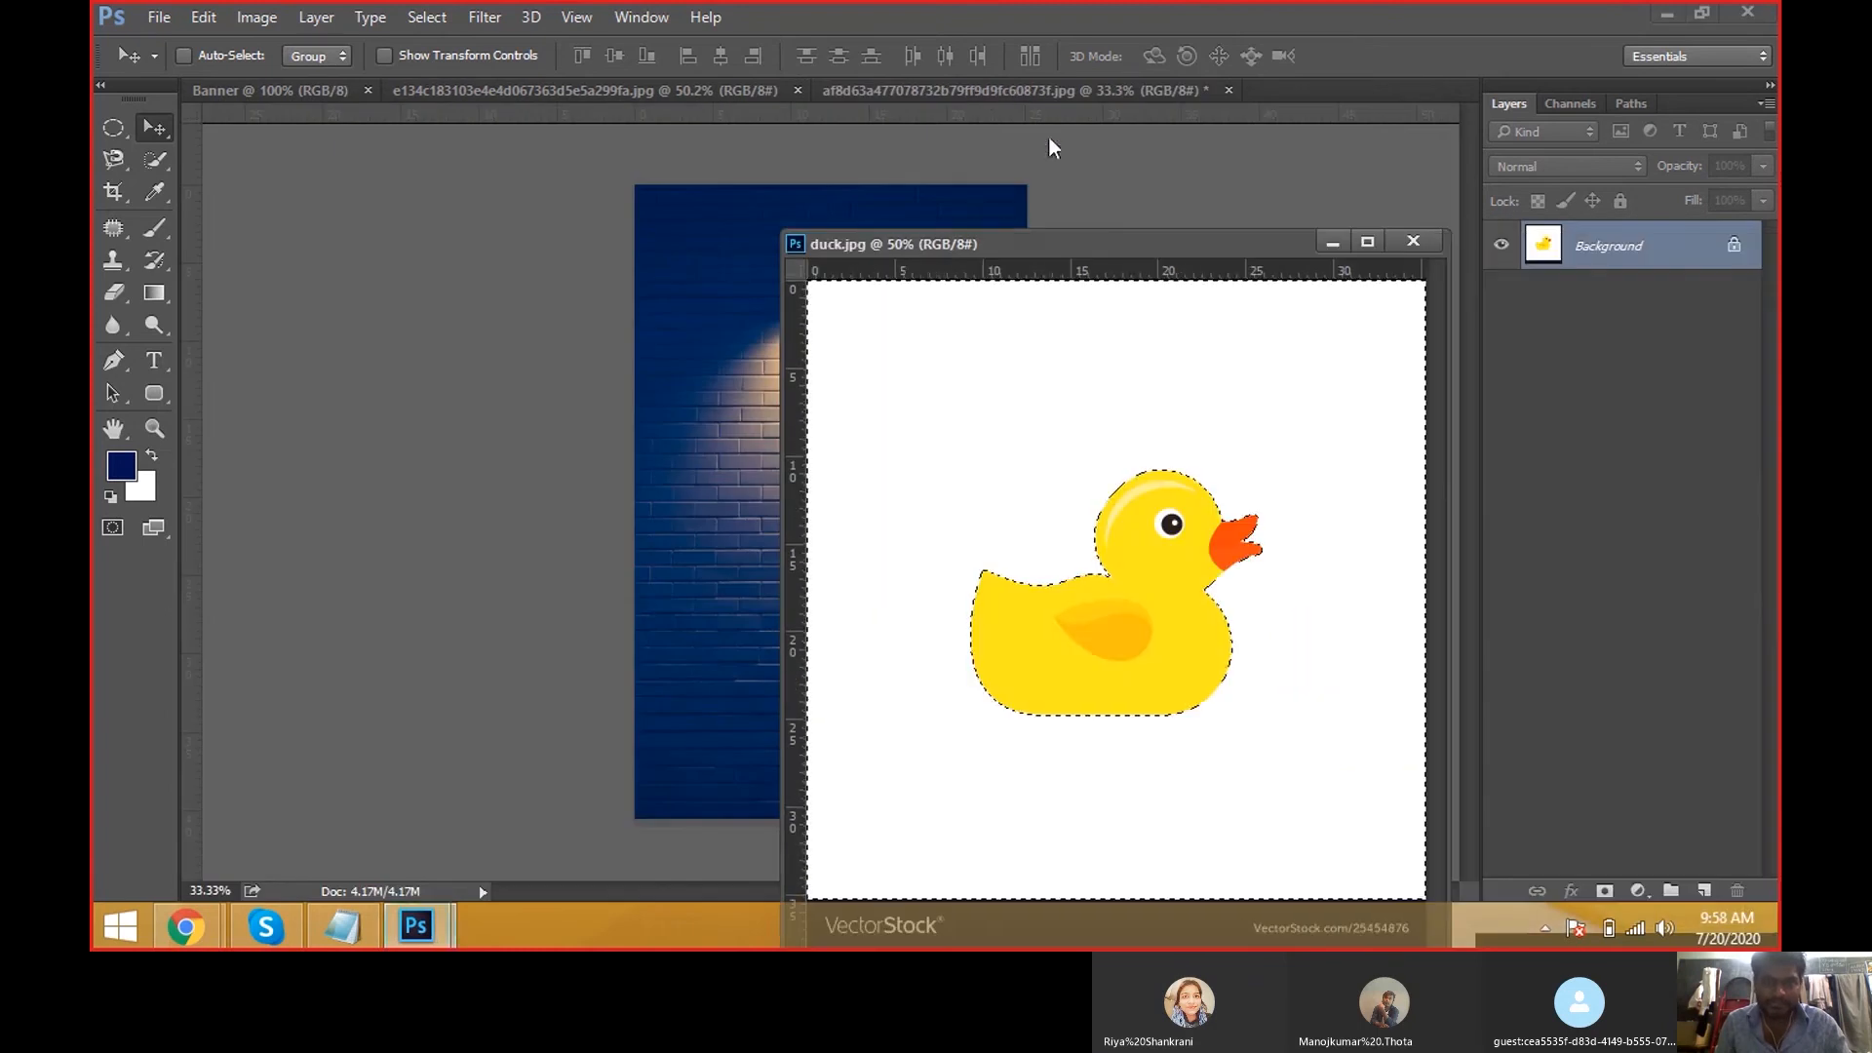
pyautogui.moveTo(980, 91); pyautogui.dragTo(591, 167)
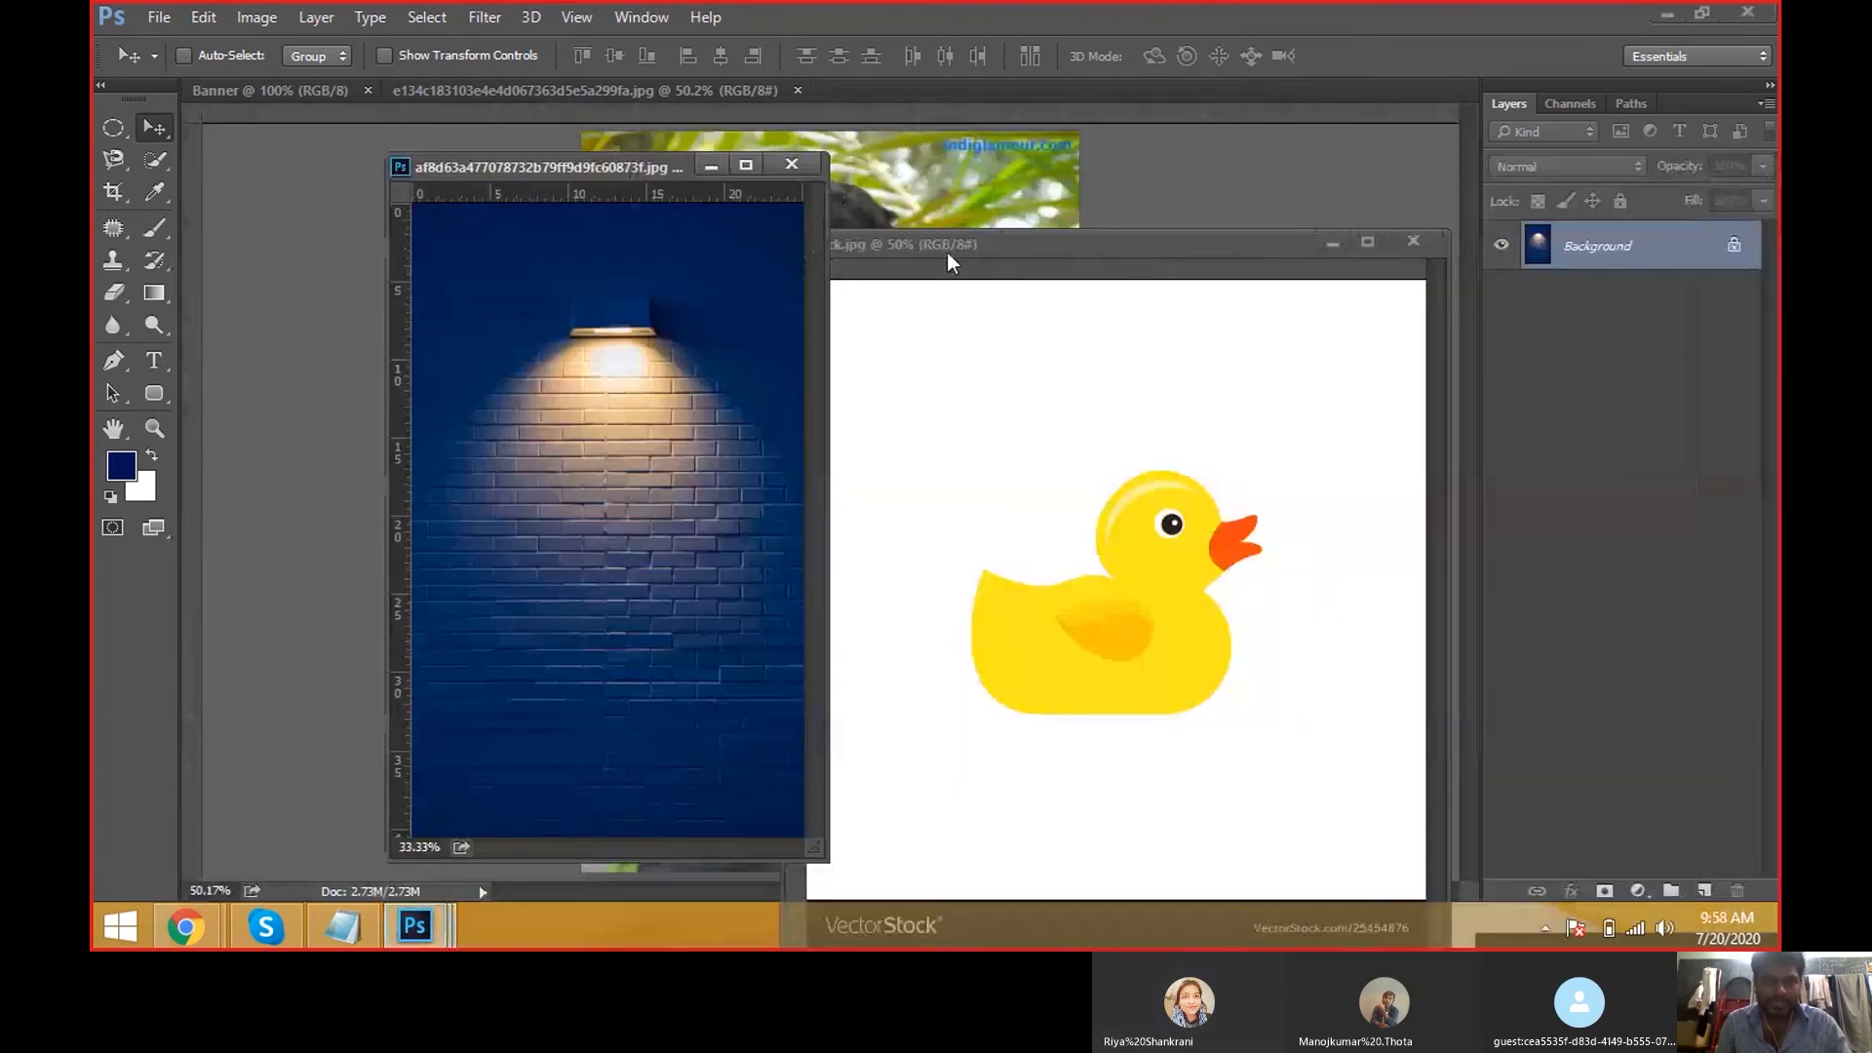
pyautogui.moveTo(714, 92); pyautogui.dragTo(1028, 129)
pyautogui.click(1202, 124)
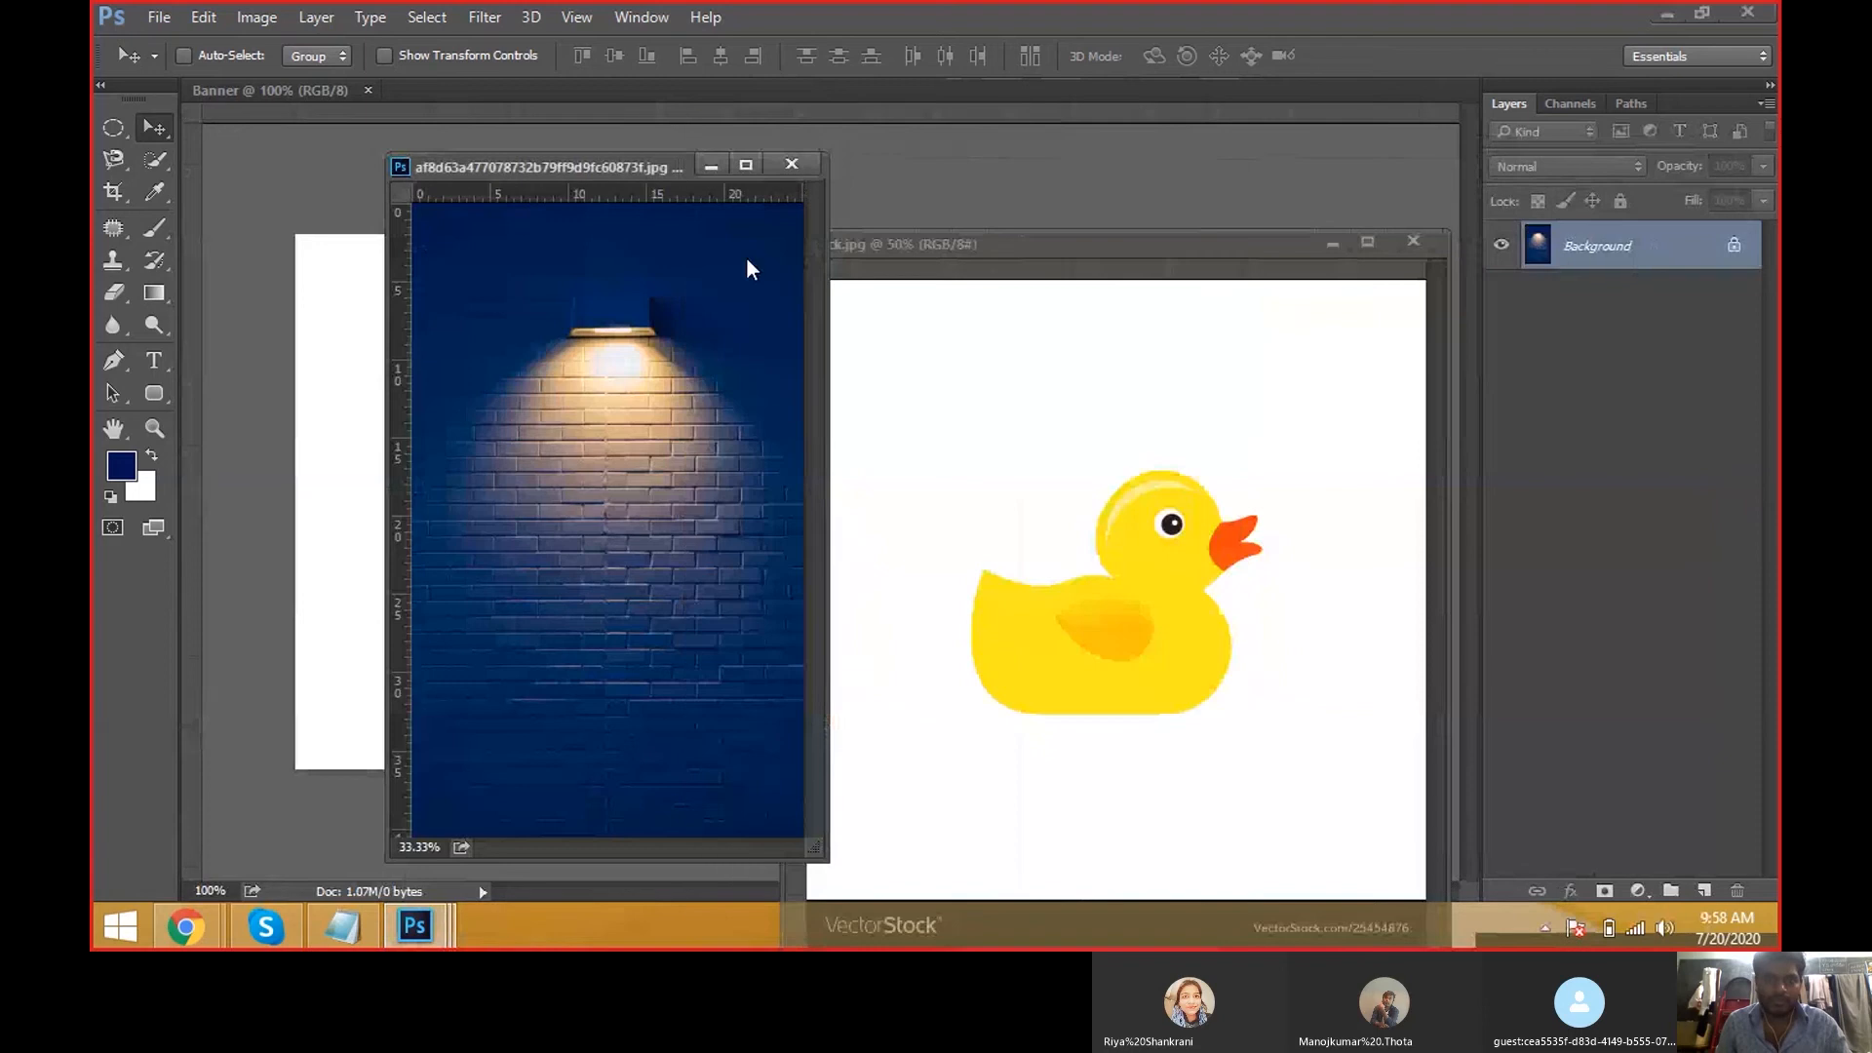
pyautogui.moveTo(634, 167); pyautogui.dragTo(406, 156)
pyautogui.click(367, 89)
# Arrange the brick wall and duck.jpg windows side by side, widening the brick wall window to show its whole image.
pyautogui.moveTo(965, 243); pyautogui.dragTo(855, 138)
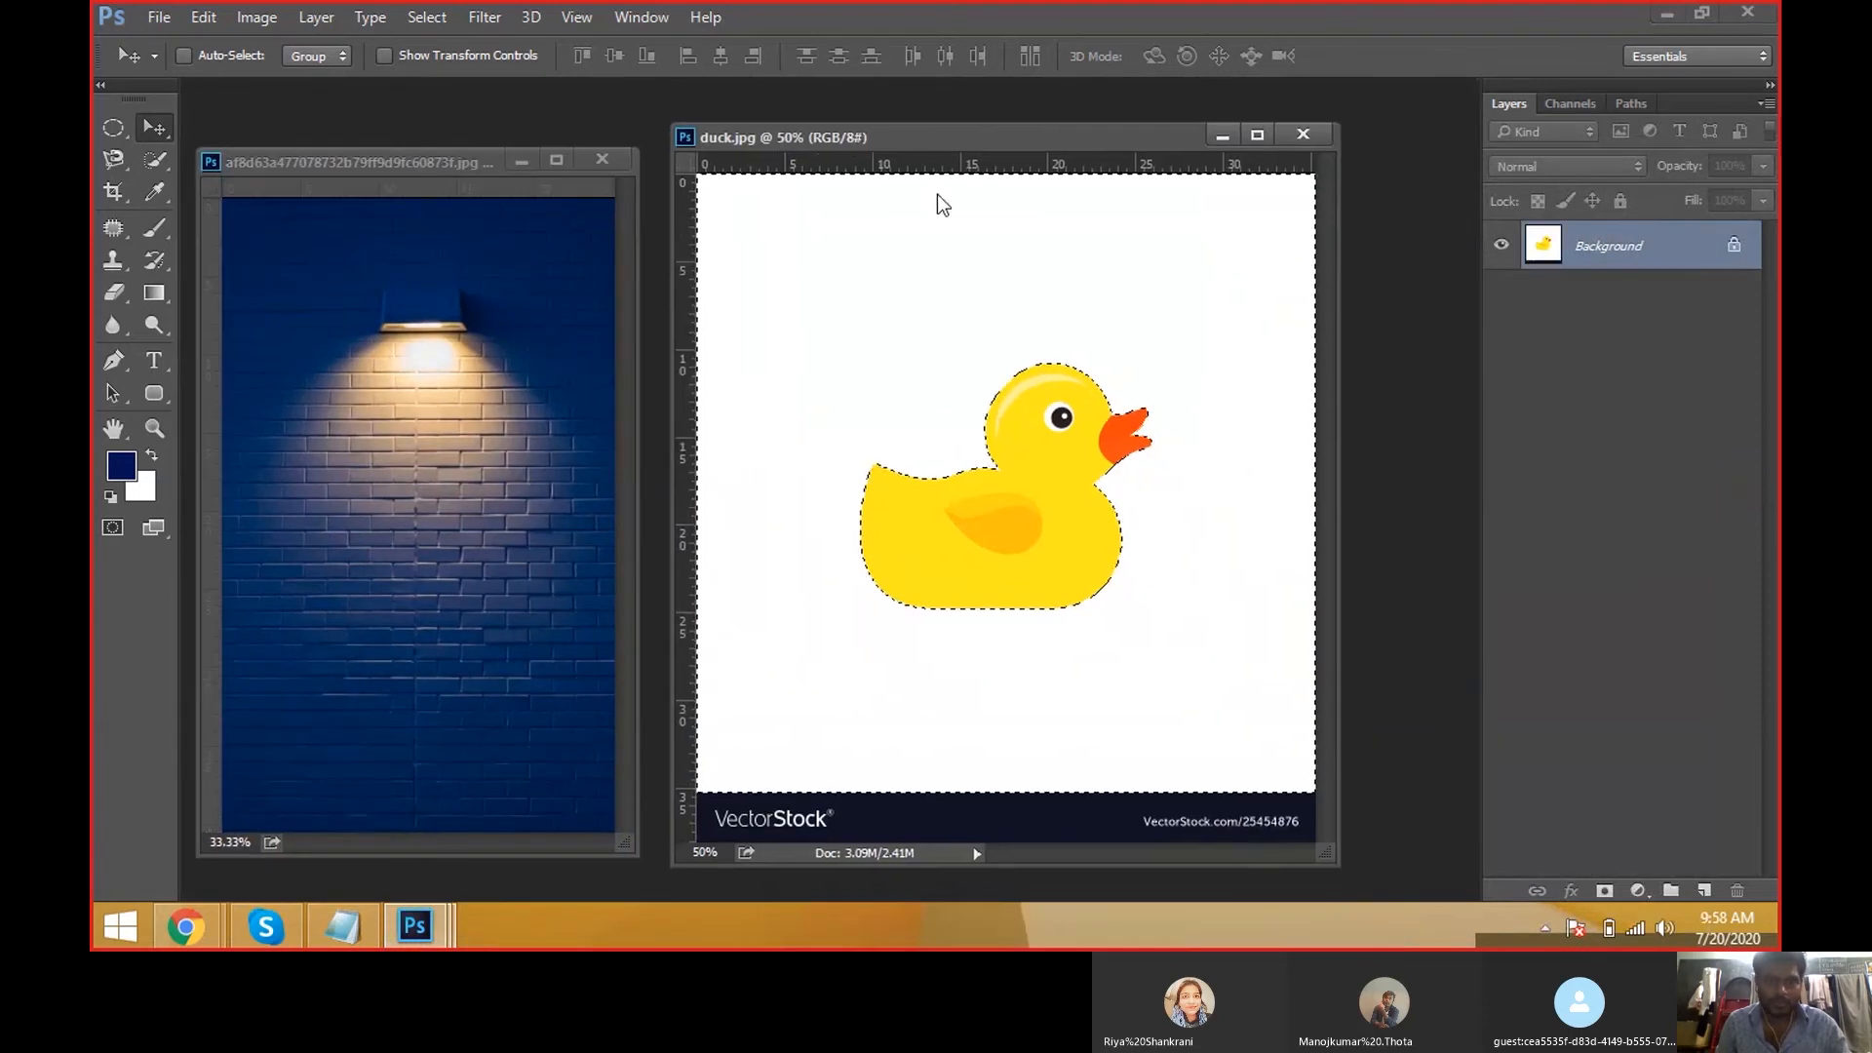
pyautogui.moveTo(468, 166); pyautogui.dragTo(480, 143)
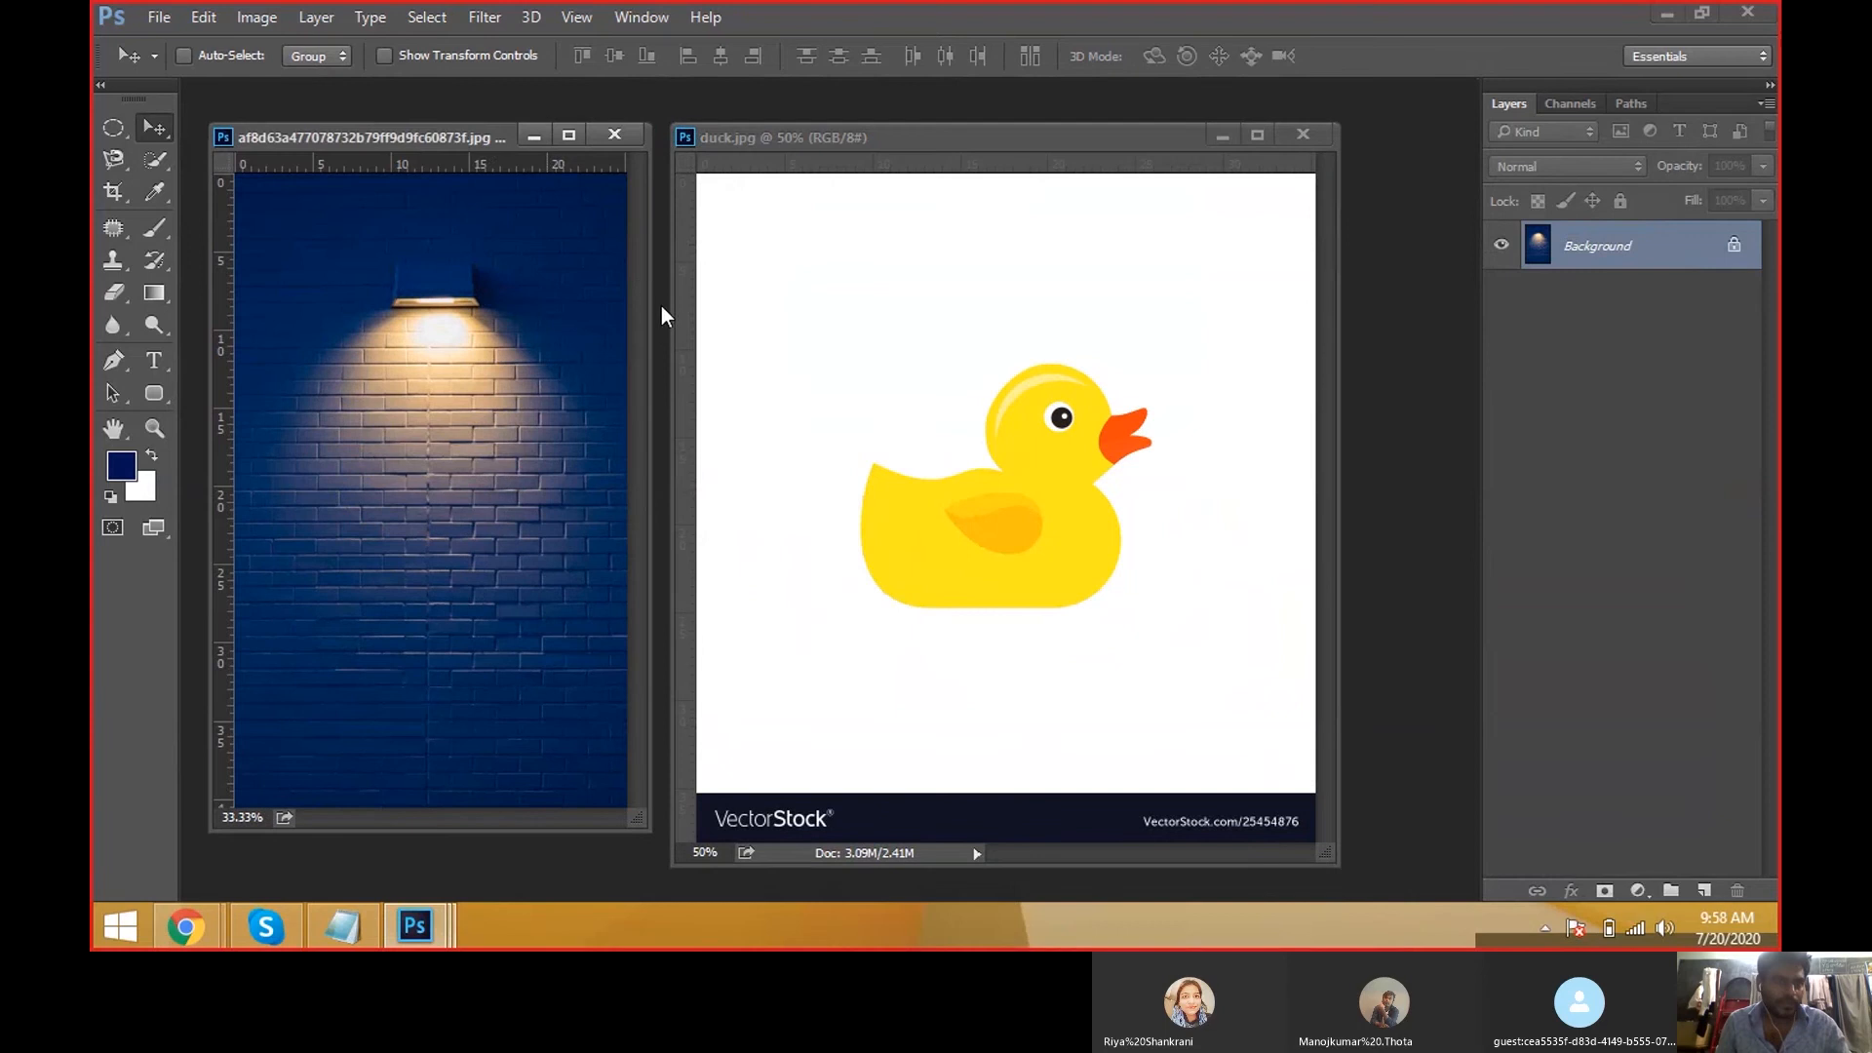
pyautogui.moveTo(672, 306); pyautogui.dragTo(691, 308)
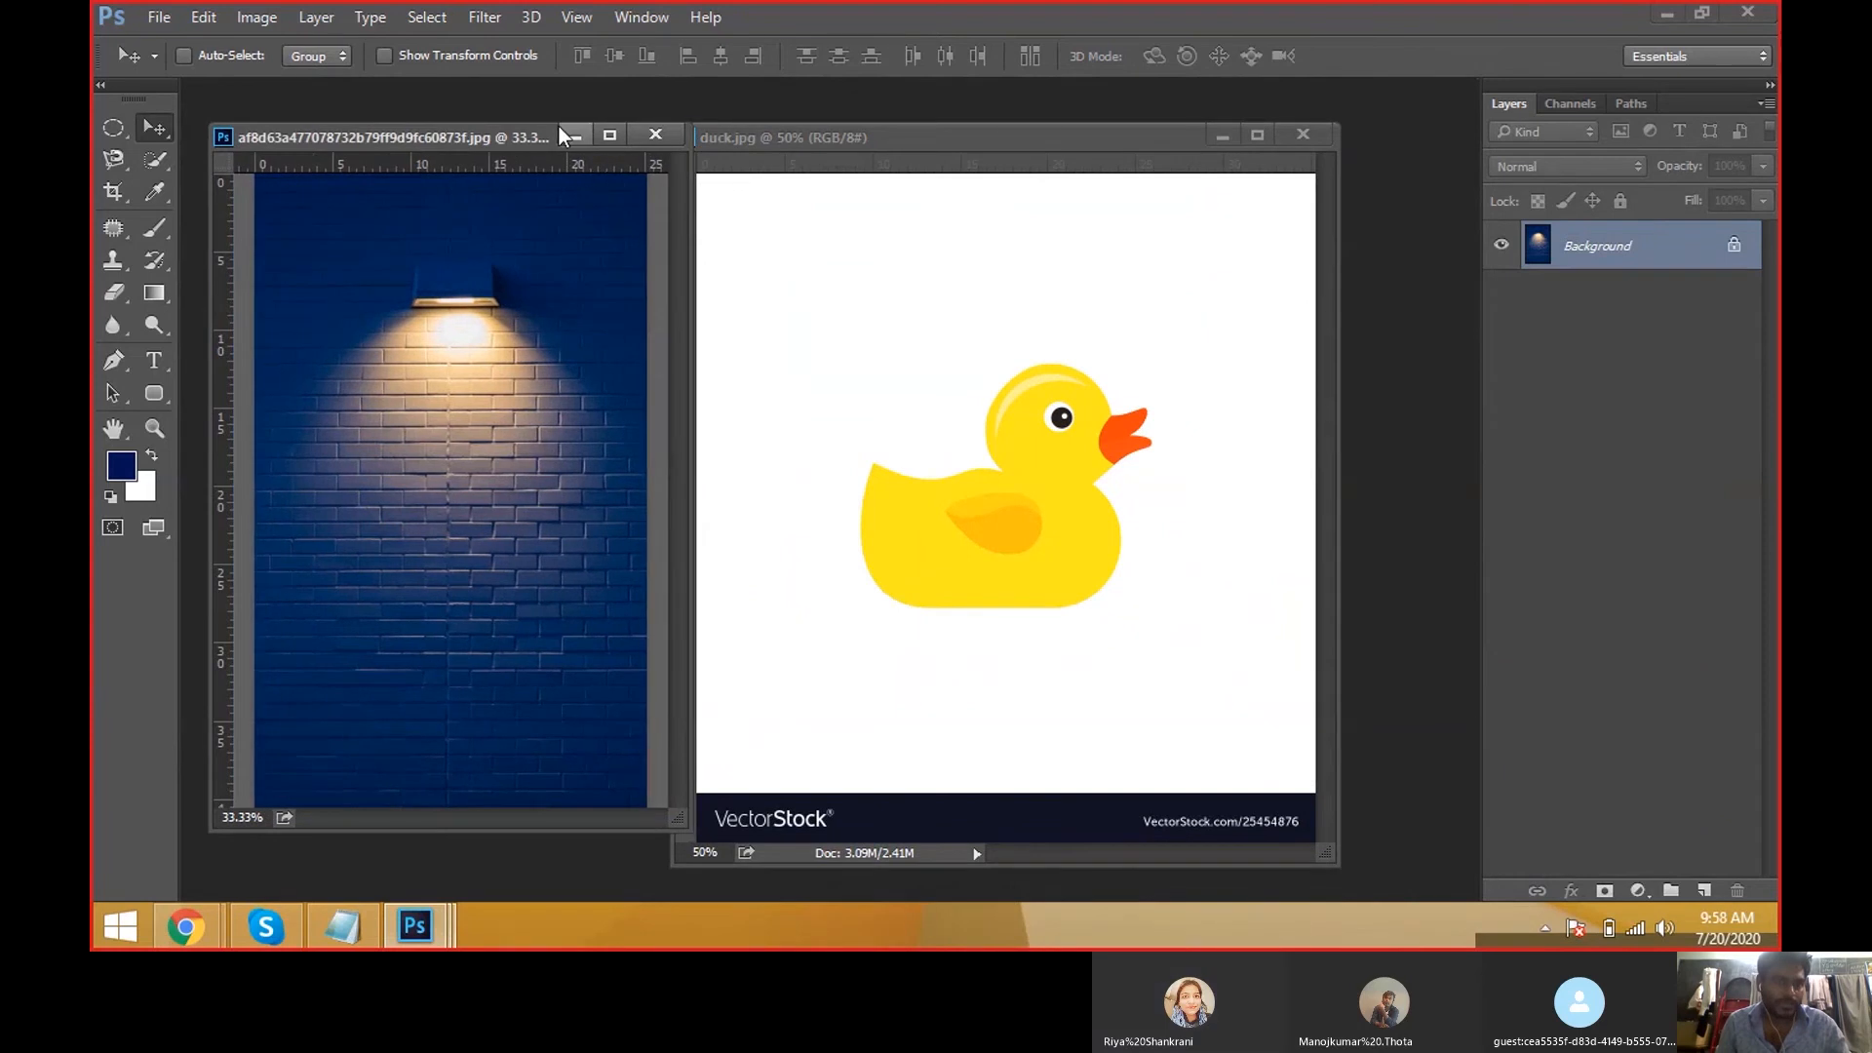
pyautogui.moveTo(558, 126); pyautogui.dragTo(558, 104)
pyautogui.moveTo(885, 136); pyautogui.dragTo(910, 123)
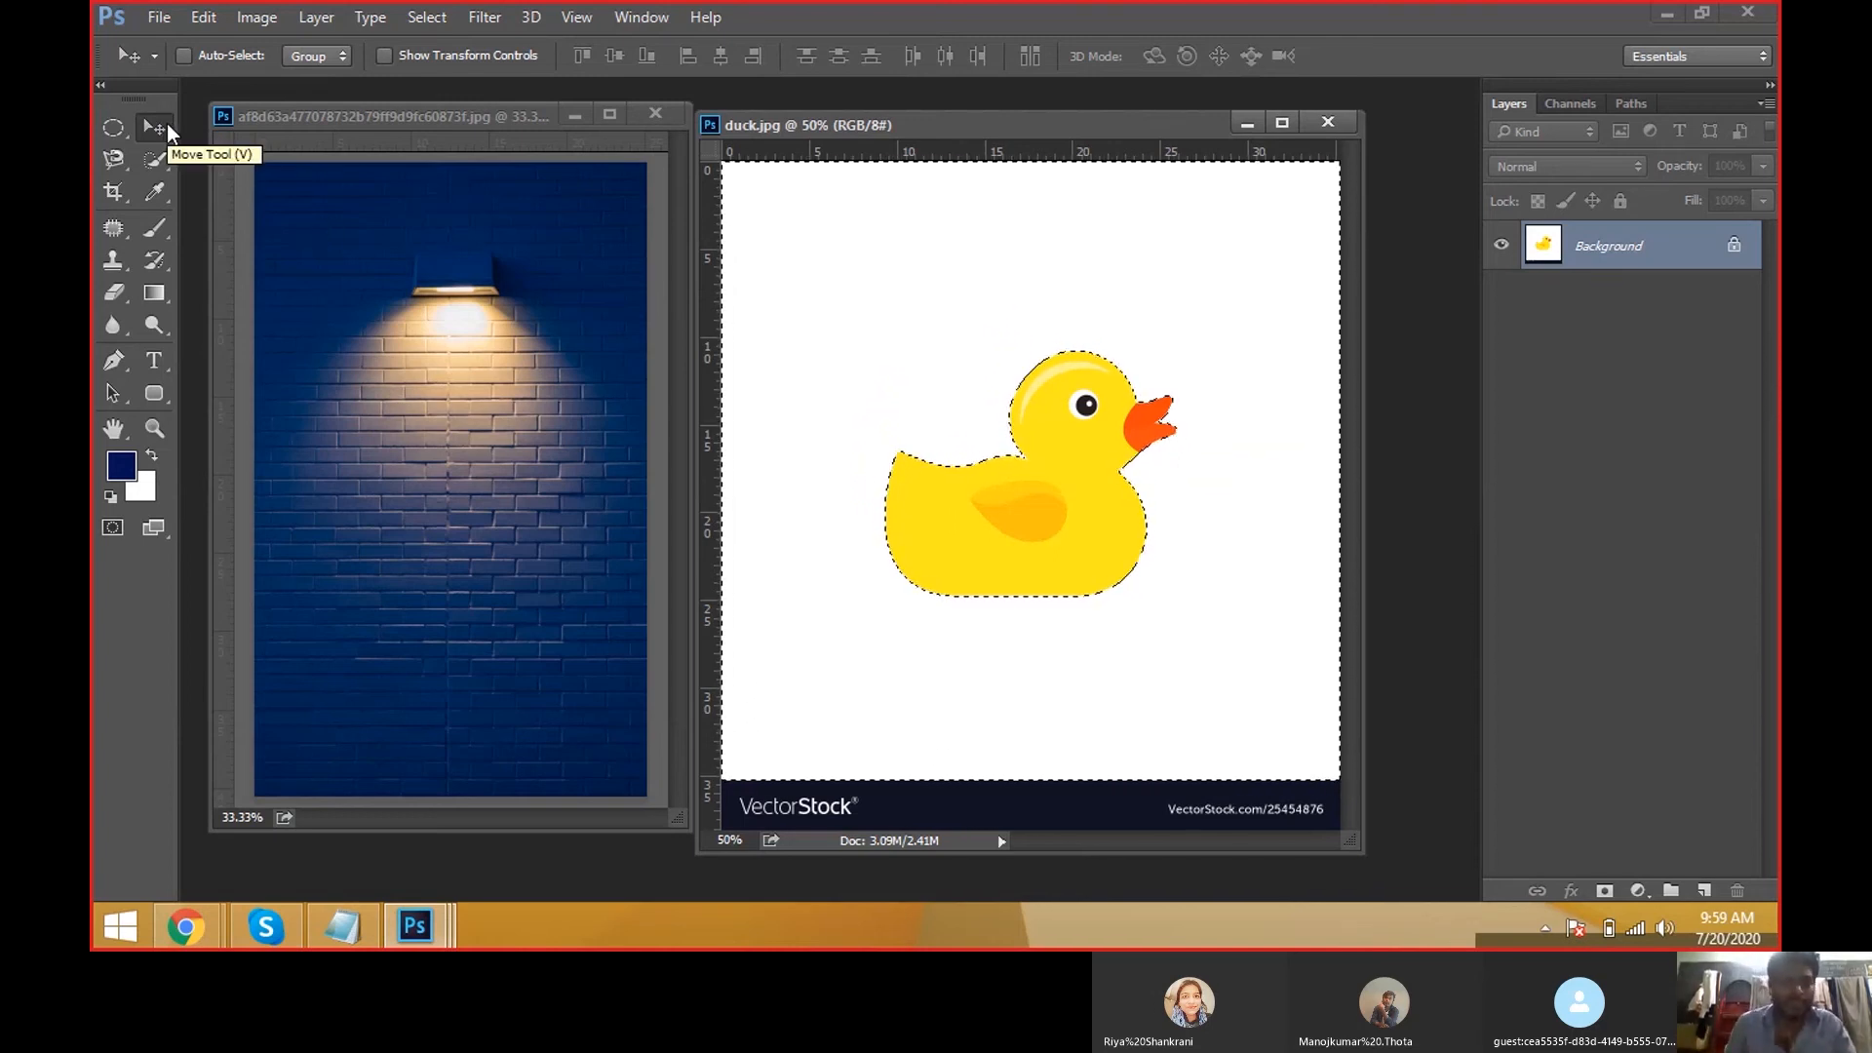
# Try twice to transfer duck.jpg's selected white background onto the brick wall with the Move tool, removing the transferred layer each time.
pyautogui.moveTo(967, 353); pyautogui.dragTo(448, 397)
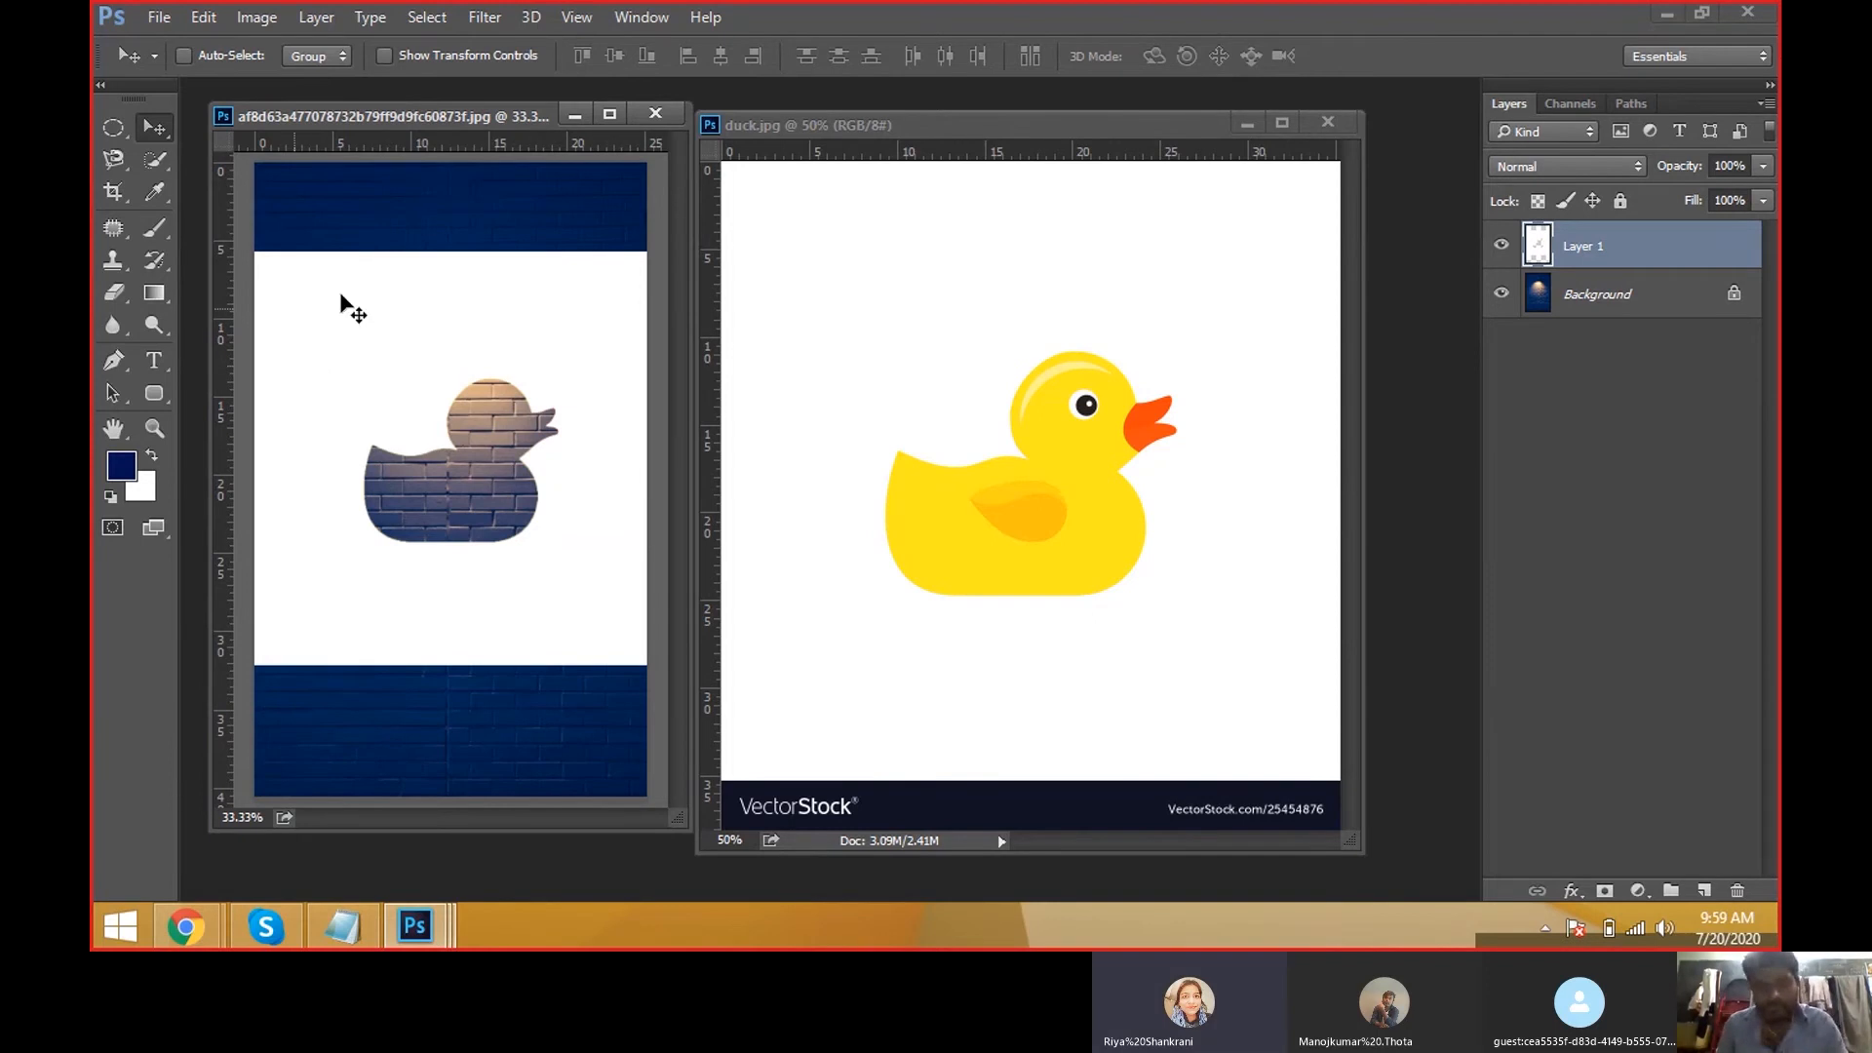
pyautogui.hotkey('ctrl', 'z')
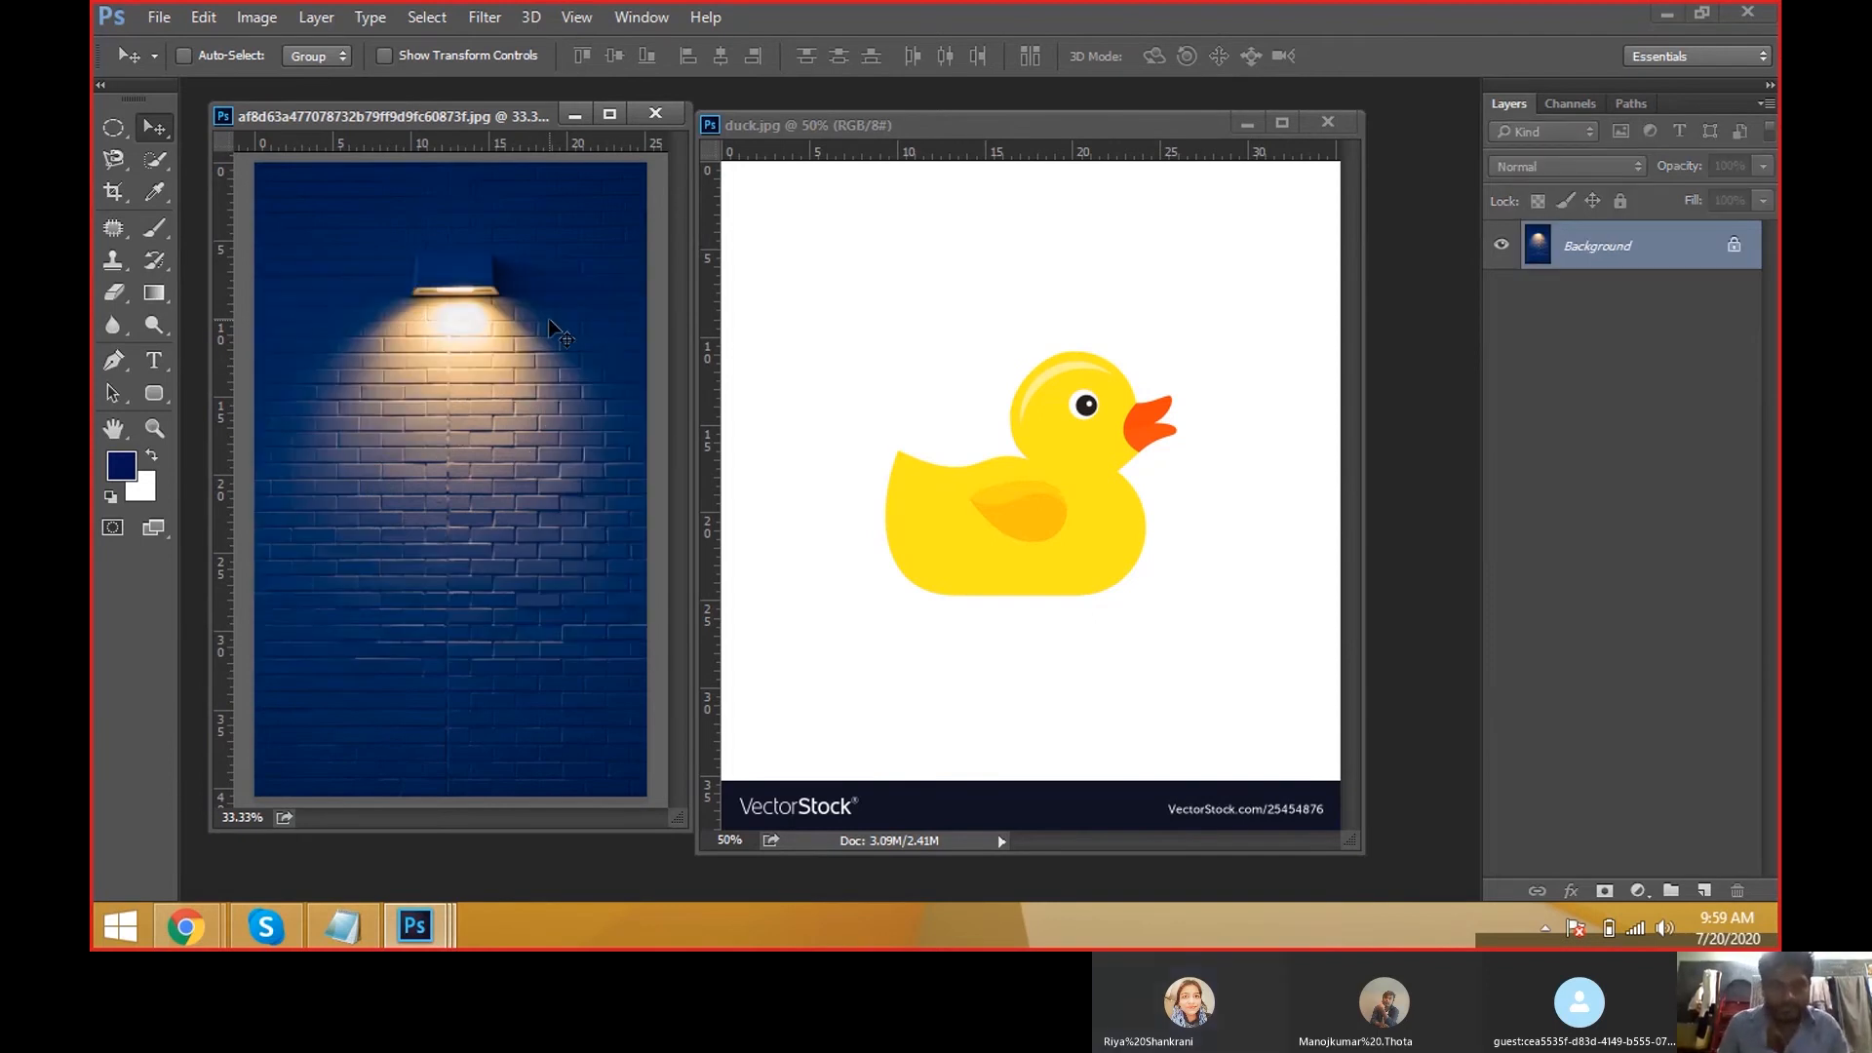
pyautogui.click(985, 466)
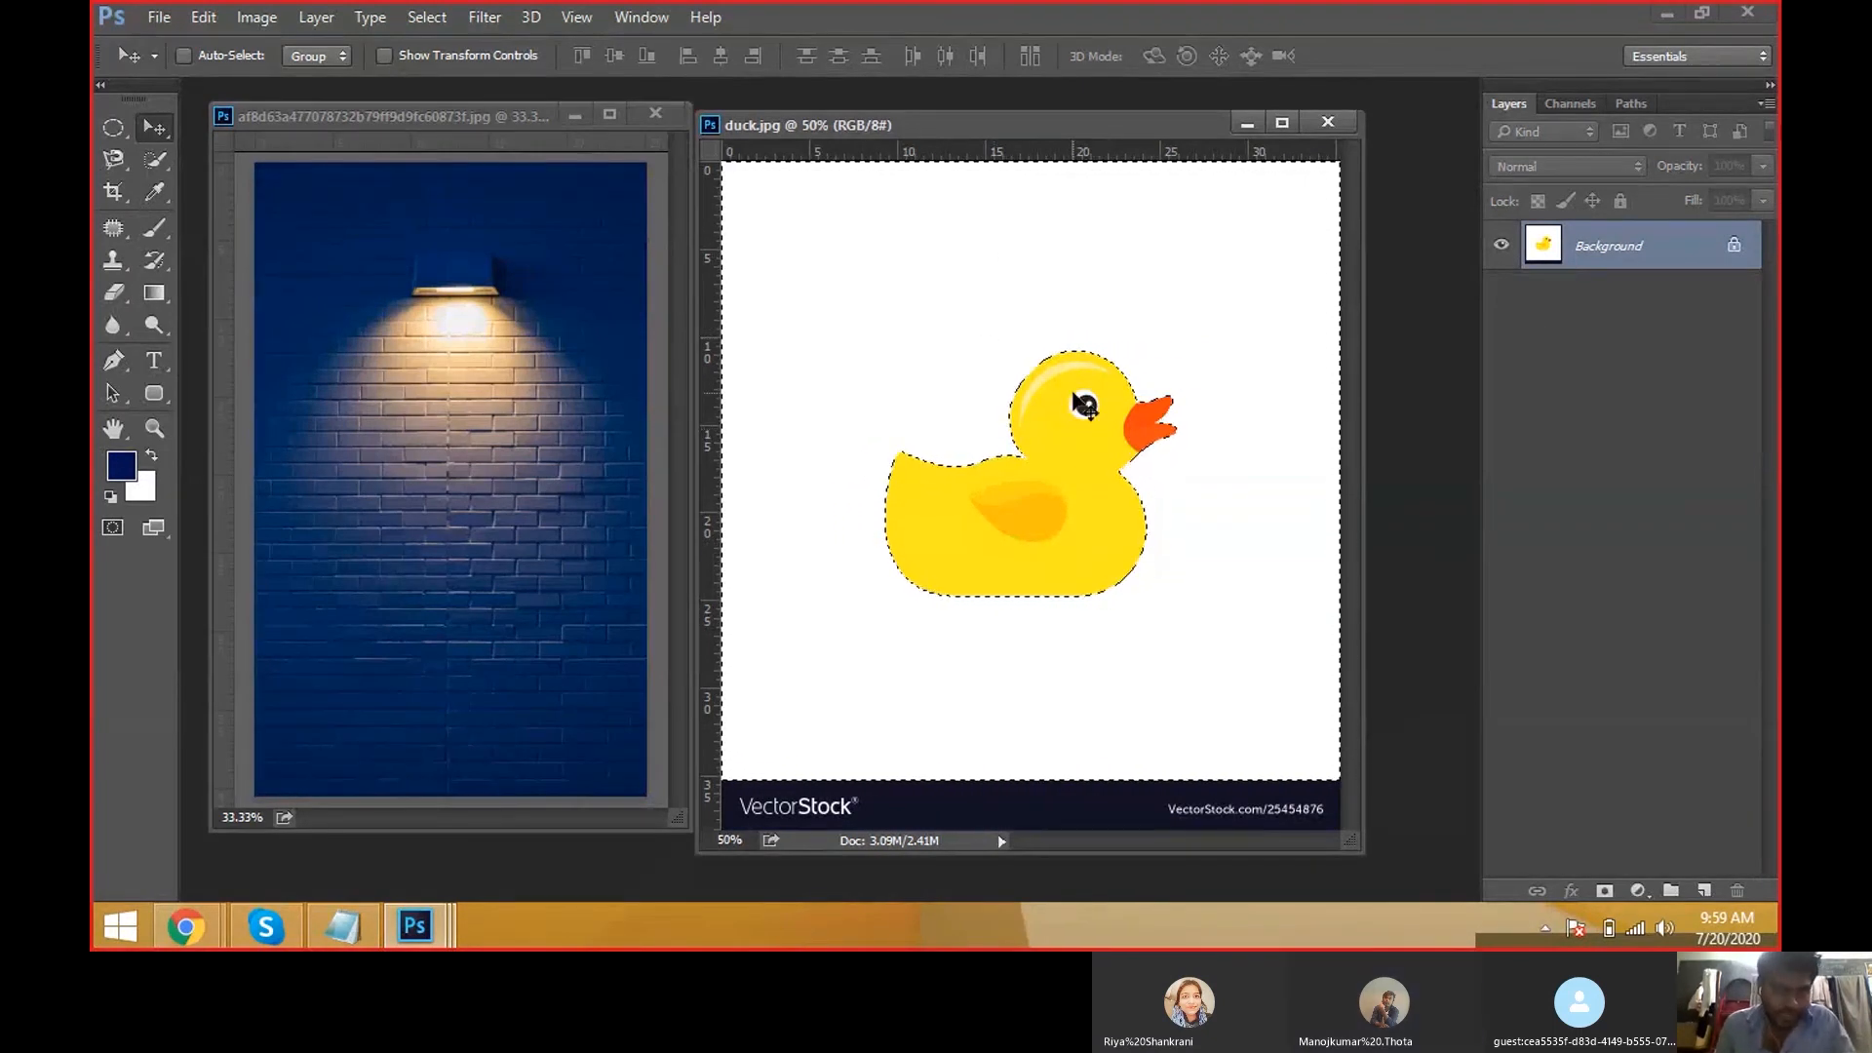
pyautogui.moveTo(1009, 326); pyautogui.dragTo(441, 317)
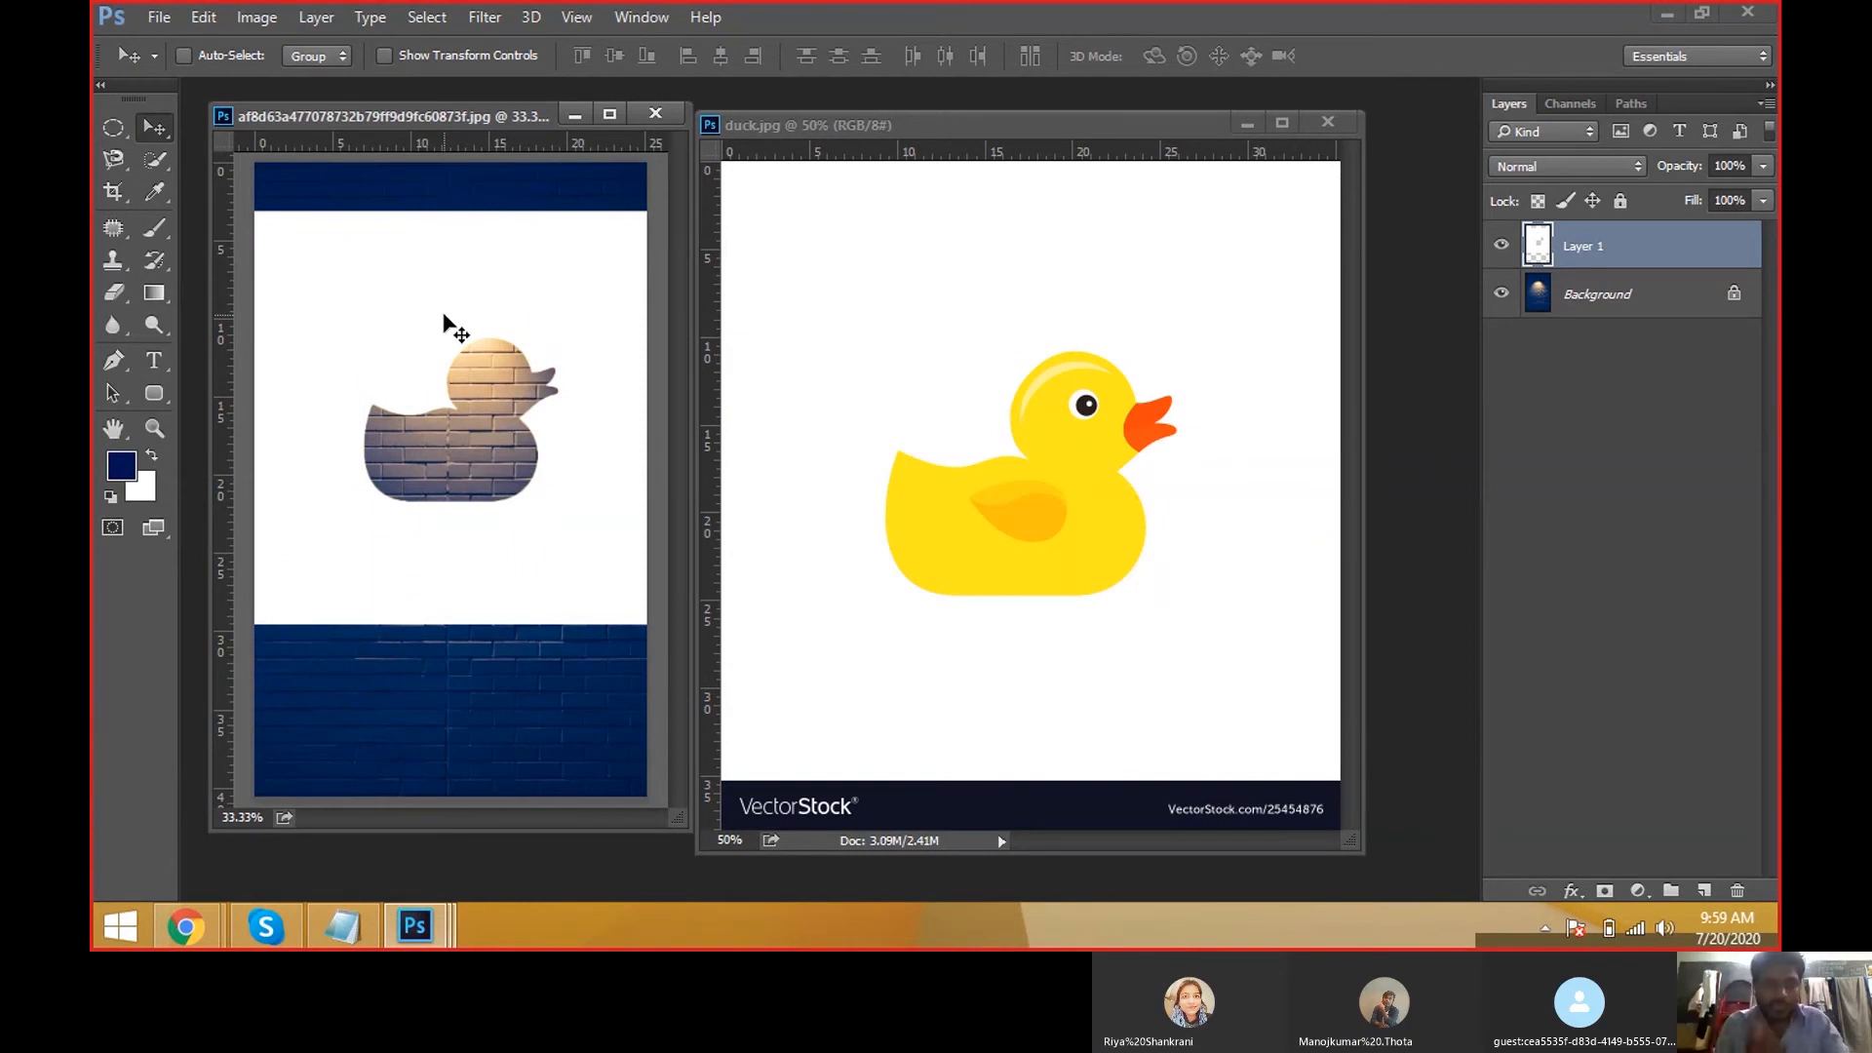
pyautogui.press('Delete')
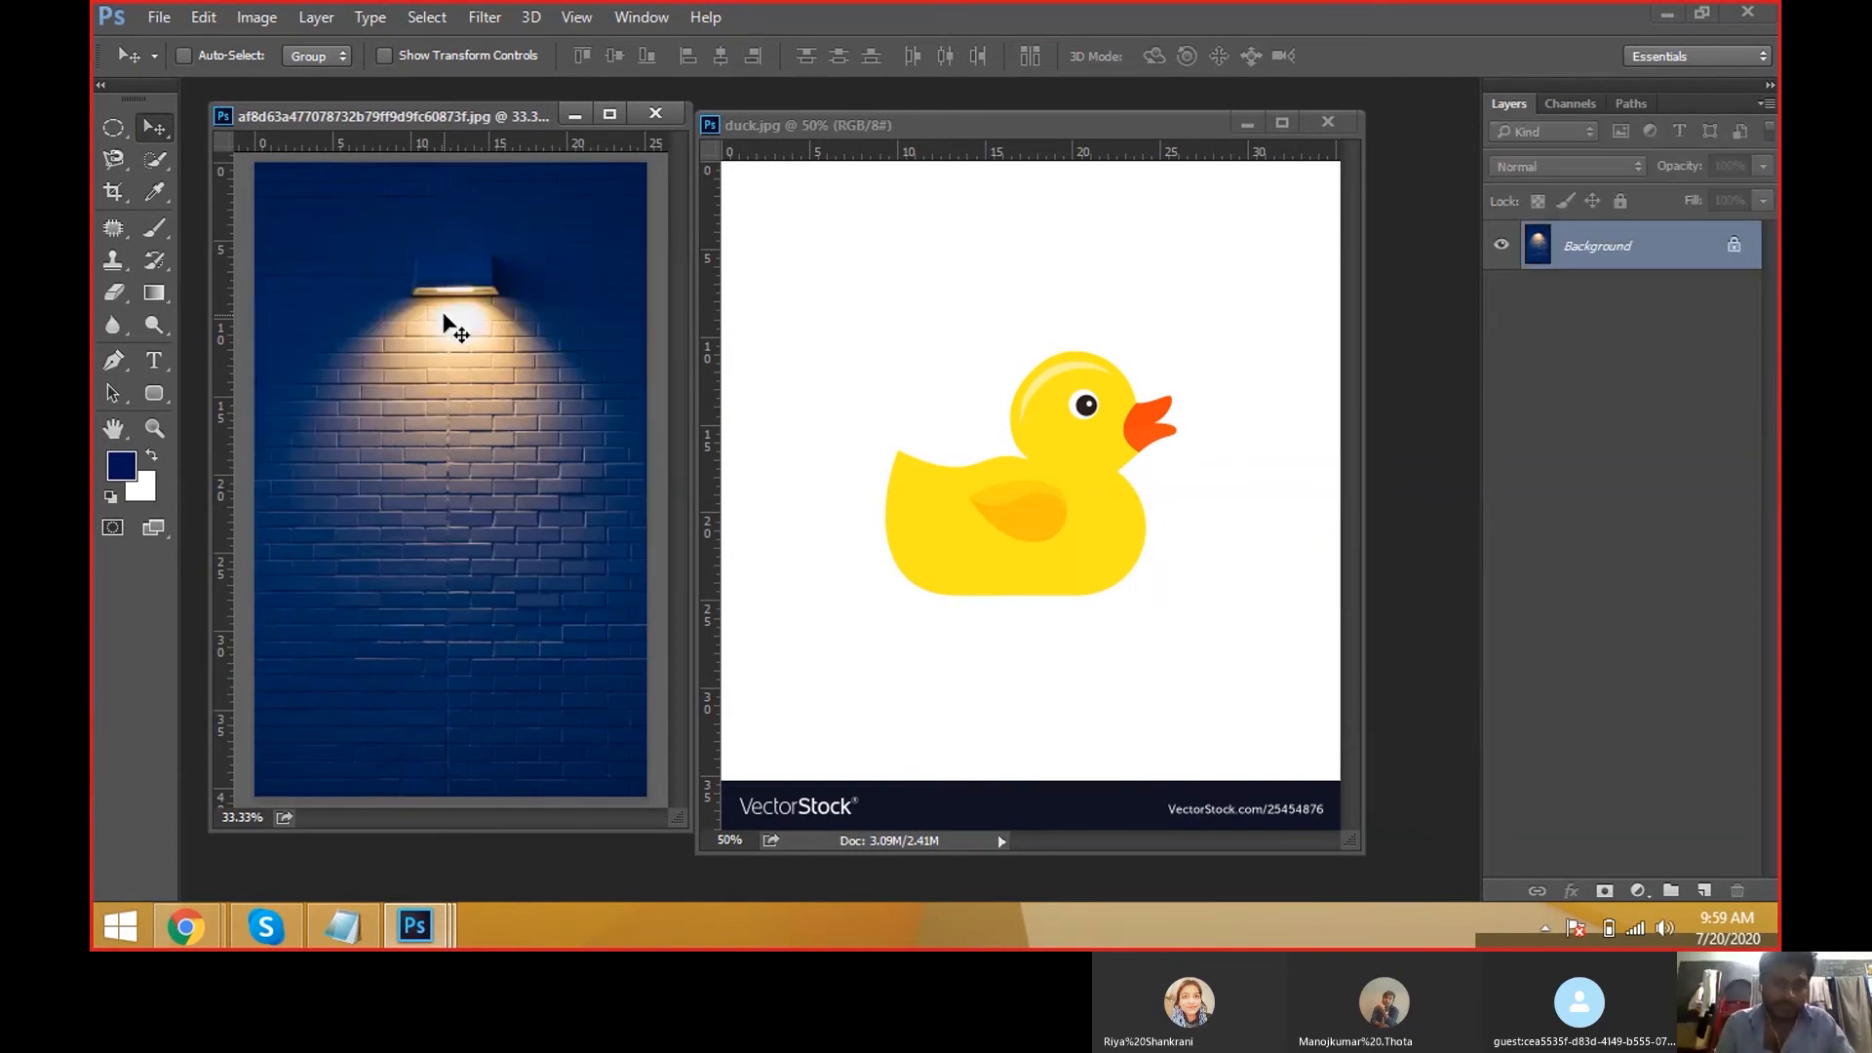
# Copy the selected white background of duck.jpg, paste it into the brick wall image, and undo the paste.
pyautogui.click(1335, 200)
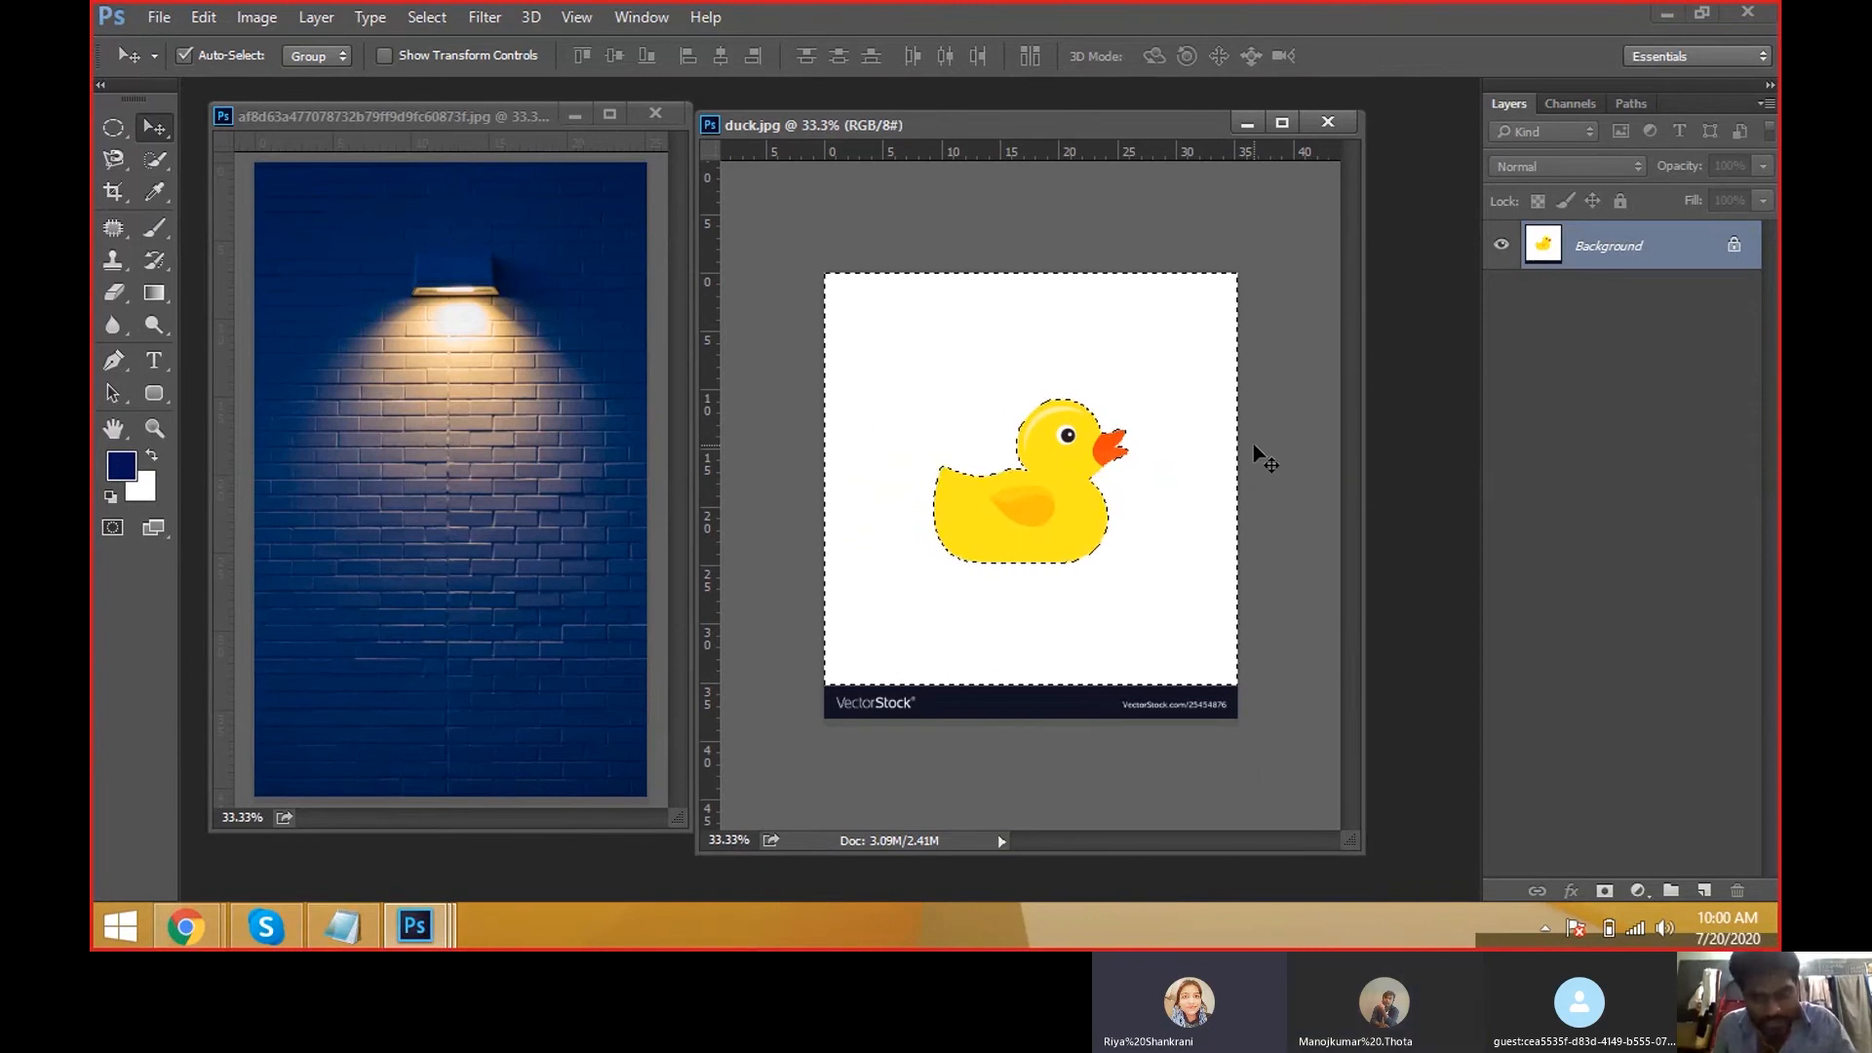
pyautogui.click(354, 115)
pyautogui.moveTo(354, 115); pyautogui.dragTo(387, 124)
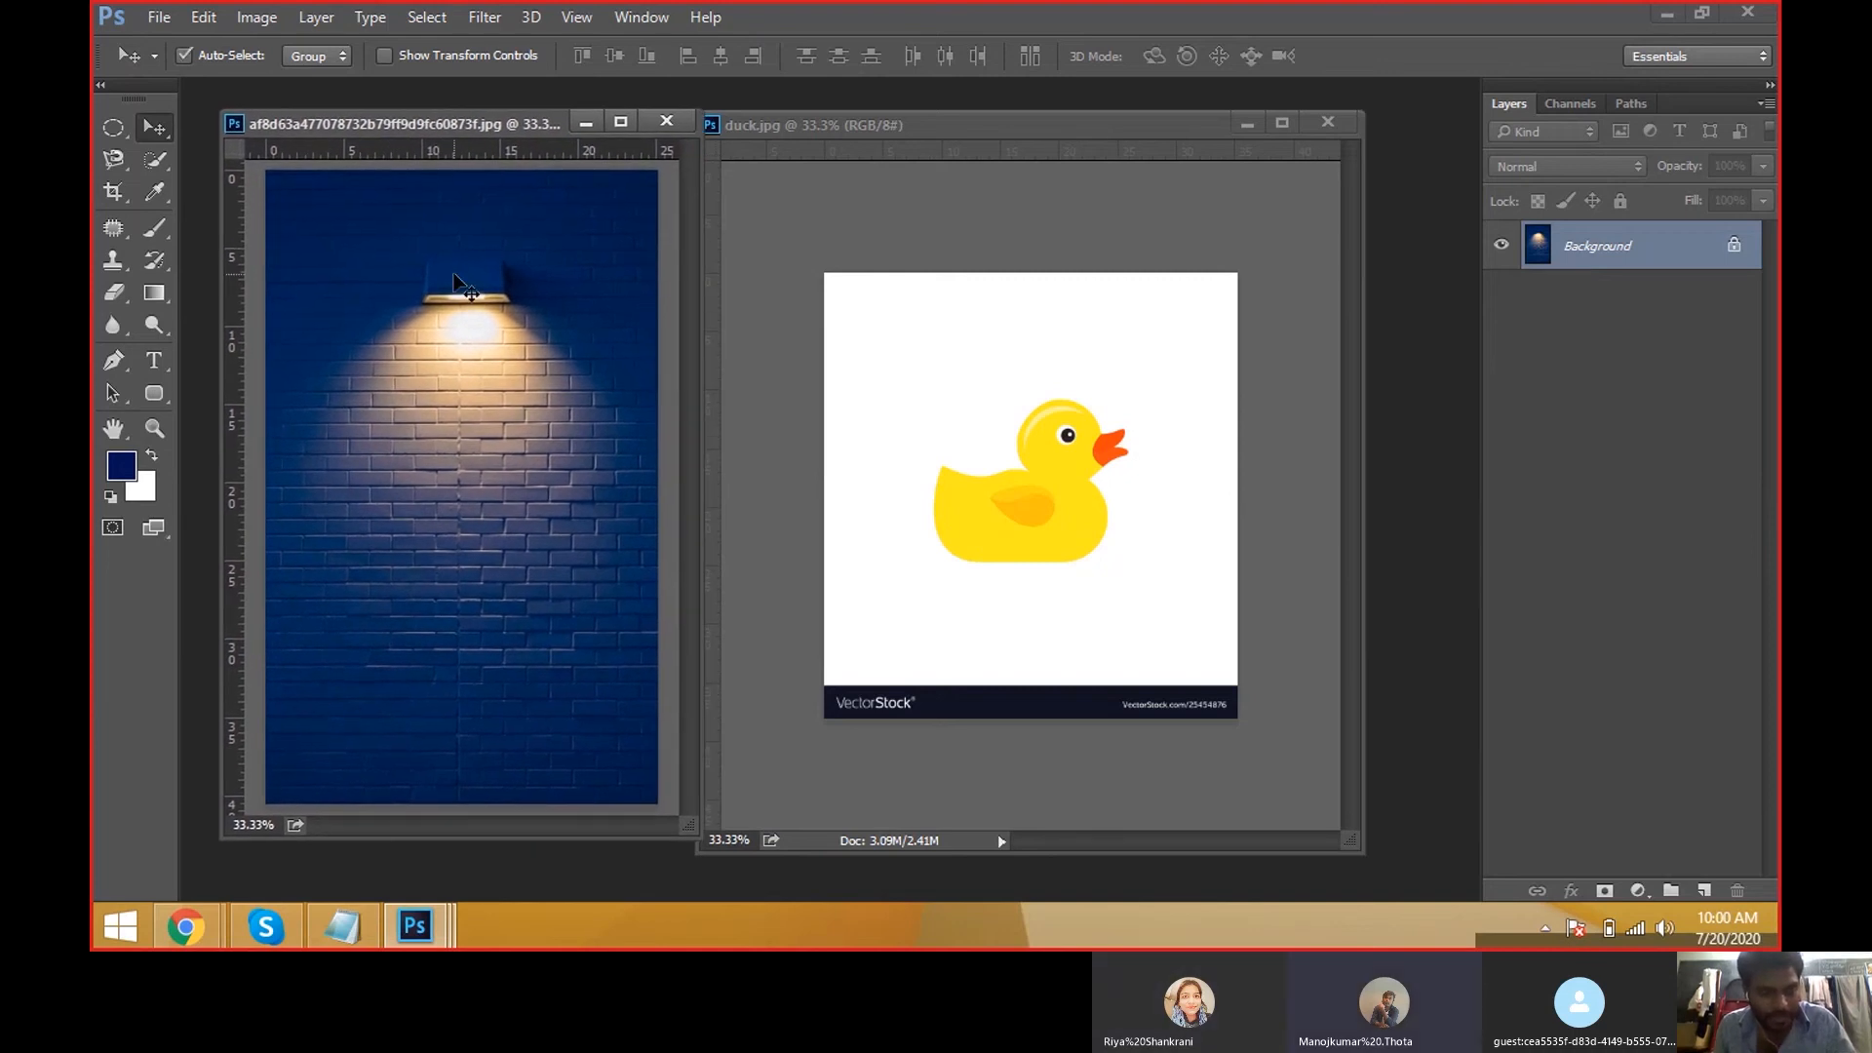
pyautogui.hotkey('ctrl', 'v')
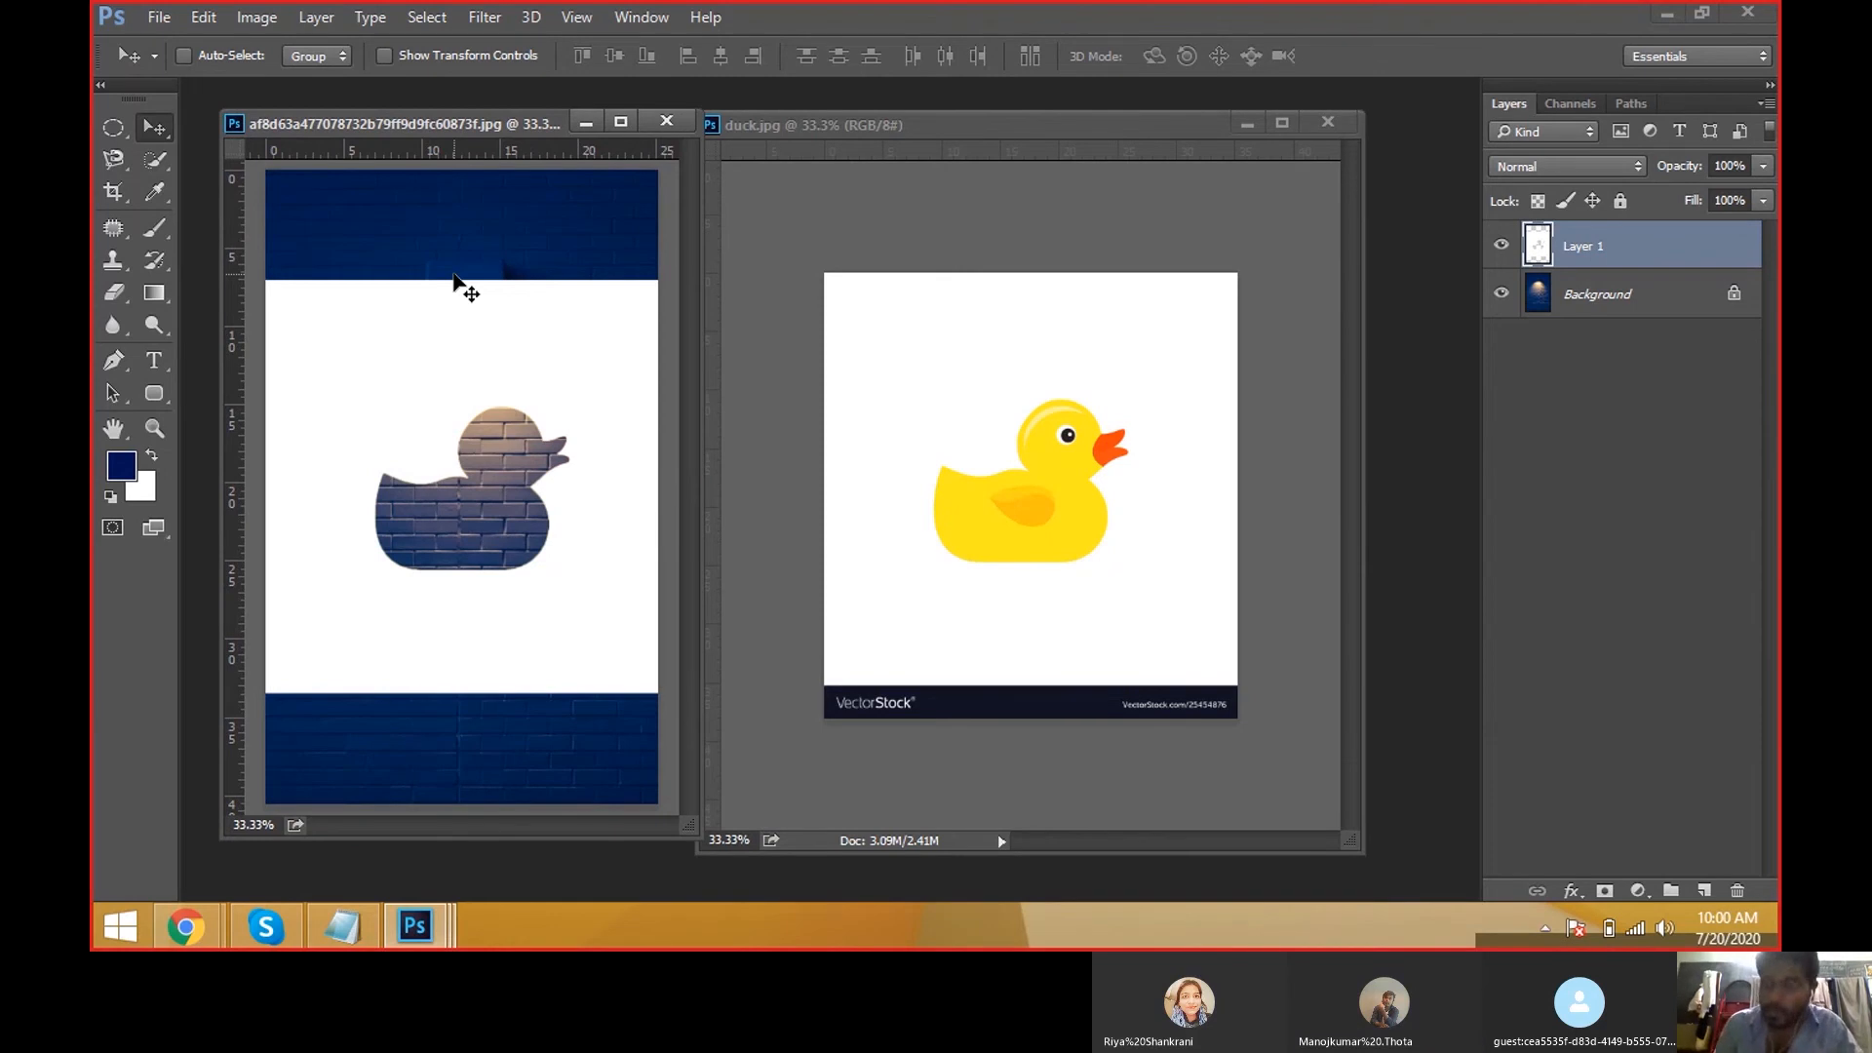
pyautogui.hotkey('ctrl', 'z')
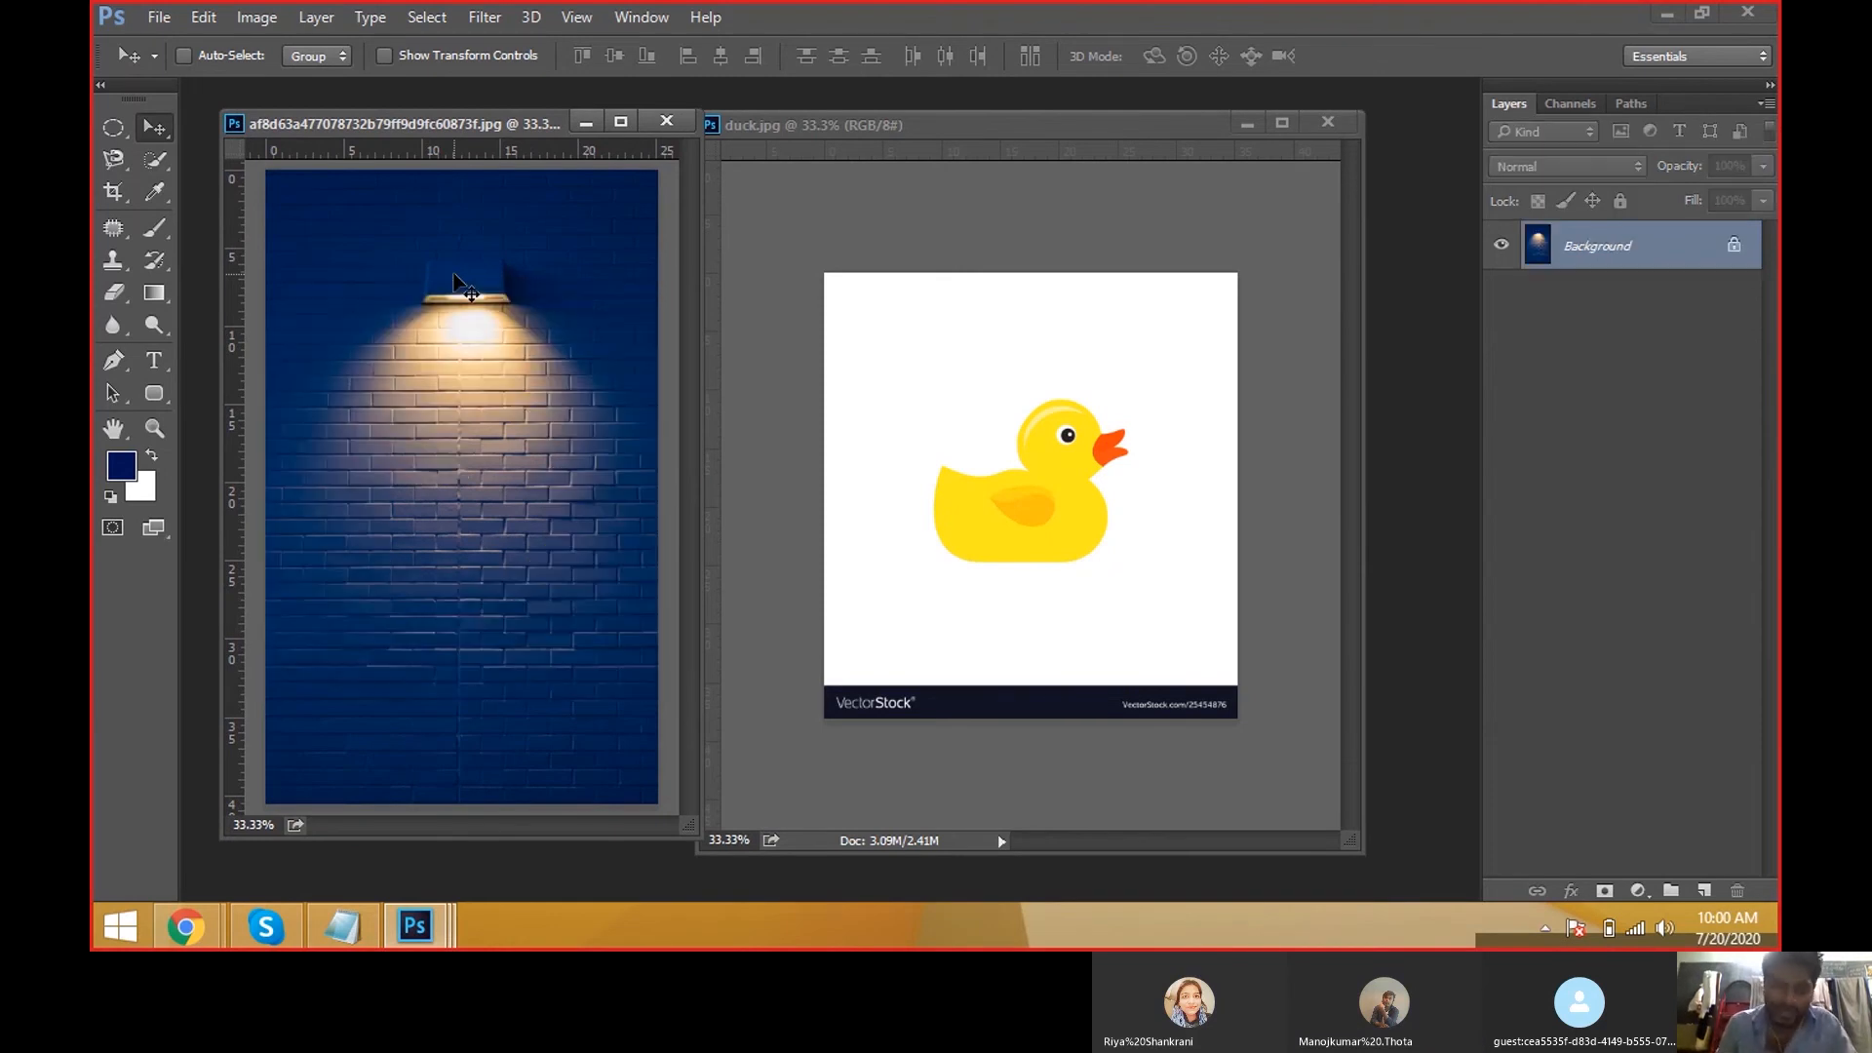
# Clear the selection in duck.jpg and reselect the white background around the duck with the Quick Selection Tool.
pyautogui.click(1184, 346)
pyautogui.hotkey('ctrl', 'a')
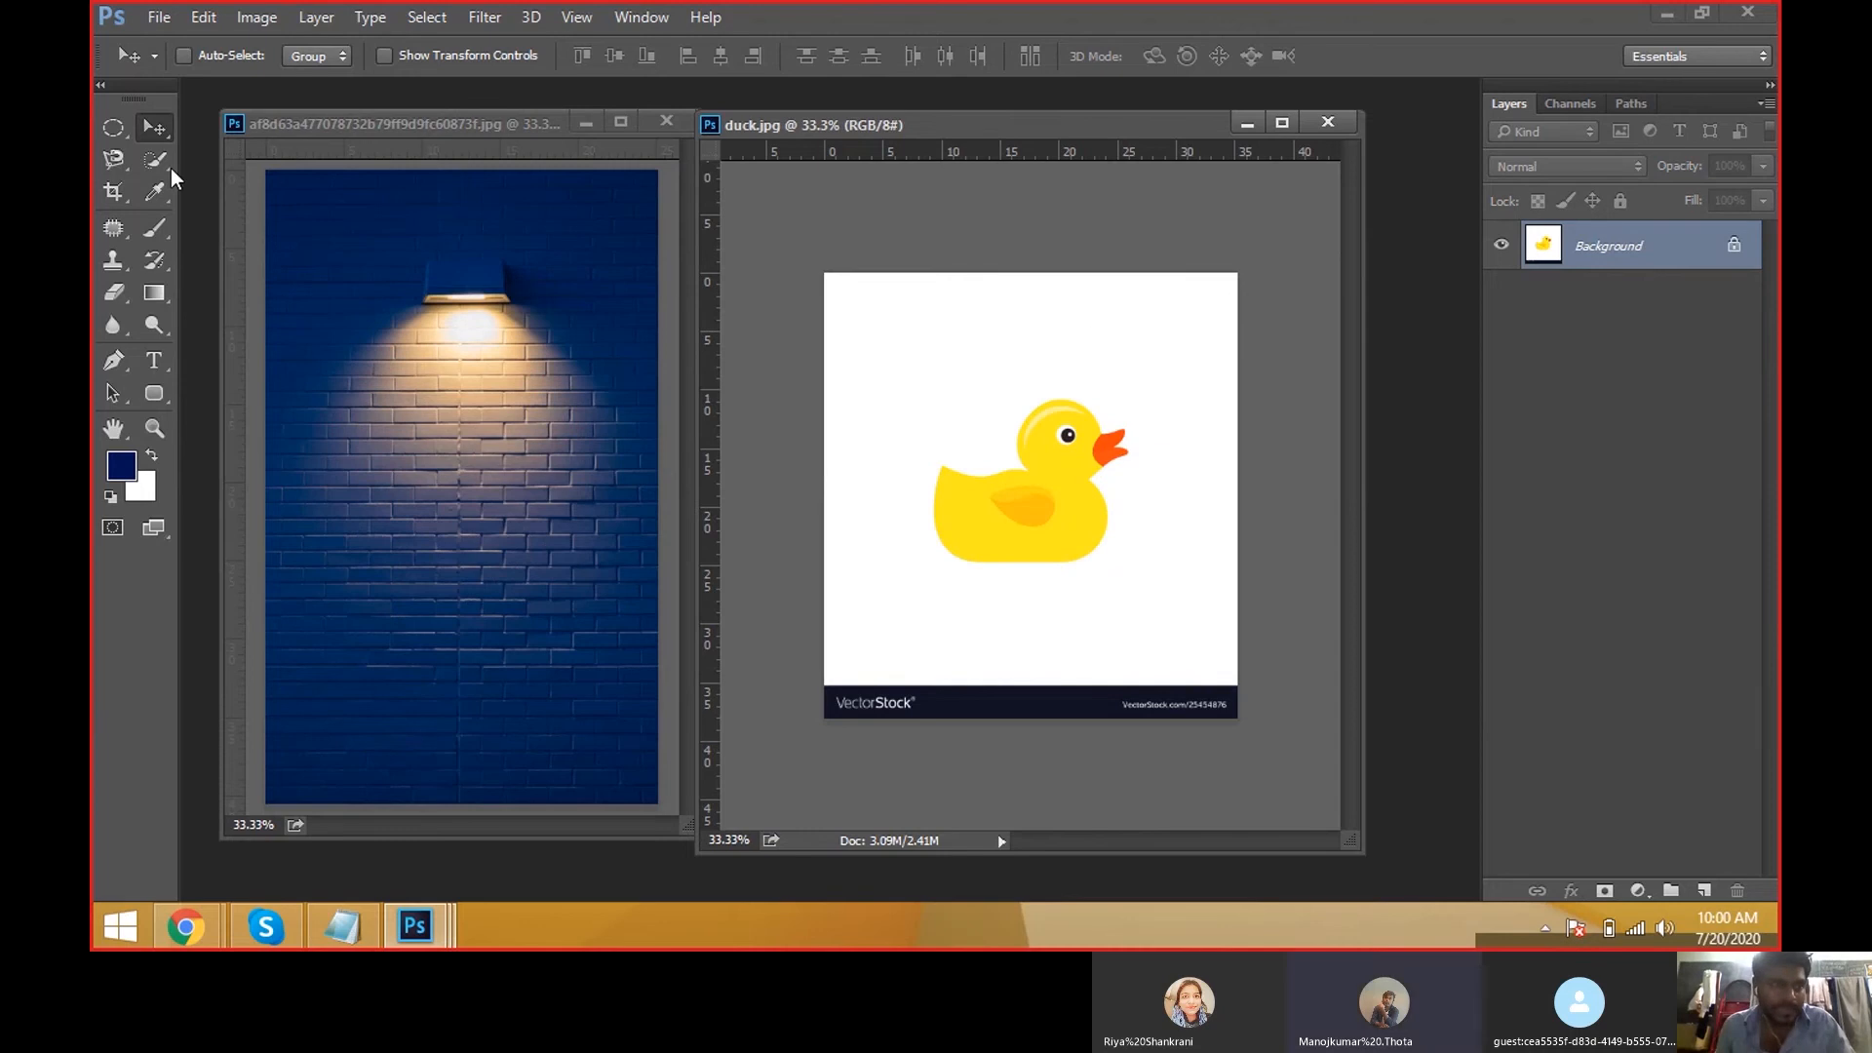
pyautogui.click(153, 163)
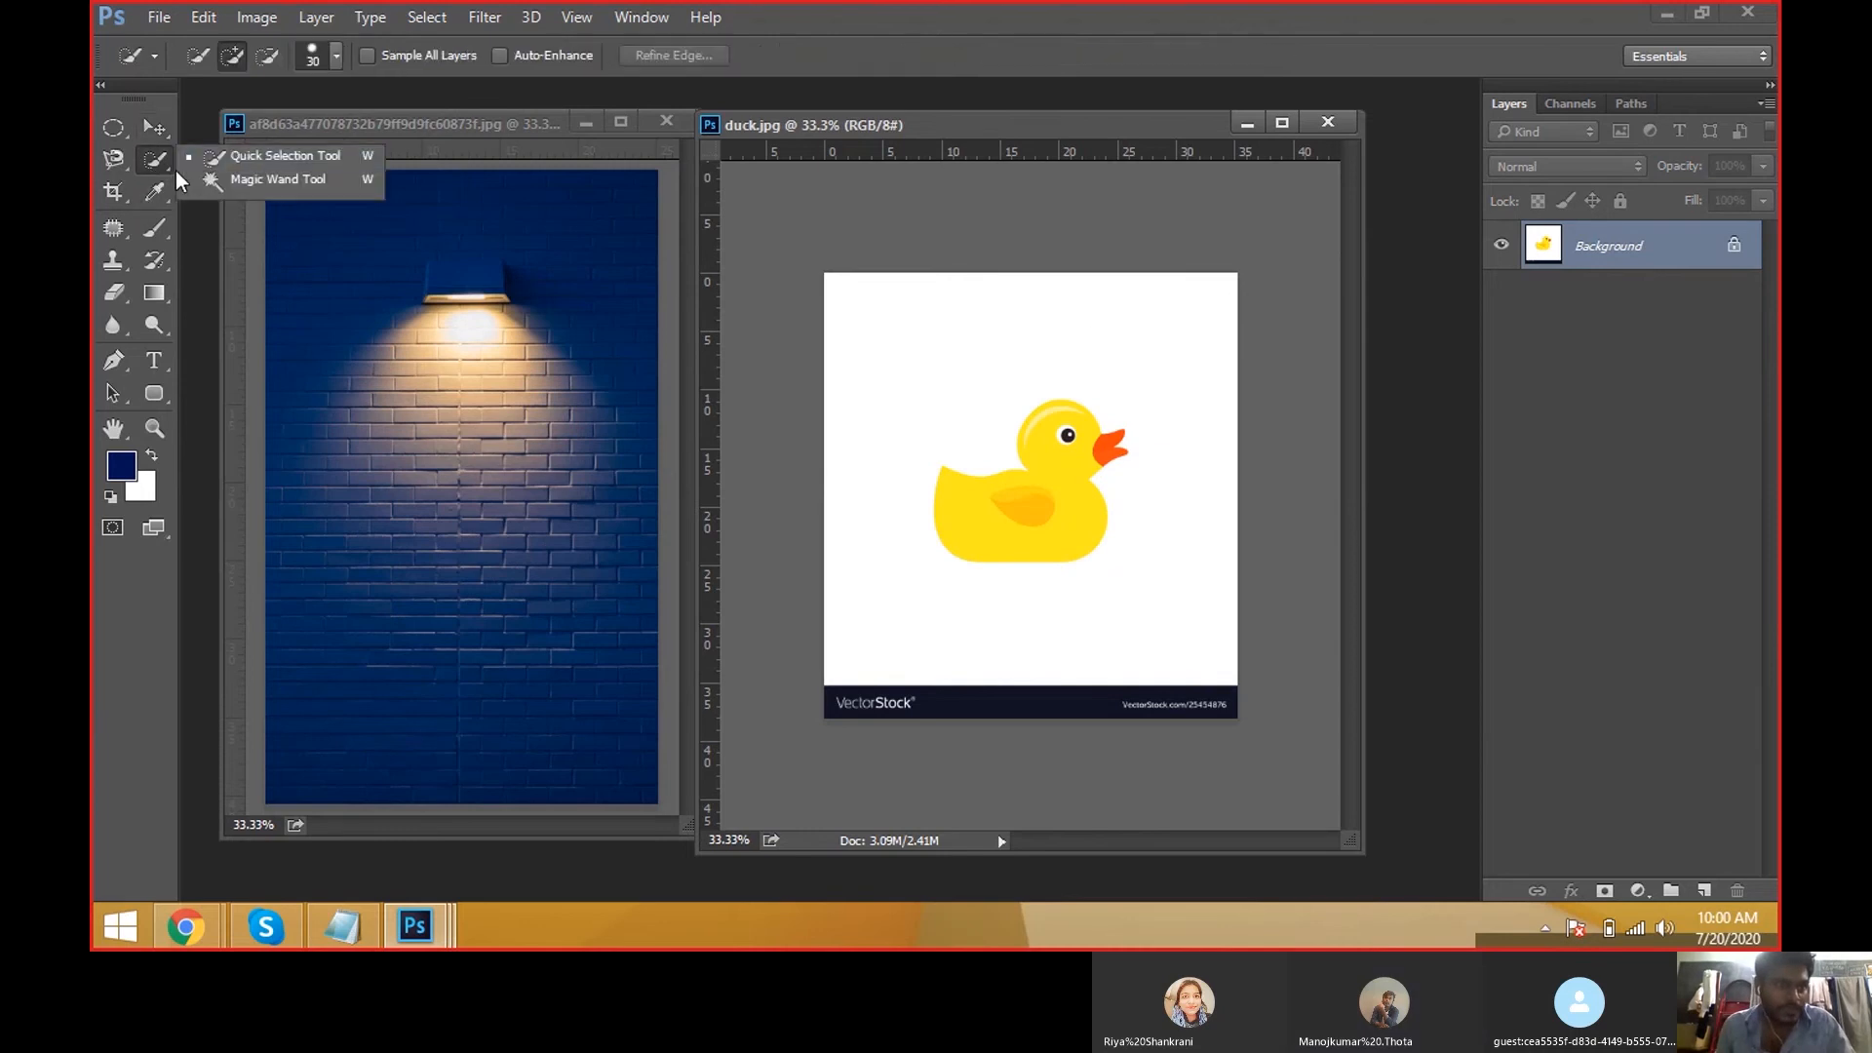
pyautogui.click(230, 166)
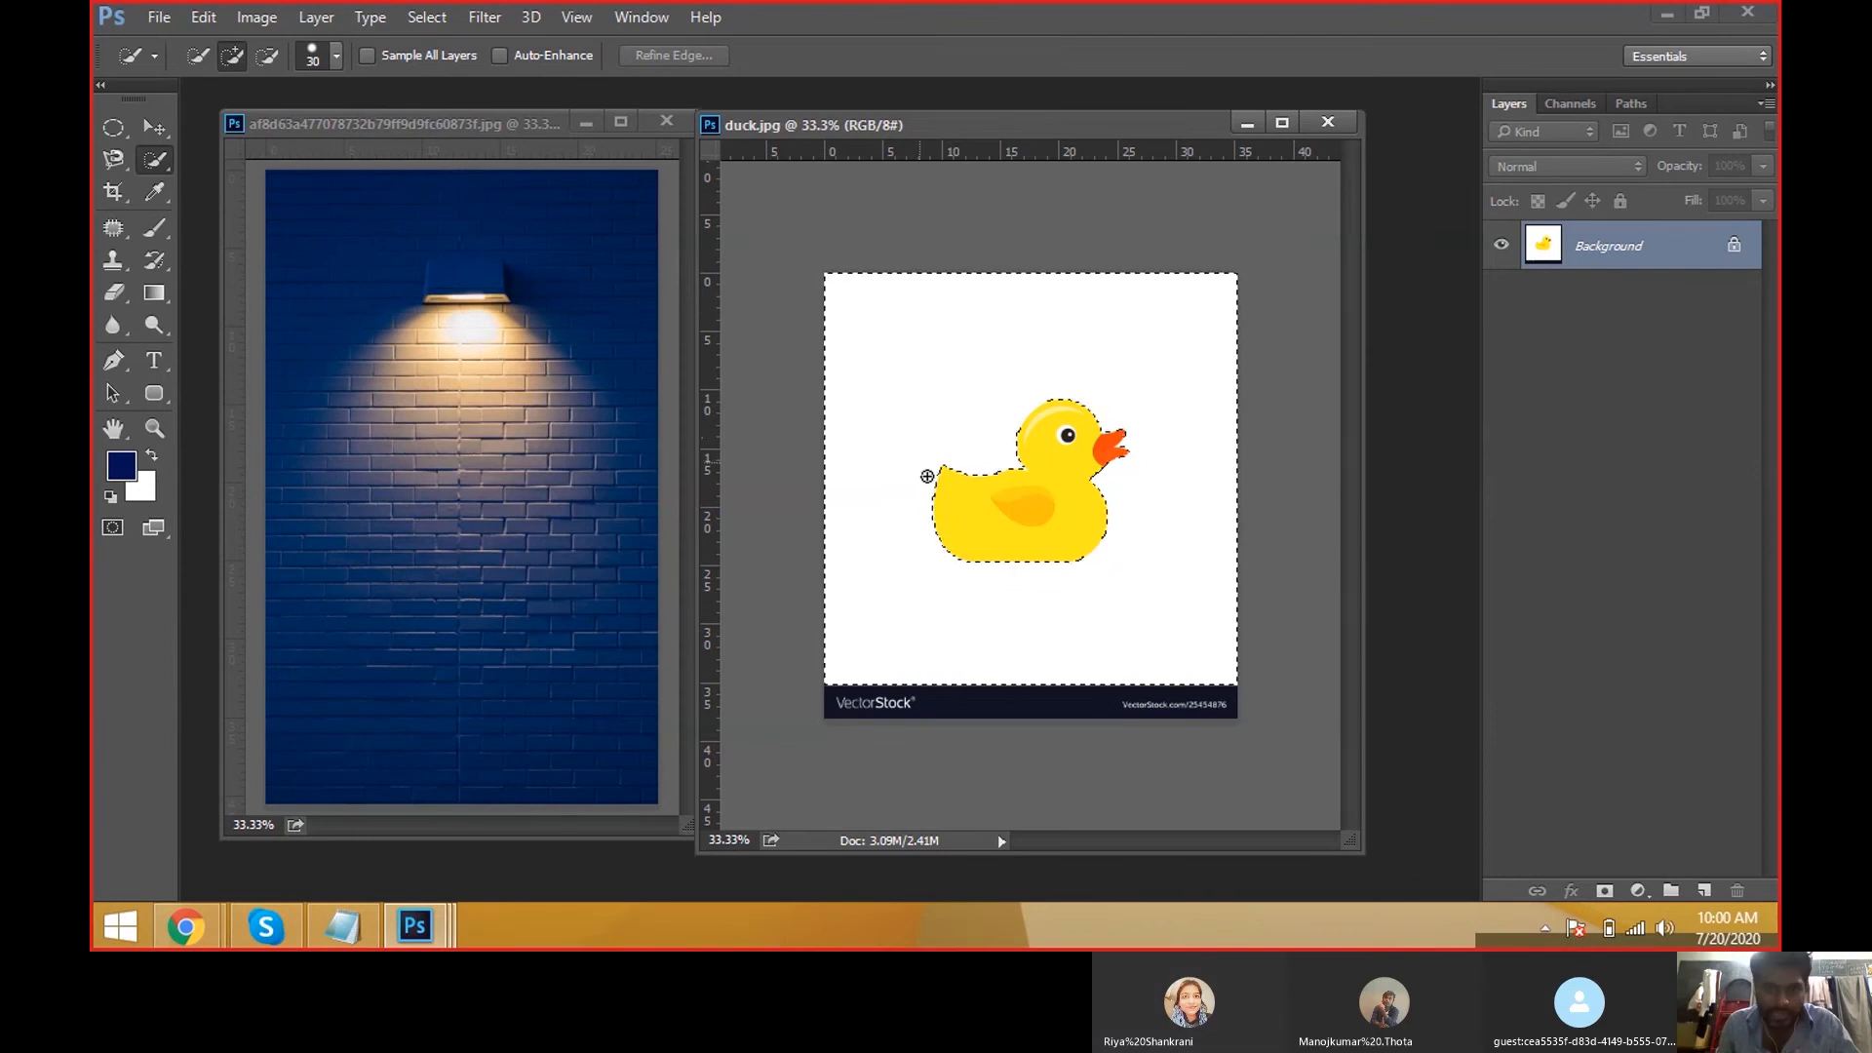
pyautogui.click(926, 476)
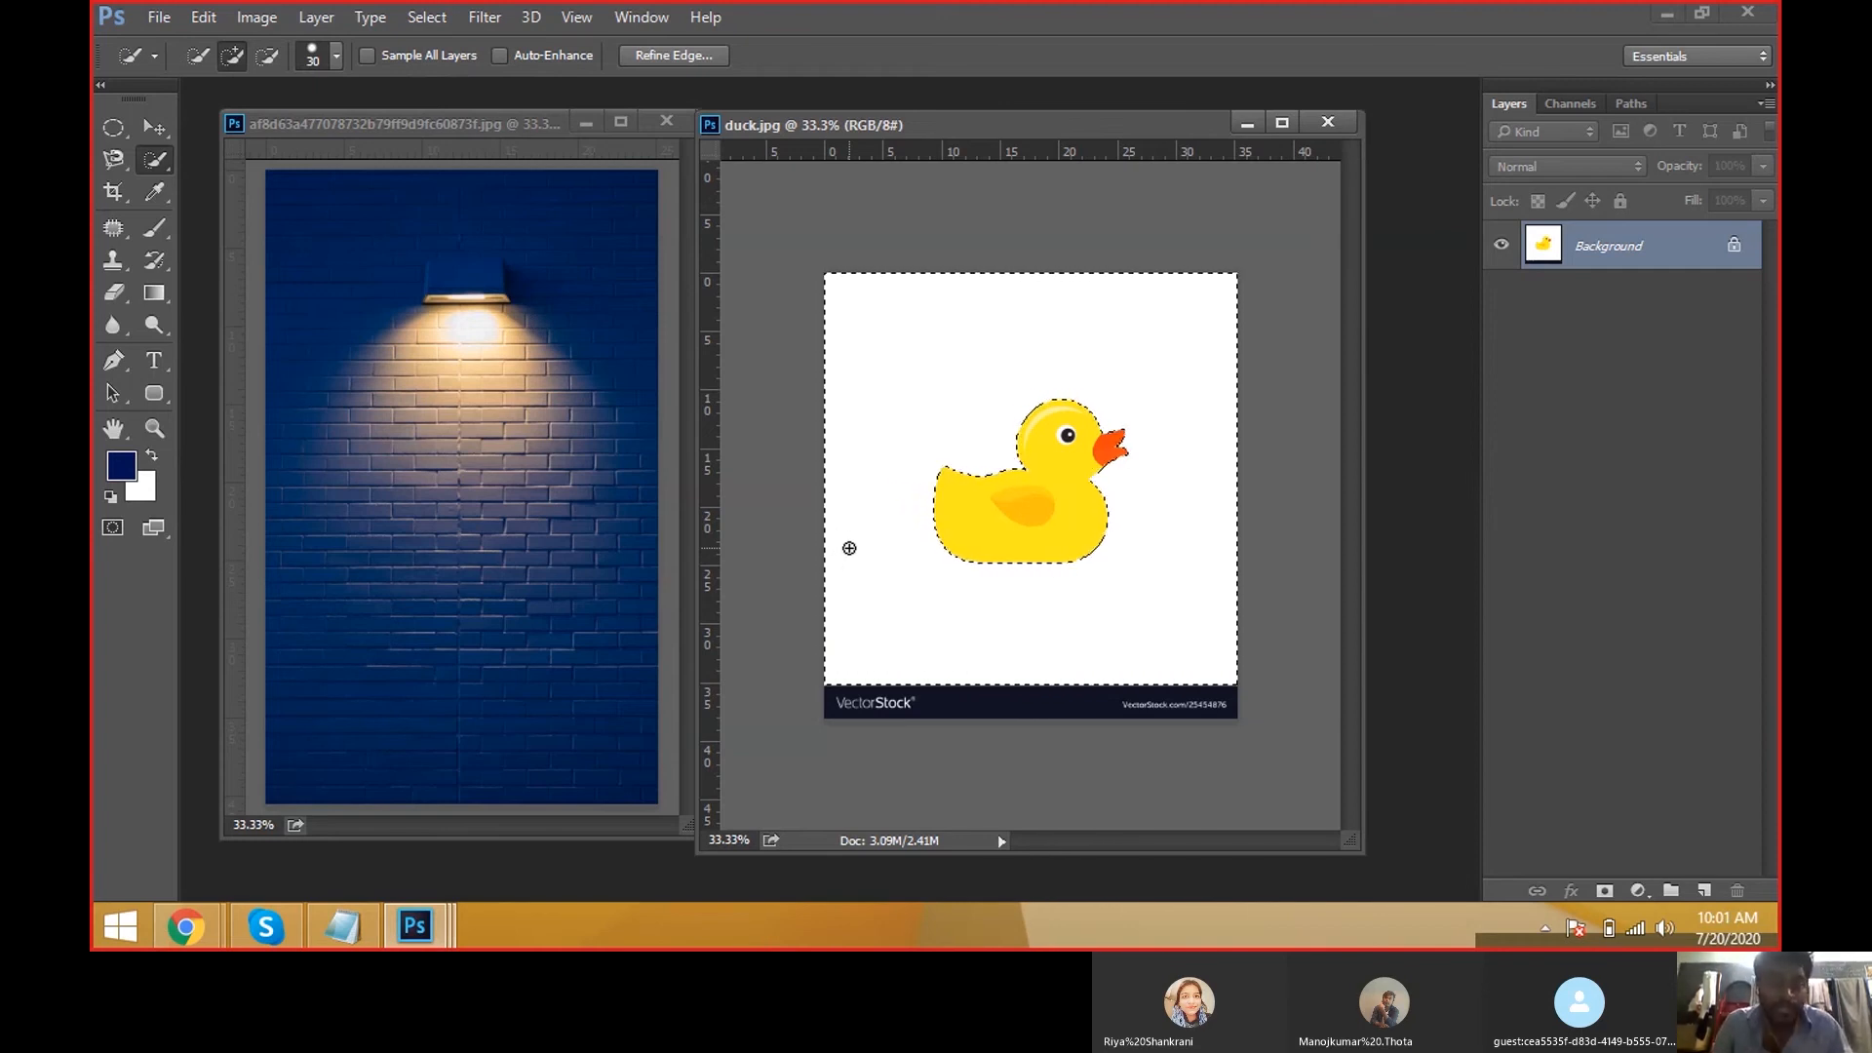
# Transfer the reselected white background onto the brick wall image with the Move tool, and delete the resulting layer.
pyautogui.click(174, 129)
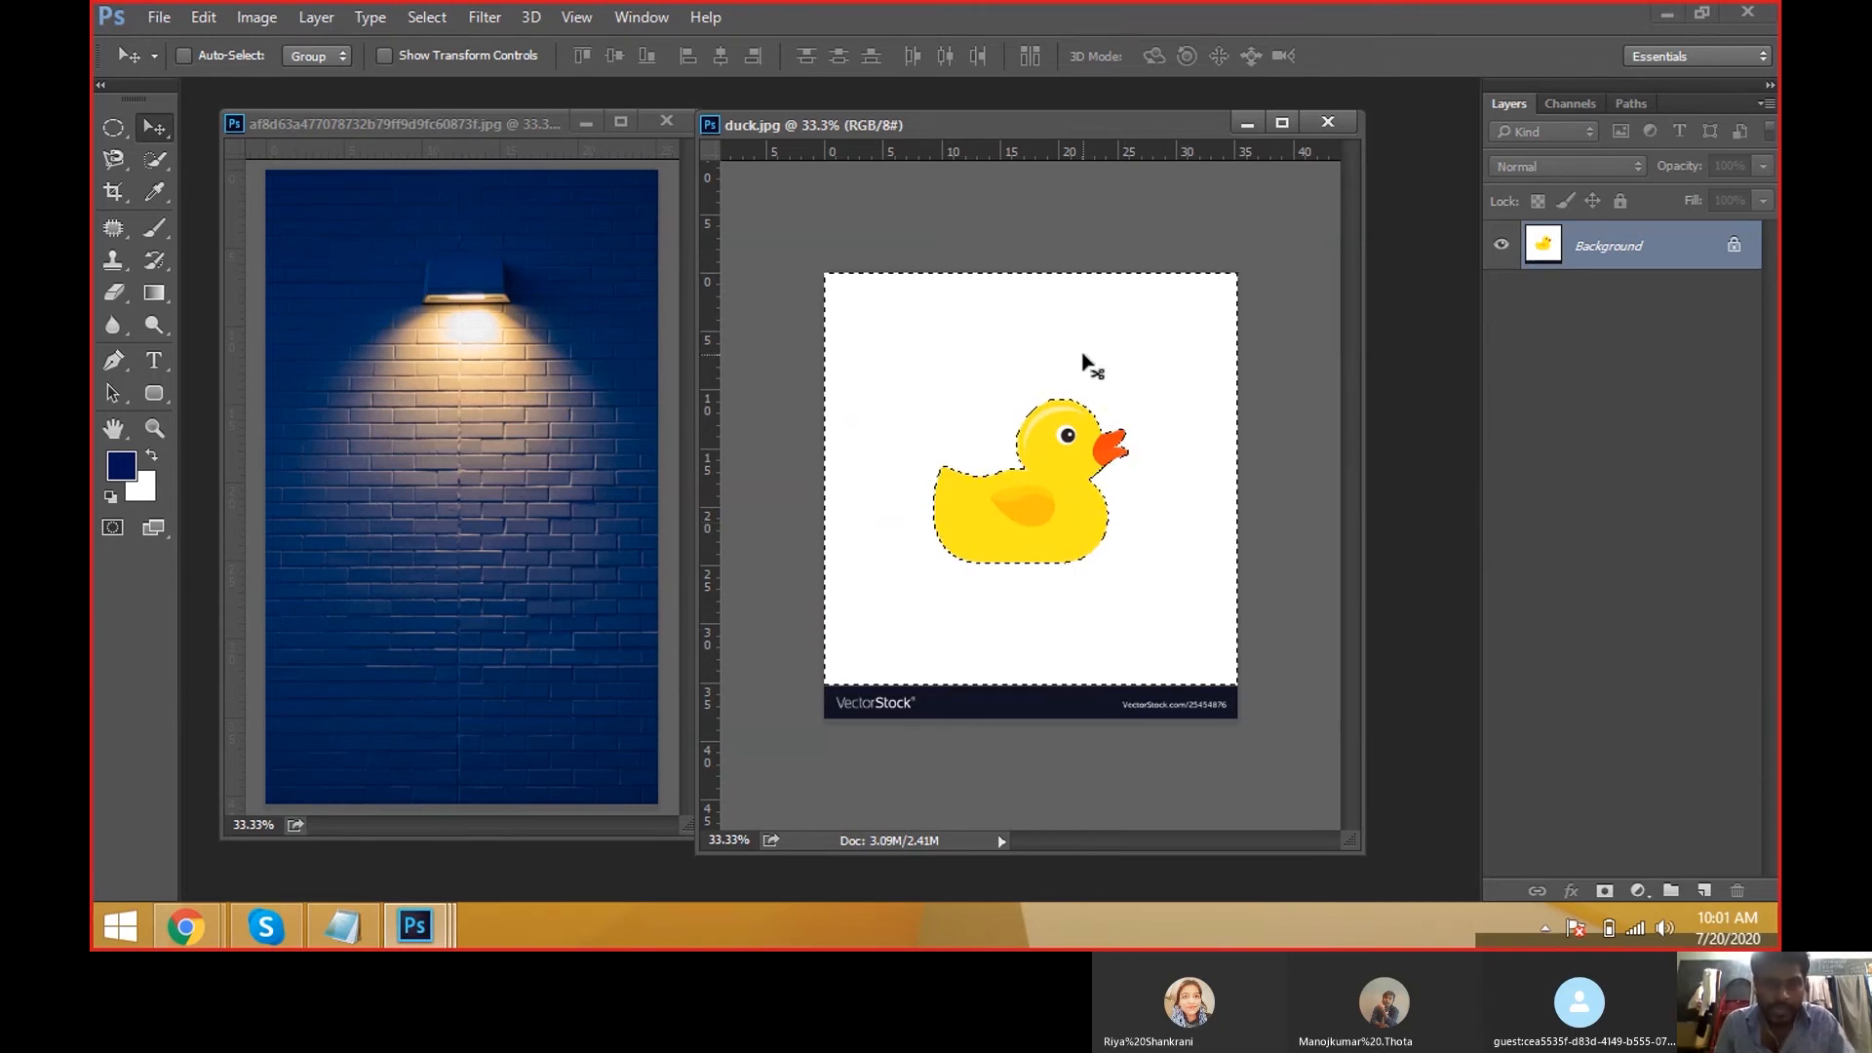
pyautogui.moveTo(1129, 351); pyautogui.dragTo(562, 292)
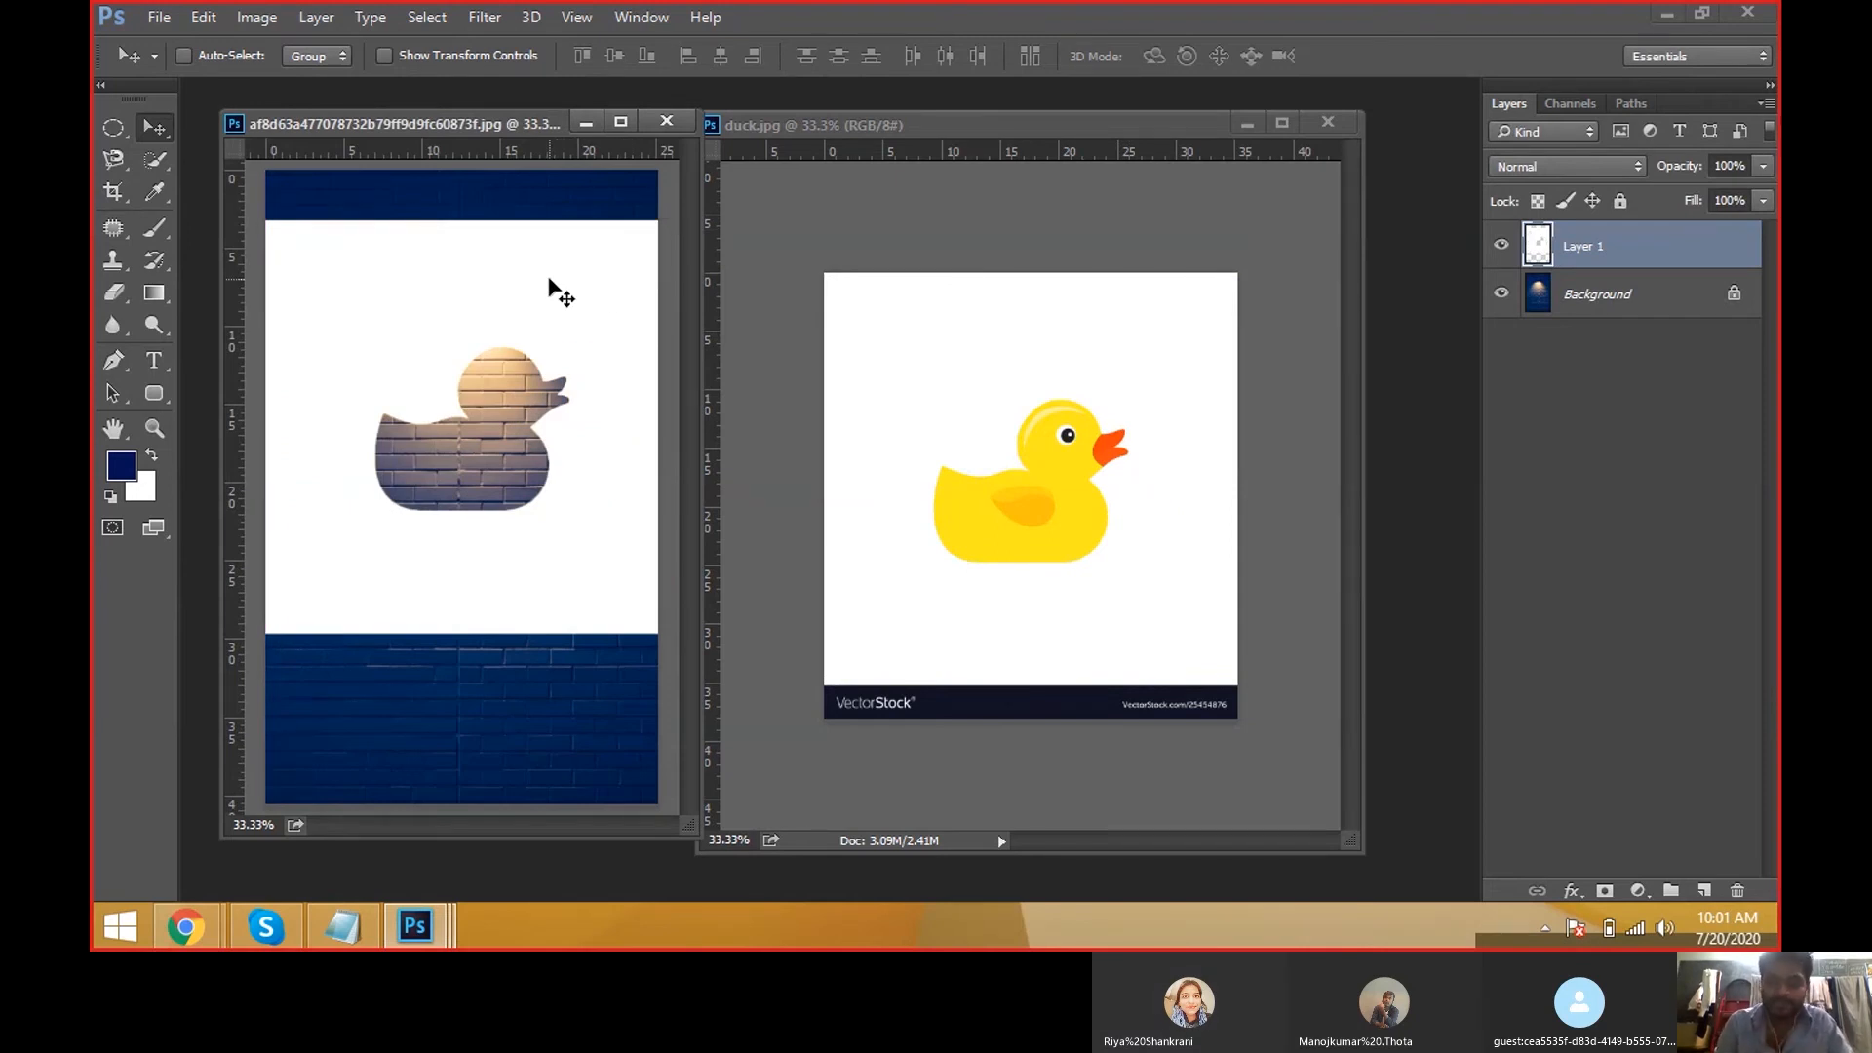
pyautogui.press('Delete')
# Deselect the background in duck.jpg and crop off the dark VectorStock strip along the image's lower edge.
pyautogui.click(1240, 178)
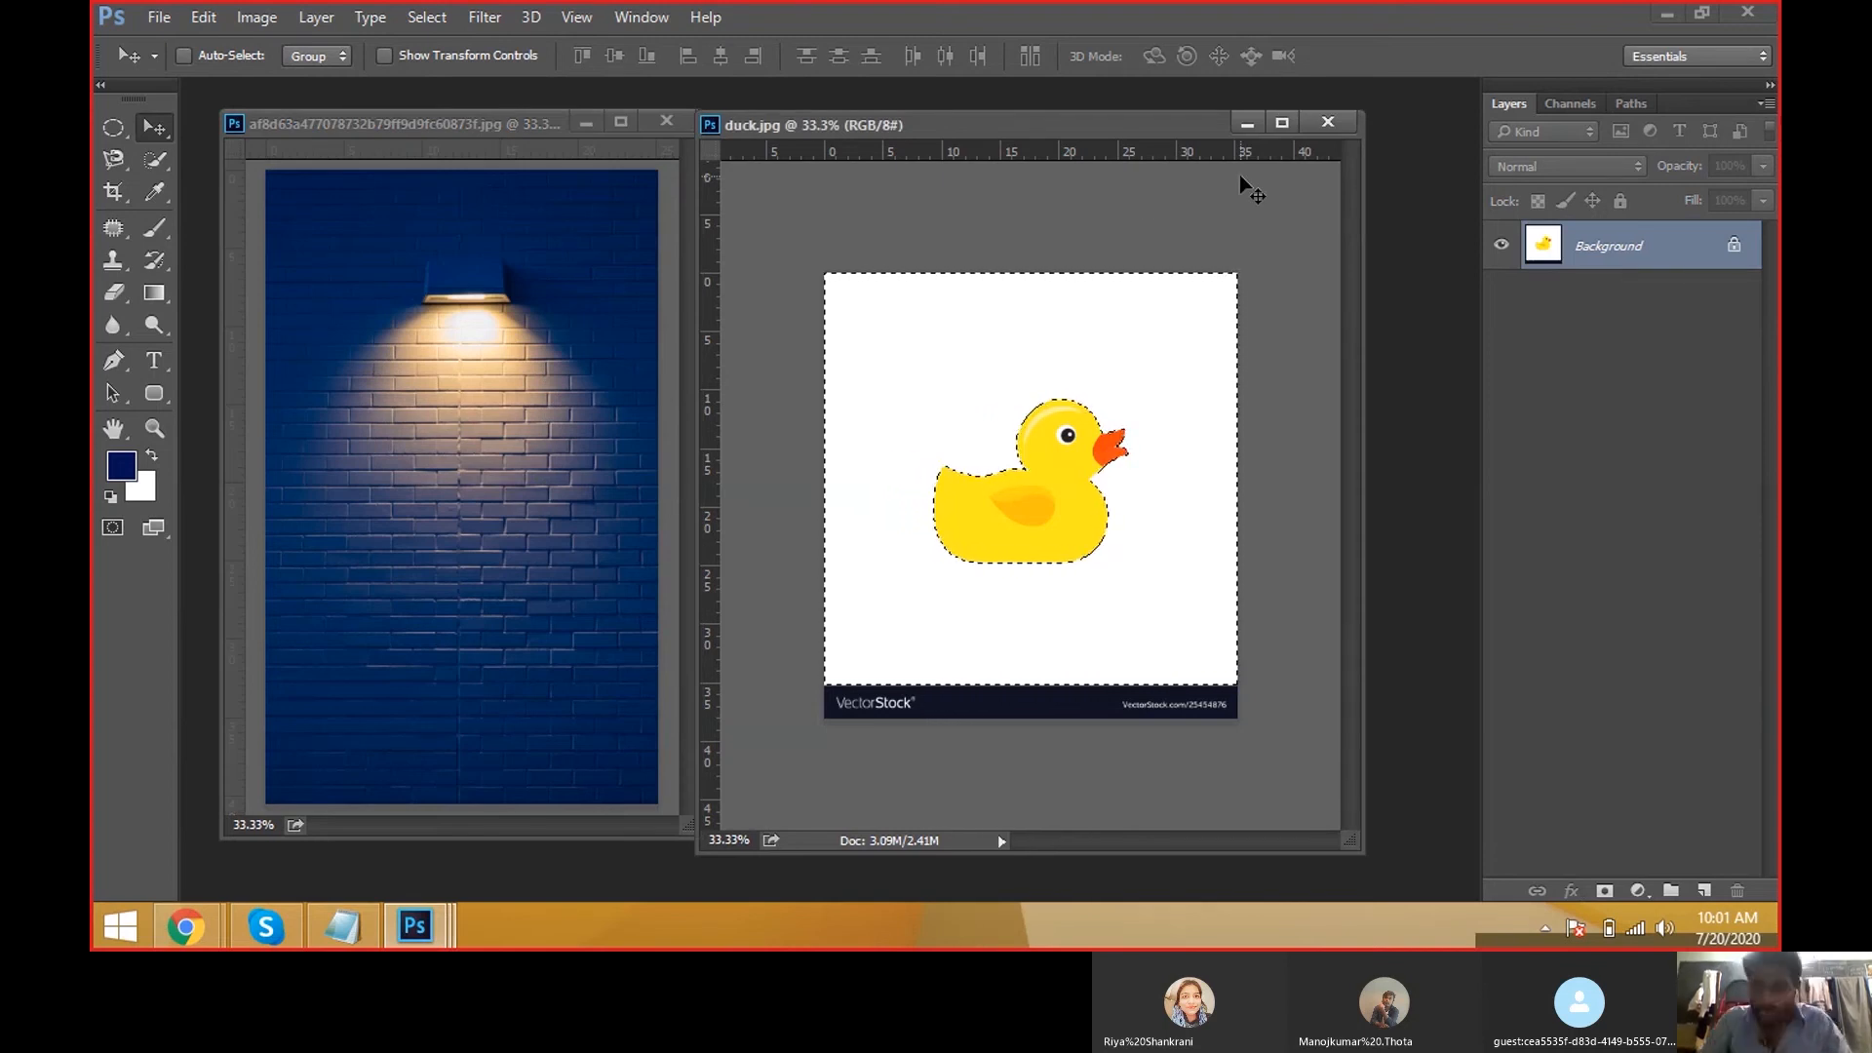
pyautogui.hotkey('ctrl', 'd')
pyautogui.press('c')
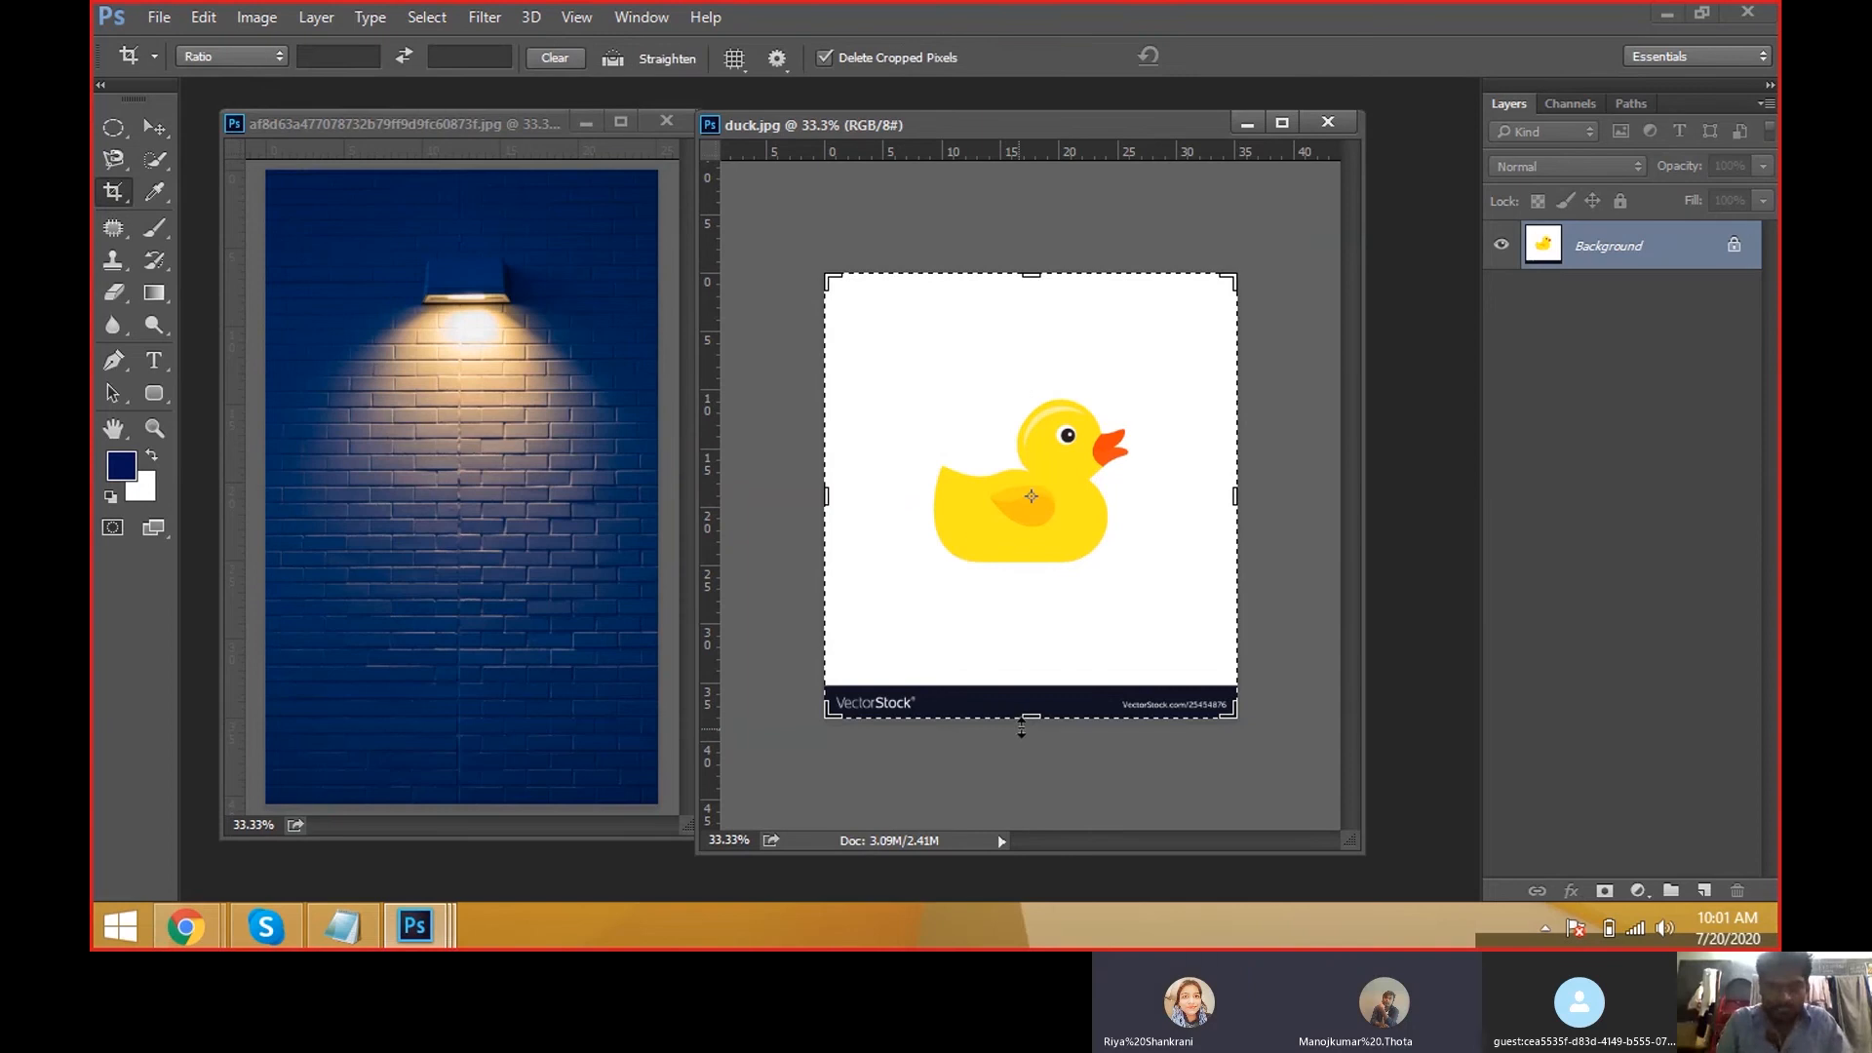
pyautogui.moveTo(1021, 727); pyautogui.dragTo(1022, 705)
pyautogui.press('Return')
# Quick-select the cropped duck image's white background, try to move it onto the brick wall image, and undo the transfer.
pyautogui.press('w')
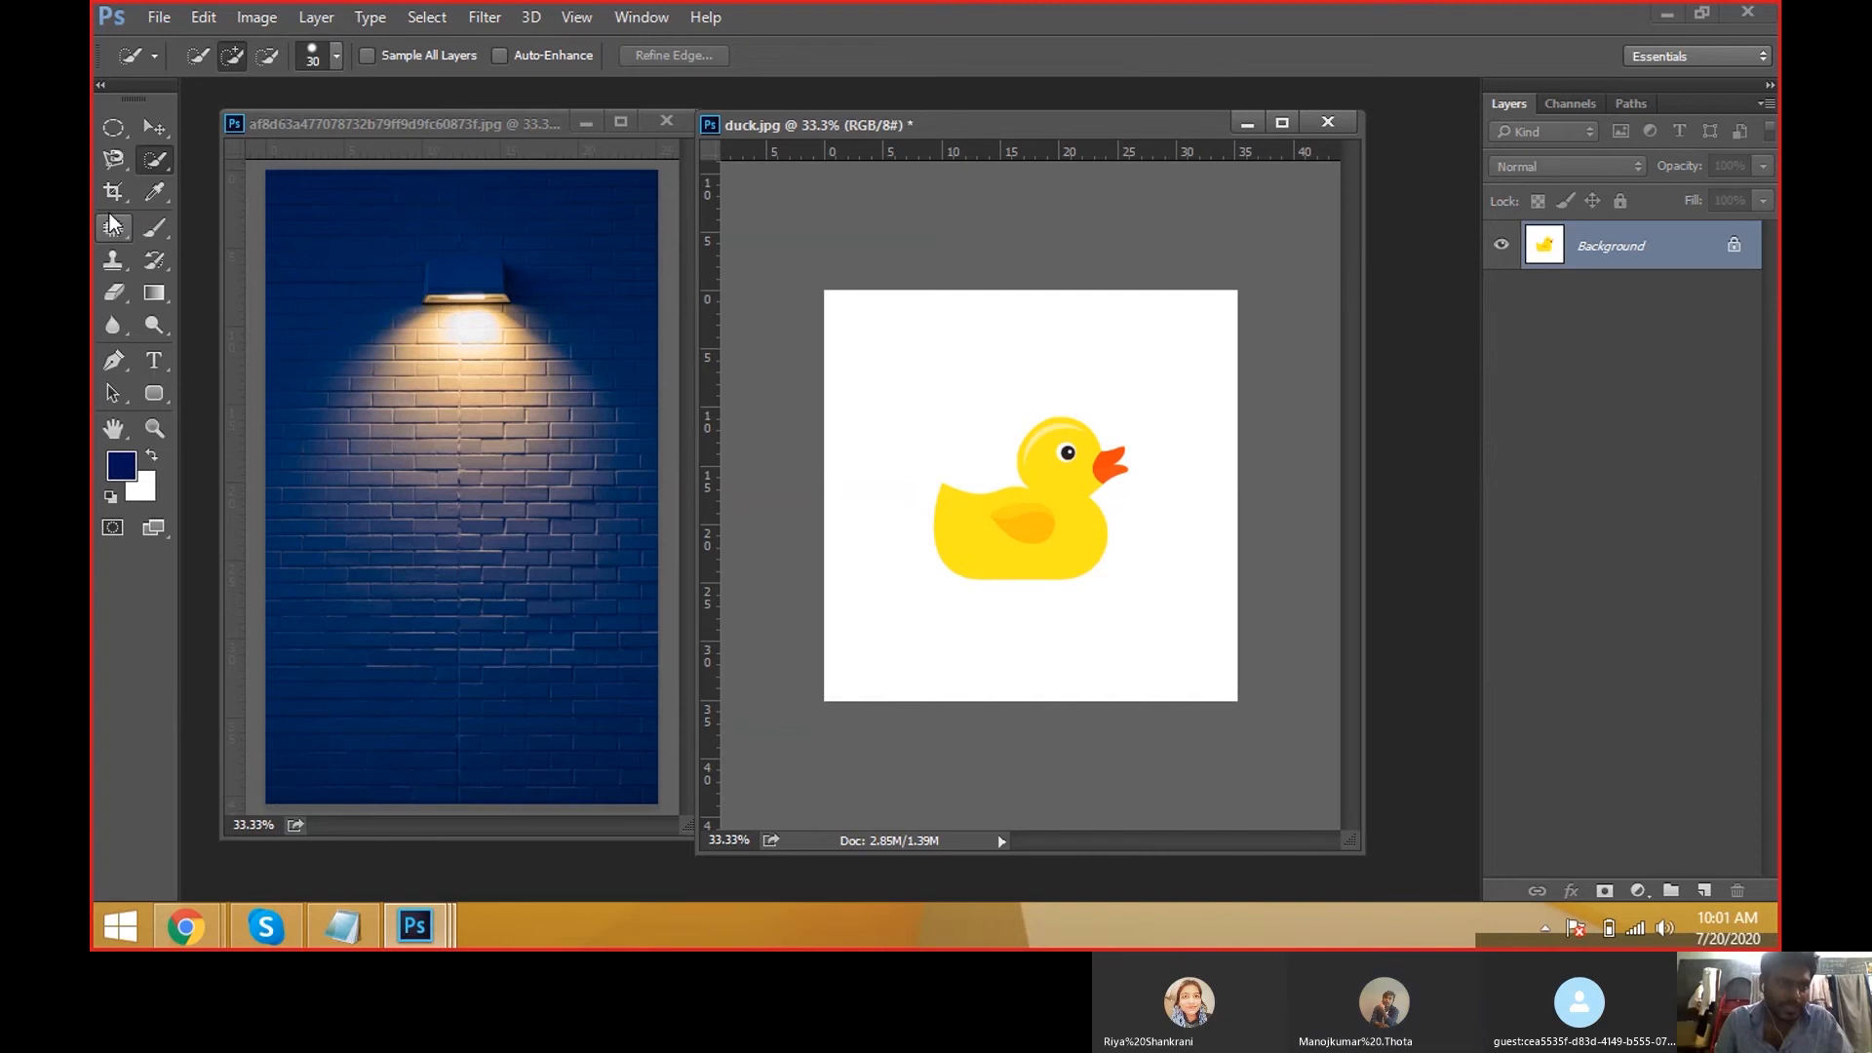
pyautogui.click(1069, 671)
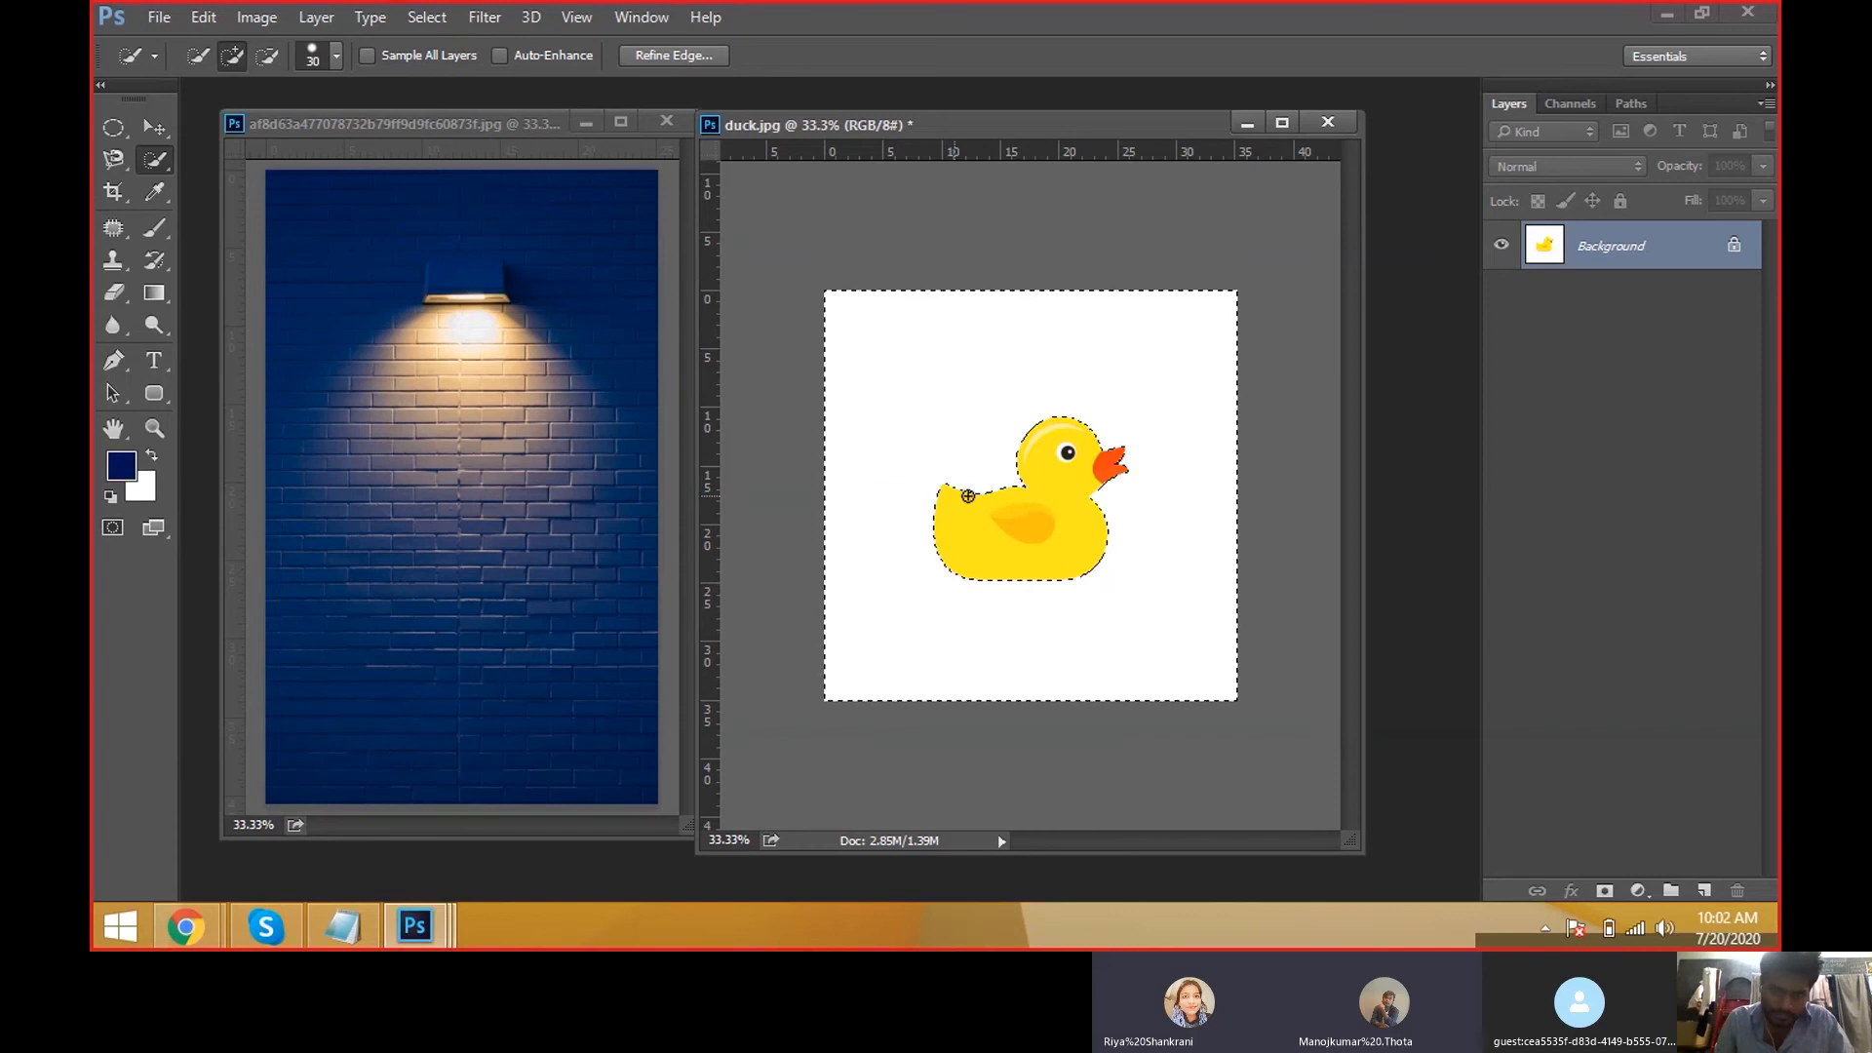
pyautogui.press('v')
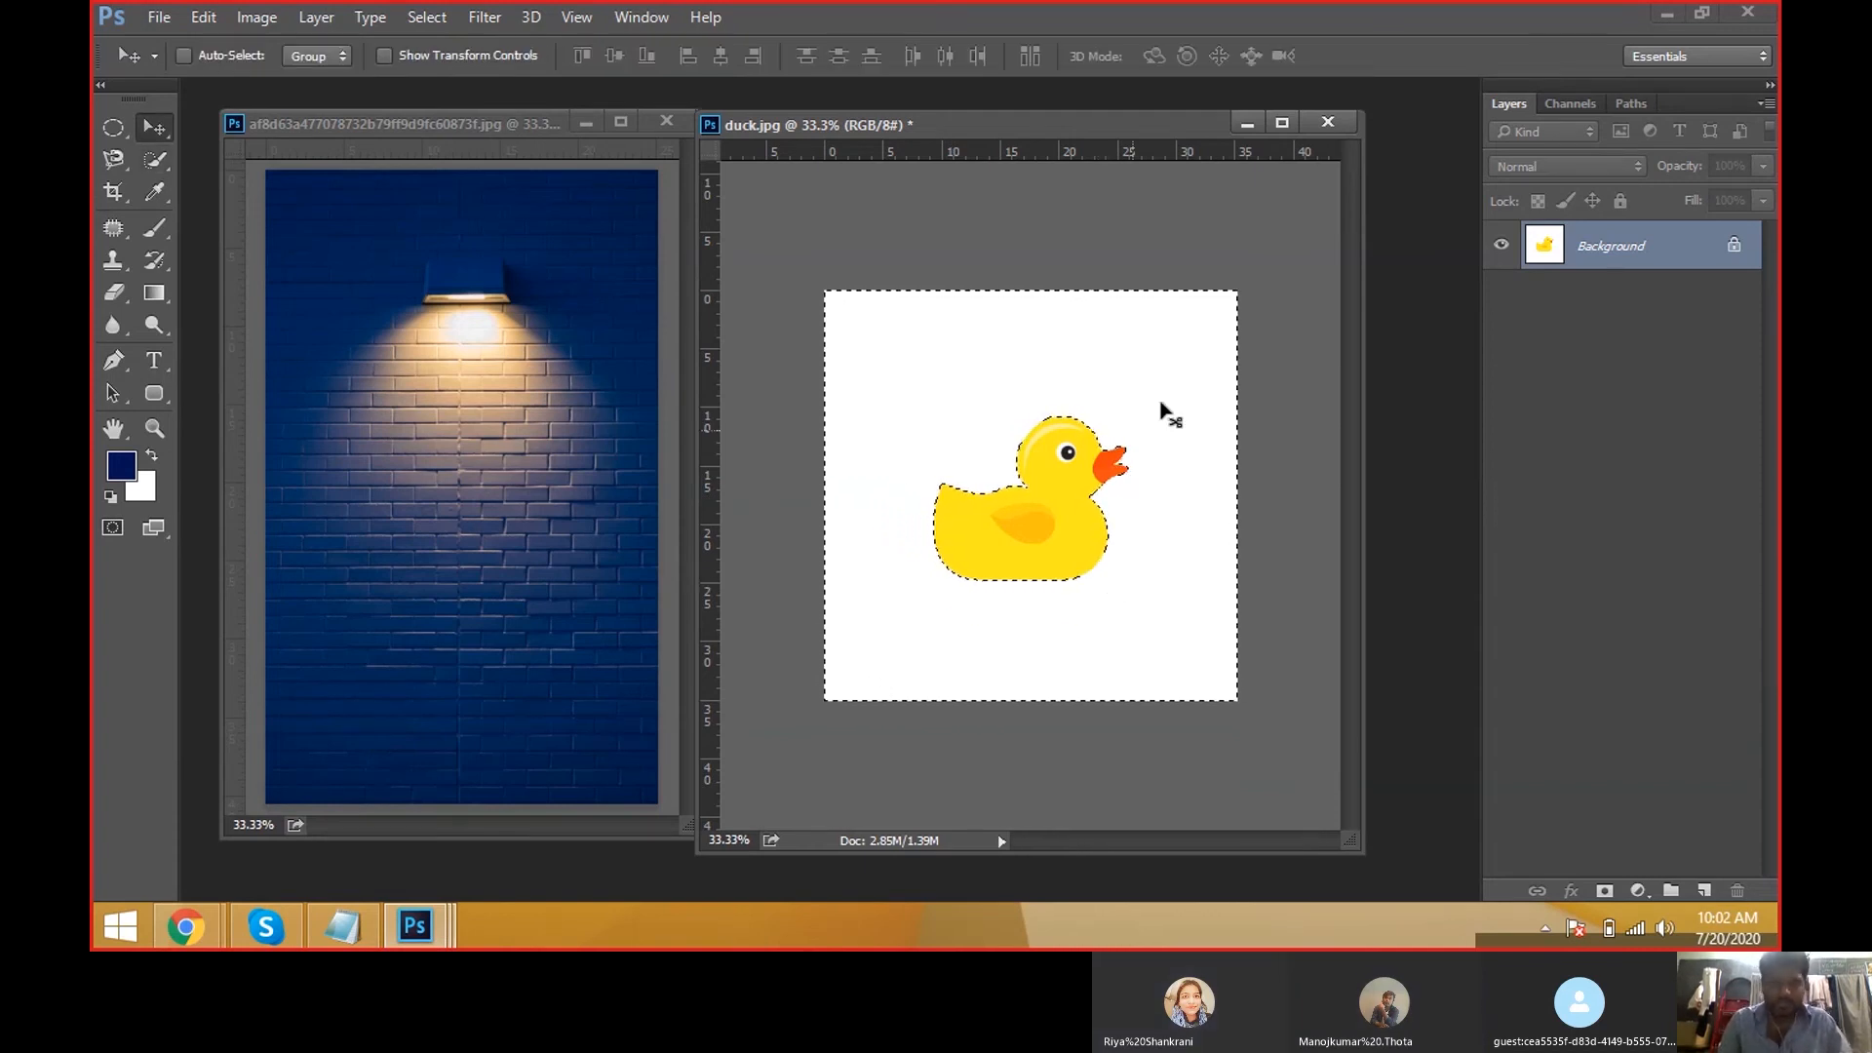
pyautogui.moveTo(1182, 372); pyautogui.dragTo(659, 368)
pyautogui.hotkey('ctrl', 'z')
pyautogui.click(921, 429)
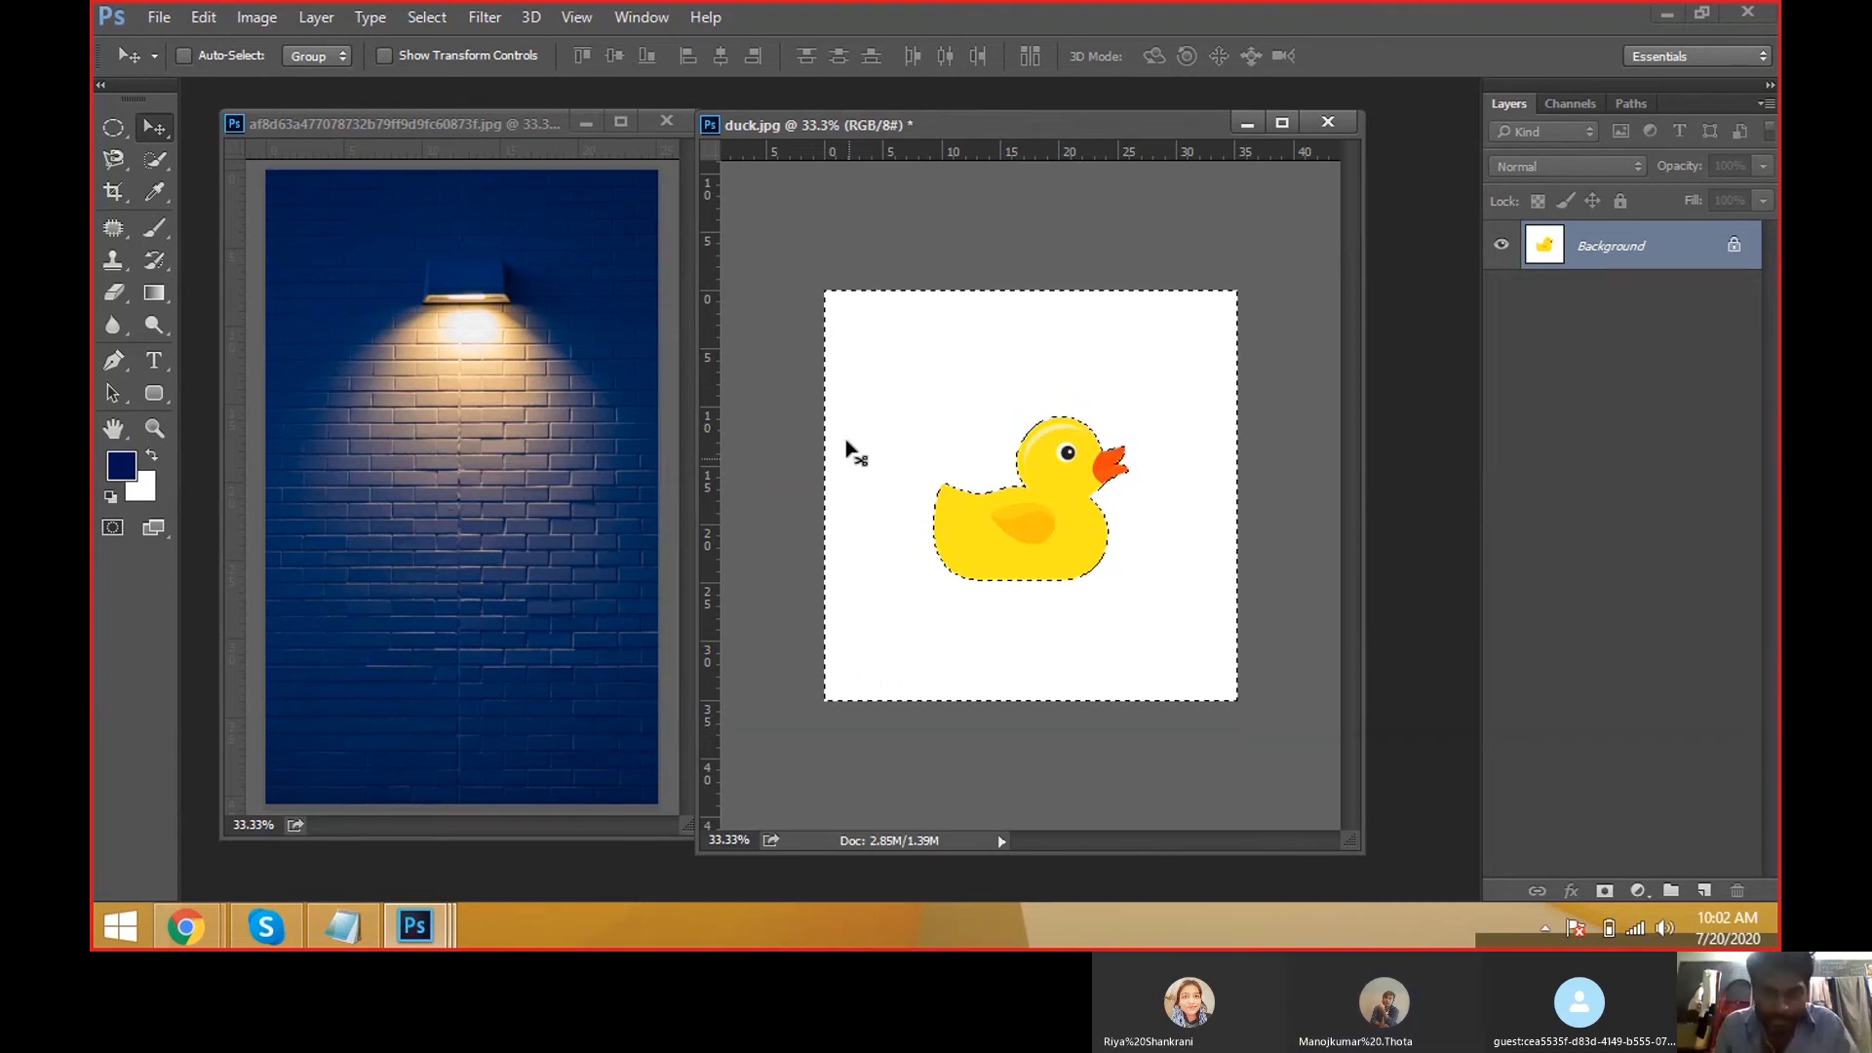
# Make a fresh selection of all the white area around the duck in the cropped image with the Quick Selection Tool.
pyautogui.click(154, 158)
pyautogui.click(234, 159)
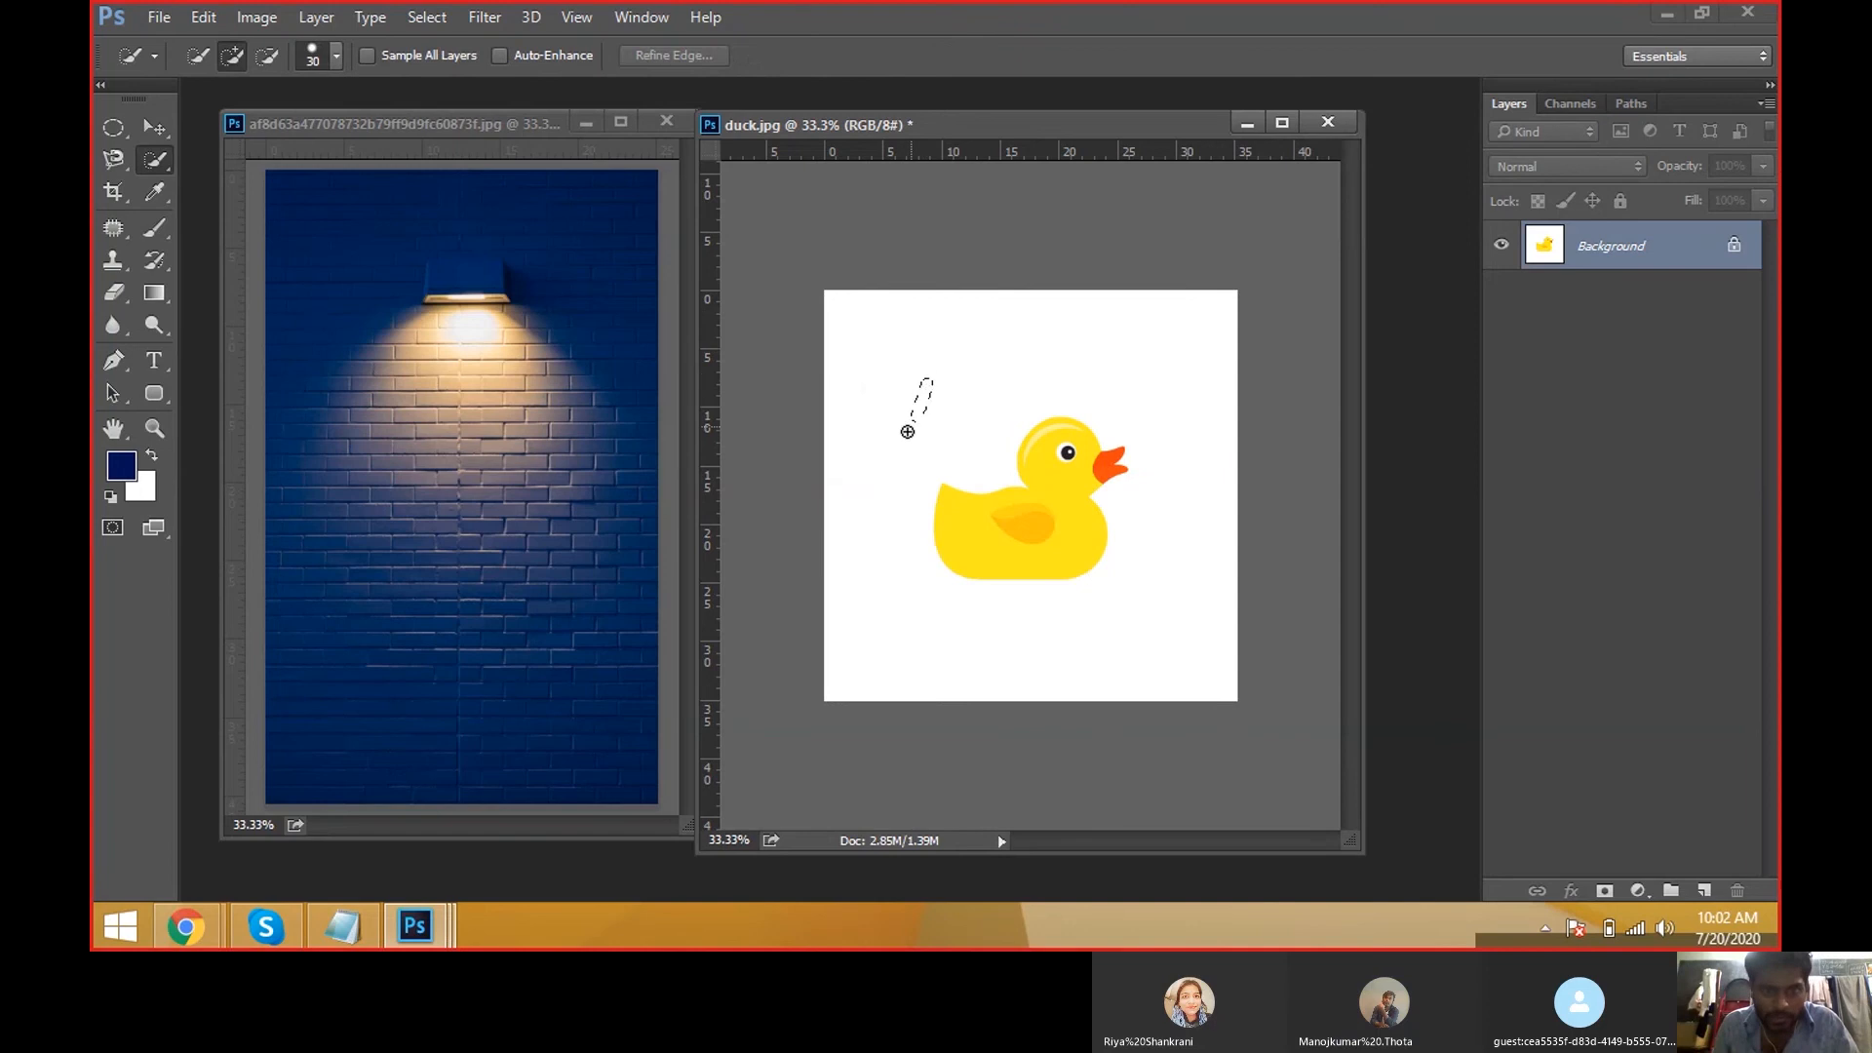
pyautogui.moveTo(906, 431)
pyautogui.mouseDown()
pyautogui.moveTo(890, 489)
pyautogui.moveTo(936, 598)
pyautogui.moveTo(1084, 657)
pyautogui.mouseUp()
pyautogui.moveTo(1203, 611); pyautogui.dragTo(1204, 612)
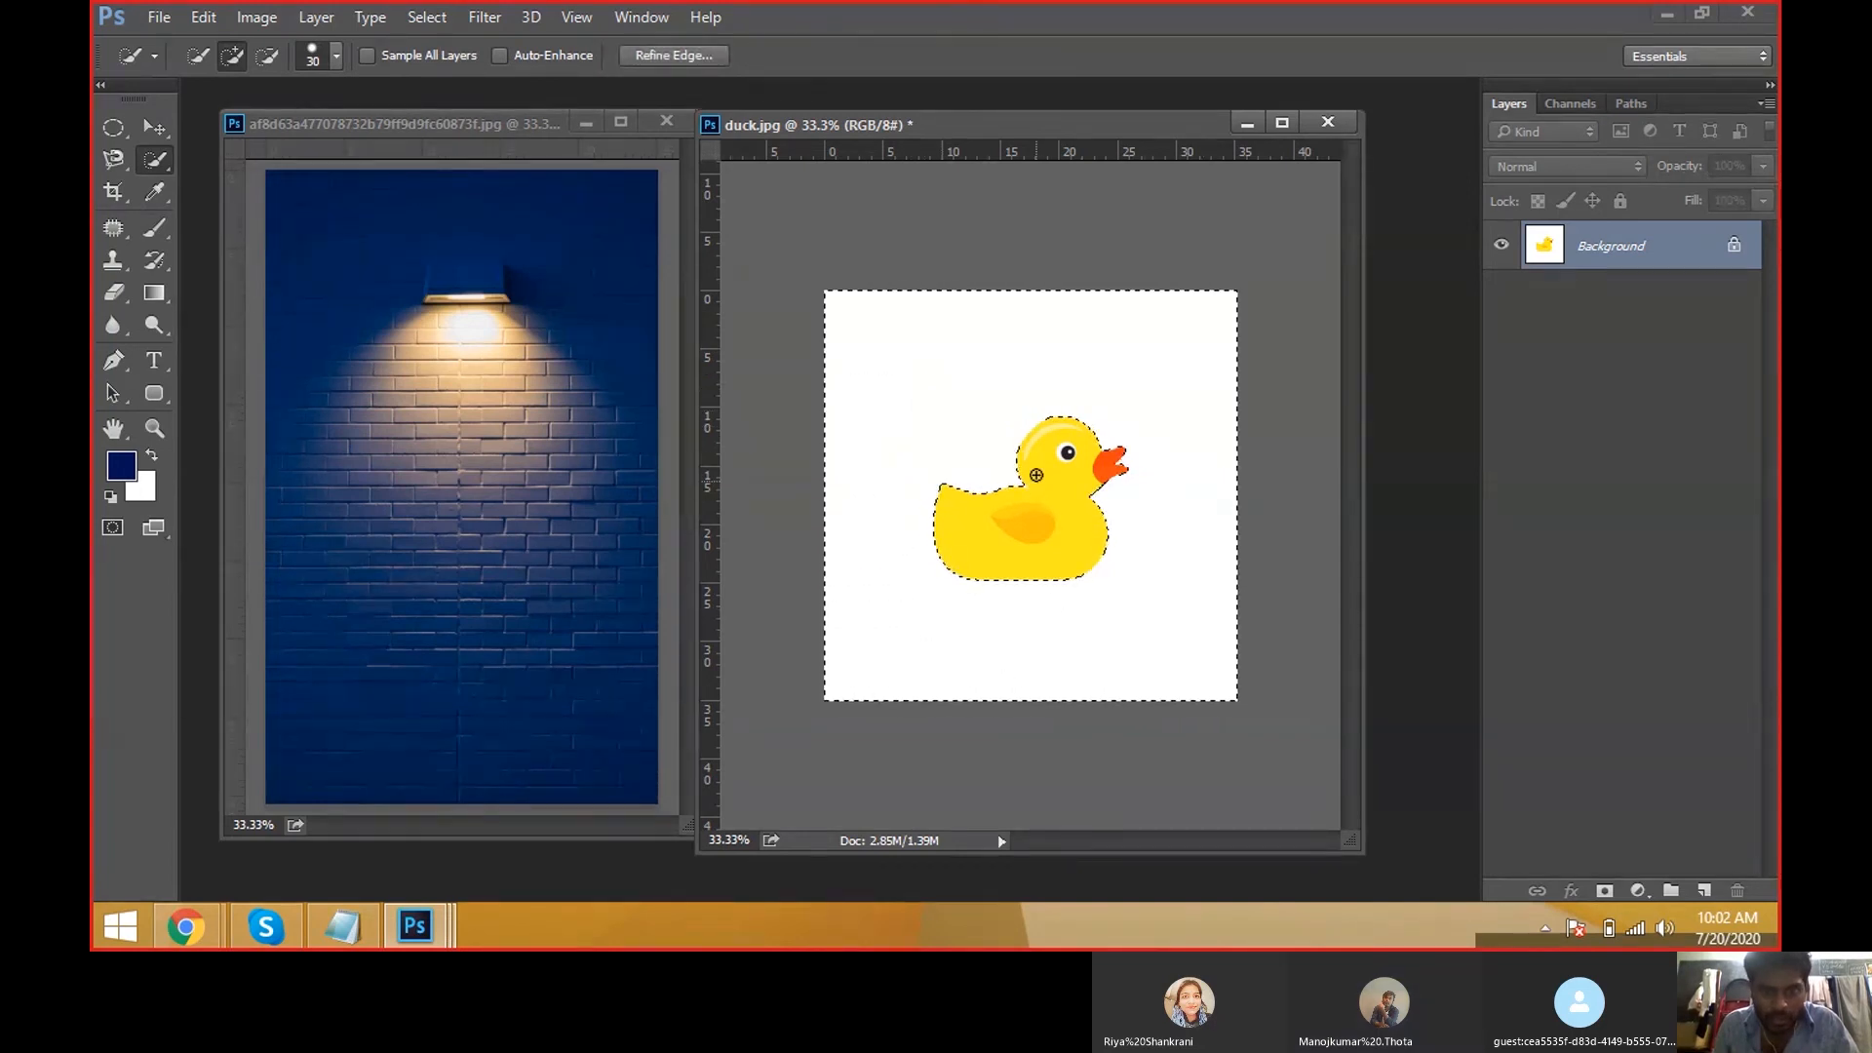
# Invert the background selection in duck.jpg to the duck itself and transfer the duck onto the brick wall image with the Move tool.
pyautogui.hotkey('ctrl', '+')
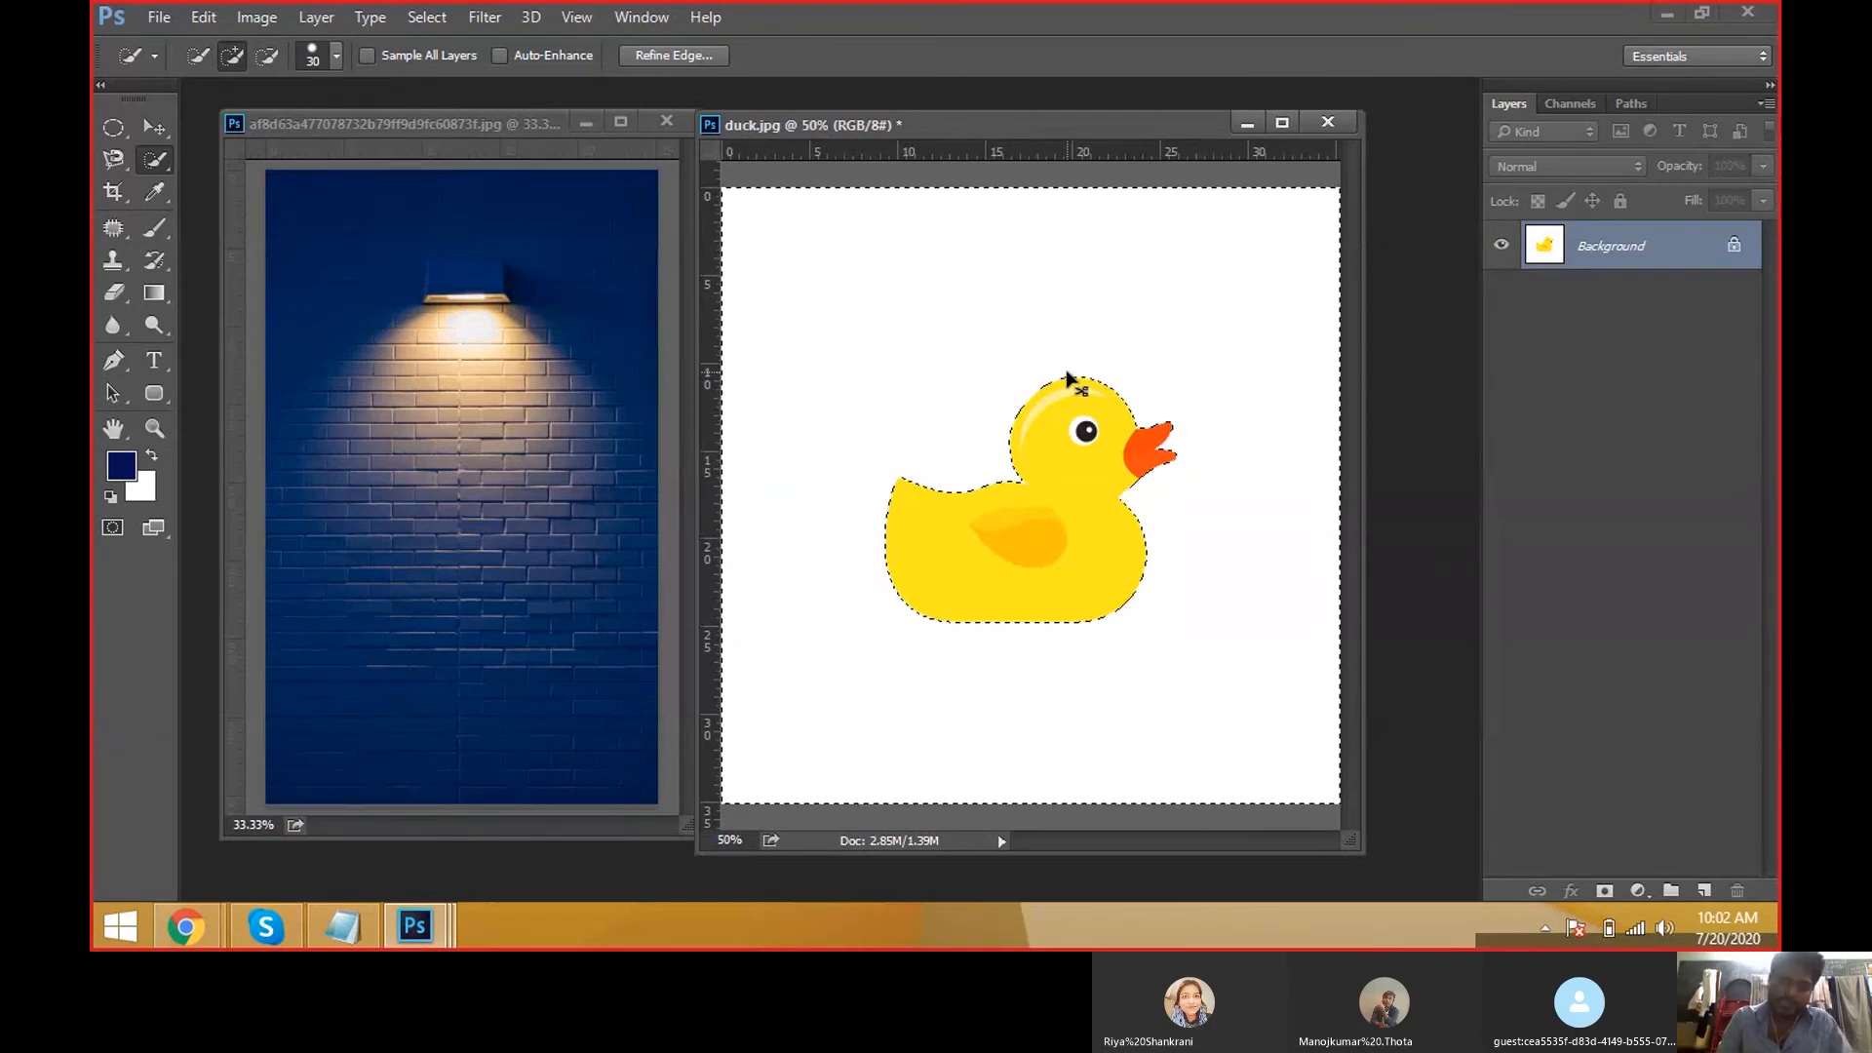
pyautogui.hotkey('ctrl', '-')
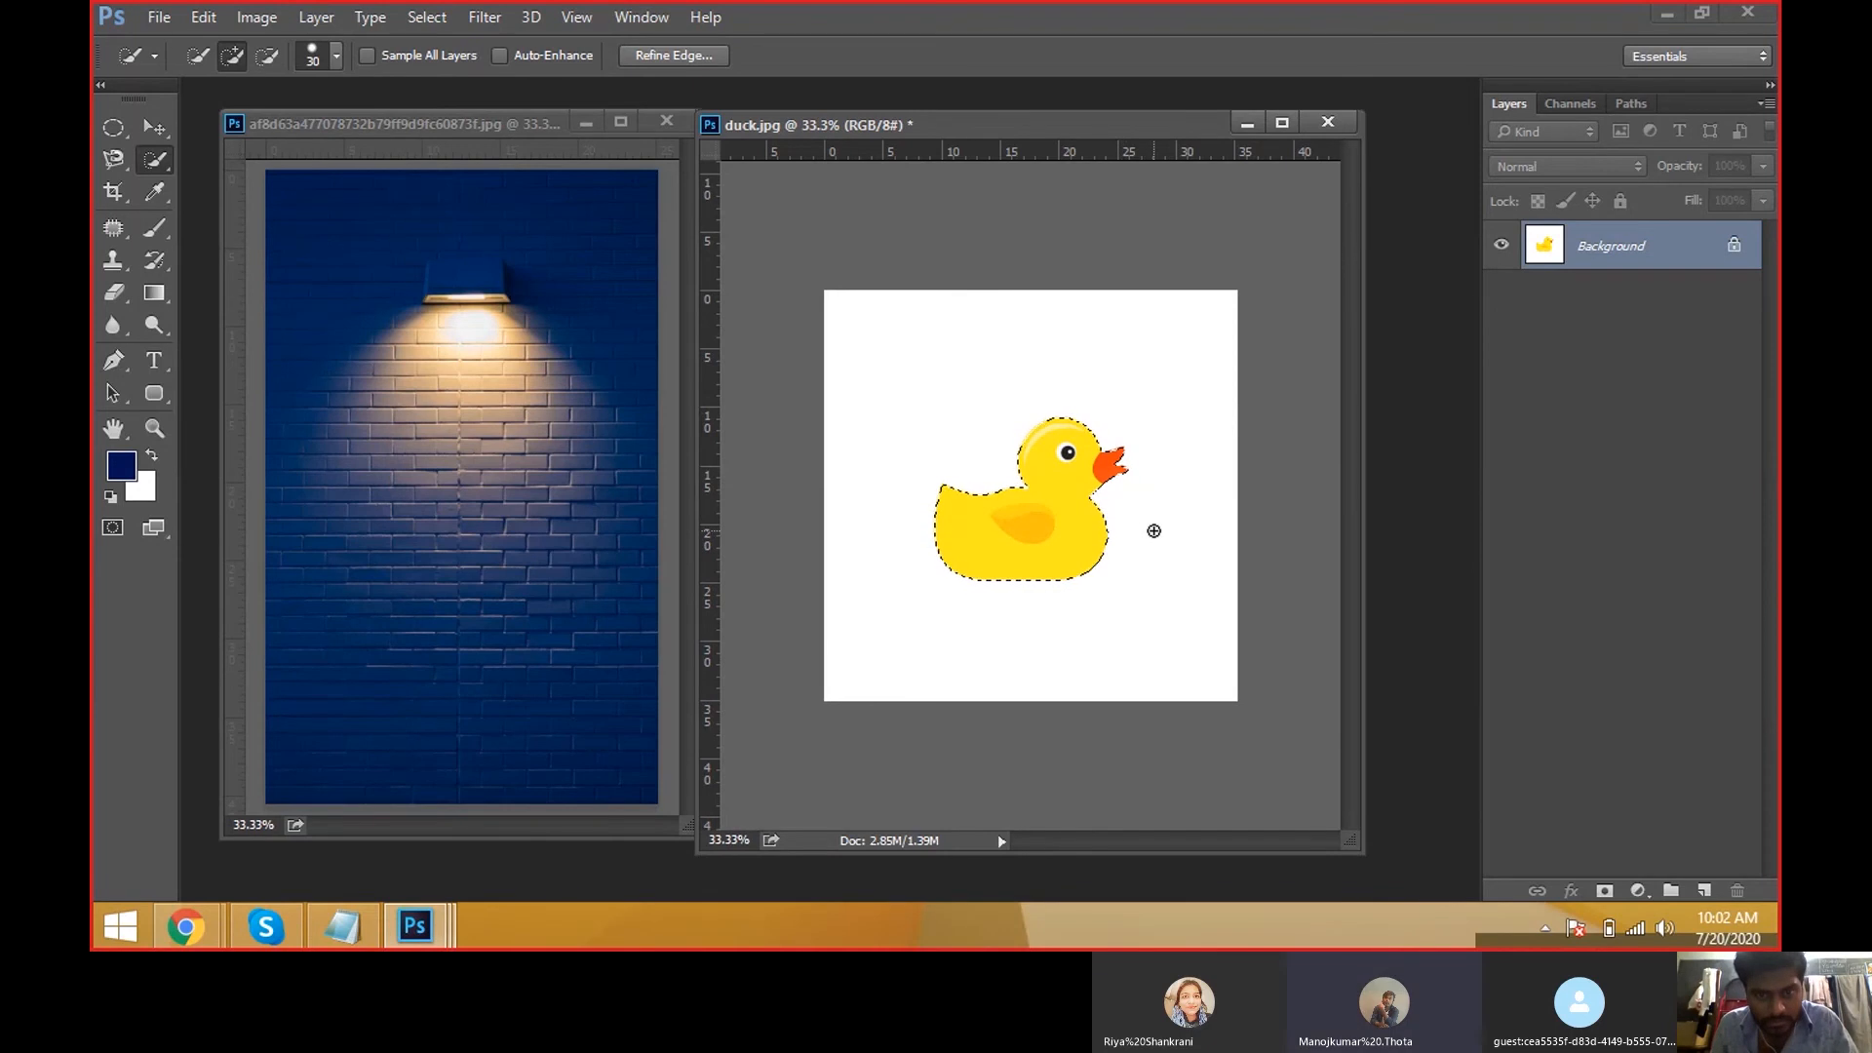
pyautogui.press('v')
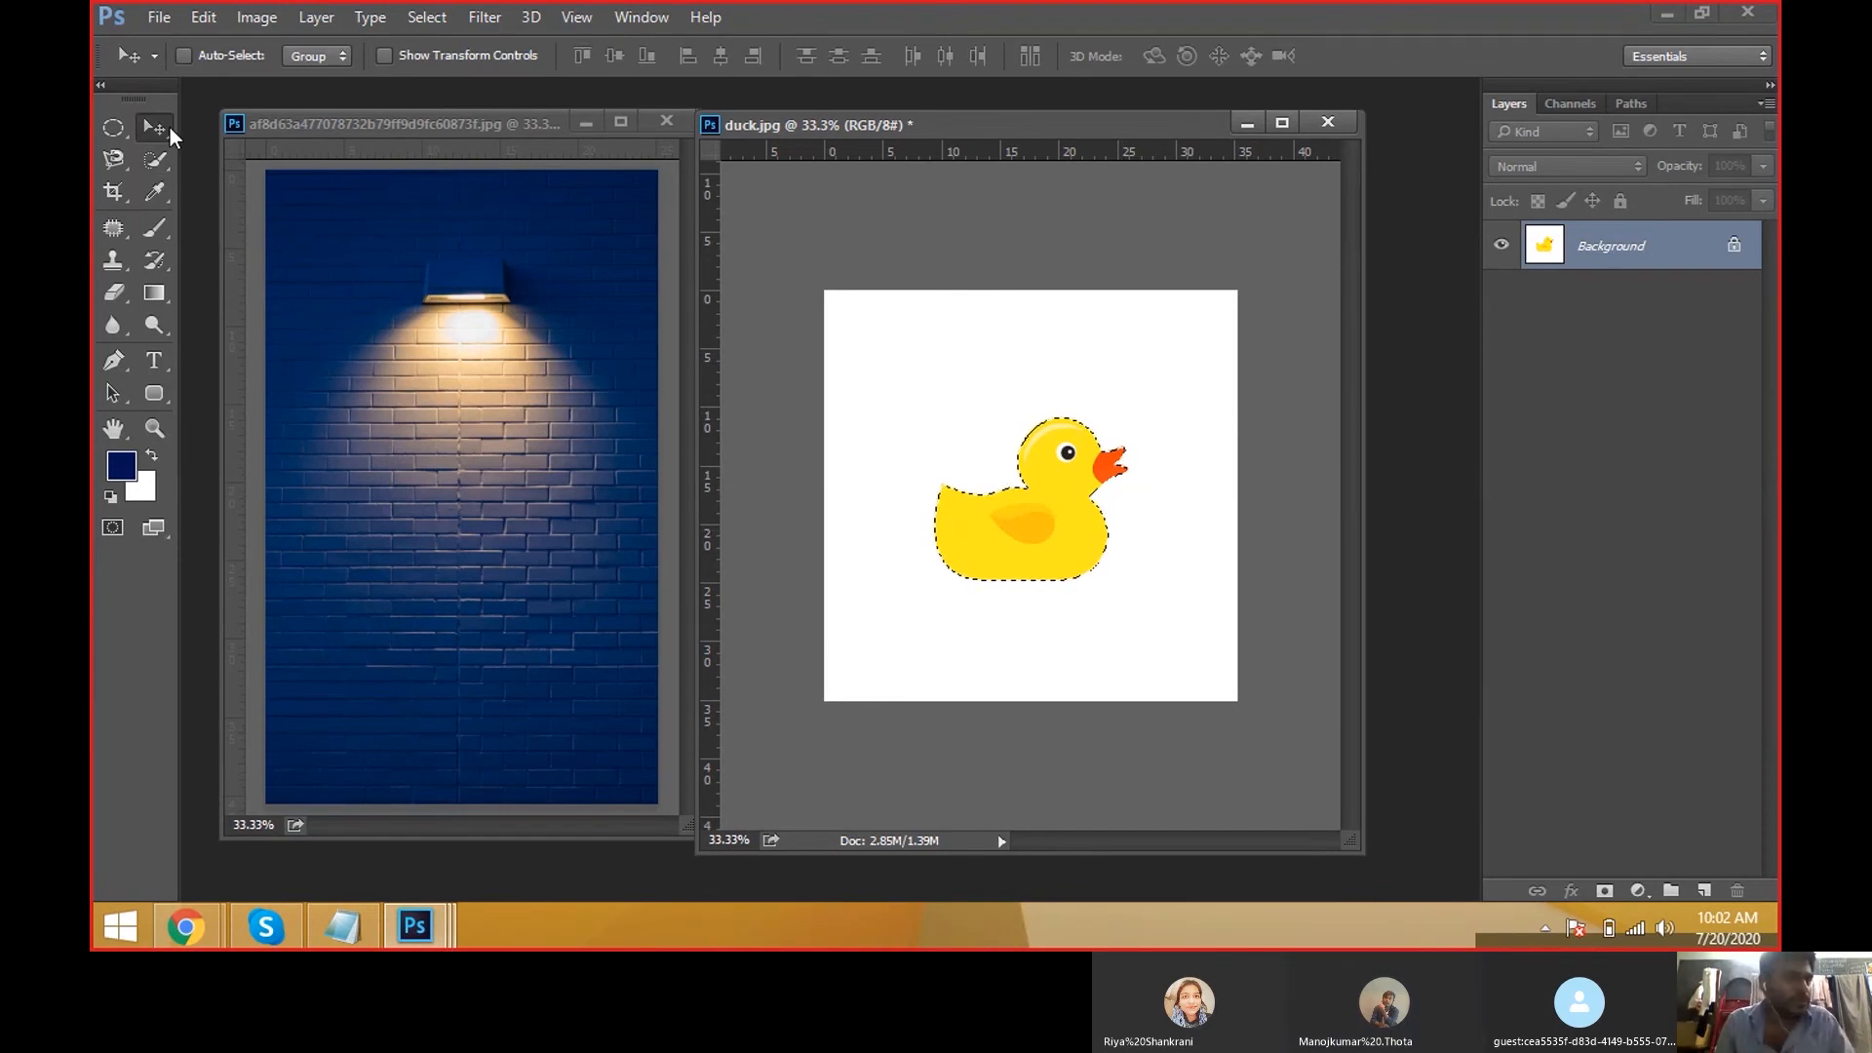
pyautogui.moveTo(1068, 517); pyautogui.dragTo(497, 624)
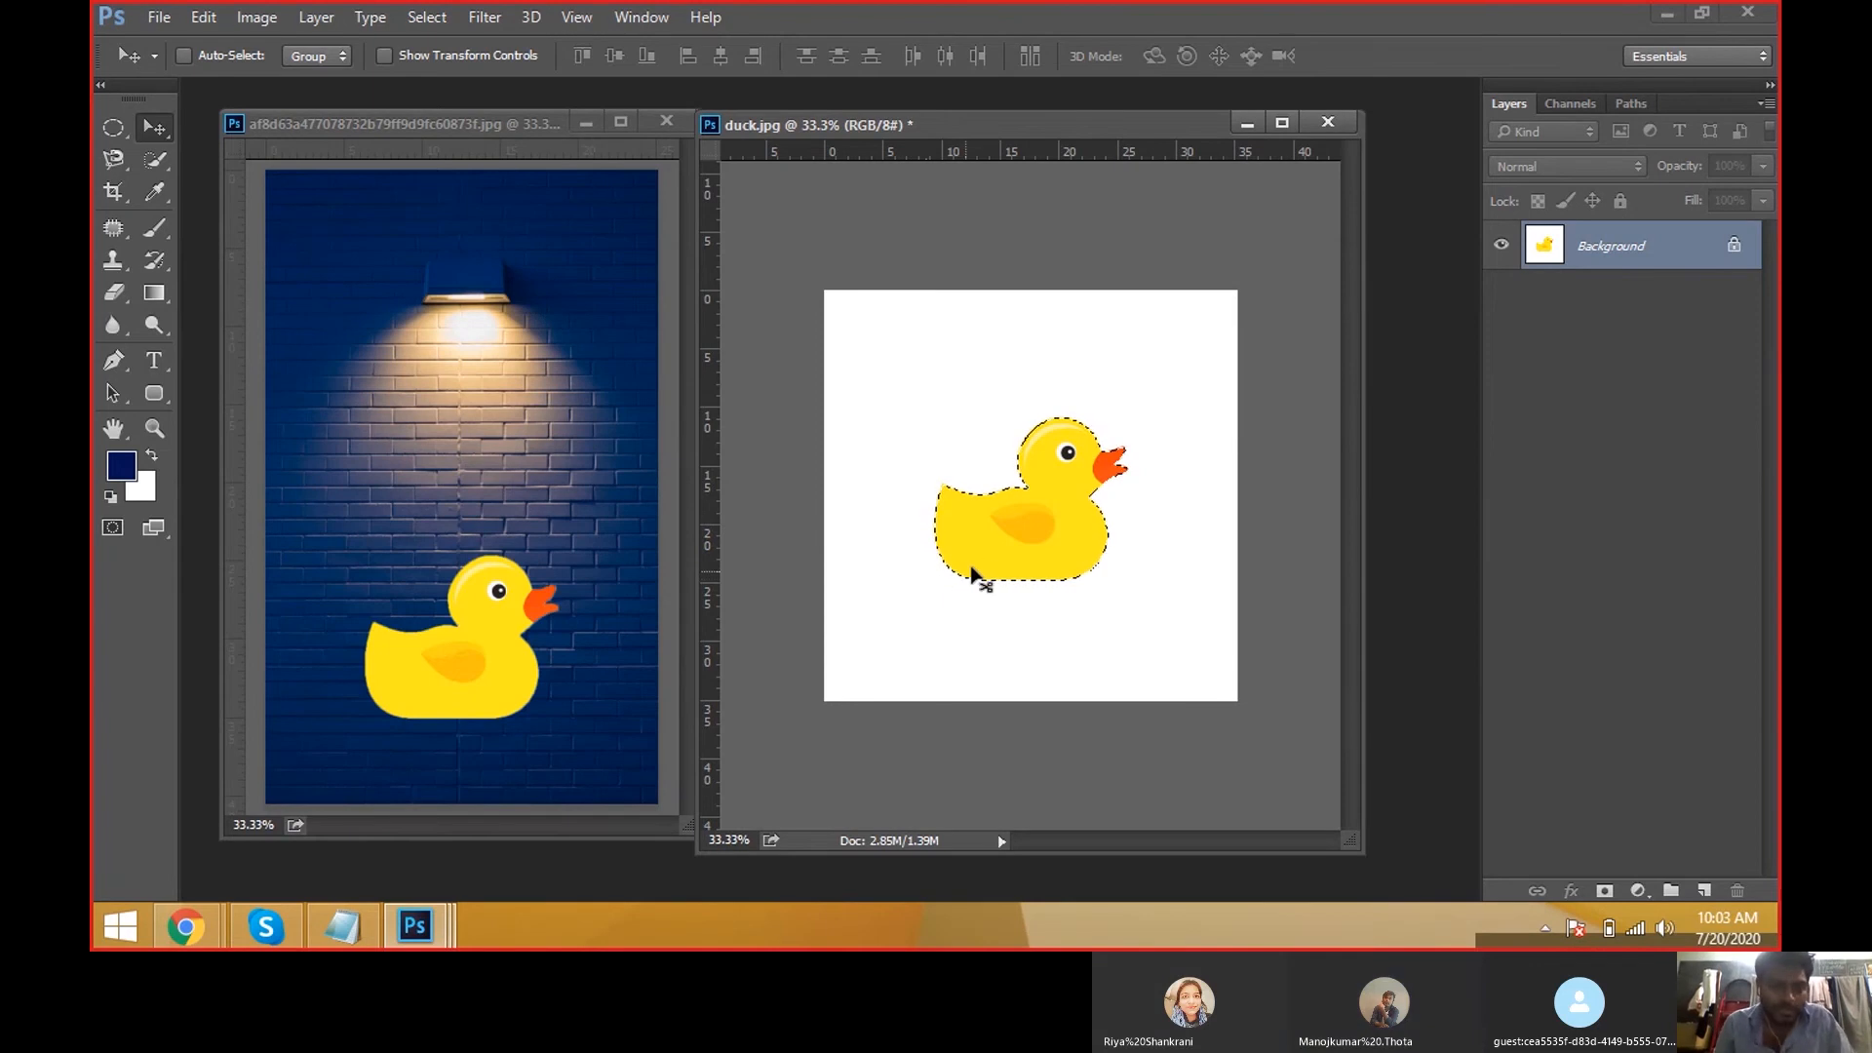
# Switch to the Psd-Keys notes and add the line "Ctrl+shift+I = Inverse Selection (Reverse the Selection)" below the zoom shortcuts.
pyautogui.hotkey('alt', 'Tab')
pyautogui.click(831, 715)
pyautogui.press('Return')
pyautogui.press('Return')
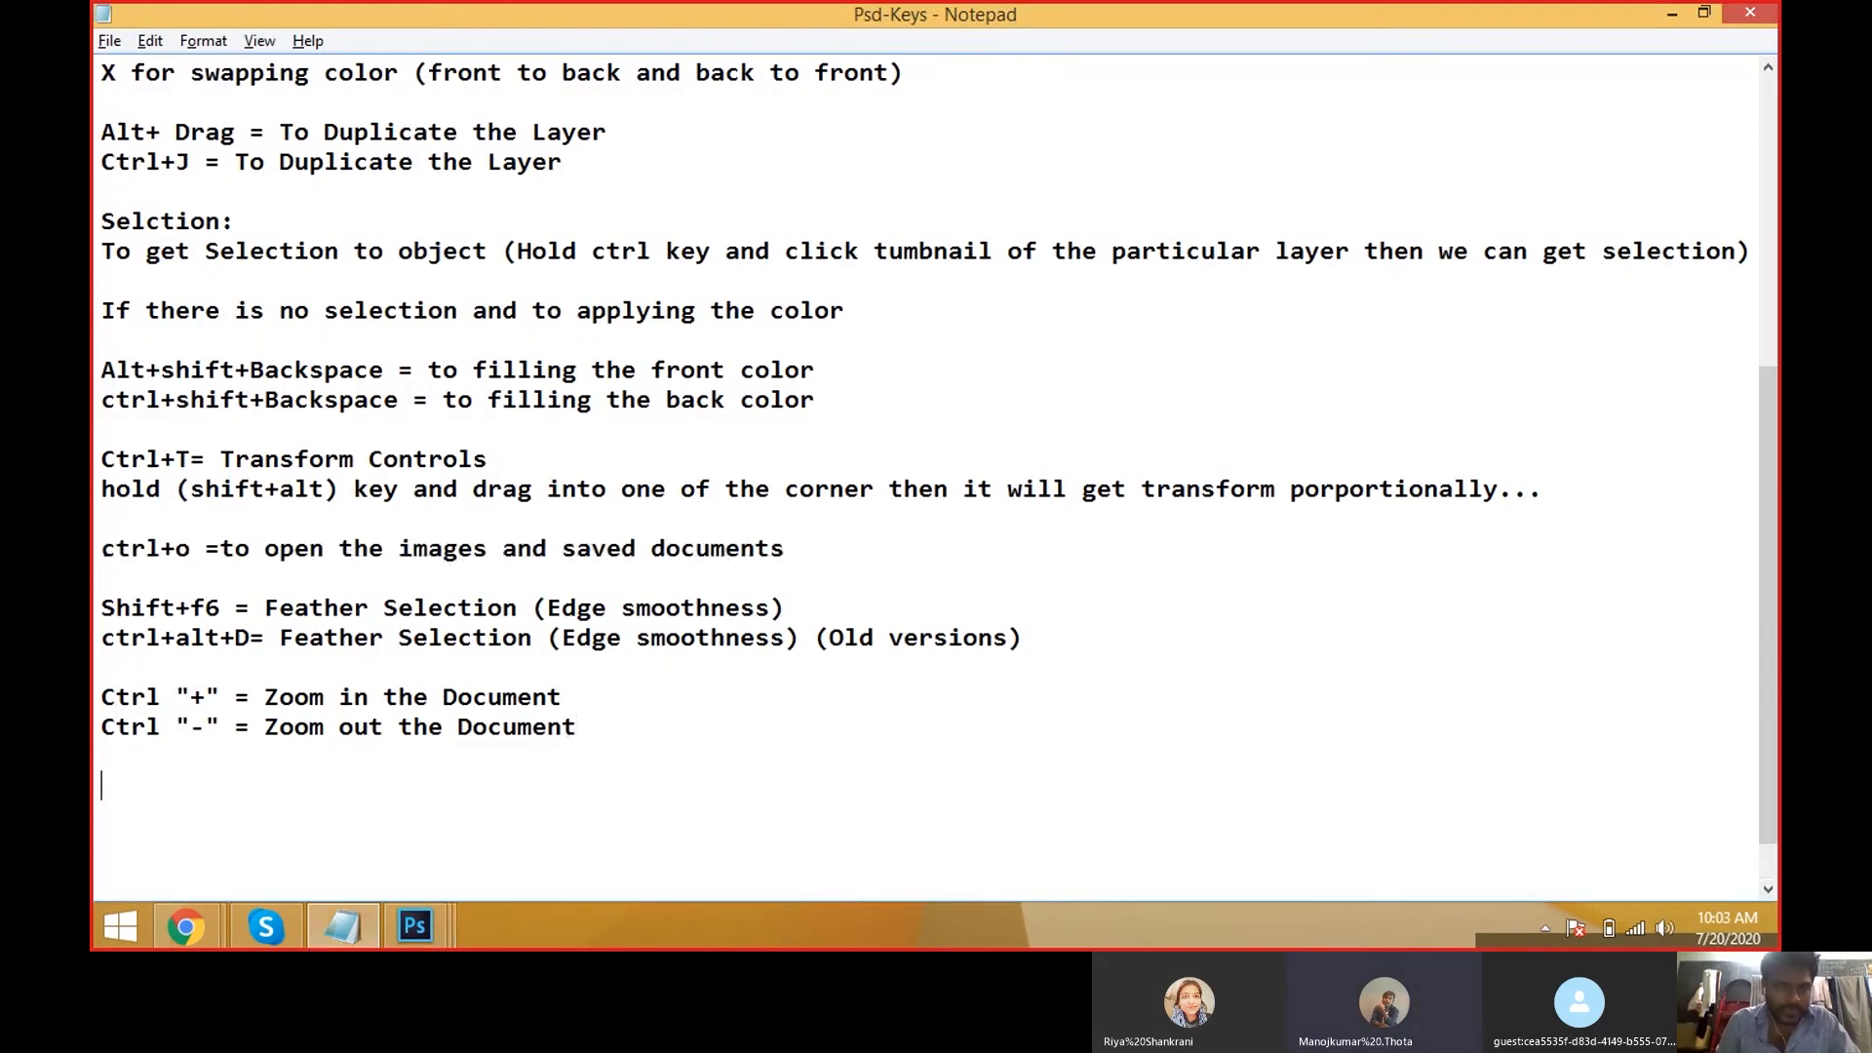
pyautogui.write('CT')
pyautogui.press('BackSpace')
pyautogui.press('BackSpace')
pyautogui.press('BackSpace')
pyautogui.write('trl+shift+')
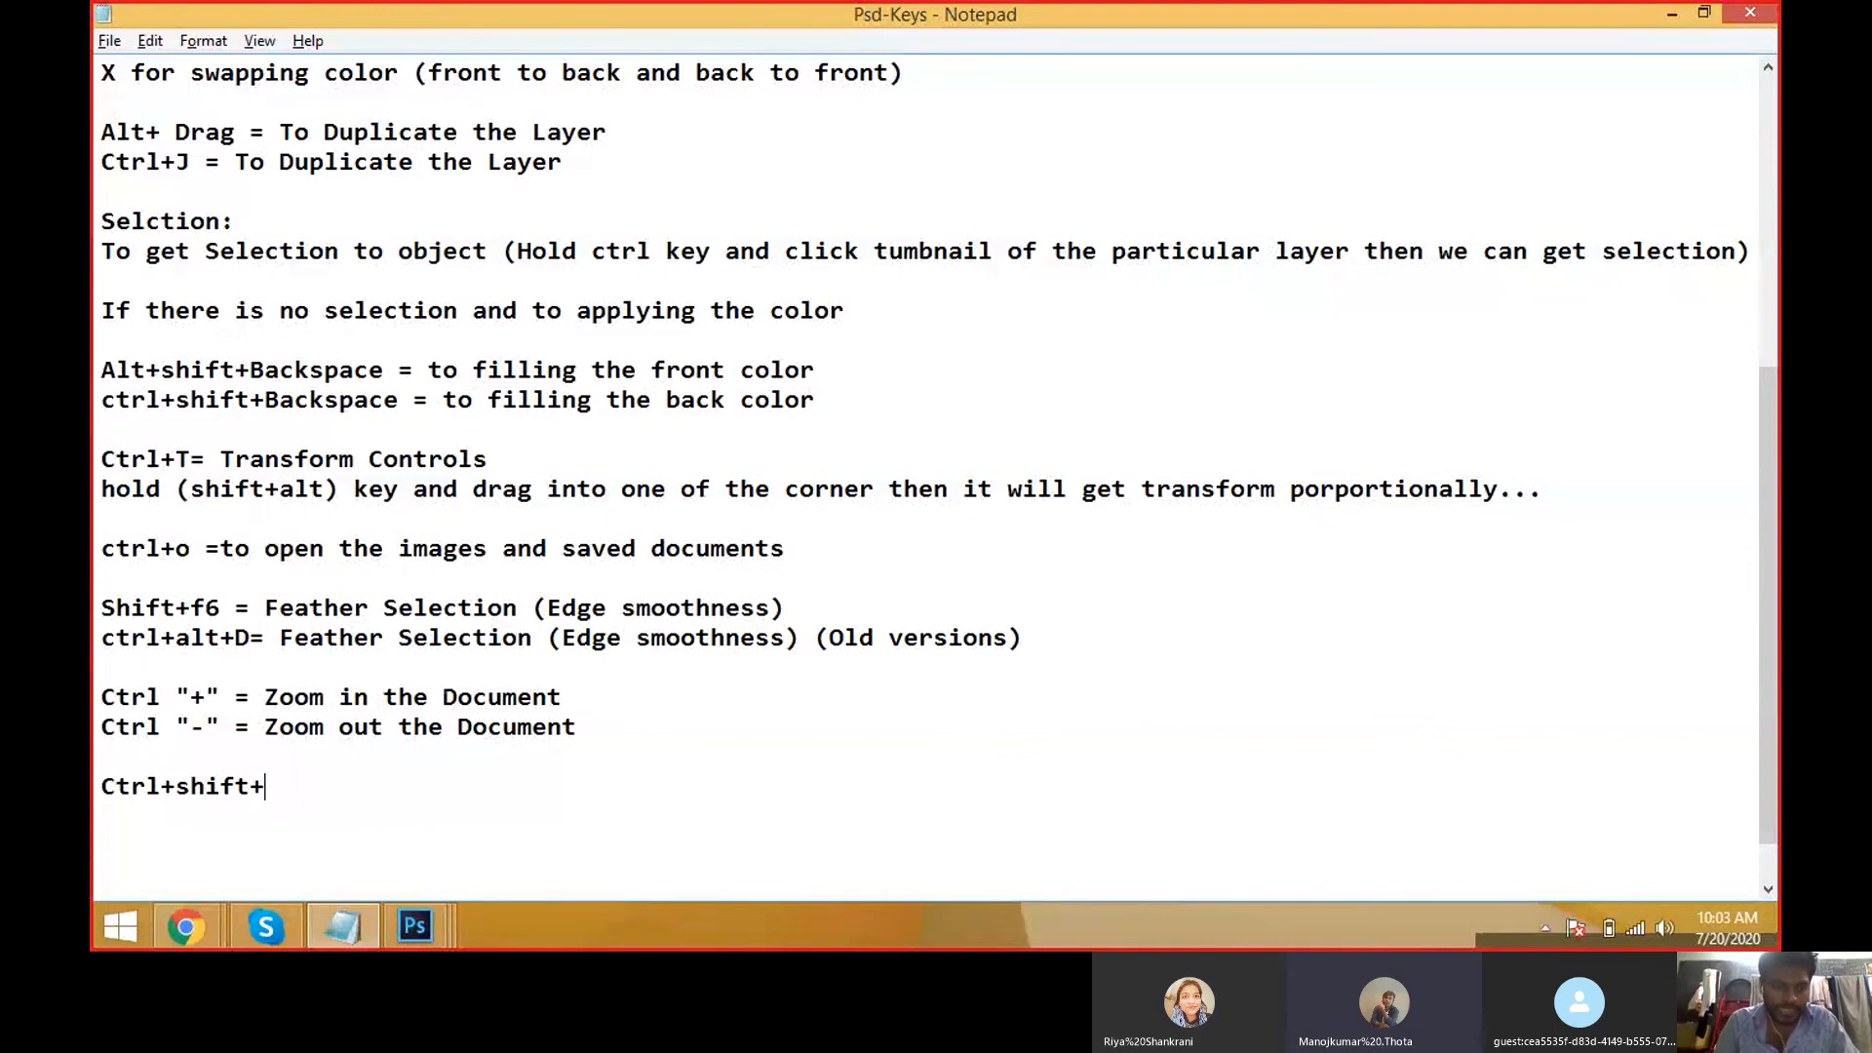
pyautogui.write('I = Inverse')
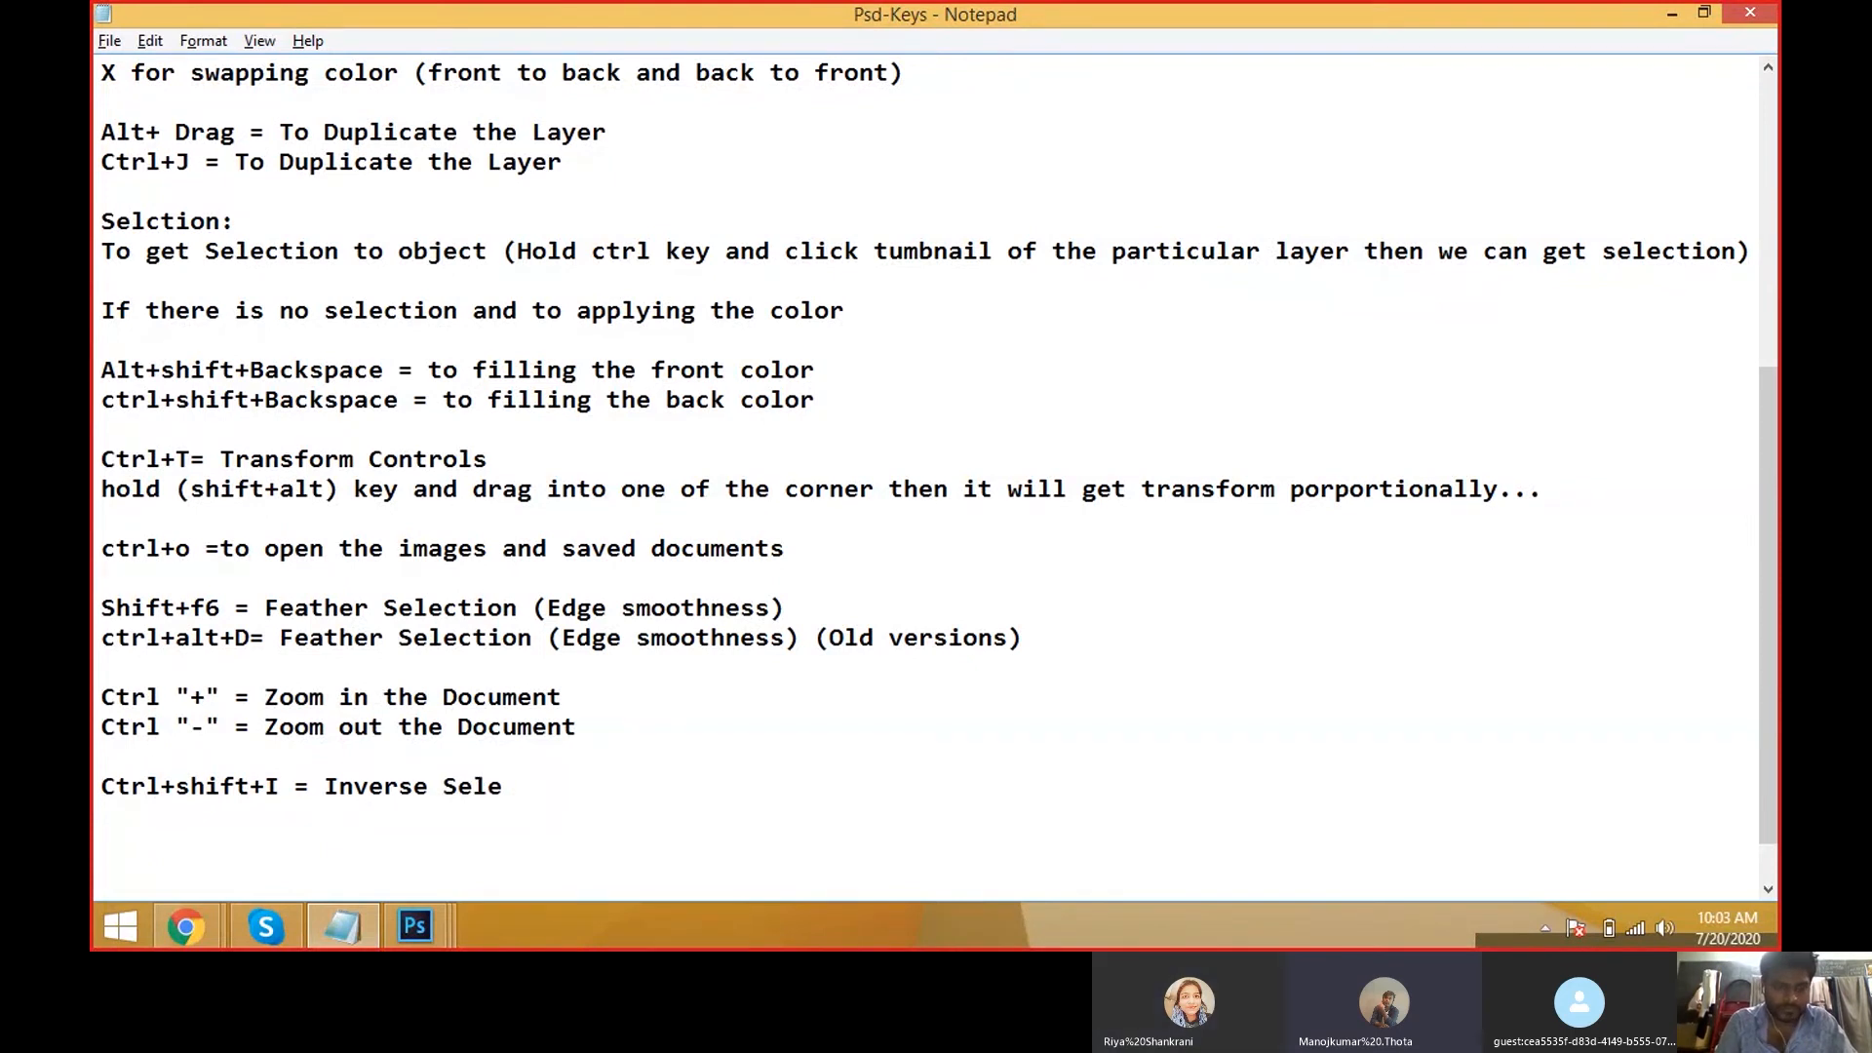
pyautogui.write('Selection (')
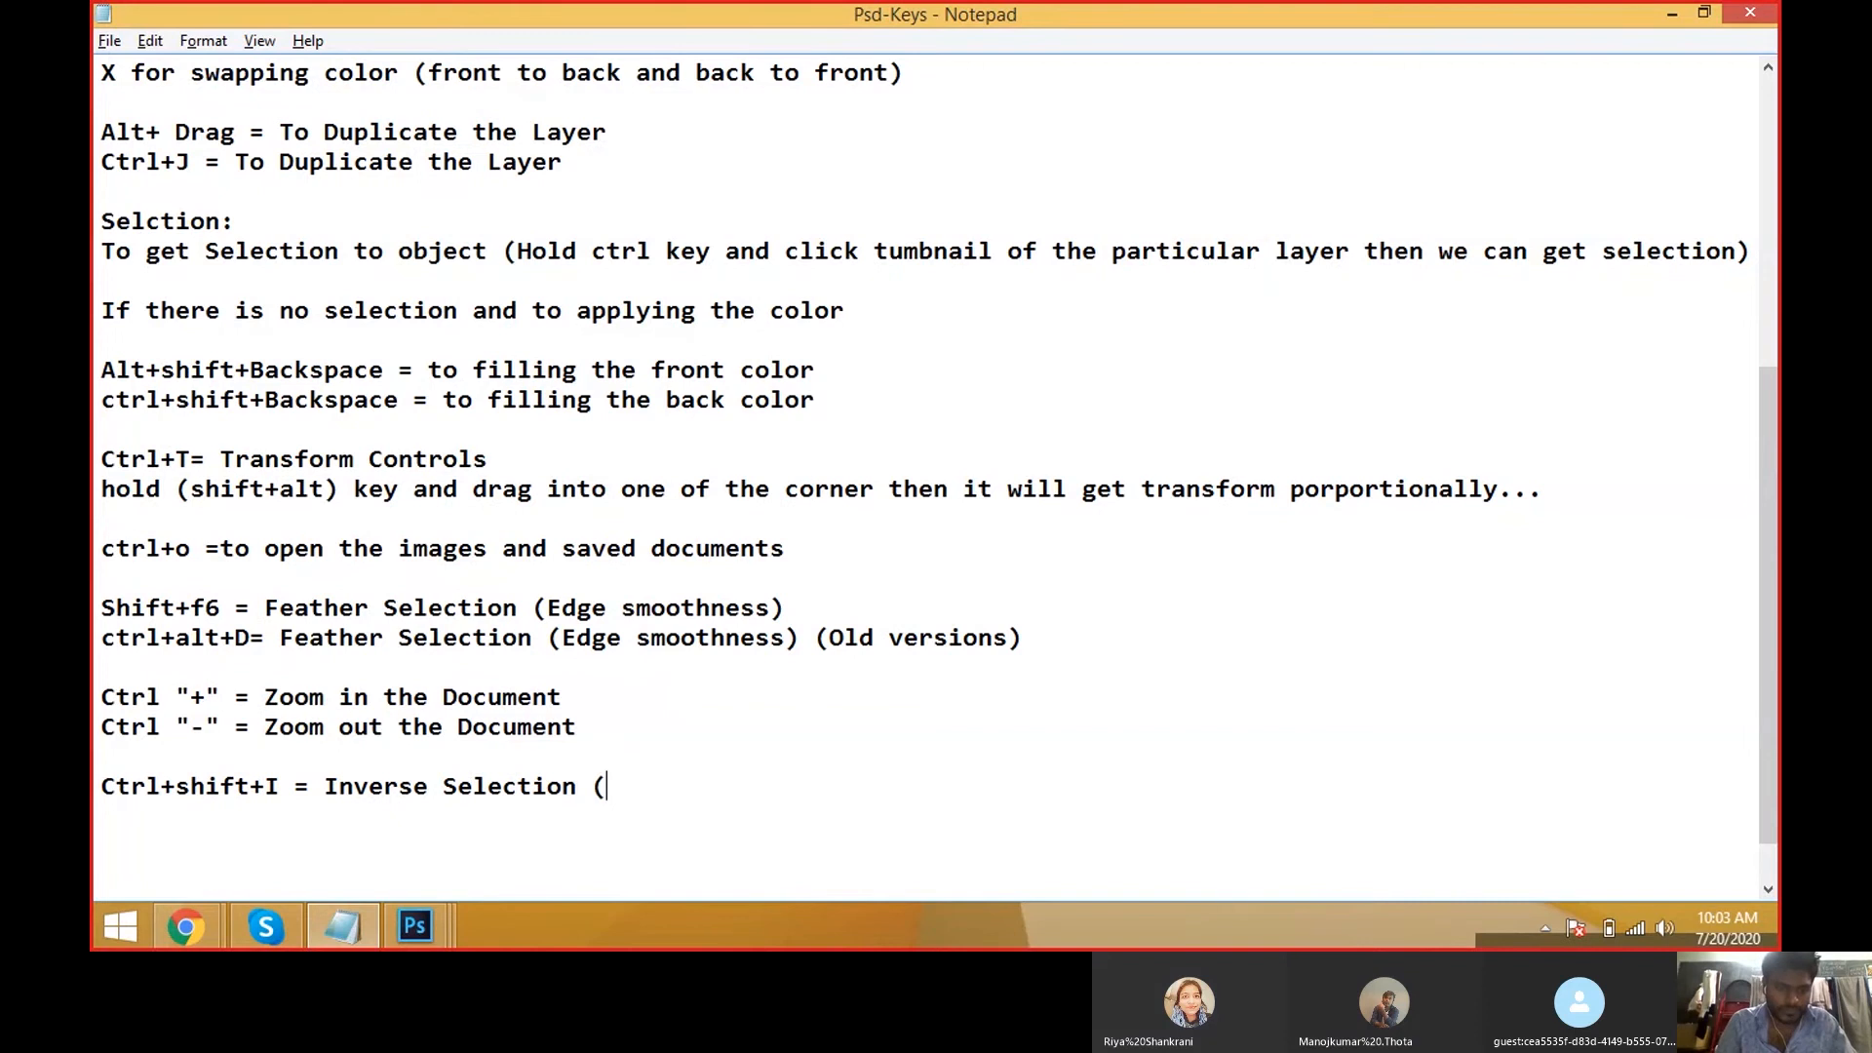
pyautogui.write('Reverse the Selectio')
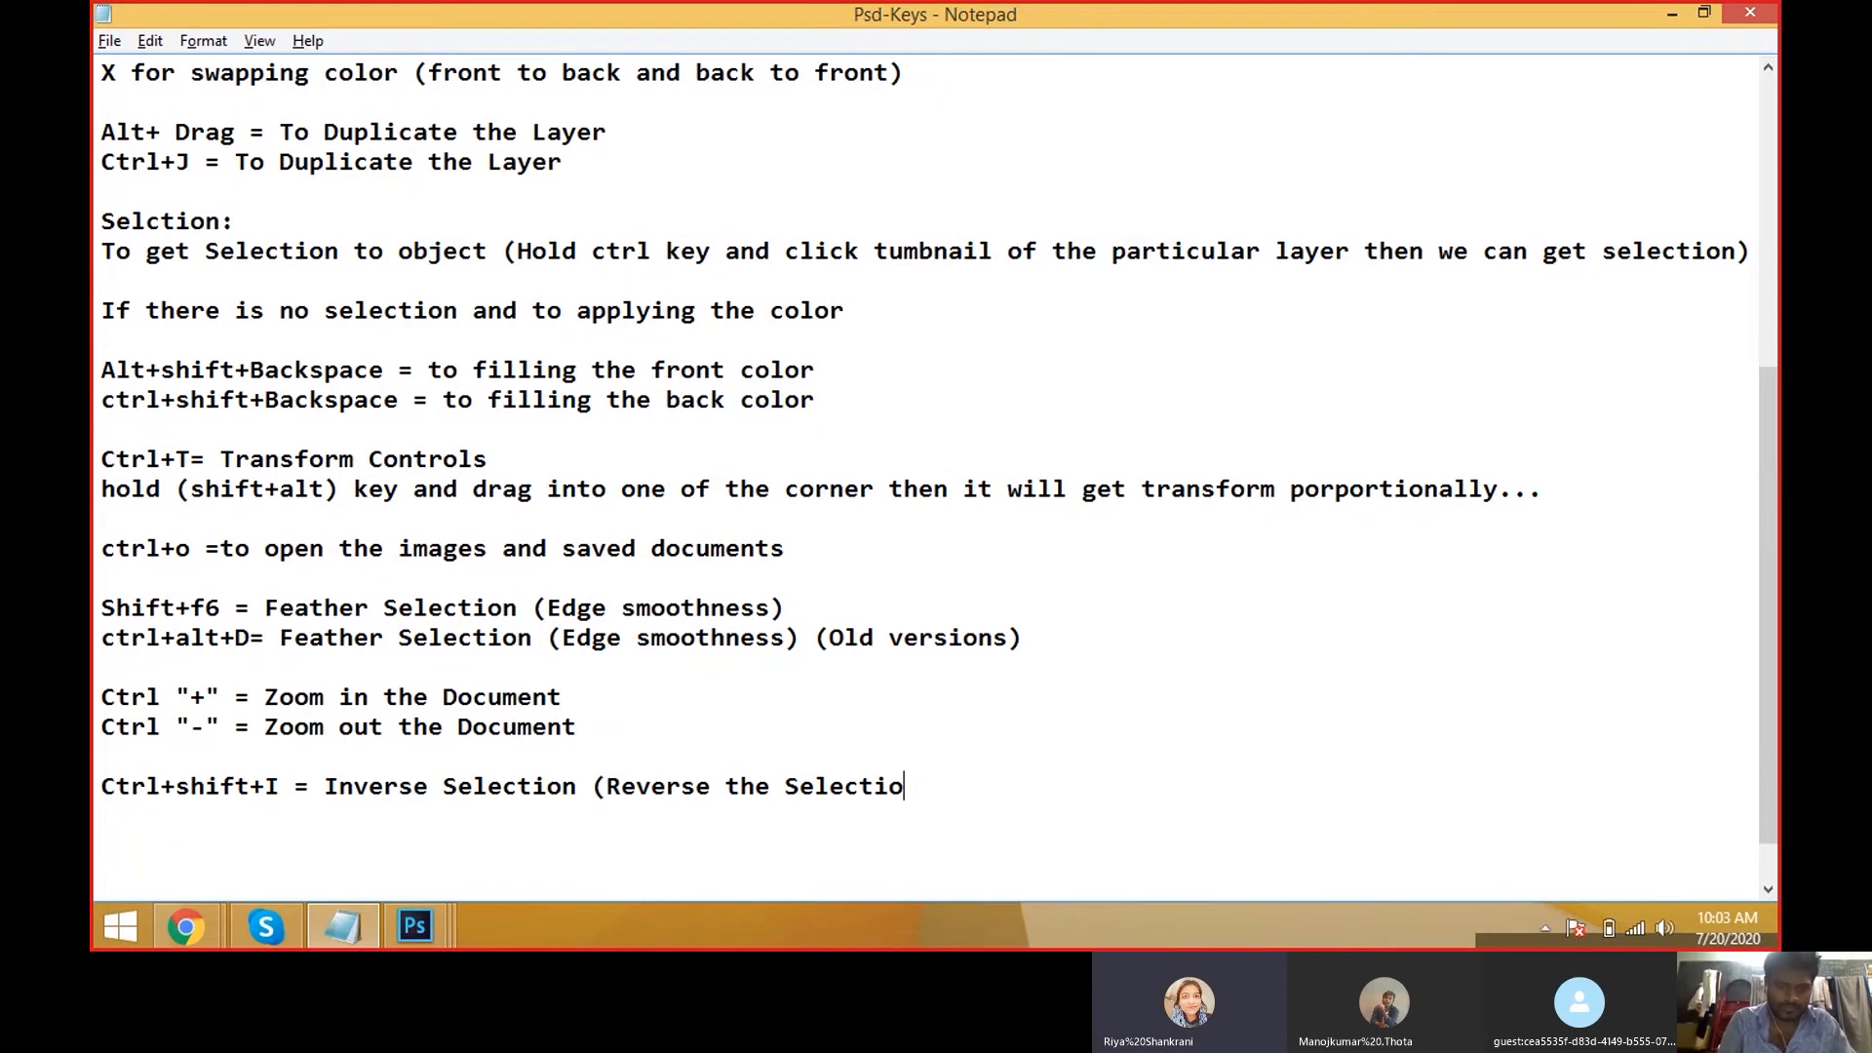
pyautogui.write(')')
pyautogui.write('n')
pyautogui.write(')')
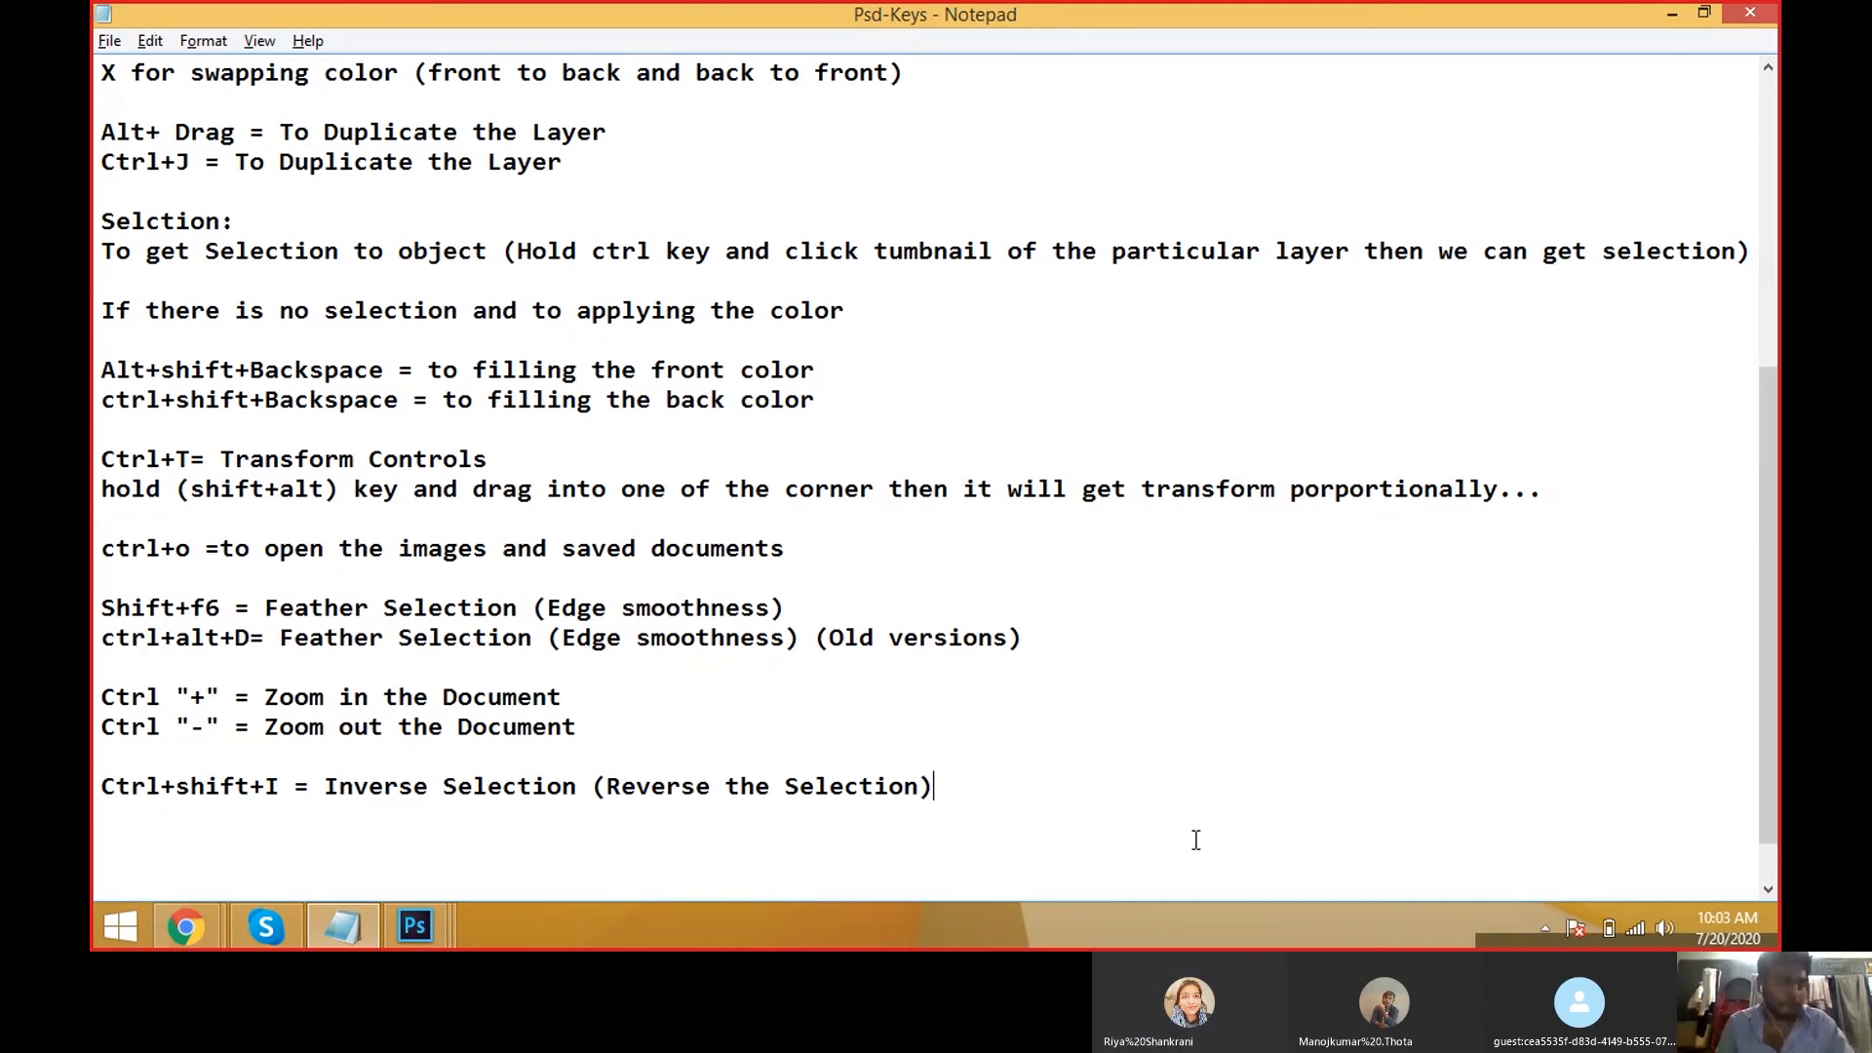
# Switch back to Photoshop, deselect the duck in duck.jpg and activate the Magic Wand Tool.
pyautogui.hotkey('alt', 'Tab')
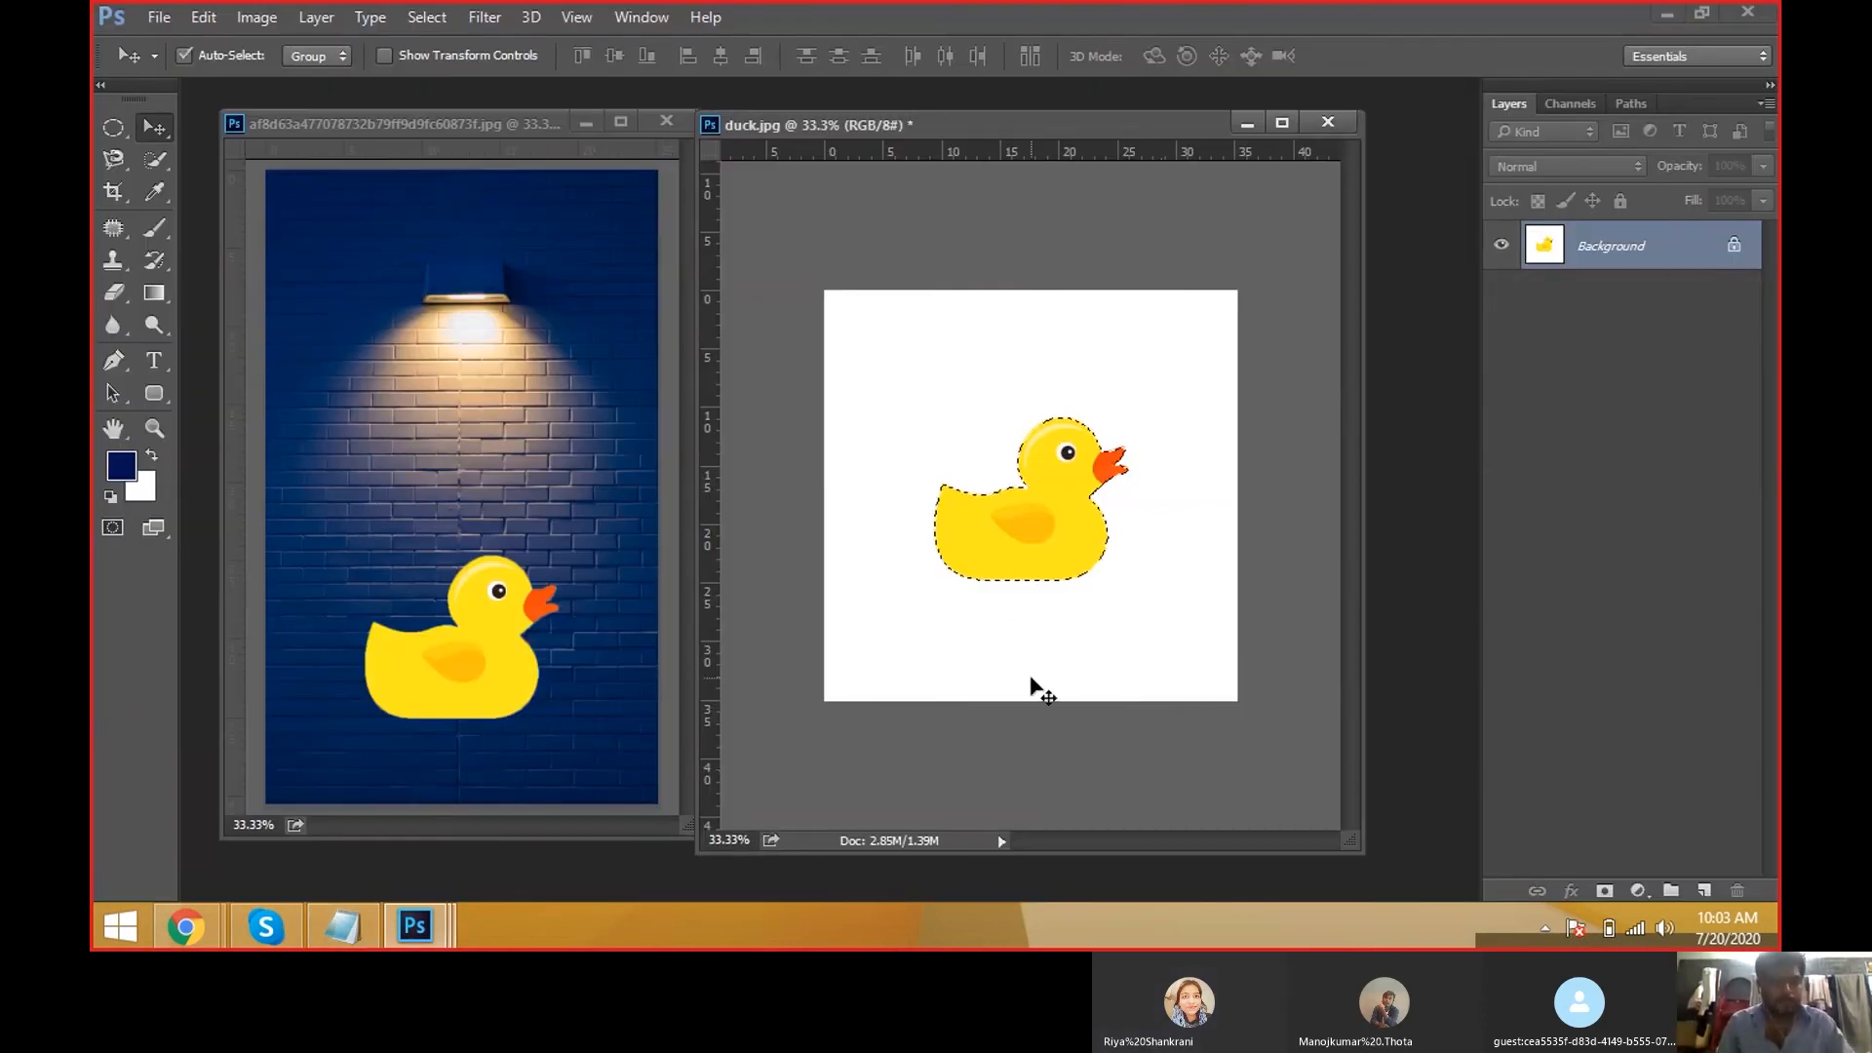
pyautogui.hotkey('ctrl', 'd')
pyautogui.click(165, 158)
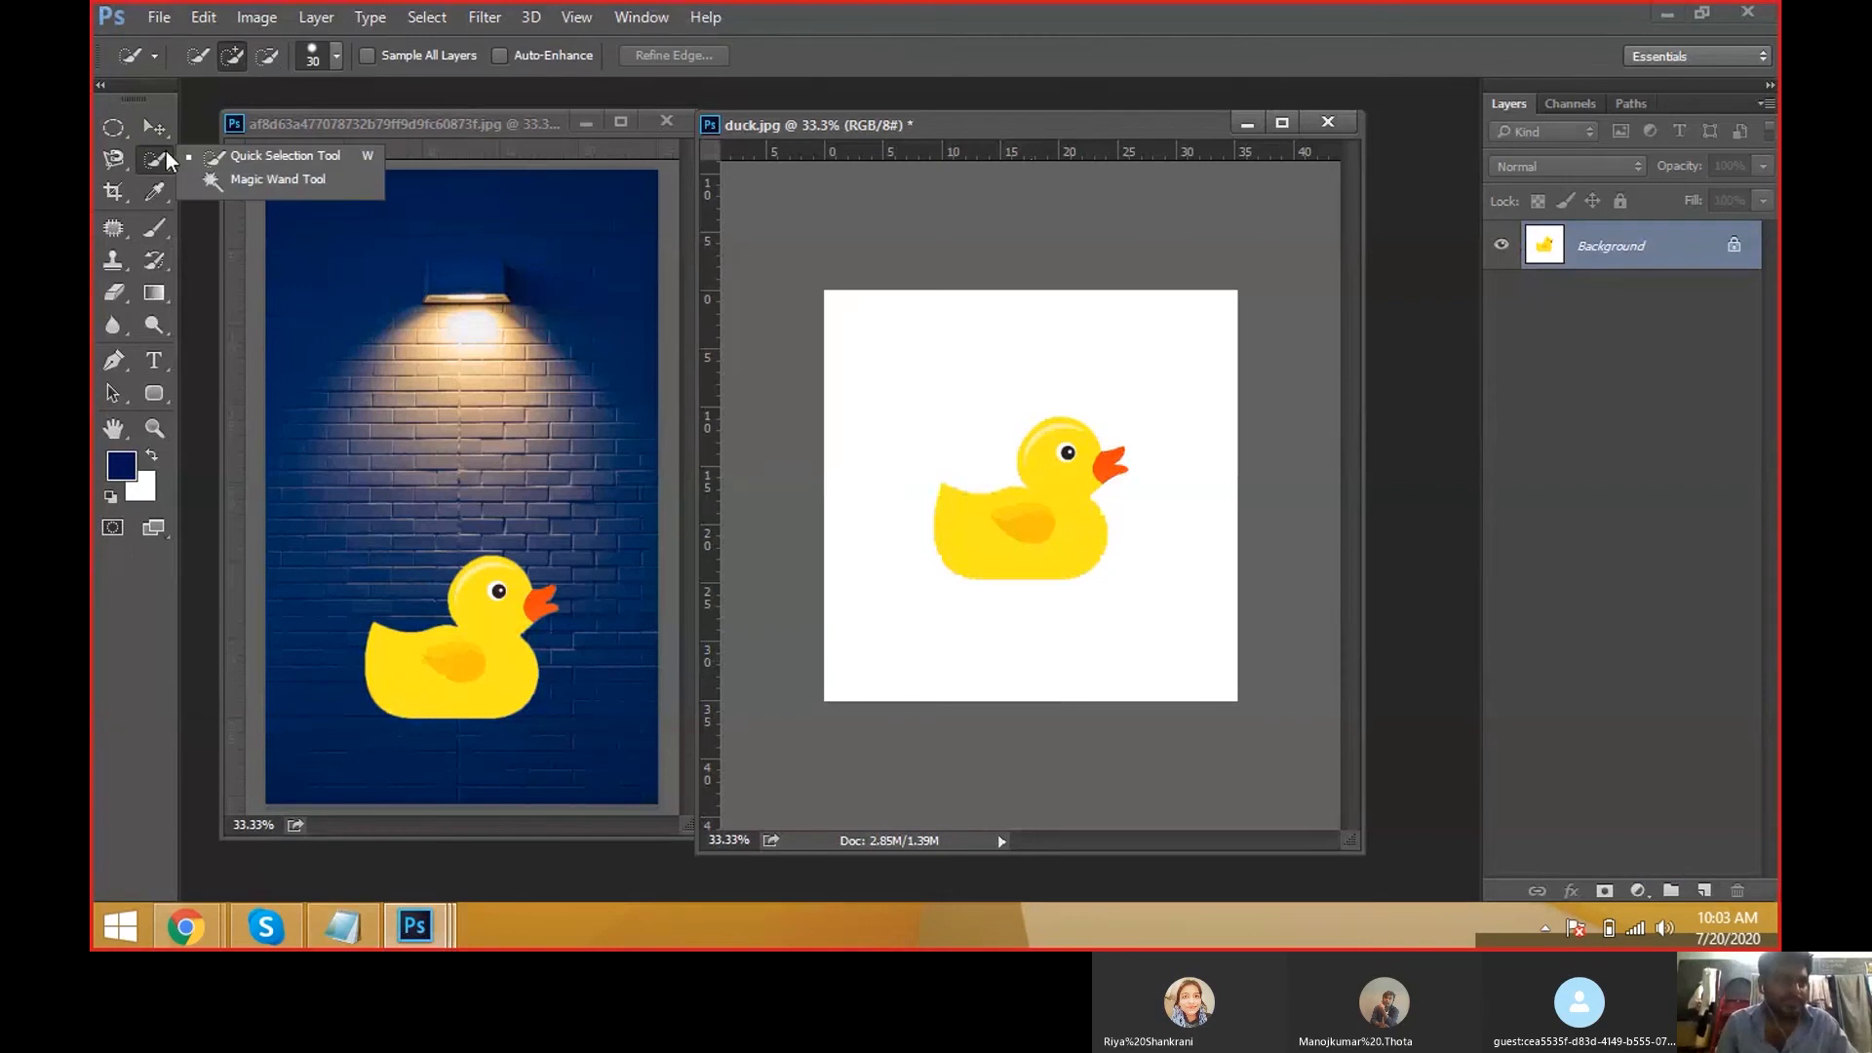
pyautogui.click(199, 185)
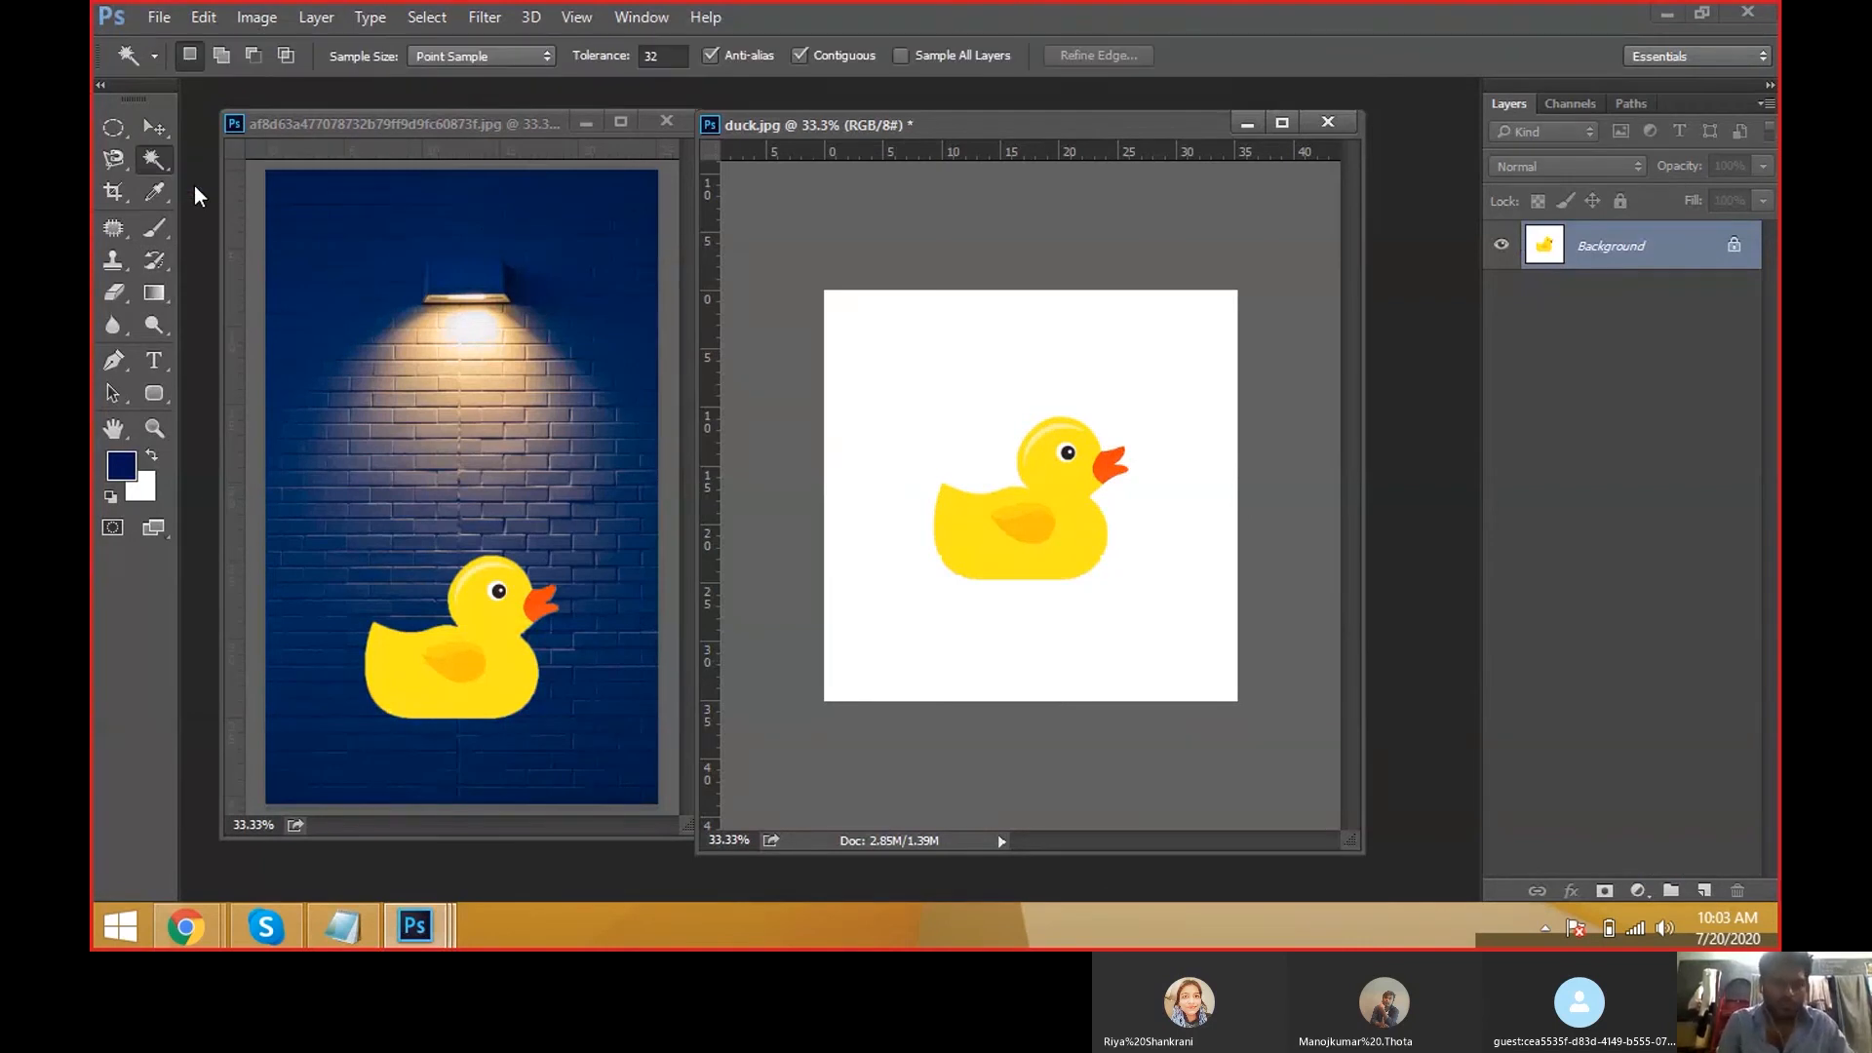
# Examine the cutout edge around the transferred duck's head on the brick wall image at about 200% zoom.
pyautogui.click(430, 593)
pyautogui.keyDown('ctrl'); pyautogui.click(430, 593); pyautogui.keyUp('ctrl')
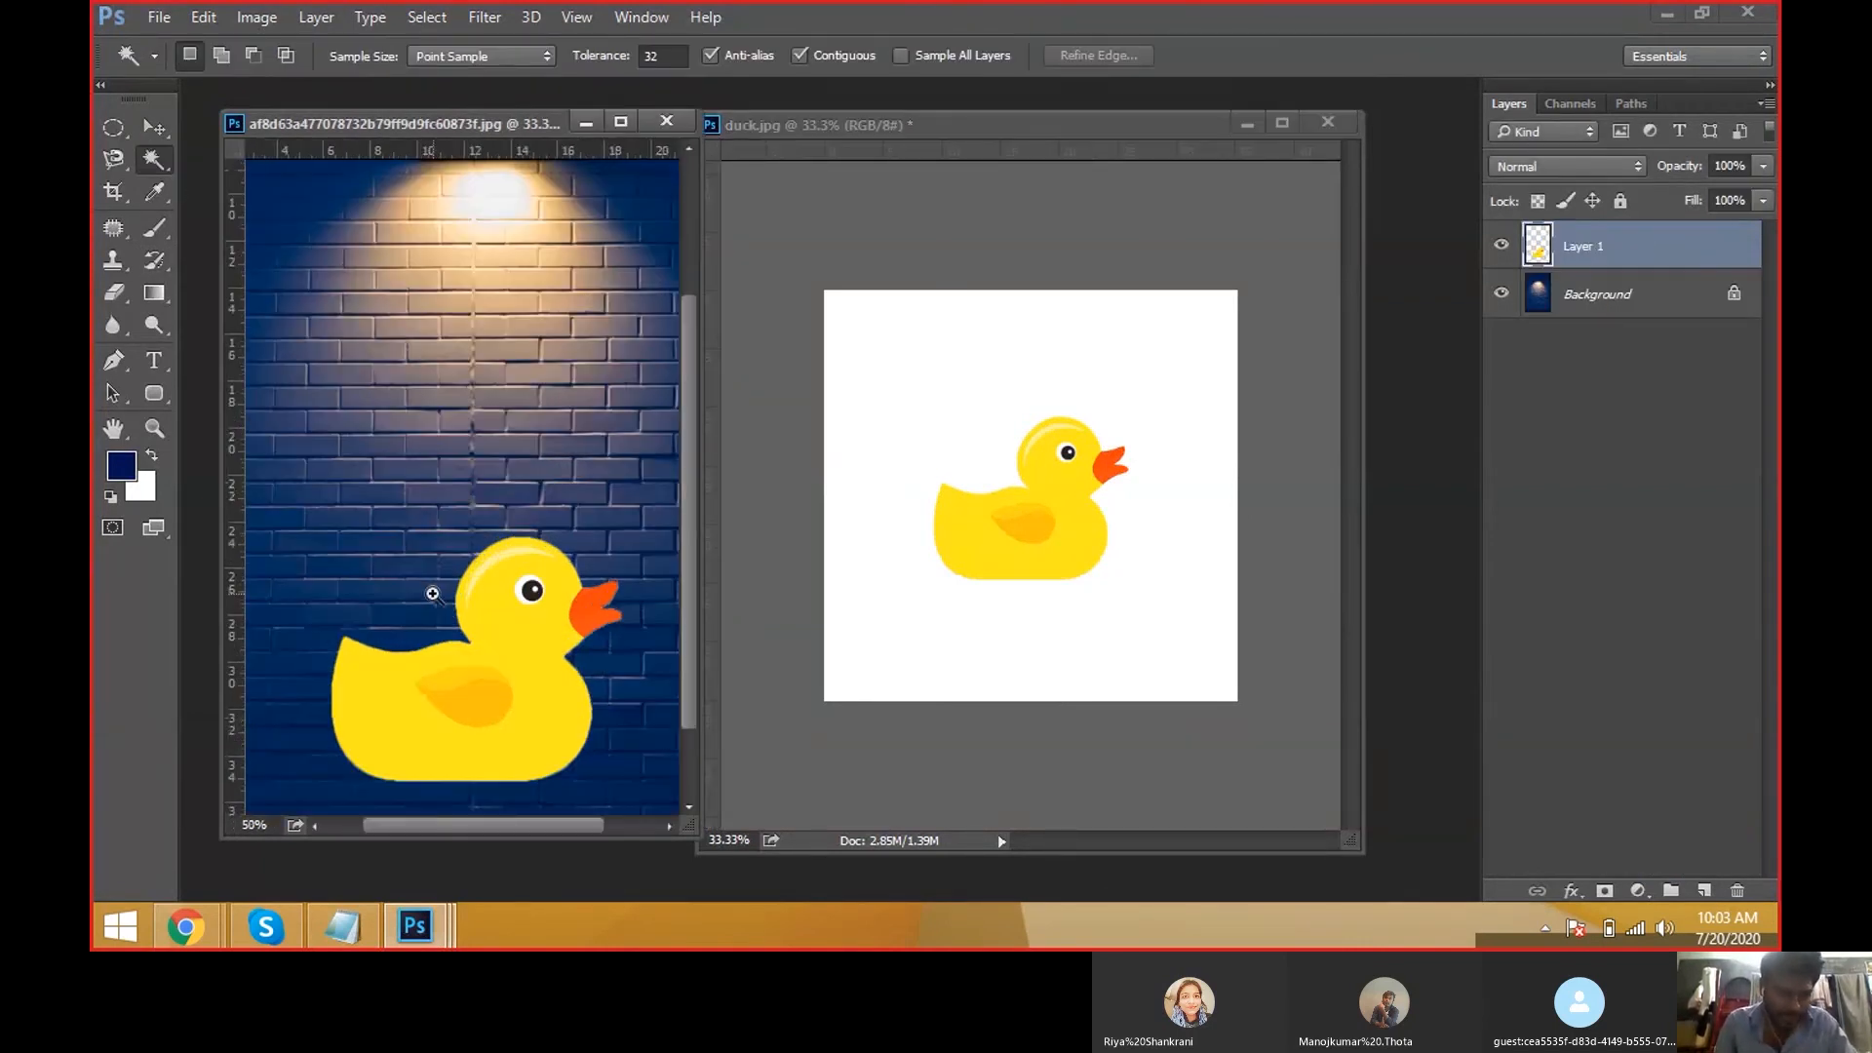
pyautogui.keyDown('ctrl'); pyautogui.click(430, 593); pyautogui.keyUp('ctrl')
pyautogui.keyDown('ctrl'); pyautogui.click(430, 593); pyautogui.keyUp('ctrl')
pyautogui.keyDown('ctrl'); pyautogui.click(518, 595); pyautogui.keyUp('ctrl')
pyautogui.keyDown('ctrl'); pyautogui.click(535, 598); pyautogui.keyUp('ctrl')
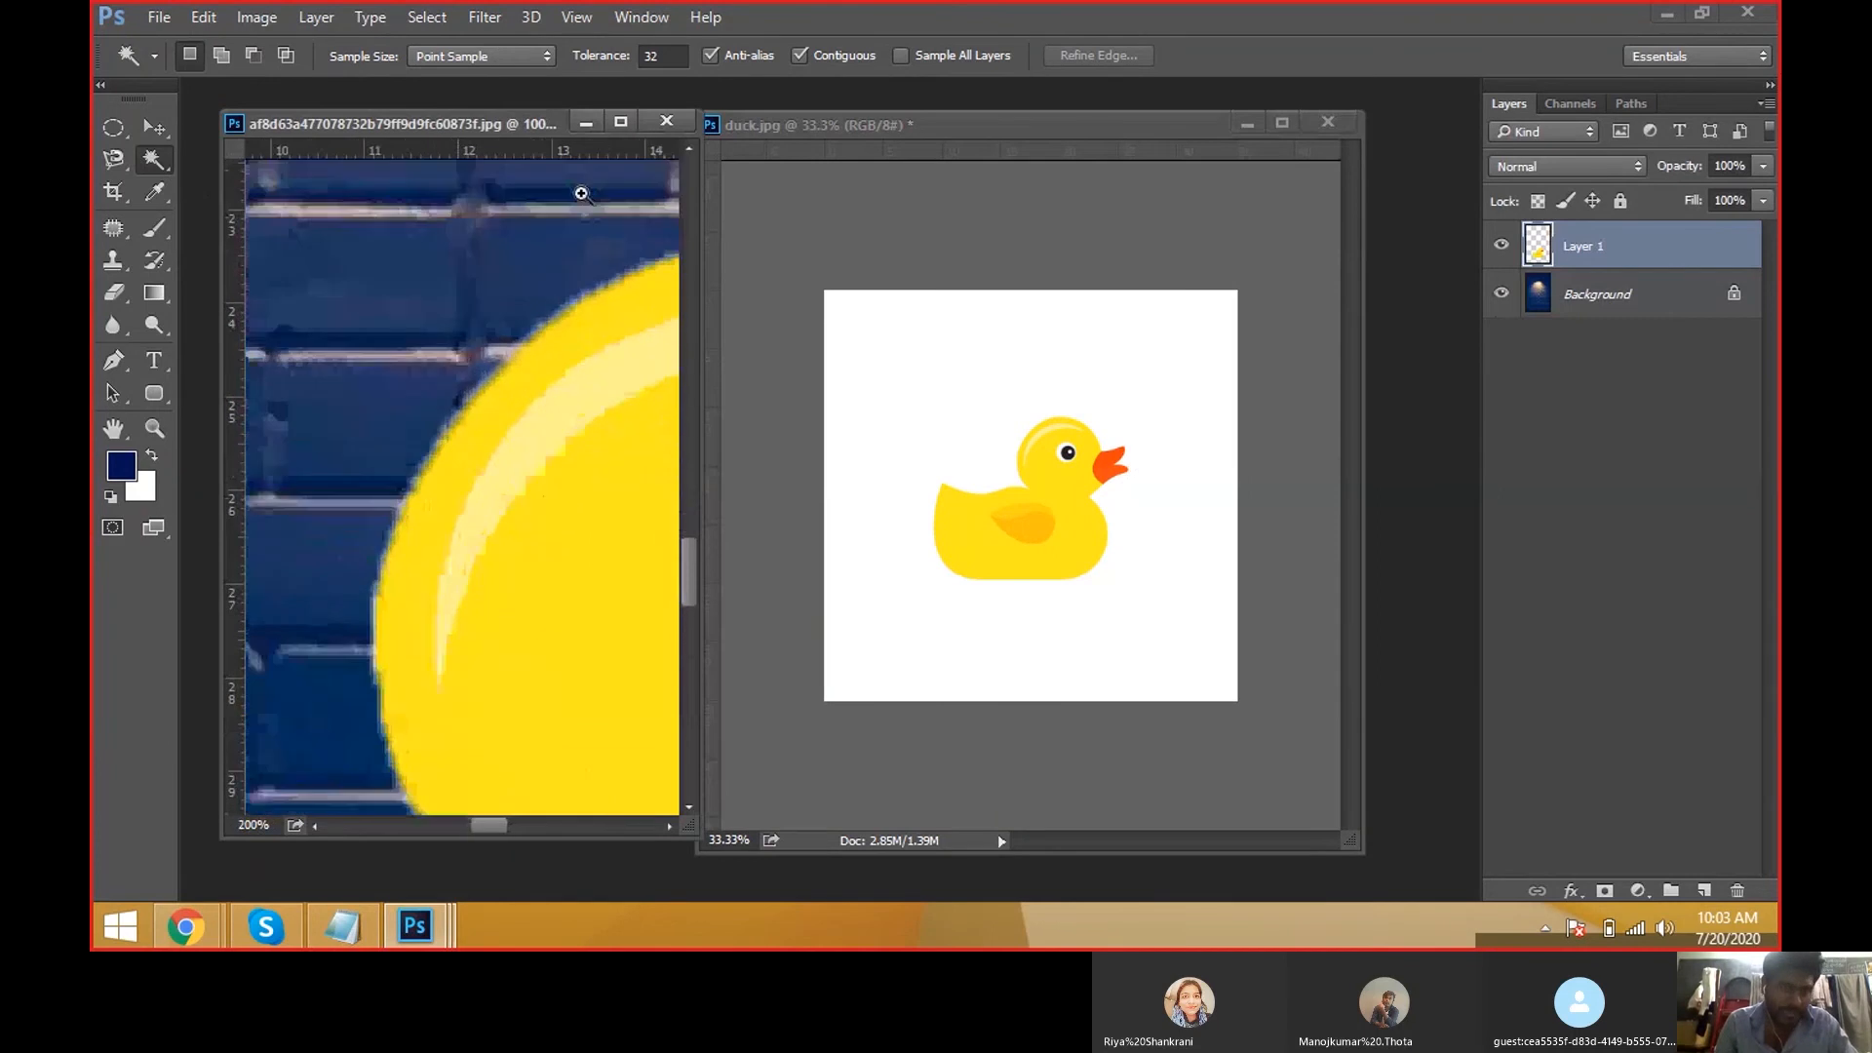
pyautogui.hotkey('ctrl', '-')
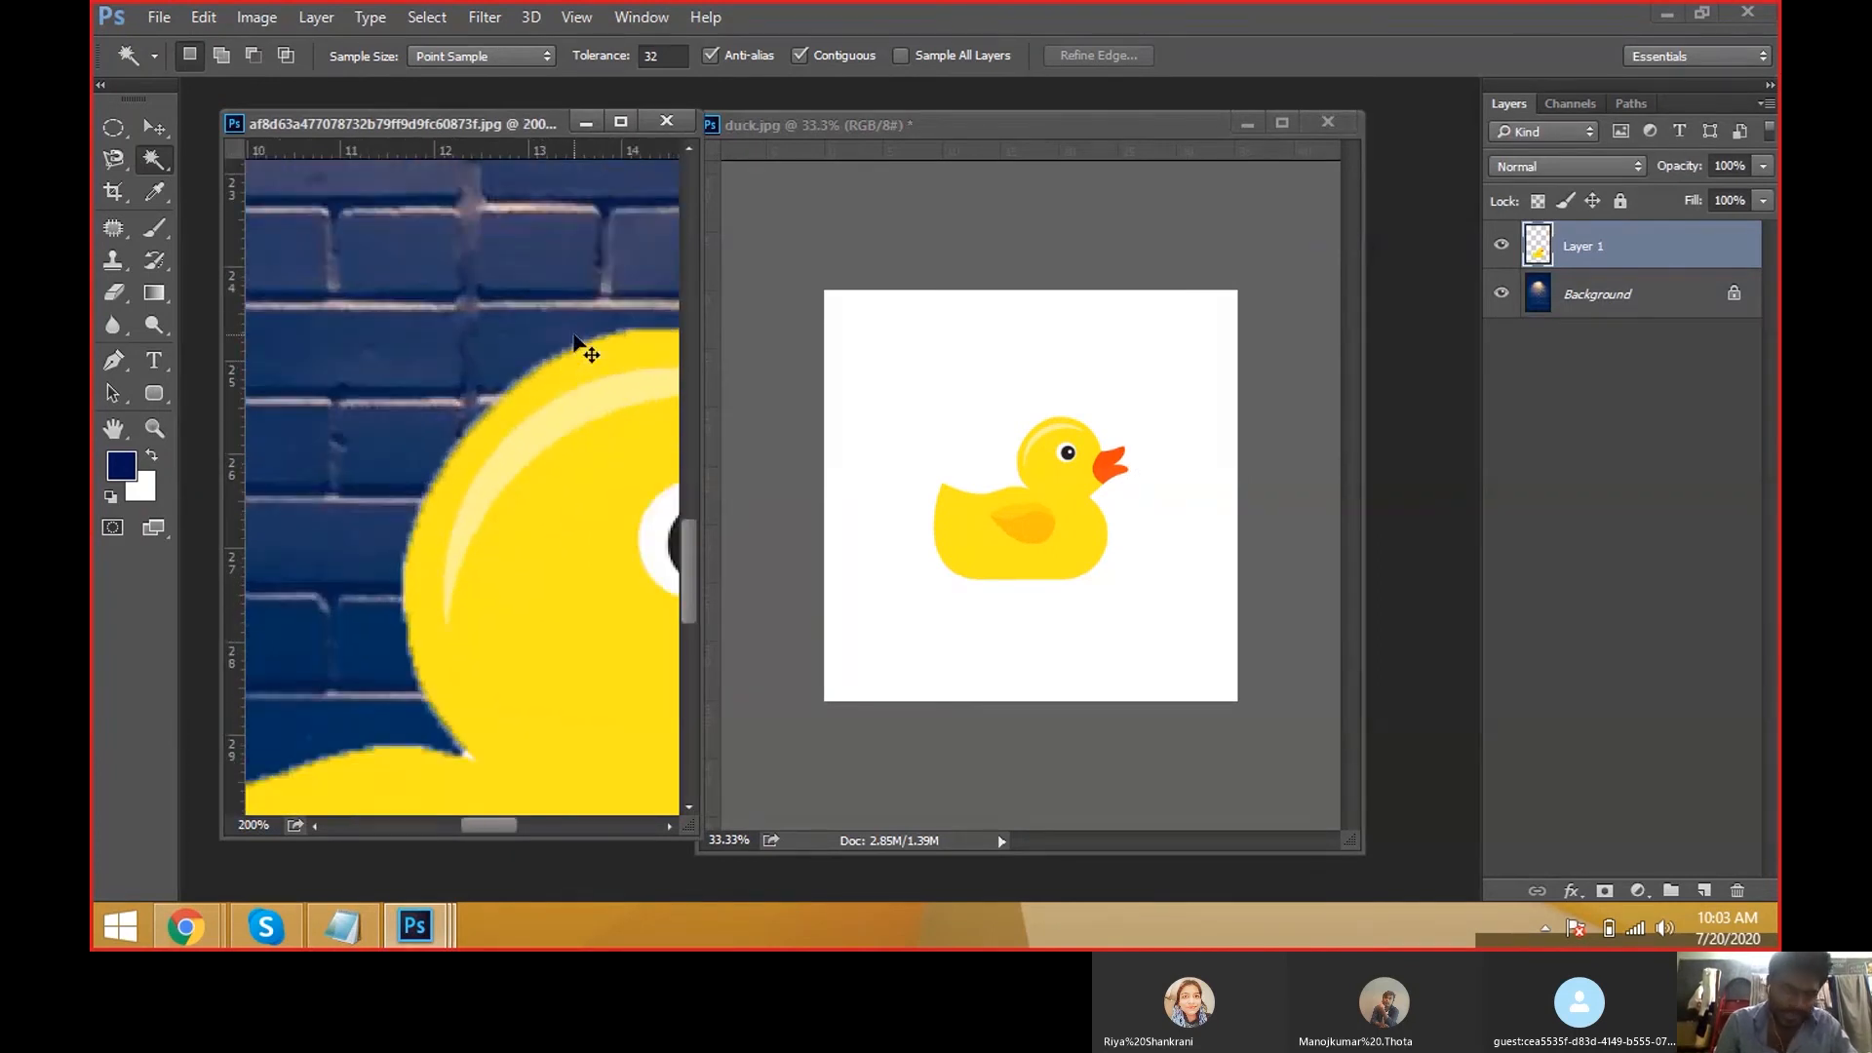
pyautogui.hotkey('ctrl', '-')
pyautogui.hotkey('ctrl', '+')
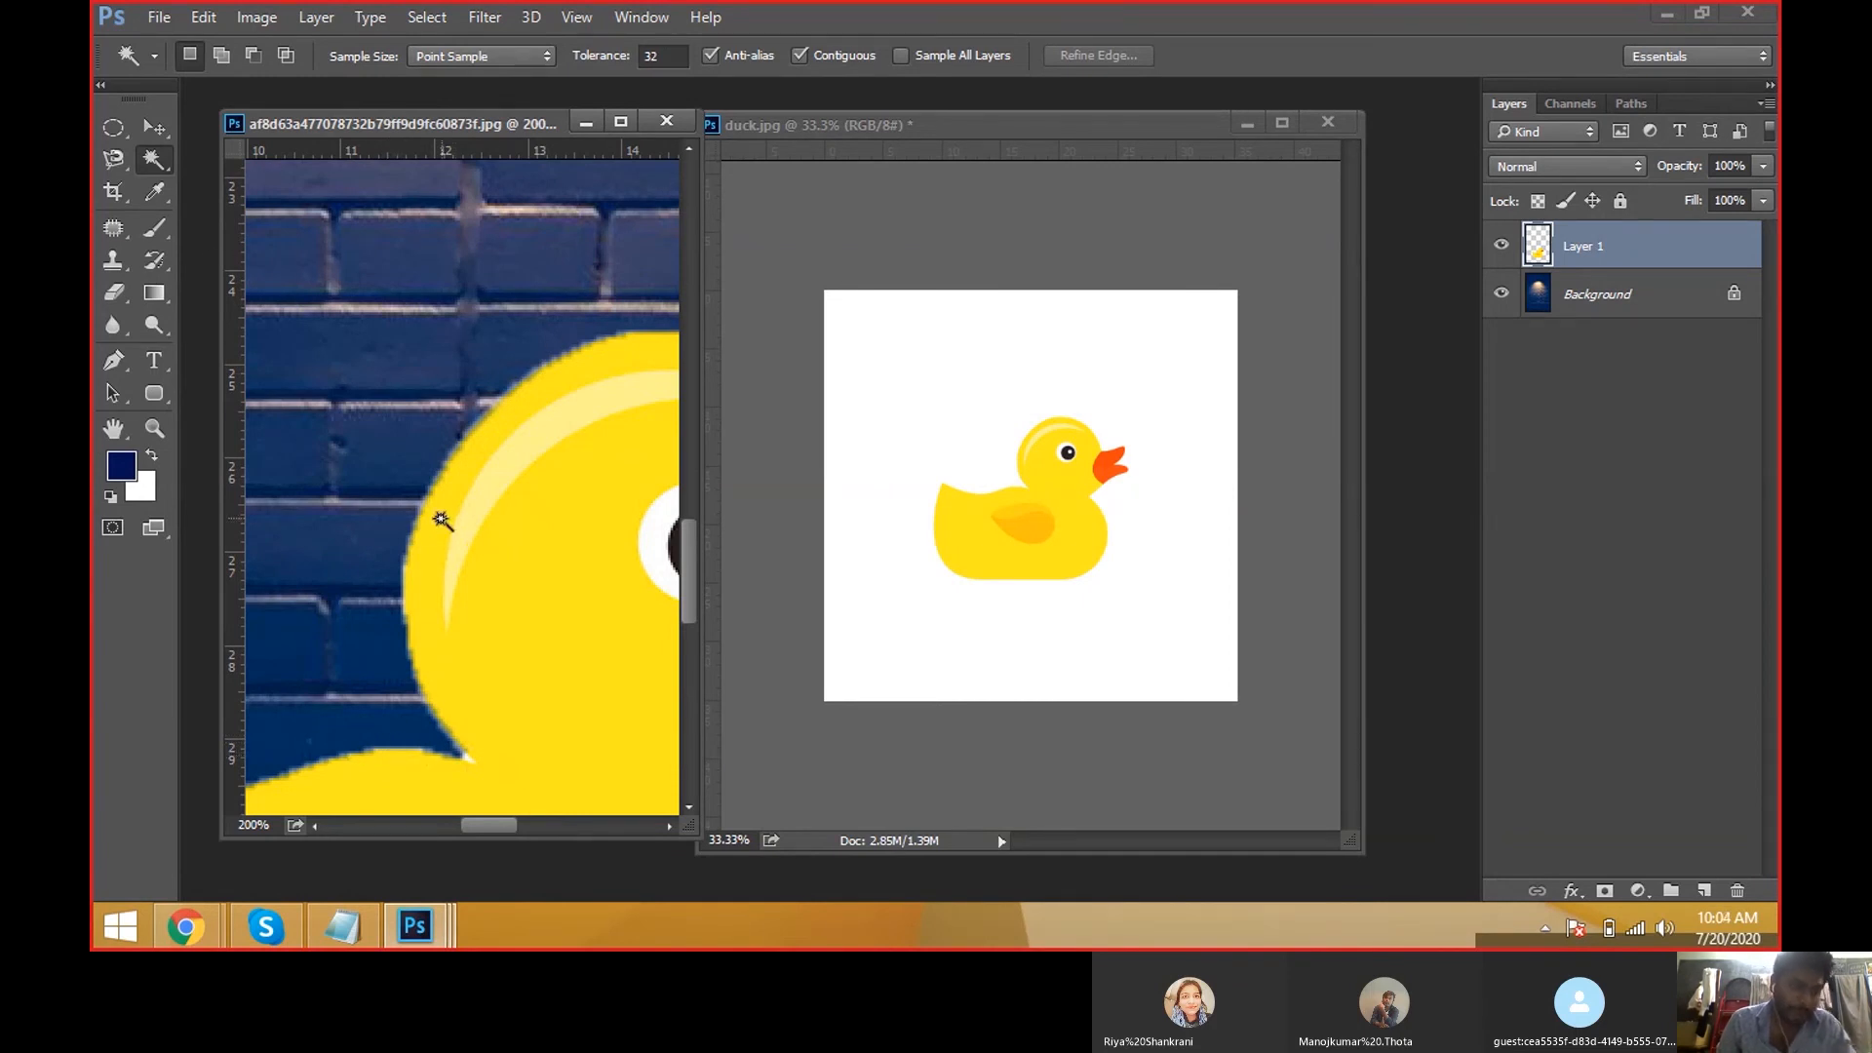
# Activate the Quick Selection Tool and fit the brick wall image on screen.
pyautogui.rightClick(154, 161)
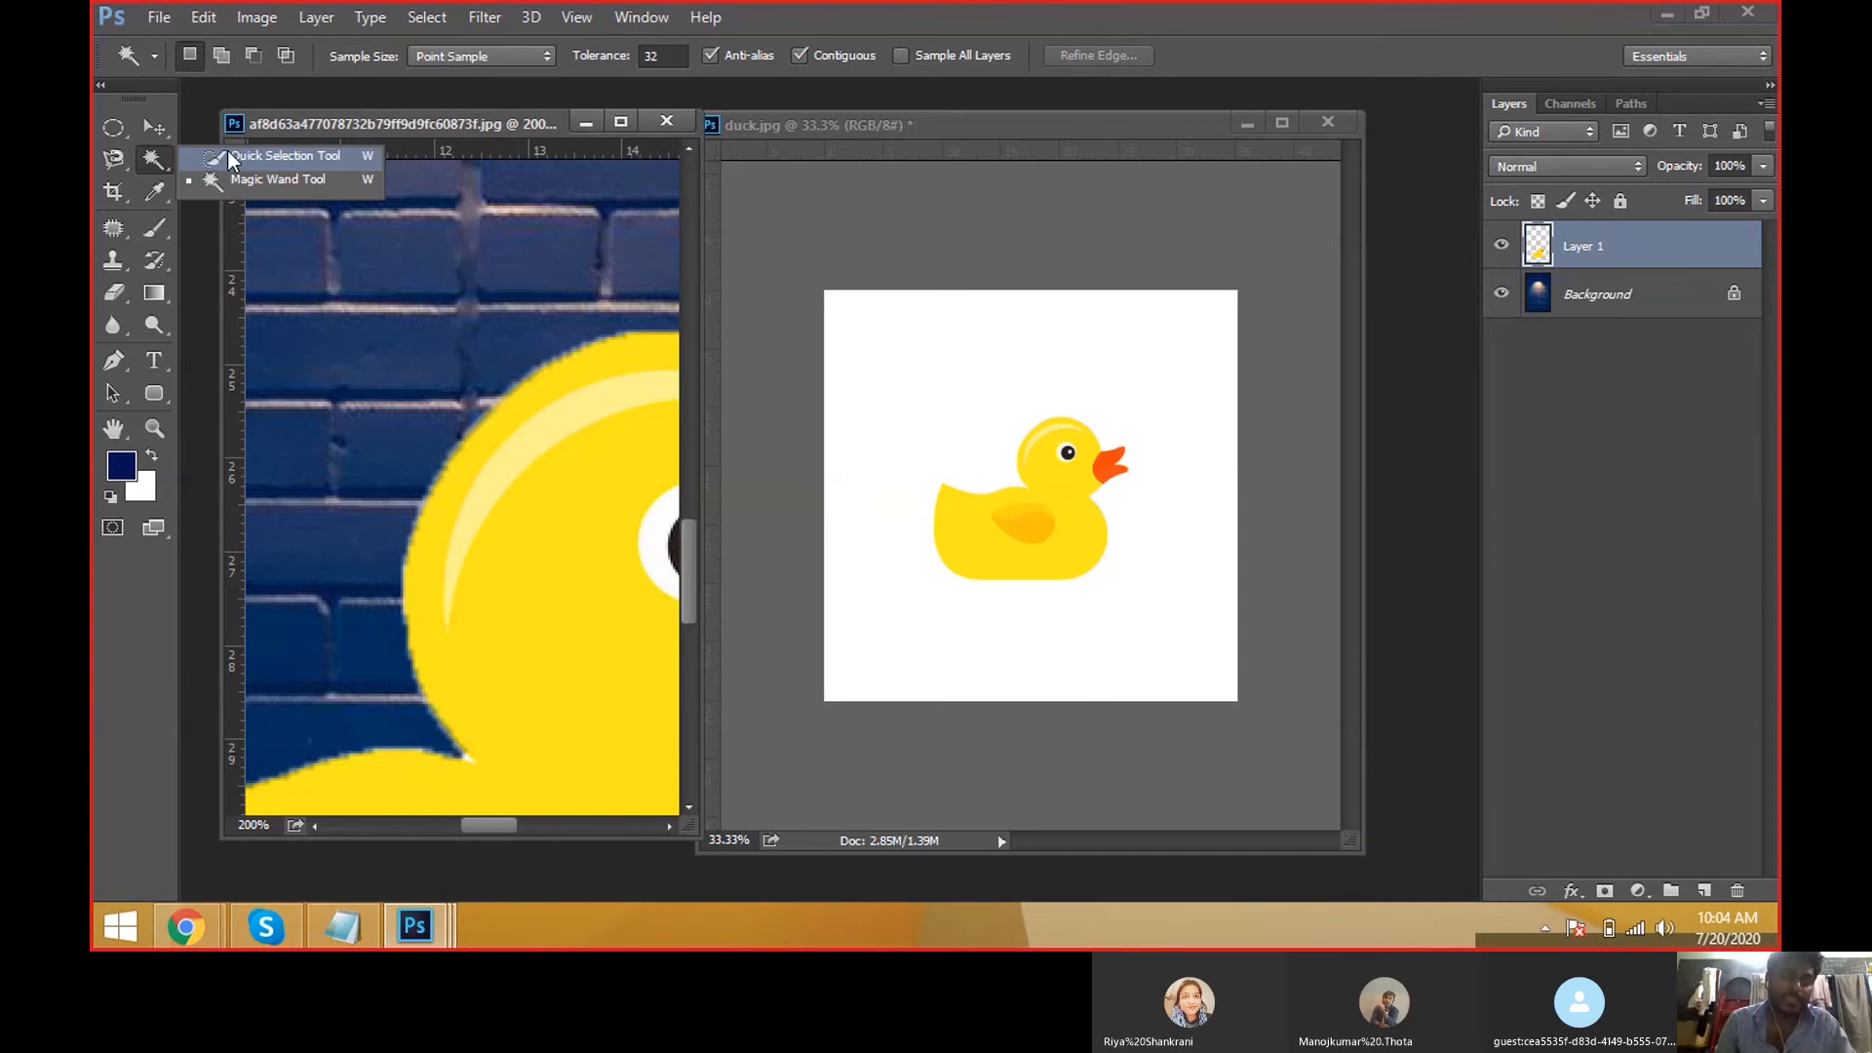
pyautogui.click(251, 157)
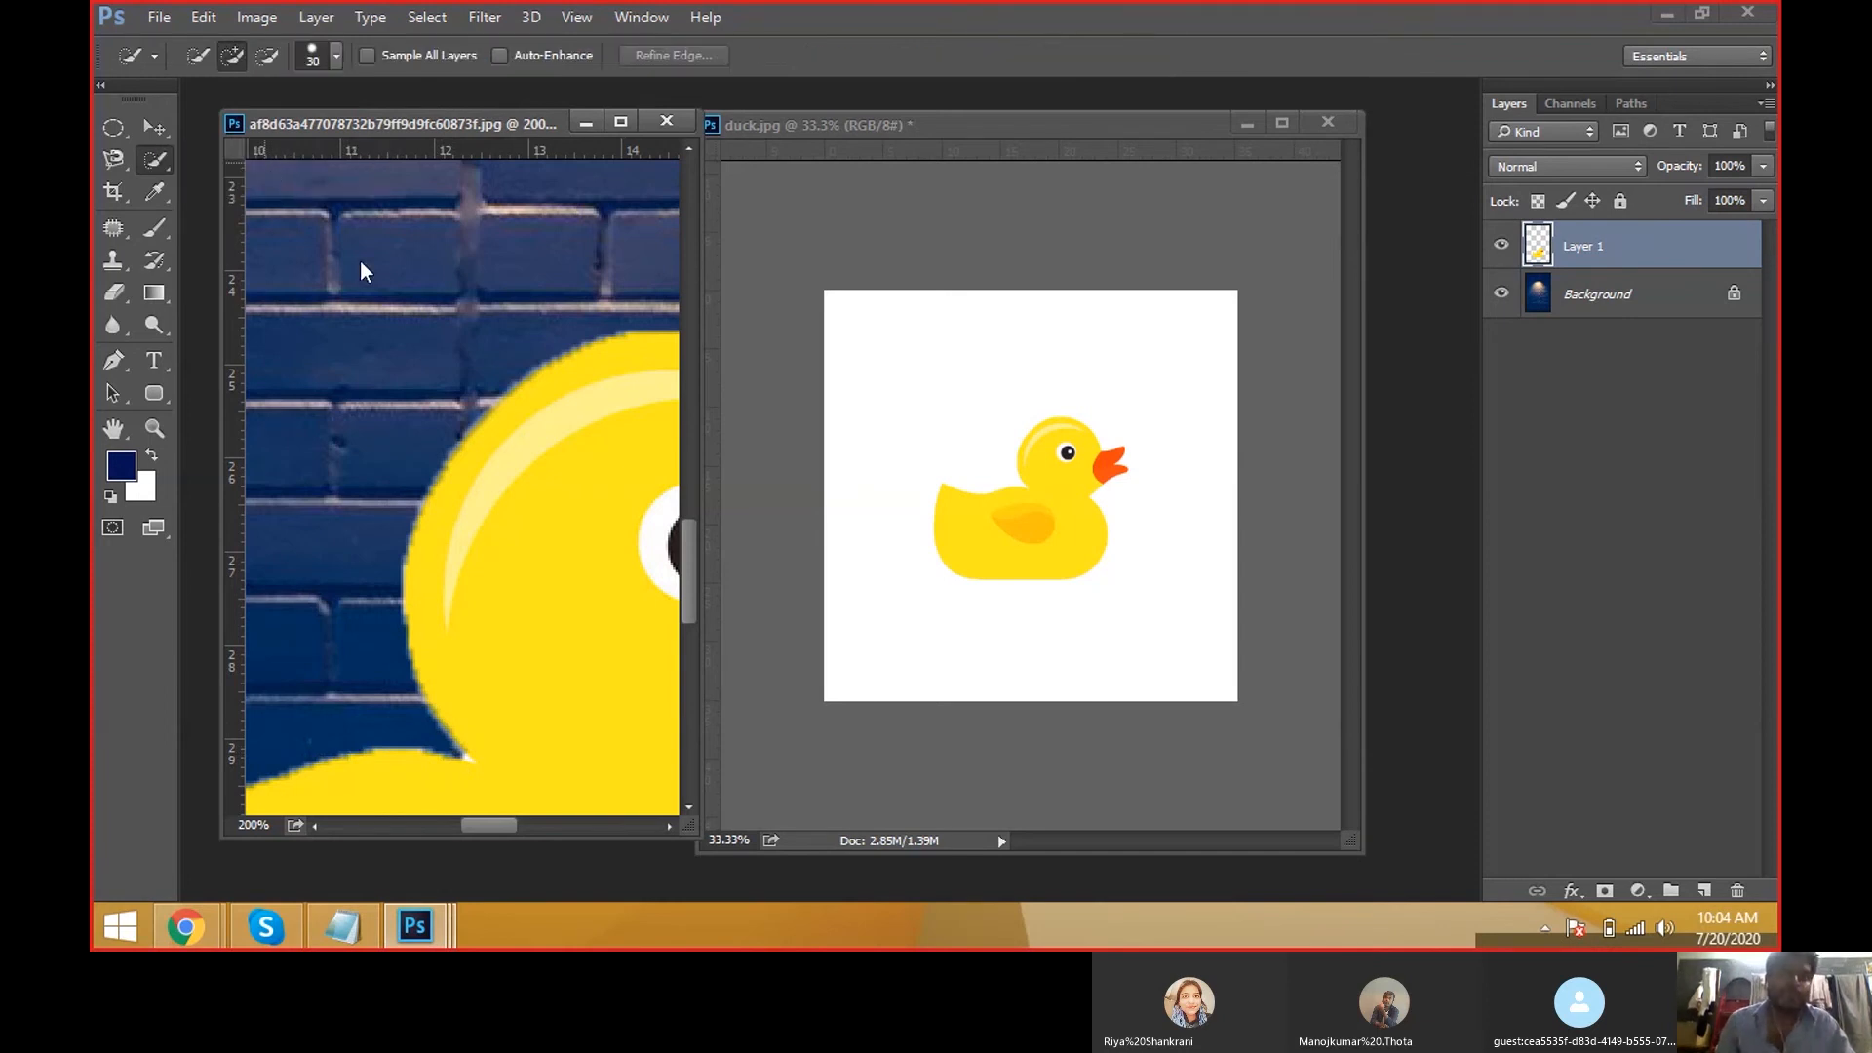
pyautogui.rightClick(365, 262)
pyautogui.click(410, 275)
# Select the white background of duck.jpg with the Magic Wand Tool and invert the selection to the duck.
pyautogui.rightClick(154, 162)
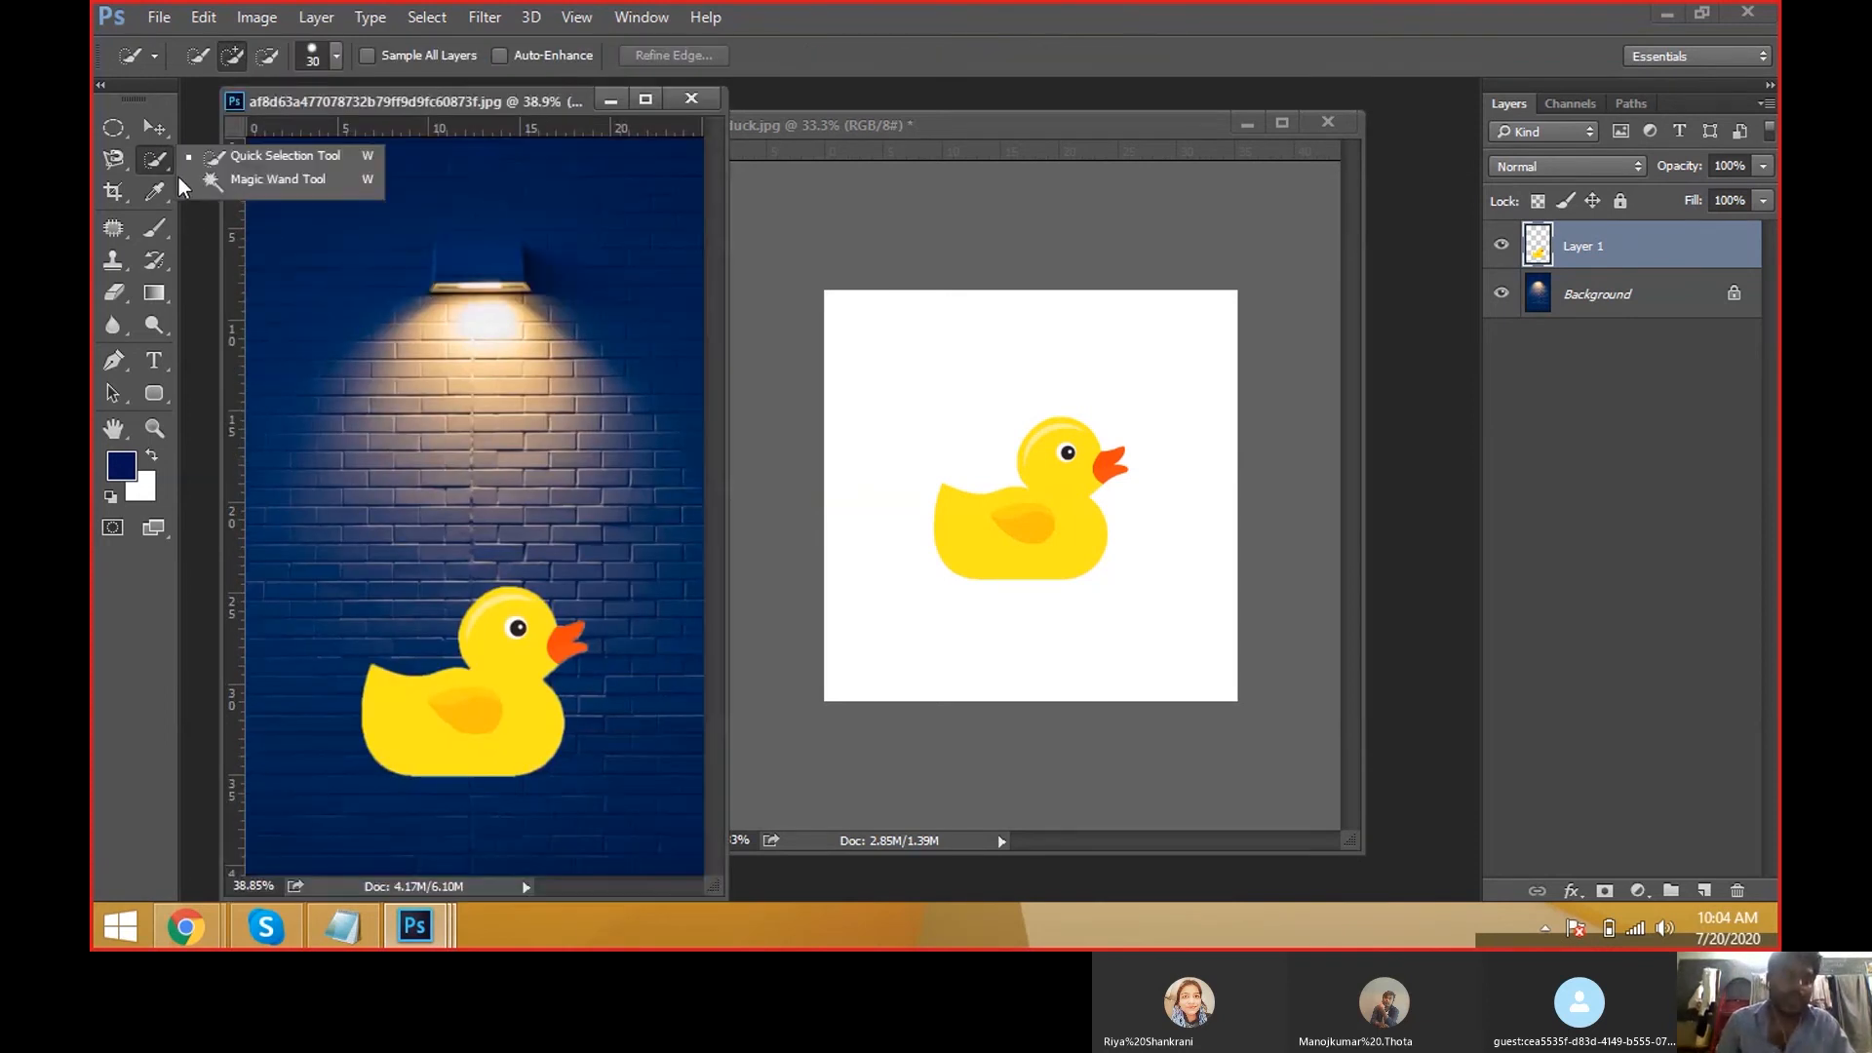
pyautogui.click(226, 180)
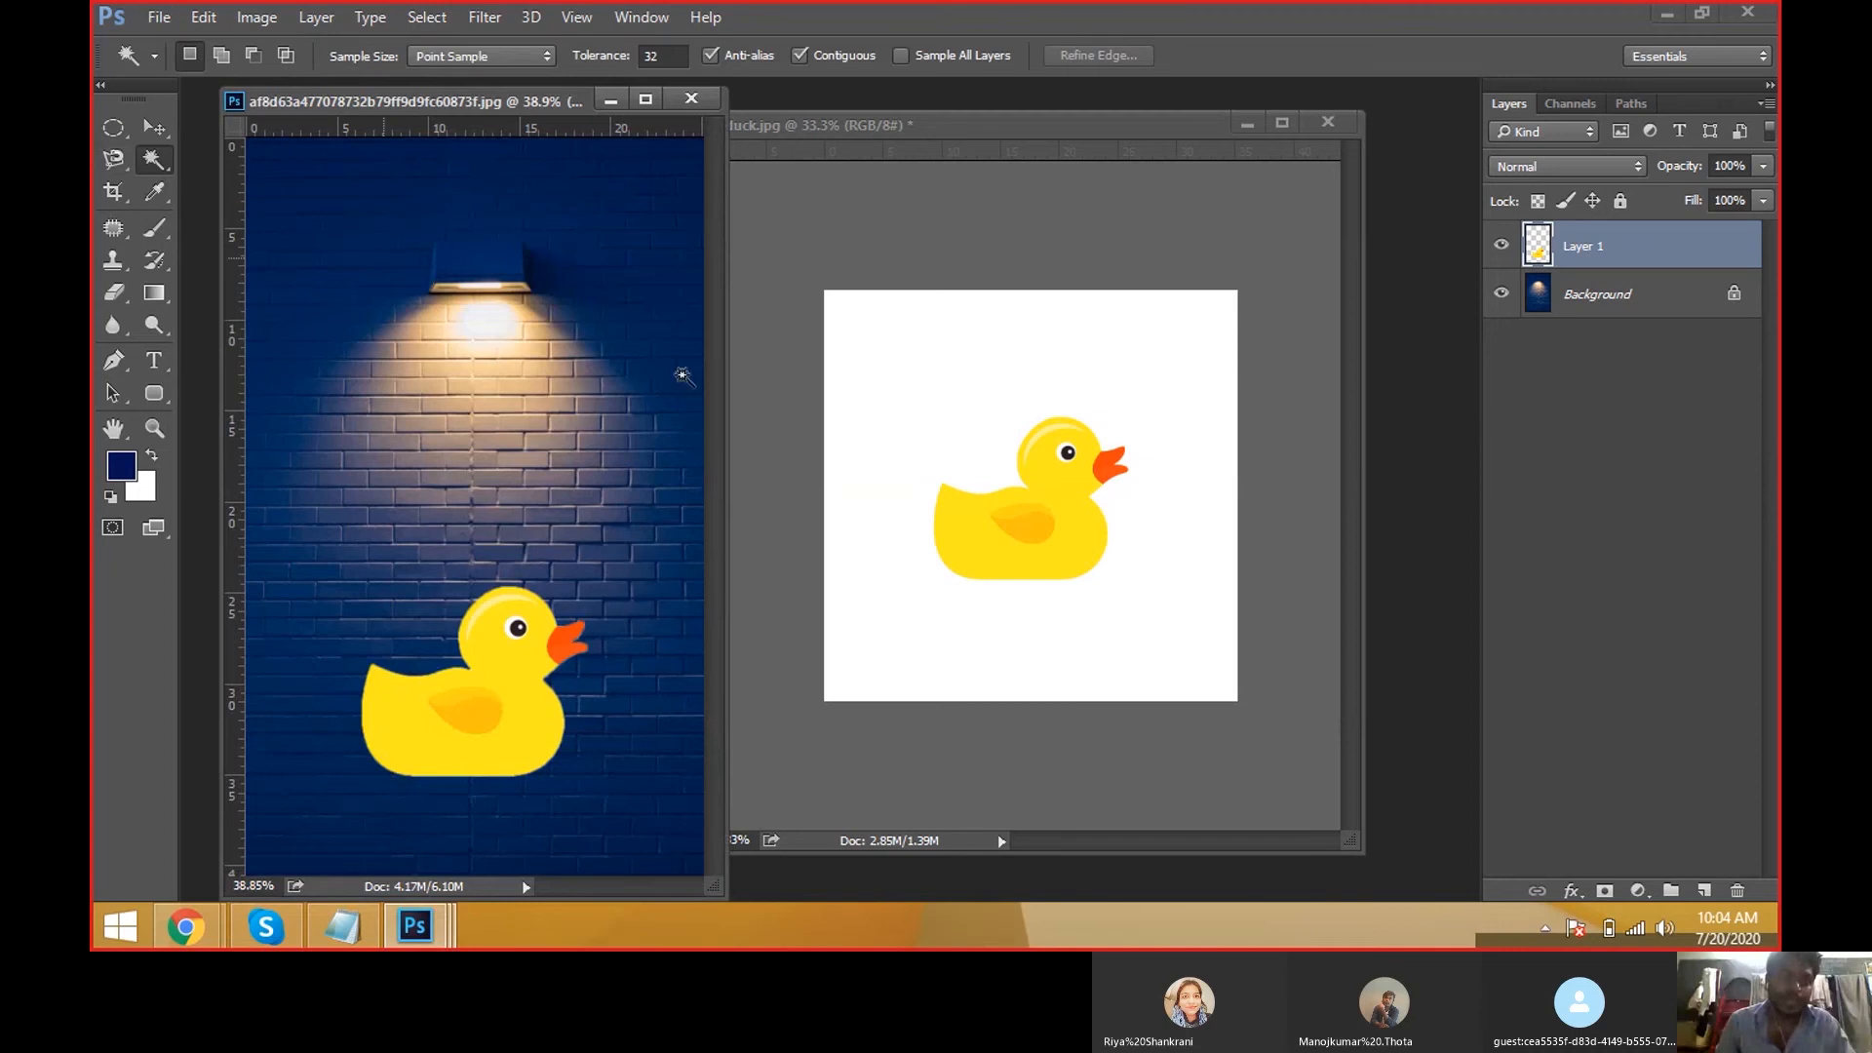
pyautogui.click(1019, 453)
pyautogui.click(990, 415)
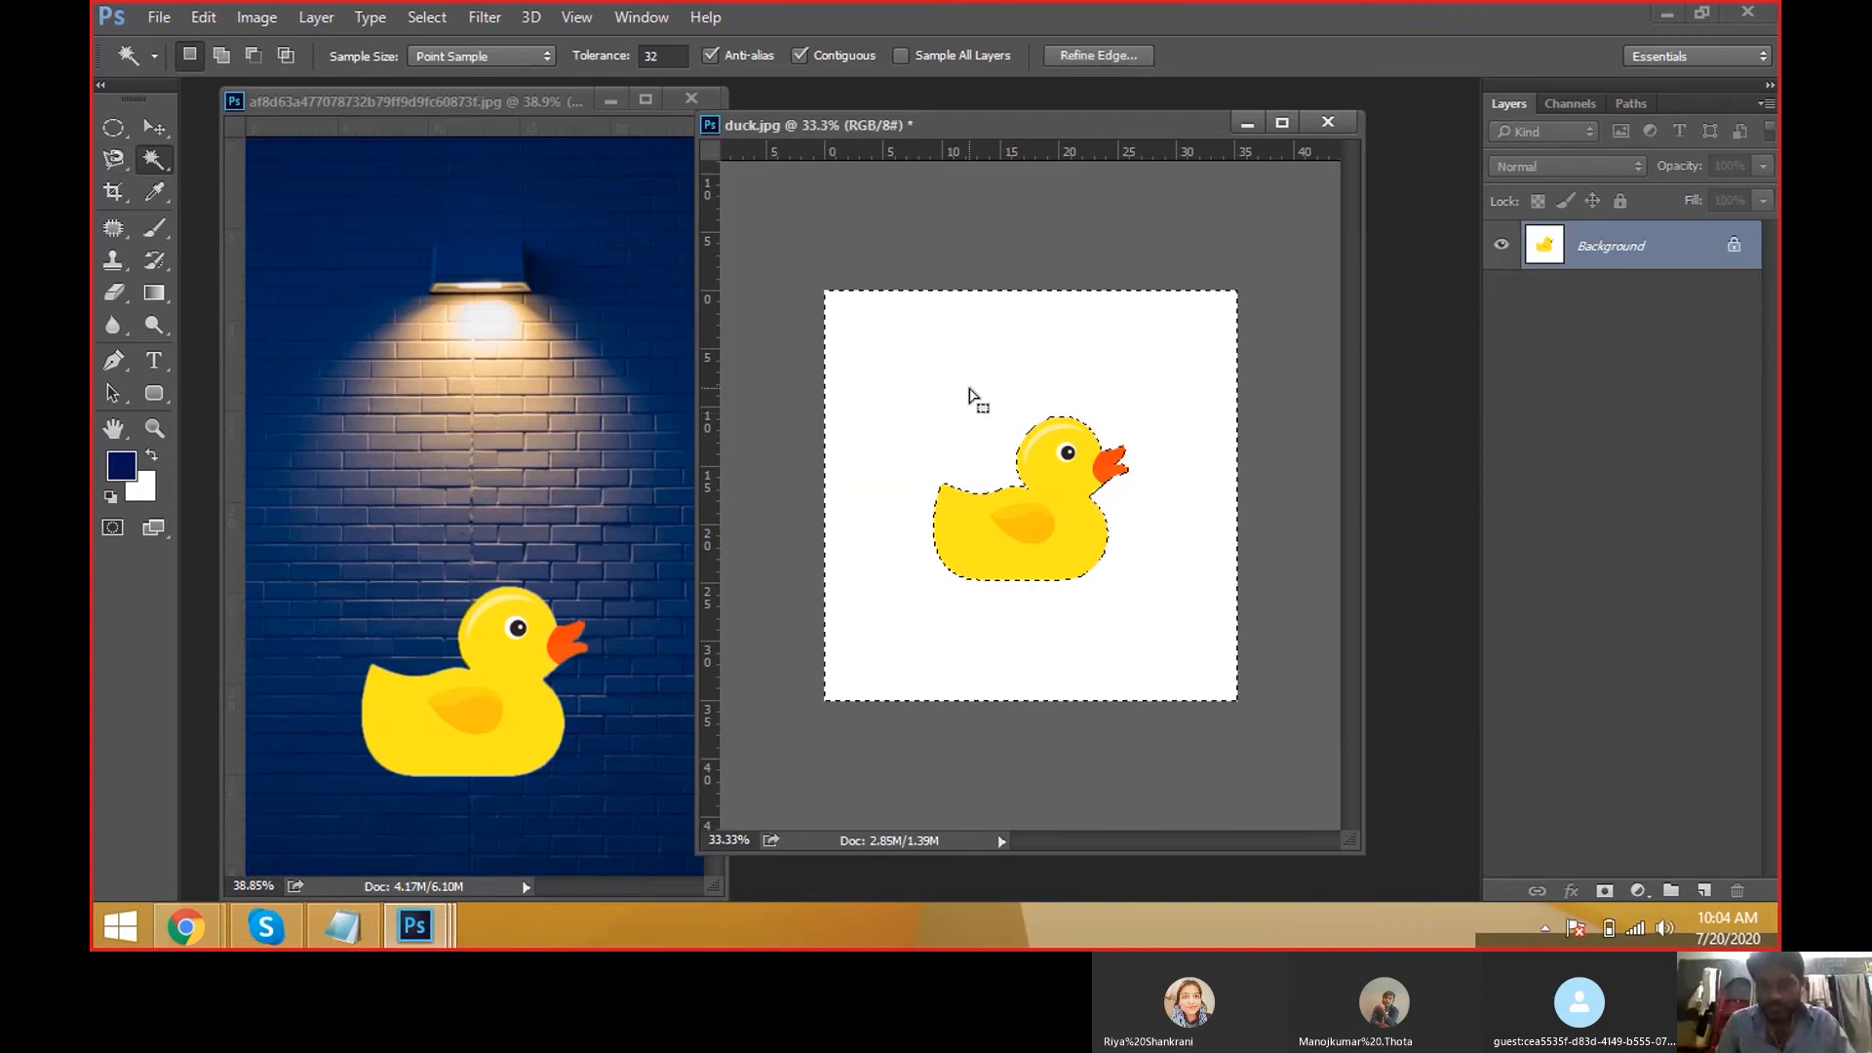
pyautogui.hotkey('ctrl', 'shift', 'i')
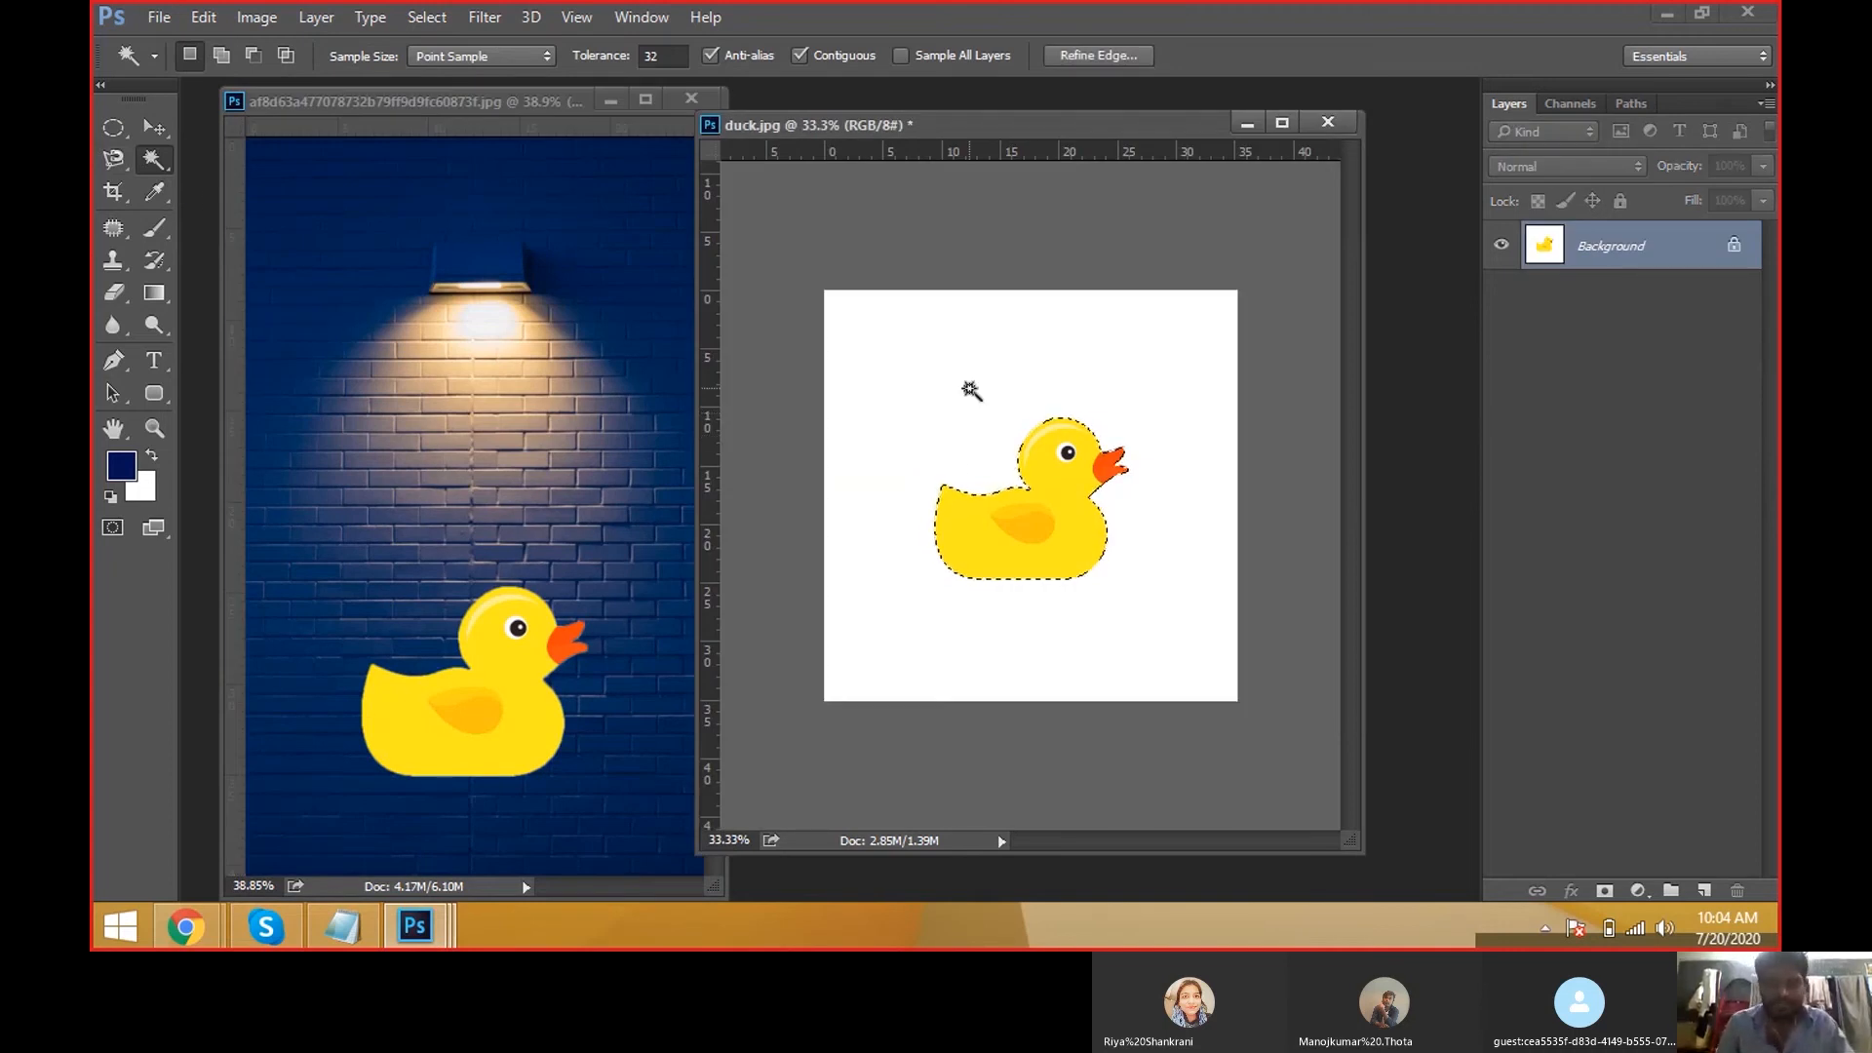
# Transfer the wand-selected duck onto the brick wall image with the Move tool, placing it above the first duck.
pyautogui.press('f')
pyautogui.press('f')
pyautogui.press('f')
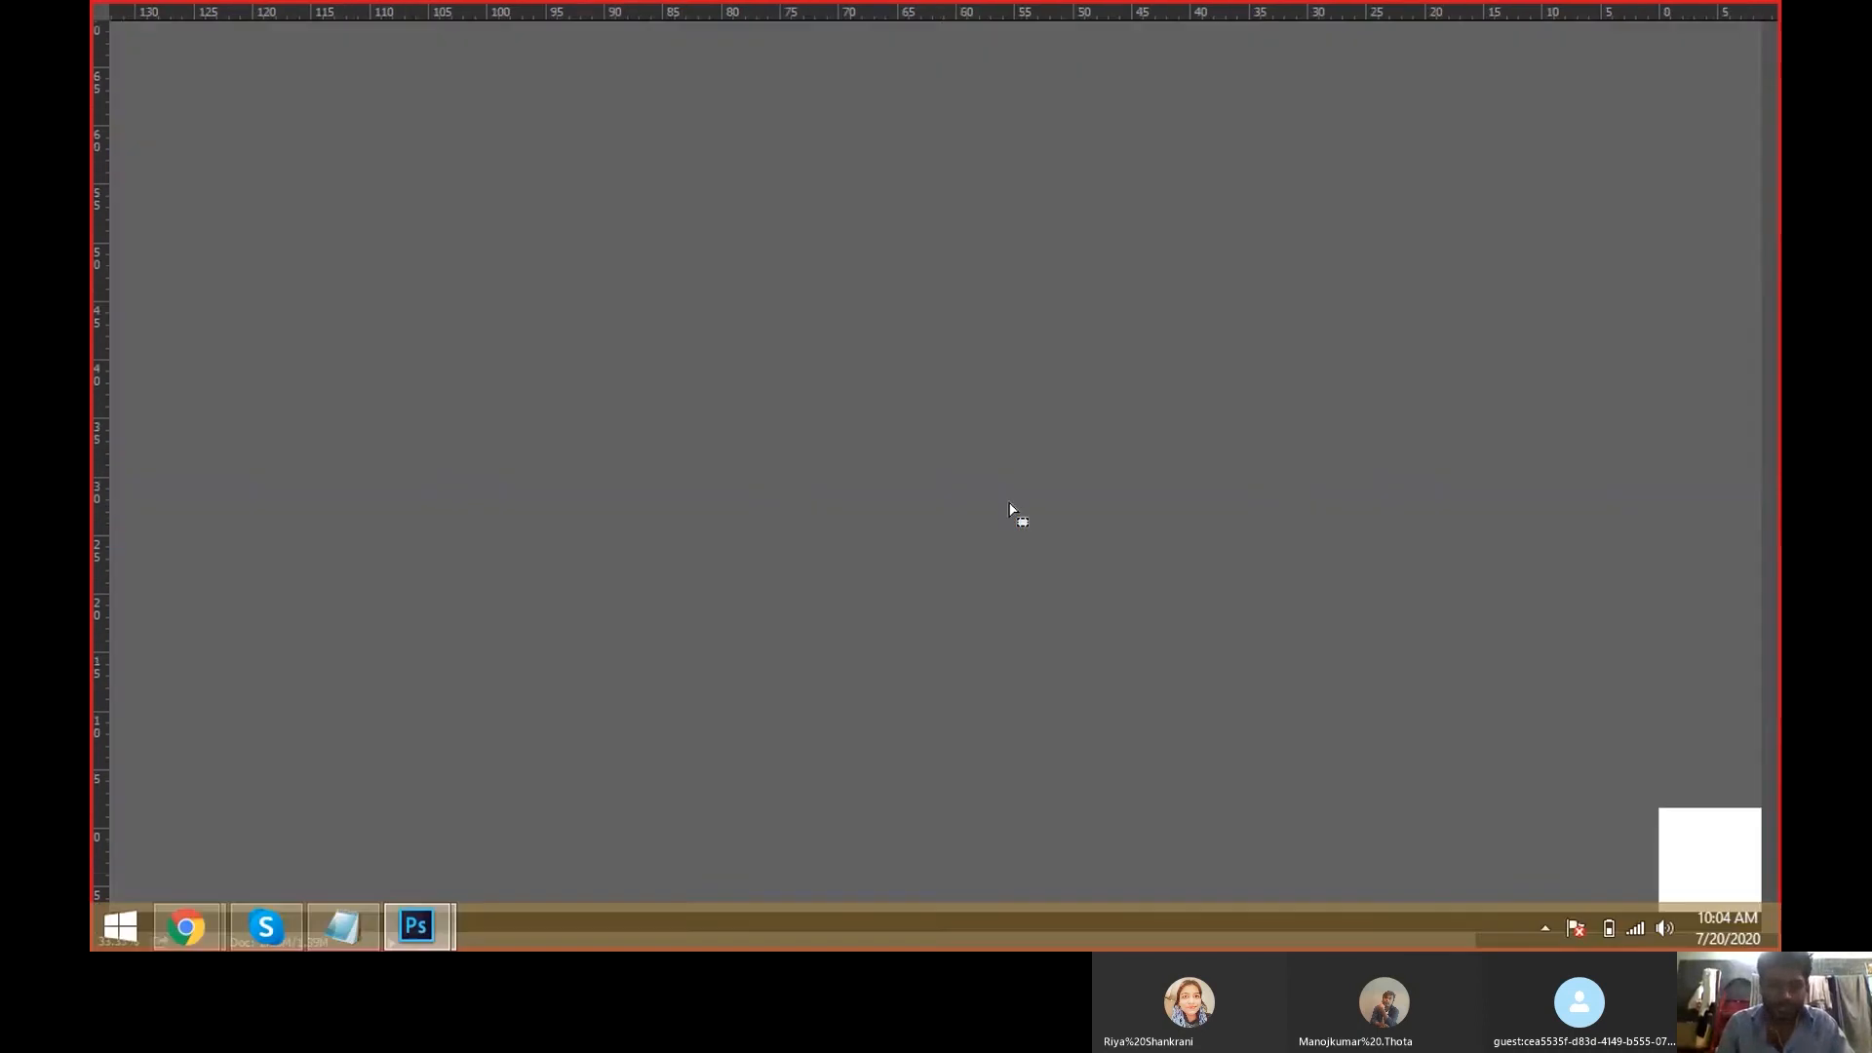
pyautogui.moveTo(1019, 497); pyautogui.dragTo(520, 511)
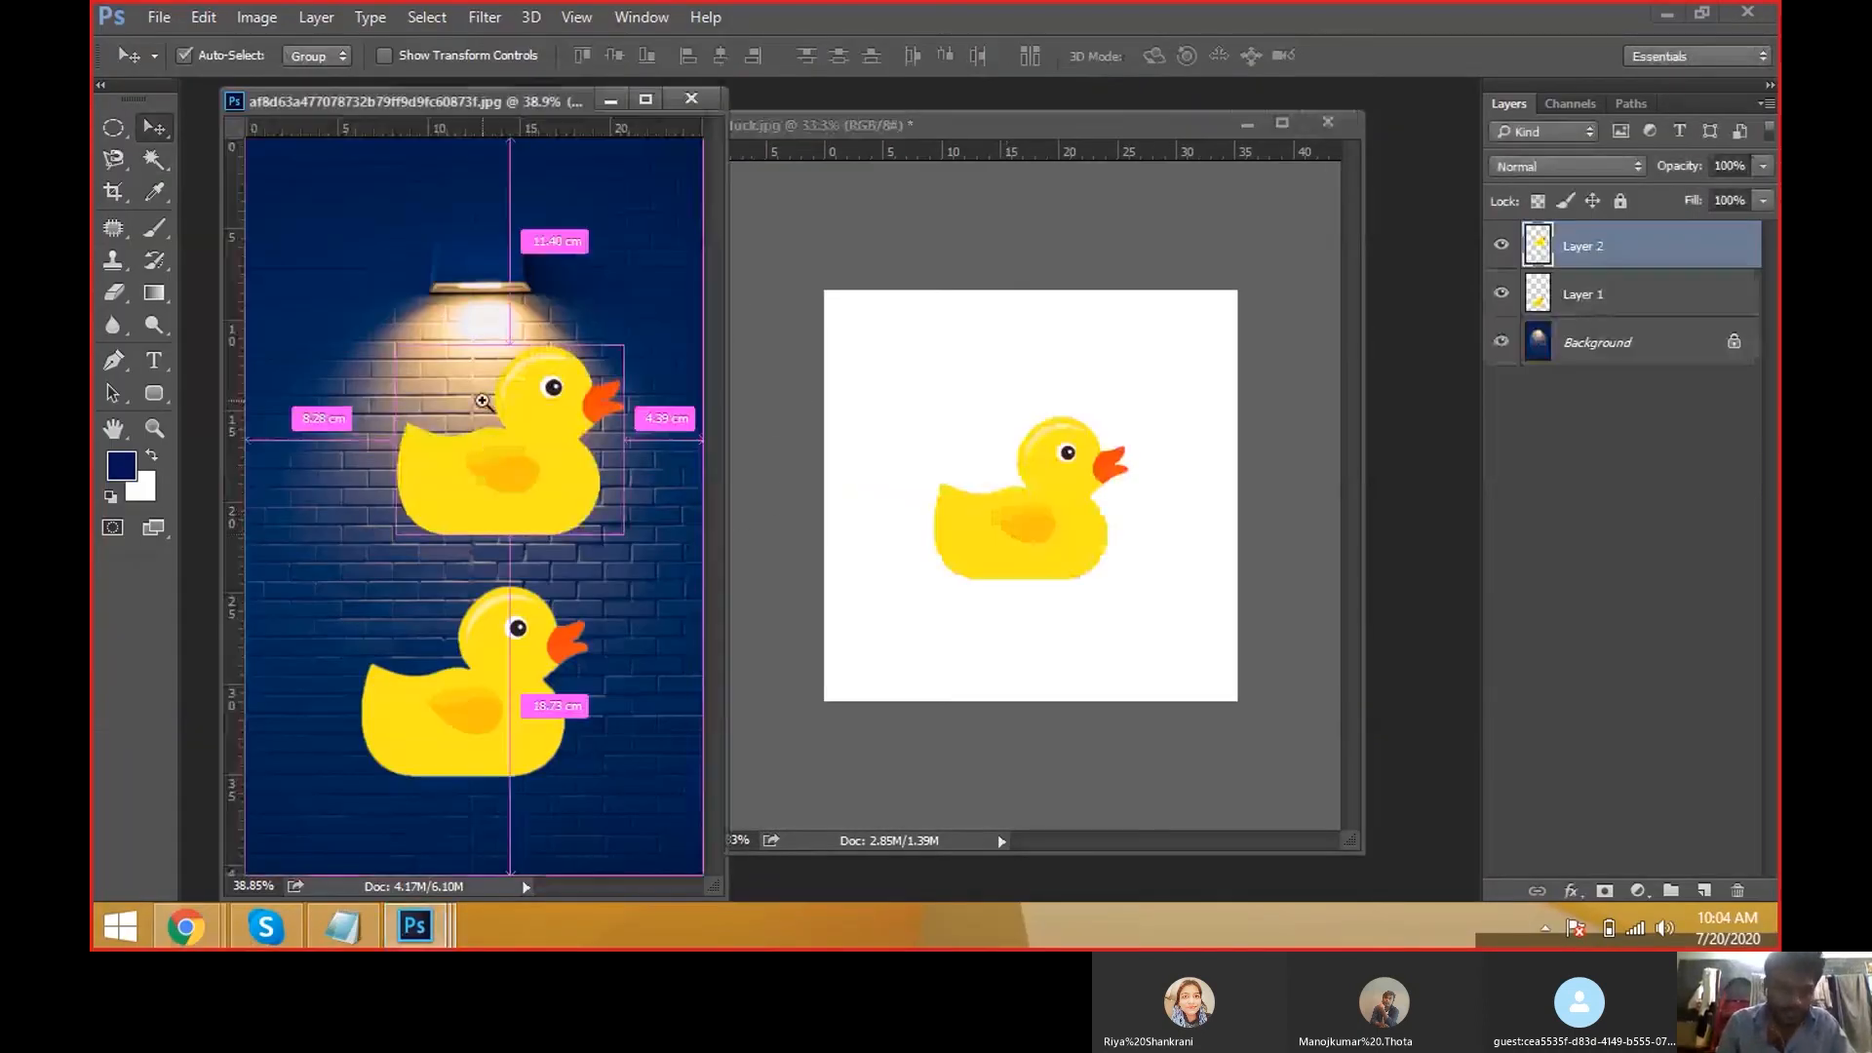
# Examine the cutout edge at the neck and back of the upper duck on the brick wall image at 400% zoom.
pyautogui.keyDown('ctrl'); pyautogui.click(484, 401); pyautogui.keyUp('ctrl')
pyautogui.keyDown('ctrl'); pyautogui.click(483, 402); pyautogui.keyUp('ctrl')
pyautogui.keyDown('ctrl'); pyautogui.click(483, 402); pyautogui.keyUp('ctrl')
pyautogui.keyDown('ctrl'); pyautogui.click(484, 402); pyautogui.keyUp('ctrl')
pyautogui.keyDown('ctrl'); pyautogui.click(483, 402); pyautogui.keyUp('ctrl')
pyautogui.keyDown('ctrl'); pyautogui.click(484, 402); pyautogui.keyUp('ctrl')
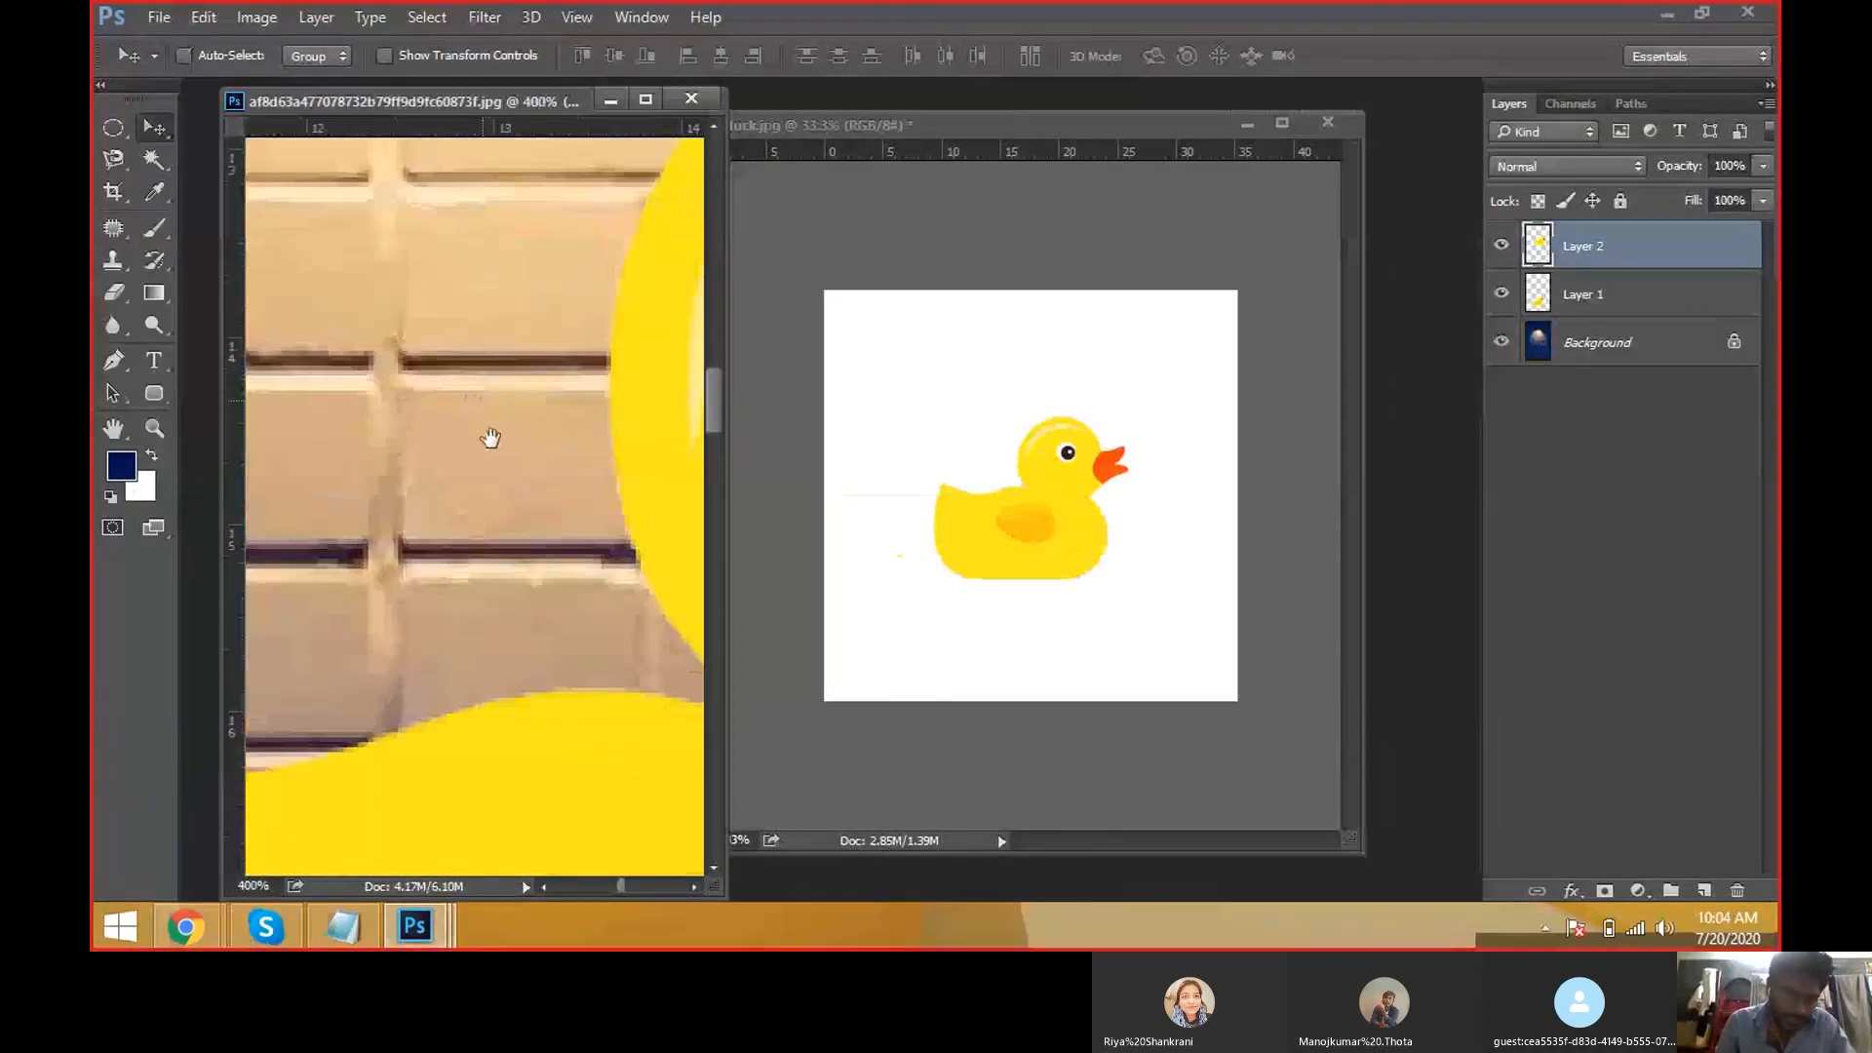
pyautogui.moveTo(488, 435); pyautogui.dragTo(459, 293)
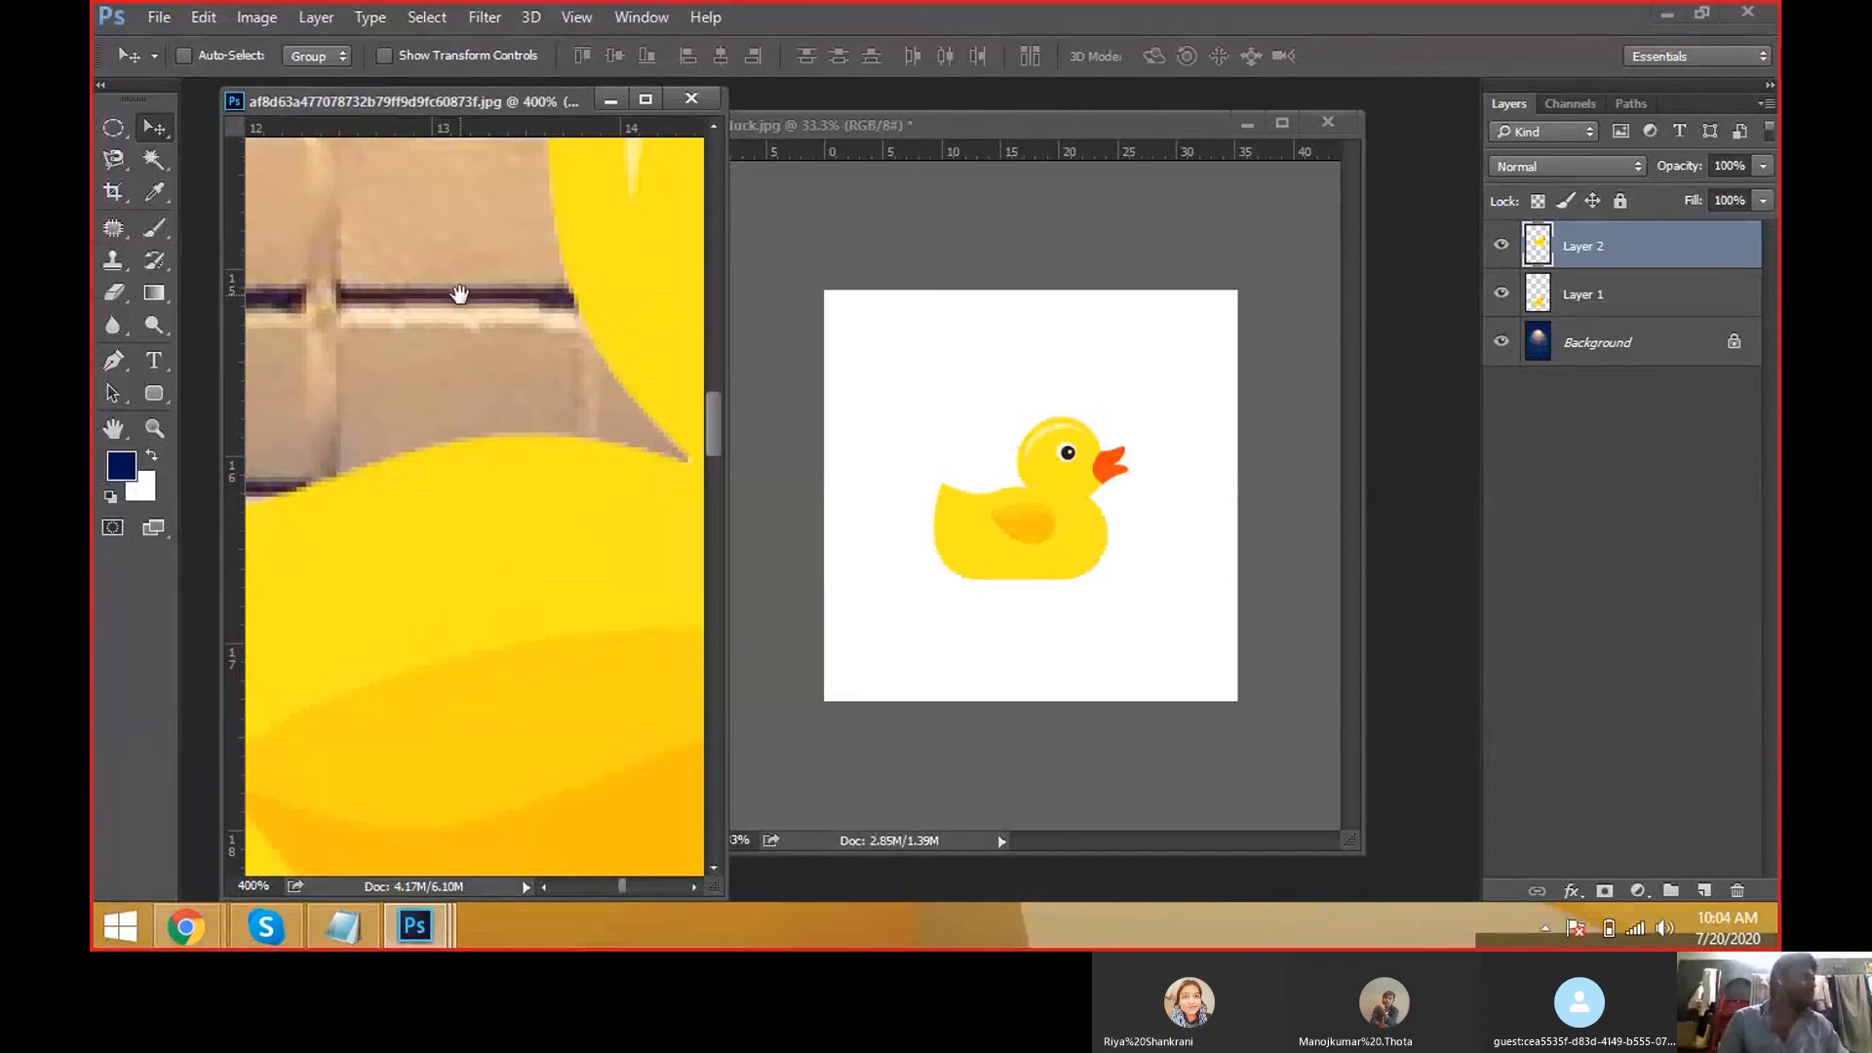
# Maximize the brick wall document and compare the cutout edges of the upper and lower ducks up close.
pyautogui.click(646, 103)
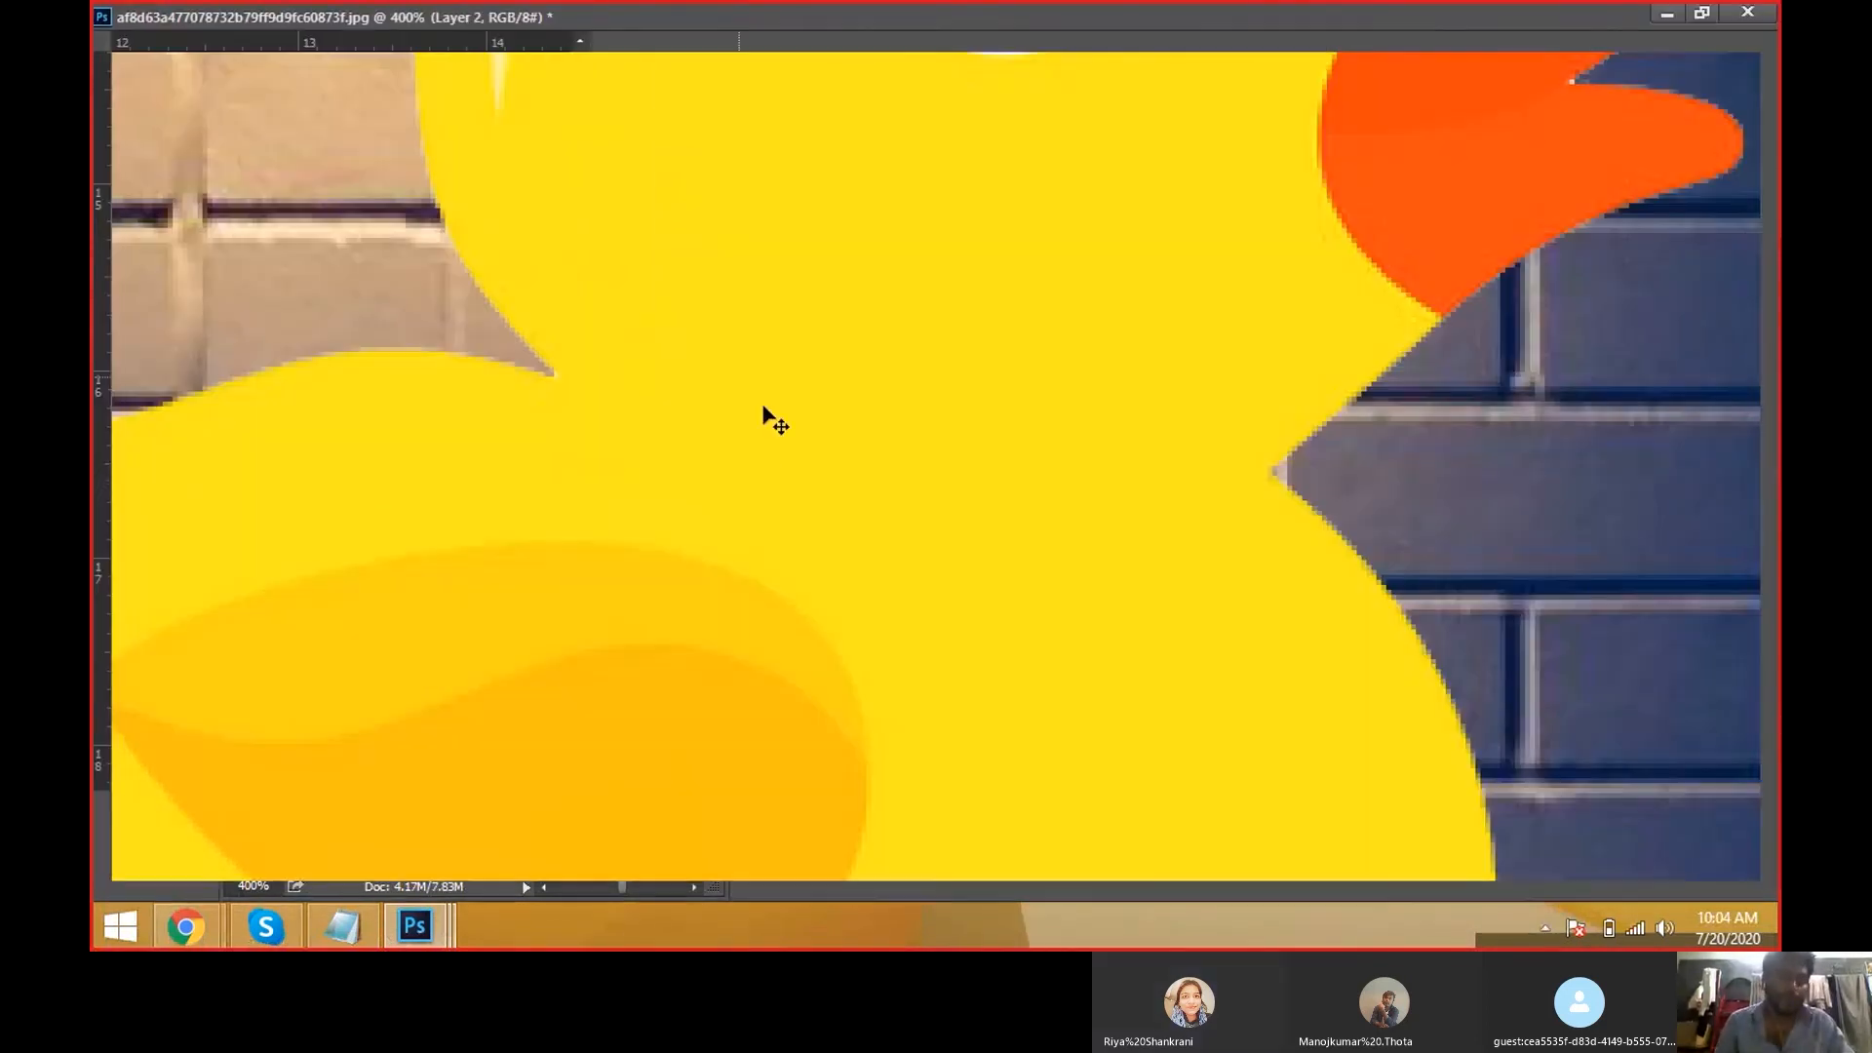
pyautogui.moveTo(553, 423); pyautogui.dragTo(459, 388)
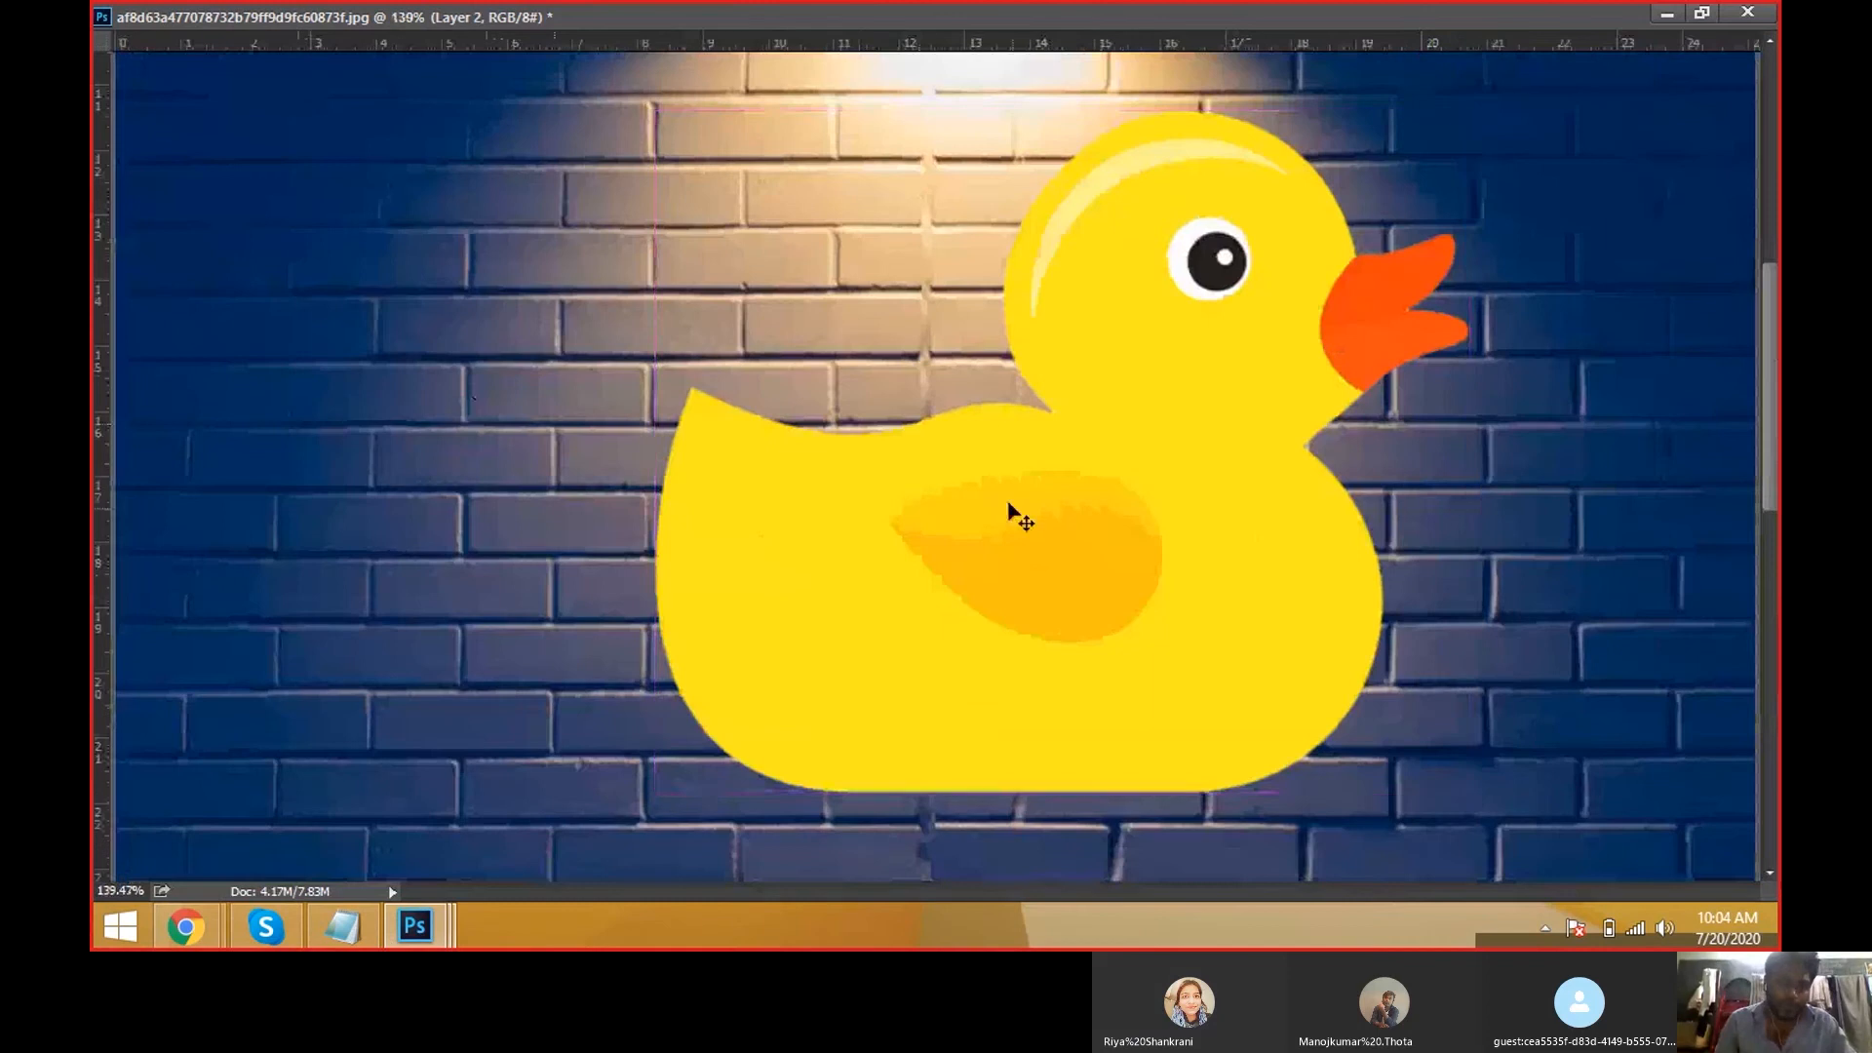
pyautogui.moveTo(1066, 422); pyautogui.dragTo(1109, 470)
pyautogui.moveTo(1095, 616); pyautogui.dragTo(1049, 175)
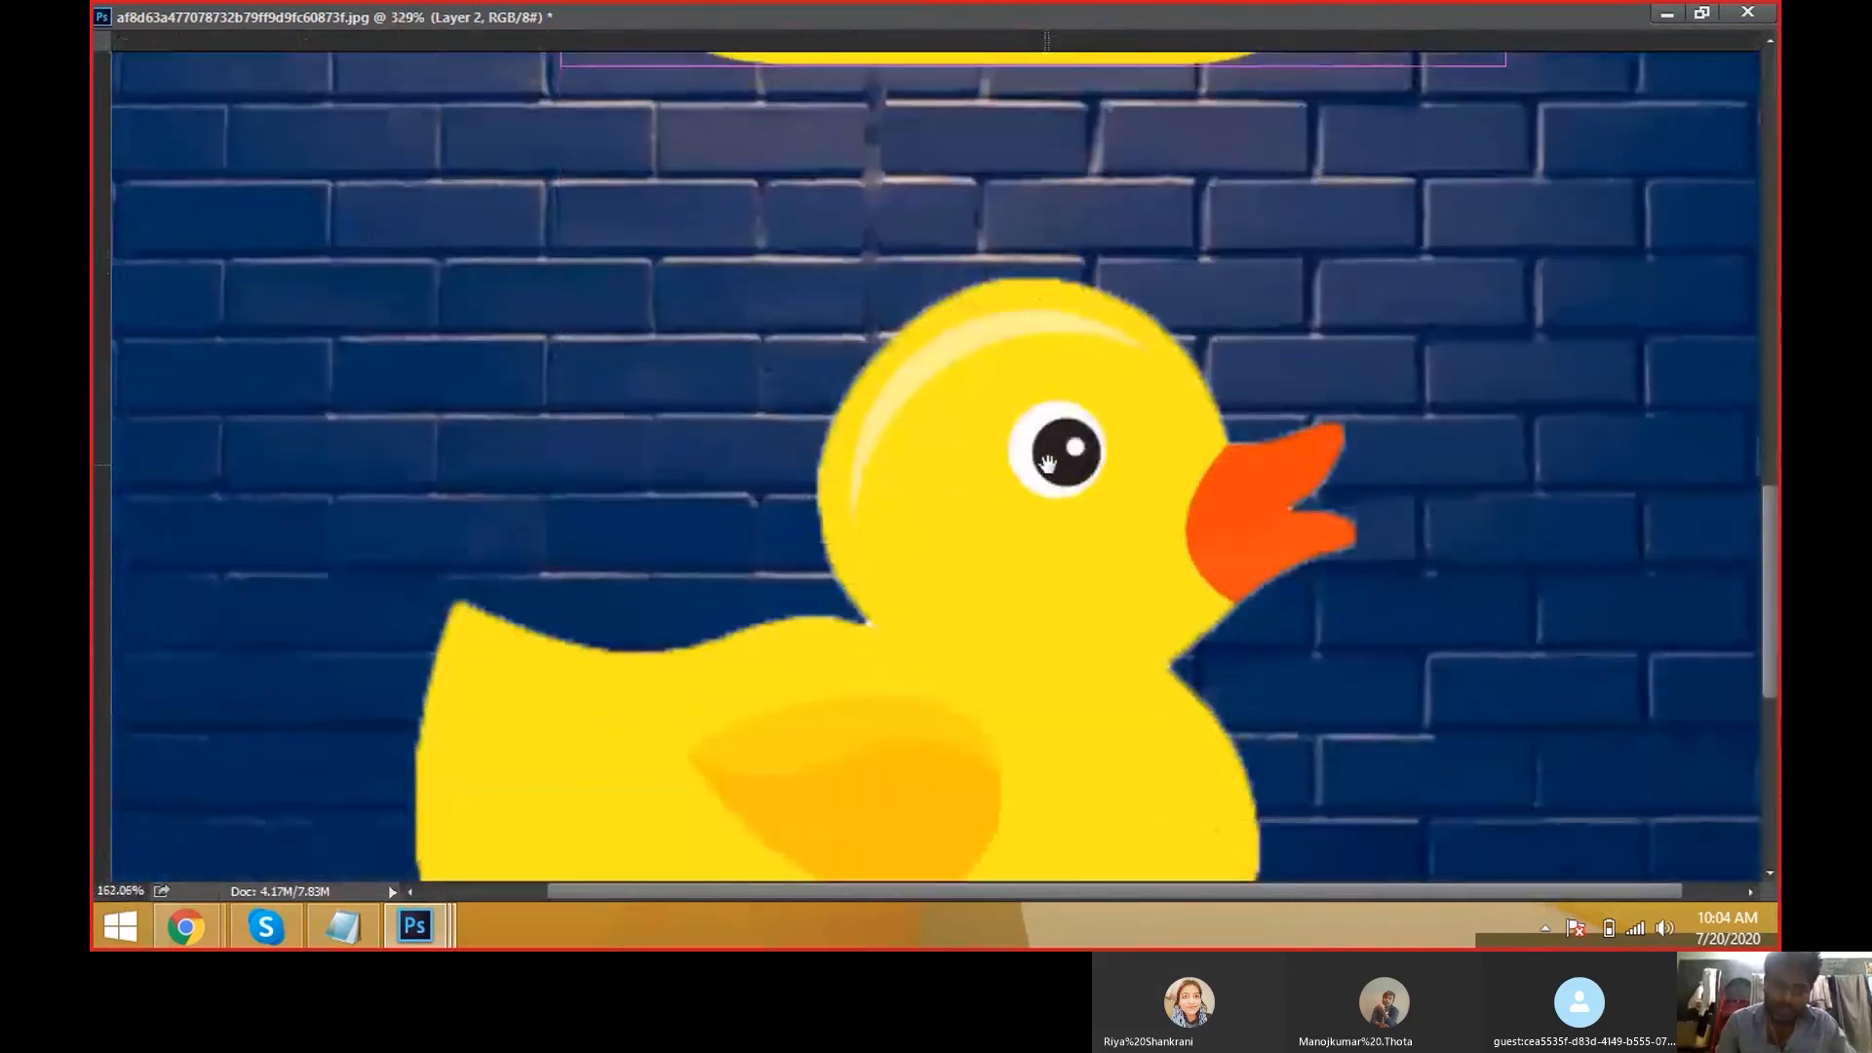
pyautogui.moveTo(864, 625)
pyautogui.mouseDown()
pyautogui.moveTo(940, 653)
pyautogui.moveTo(858, 620)
pyautogui.moveTo(879, 627)
pyautogui.mouseUp()
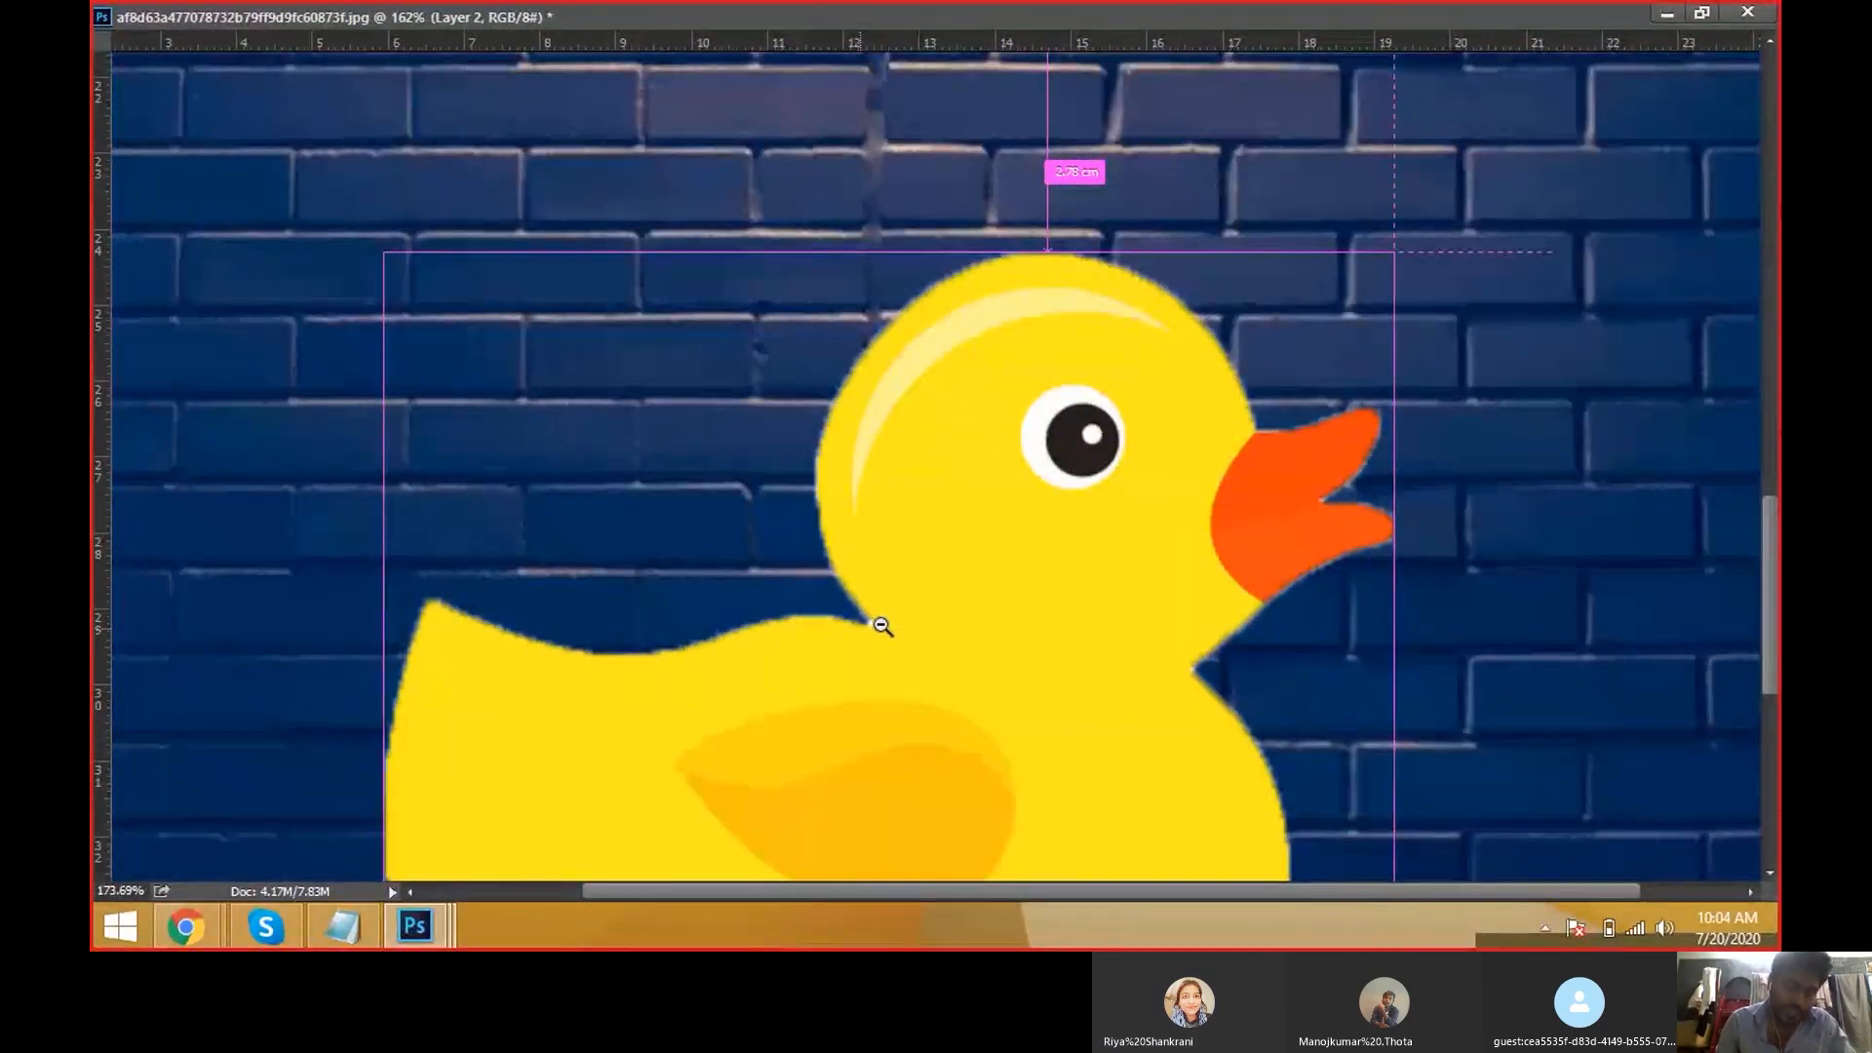
pyautogui.press('v')
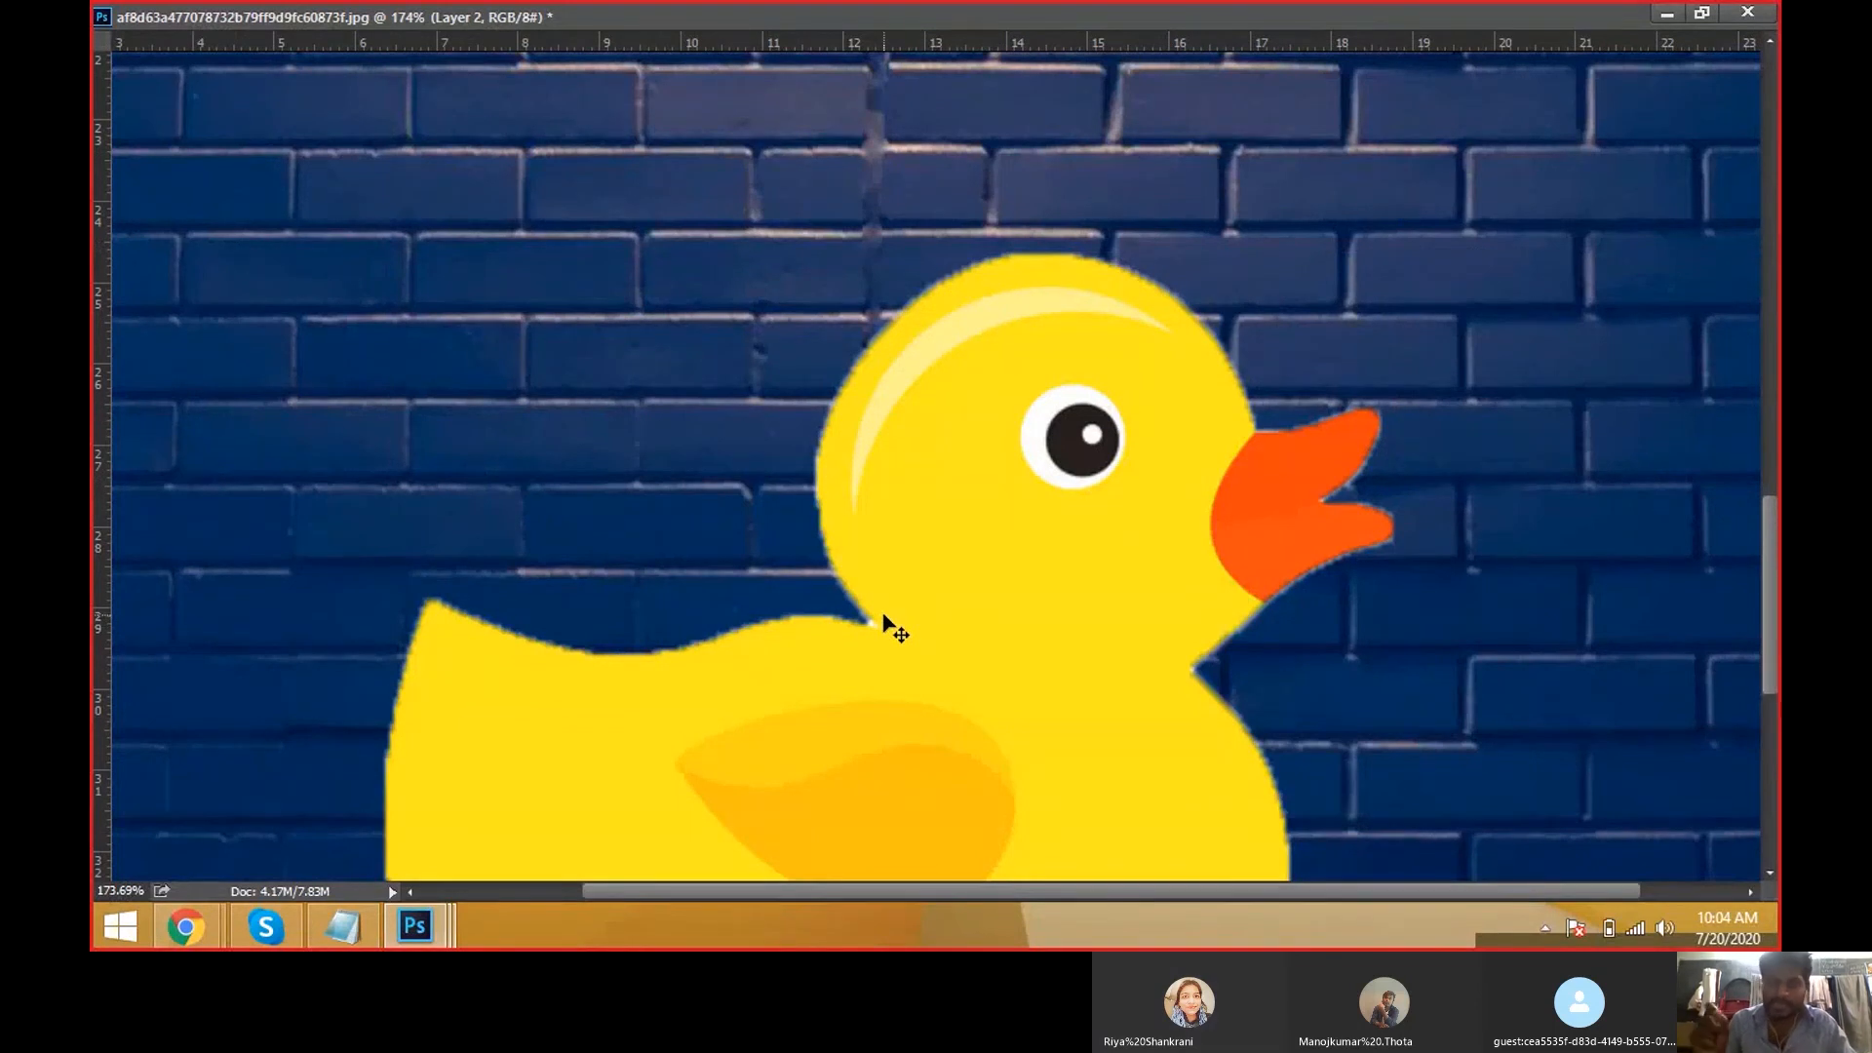
pyautogui.press('space')
pyautogui.moveTo(910, 502); pyautogui.dragTo(903, 669)
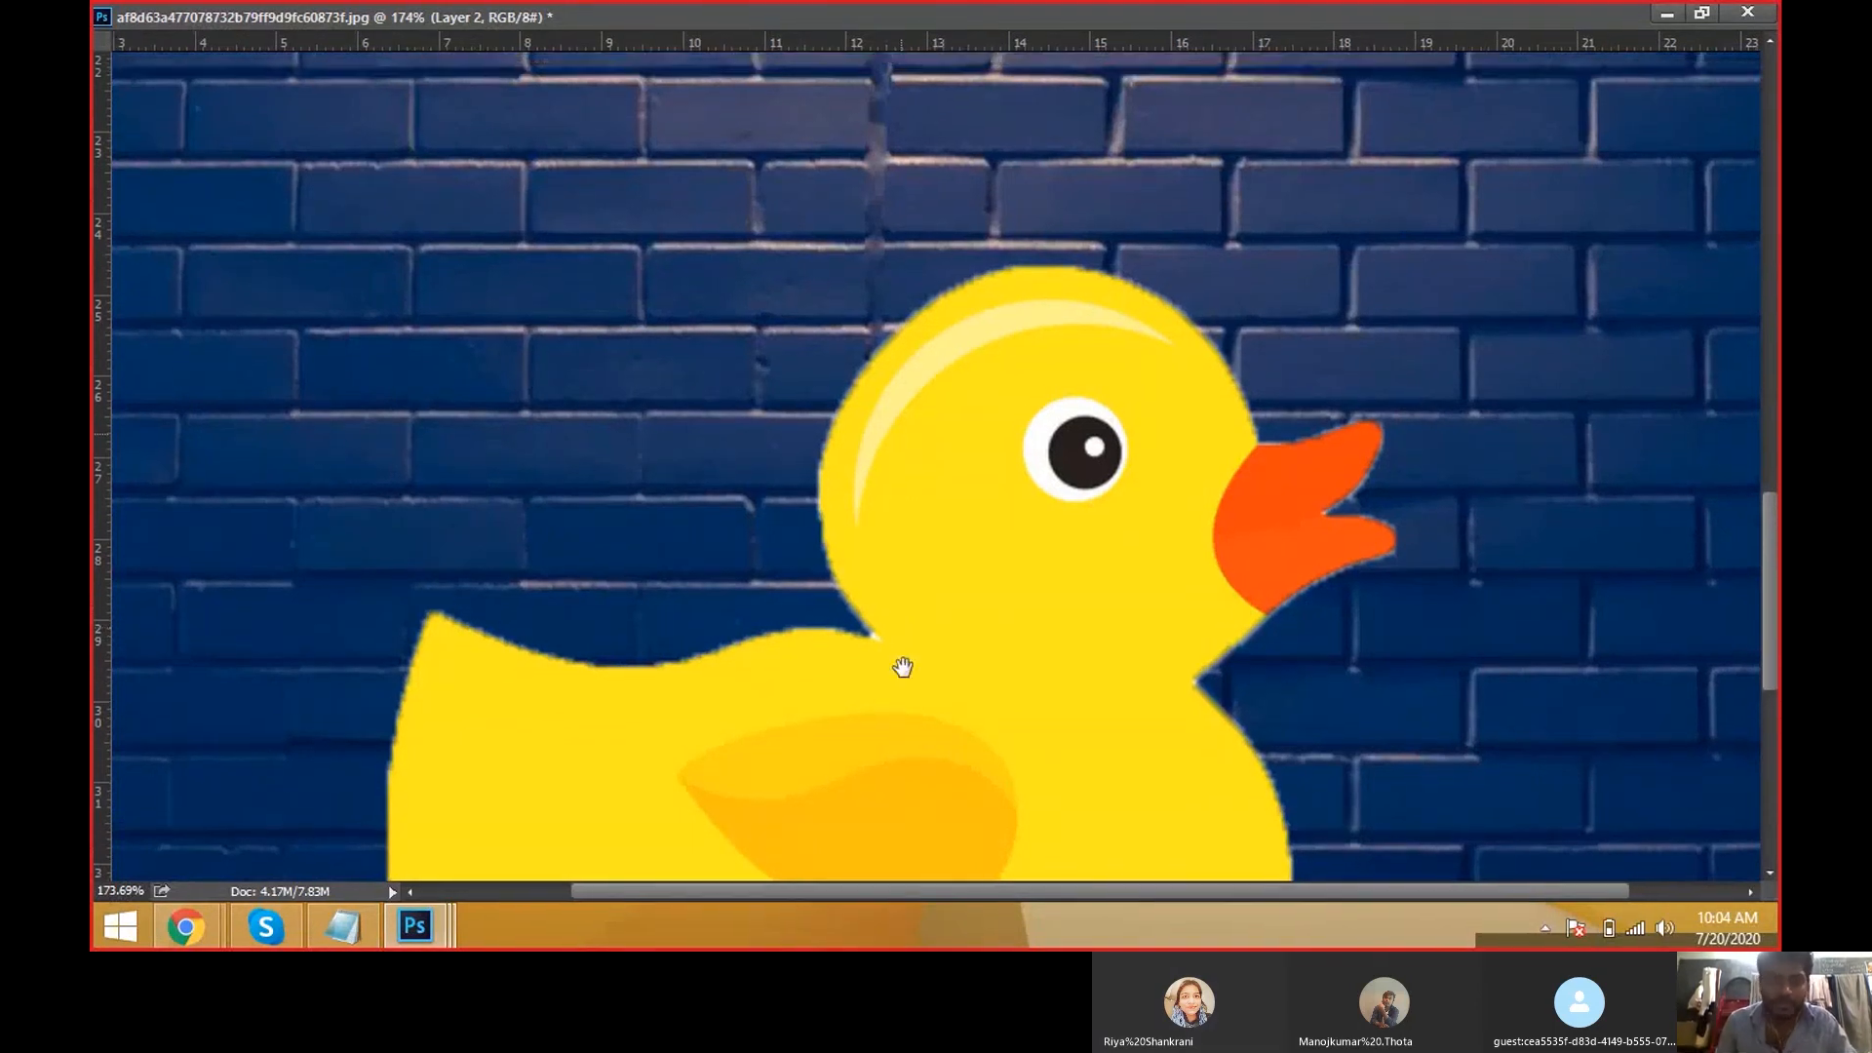
pyautogui.hotkey('alt', 'space')
pyautogui.scroll(1, 835, 600)
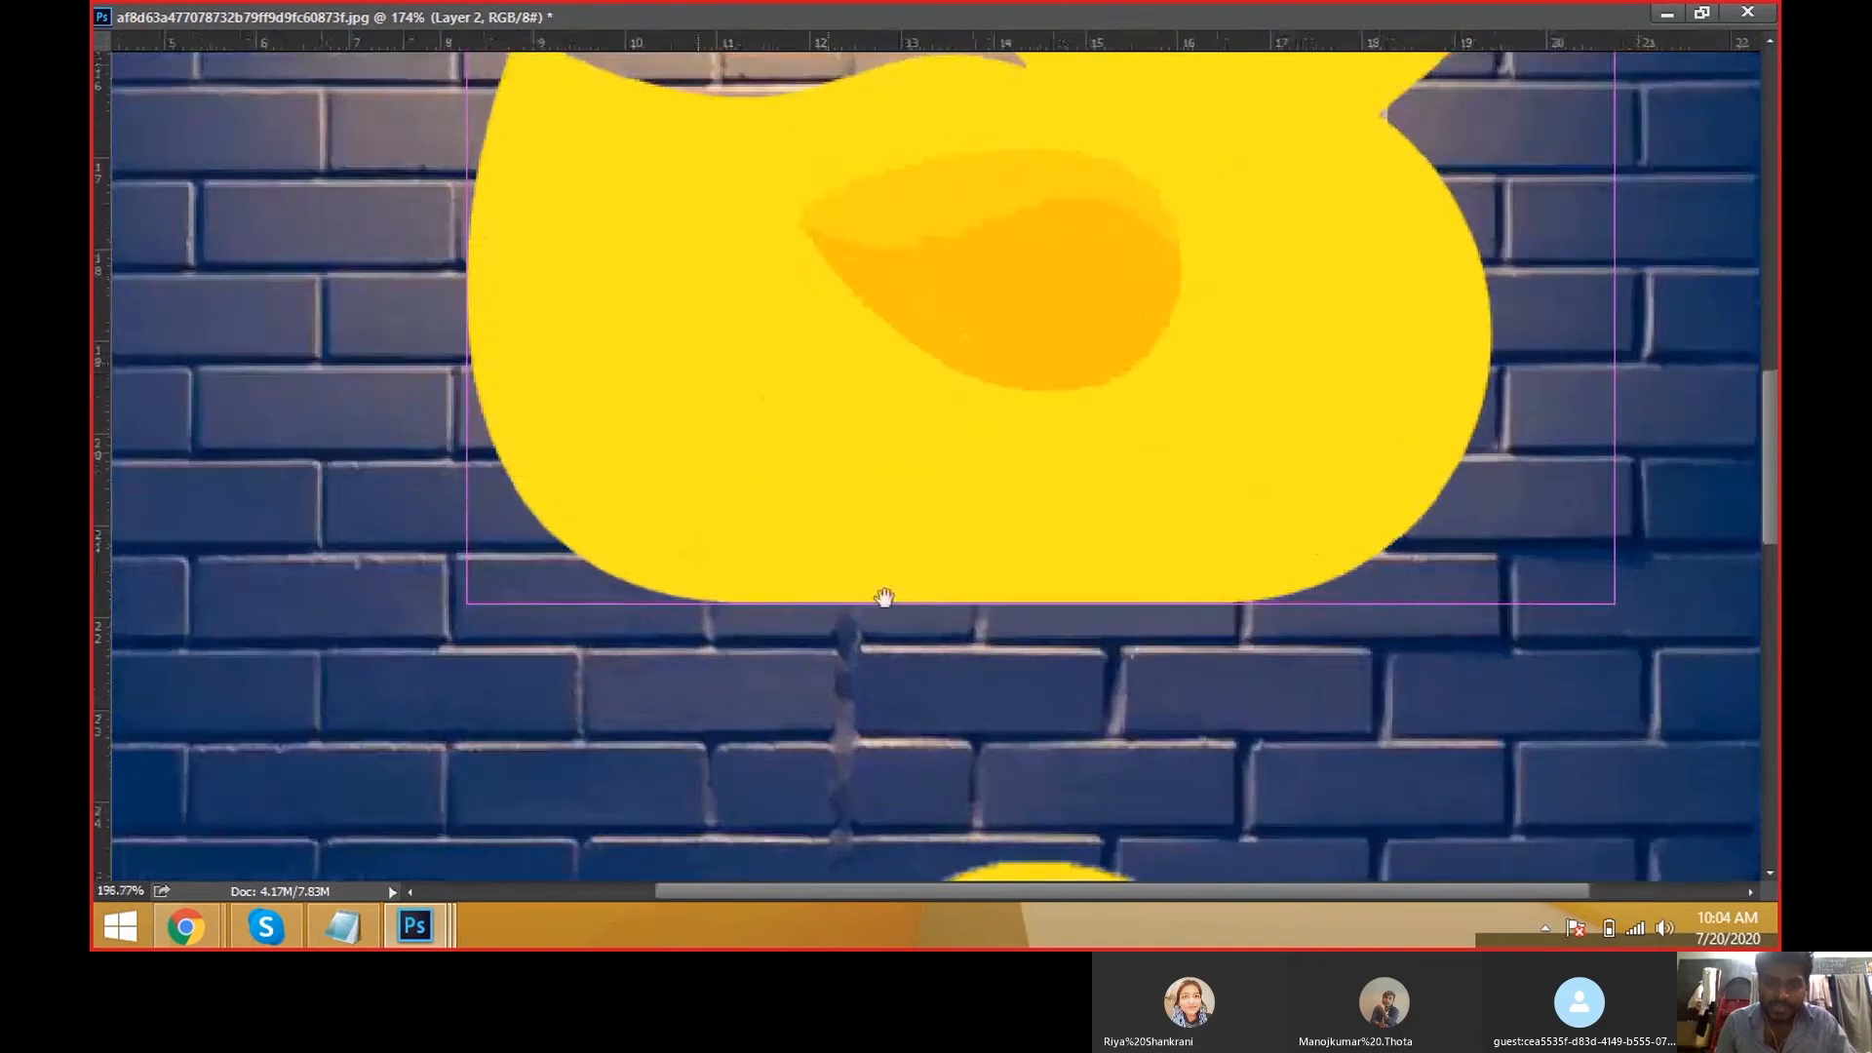
pyautogui.scroll(-5, 876, 595)
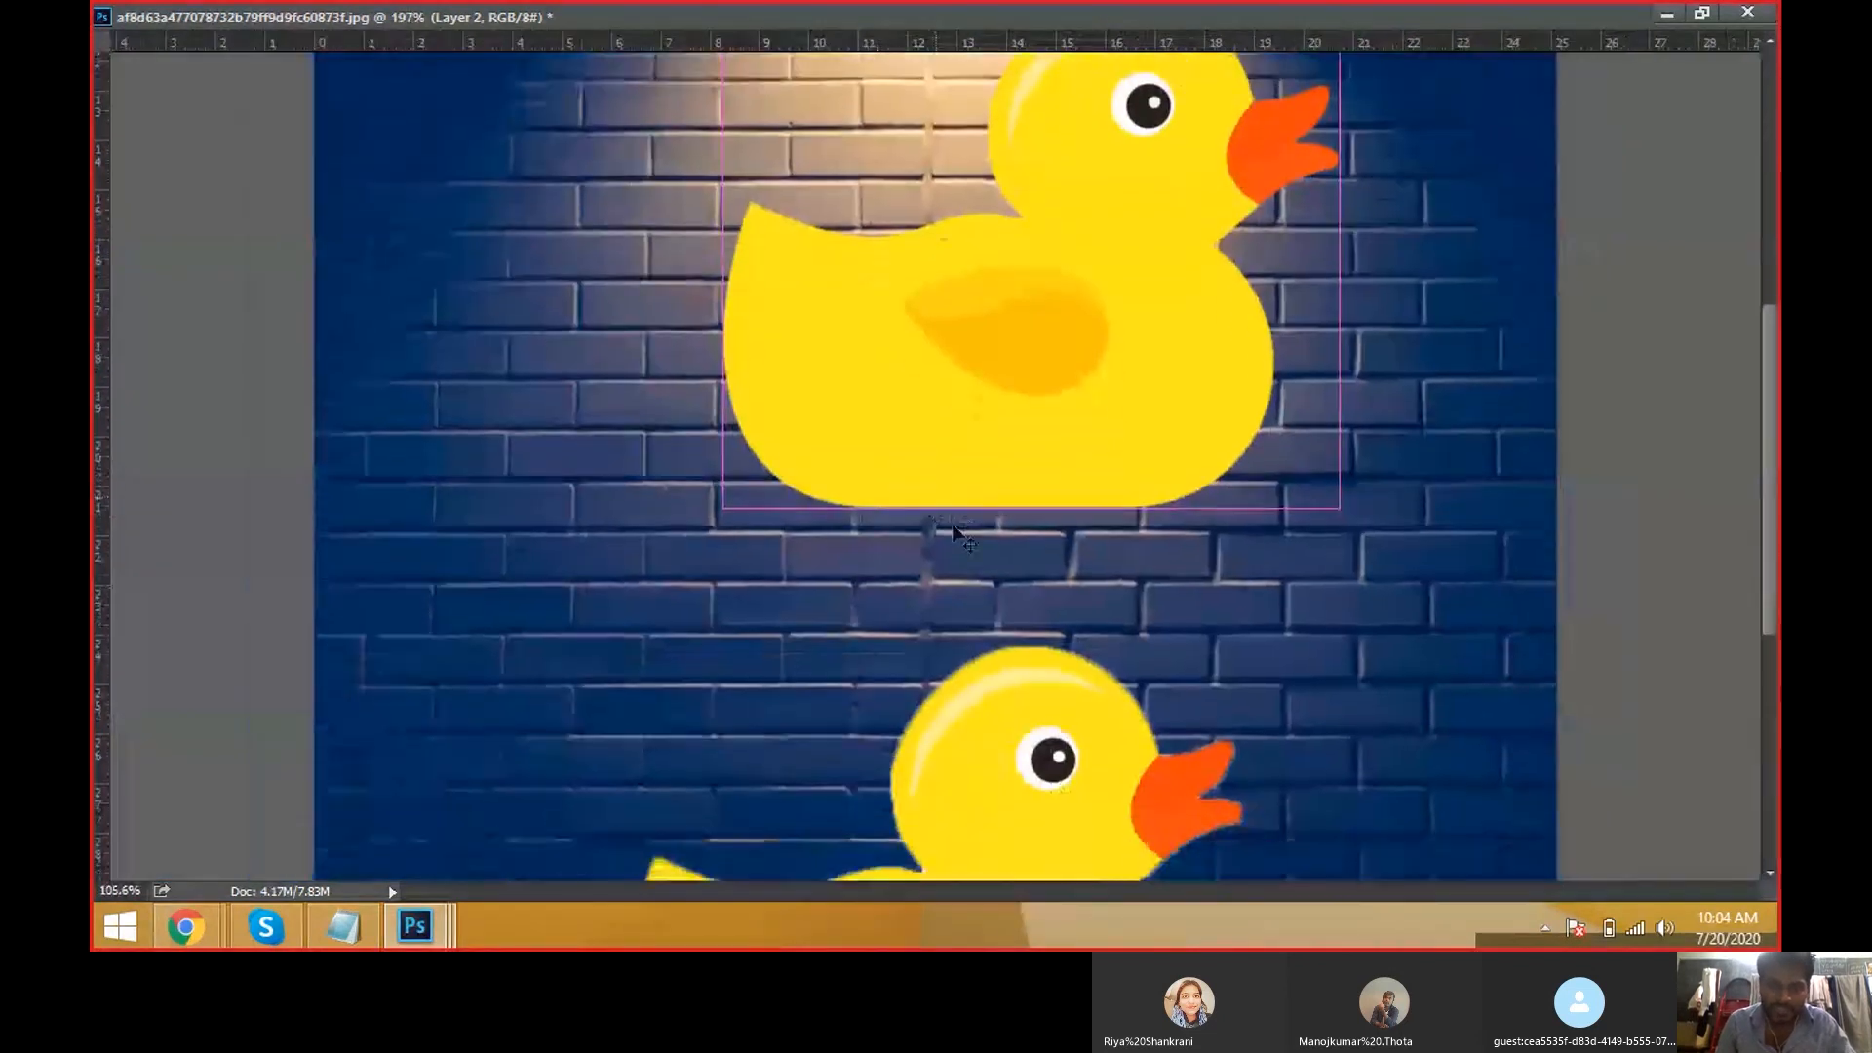
# Arrange the two duck layers side by side at the same height on the brick wall image.
pyautogui.rightClick(942, 382)
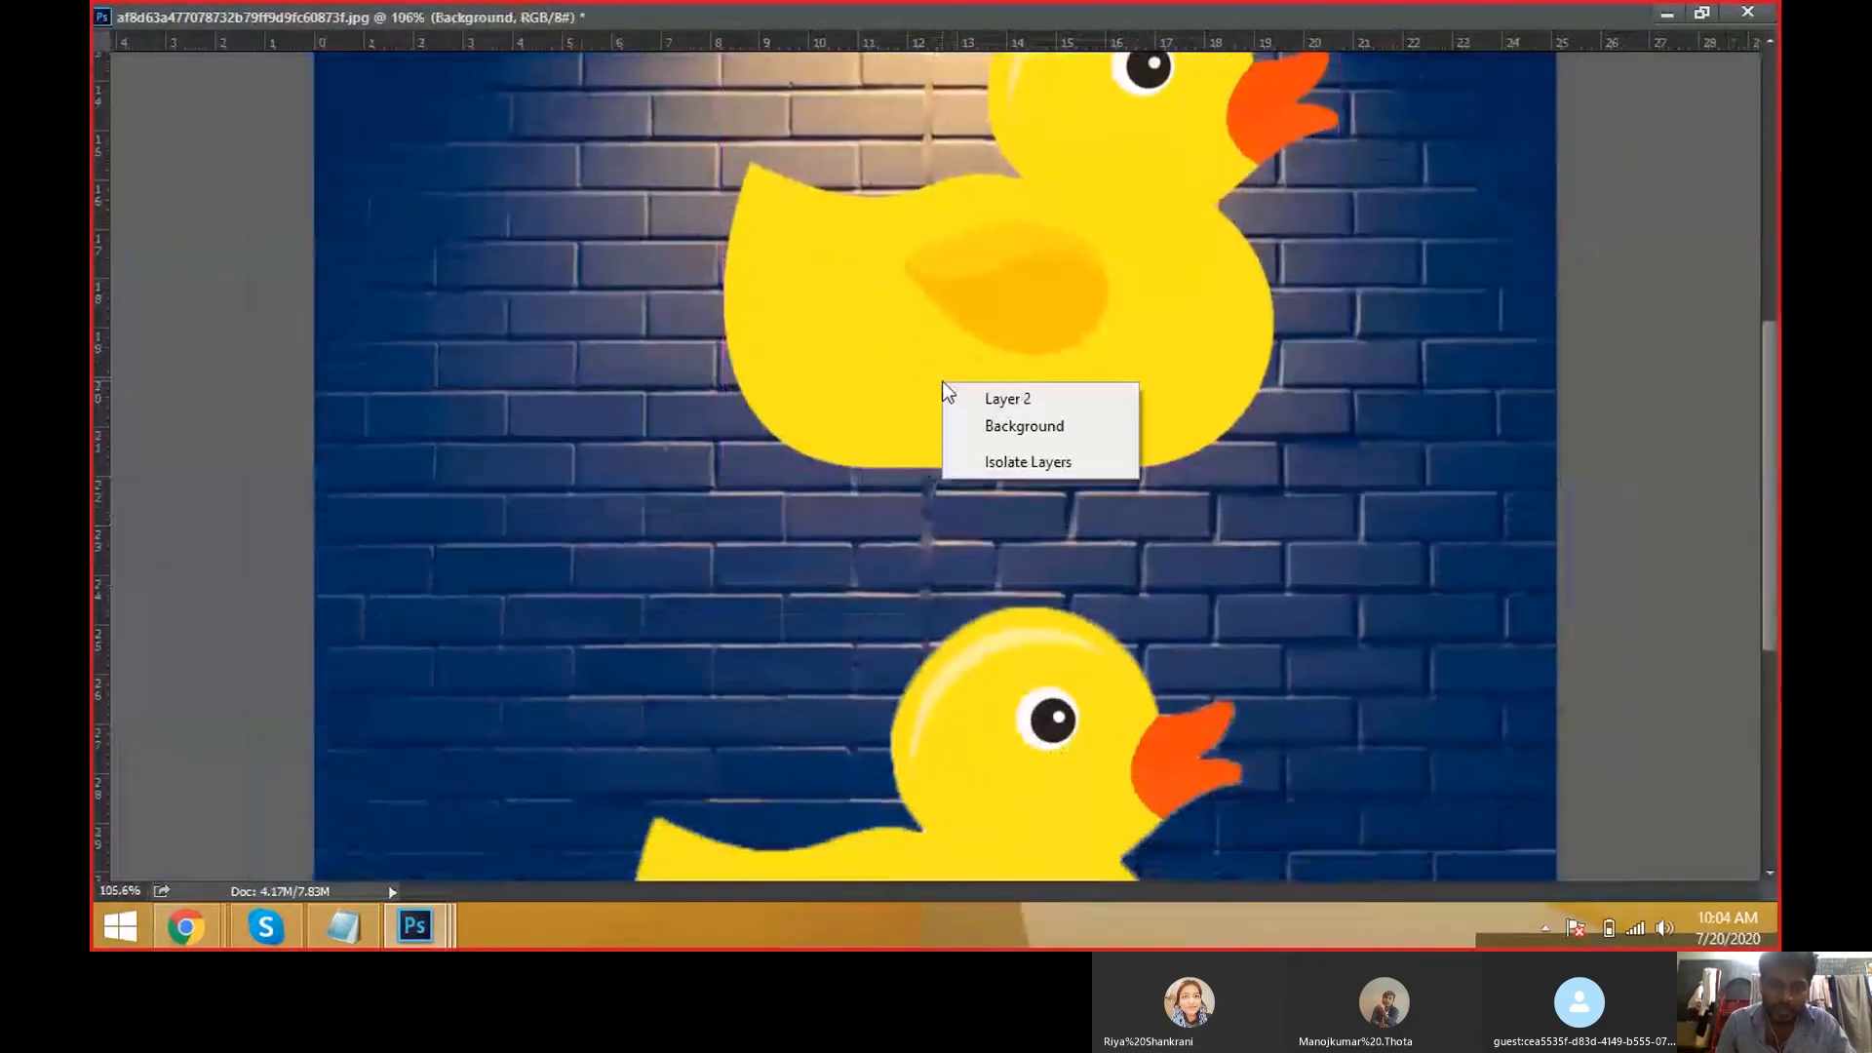
pyautogui.click(974, 400)
pyautogui.moveTo(974, 406); pyautogui.dragTo(809, 434)
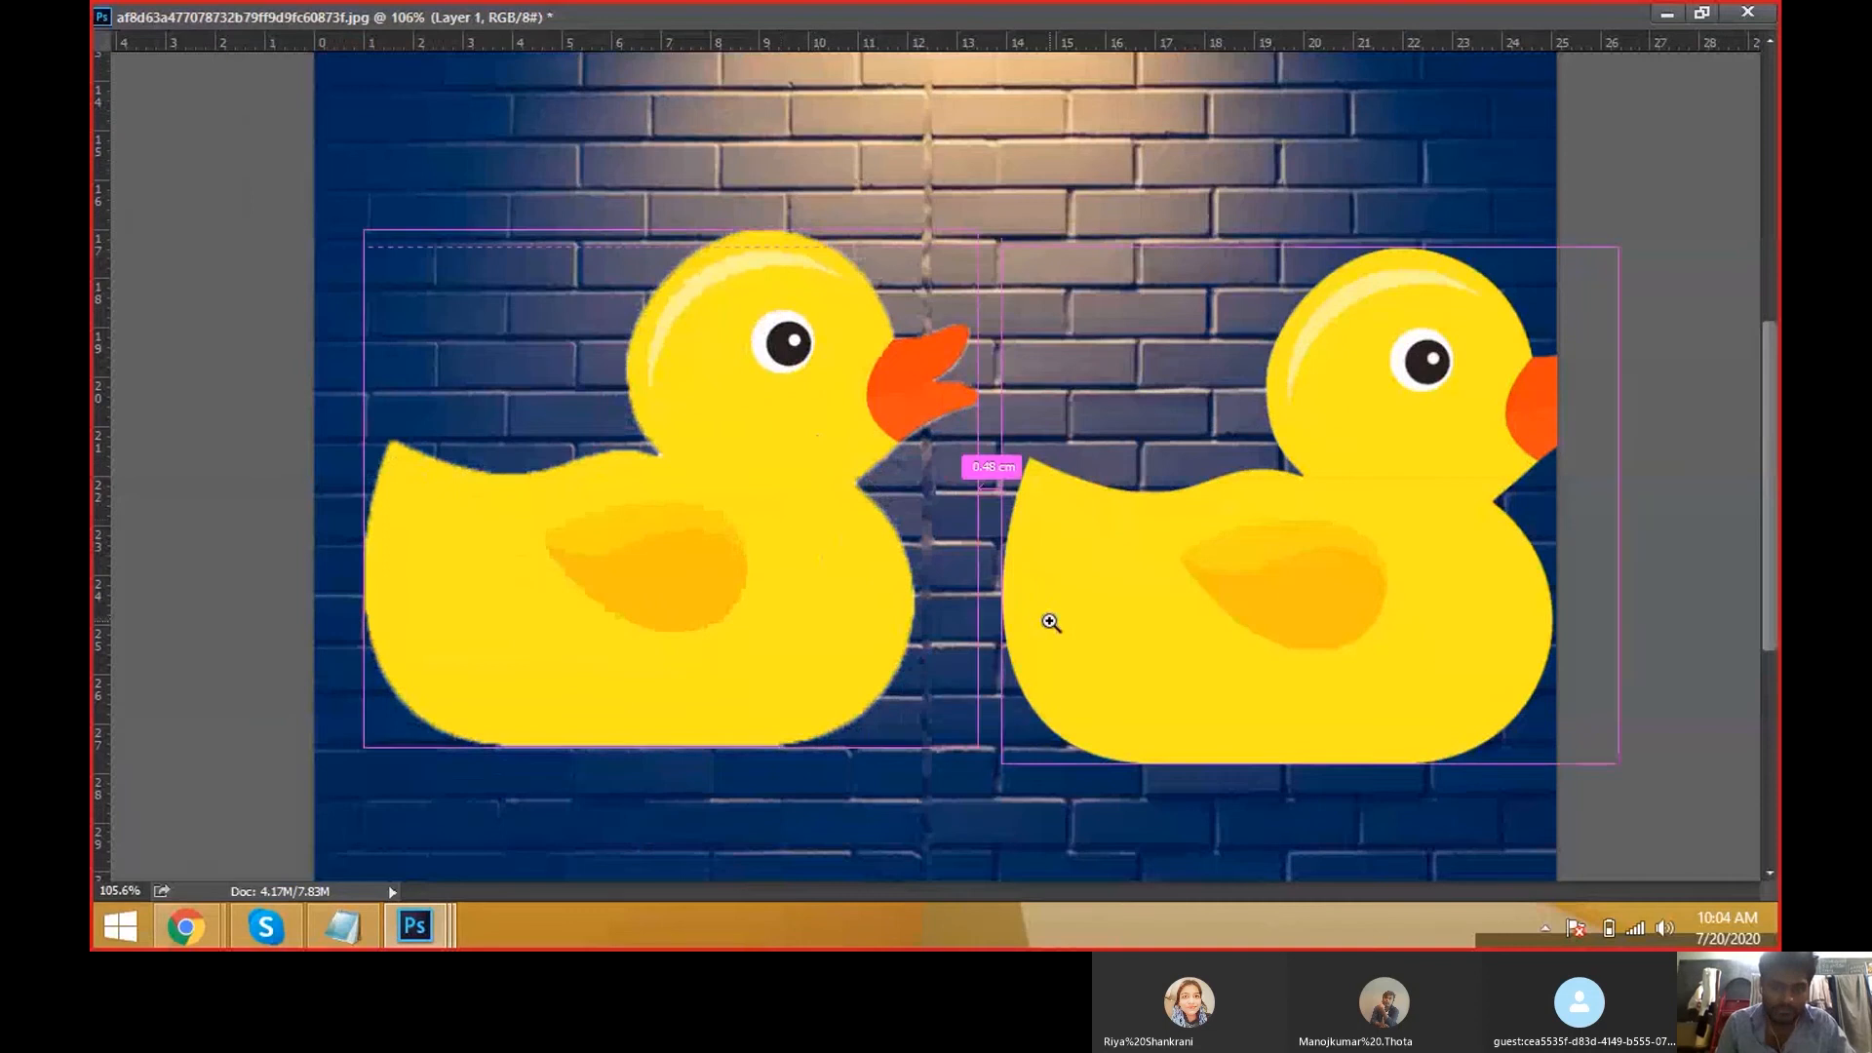
pyautogui.keyDown('ctrl'); pyautogui.click(1050, 618); pyautogui.keyUp('ctrl')
pyautogui.scroll(-3, 1024, 539)
pyautogui.scroll(-4, 1021, 535)
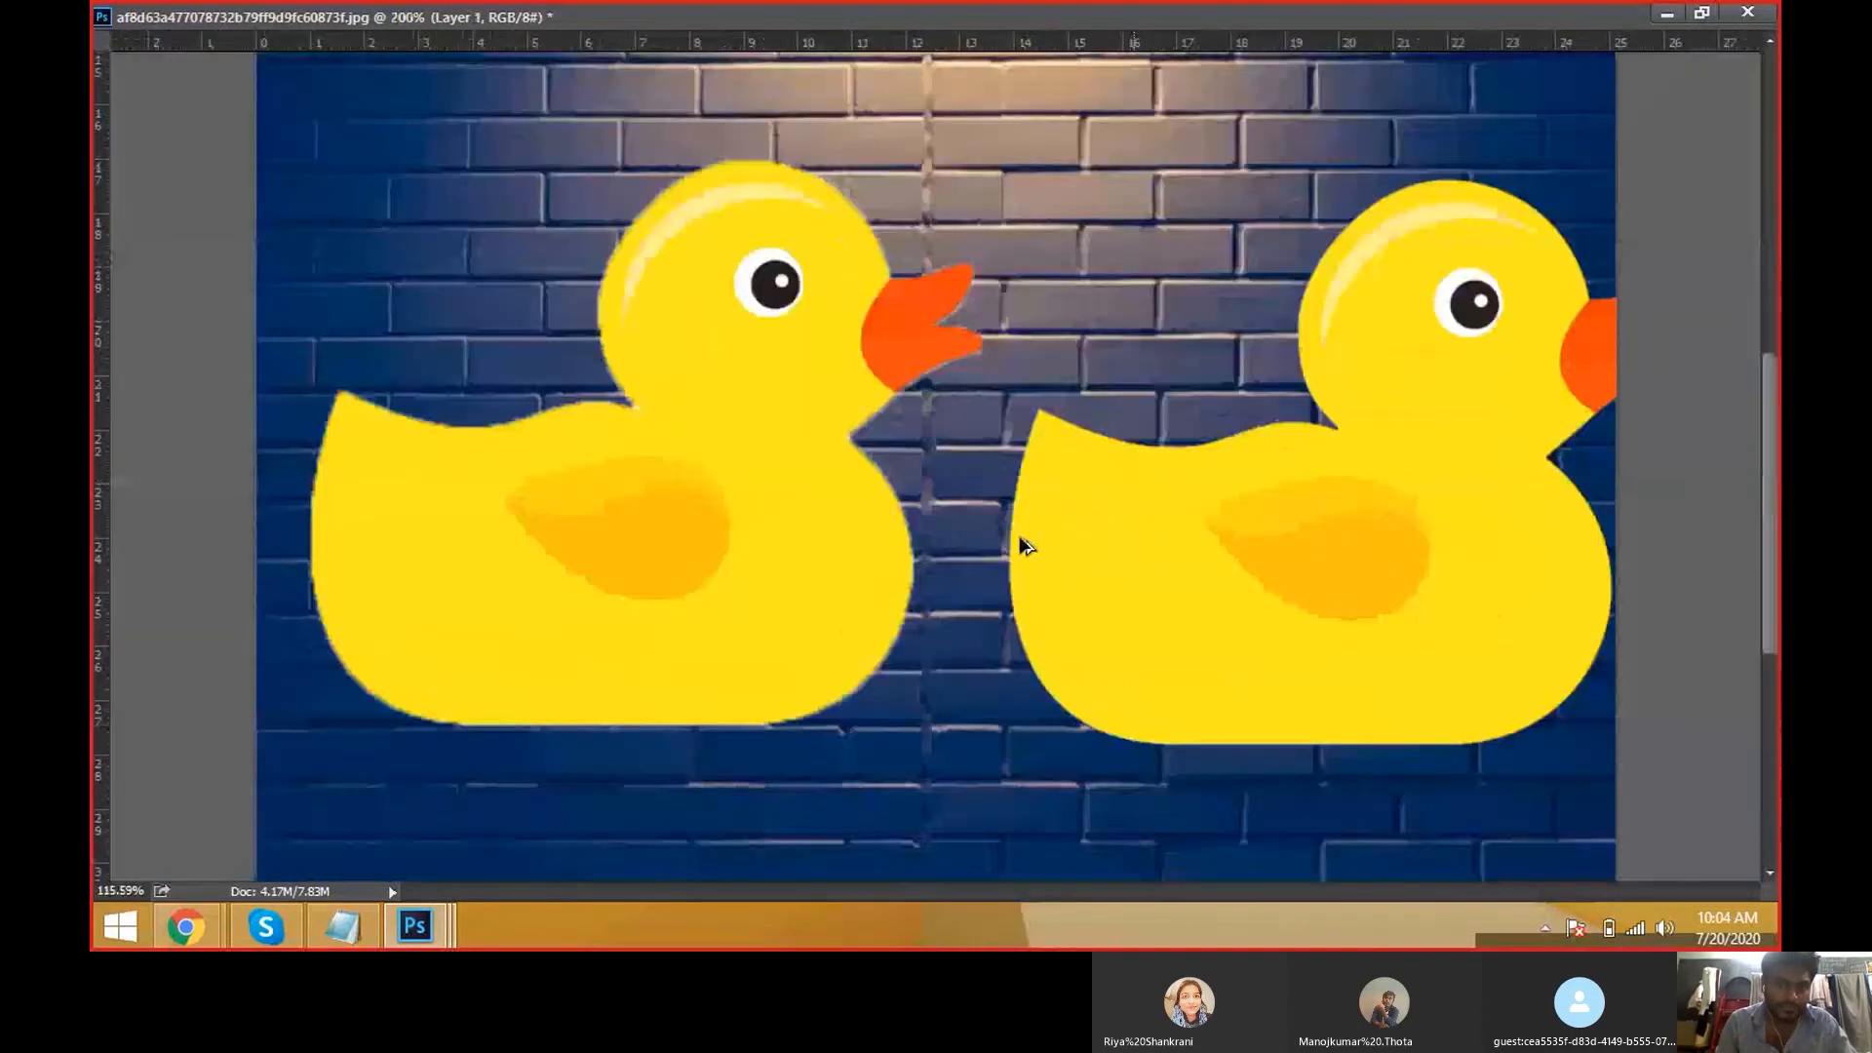
pyautogui.rightClick(1139, 592)
pyautogui.click(1195, 600)
pyautogui.moveTo(1197, 607); pyautogui.dragTo(1151, 596)
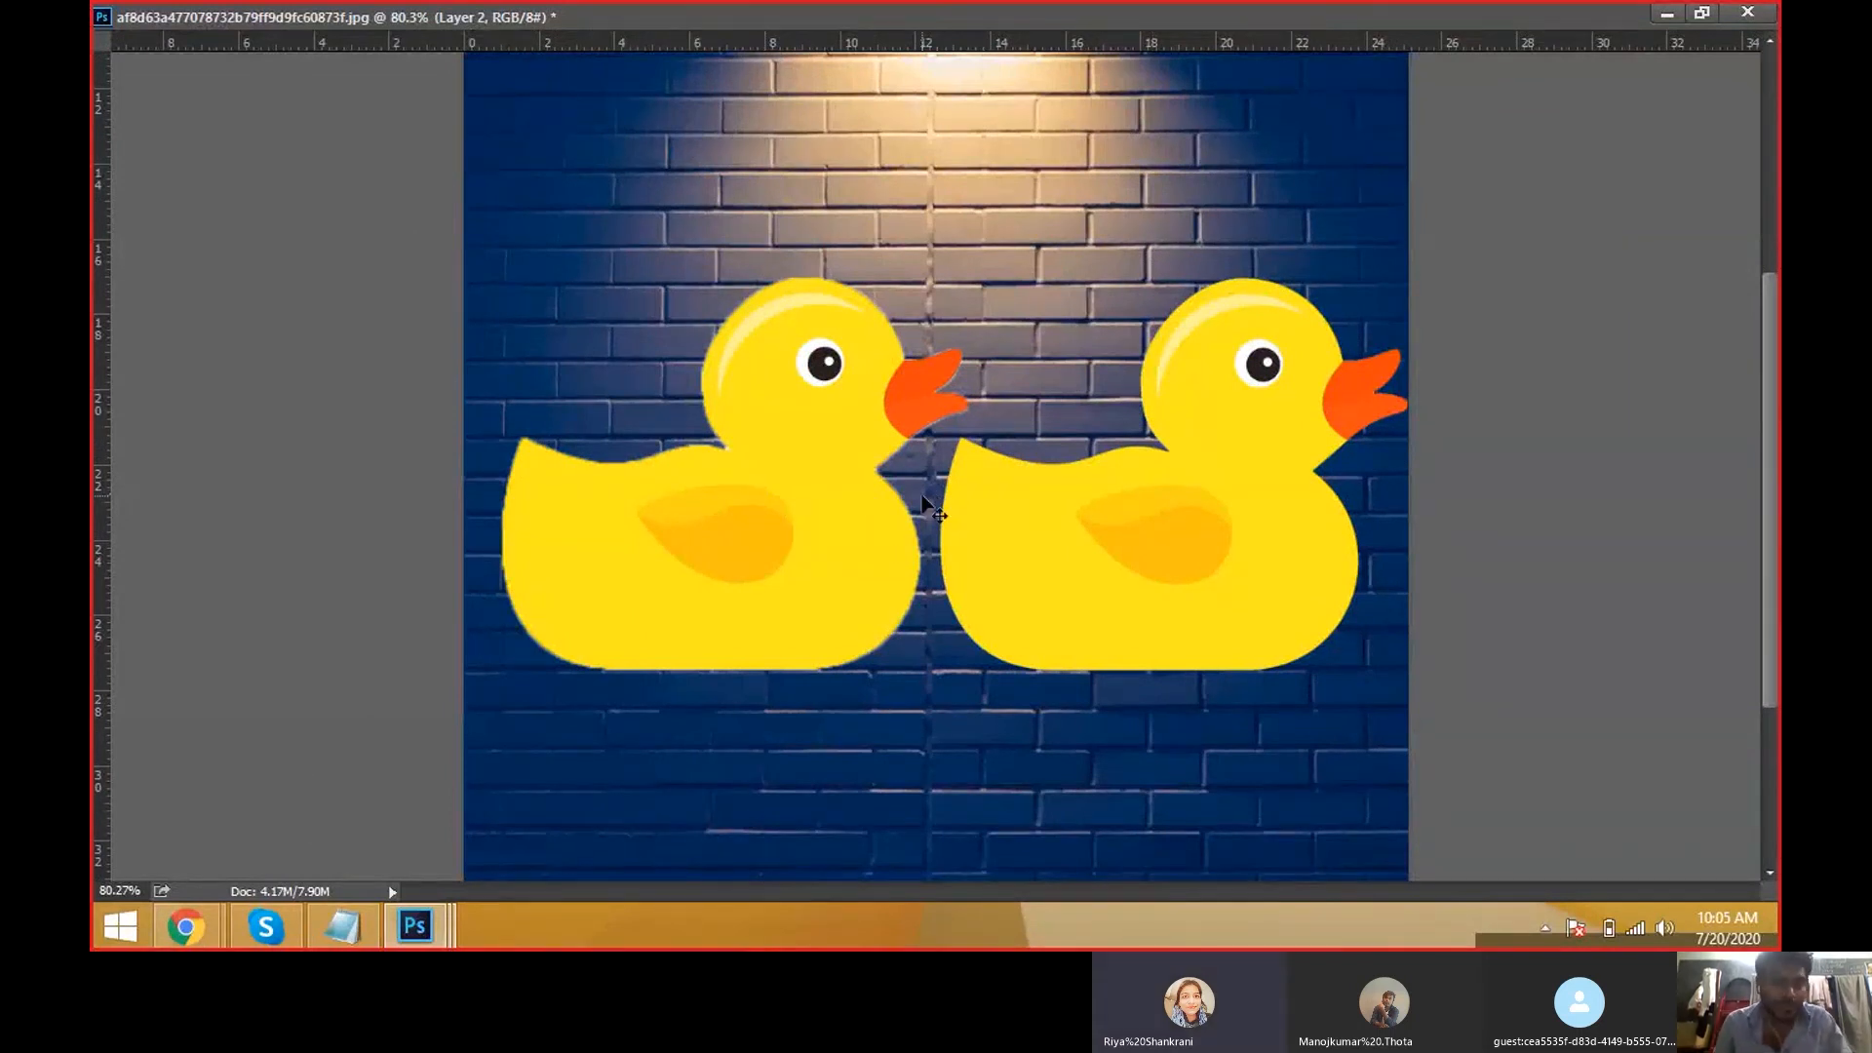
# Cycle the brick wall document through the standard, full screen with menu bar, and full screen modes.
pyautogui.press('f')
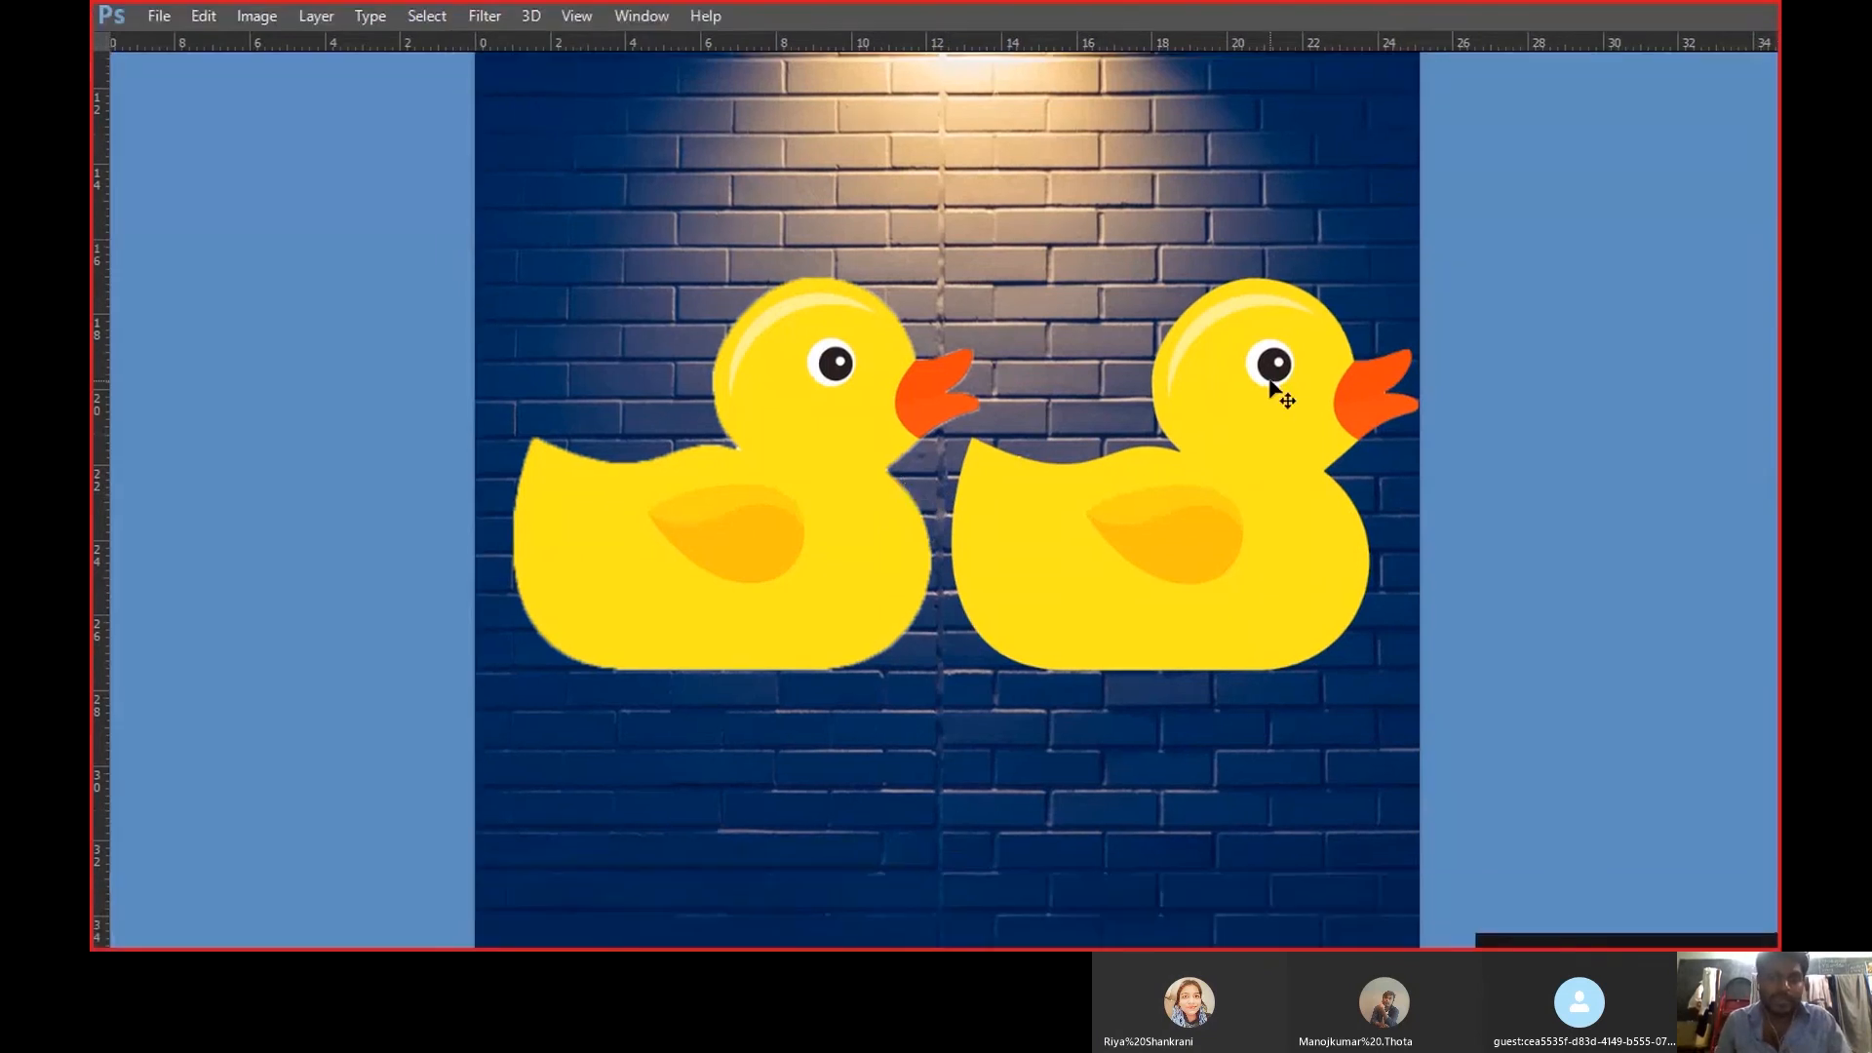
pyautogui.press('f')
pyautogui.press('f')
pyautogui.press('f')
pyautogui.press('f')
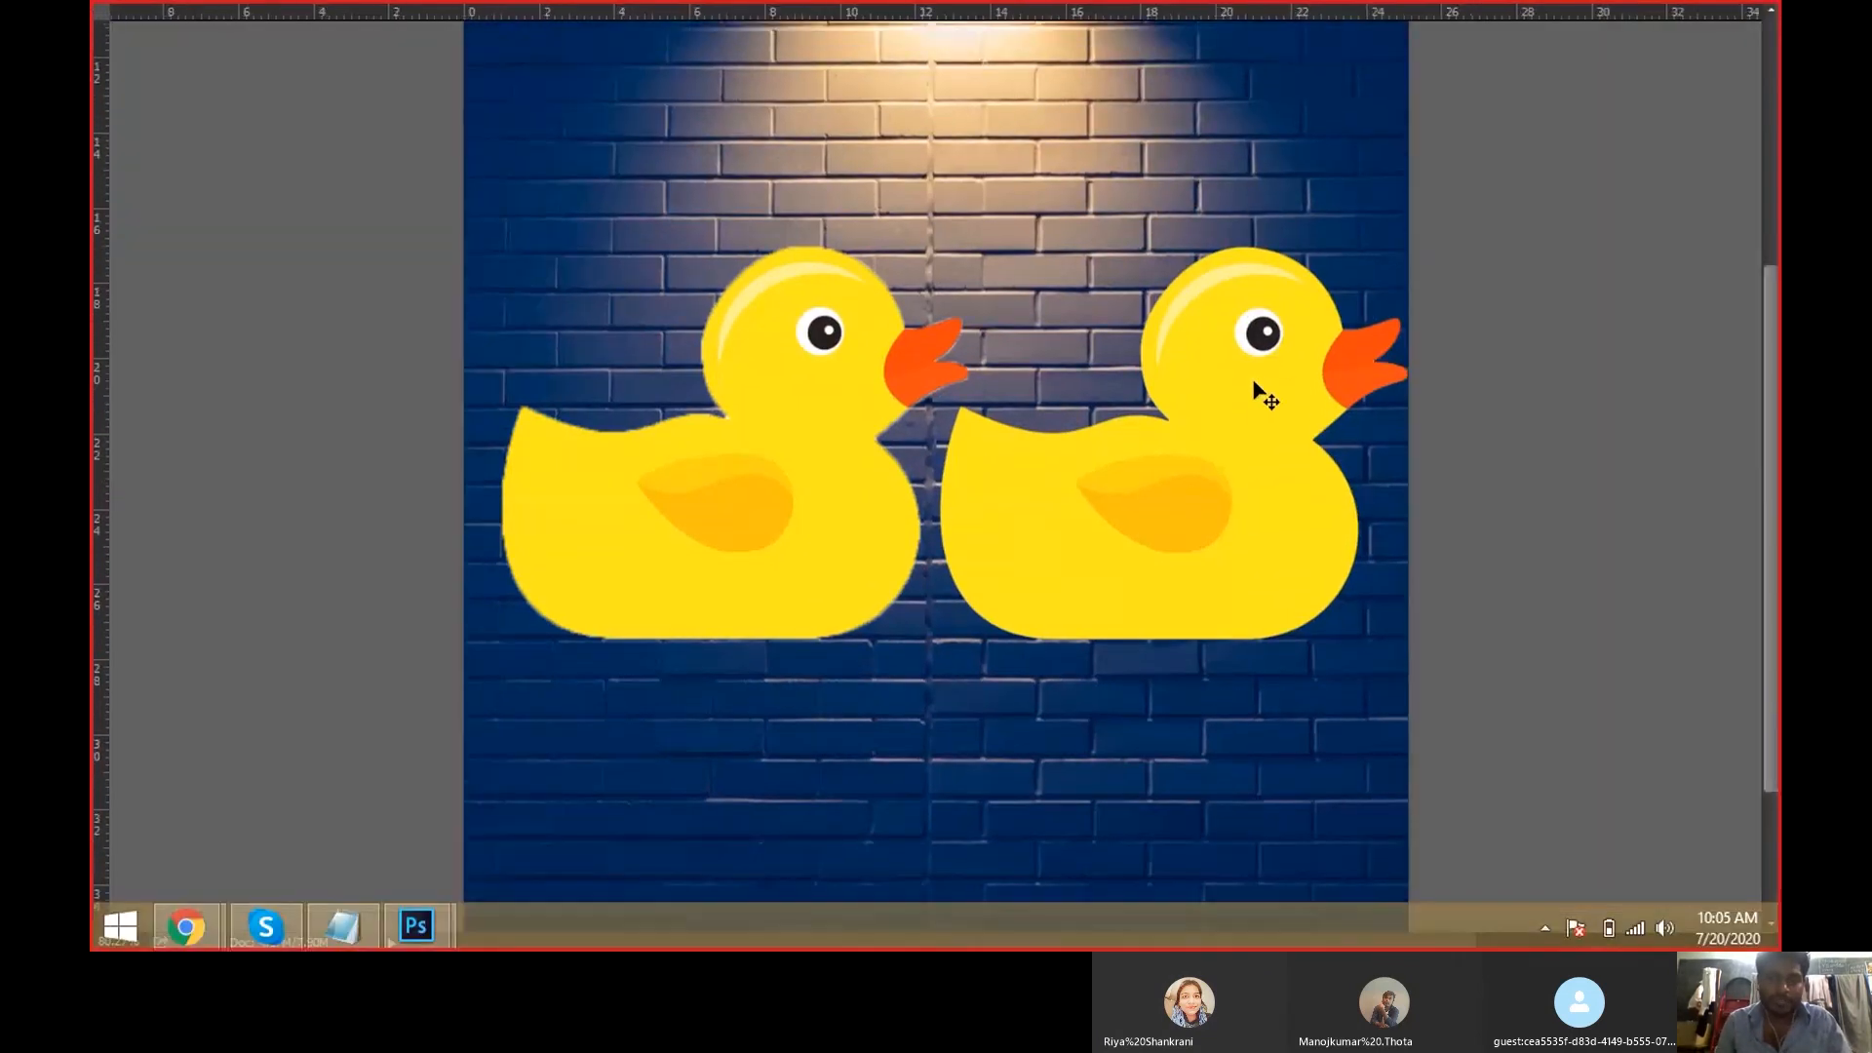
pyautogui.press('f')
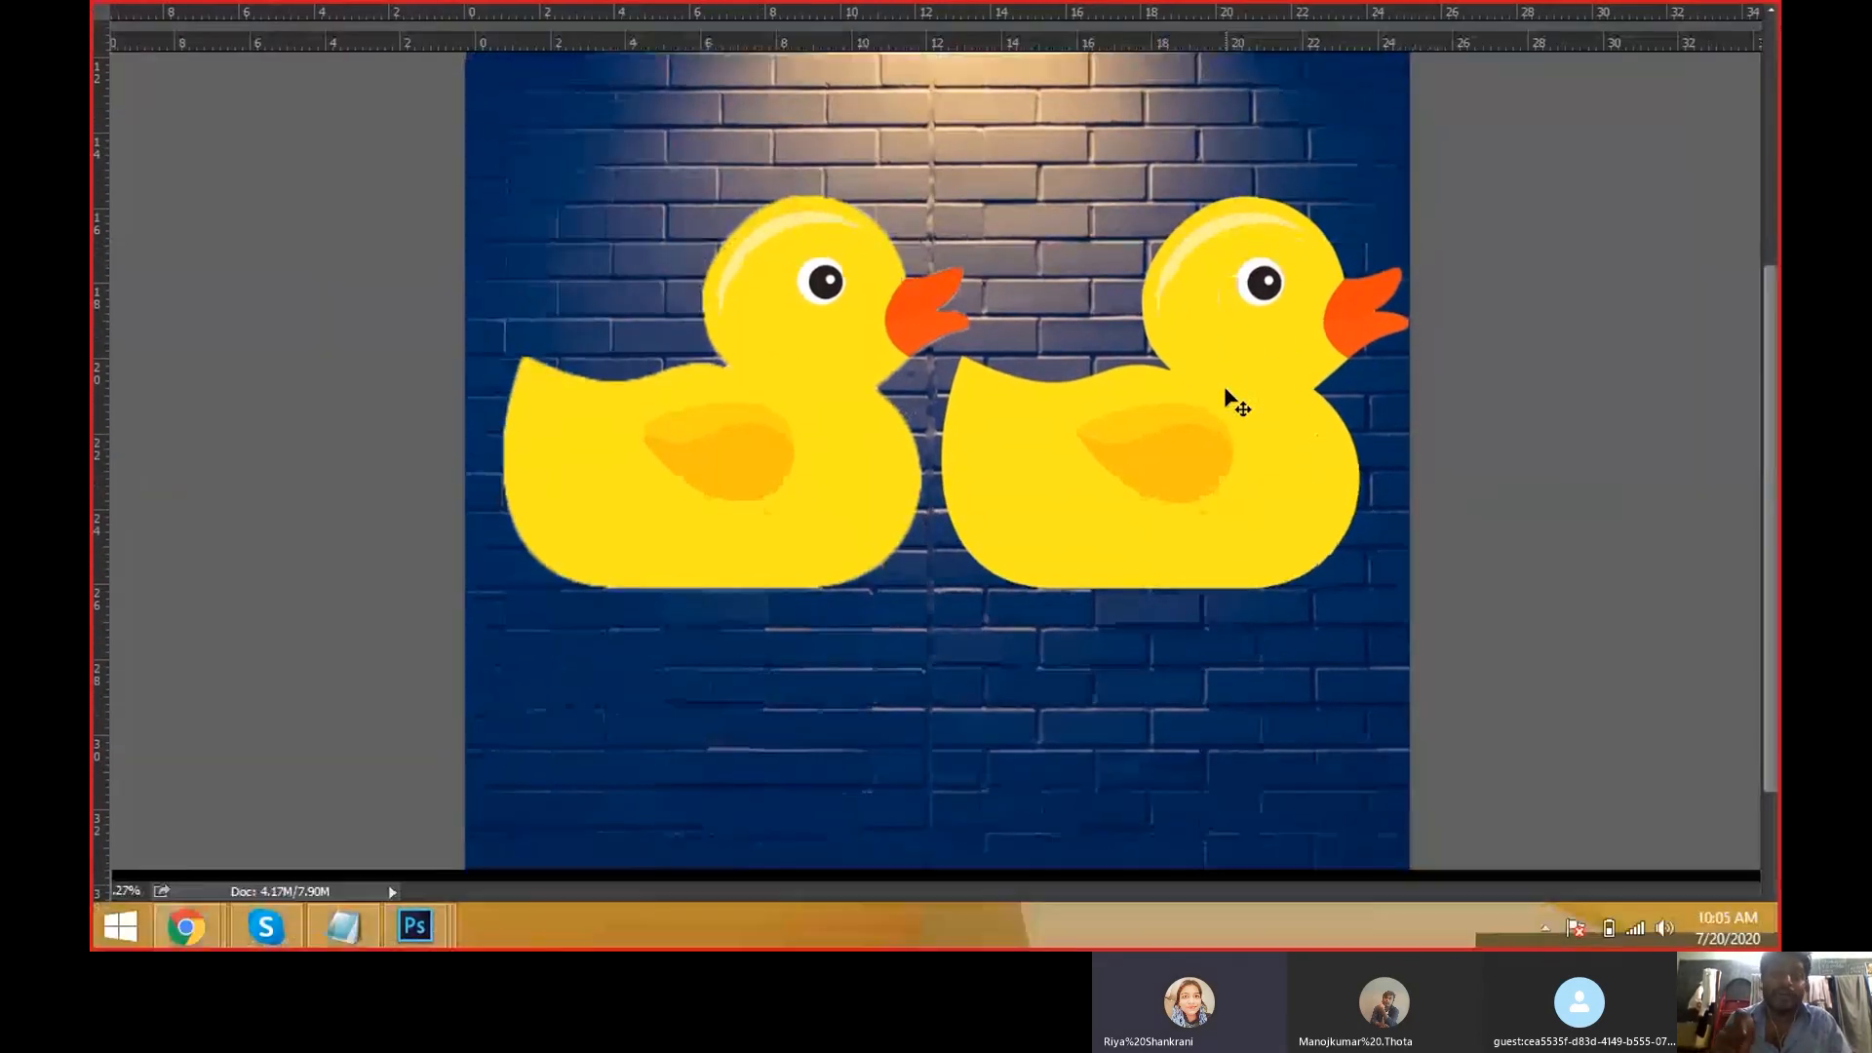
pyautogui.press('f')
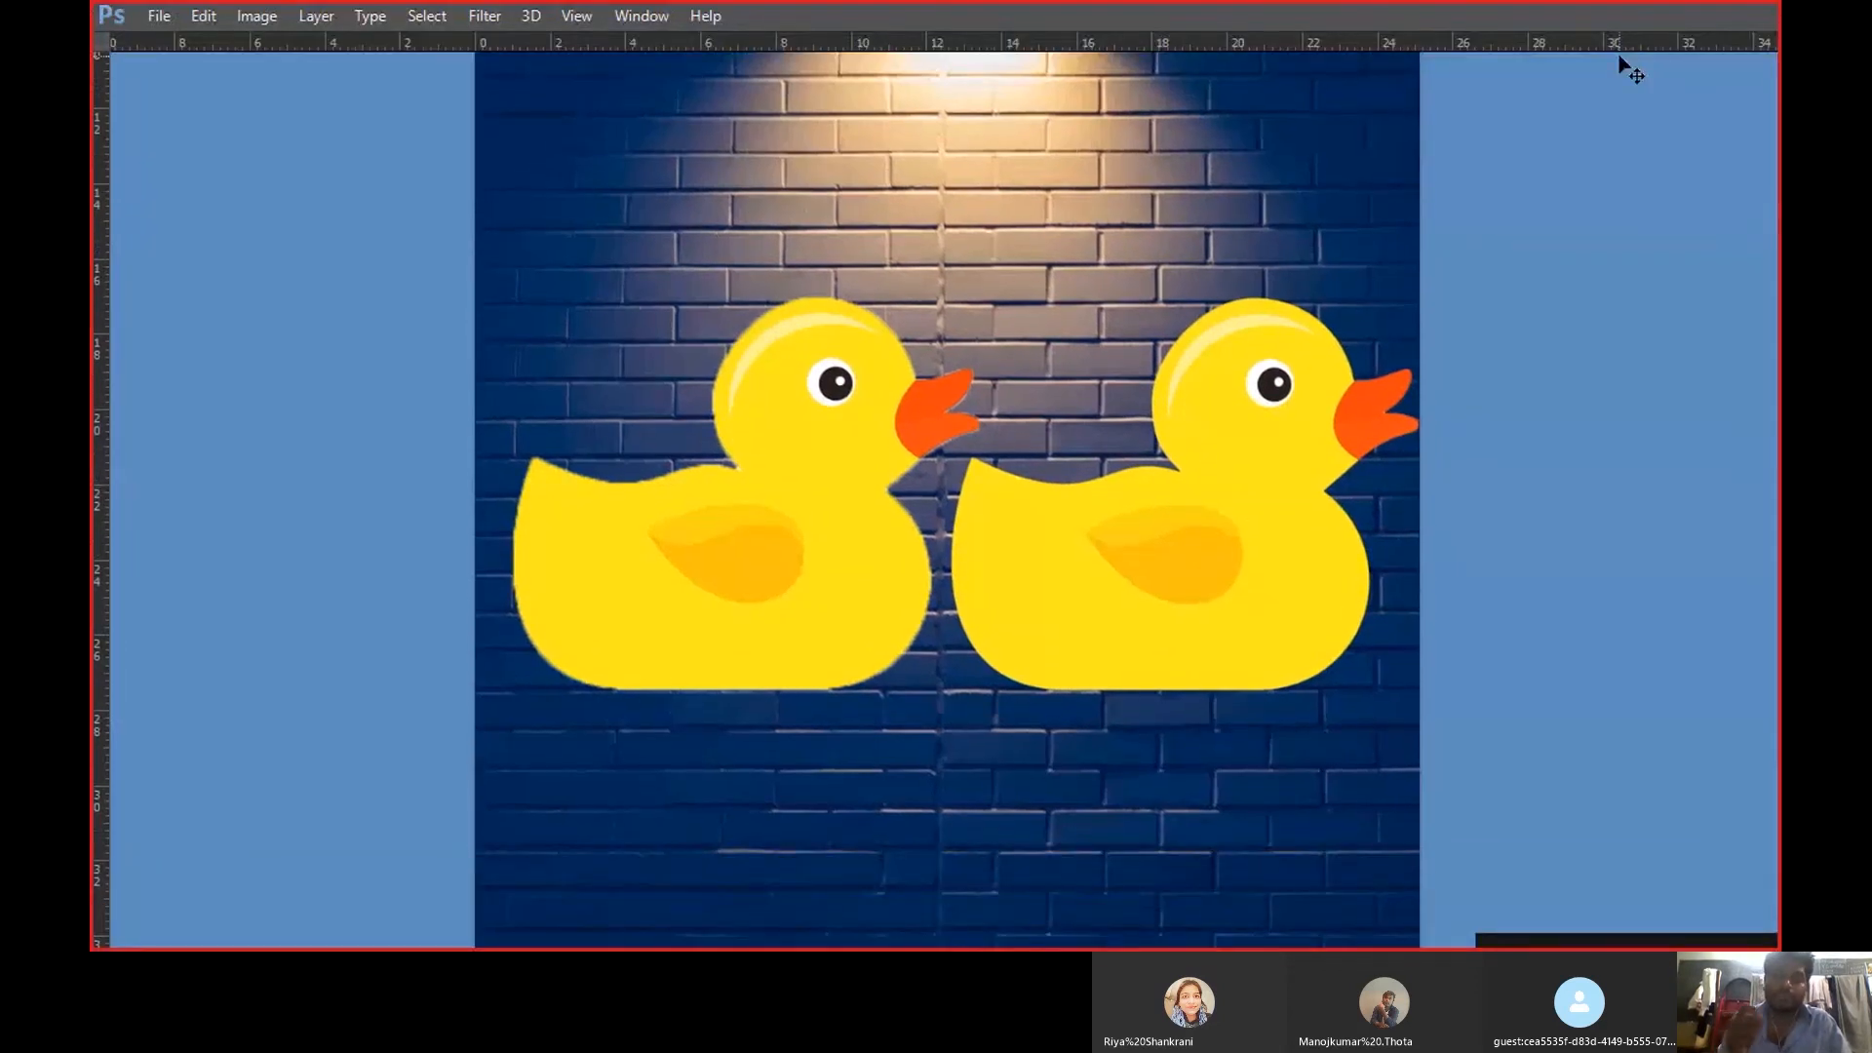
pyautogui.press('f')
pyautogui.press('f')
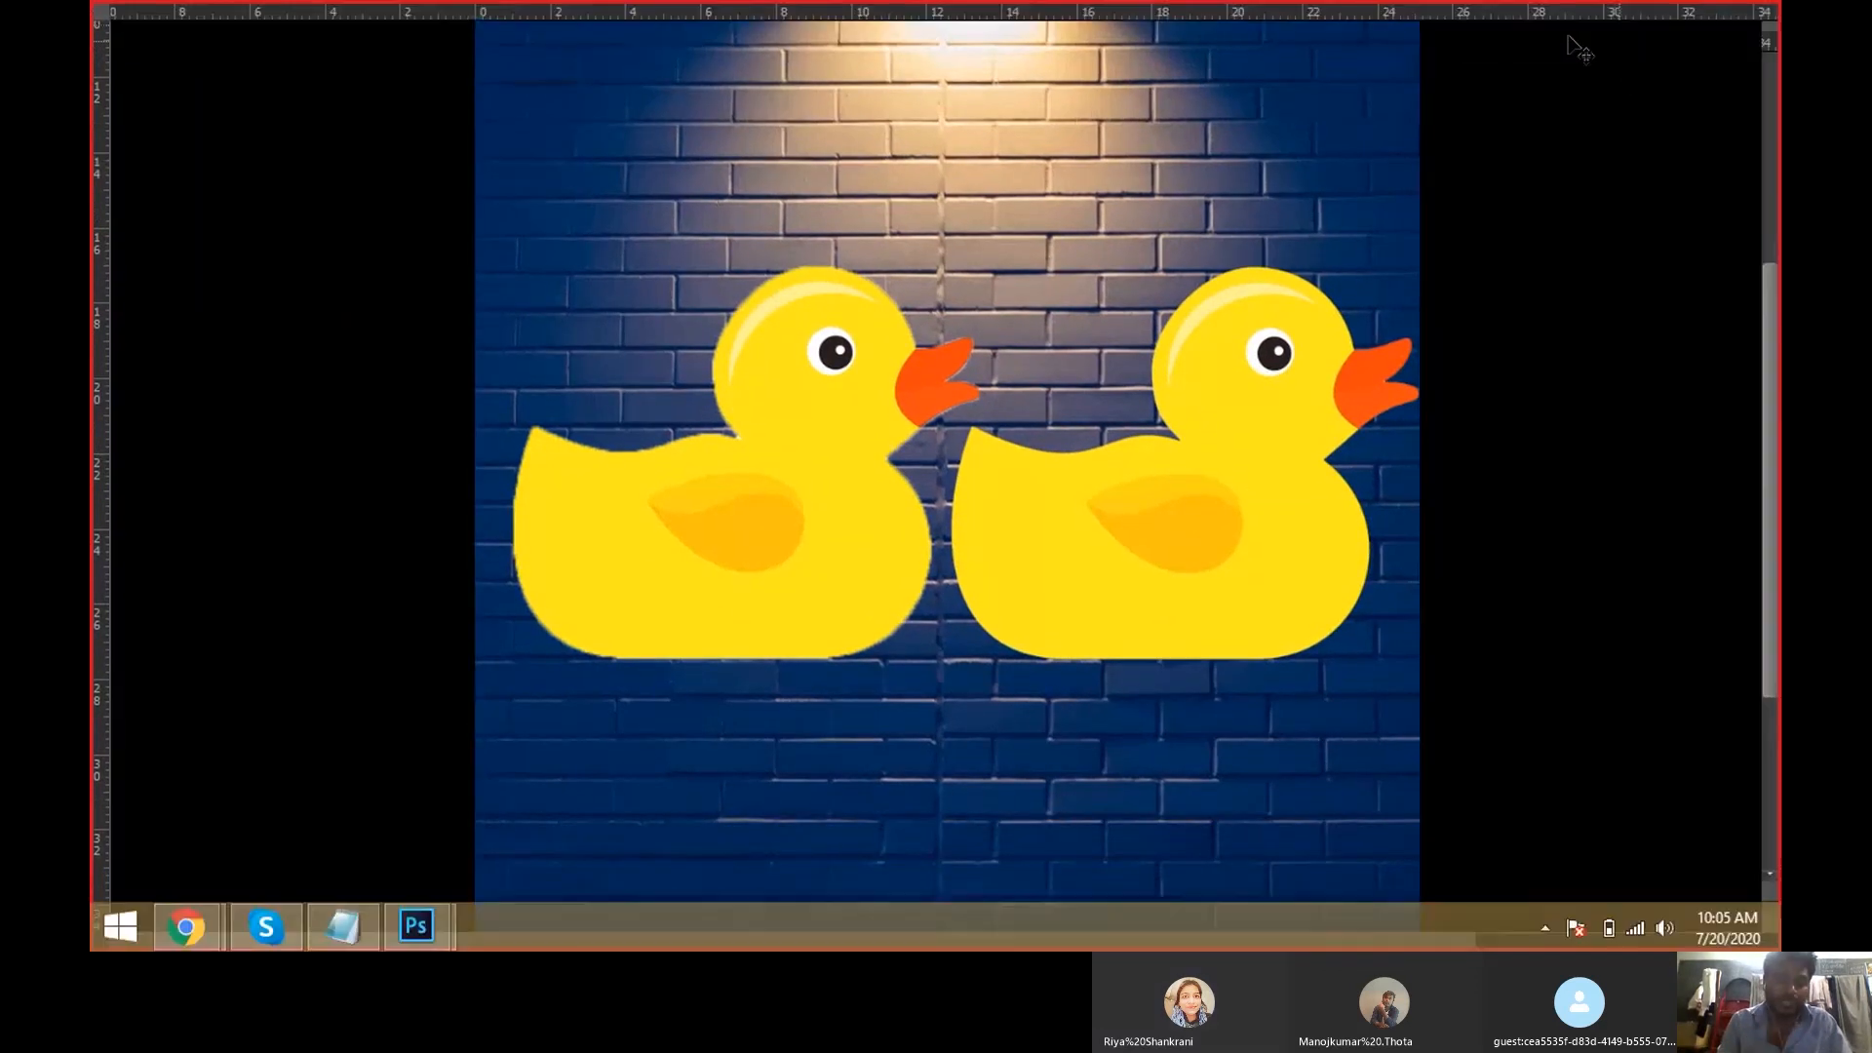
# Restore the brick wall document to a floating window and dock it and duck.jpg as tabs.
pyautogui.click(1702, 13)
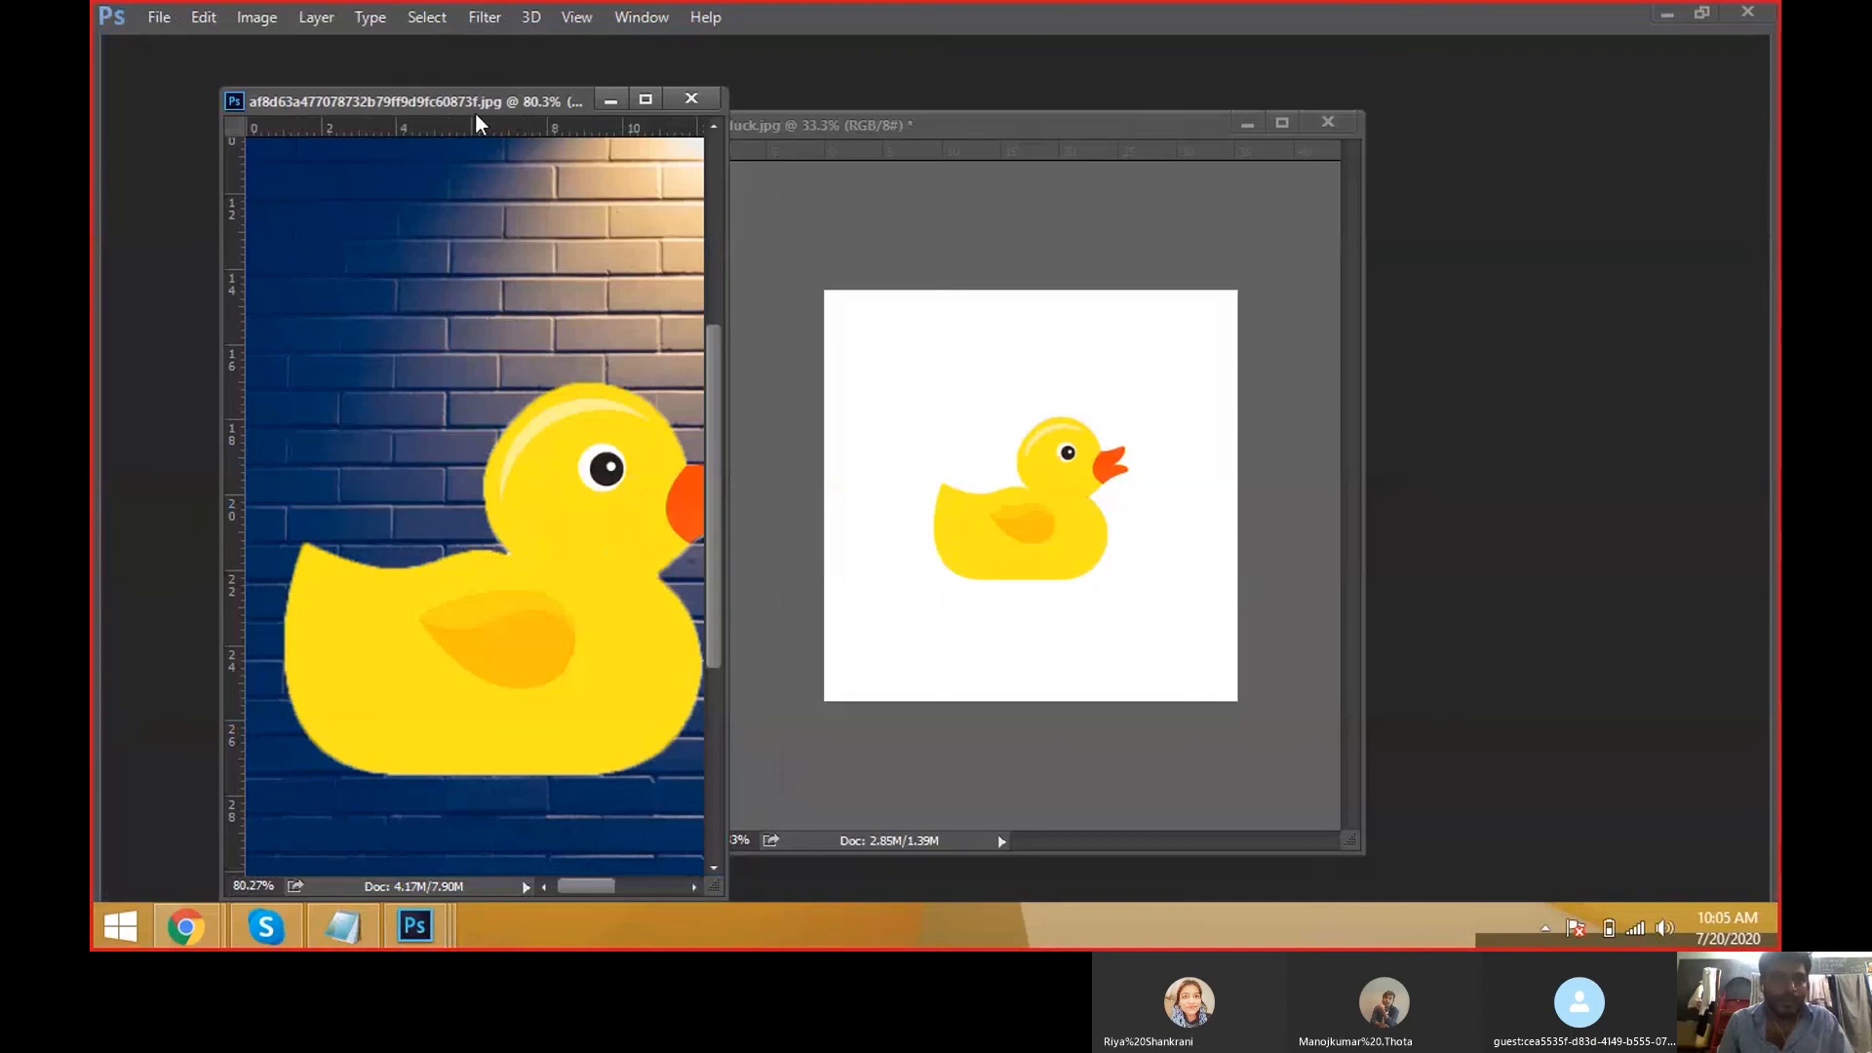
pyautogui.moveTo(478, 119); pyautogui.dragTo(432, 144)
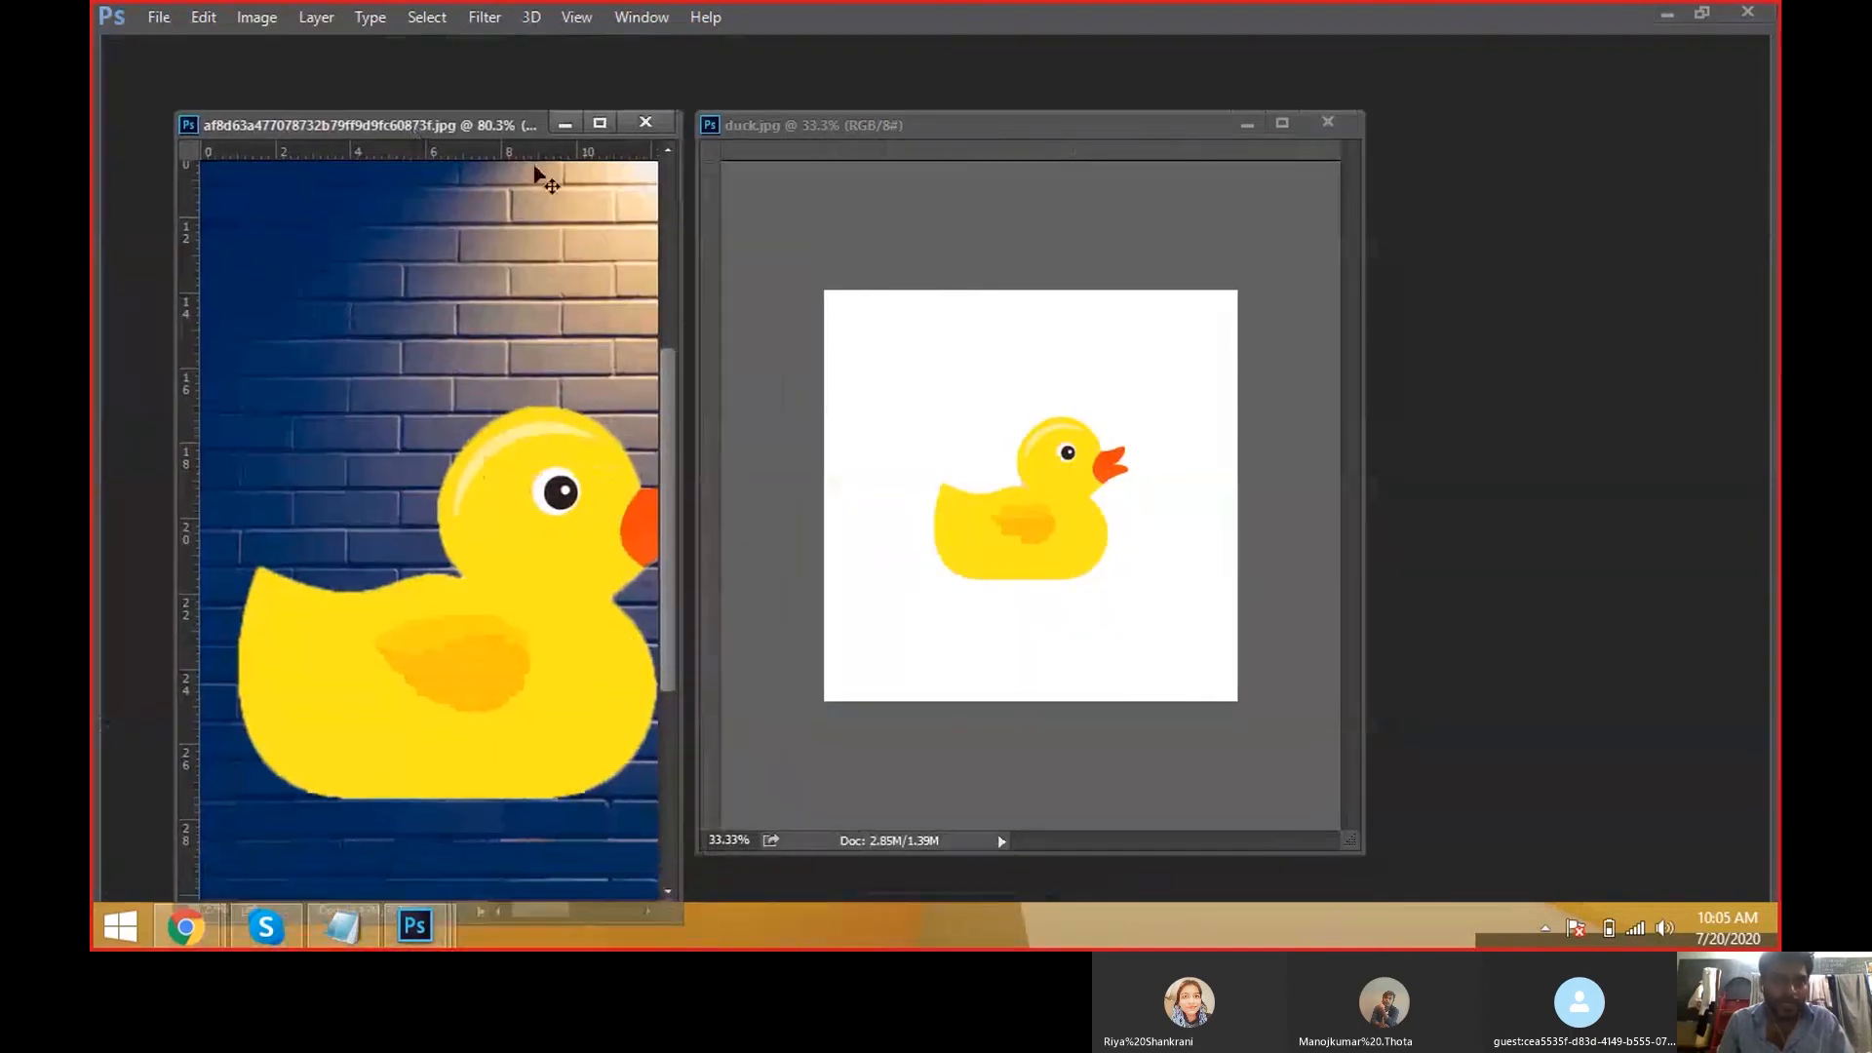
pyautogui.moveTo(862, 134); pyautogui.dragTo(1121, 163)
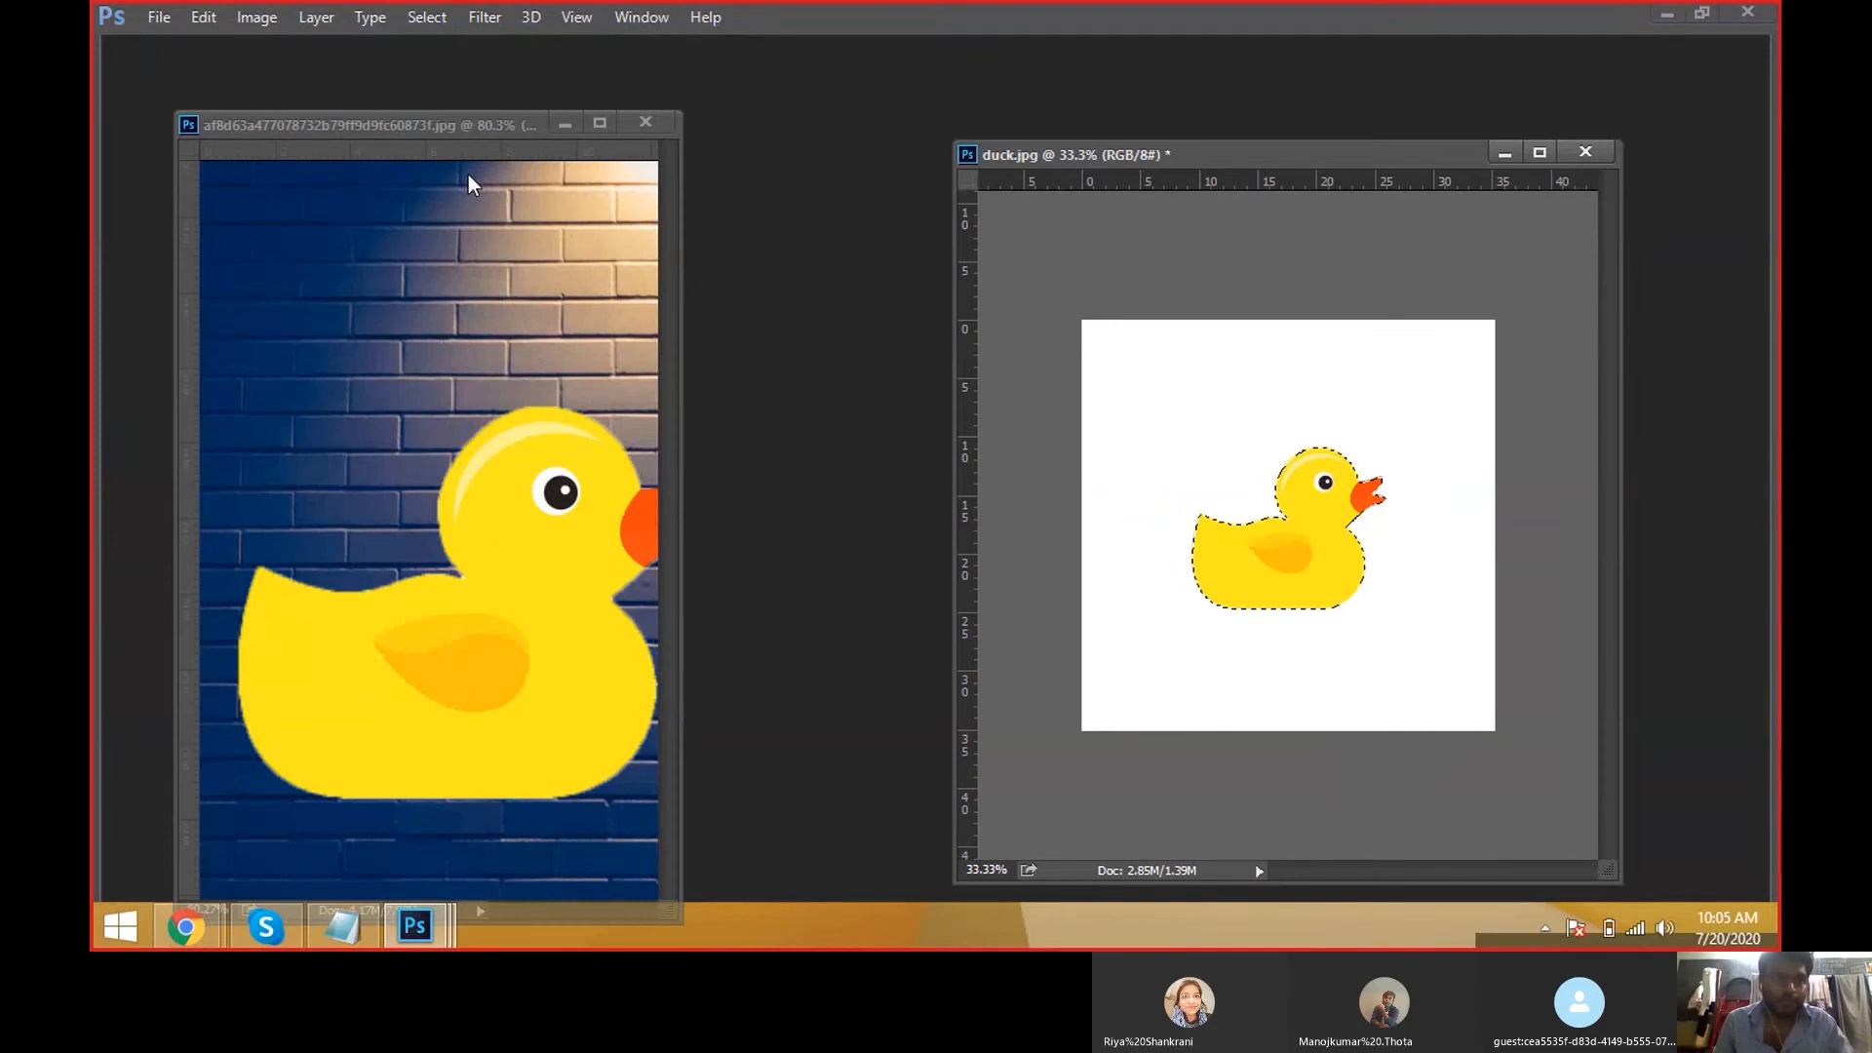
pyautogui.moveTo(458, 149); pyautogui.dragTo(459, 59)
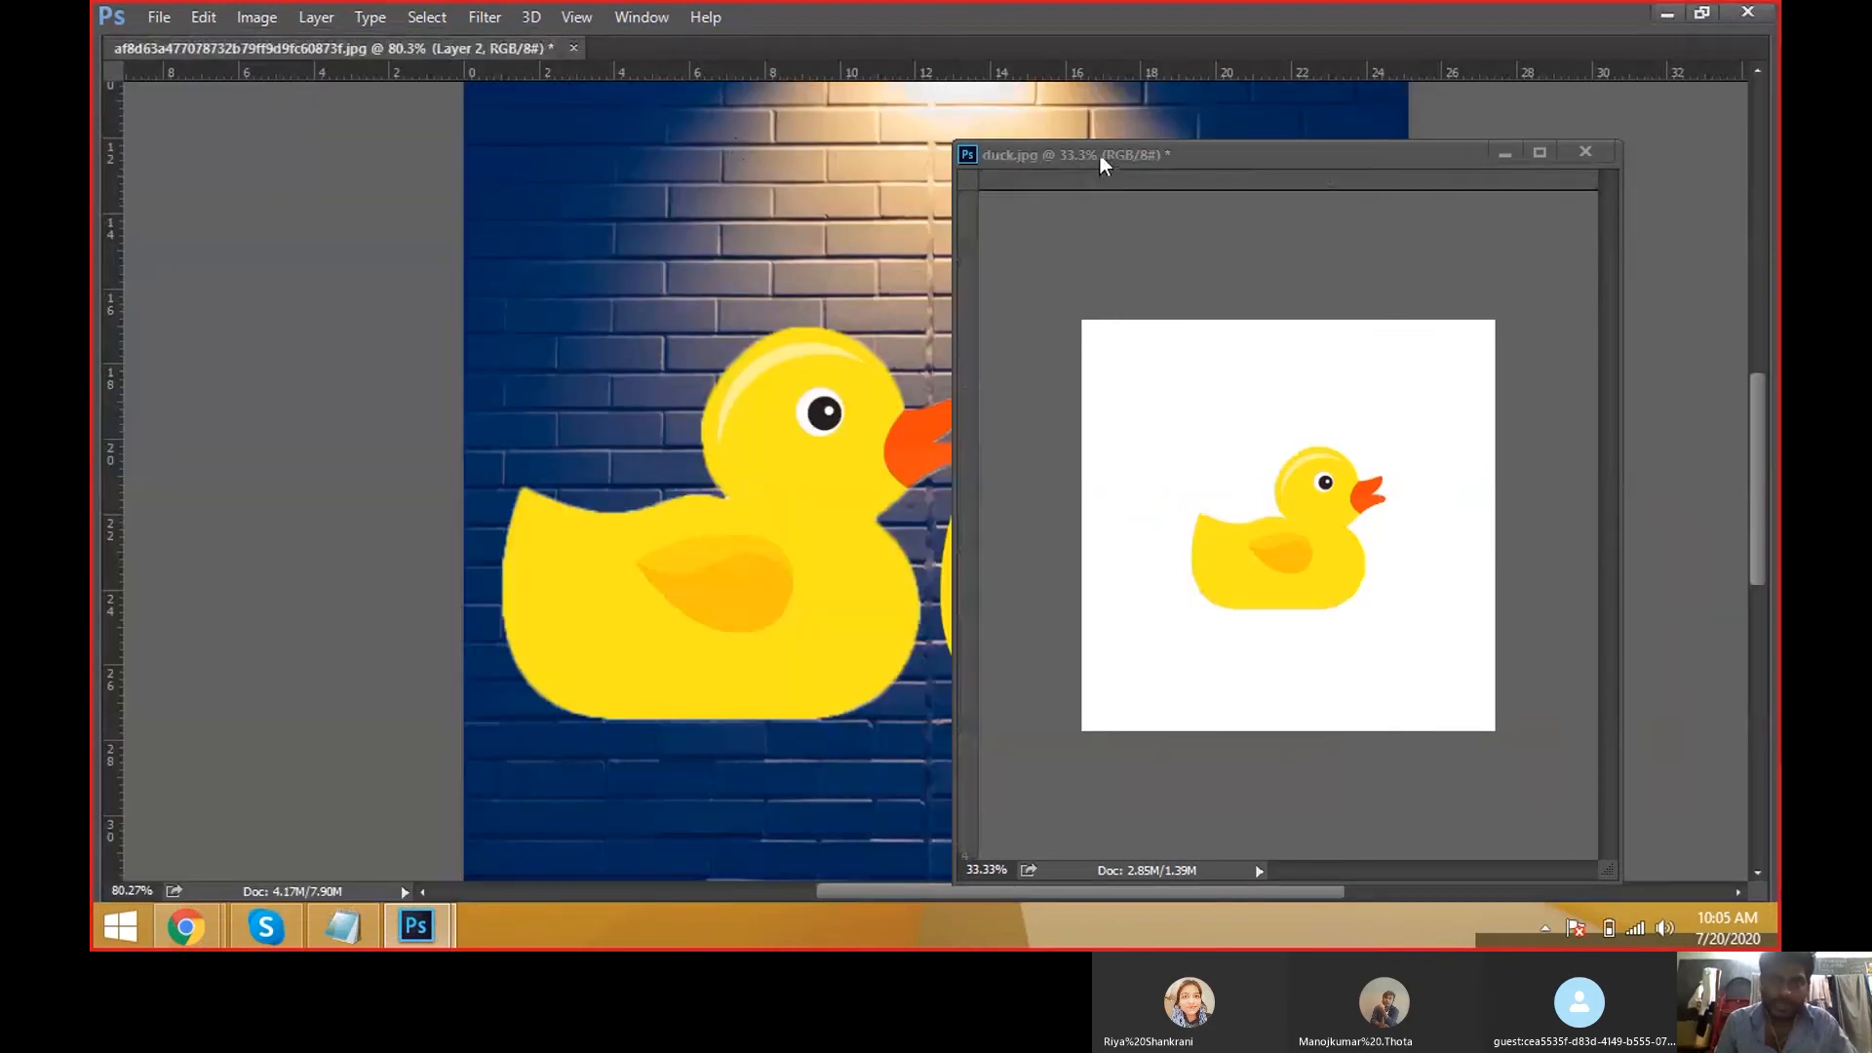
pyautogui.moveTo(1098, 152); pyautogui.dragTo(1137, 54)
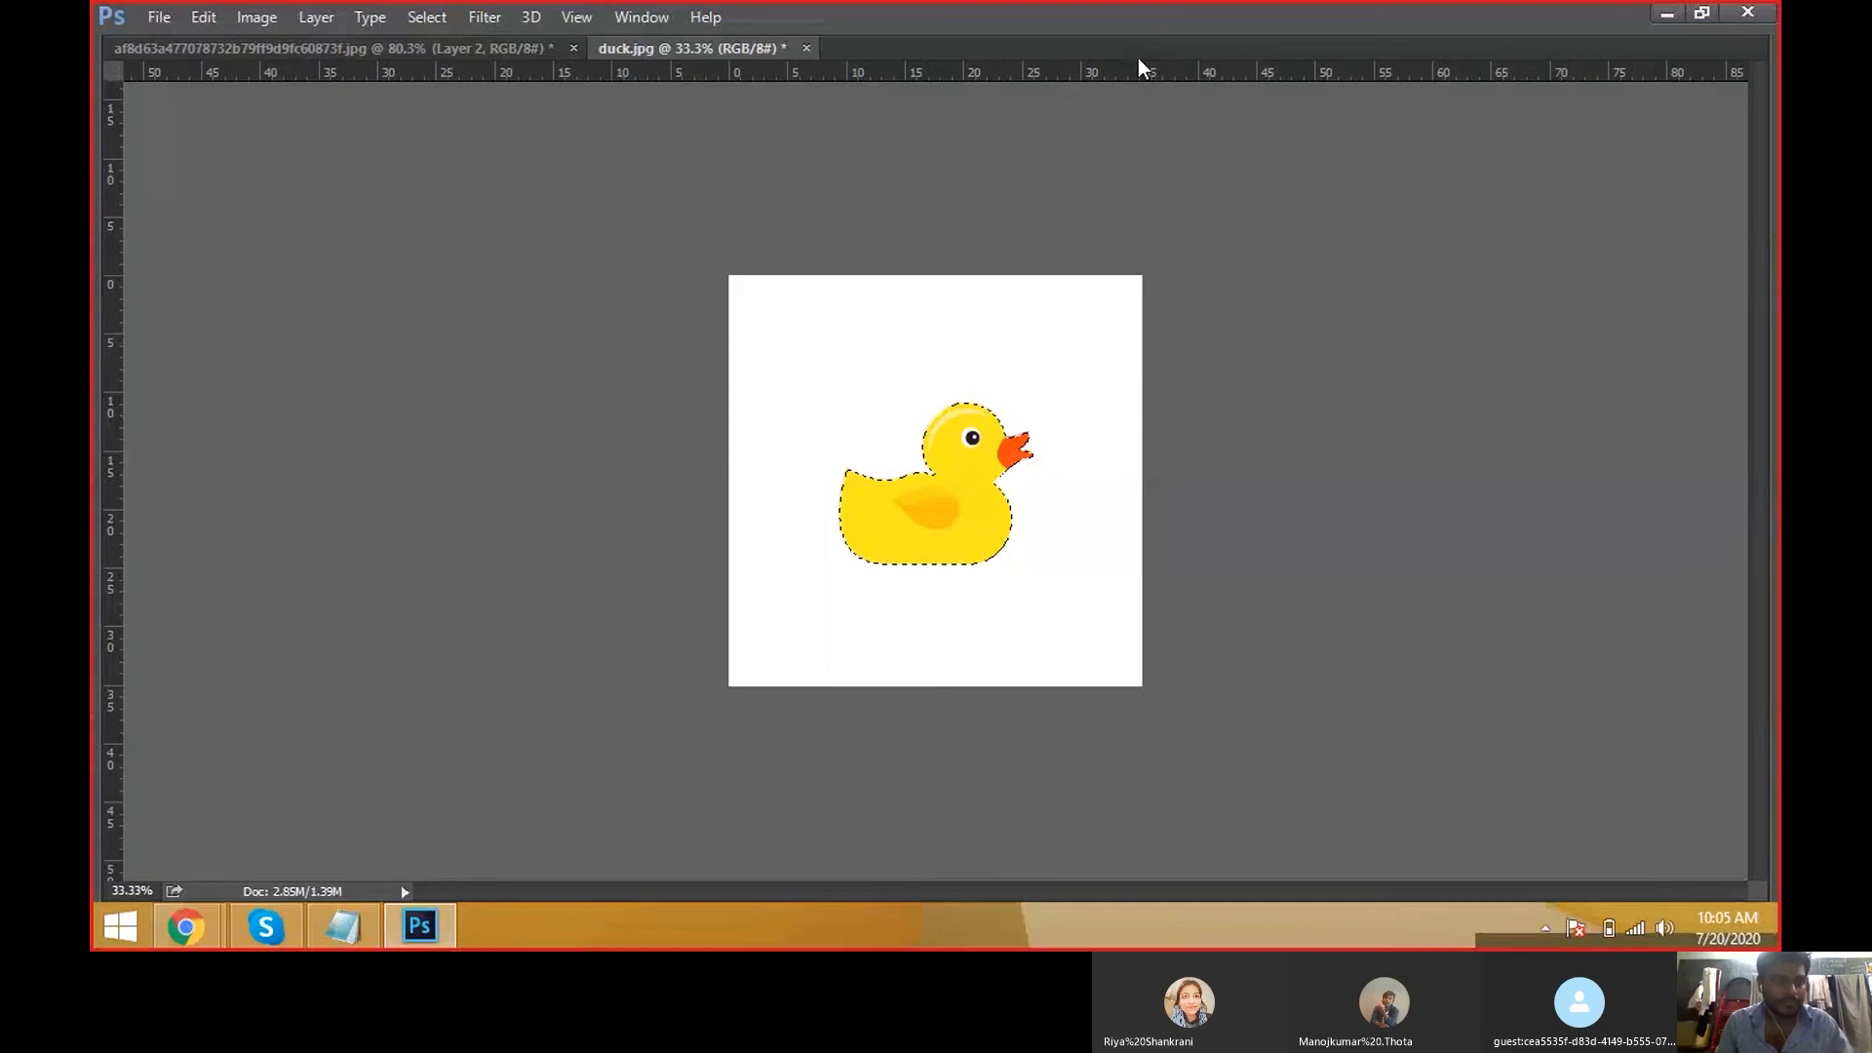
# Show the hidden tool and layer panels, and try floating and re-docking the document tabs.
pyautogui.press('Tab')
pyautogui.moveTo(776, 89); pyautogui.dragTo(815, 226)
pyautogui.moveTo(575, 93); pyautogui.dragTo(499, 82)
pyautogui.moveTo(713, 230); pyautogui.dragTo(850, 91)
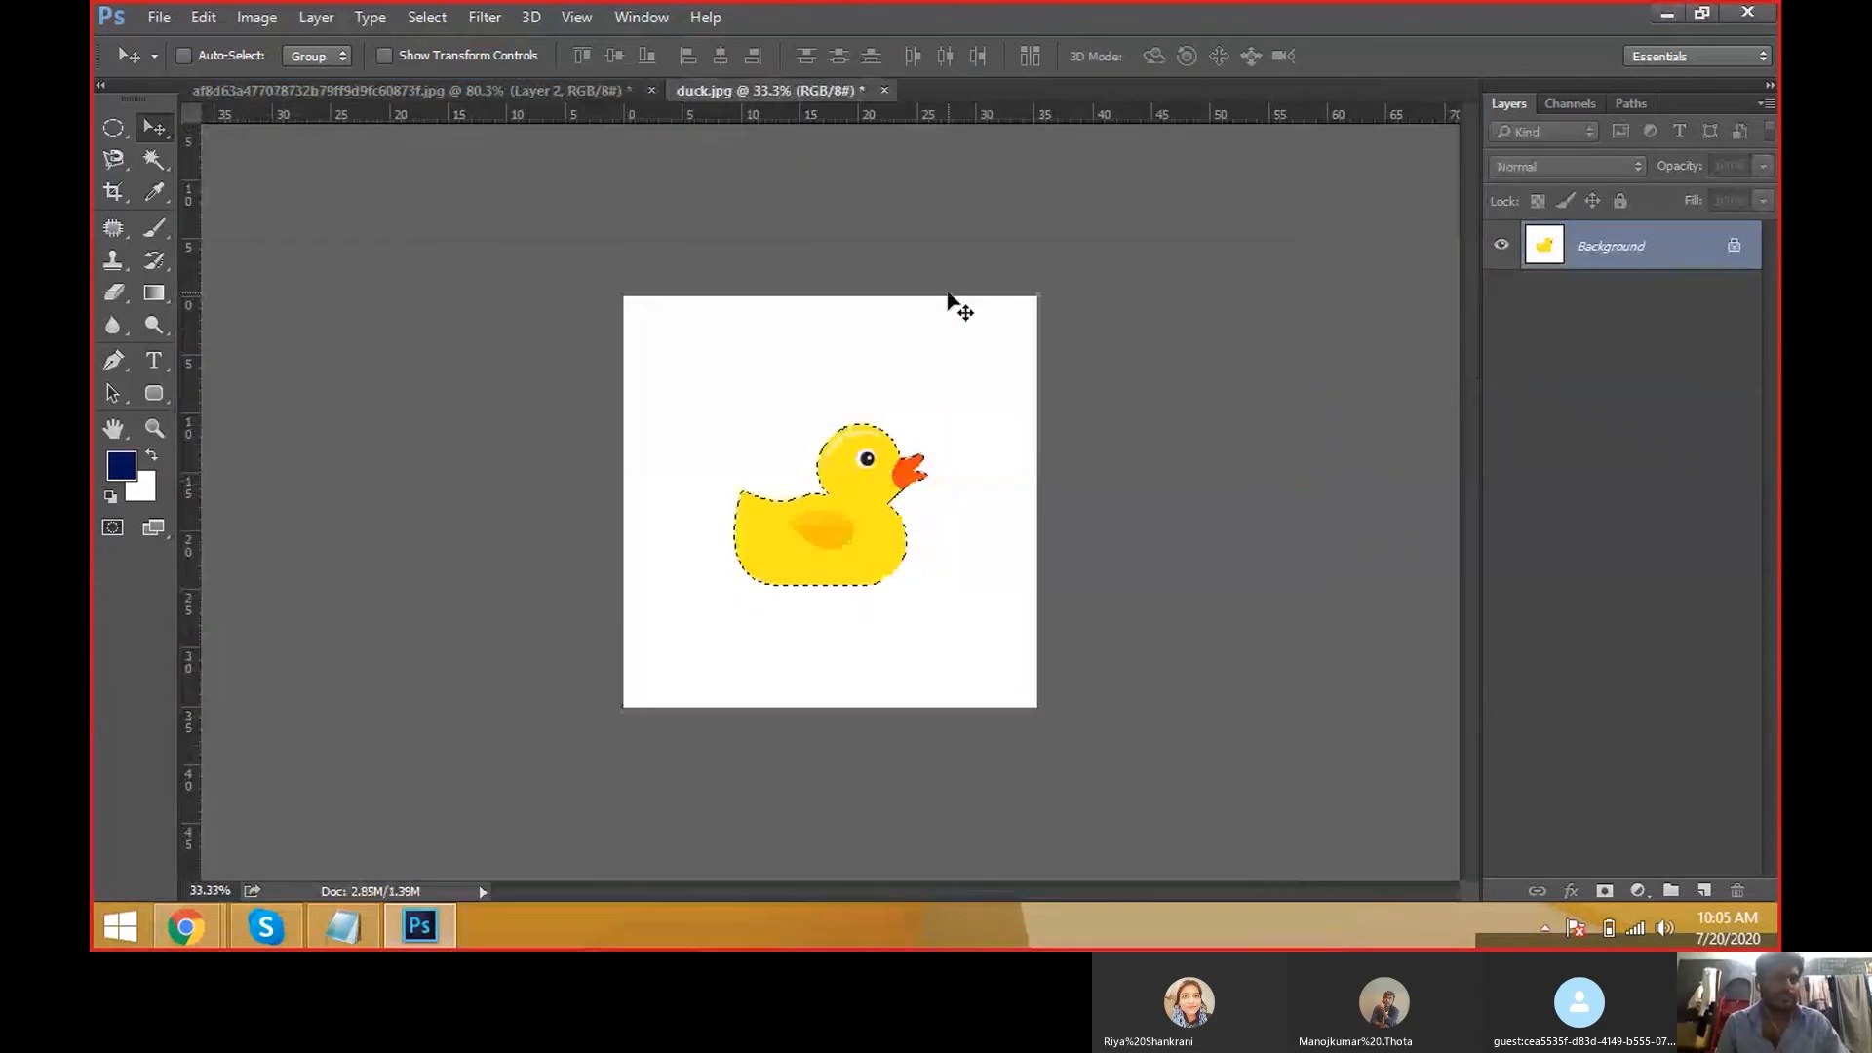
# Close duck.jpg without saving its changes.
pyautogui.hotkey('ctrl', 'w')
pyautogui.click(939, 368)
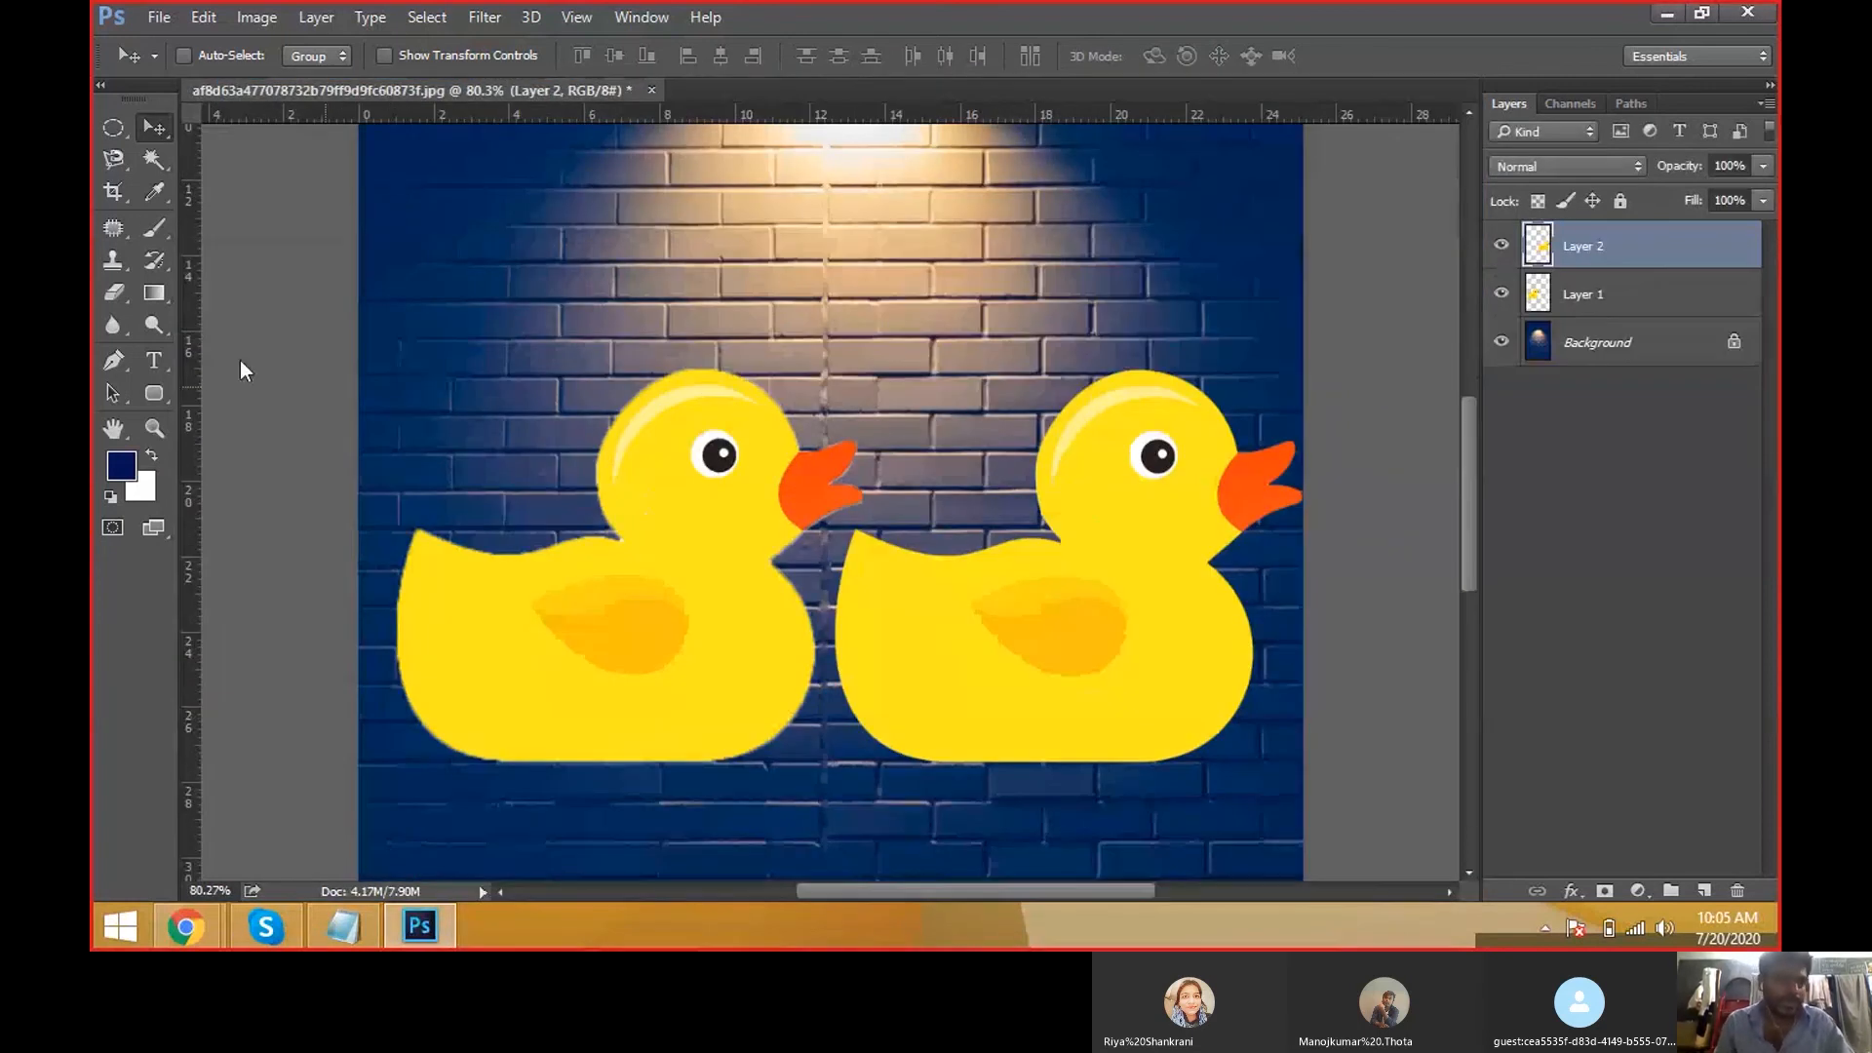
# Review the tools grouped with the Magic Wand Tool and the Crop Tool, ending on the Move tool.
pyautogui.moveTo(154, 159); pyautogui.dragTo(243, 183)
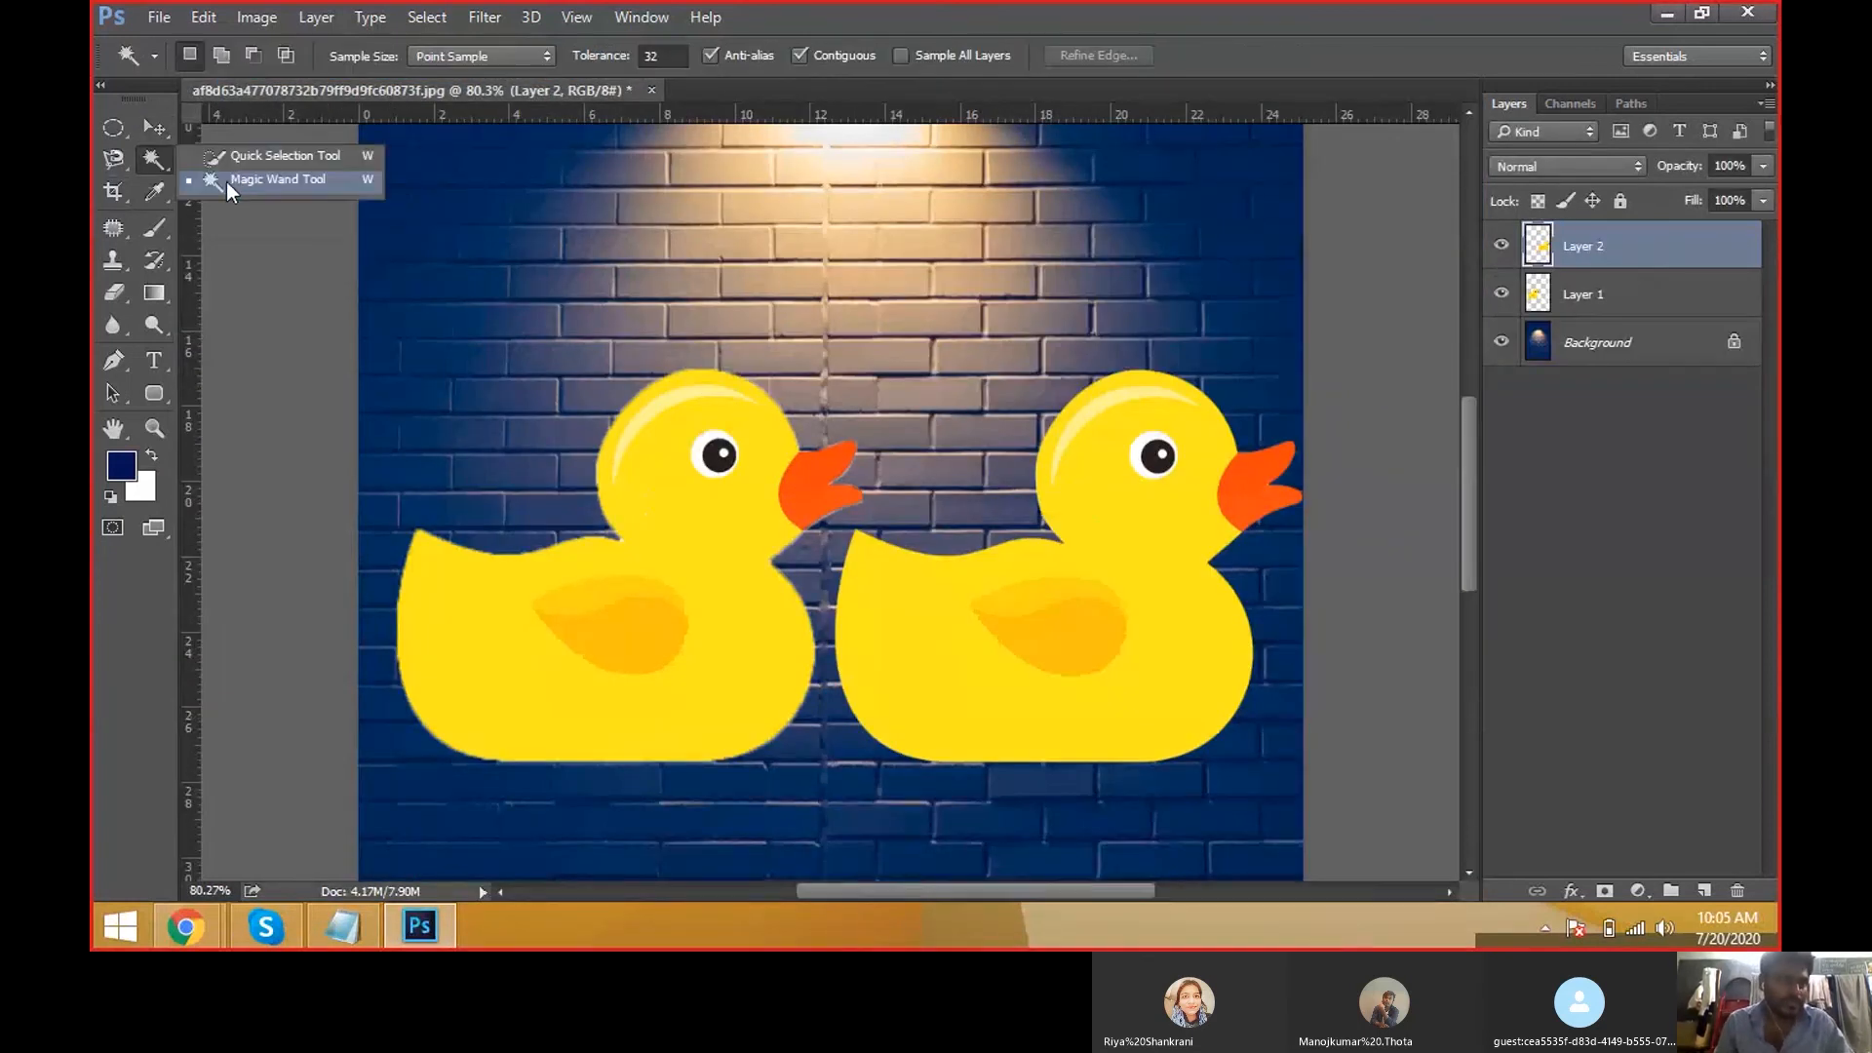
pyautogui.click(113, 199)
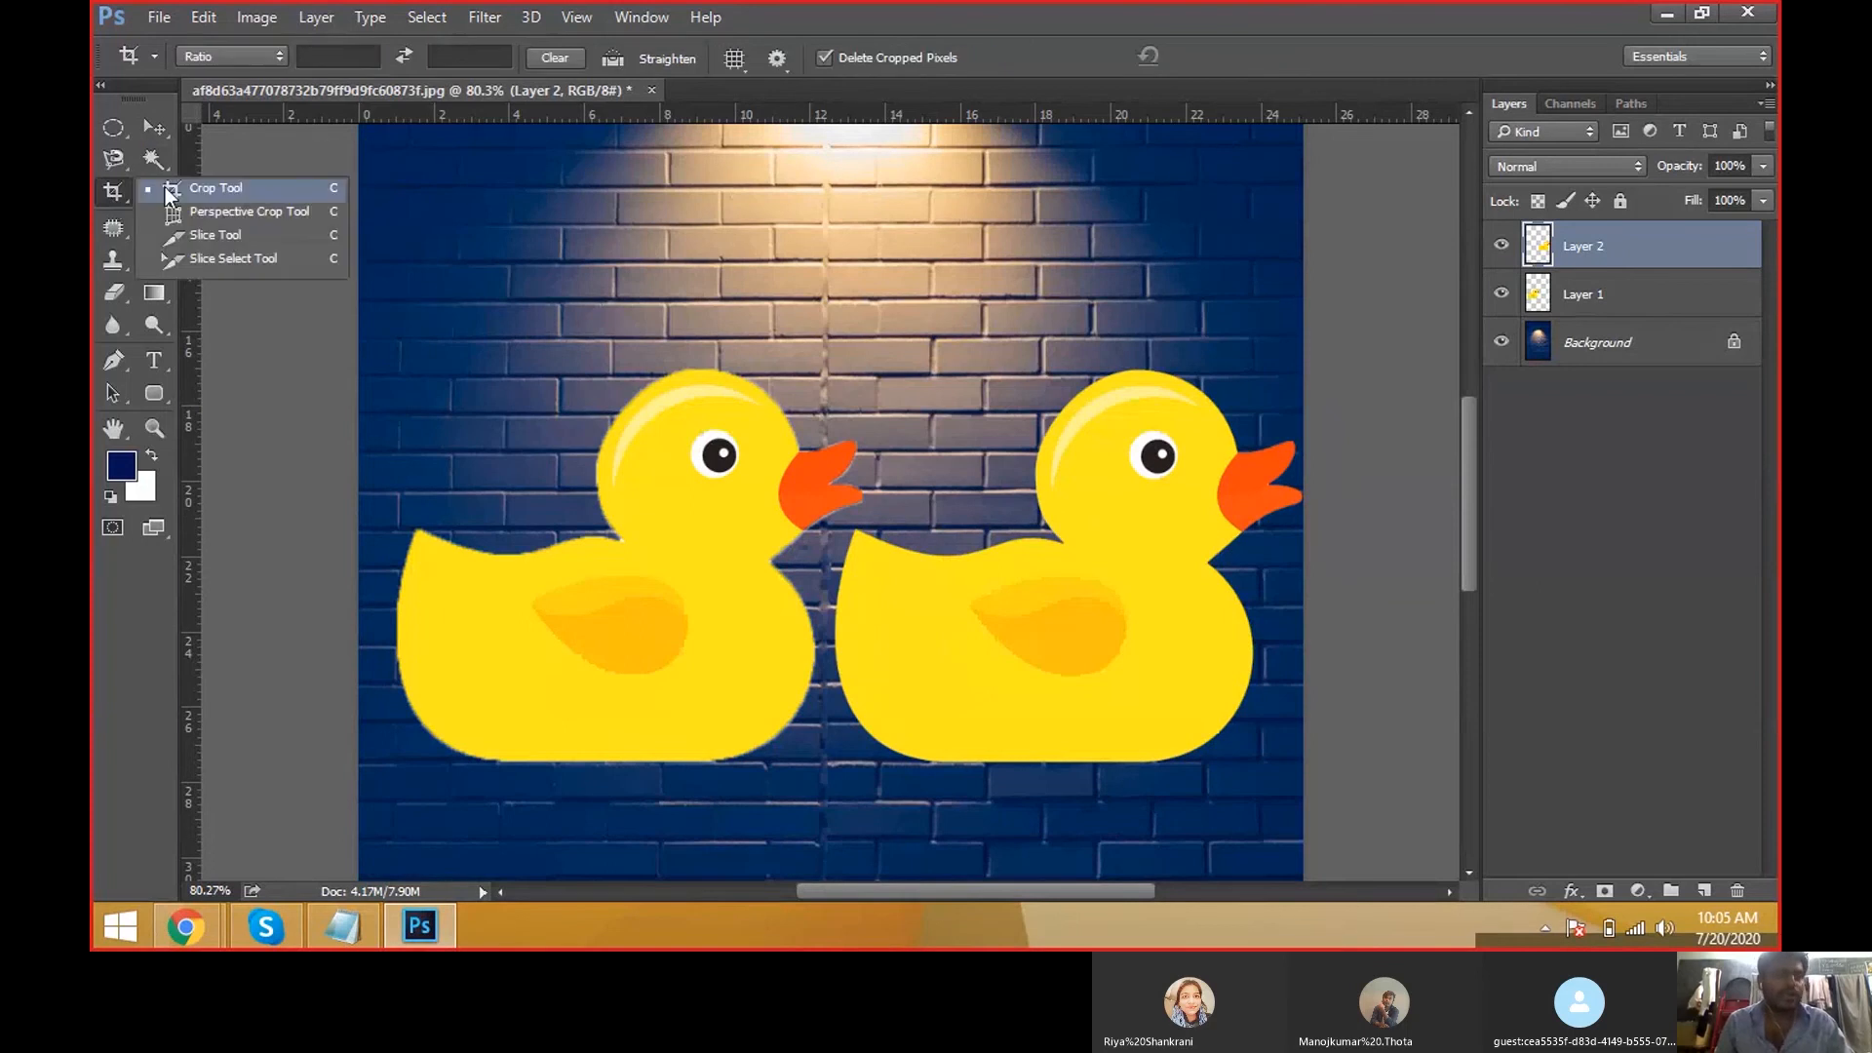
pyautogui.click(118, 198)
pyautogui.click(155, 162)
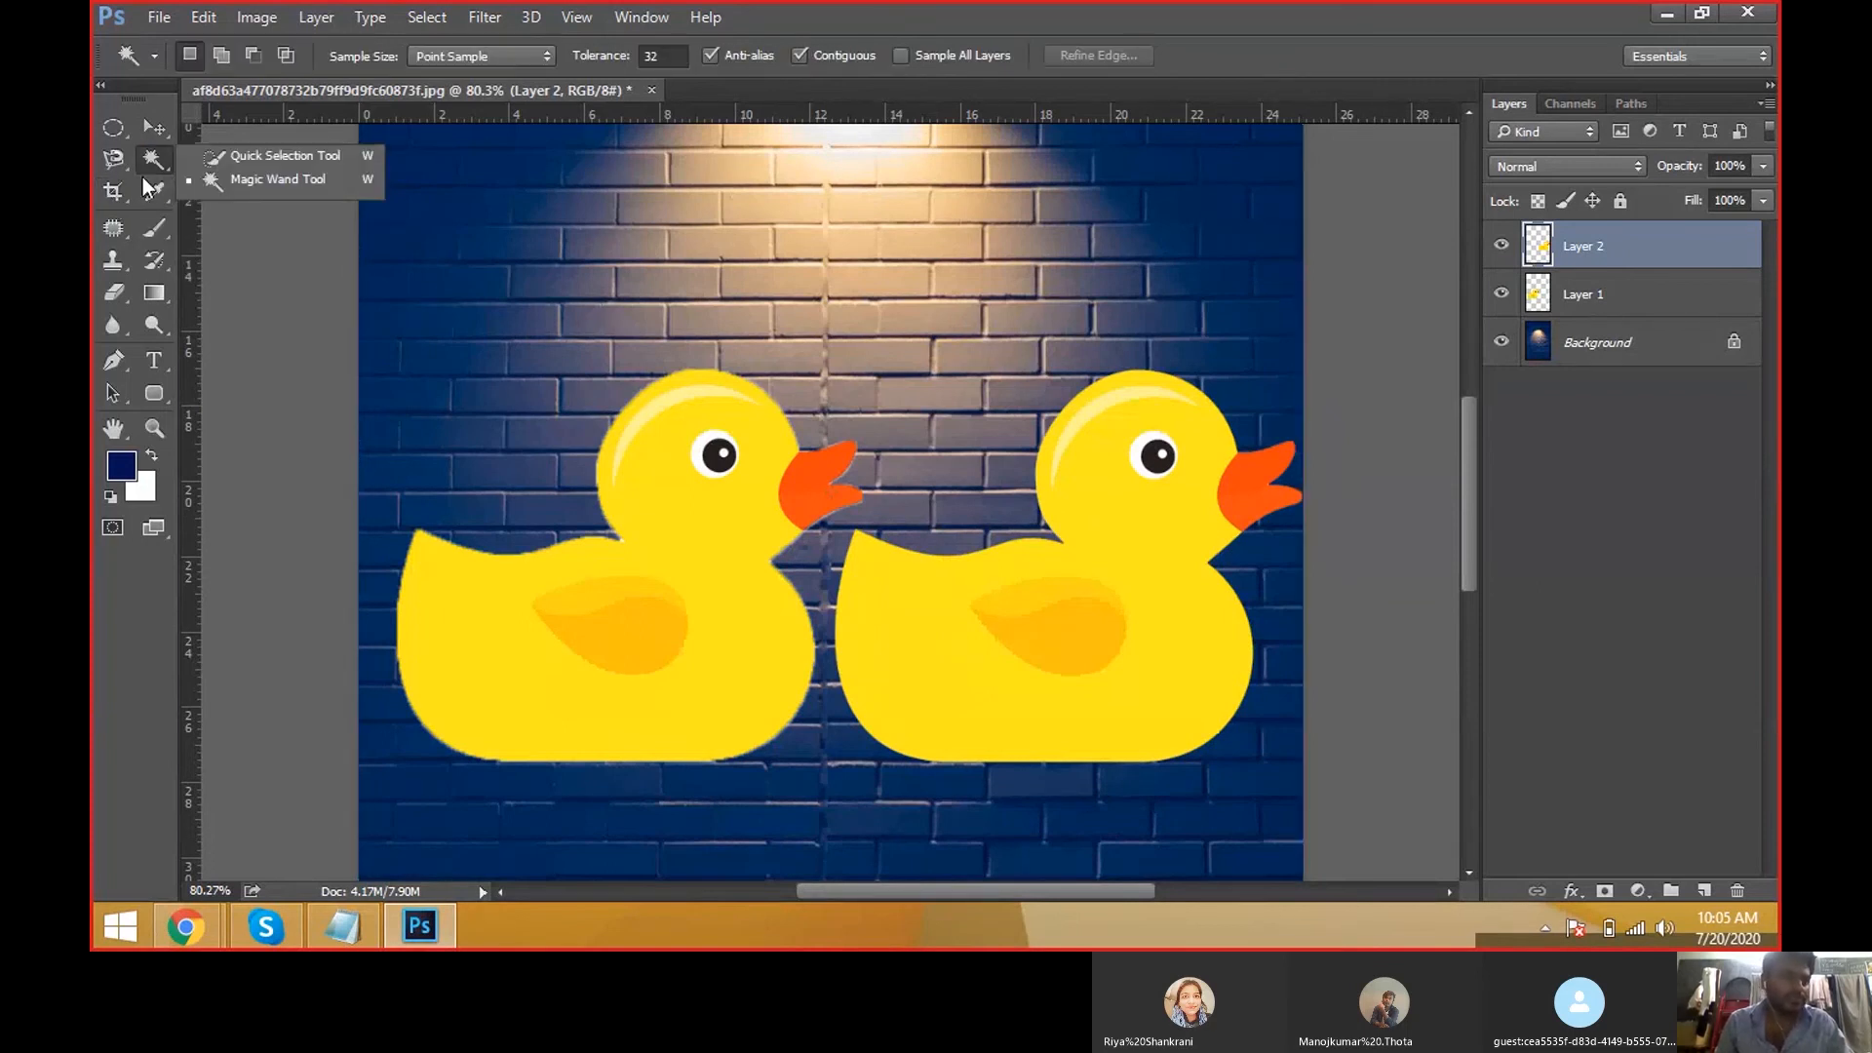
pyautogui.click(115, 192)
pyautogui.press('v')
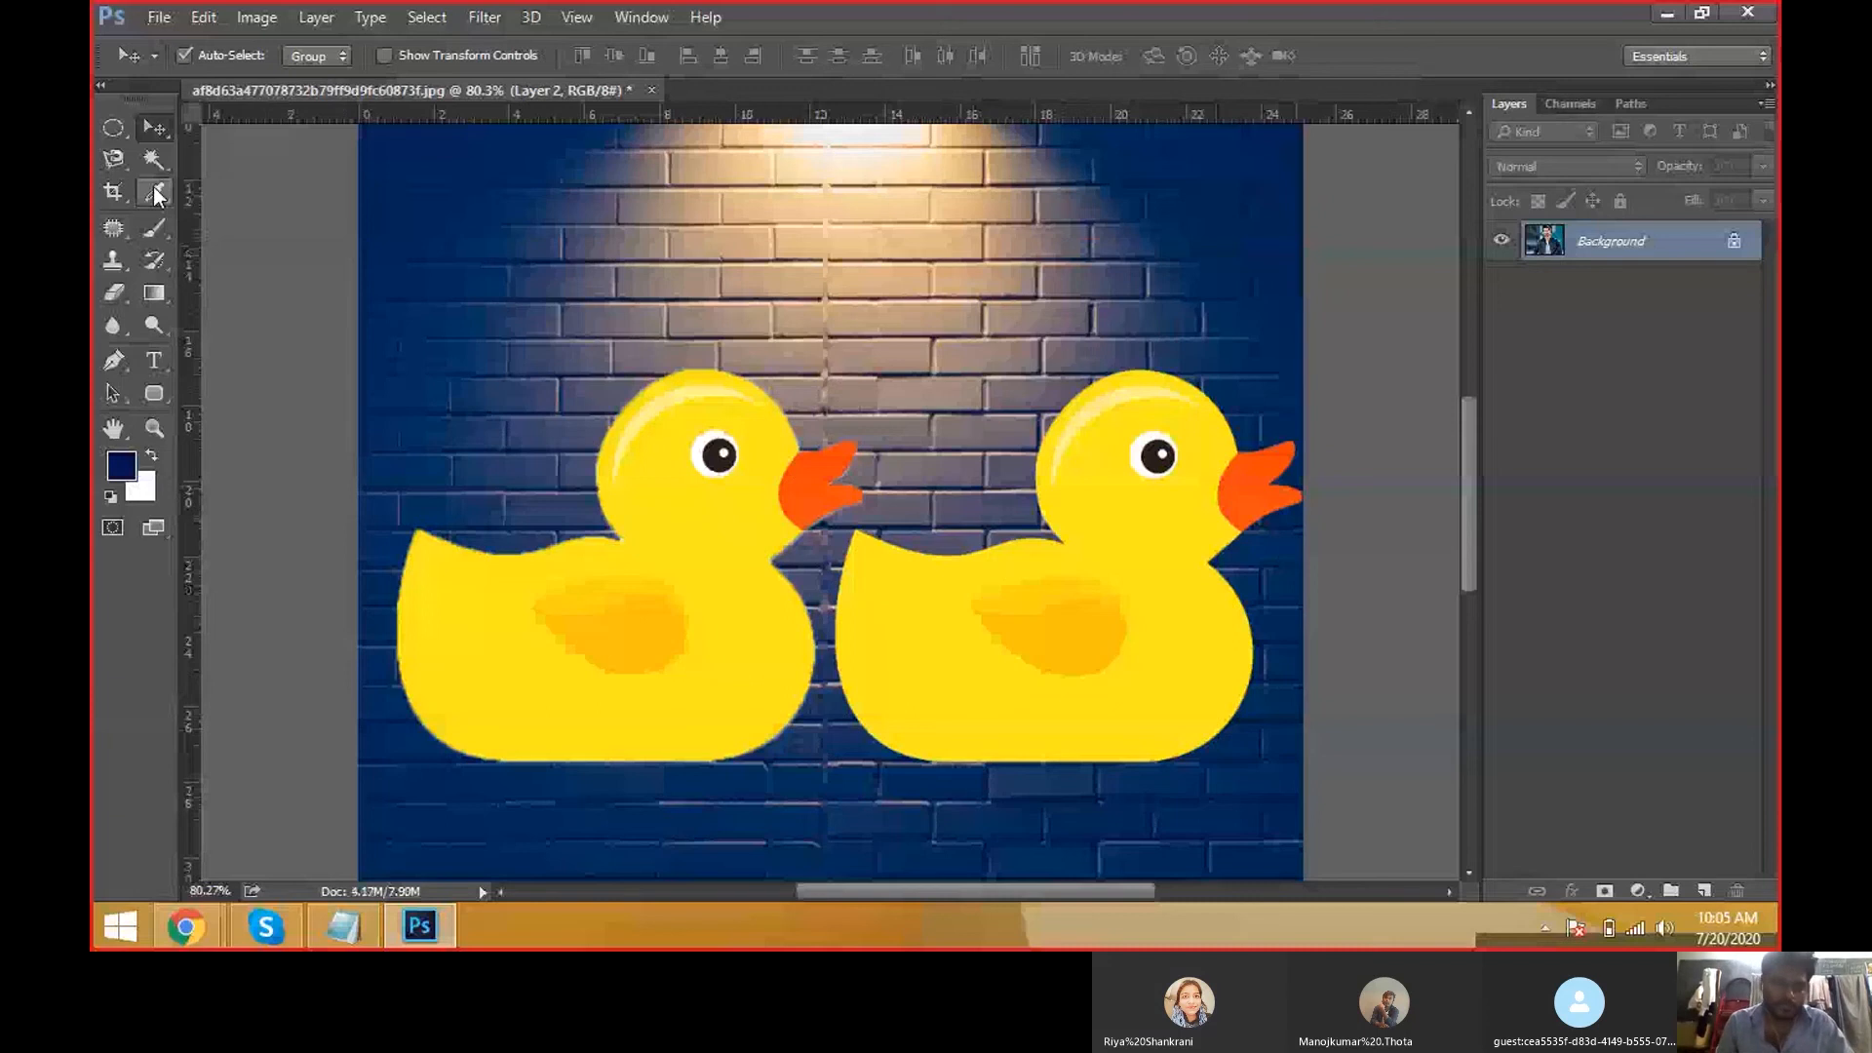
# Open the duck image from the IMAGES folder on the Desktop.
pyautogui.hotkey('ctrl', 'o')
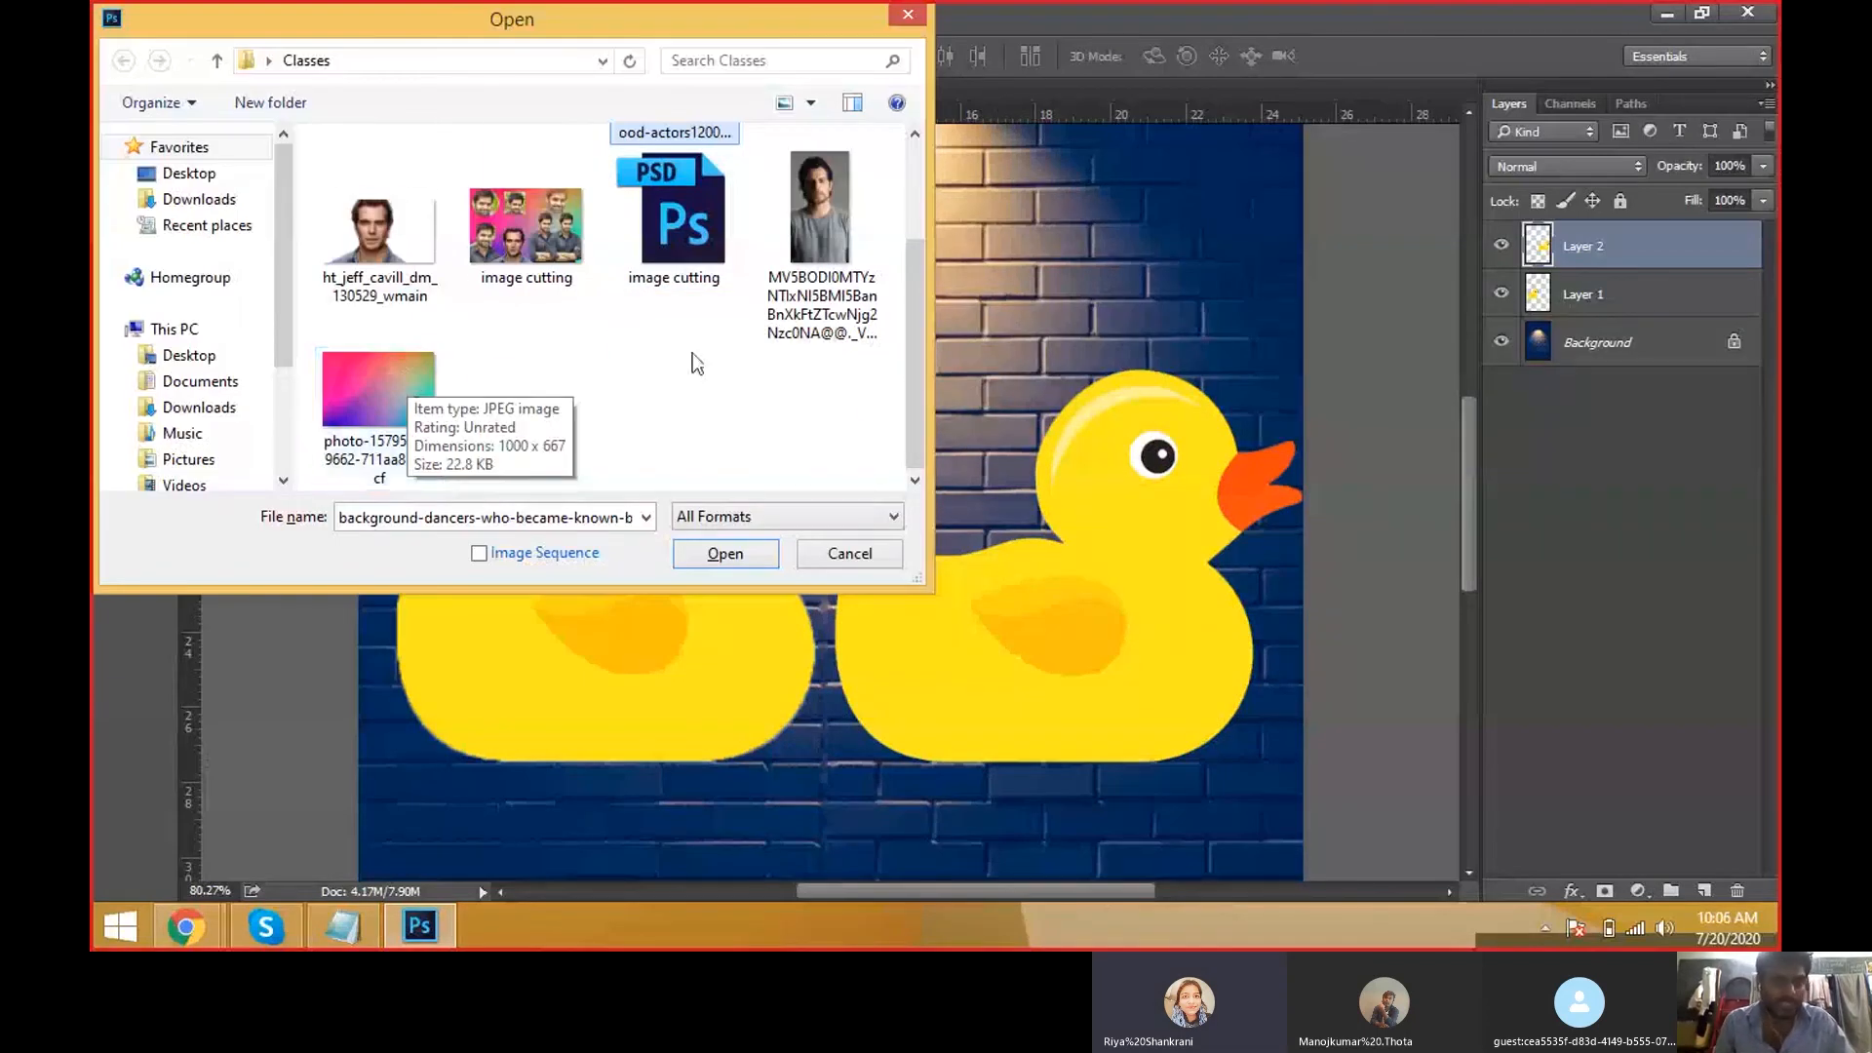
pyautogui.scroll(2, 598, 369)
pyautogui.click(195, 174)
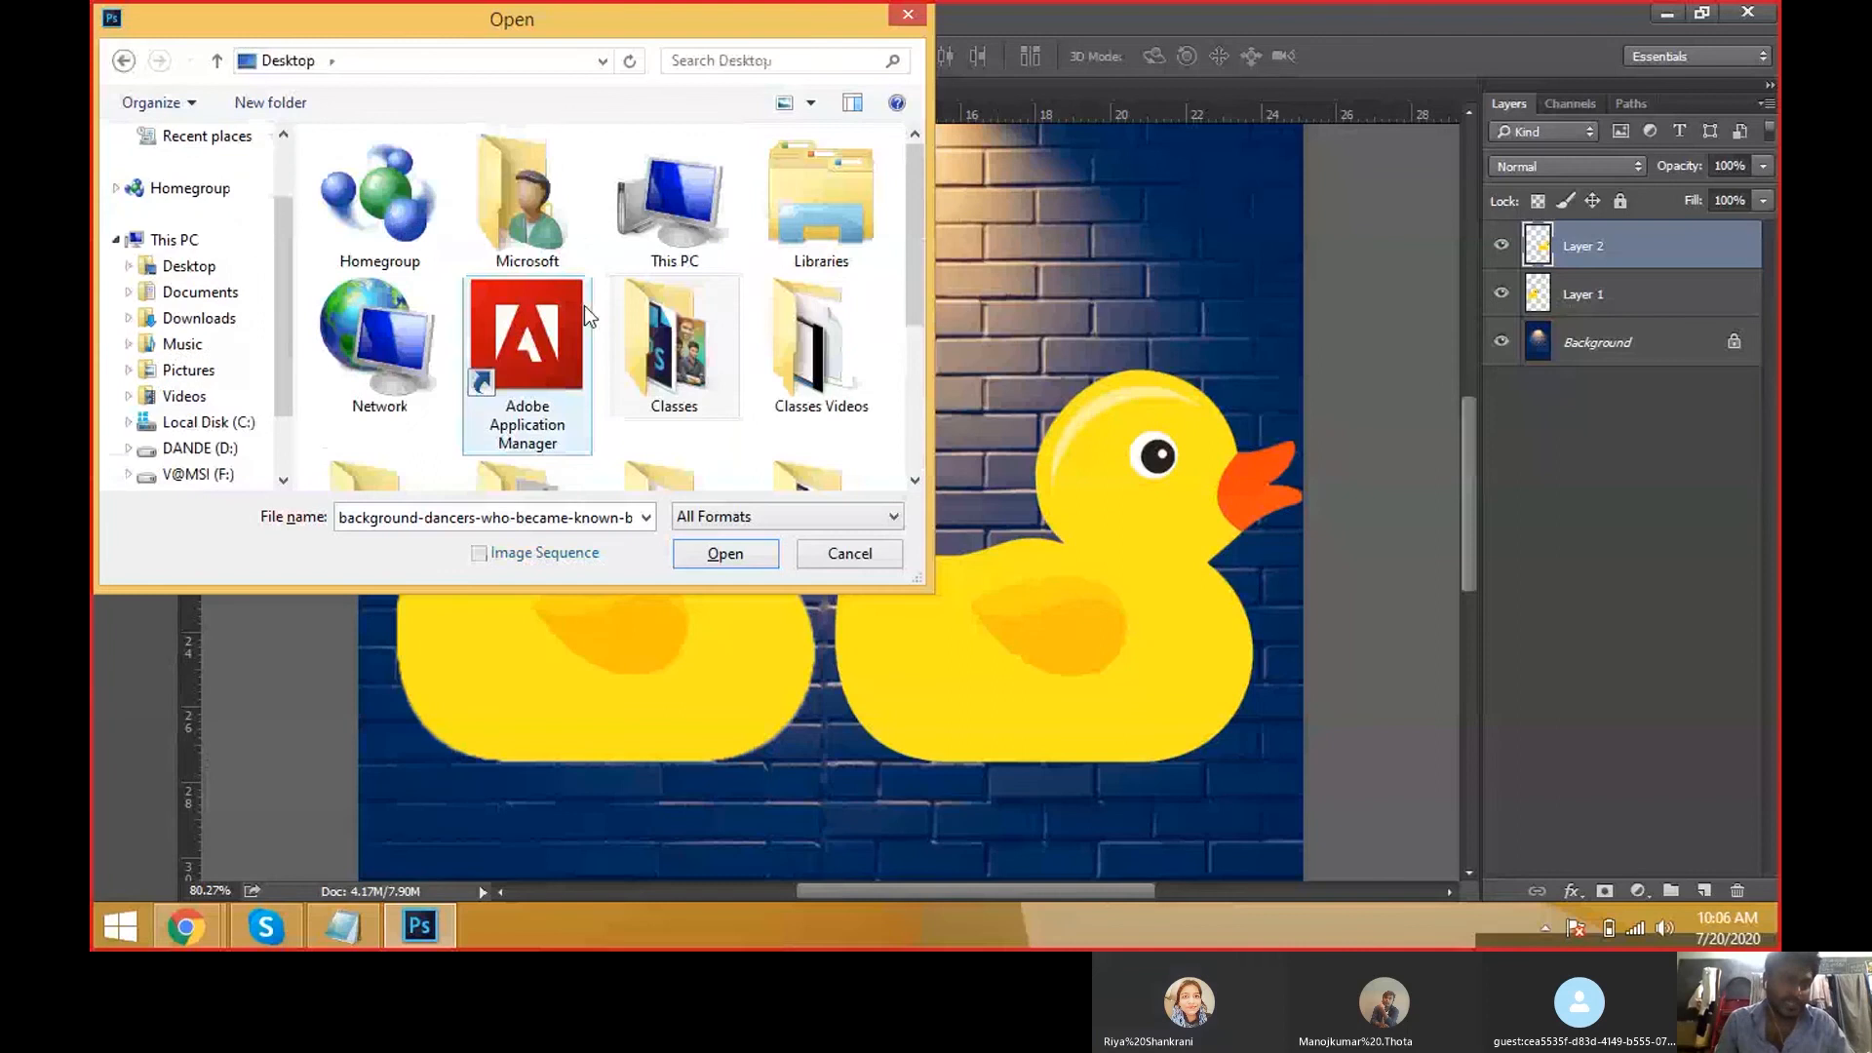
pyautogui.scroll(-3, 663, 364)
pyautogui.scroll(1, 809, 264)
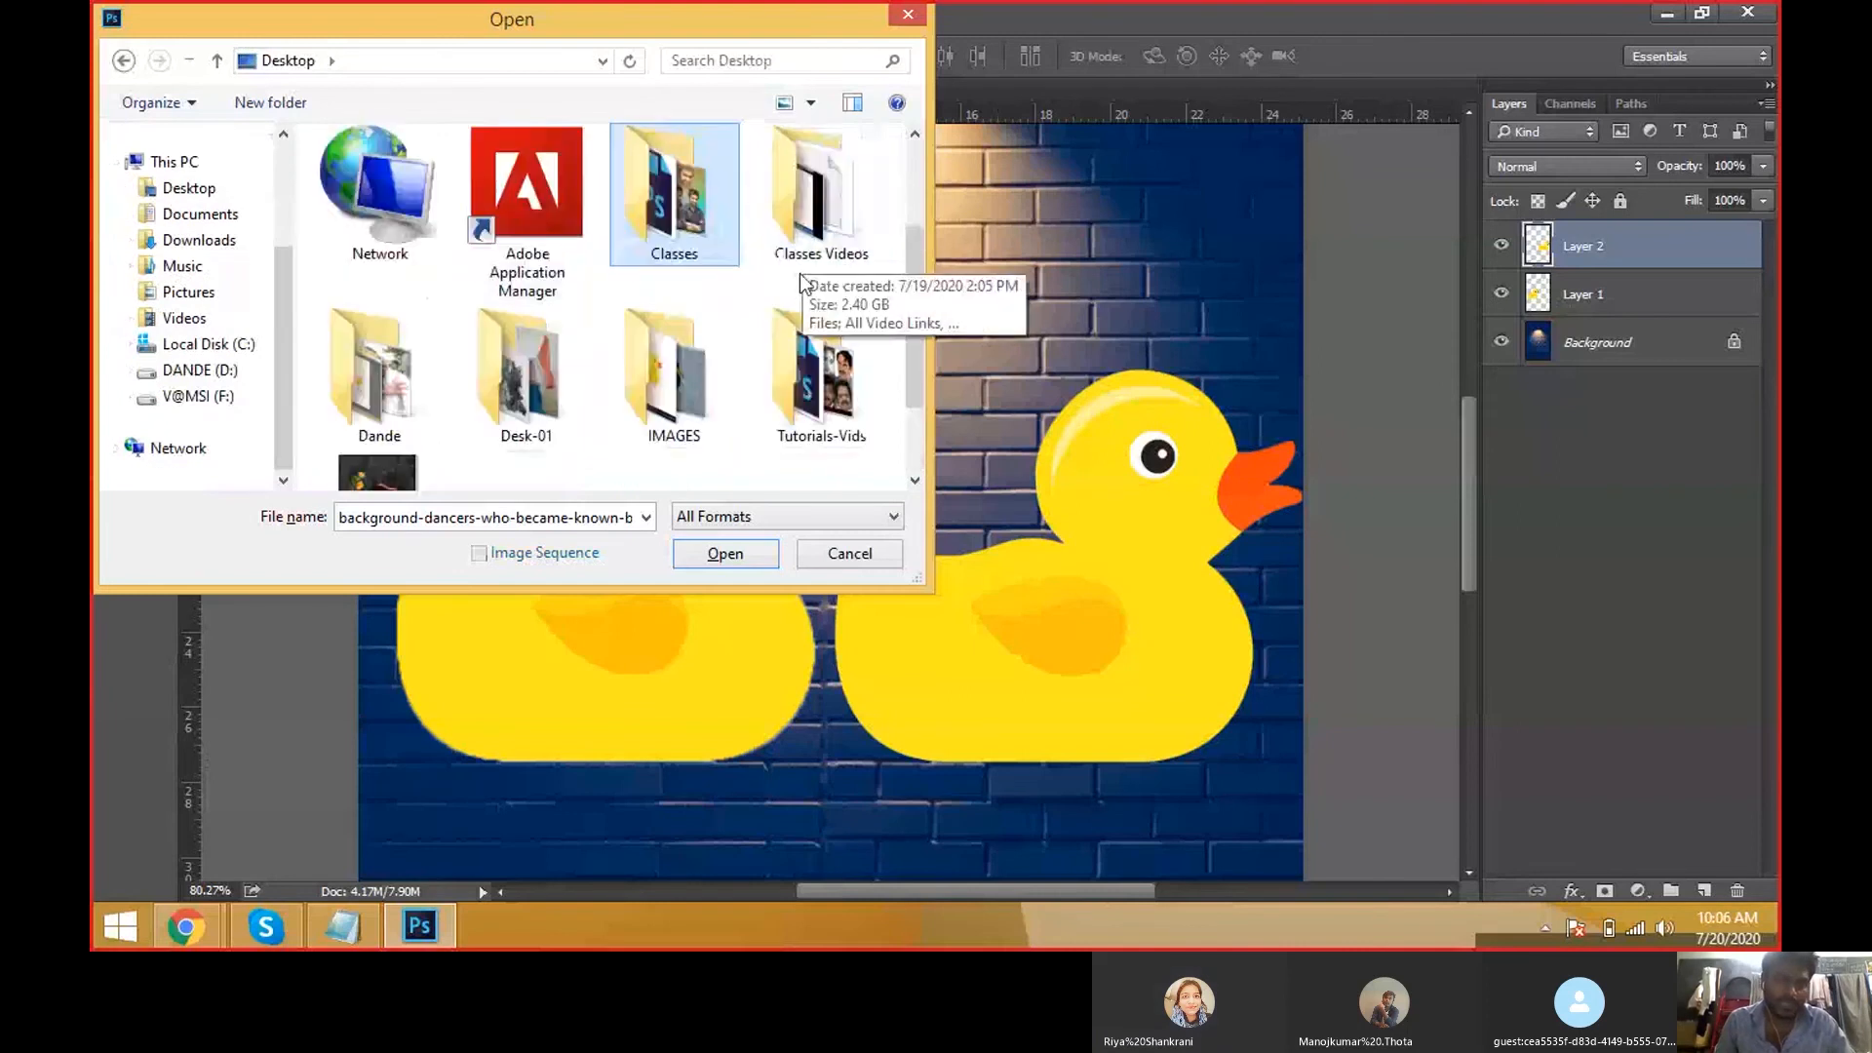
pyautogui.doubleClick(727, 372)
pyautogui.doubleClick(379, 195)
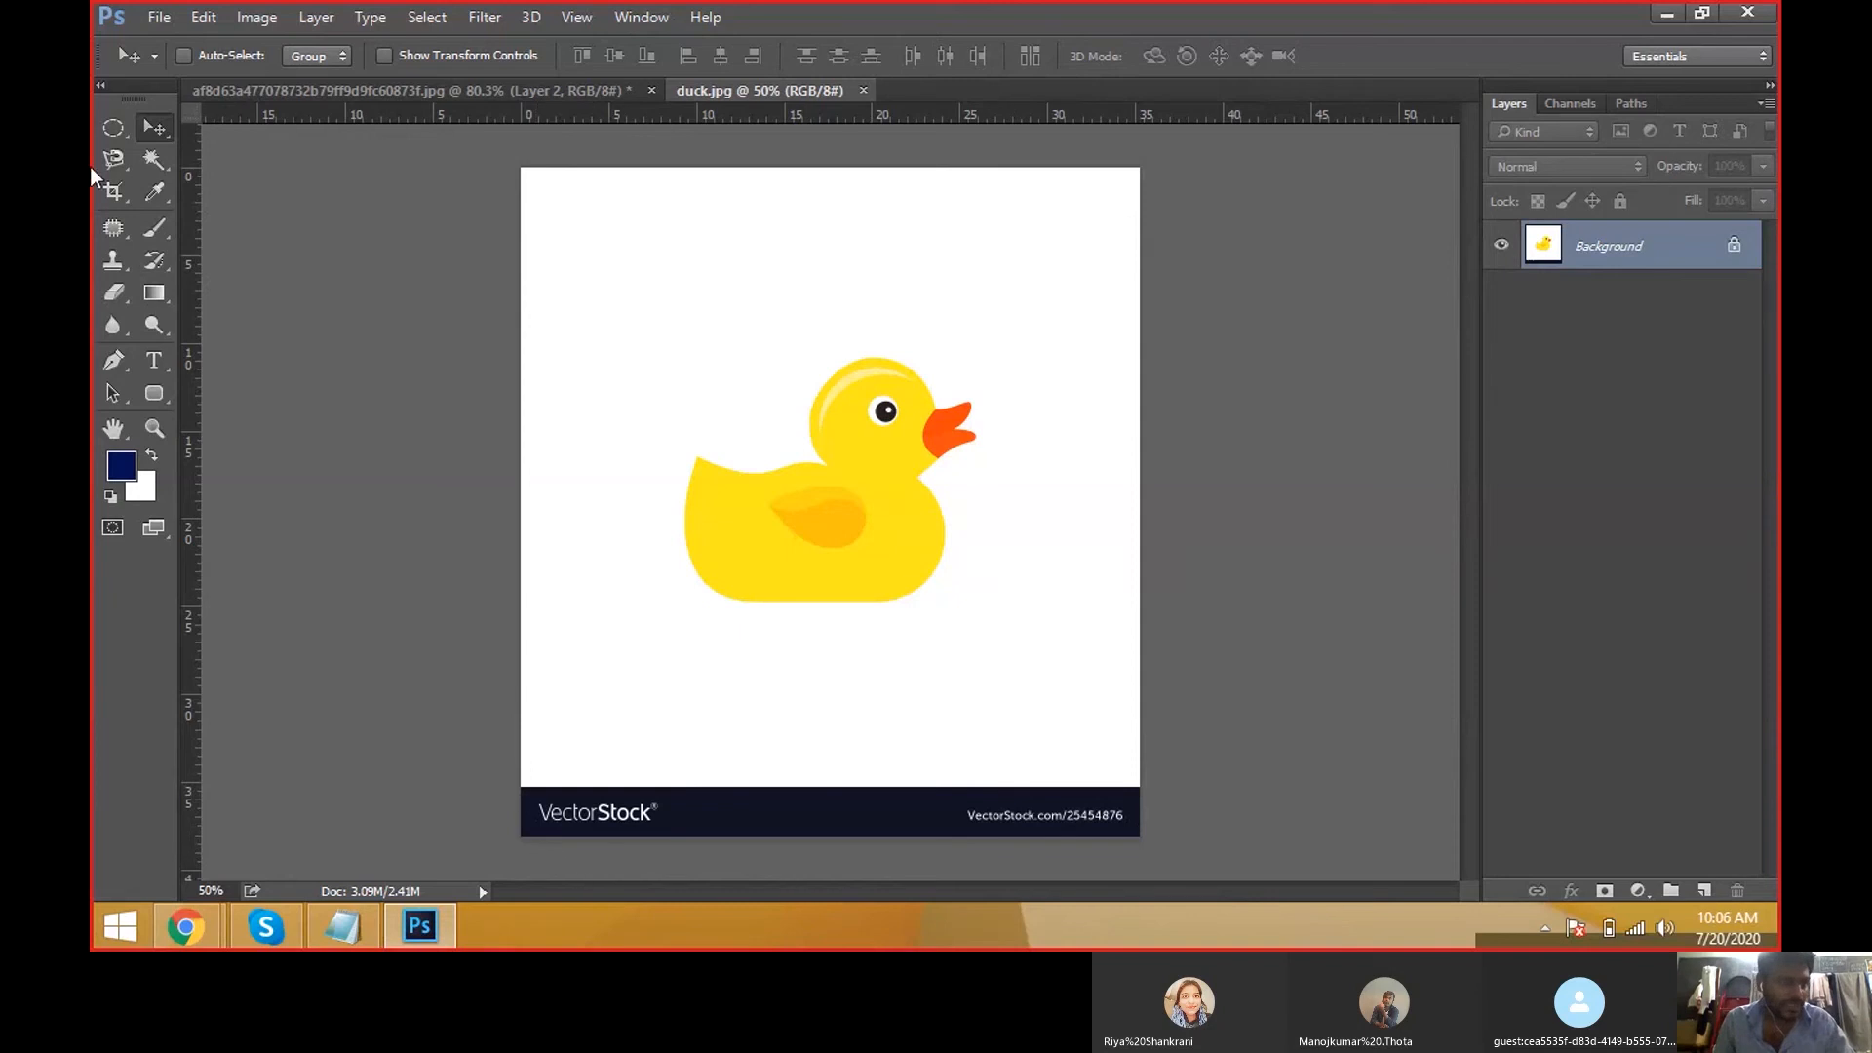
# Crop duck.jpg closely around the duck on all four sides, excluding the VectorStock strip, and return to the Move tool.
pyautogui.click(111, 194)
pyautogui.moveTo(844, 832); pyautogui.dragTo(839, 751)
pyautogui.moveTo(821, 259); pyautogui.dragTo(753, 412)
pyautogui.moveTo(523, 502); pyautogui.dragTo(595, 502)
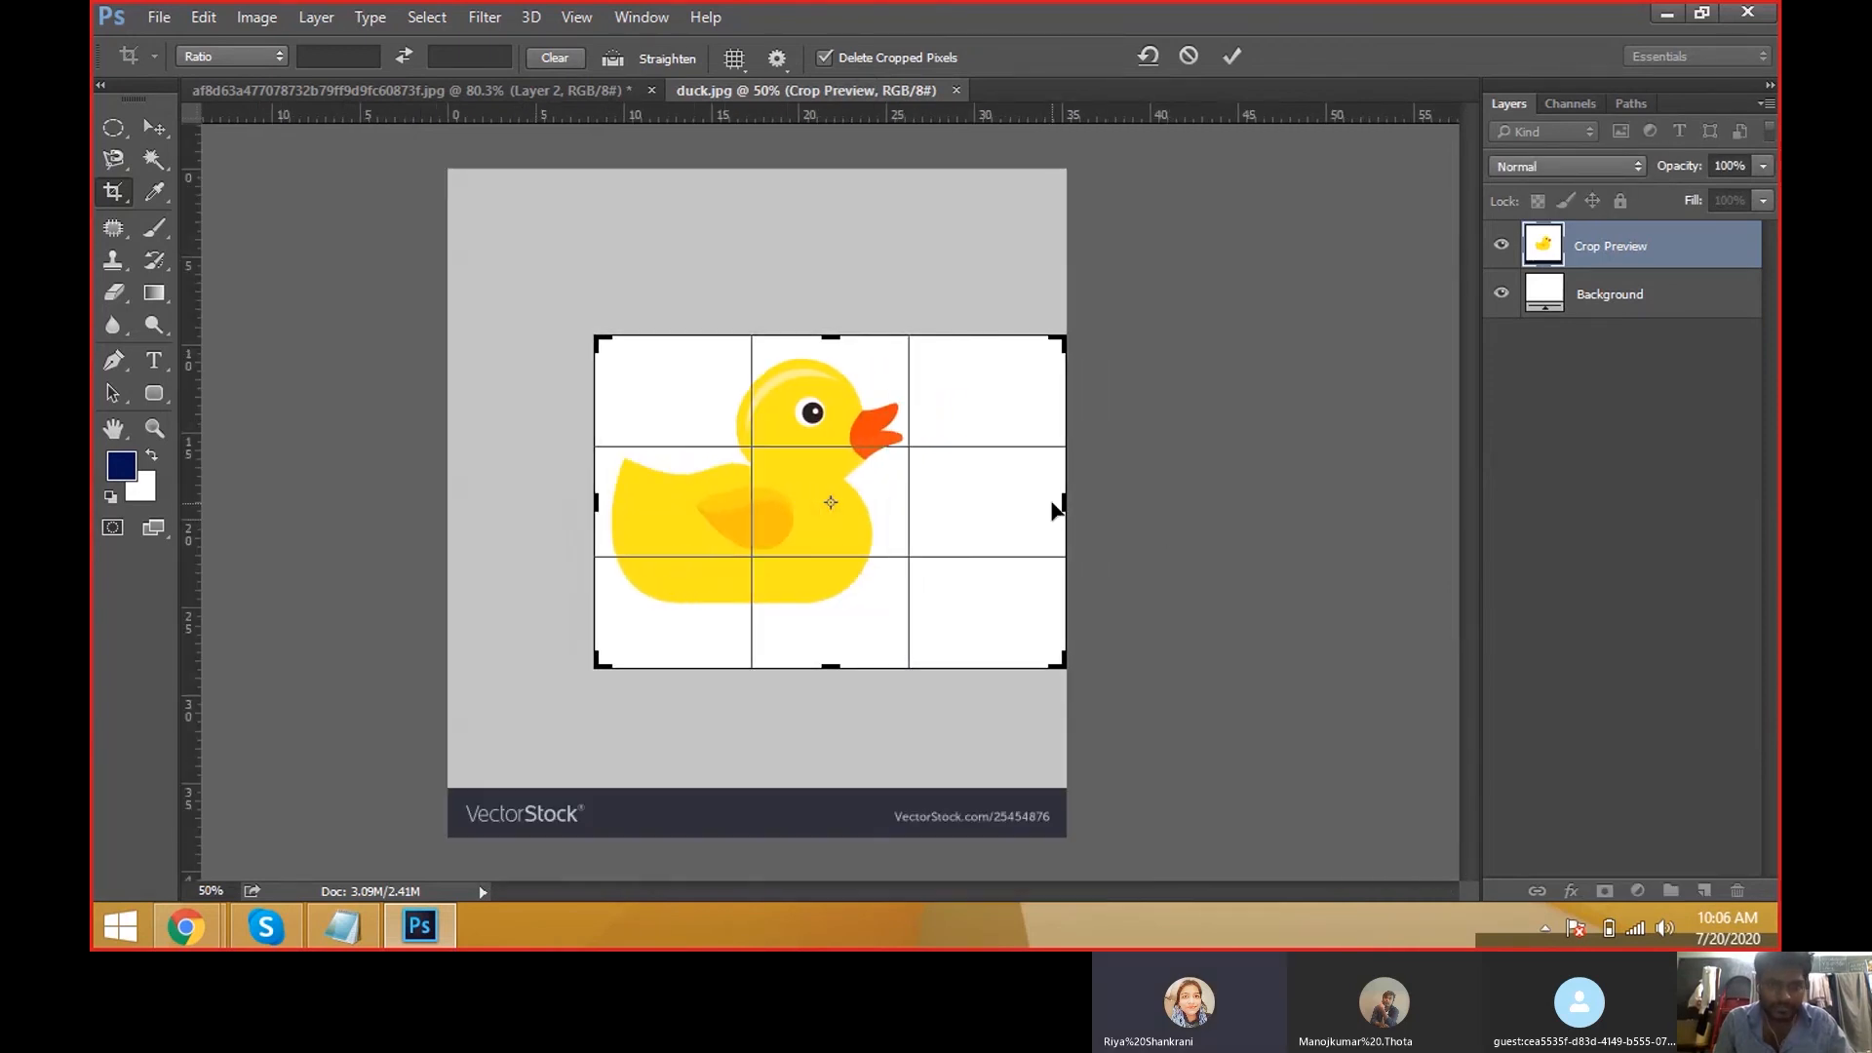
pyautogui.moveTo(1062, 503); pyautogui.dragTo(979, 512)
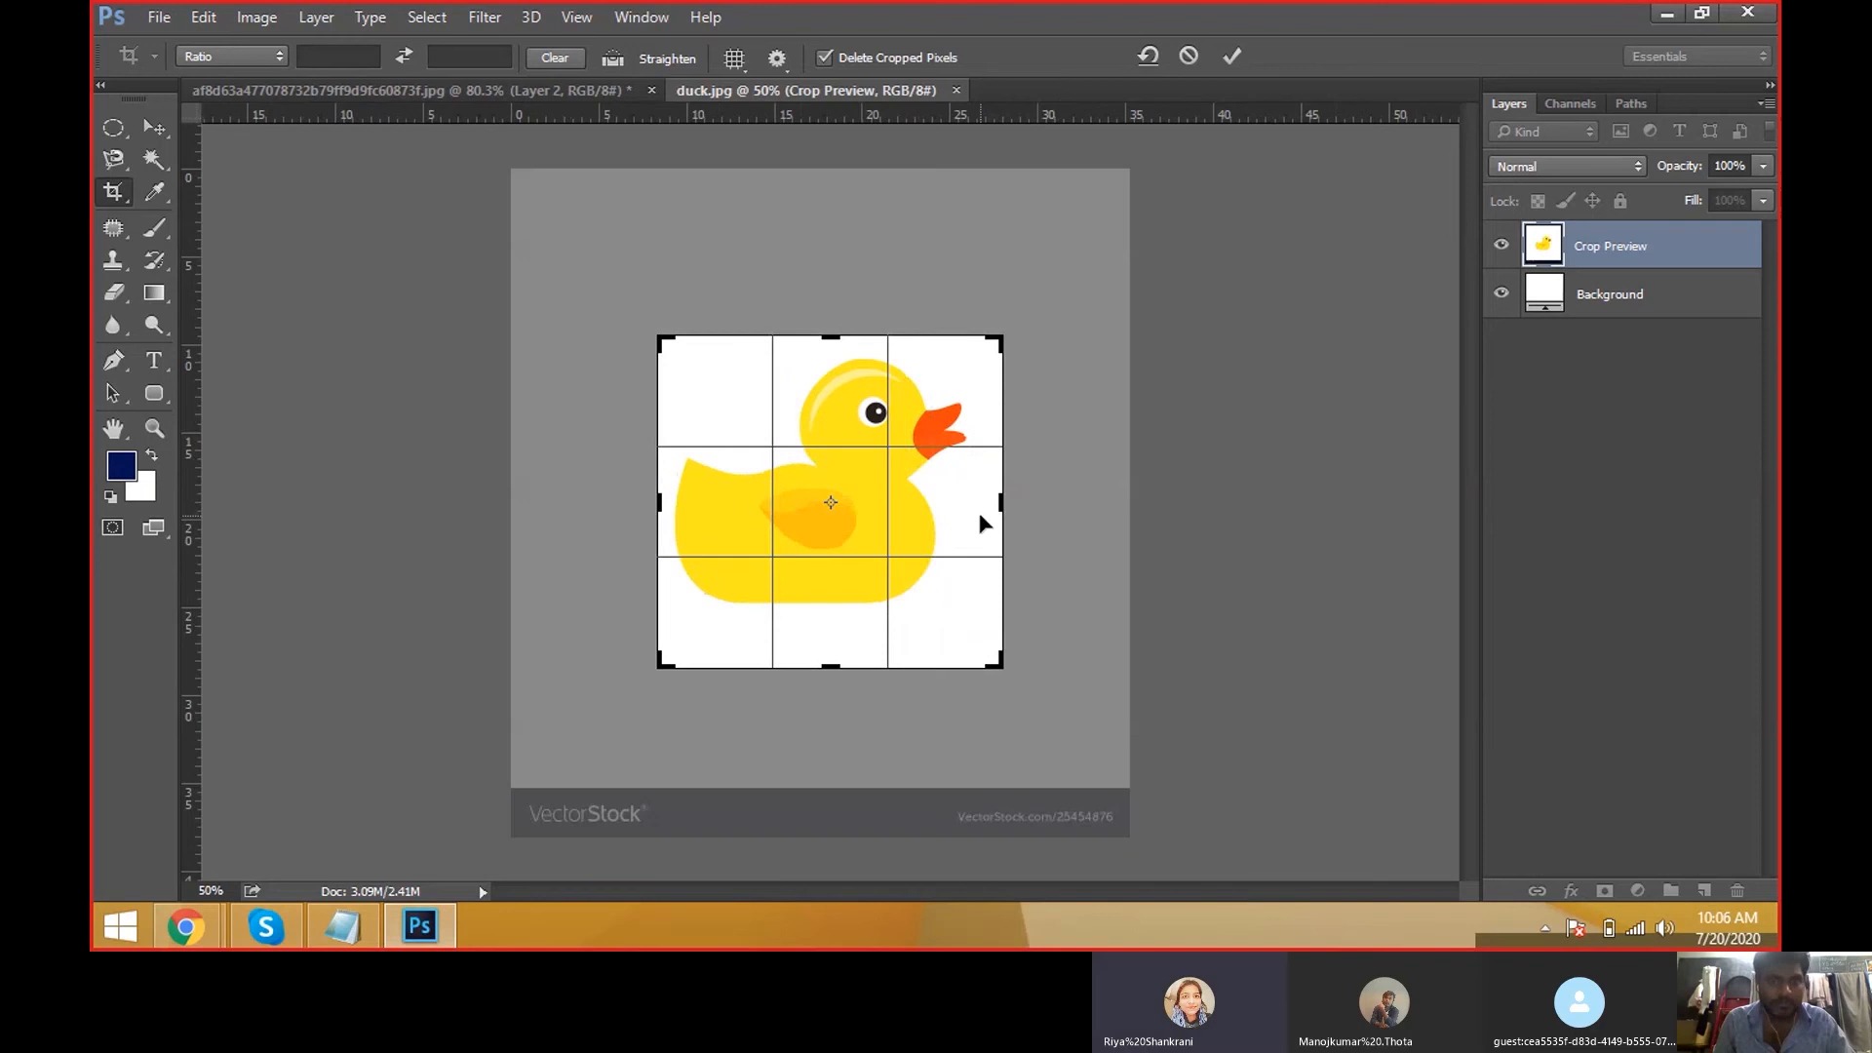
pyautogui.press('Return')
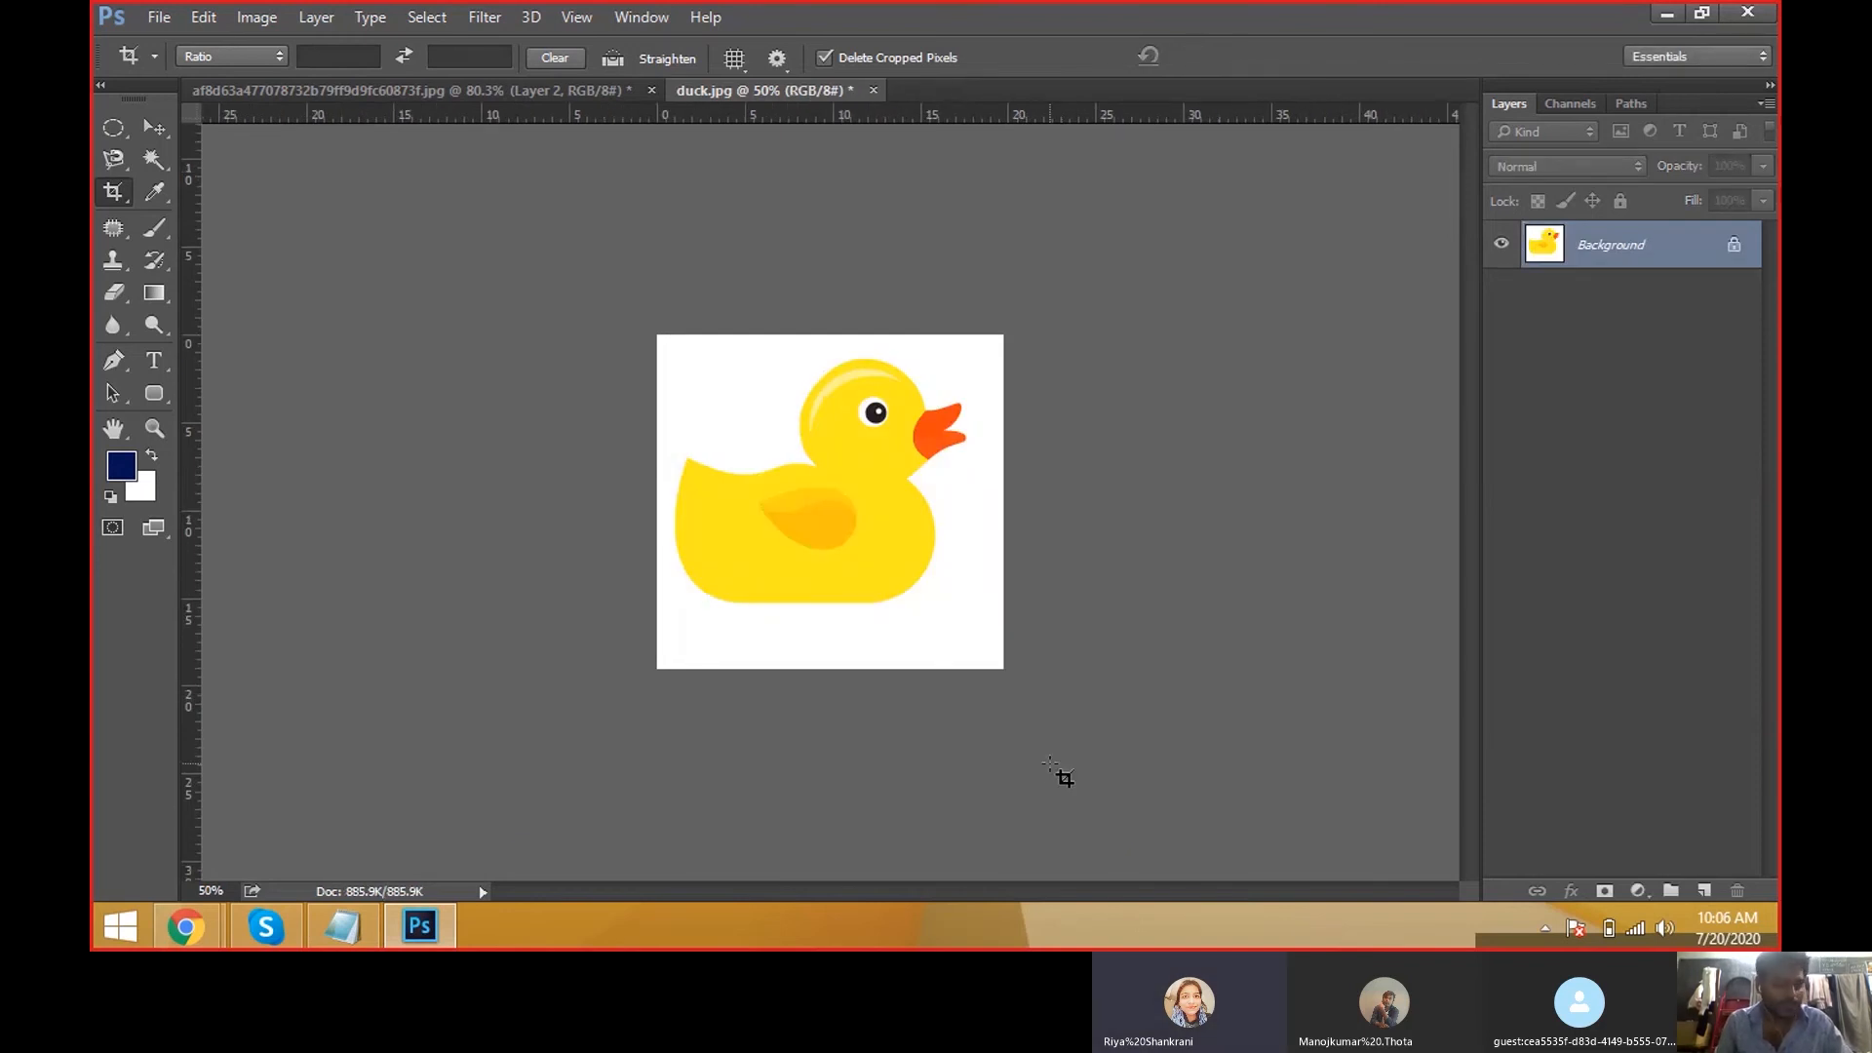
pyautogui.press('v')
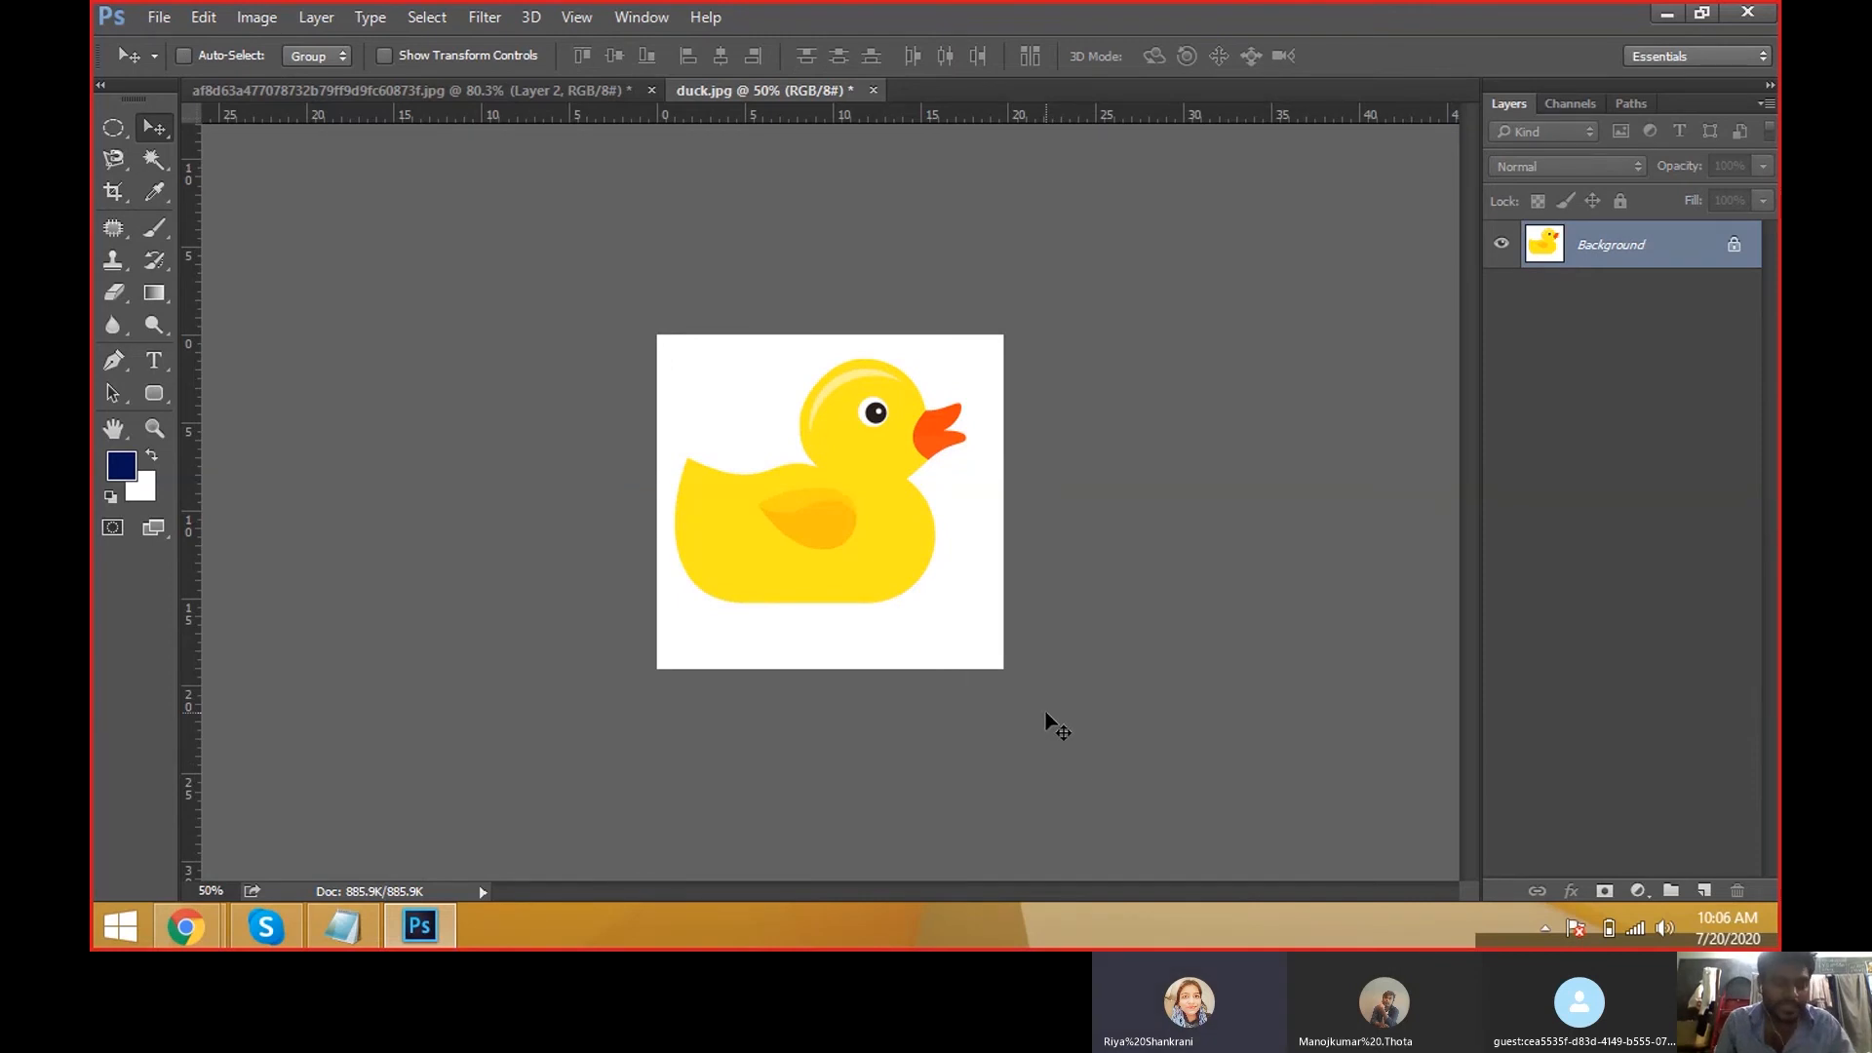
# Choose the Crop Tool again and open the mallard photo from the IMAGES folder.
pyautogui.rightClick(101, 192)
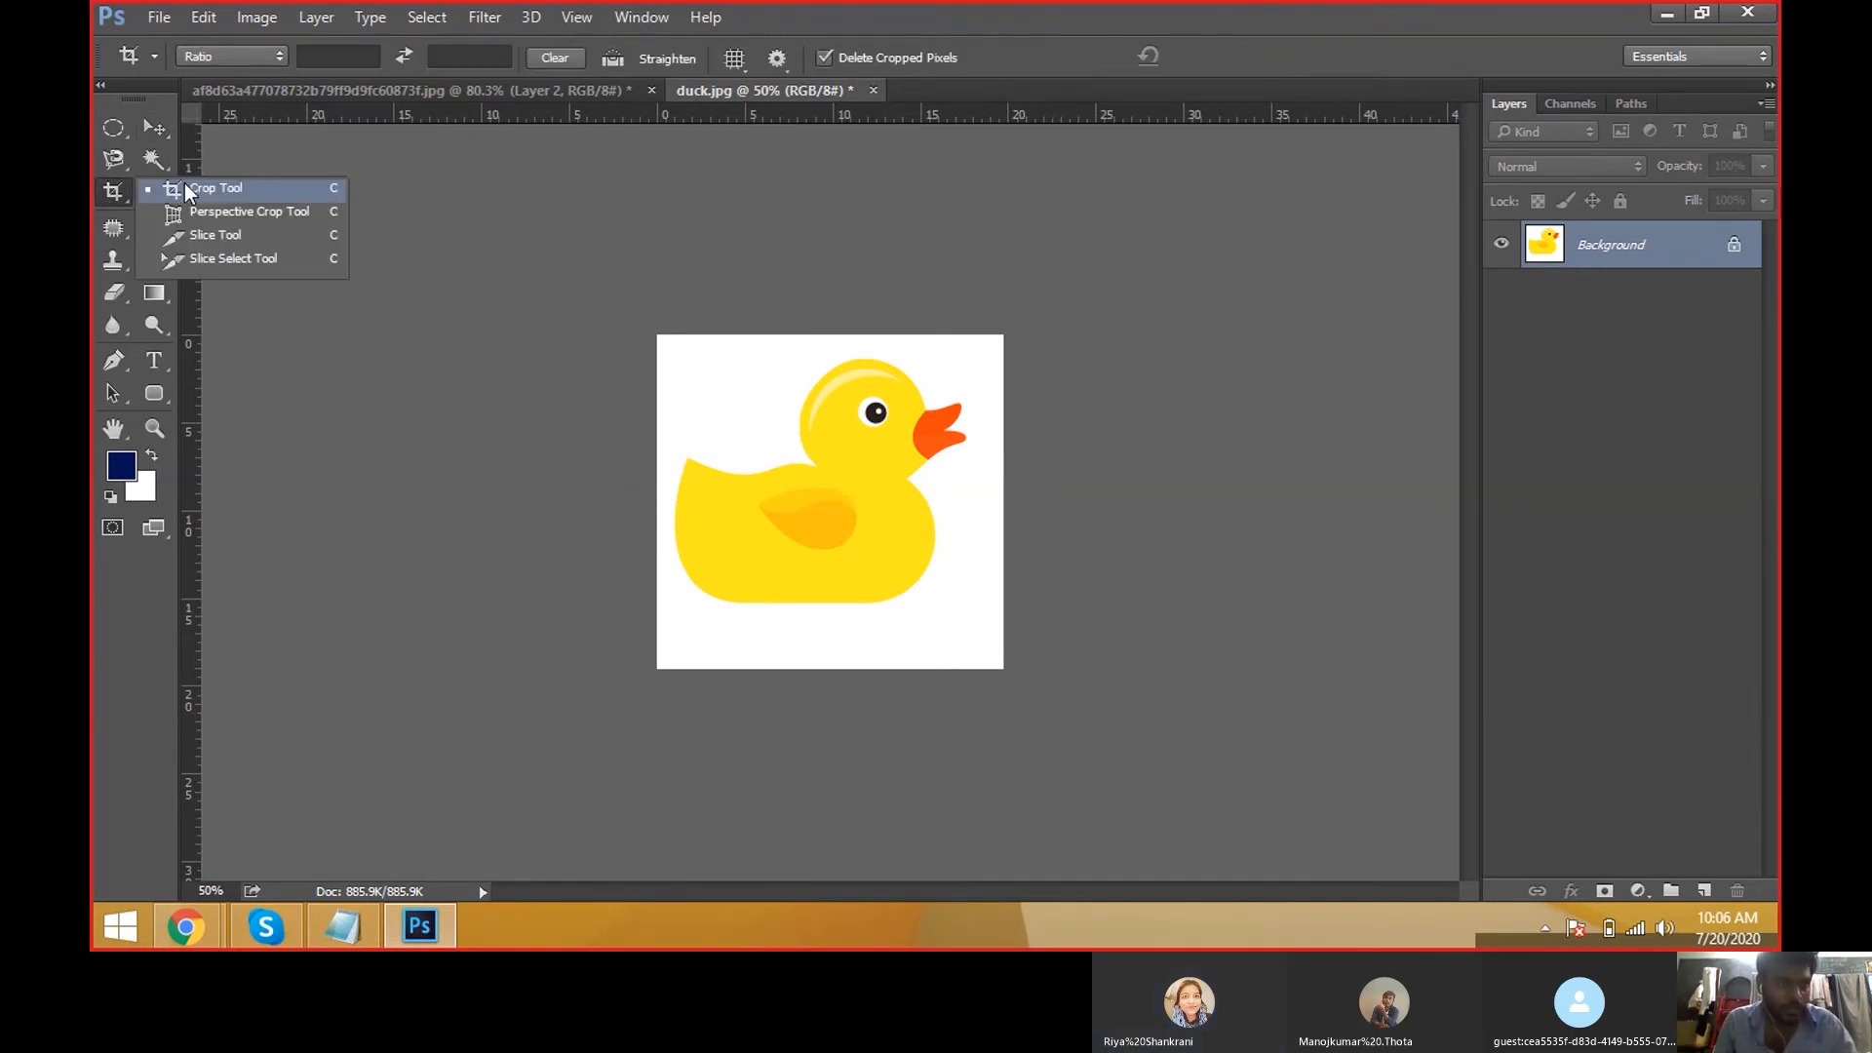
pyautogui.click(184, 186)
pyautogui.hotkey('ctrl', 'o')
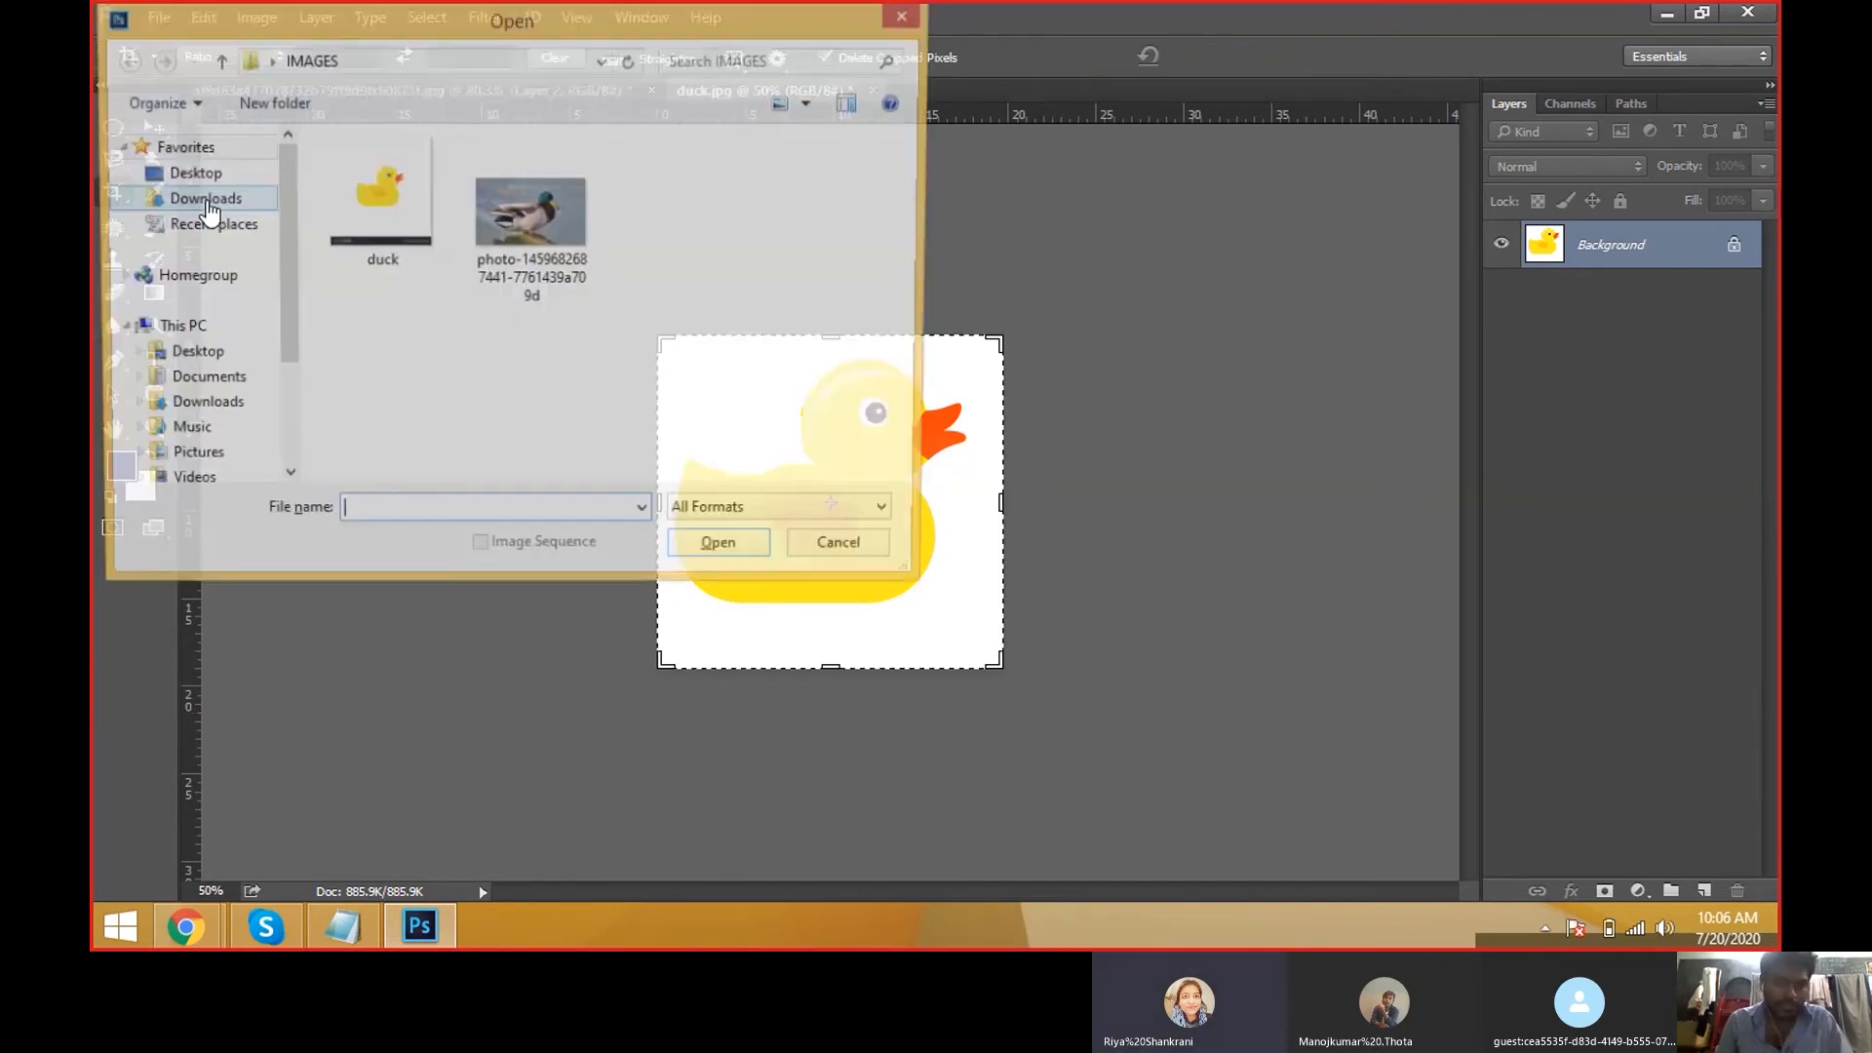
pyautogui.doubleClick(478, 209)
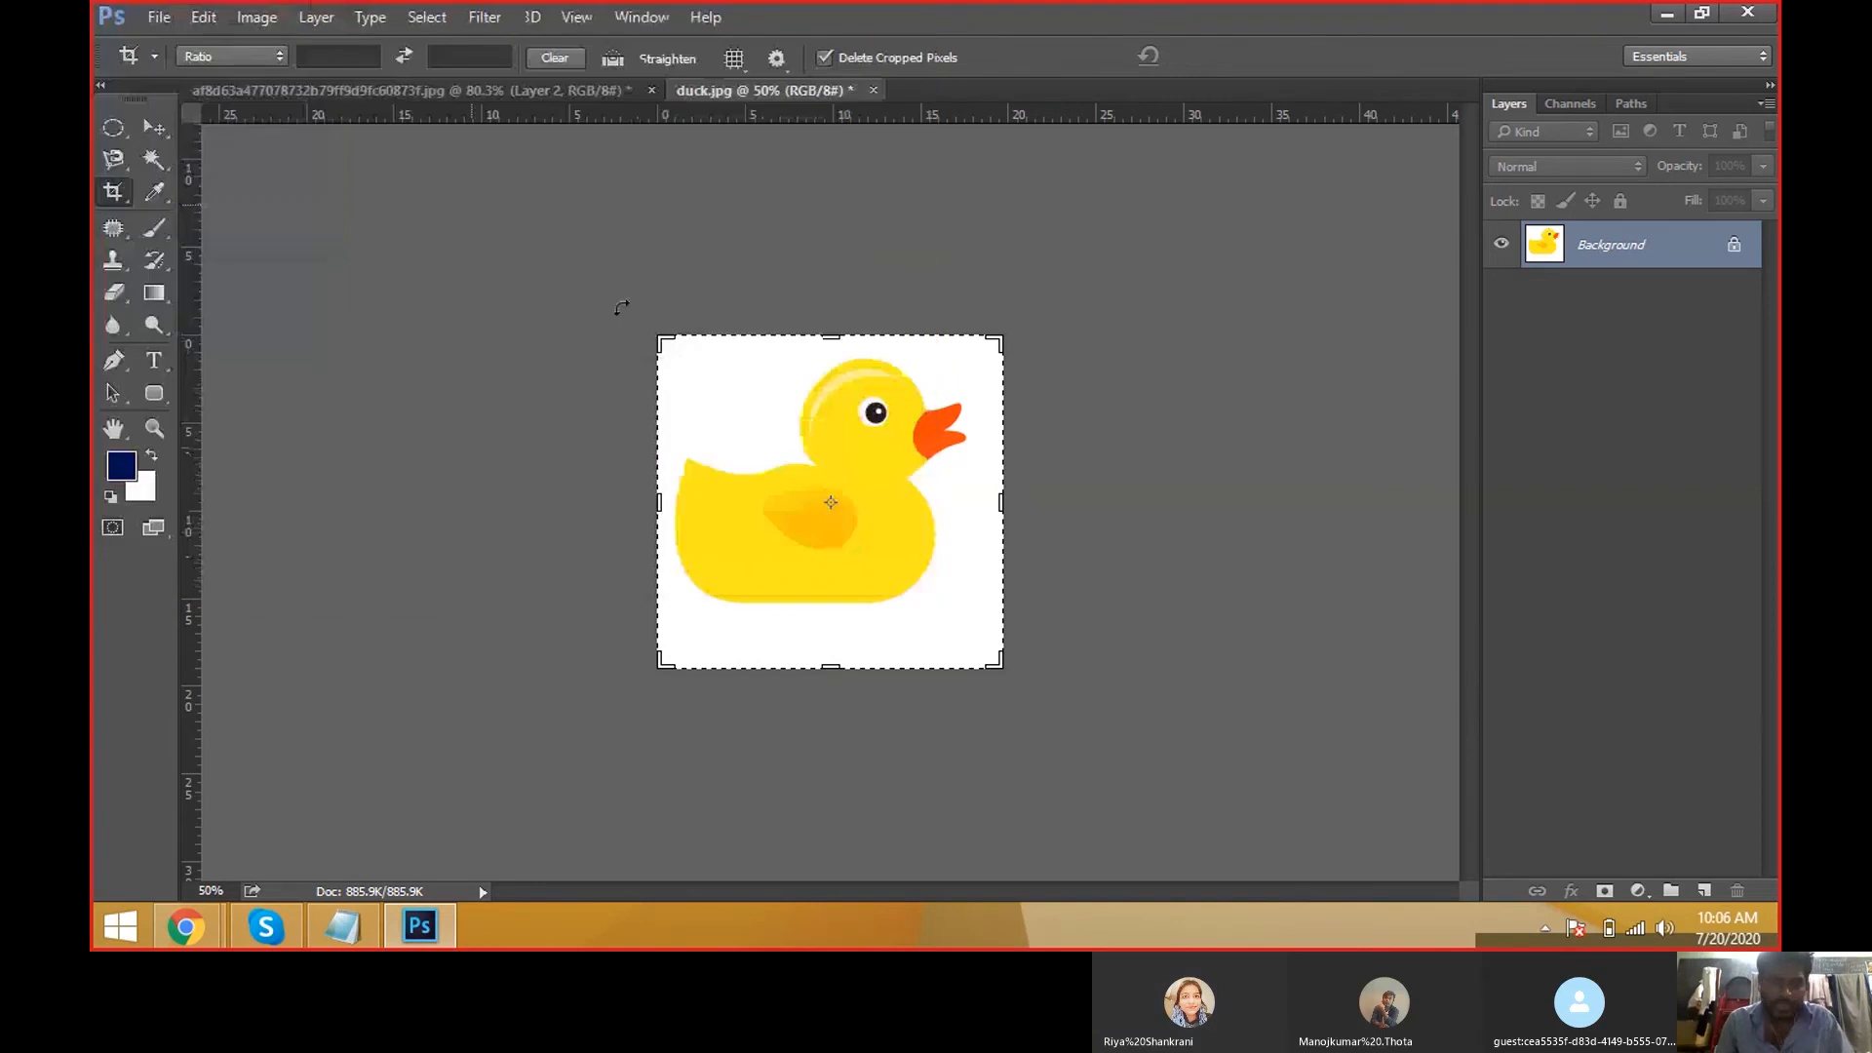
# Close the mallard photo and the cropped duck.jpg, discarding the changes.
pyautogui.hotkey('ctrl', 'w')
pyautogui.hotkey('ctrl', 'w')
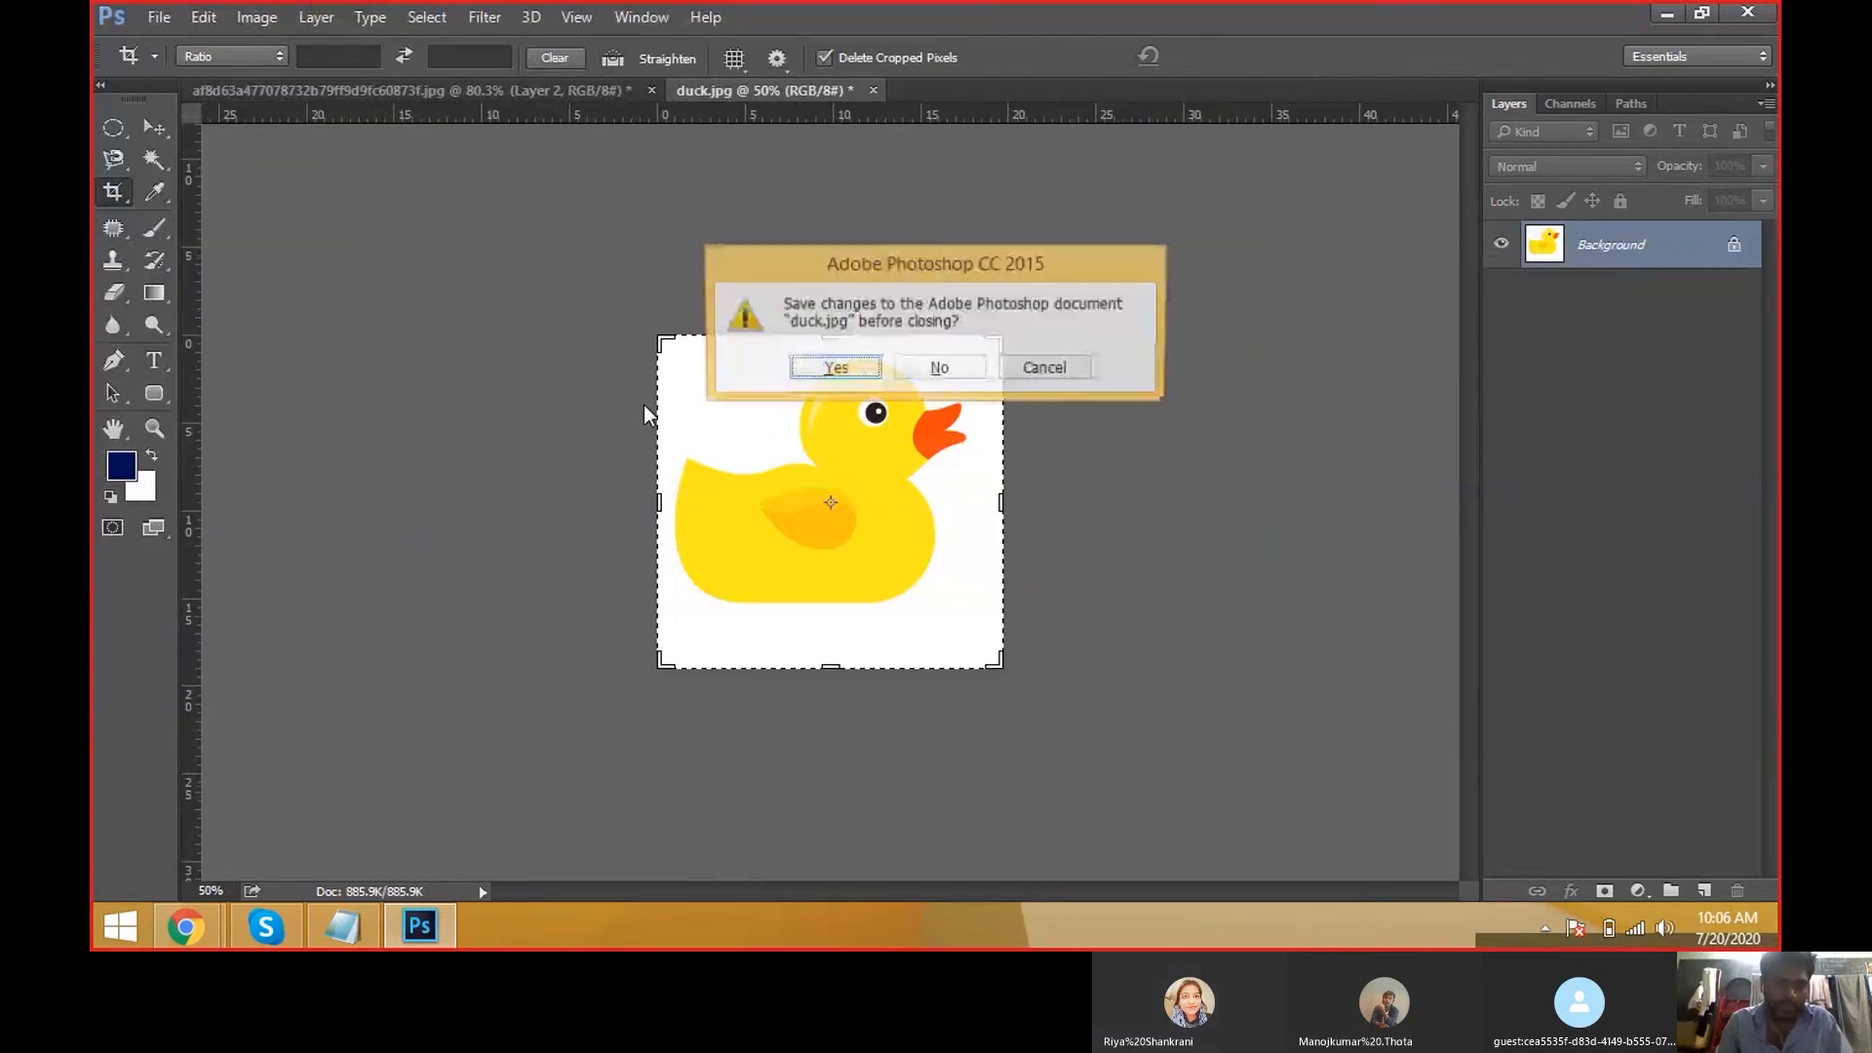
pyautogui.press('n')
# Reopen the mallard photo from the IMAGES folder.
pyautogui.hotkey('ctrl', 'o')
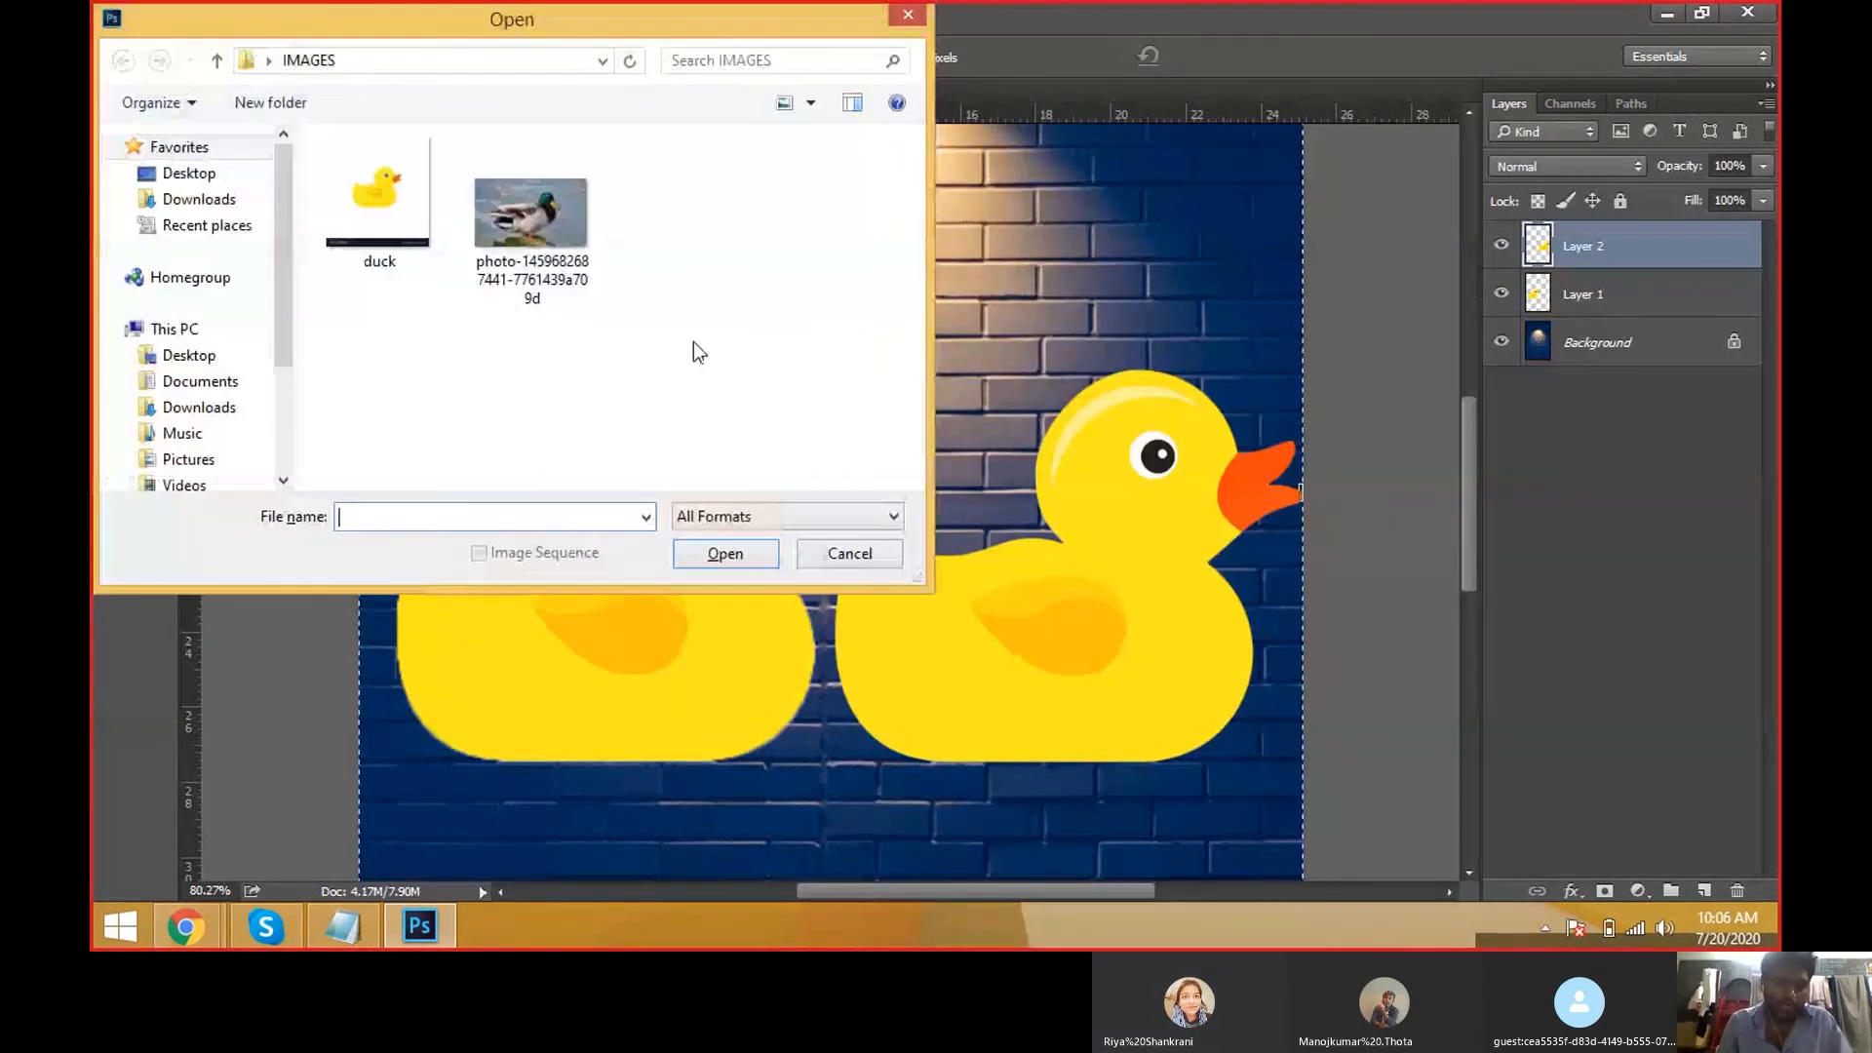
pyautogui.press('Escape')
pyautogui.click(143, 21)
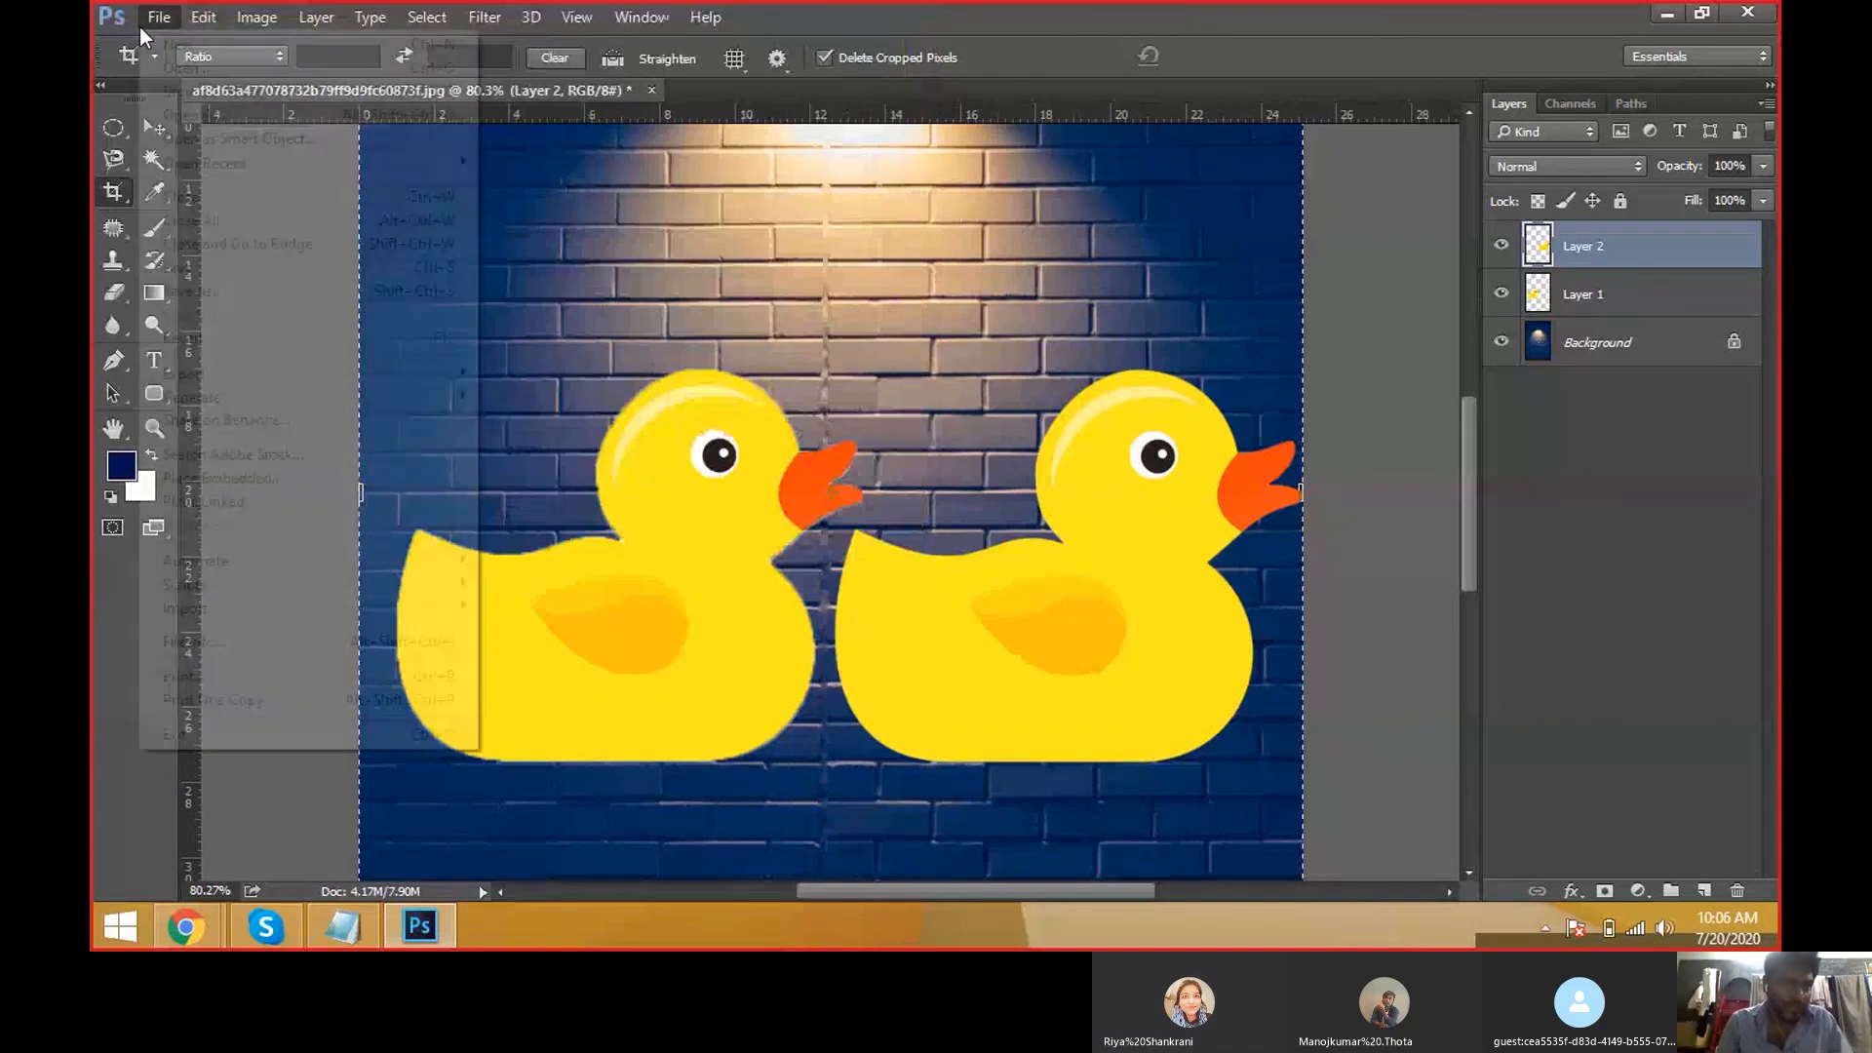
pyautogui.click(170, 70)
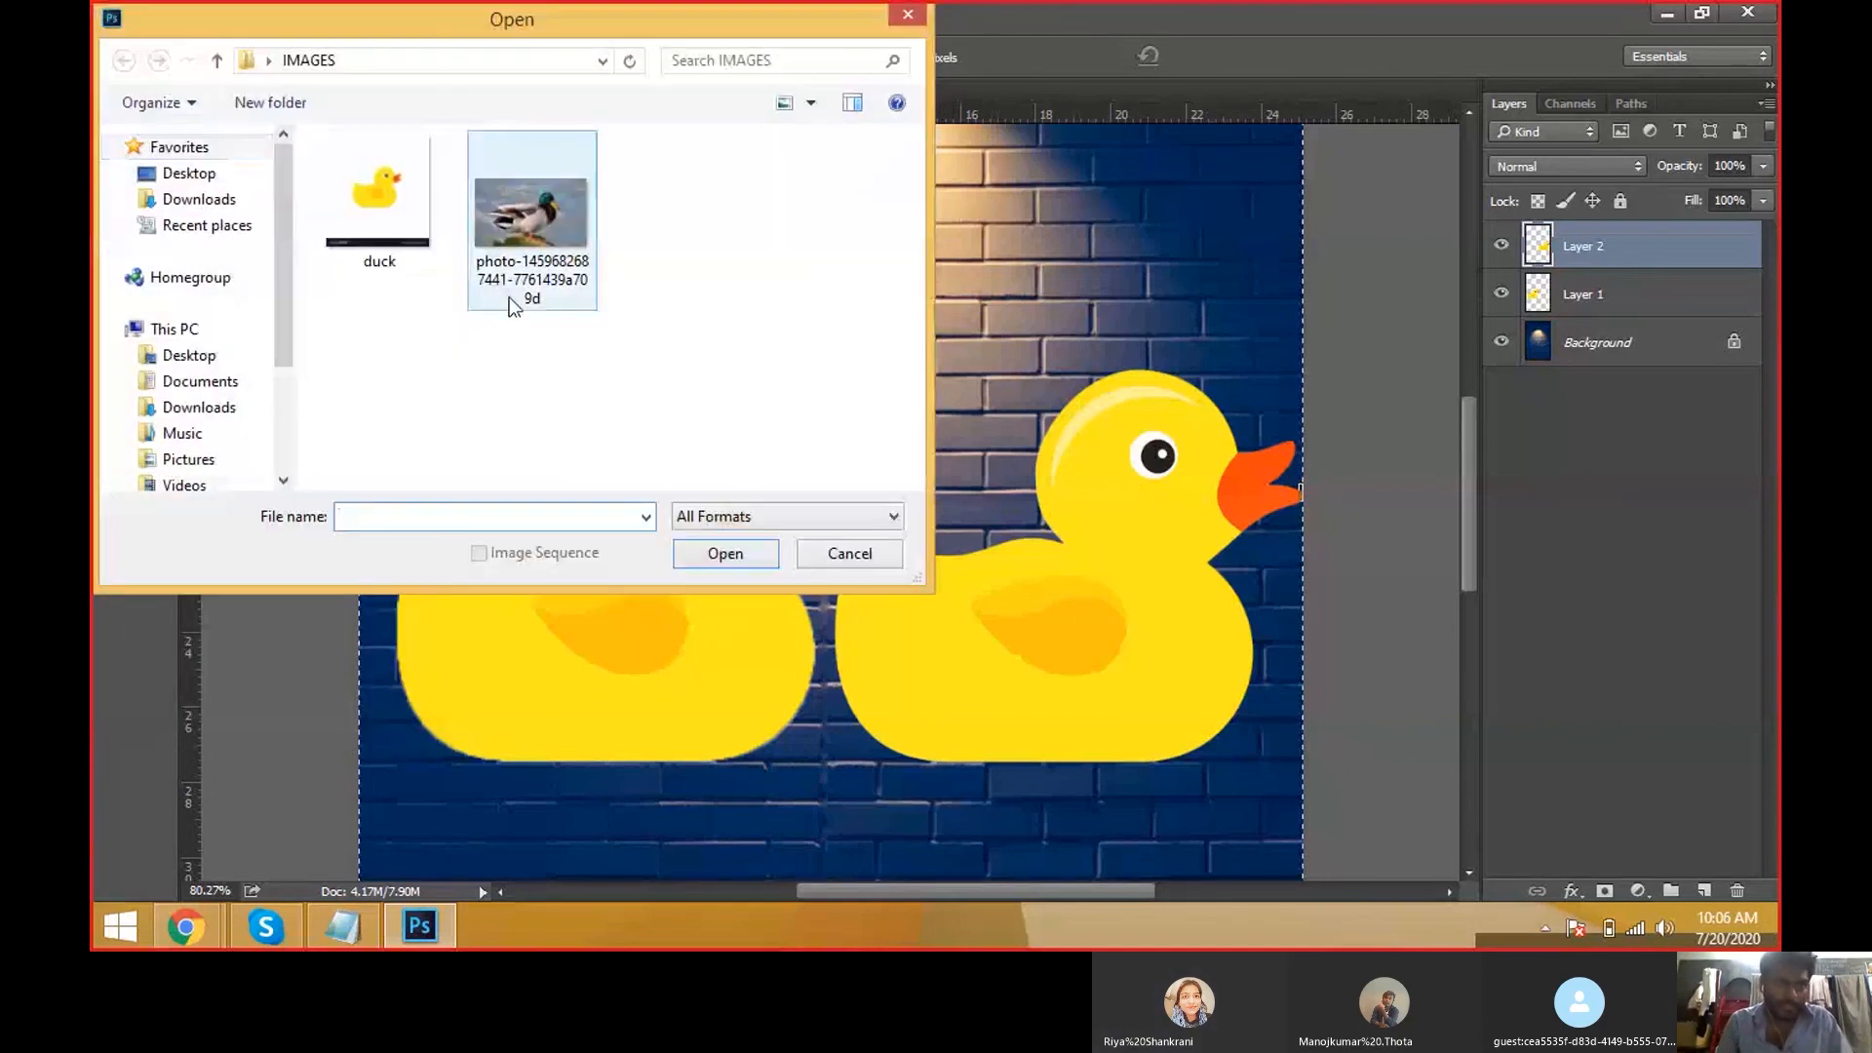
pyautogui.click(514, 305)
pyautogui.click(725, 554)
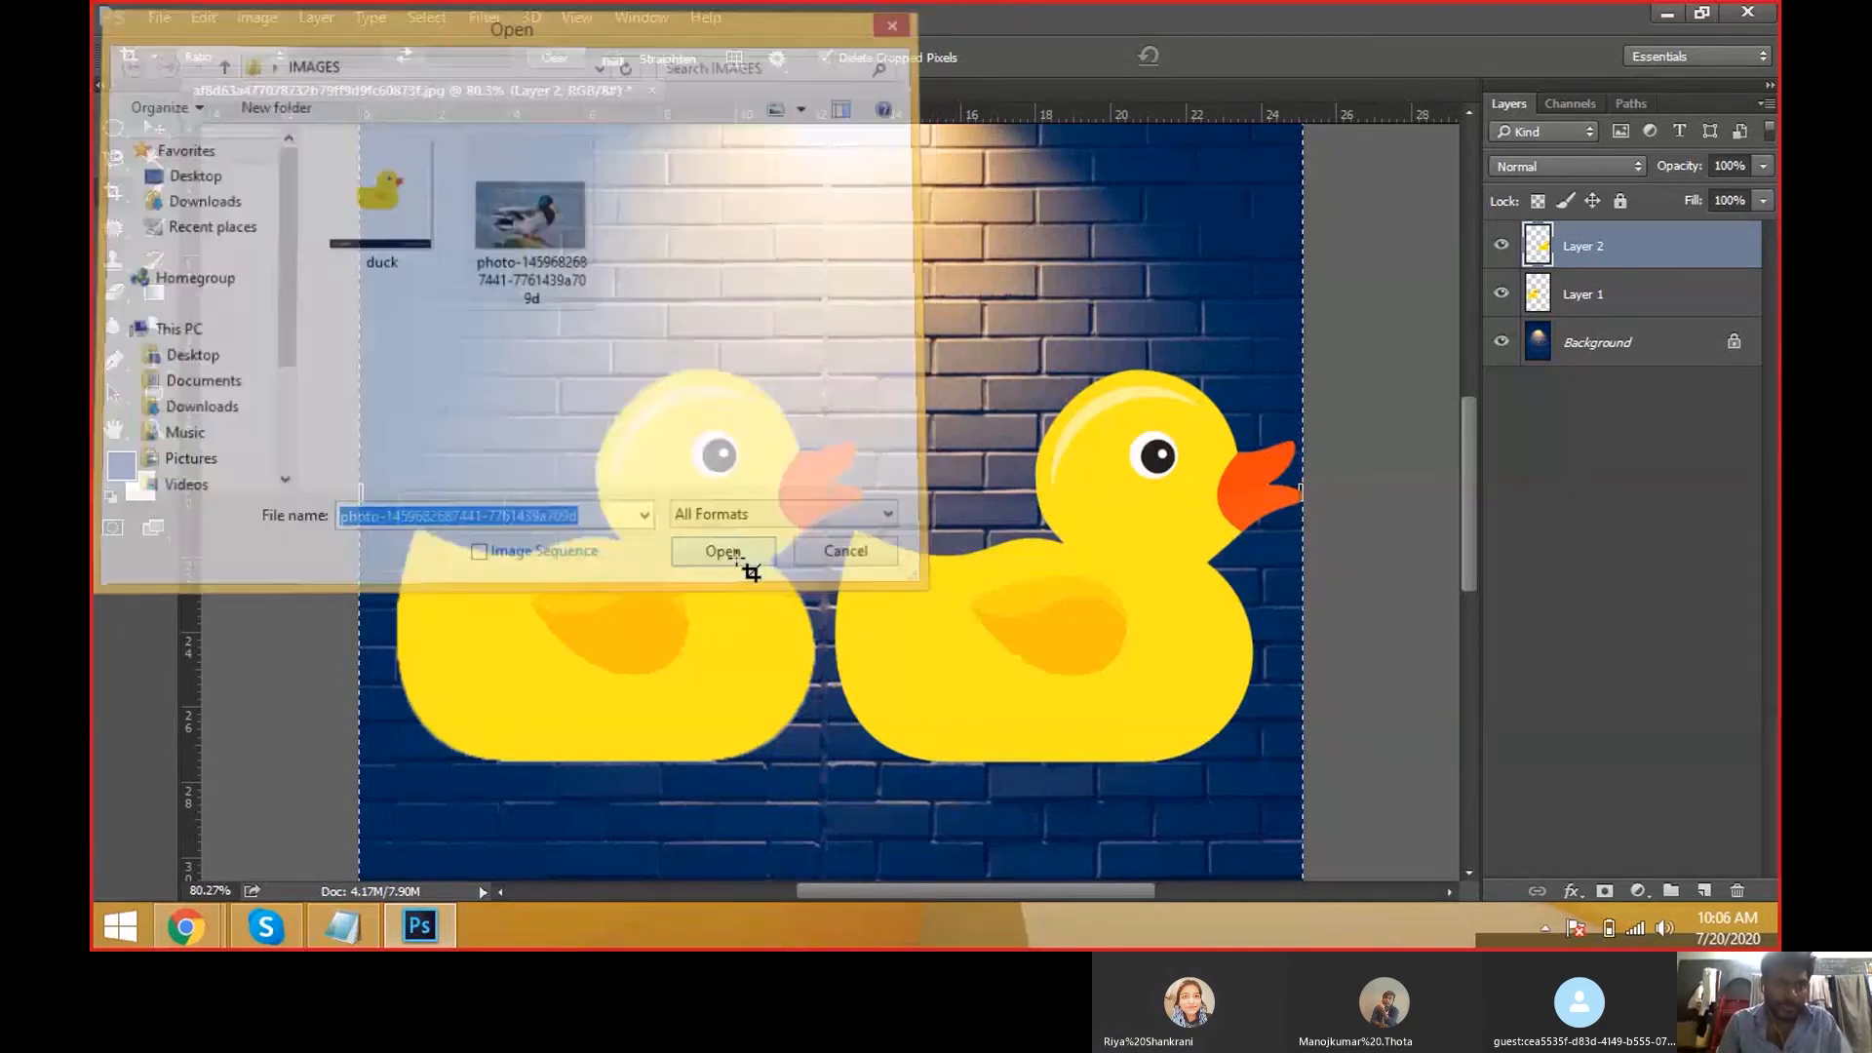
# Try a rectangular crop around the mallard's head and chest with the Perspective Crop Tool, and undo it.
pyautogui.rightClick(124, 198)
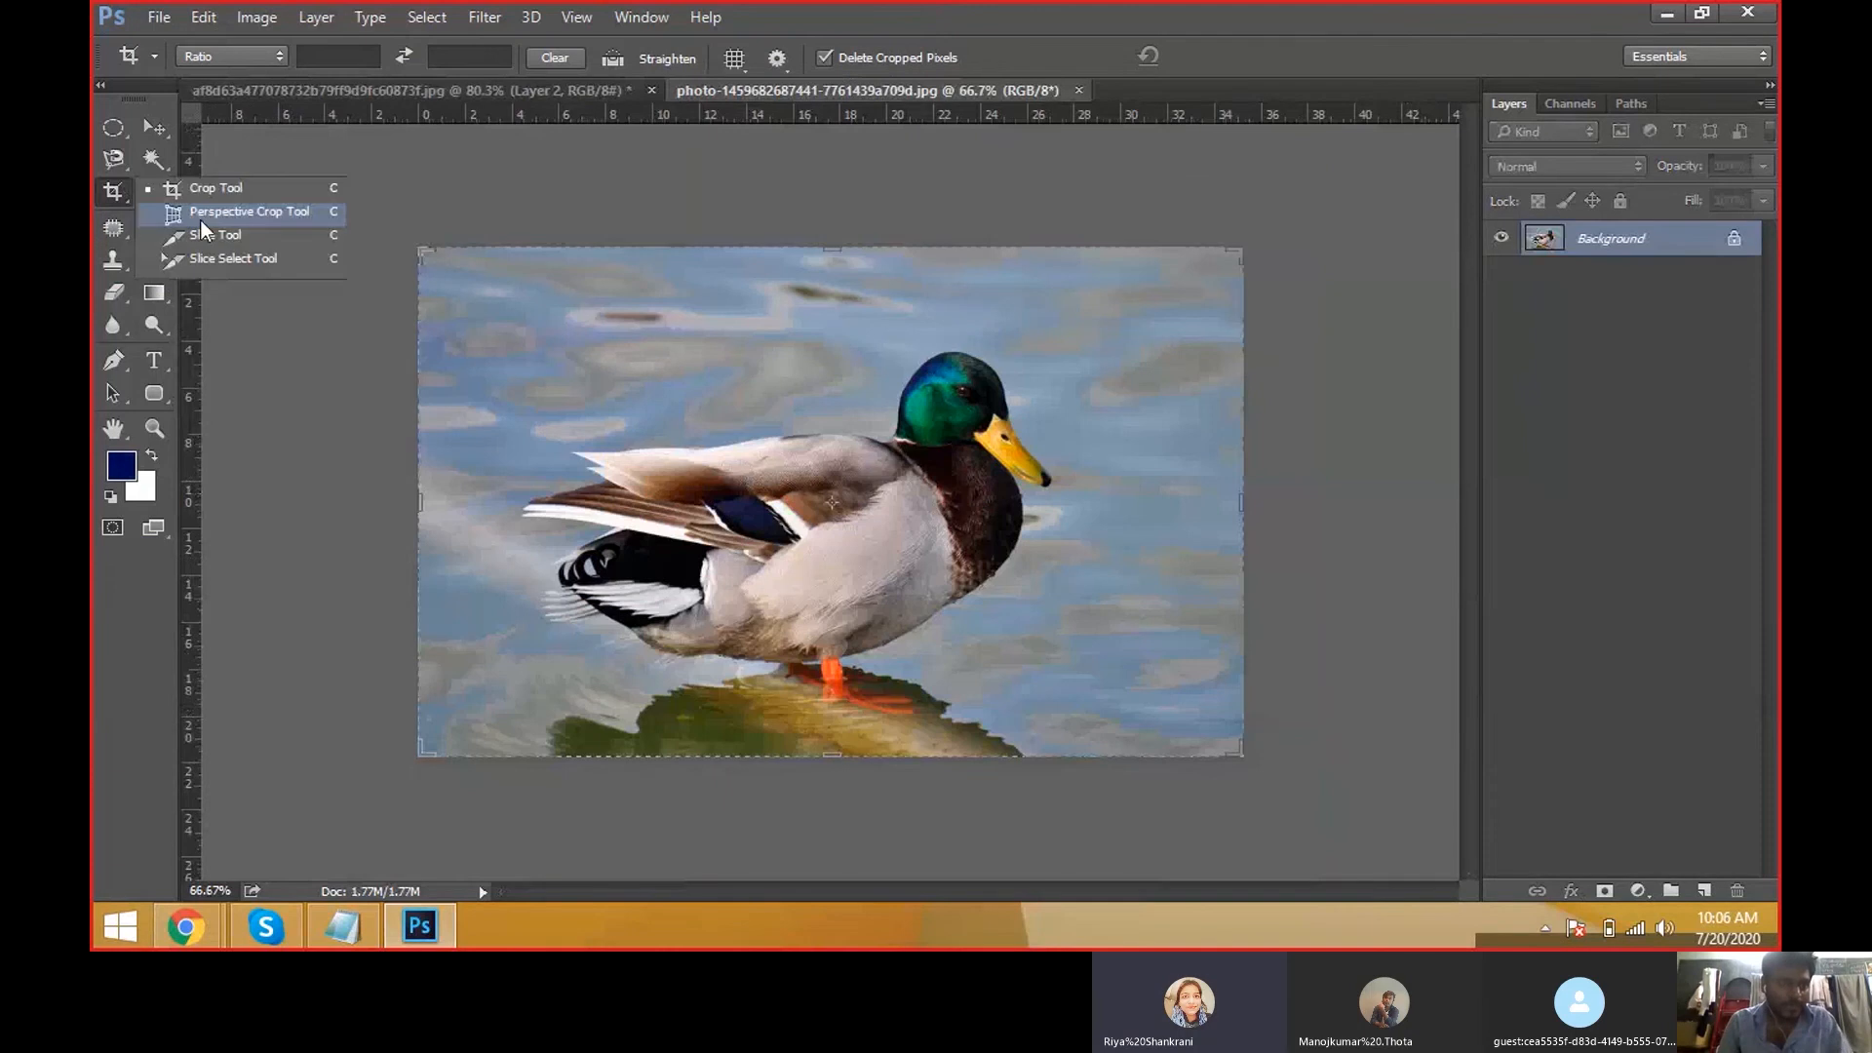
pyautogui.click(225, 211)
pyautogui.moveTo(558, 332); pyautogui.dragTo(1116, 743)
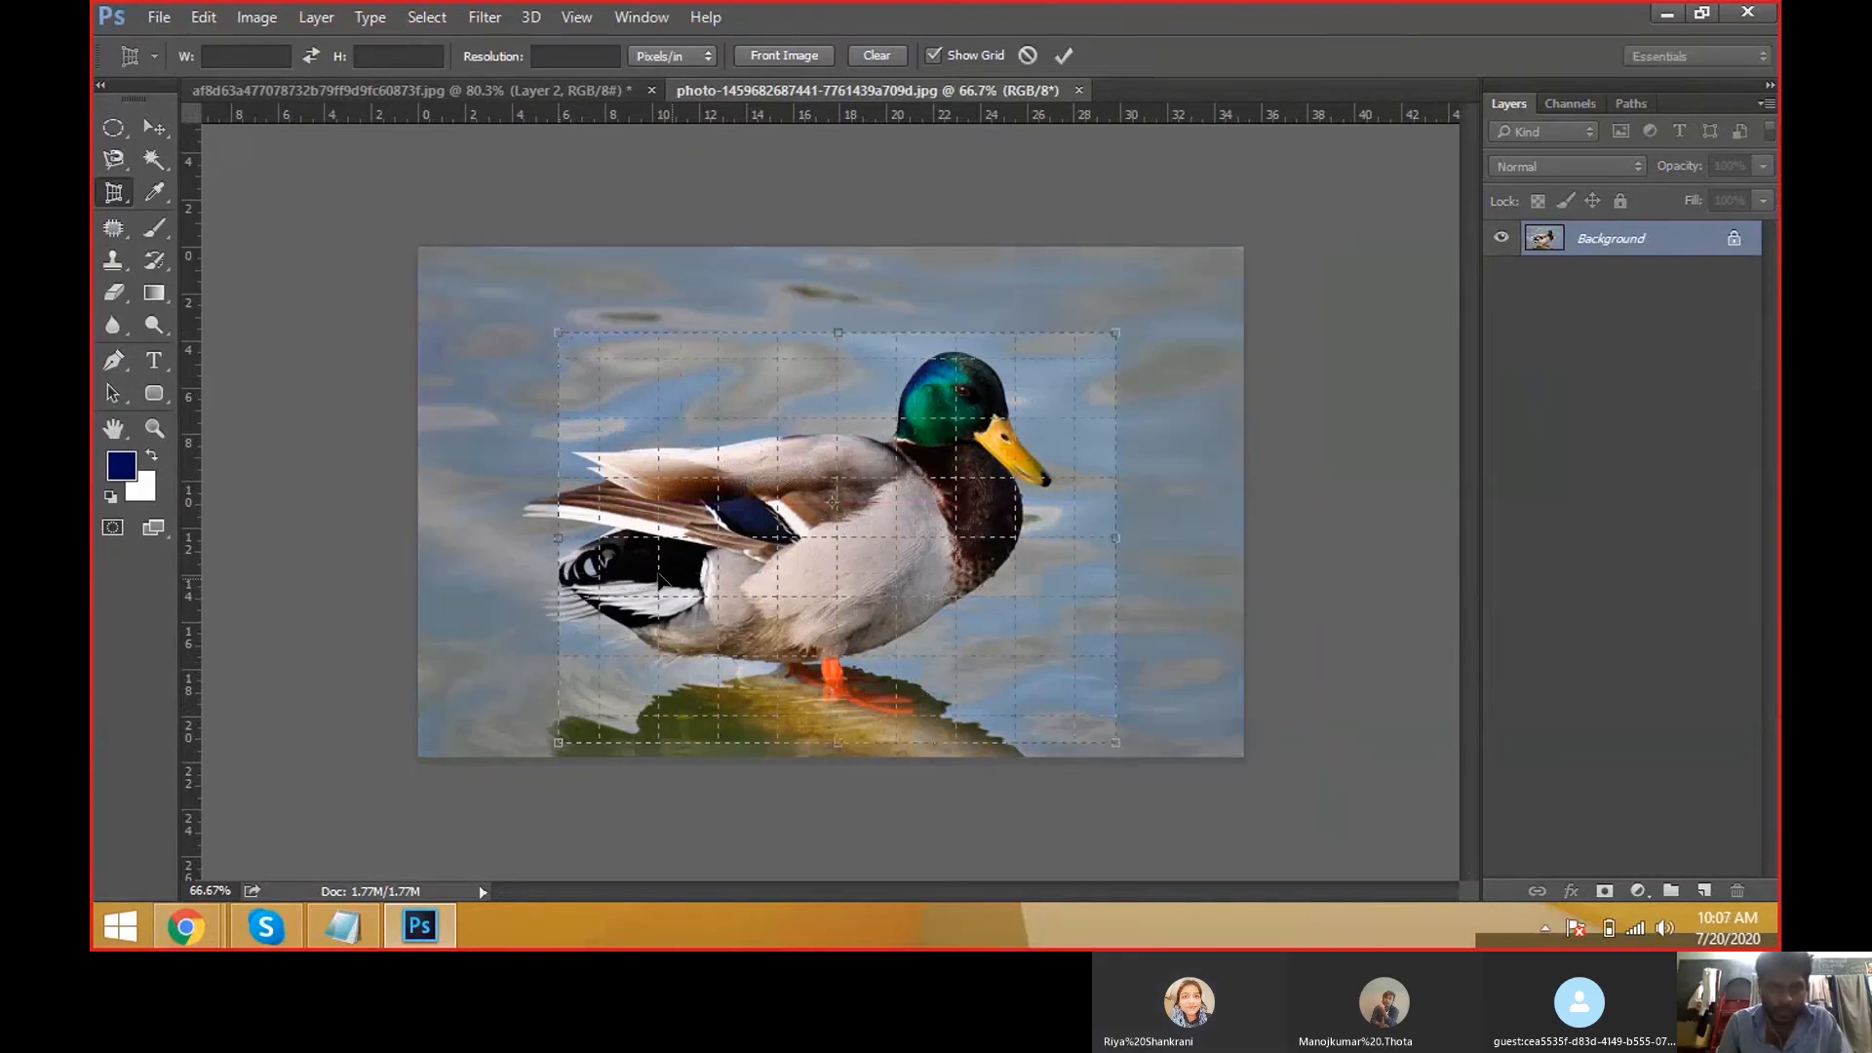
pyautogui.moveTo(557, 521); pyautogui.dragTo(740, 520)
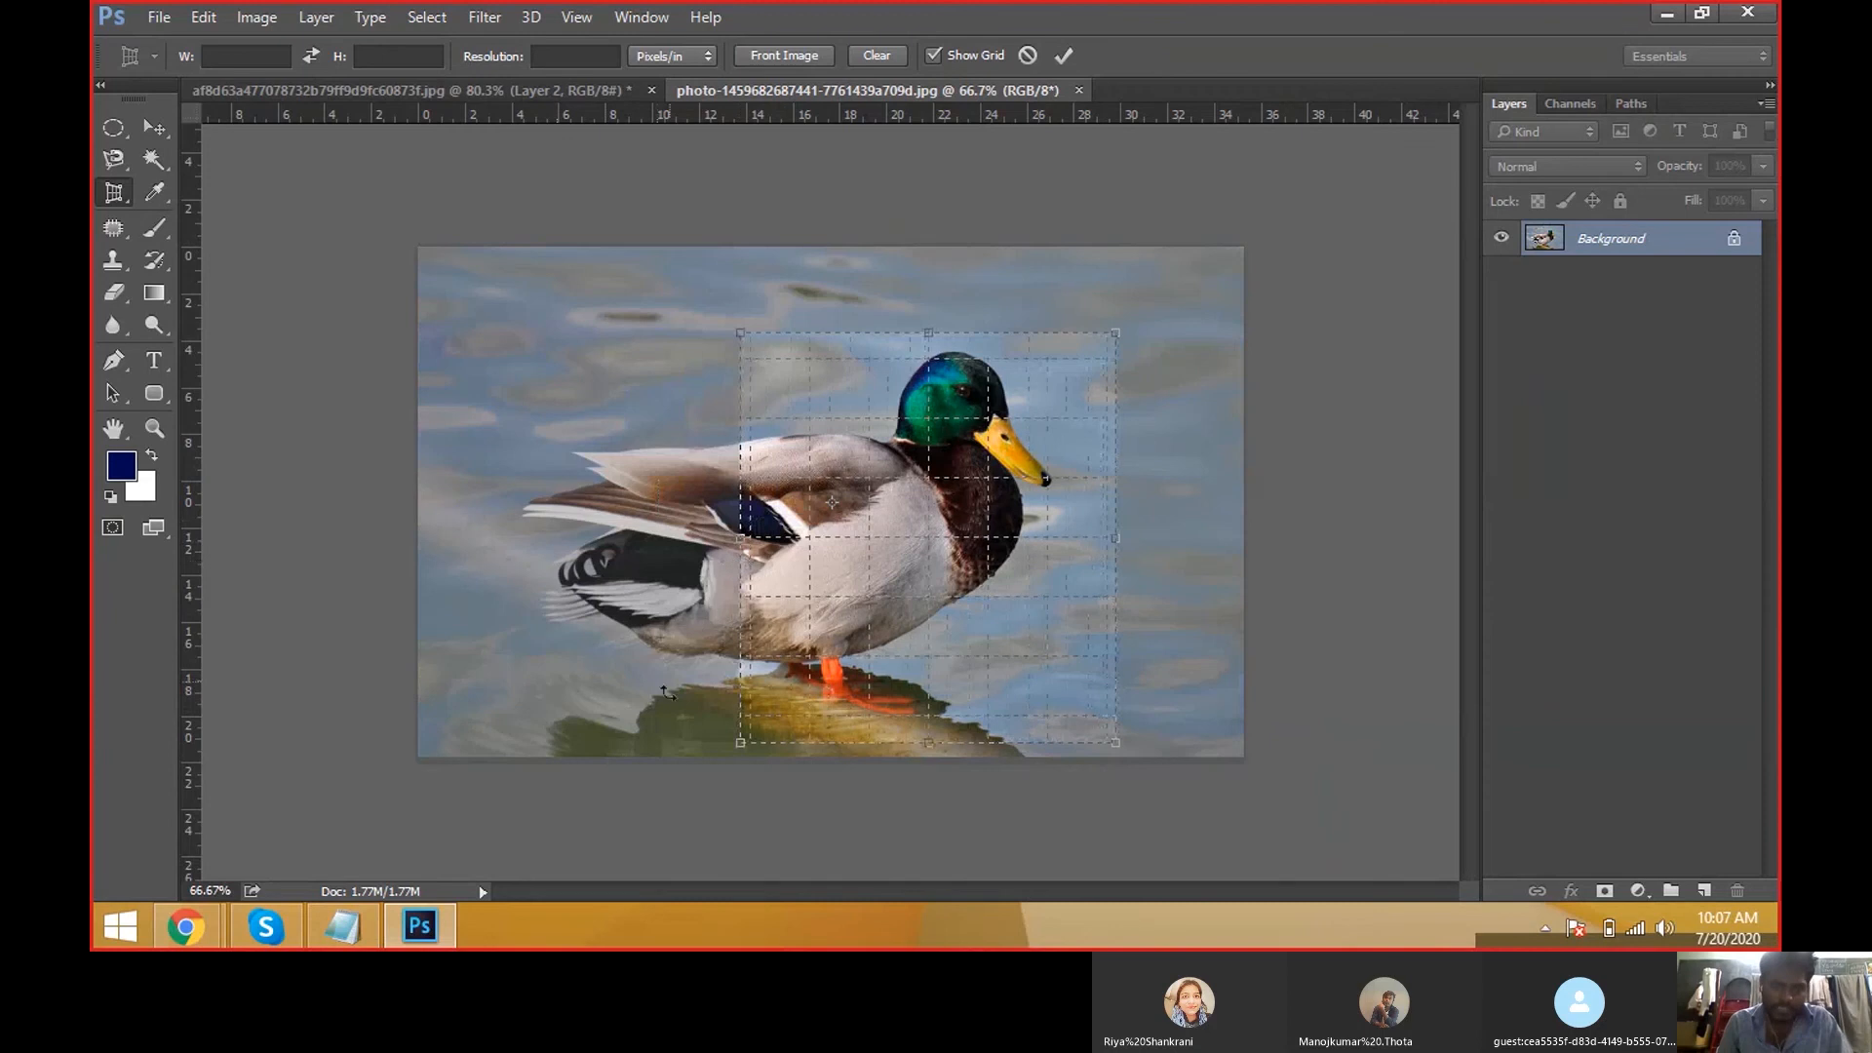
pyautogui.moveTo(1073, 537); pyautogui.dragTo(1075, 518)
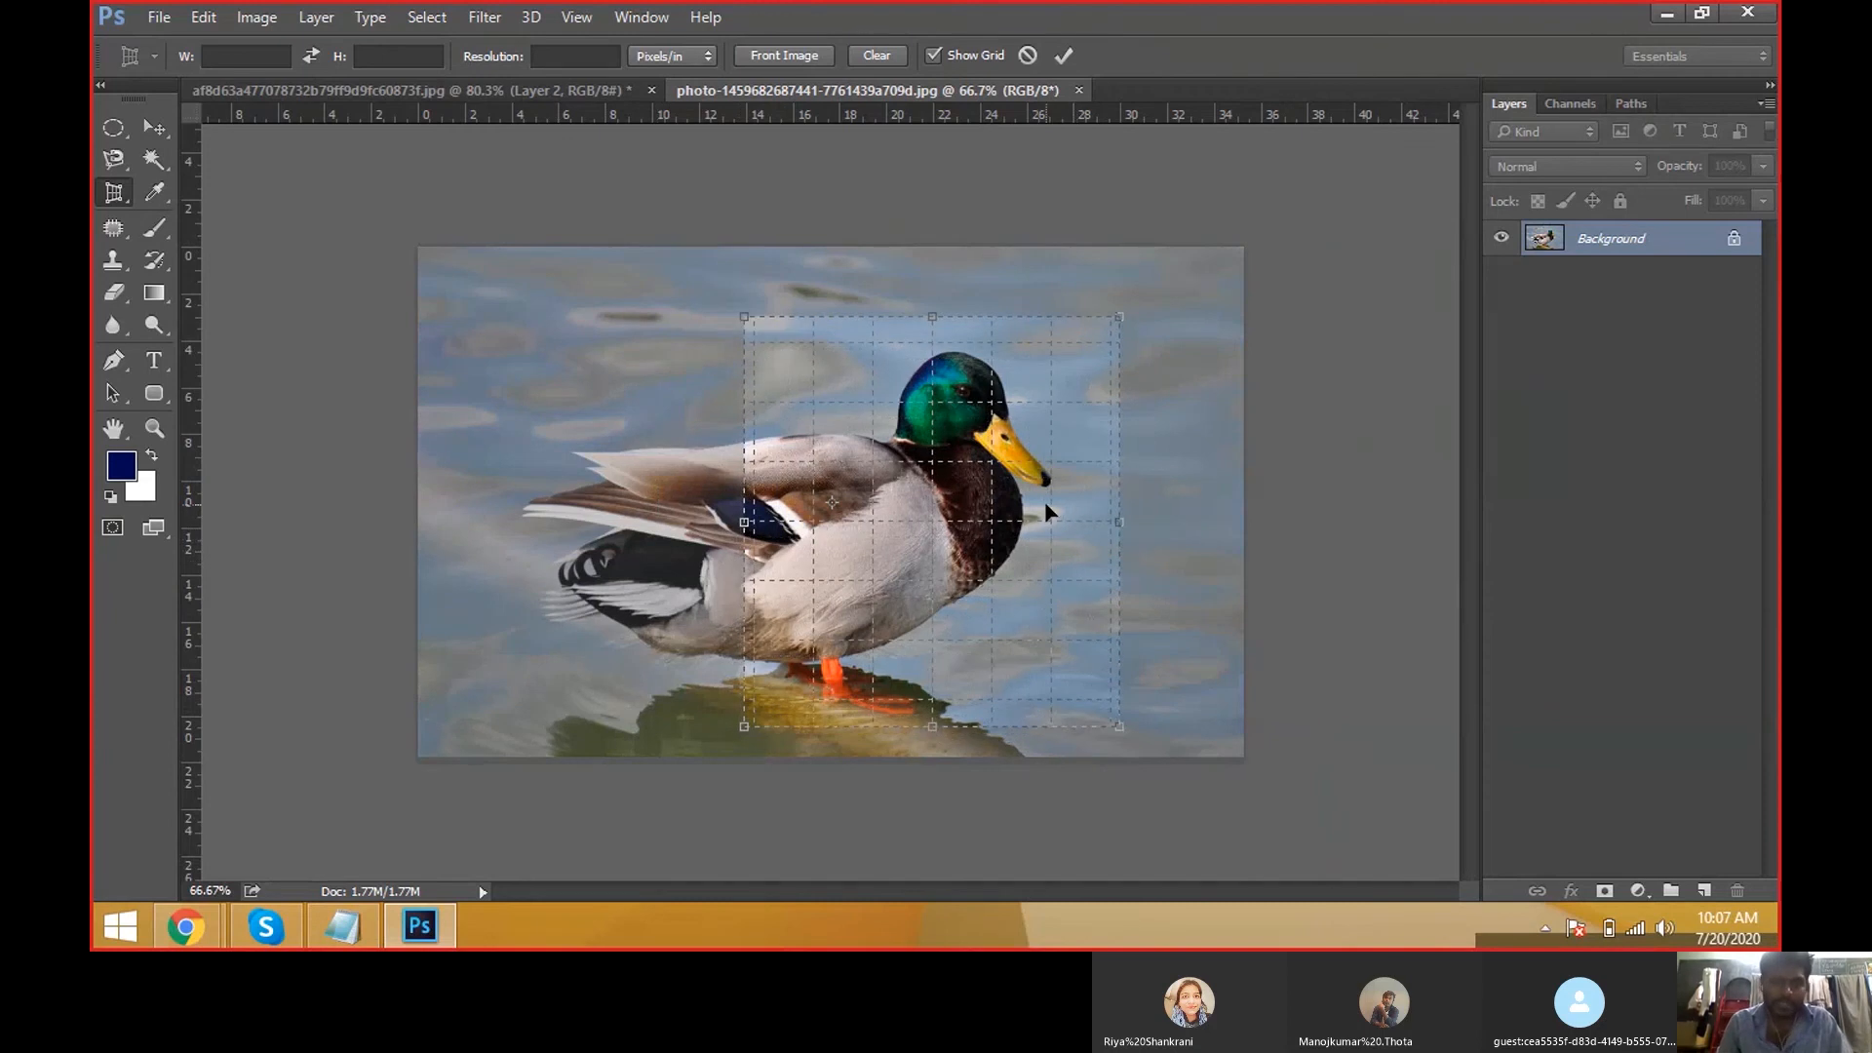
pyautogui.doubleClick(1044, 501)
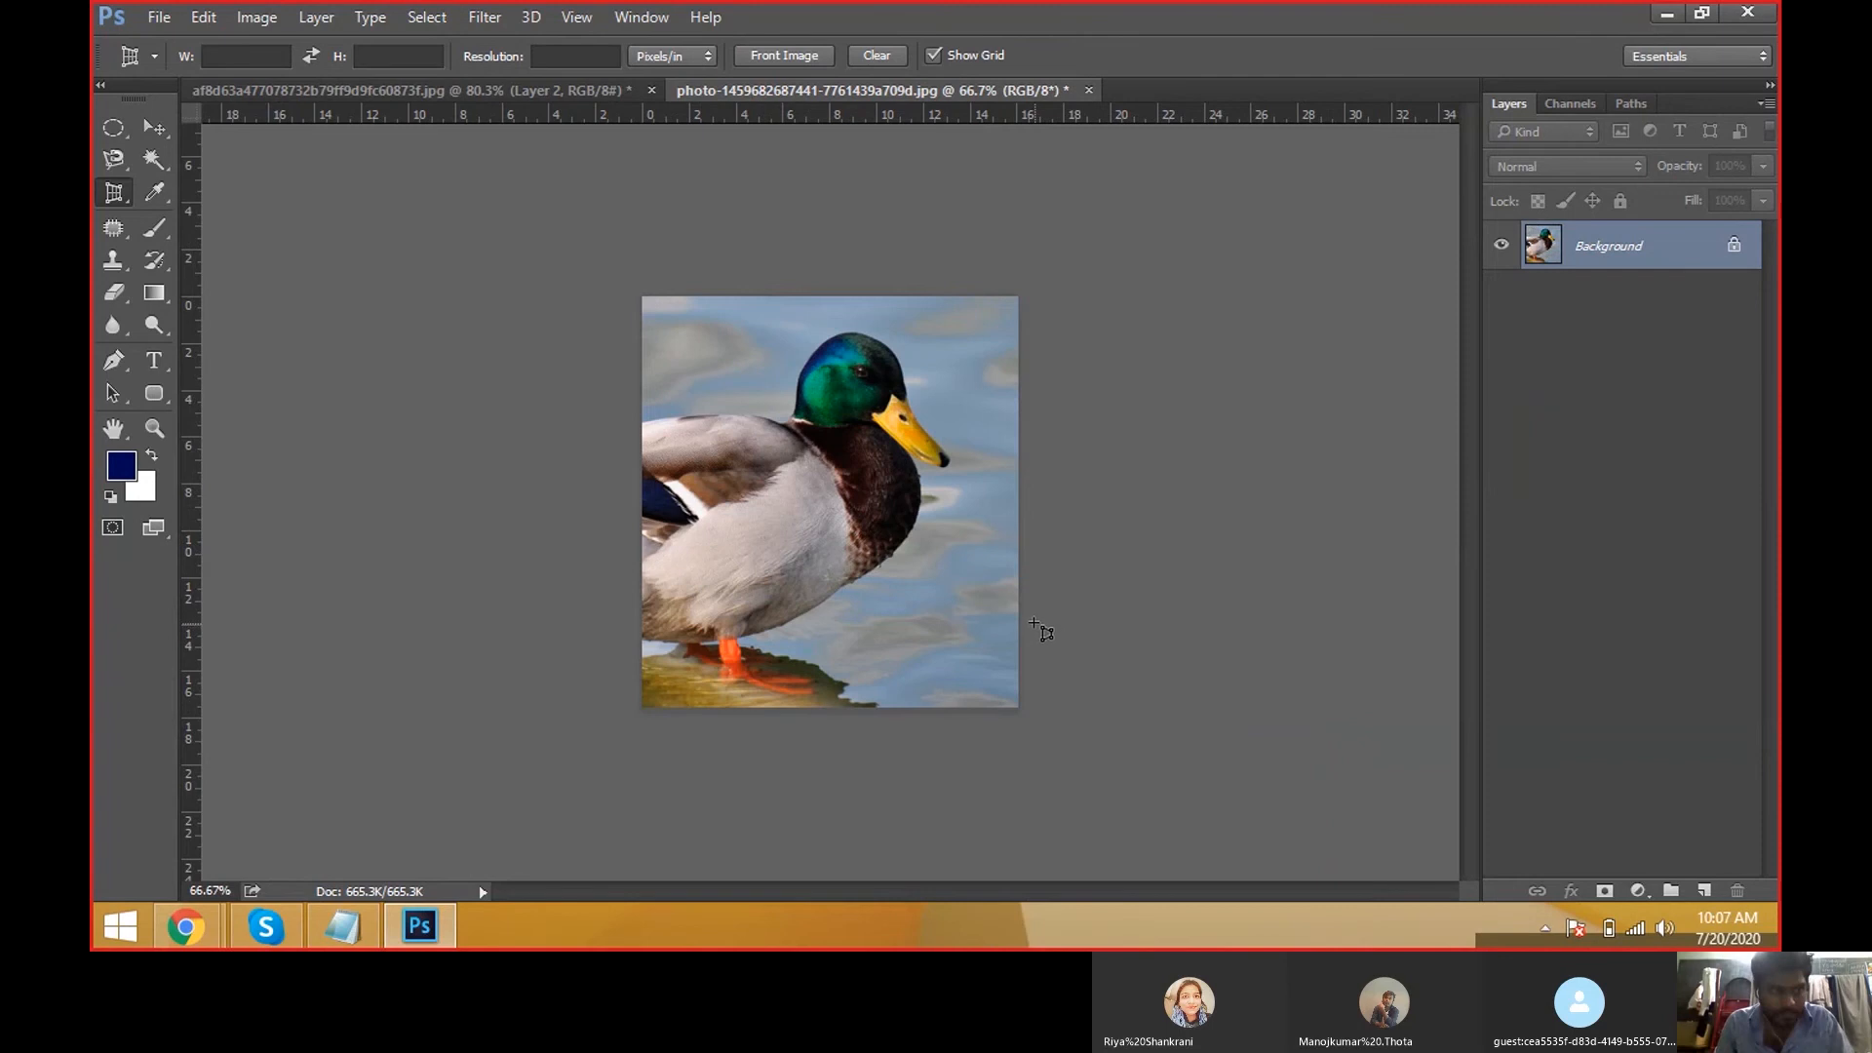
pyautogui.hotkey('ctrl', 'z')
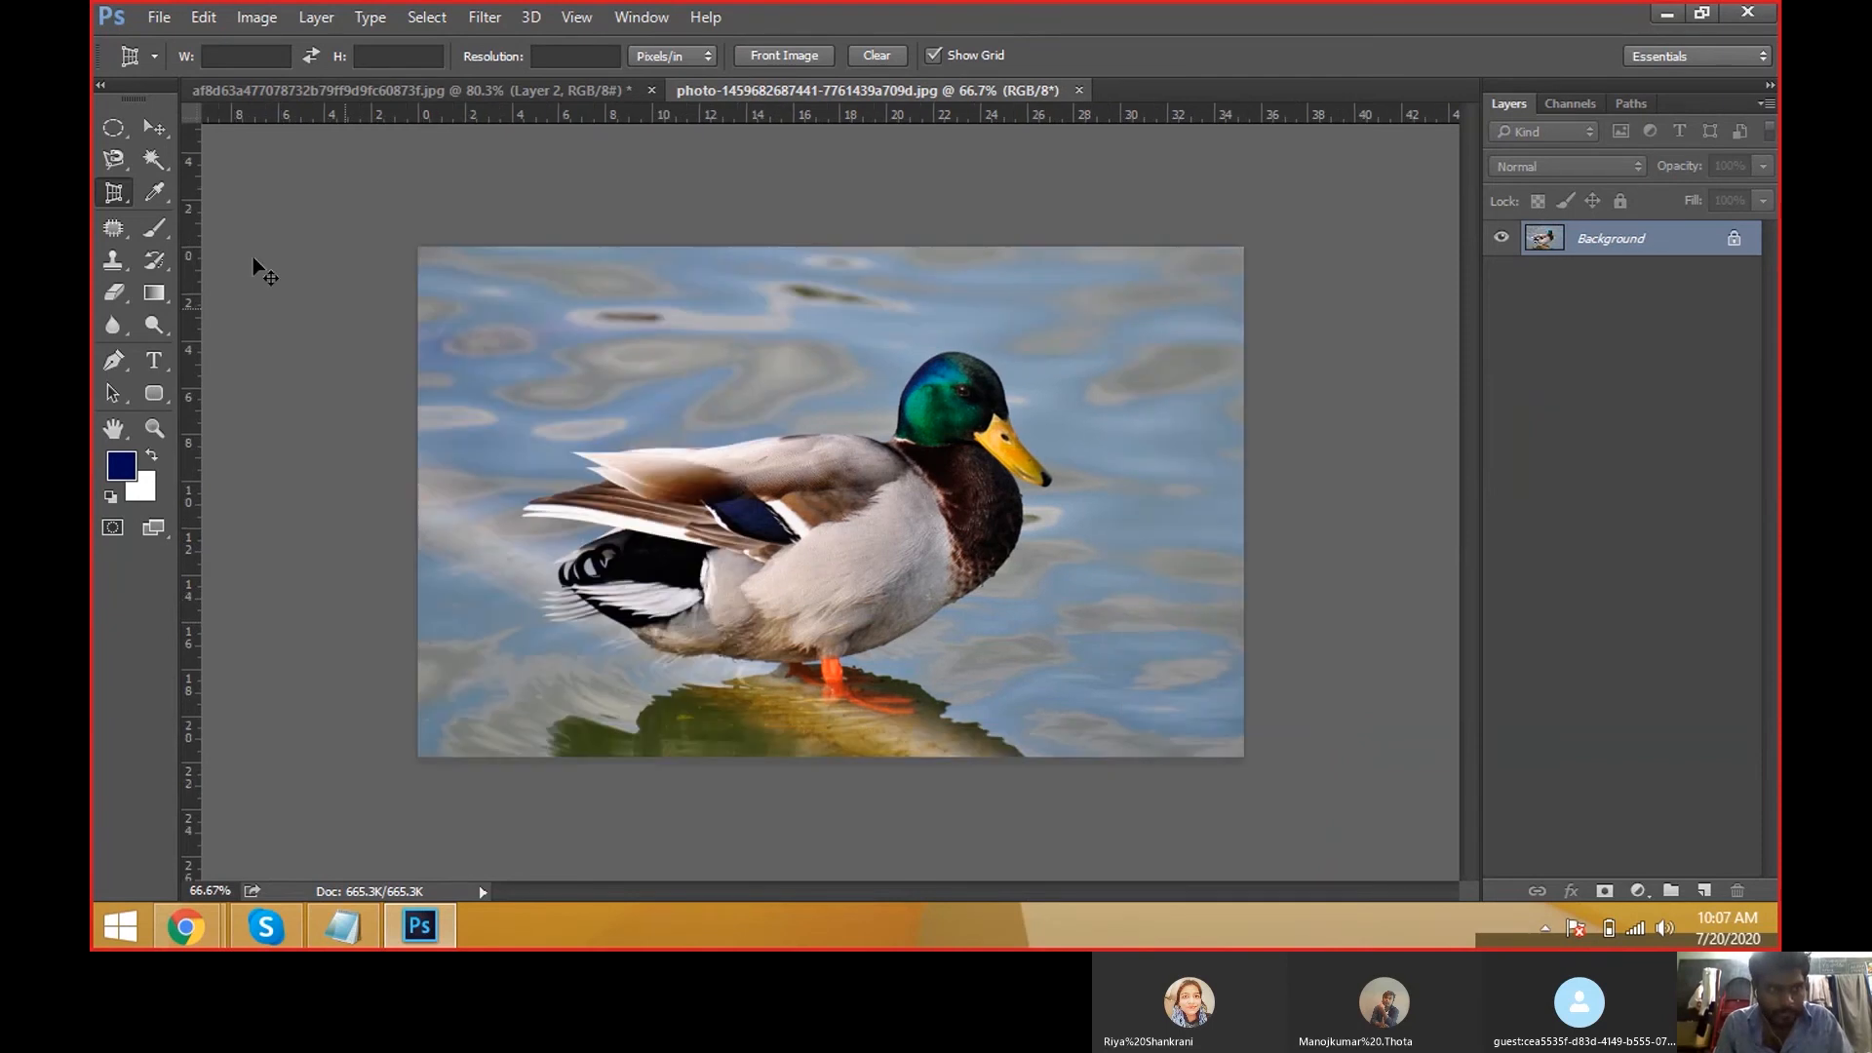
# Switch to the standard Crop Tool for comparison and return to the Perspective Crop Tool.
pyautogui.rightClick(117, 195)
pyautogui.click(161, 220)
pyautogui.rightClick(122, 207)
pyautogui.click(161, 198)
pyautogui.rightClick(112, 209)
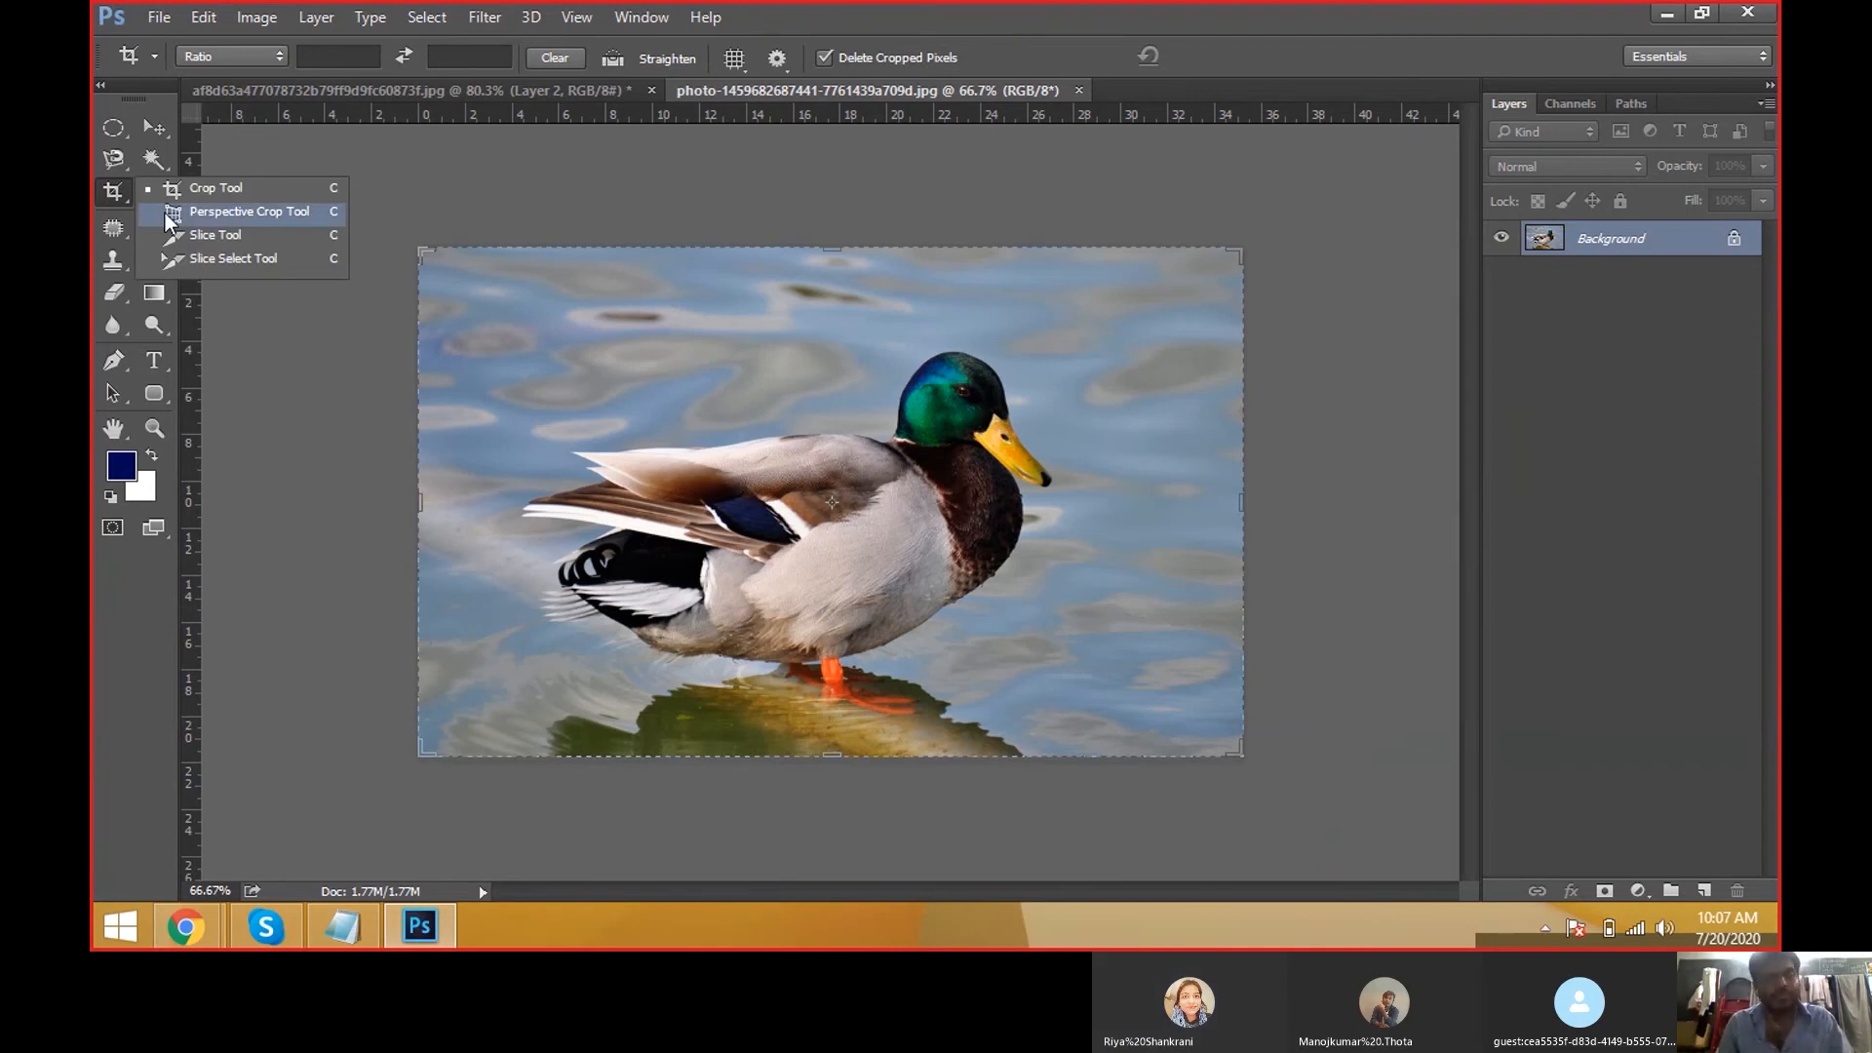
pyautogui.click(168, 214)
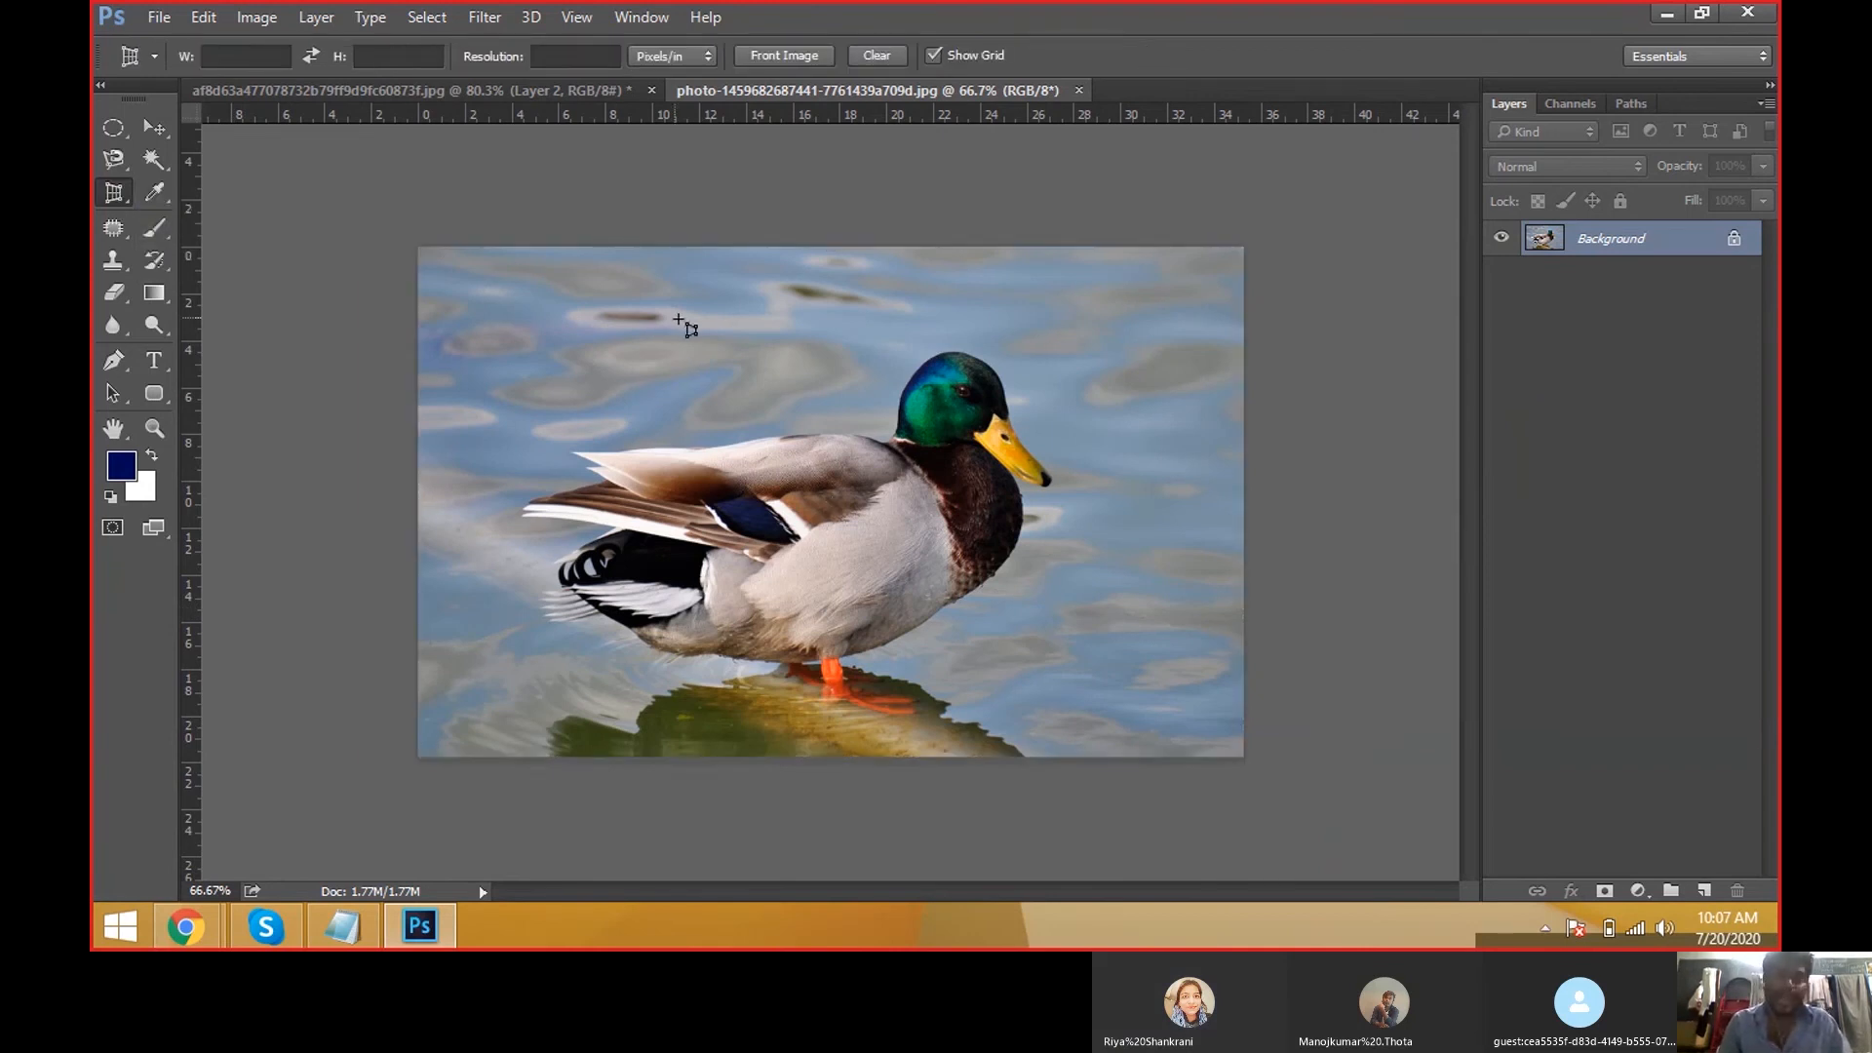
# Try a perspective crop of the mallard with all four frame corners moved individually into a skewed quadrilateral, and undo it.
pyautogui.moveTo(675, 318); pyautogui.dragTo(1090, 719)
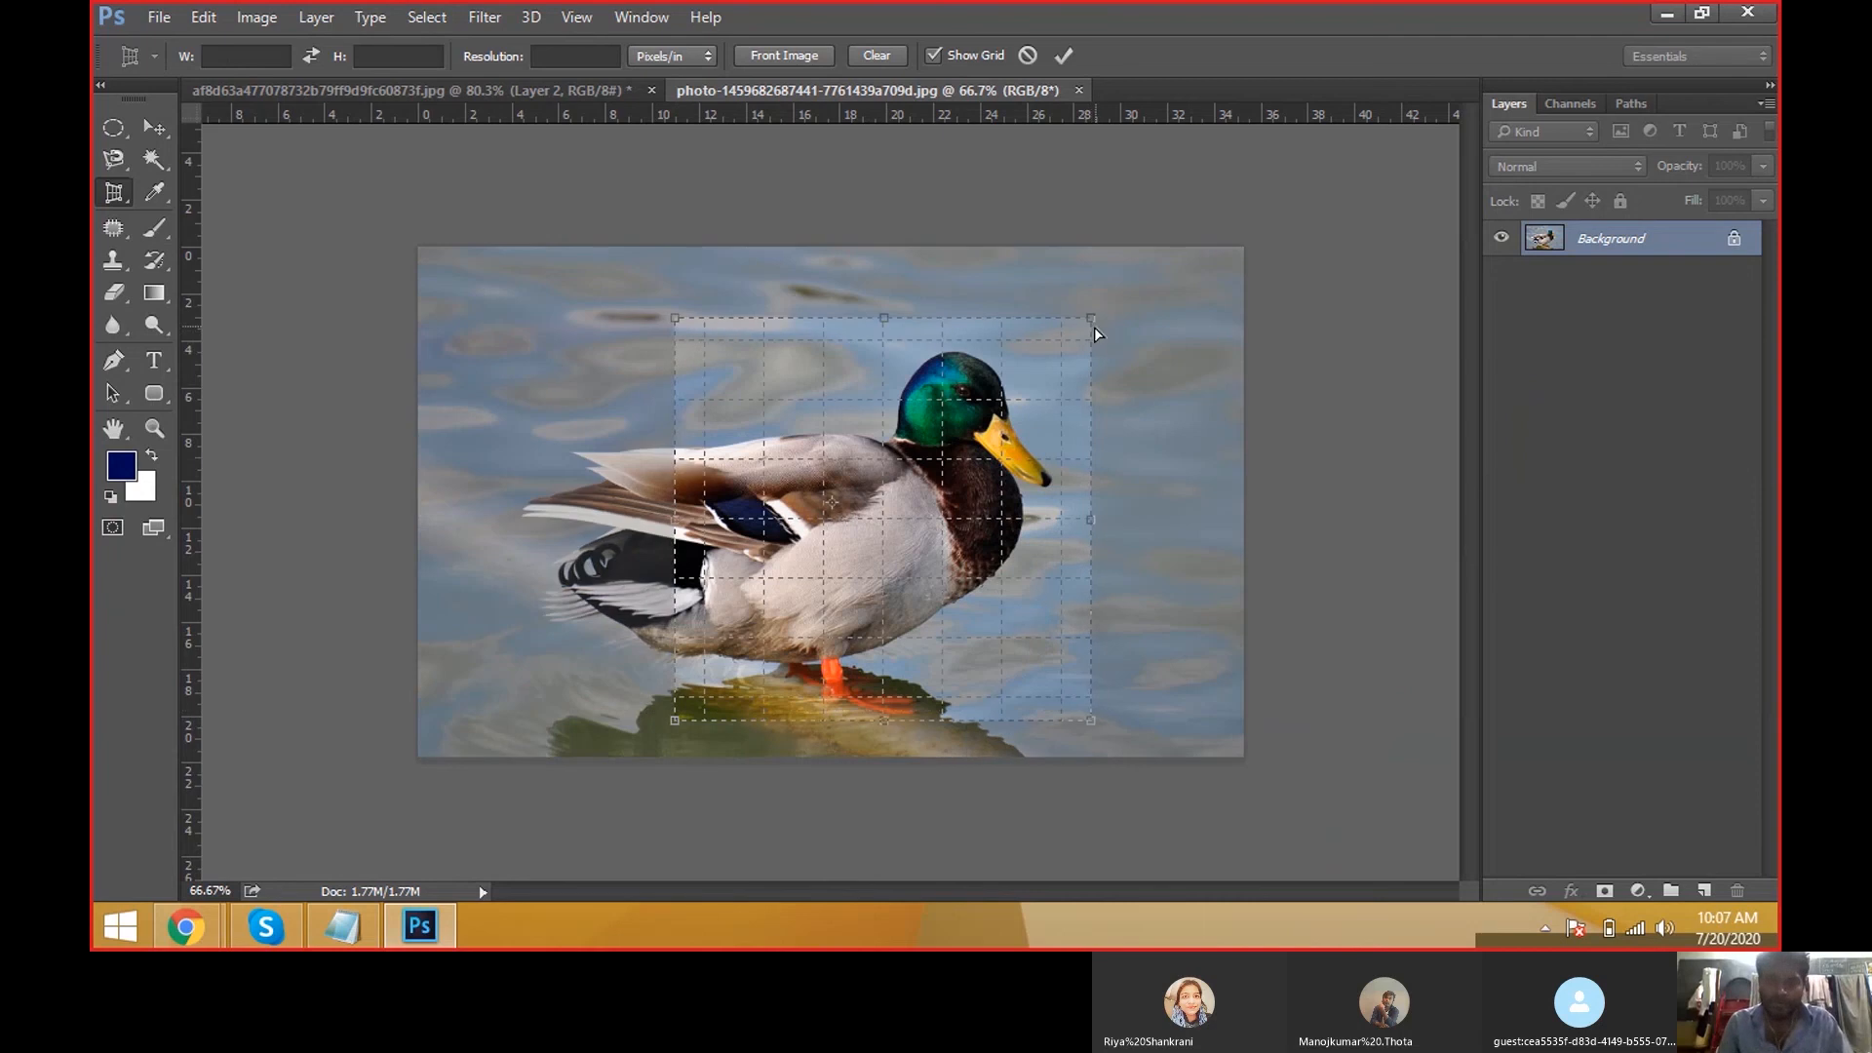
pyautogui.moveTo(1094, 327); pyautogui.dragTo(1093, 277)
pyautogui.moveTo(677, 322); pyautogui.dragTo(676, 360)
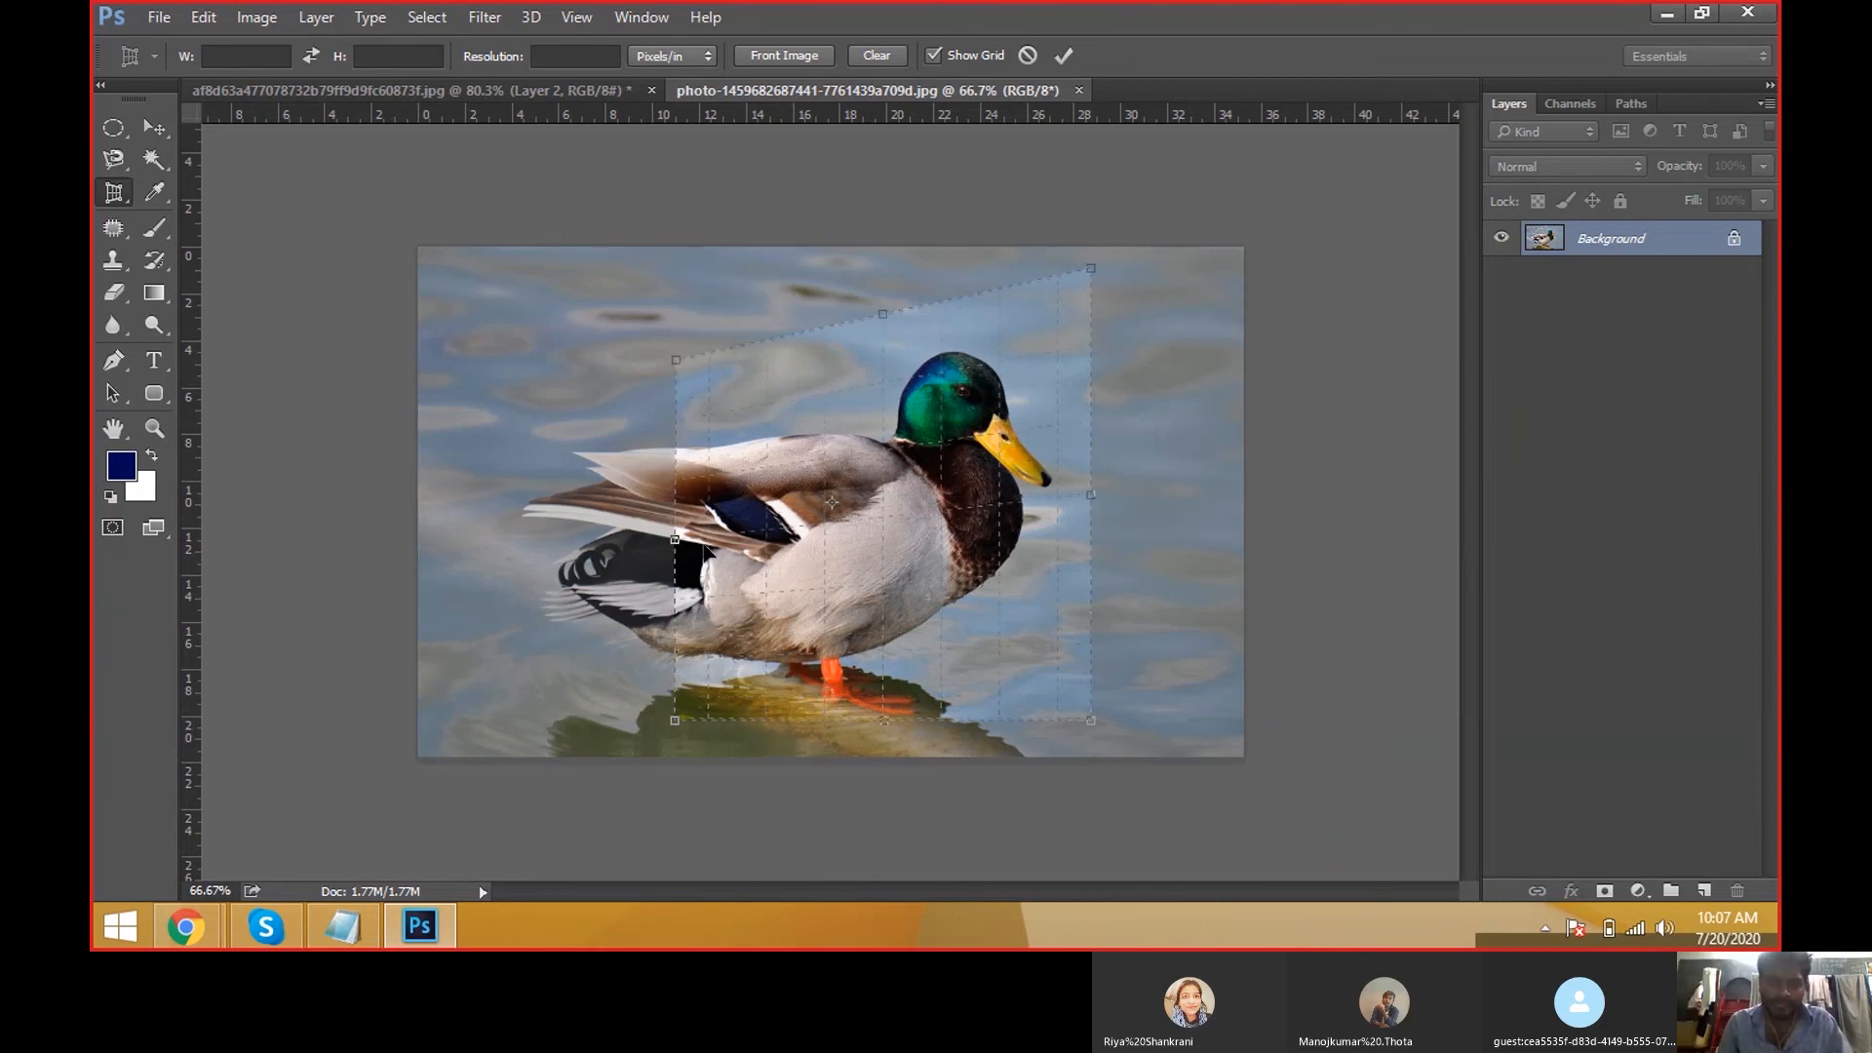
pyautogui.moveTo(685, 725); pyautogui.dragTo(575, 722)
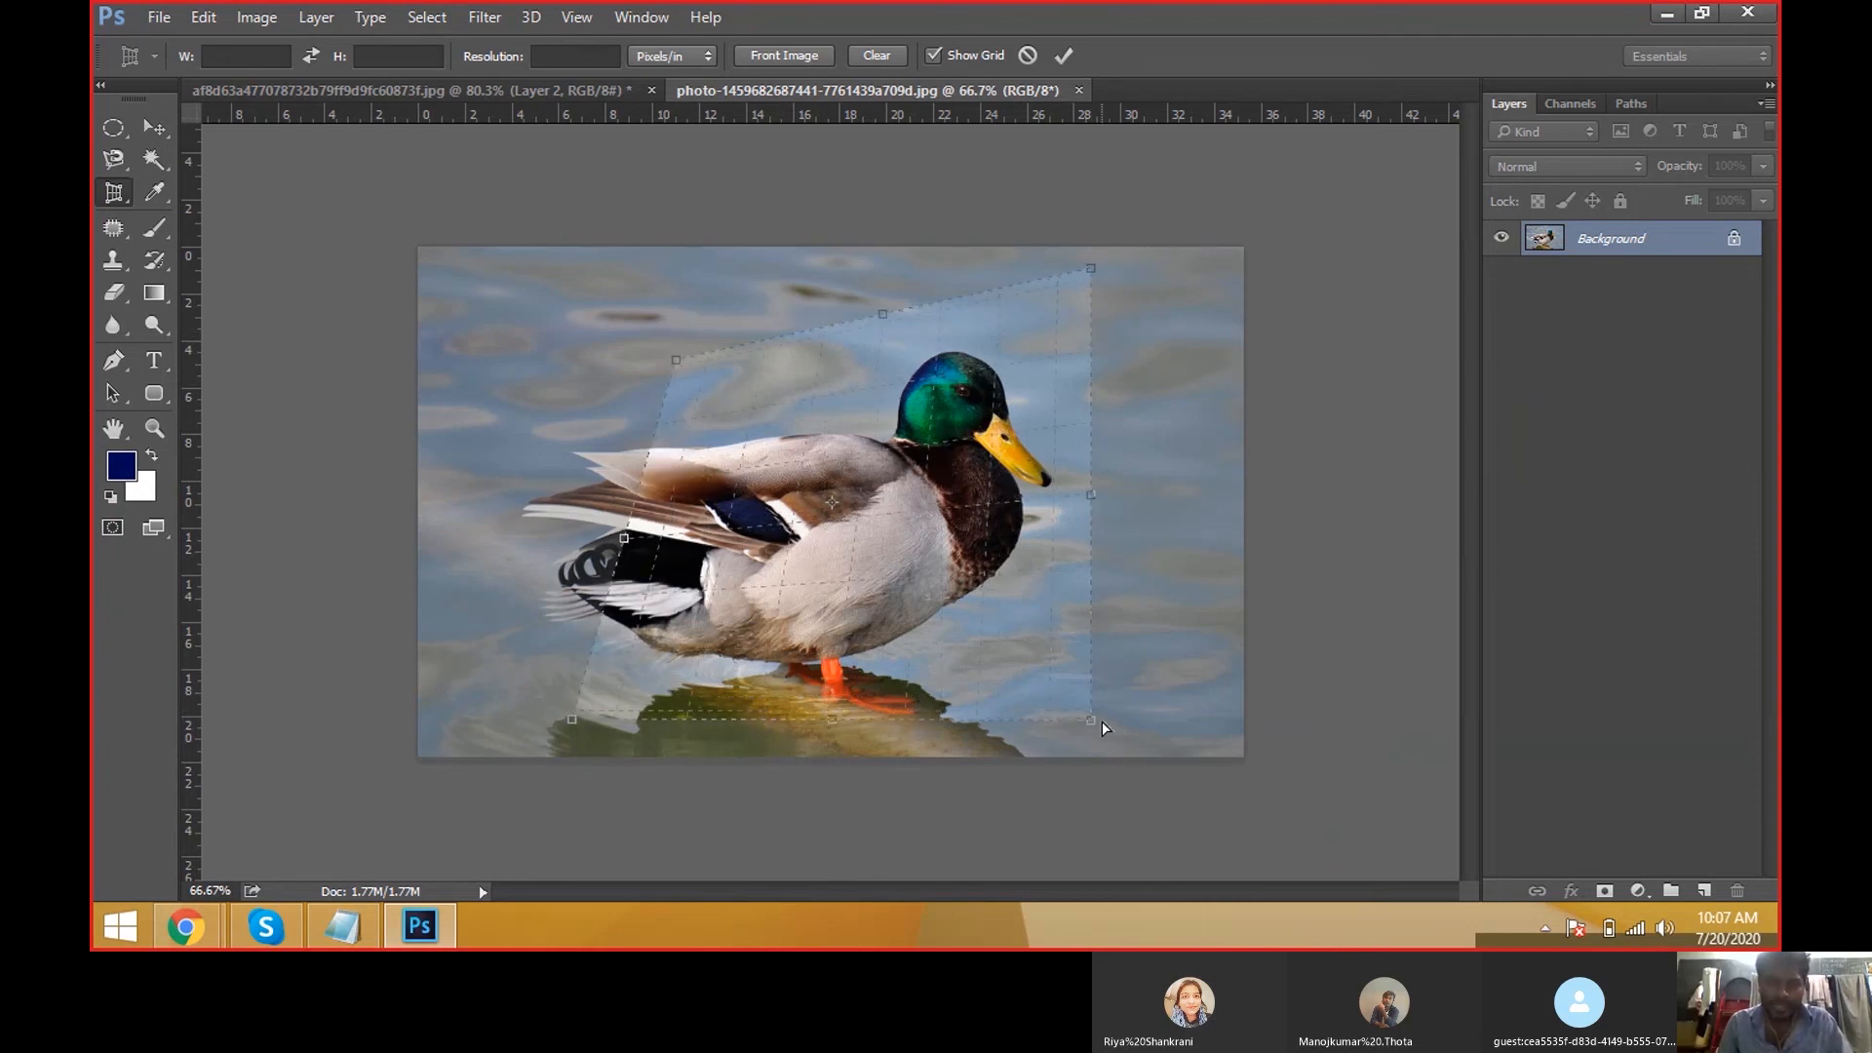
pyautogui.moveTo(1102, 722); pyautogui.dragTo(1060, 714)
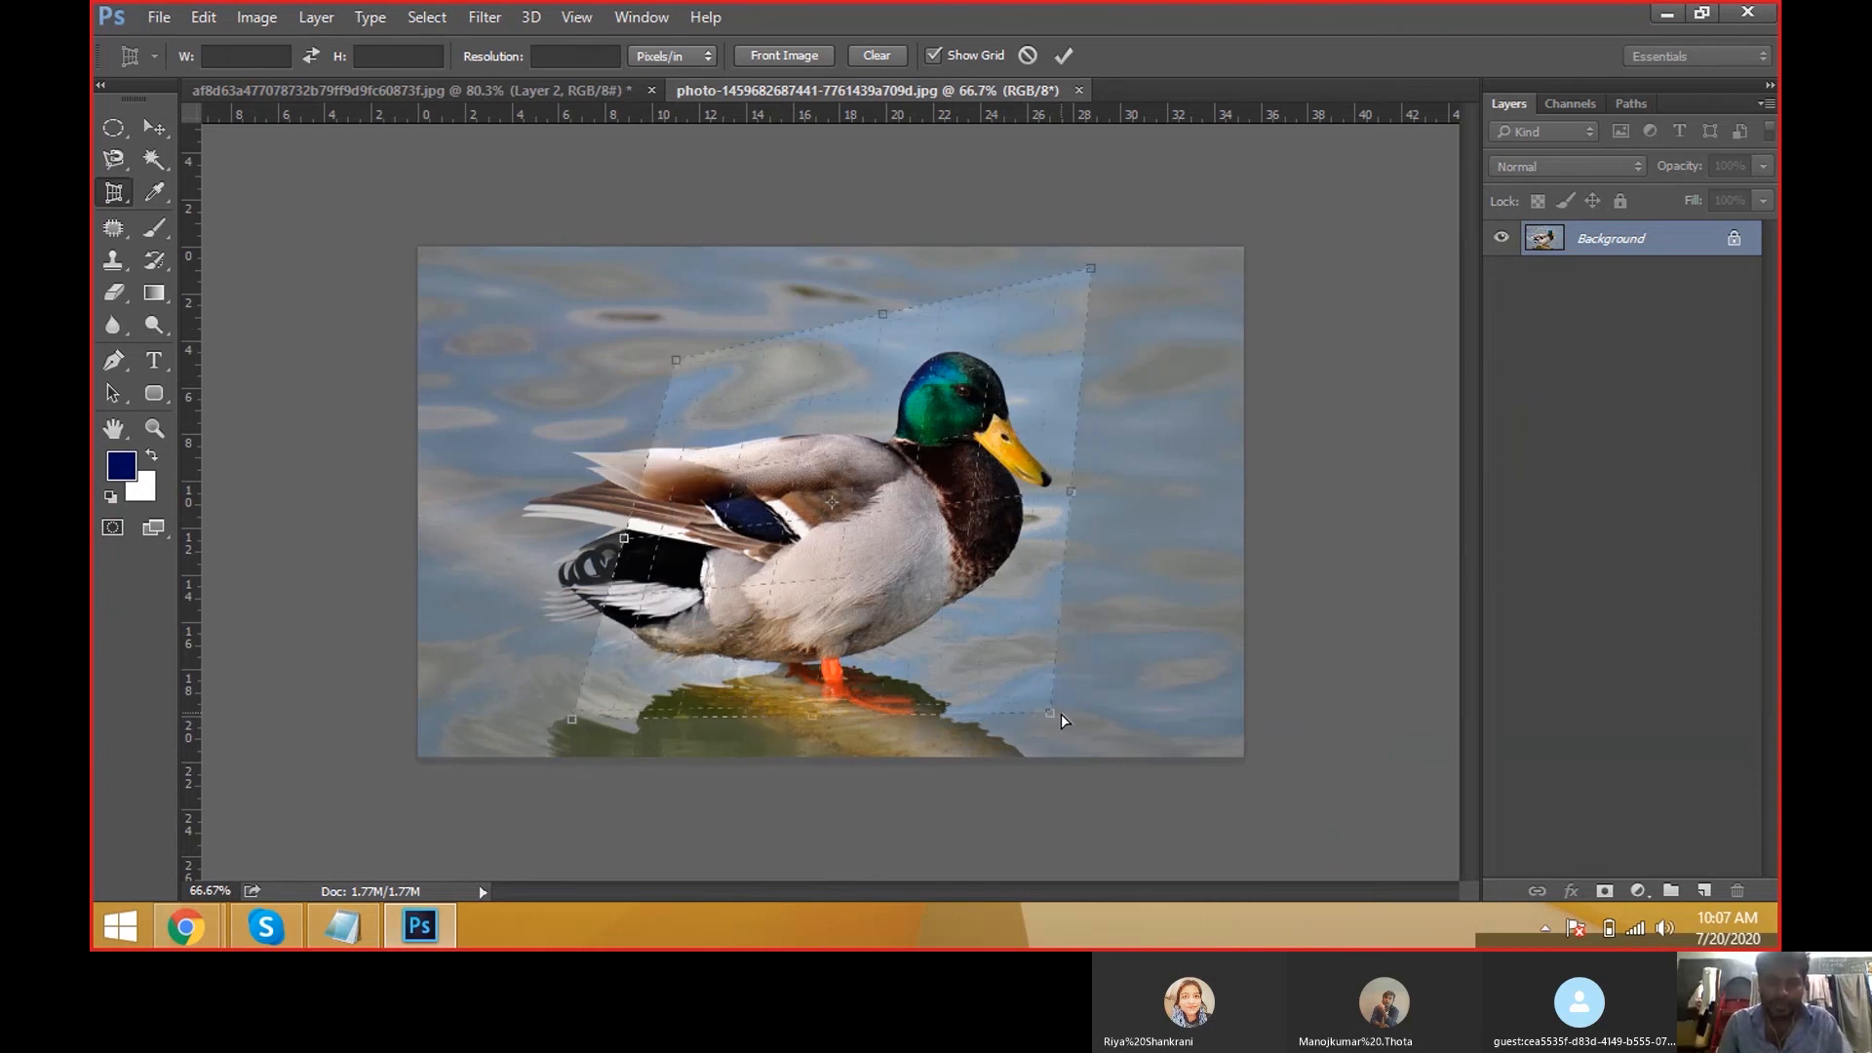
pyautogui.doubleClick(939, 527)
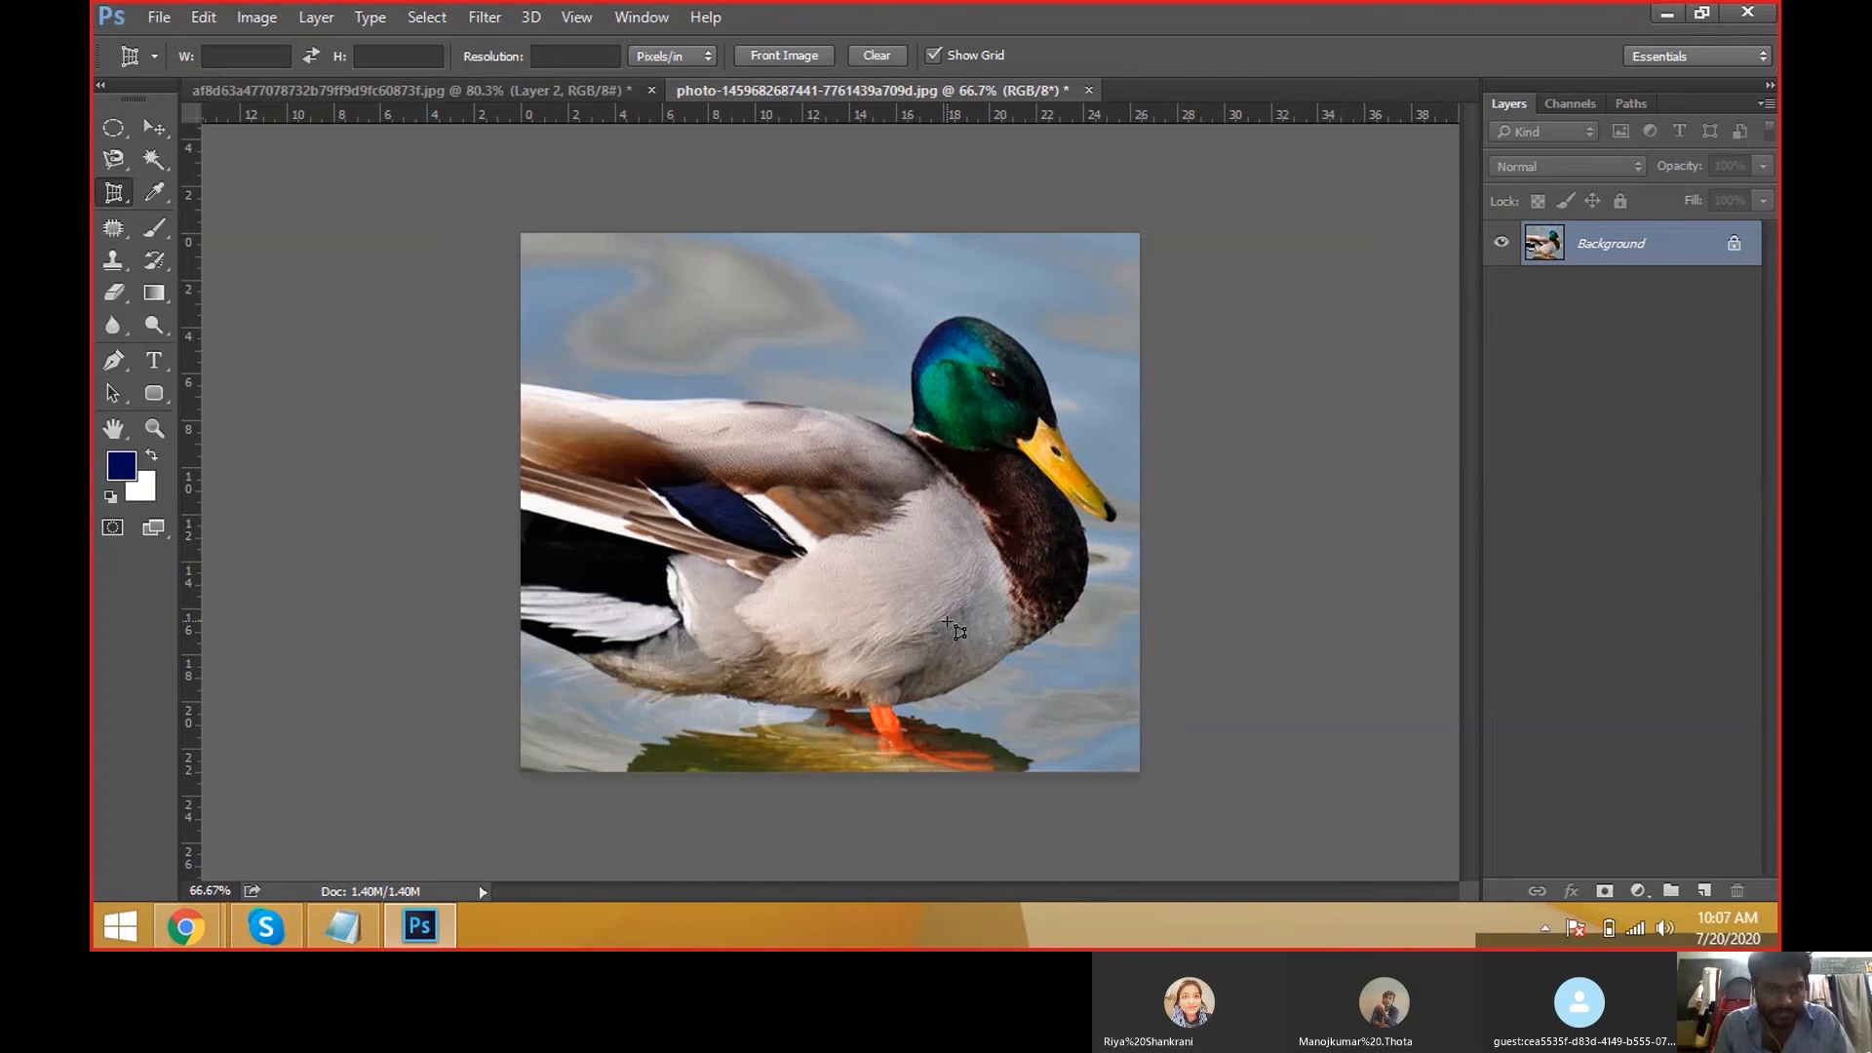
pyautogui.hotkey('ctrl', 'z')
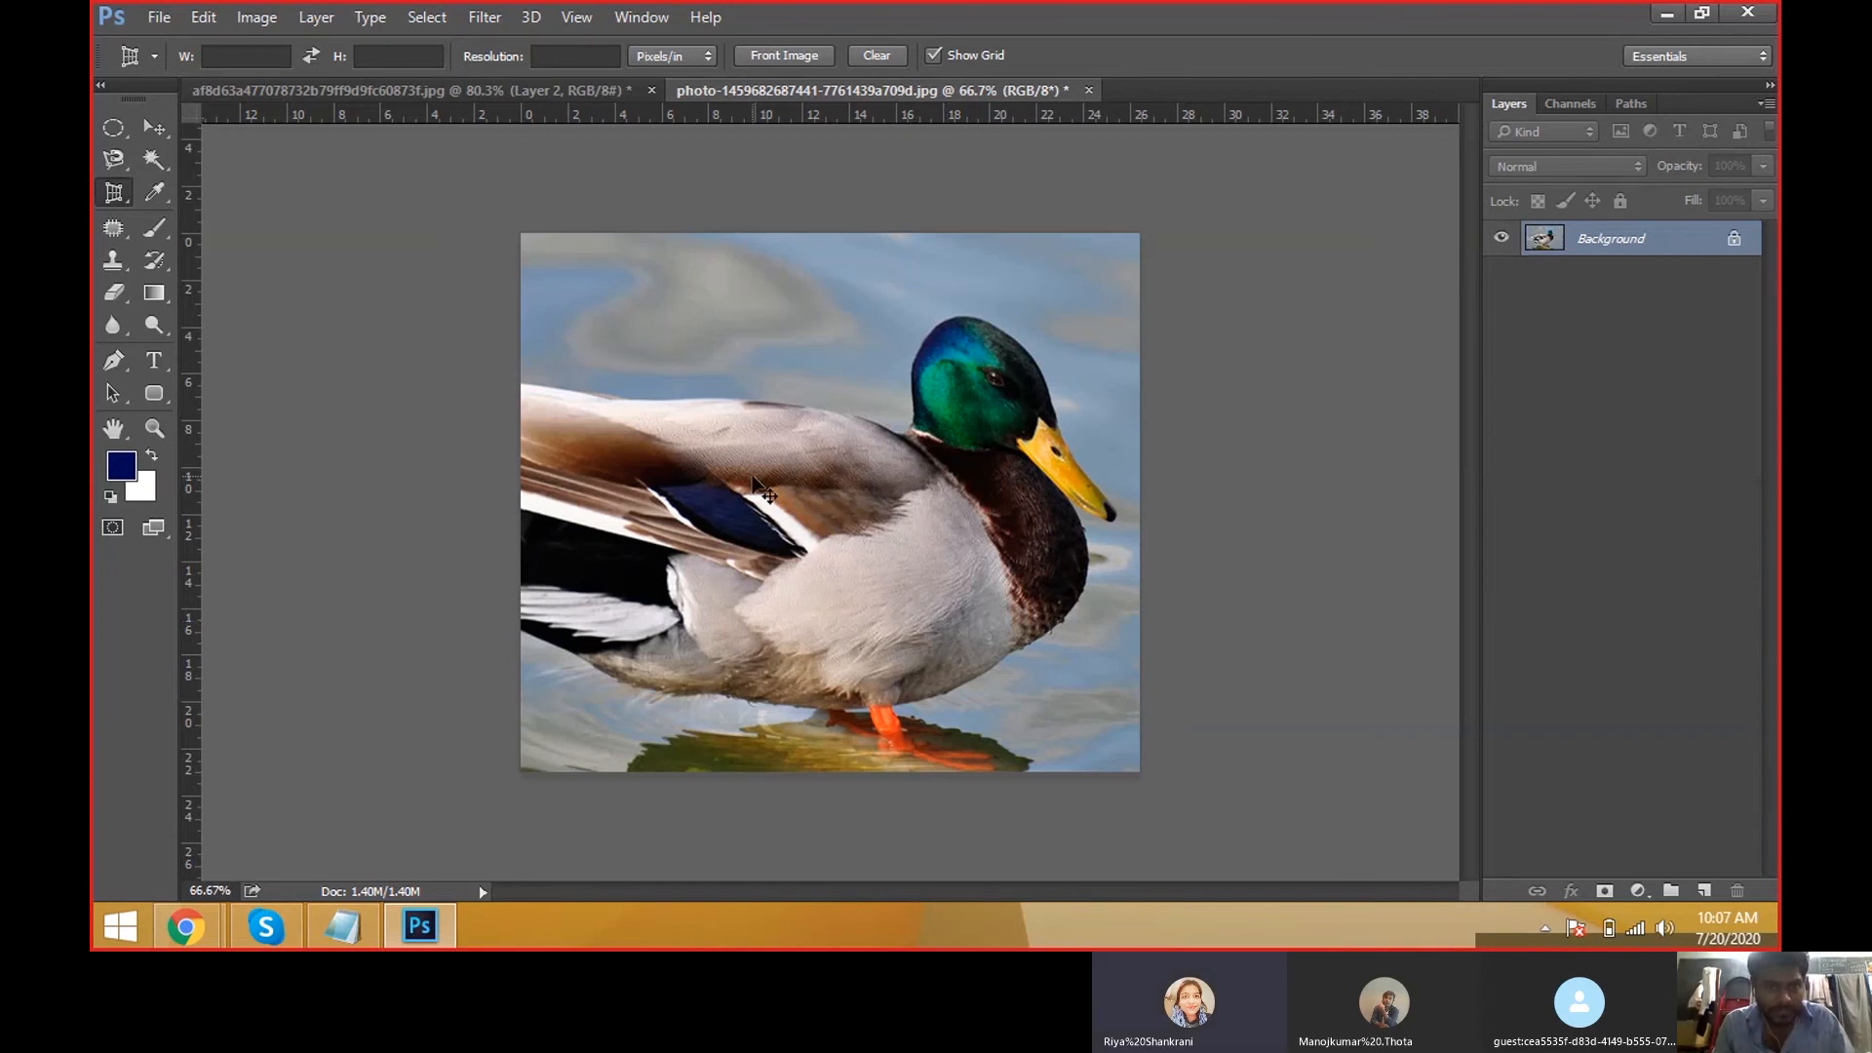
# Try a perspective crop around the mallard with the frame's upper-right corner pulled up and inward and its lower-right corner outward, and undo it.
pyautogui.moveTo(563, 334); pyautogui.dragTo(1083, 723)
pyautogui.moveTo(1085, 358); pyautogui.dragTo(1024, 285)
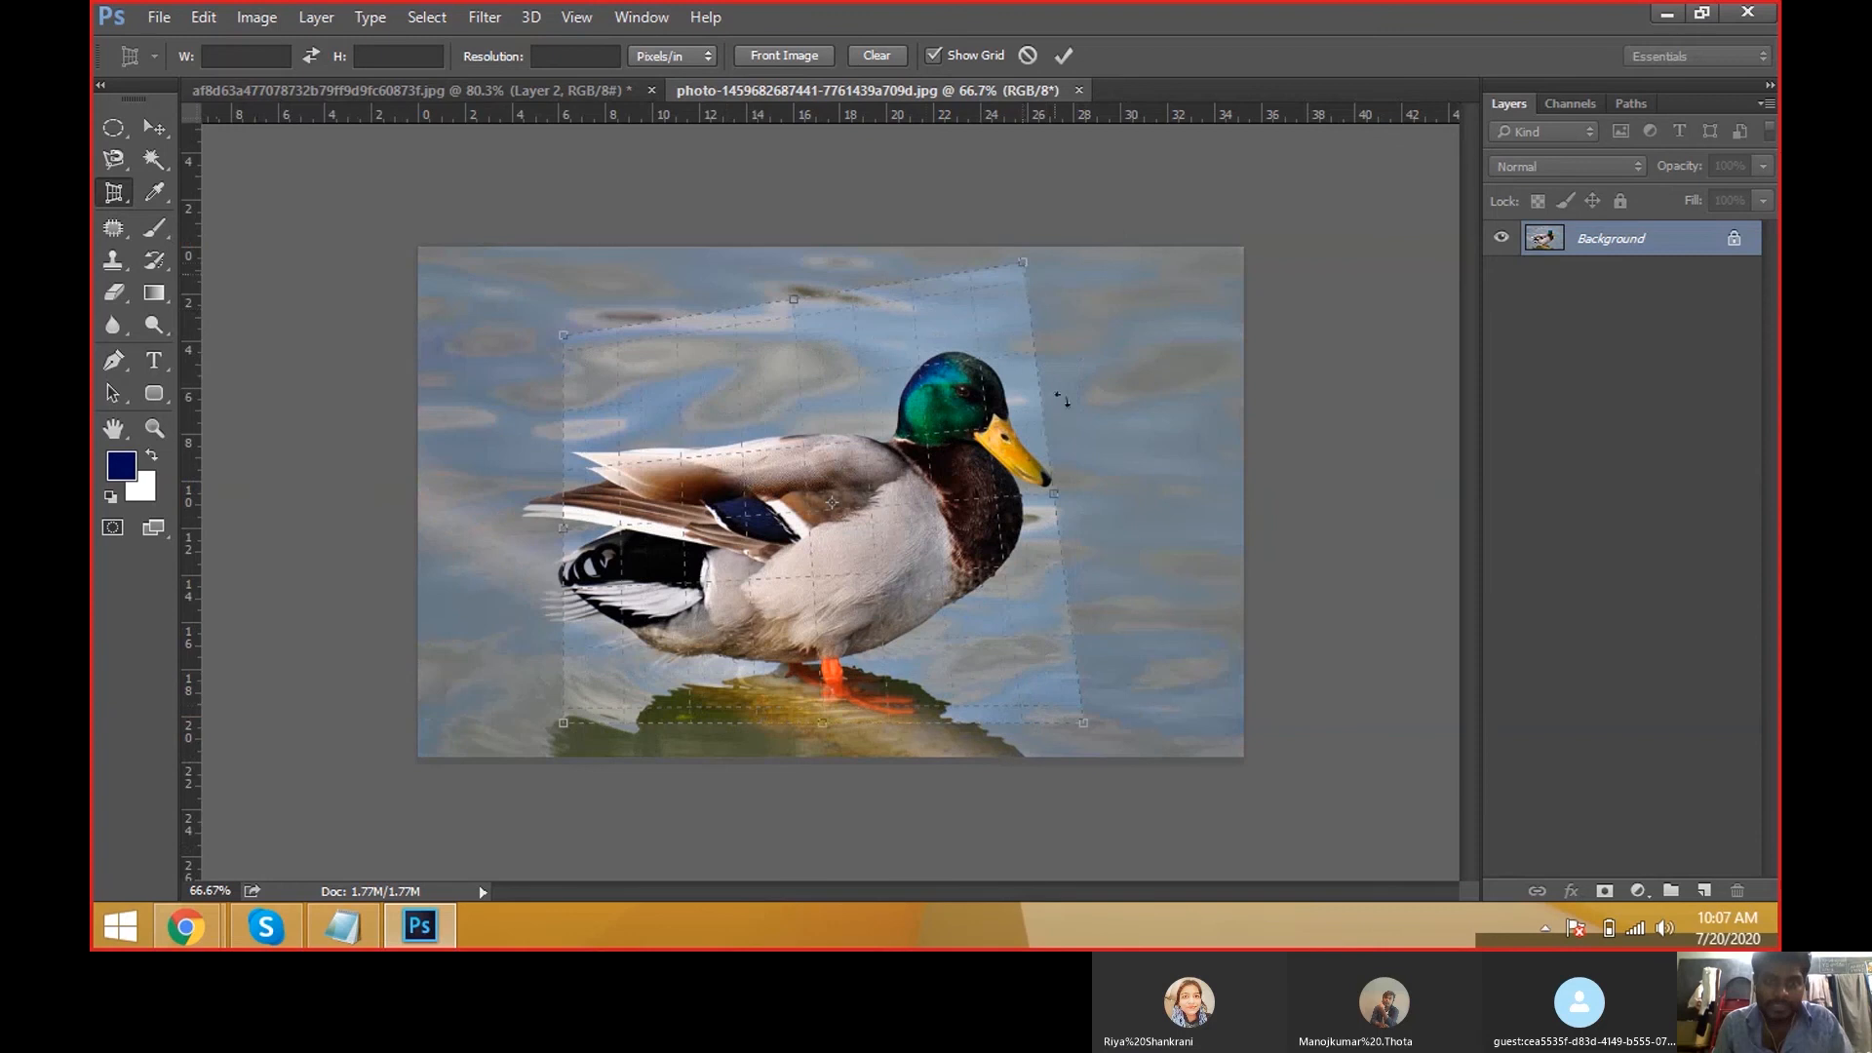
pyautogui.moveTo(1084, 729); pyautogui.dragTo(1162, 734)
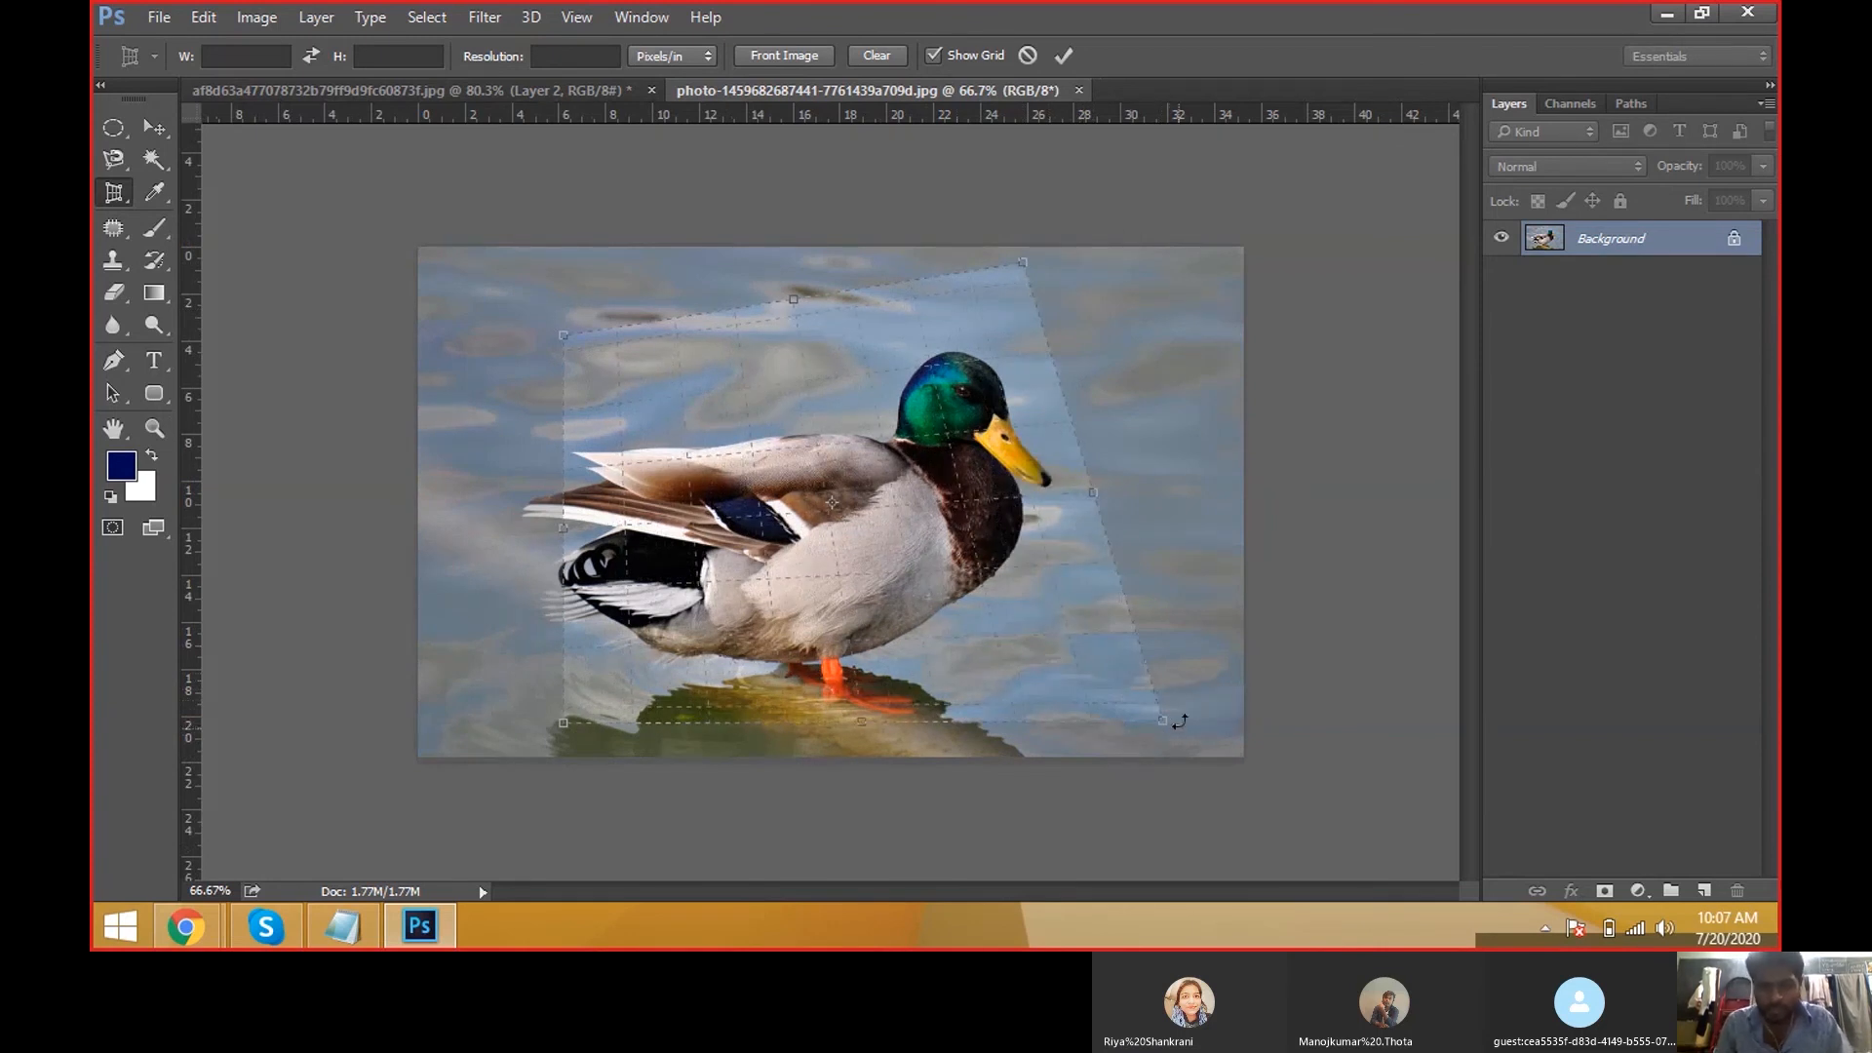
pyautogui.moveTo(1166, 723)
pyautogui.mouseDown()
pyautogui.moveTo(1197, 714)
pyautogui.moveTo(1122, 716)
pyautogui.moveTo(1225, 708)
pyautogui.moveTo(1117, 717)
pyautogui.moveTo(1171, 716)
pyautogui.mouseUp()
pyautogui.press('Return')
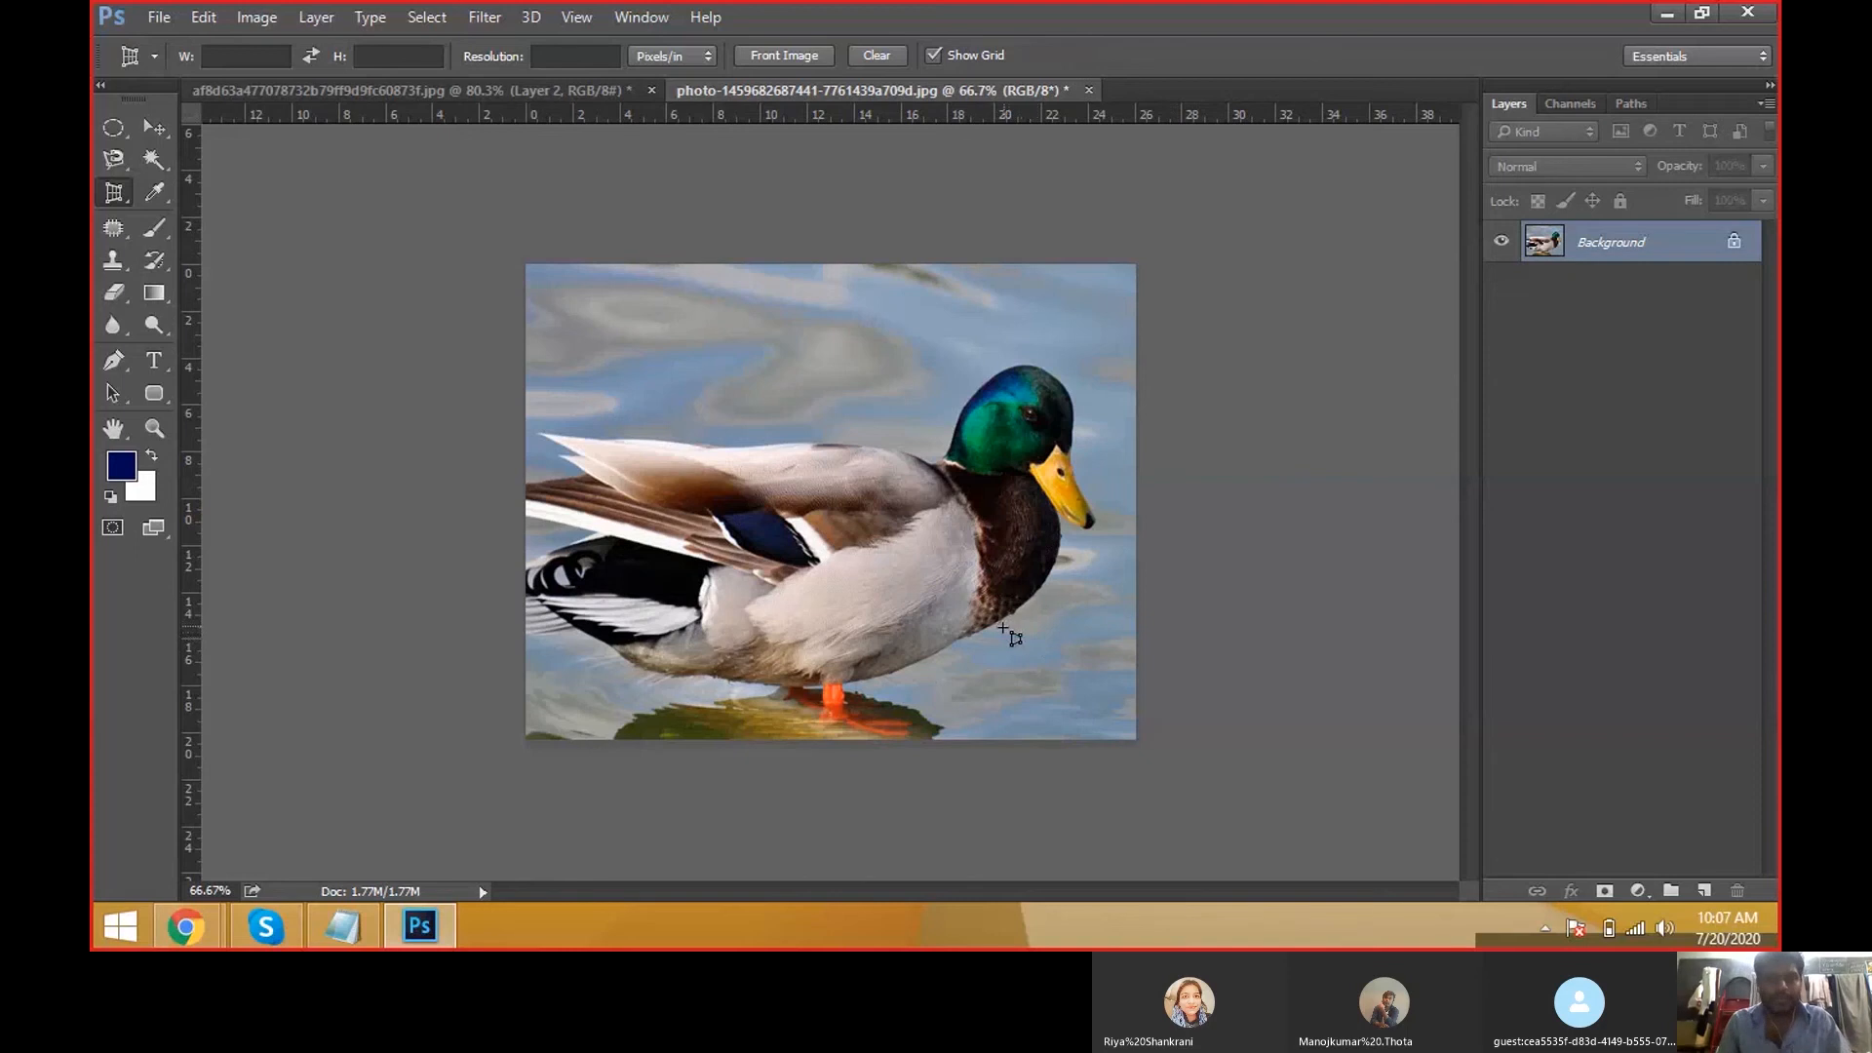
pyautogui.hotkey('ctrl', 'z')
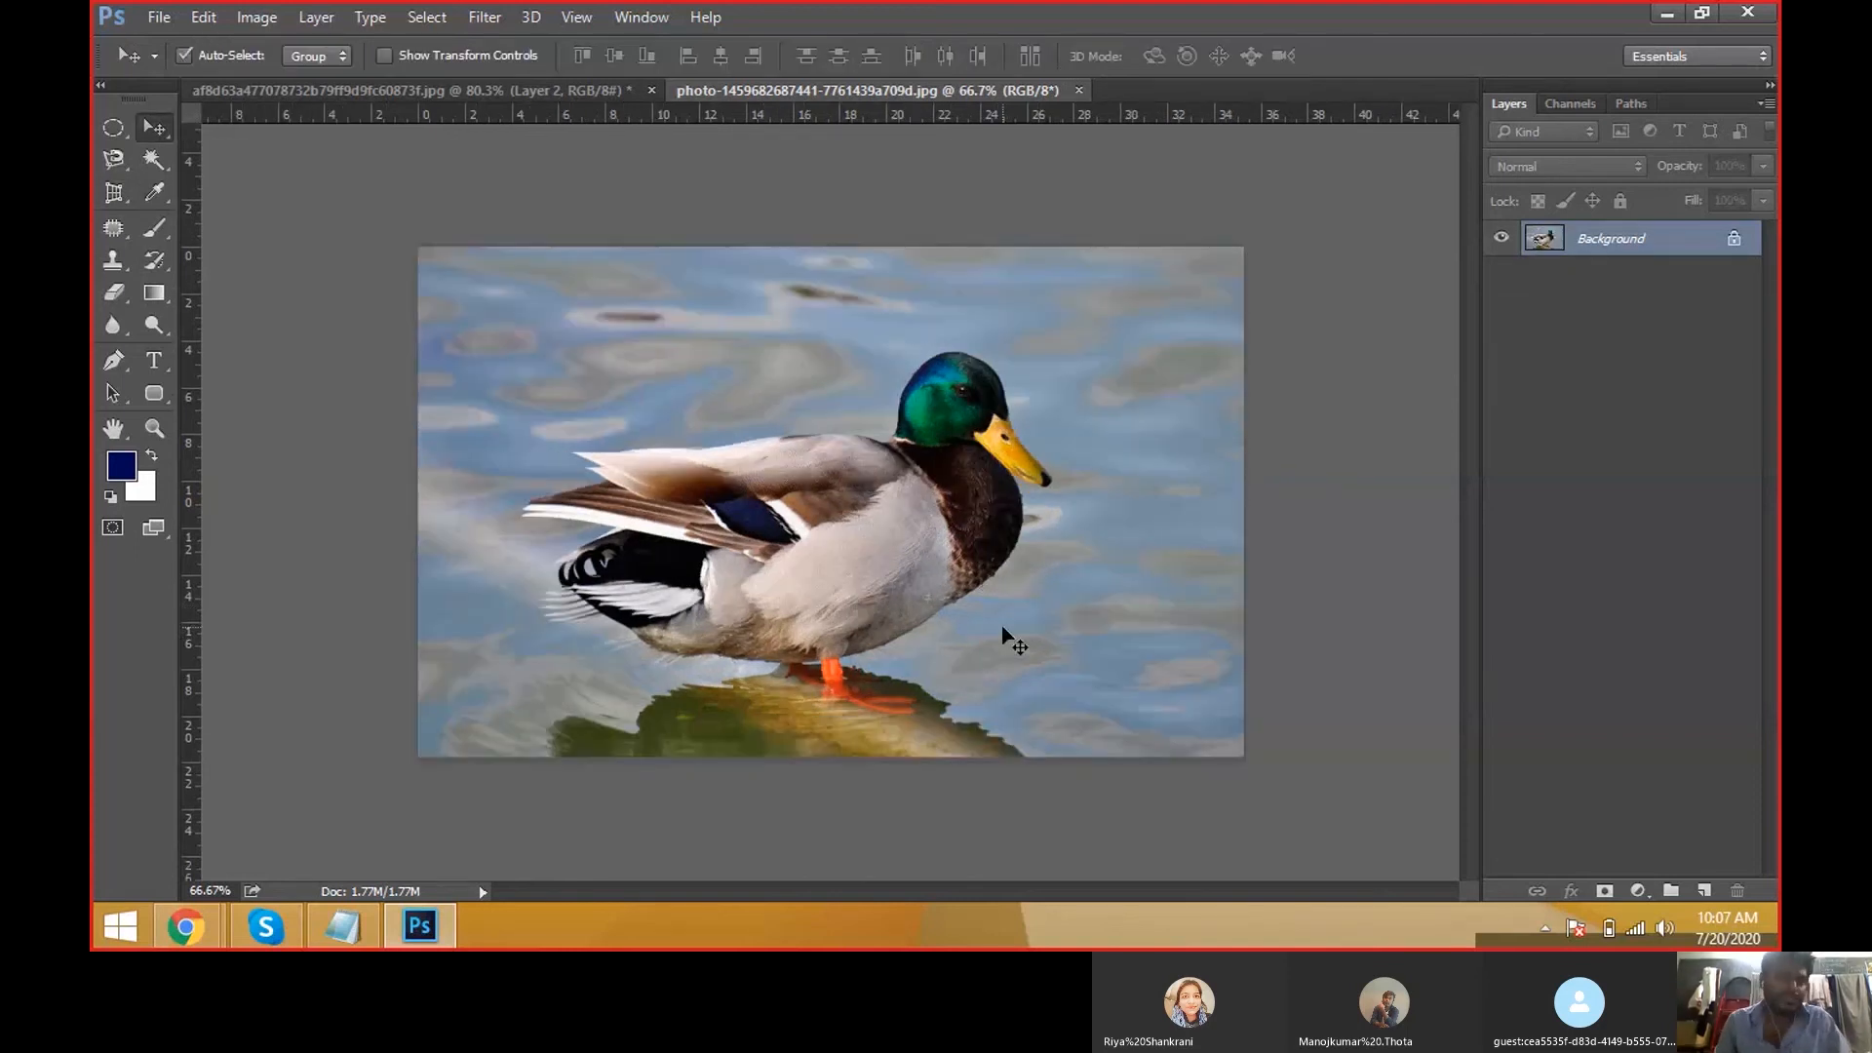
# Browse to the Dande folder on the Desktop to choose another image to open.
pyautogui.hotkey('ctrl', 'o')
pyautogui.doubleClick(674, 234)
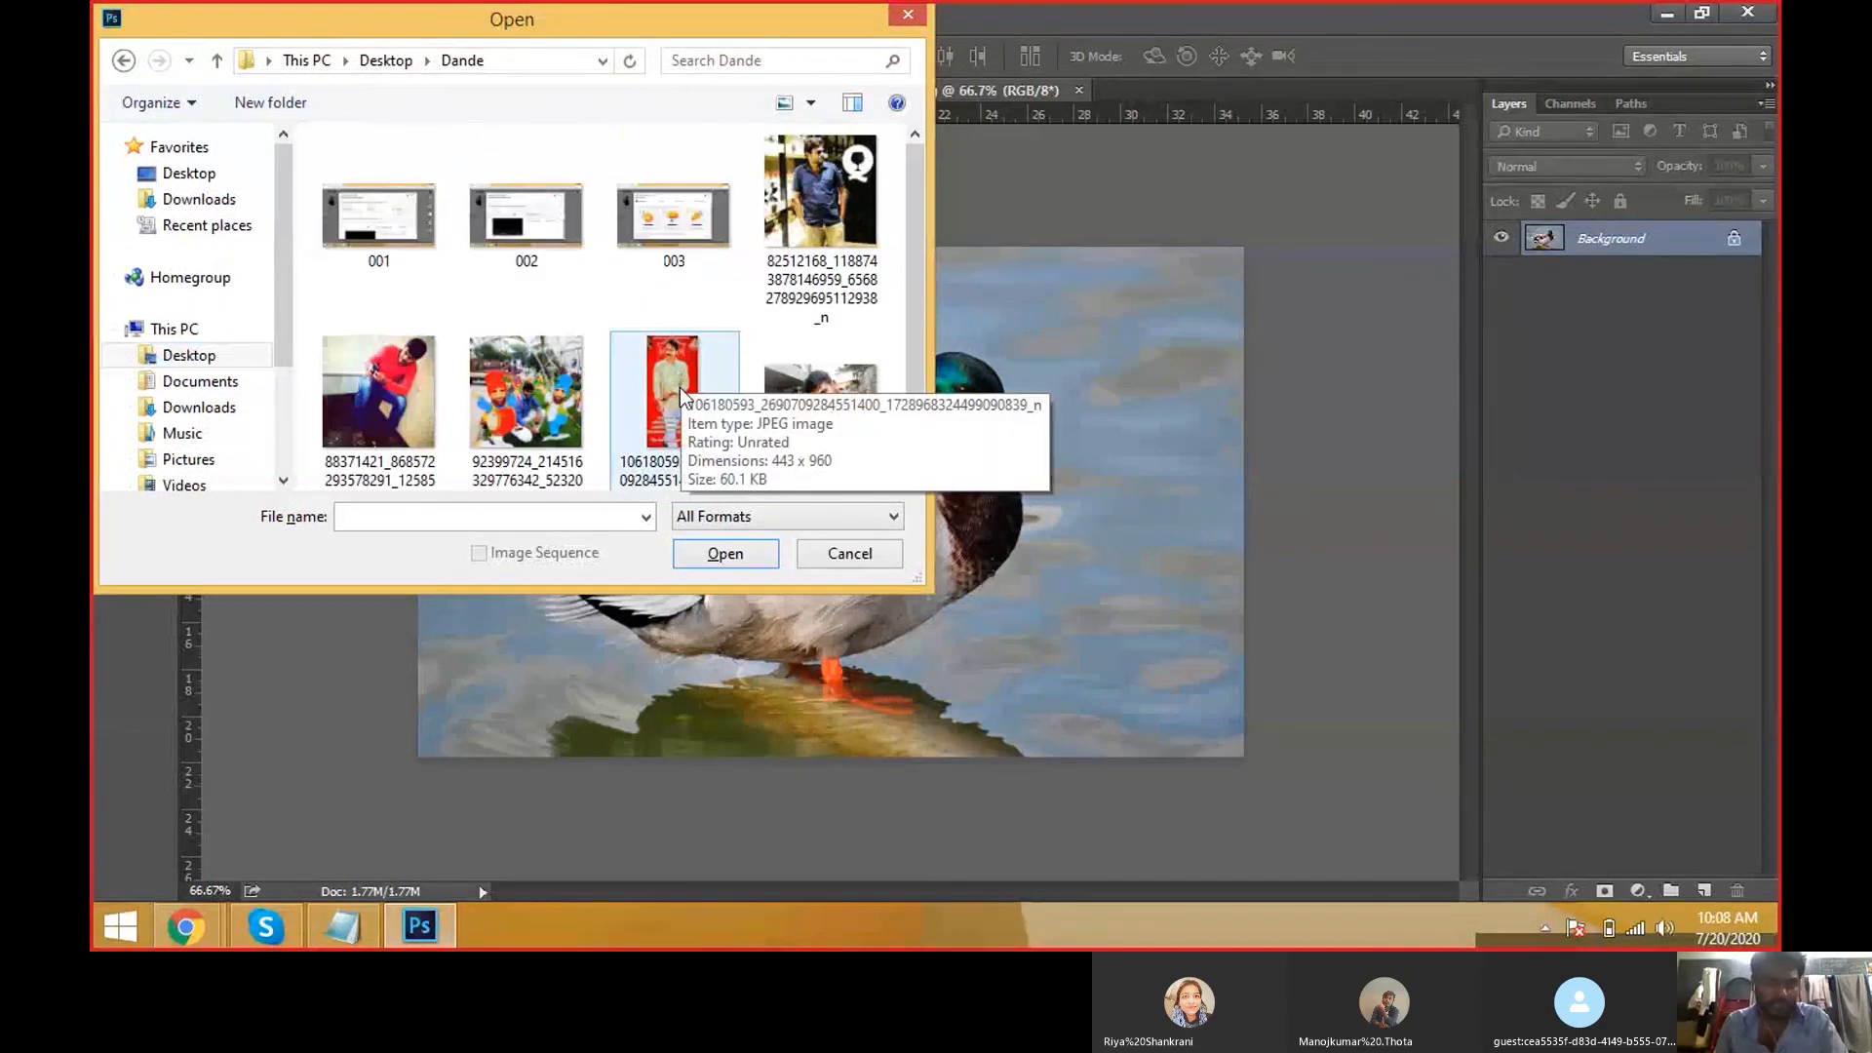
# Move the Desk-01 folder on the desktop into the Tutorials-Vids folder and return to the Open dialog.
pyautogui.press('super+d')
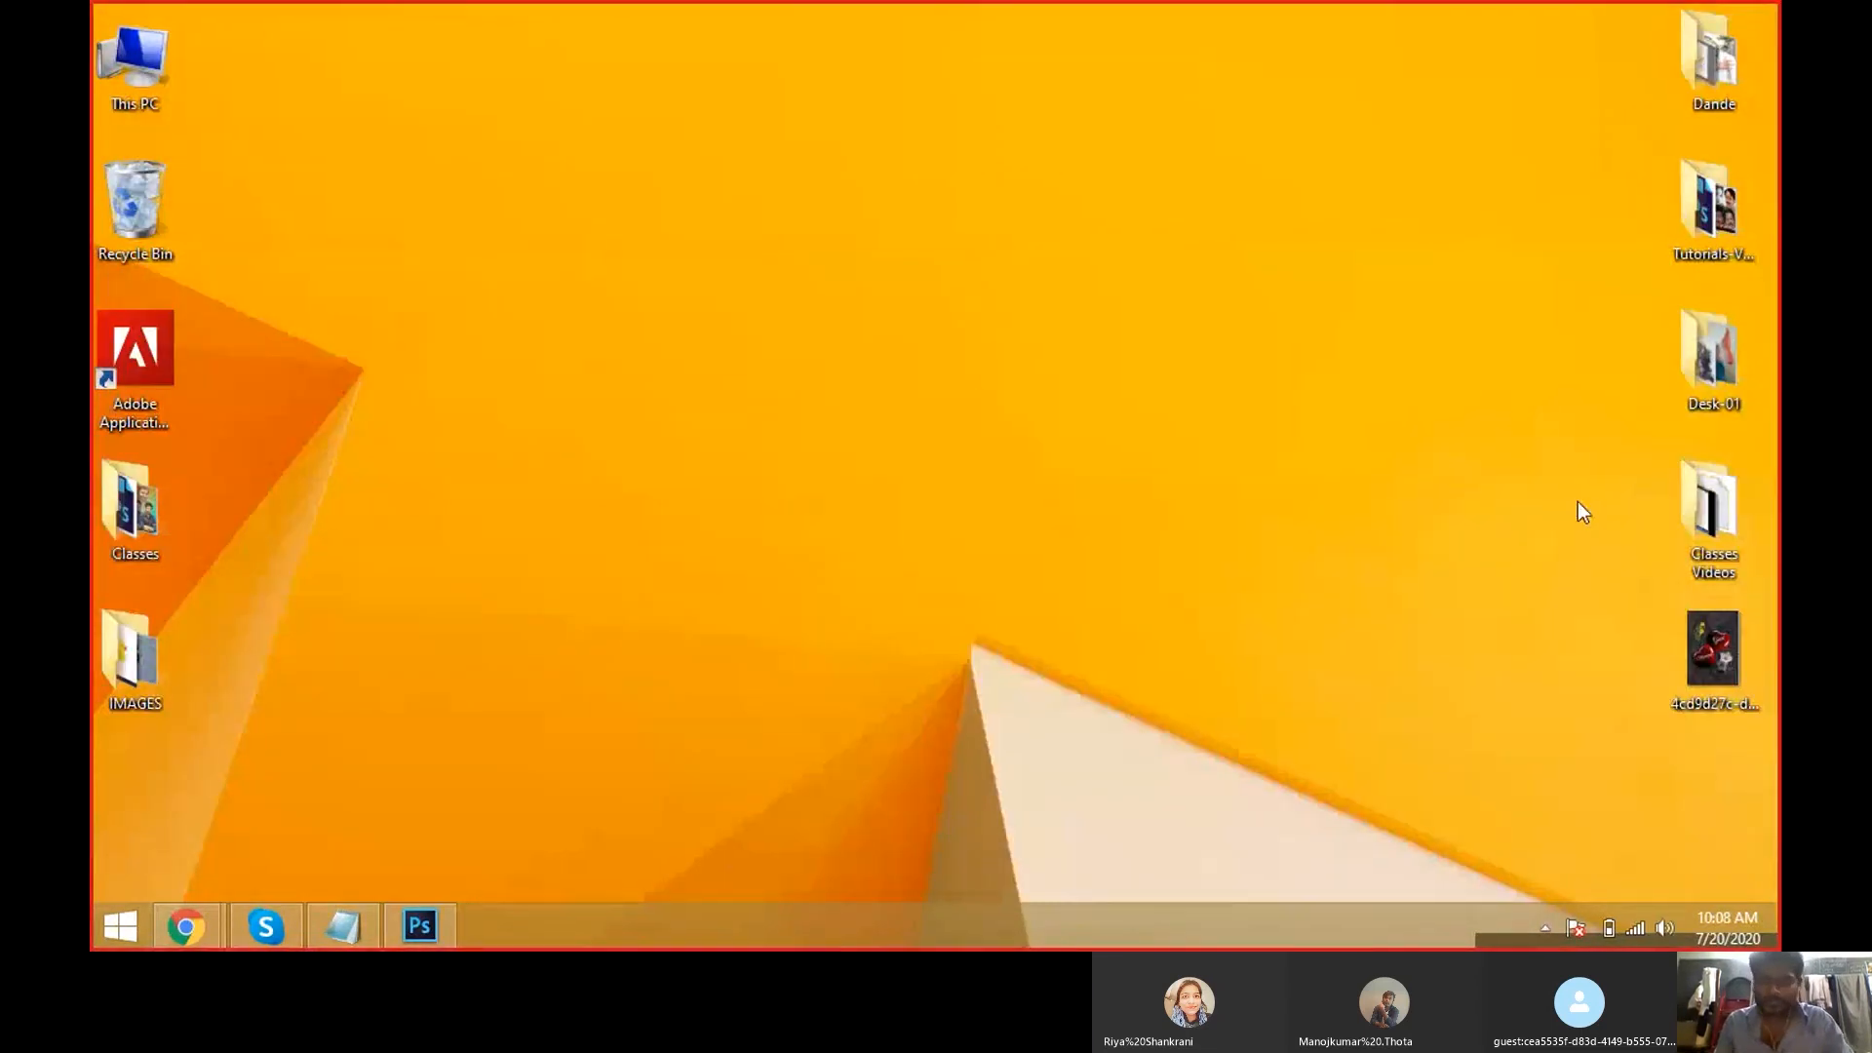
pyautogui.moveTo(1702, 386); pyautogui.dragTo(1708, 214)
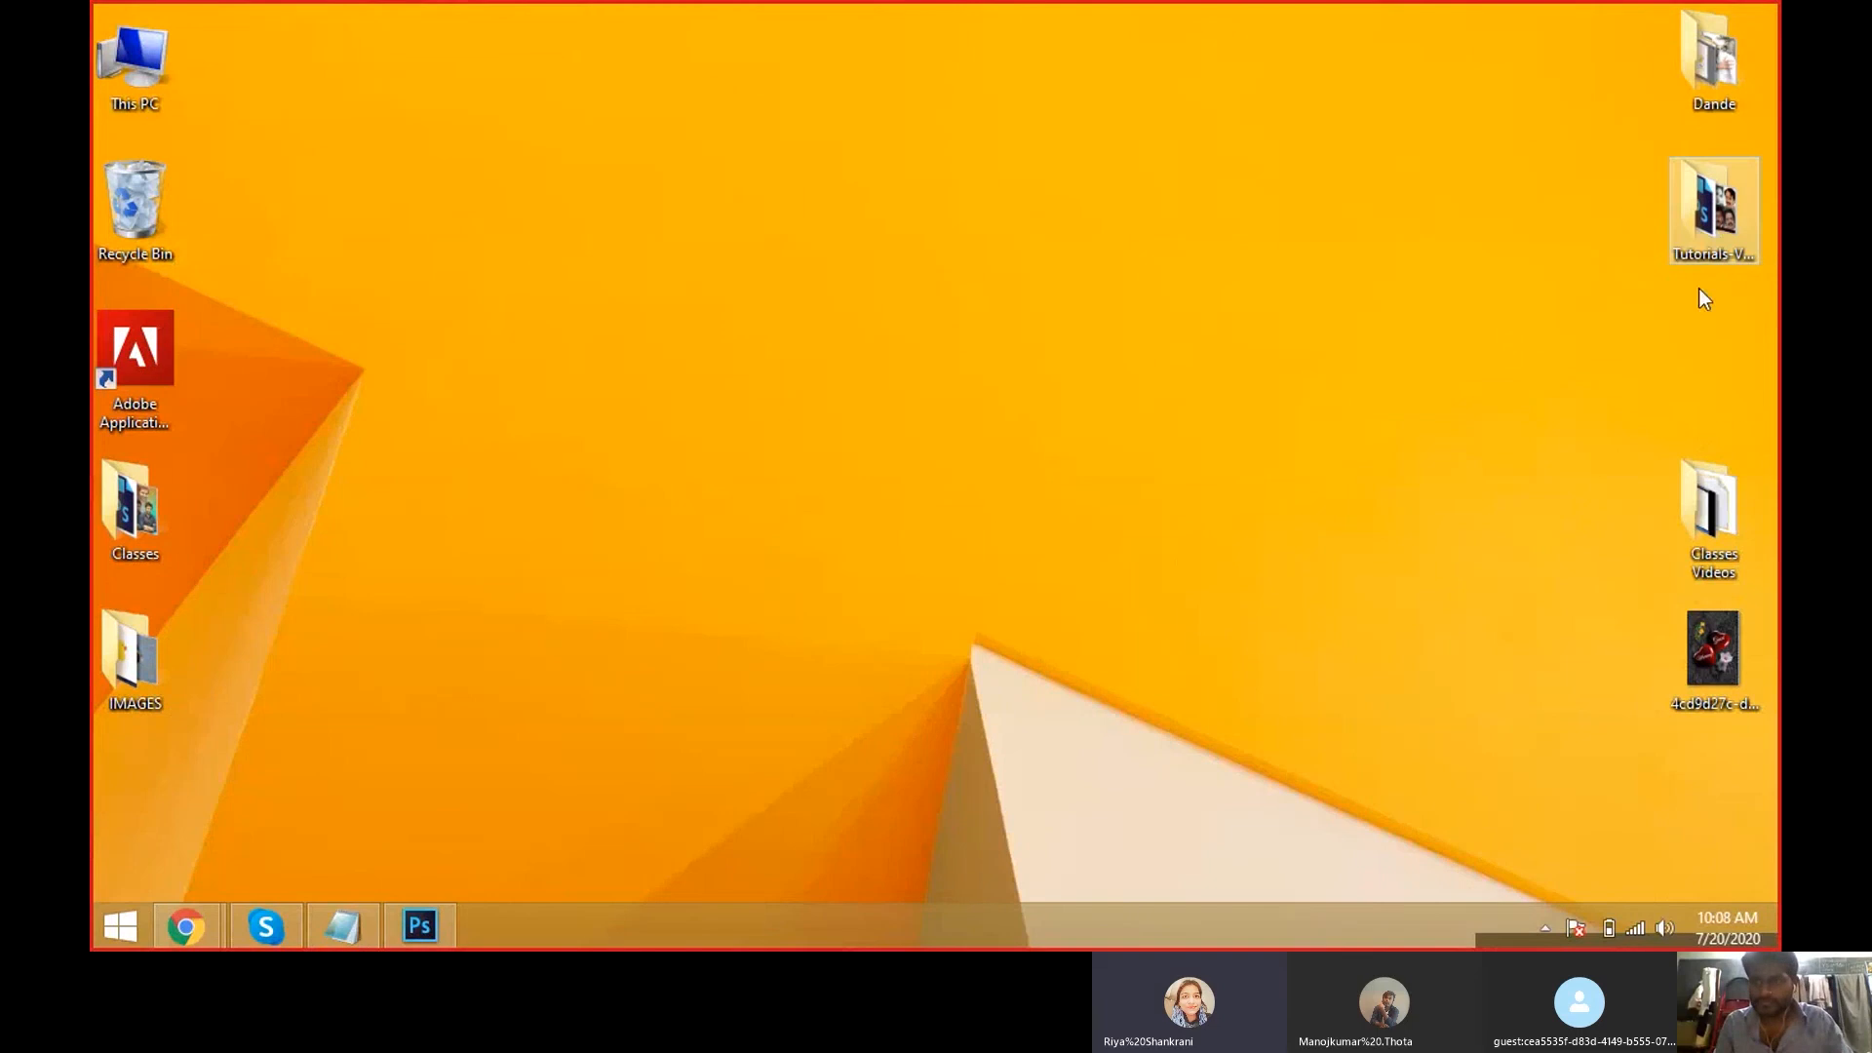
pyautogui.press('super+d')
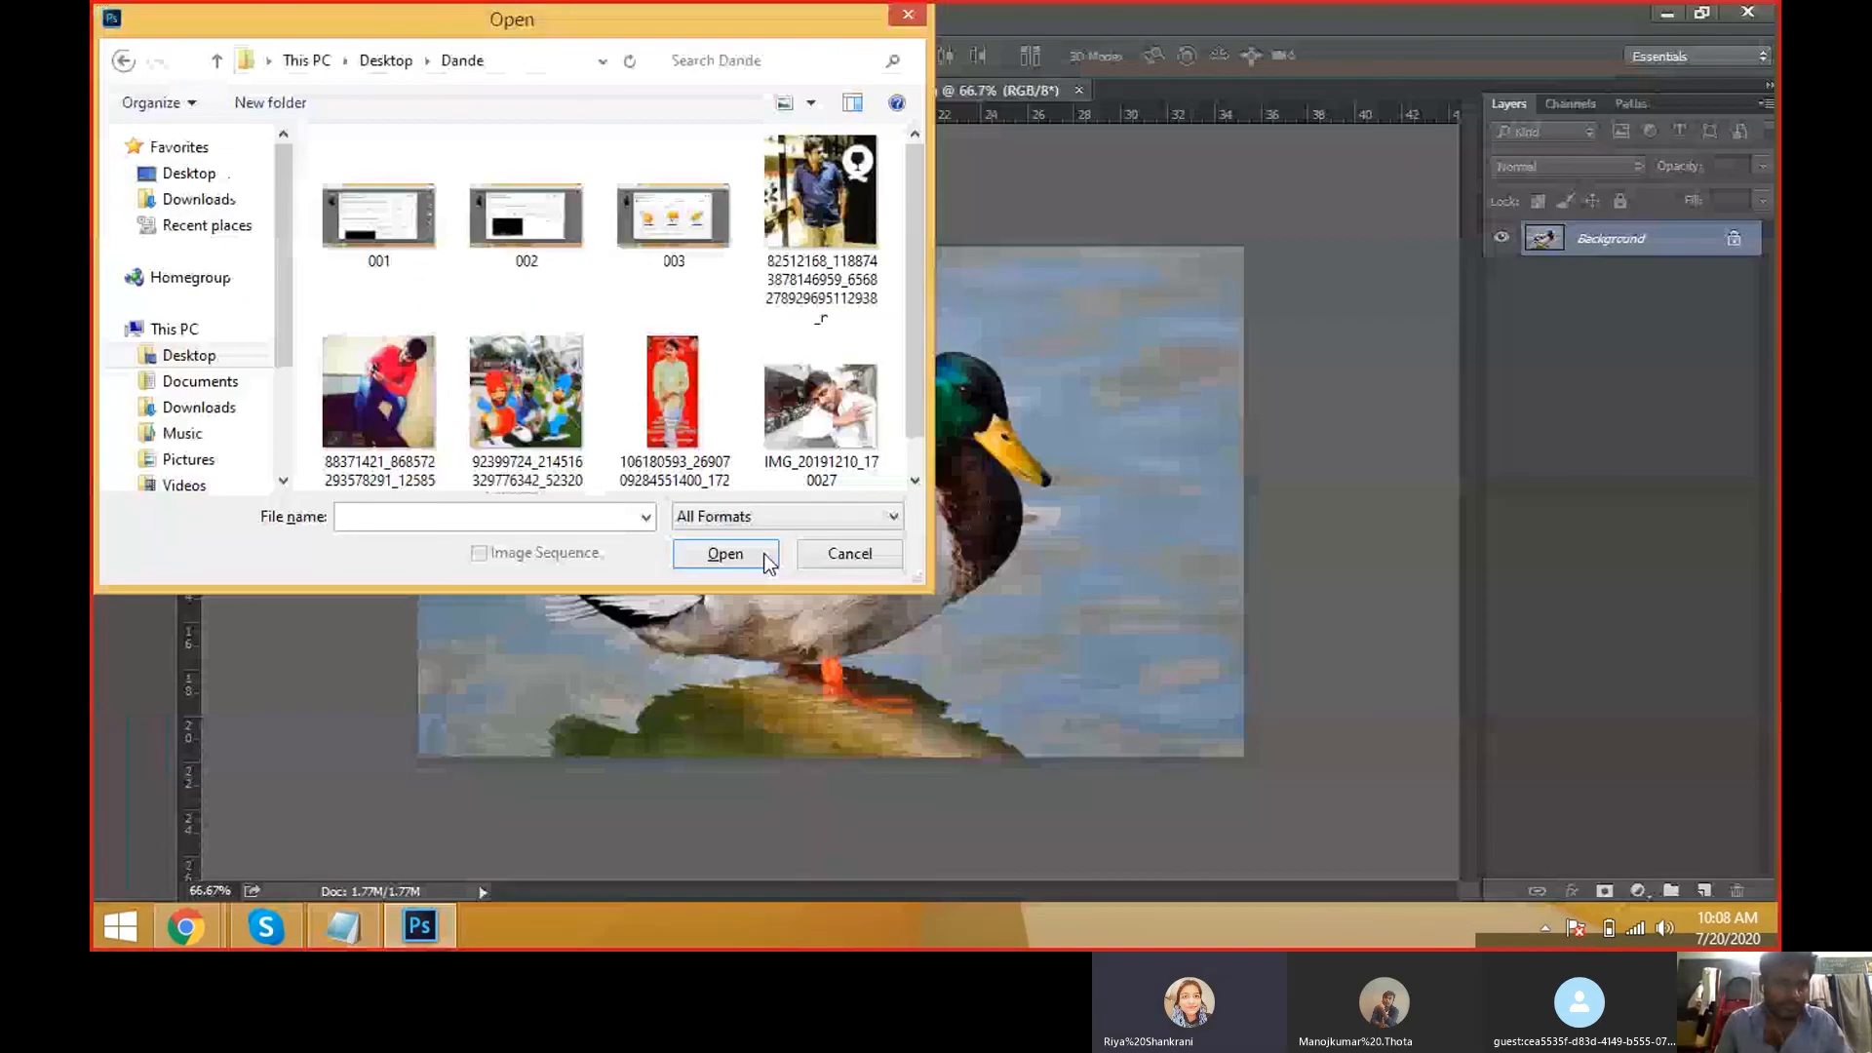
# Open the portrait image e134c183103e4e4d067363d5e5a299fa.jpg from the Classes folder on the Desktop.
pyautogui.click(189, 355)
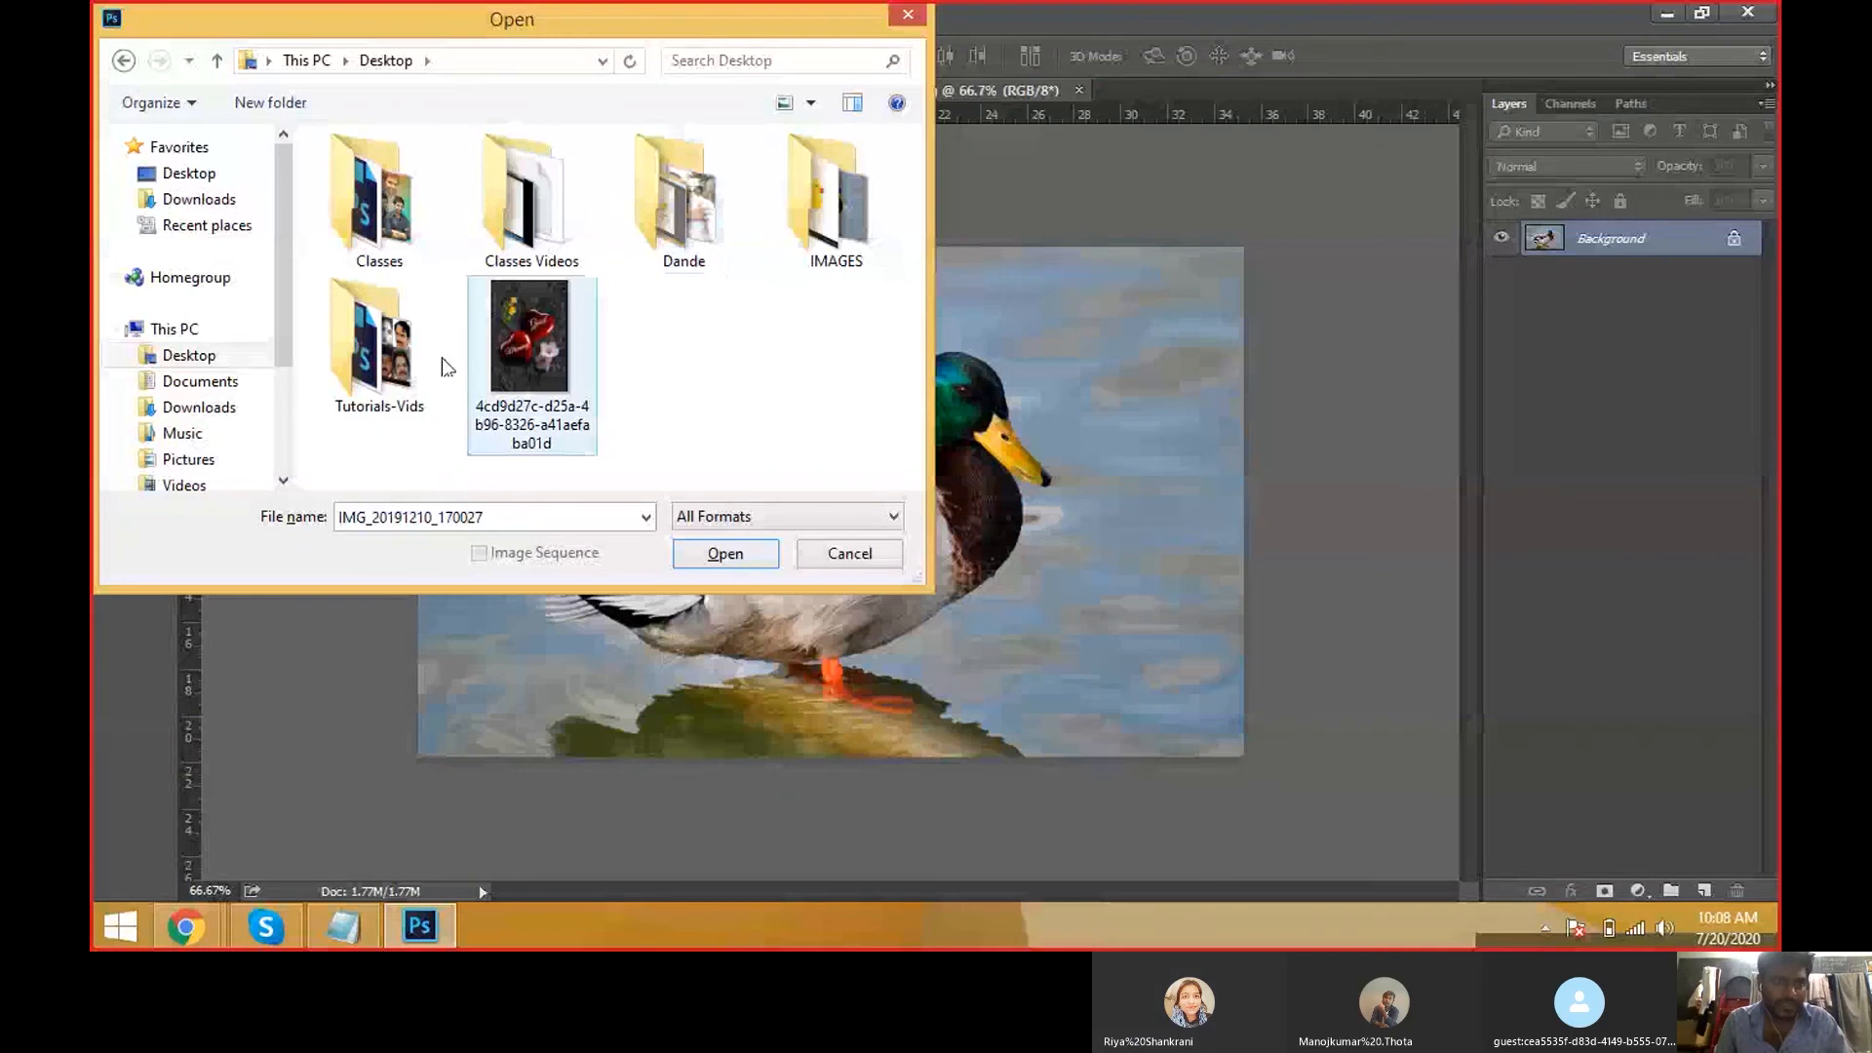
pyautogui.doubleClick(379, 200)
pyautogui.click(673, 360)
pyautogui.doubleClick(787, 184)
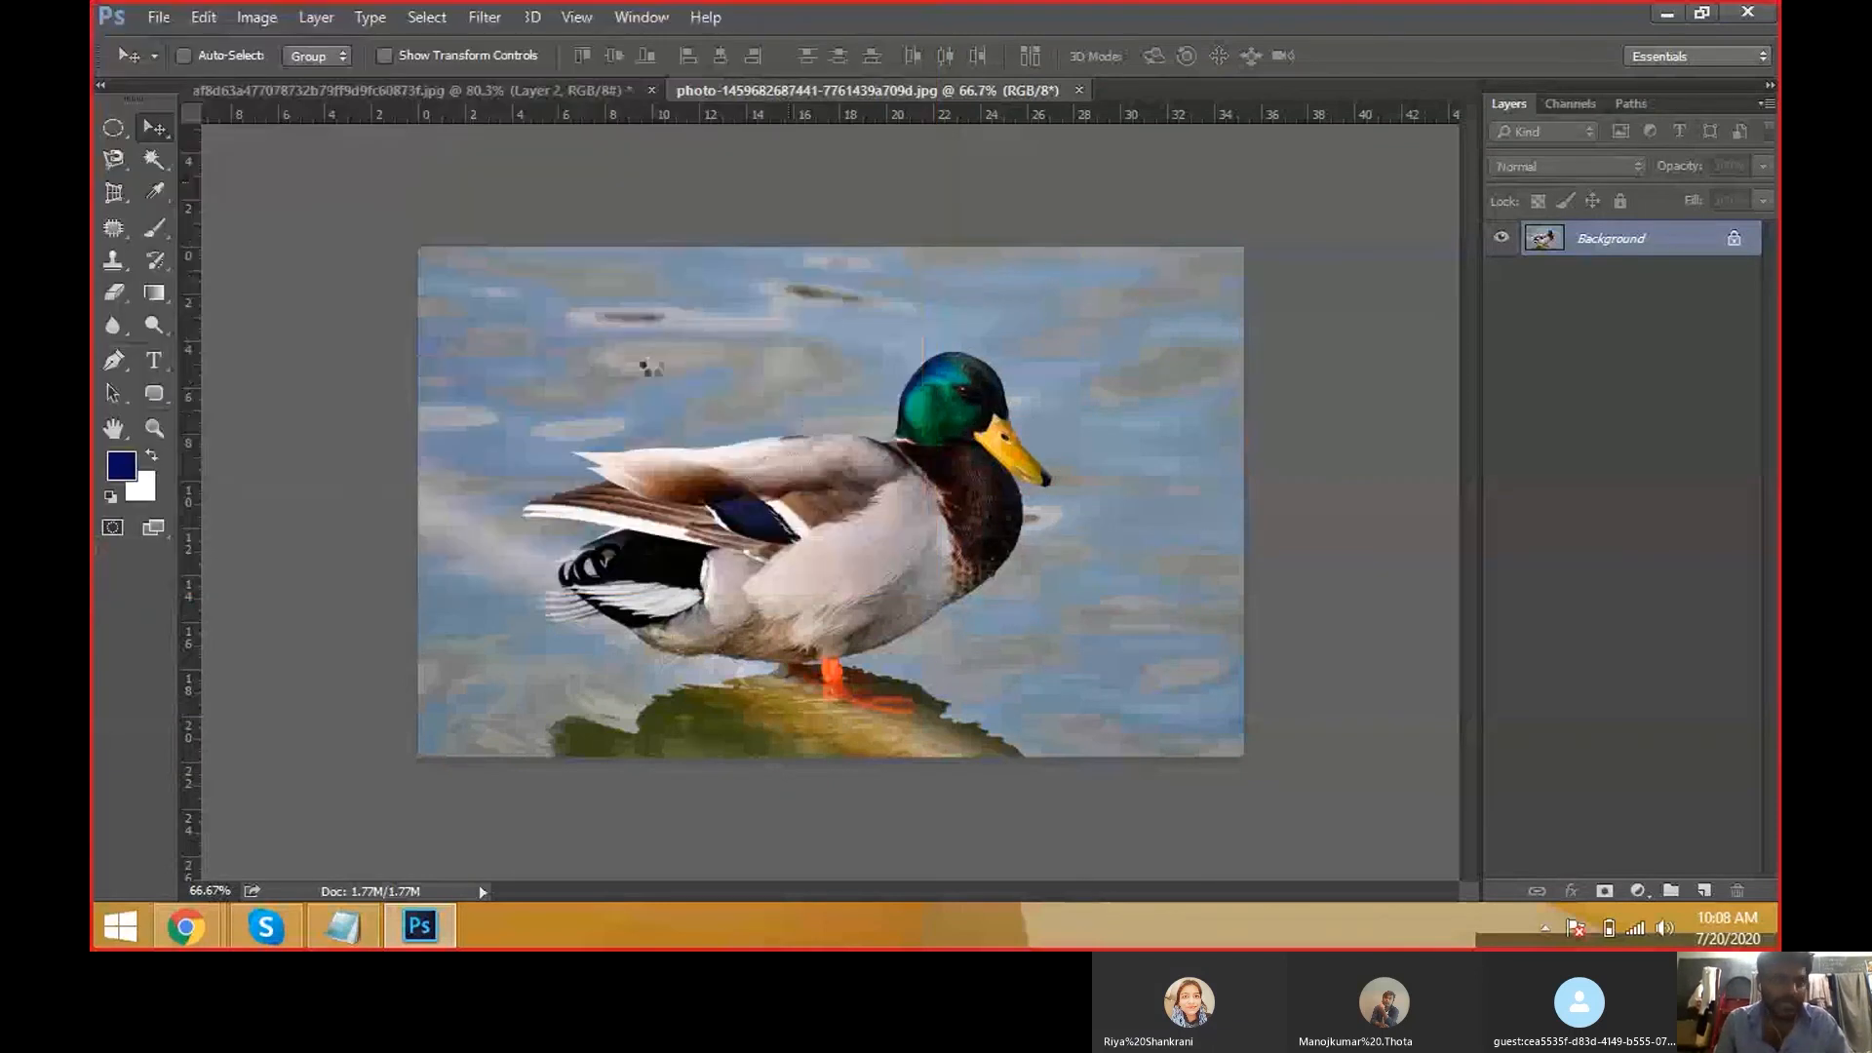
# Try a perspective crop around the man's head and collar, shifting its corners into an uneven quadrilateral.
pyautogui.click(114, 192)
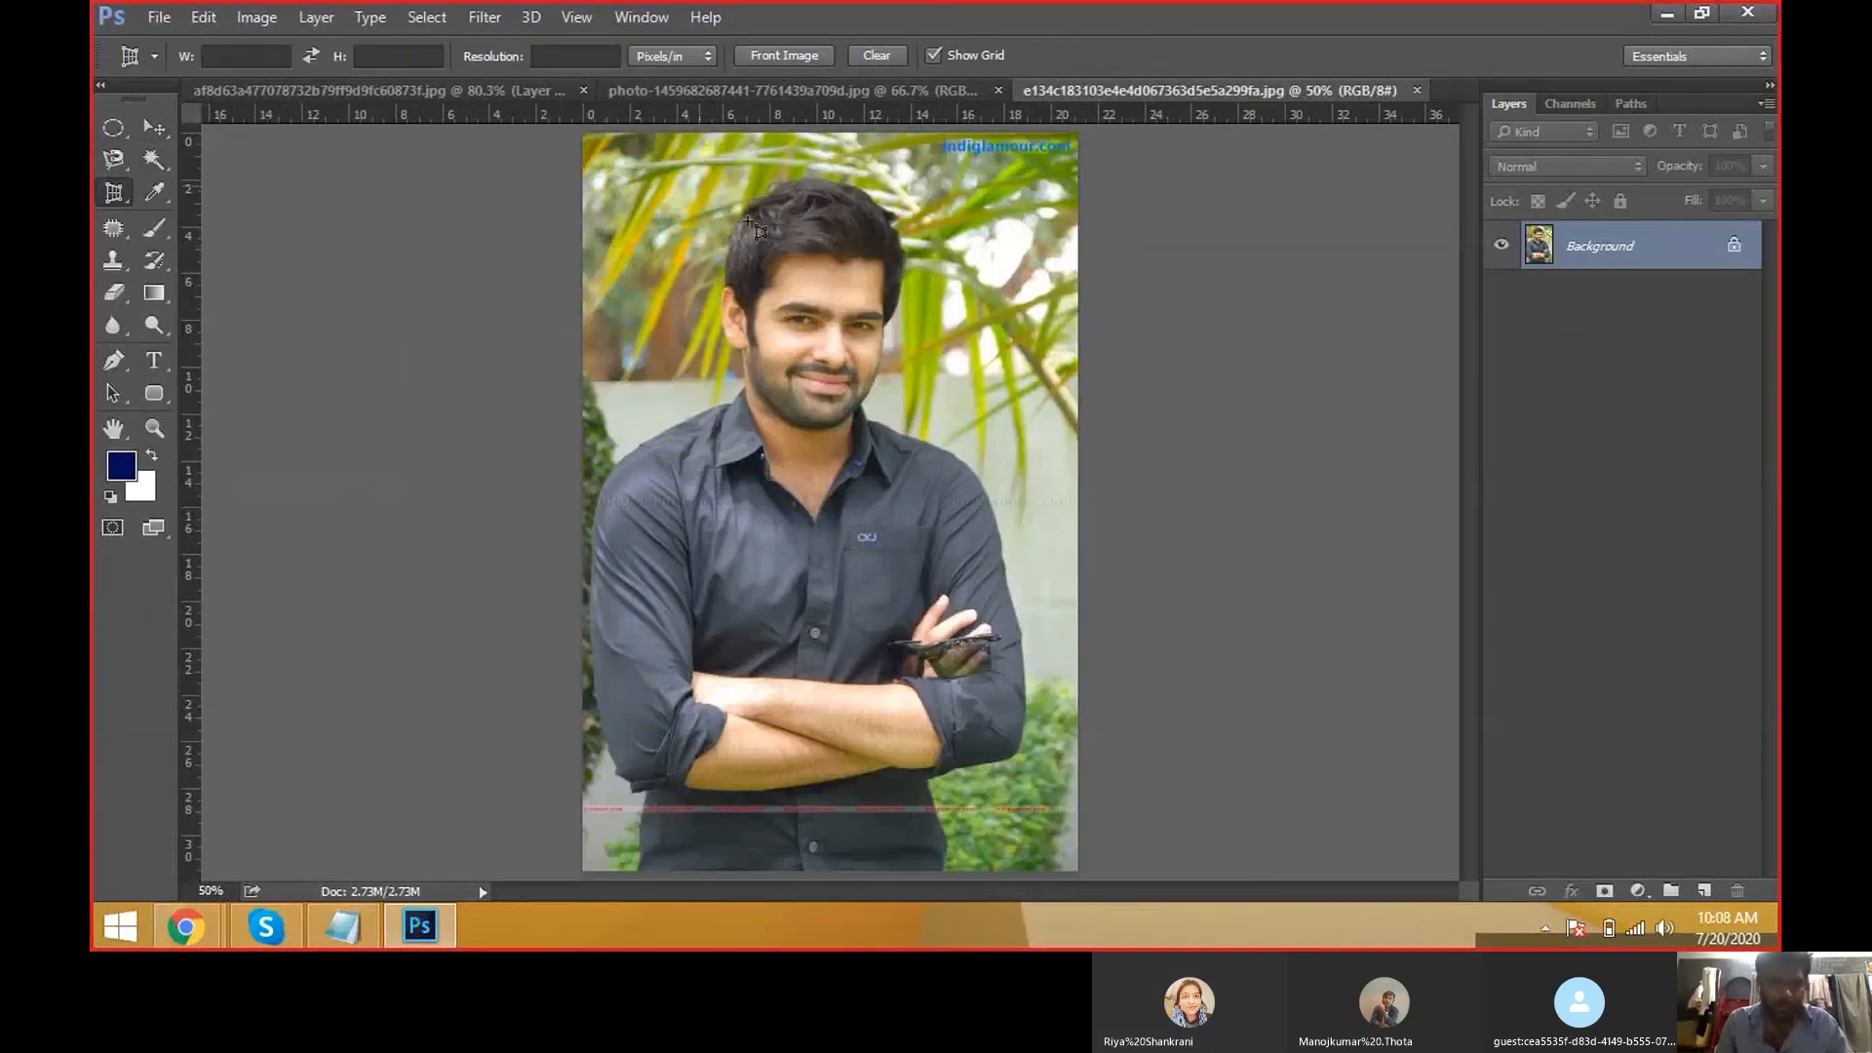
pyautogui.moveTo(700, 188)
pyautogui.mouseDown()
pyautogui.moveTo(960, 429)
pyautogui.moveTo(963, 478)
pyautogui.mouseUp()
pyautogui.moveTo(965, 187); pyautogui.dragTo(824, 224)
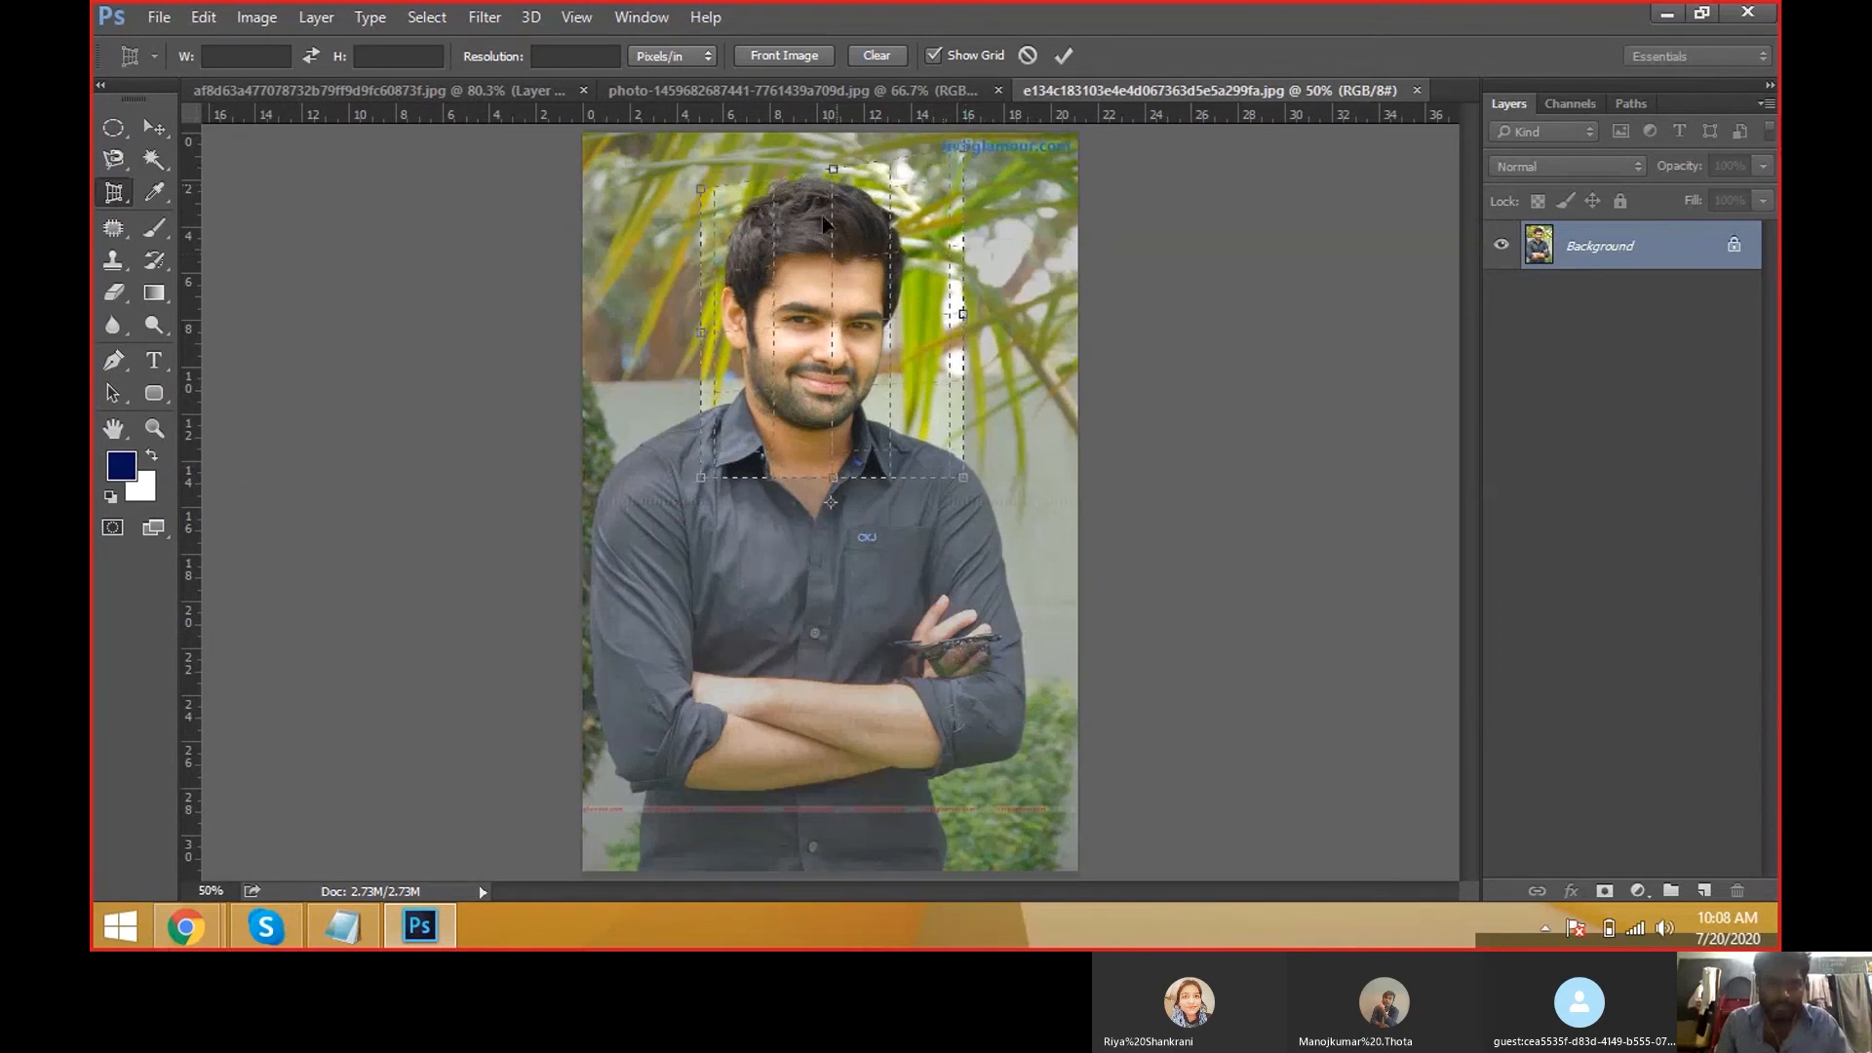
pyautogui.moveTo(698, 195); pyautogui.dragTo(689, 156)
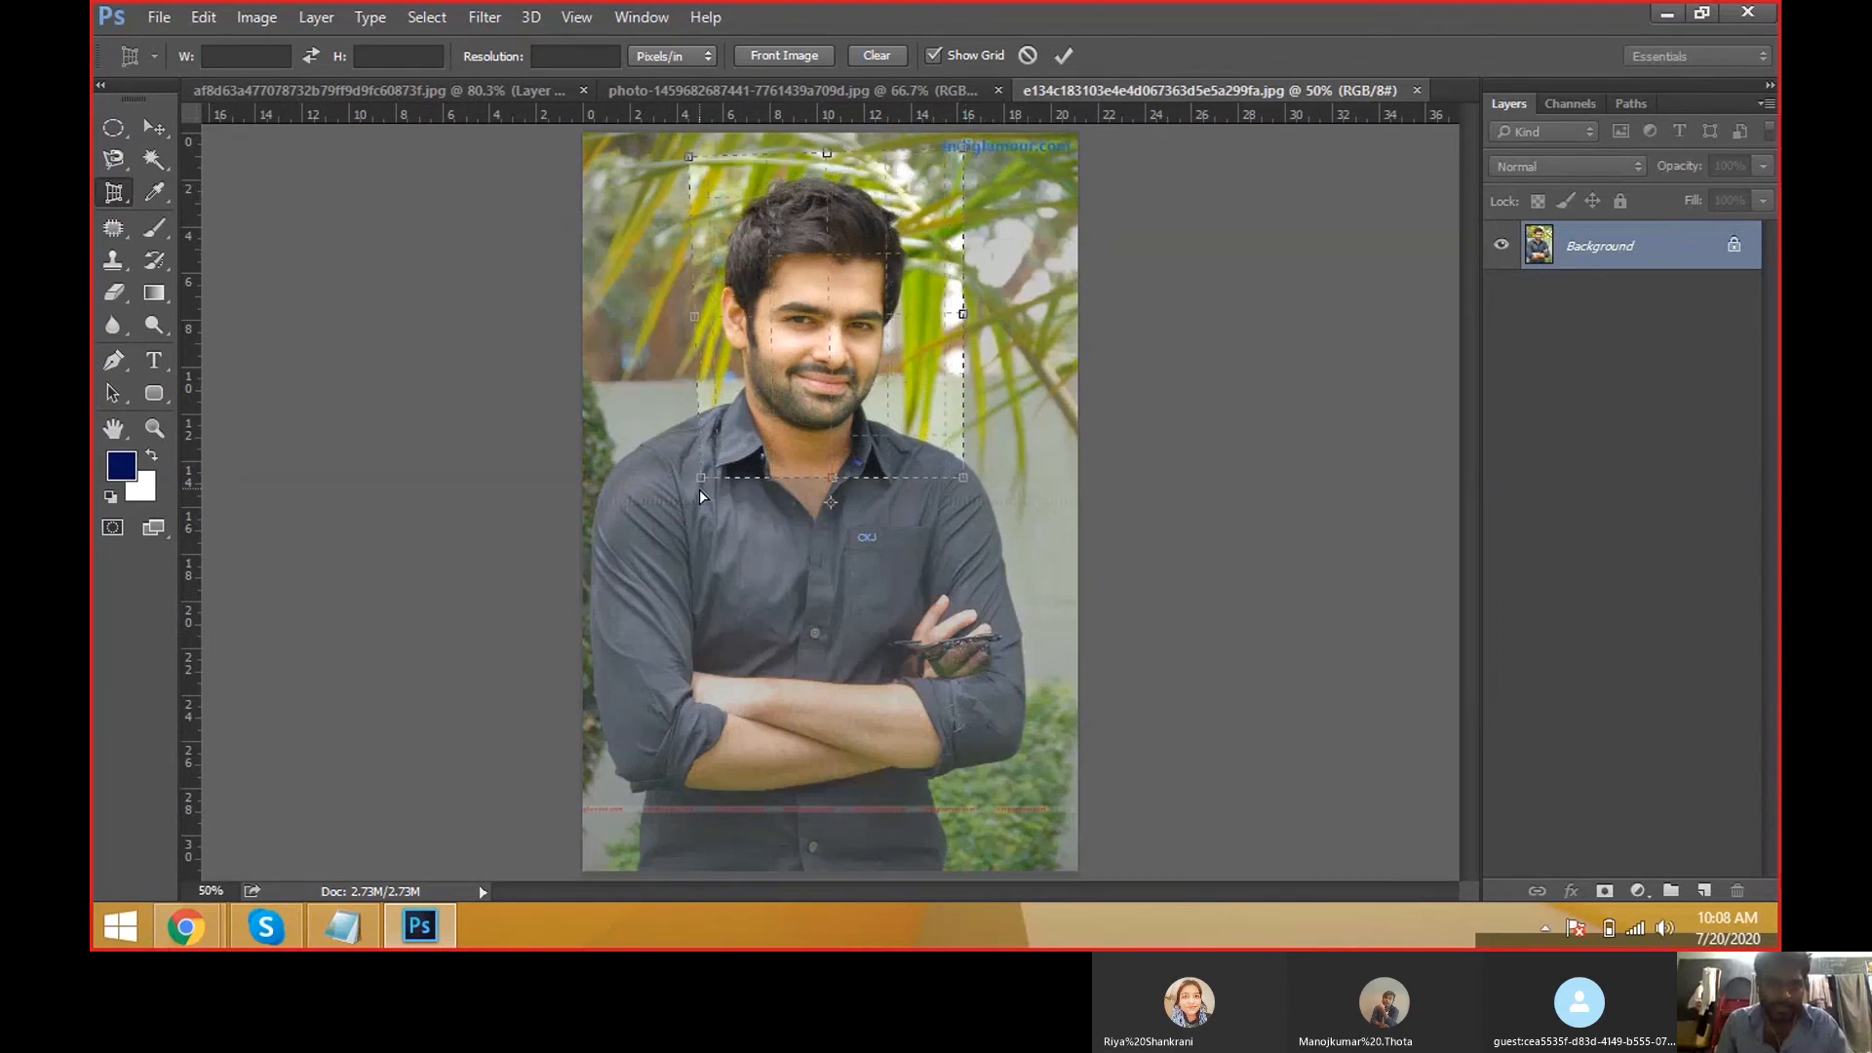
pyautogui.moveTo(700, 479); pyautogui.dragTo(735, 540)
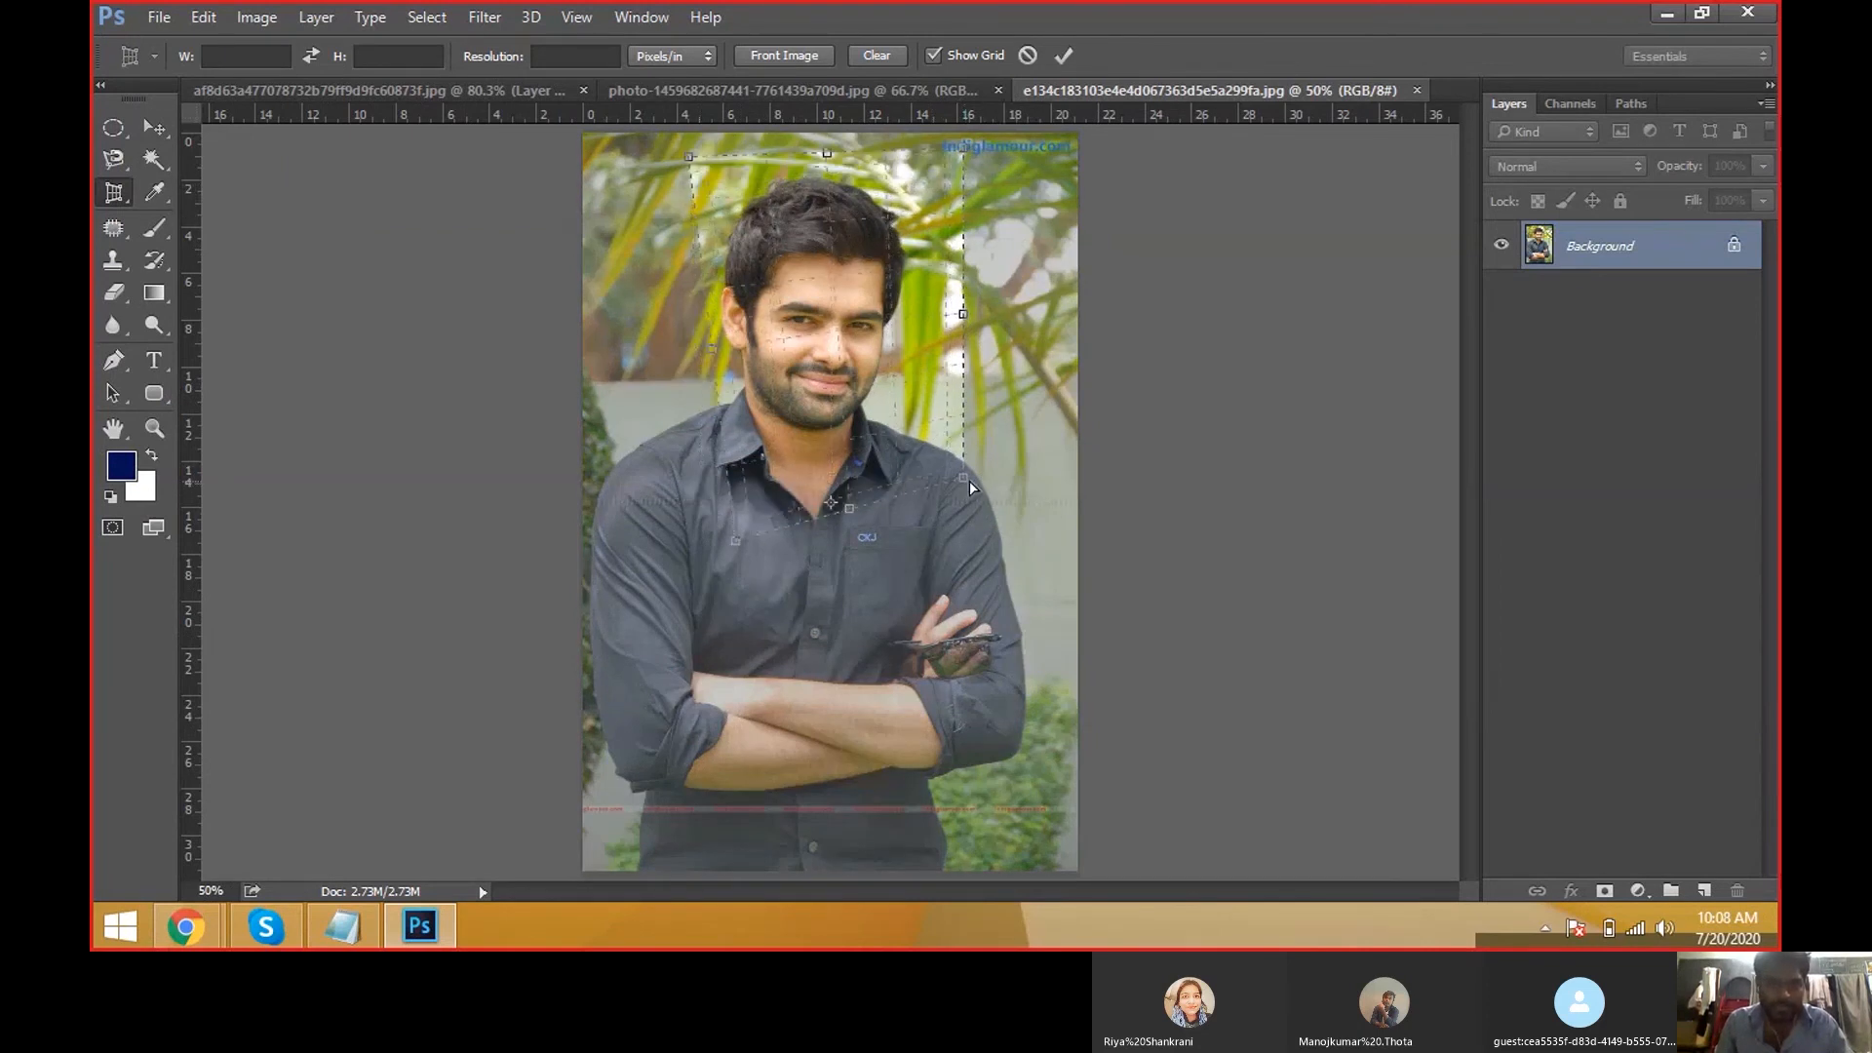
pyautogui.moveTo(966, 480); pyautogui.dragTo(961, 453)
pyautogui.doubleClick(934, 340)
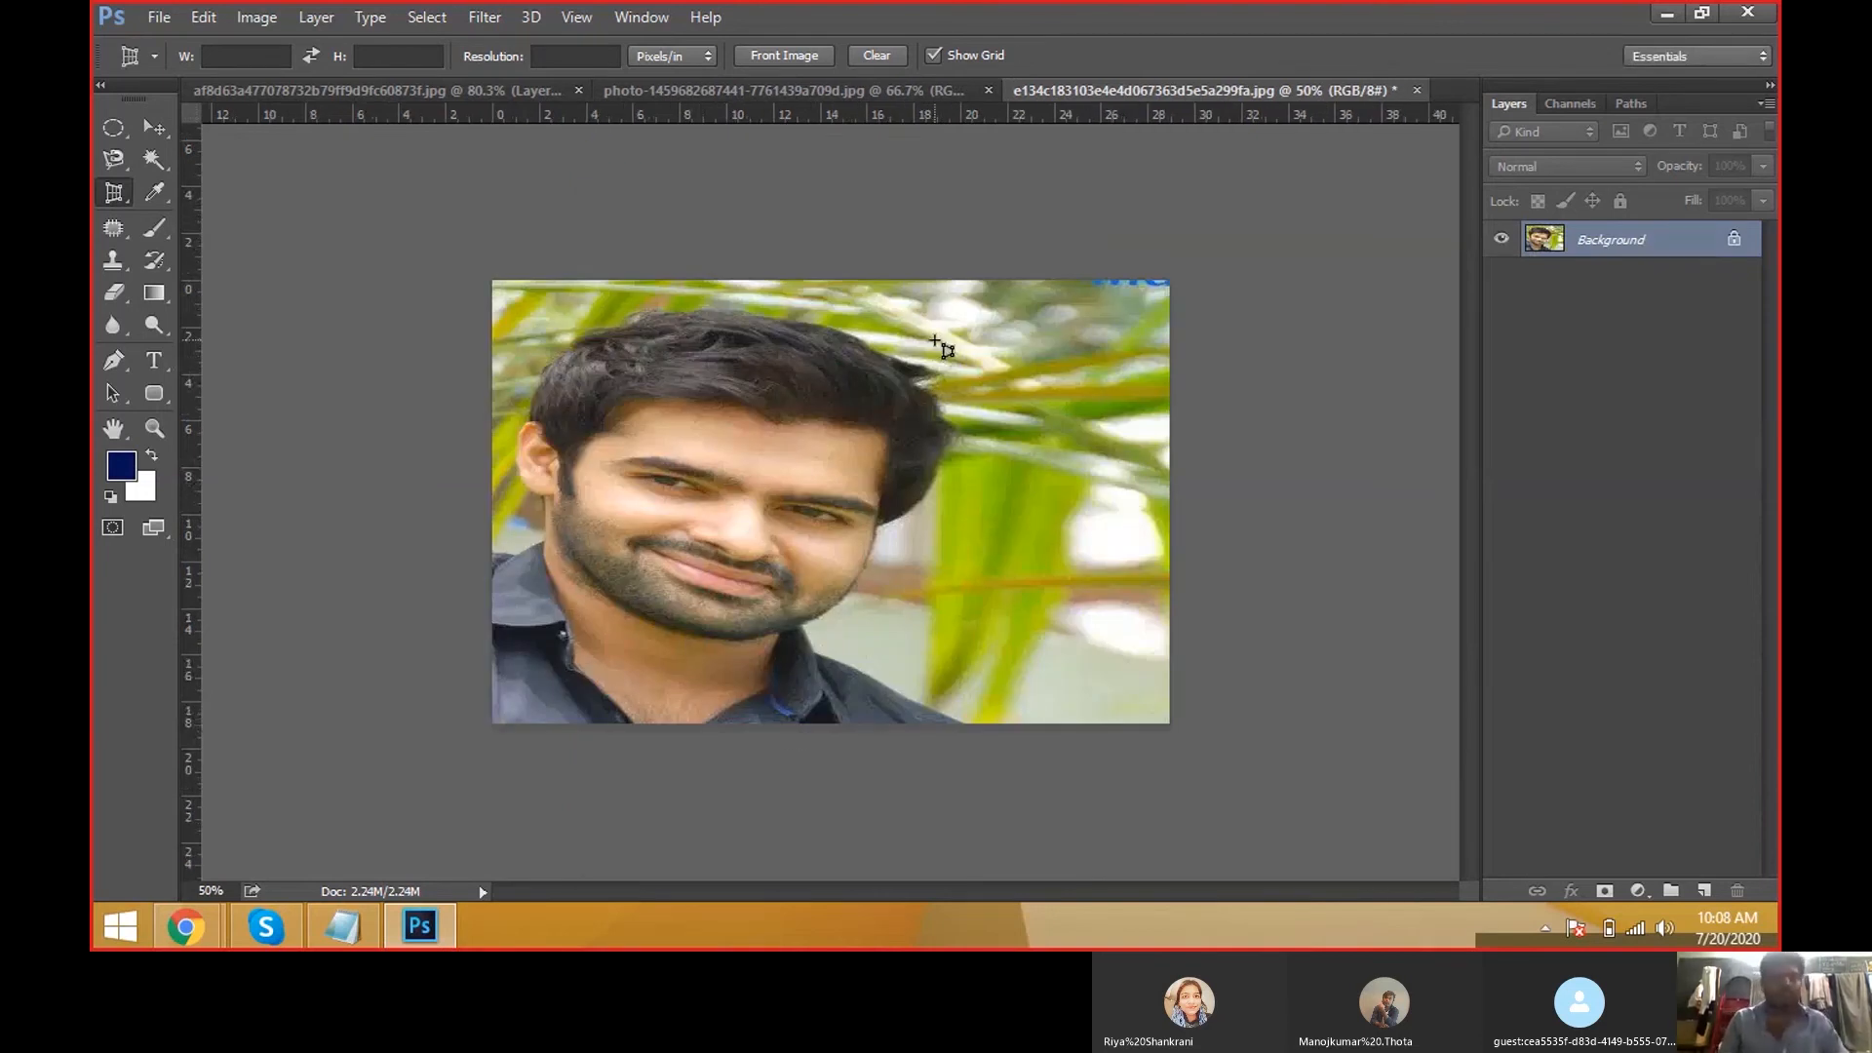
# Crop the portrait to the man's head and shoulders with the regular Crop Tool, and undo the crop.
pyautogui.rightClick(112, 198)
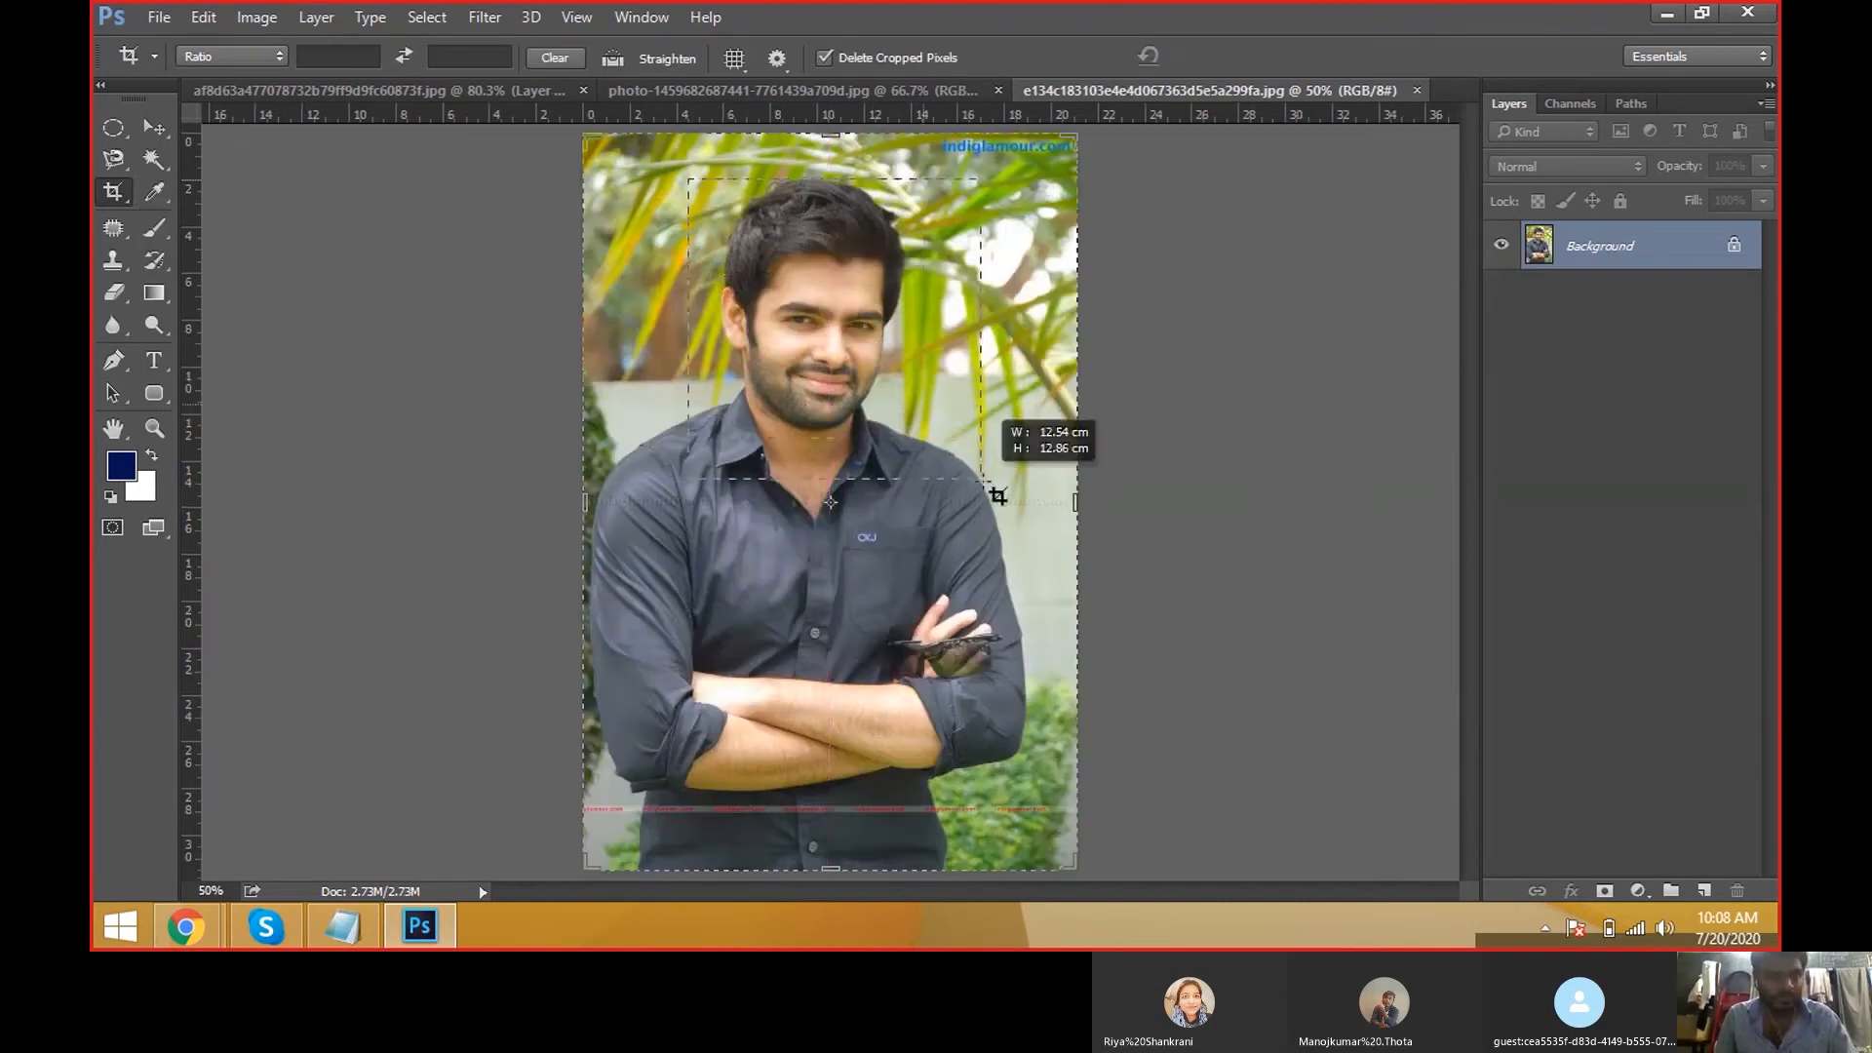
pyautogui.moveTo(676, 342); pyautogui.dragTo(981, 669)
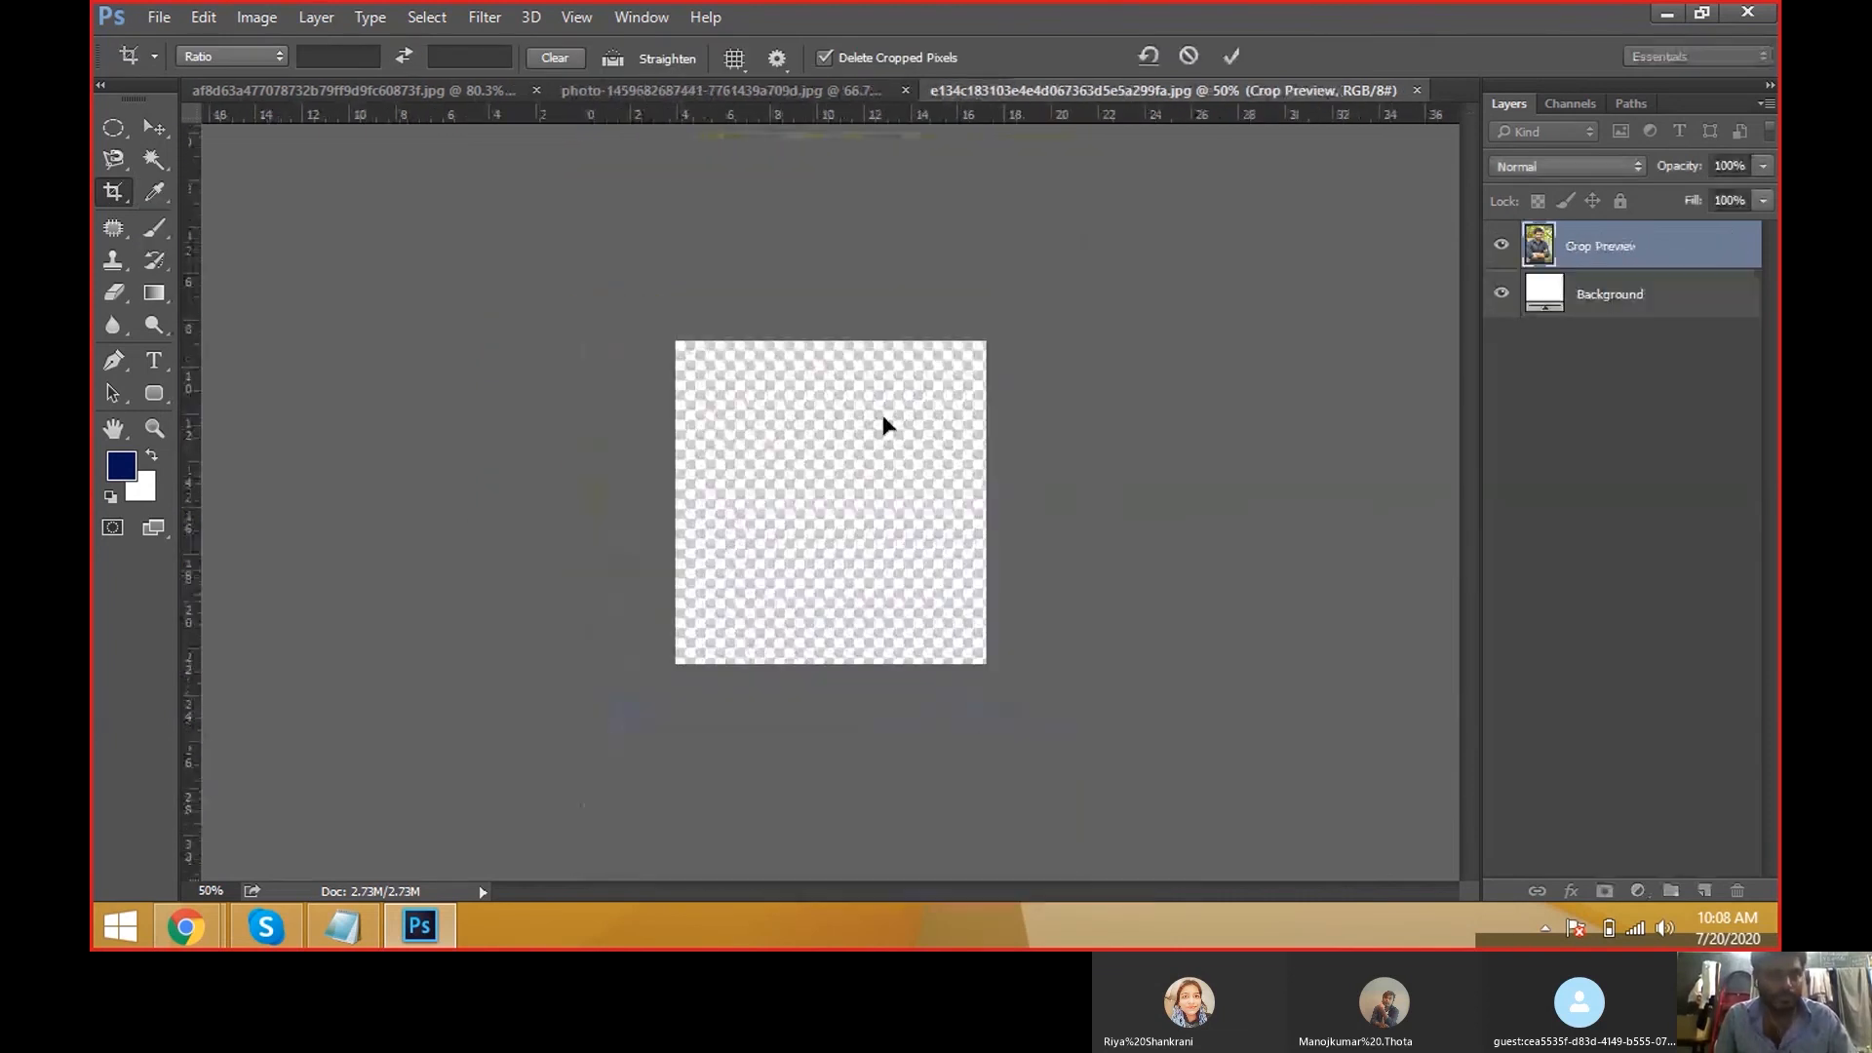
pyautogui.press('Return')
pyautogui.hotkey('ctrl', 'z')
pyautogui.moveTo(666, 166); pyautogui.dragTo(983, 514)
pyautogui.click(890, 449)
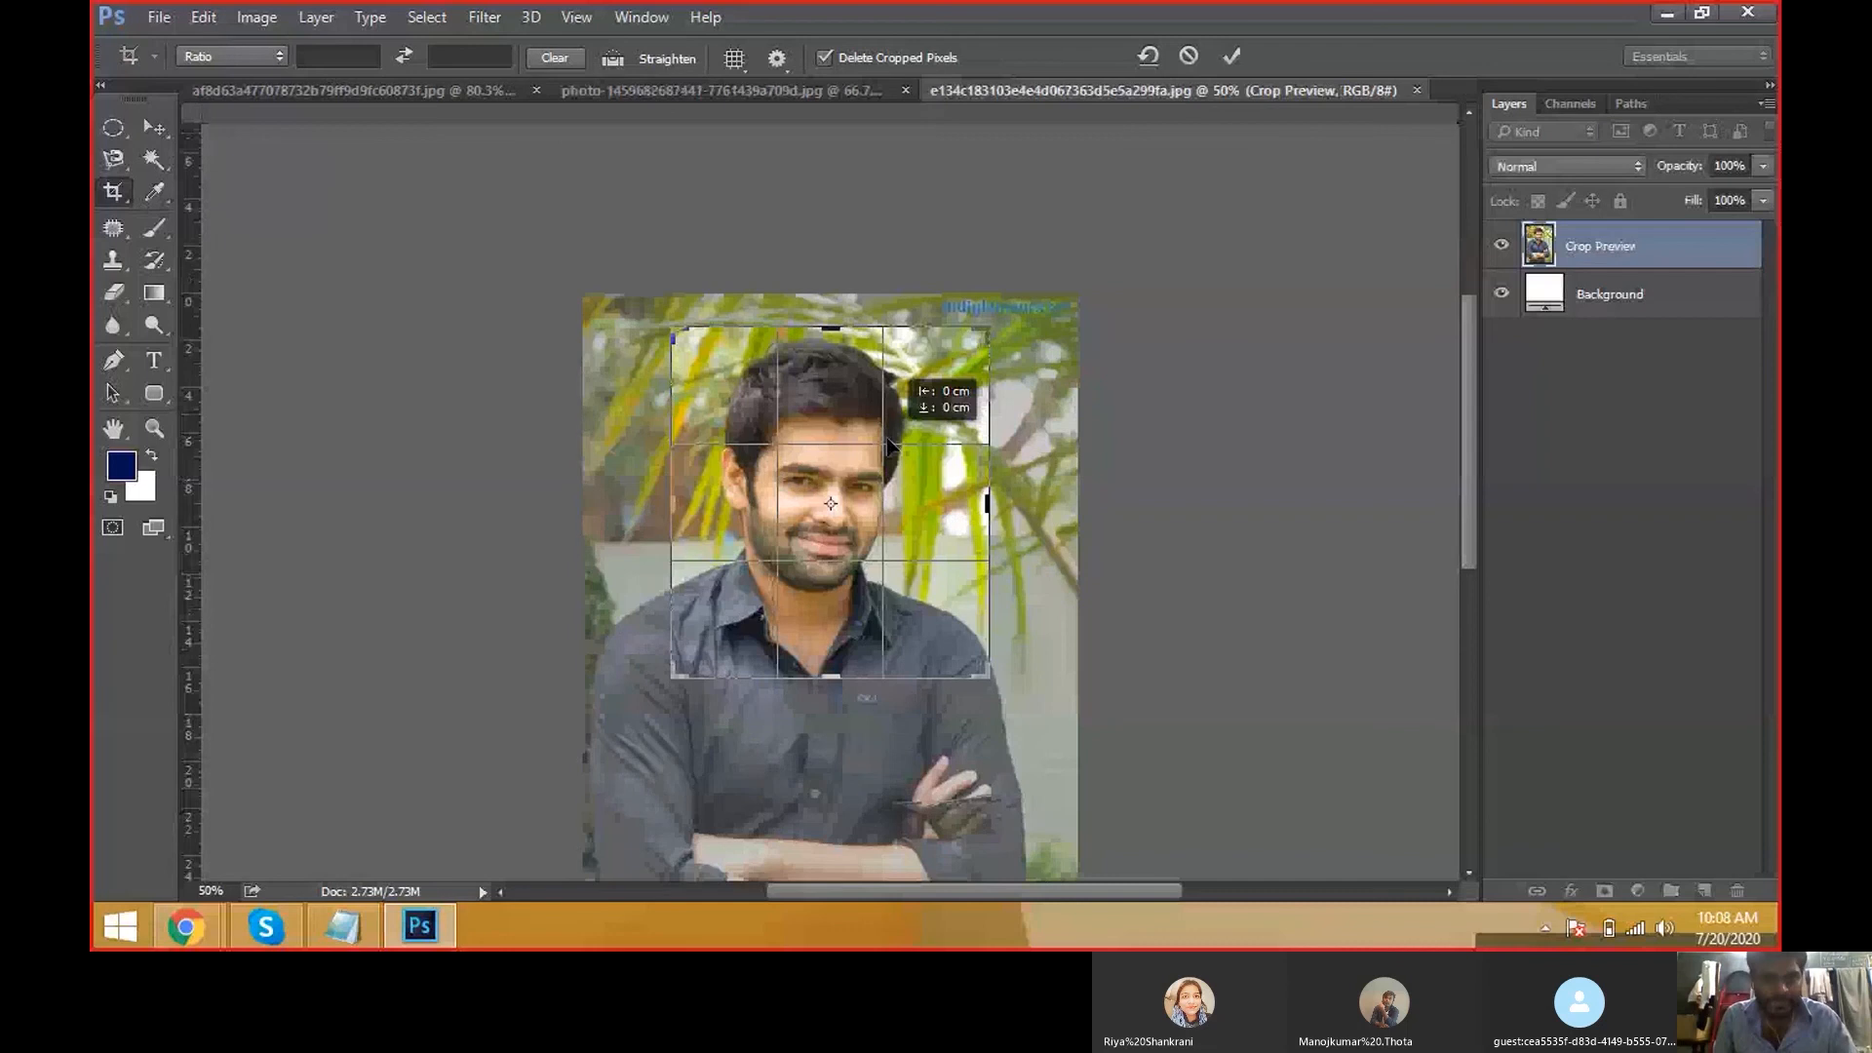
pyautogui.moveTo(889, 449); pyautogui.dragTo(905, 434)
pyautogui.press('Return')
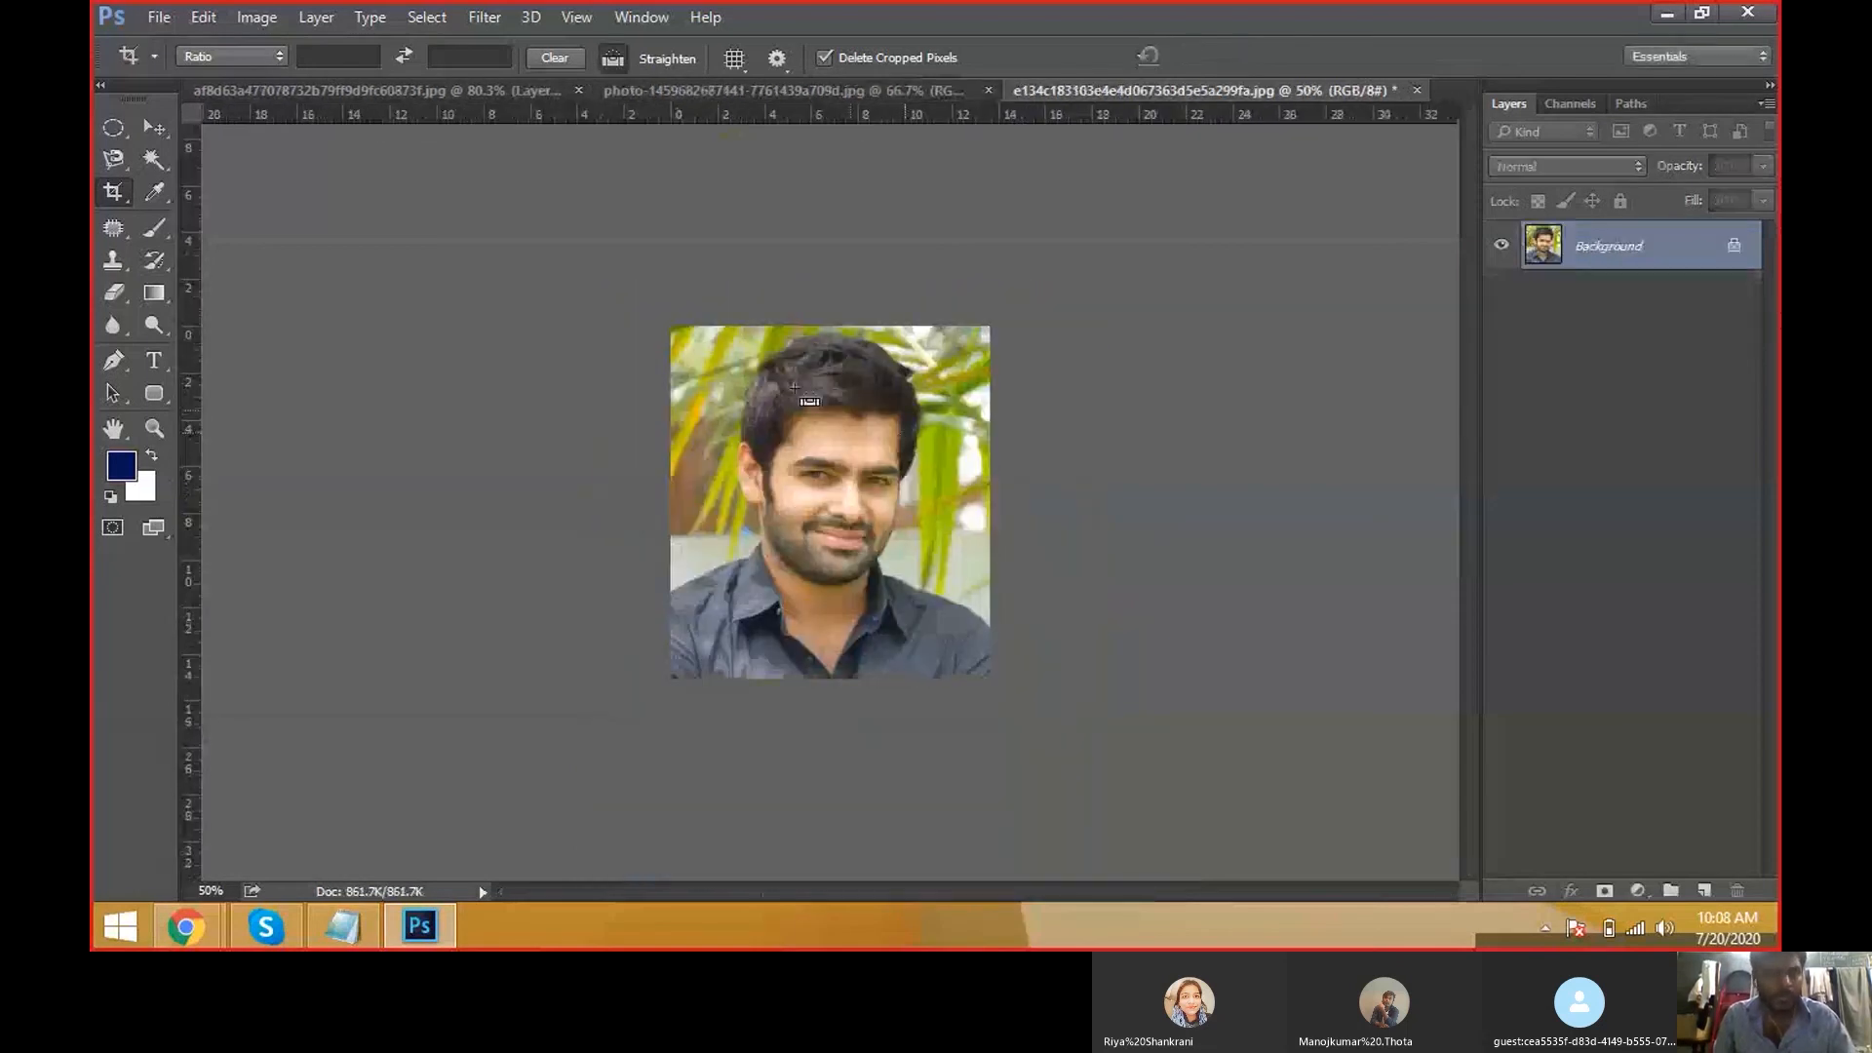
pyautogui.hotkey('ctrl', 'z')
# Try a perspective crop around the head with the right side taller than the left, and undo it.
pyautogui.hotkey('shift', 'c')
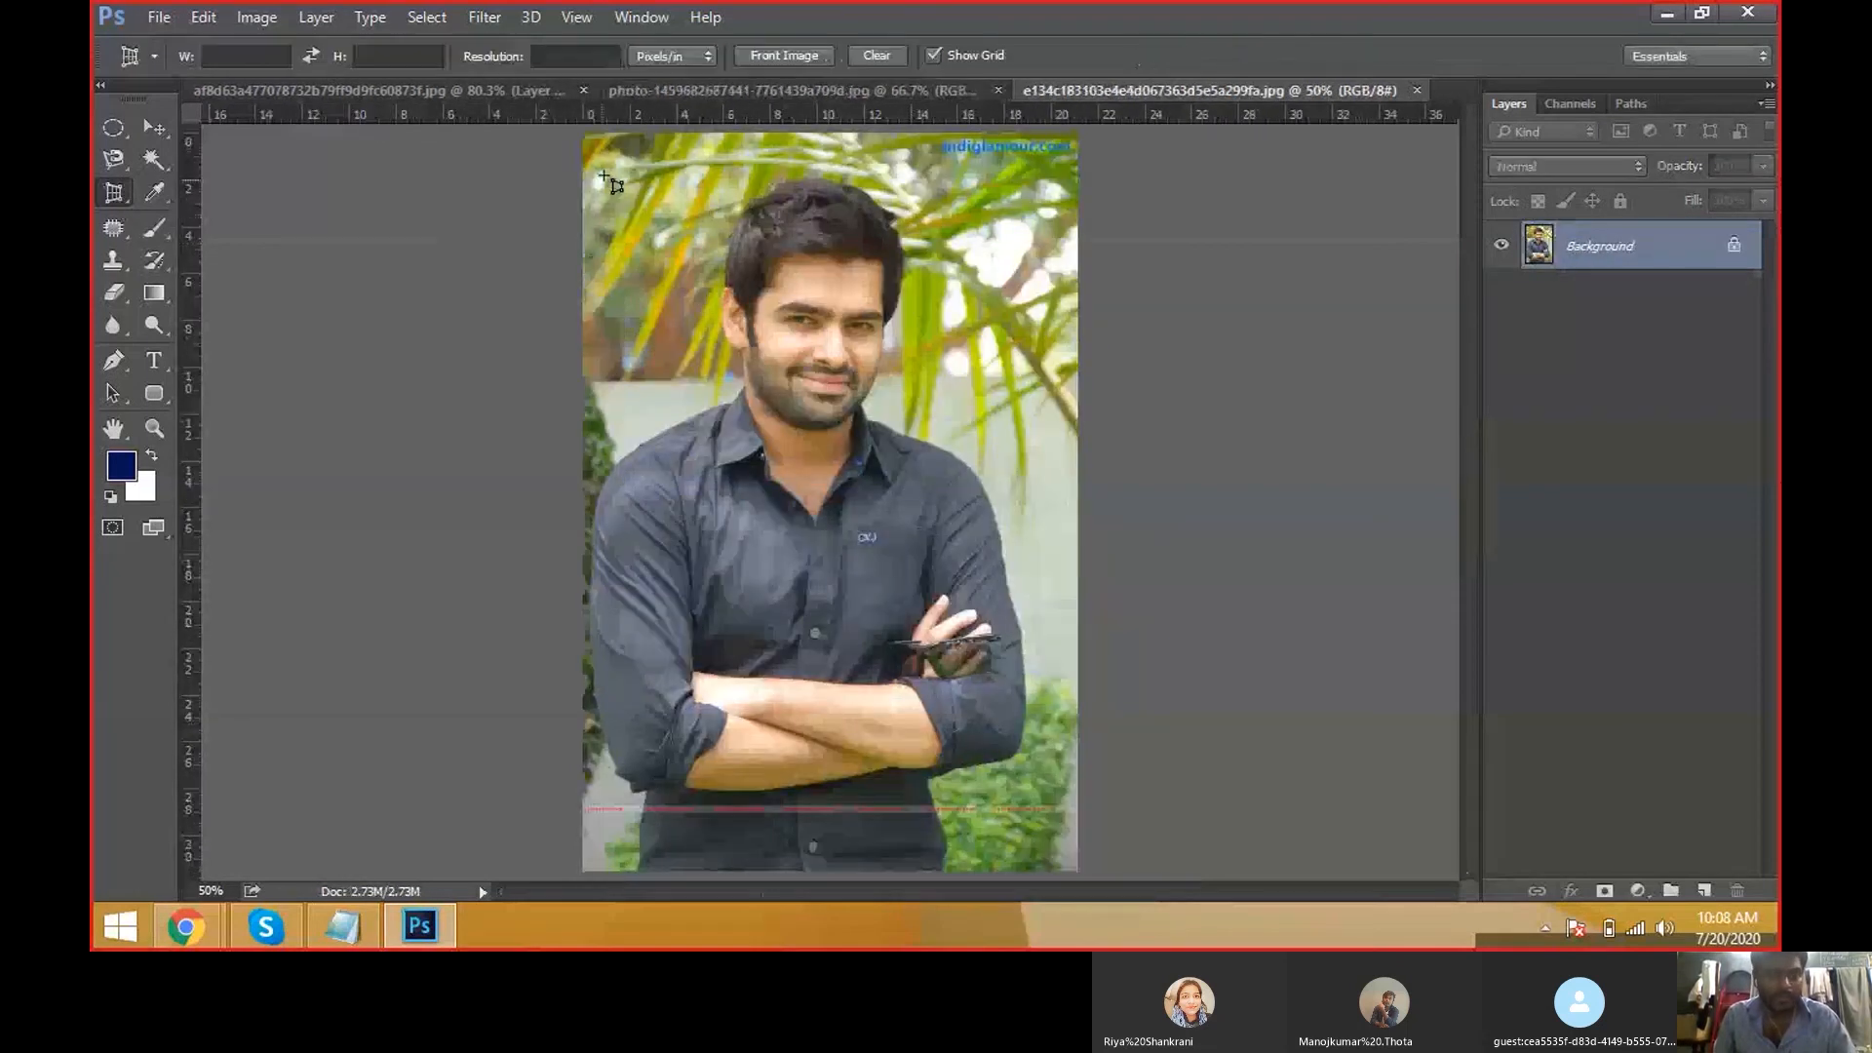
pyautogui.moveTo(679, 167); pyautogui.dragTo(955, 479)
pyautogui.moveTo(955, 479); pyautogui.dragTo(958, 561)
pyautogui.moveTo(962, 173); pyautogui.dragTo(963, 140)
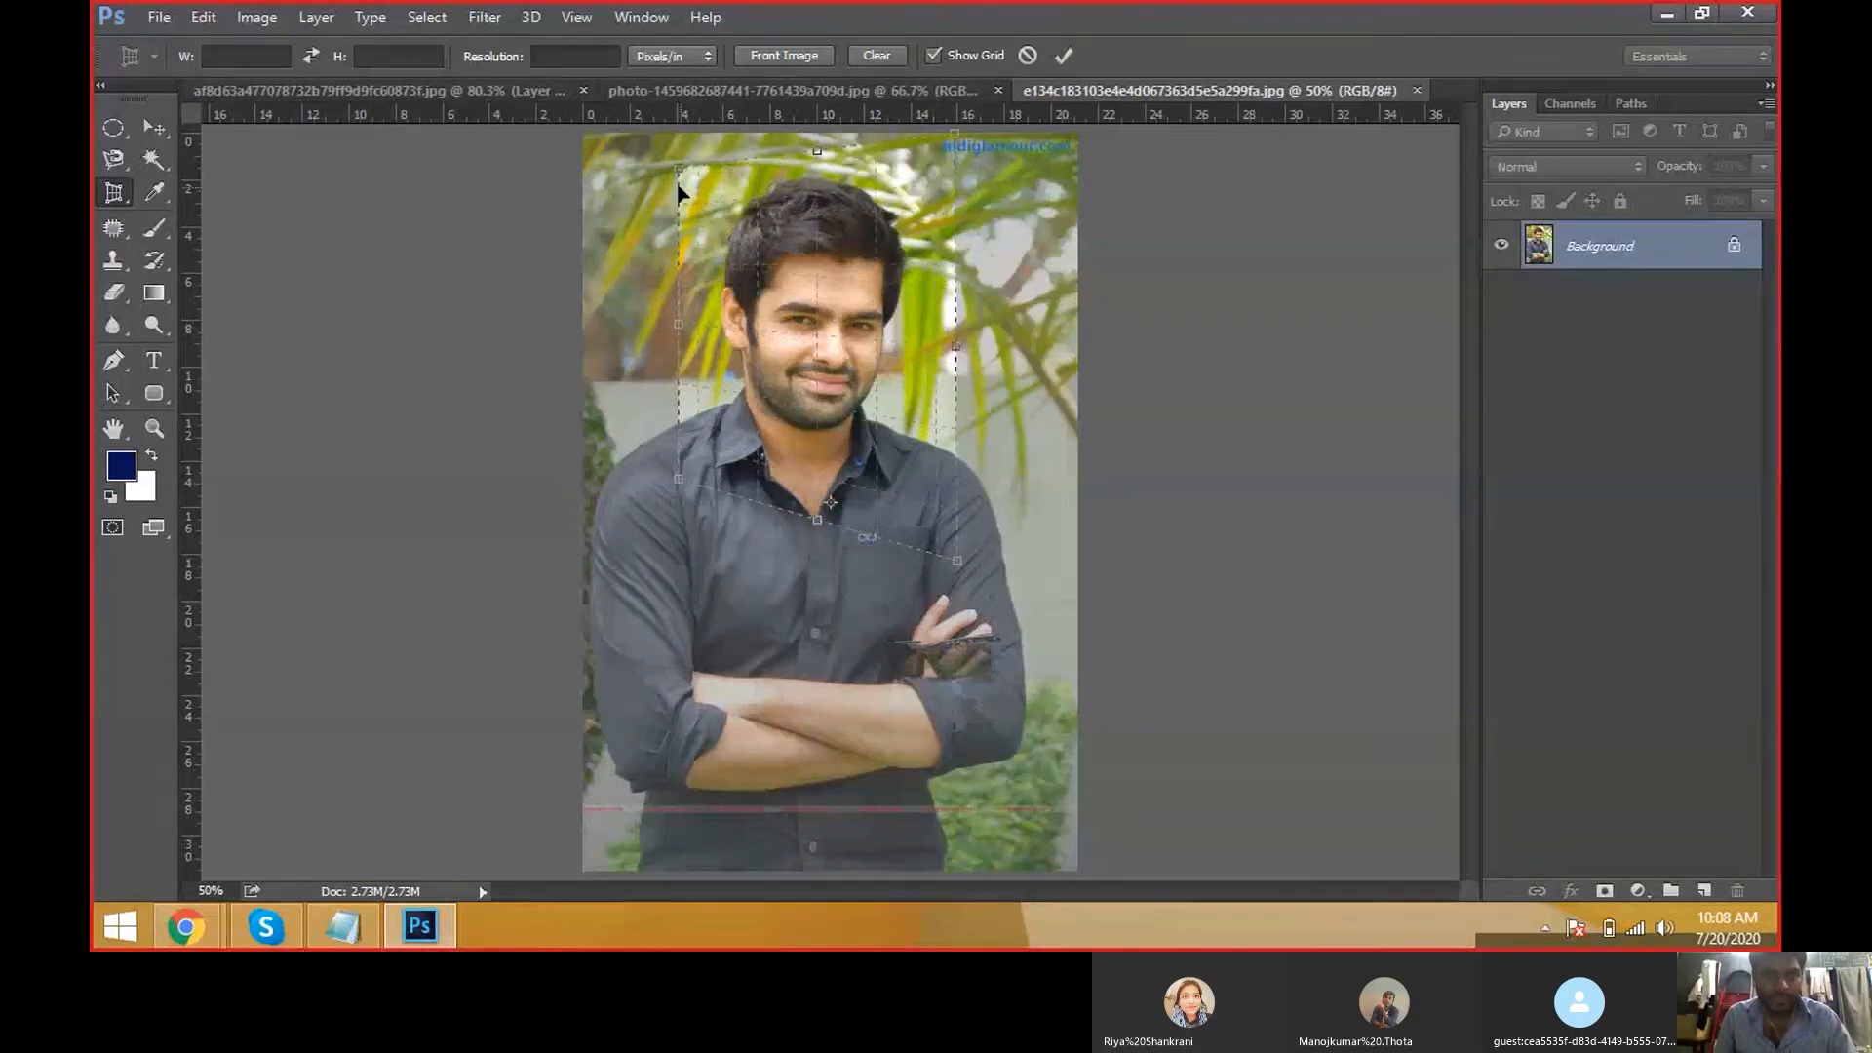
pyautogui.moveTo(679, 190); pyautogui.dragTo(675, 216)
pyautogui.moveTo(684, 492); pyautogui.dragTo(679, 433)
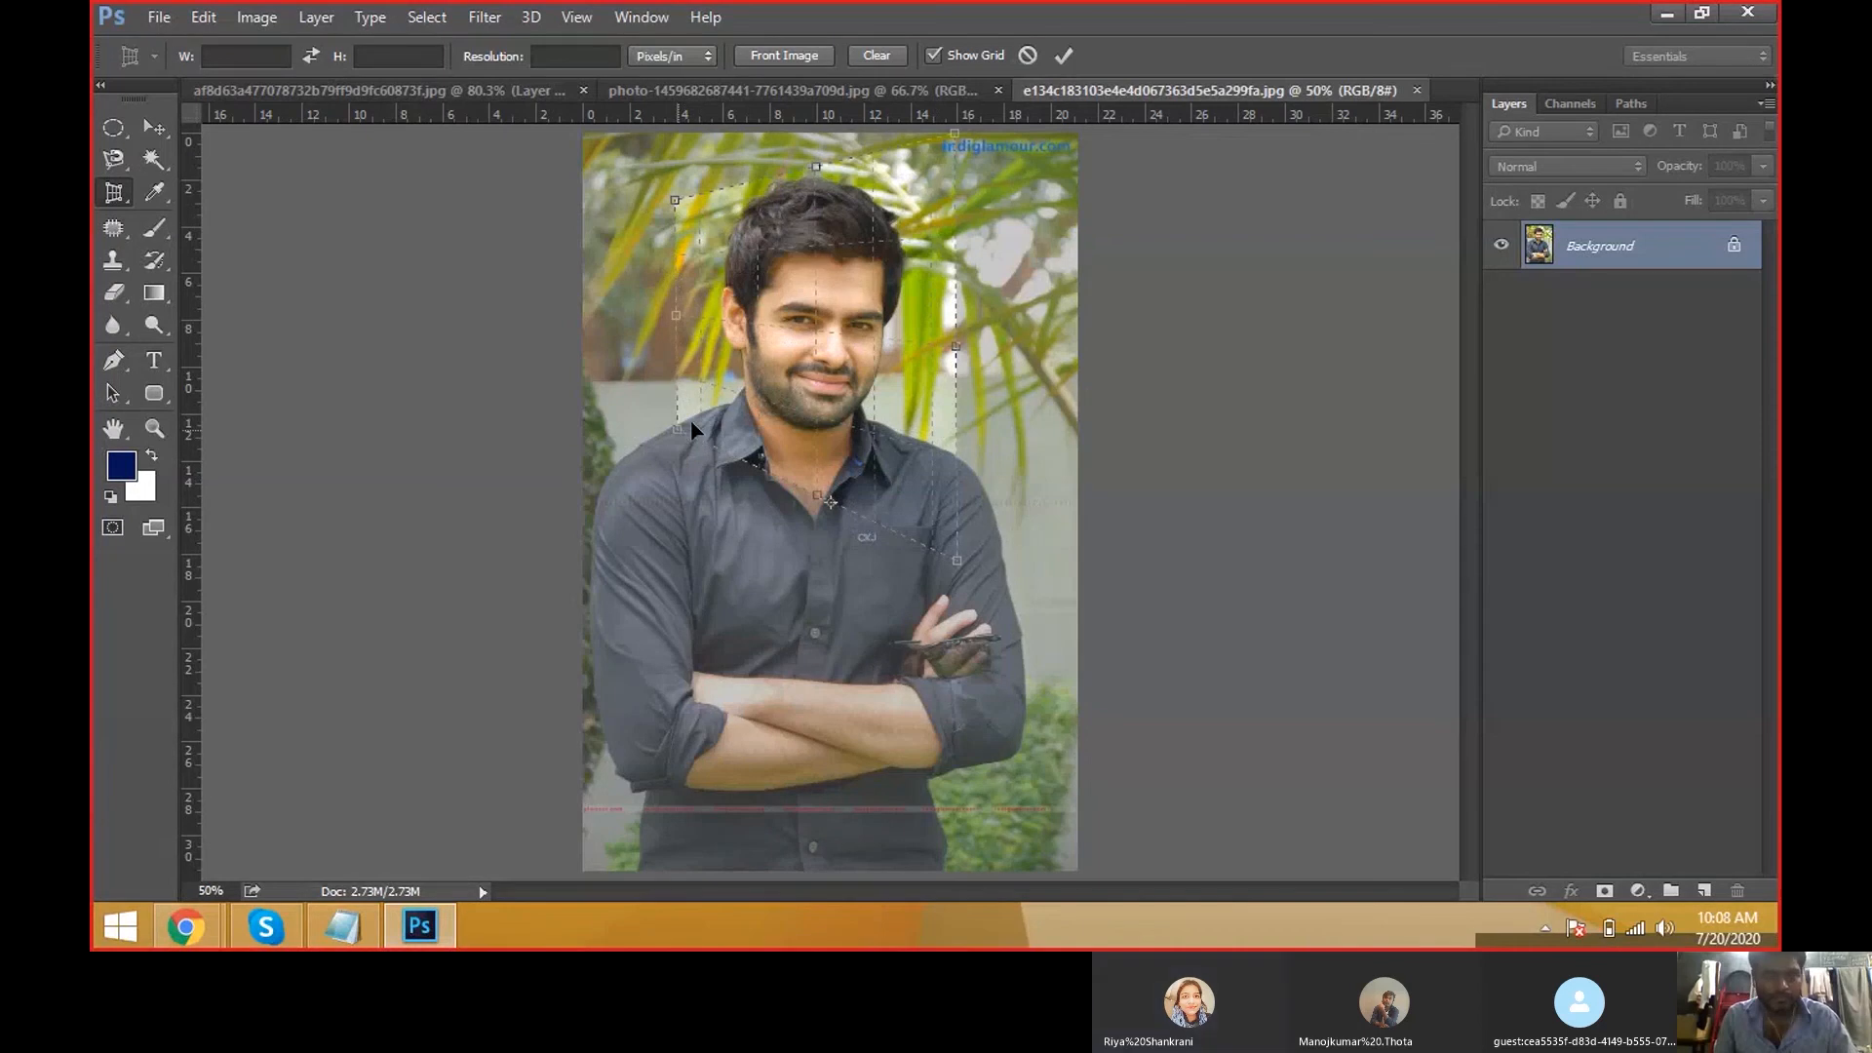
pyautogui.press('Return')
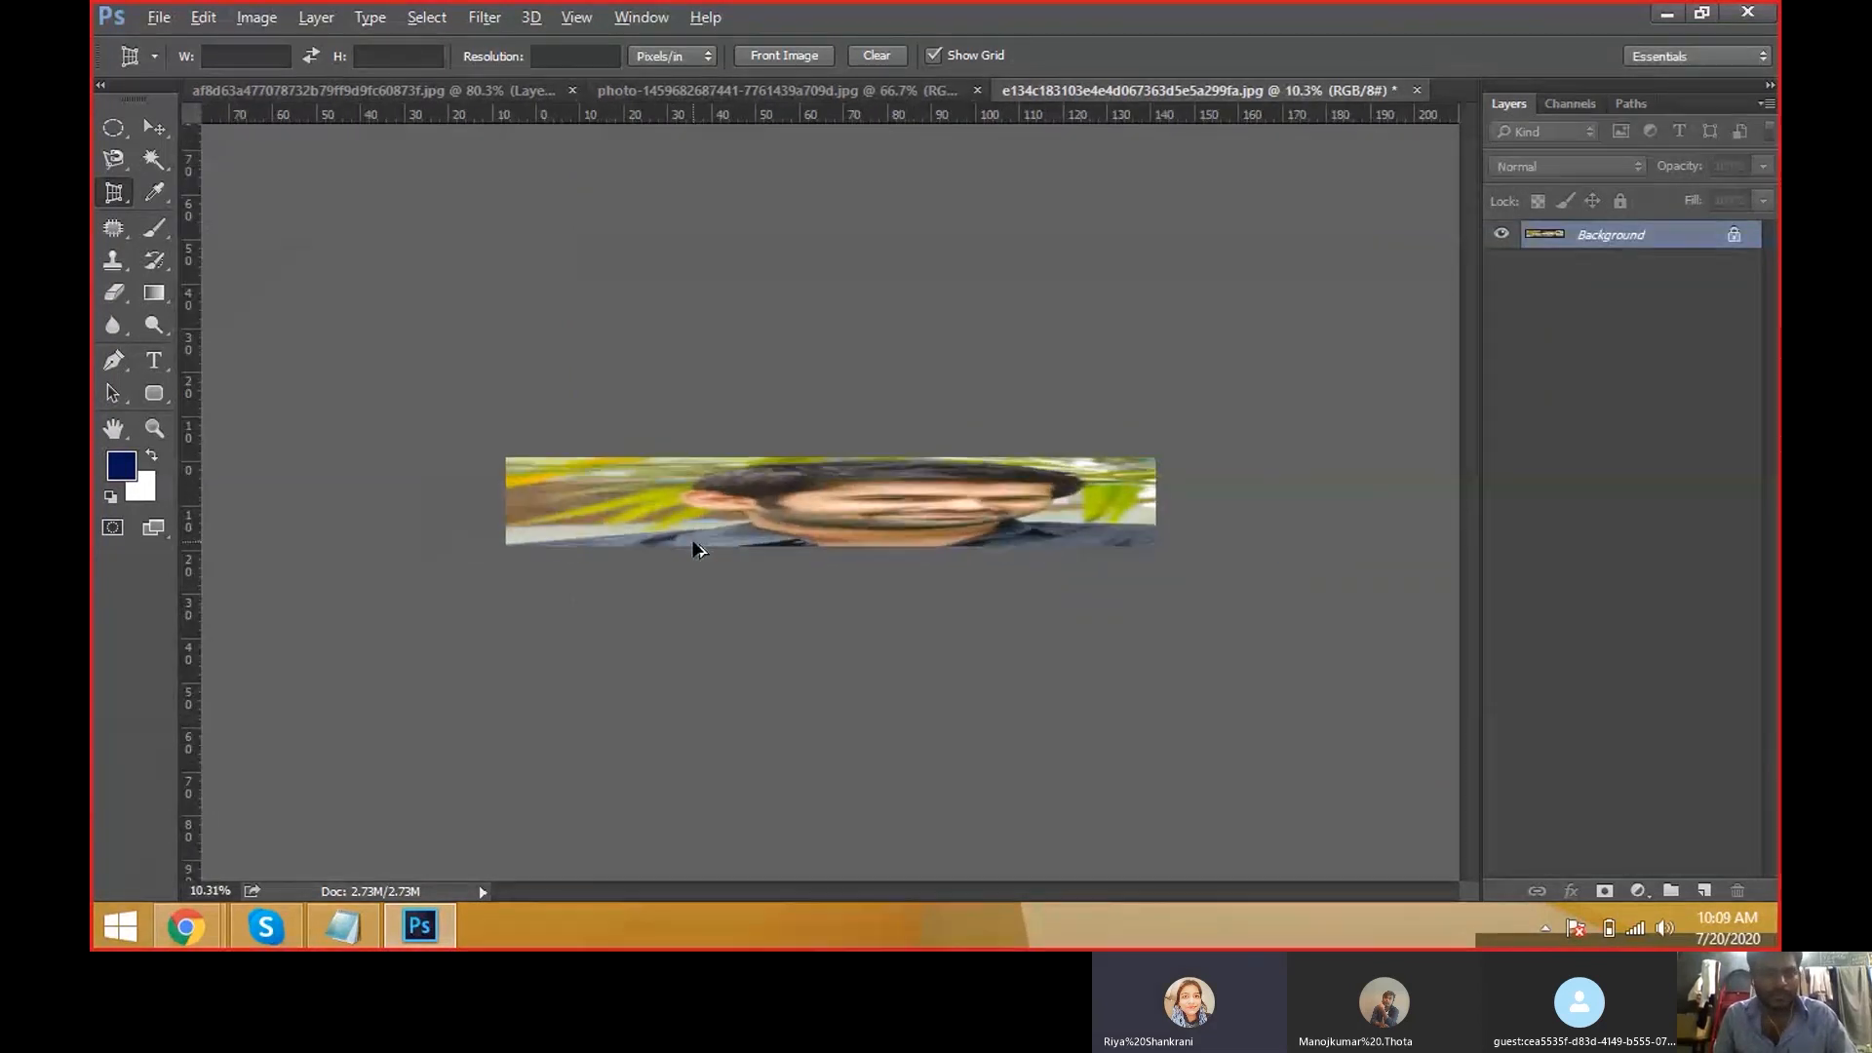
pyautogui.hotkey('ctrl', 'z')
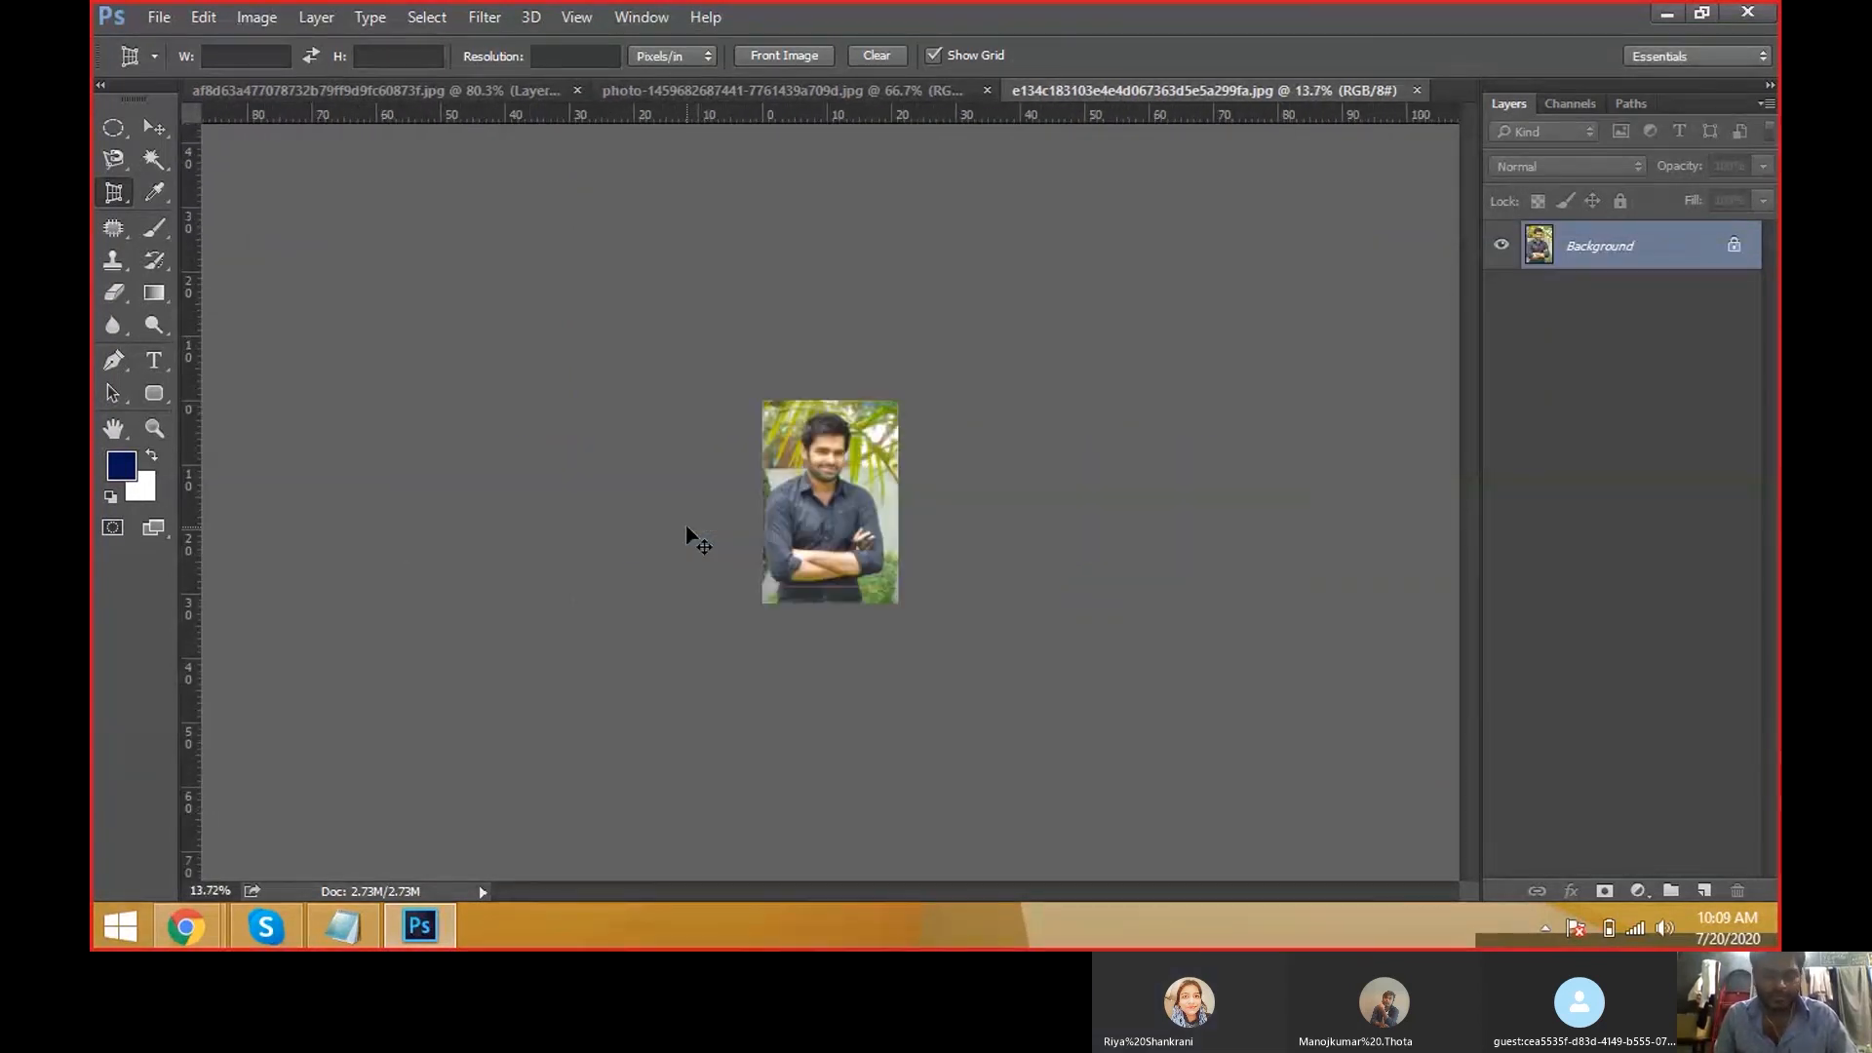
pyautogui.hotkey('ctrl', '0')
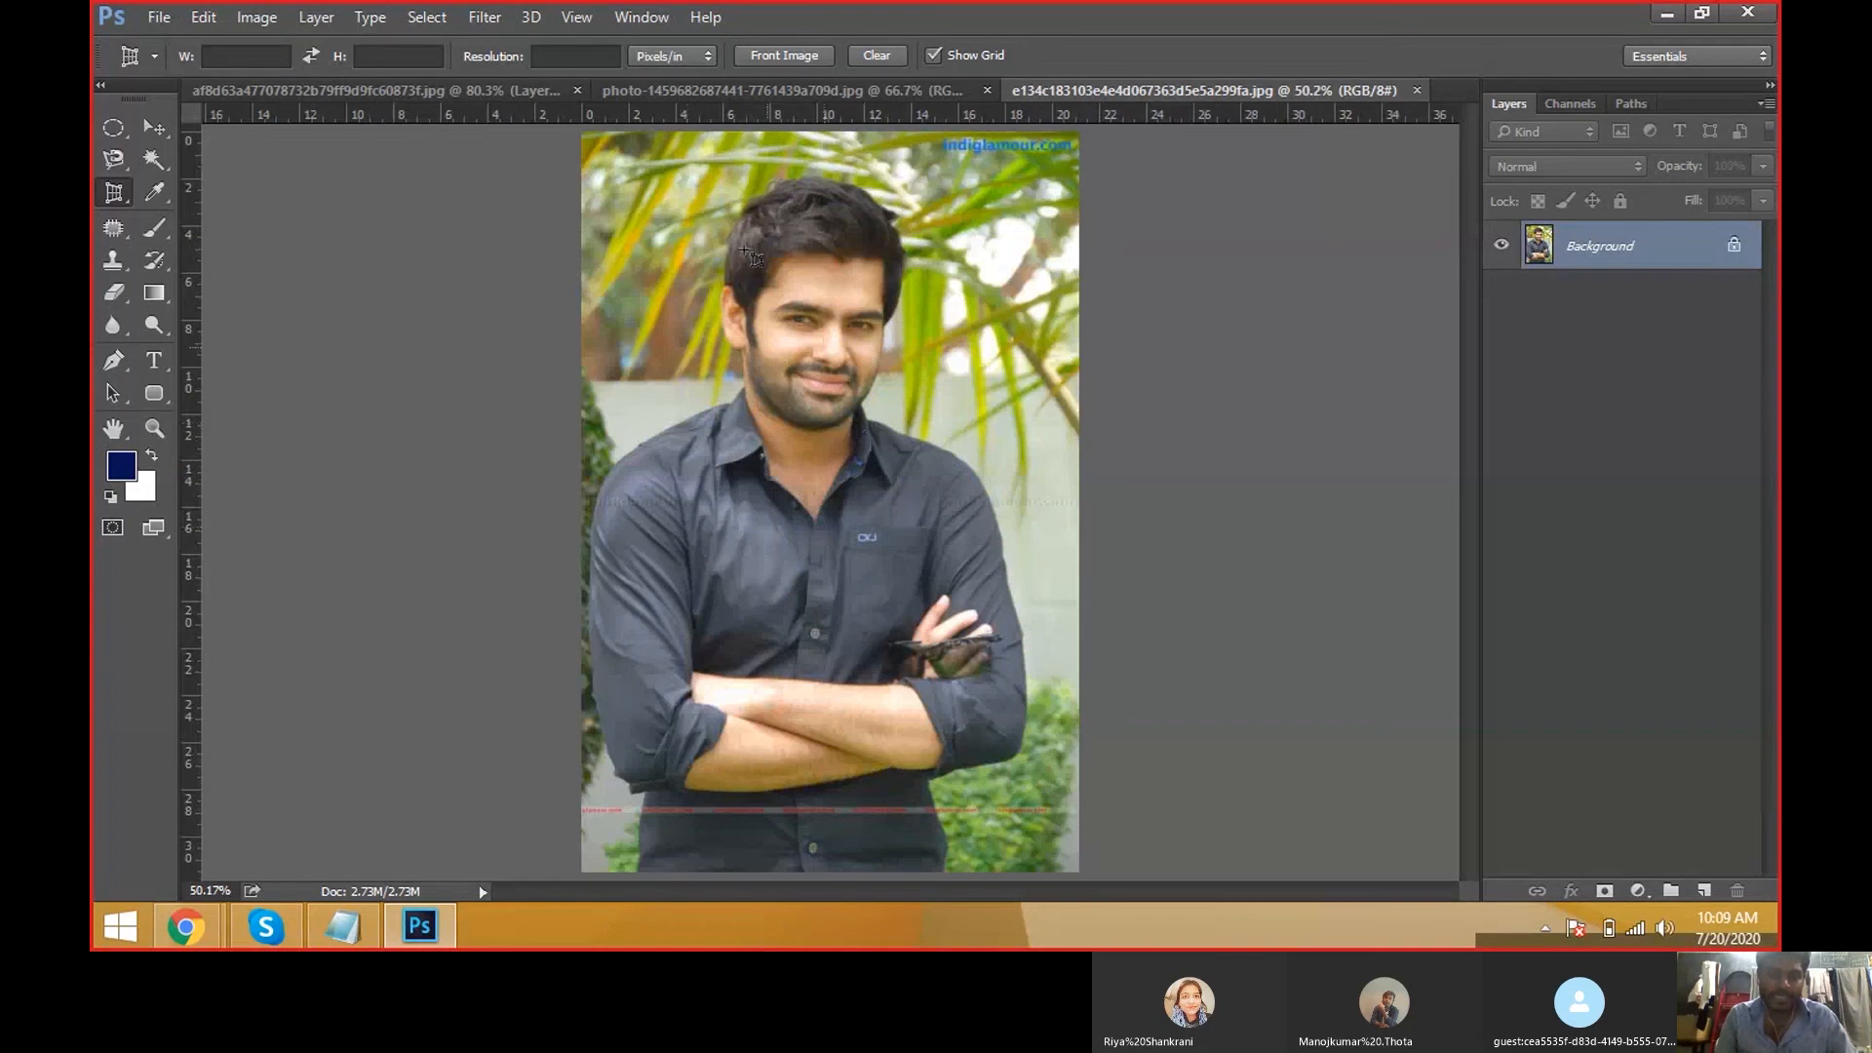
# Try a larger perspective crop reaching from above the head down to the crossed arms, and undo it.
pyautogui.moveTo(626, 162)
pyautogui.mouseDown()
pyautogui.moveTo(1012, 790)
pyautogui.moveTo(1011, 722)
pyautogui.mouseUp()
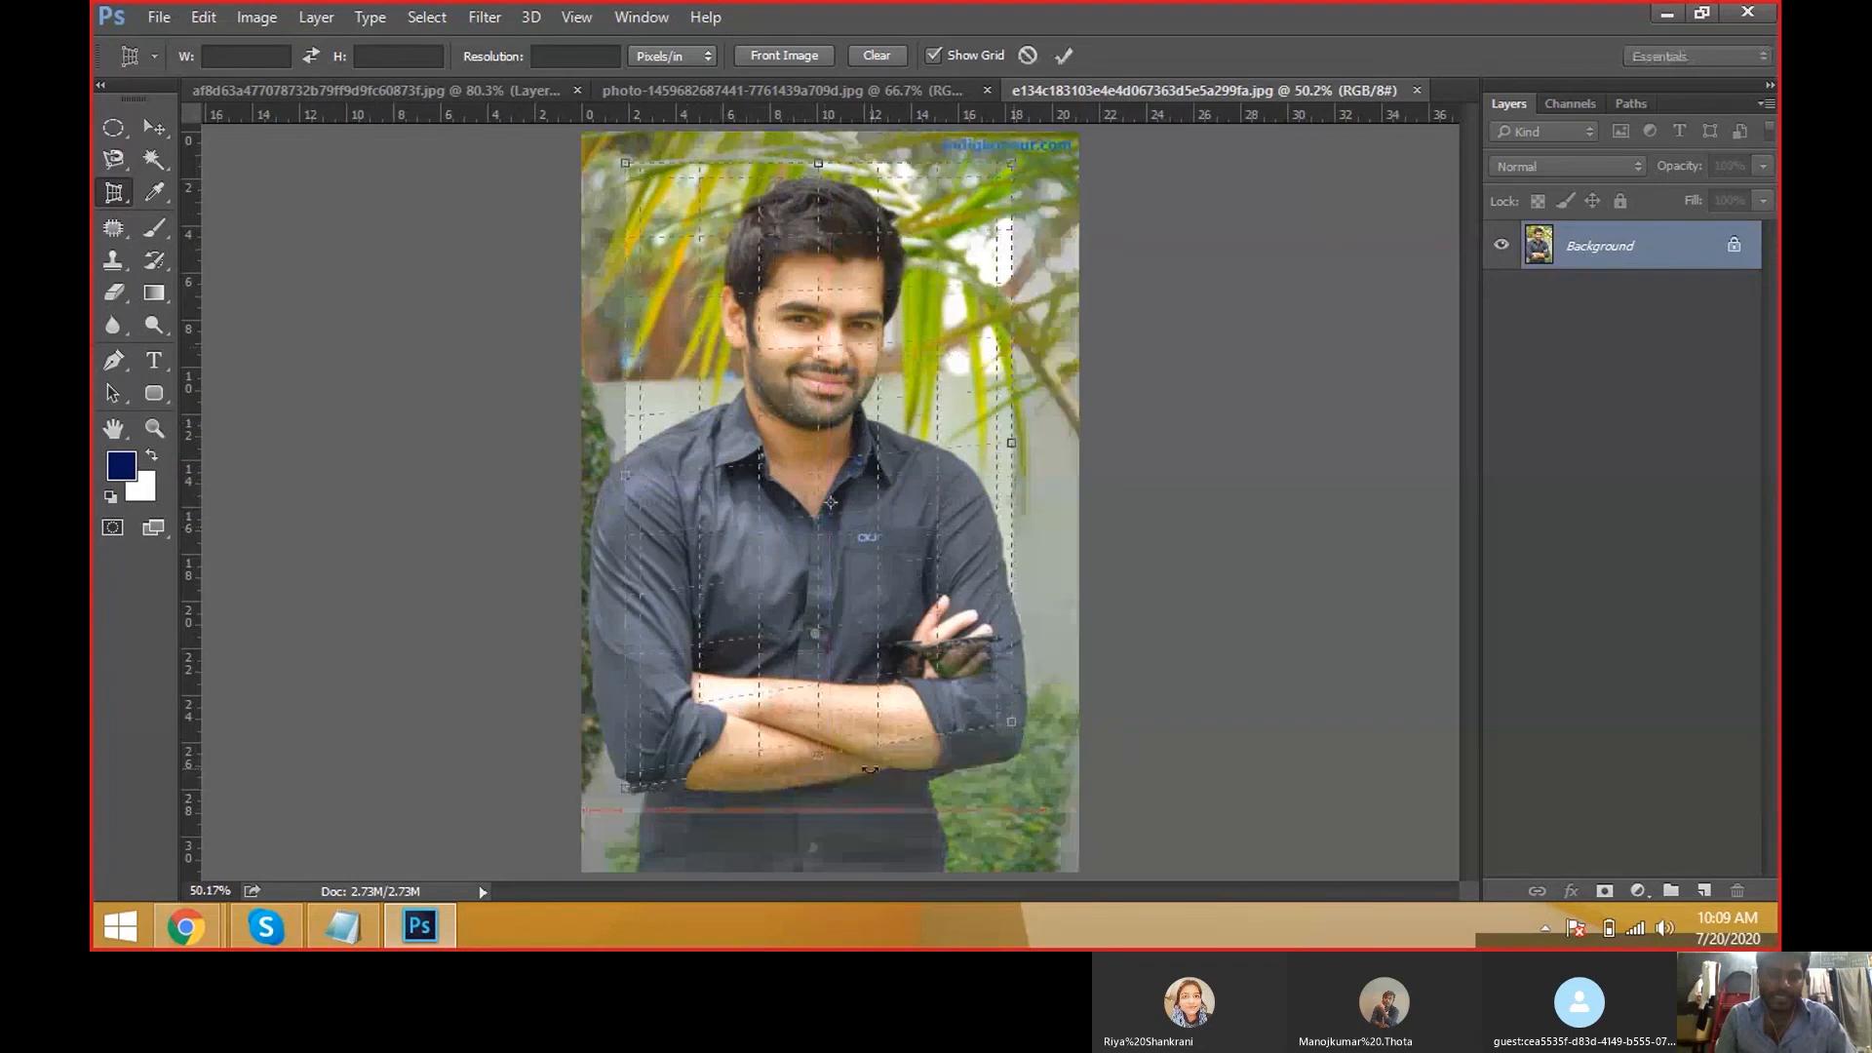
pyautogui.press('Return')
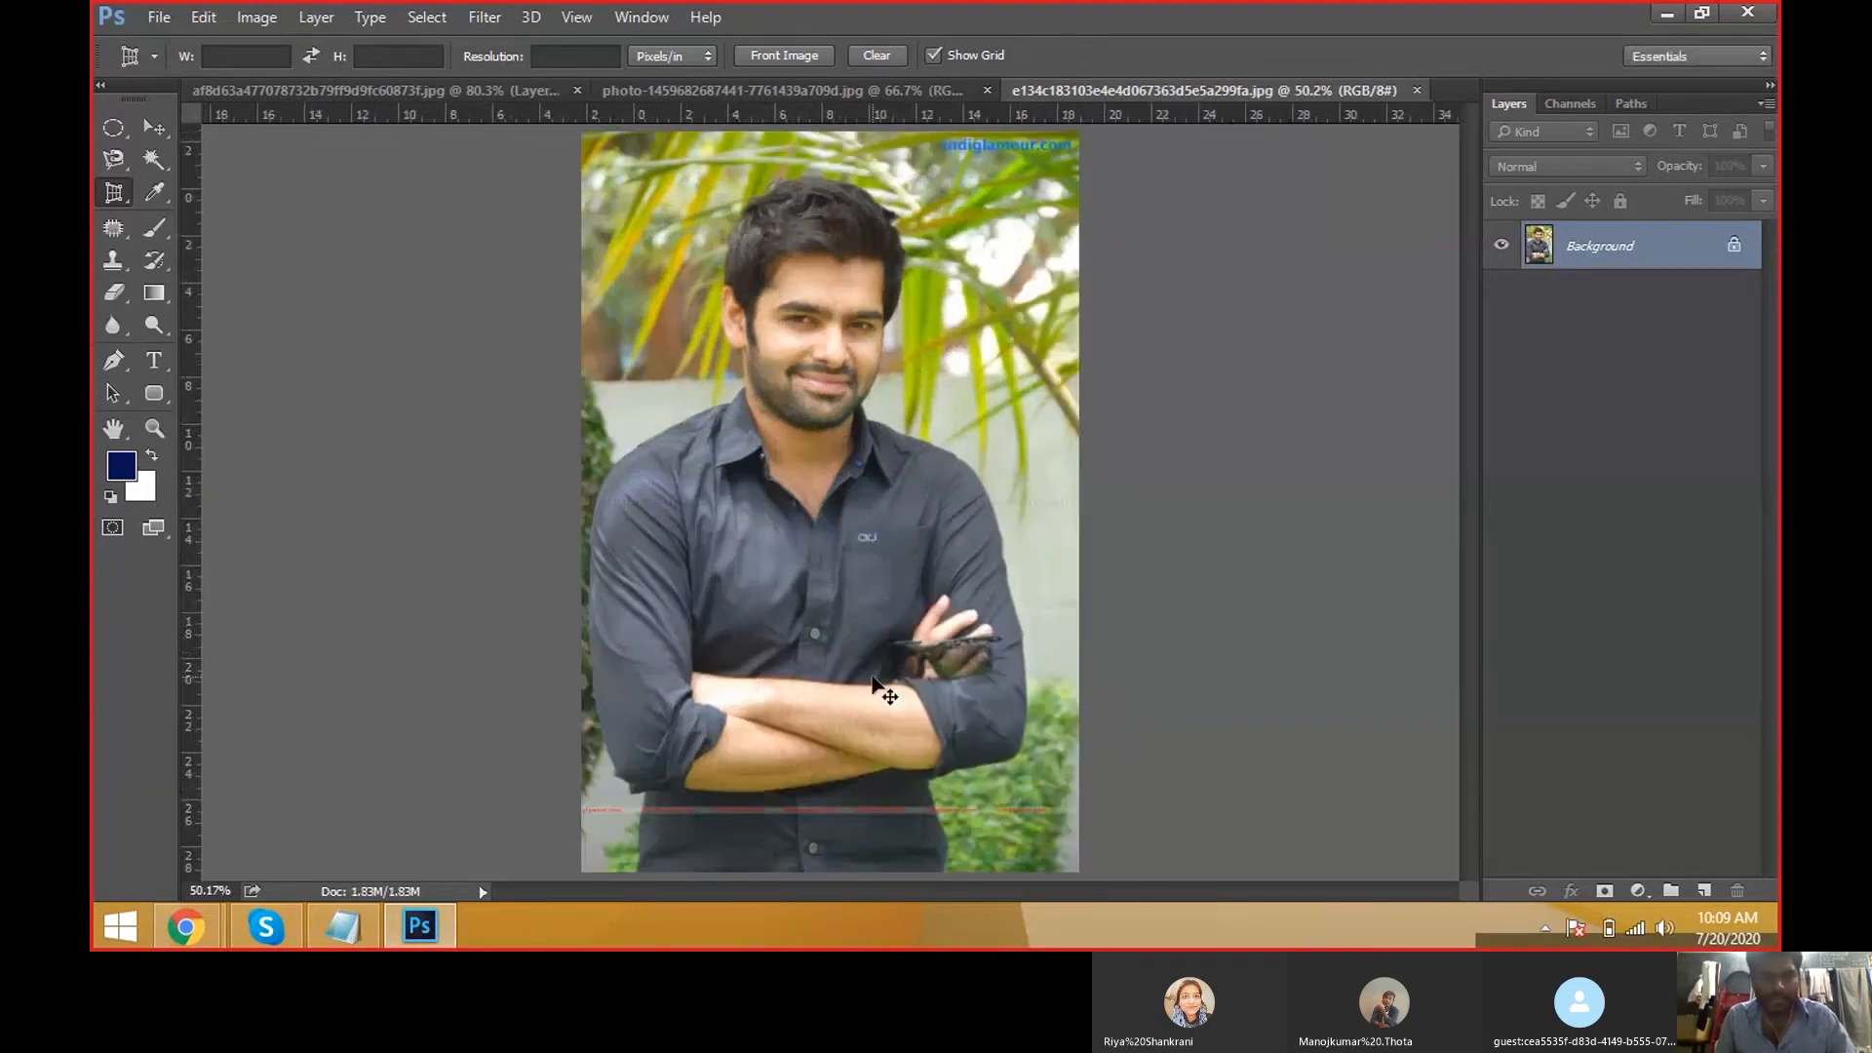
pyautogui.hotkey('ctrl', 'z')
# Try a perspective crop of the upper body with the lower-left corner pulled down, and undo it.
pyautogui.moveTo(655, 185); pyautogui.dragTo(1014, 569)
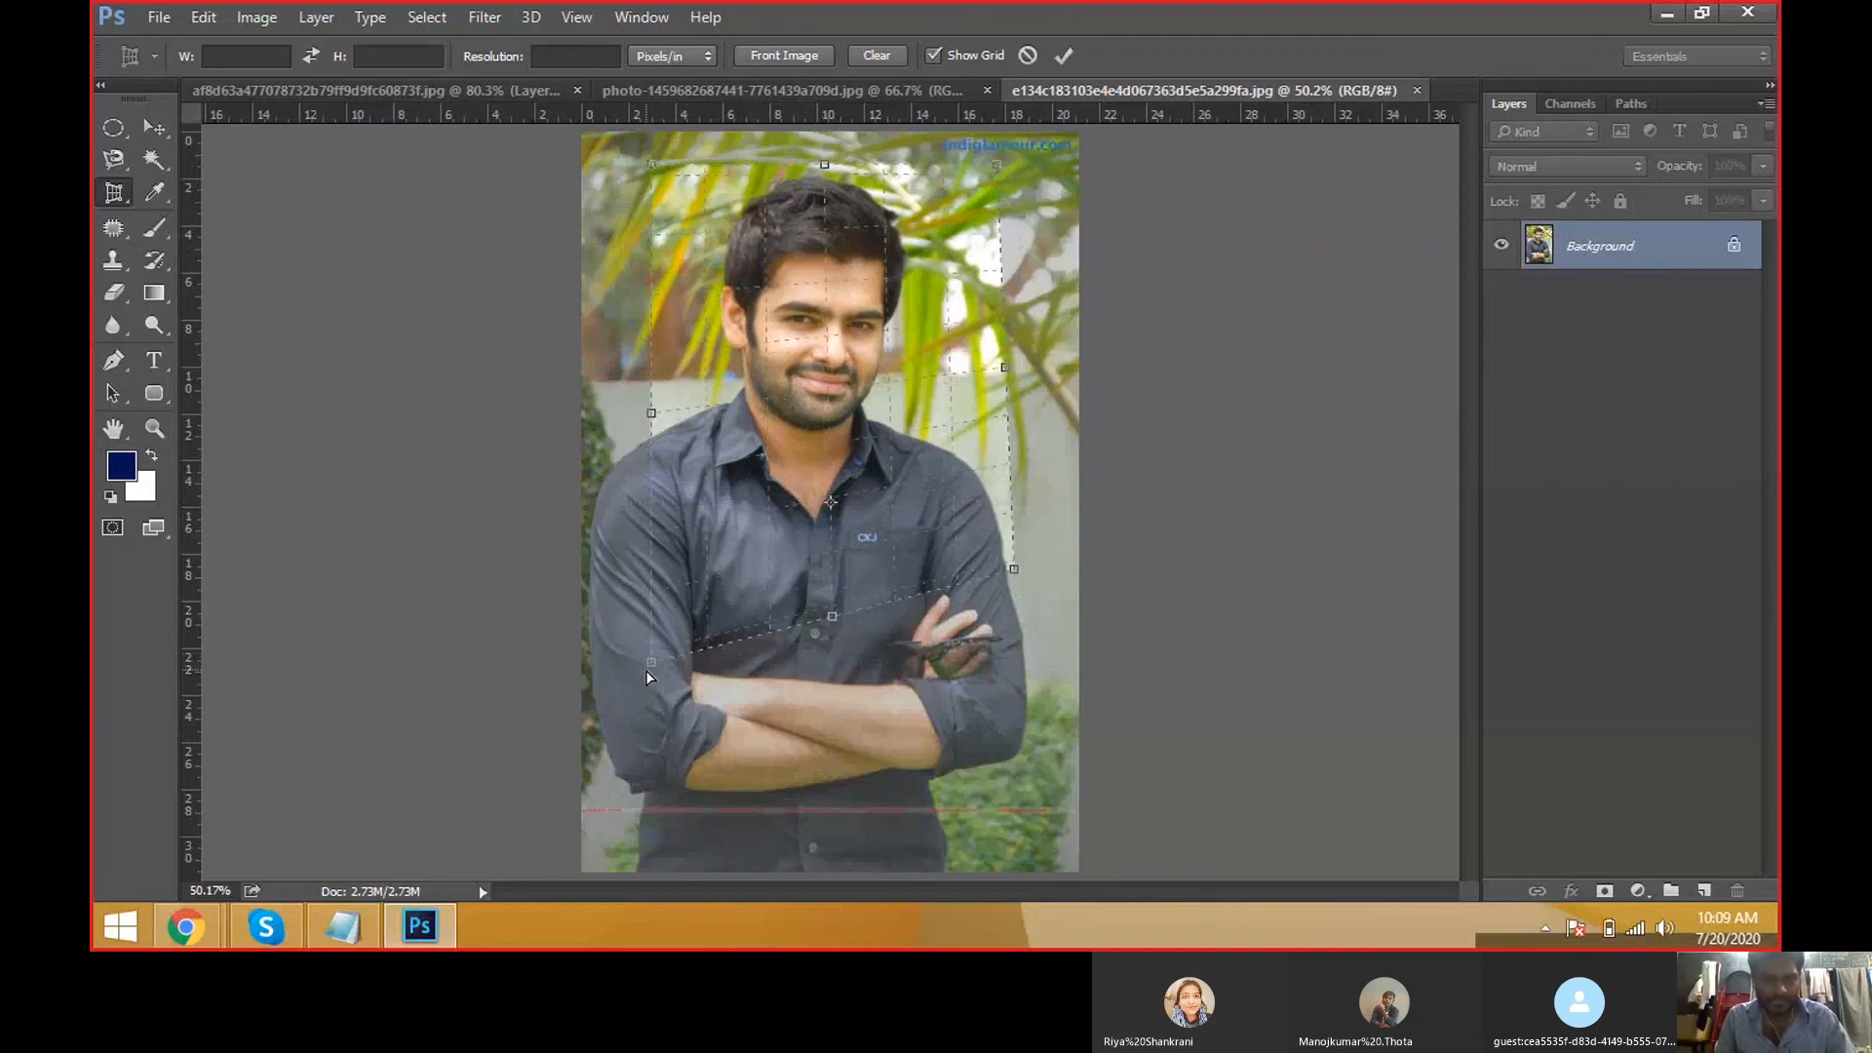
pyautogui.moveTo(648, 672); pyautogui.dragTo(657, 722)
pyautogui.press('Return')
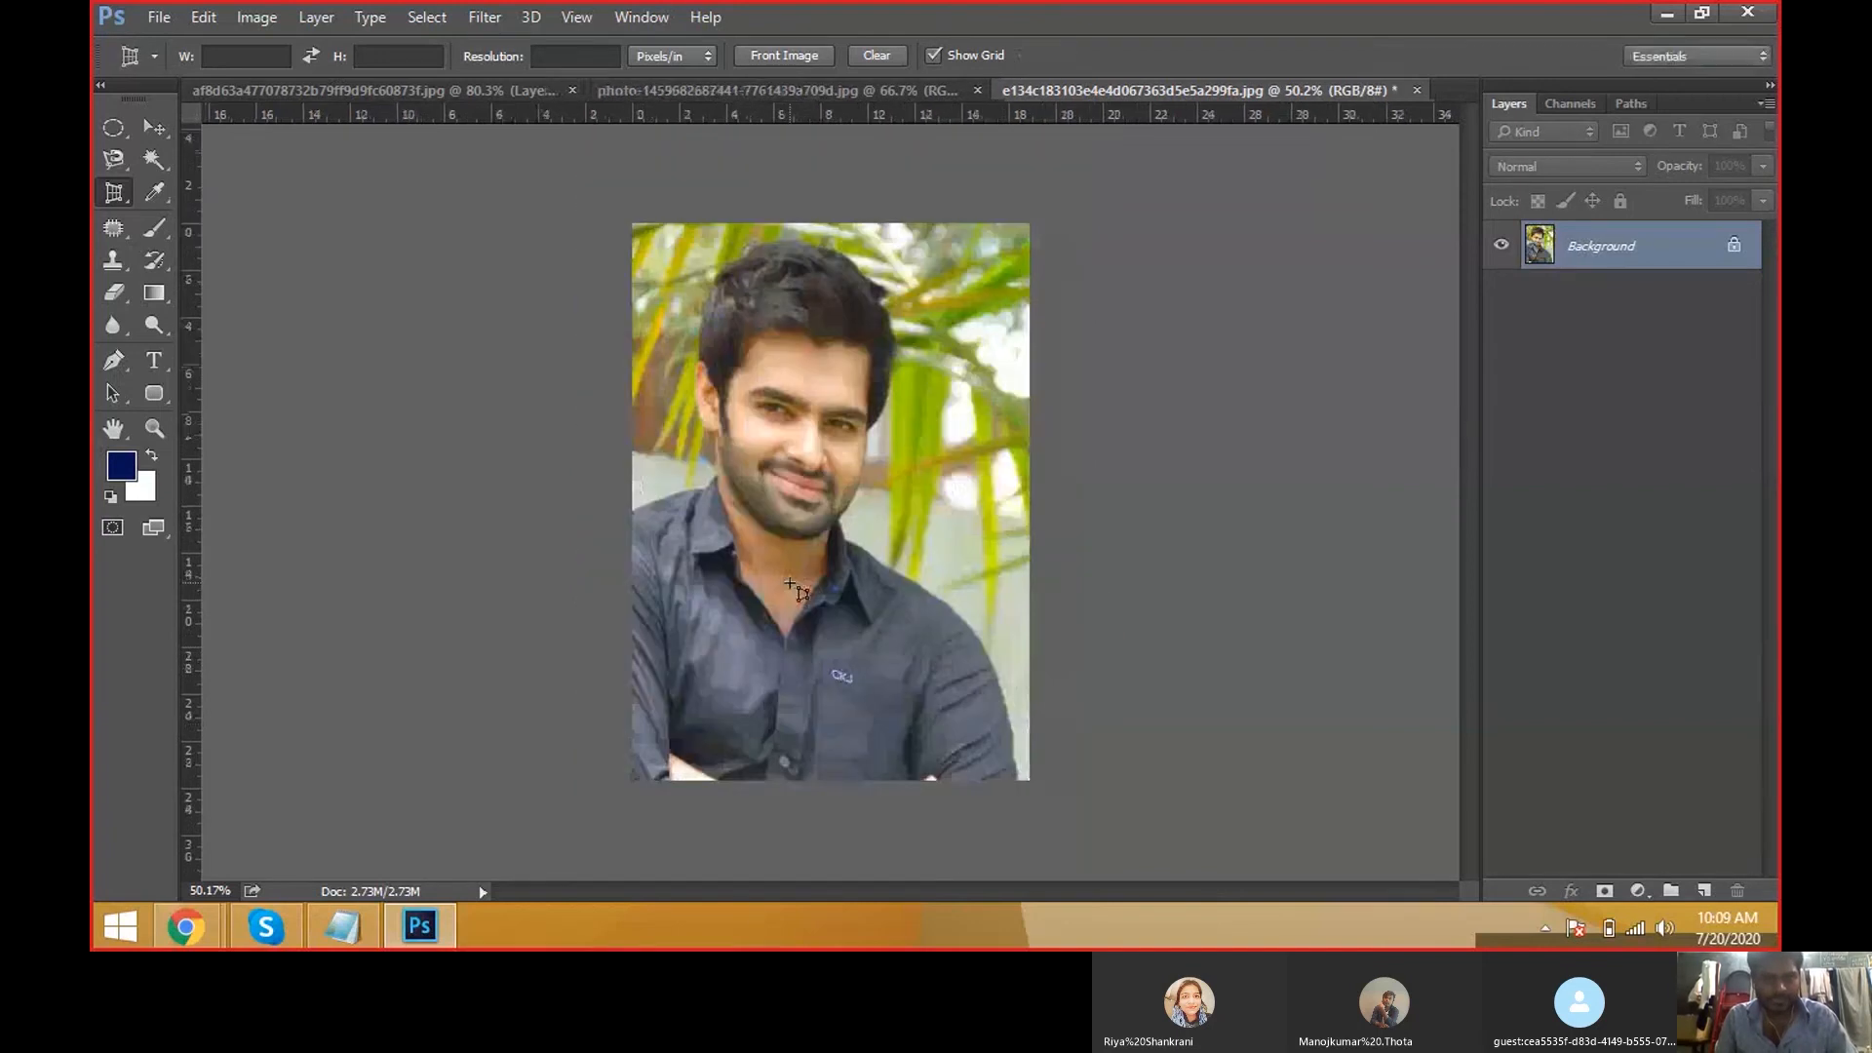
pyautogui.hotkey('ctrl', 'z')
# Review the crop and slice tools grouped with the Perspective Crop Tool, and return to the Move Tool.
pyautogui.rightClick(115, 192)
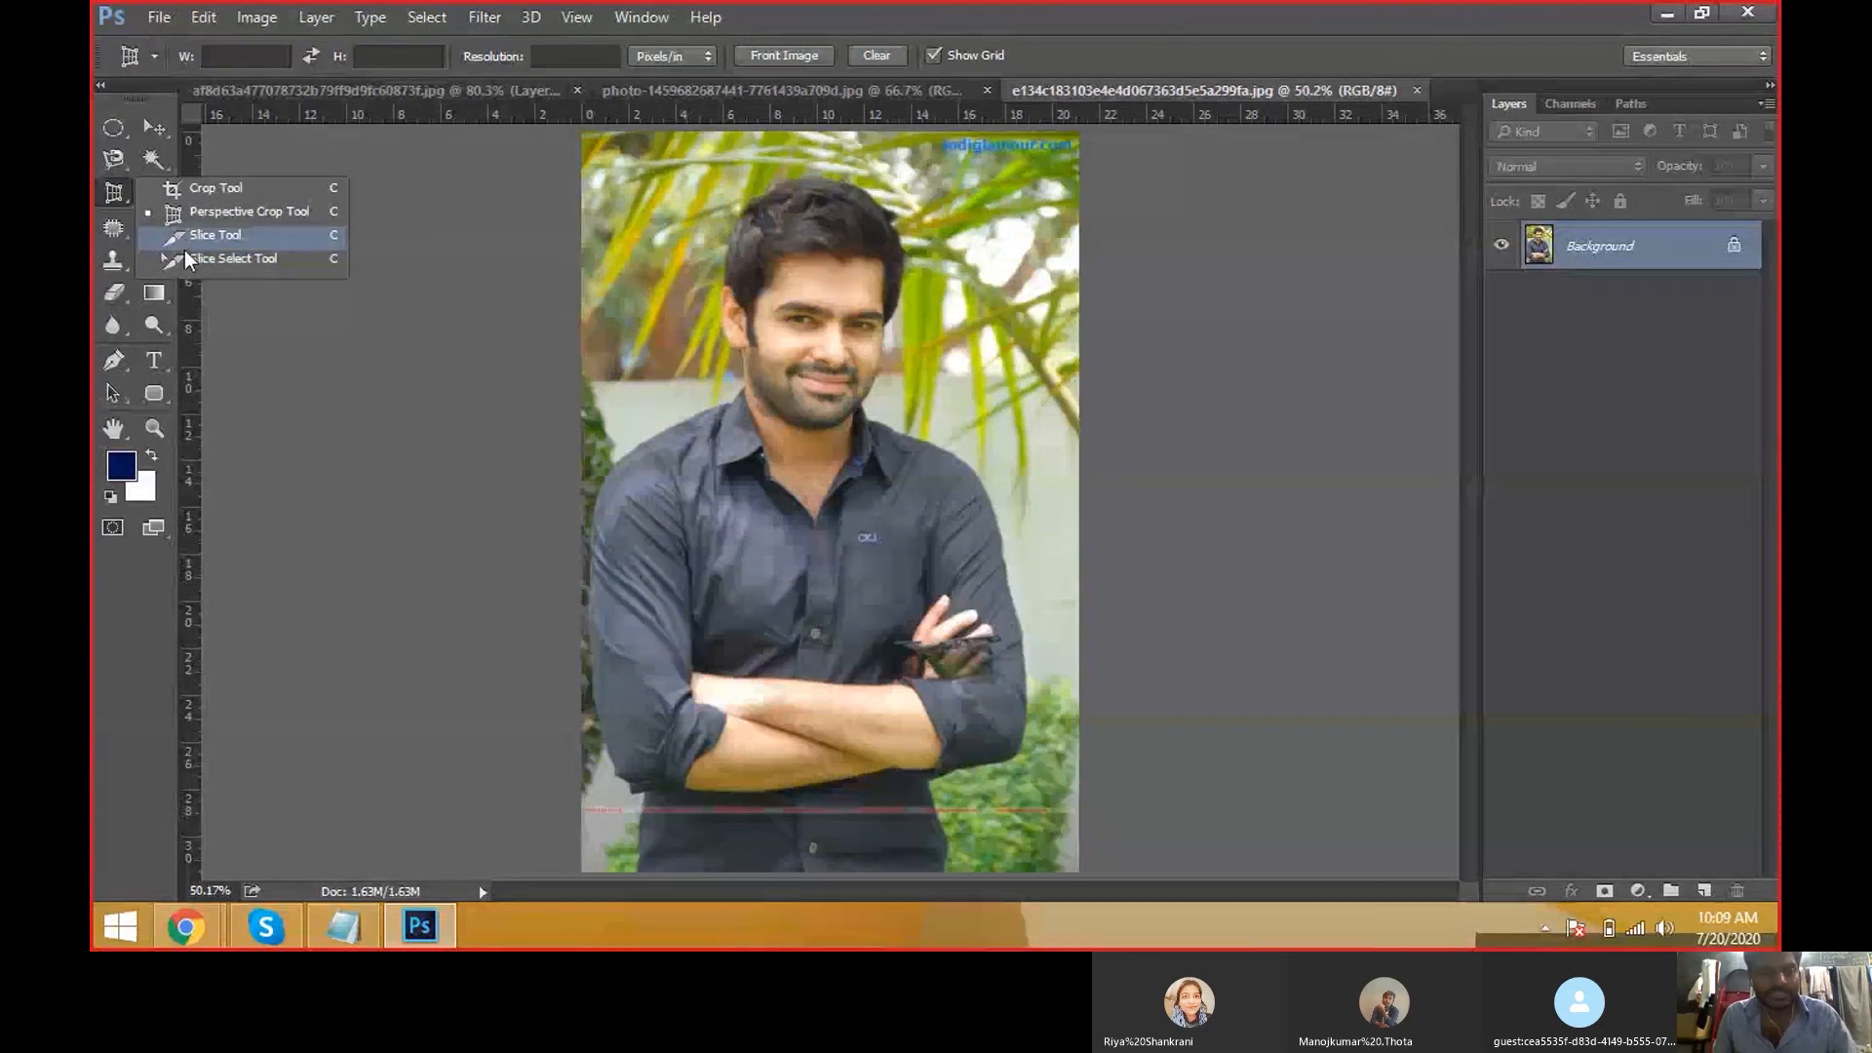
pyautogui.click(114, 208)
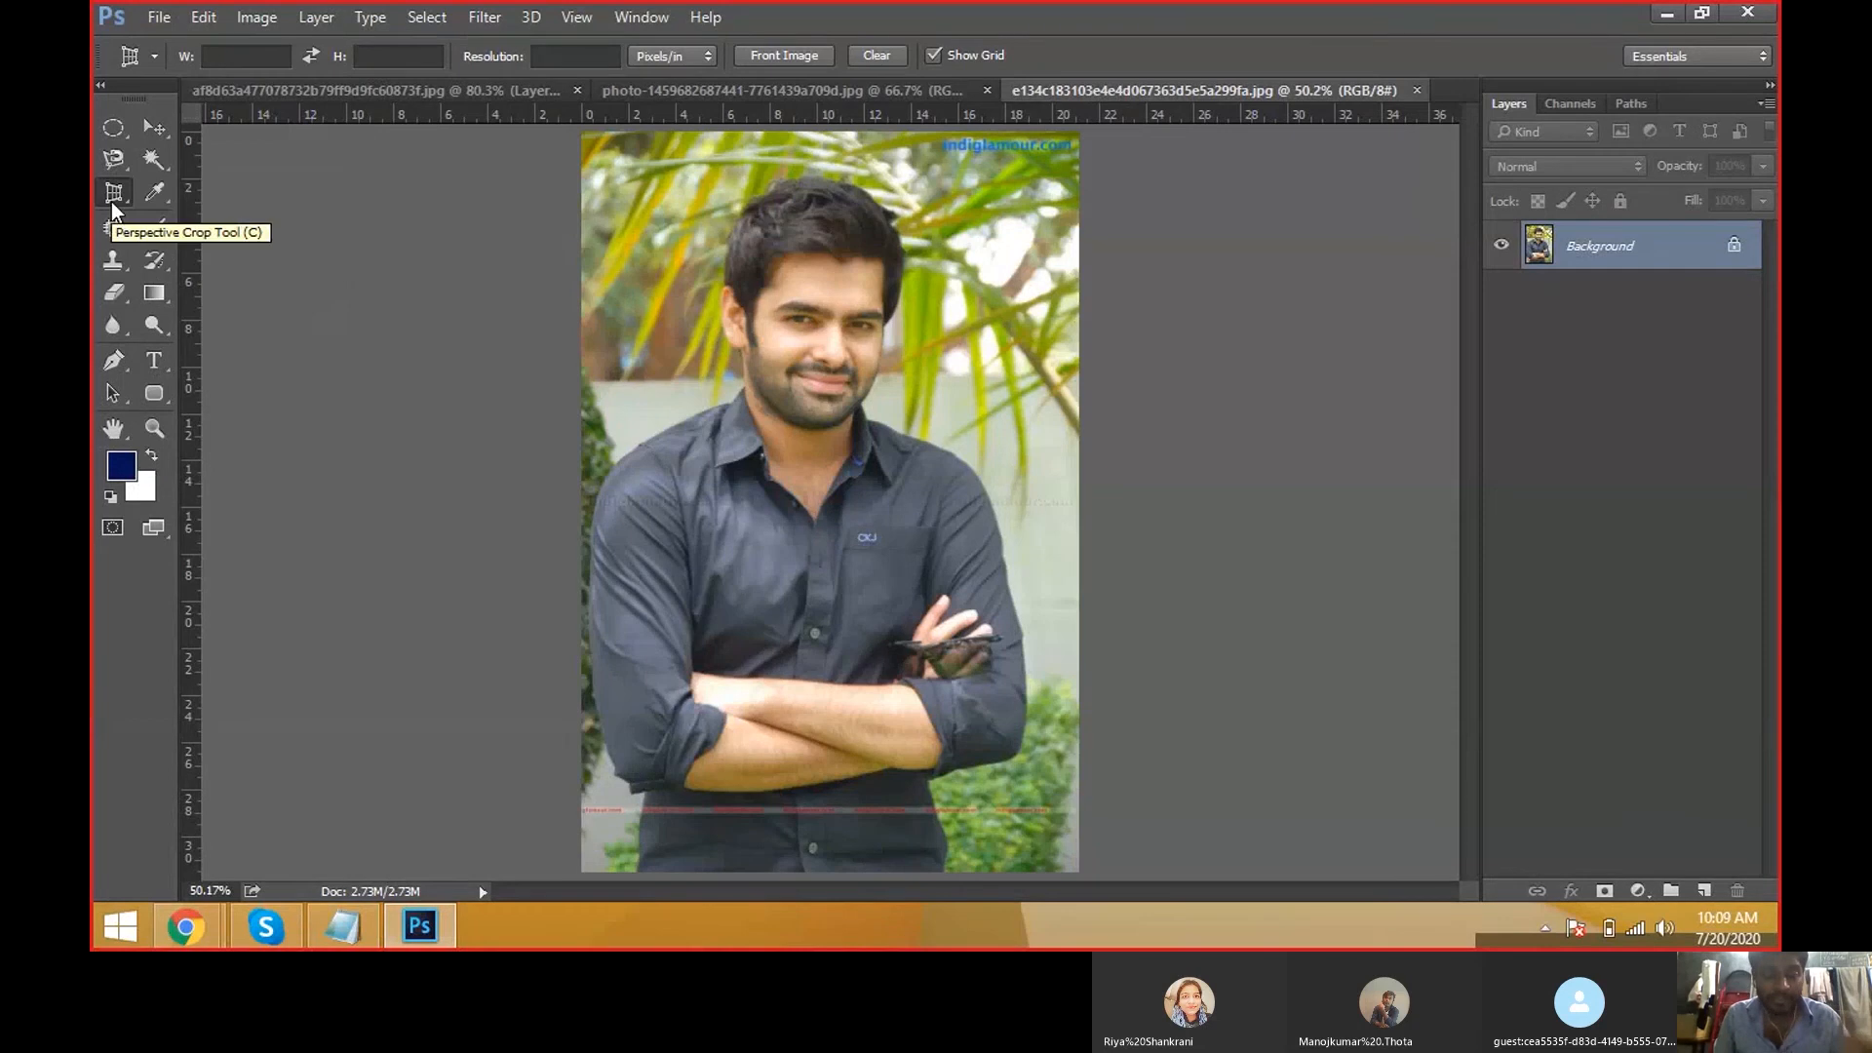
pyautogui.rightClick(115, 199)
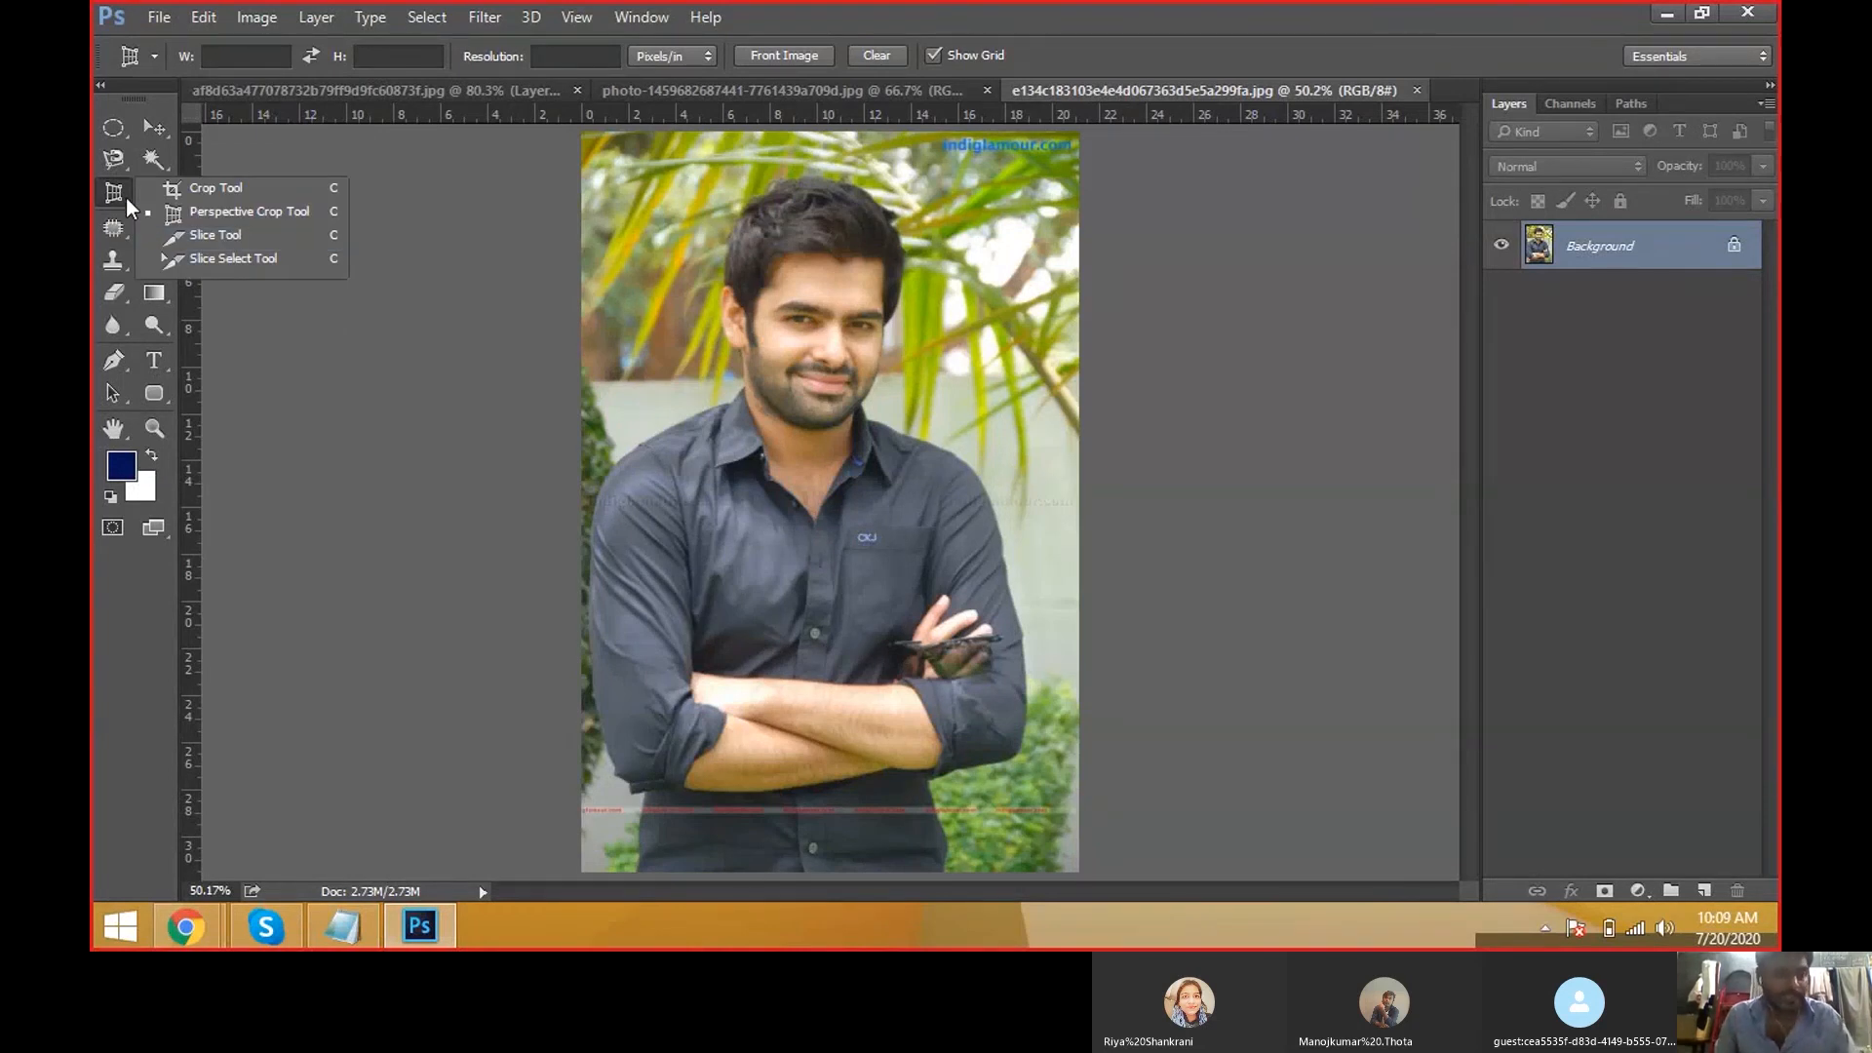
pyautogui.click(126, 200)
pyautogui.moveTo(141, 197); pyautogui.dragTo(214, 192)
pyautogui.press('v')
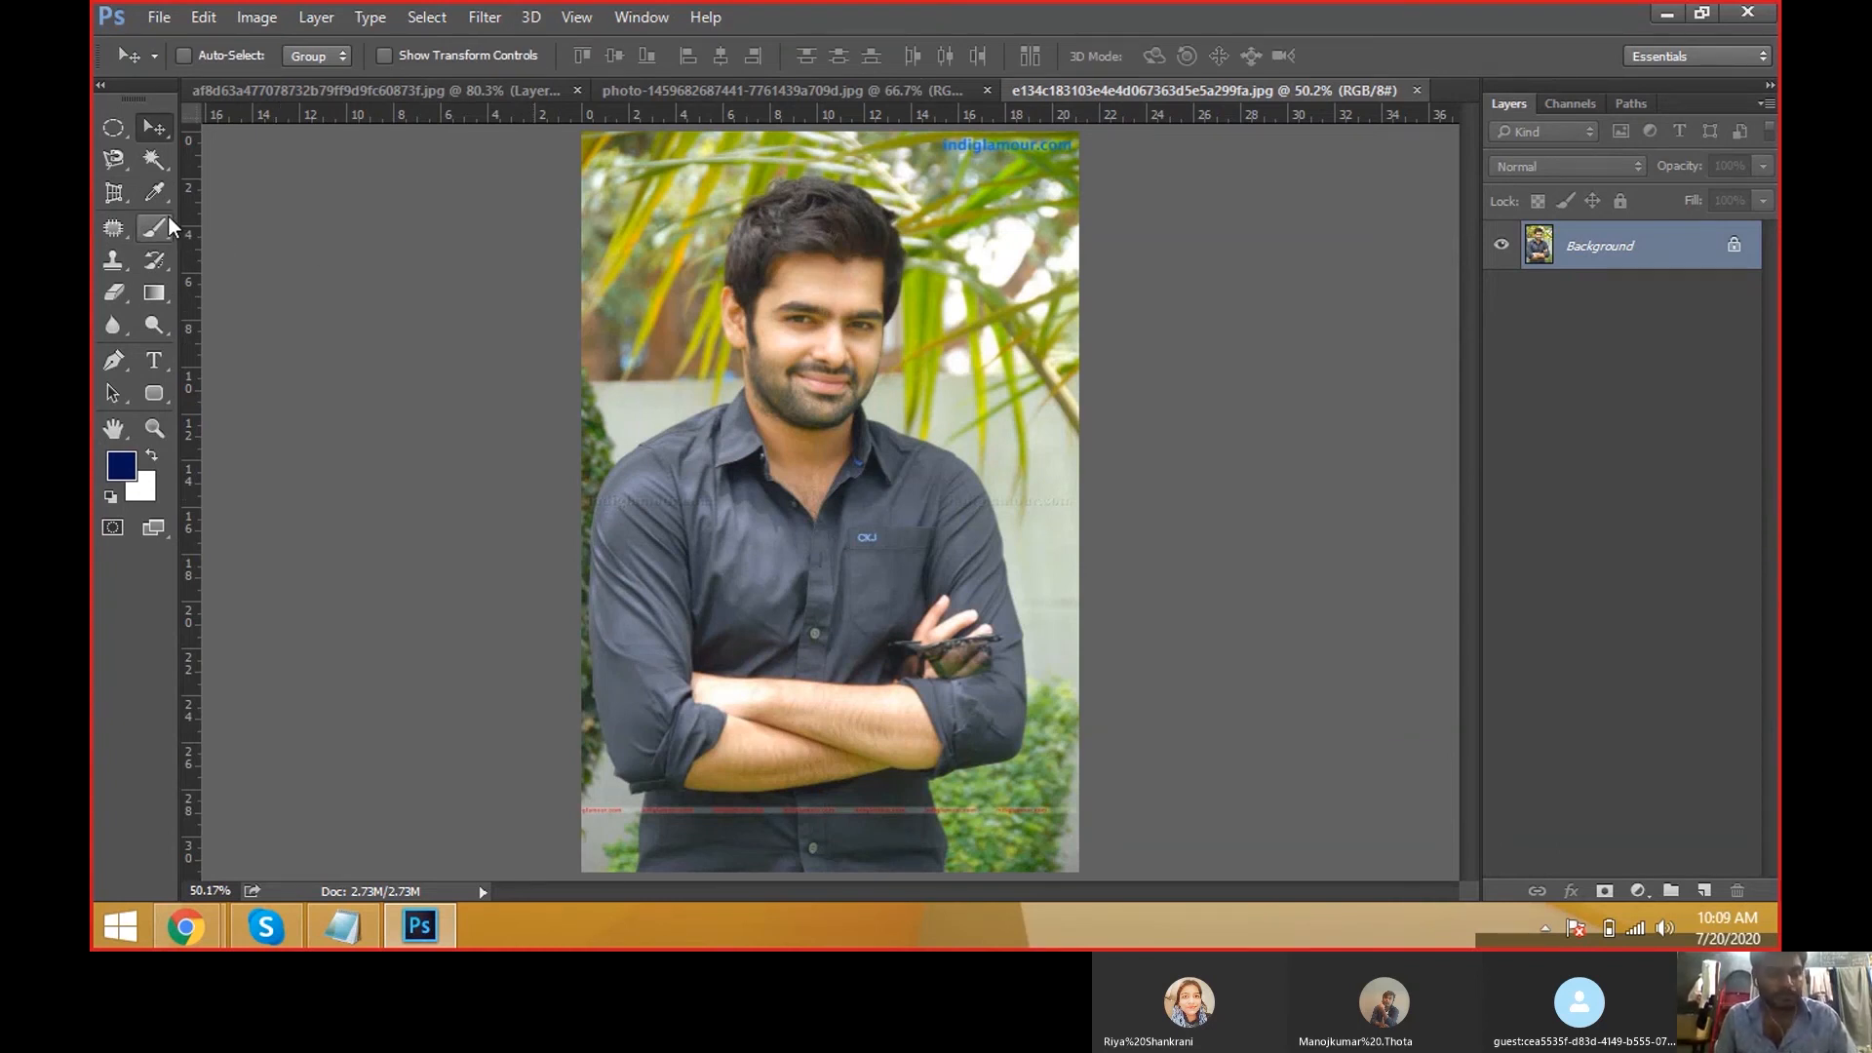
# Choose the Eyedropper Tool from its tool group and try to open another image from the Classes folder.
pyautogui.moveTo(156, 194); pyautogui.dragTo(223, 207)
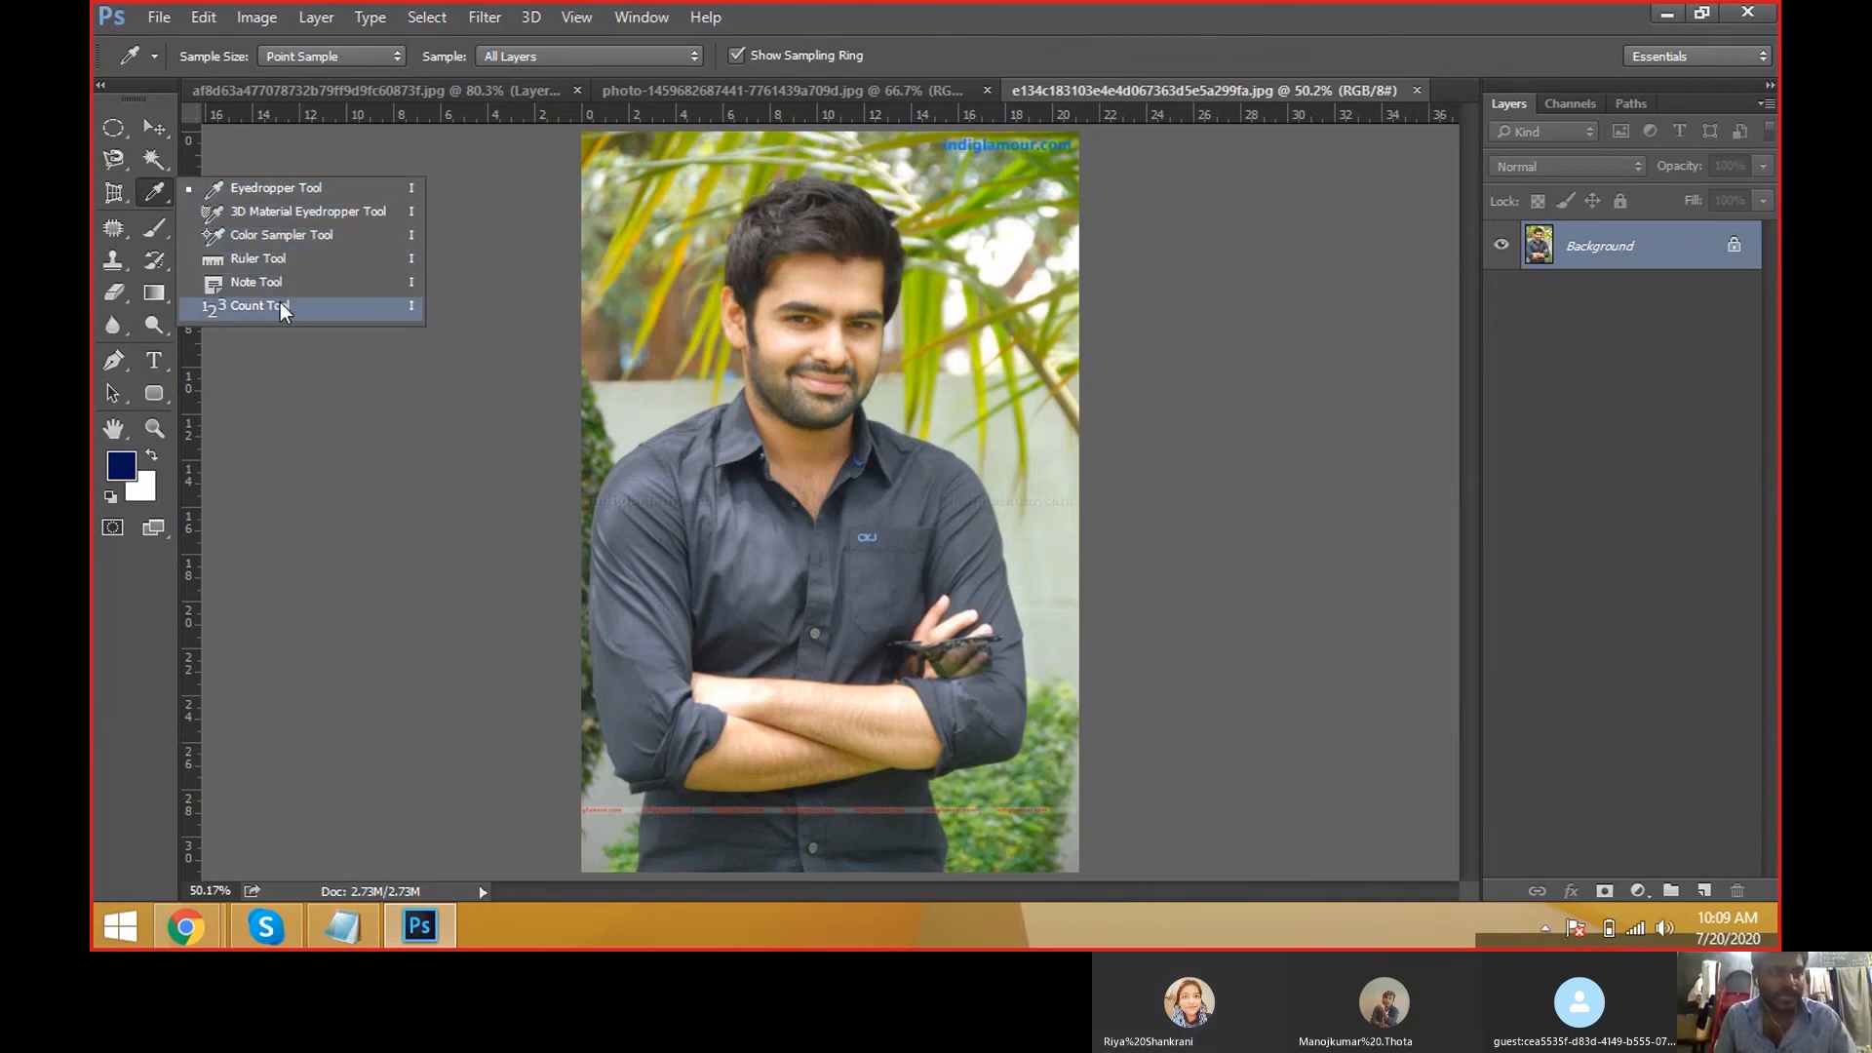
pyautogui.click(277, 195)
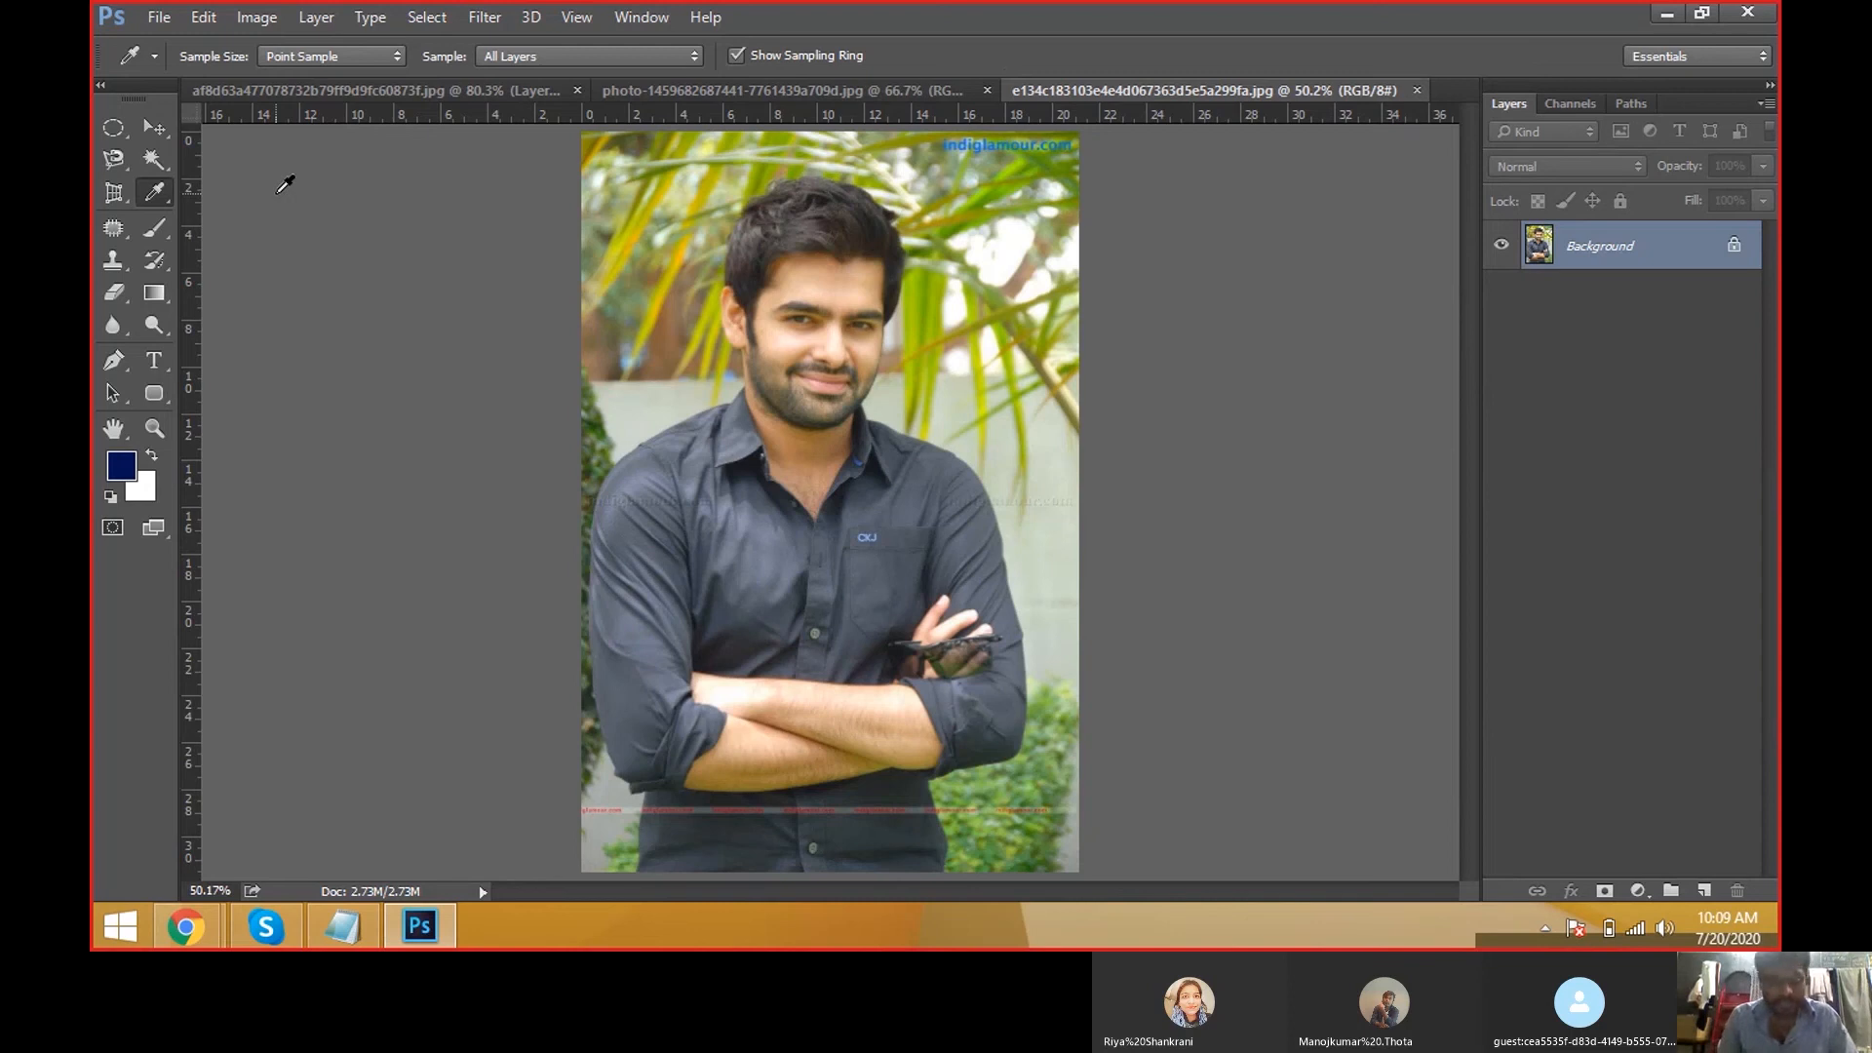
pyautogui.hotkey('ctrl', 'o')
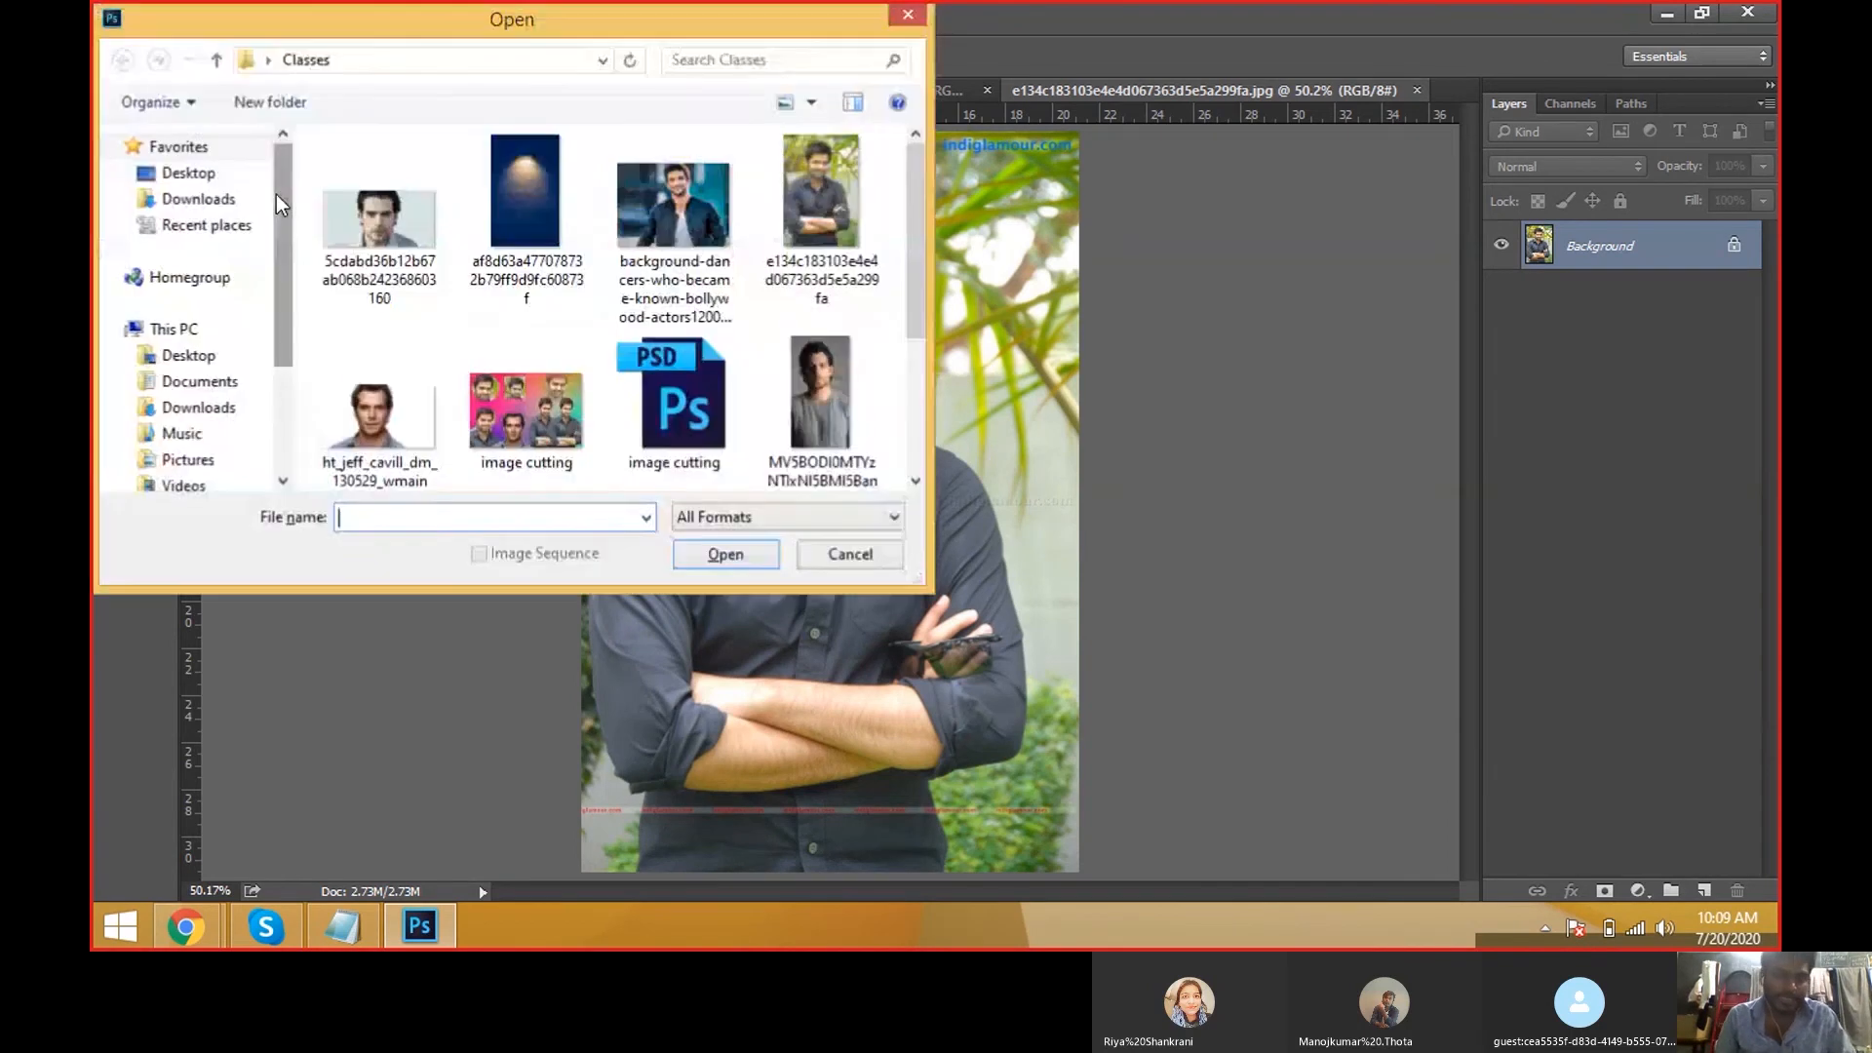
pyautogui.doubleClick(856, 362)
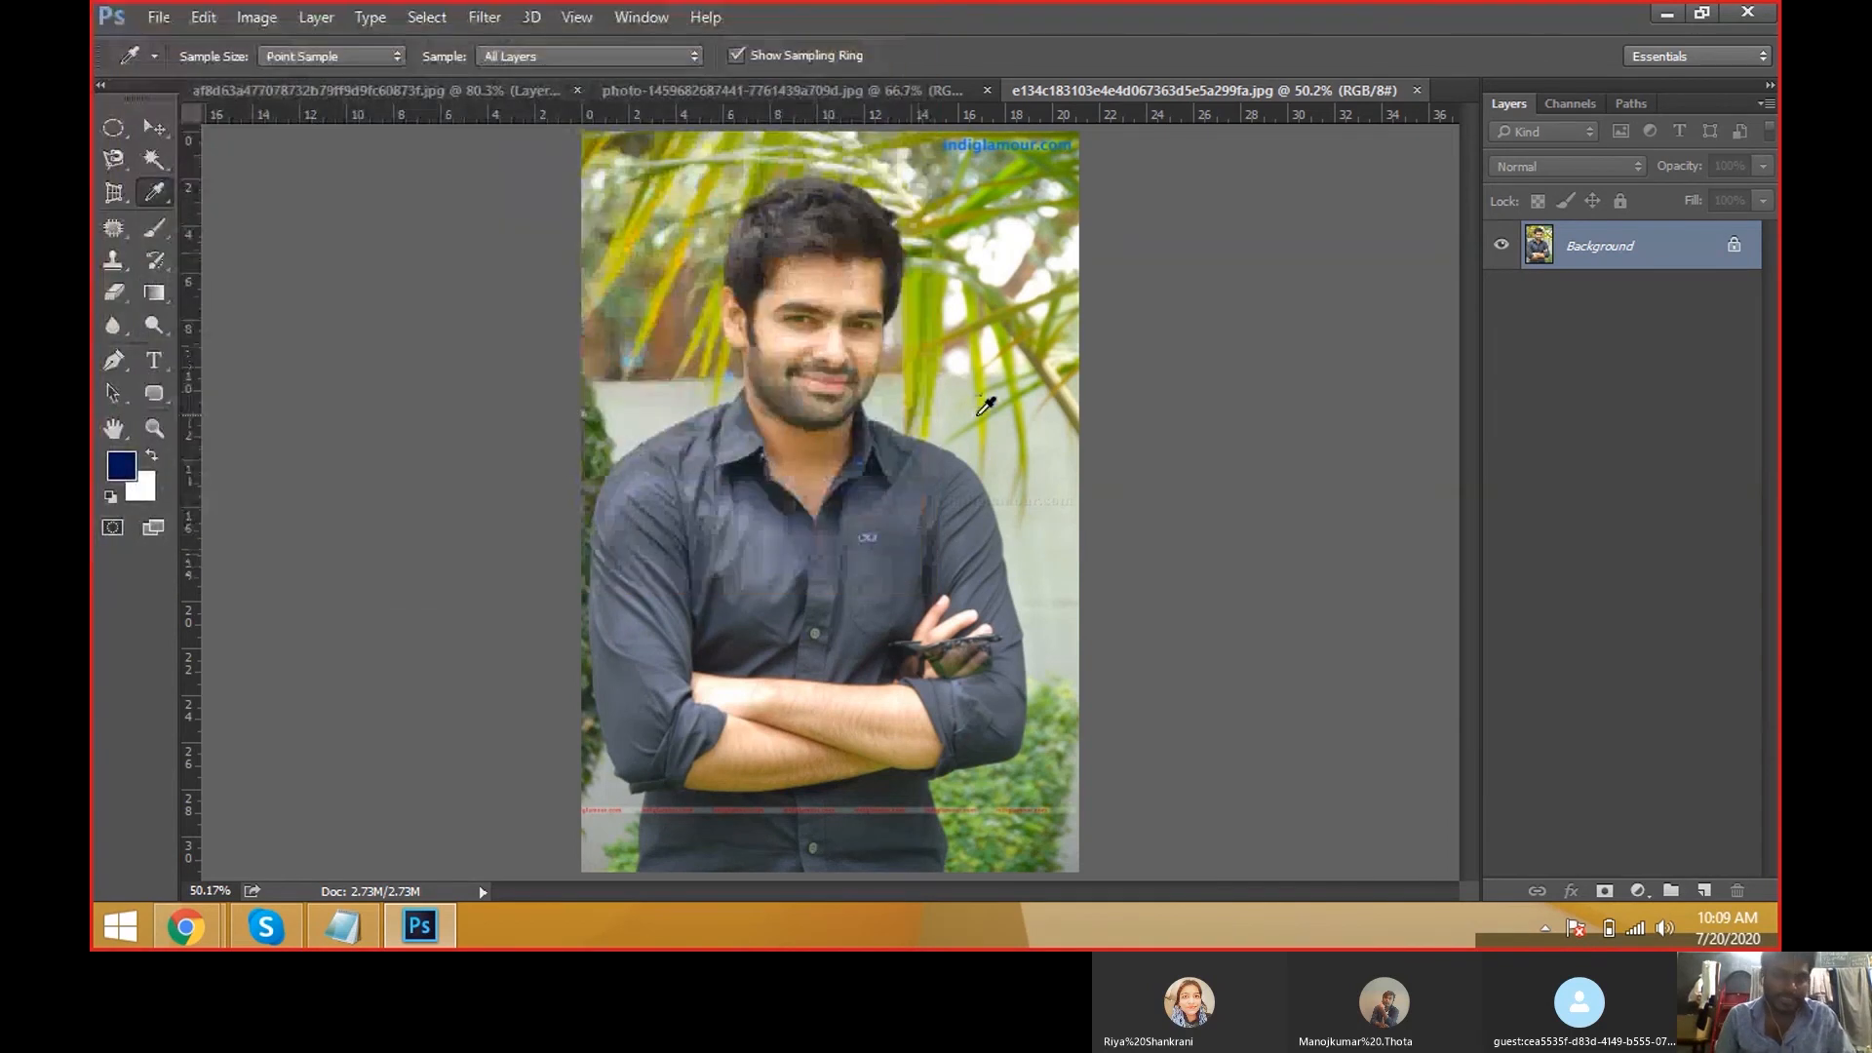
# Switch from the Elliptical Marquee Tool back to the Move Tool.
pyautogui.press('m')
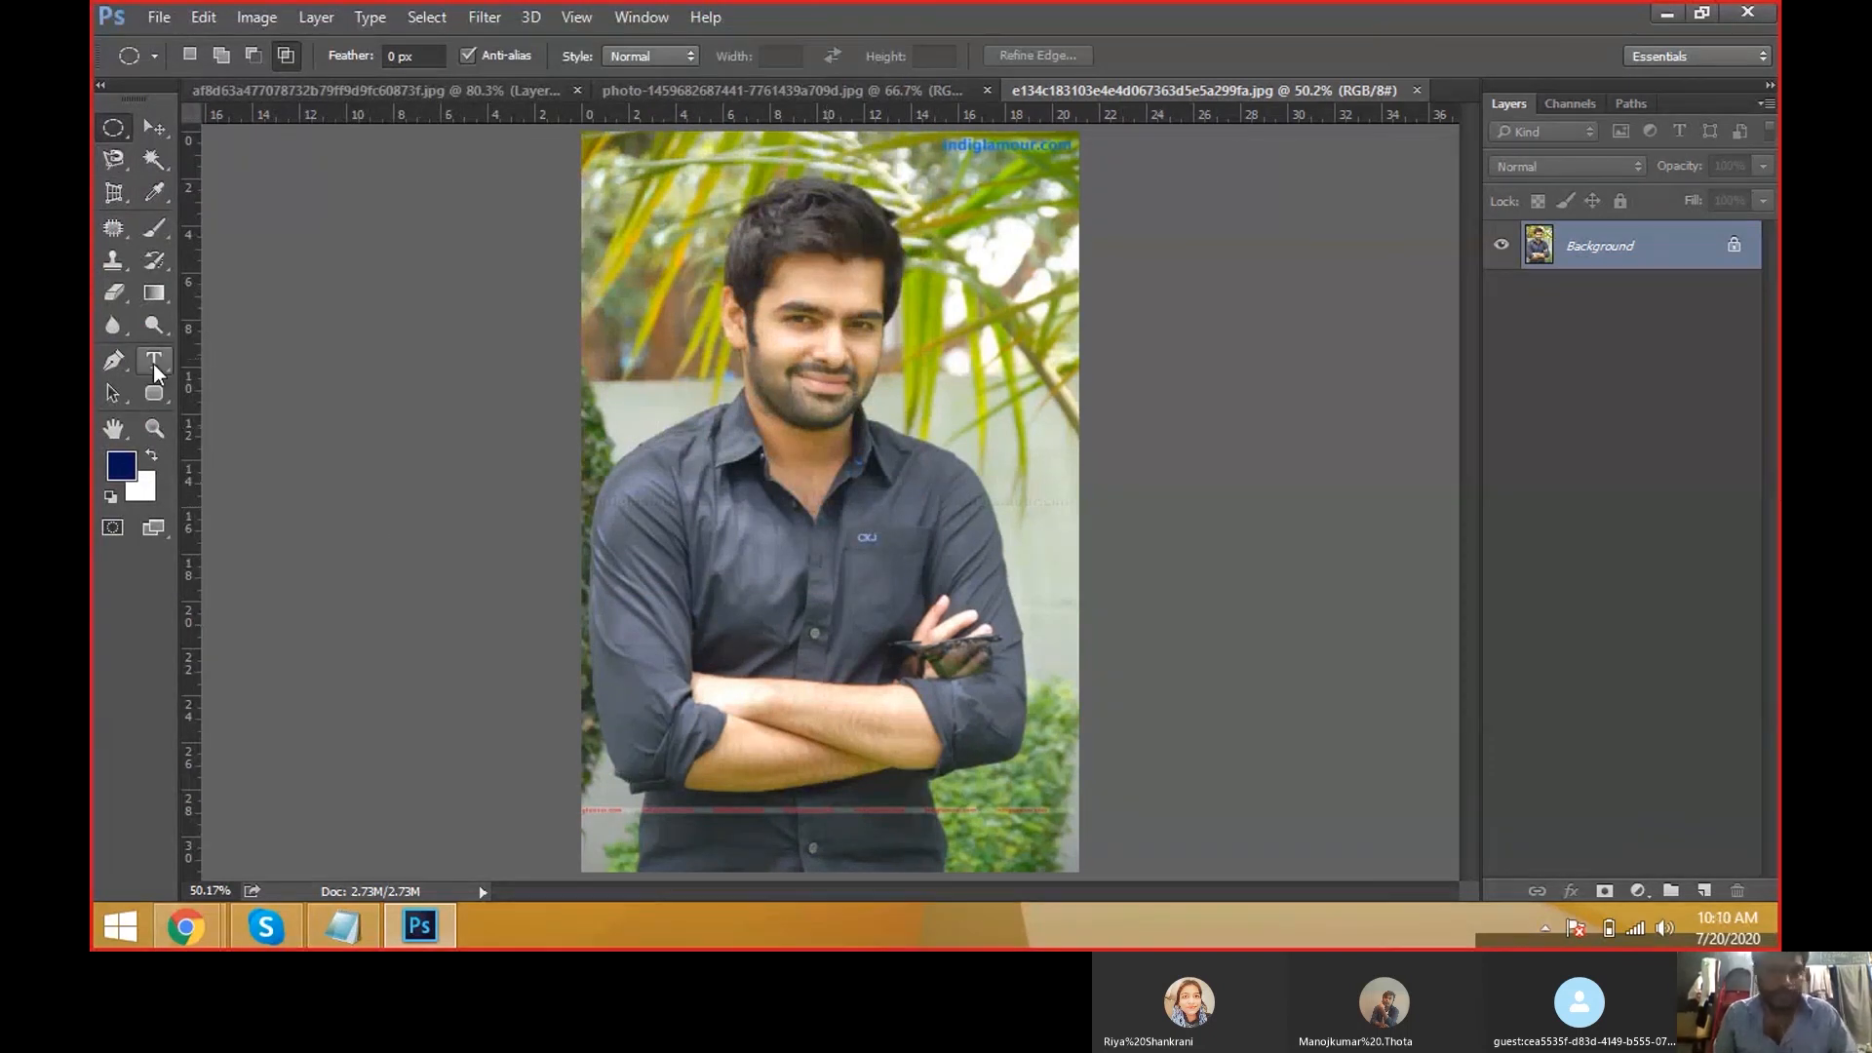
pyautogui.click(158, 132)
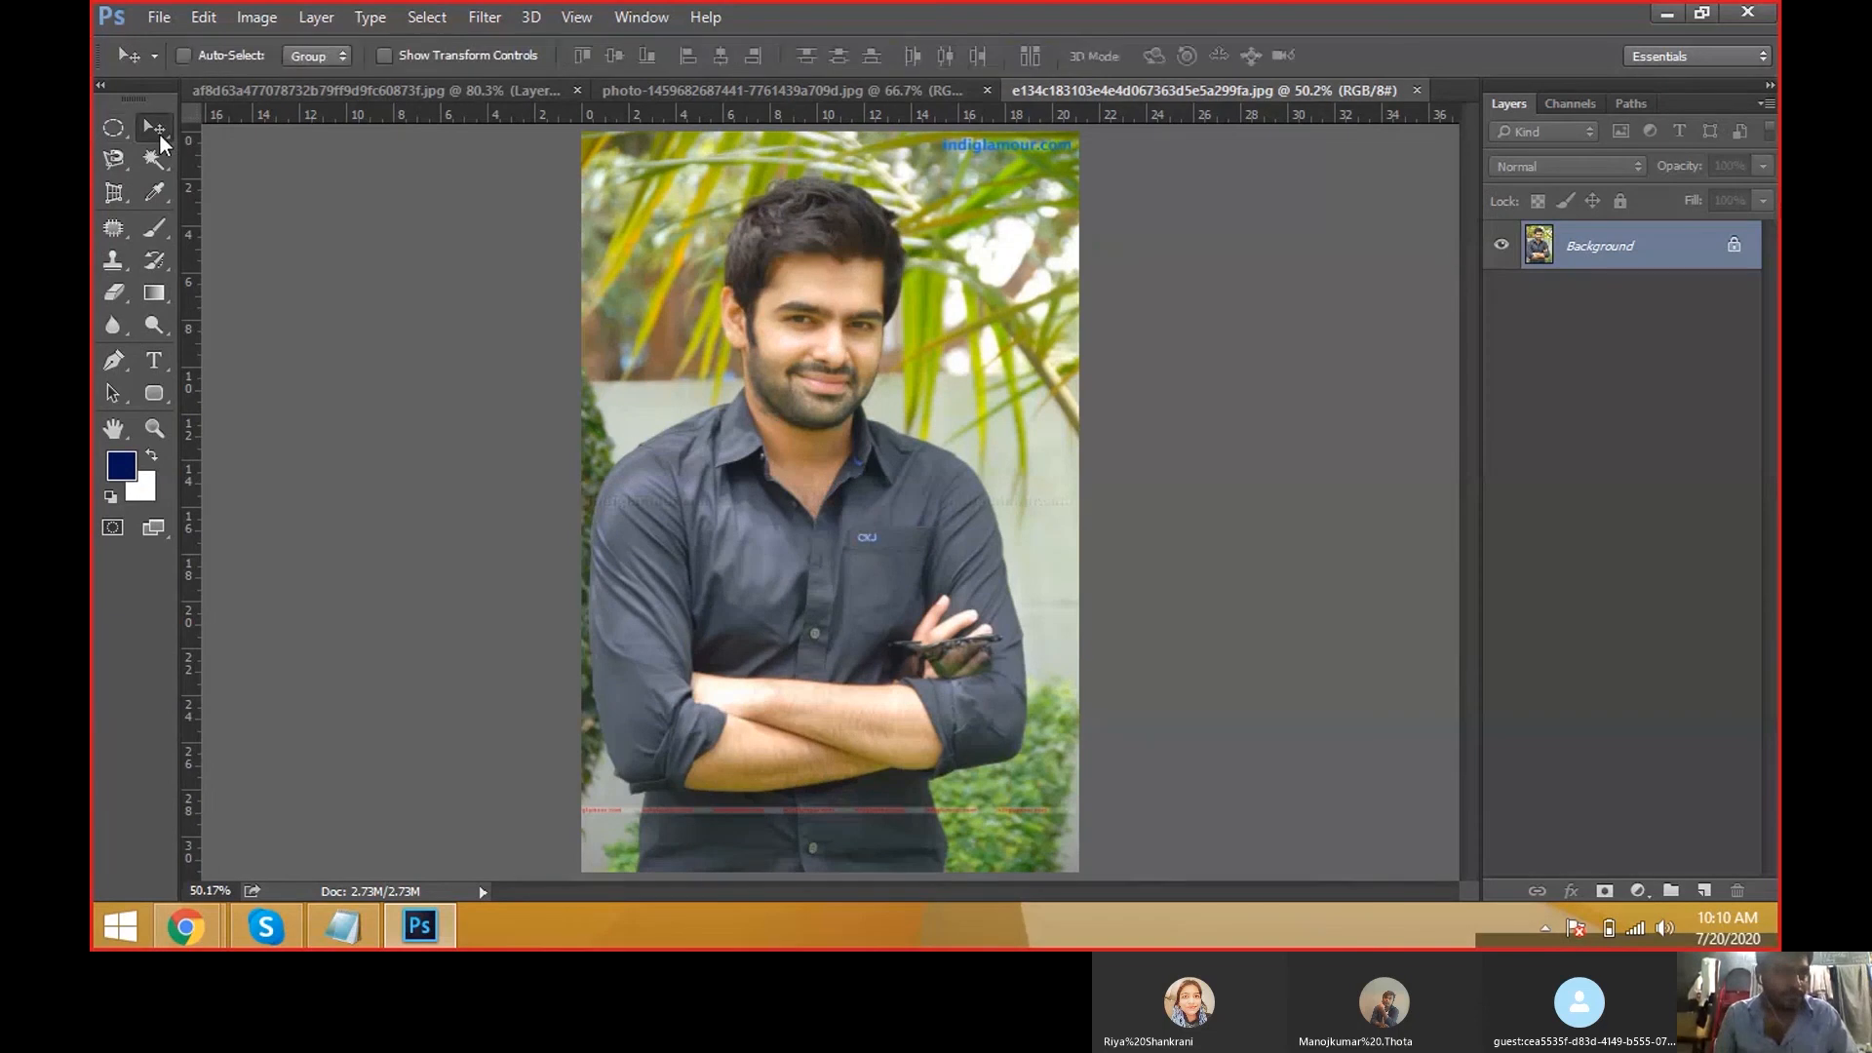
pyautogui.press('ctrl')
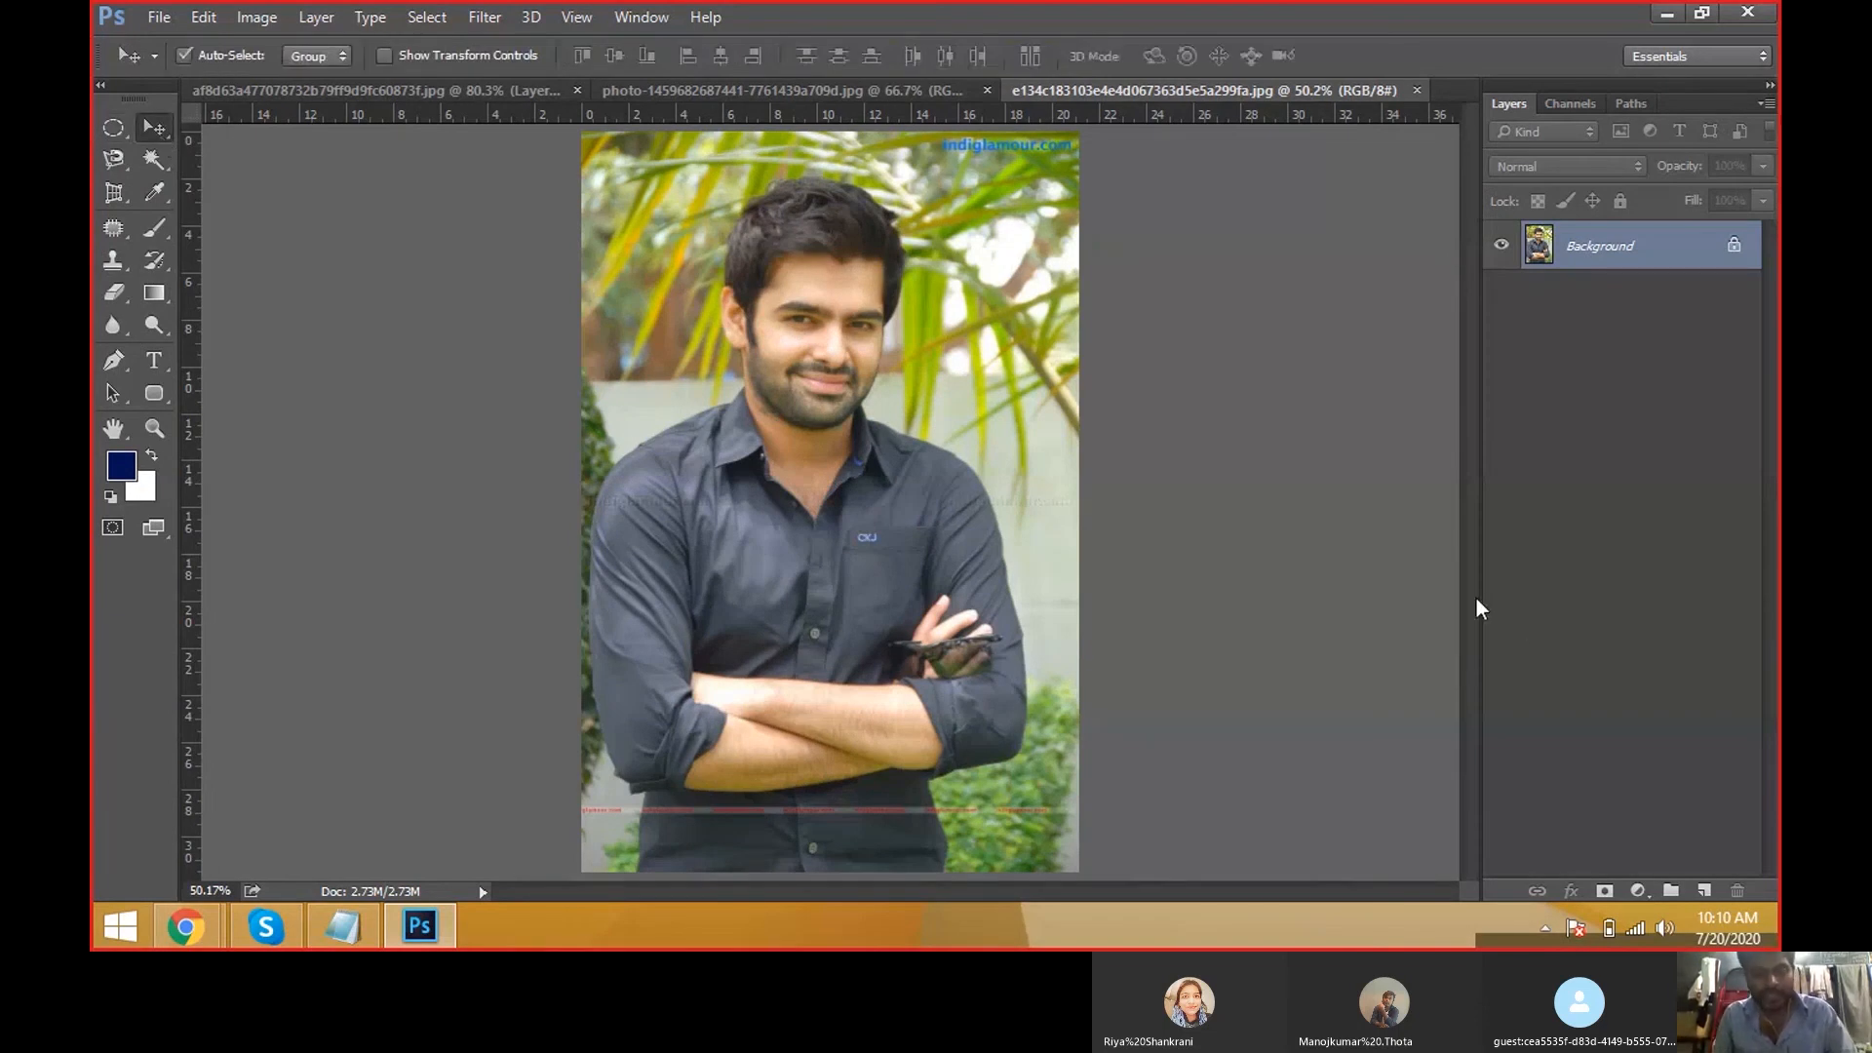
# Create a new blank document from the 12 in X 6 in preset.
pyautogui.hotkey('ctrl', 'n')
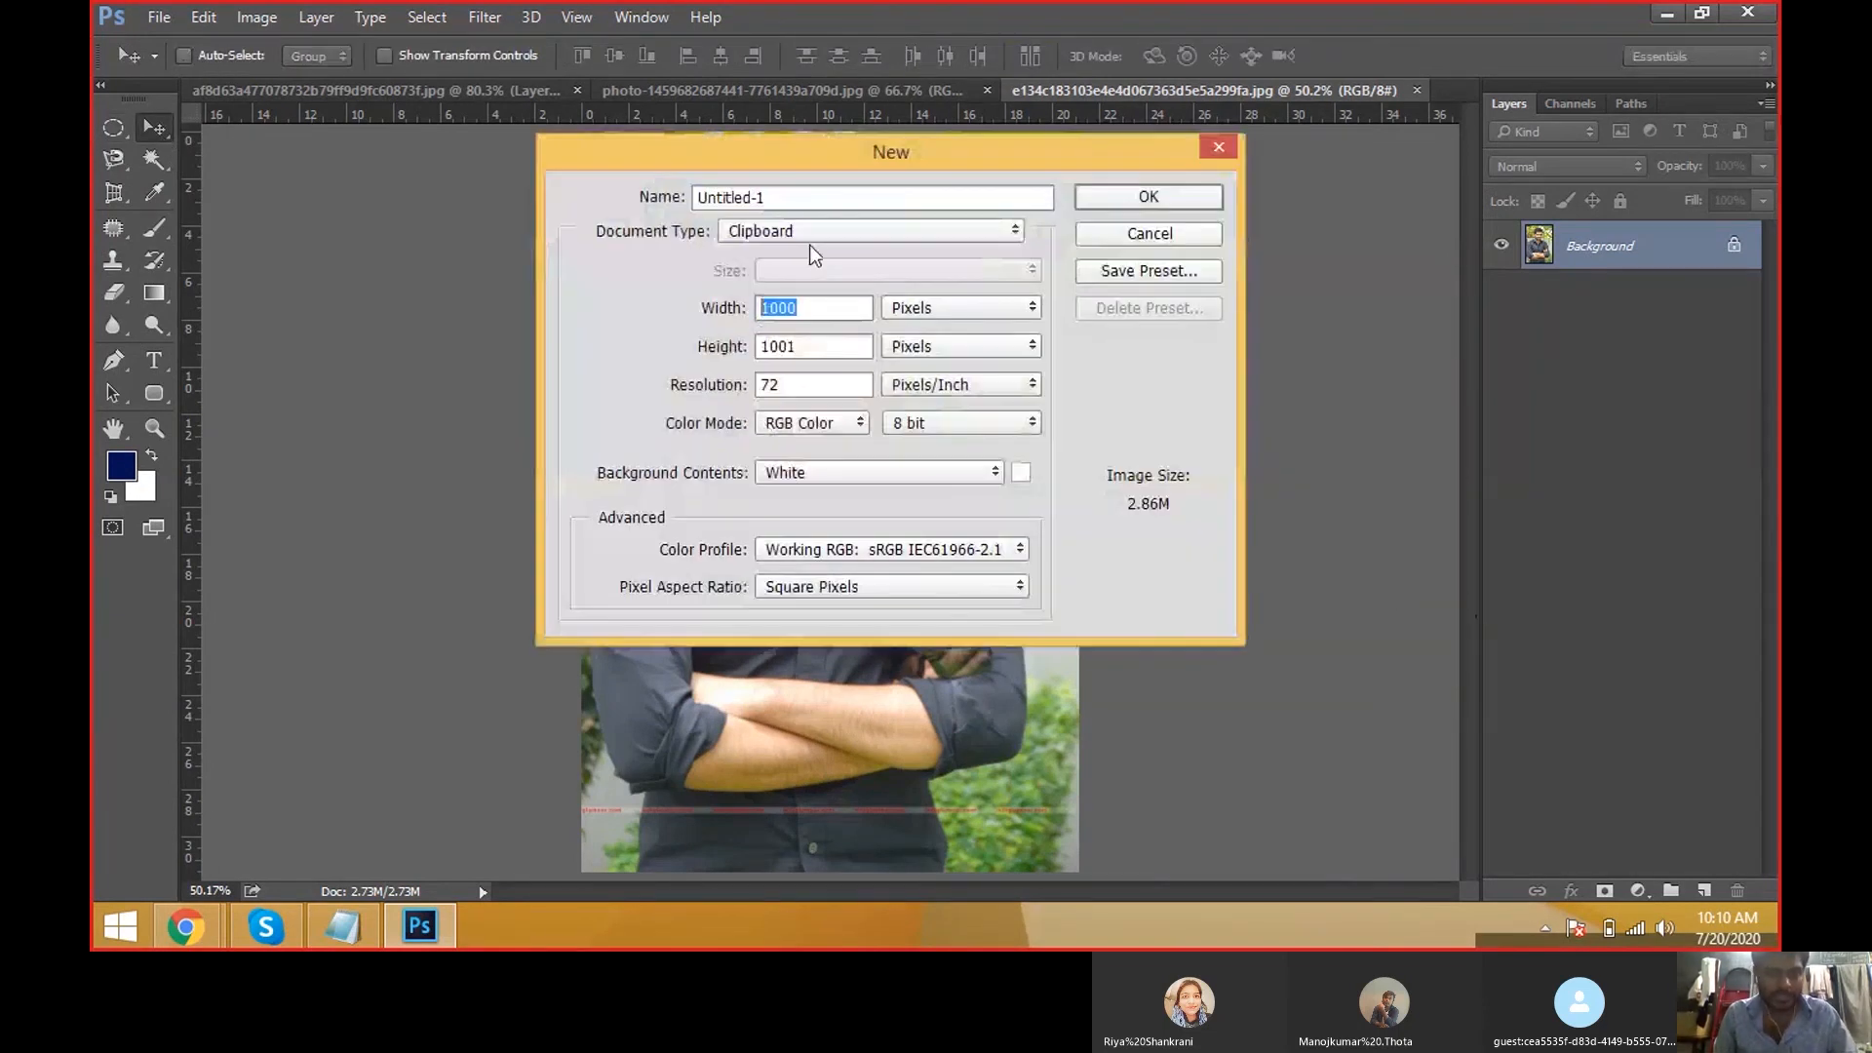
pyautogui.click(809, 234)
pyautogui.click(807, 306)
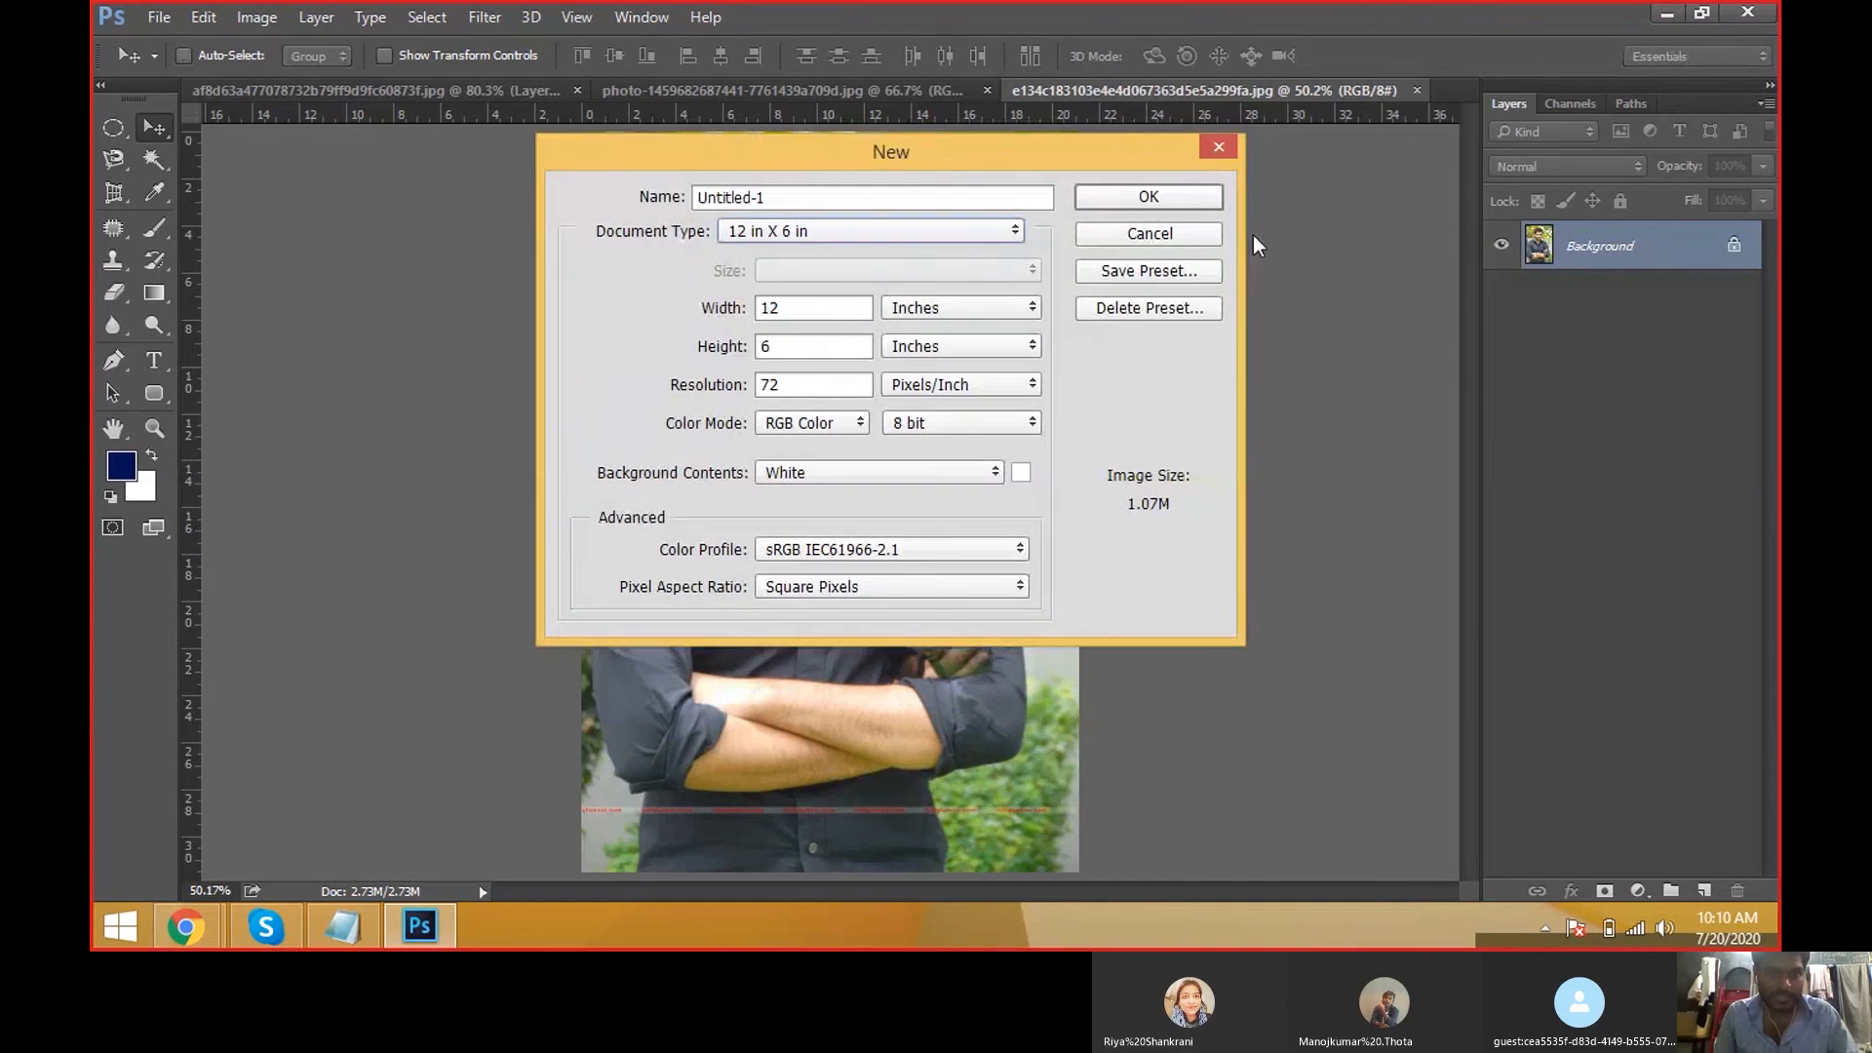
pyautogui.click(1205, 191)
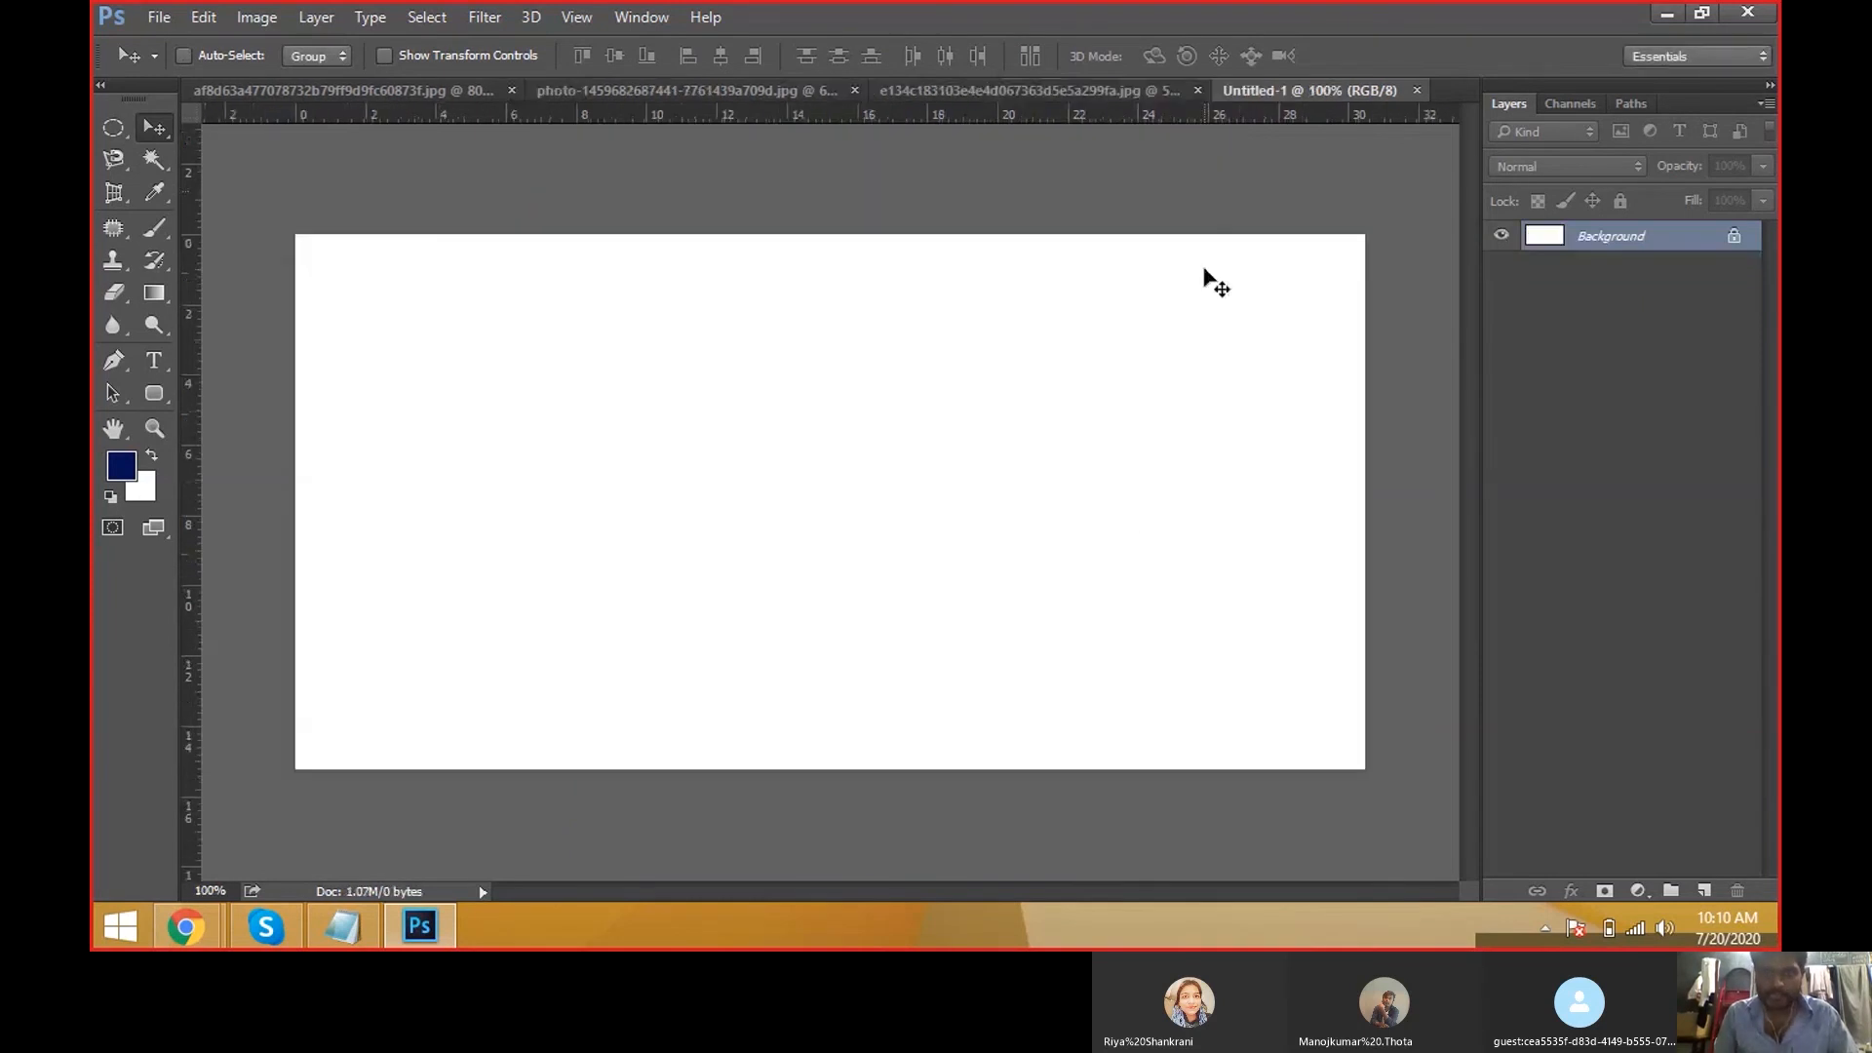
# Close the portrait photo and bring the duck photo to the front.
pyautogui.click(949, 89)
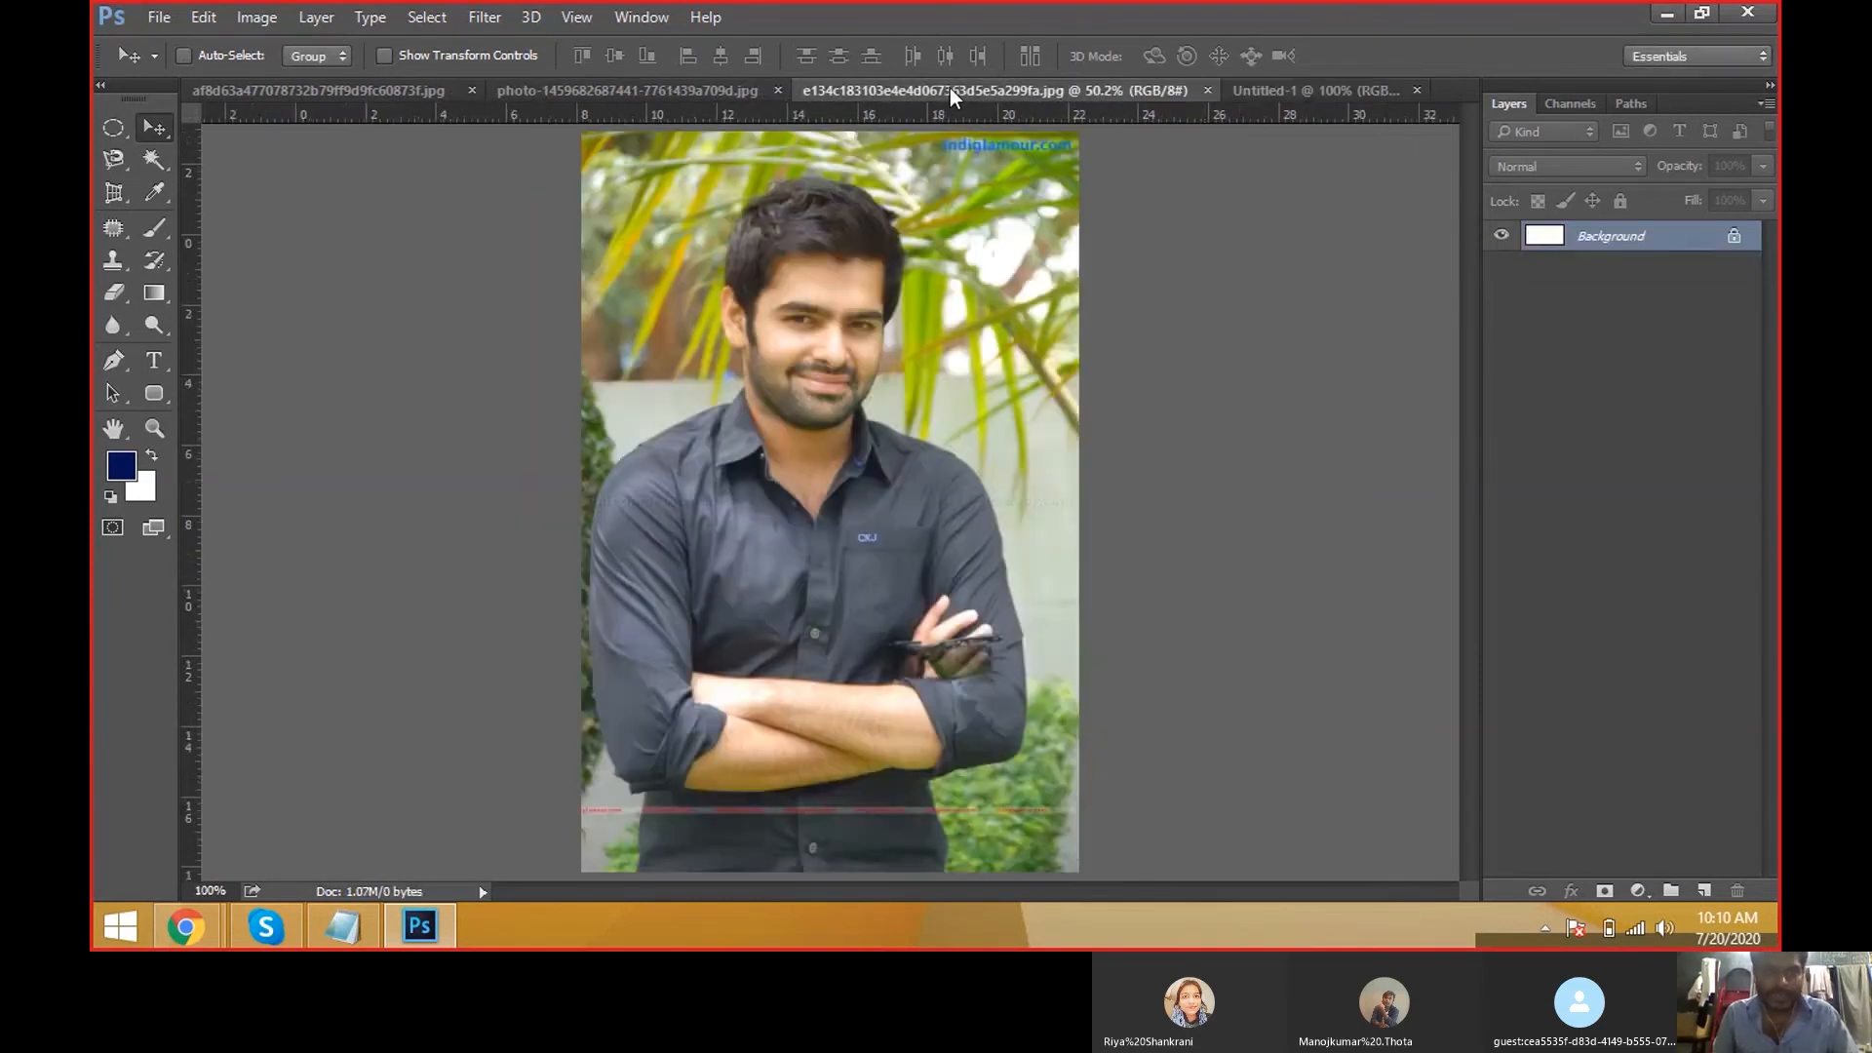
pyautogui.hotkey('ctrl', 'w')
pyautogui.click(811, 93)
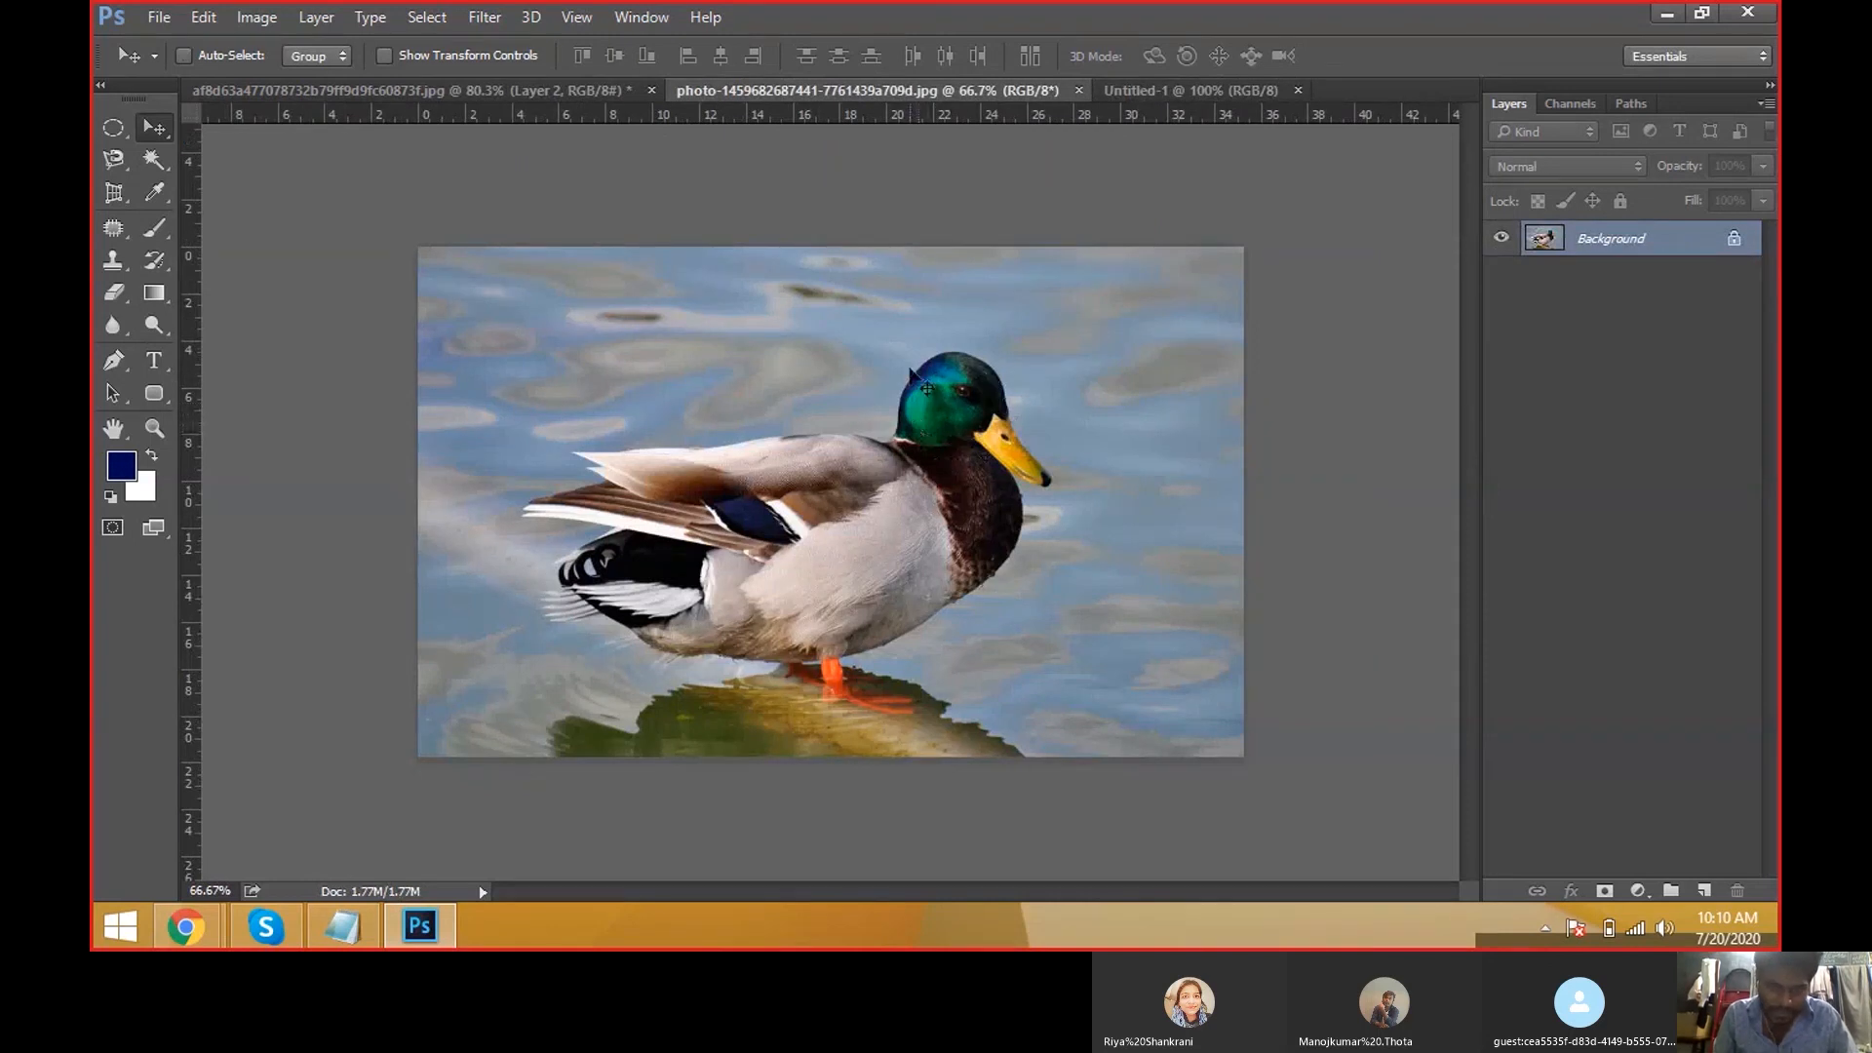
pyautogui.click(908, 414)
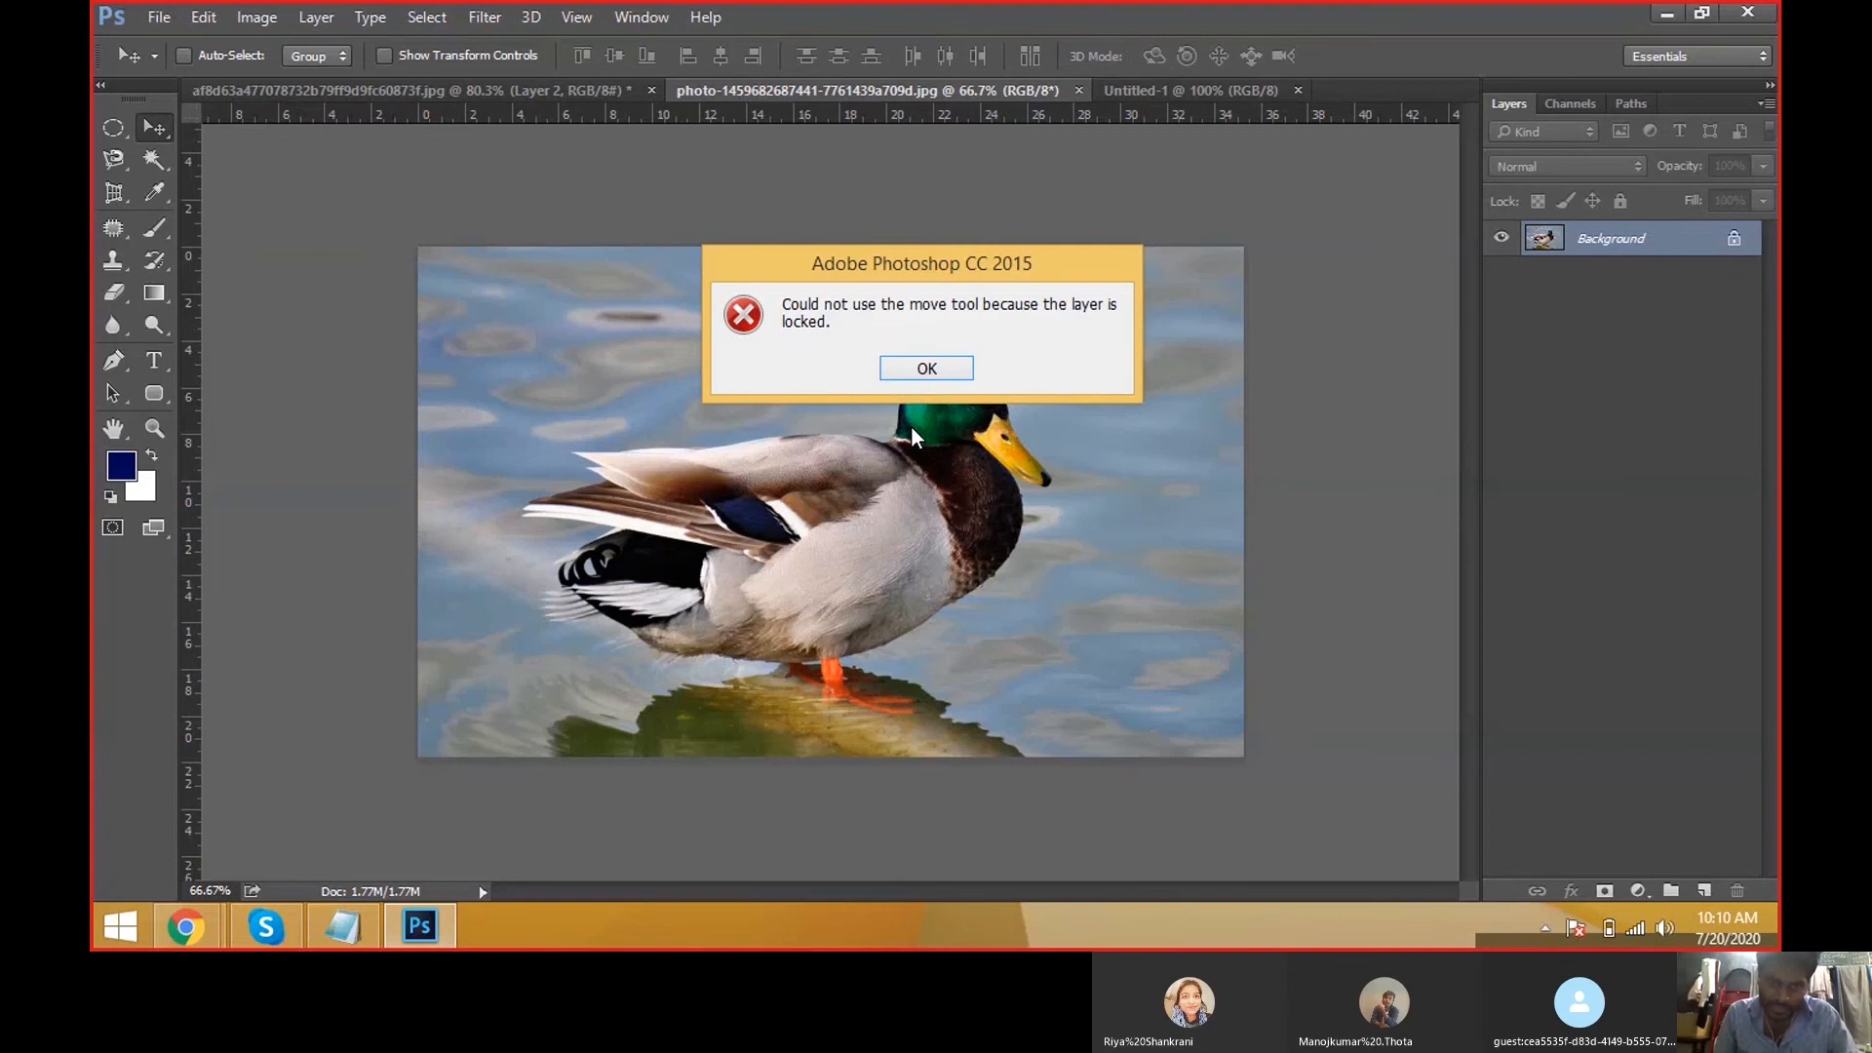
pyautogui.click(976, 364)
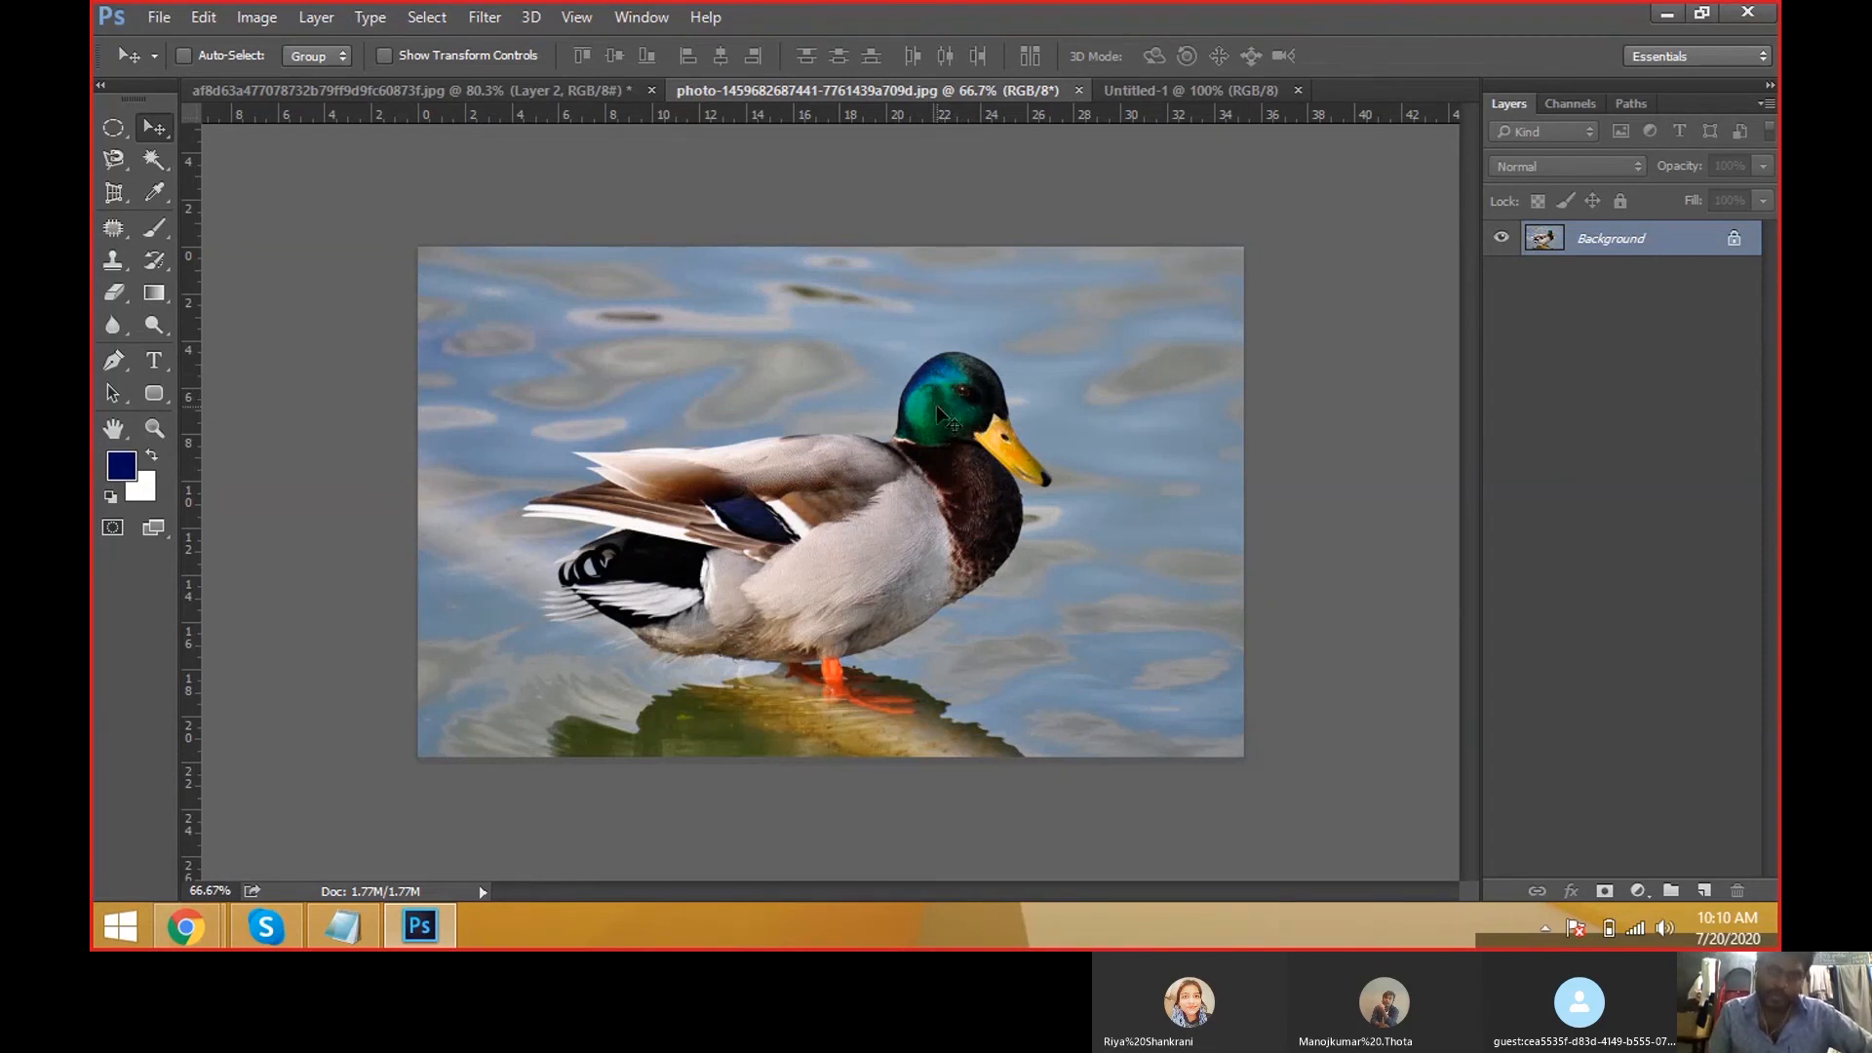
# Draw a circular selection about 7 cm wide on the left half of the blank Untitled-1 document with the Elliptical Marquee Tool.
pyautogui.hotkey('ctrl', 'Tab')
pyautogui.press('m')
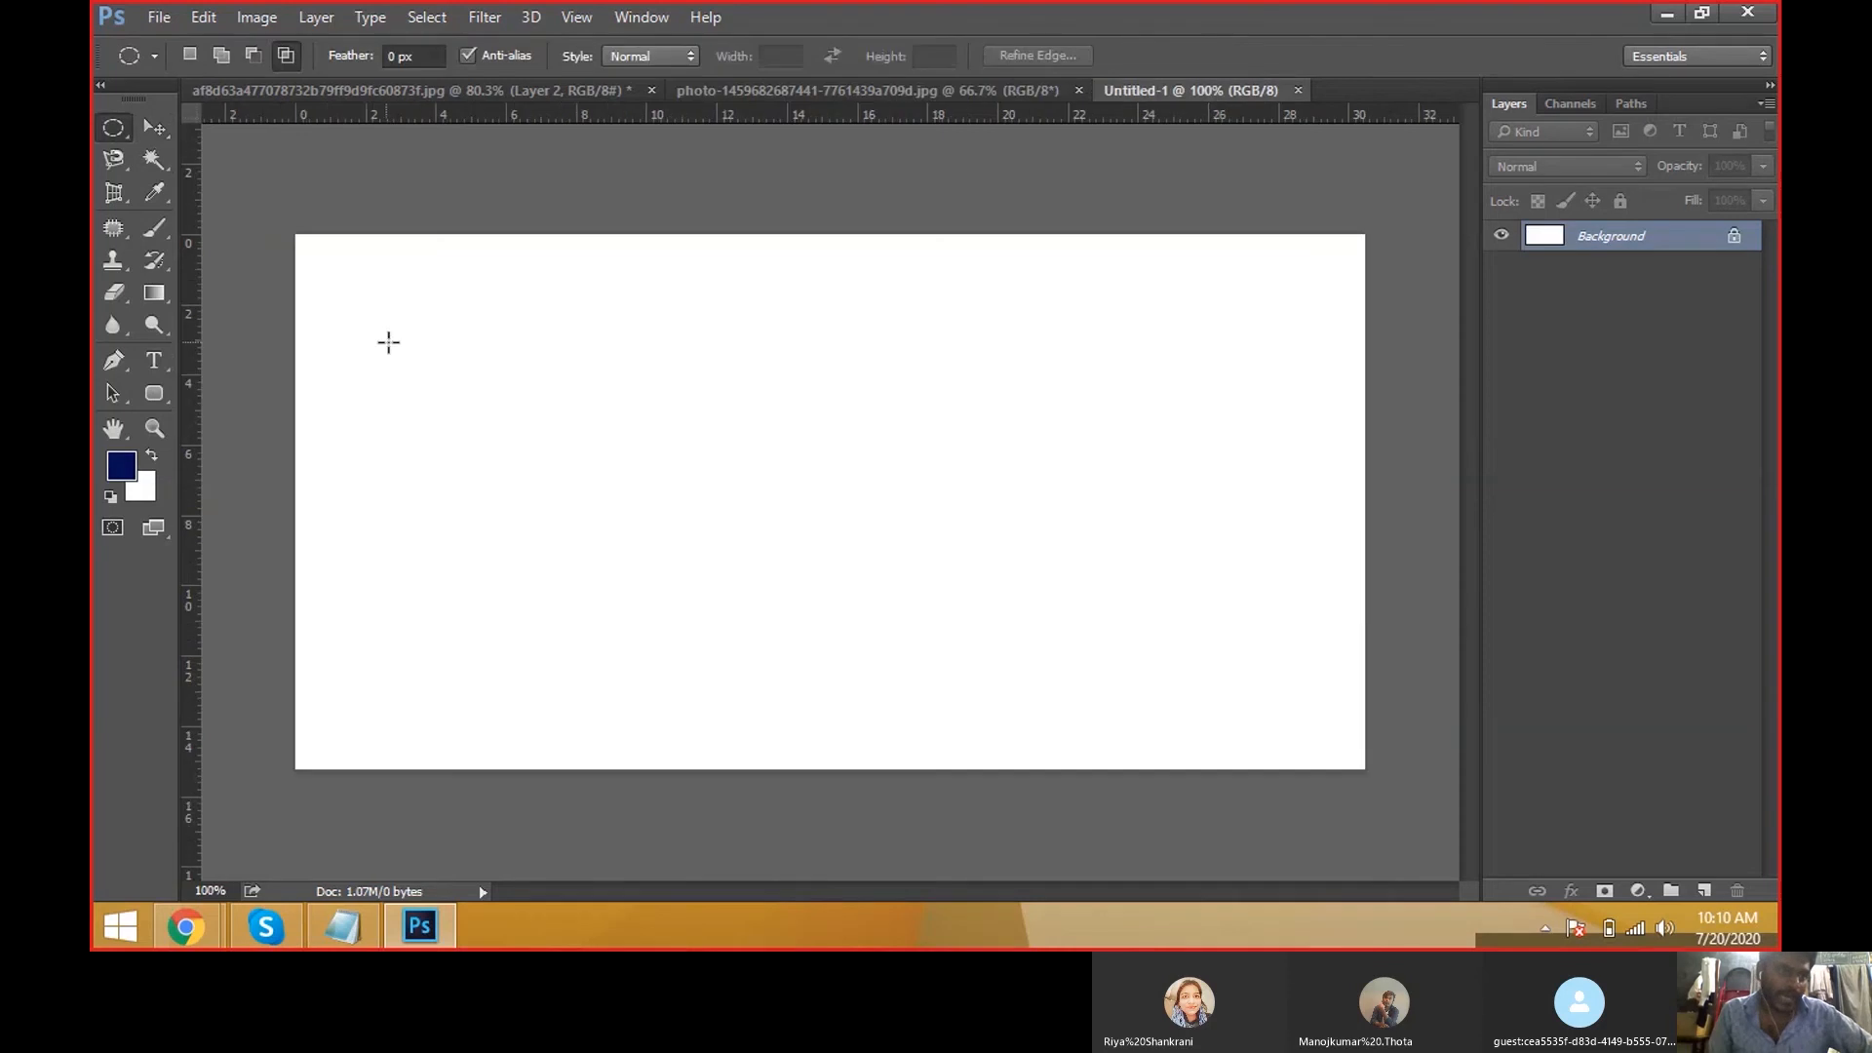
pyautogui.moveTo(397, 347); pyautogui.dragTo(645, 600)
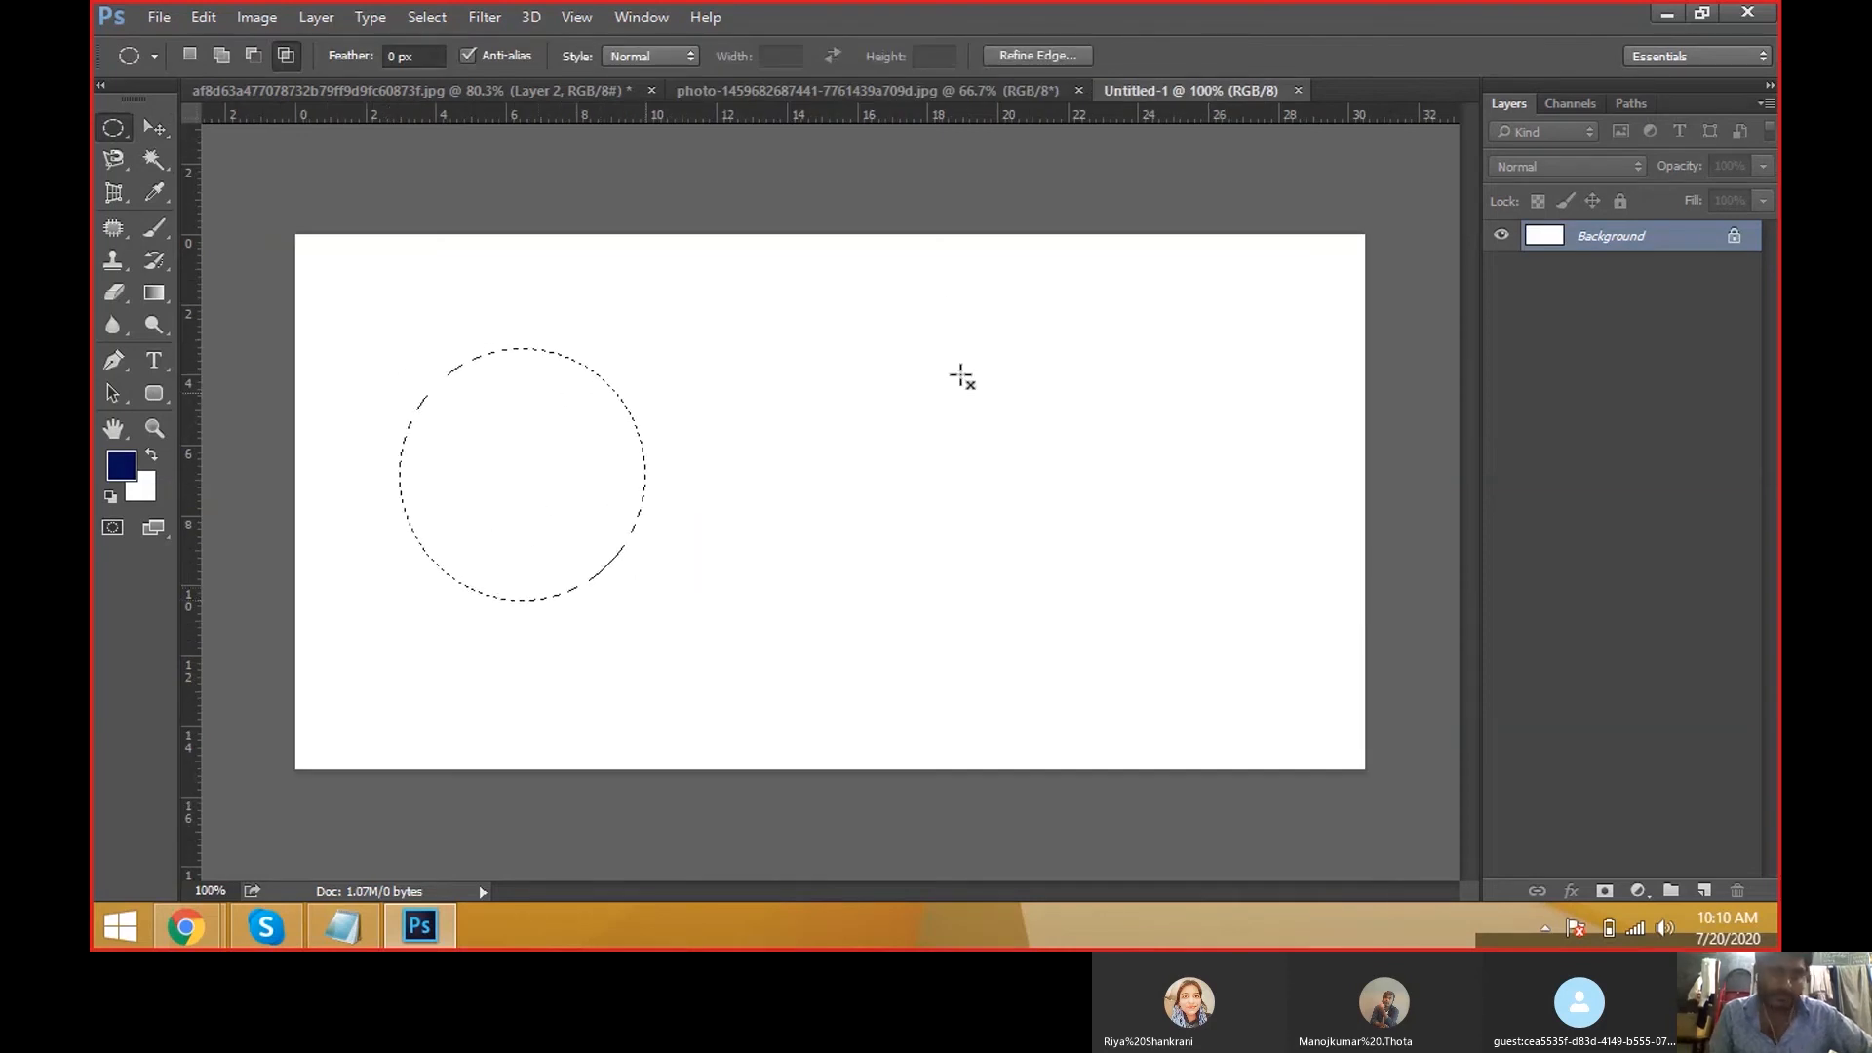
# Return to the duck photo and choose the Eyedropper Tool from its tool group.
pyautogui.click(887, 91)
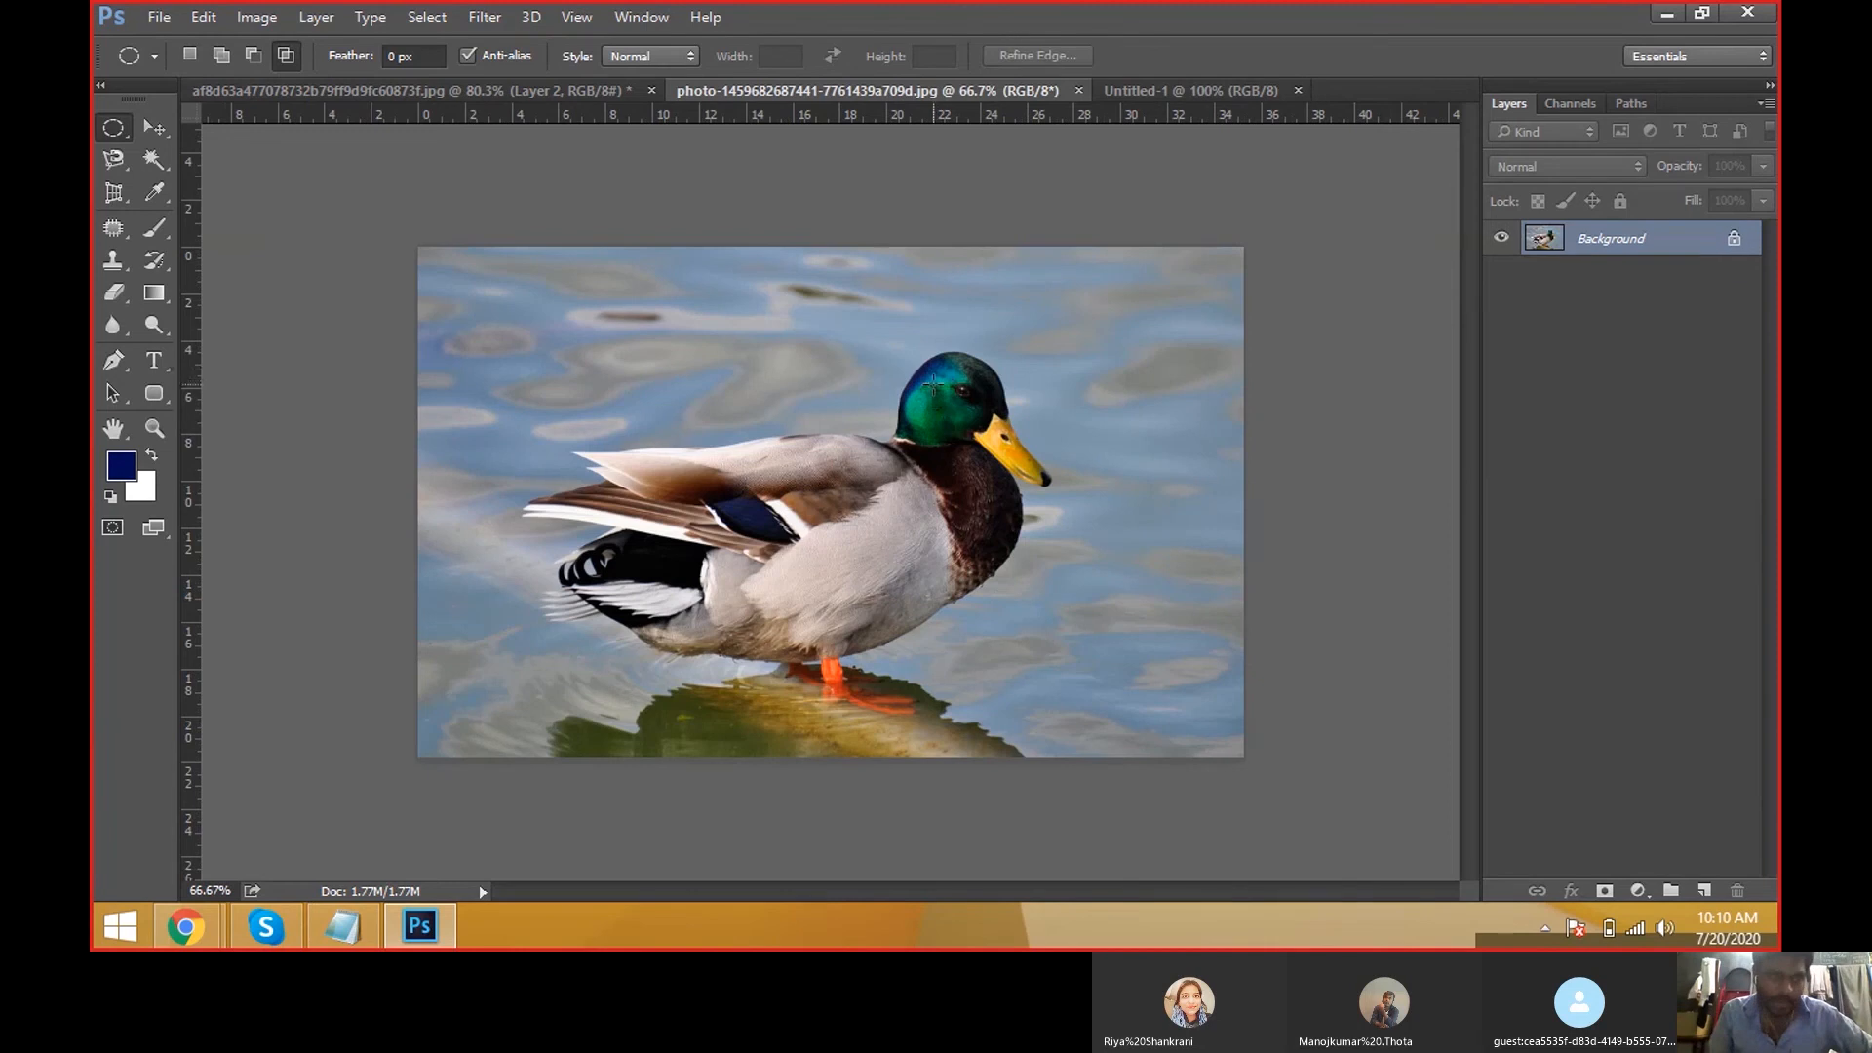
pyautogui.click(156, 192)
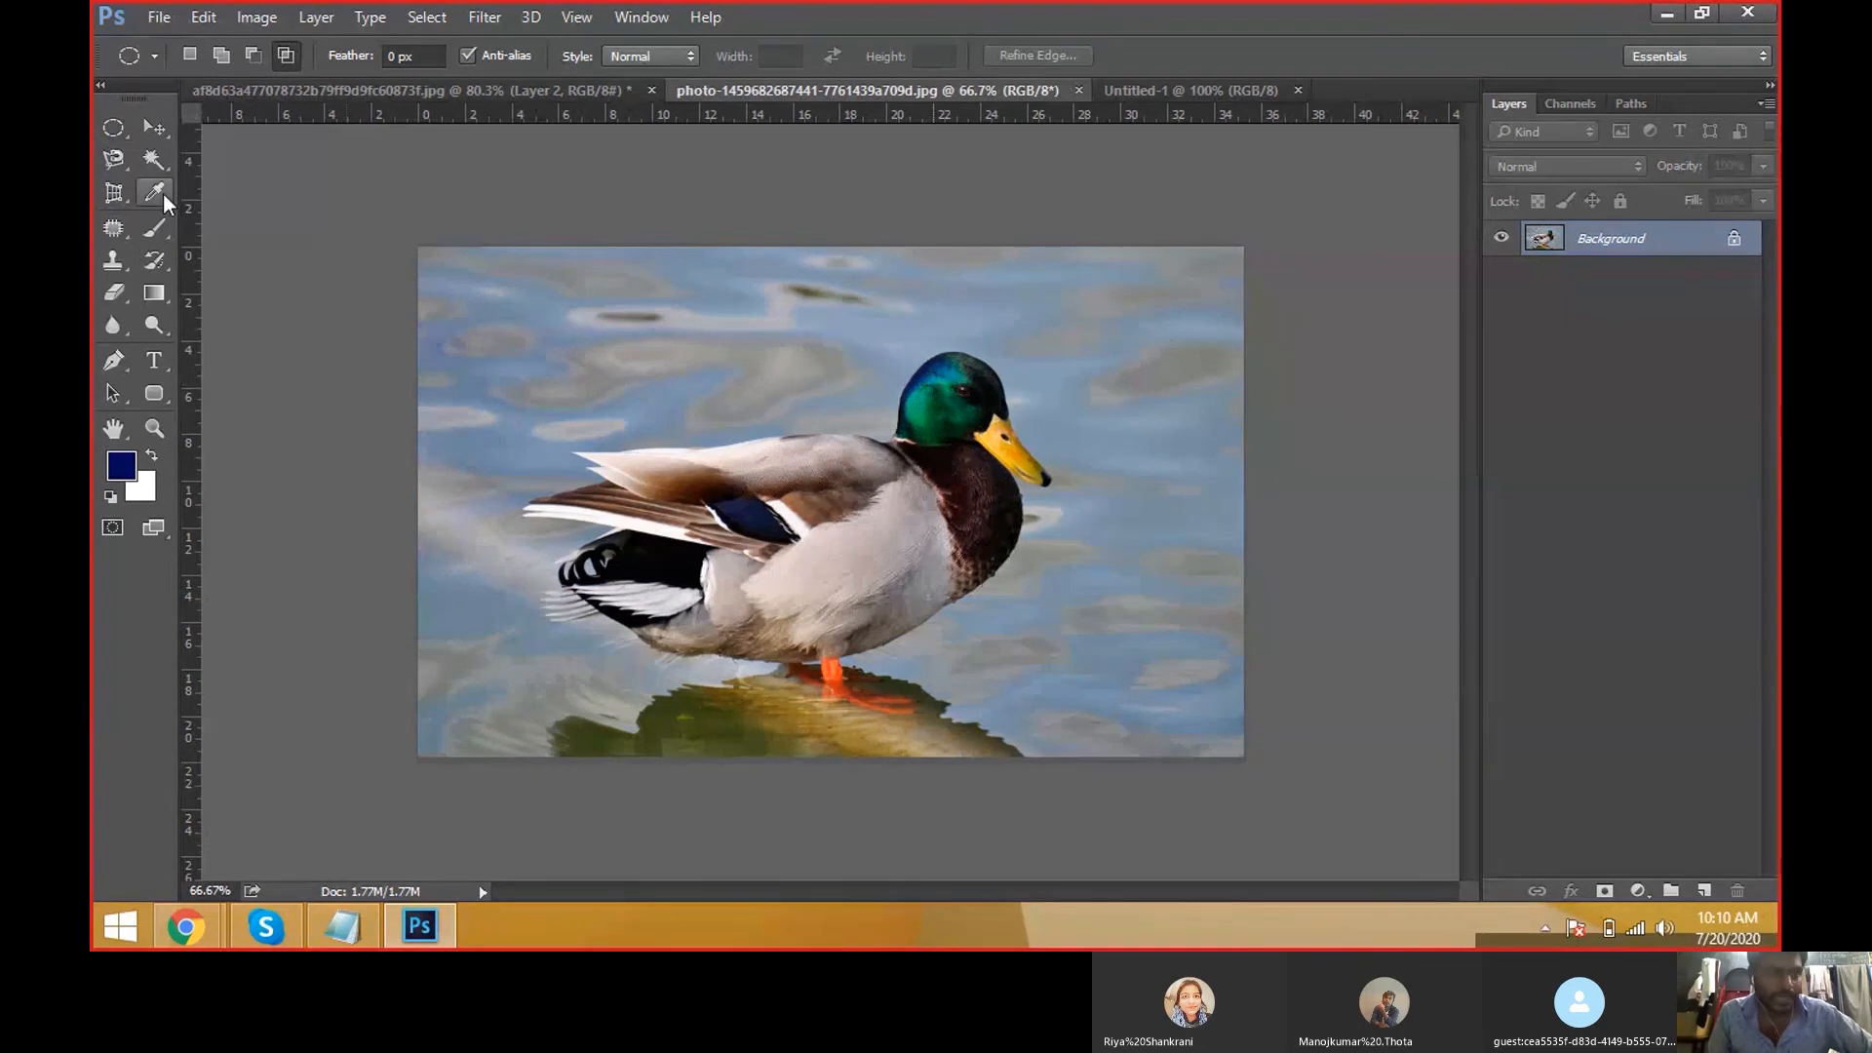
pyautogui.click(213, 197)
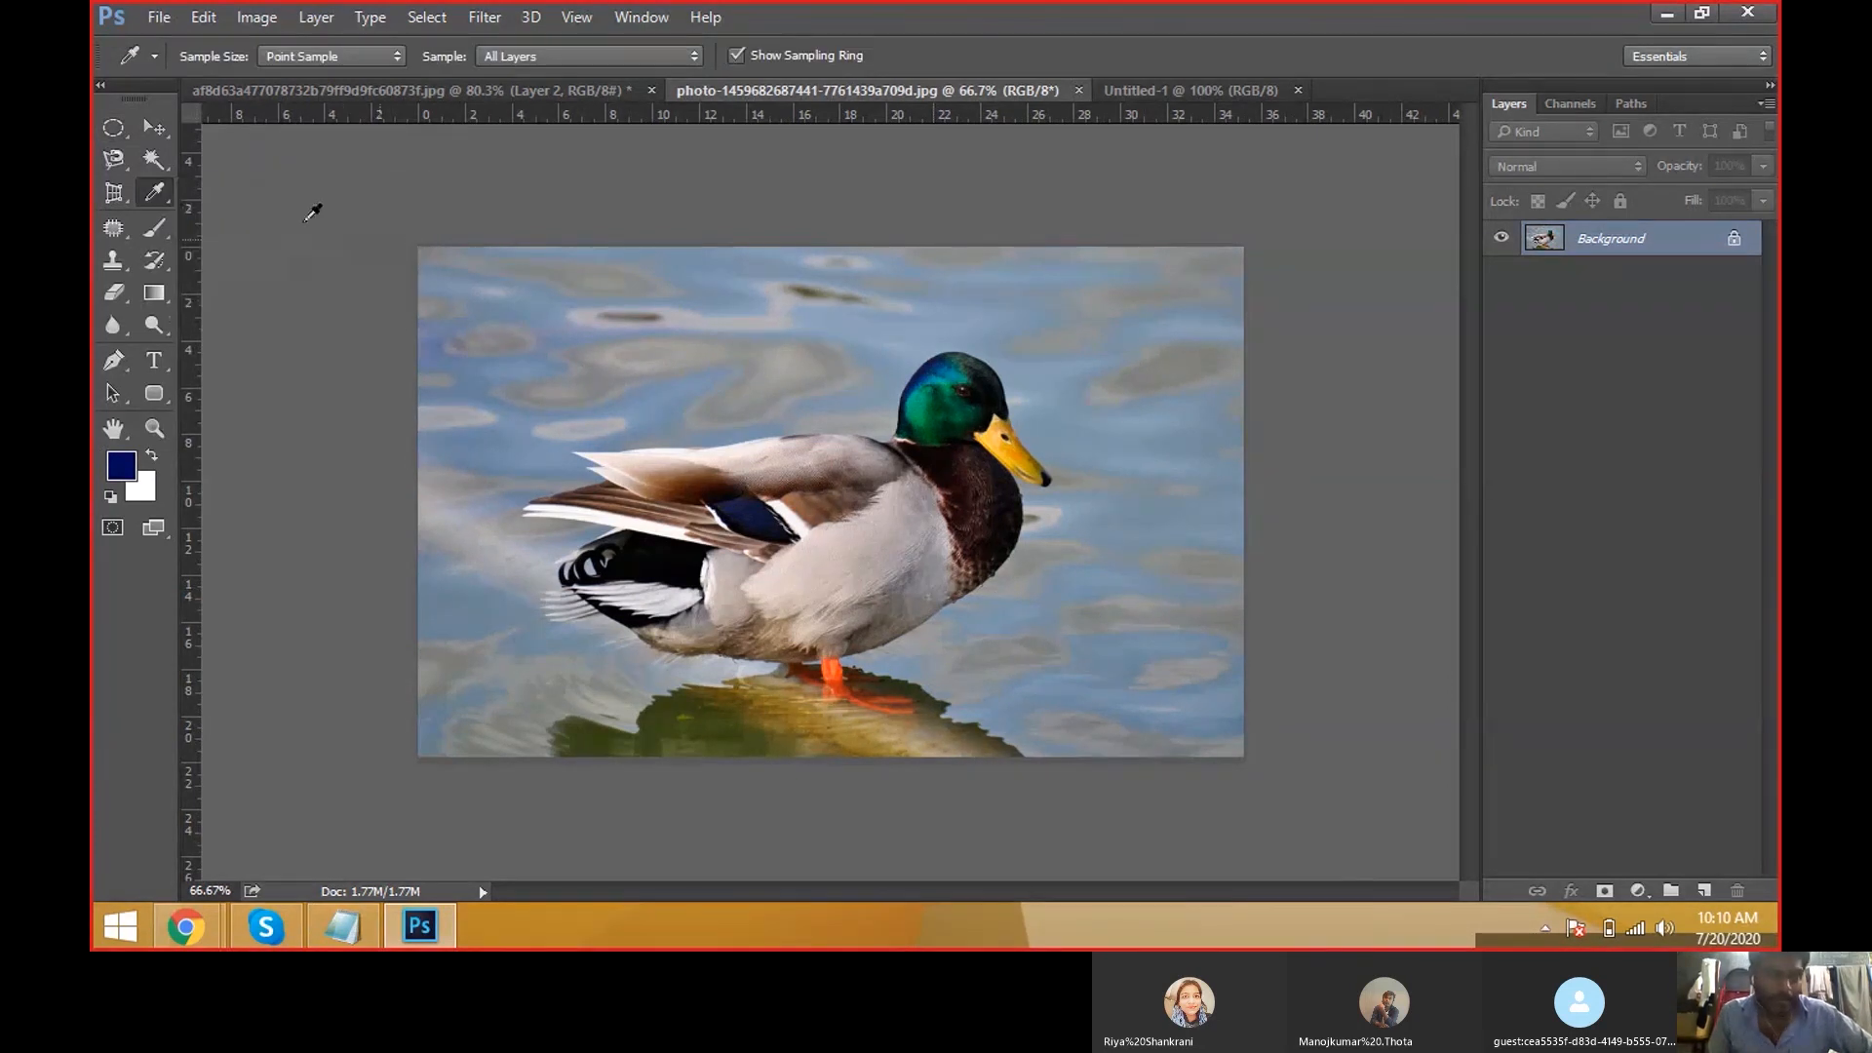
pyautogui.rightClick(151, 197)
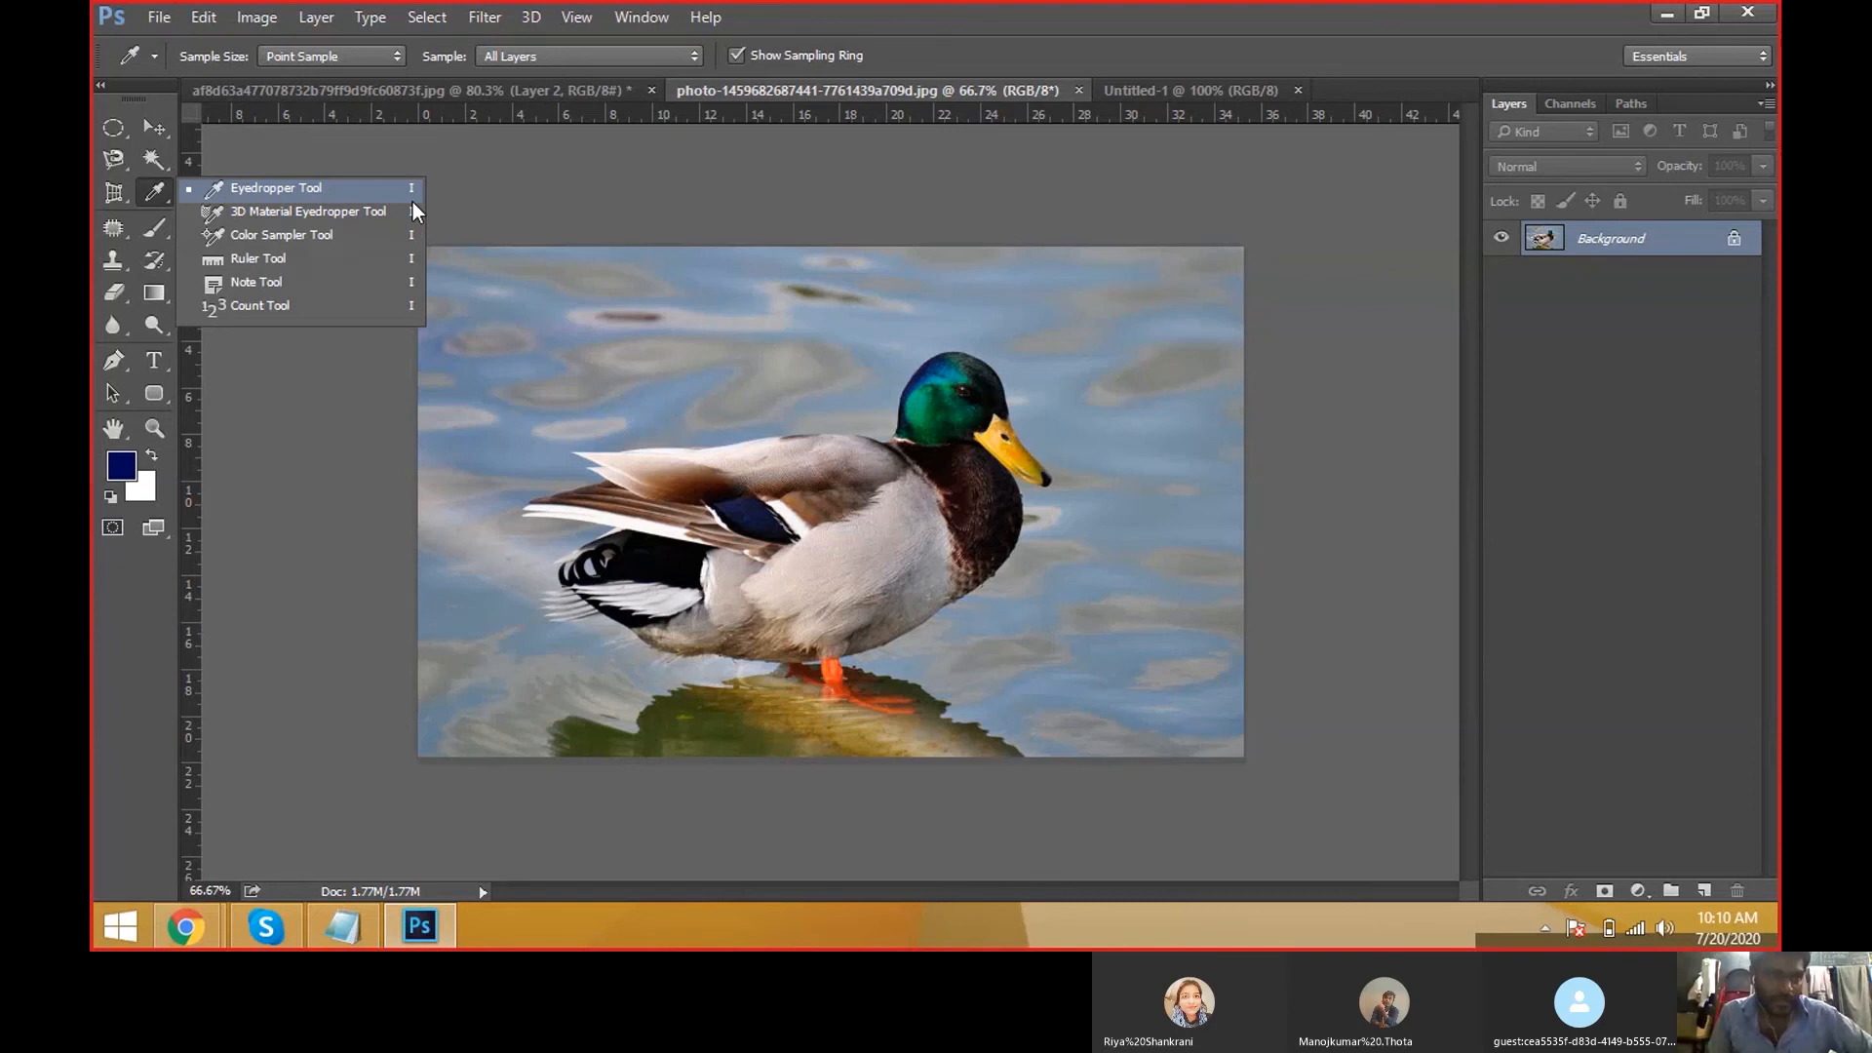
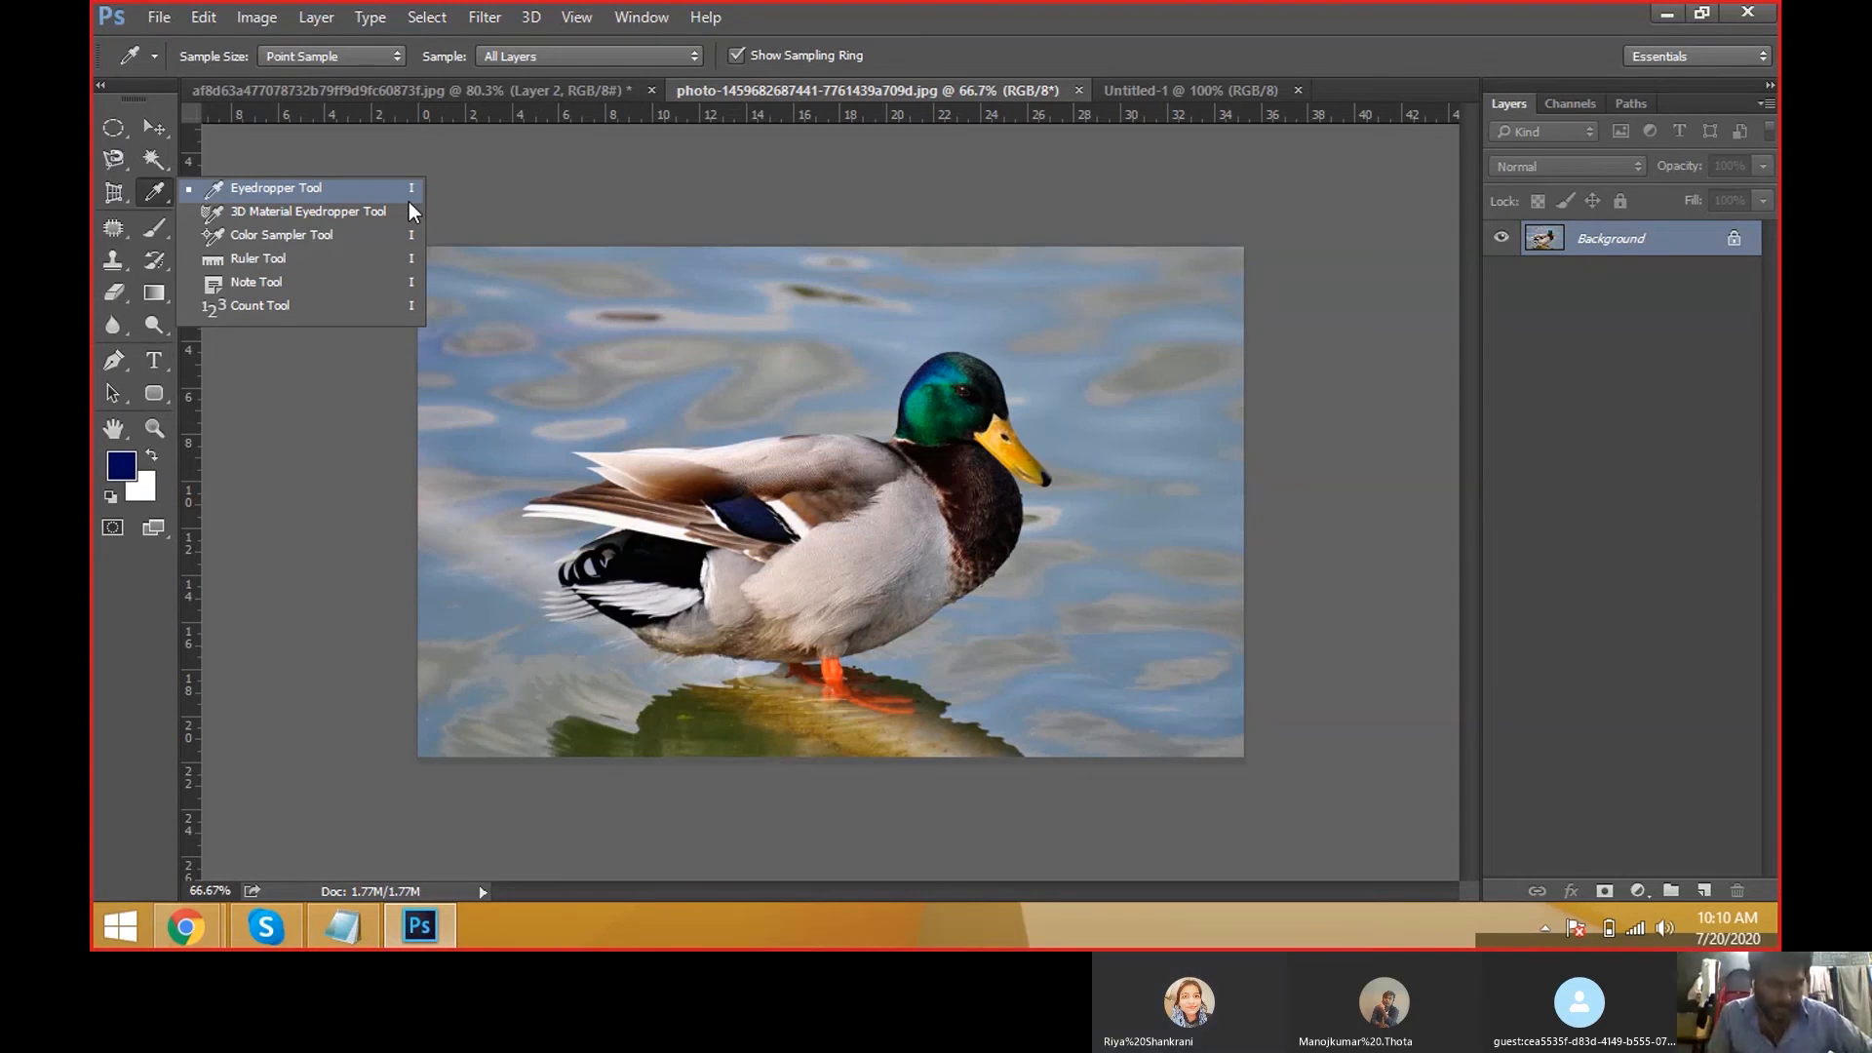
pyautogui.click(408, 200)
# Sample green from the duck's head and inspect the foreground colour in the Color Picker without changing it there.
pyautogui.click(934, 402)
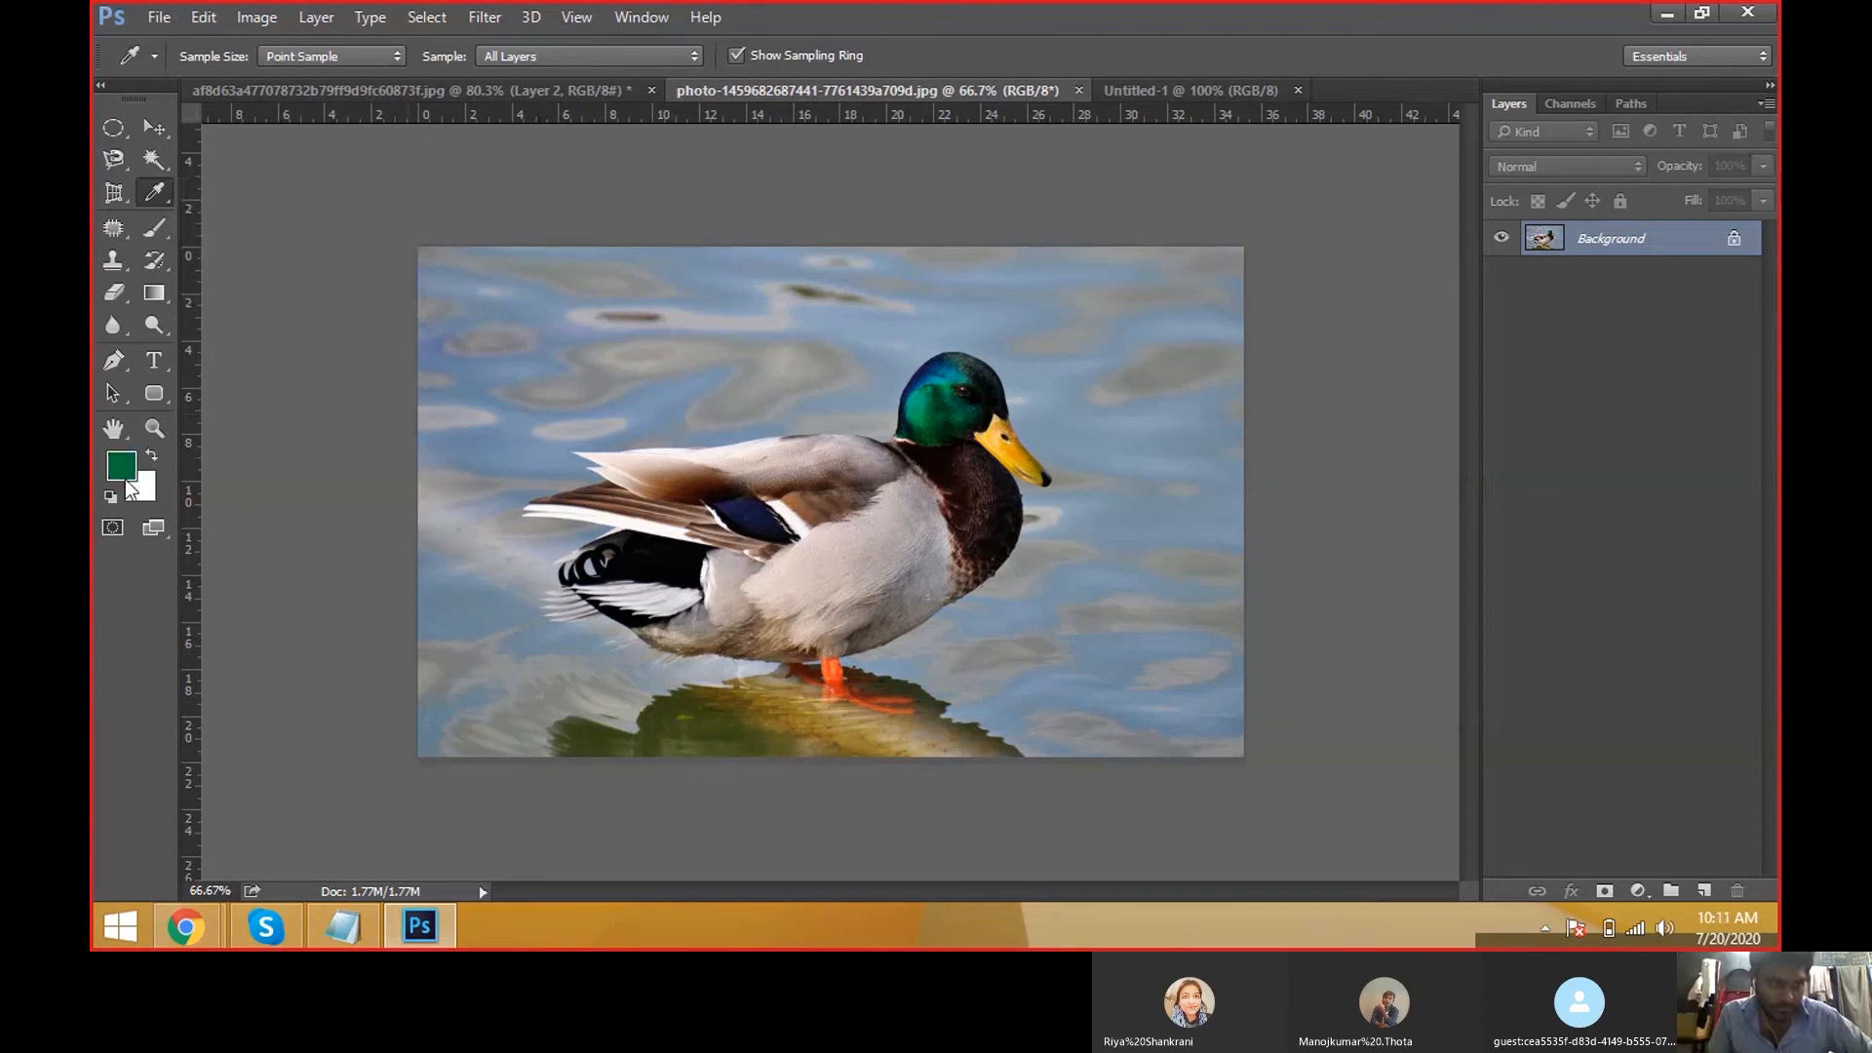
pyautogui.click(944, 400)
pyautogui.click(952, 392)
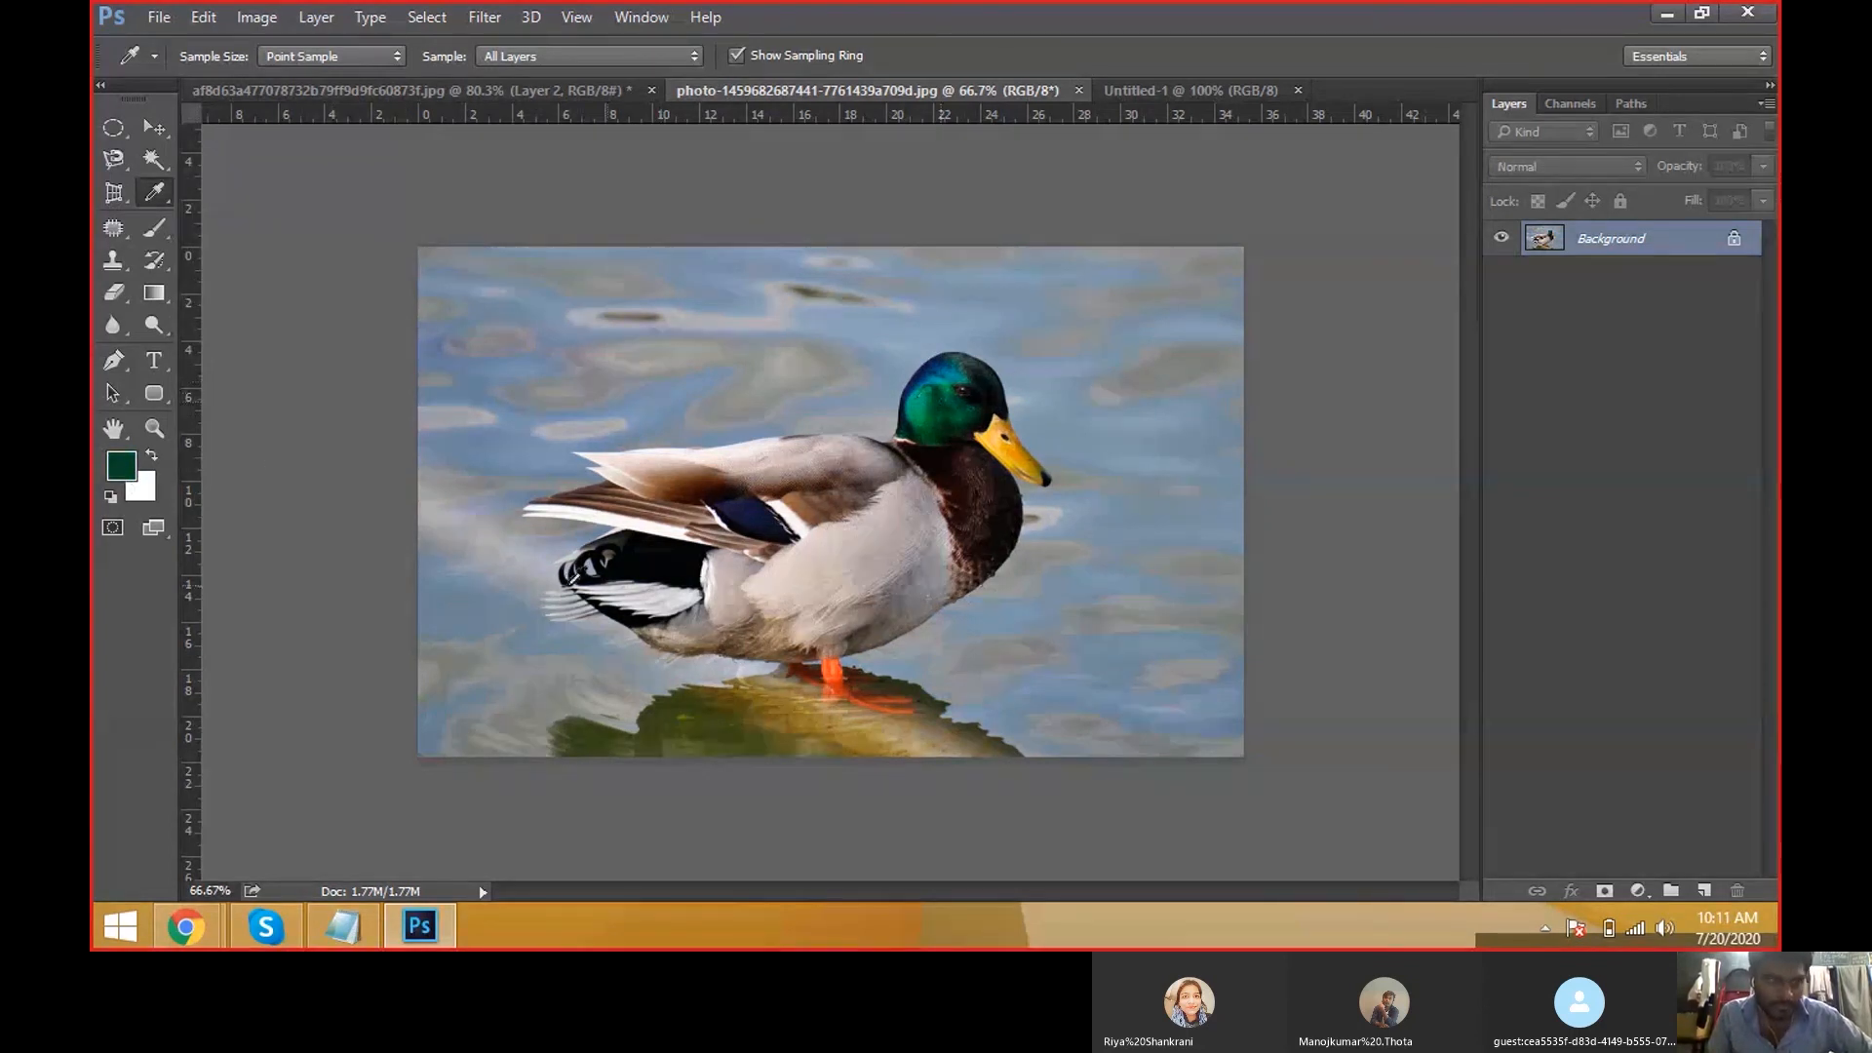
pyautogui.click(115, 472)
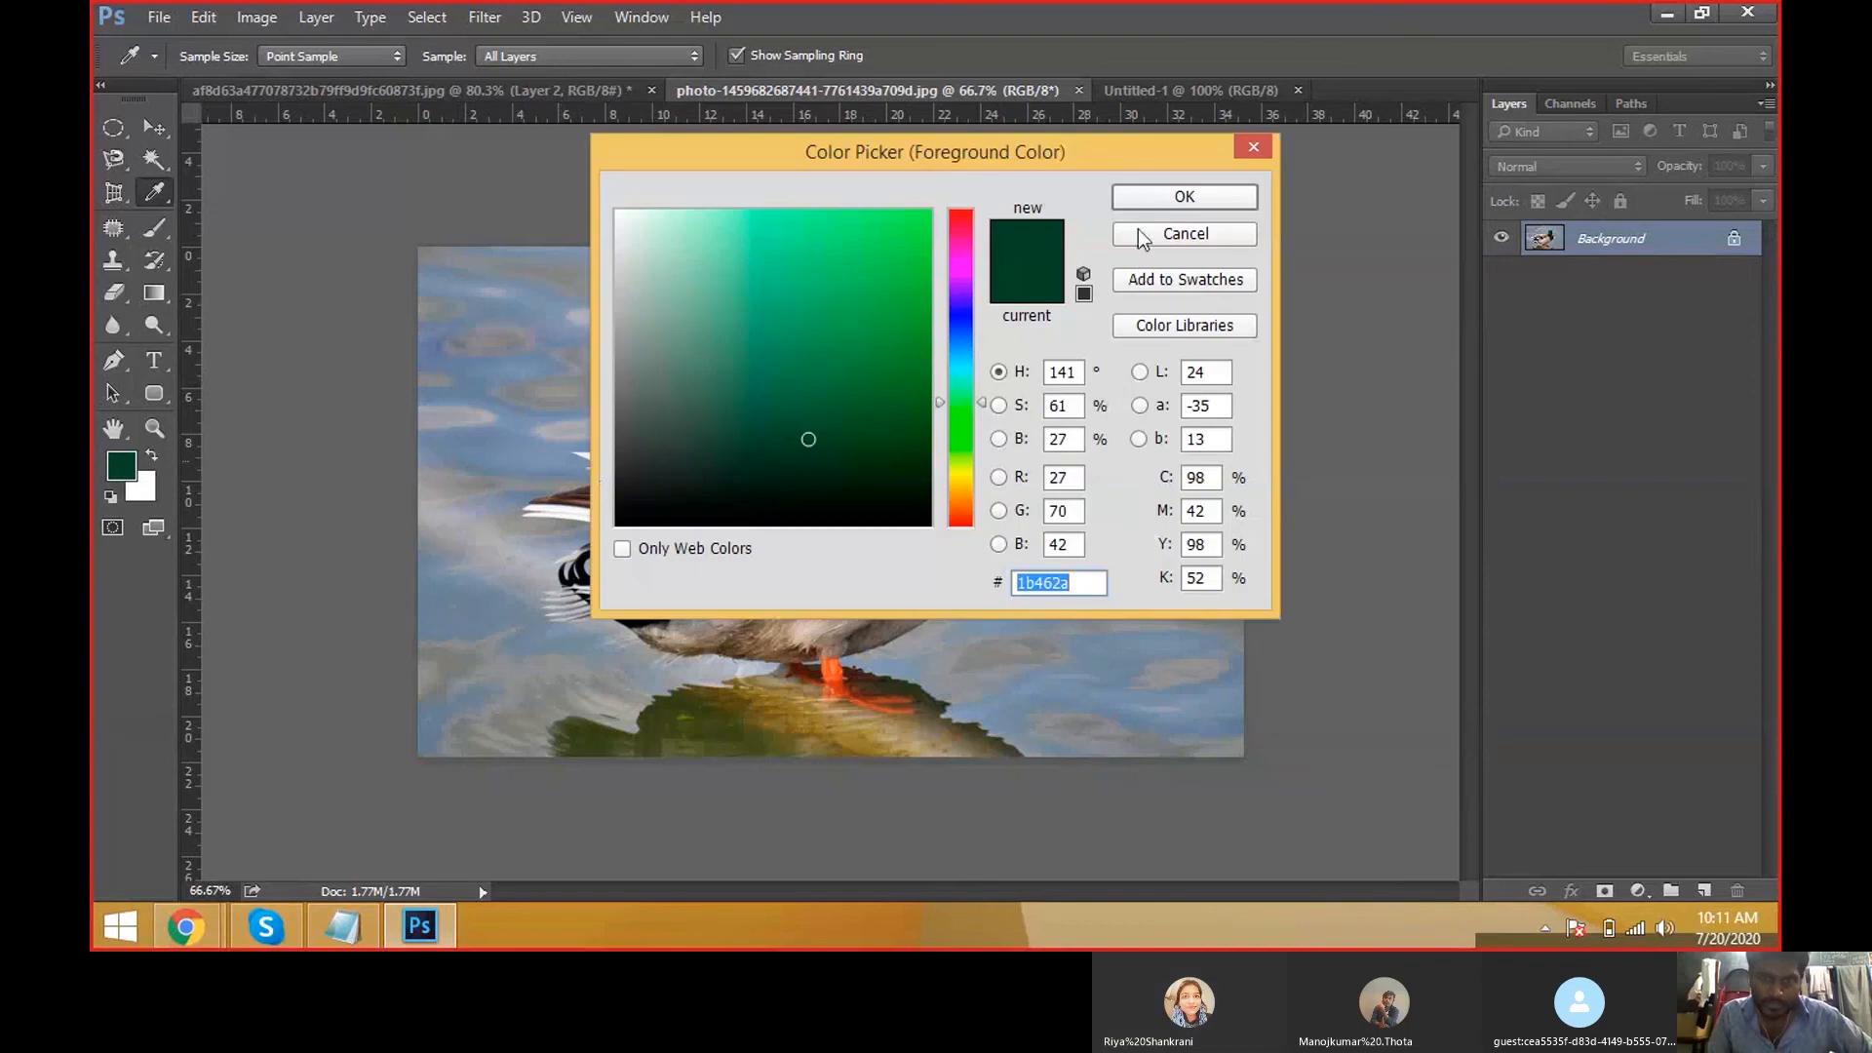
pyautogui.click(1137, 234)
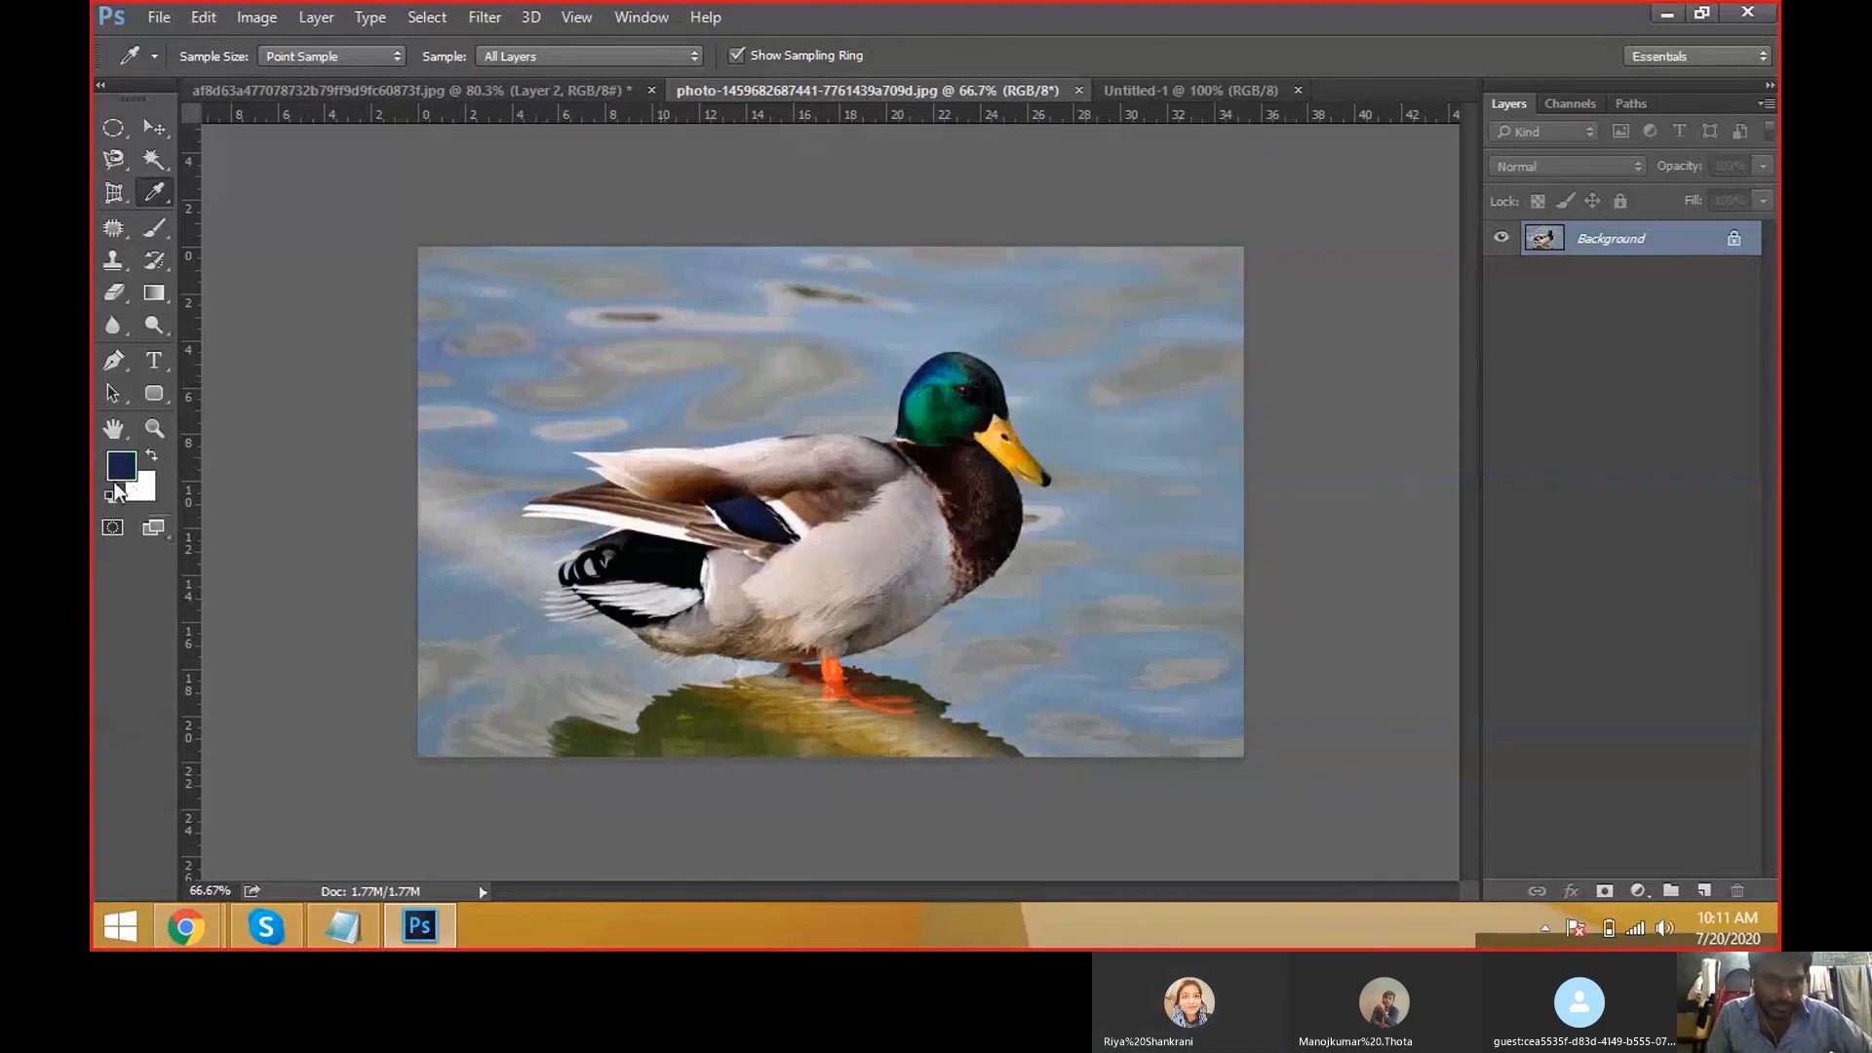
# Sample several foreground colours in turn from the duck's head and orange beak.
pyautogui.click(949, 368)
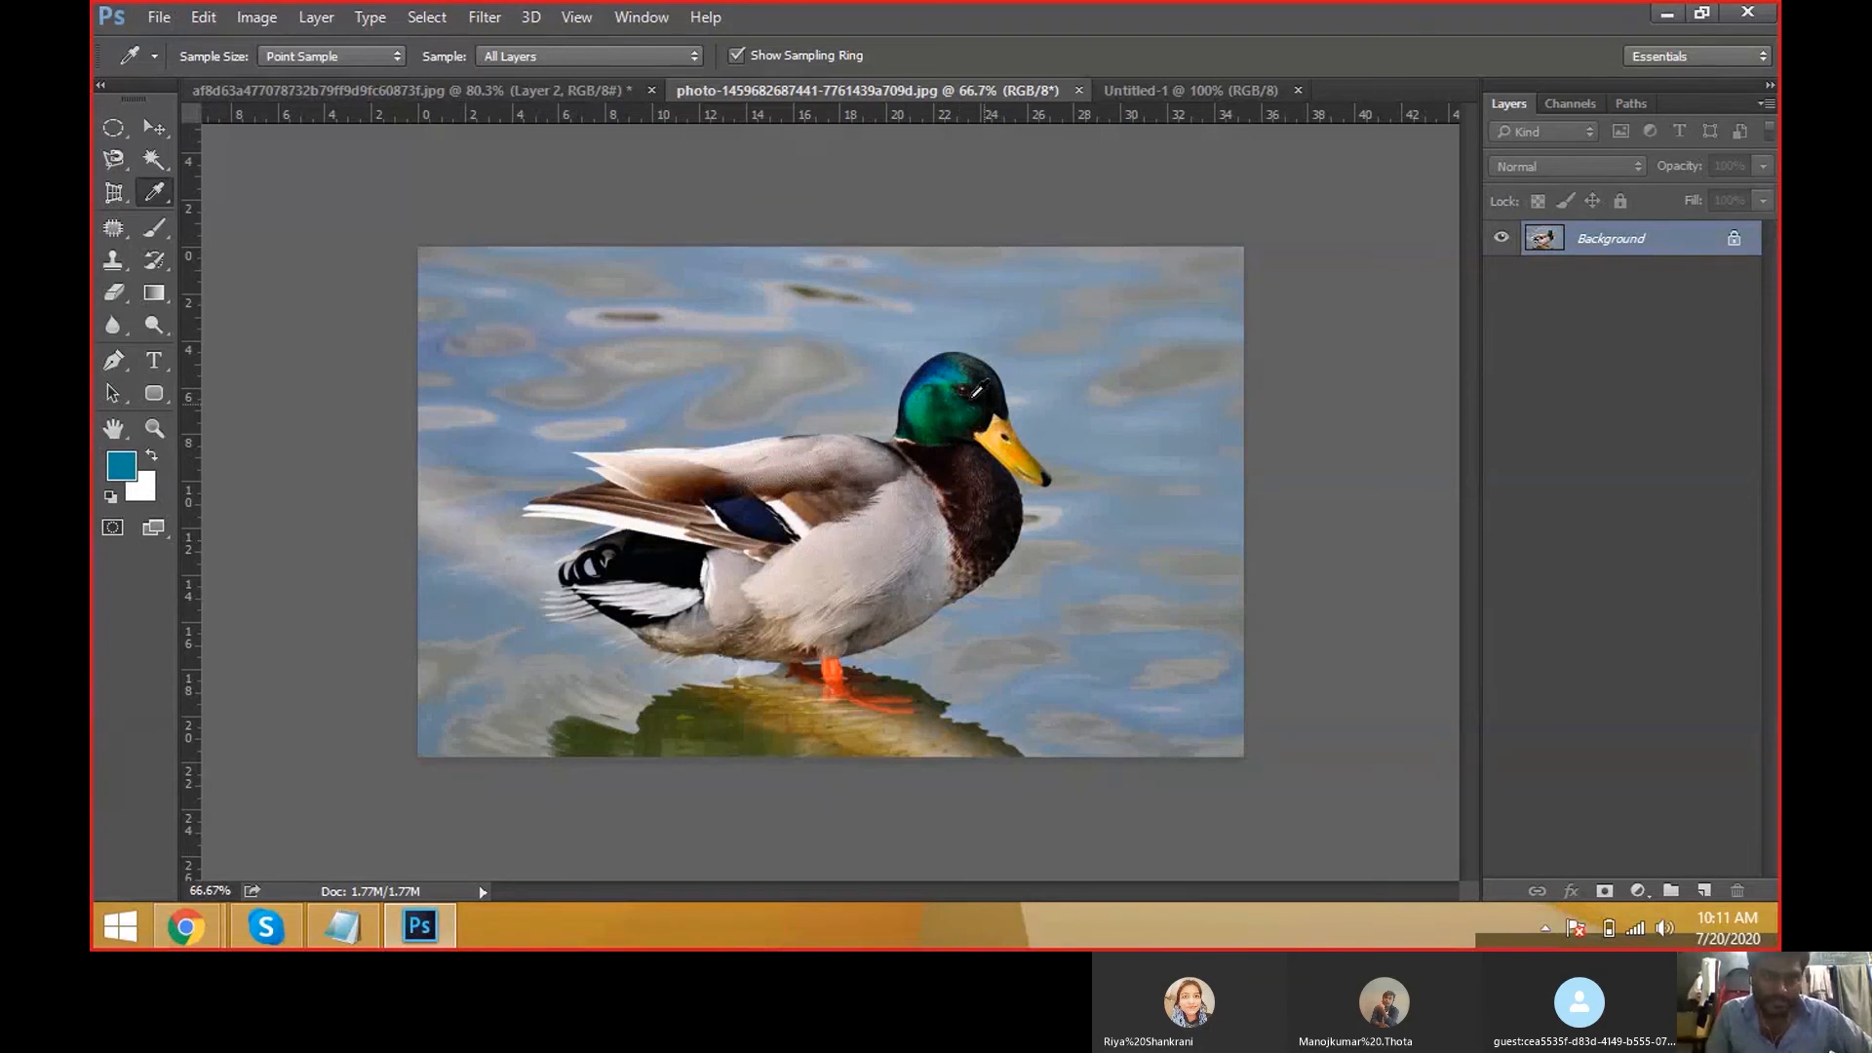
pyautogui.moveTo(976, 391); pyautogui.dragTo(955, 415)
pyautogui.click(913, 412)
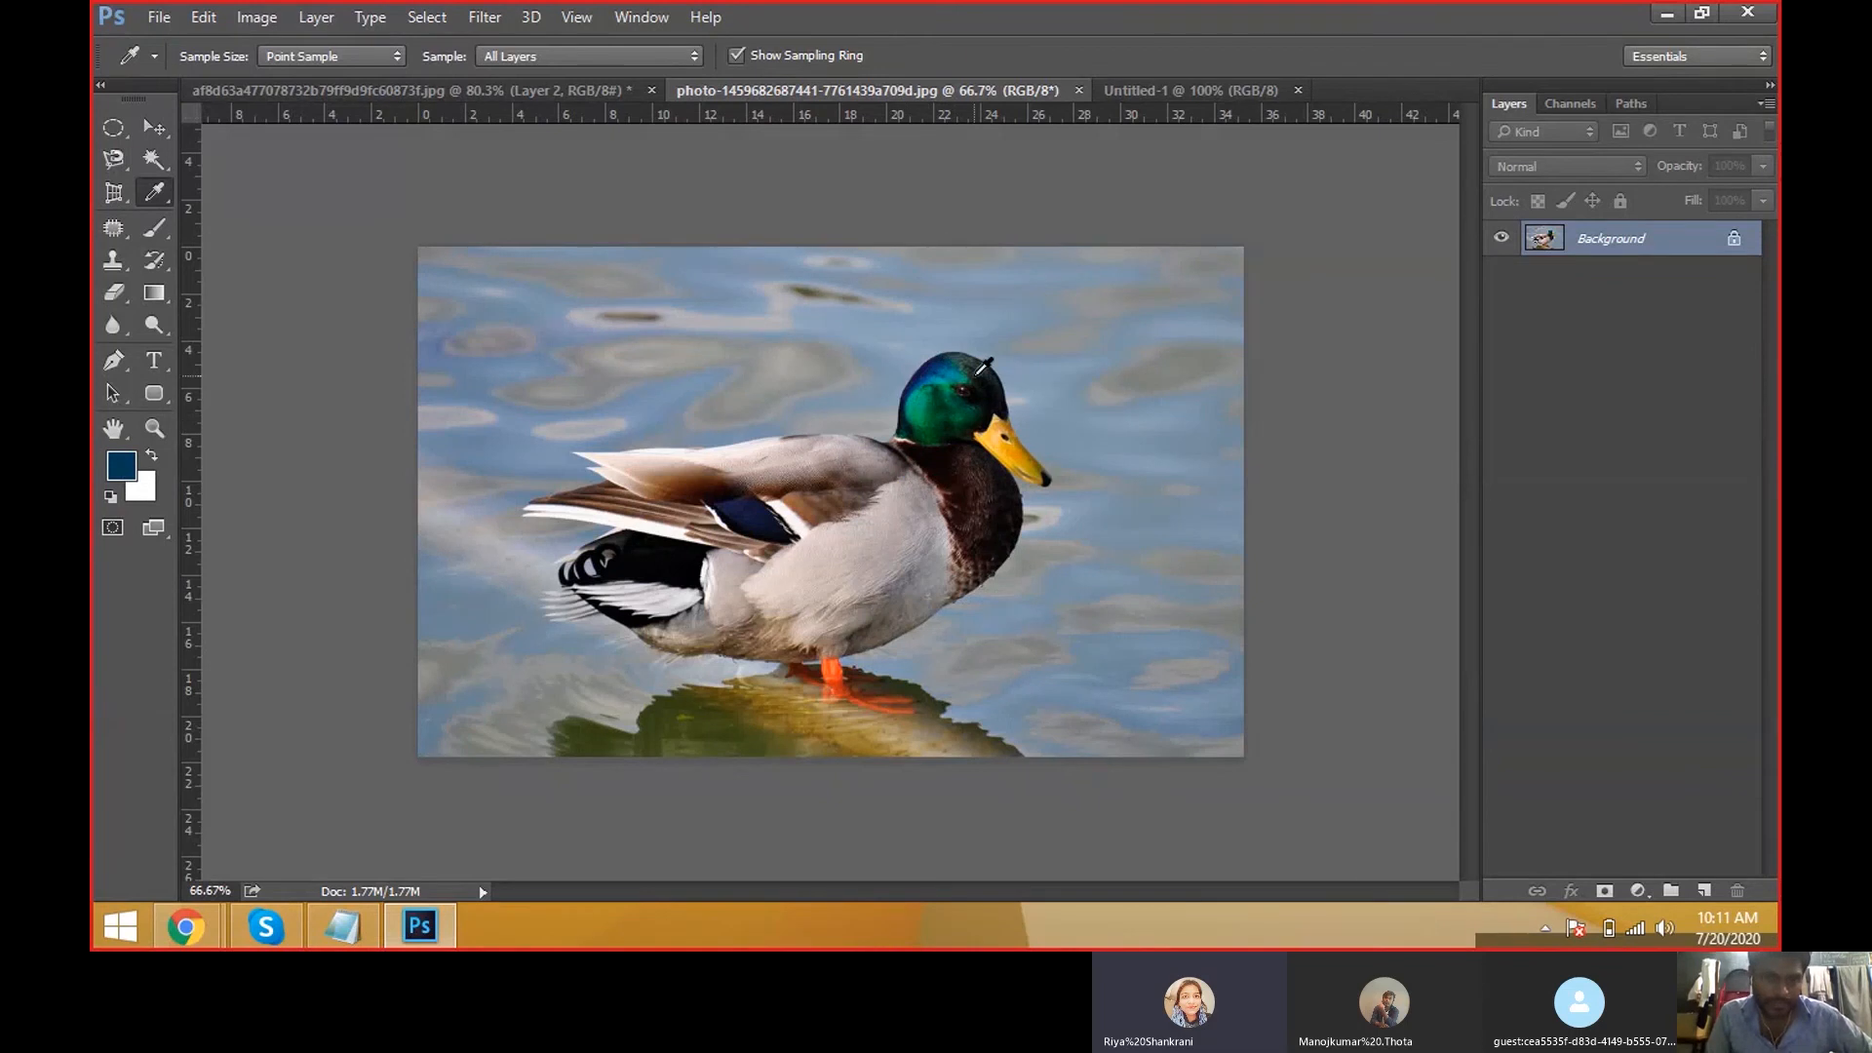
pyautogui.click(998, 389)
pyautogui.click(1020, 399)
pyautogui.click(1022, 445)
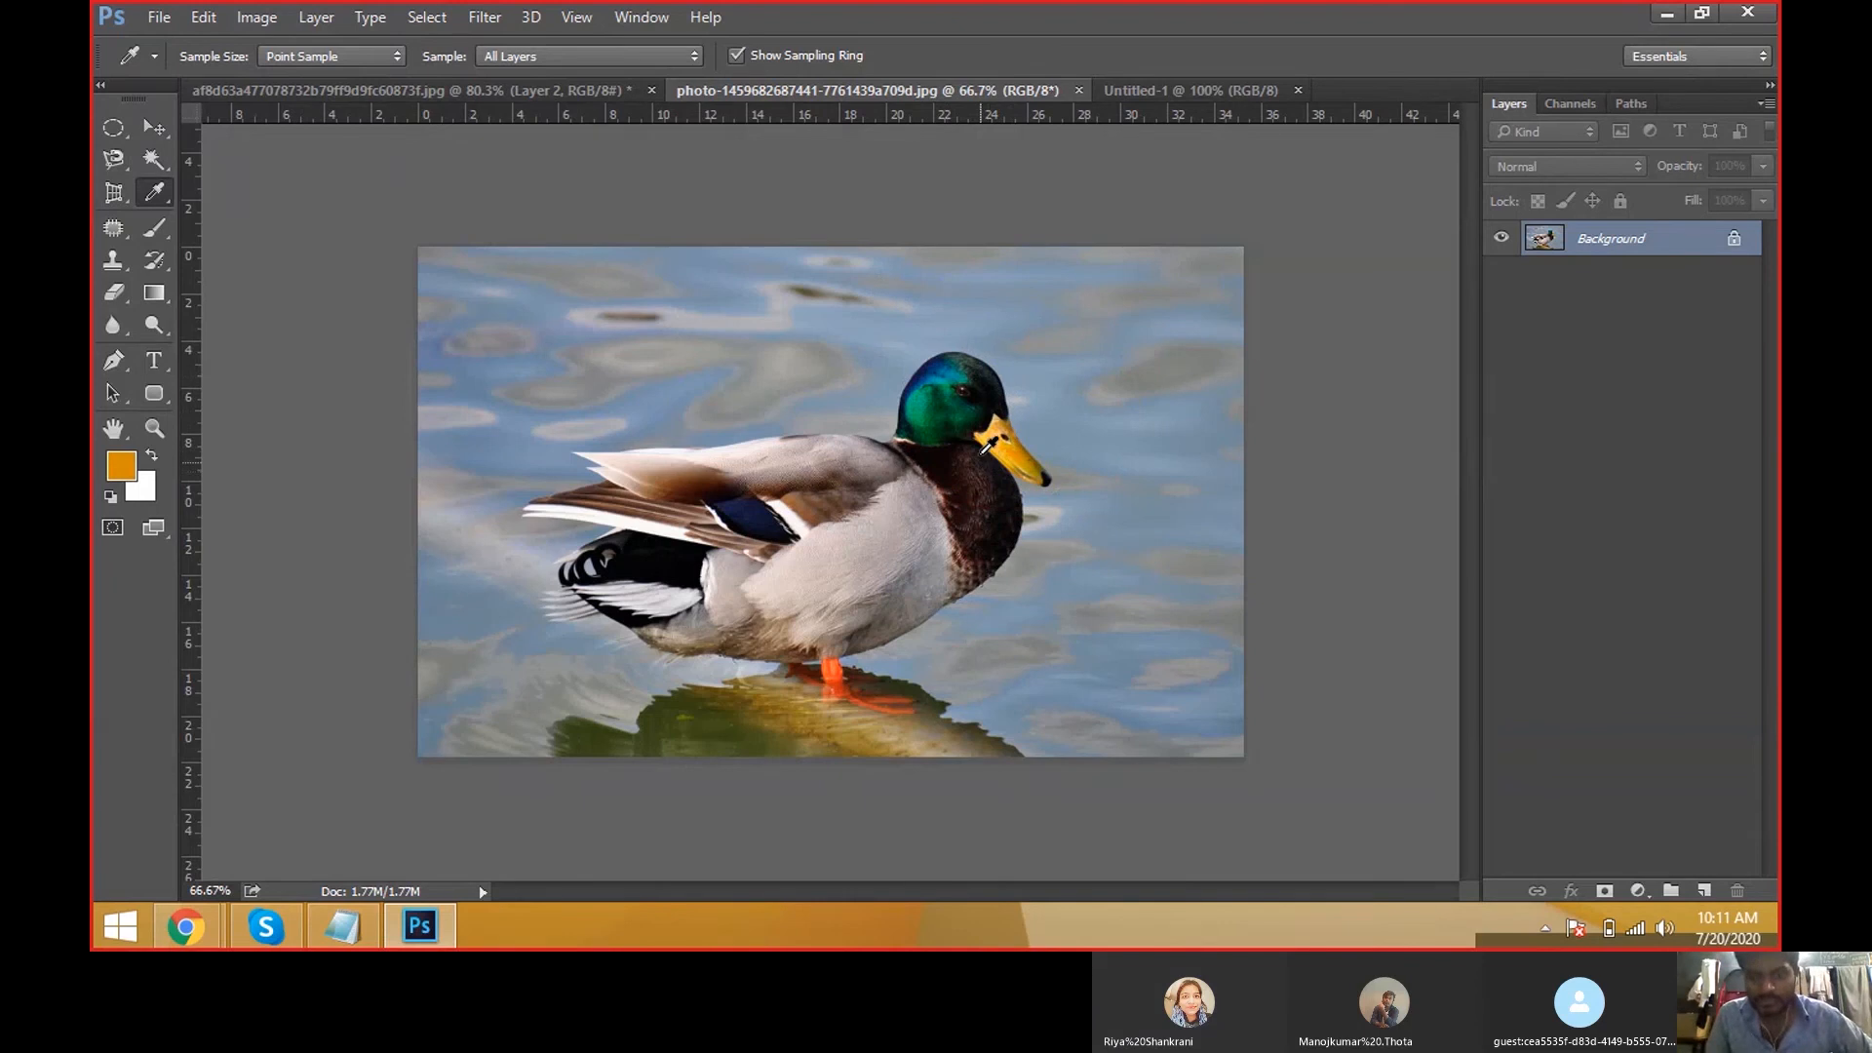
# Sample a dark green from the top of the duck's head and switch to the Untitled-1 document.
pyautogui.click(933, 414)
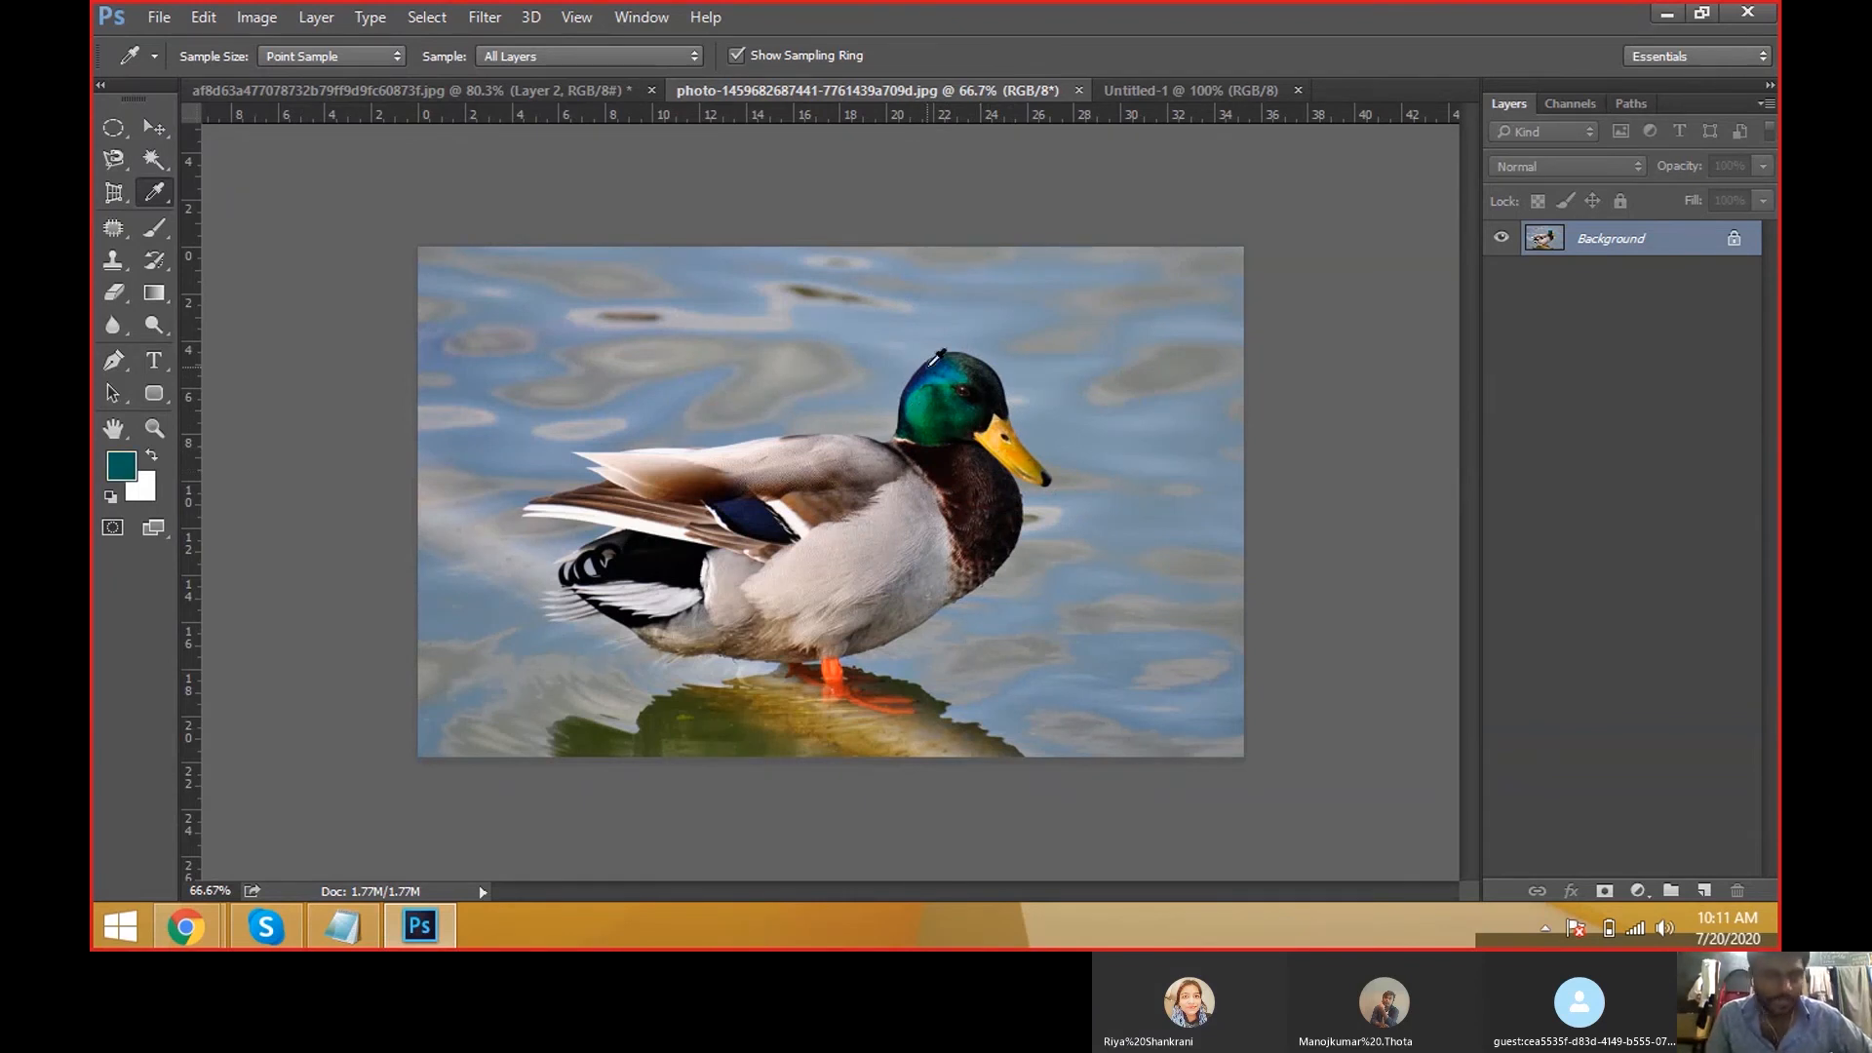
pyautogui.click(936, 363)
pyautogui.click(1162, 88)
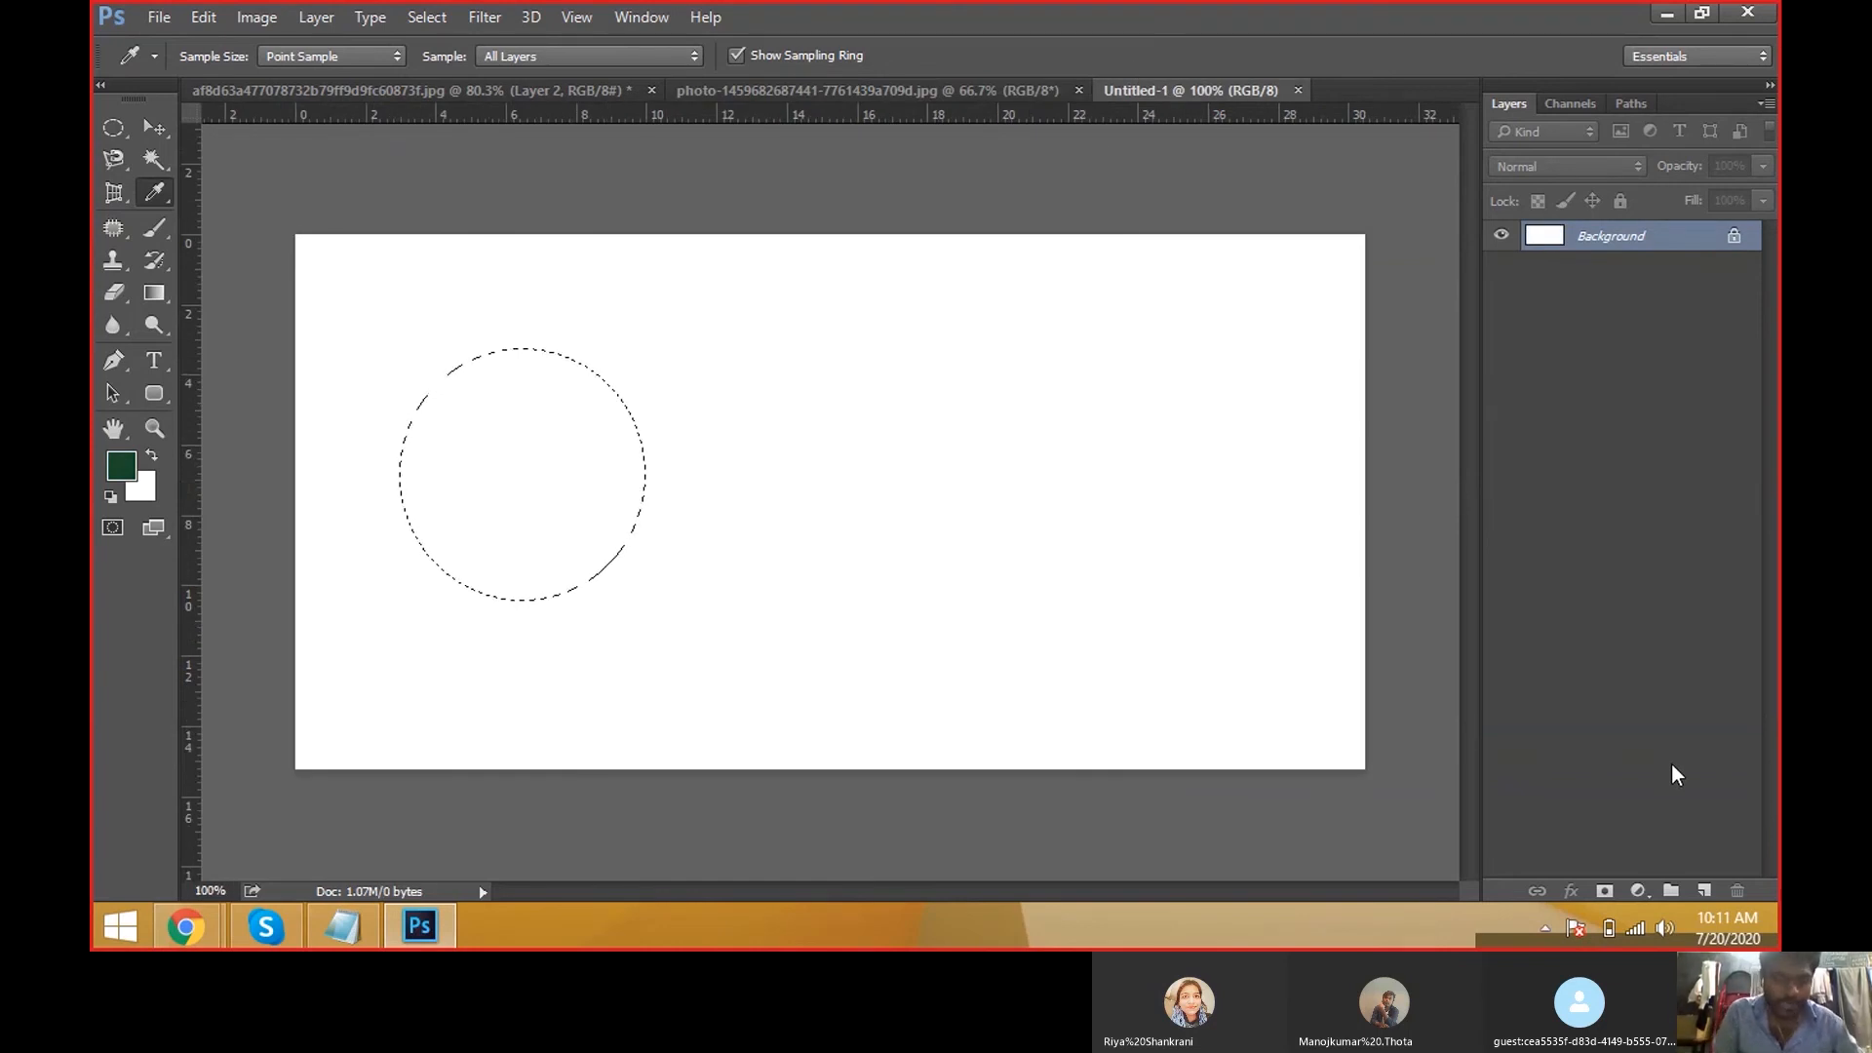
pyautogui.hotkey('ctrl', 'shift', 'n')
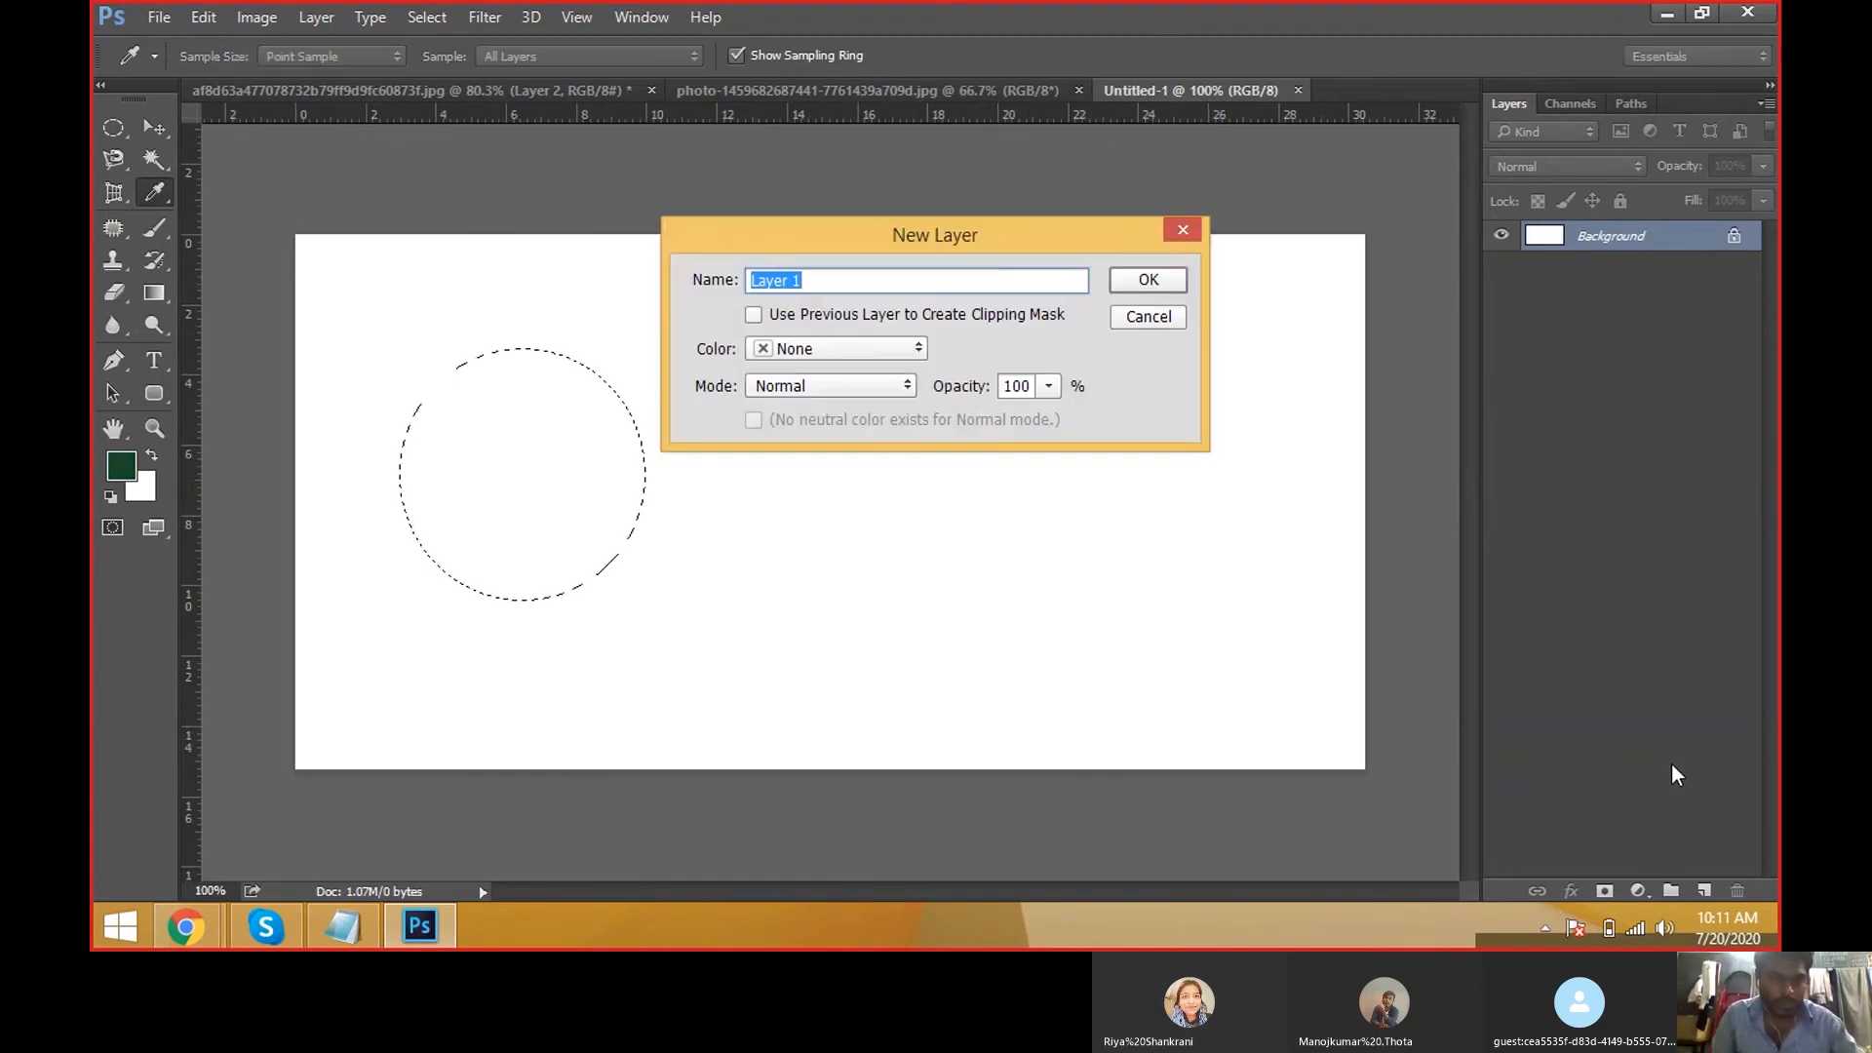
pyautogui.press('Escape')
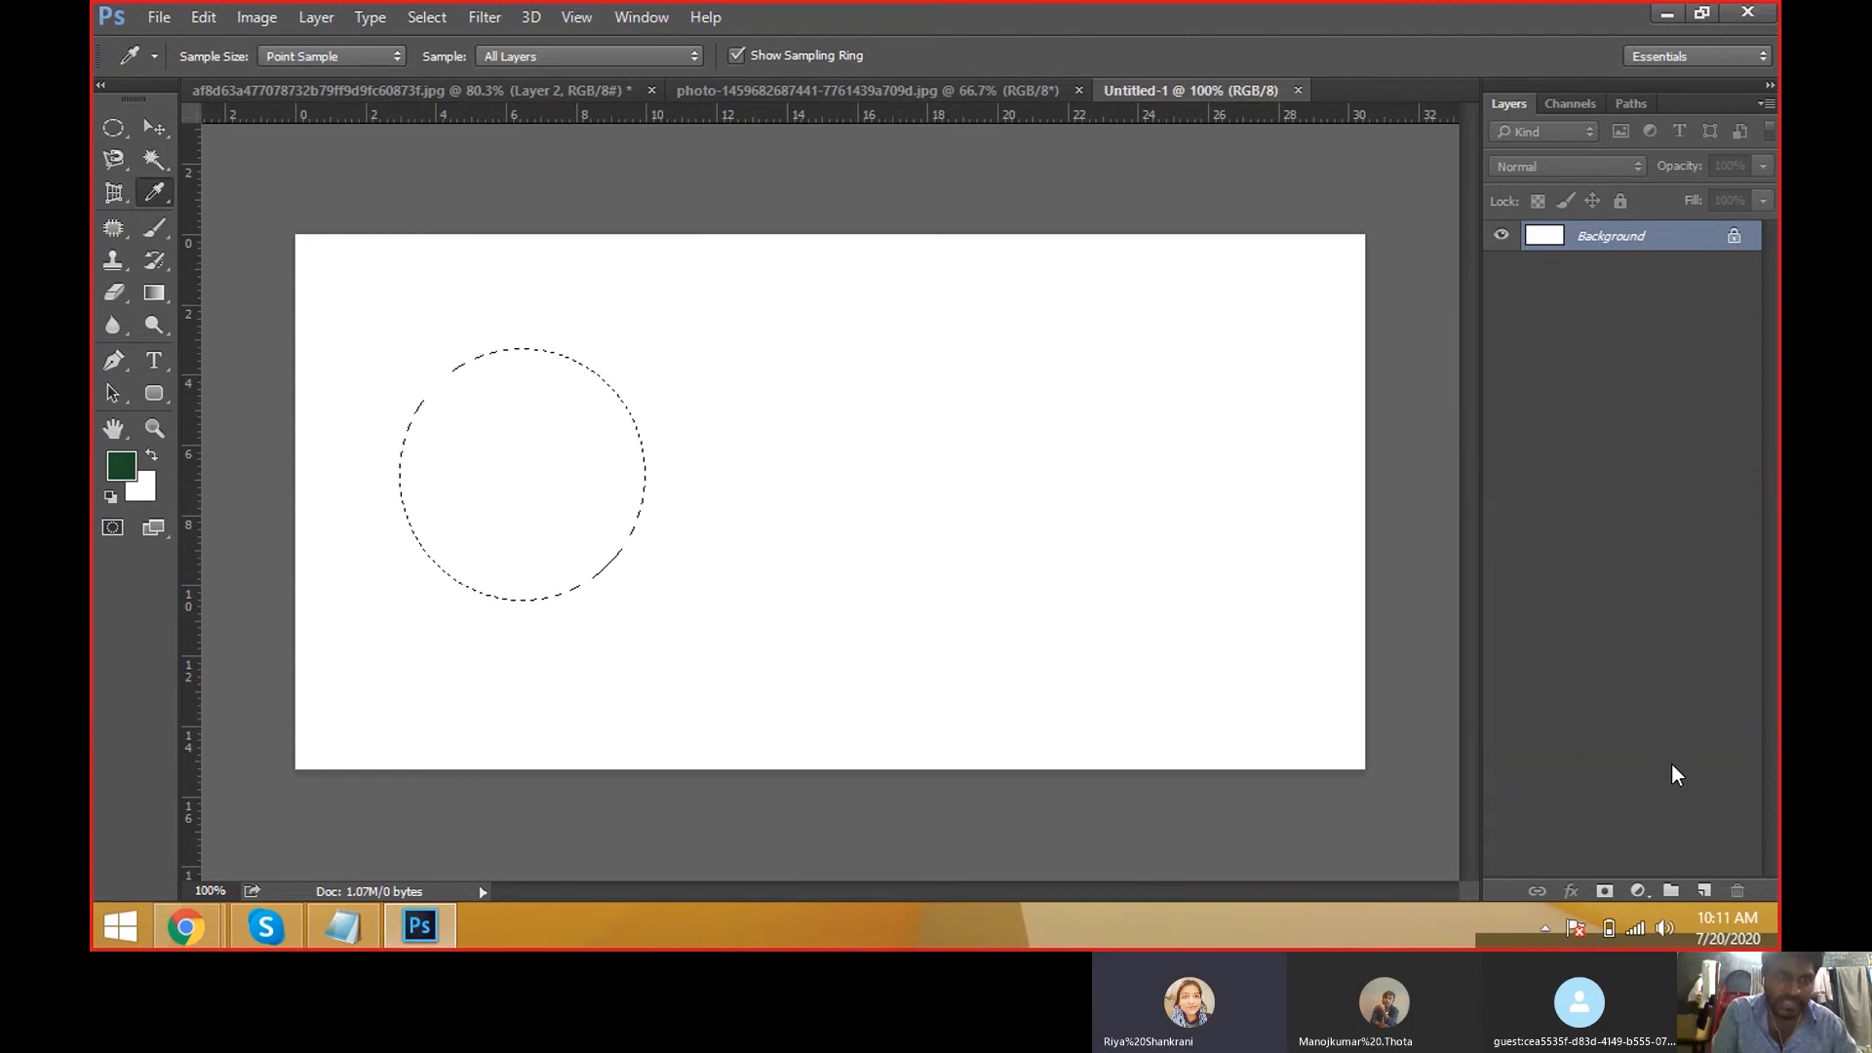
pyautogui.hotkey('ctrl', 'shift', 'n')
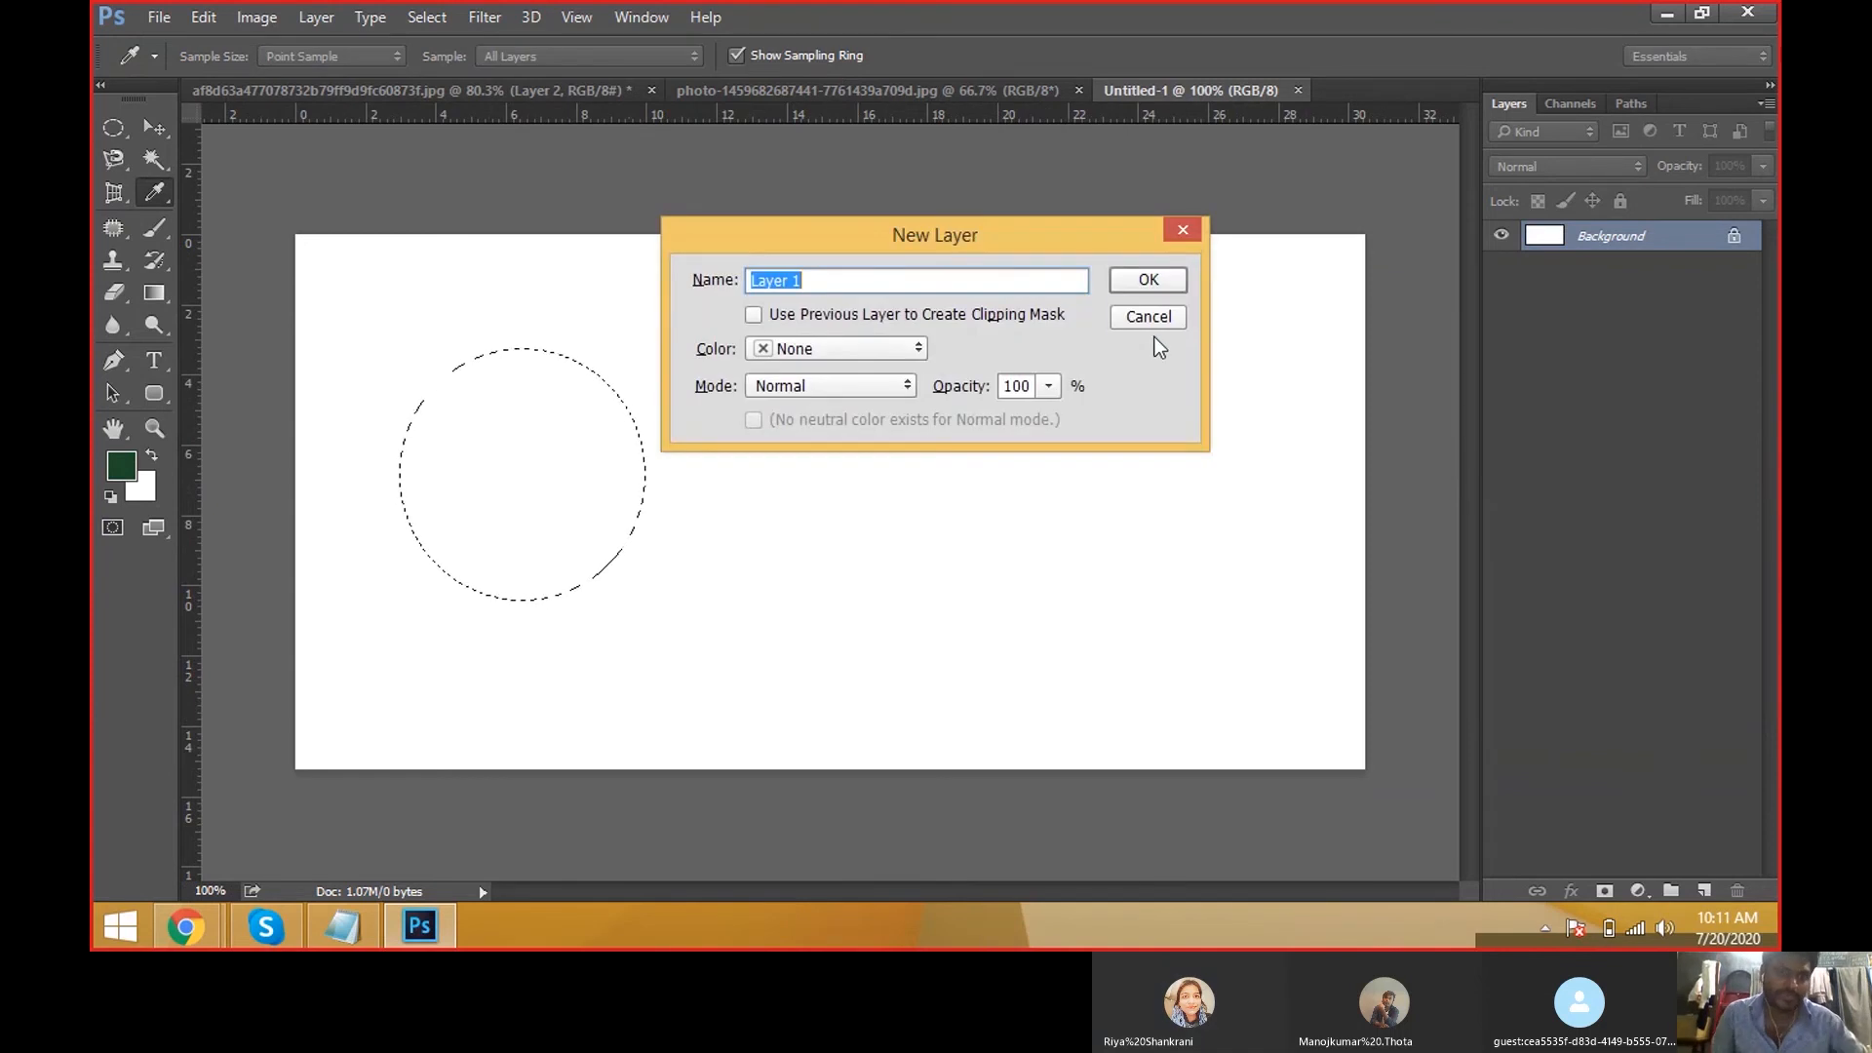
pyautogui.click(1142, 315)
# Look up and highlight the entry on creating a new layer in the Psd-Keys Notepad file, and return to Photoshop.
pyautogui.hotkey('alt', 'Tab')
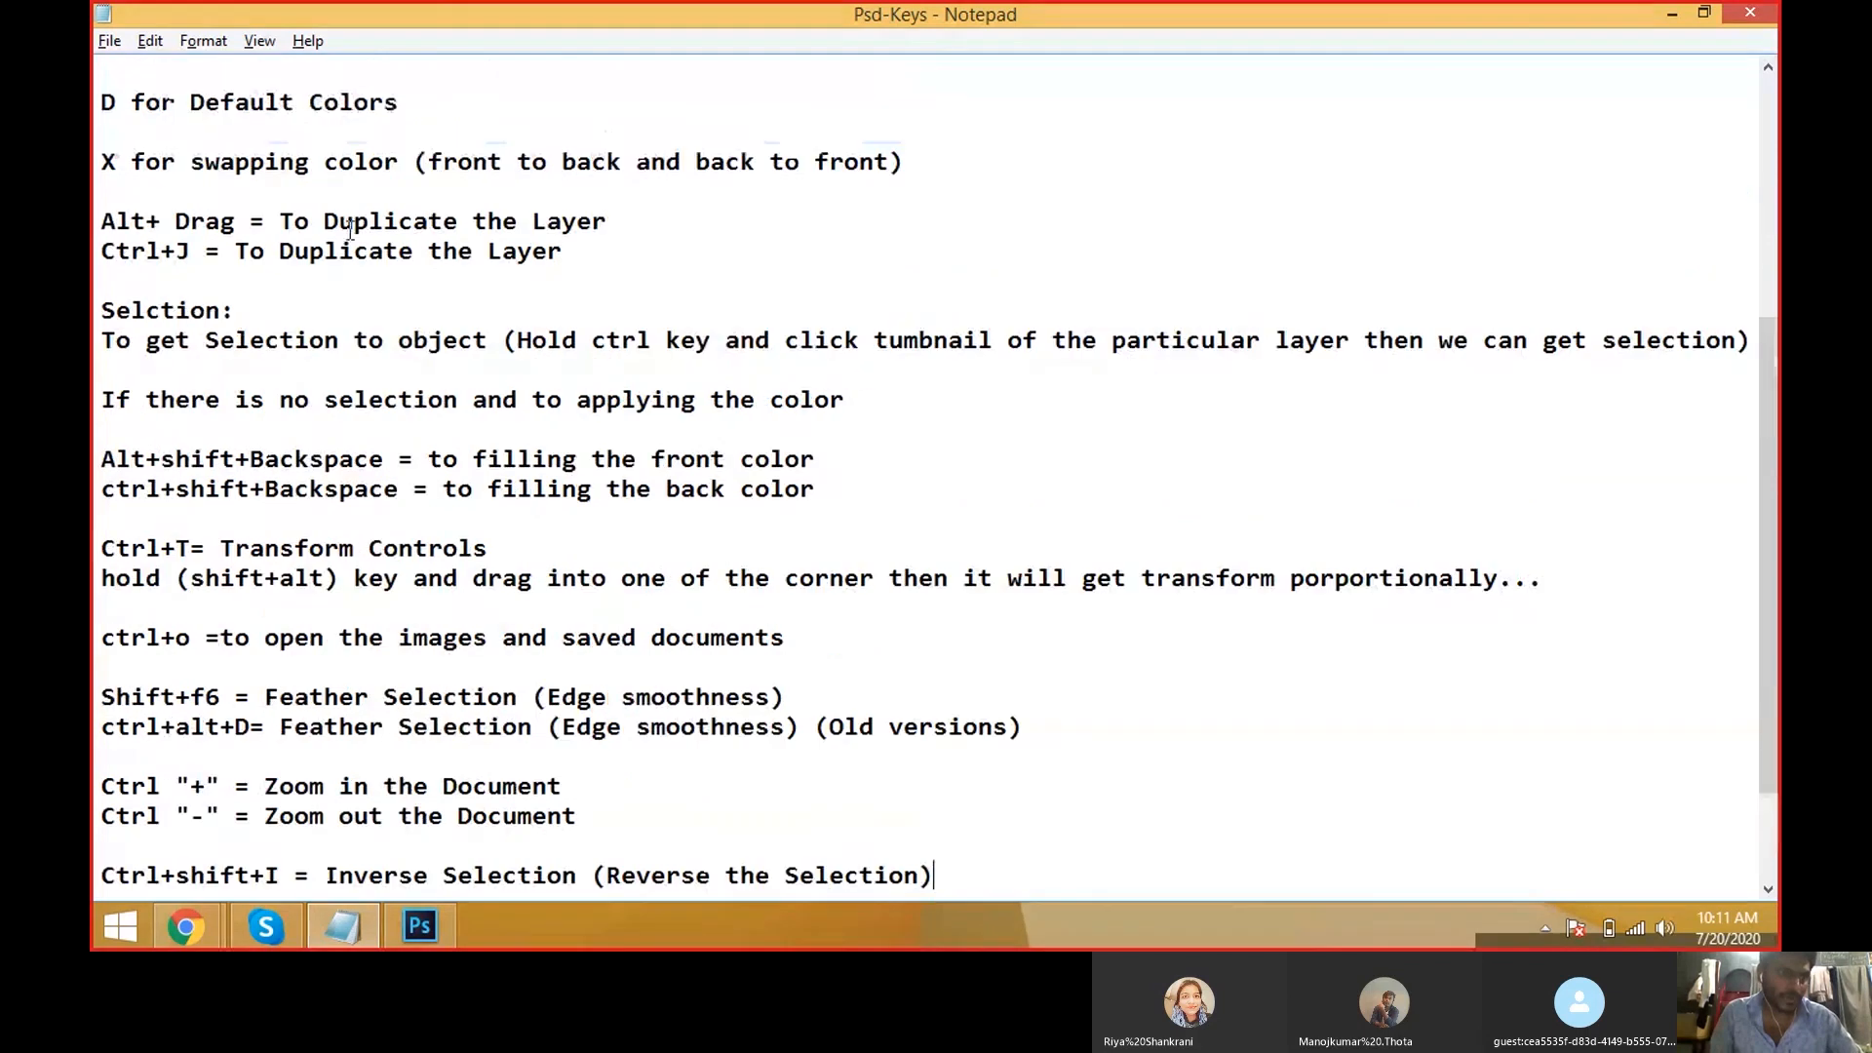
pyautogui.scroll(-2, 708, 472)
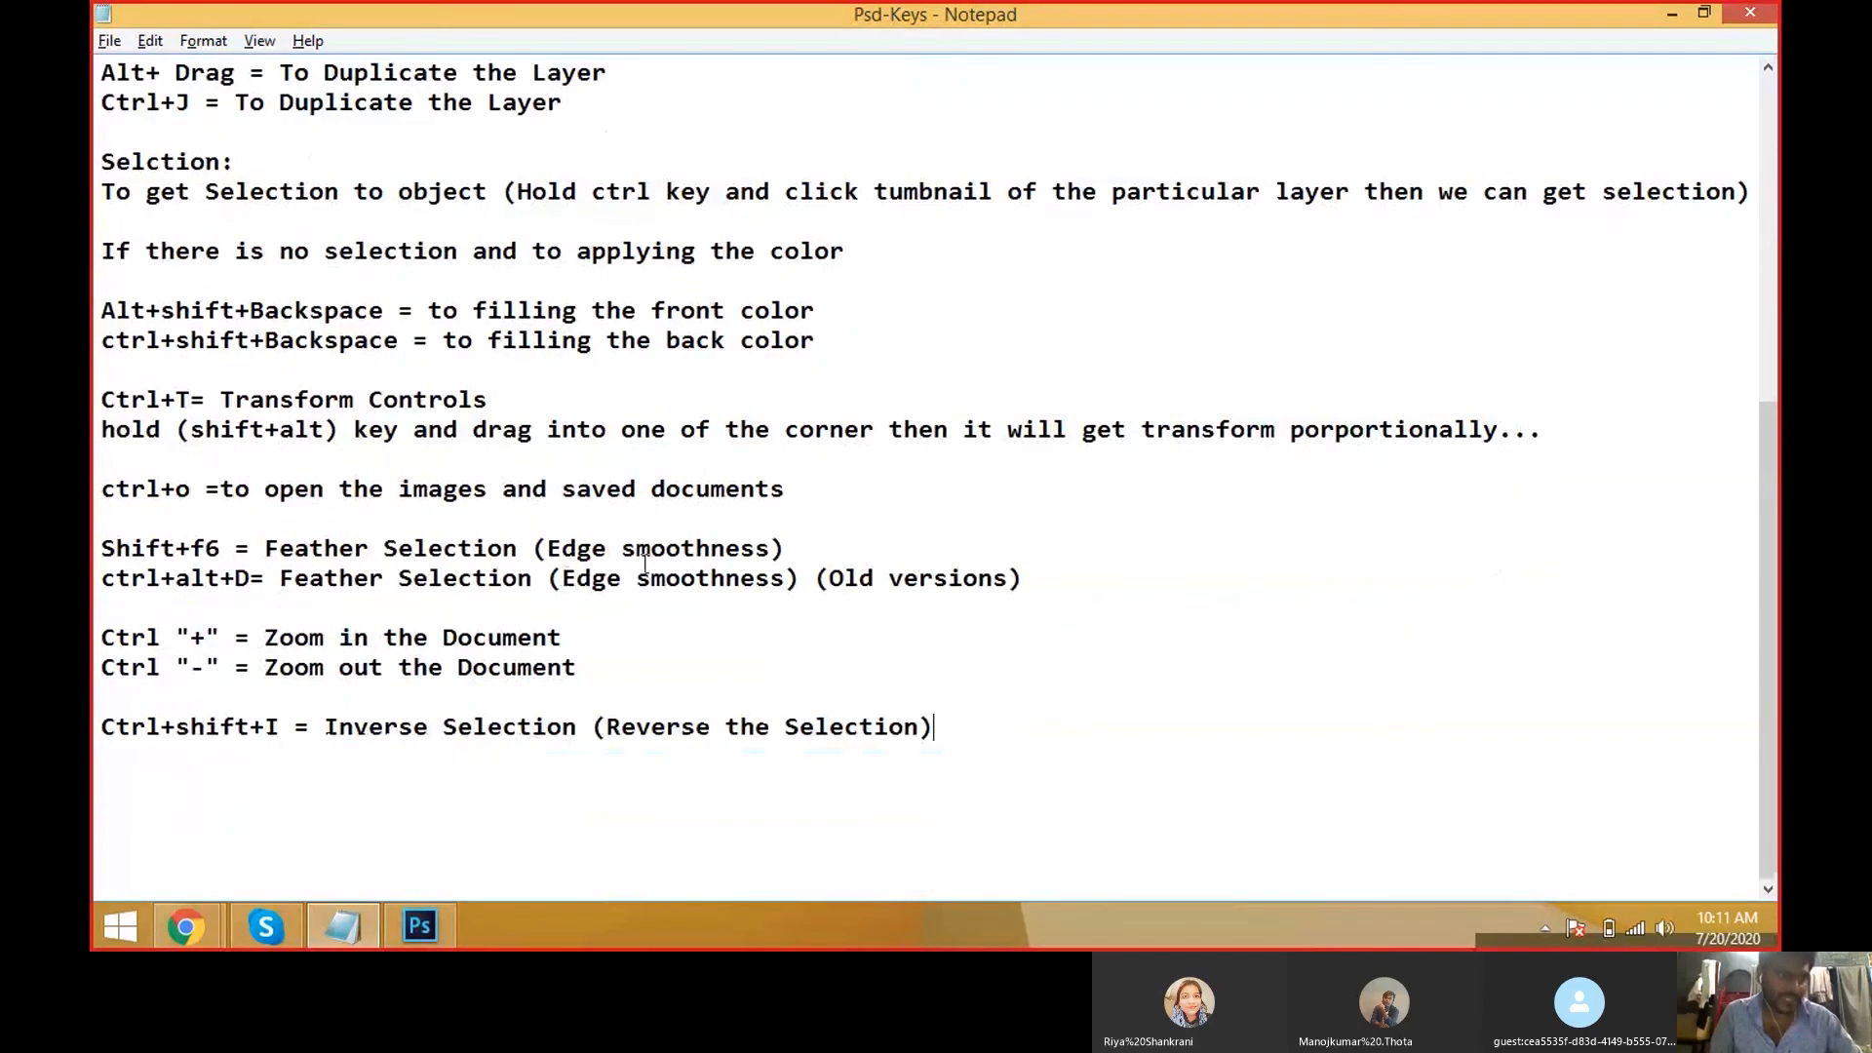
pyautogui.scroll(2, 272, 312)
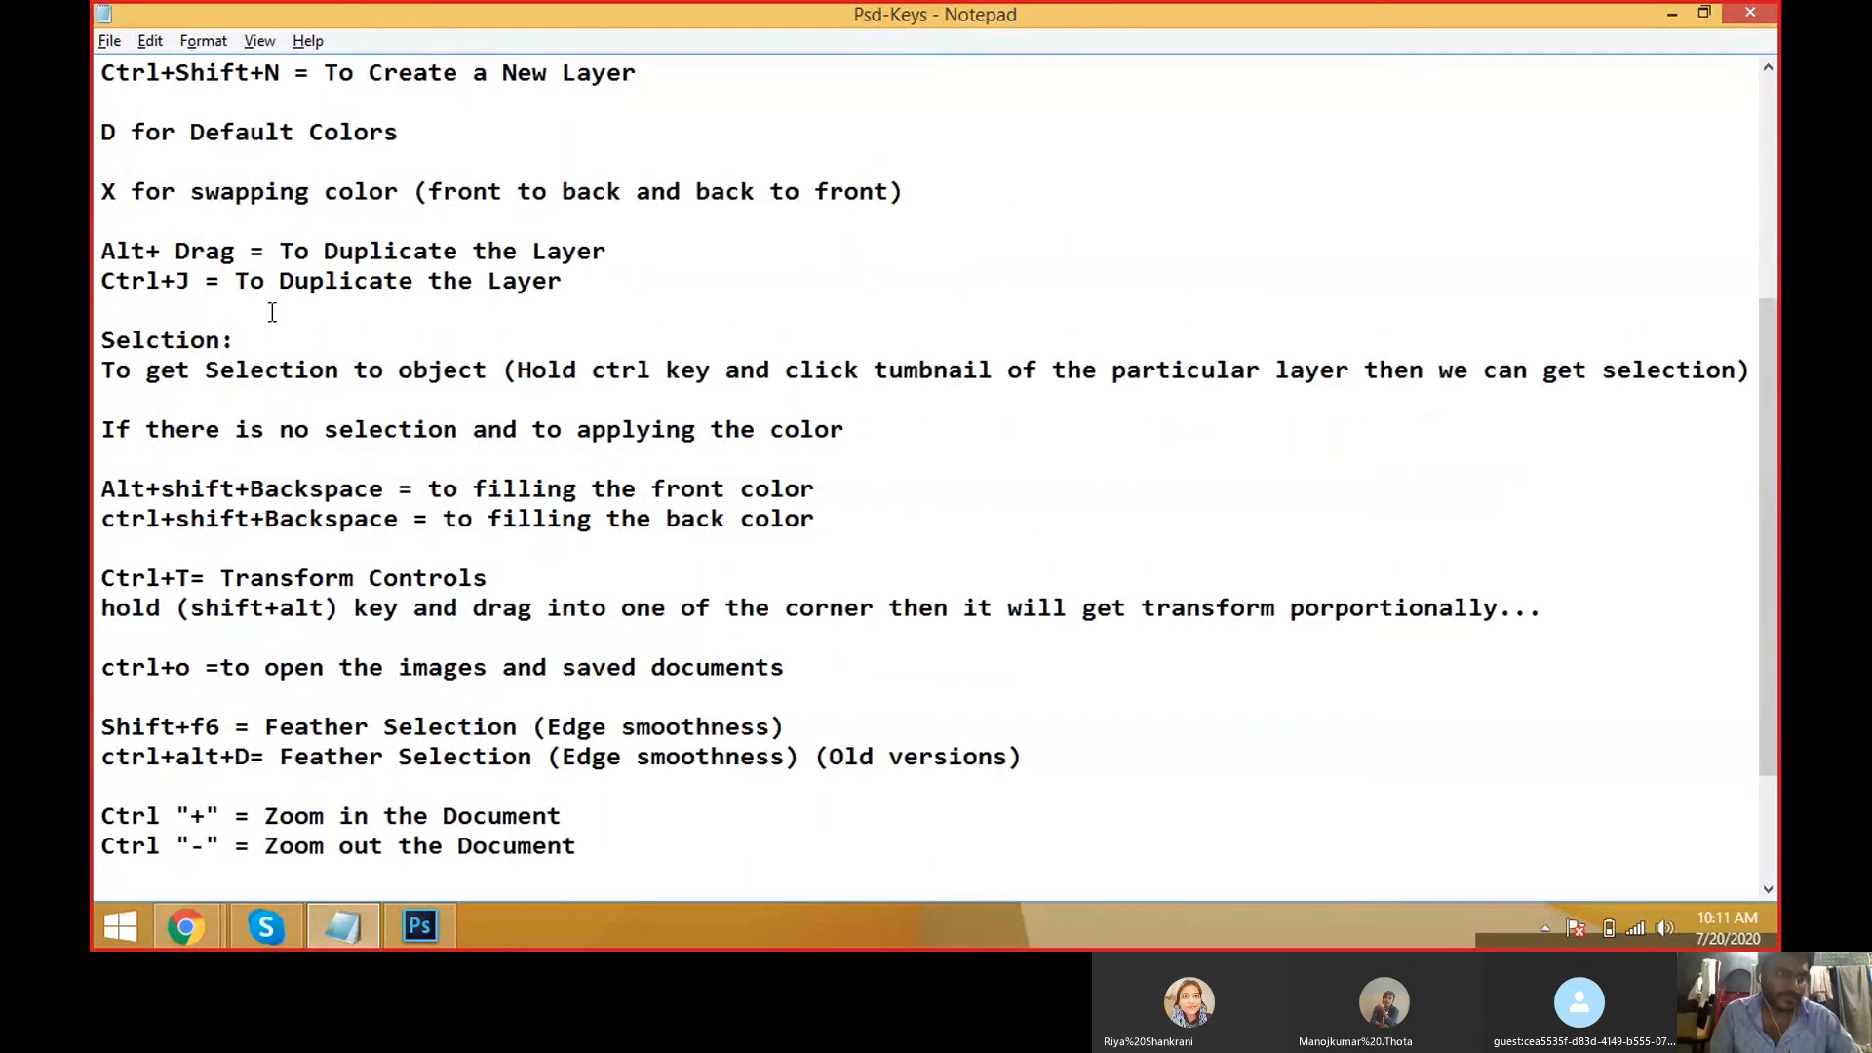
pyautogui.scroll(4, 238, 184)
pyautogui.moveTo(732, 459); pyautogui.dragTo(103, 464)
pyautogui.hotkey('alt', 'Tab')
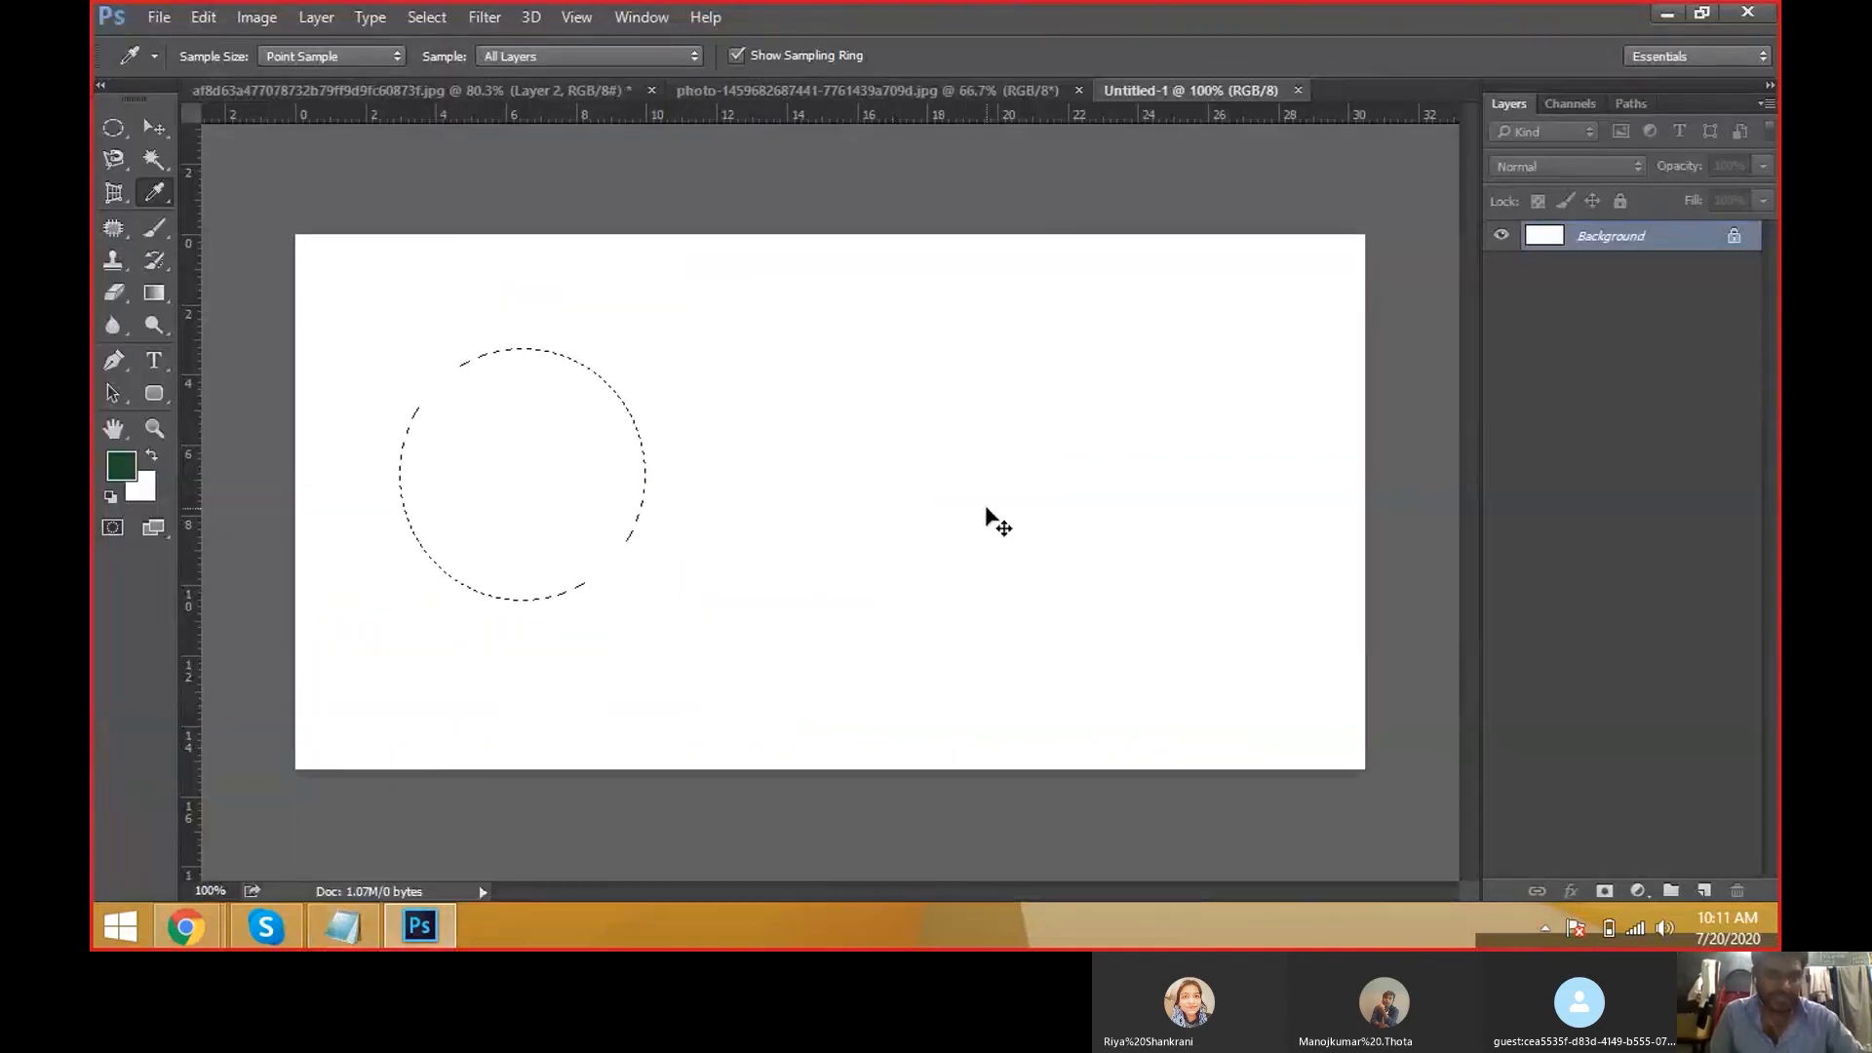
# Add a new layer named Circle and fill the circular selection with the dark green foreground colour, finishing deselected with the Move Tool.
pyautogui.hotkey('ctrl', 'shift', 'n')
pyautogui.write('Circle')
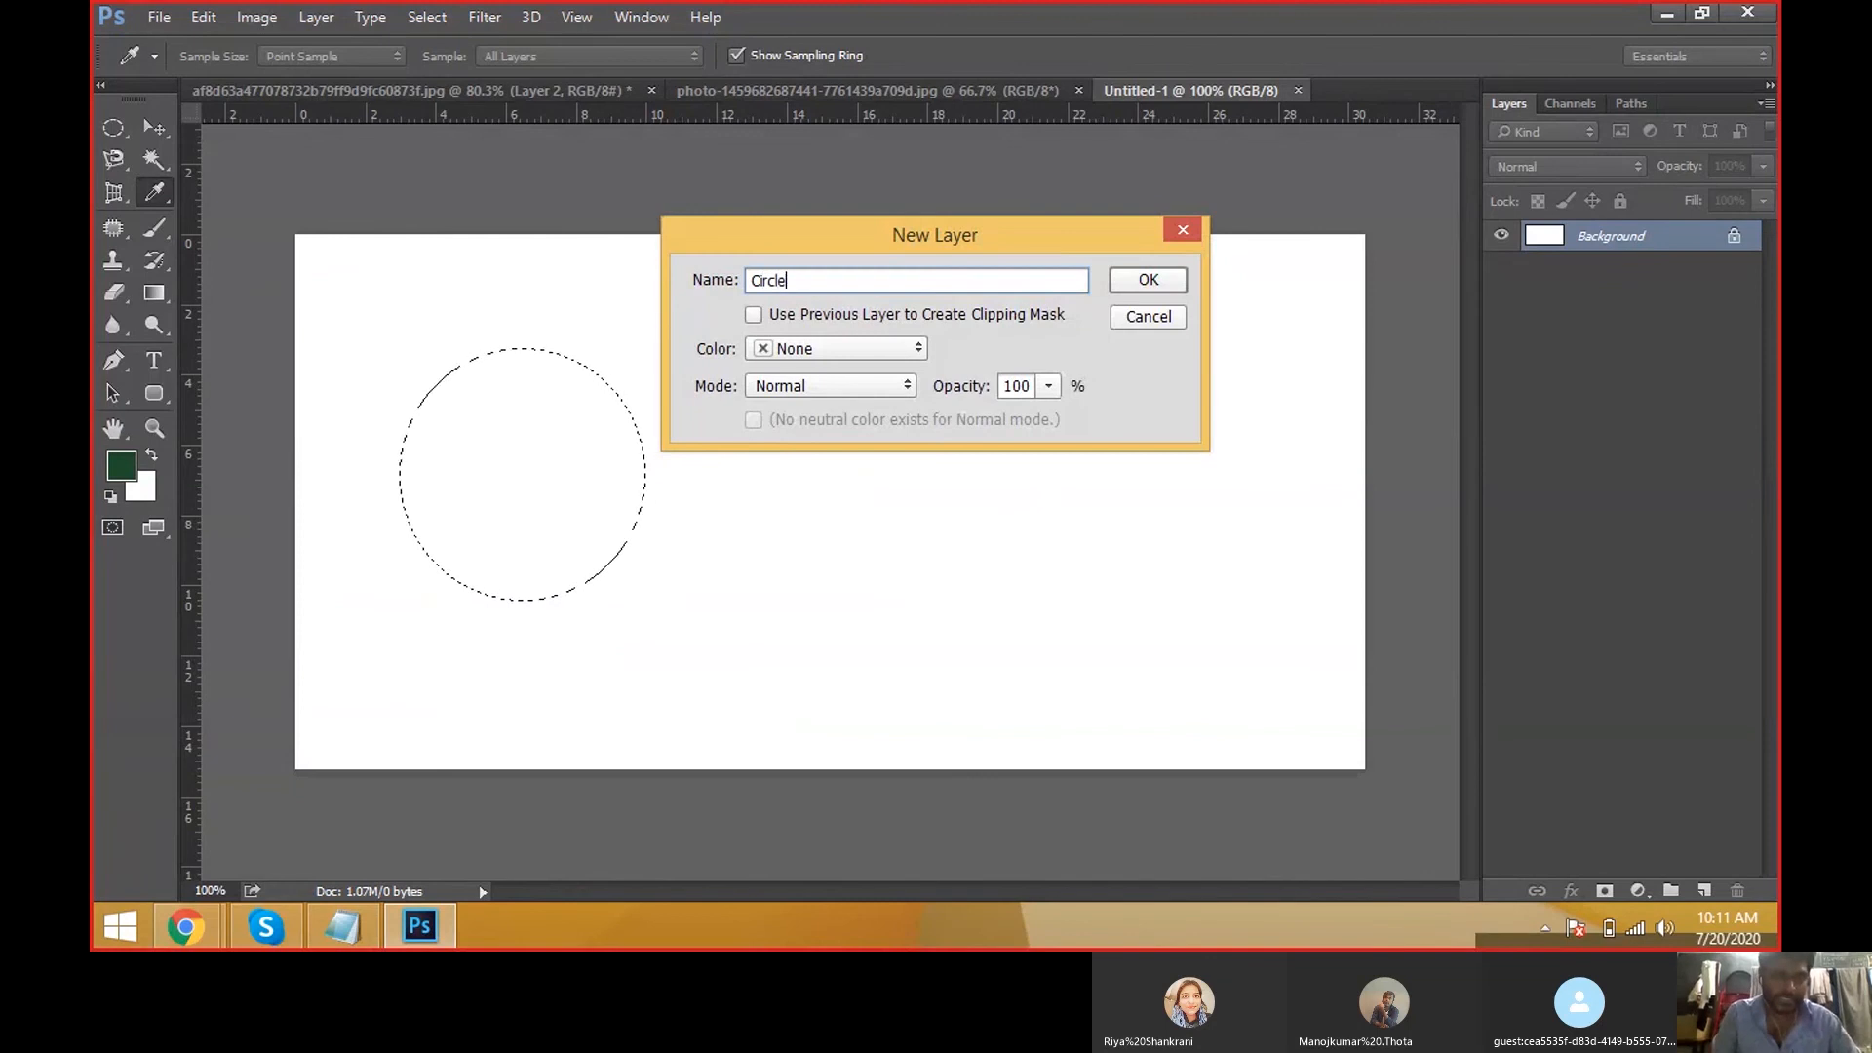
pyautogui.press('Return')
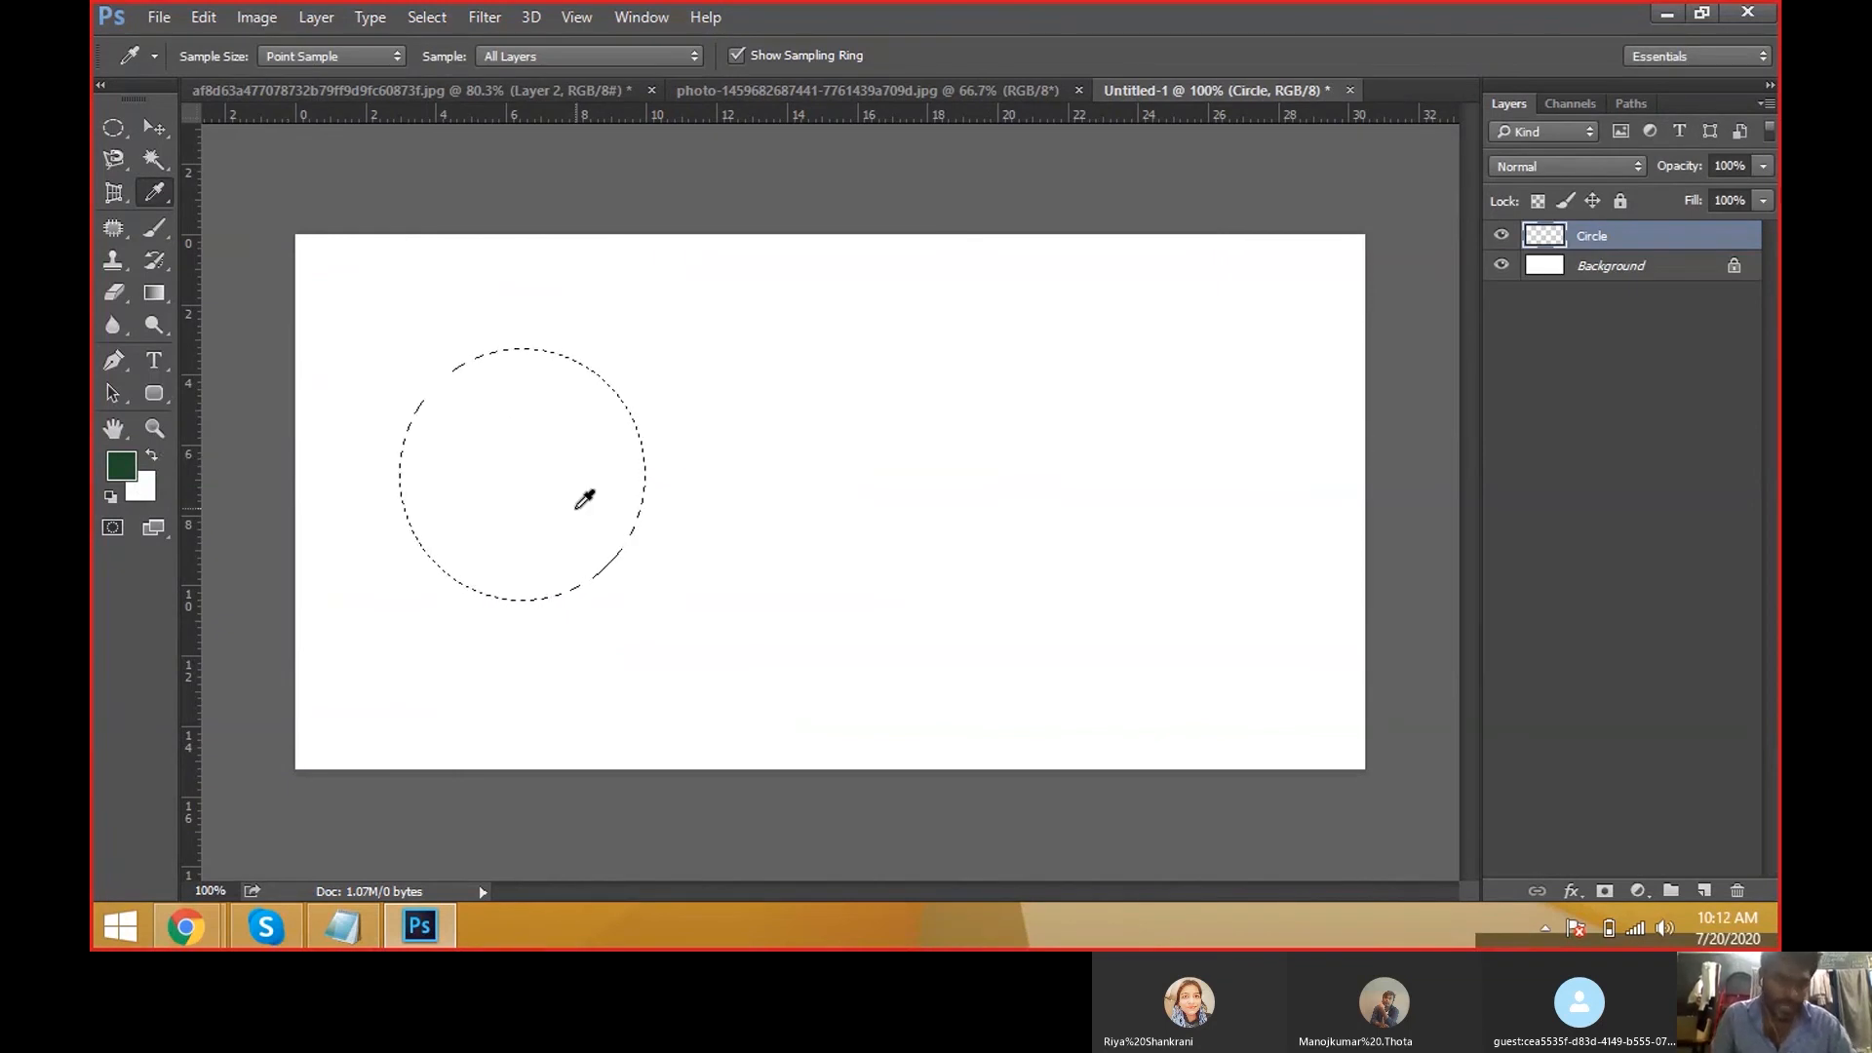
pyautogui.hotkey('alt', 'BackSpace')
pyautogui.hotkey('ctrl', 'd')
pyautogui.press('v')
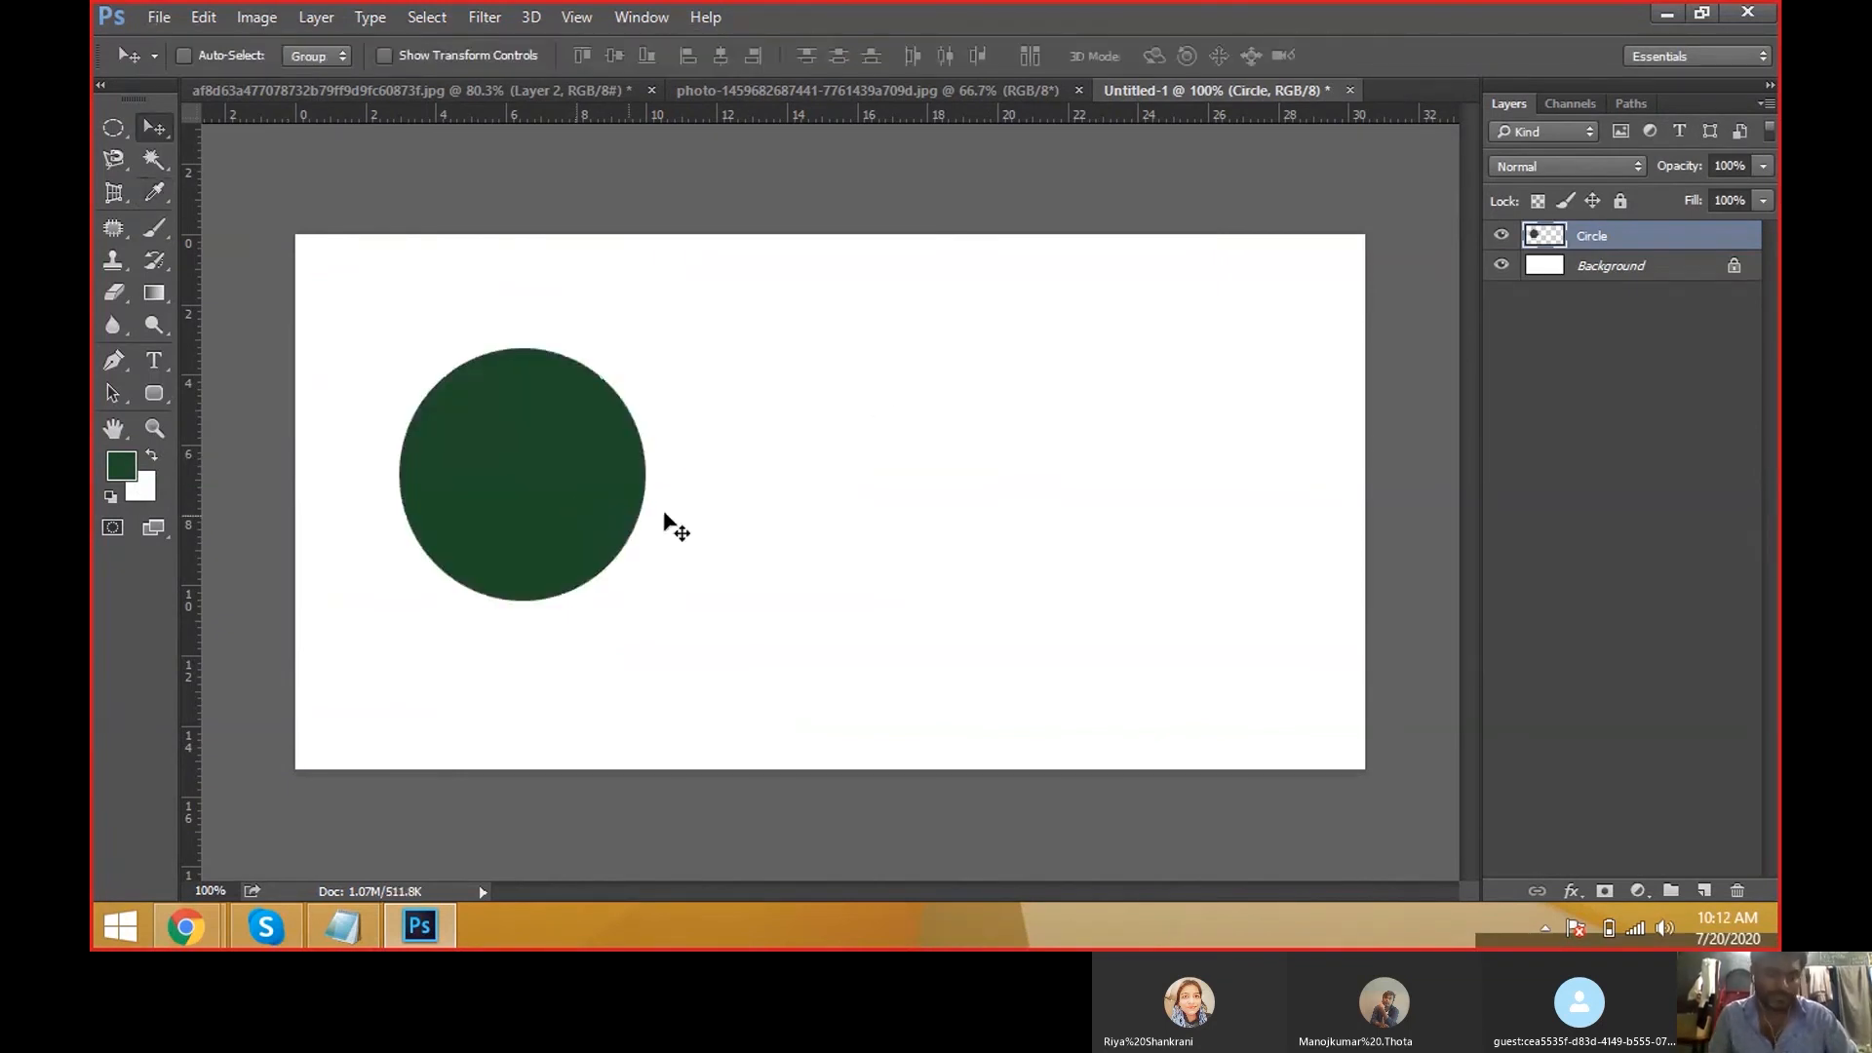
# Return to the duck photo and sample black from the tail feathers with the Eyedropper Tool.
pyautogui.click(833, 96)
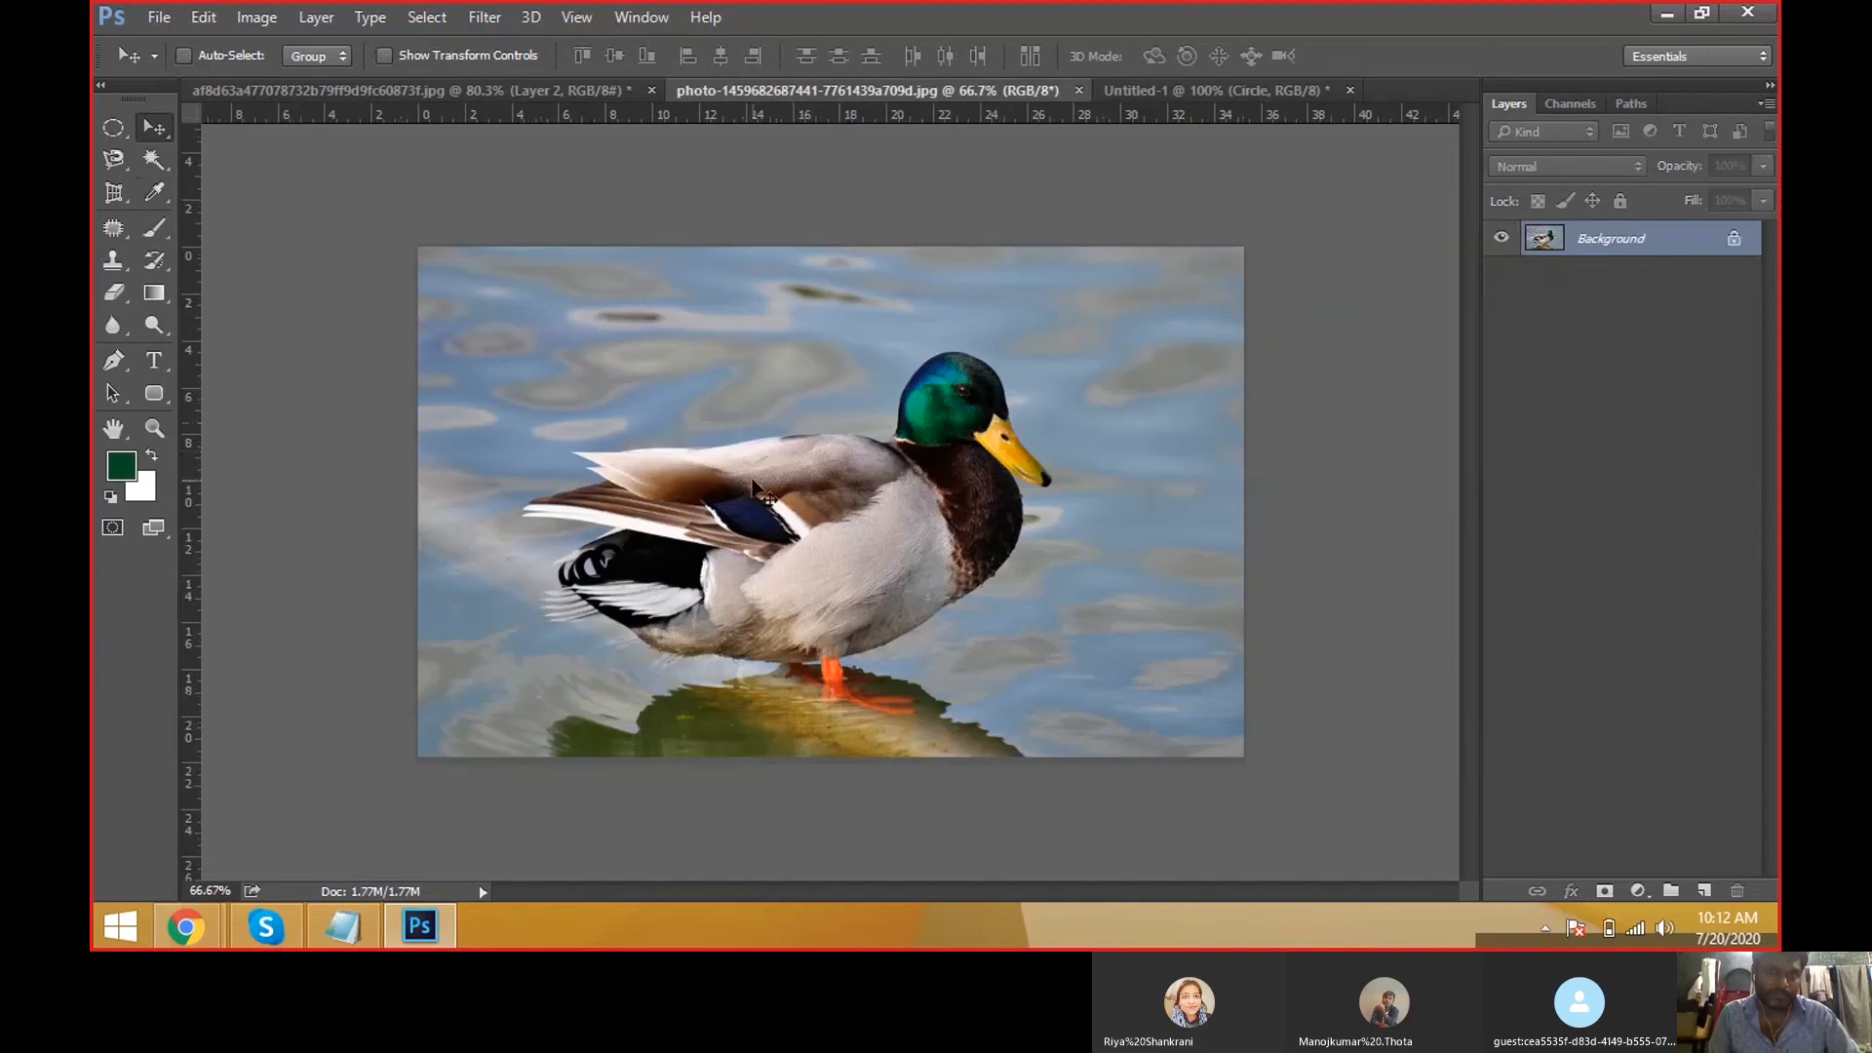
pyautogui.press('i')
pyautogui.click(664, 583)
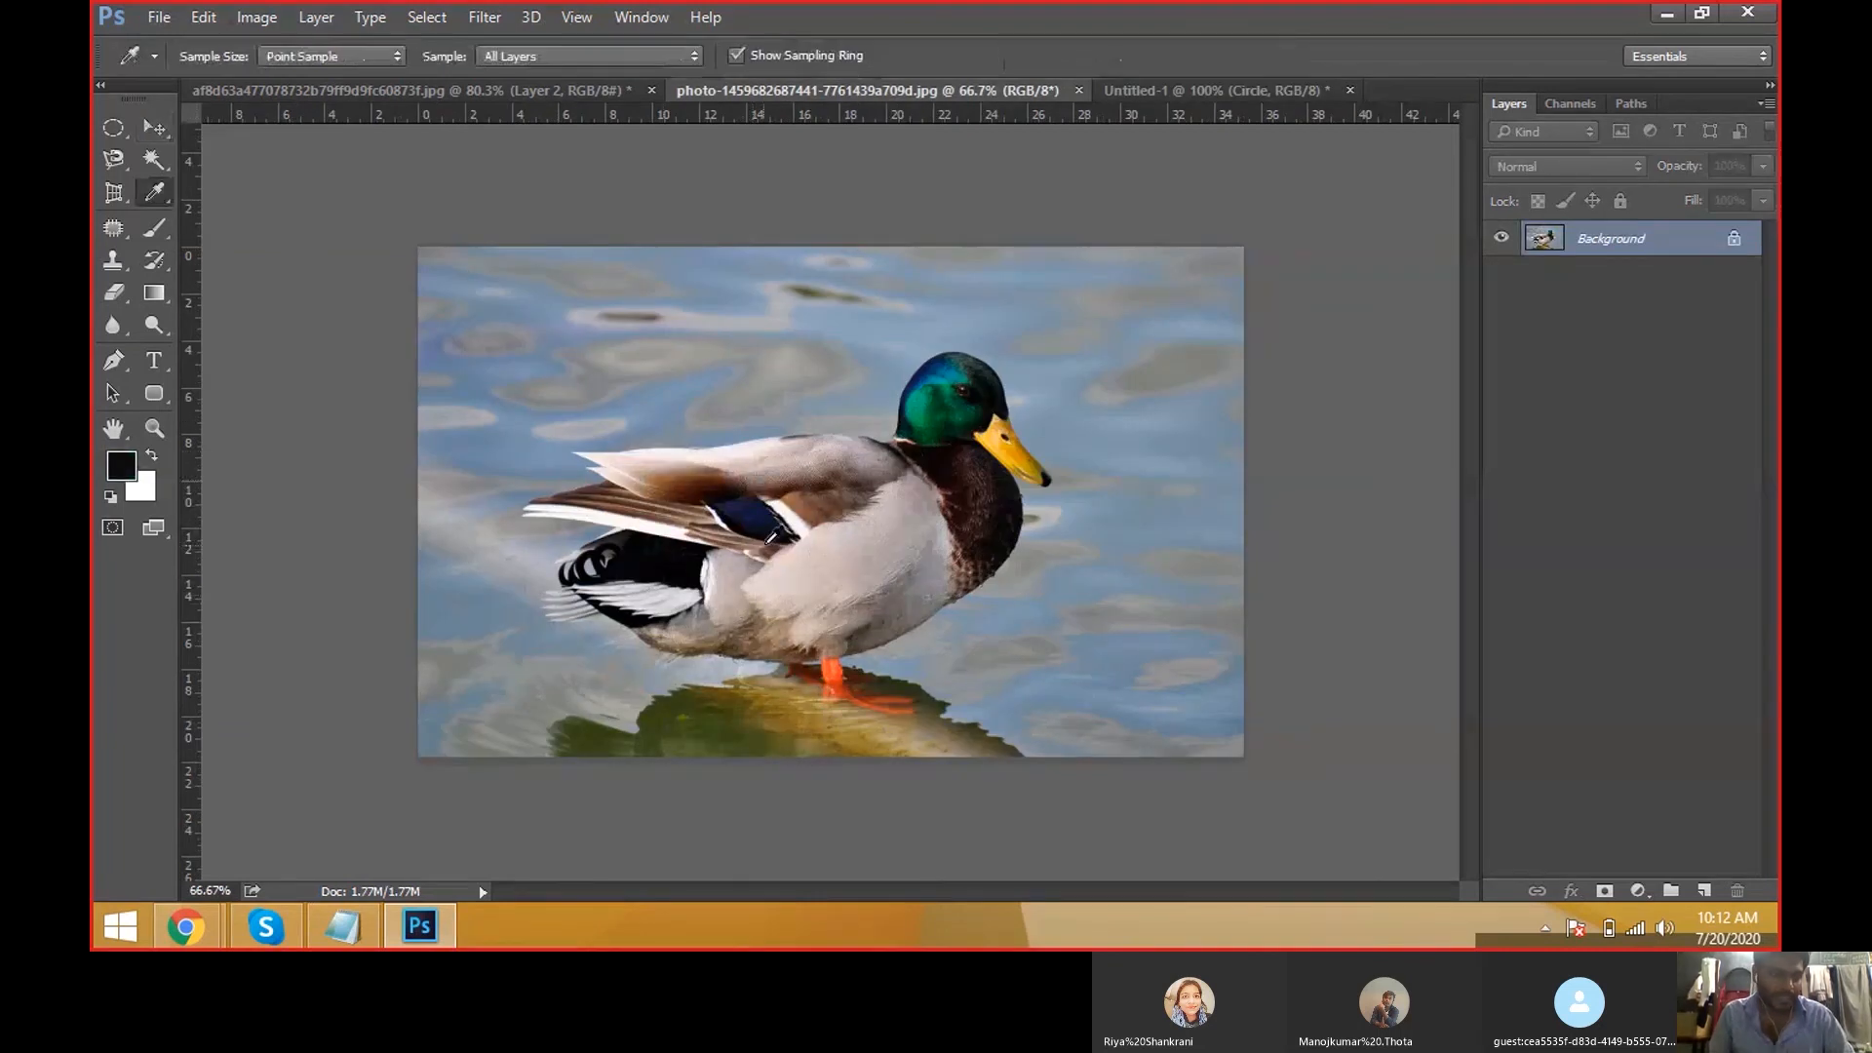
# Sample a muted brown from the duck's back feathers with the Eyedropper Tool.
pyautogui.moveTo(769, 530); pyautogui.dragTo(844, 462)
pyautogui.moveTo(911, 394); pyautogui.dragTo(863, 459)
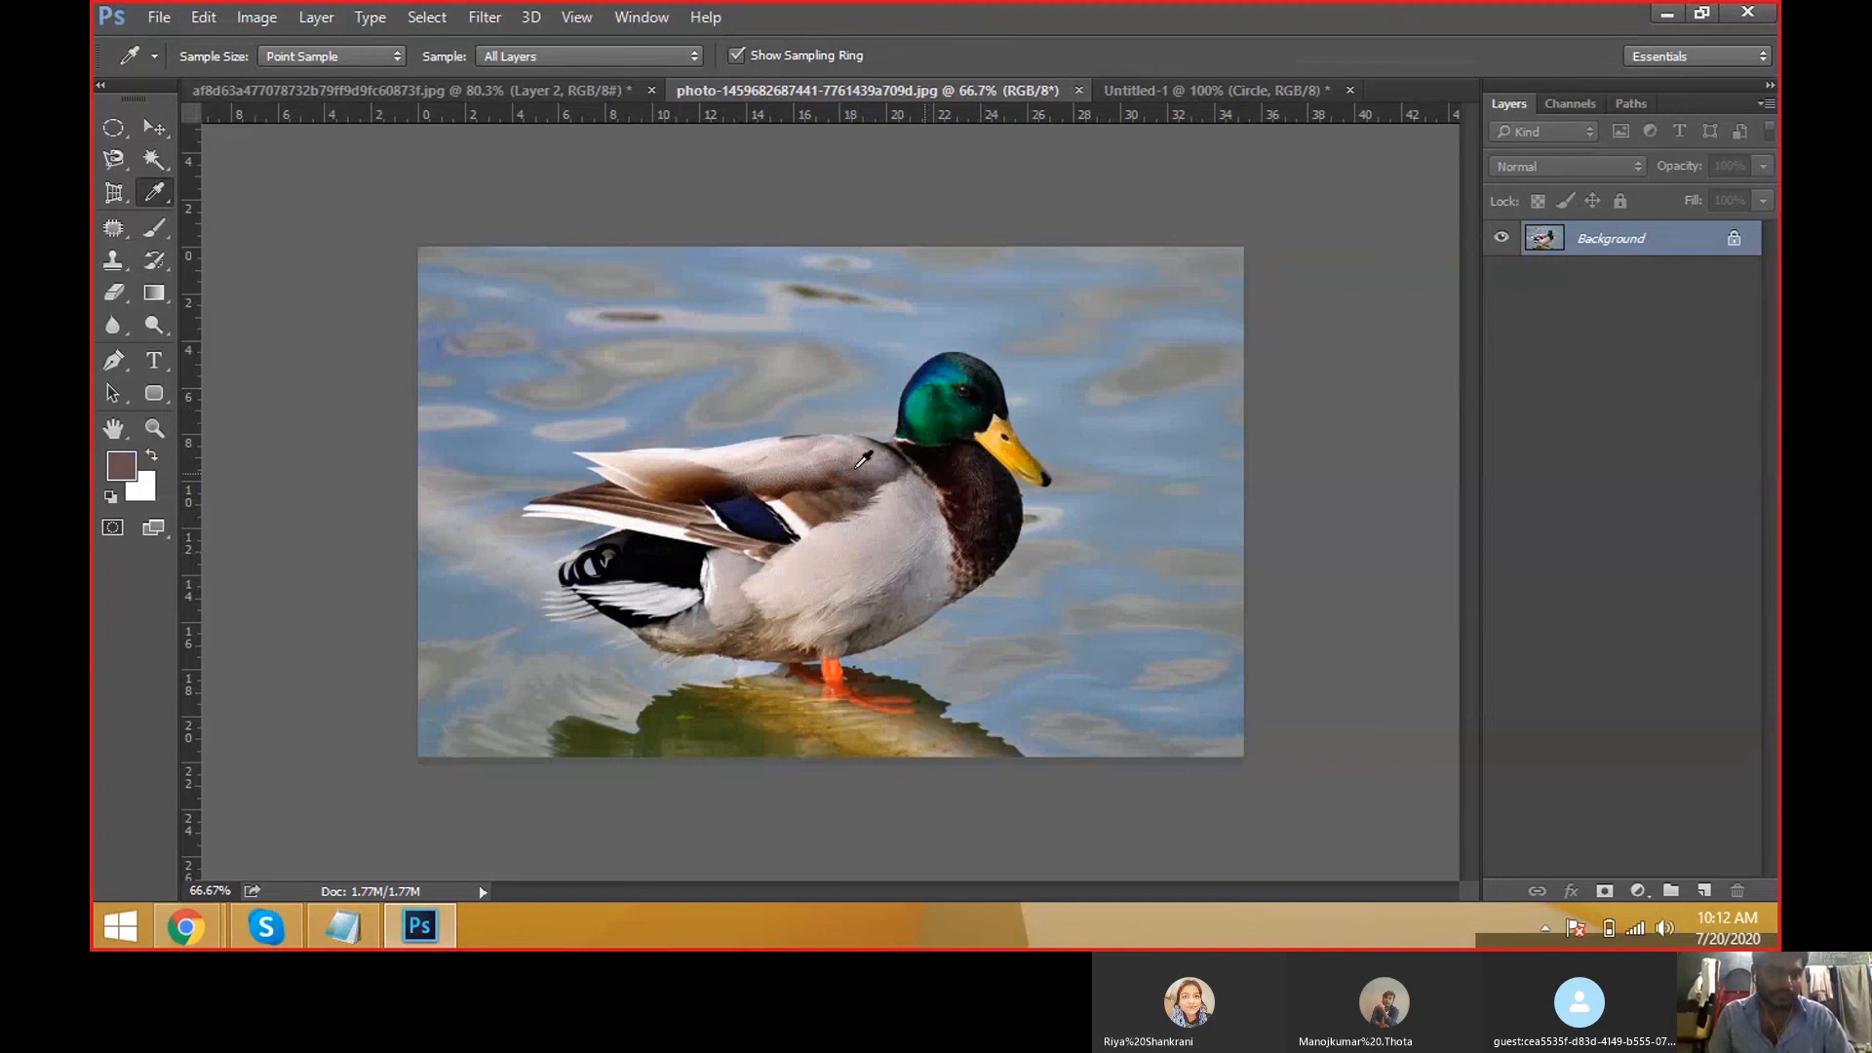
# Try out the 3D Material Eyedropper and Color Sampler tools, and return to the Eyedropper Tool.
pyautogui.rightClick(175, 192)
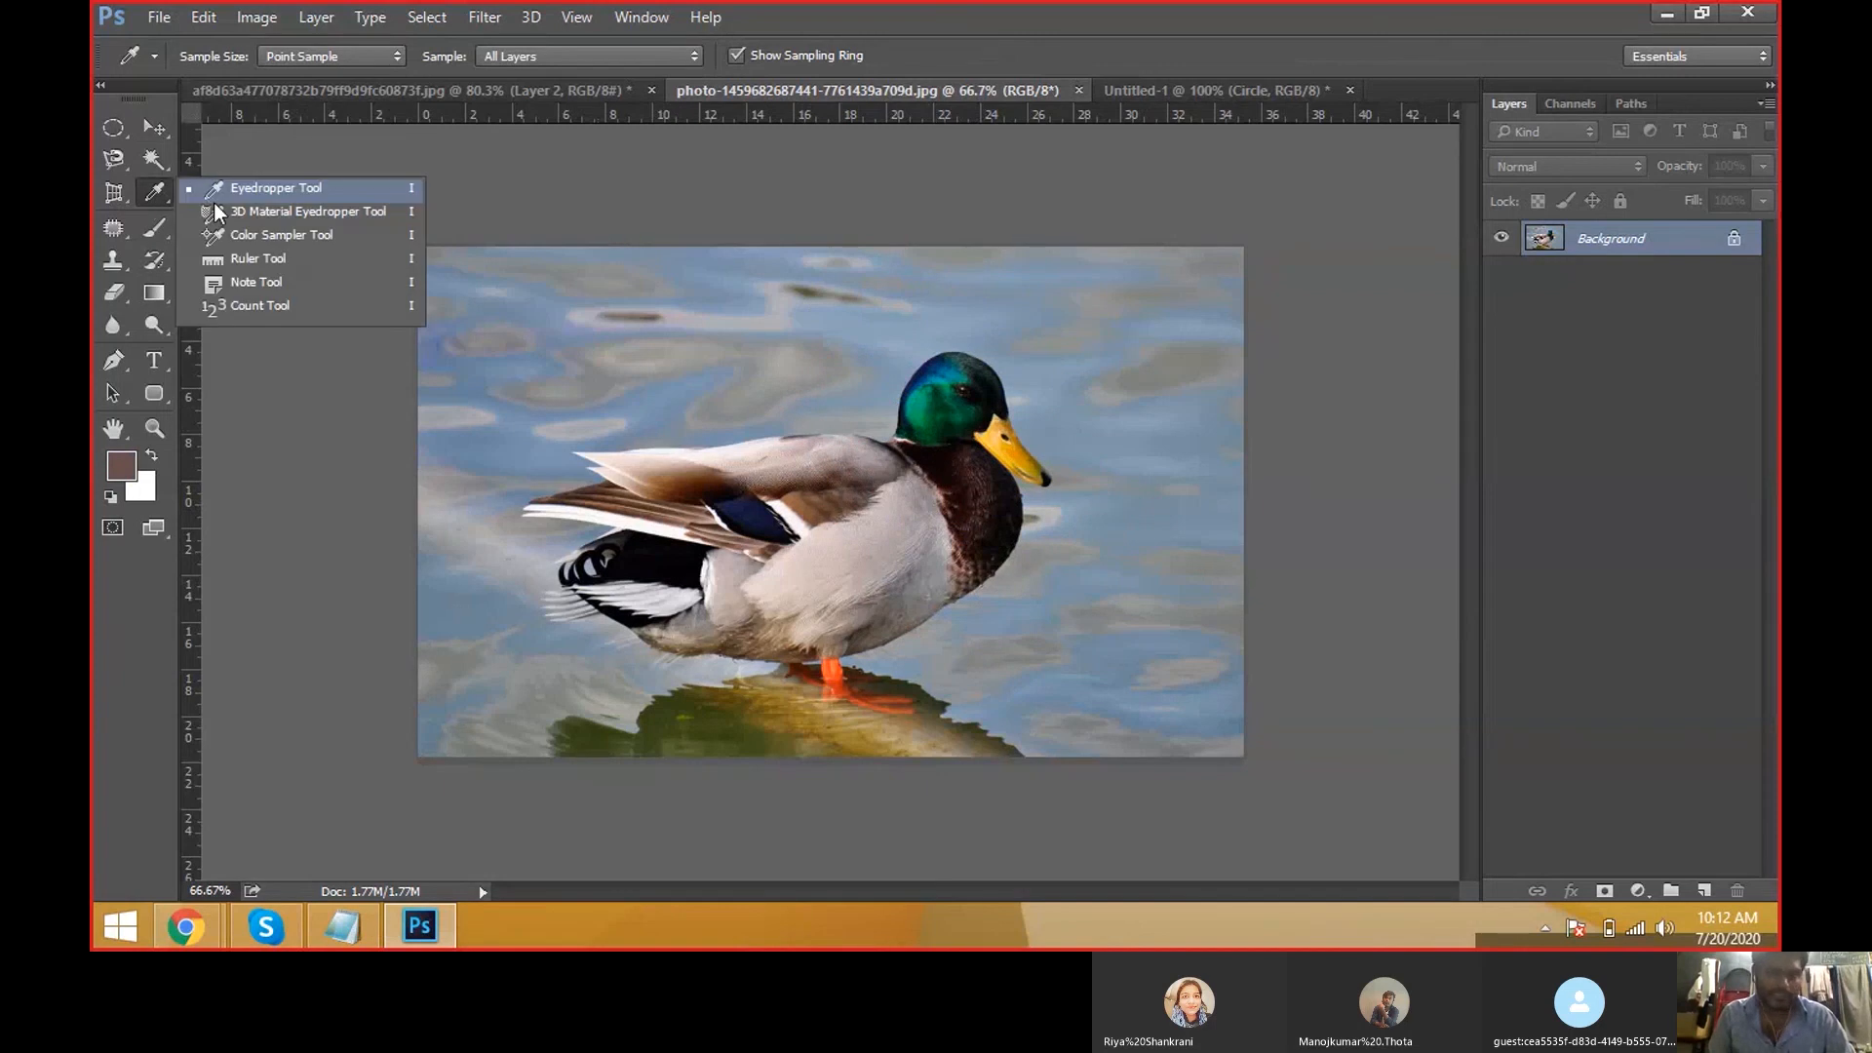
pyautogui.click(216, 210)
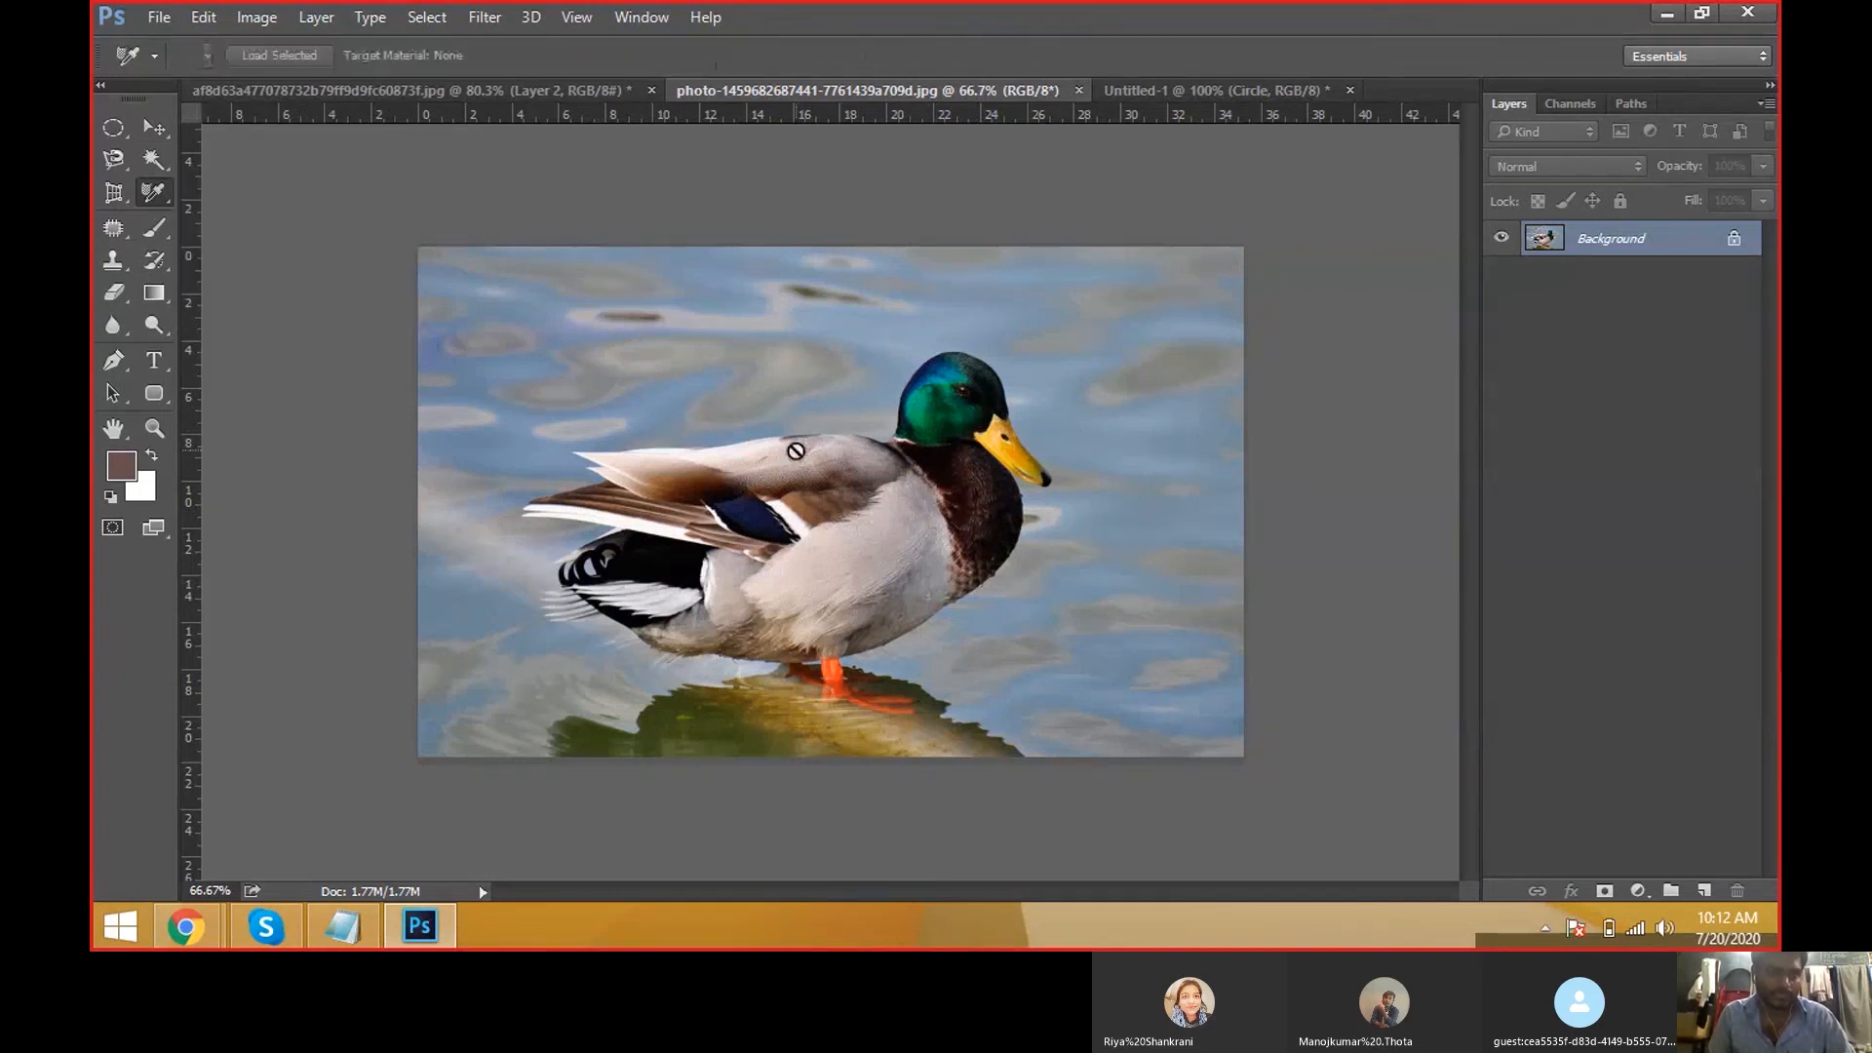
pyautogui.press('v')
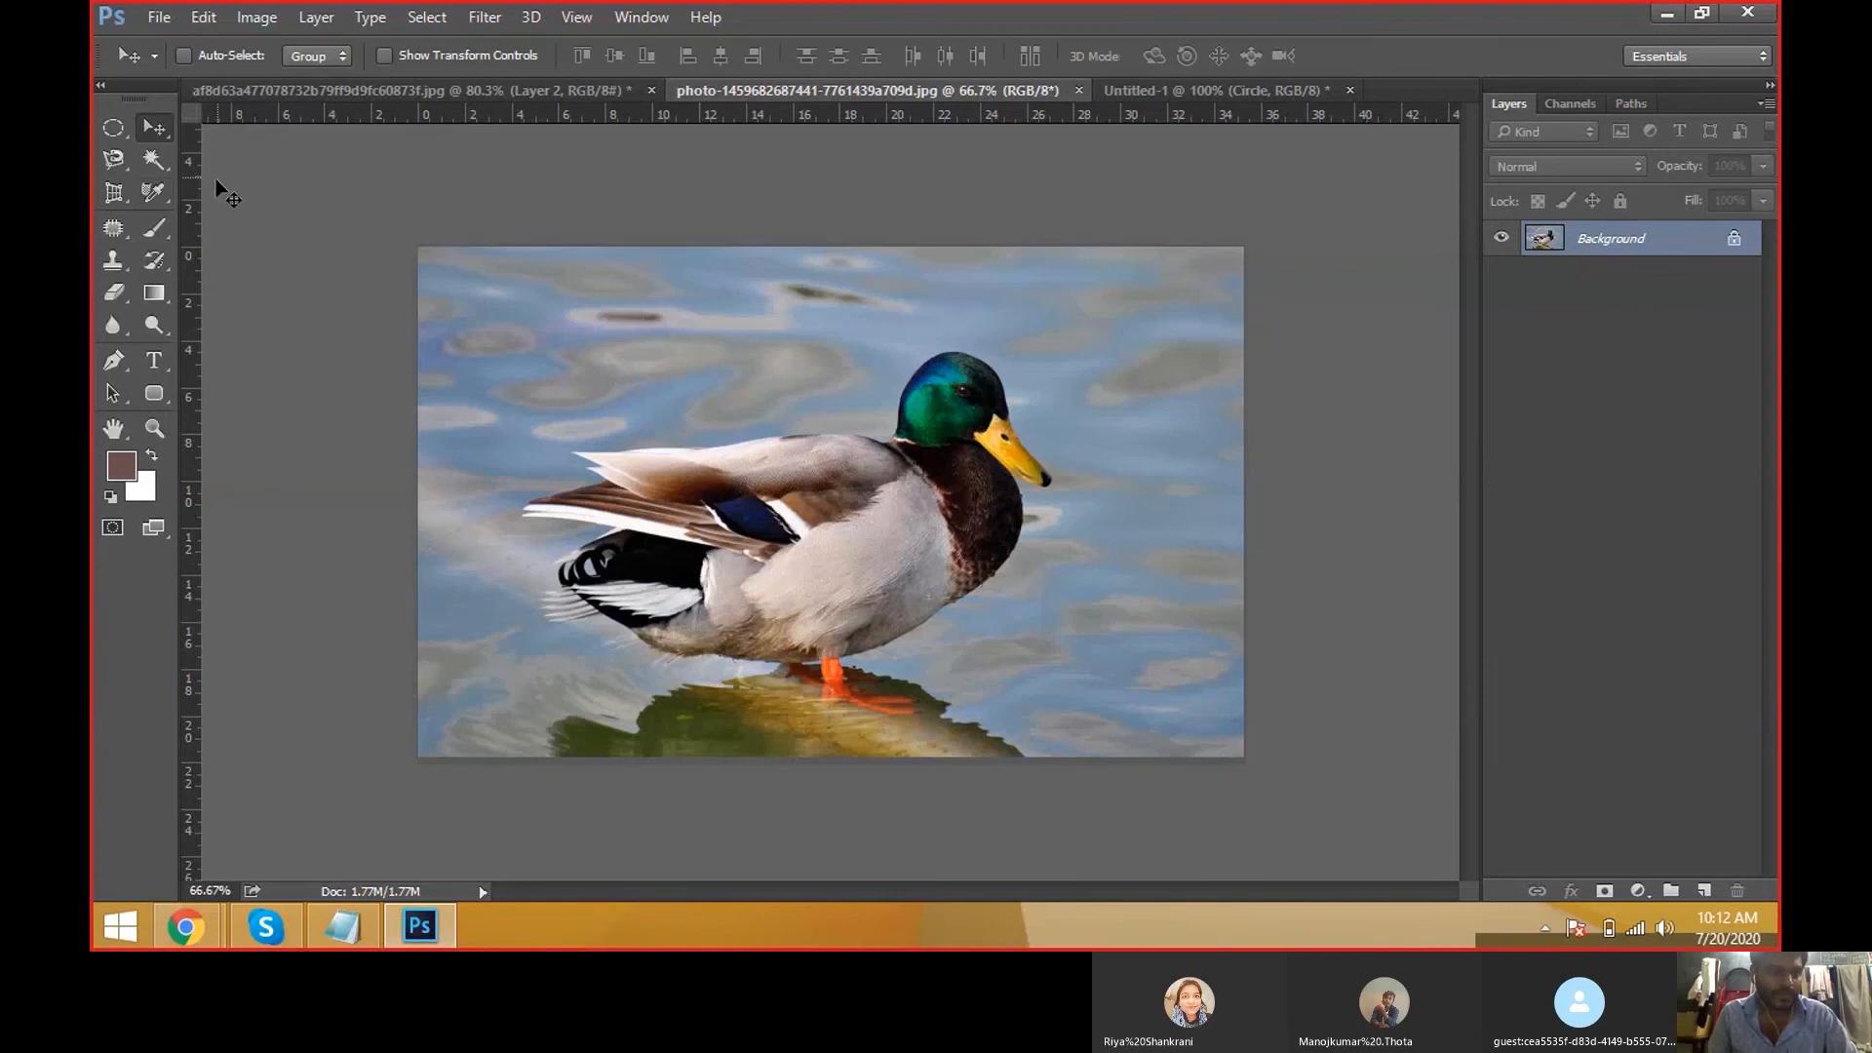
pyautogui.click(531, 17)
pyautogui.press('Escape')
pyautogui.click(154, 195)
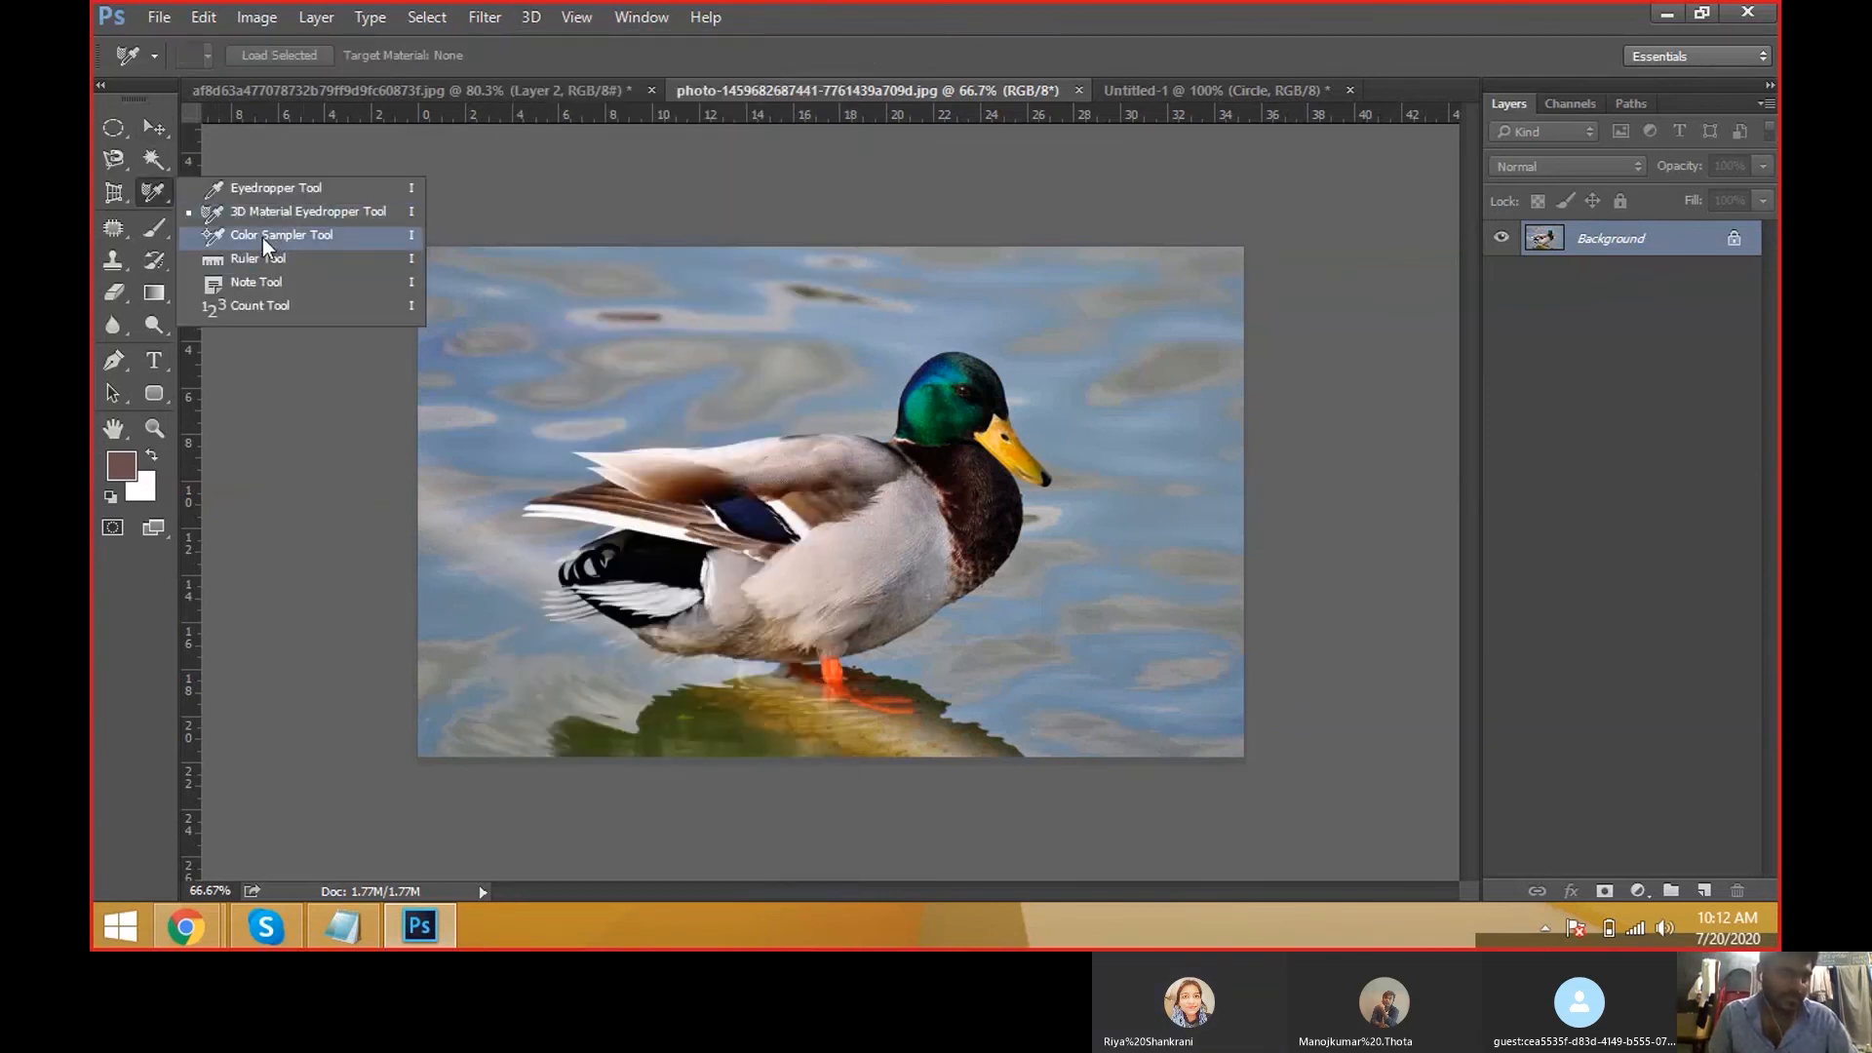
pyautogui.click(277, 243)
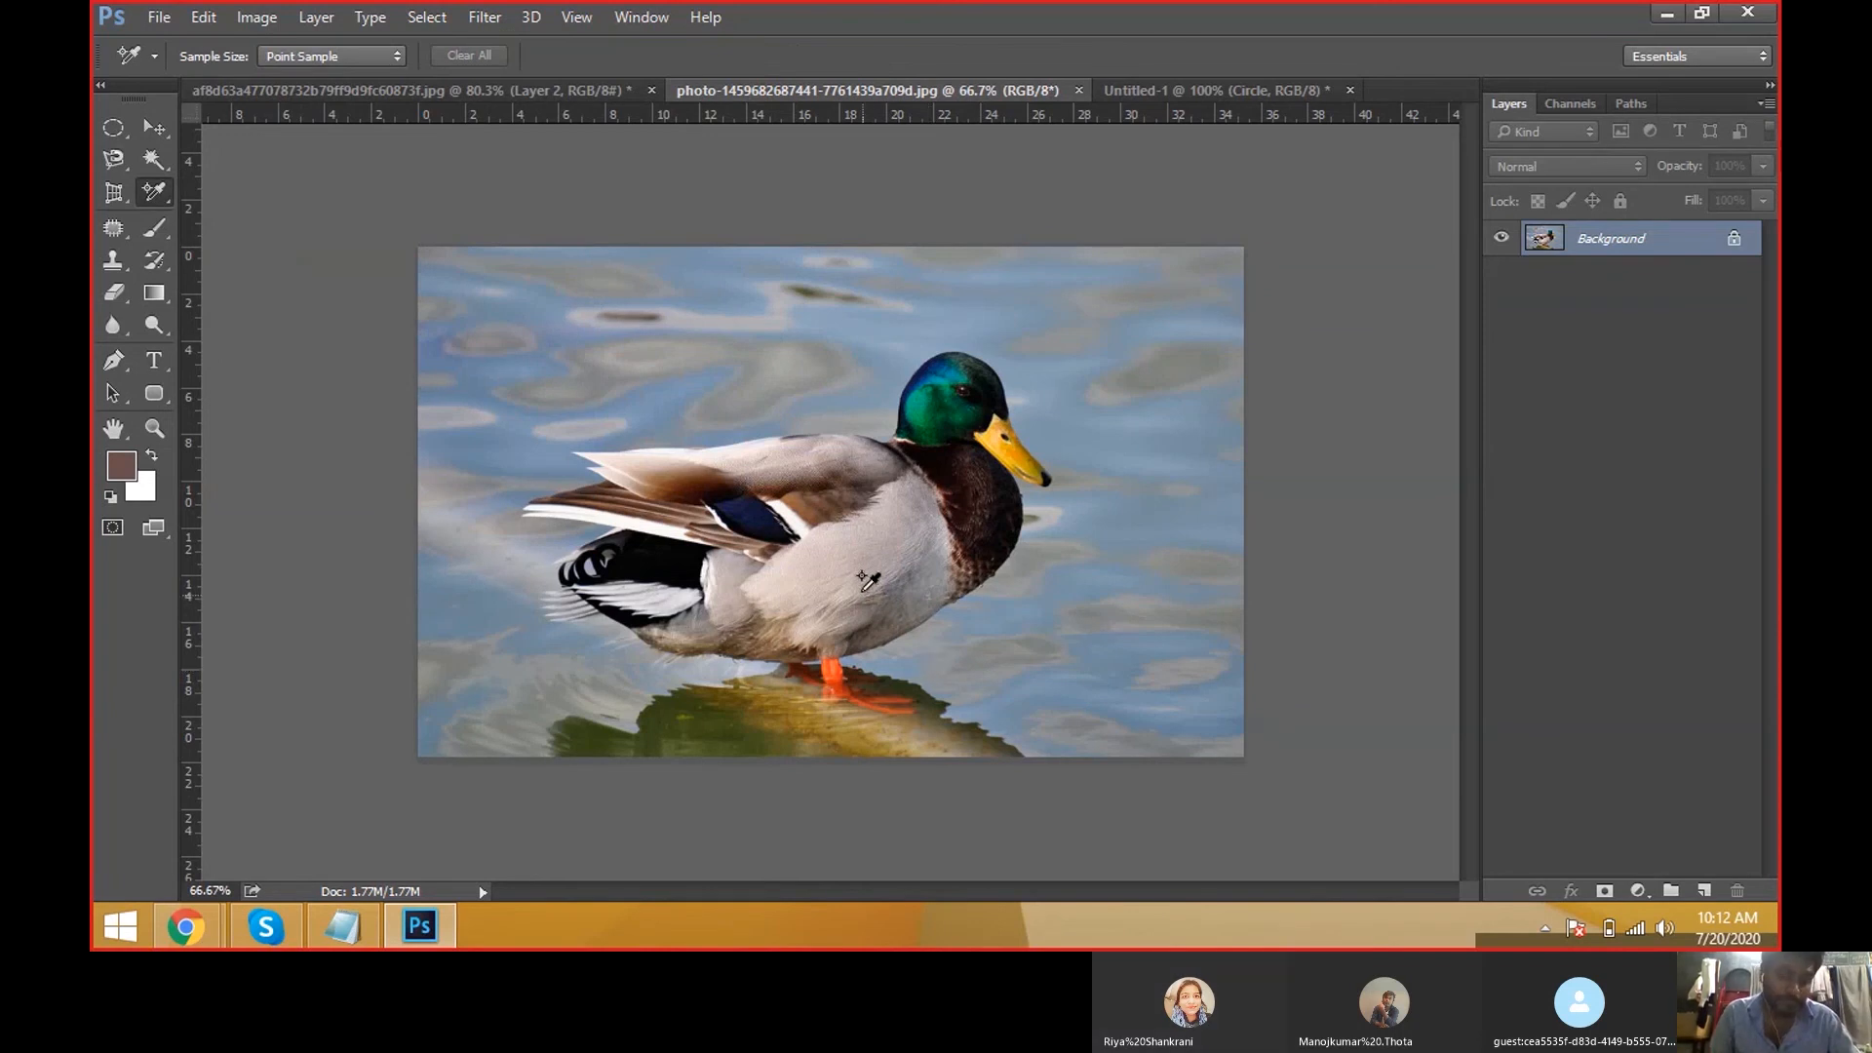
pyautogui.rightClick(150, 194)
pyautogui.click(215, 190)
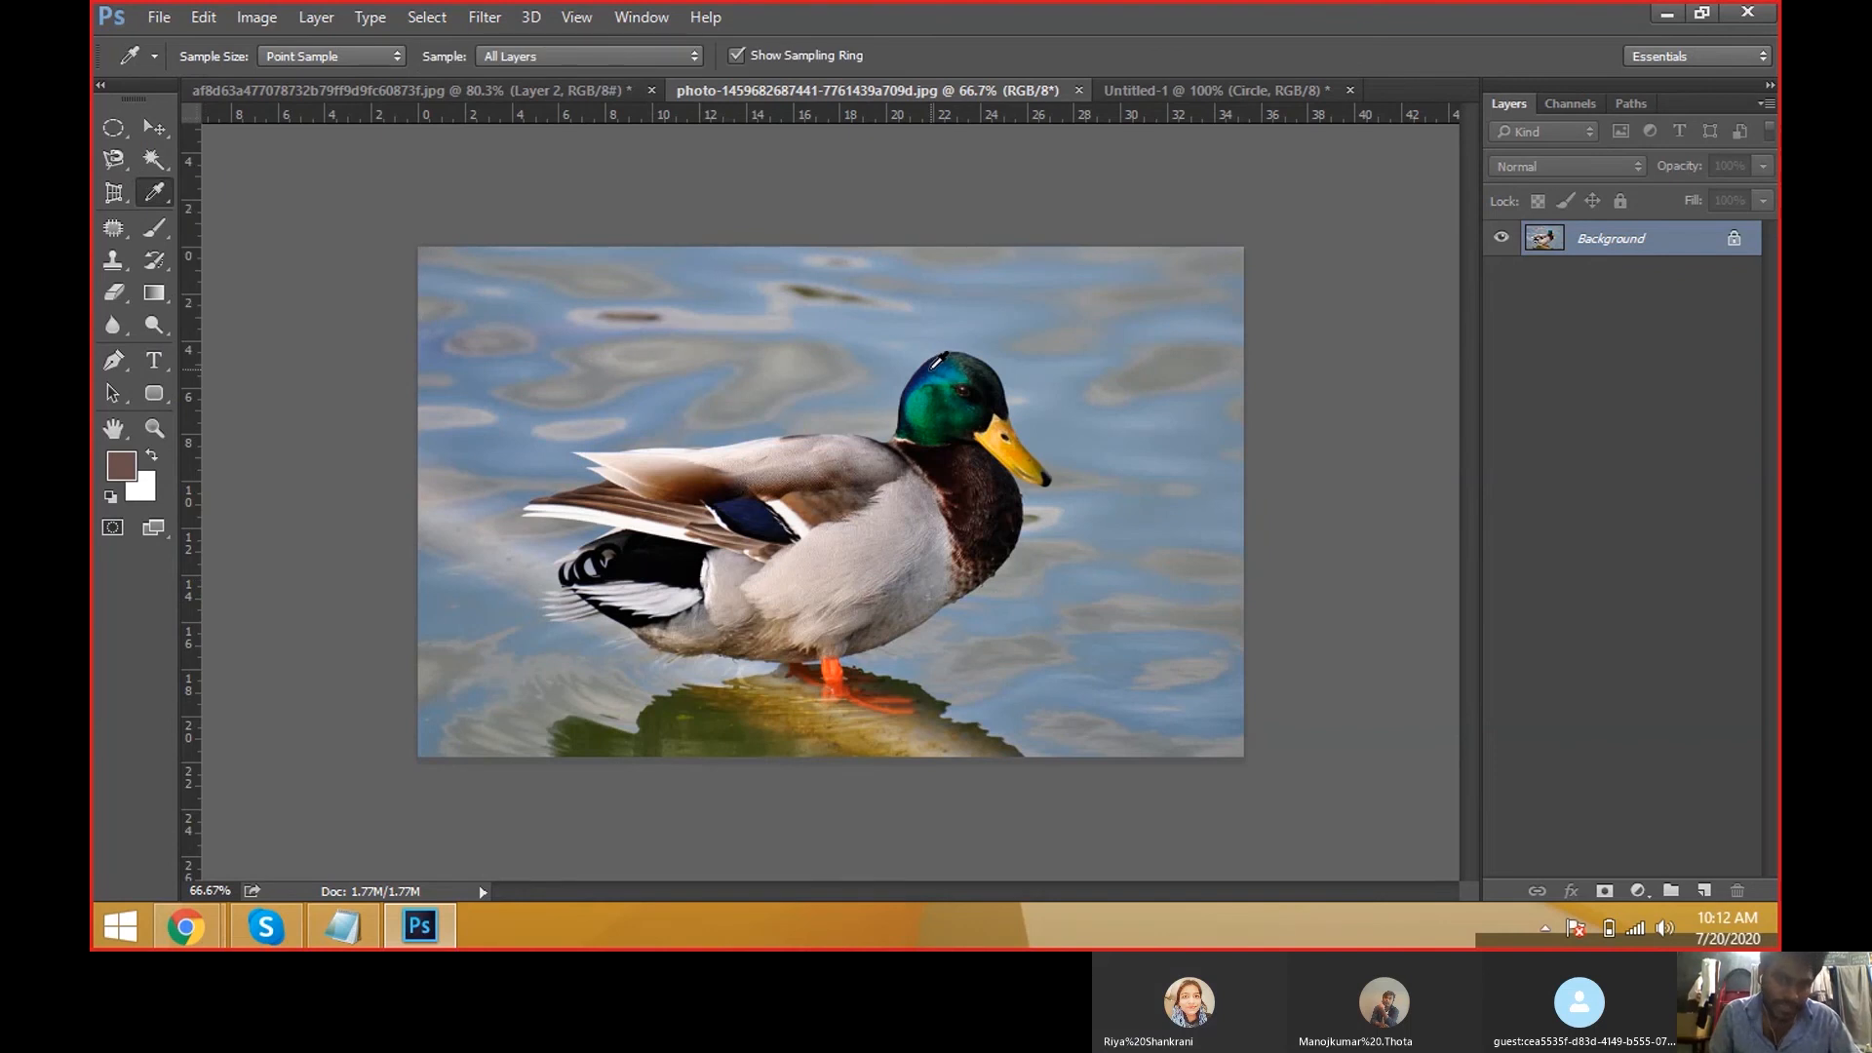
# Sample dark blue and finally dark green from the duck's head, and inspect the green in the Color Picker without changing it.
pyautogui.click(934, 365)
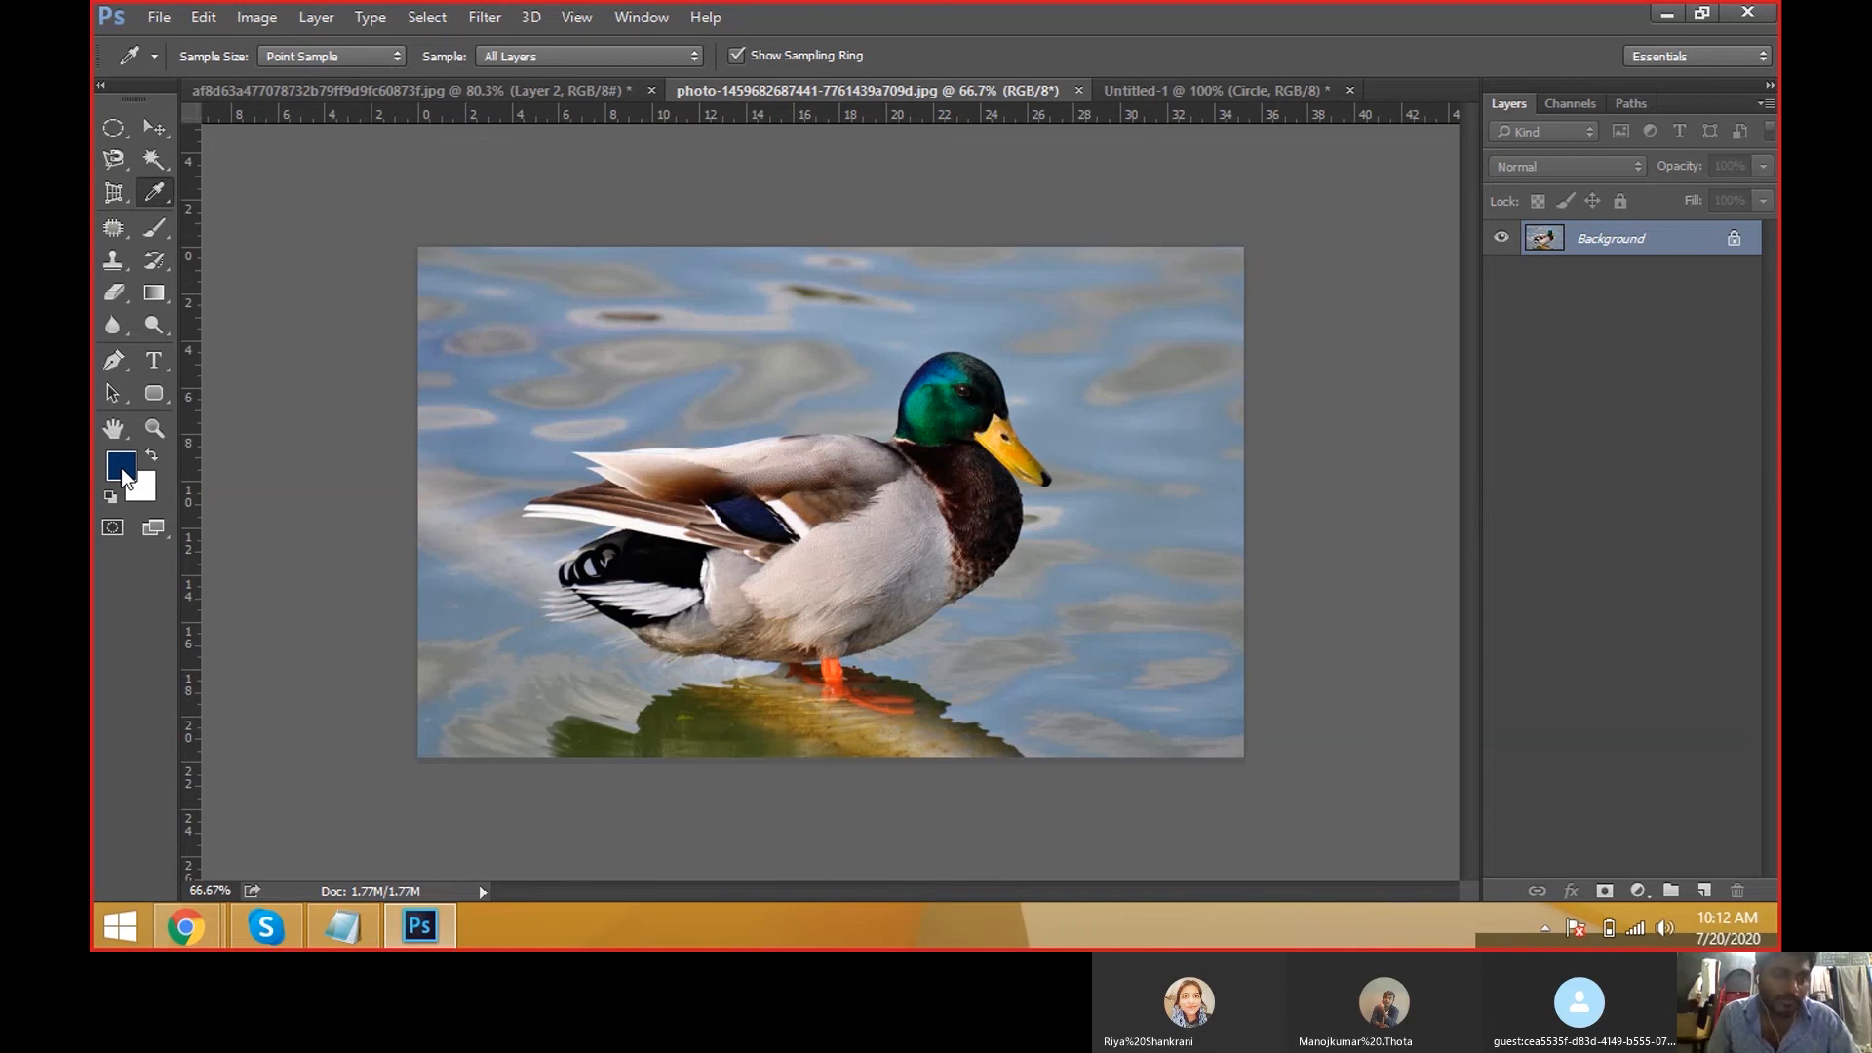
pyautogui.click(938, 409)
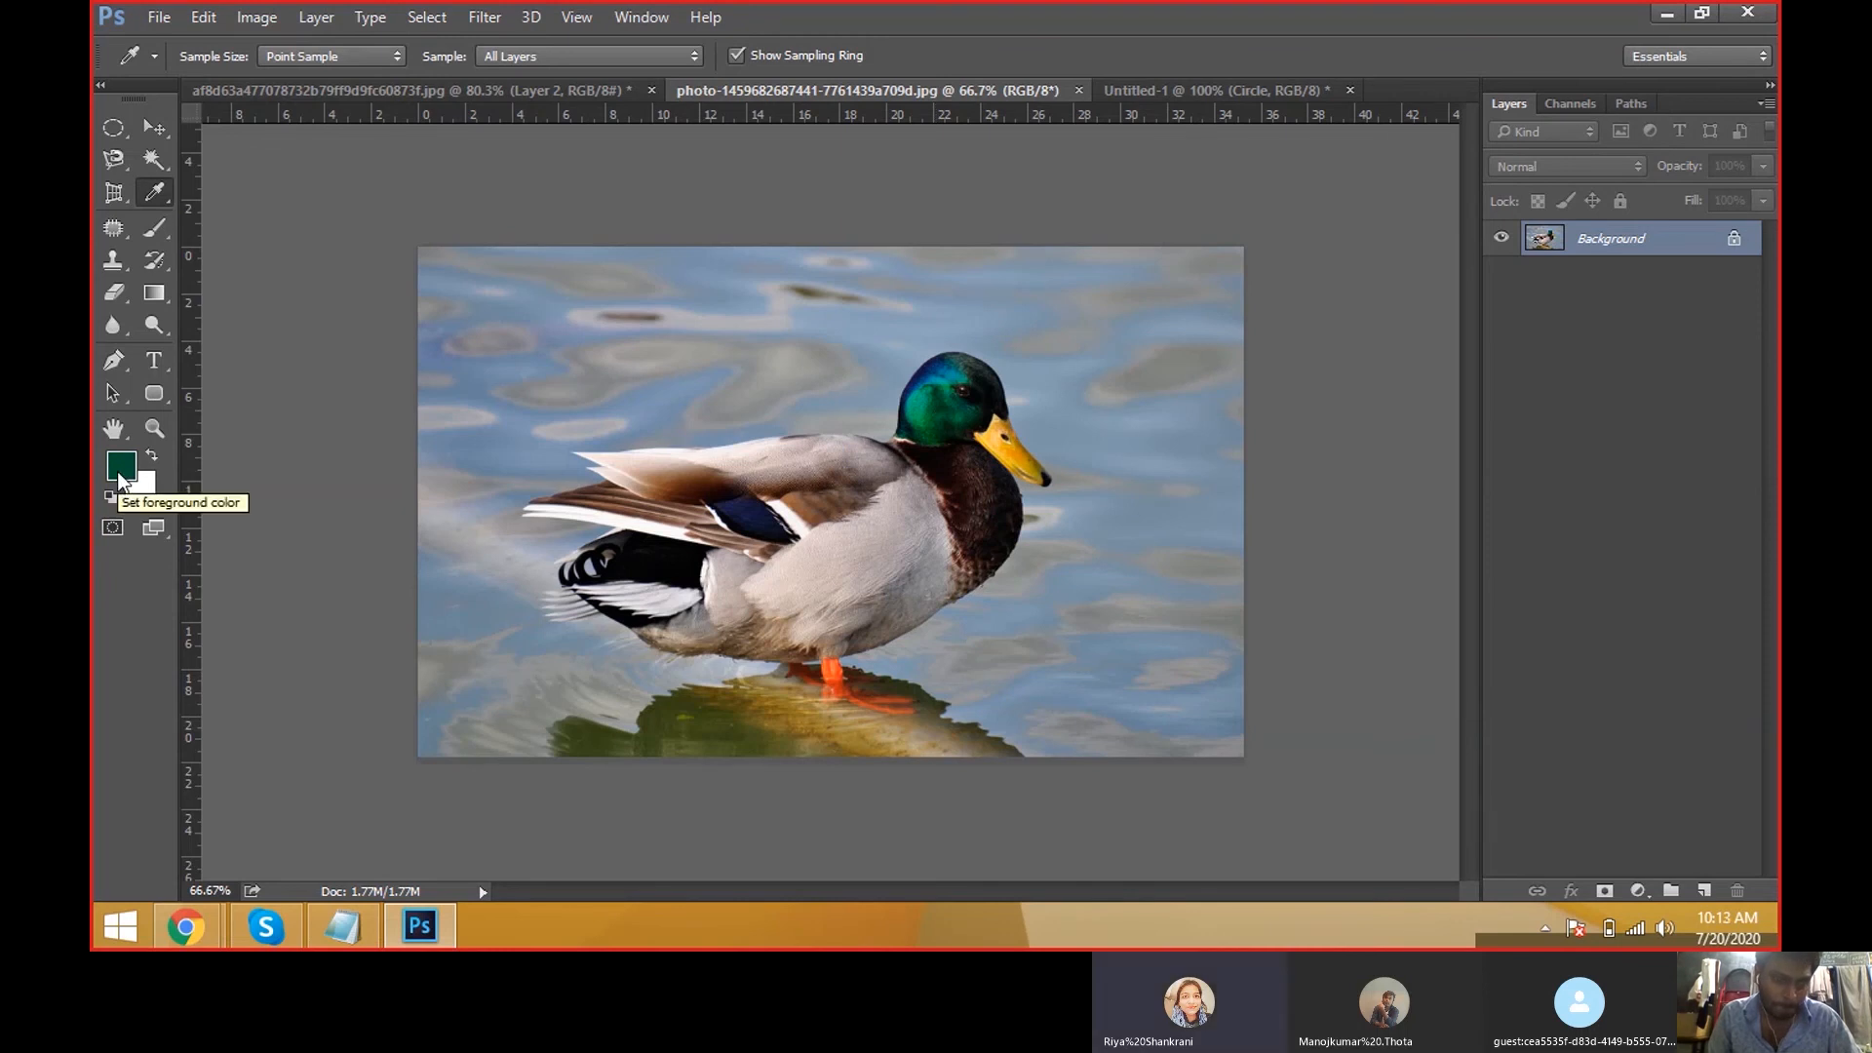
pyautogui.click(156, 203)
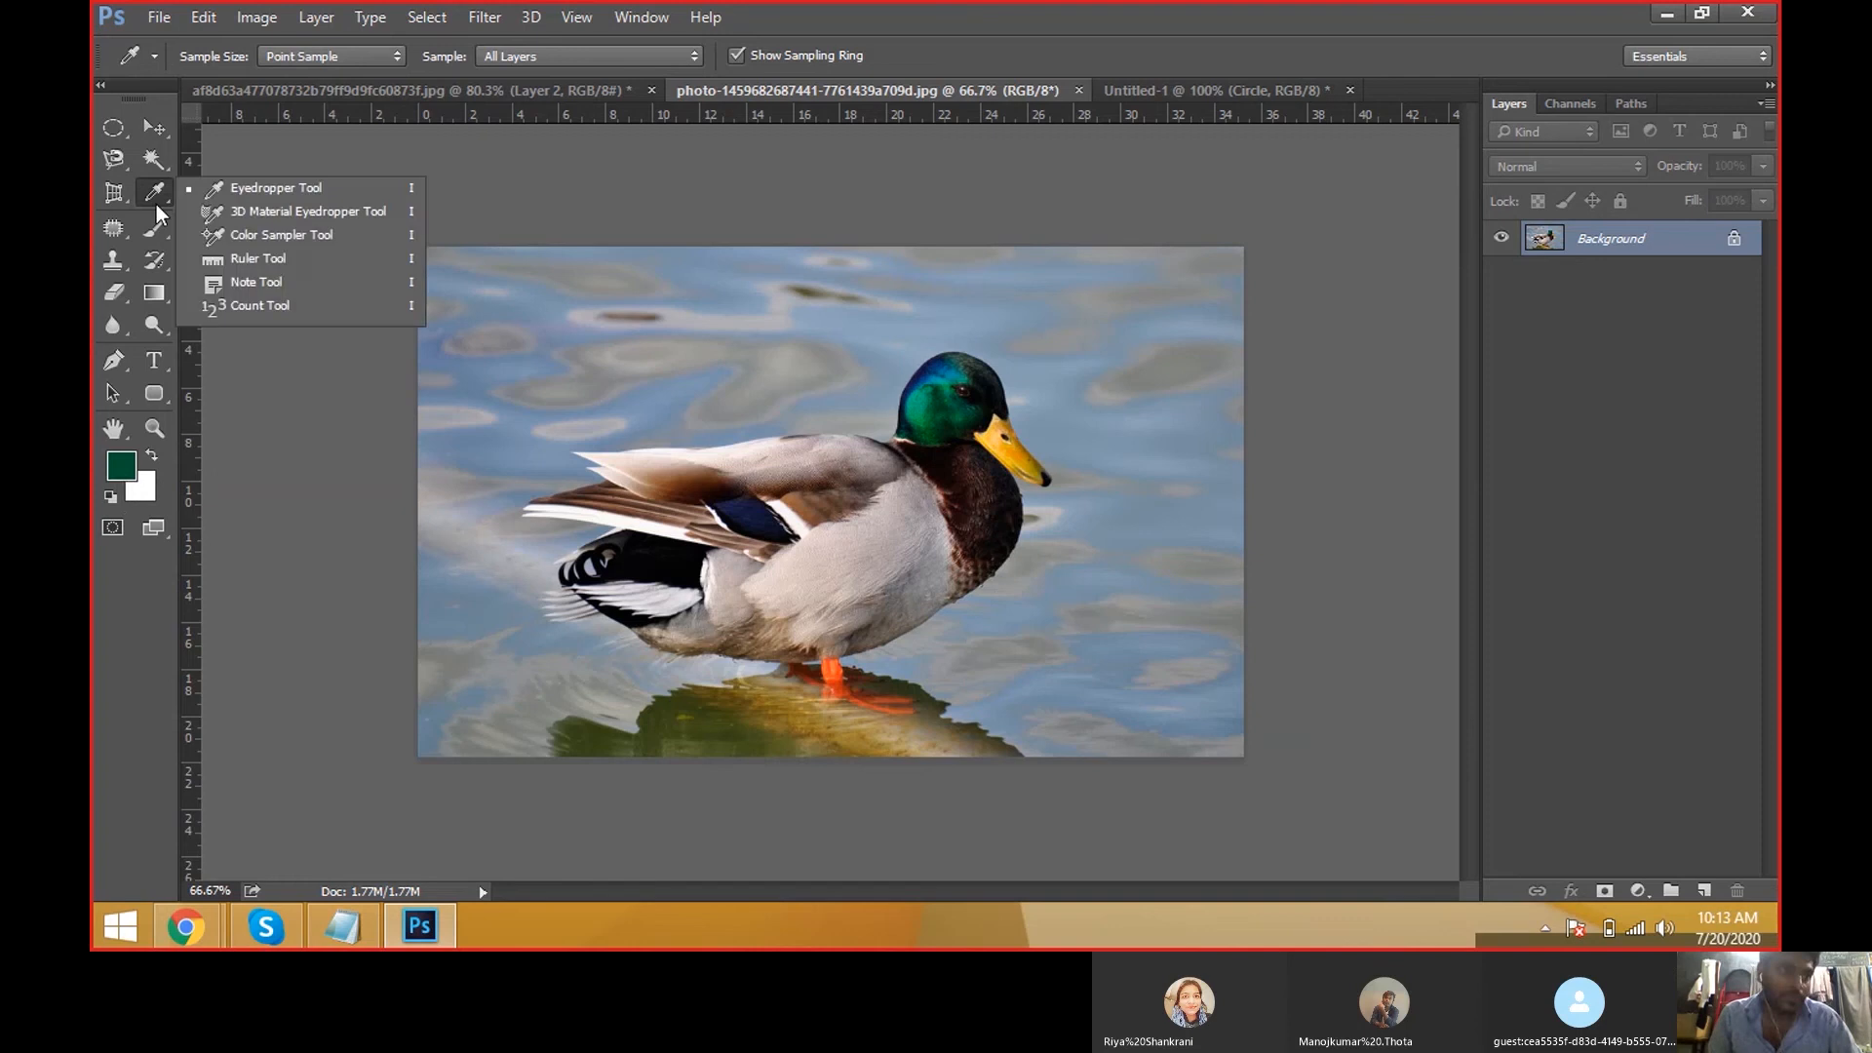
pyautogui.click(121, 470)
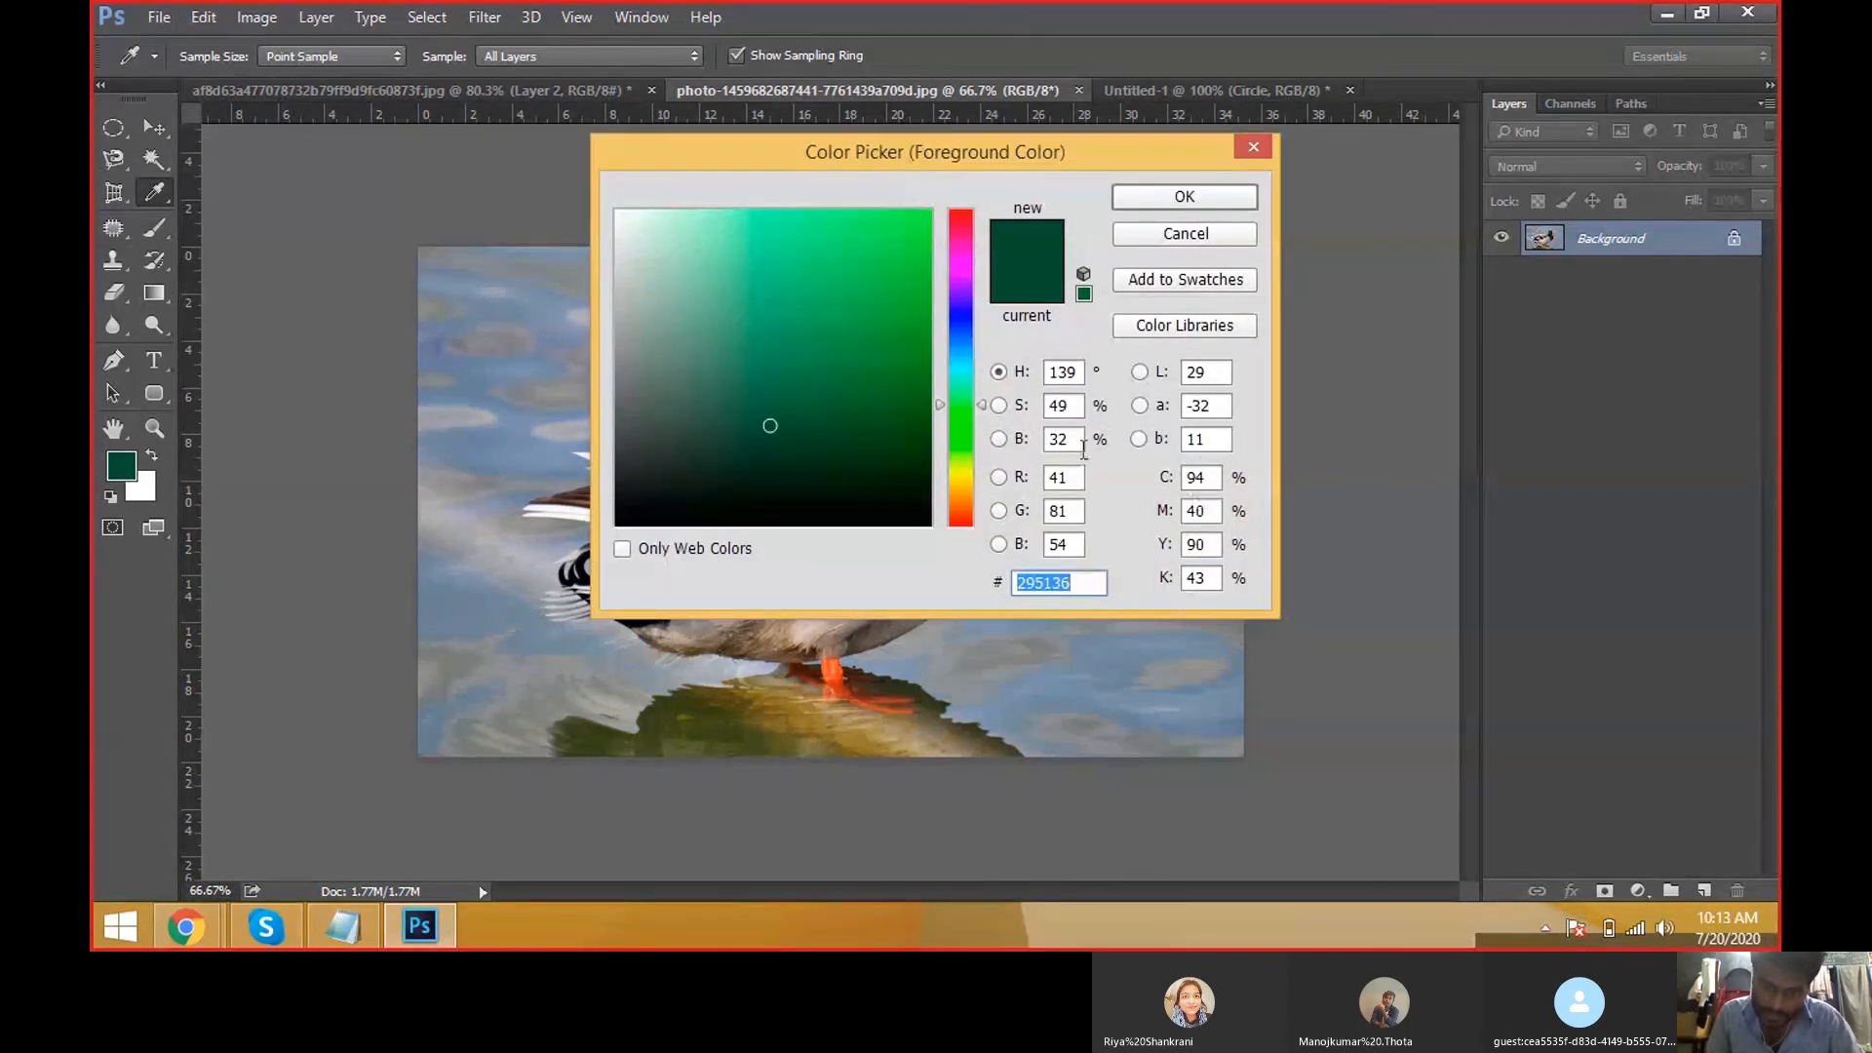
pyautogui.click(1166, 236)
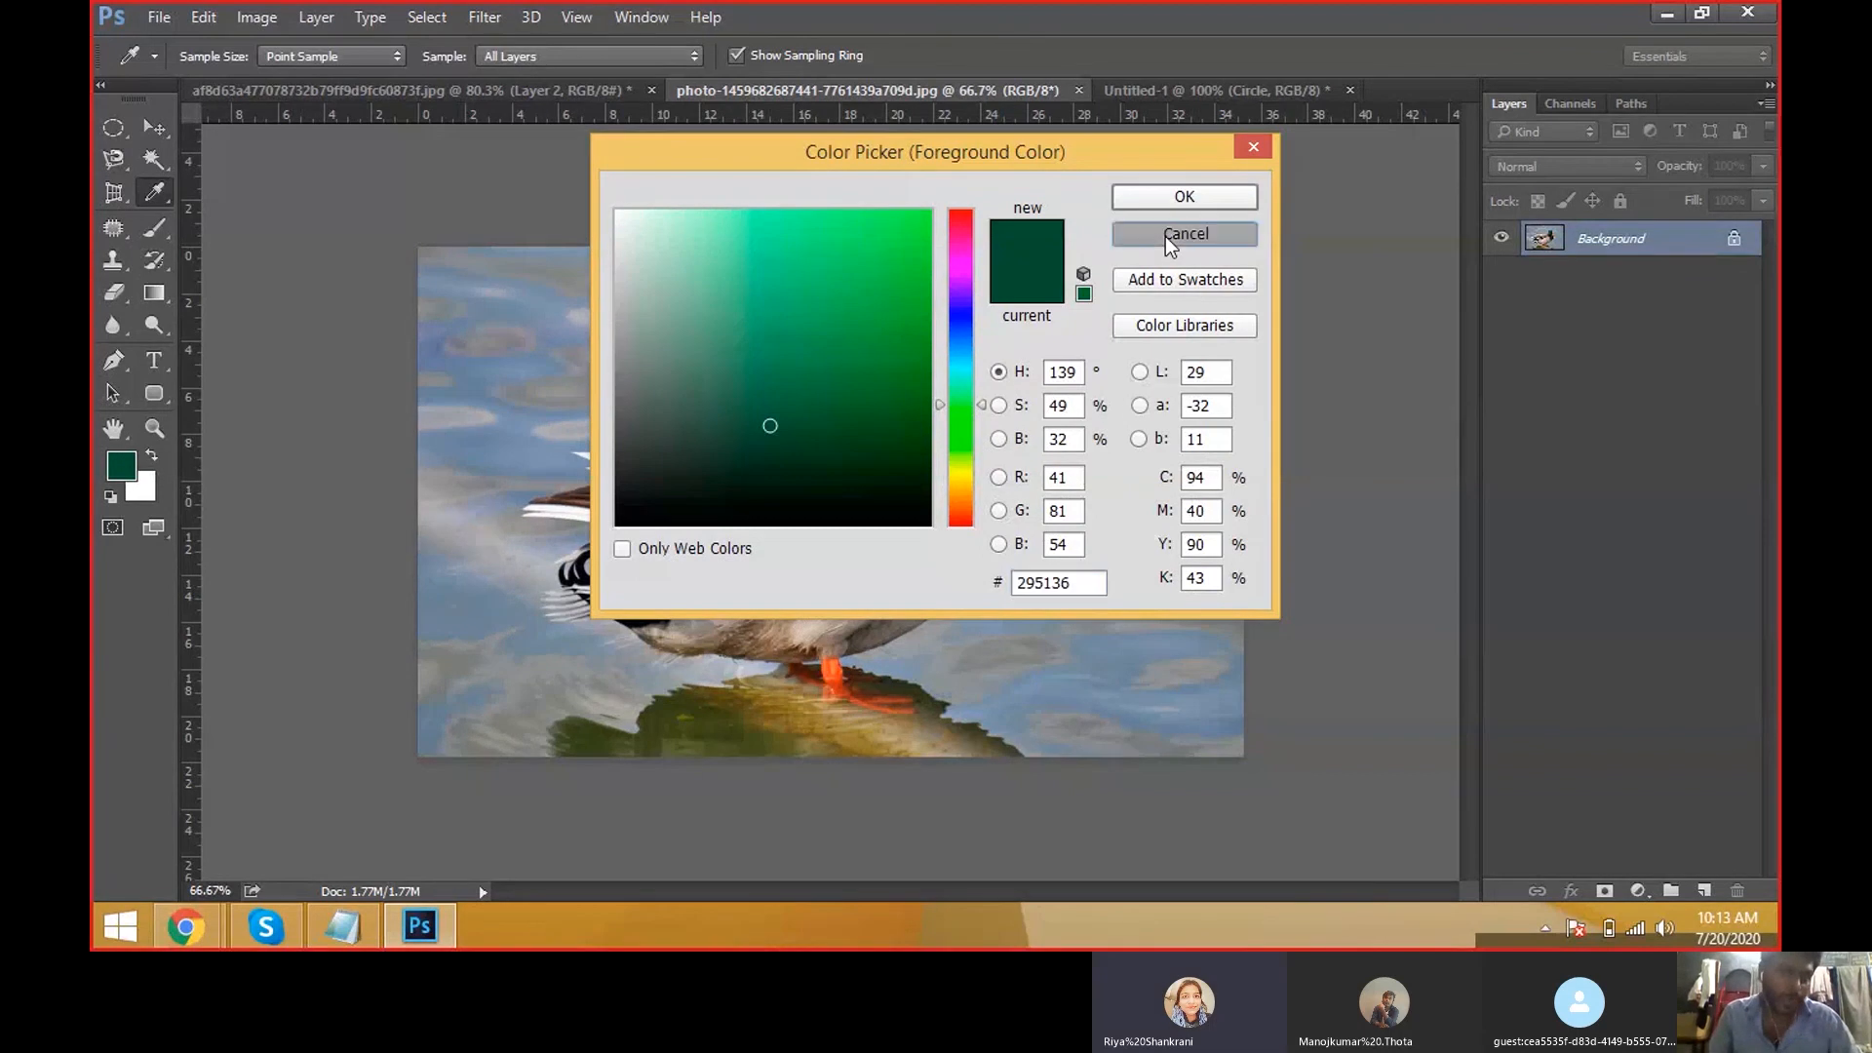
# Place a color sampler on the top of the duck's head with the Color Sampler Tool.
pyautogui.rightClick(152, 201)
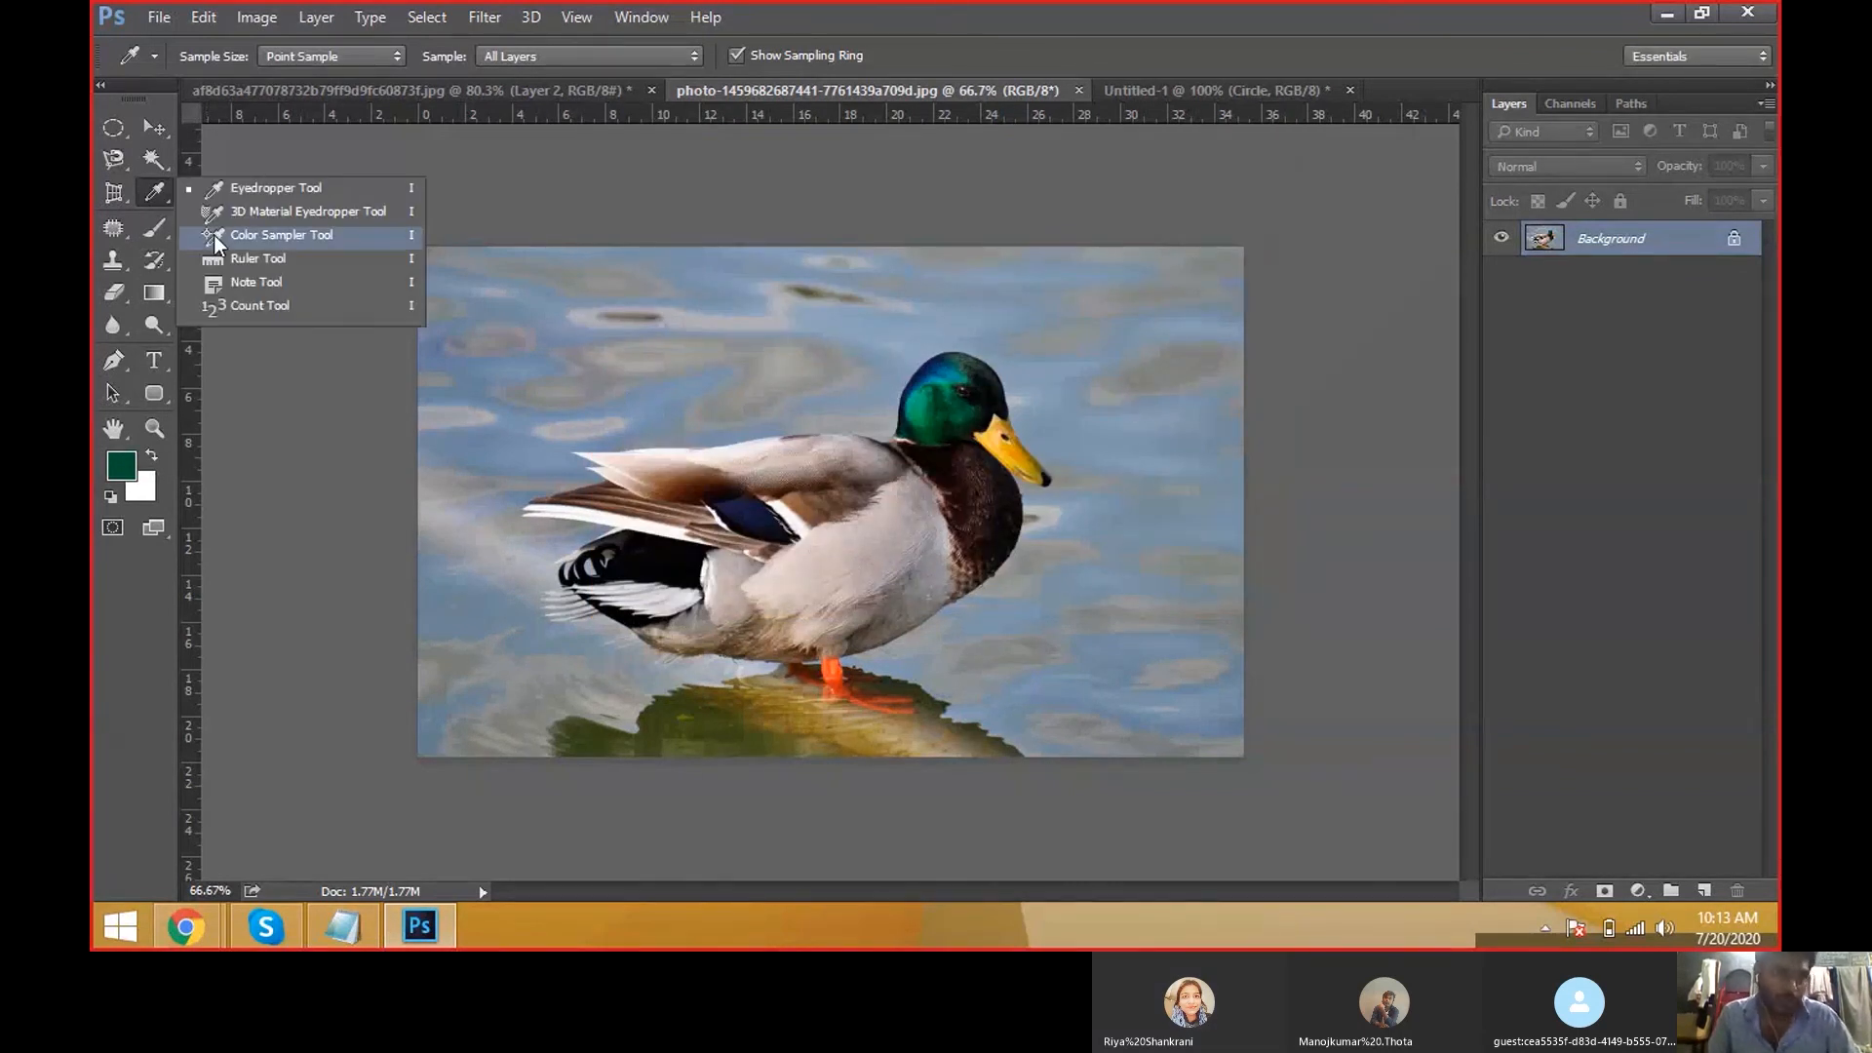
pyautogui.click(213, 234)
pyautogui.click(938, 349)
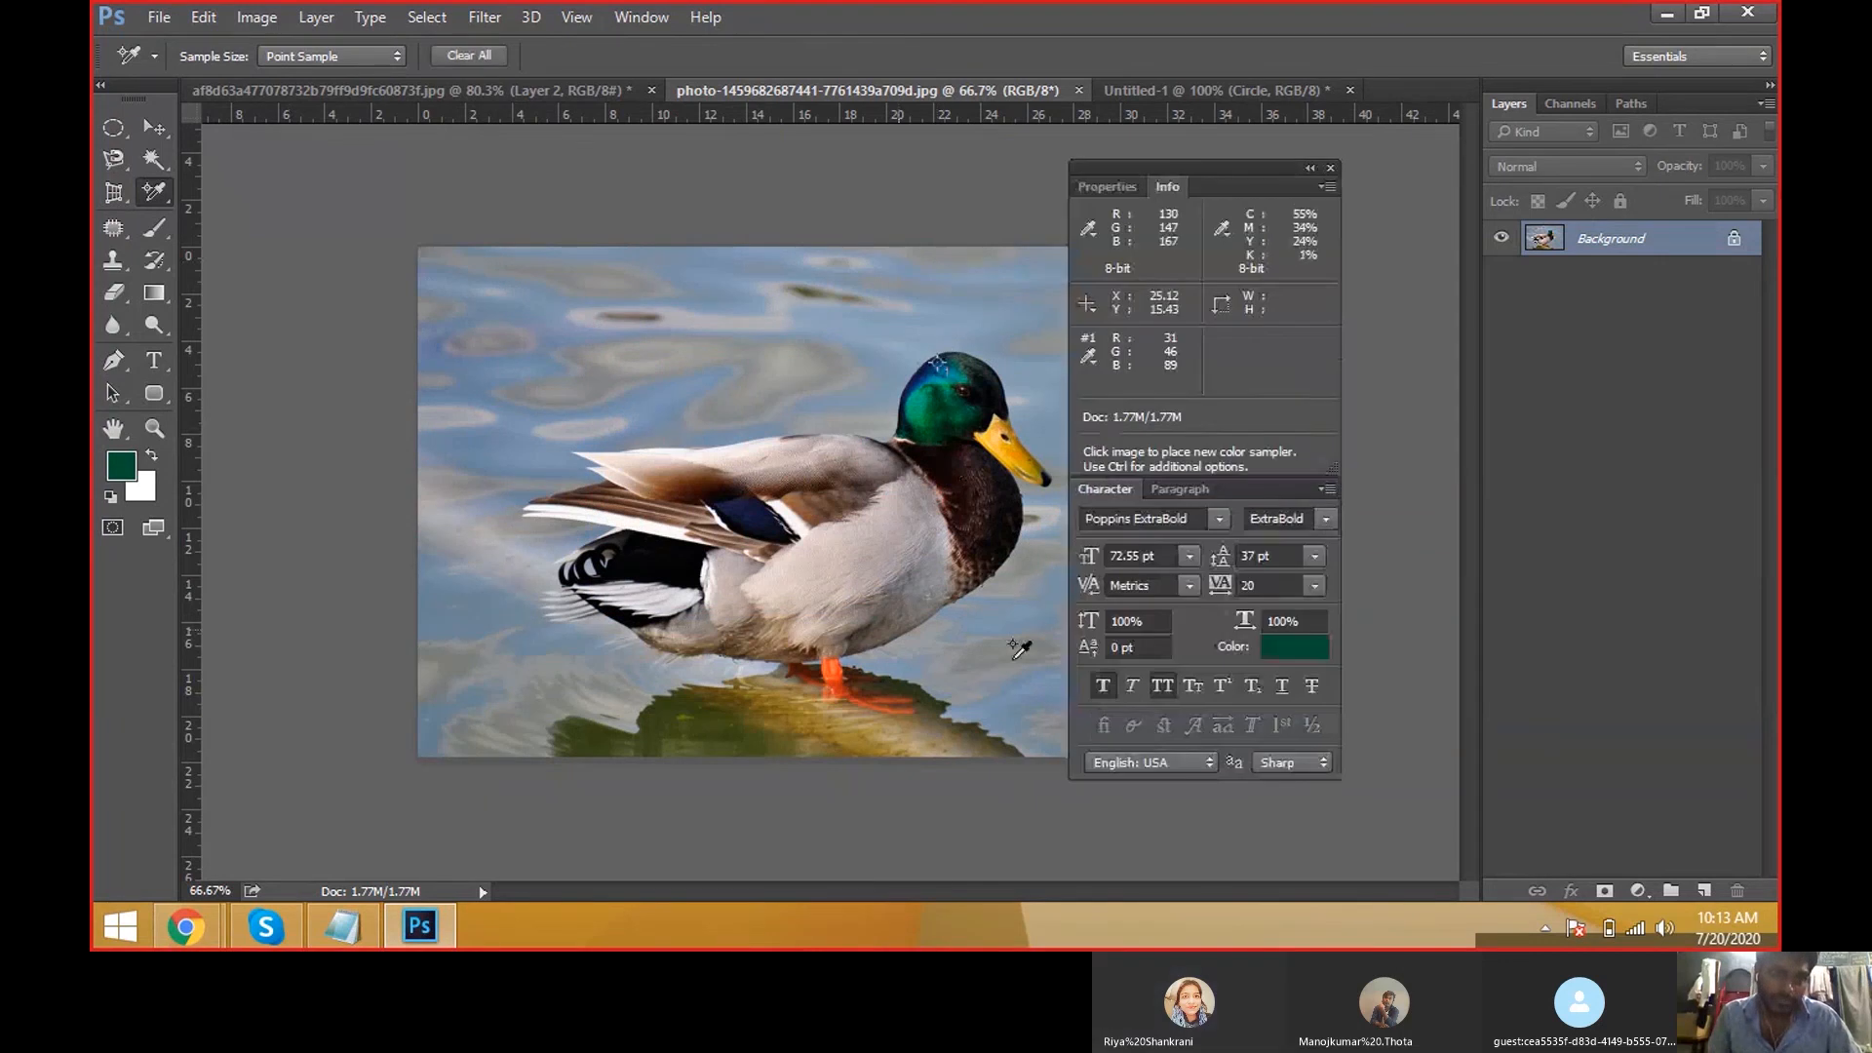
# Detach and close the Character and Paragraph panels, and move the Info panel clear of the duck.
pyautogui.moveTo(1086, 567); pyautogui.dragTo(677, 617)
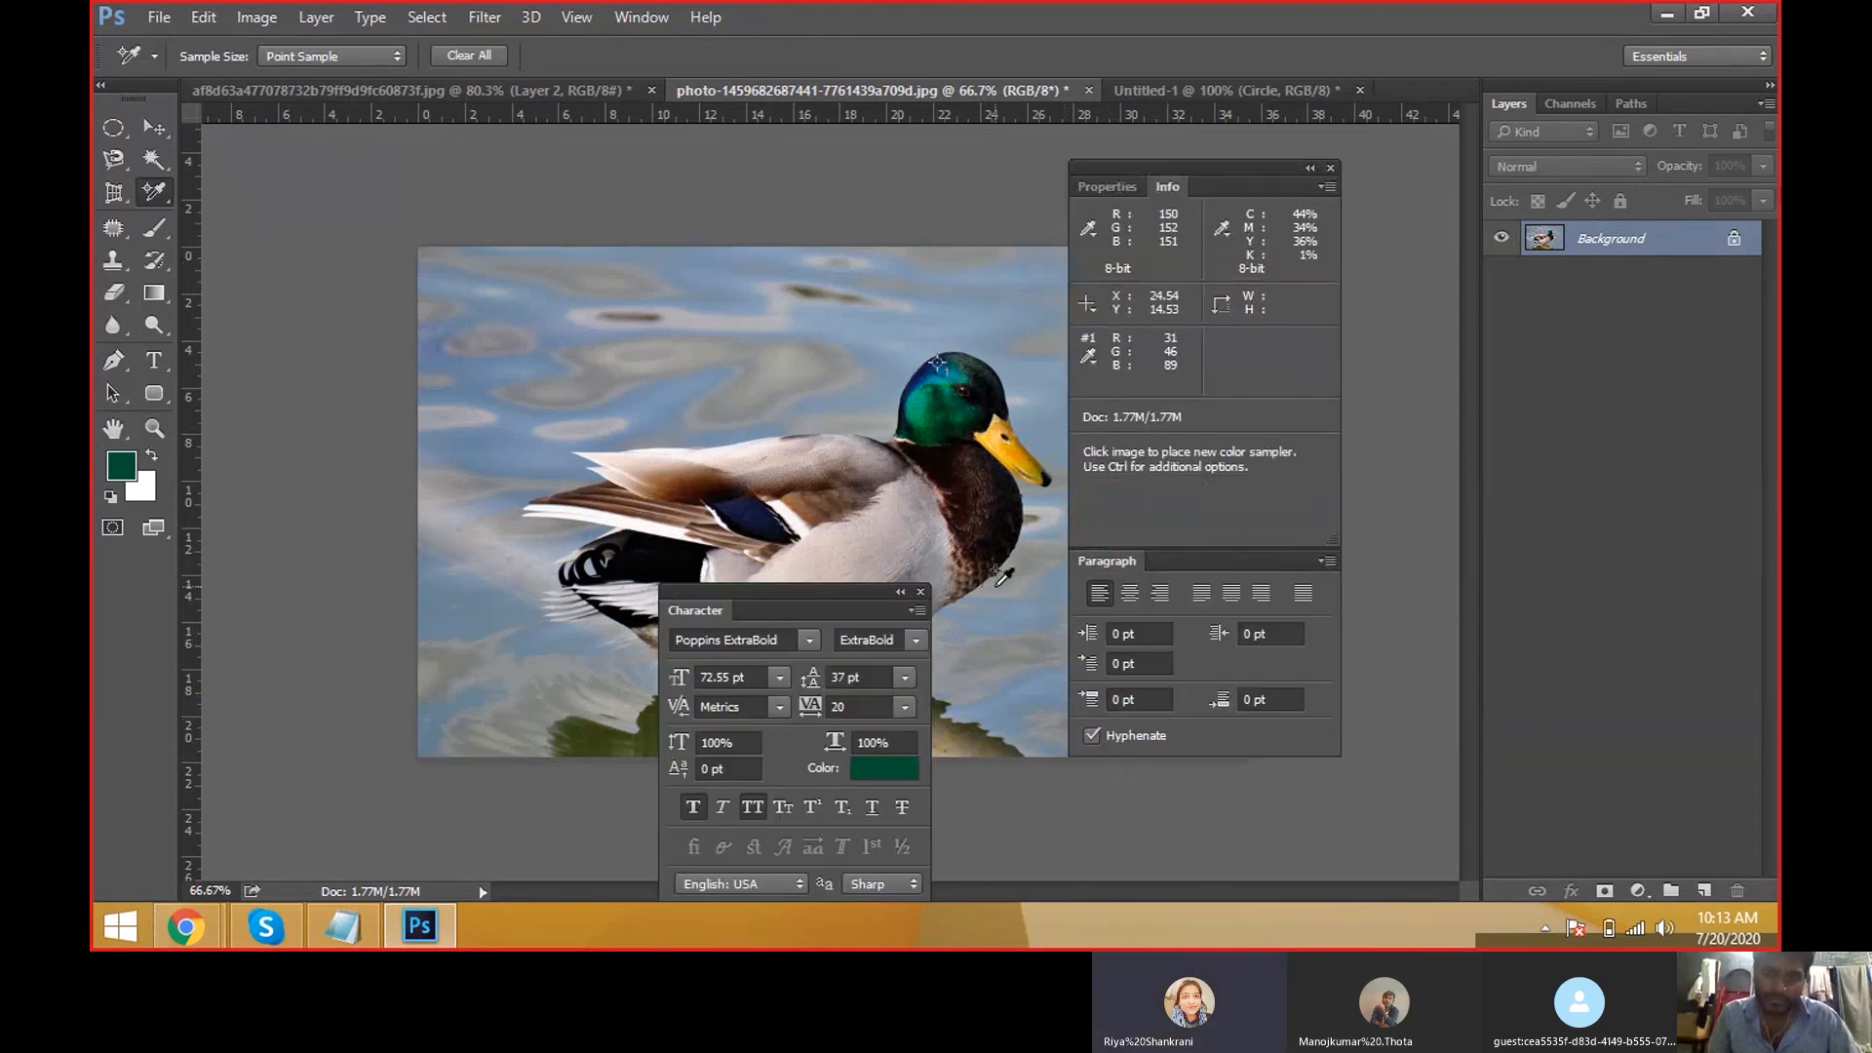
pyautogui.moveTo(1091, 563); pyautogui.dragTo(1030, 658)
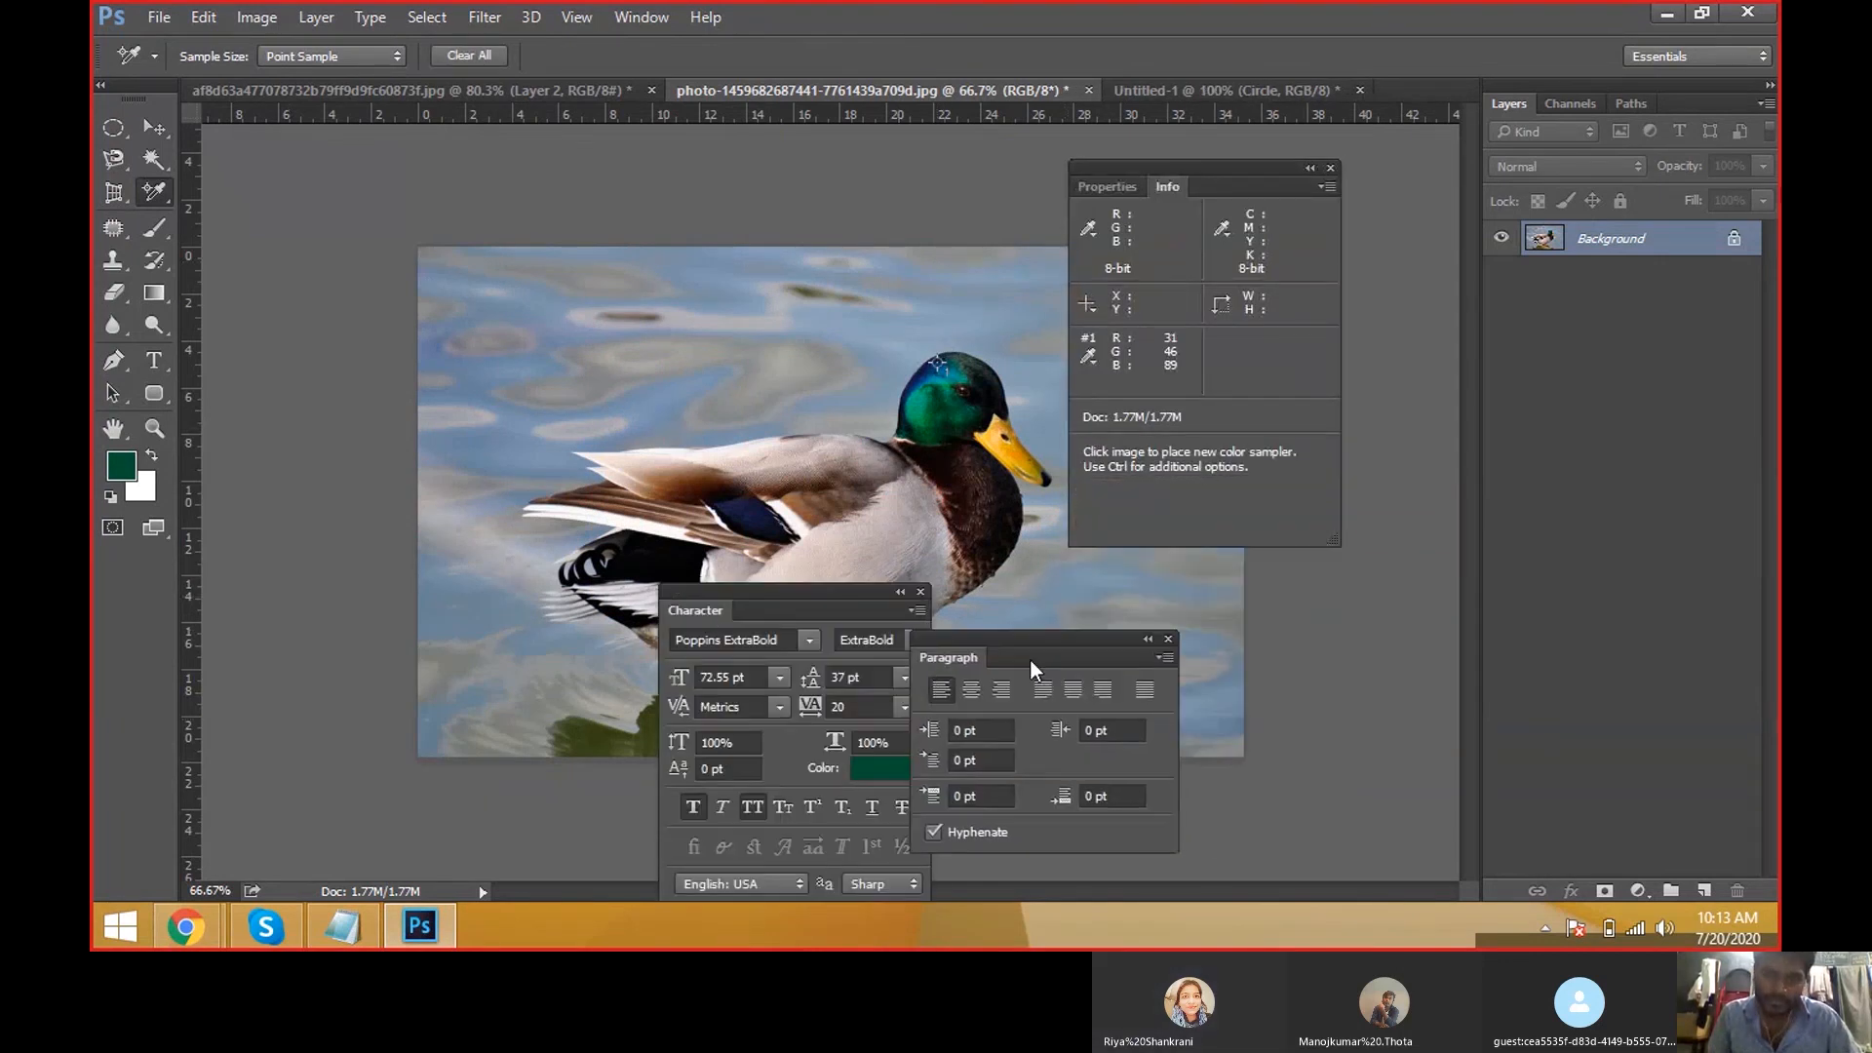
pyautogui.click(1167, 639)
pyautogui.click(921, 592)
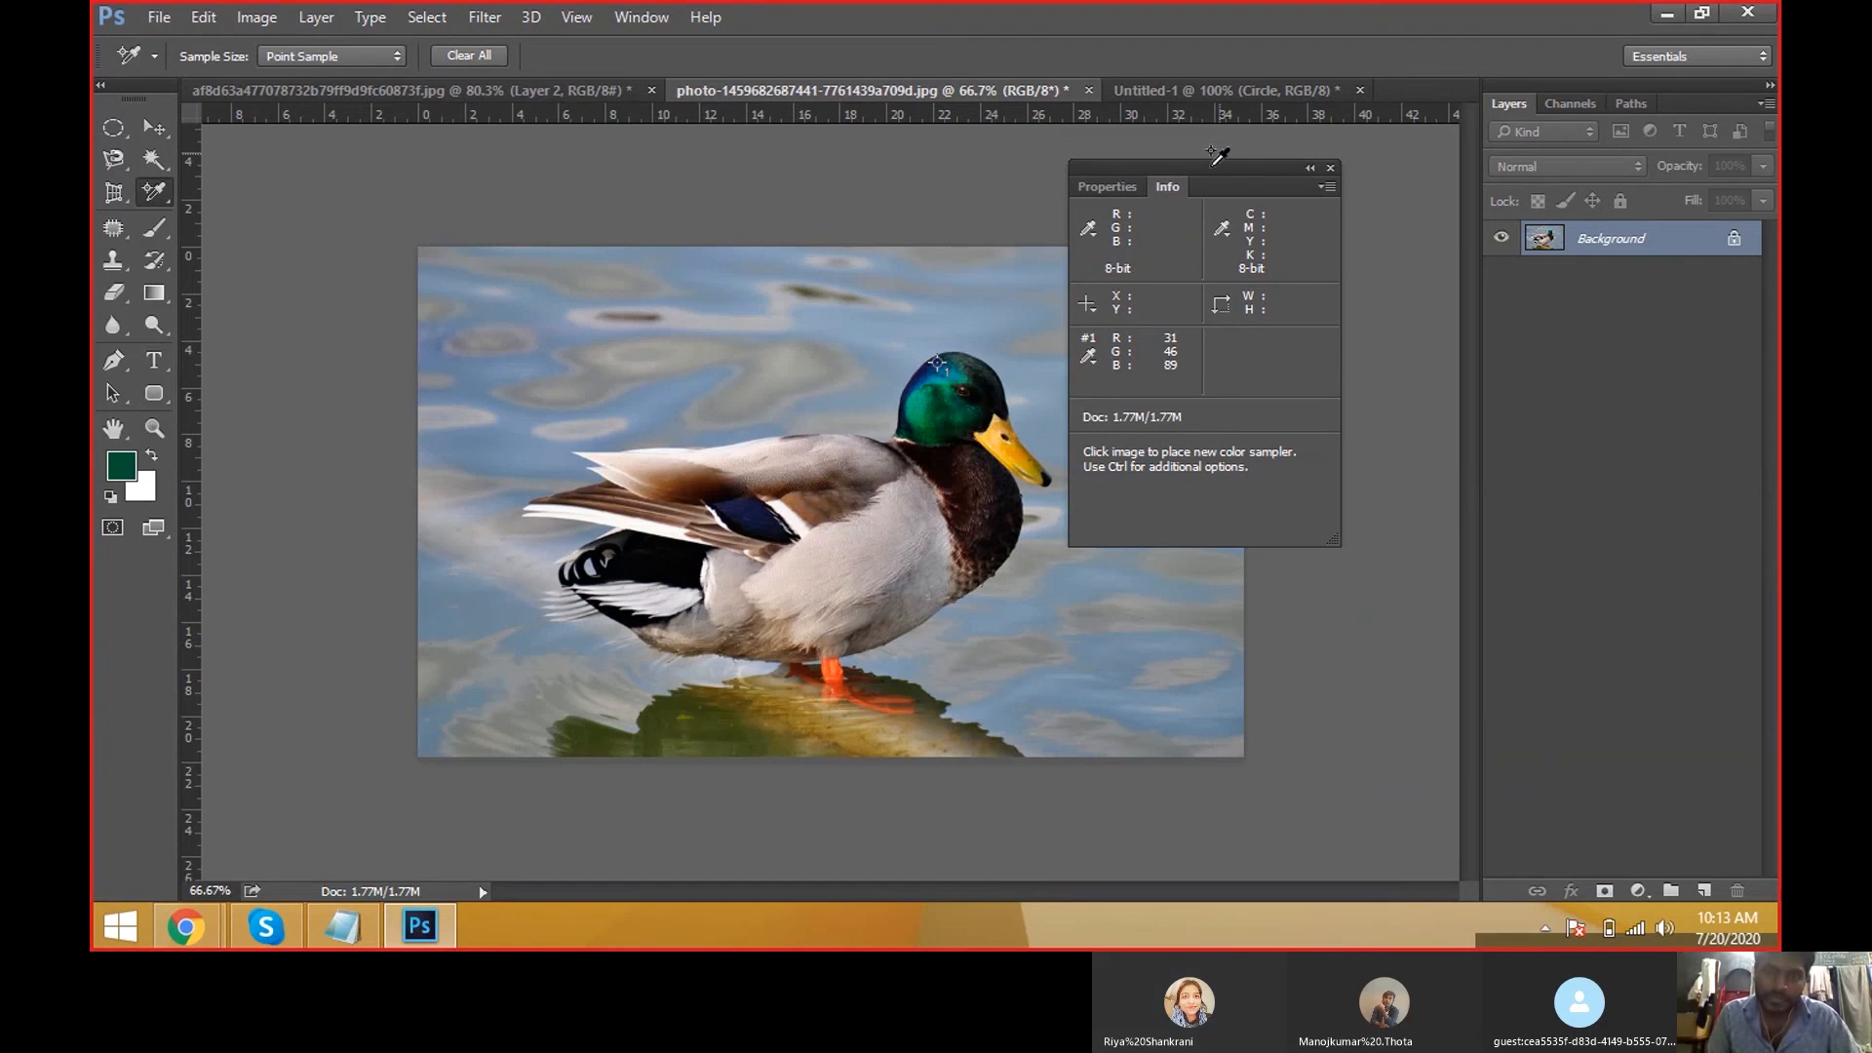
pyautogui.moveTo(1209, 169); pyautogui.dragTo(1320, 231)
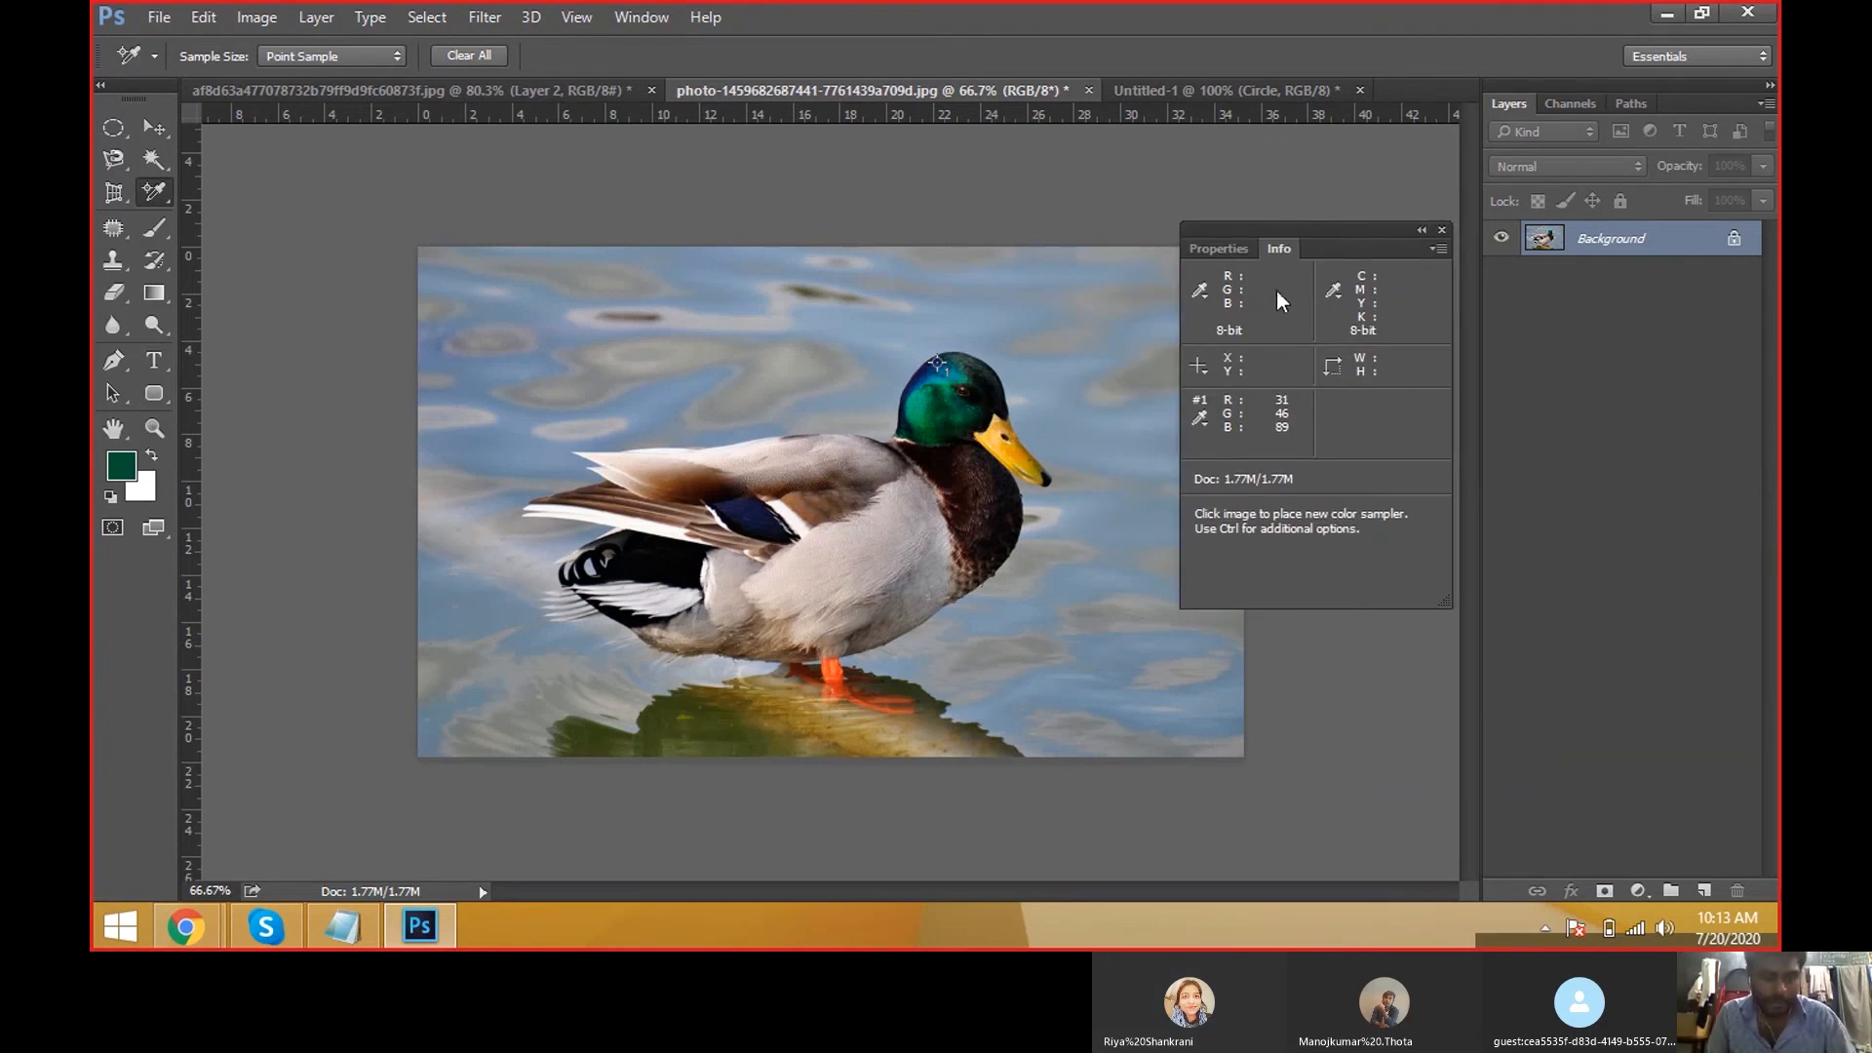
# Toggle the Info panel's visibility repeatedly to demonstrate hiding and showing it.
pyautogui.press('F6')
pyautogui.press('F6')
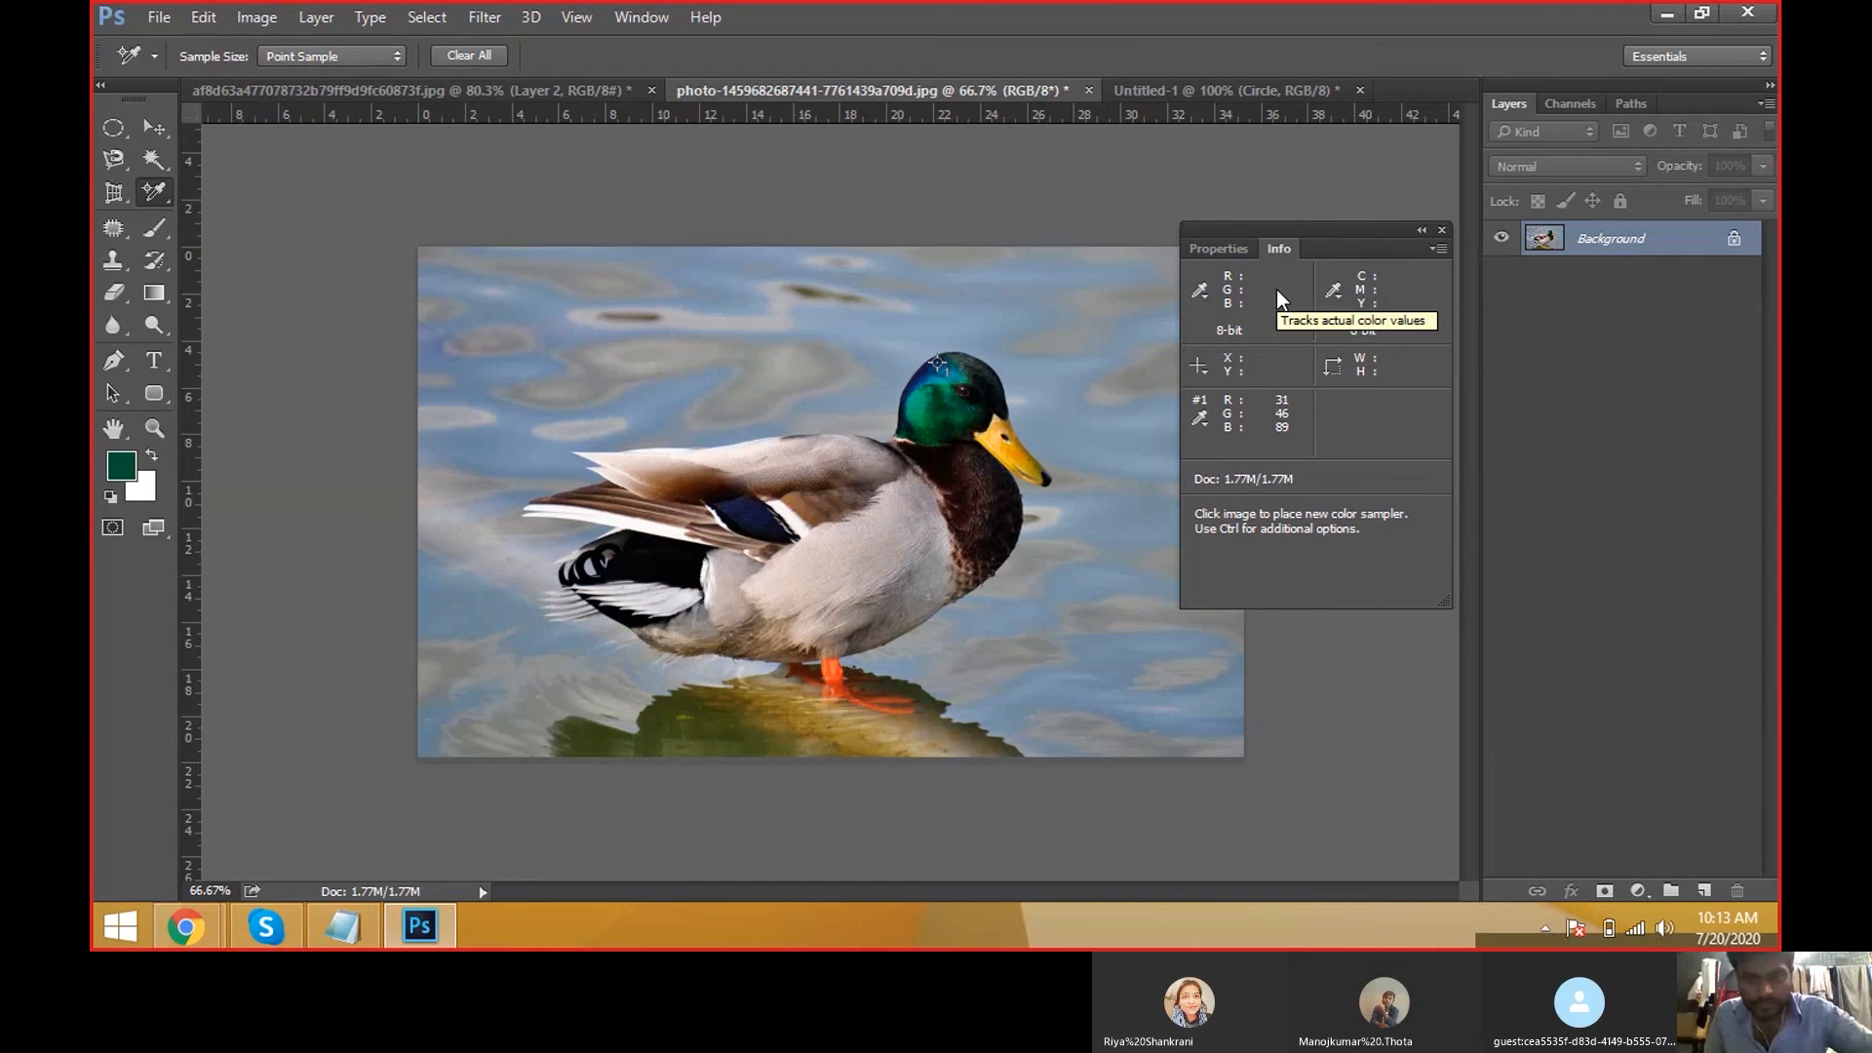
pyautogui.press('F8')
pyautogui.press('F8')
pyautogui.press('F8')
pyautogui.press('F8')
pyautogui.press('F8')
pyautogui.press('F8')
pyautogui.press('F8')
pyautogui.press('F8')
pyautogui.press('F8')
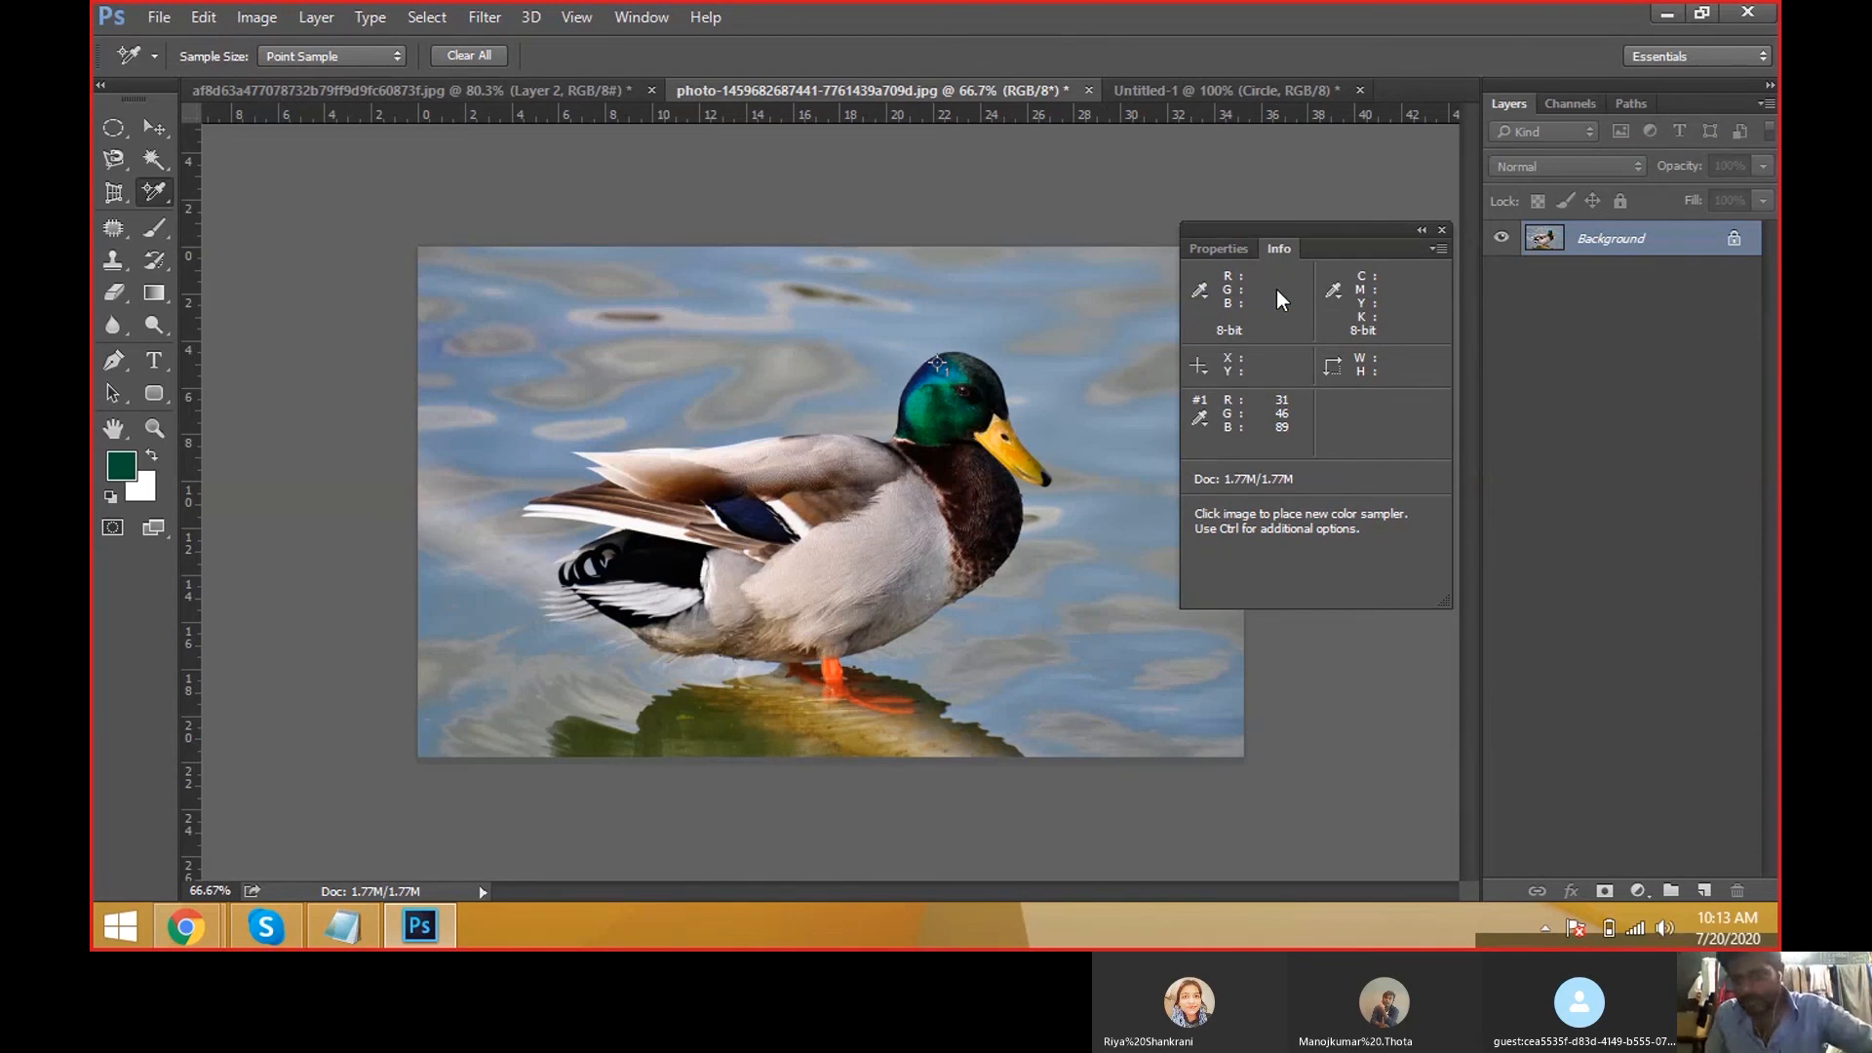
pyautogui.press('F8')
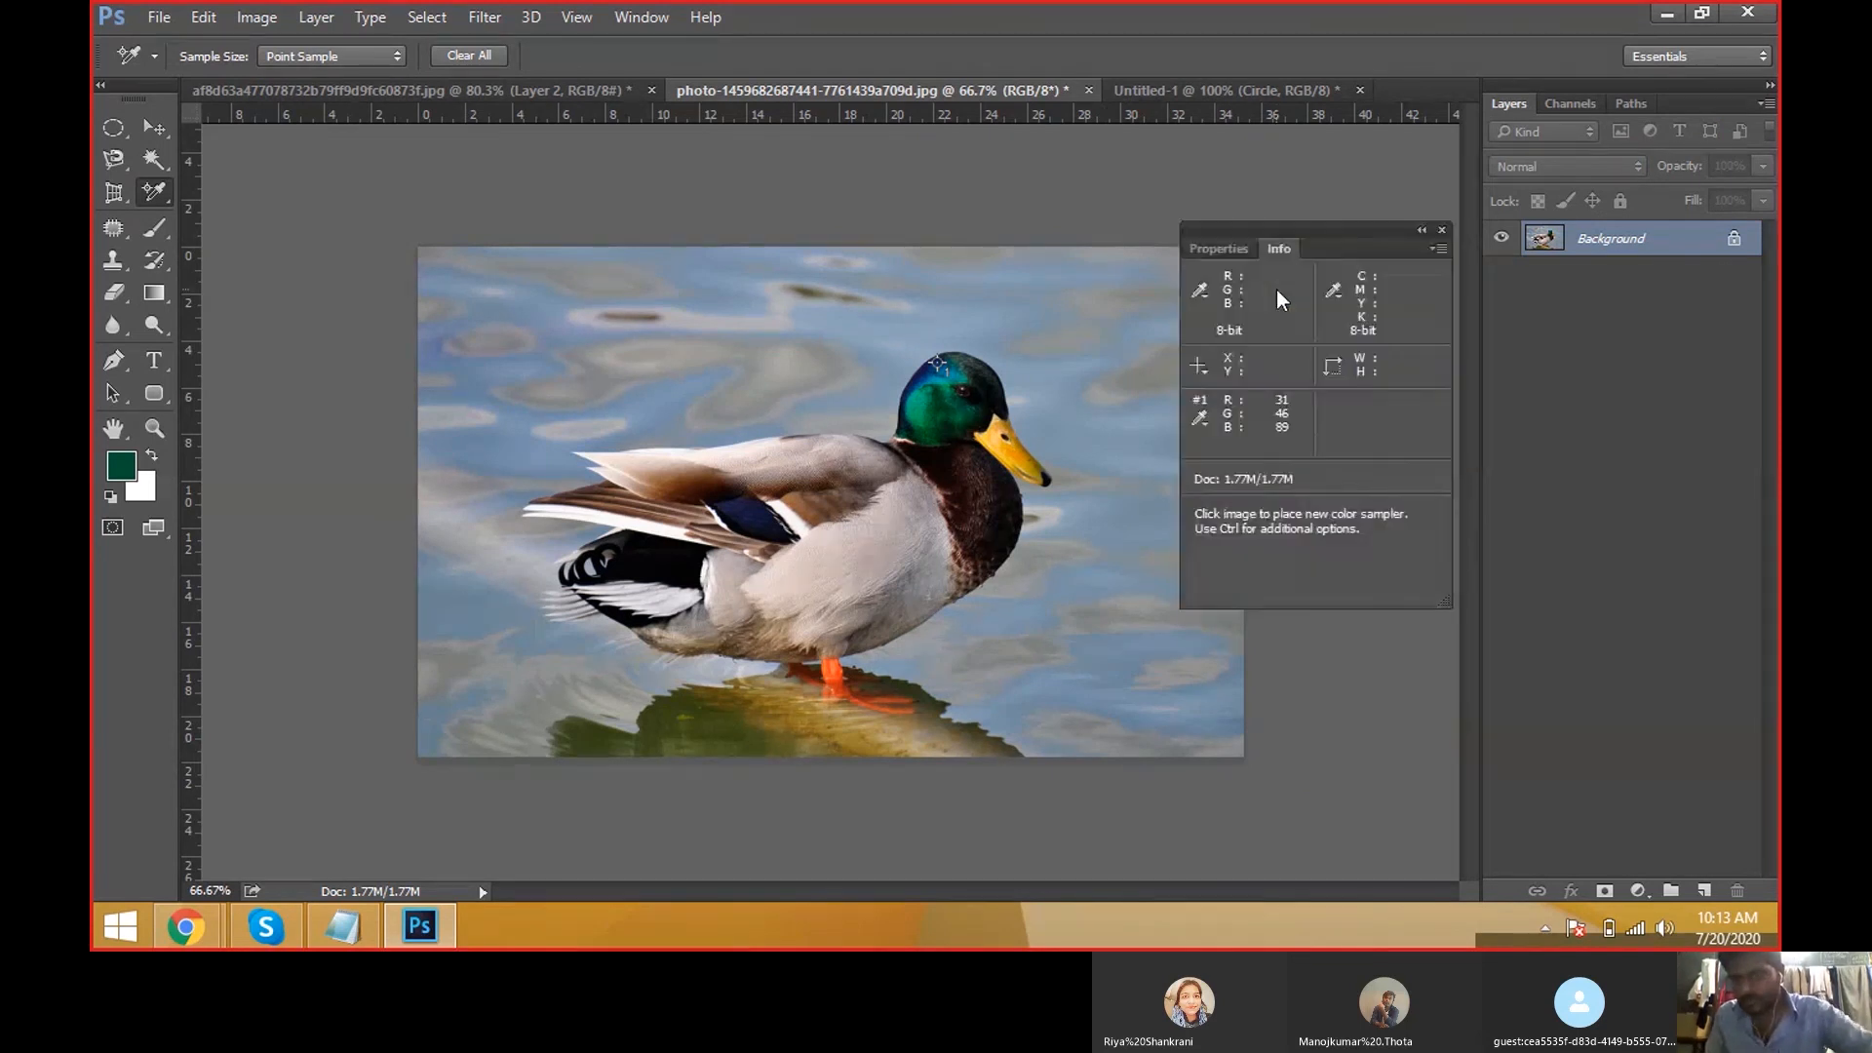
# Add the line "F8= Info Plaette" at the end of the Psd-Keys Notepad file and return to Photoshop.
pyautogui.hotkey('alt', 'Tab')
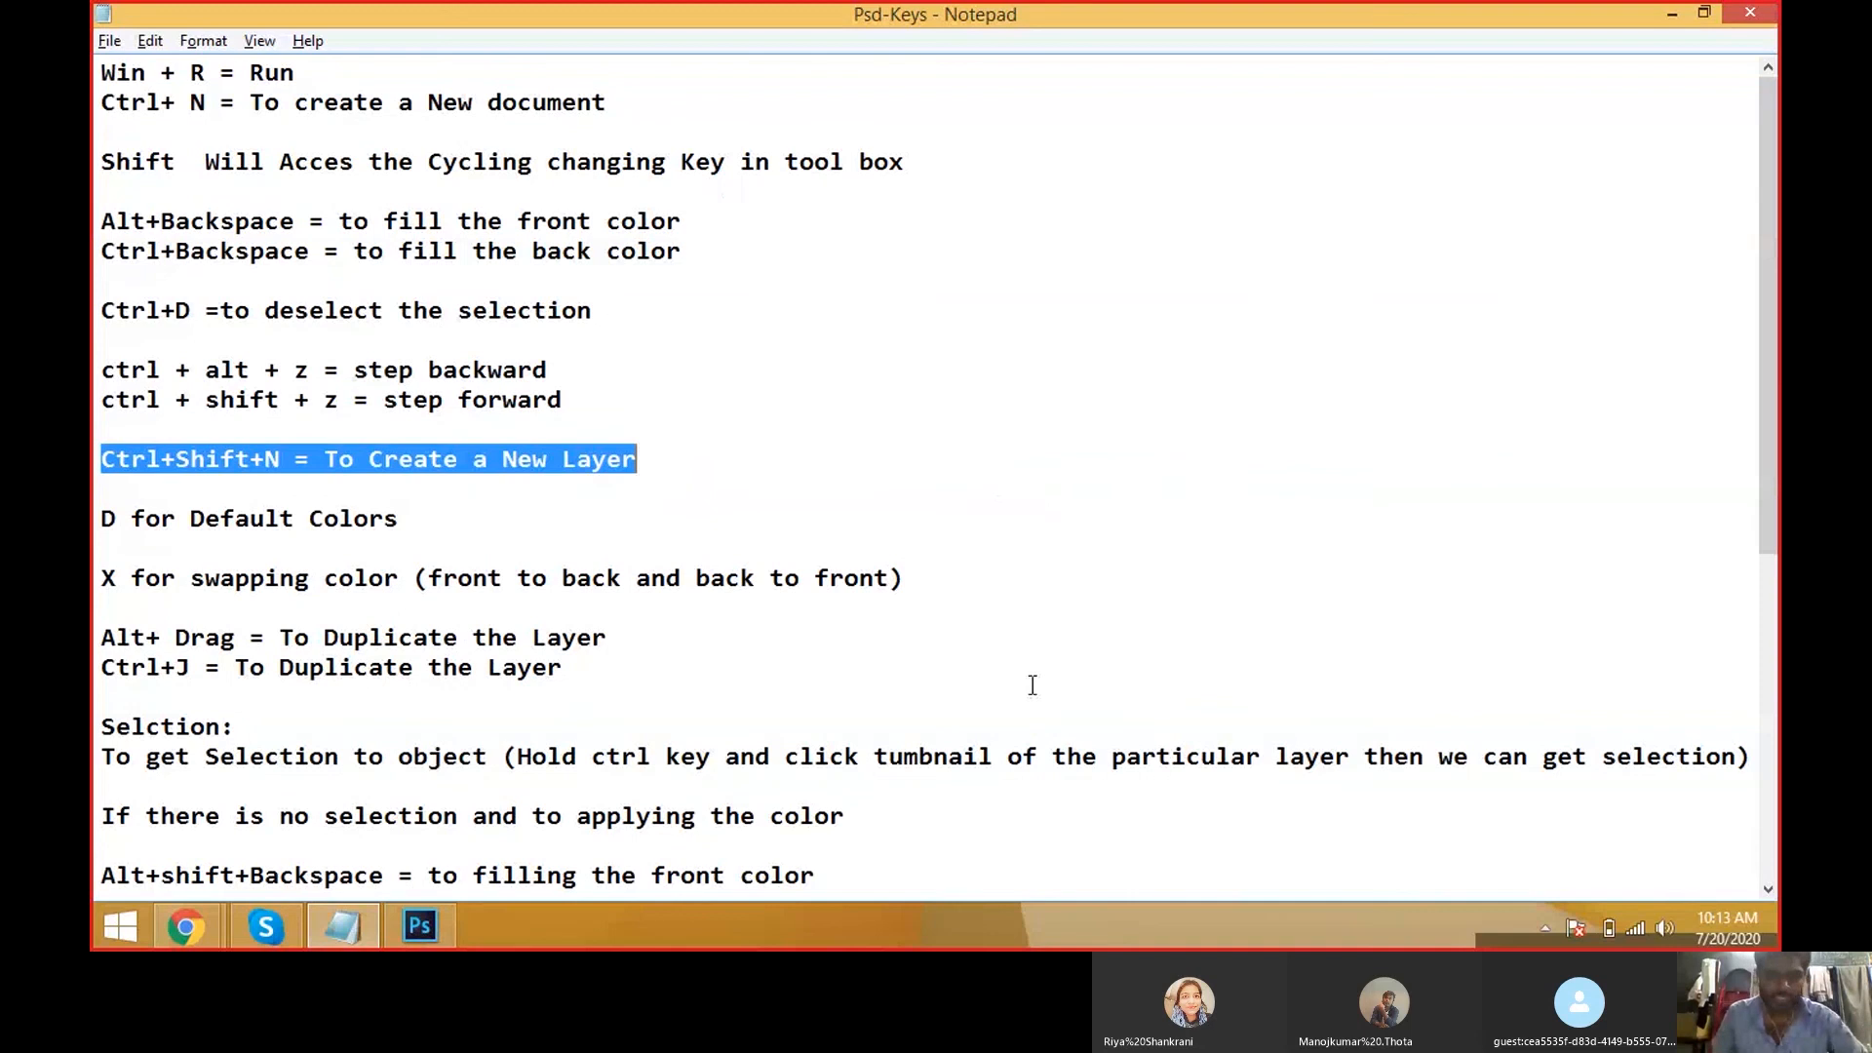
pyautogui.scroll(-6, 1028, 682)
pyautogui.click(1024, 727)
pyautogui.press('Return')
pyautogui.press('Return')
pyautogui.write('F8 1')
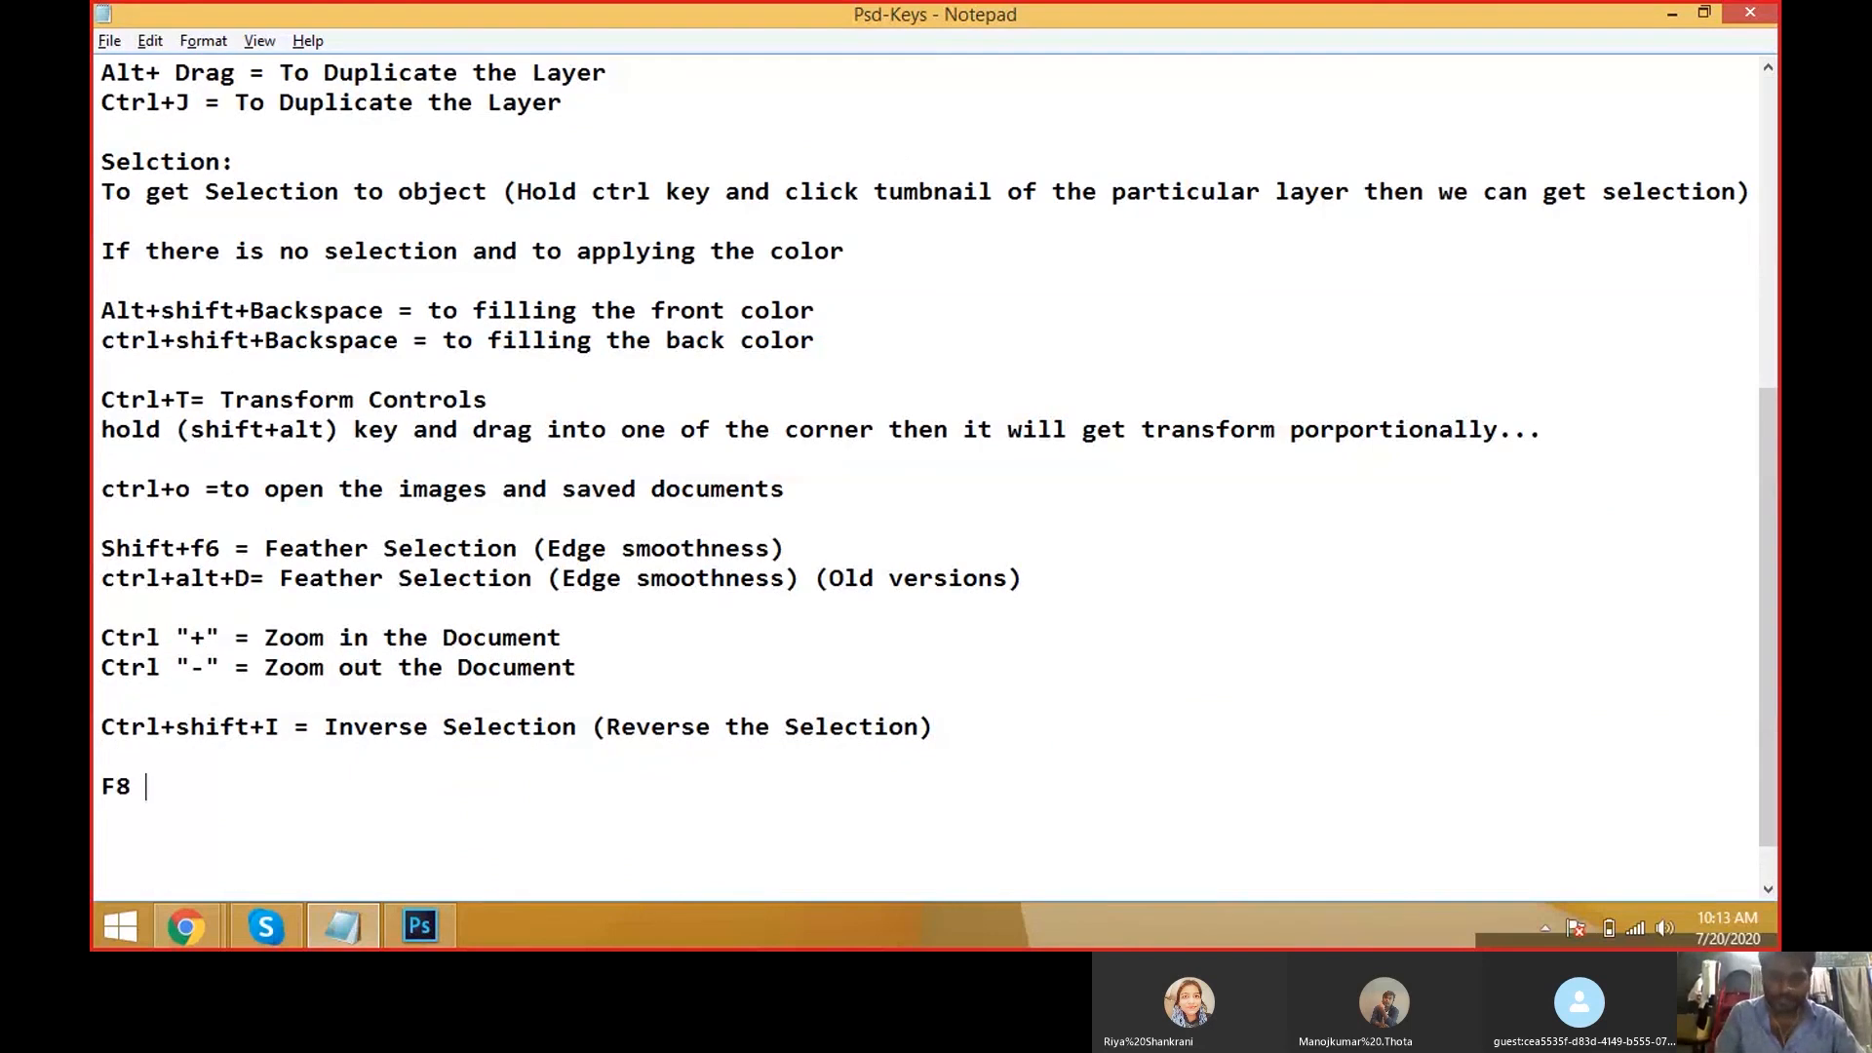
pyautogui.press('BackSpace')
pyautogui.press('BackSpace')
pyautogui.write('= Info ')
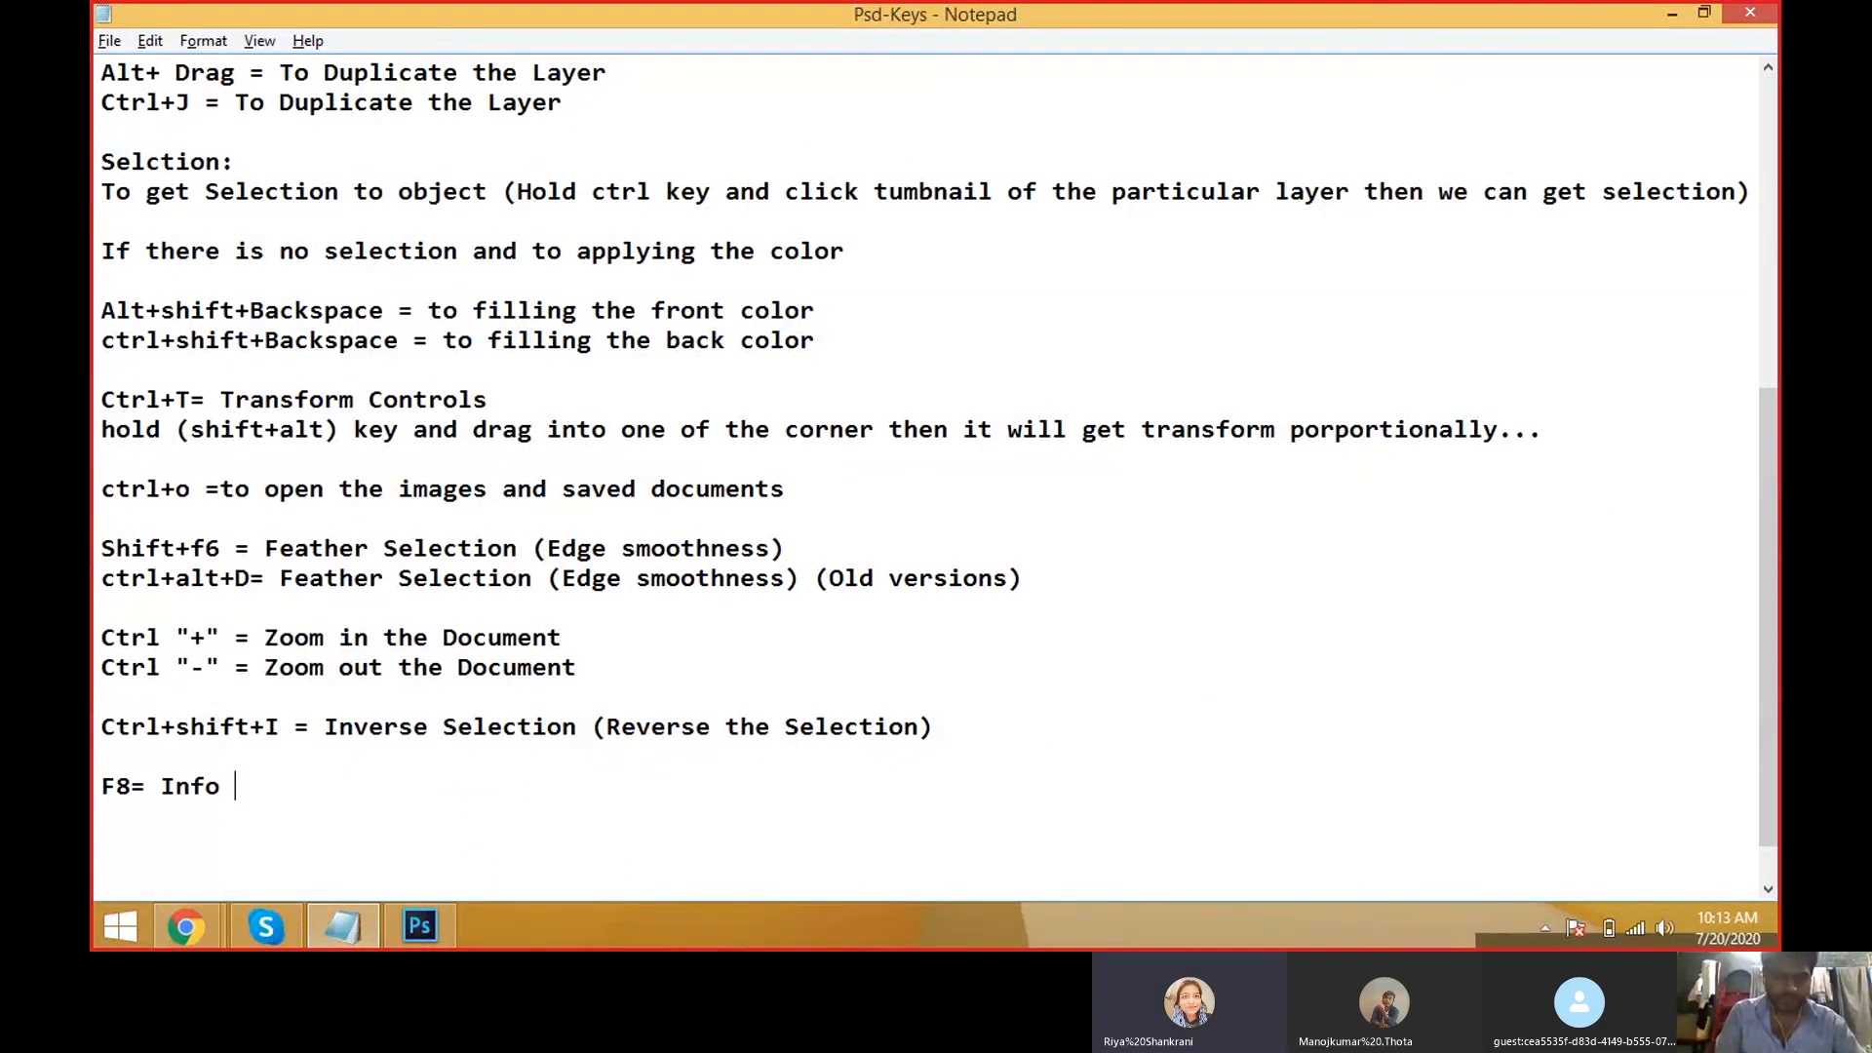
pyautogui.write('Plaett')
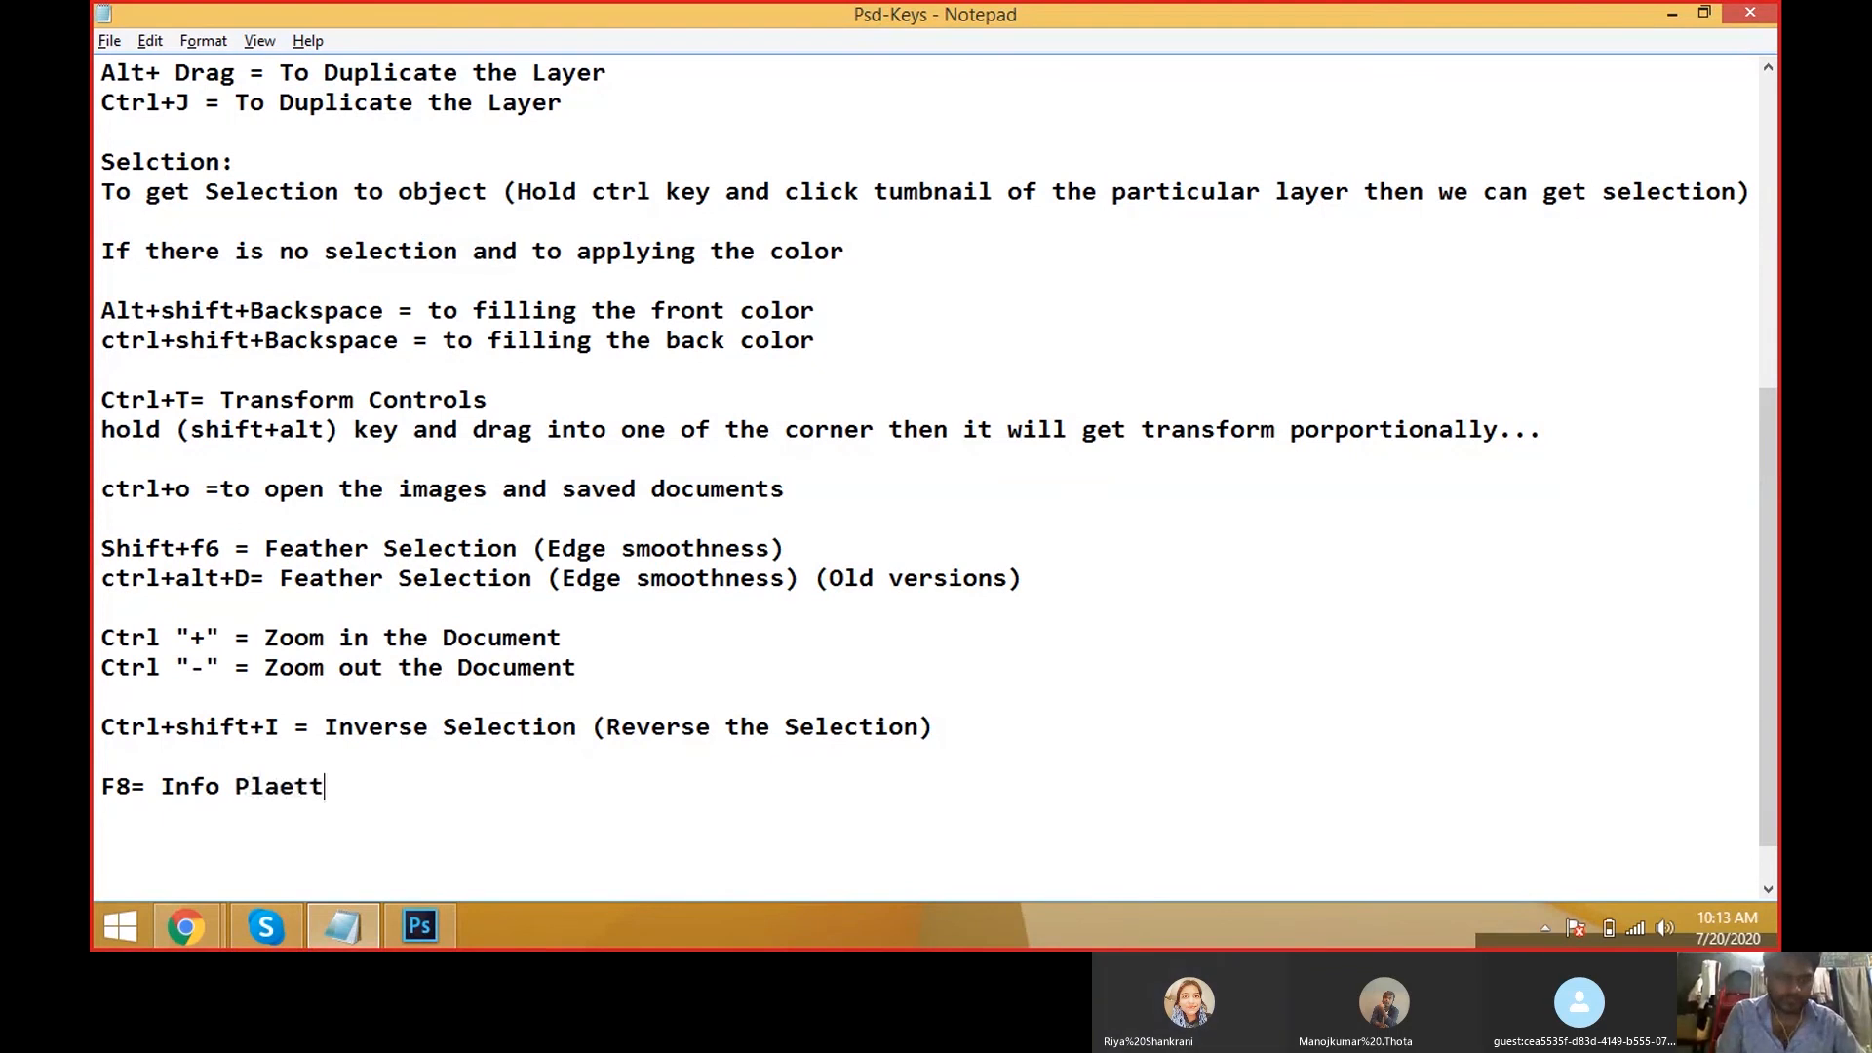
pyautogui.write('e')
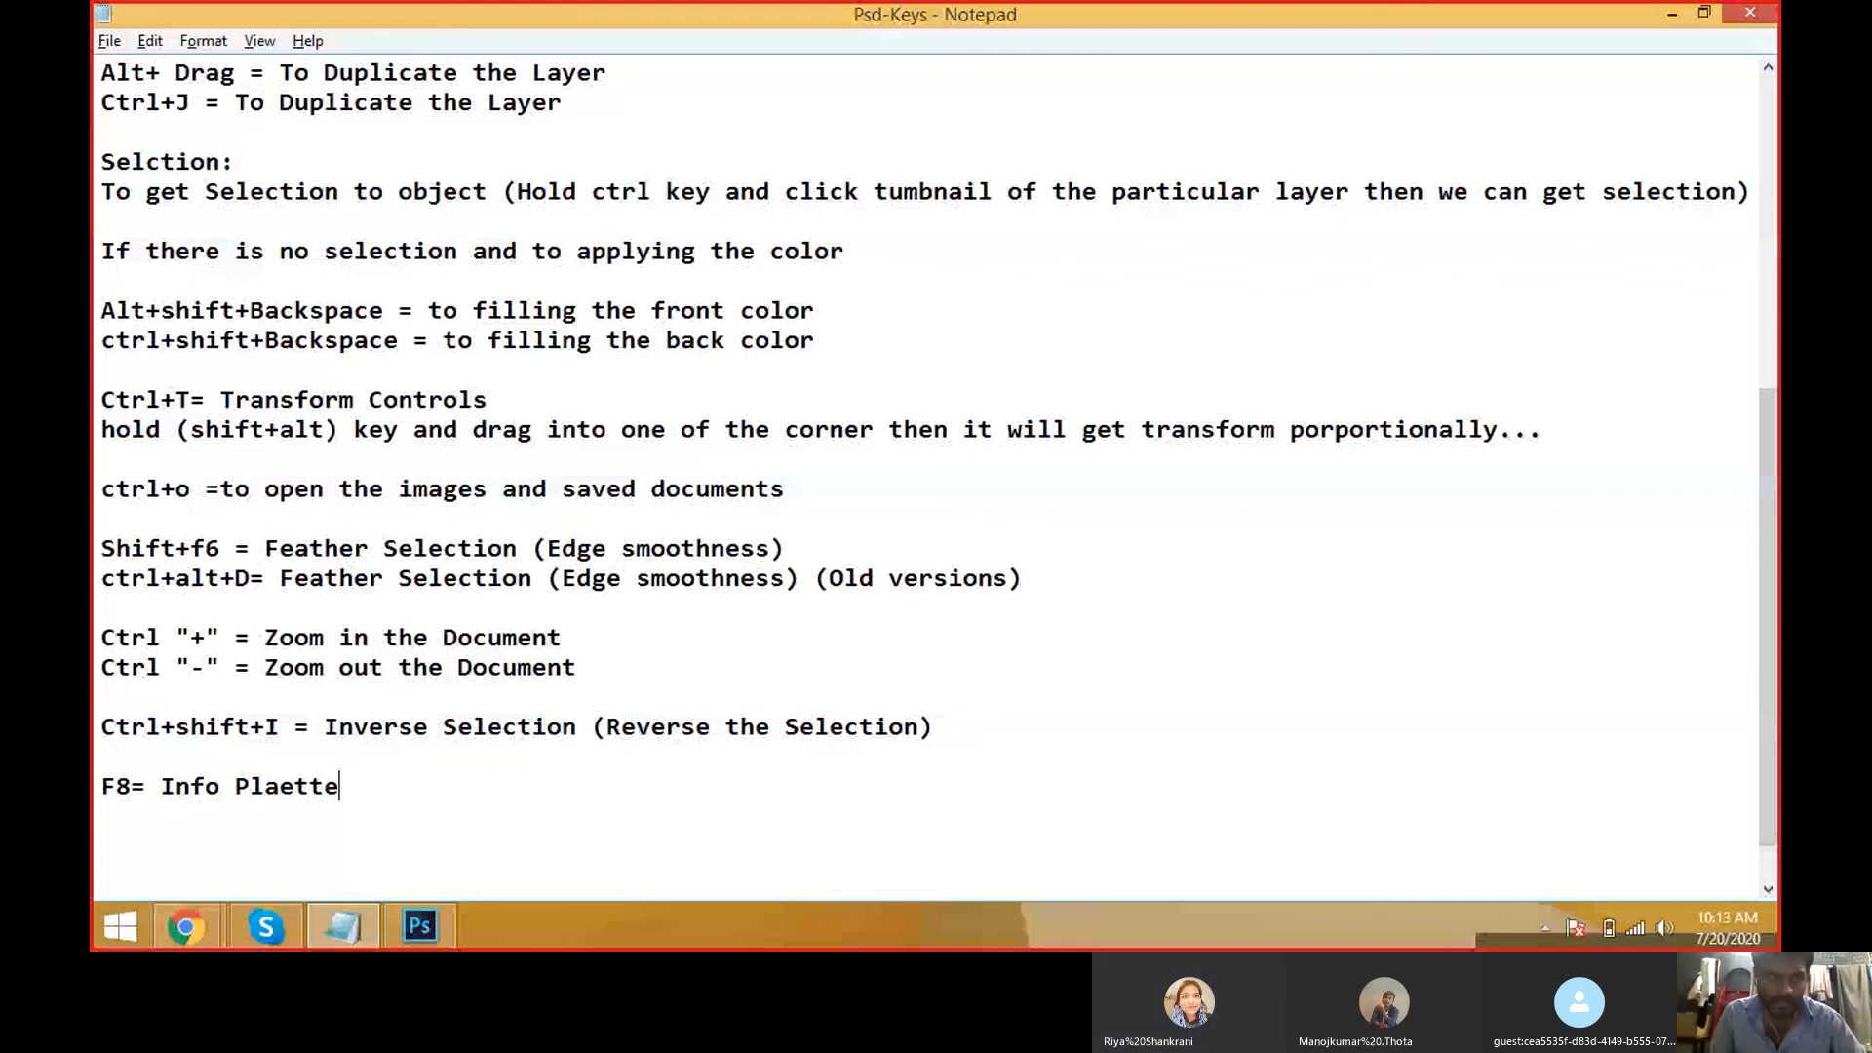
pyautogui.hotkey('alt', 'Tab')
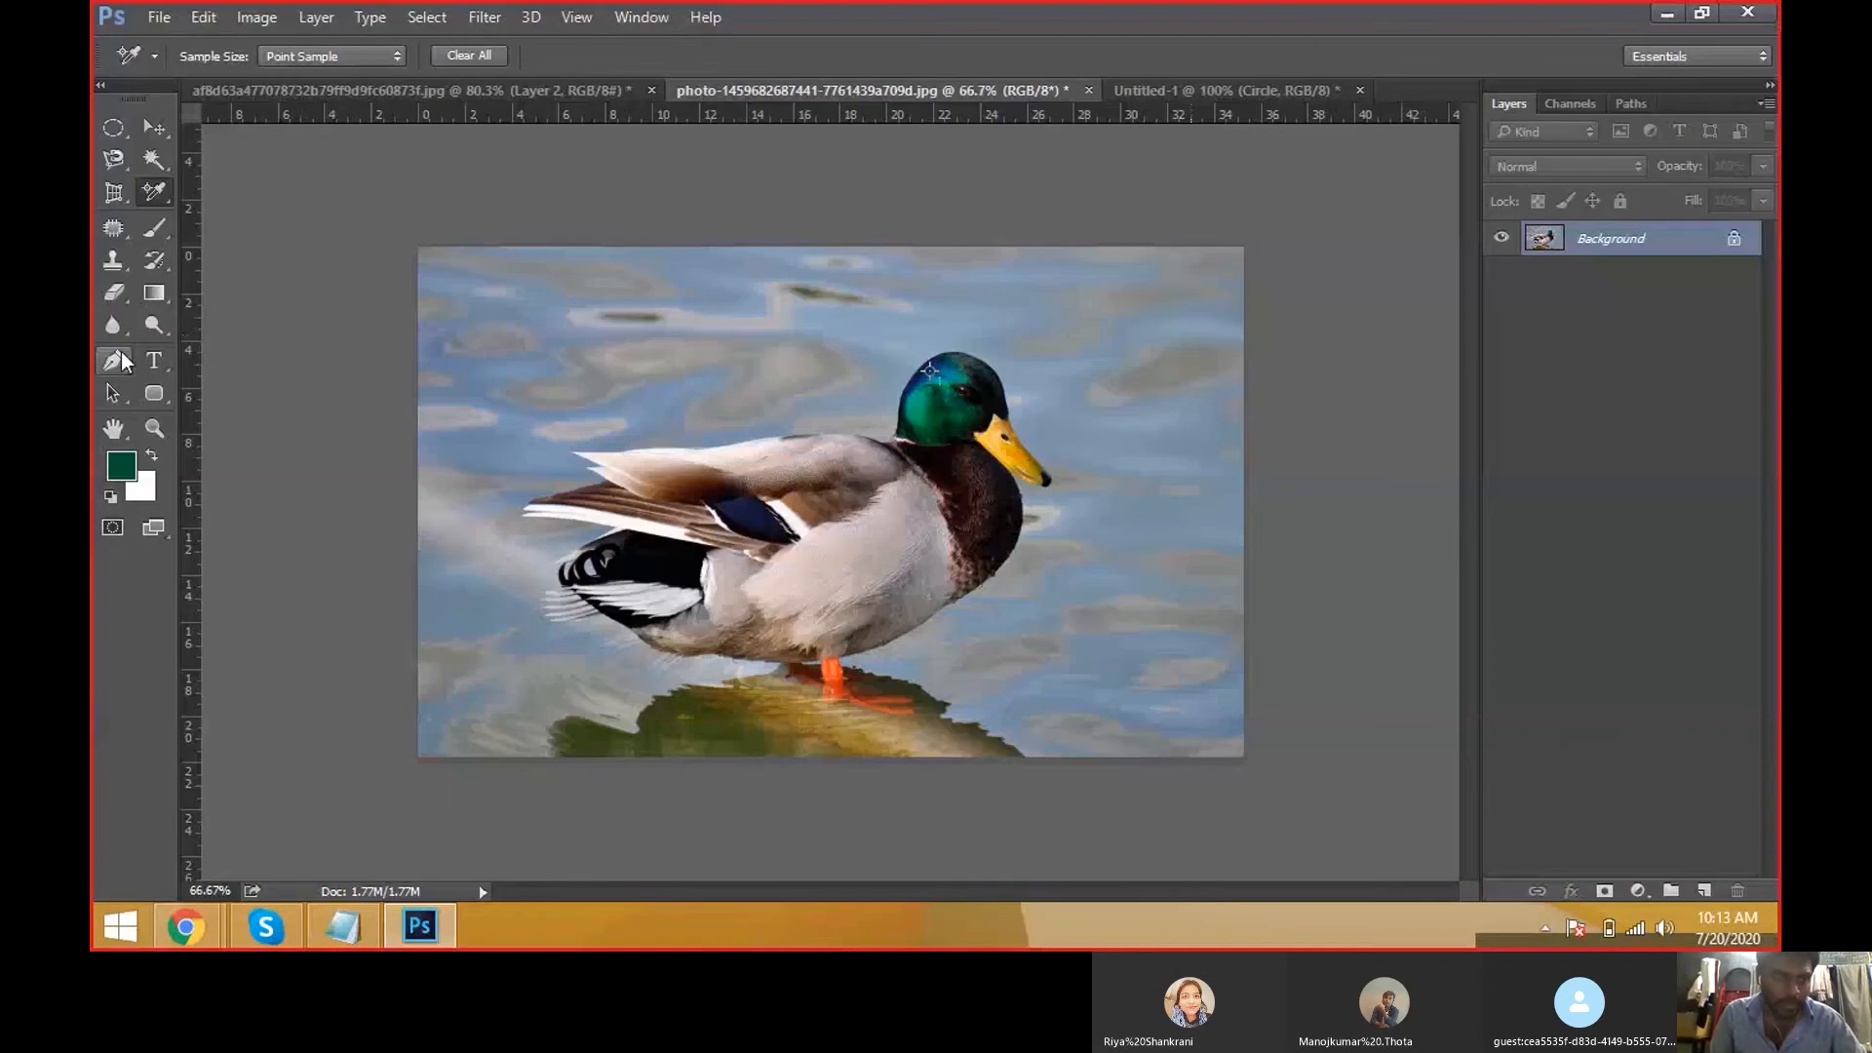
# Place six more color samplers on the duck's blue wing patch, lower head, cheek beside the beak, brown breast, pale flank and back.
pyautogui.rightClick(155, 191)
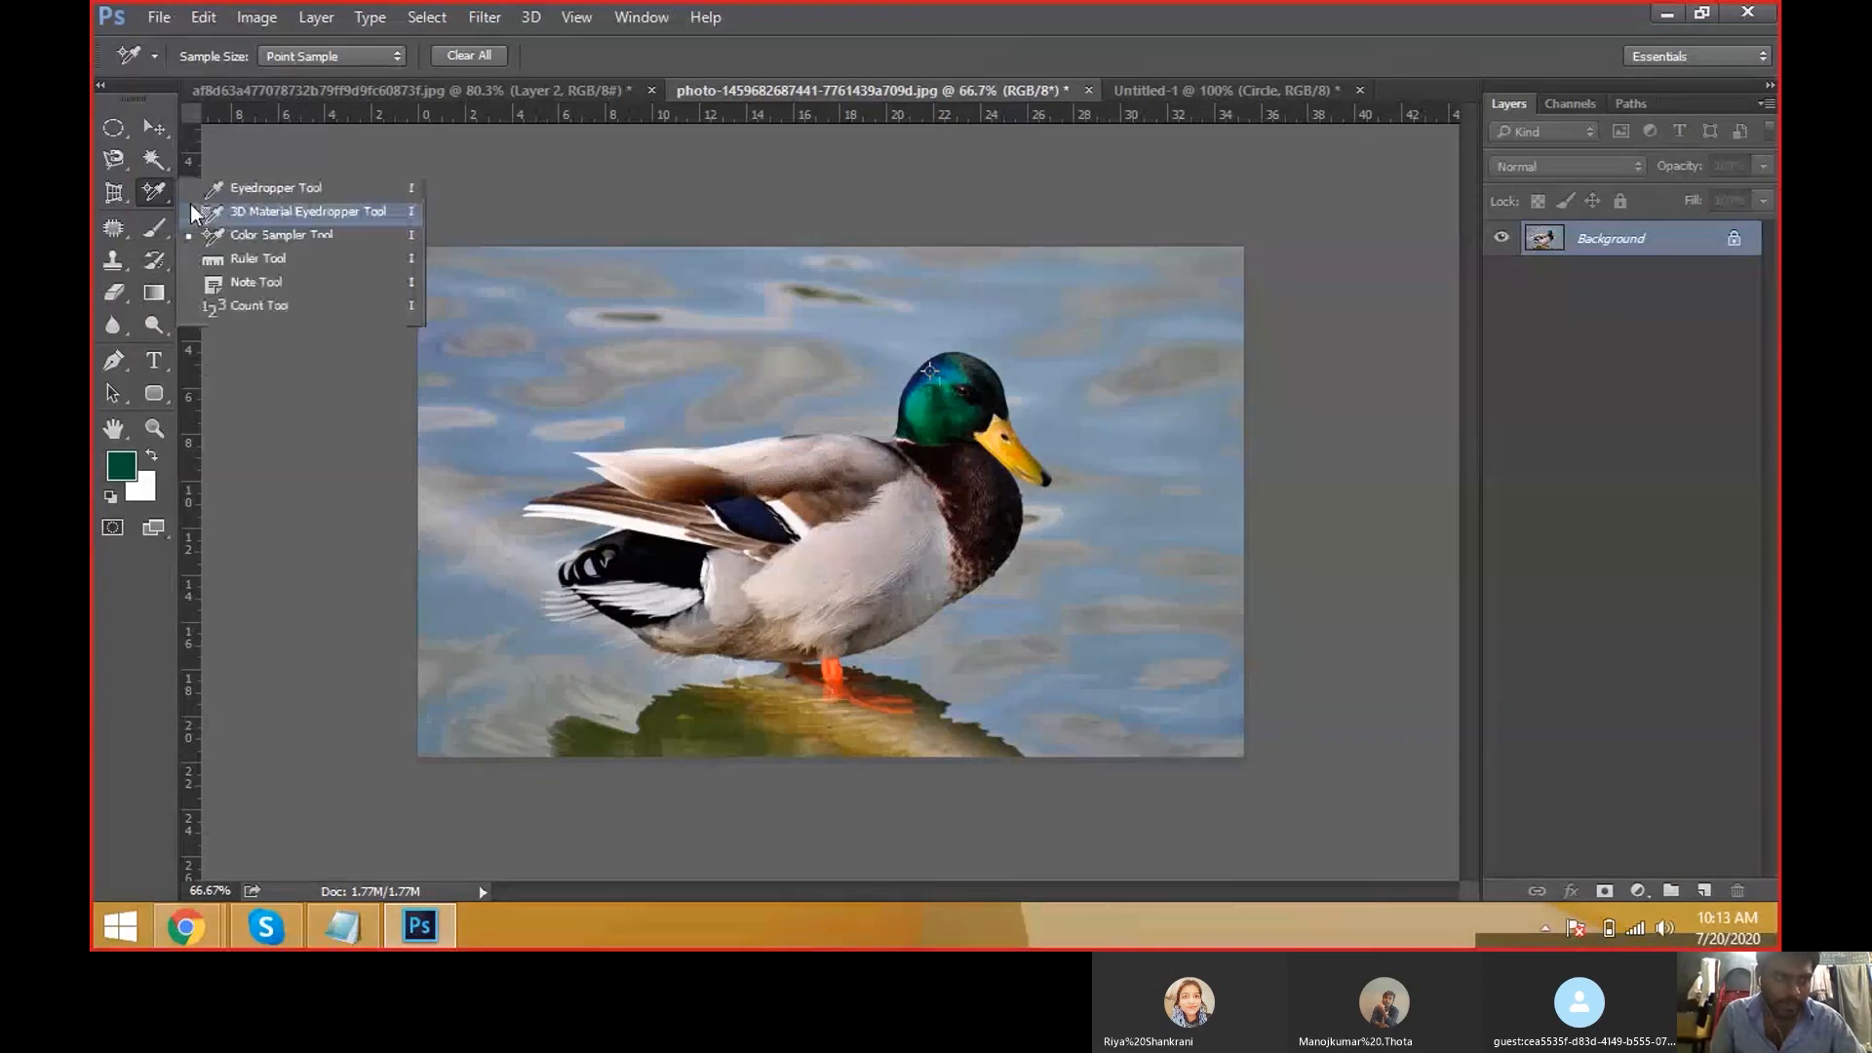
pyautogui.click(260, 238)
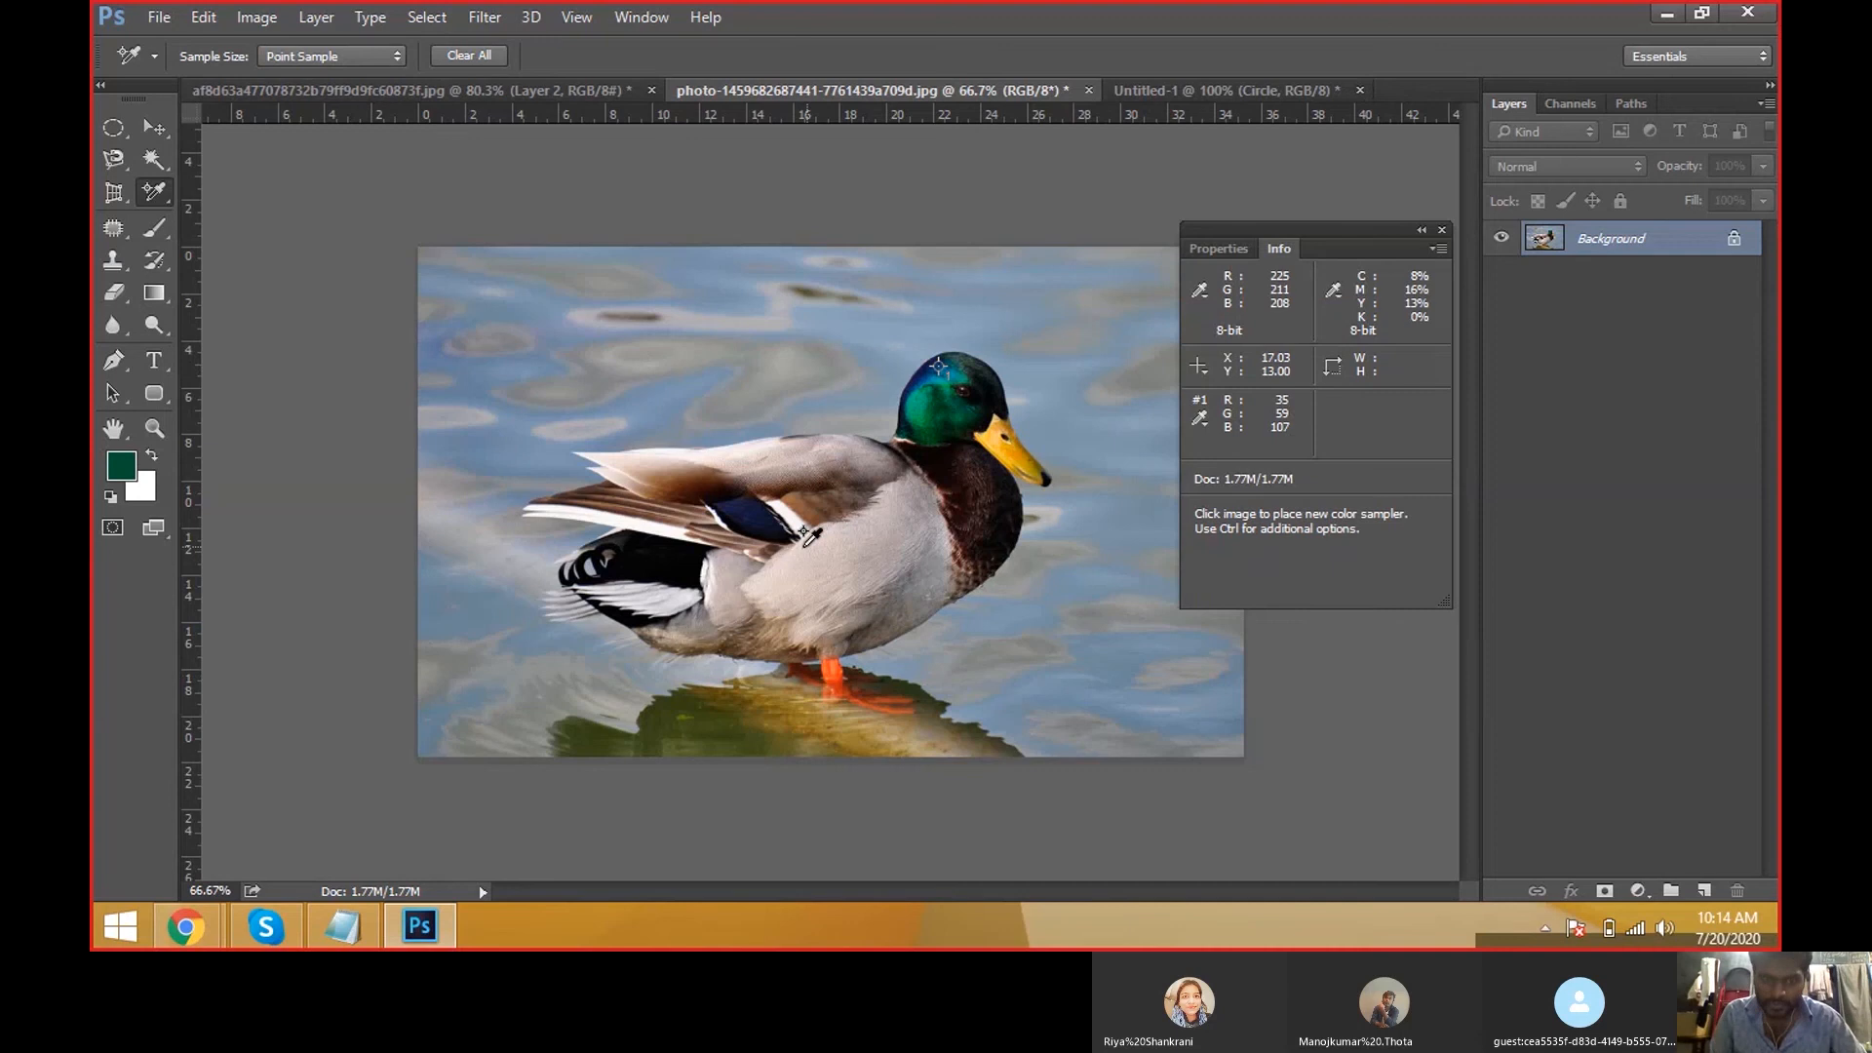
pyautogui.click(766, 527)
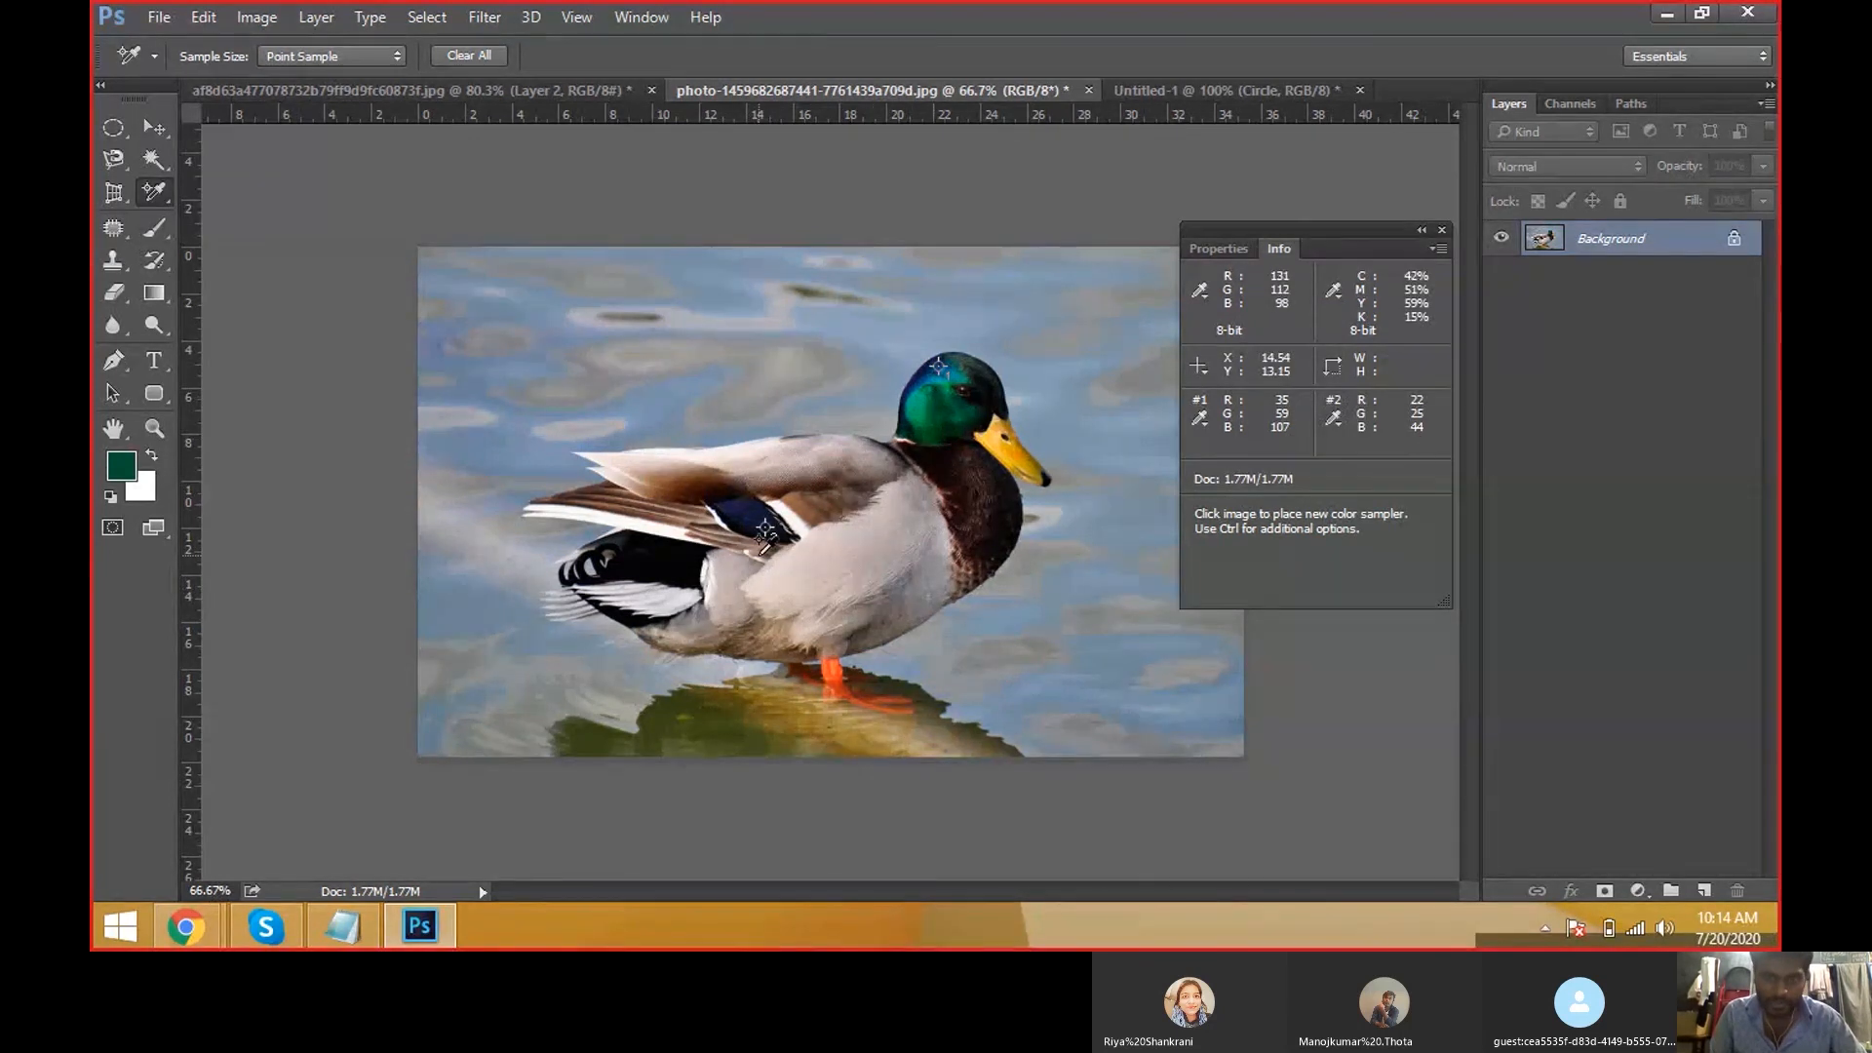
pyautogui.click(924, 436)
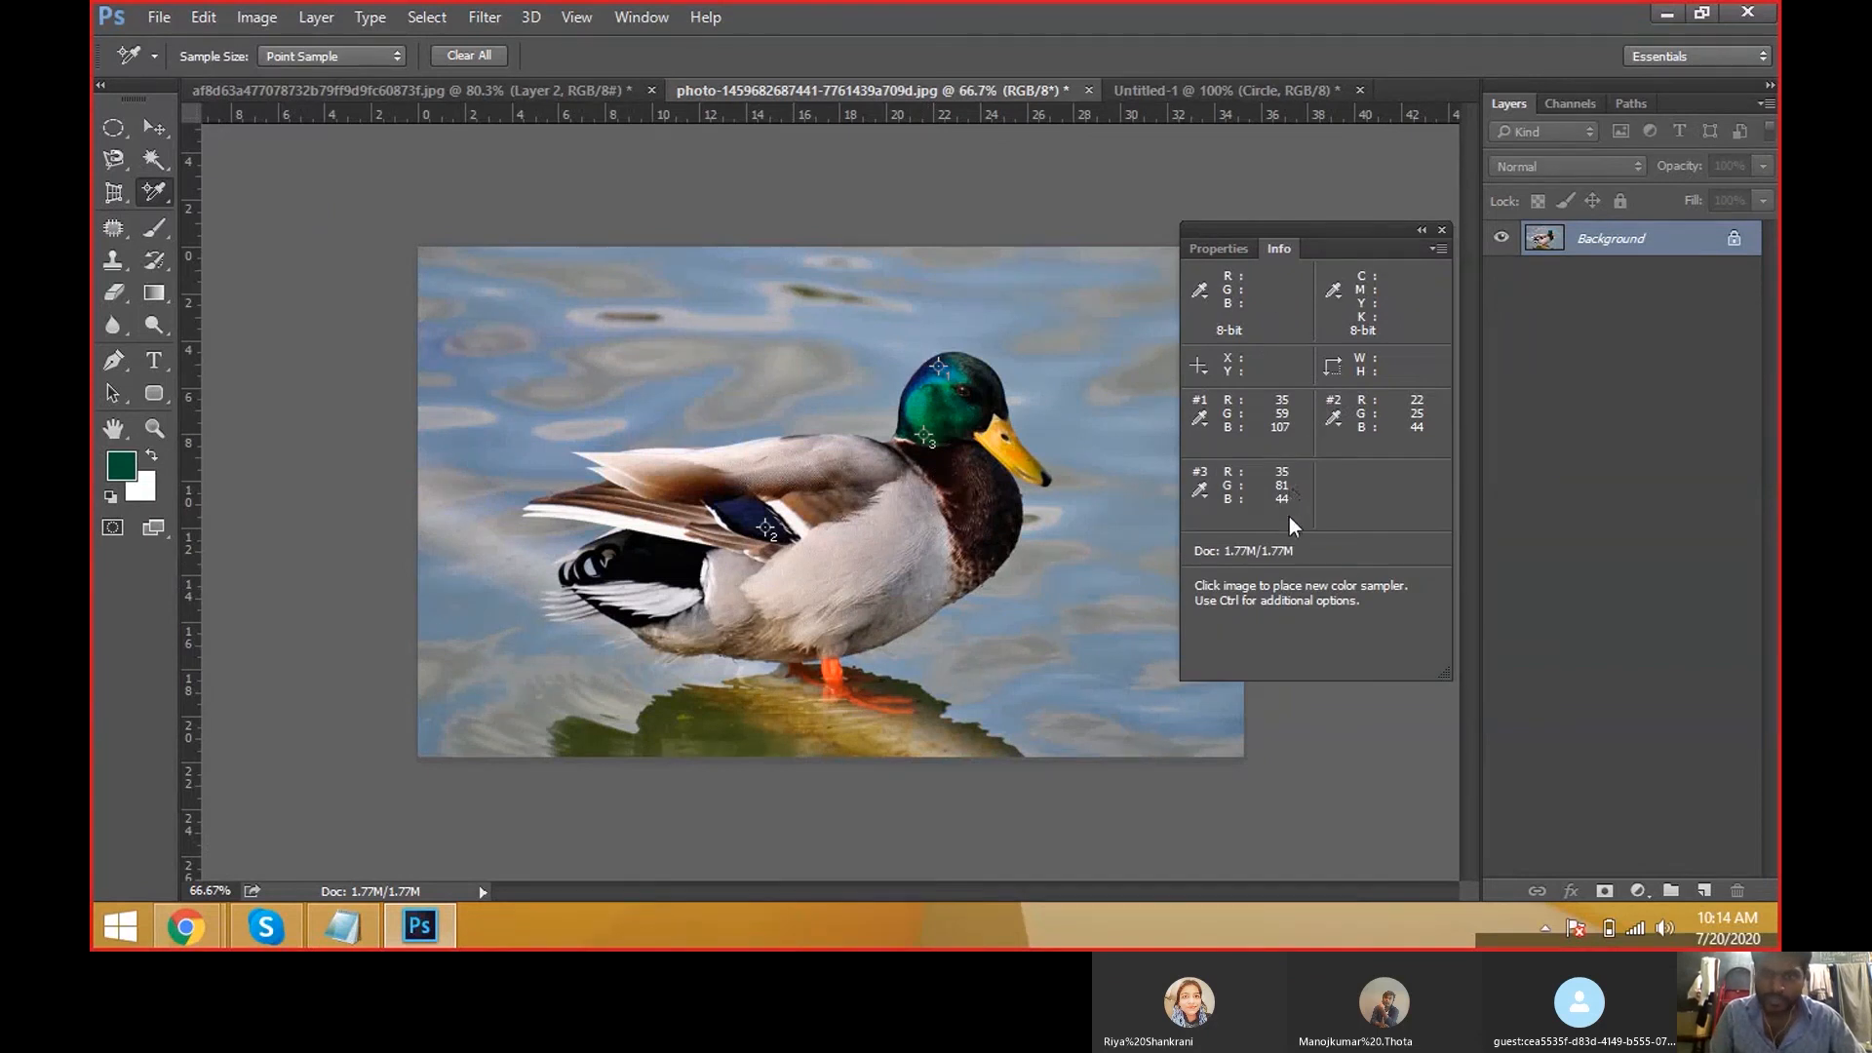
pyautogui.click(983, 421)
pyautogui.click(987, 553)
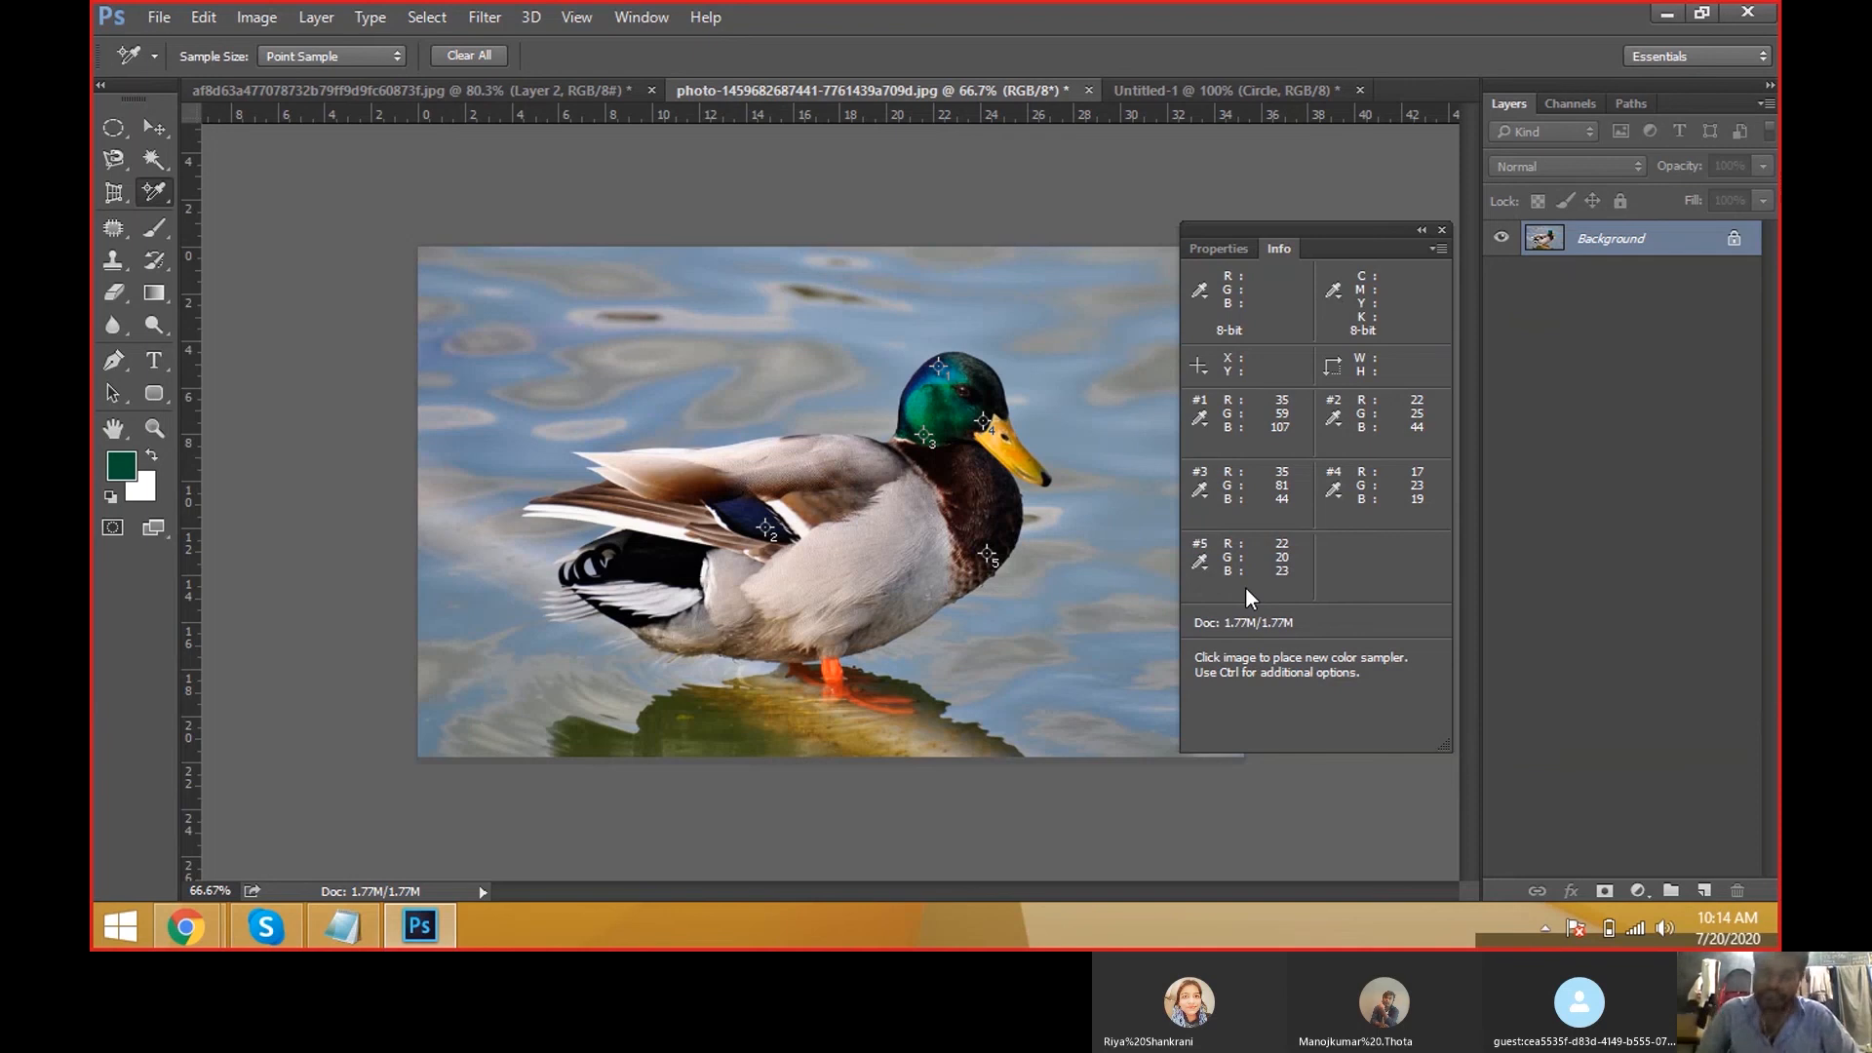
pyautogui.click(887, 532)
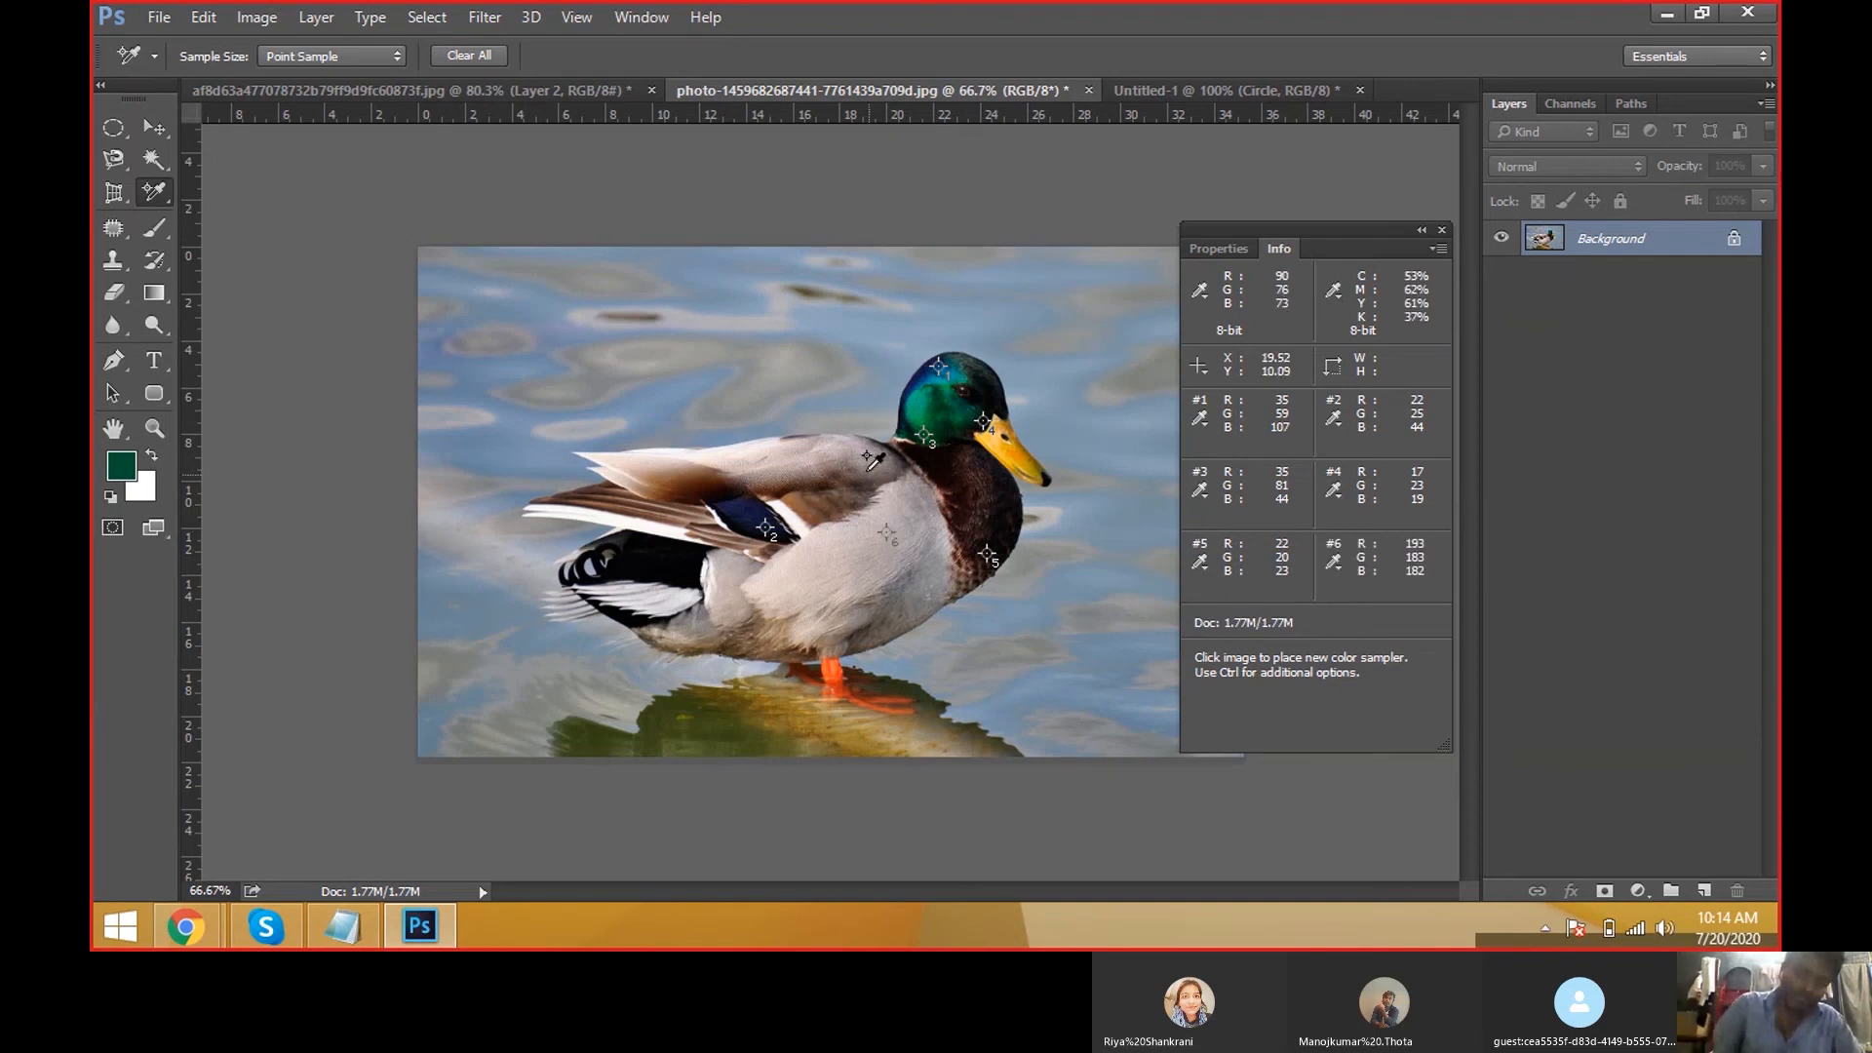
pyautogui.click(867, 471)
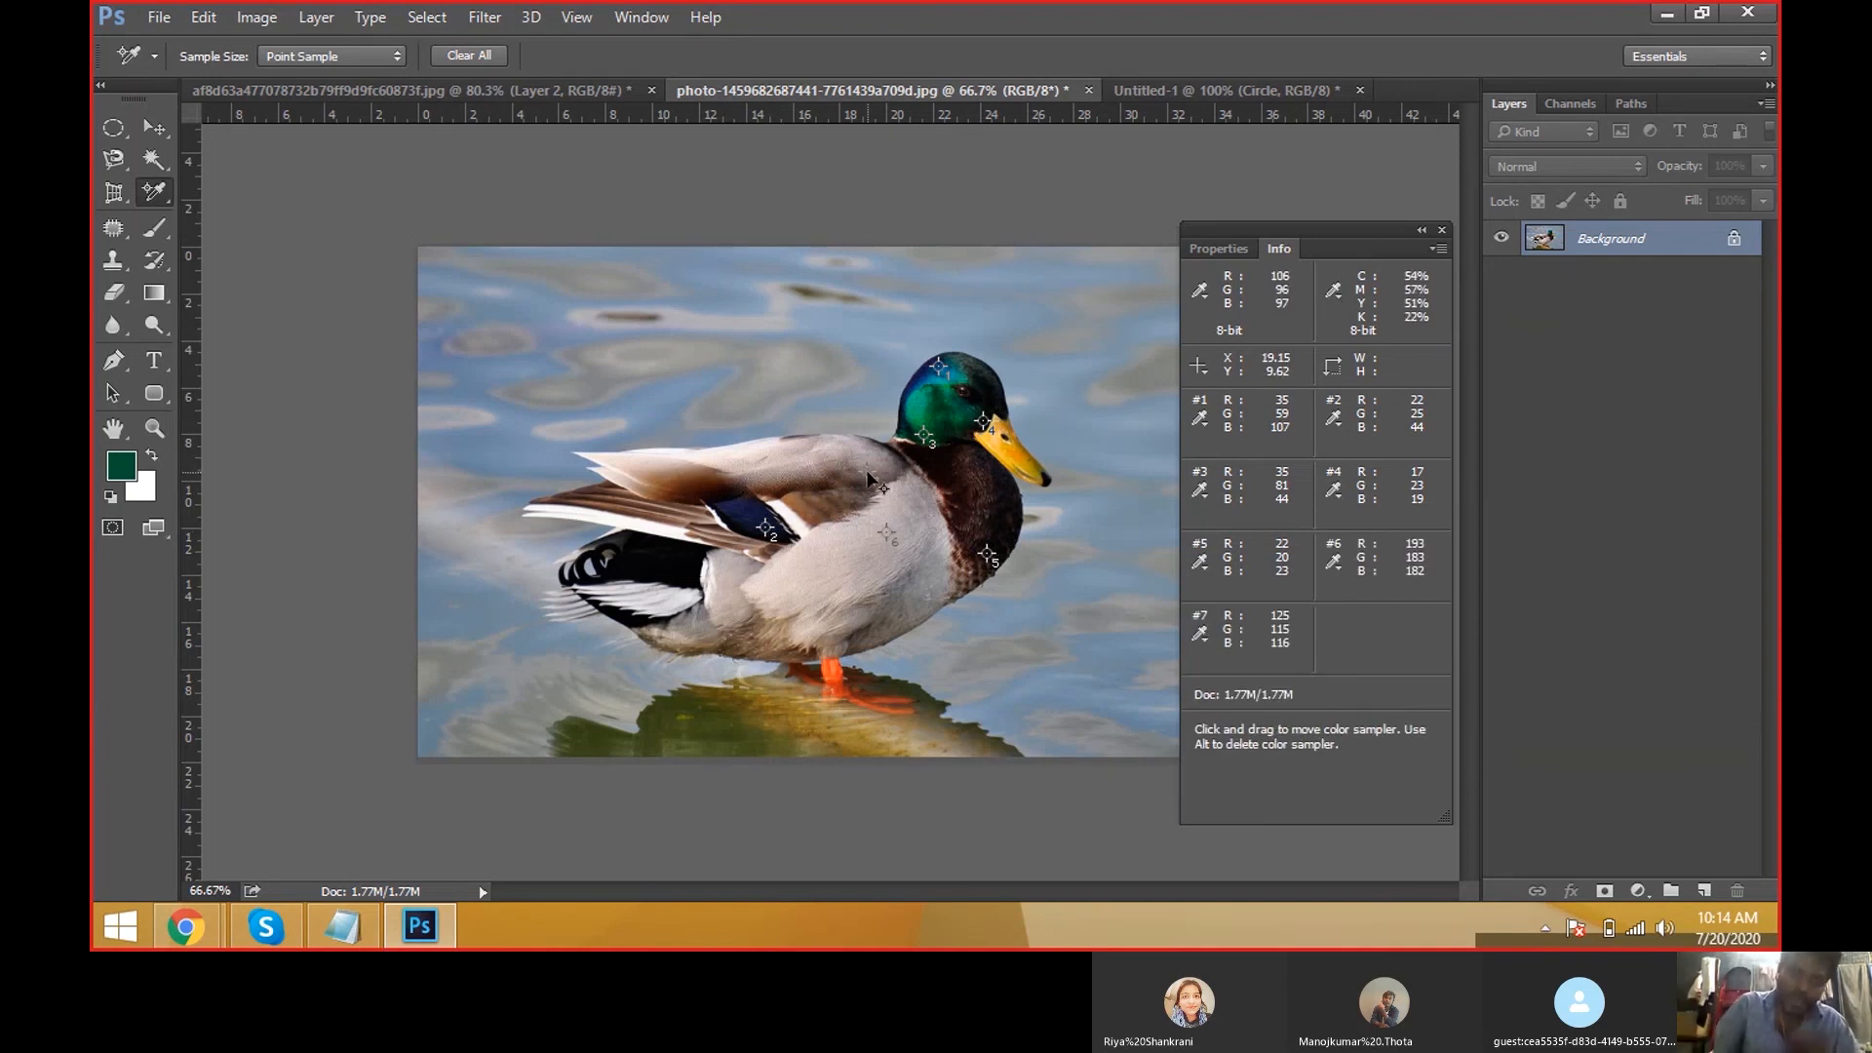
# Clear all the color samplers from the duck photo at once.
pyautogui.rightClick(867, 473)
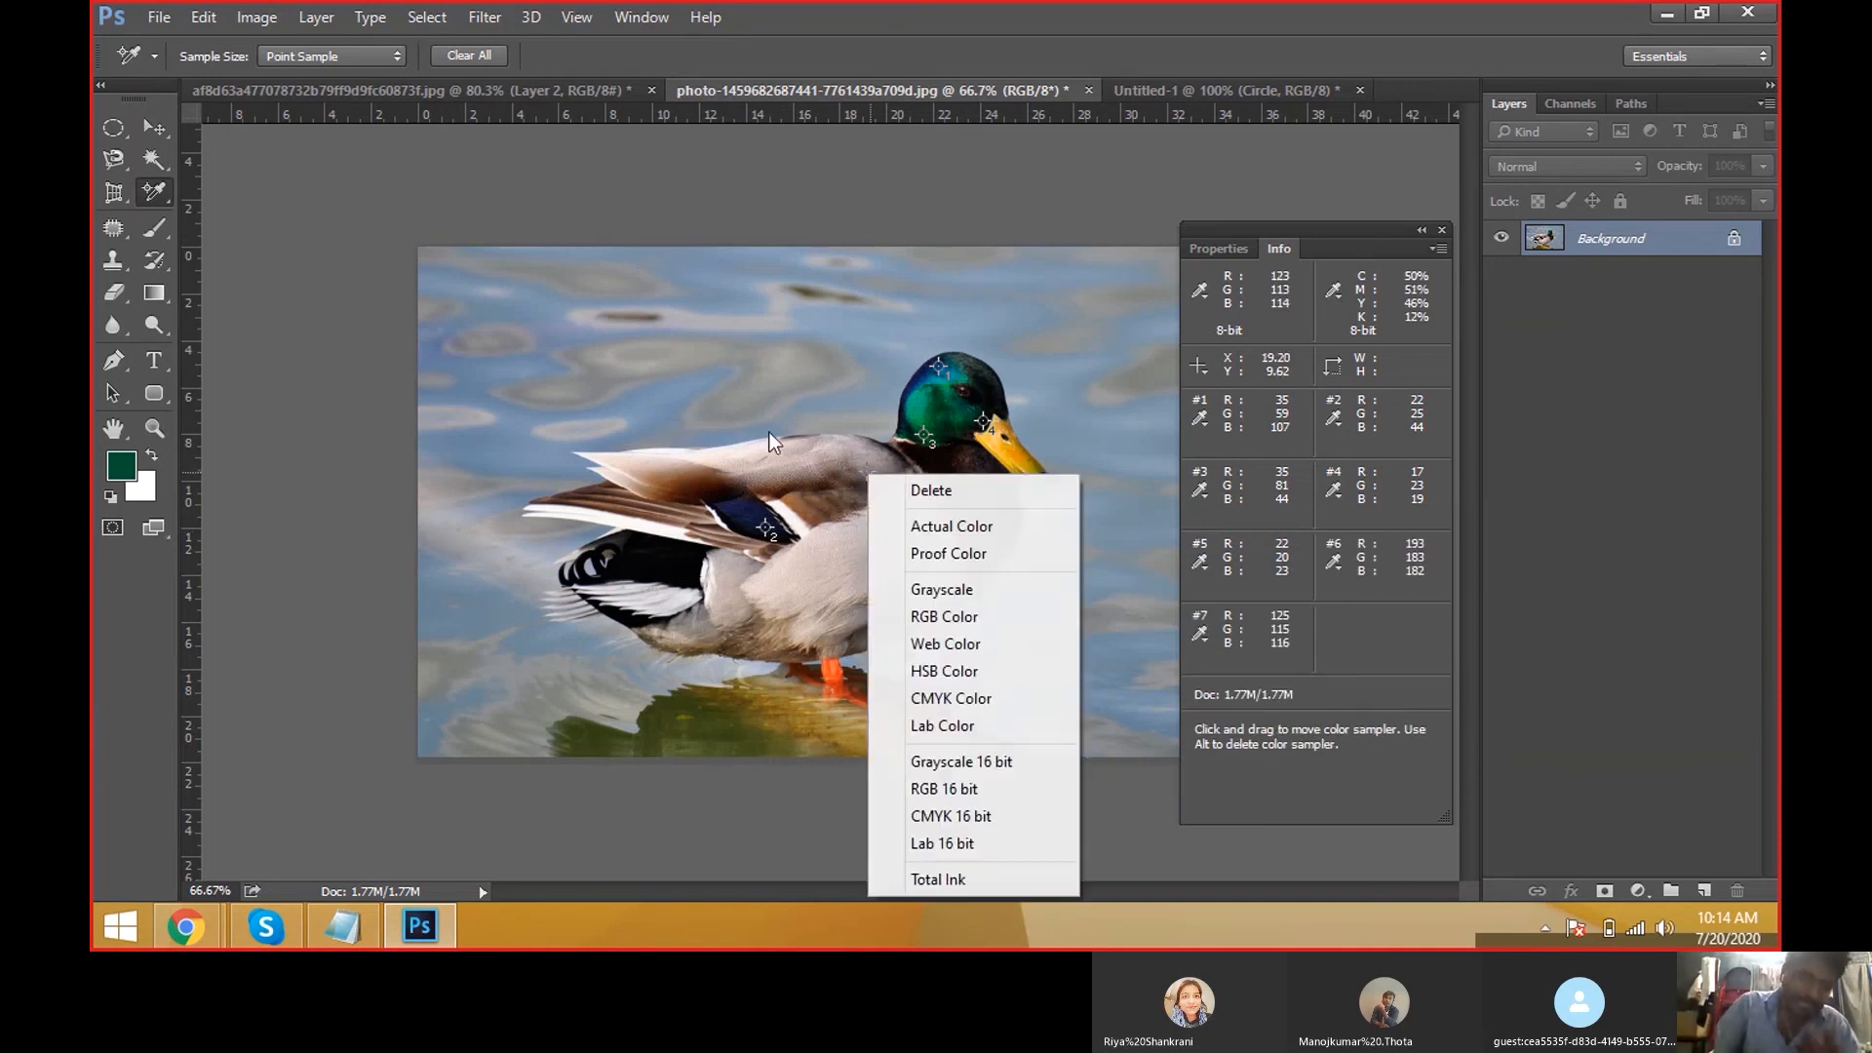
pyautogui.click(456, 66)
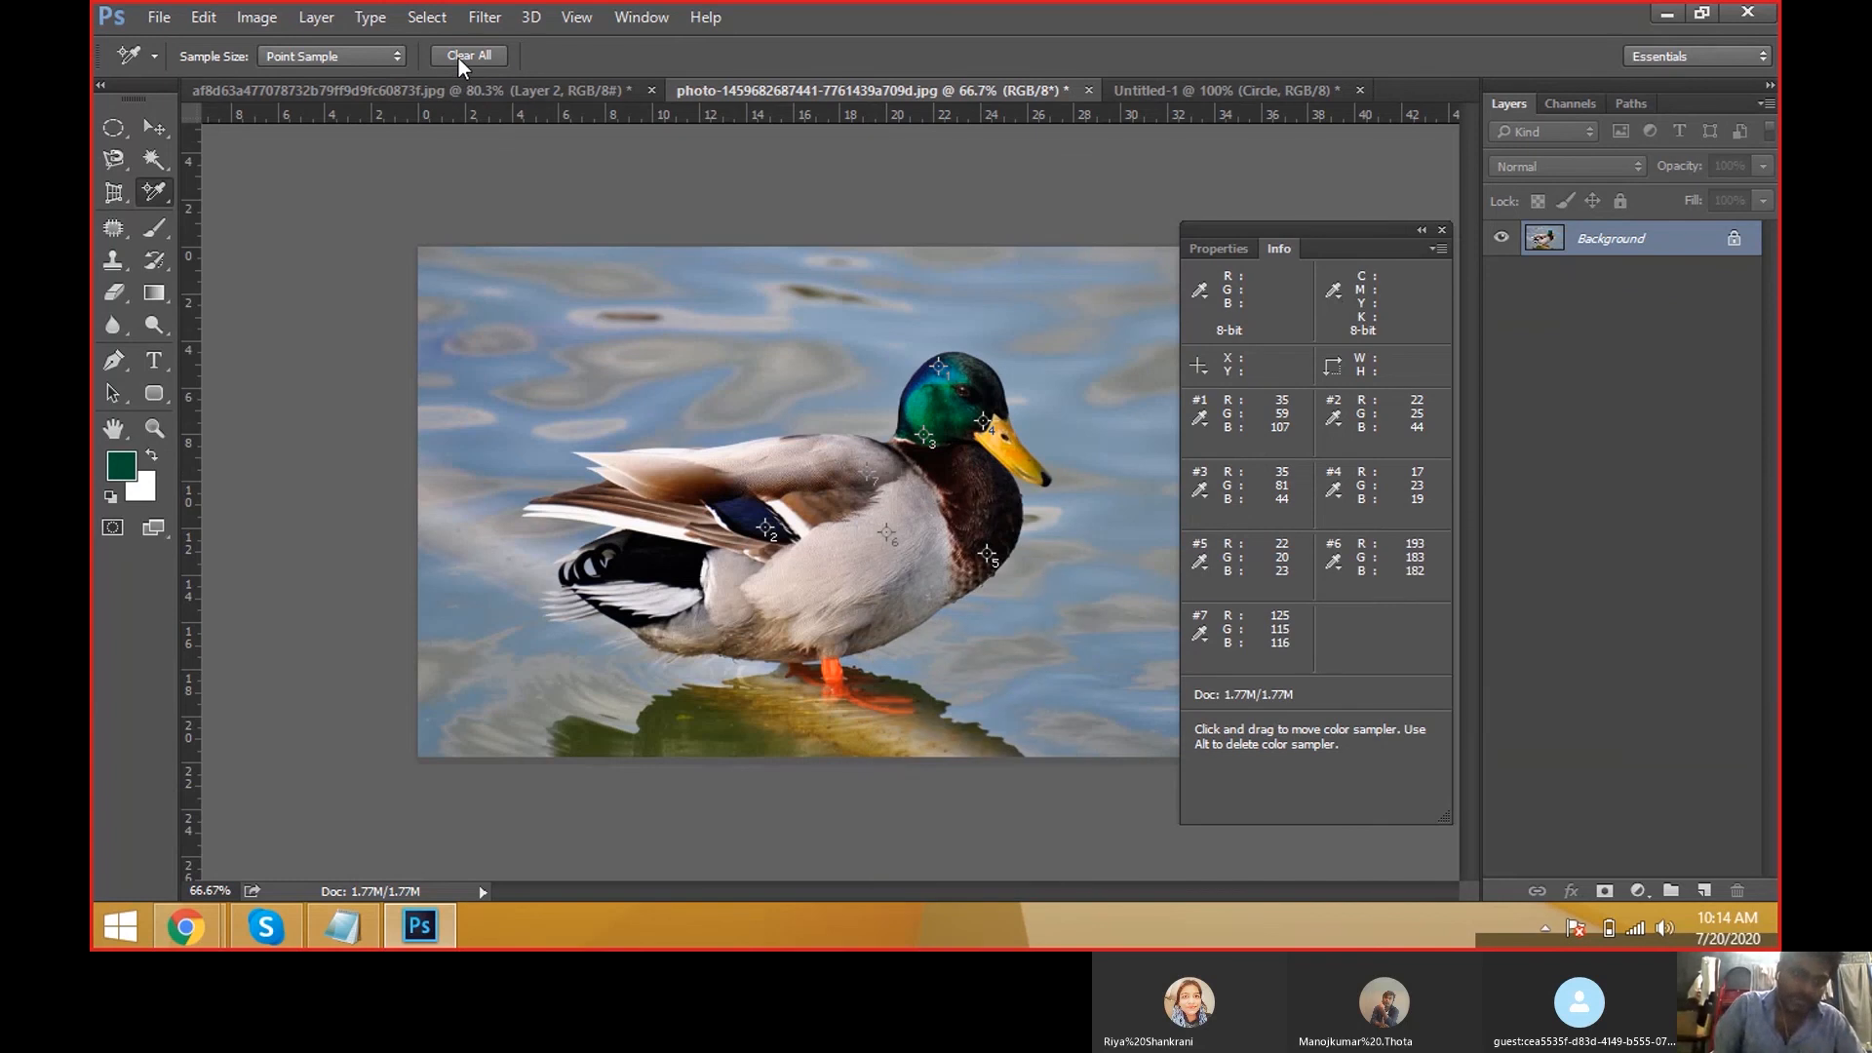
pyautogui.click(459, 57)
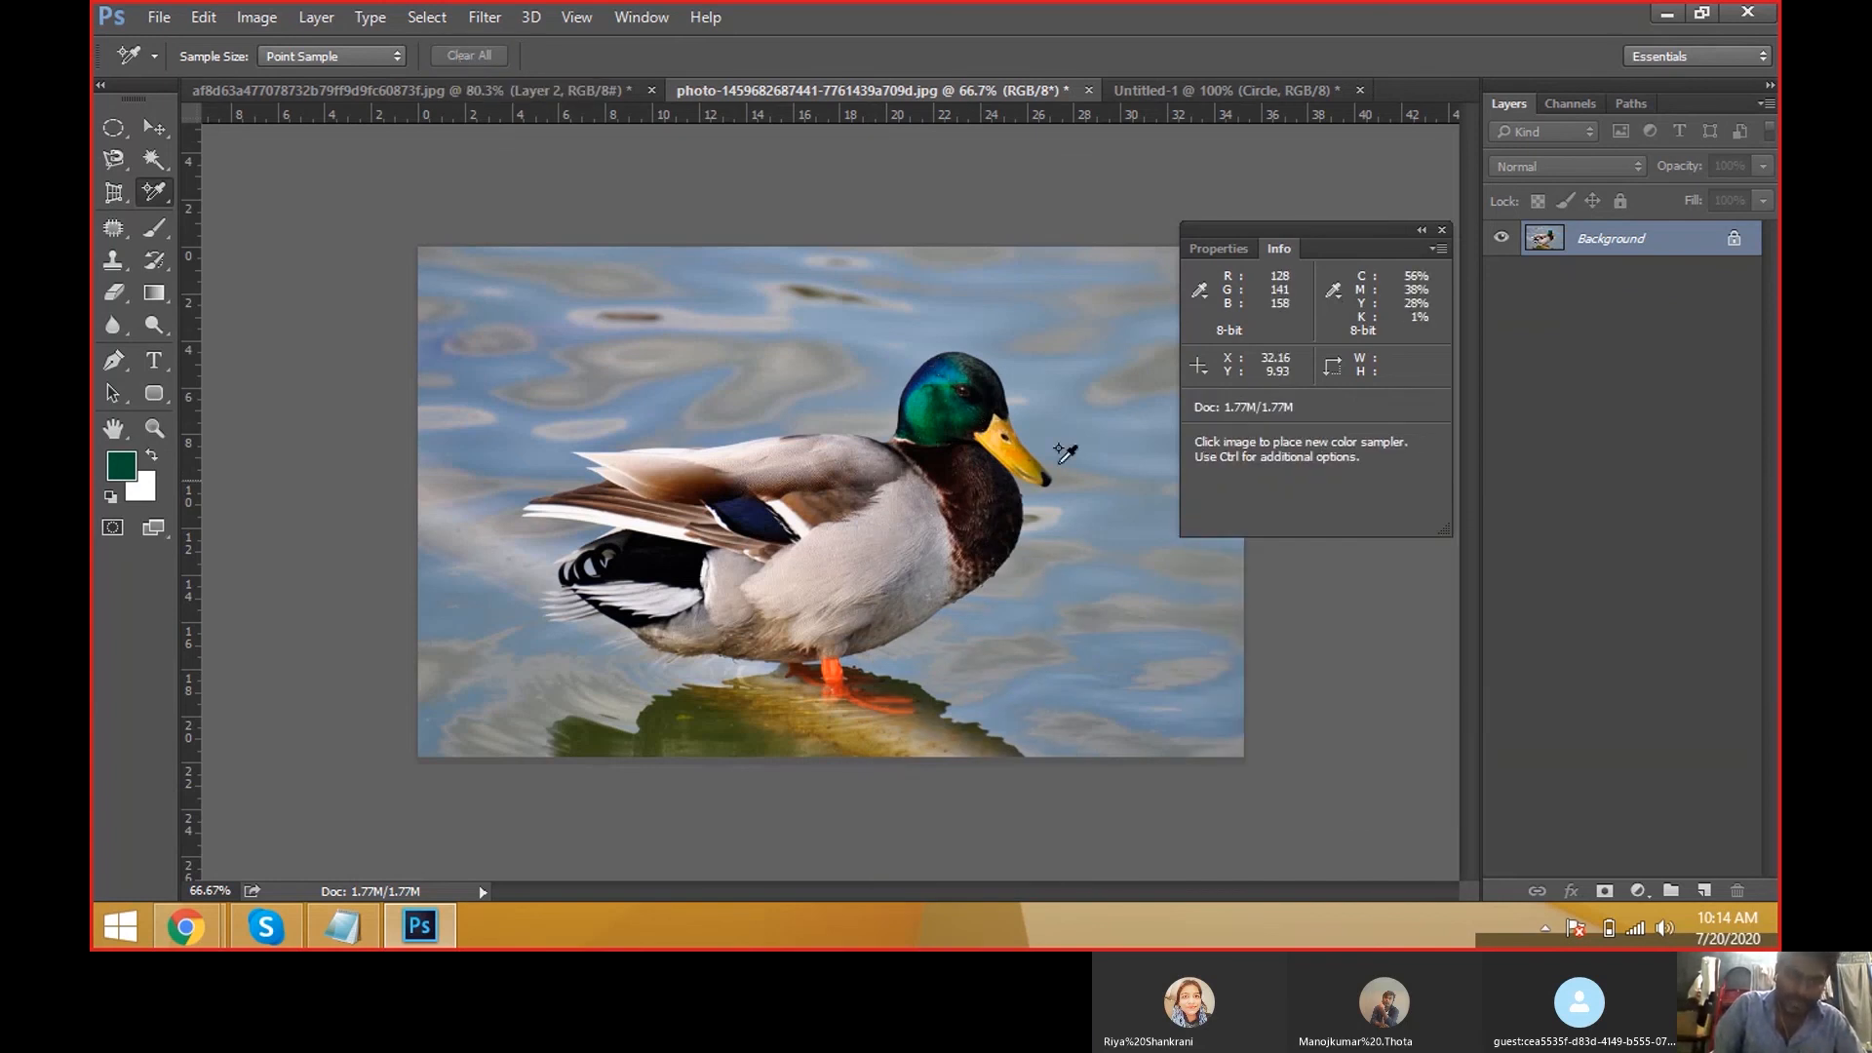
# Place four new color samplers on the duck's upper head, lower head, blue wing patch and brown breast.
pyautogui.click(936, 367)
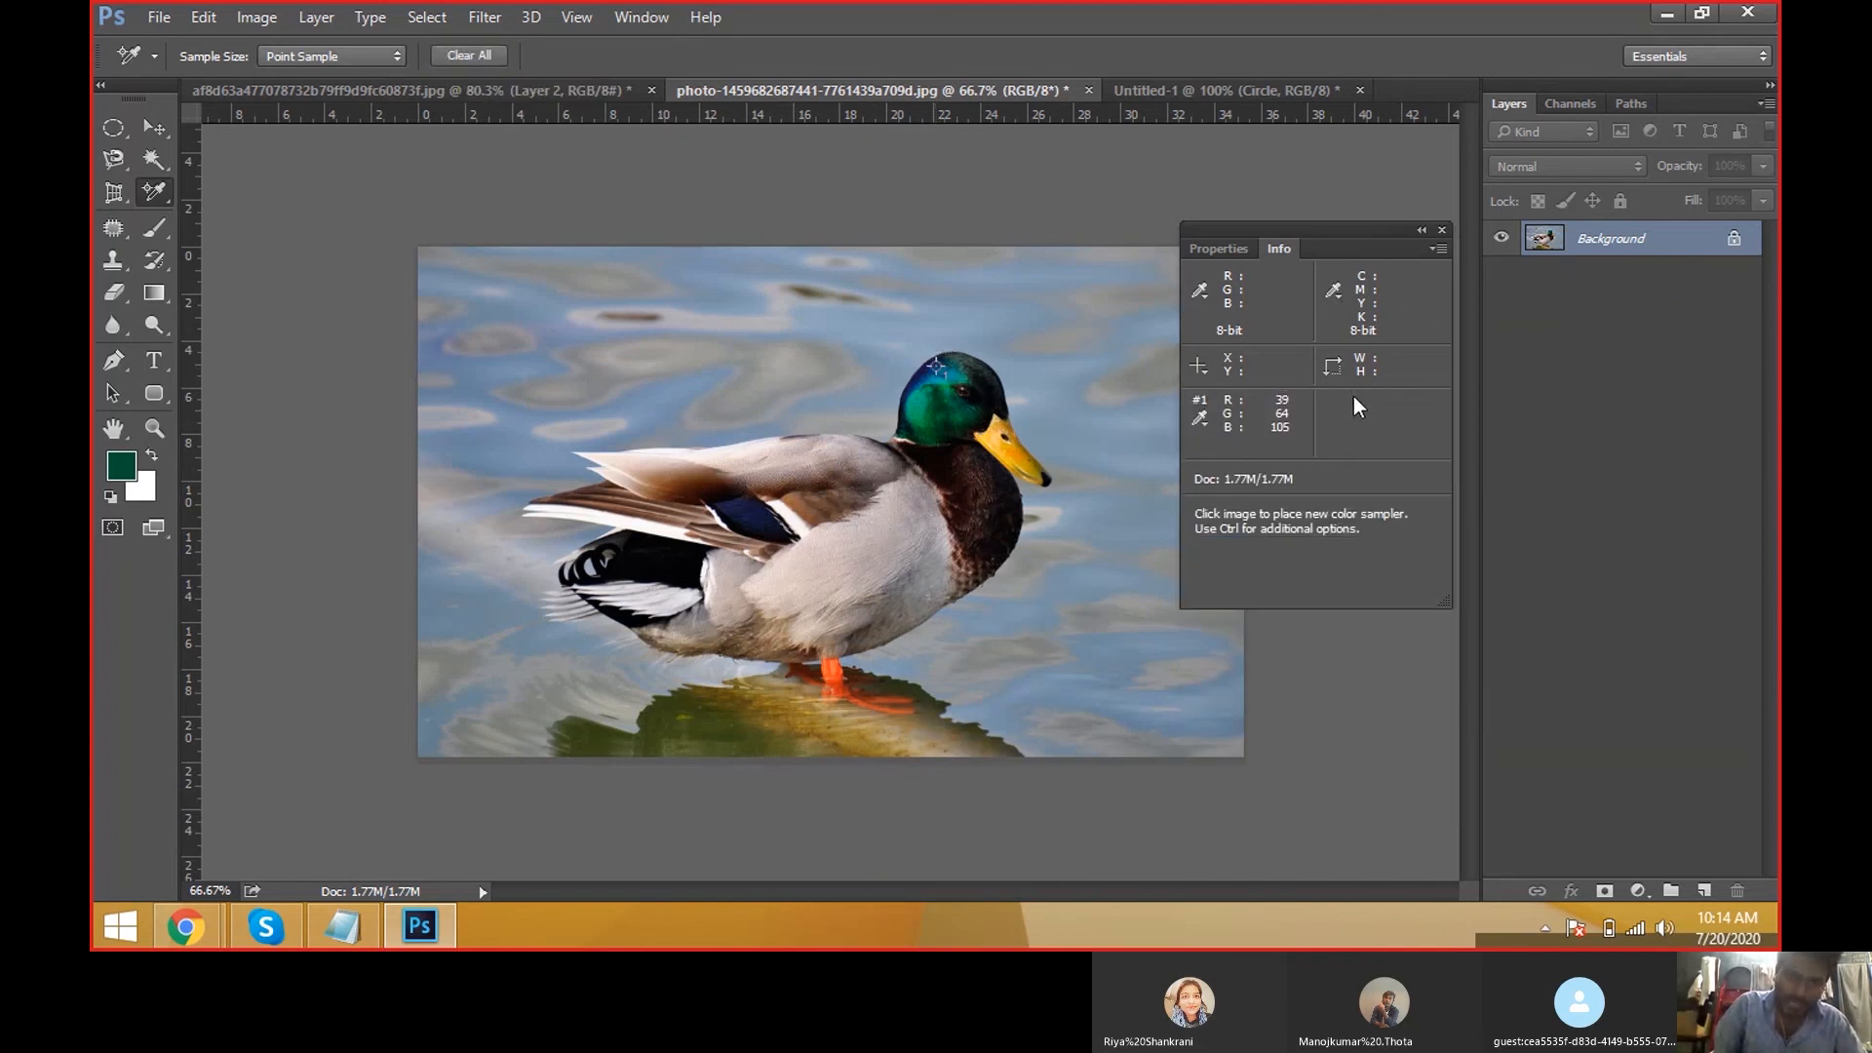
pyautogui.click(960, 429)
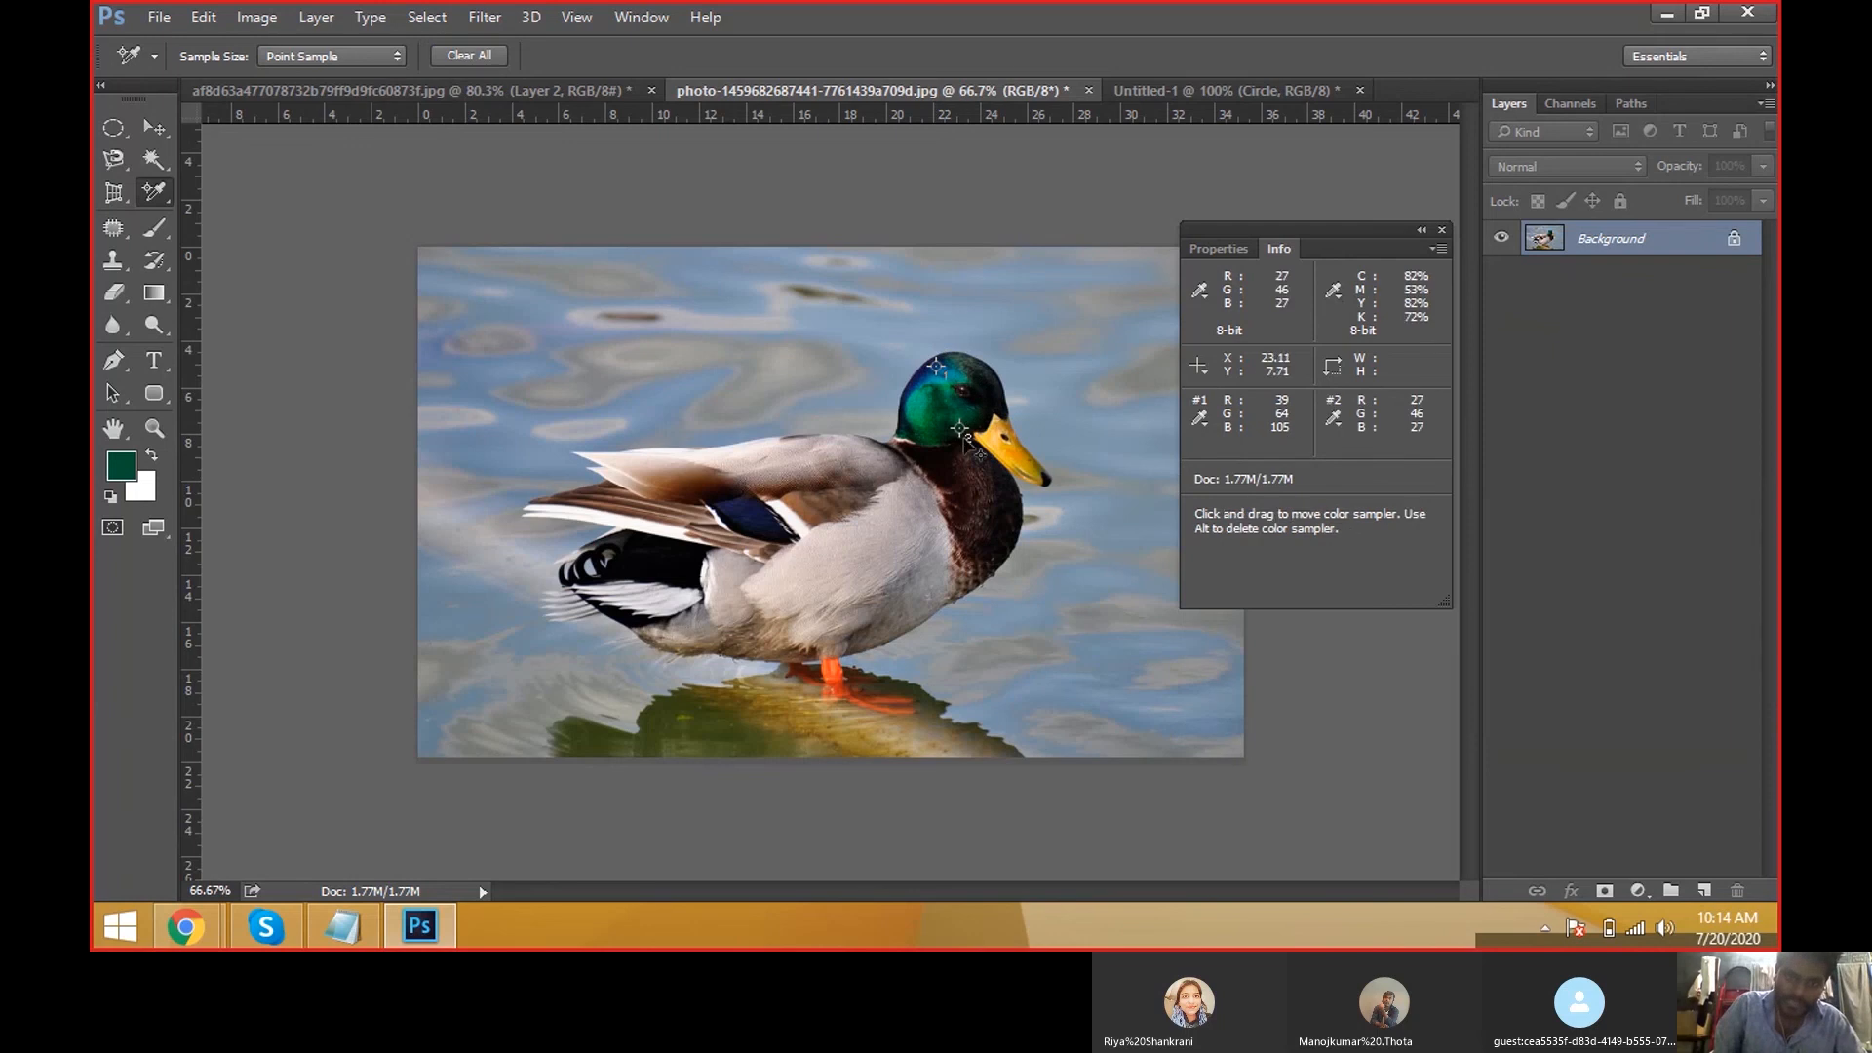
pyautogui.click(770, 519)
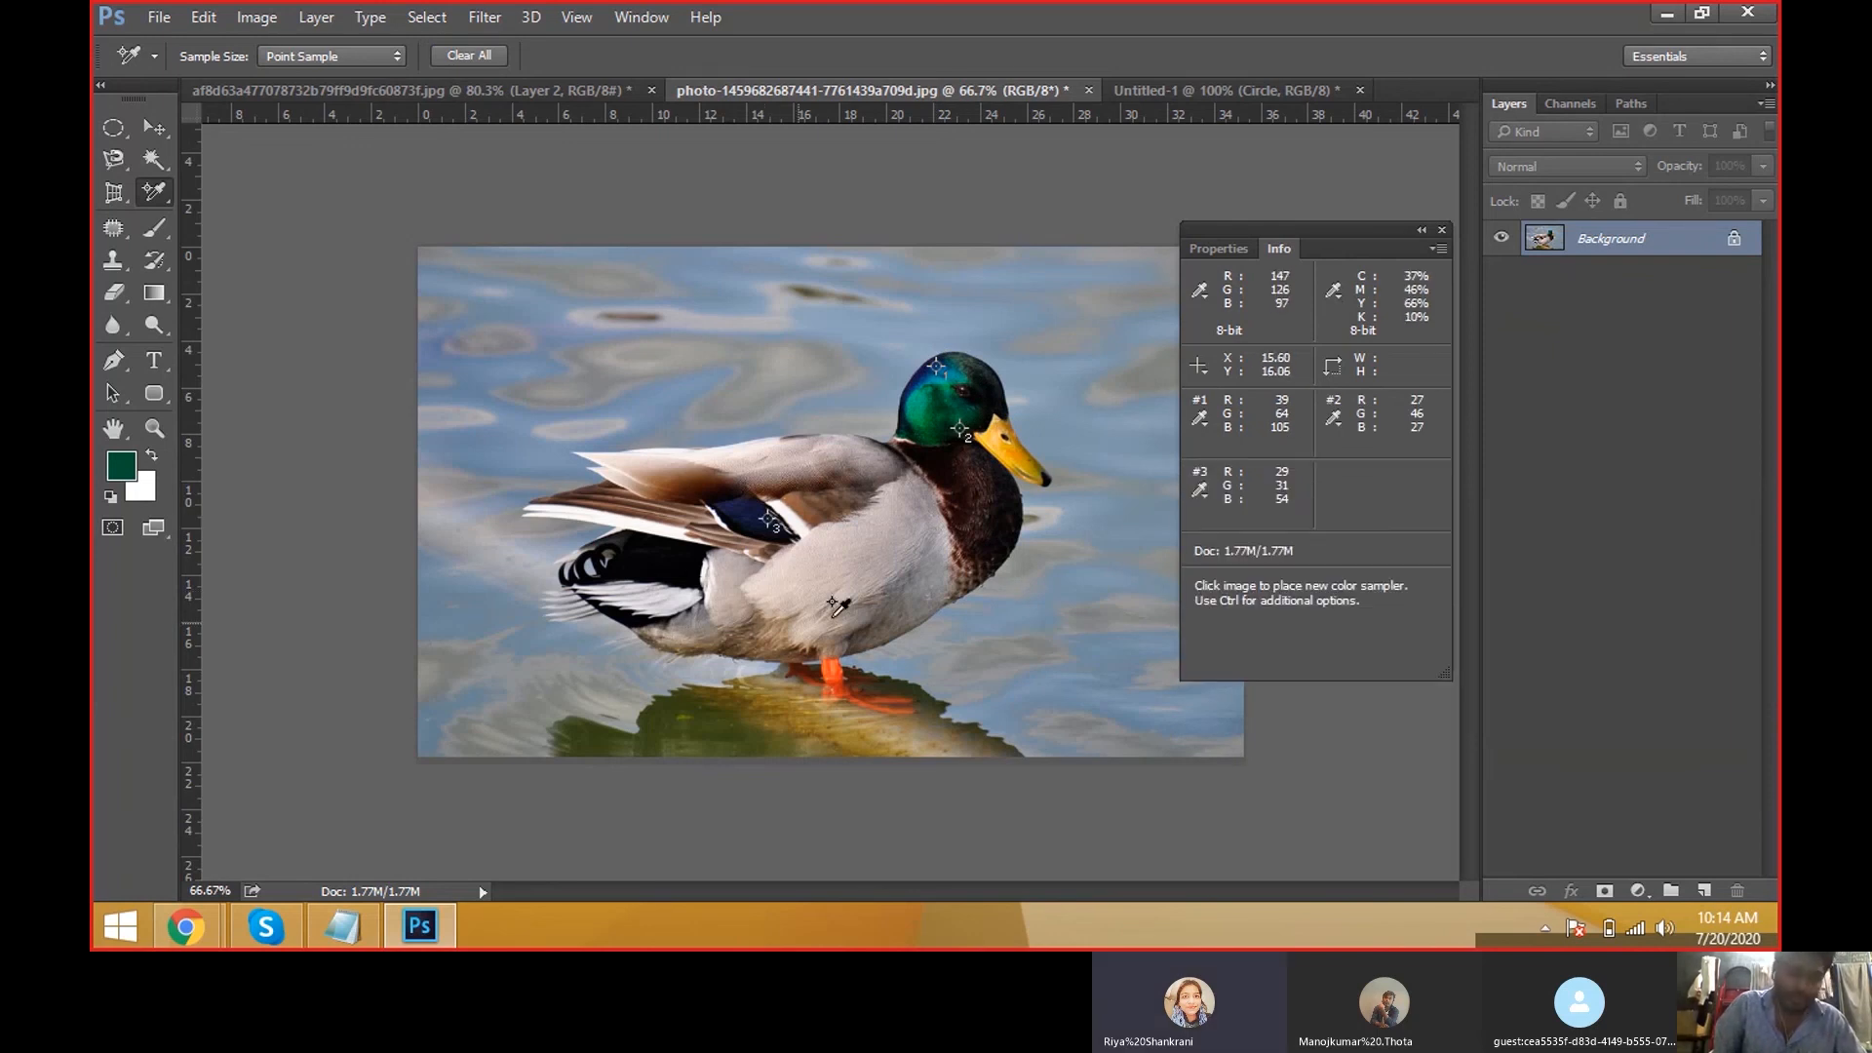
pyautogui.click(994, 534)
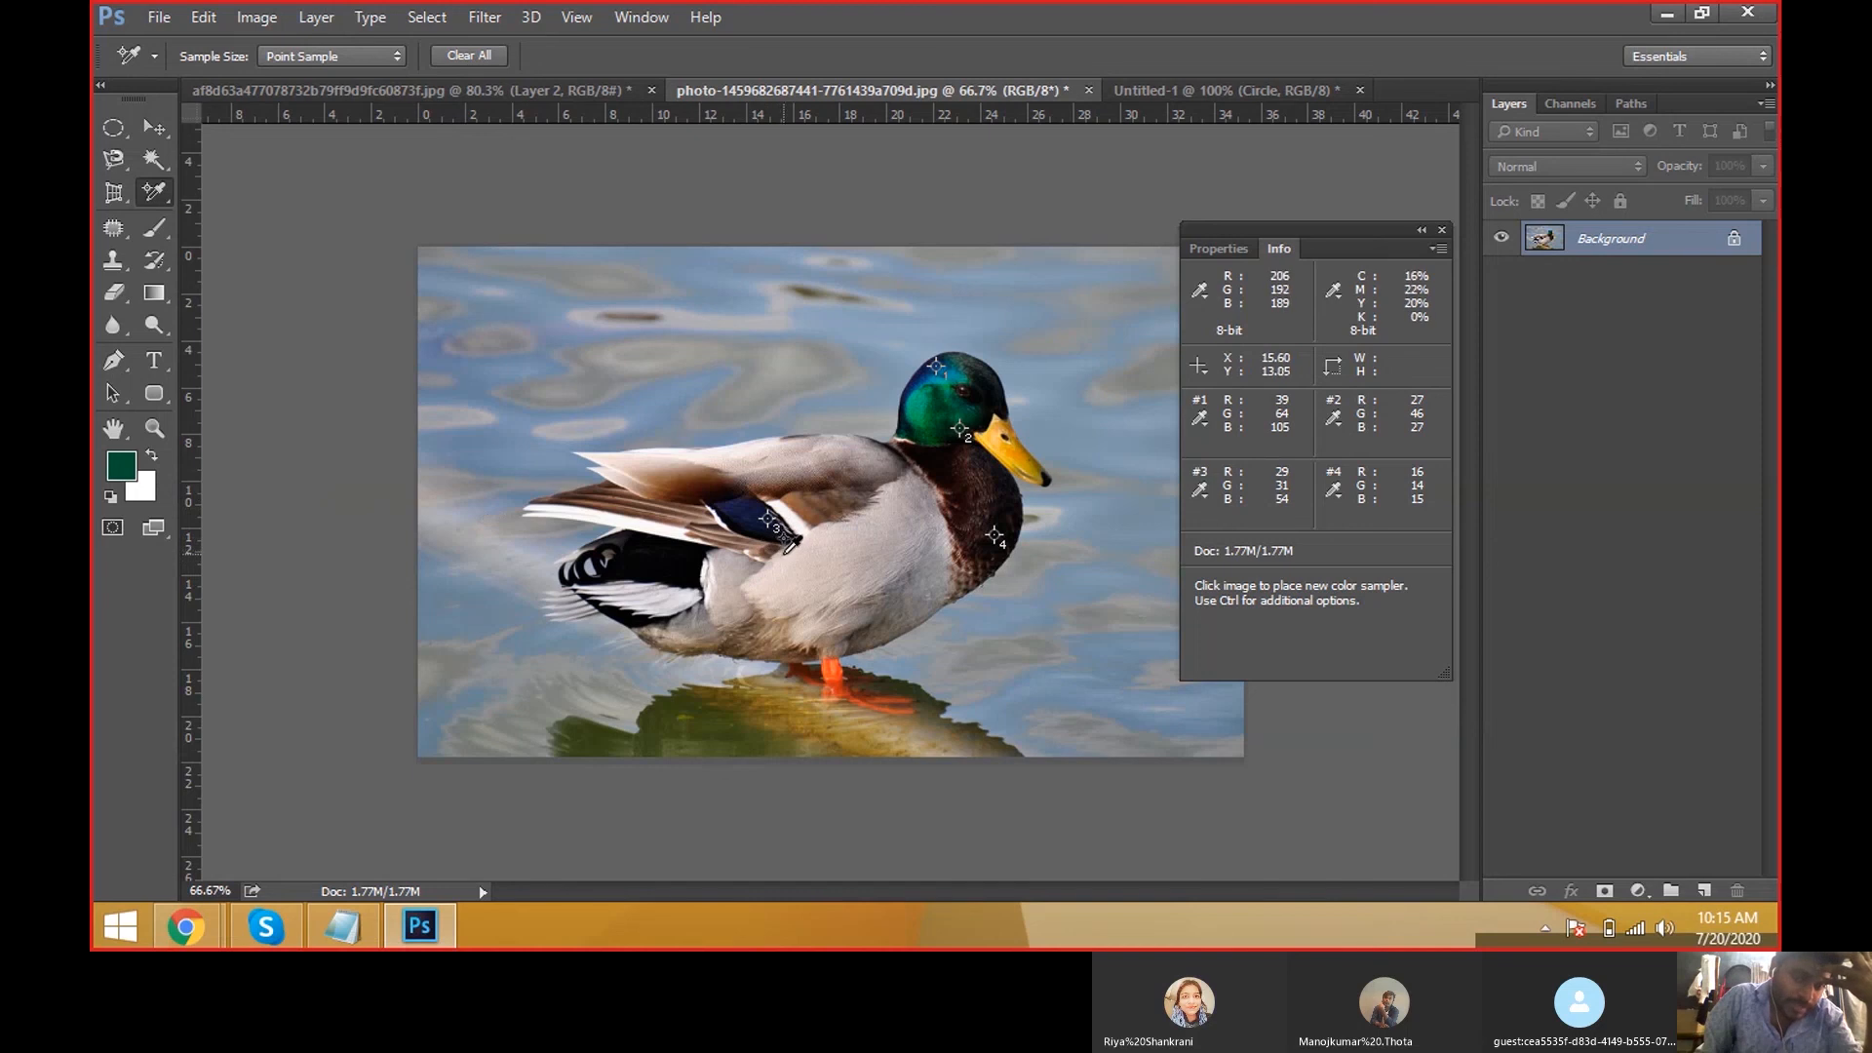
# Set the foreground color to the wing patch sampler's RGB values, R 29, G 31 and B 54.
pyautogui.click(121, 466)
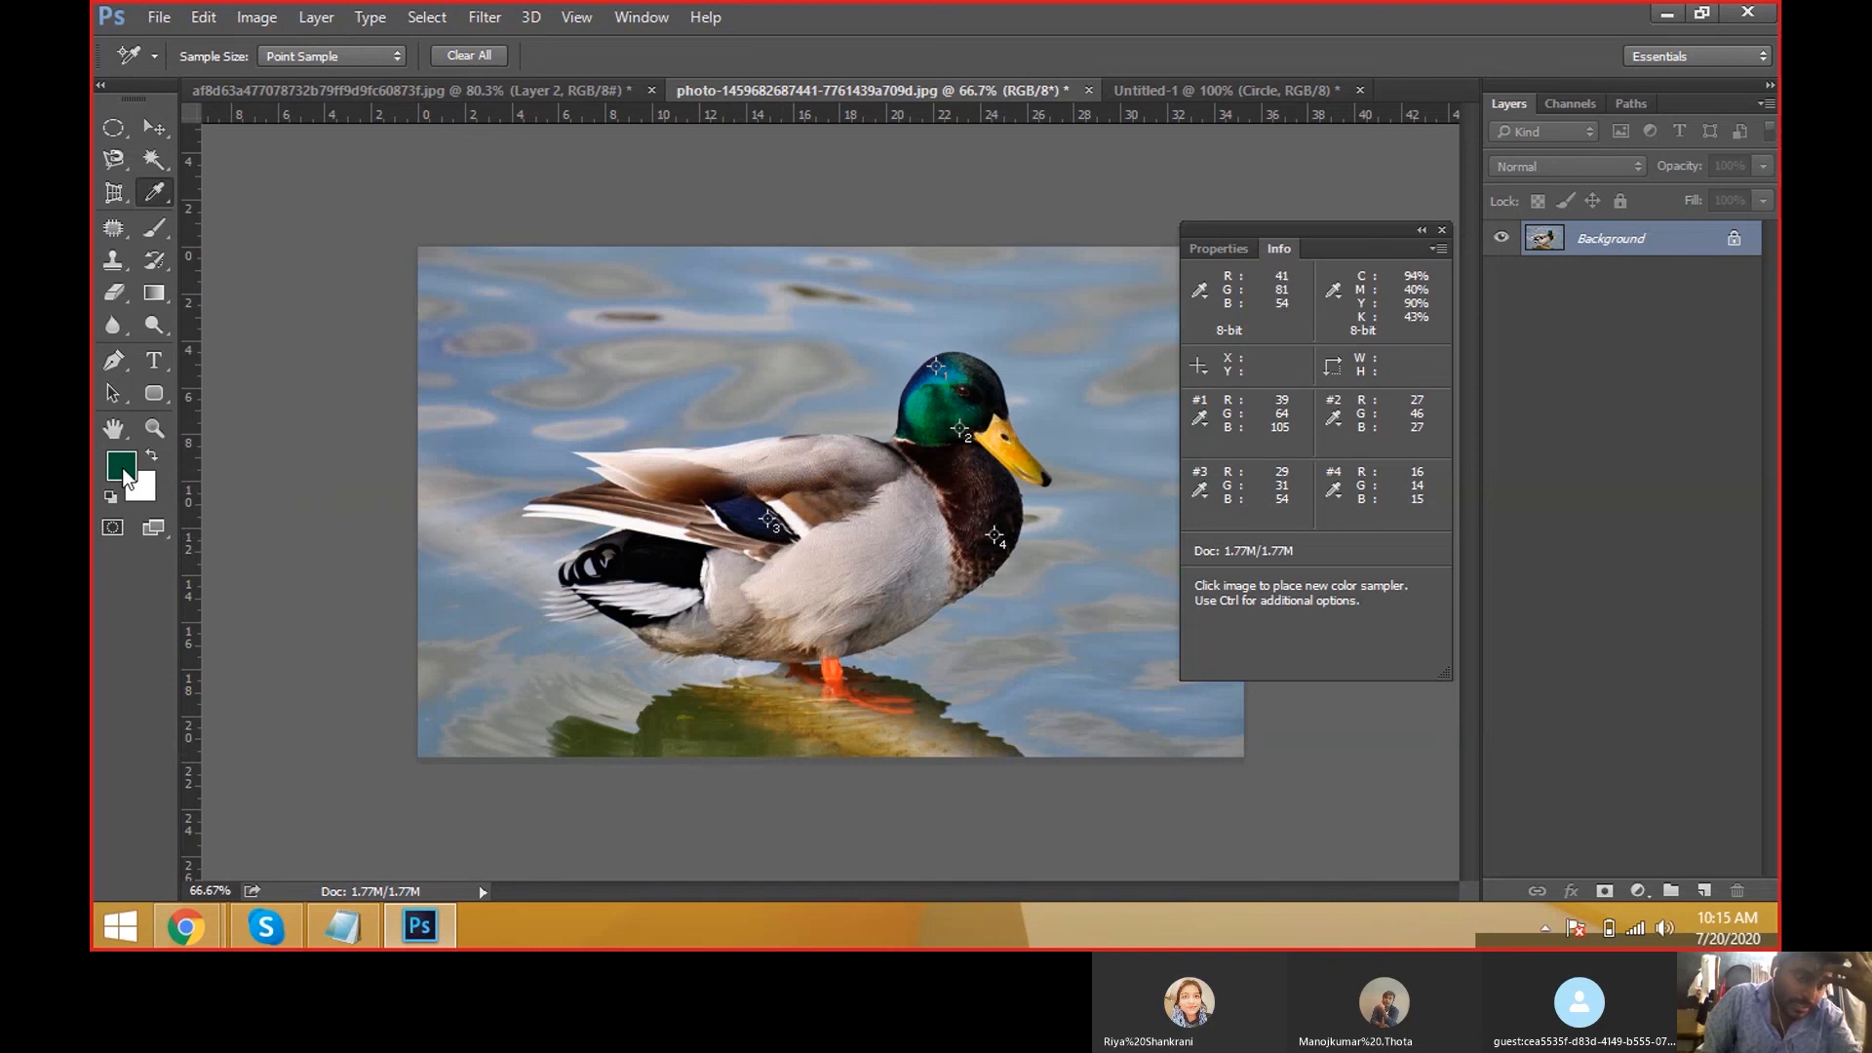
pyautogui.moveTo(893, 158); pyautogui.dragTo(266, 88)
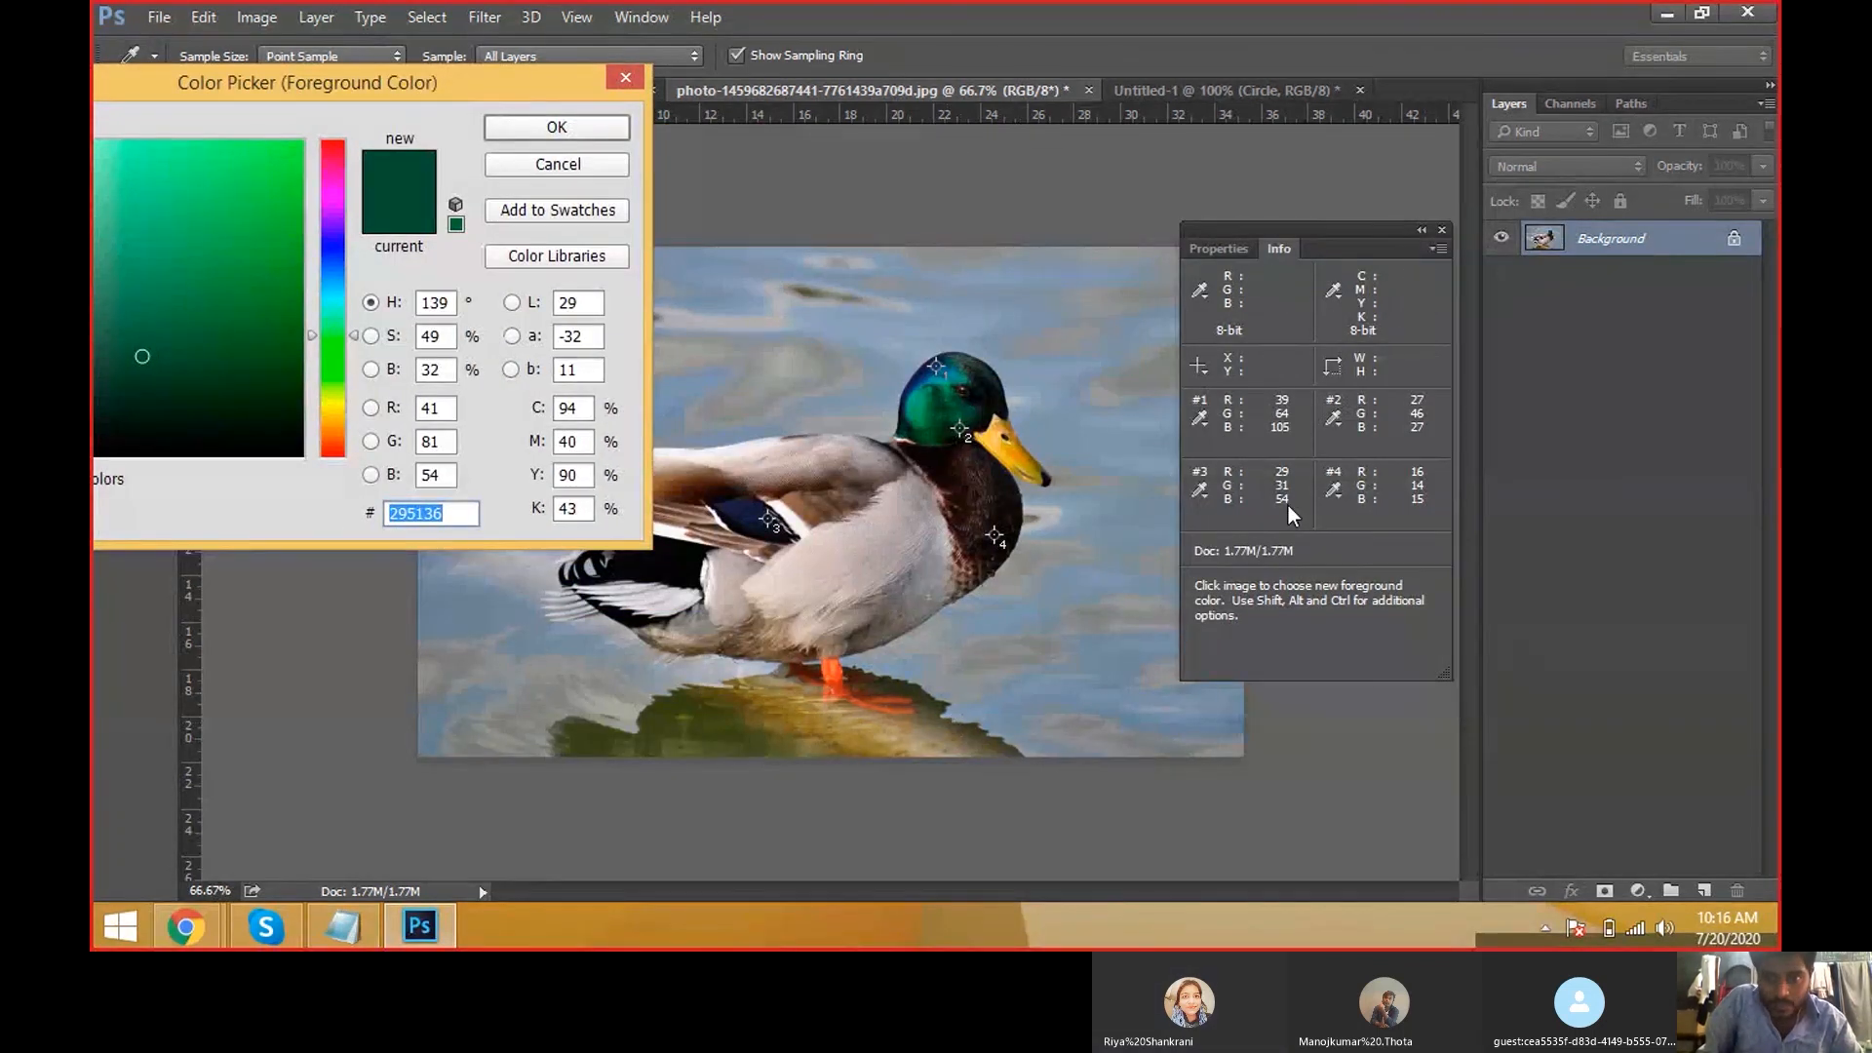
pyautogui.moveTo(450, 410); pyautogui.dragTo(371, 424)
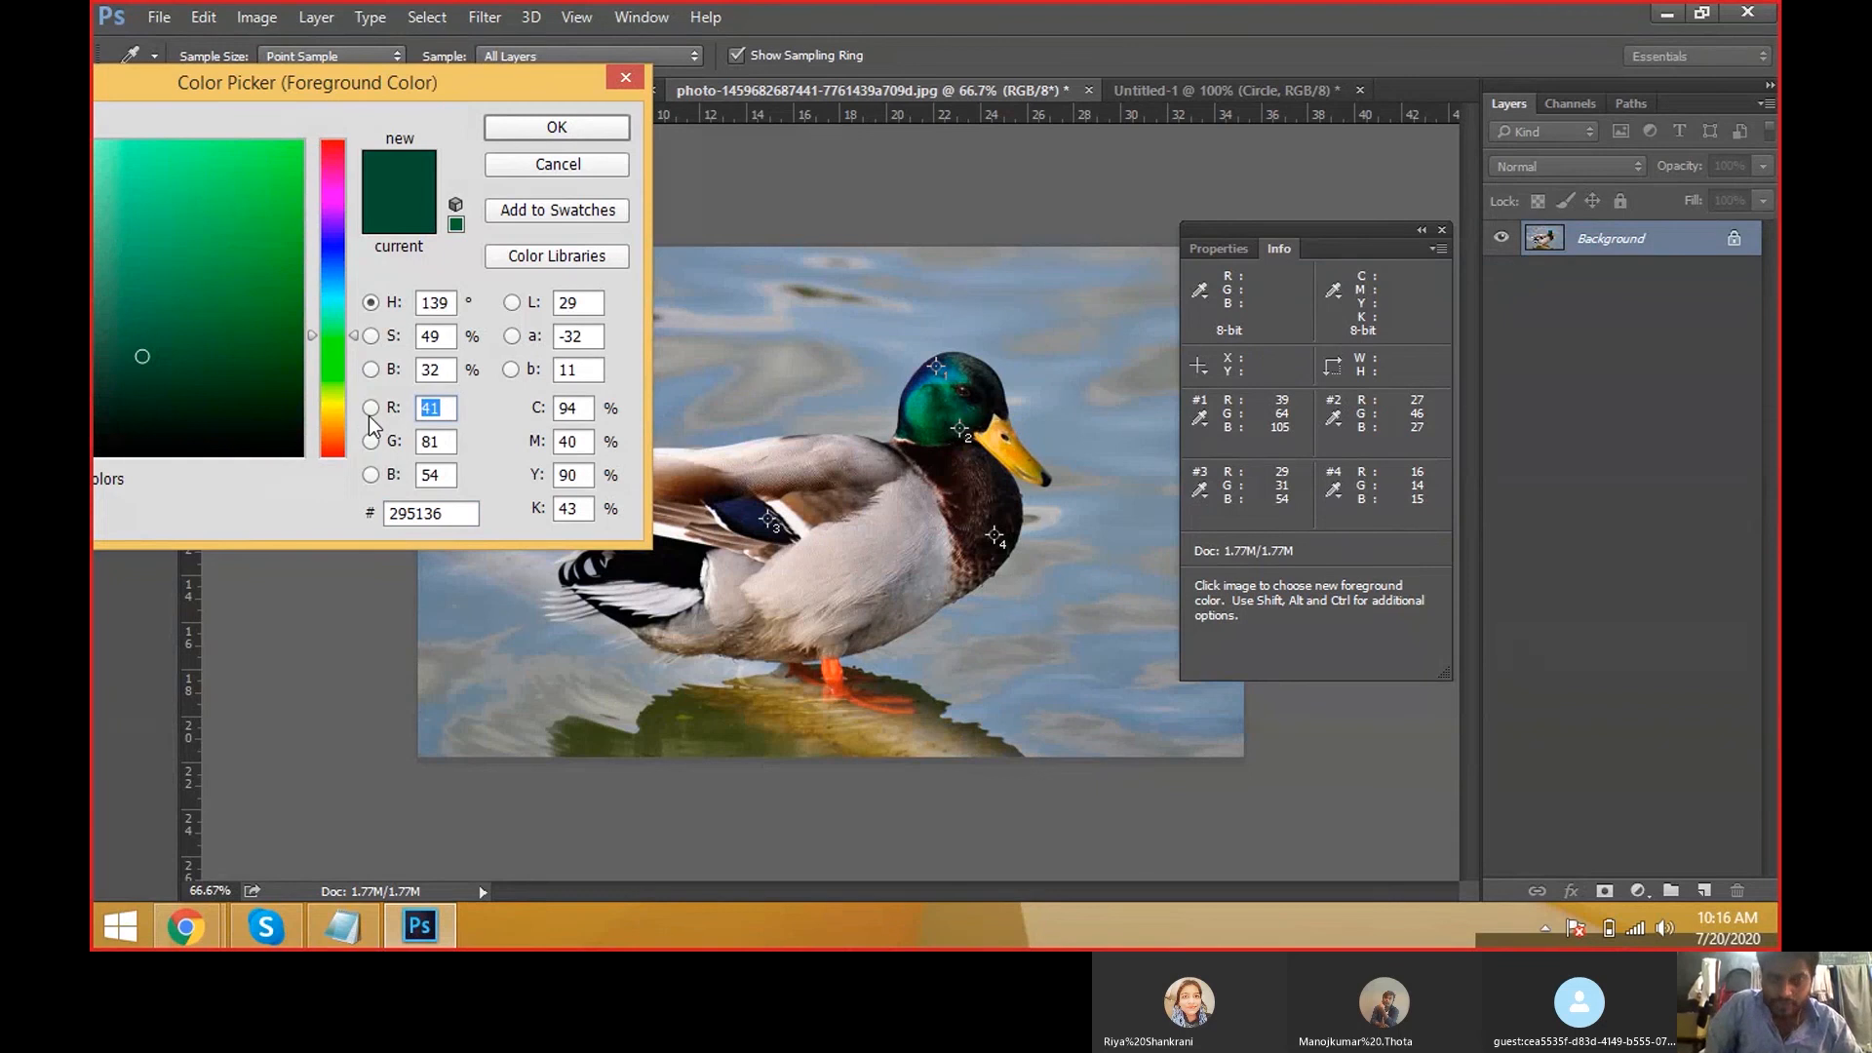
pyautogui.write('29')
pyautogui.press('Tab')
pyautogui.write('31')
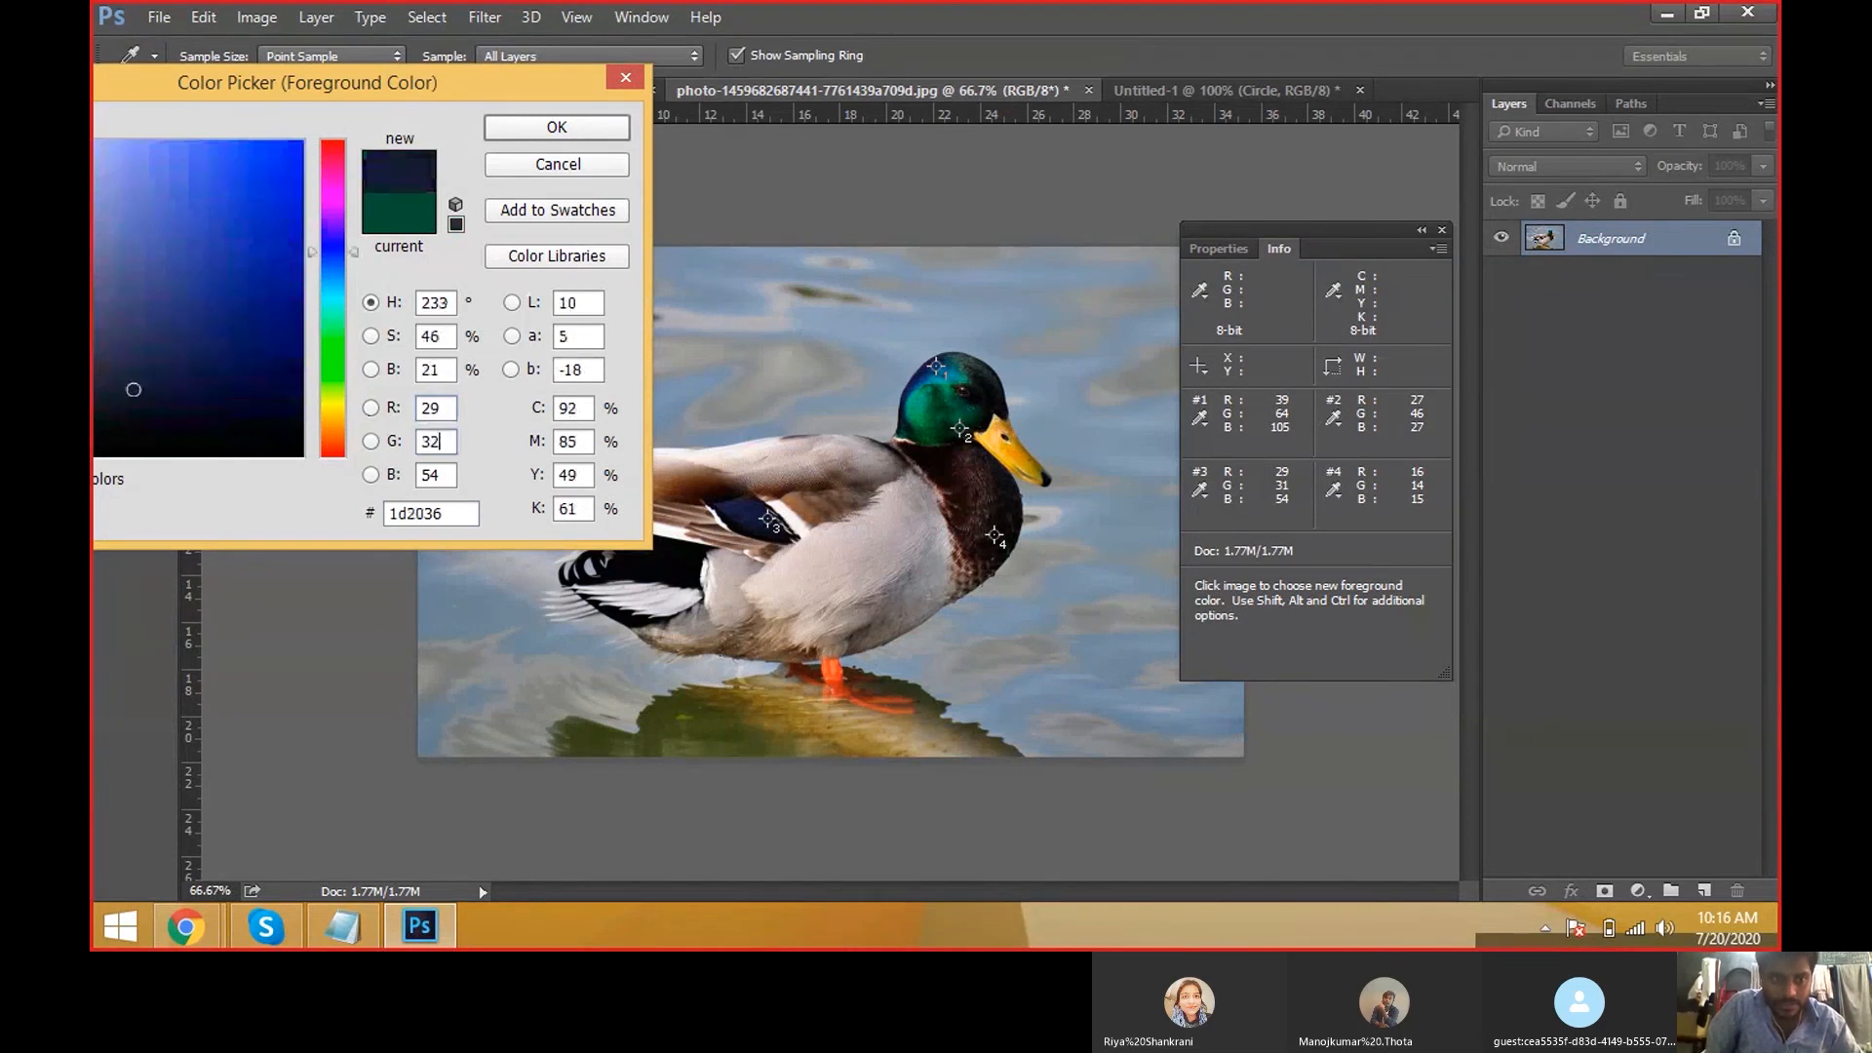
pyautogui.press('Tab')
pyautogui.write('54')
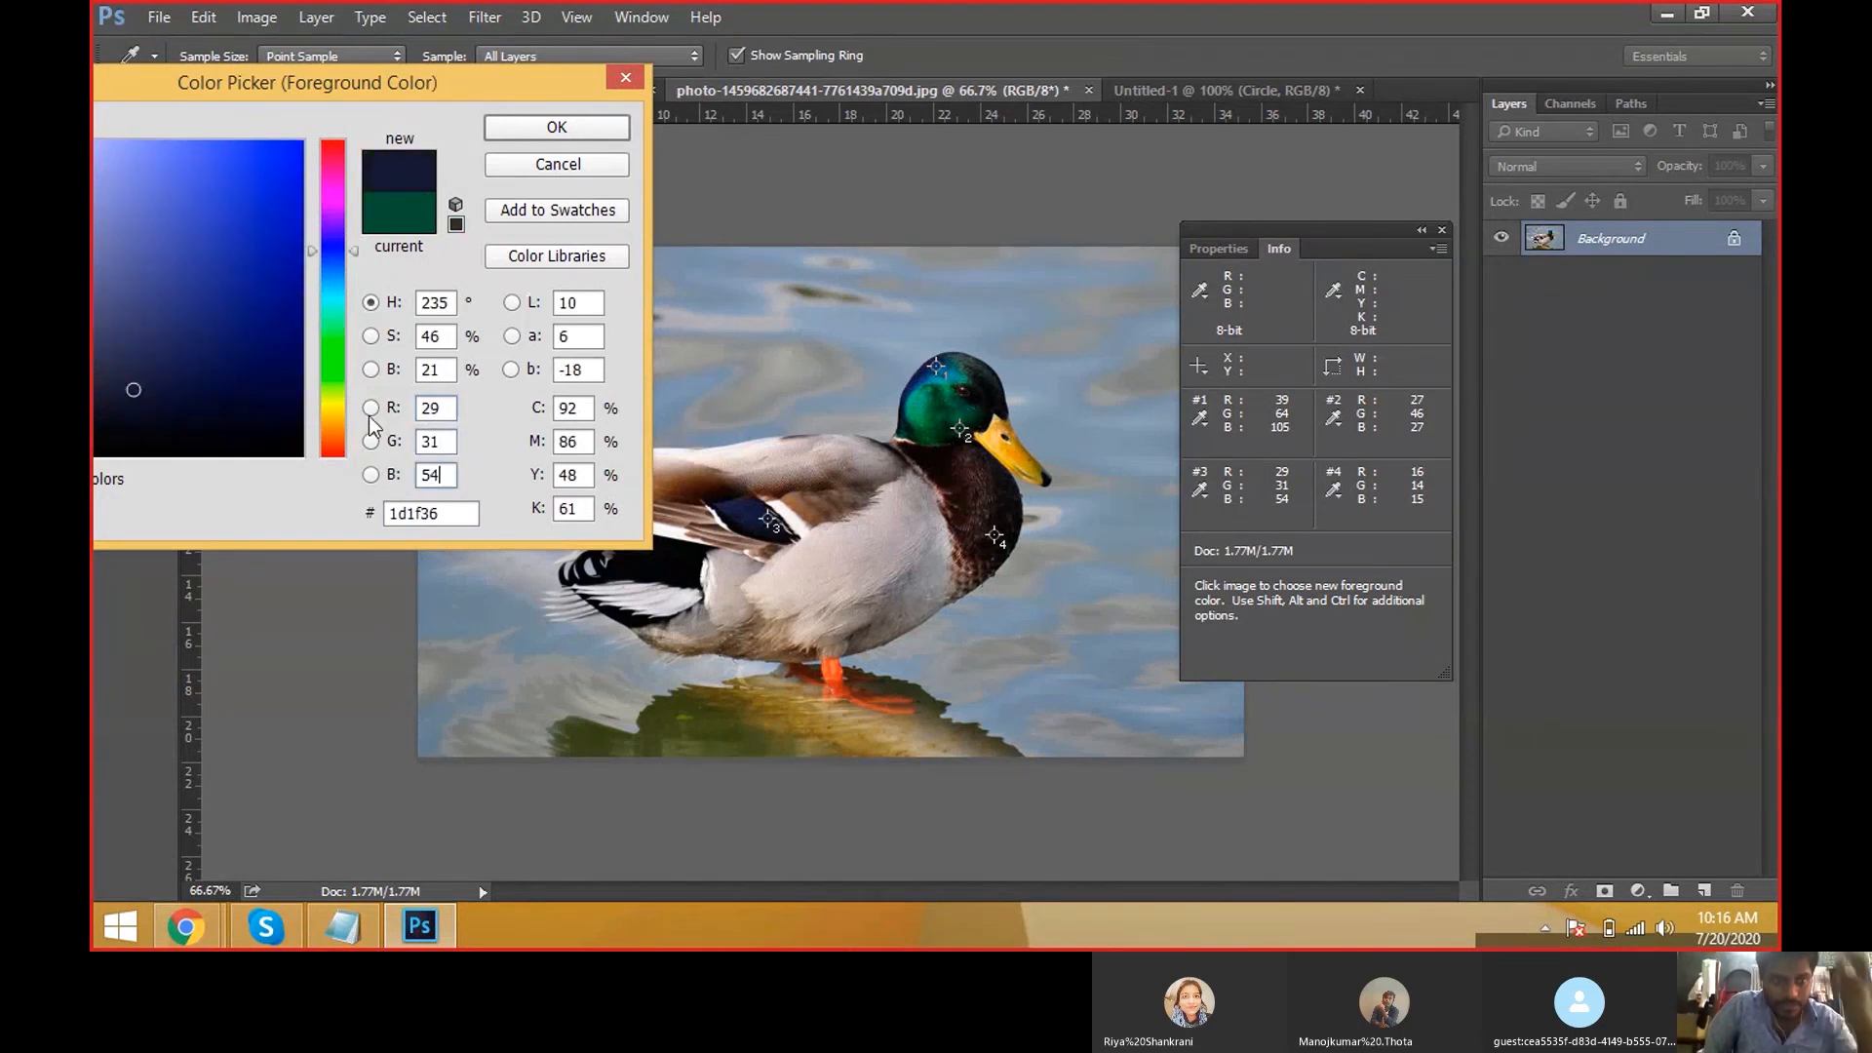
# Move the Color Picker off the wing patch, point out its R, G and B values, and accept the new foreground color.
pyautogui.moveTo(407, 88); pyautogui.dragTo(490, 29)
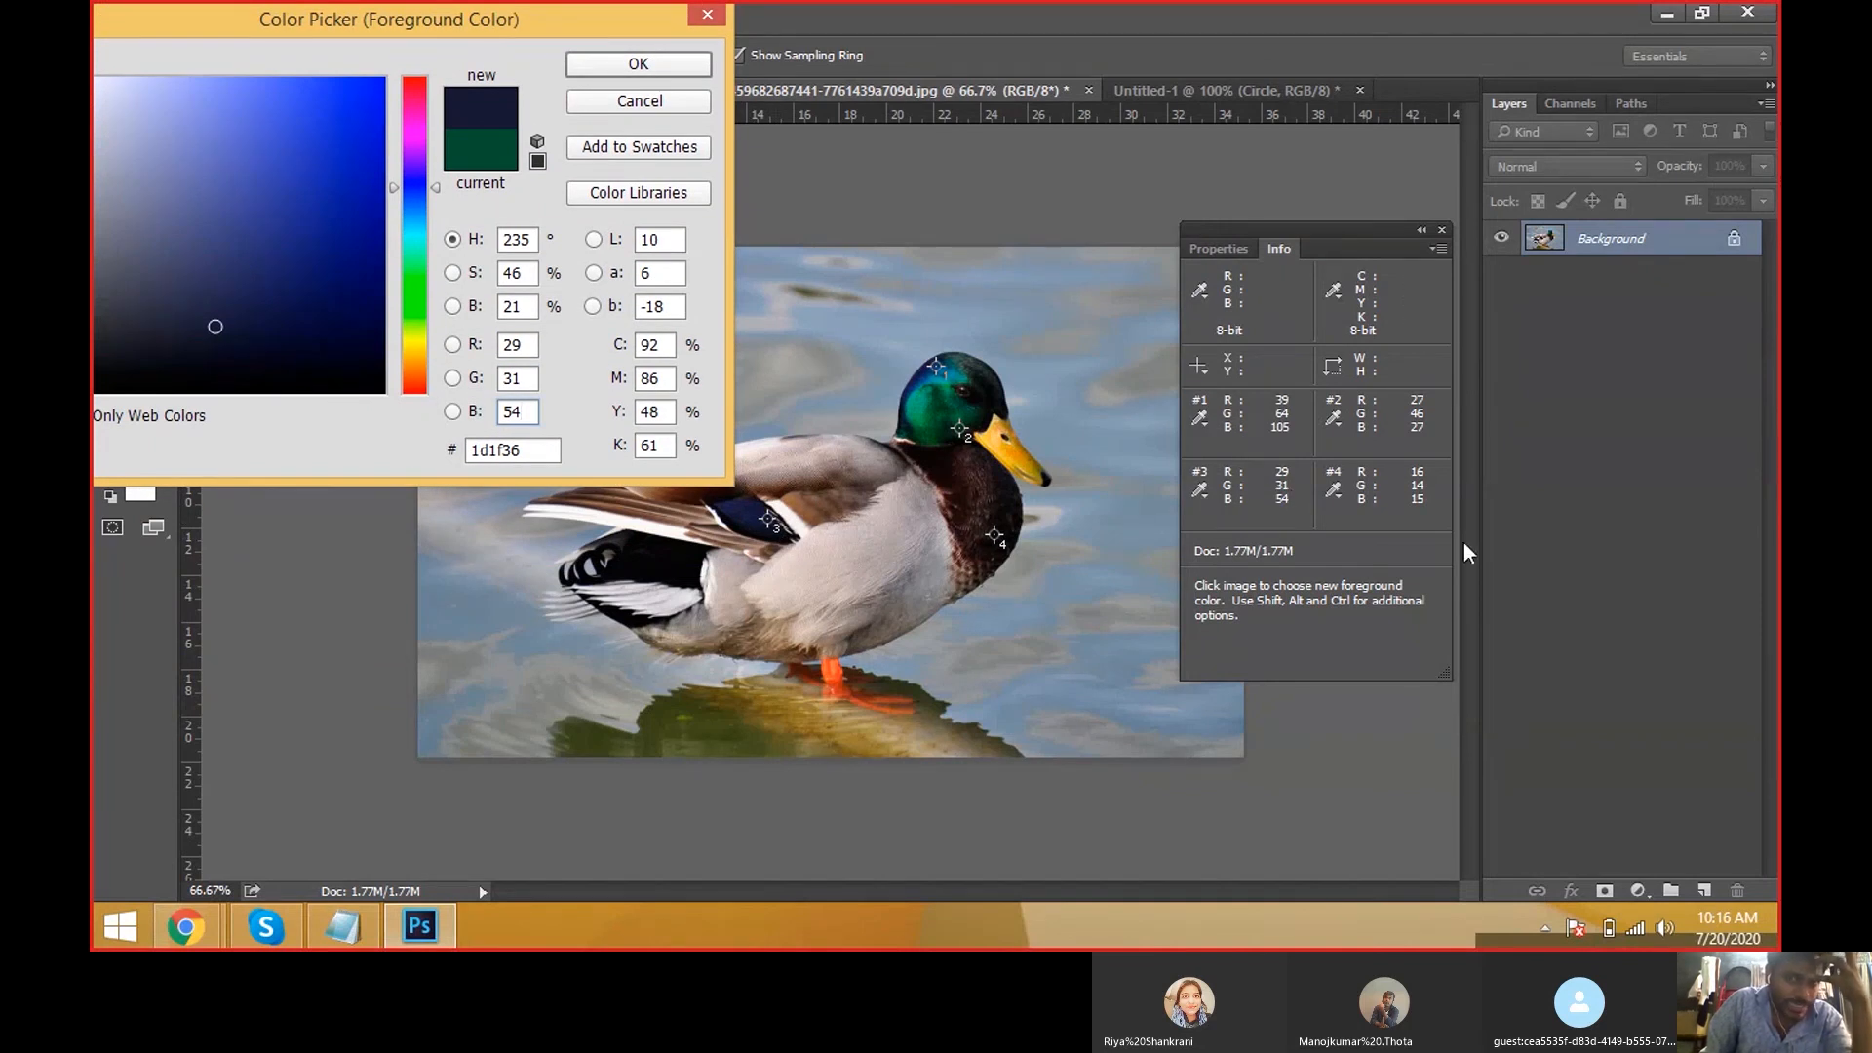
pyautogui.doubleClick(506, 350)
pyautogui.doubleClick(520, 384)
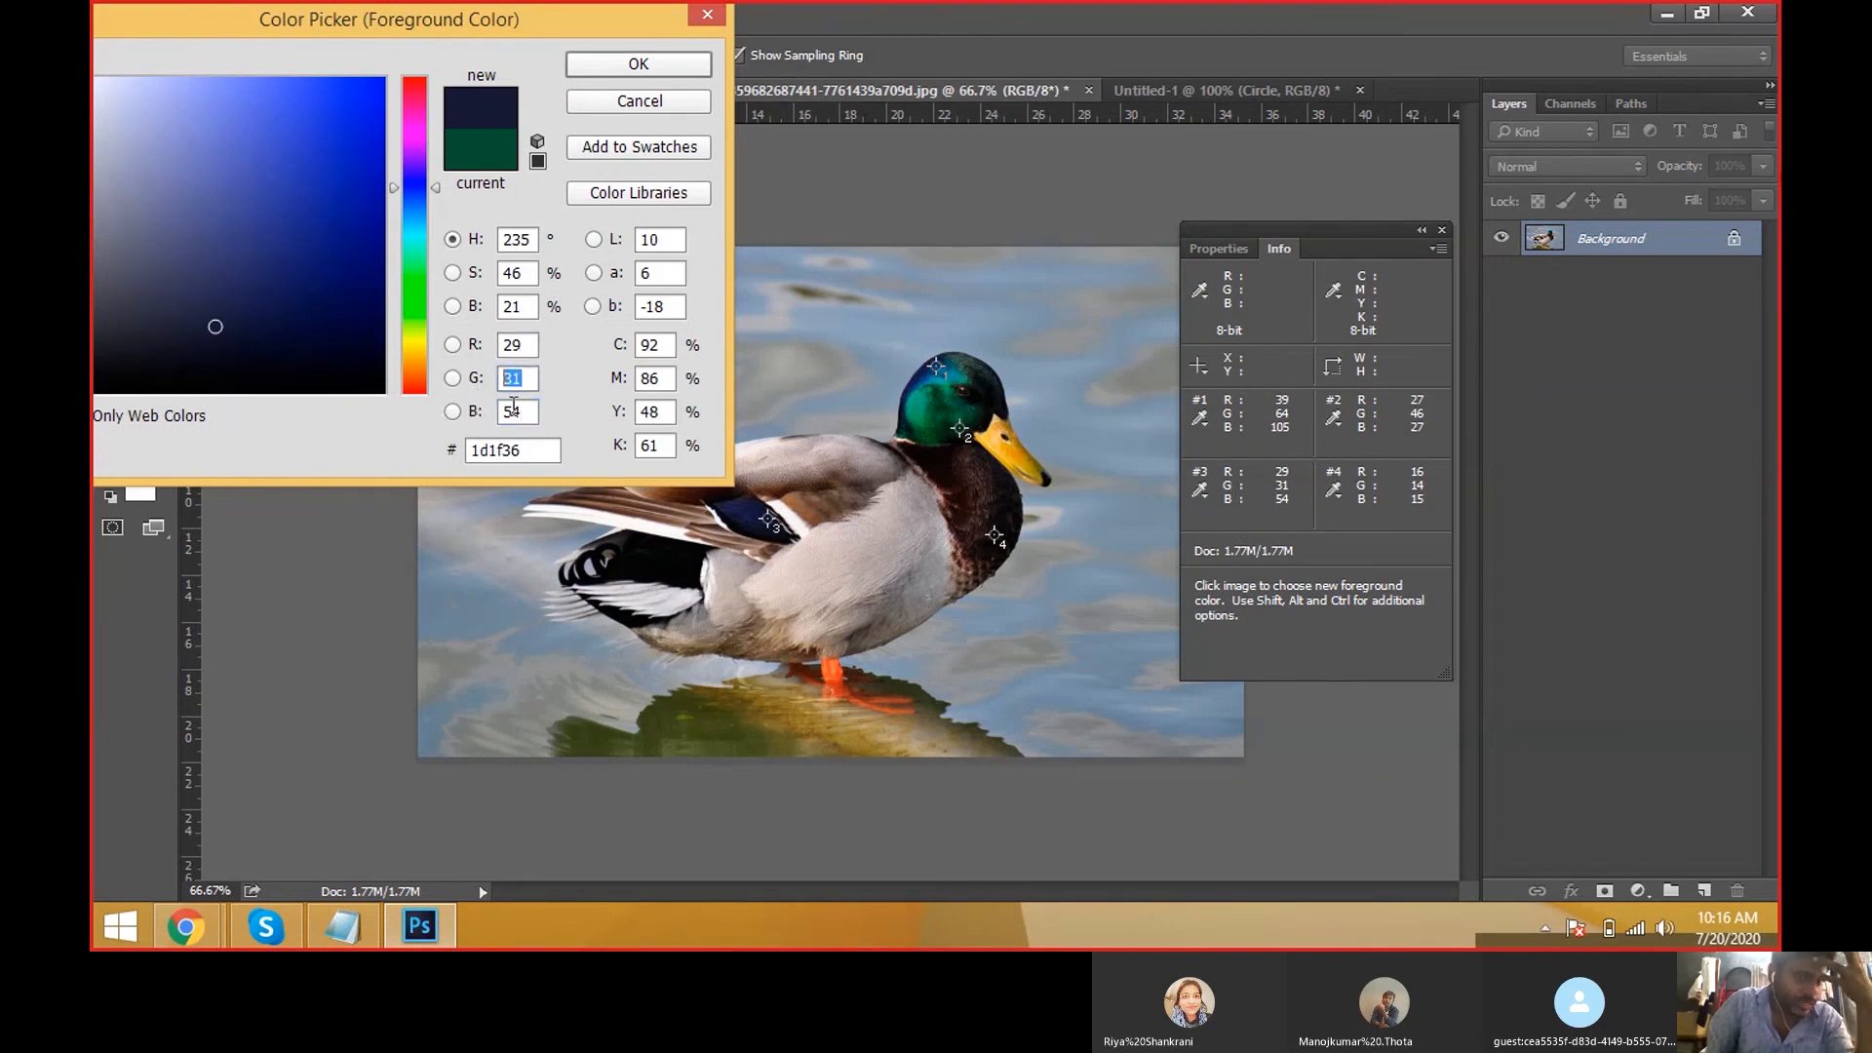
pyautogui.moveTo(515, 415); pyautogui.dragTo(507, 420)
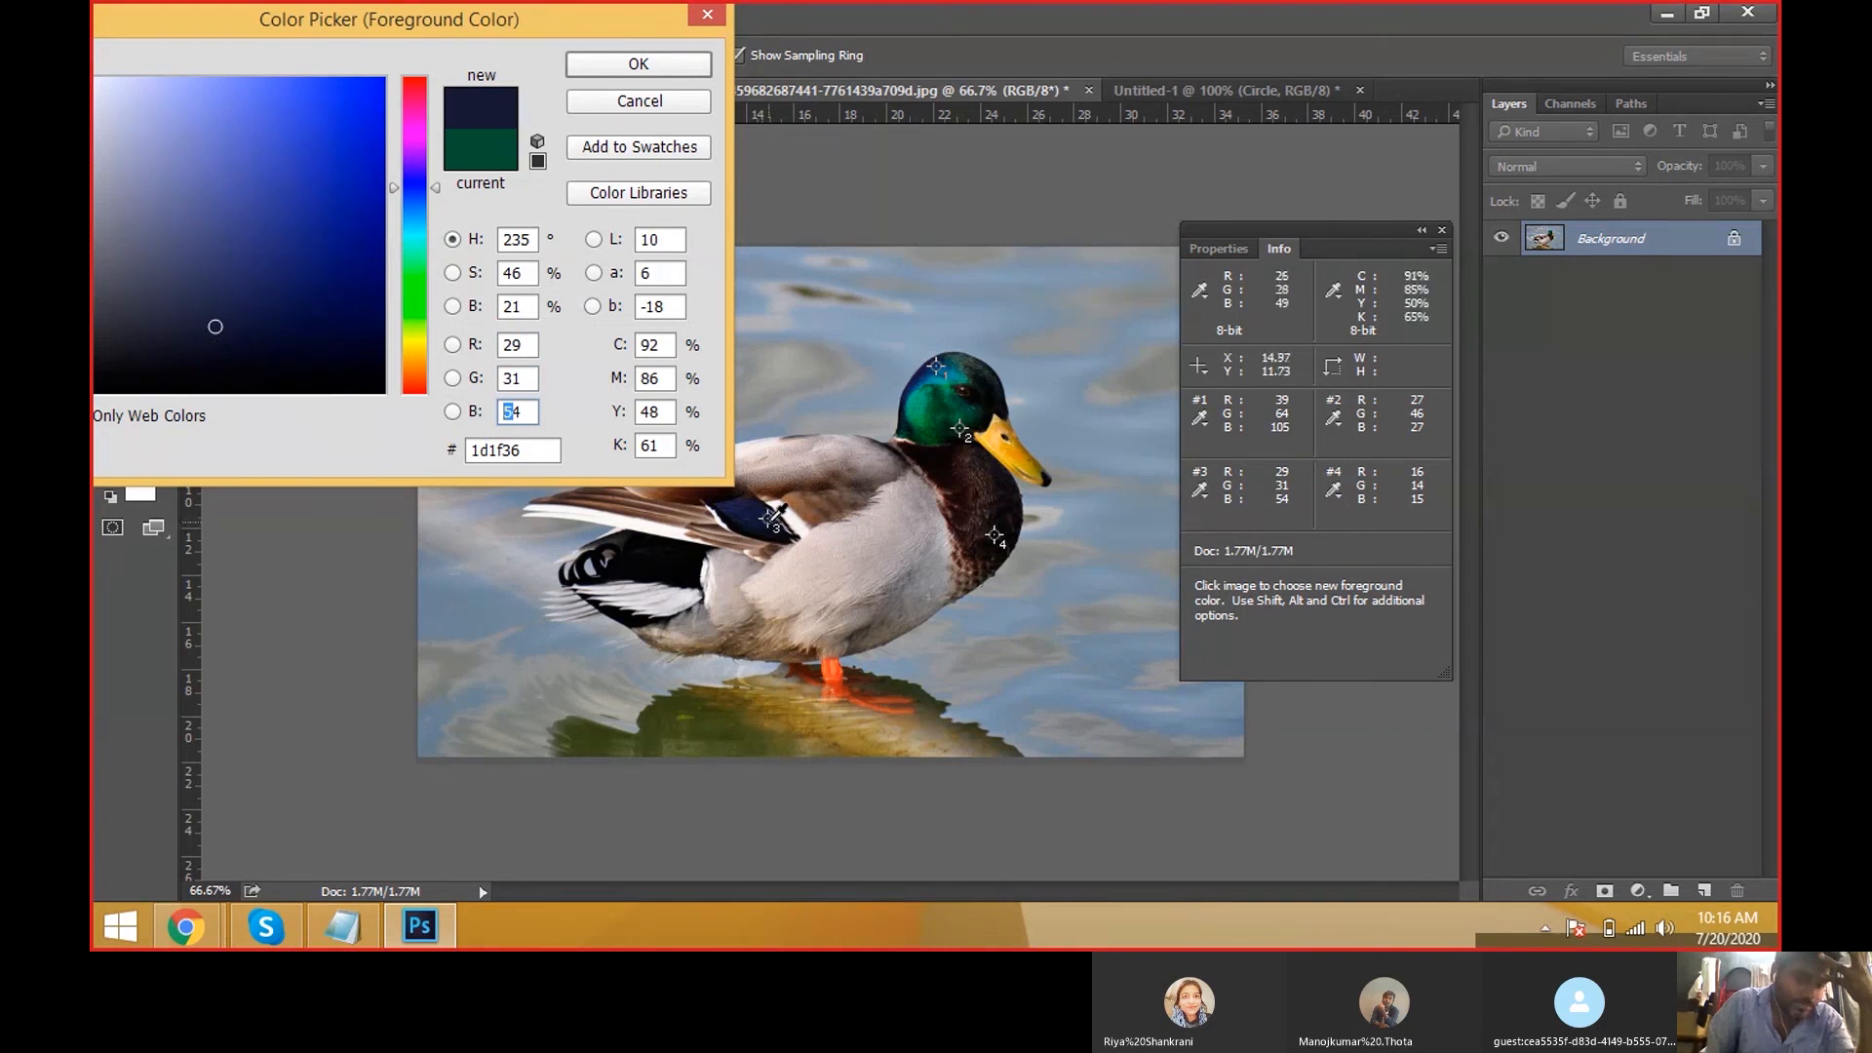
pyautogui.click(706, 61)
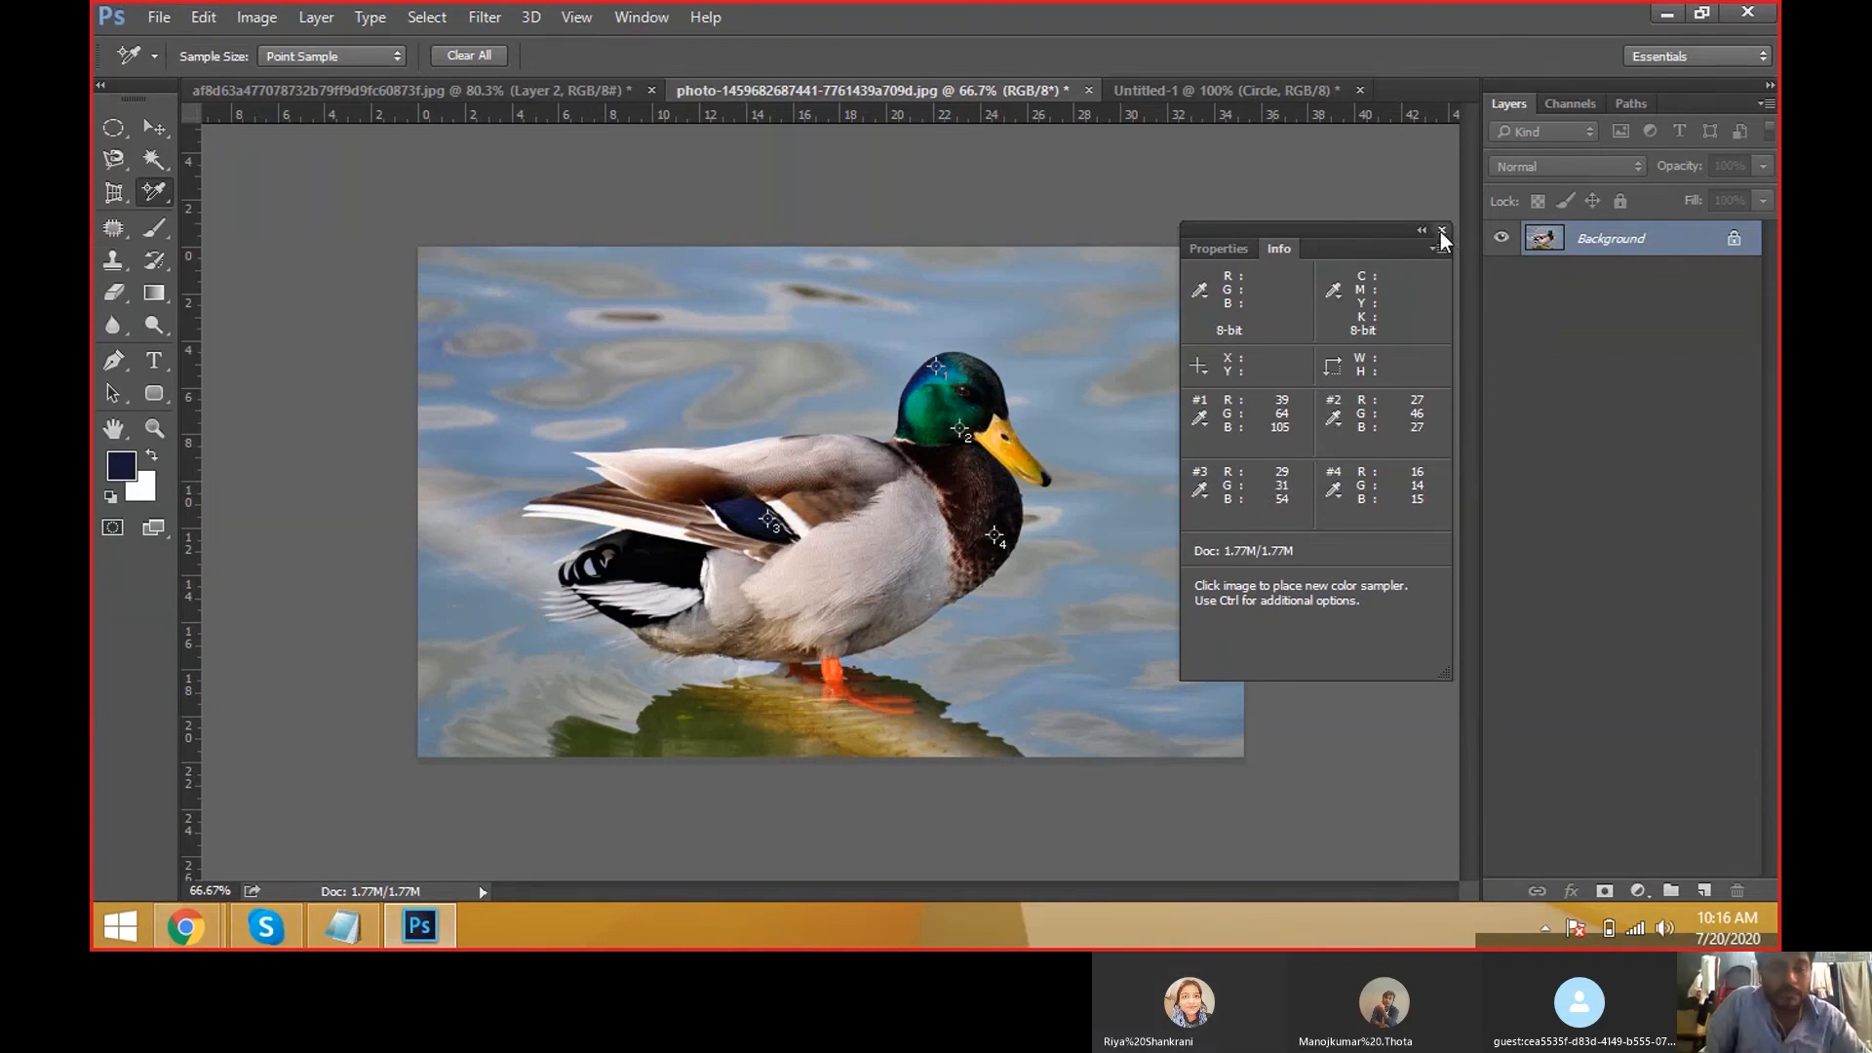
# Close the Info panel and switch from the Color Sampler to the Ruler tool.
pyautogui.rightClick(155, 191)
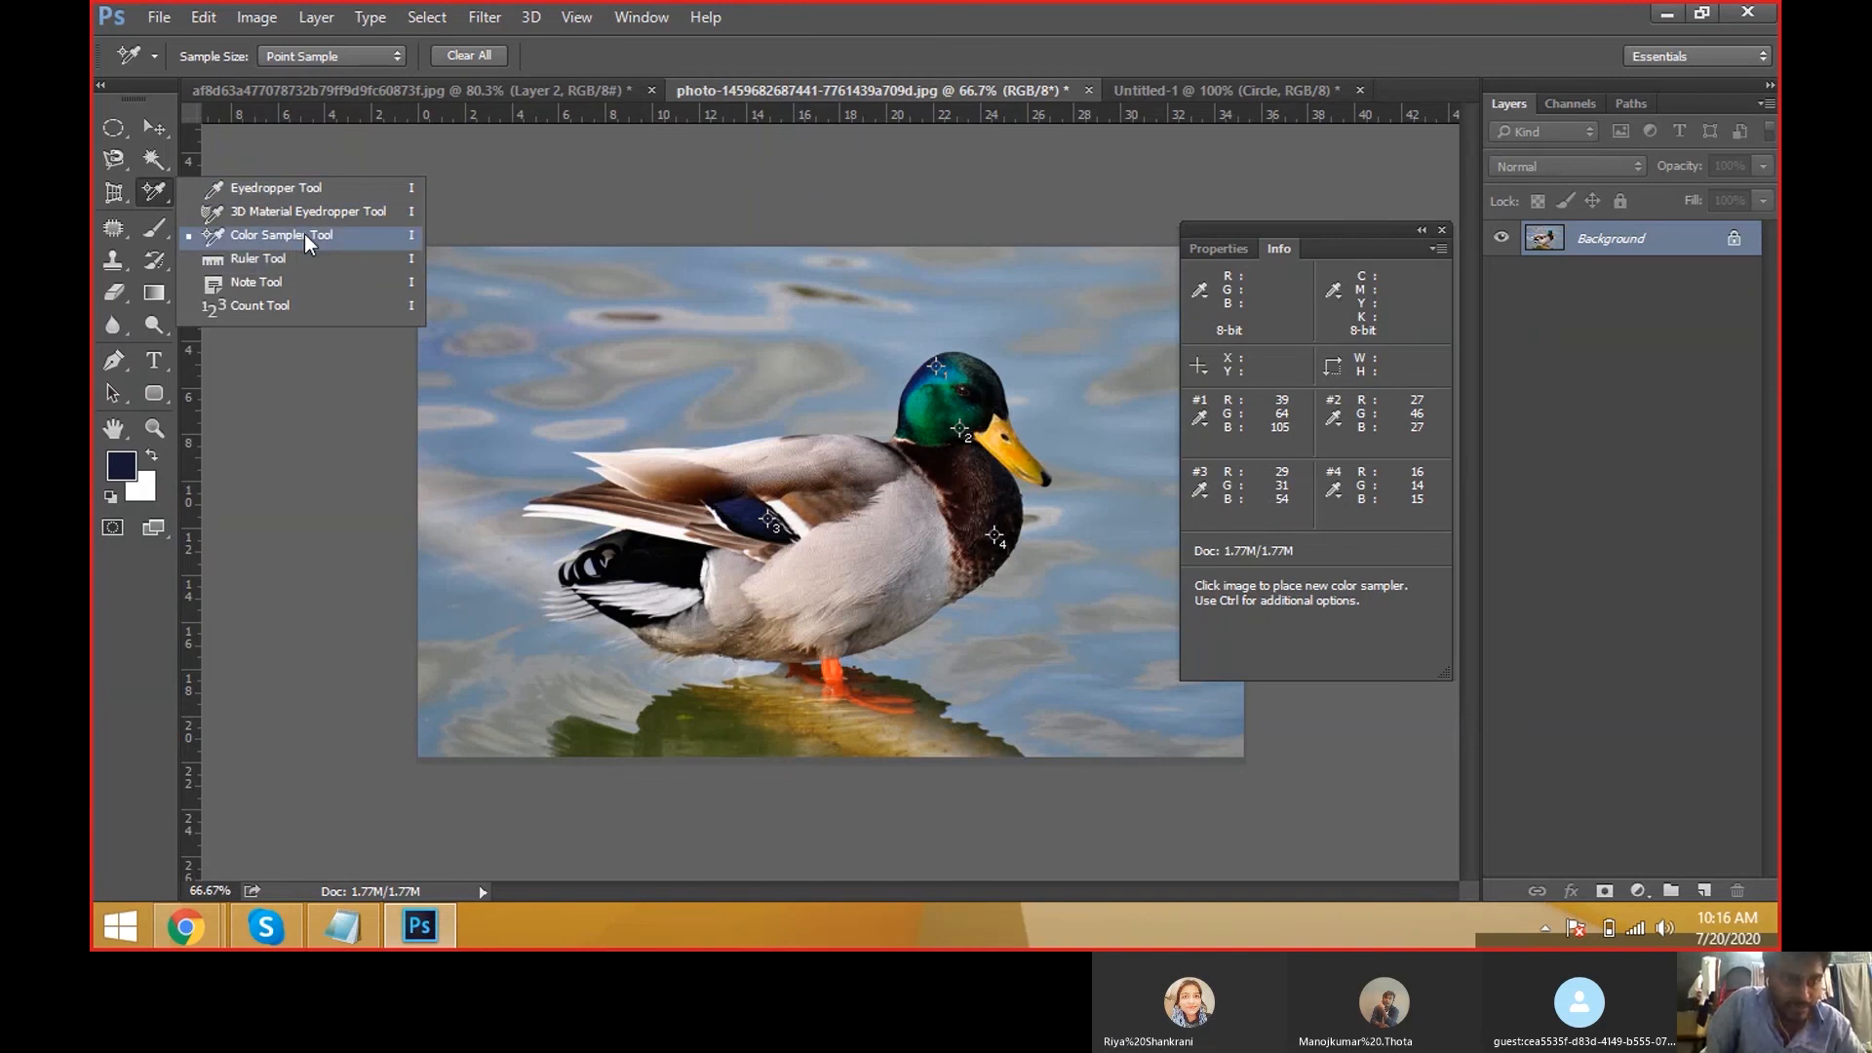
pyautogui.click(304, 234)
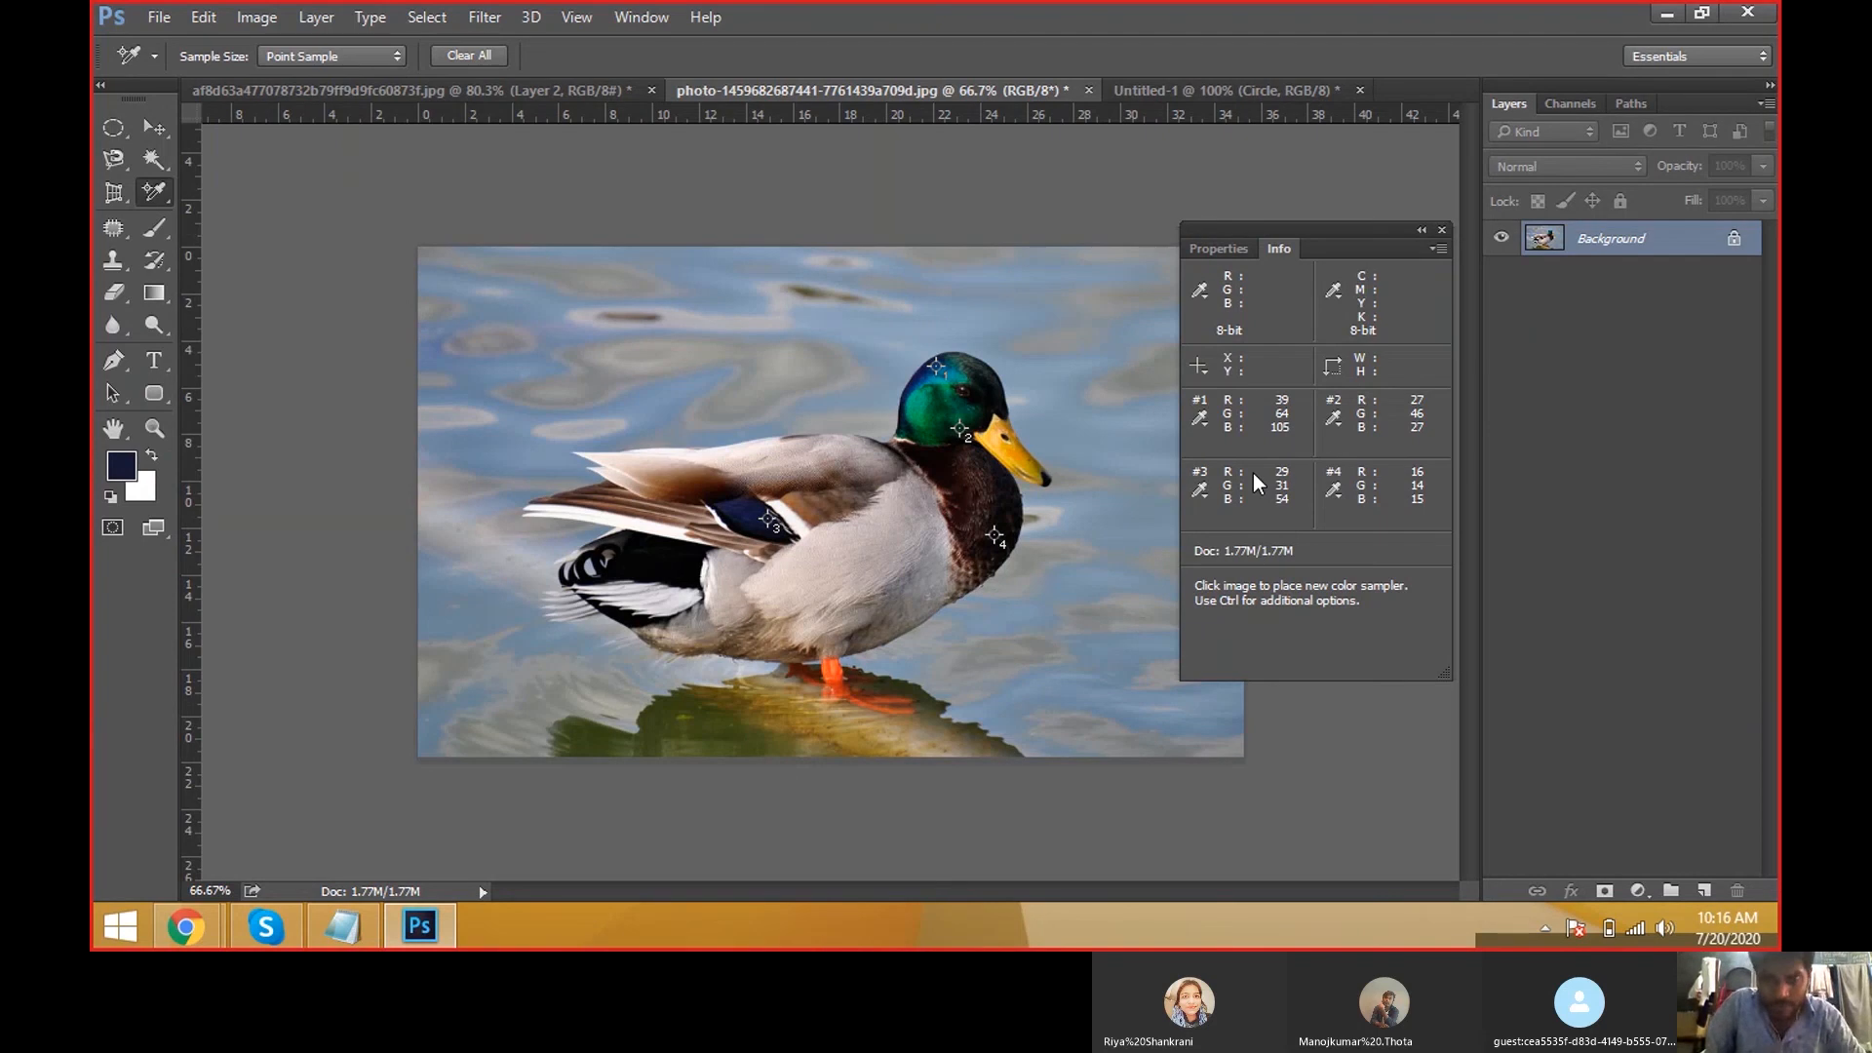
pyautogui.click(1443, 231)
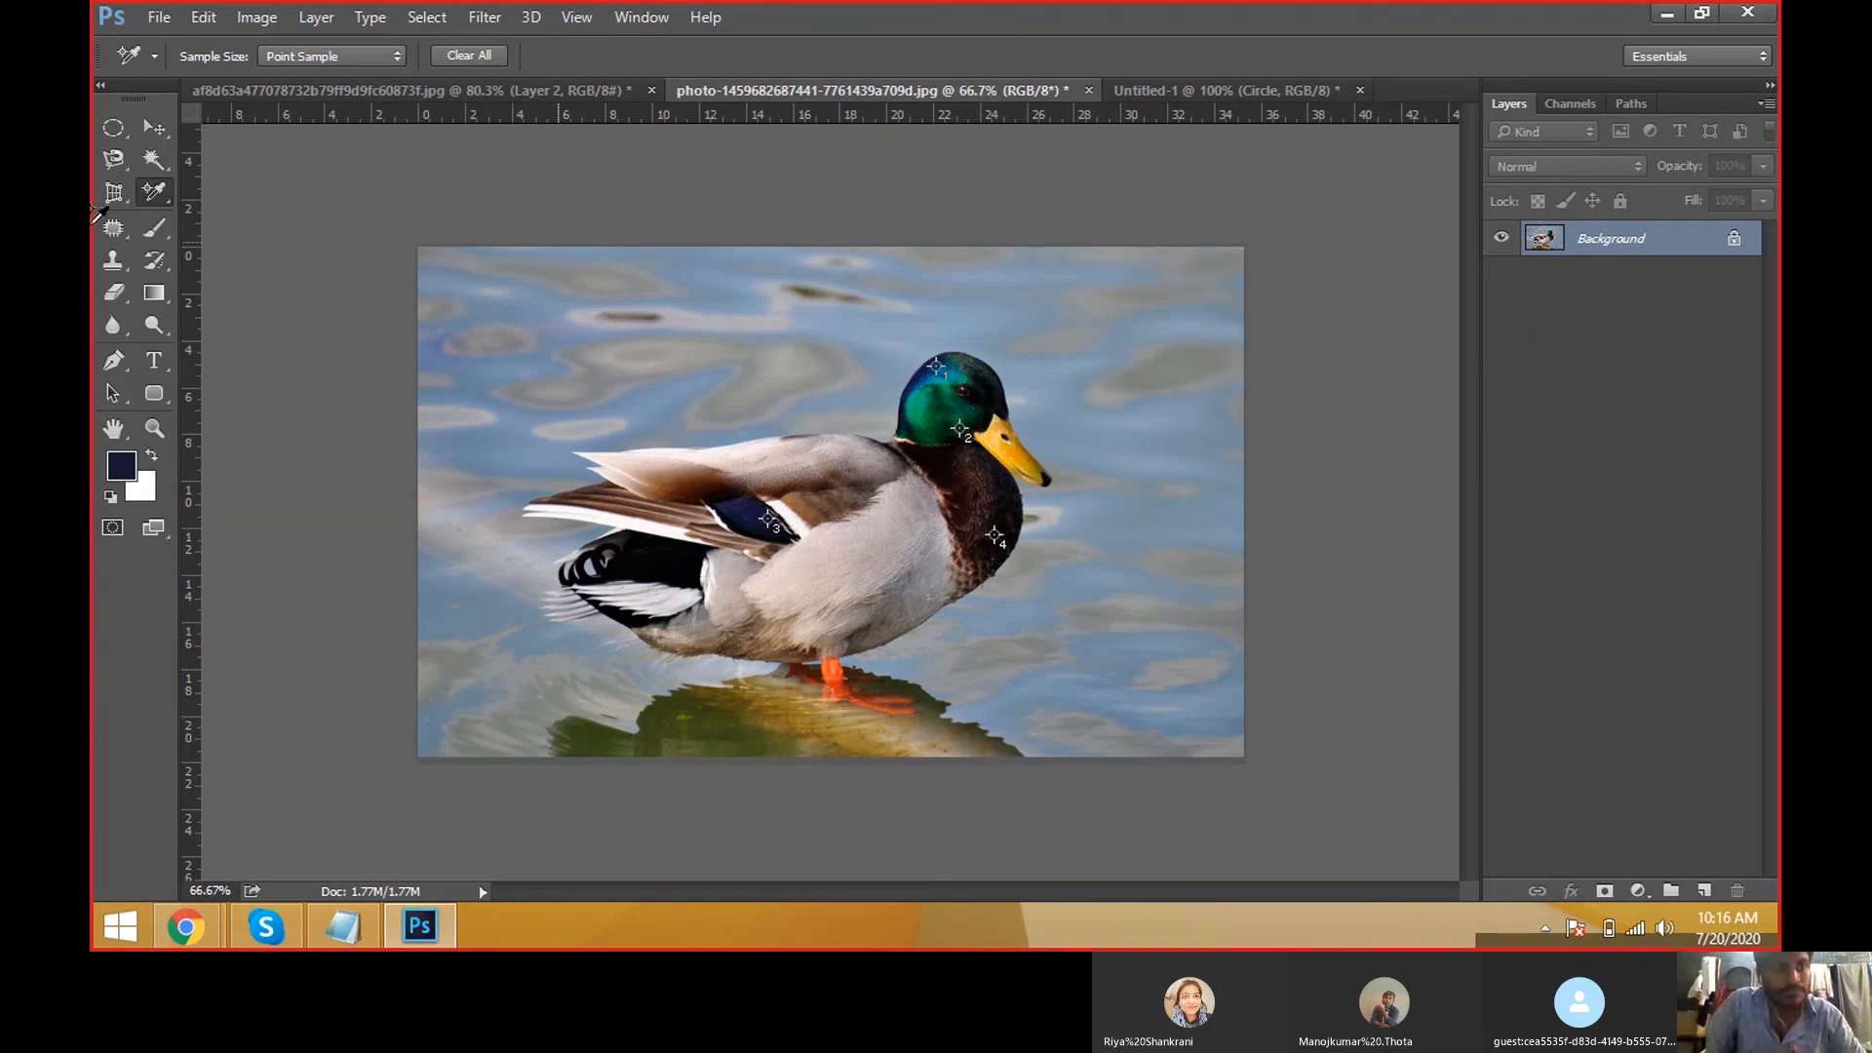
pyautogui.rightClick(162, 182)
pyautogui.click(234, 254)
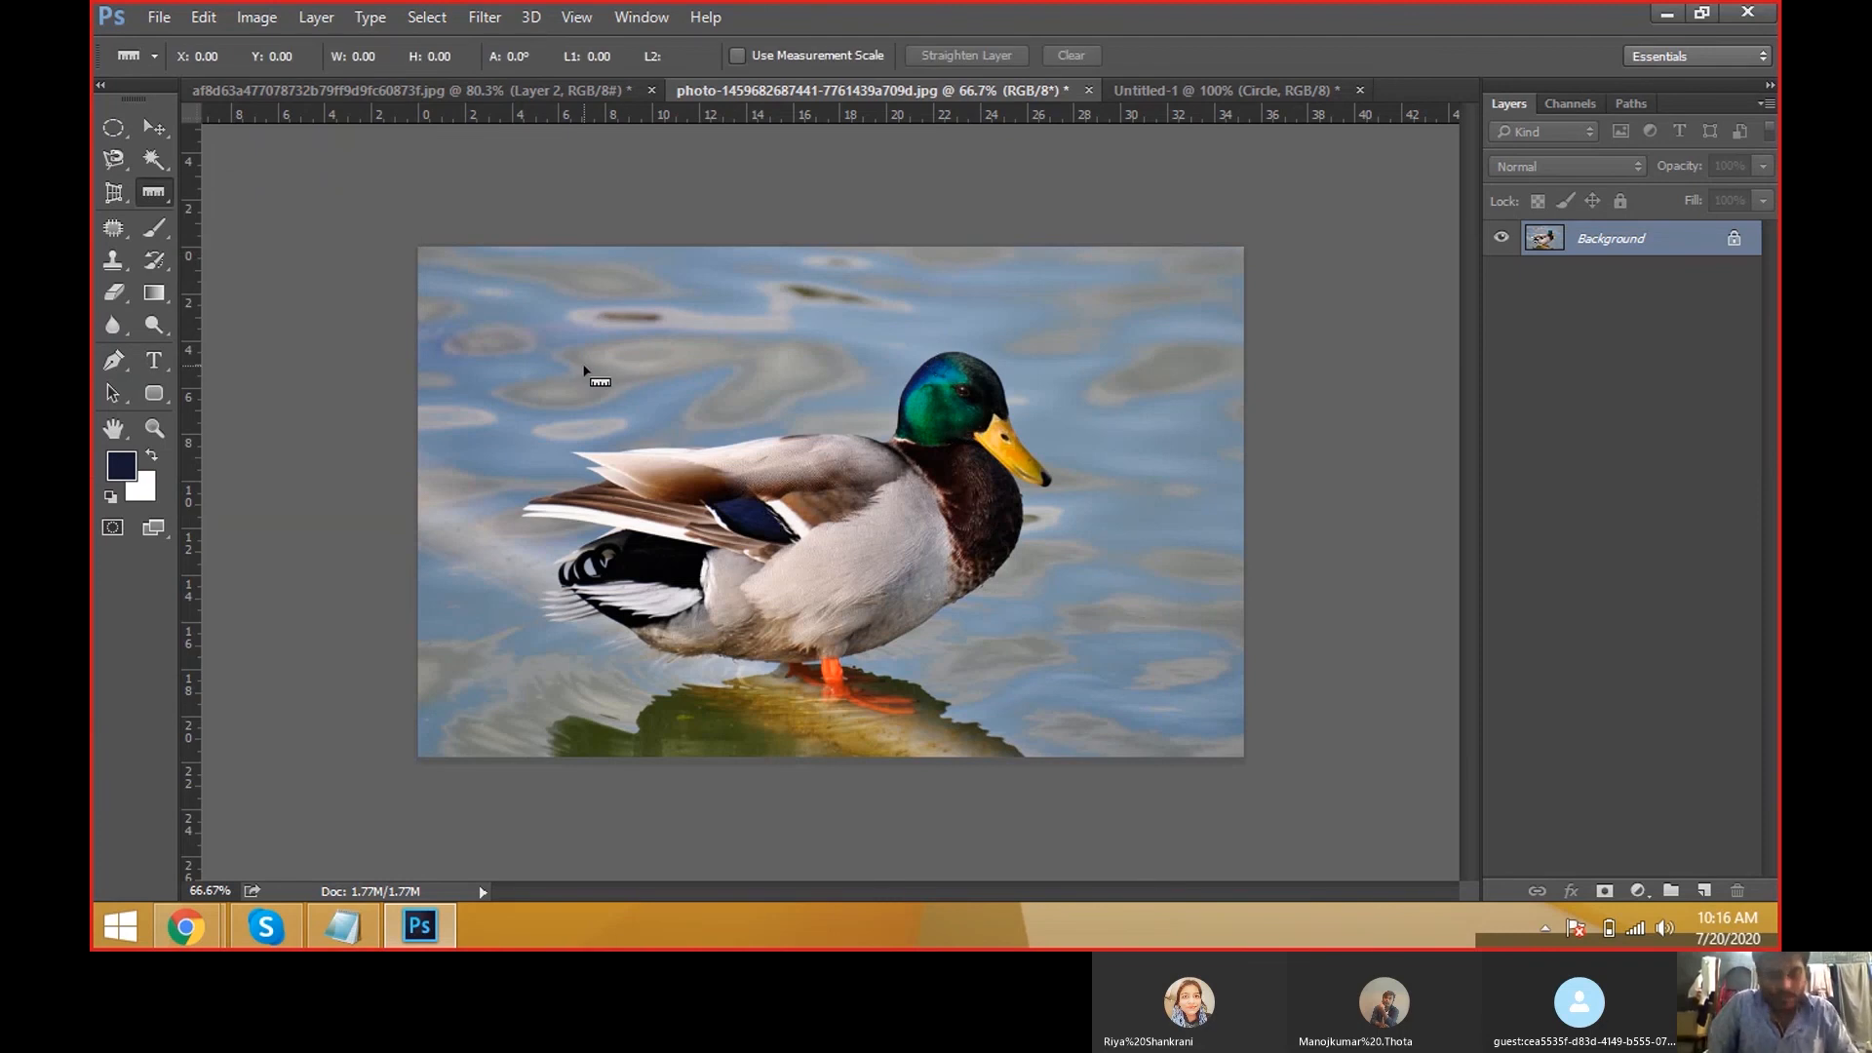
# Switch to the Chrome window with the new tab, open google.com and search for "image documents".
pyautogui.moveTo(210, 923)
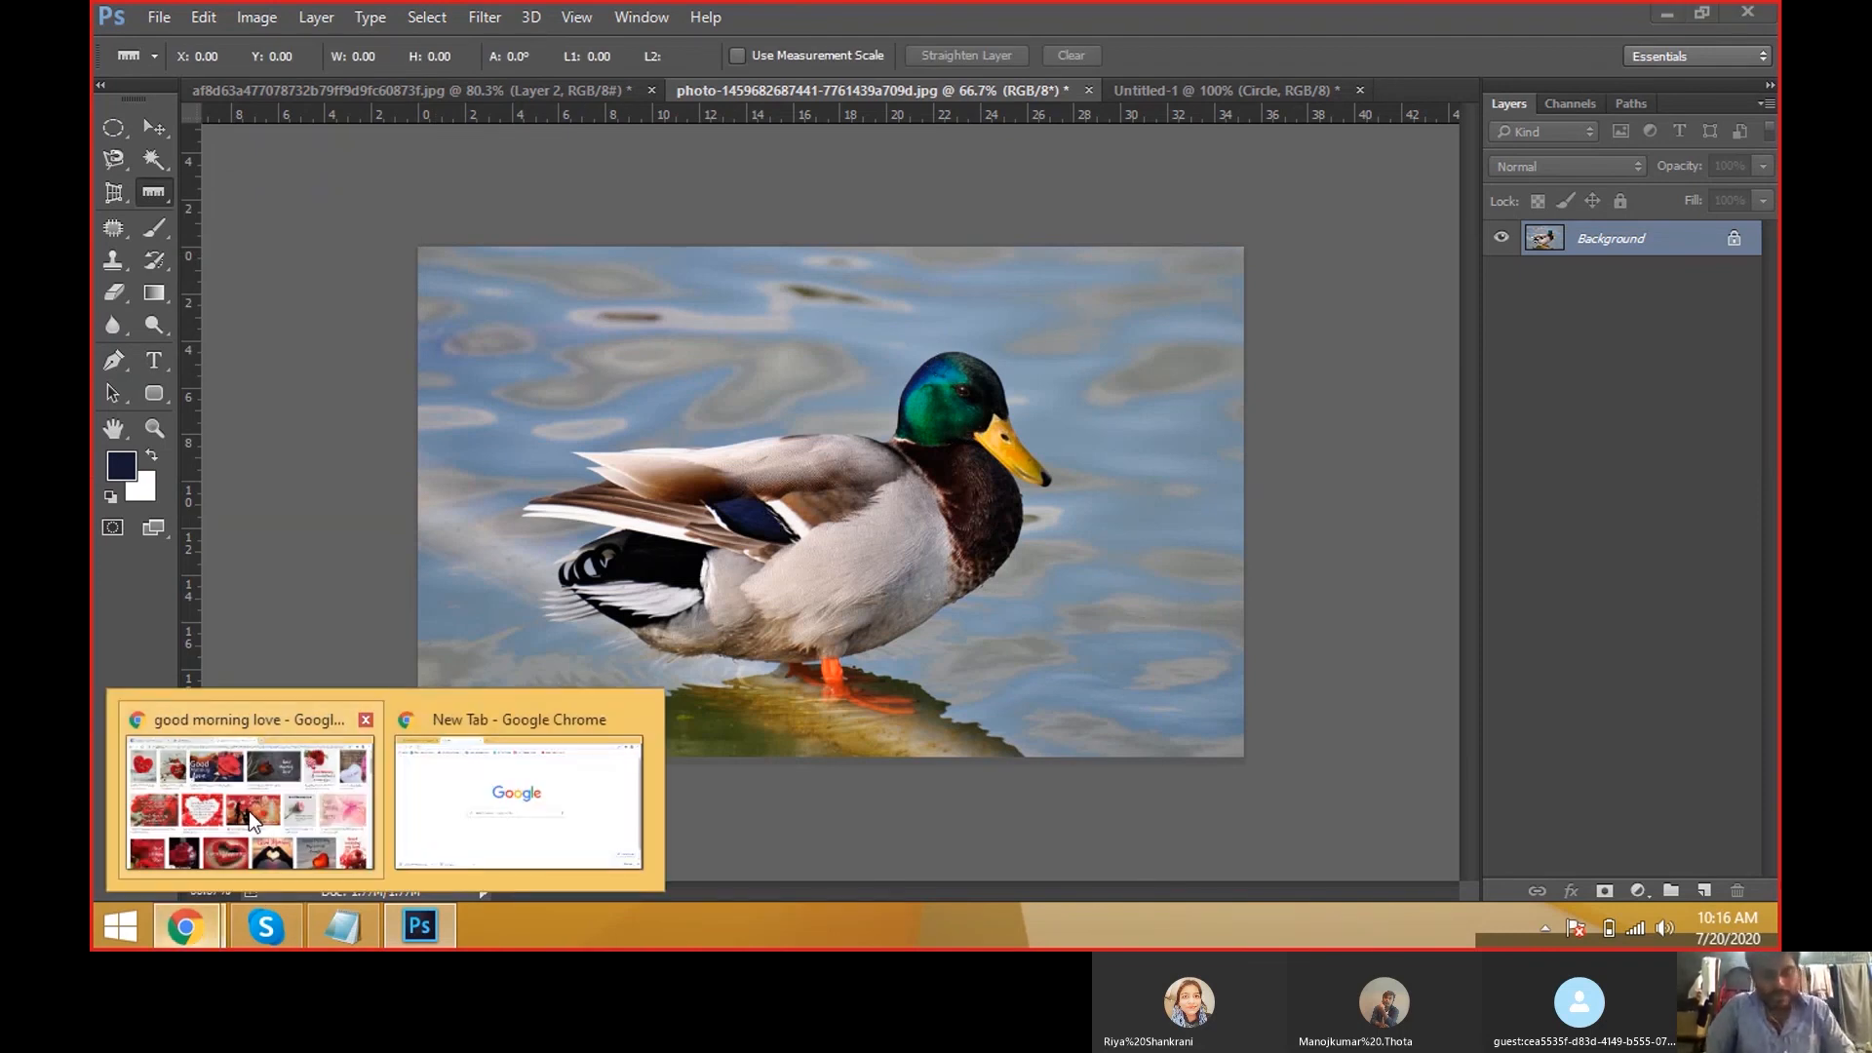
pyautogui.click(516, 799)
pyautogui.write('google.com')
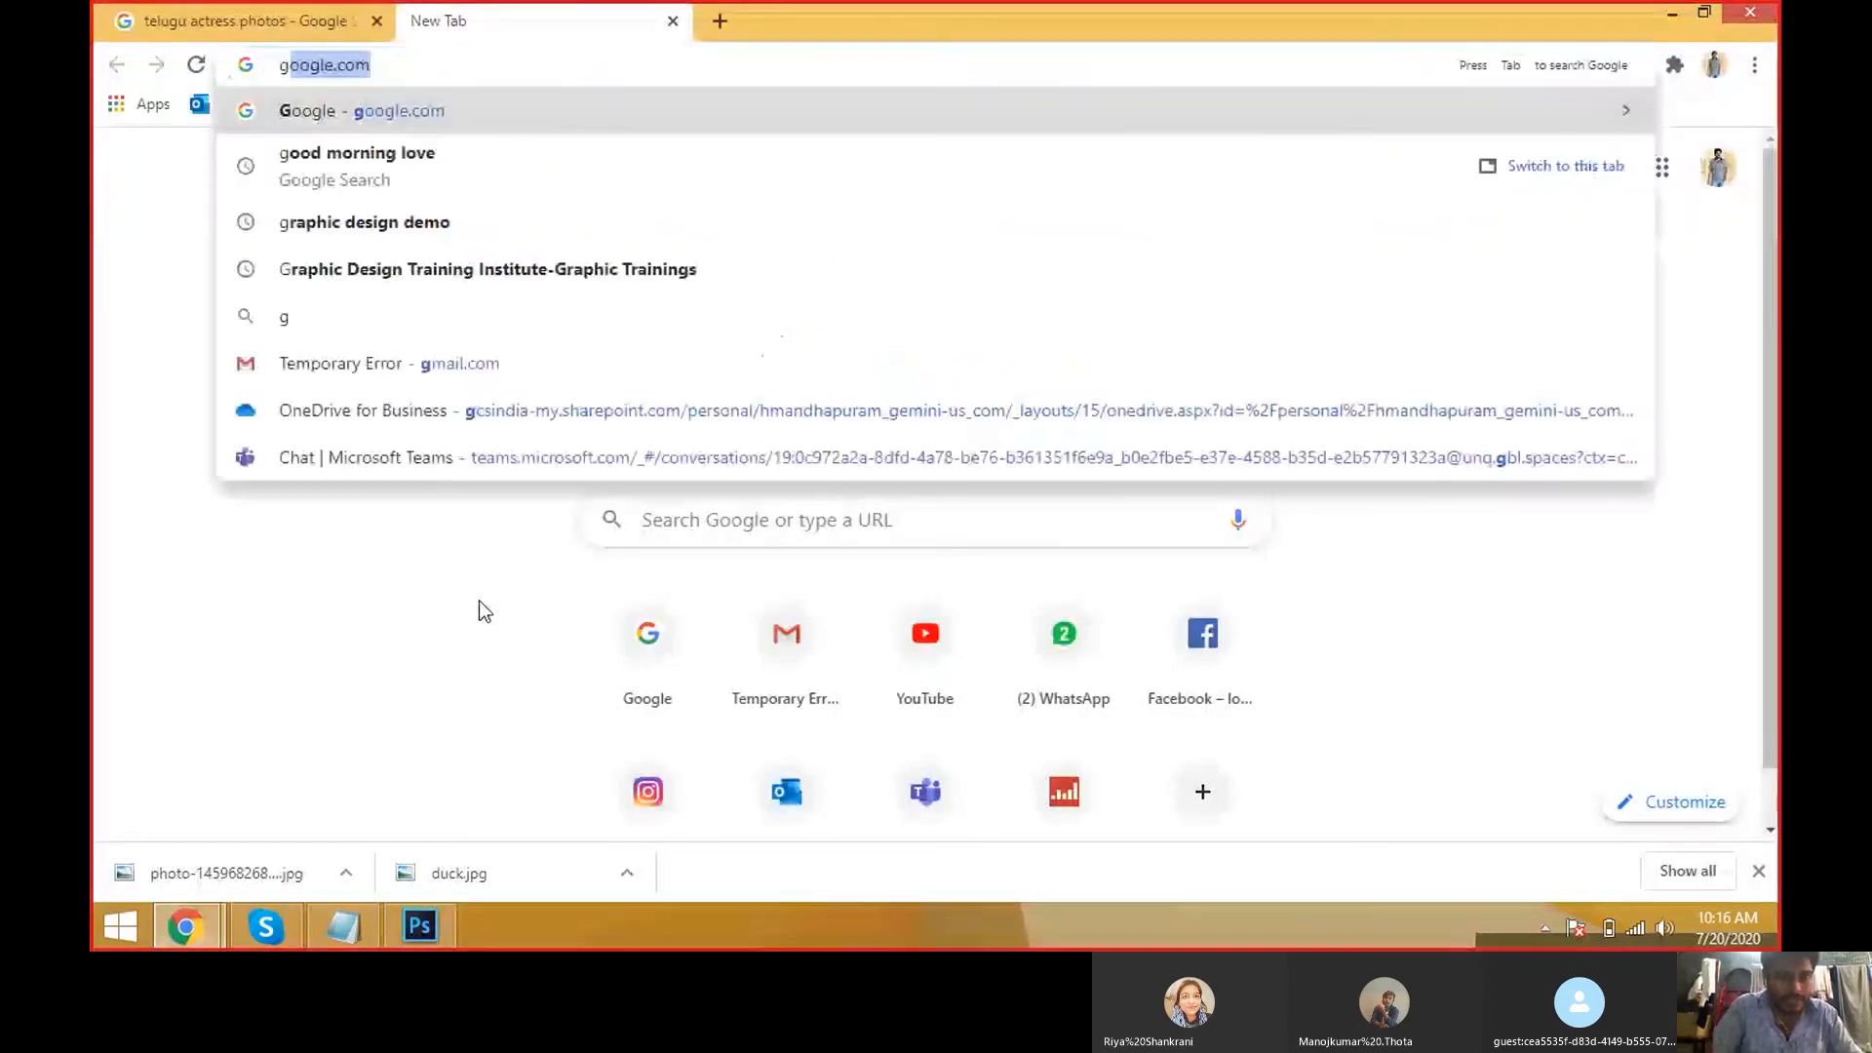
pyautogui.press('Return')
pyautogui.write('image documents')
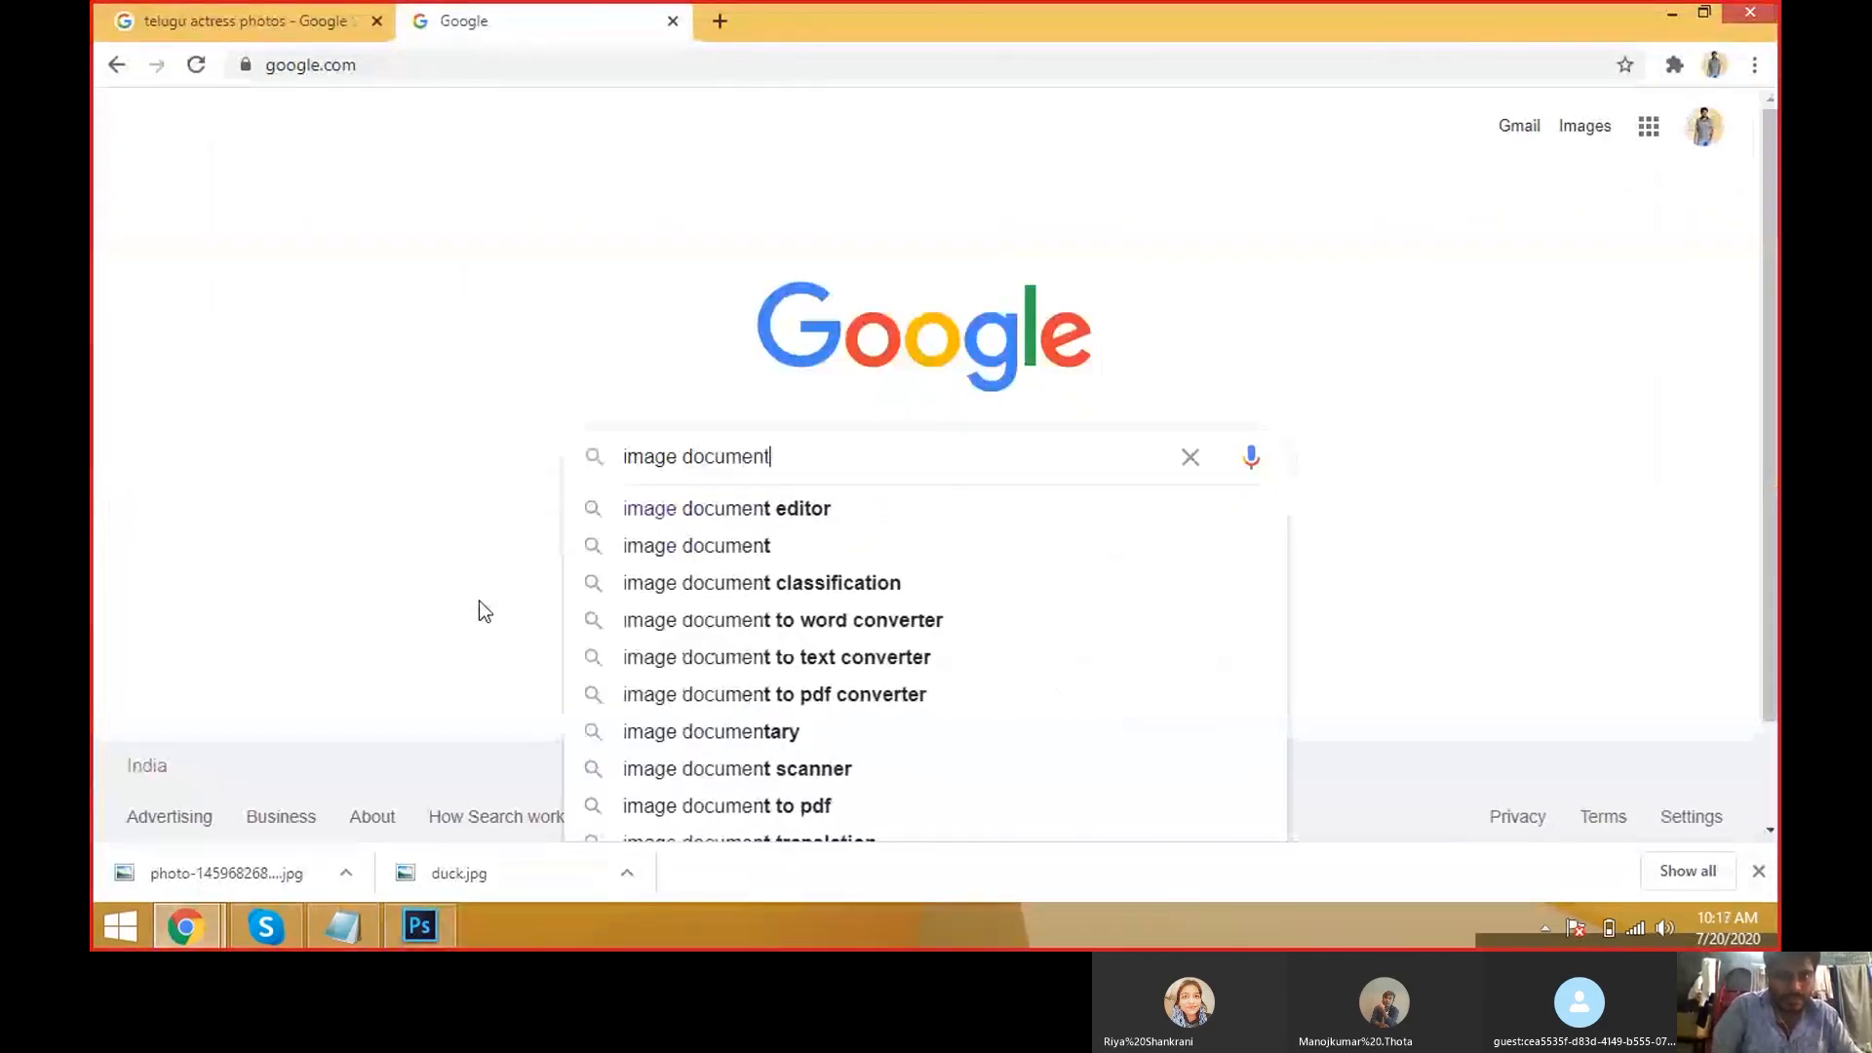
pyautogui.press('Return')
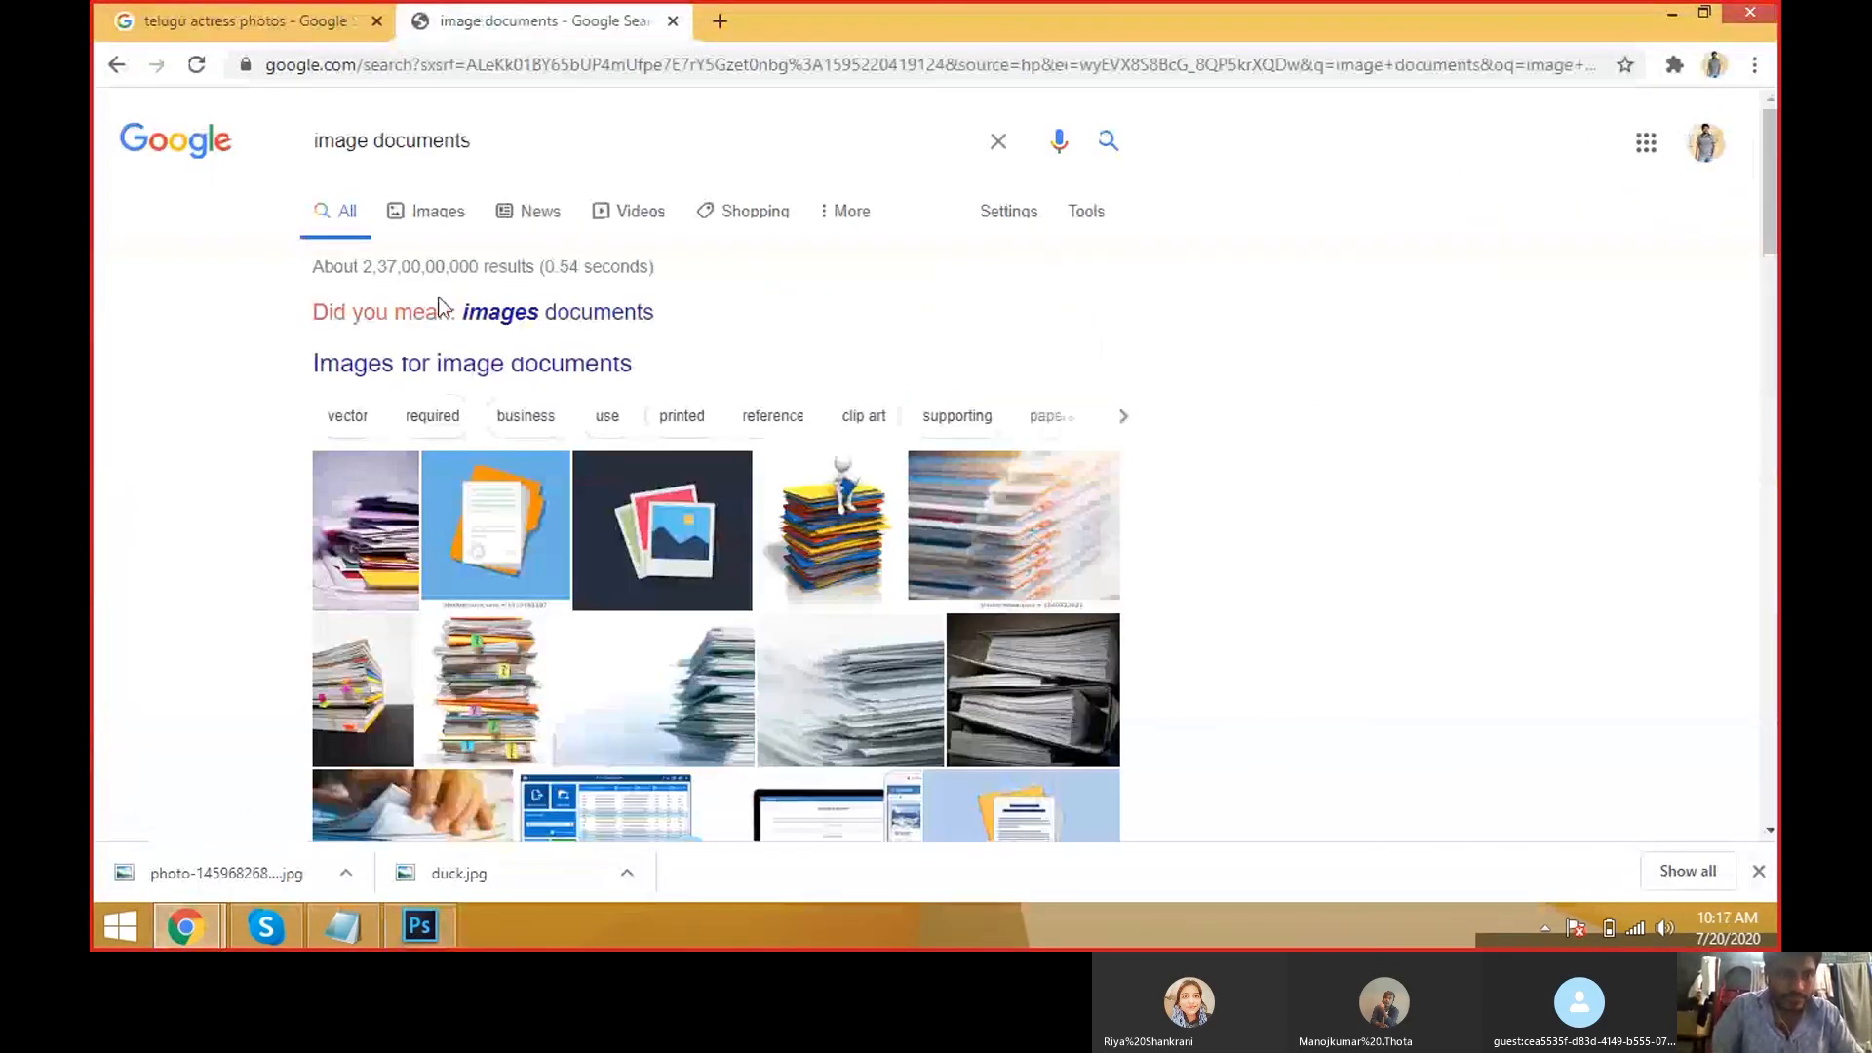
# Show the image results and refine the search to "image scanned documents".
pyautogui.click(447, 214)
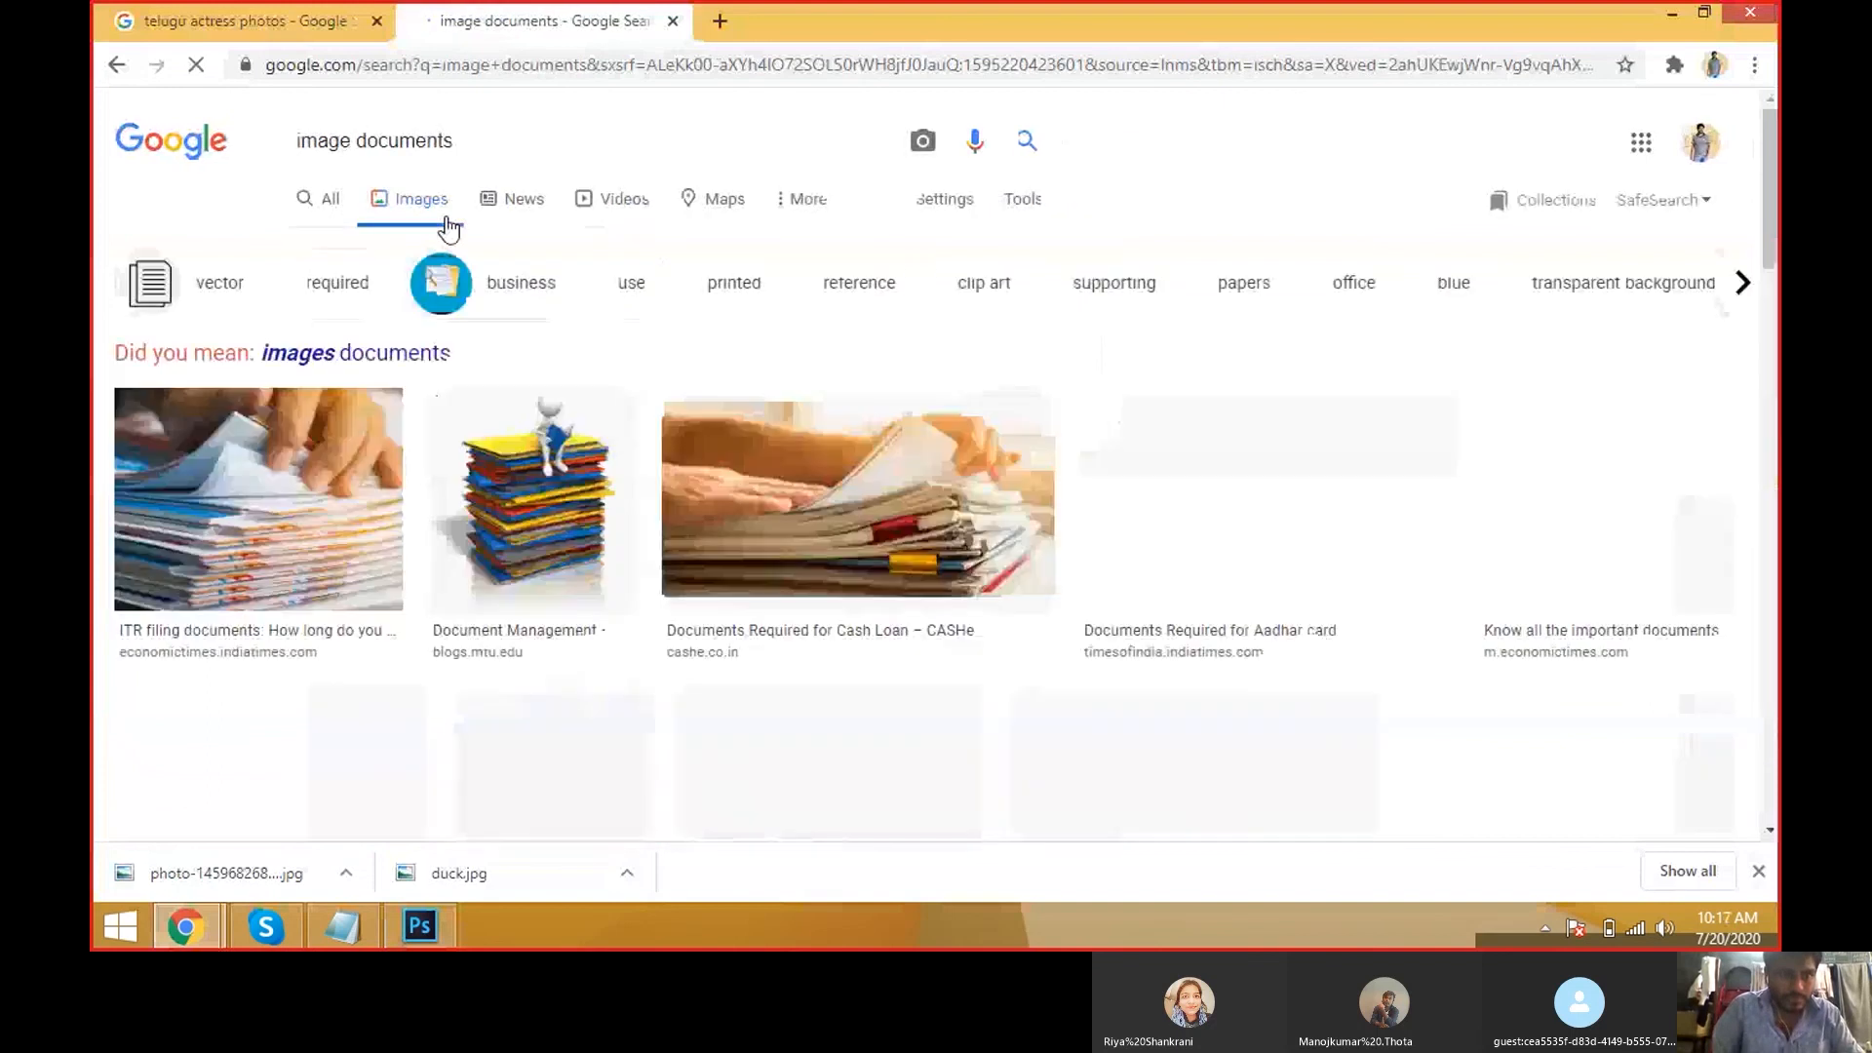
pyautogui.click(354, 144)
pyautogui.write('sca')
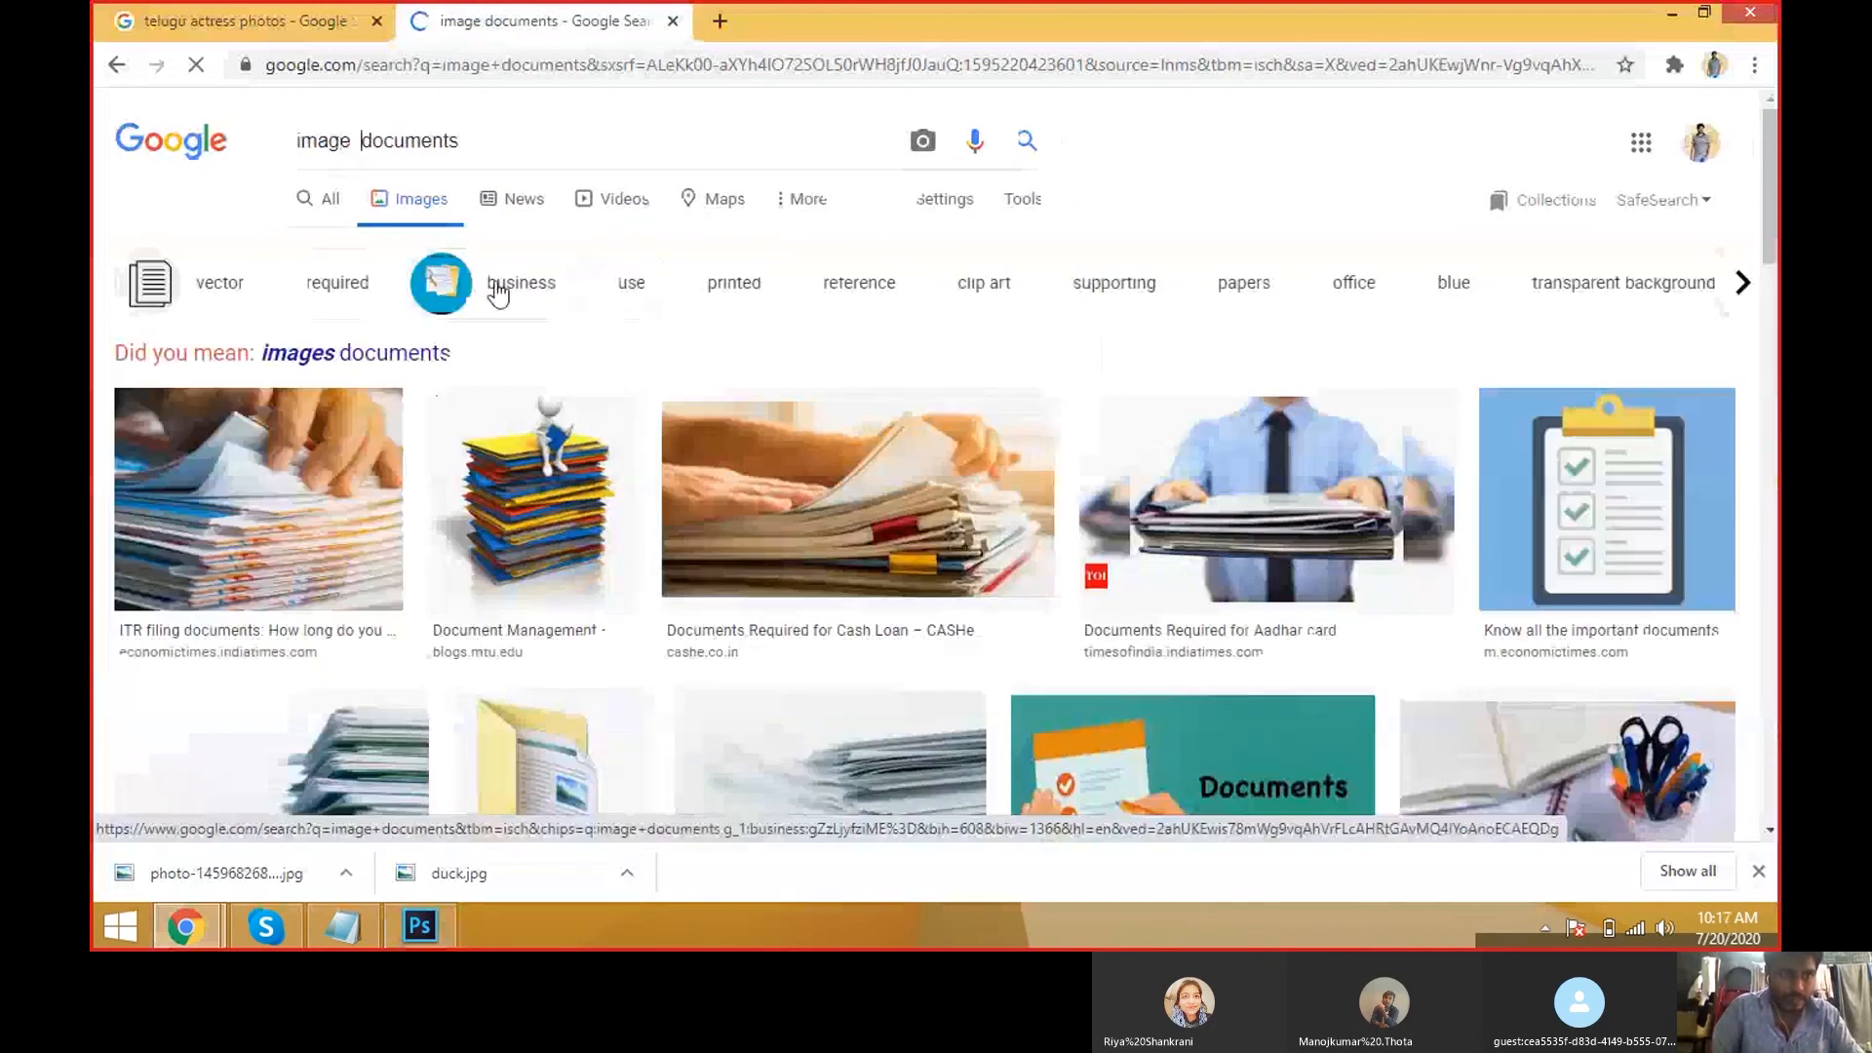
pyautogui.write('nned')
pyautogui.press('Return')
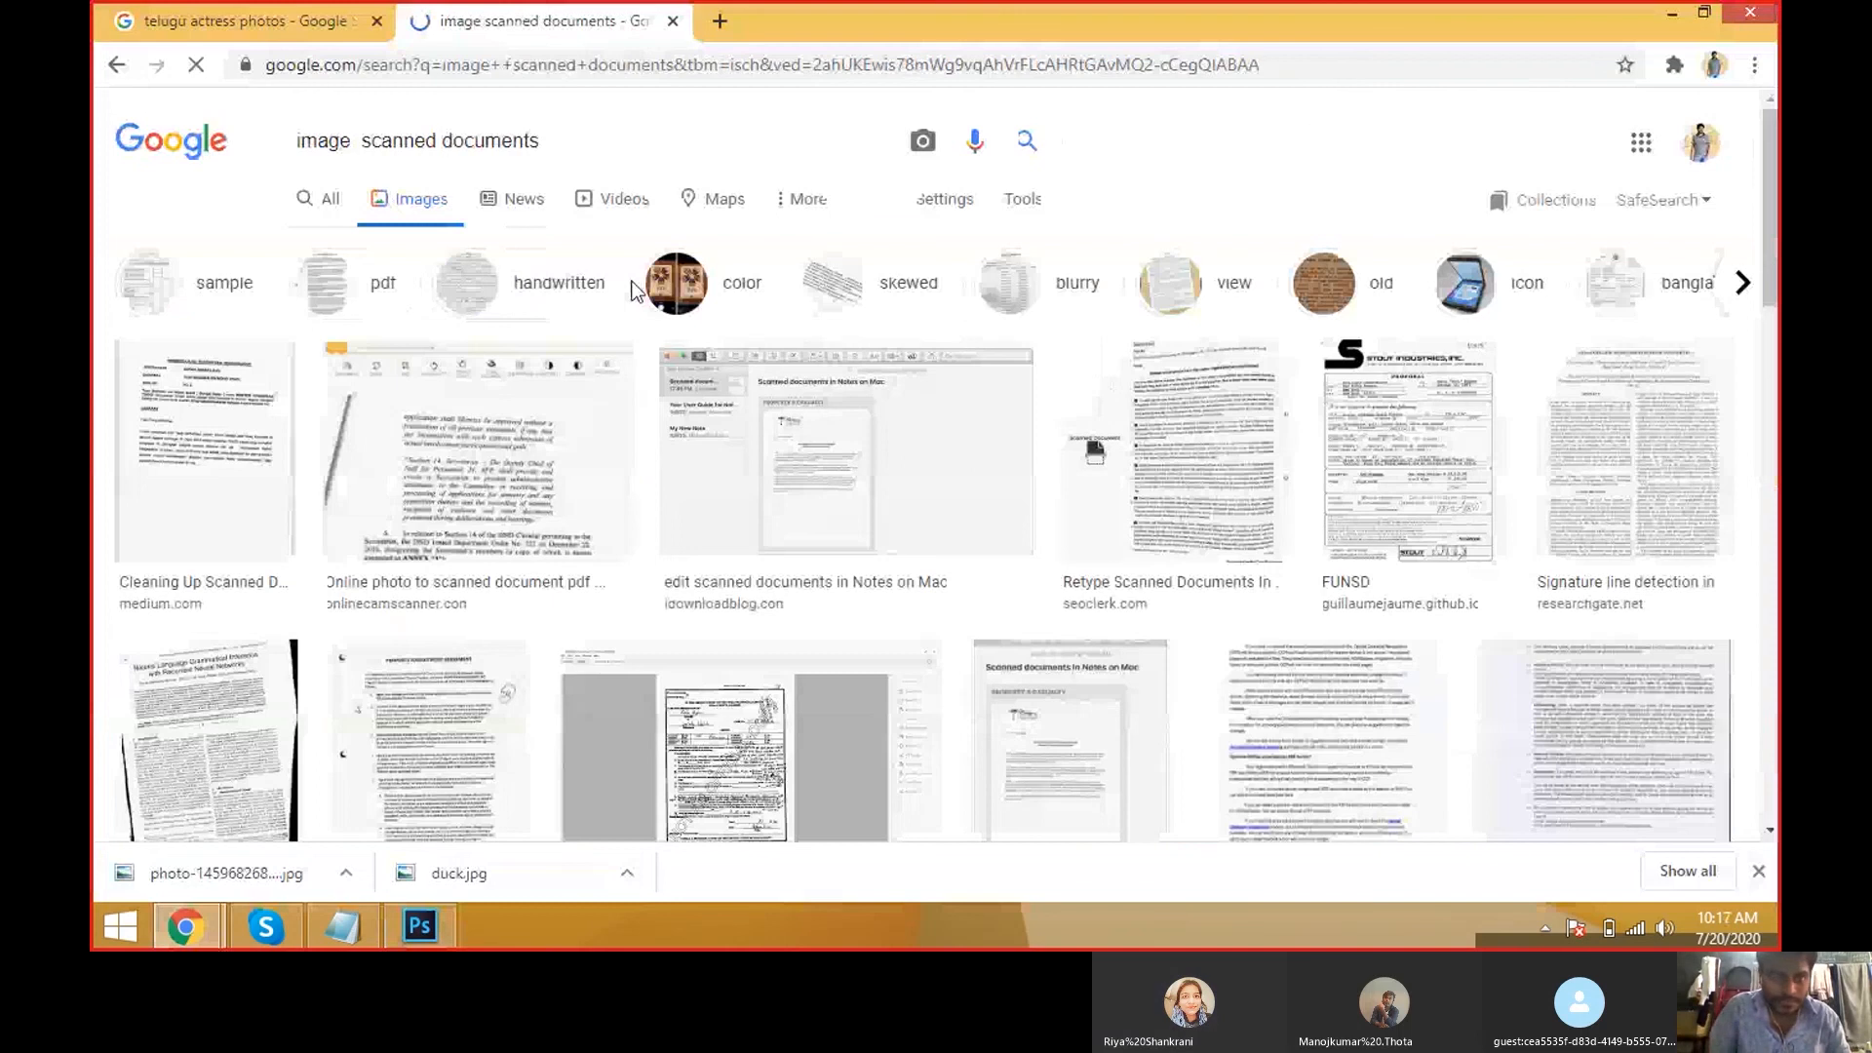
# Pick the slightly tilted "Cleaning Up Scanned Documents" result from medium.com and open its full image in a new tab.
pyautogui.scroll(-1, 633, 313)
pyautogui.click(283, 383)
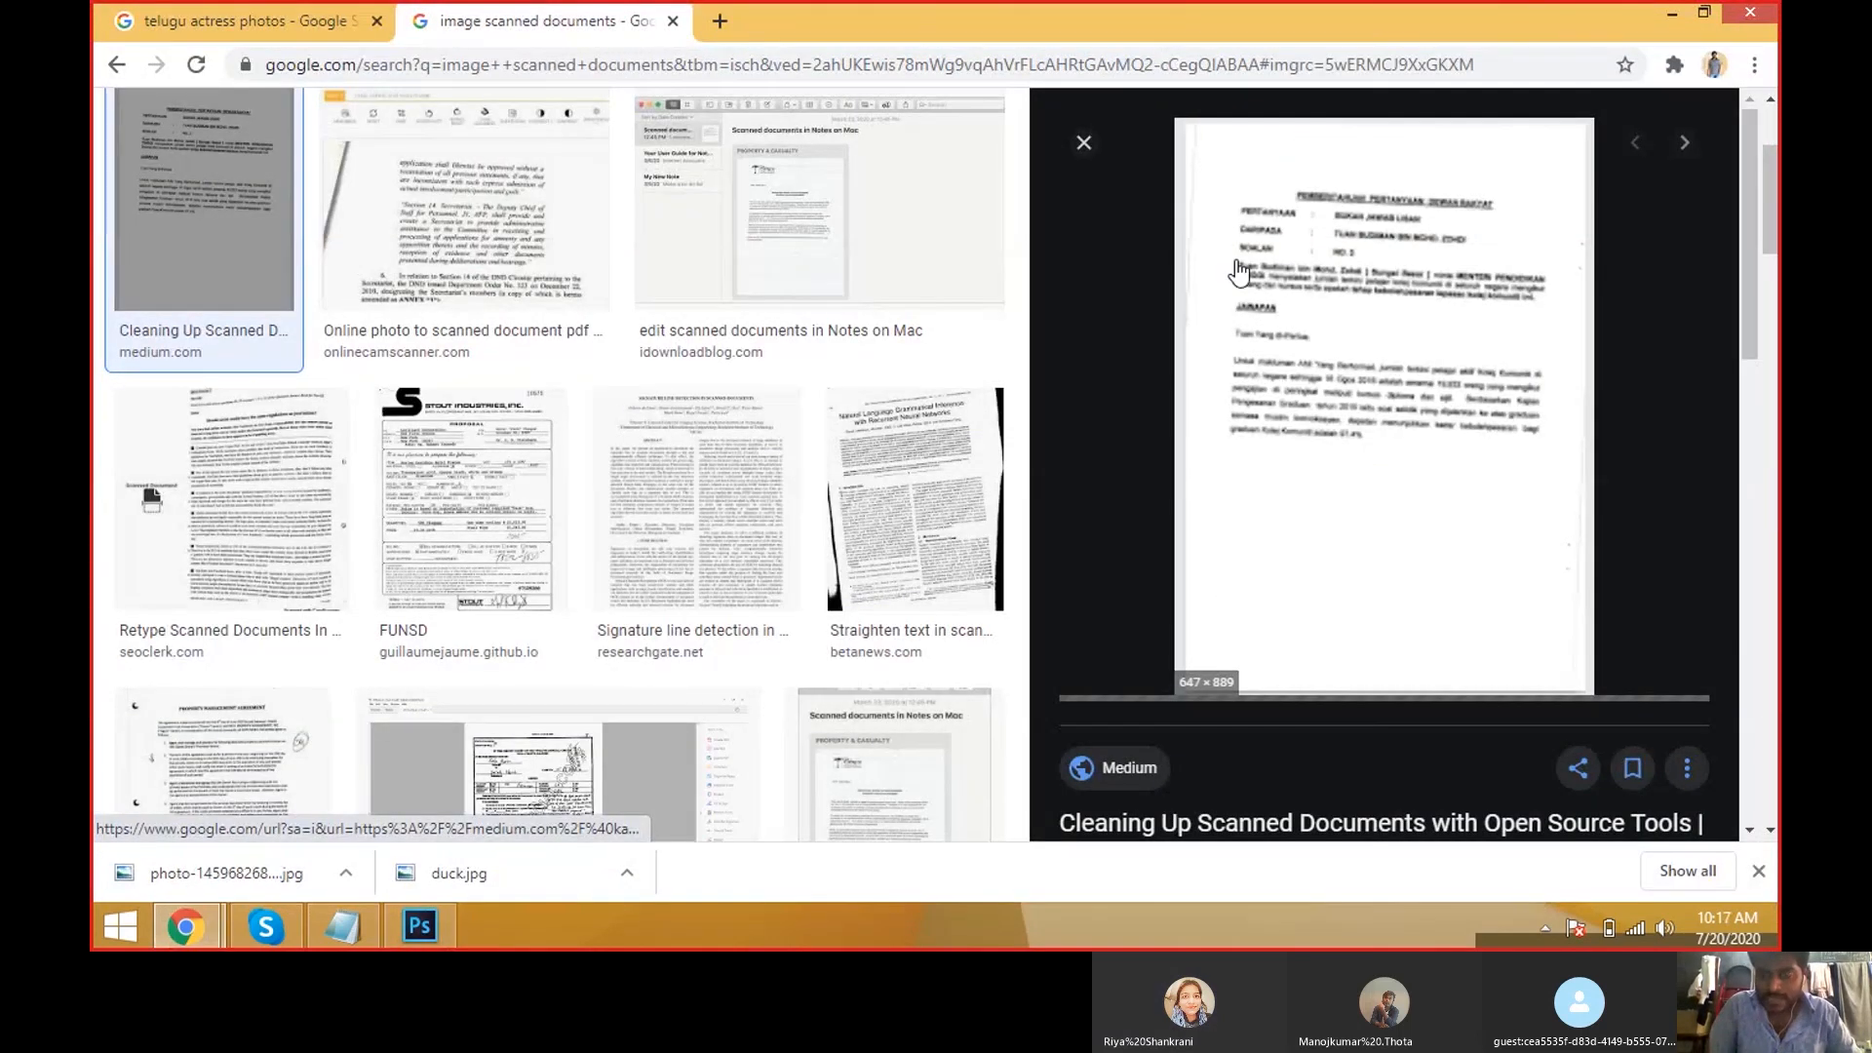
pyautogui.rightClick(1328, 261)
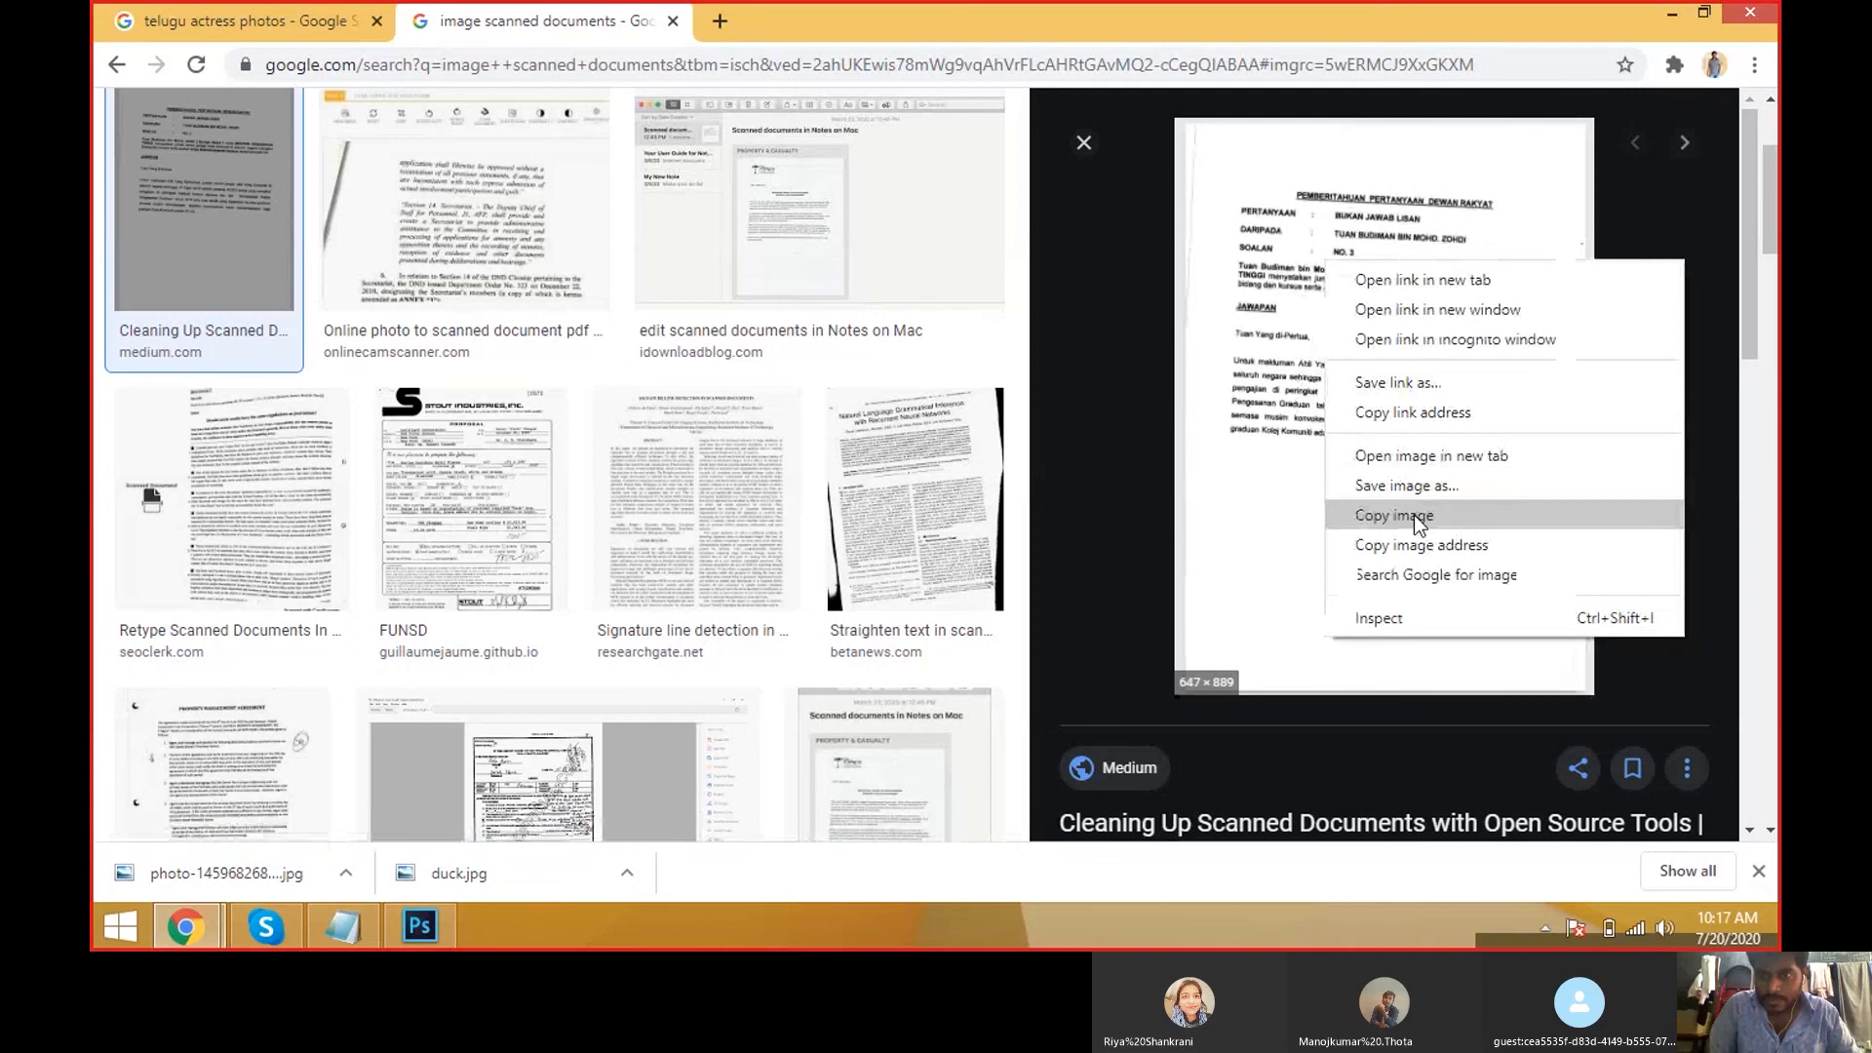
pyautogui.click(1427, 450)
pyautogui.click(827, 14)
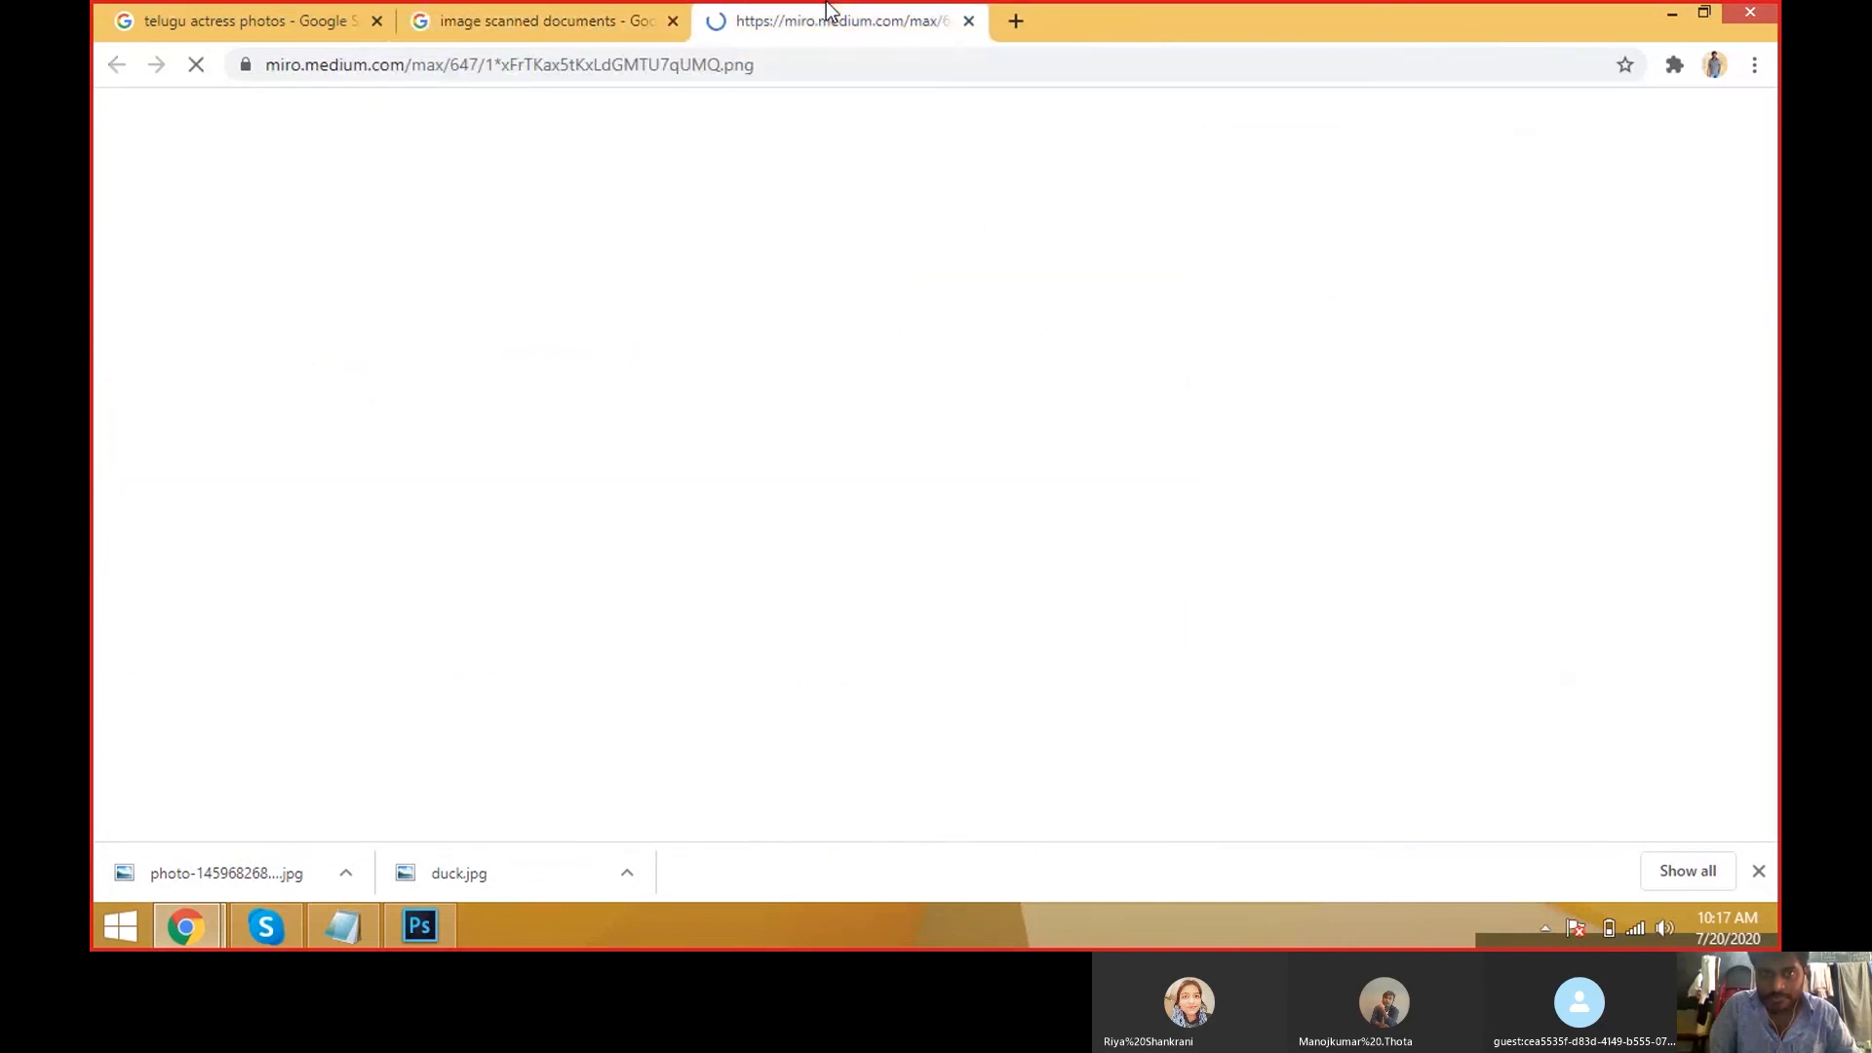
# Save the scanned document image to the Desktop under its suggested file name.
pyautogui.click(940, 253)
pyautogui.rightClick(940, 255)
pyautogui.click(975, 310)
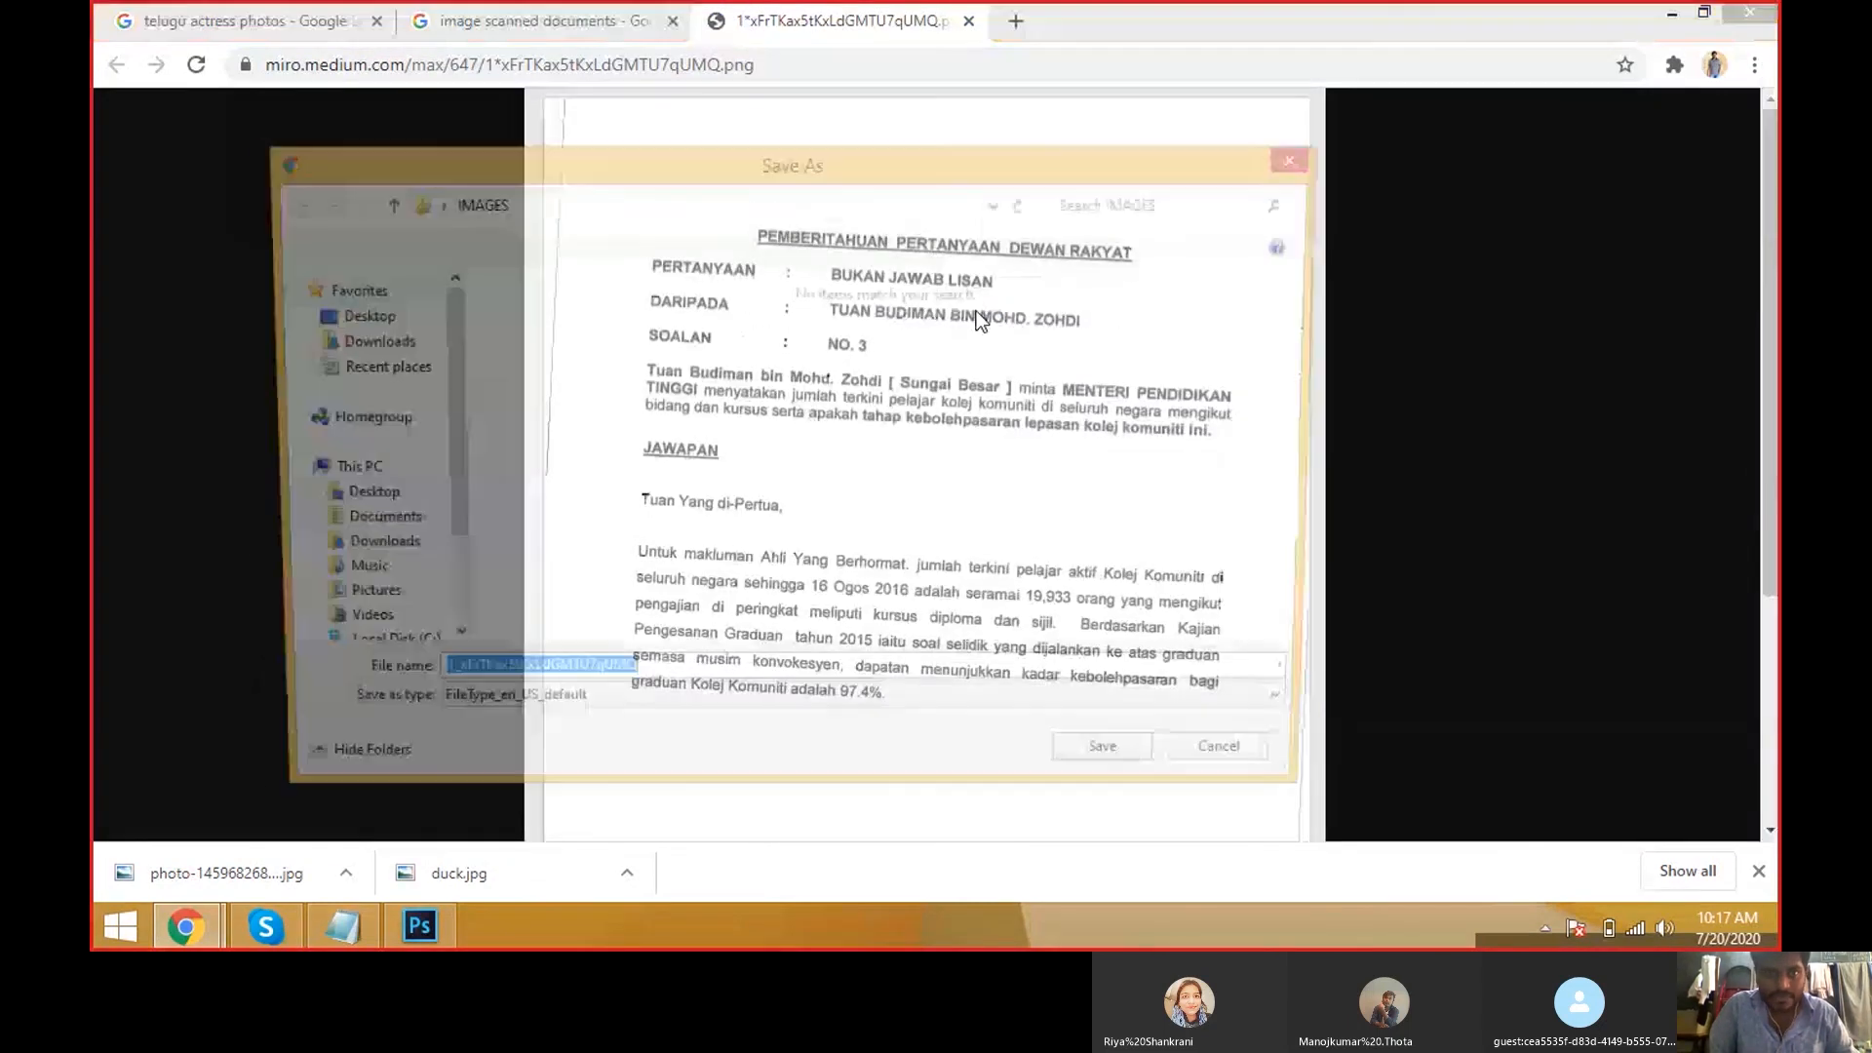
pyautogui.click(378, 319)
pyautogui.click(1080, 767)
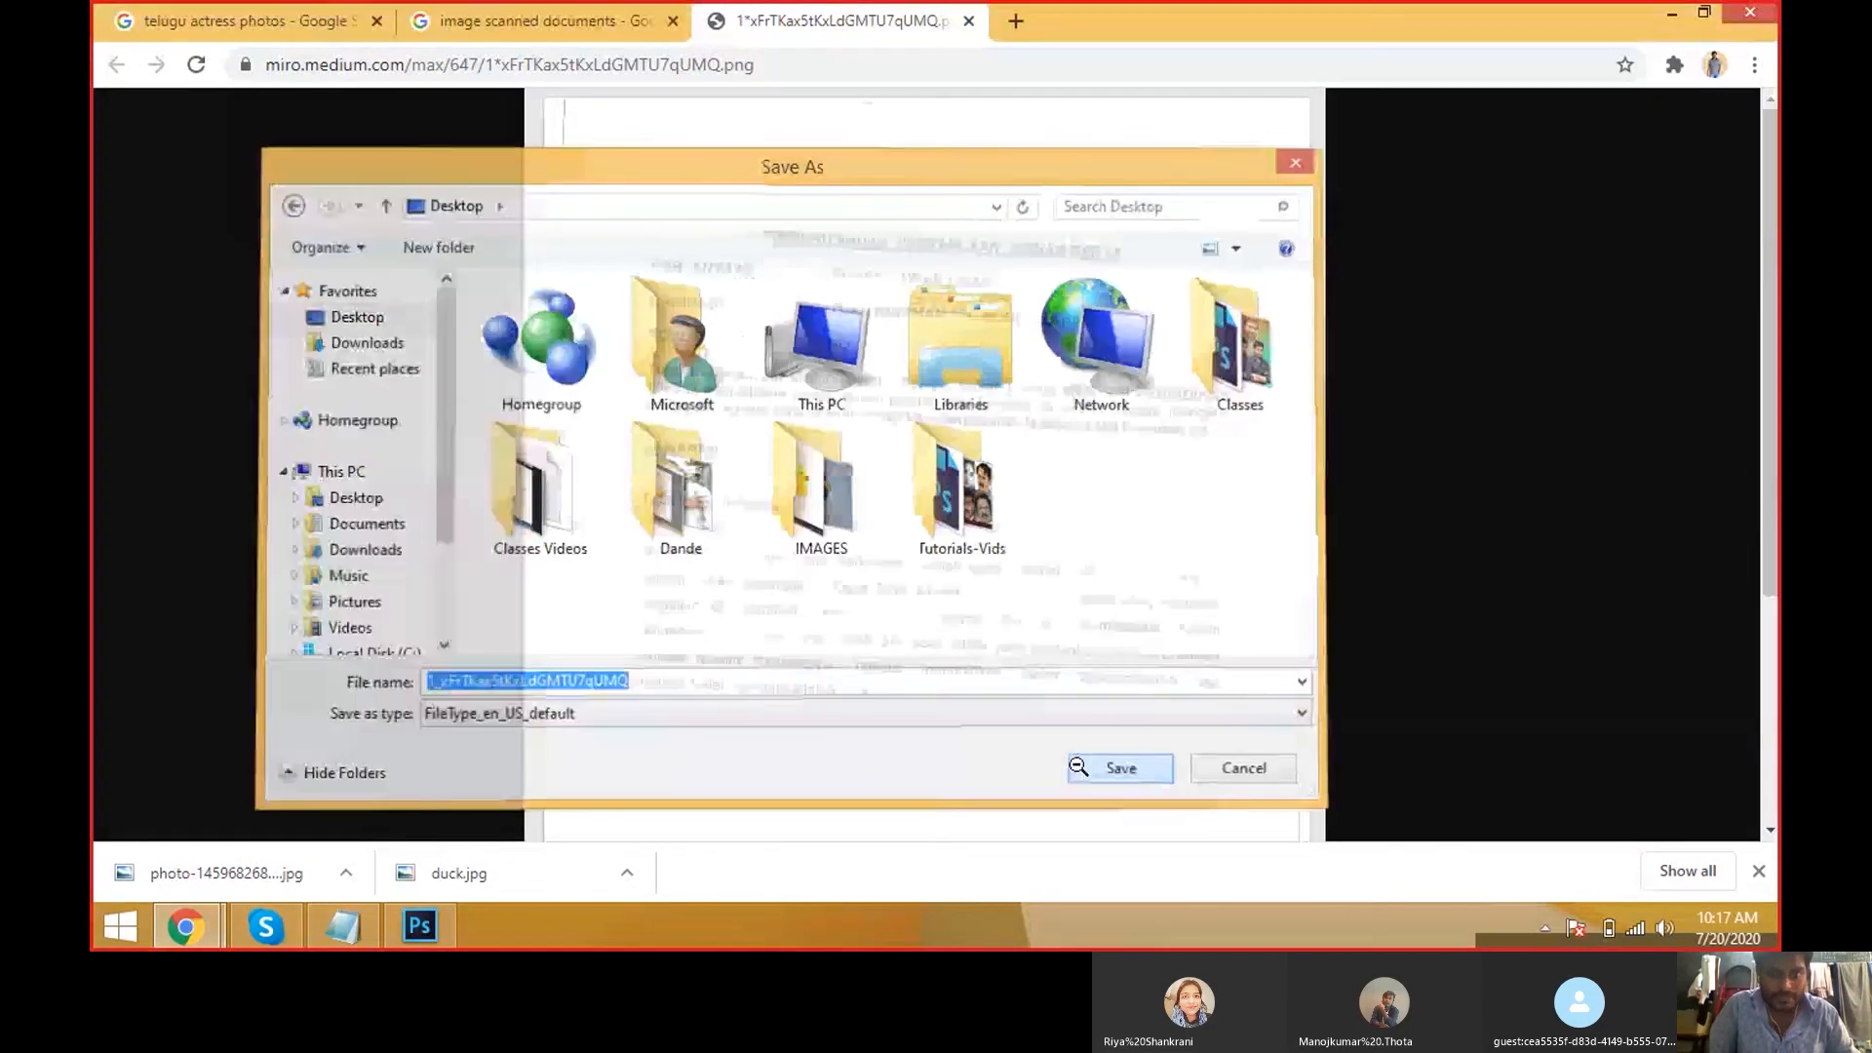
# Open the saved scan from the desktop as a separate Photoshop document and zoom in on its text.
pyautogui.press('super+d')
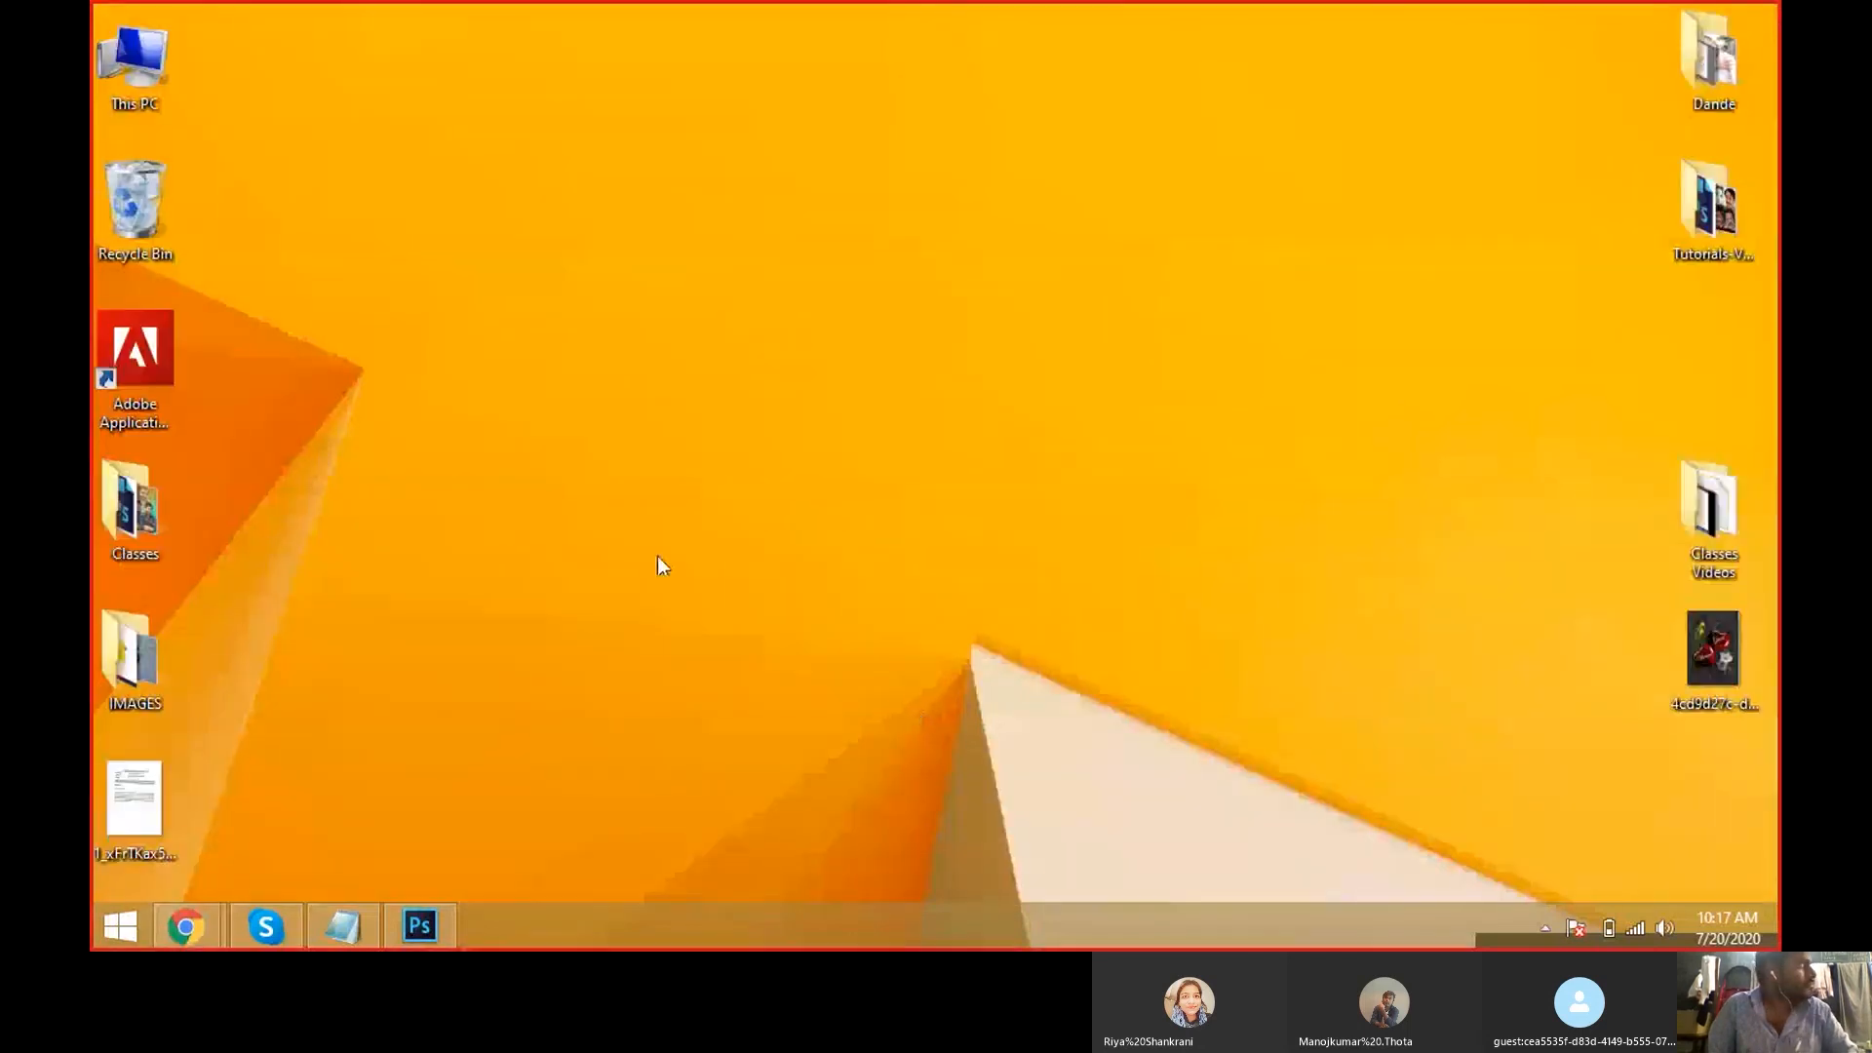
pyautogui.moveTo(133, 798); pyautogui.dragTo(1410, 85)
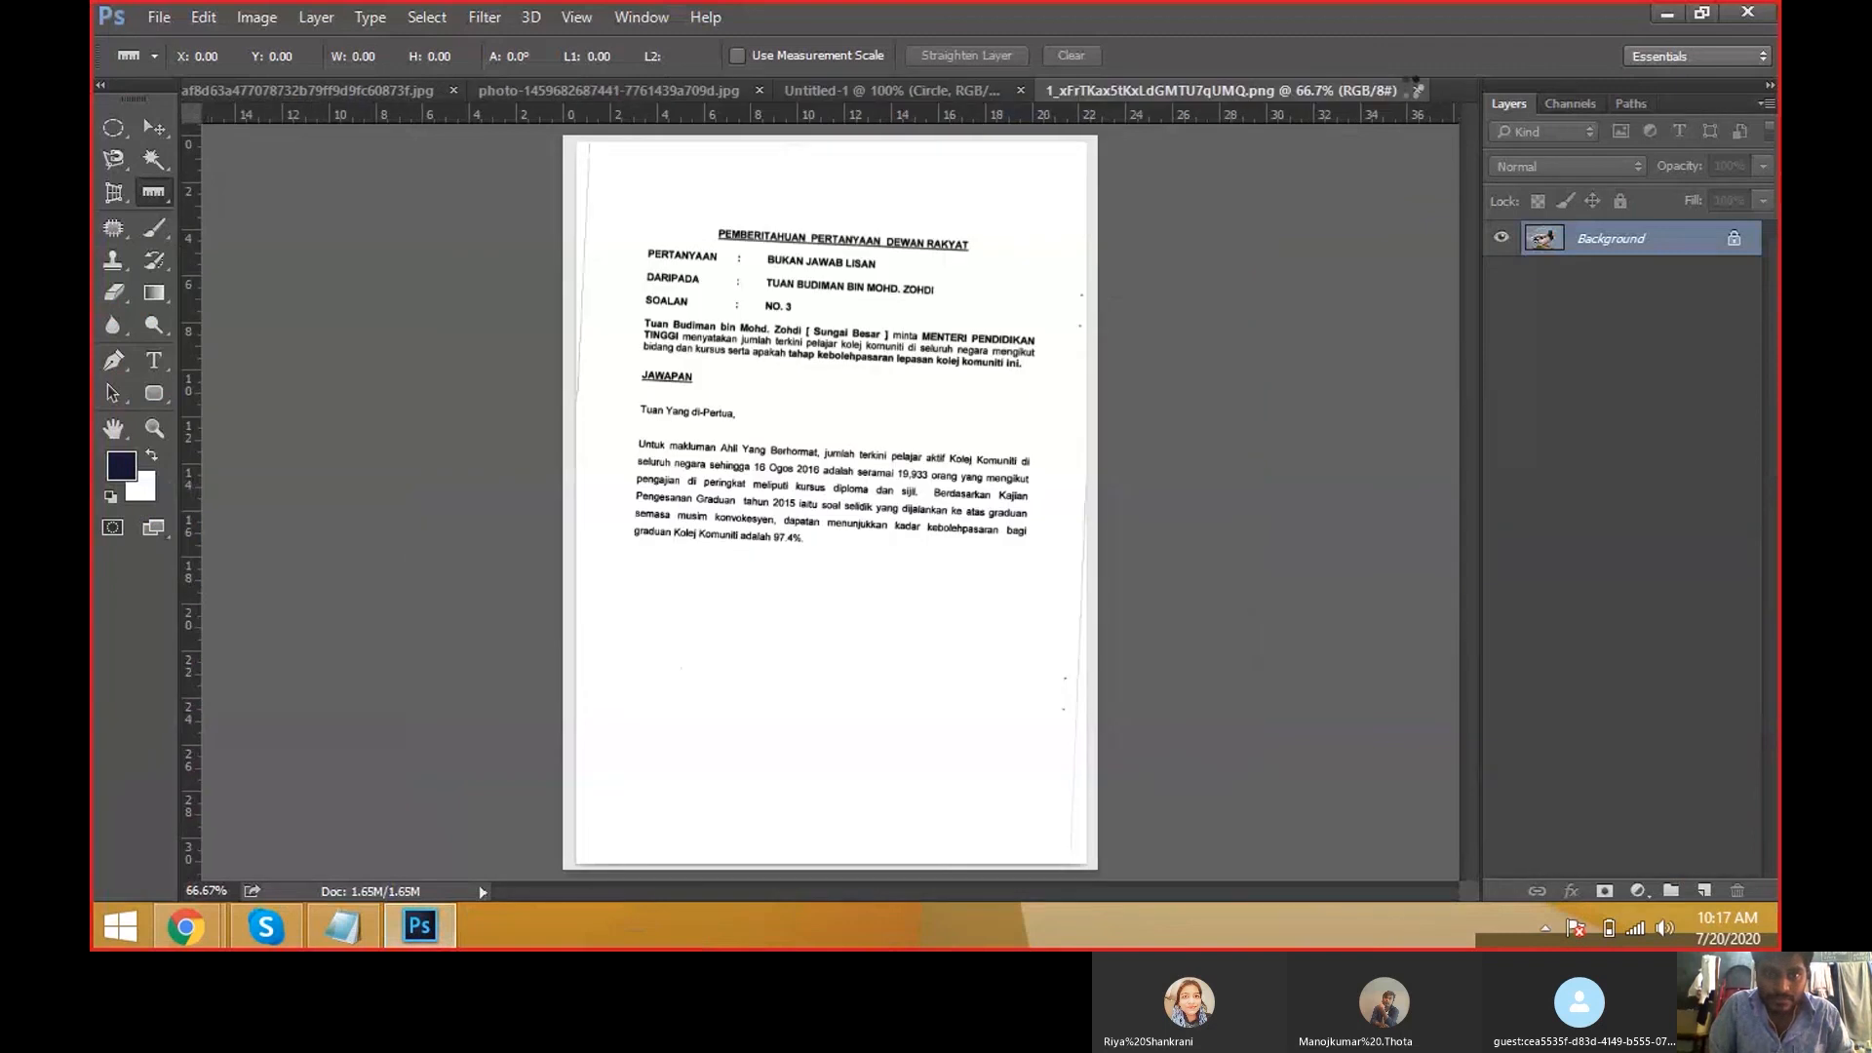
pyautogui.keyDown('ctrl'); pyautogui.click(899, 281); pyautogui.keyUp('ctrl')
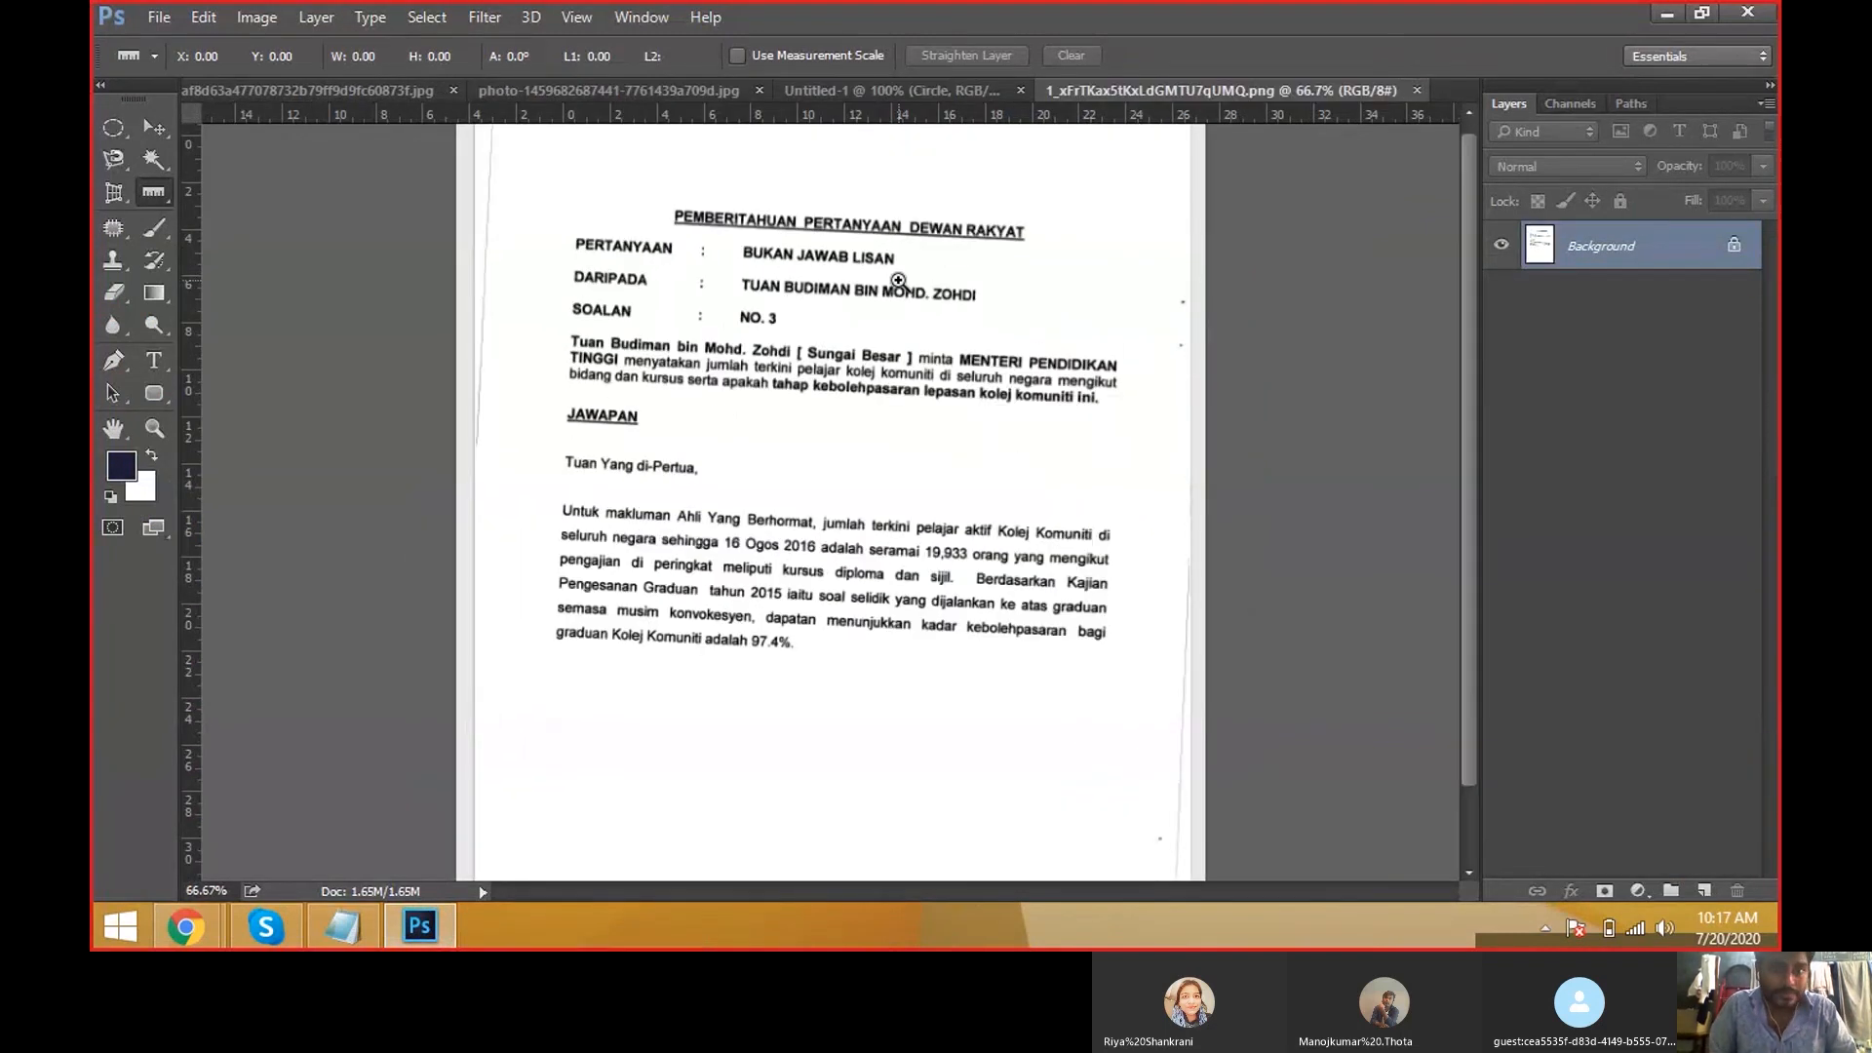
# Select the Ruler tool for measuring the tilt of the scanned document's underlined heading.
pyautogui.keyDown('ctrl'); pyautogui.click(899, 280); pyautogui.keyUp('ctrl')
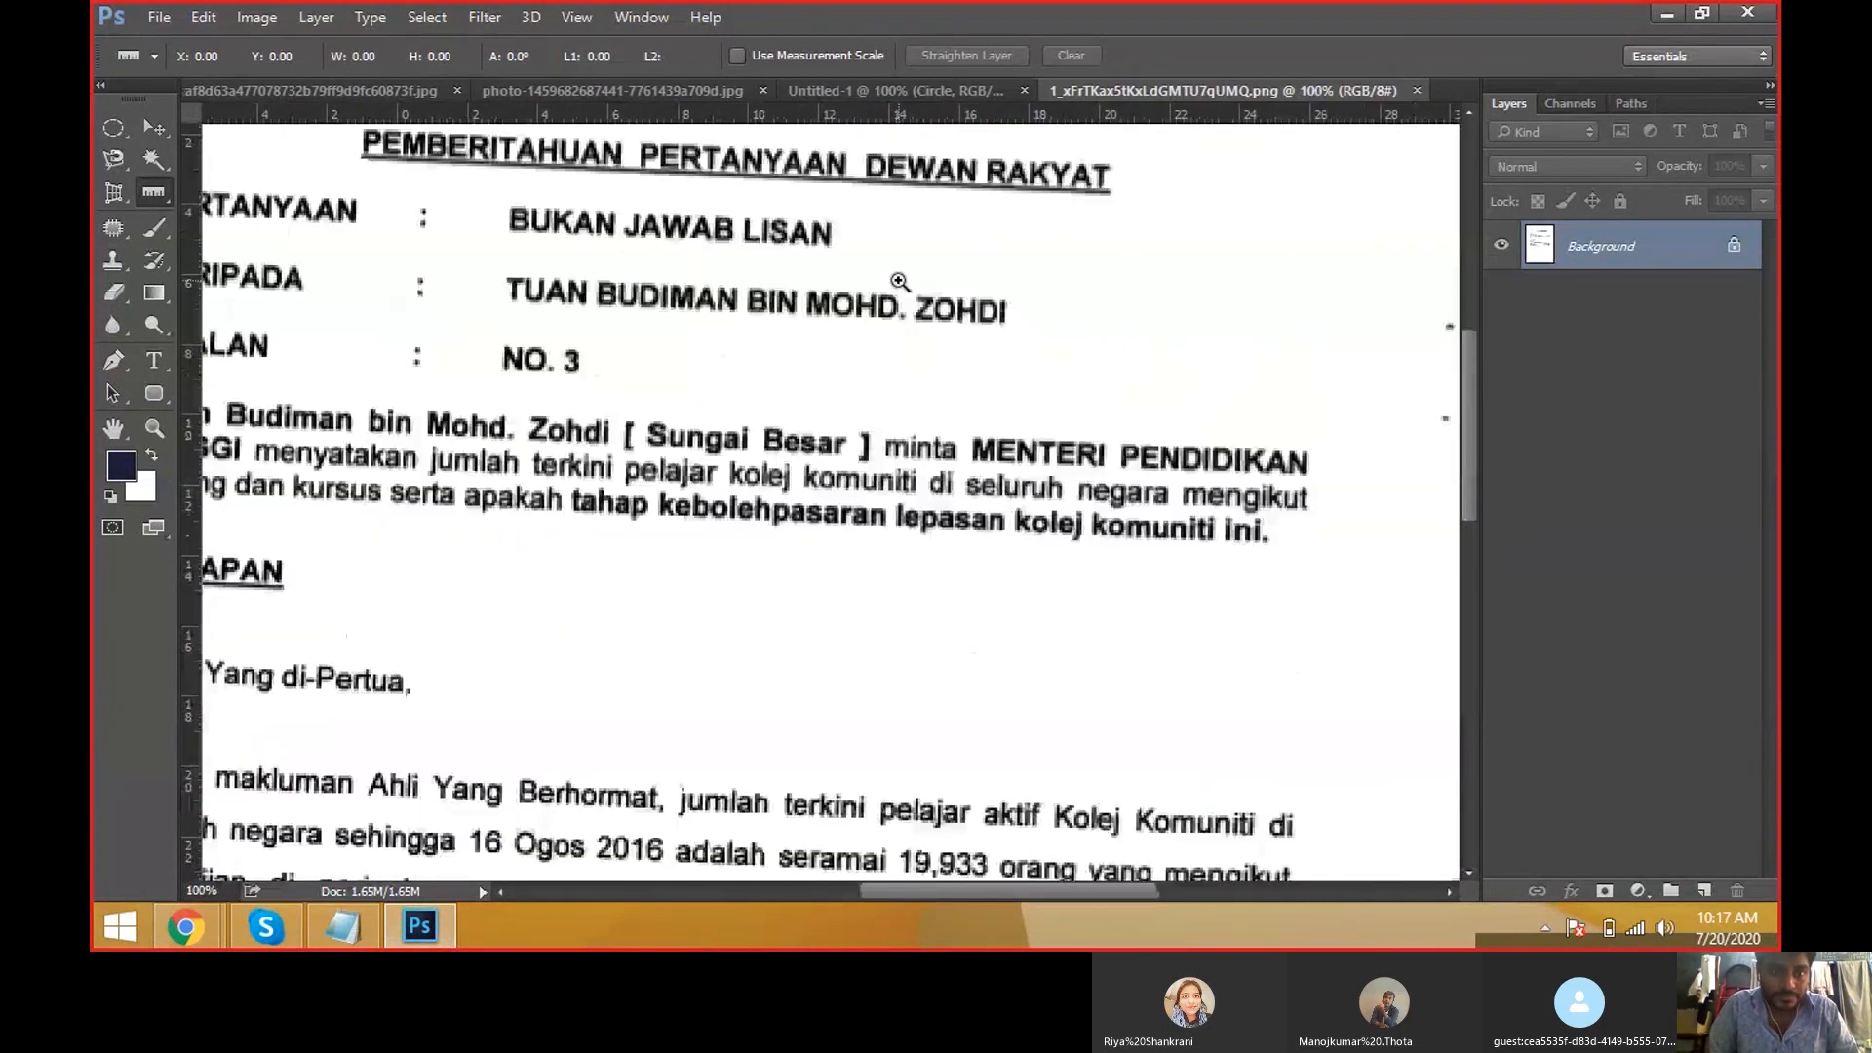
pyautogui.moveTo(916, 361); pyautogui.dragTo(951, 503)
pyautogui.scroll(-4, 933, 488)
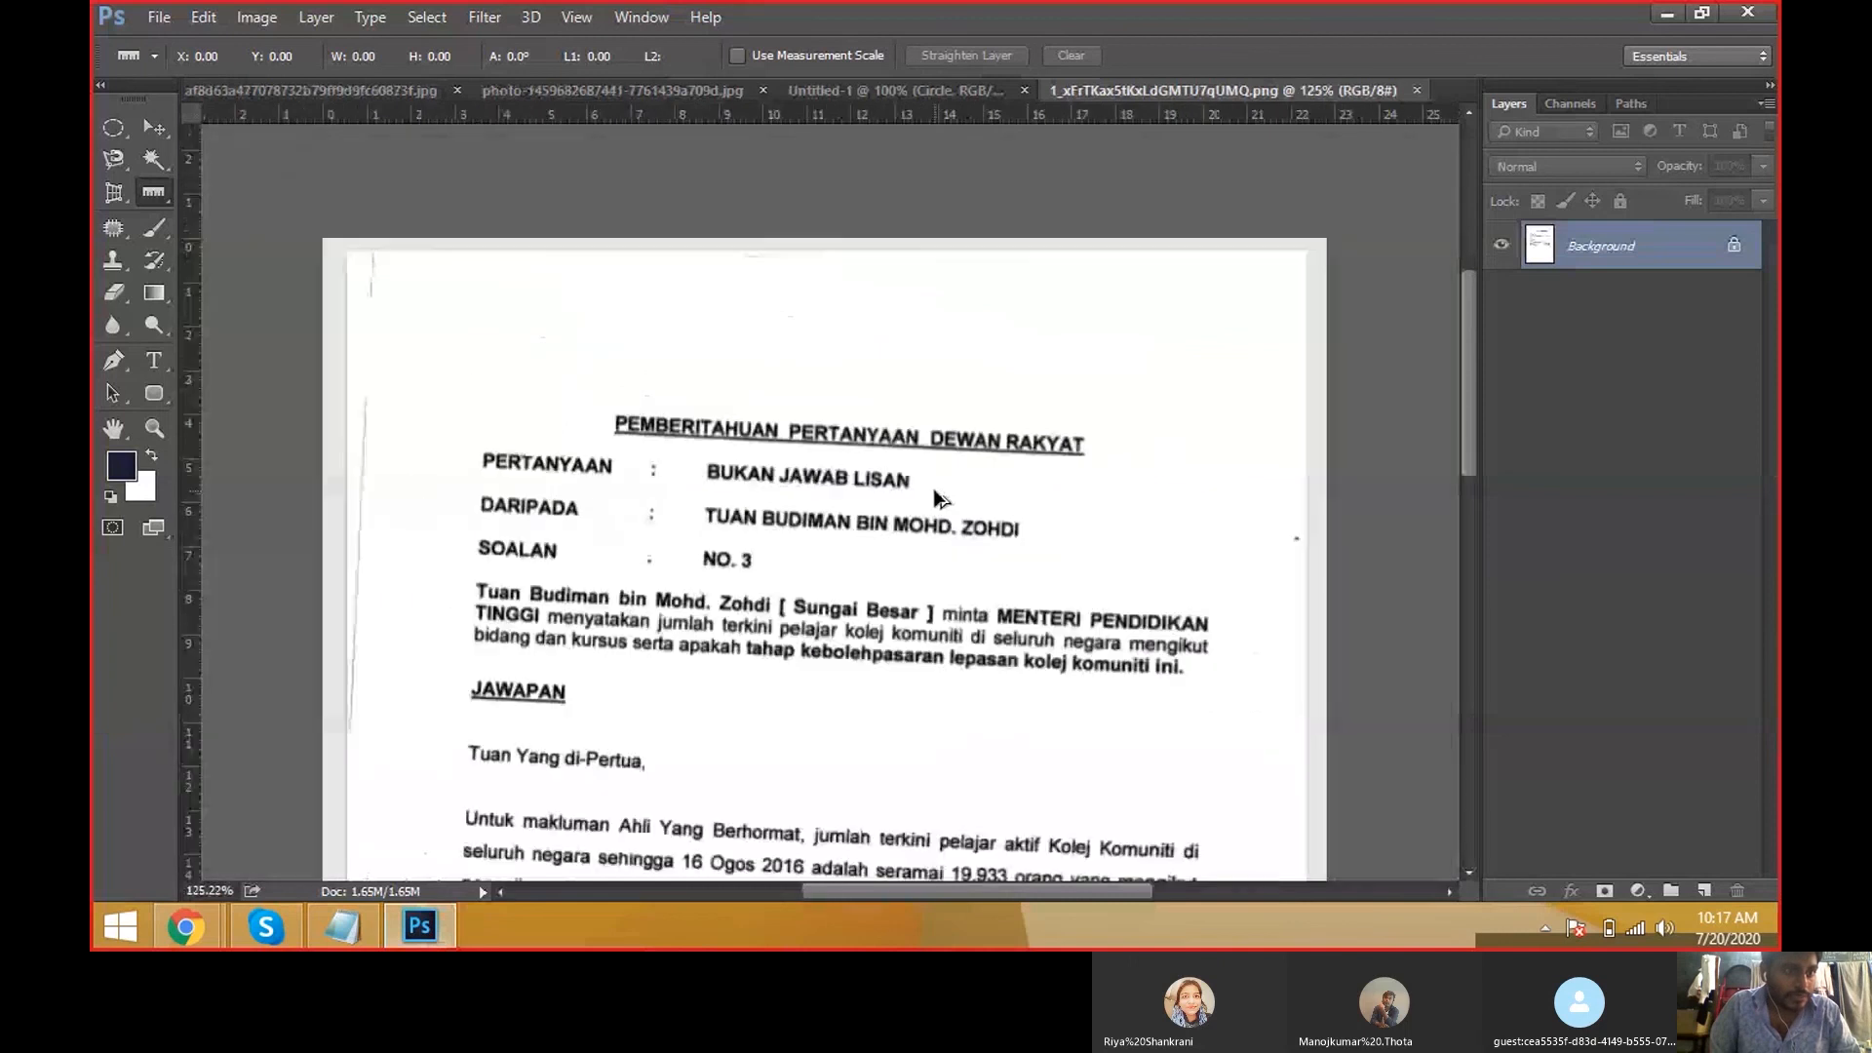
pyautogui.scroll(2, 933, 489)
pyautogui.rightClick(153, 192)
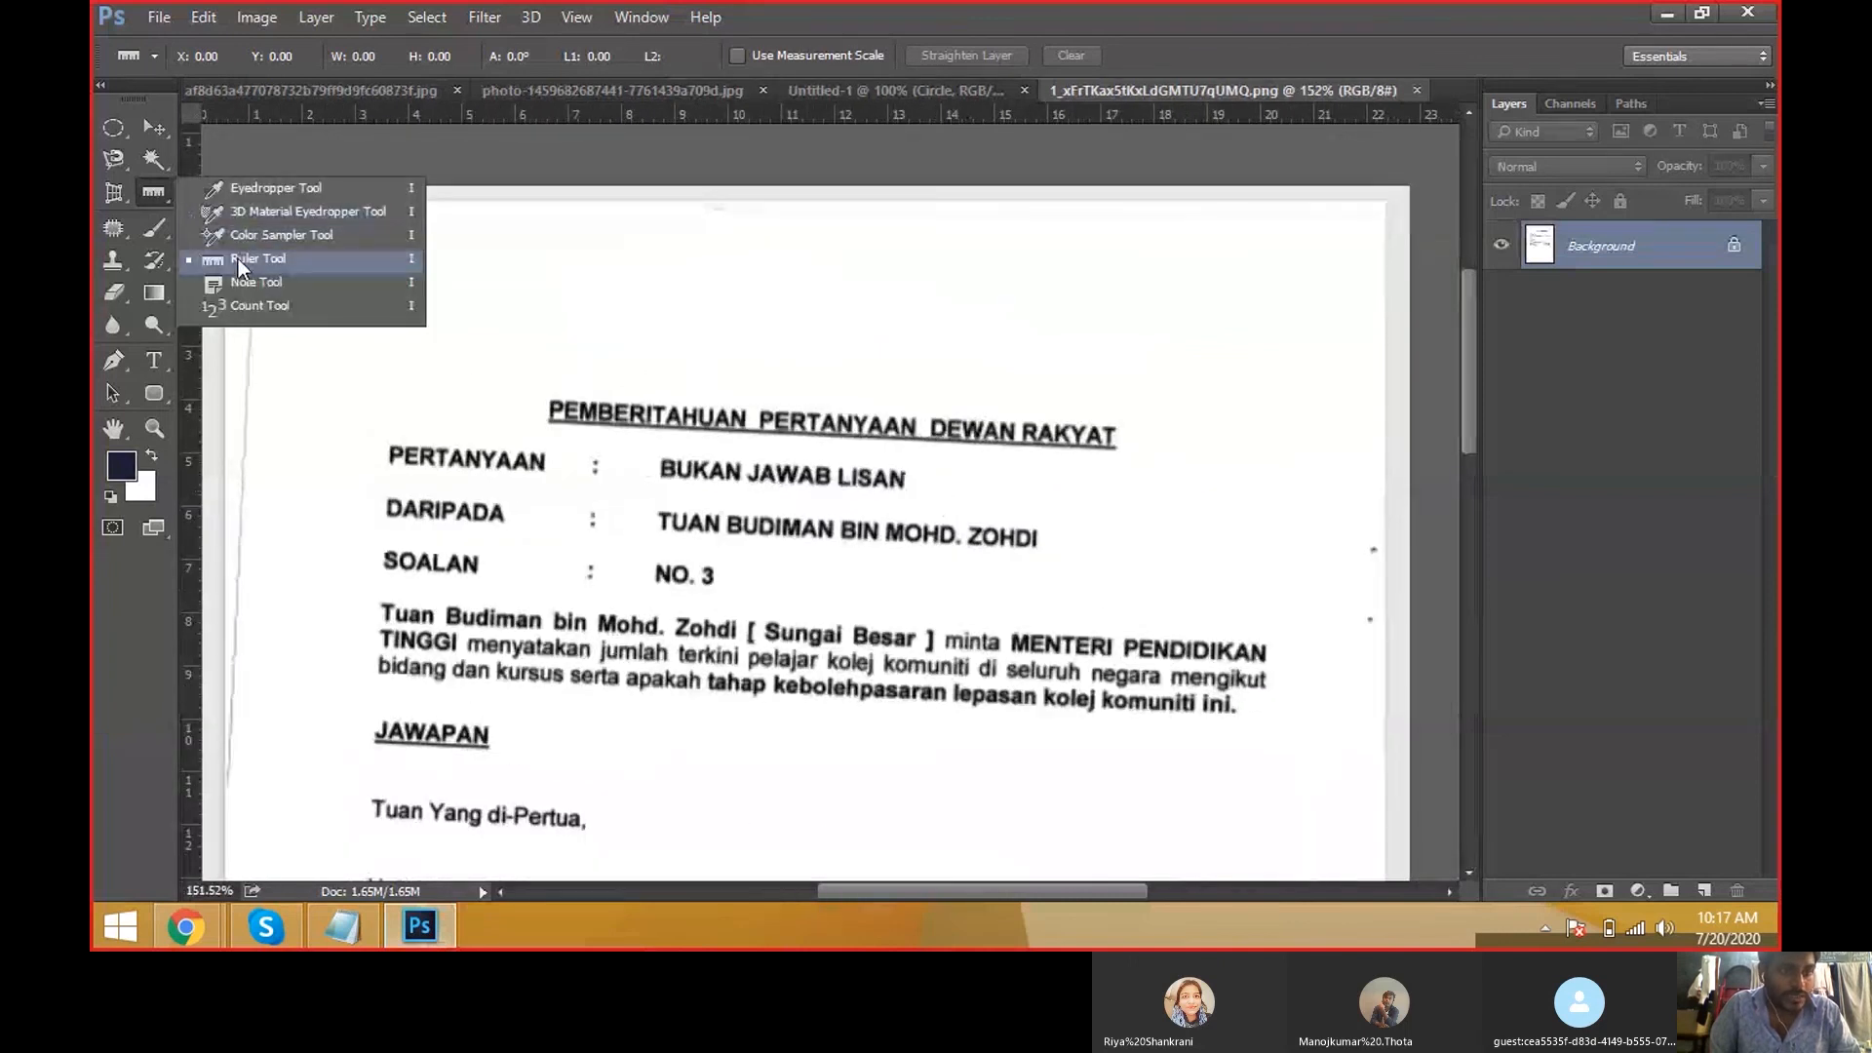
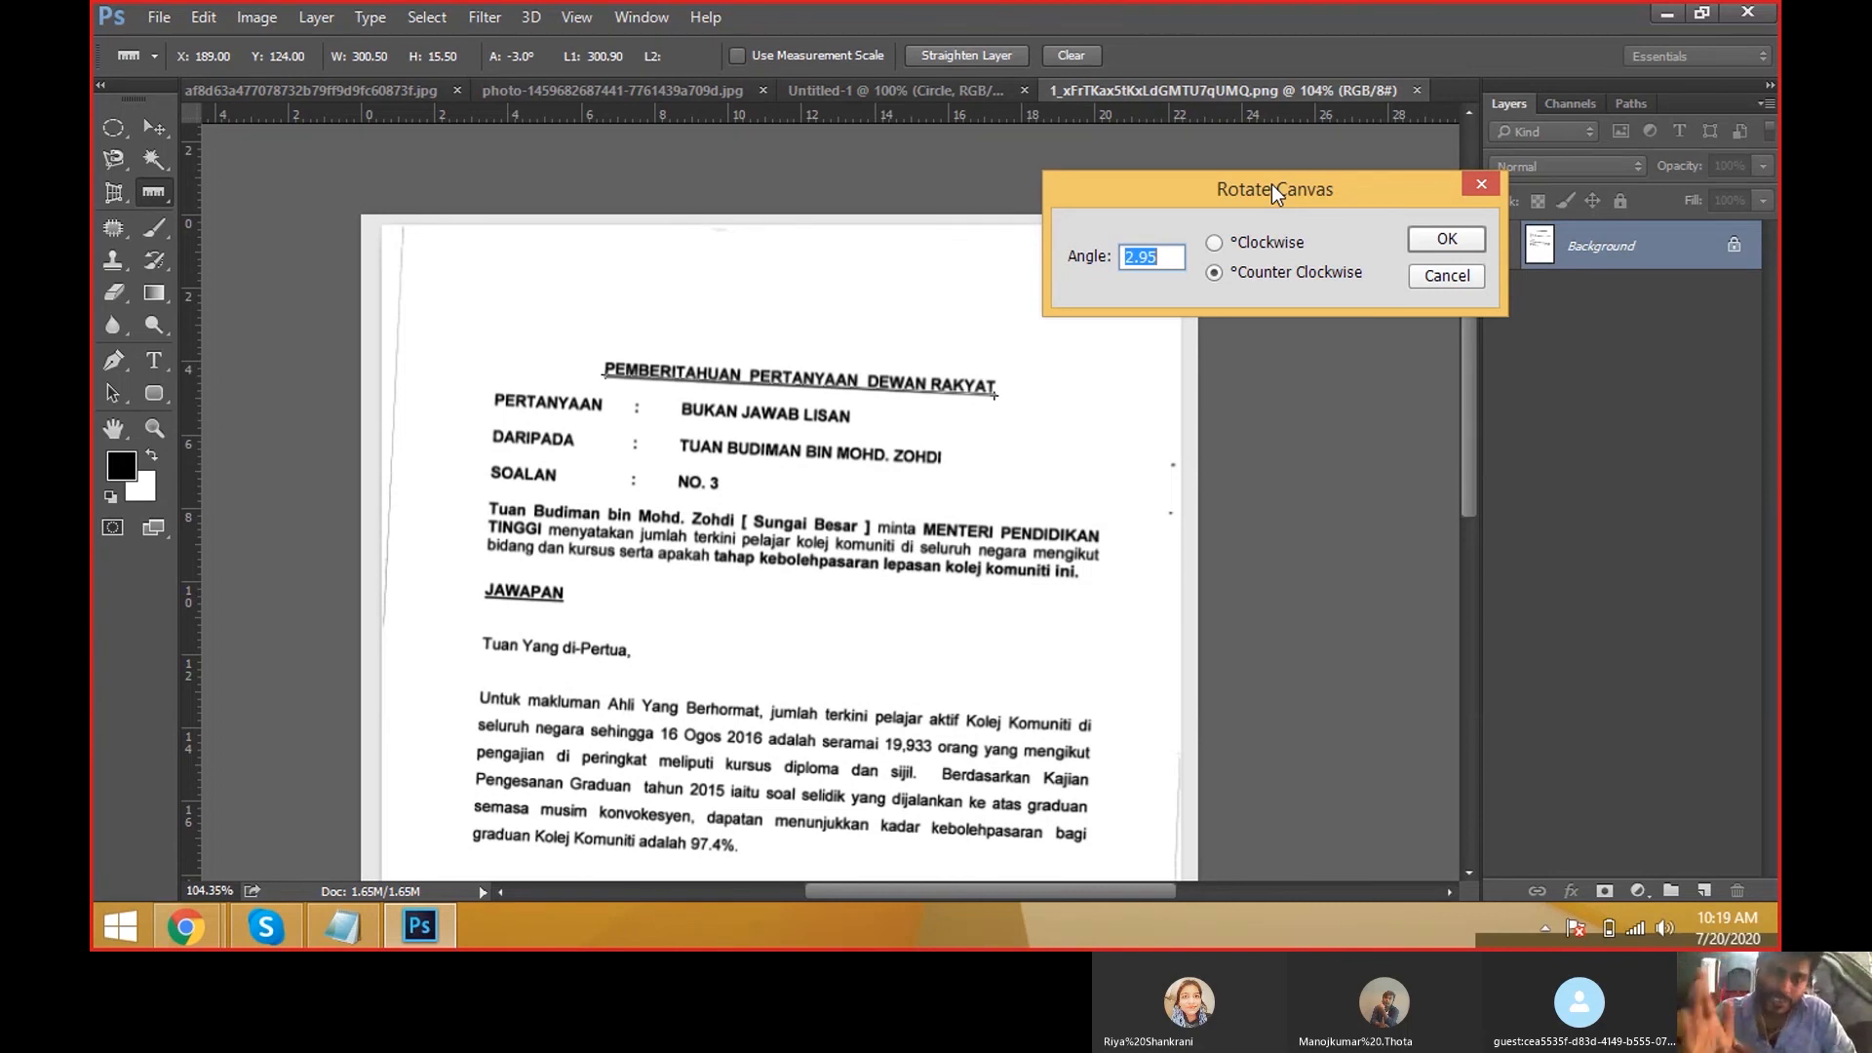
# Cancel the canvas rotation and clear the ruler line under the document's main heading.
pyautogui.press('Escape')
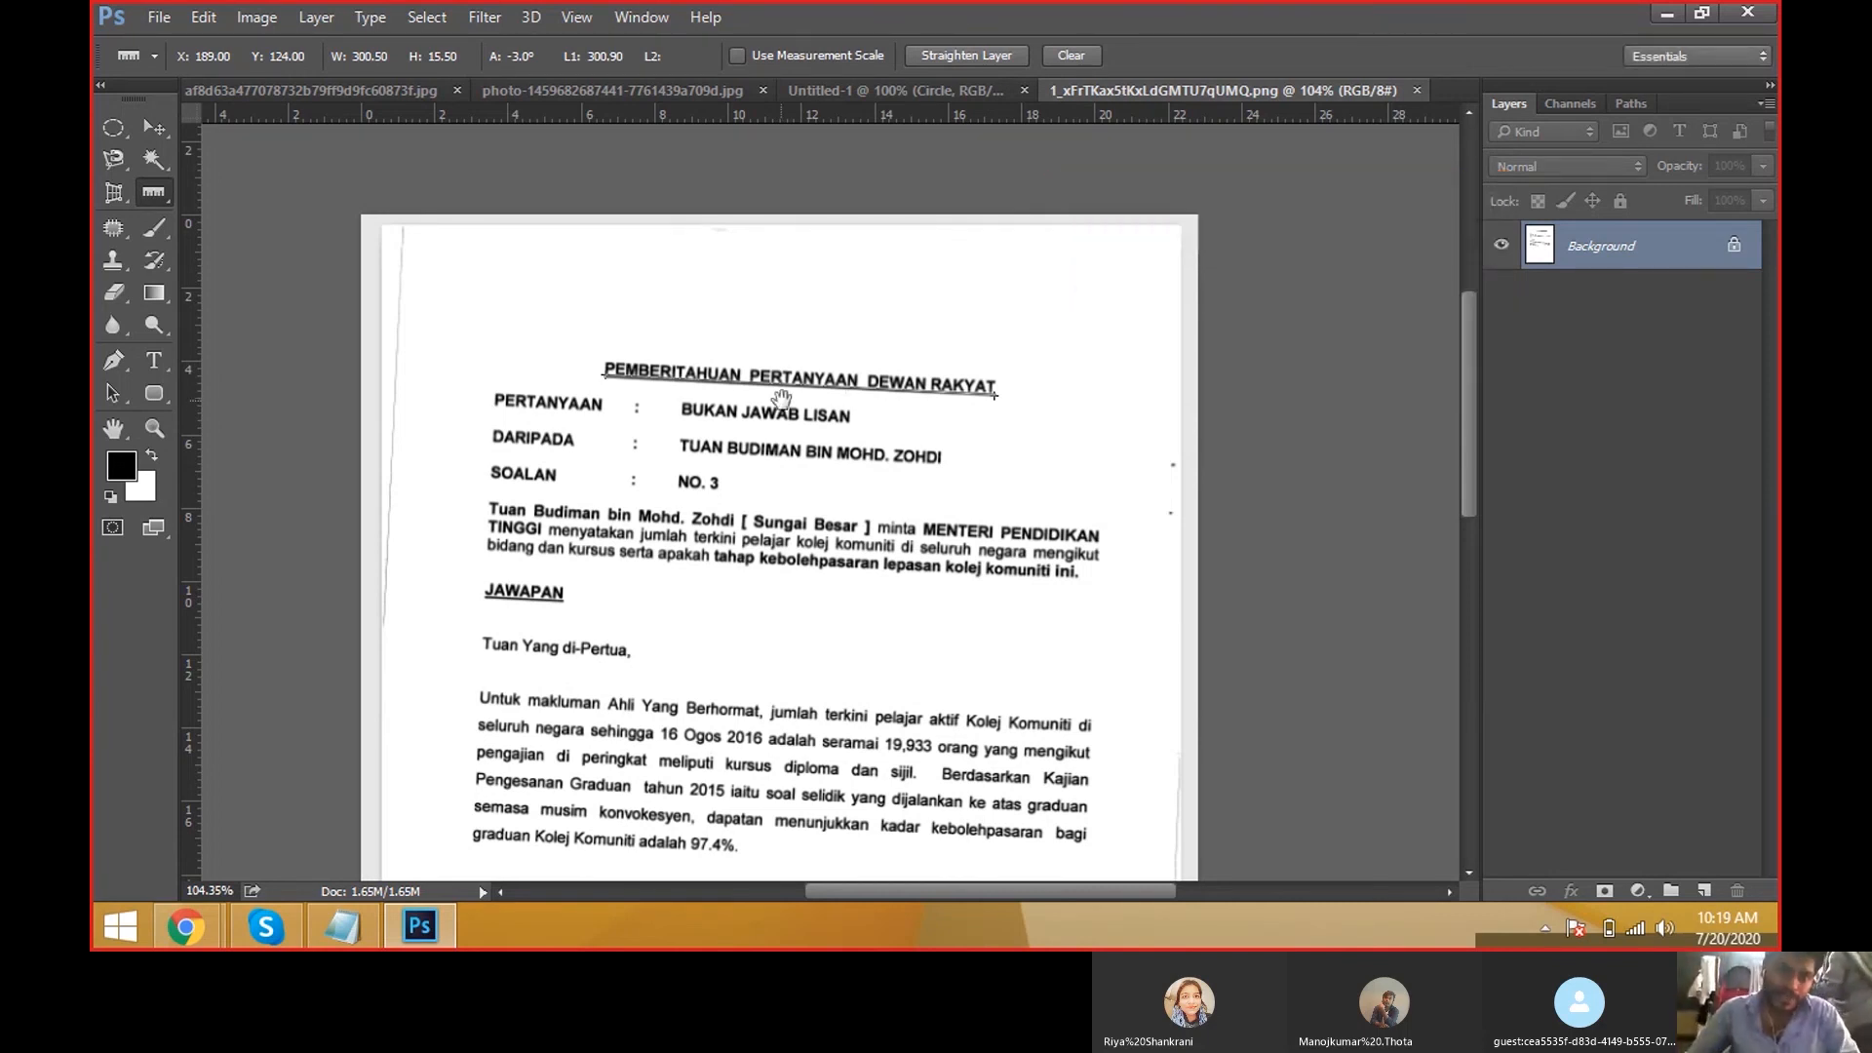
pyautogui.click(844, 409)
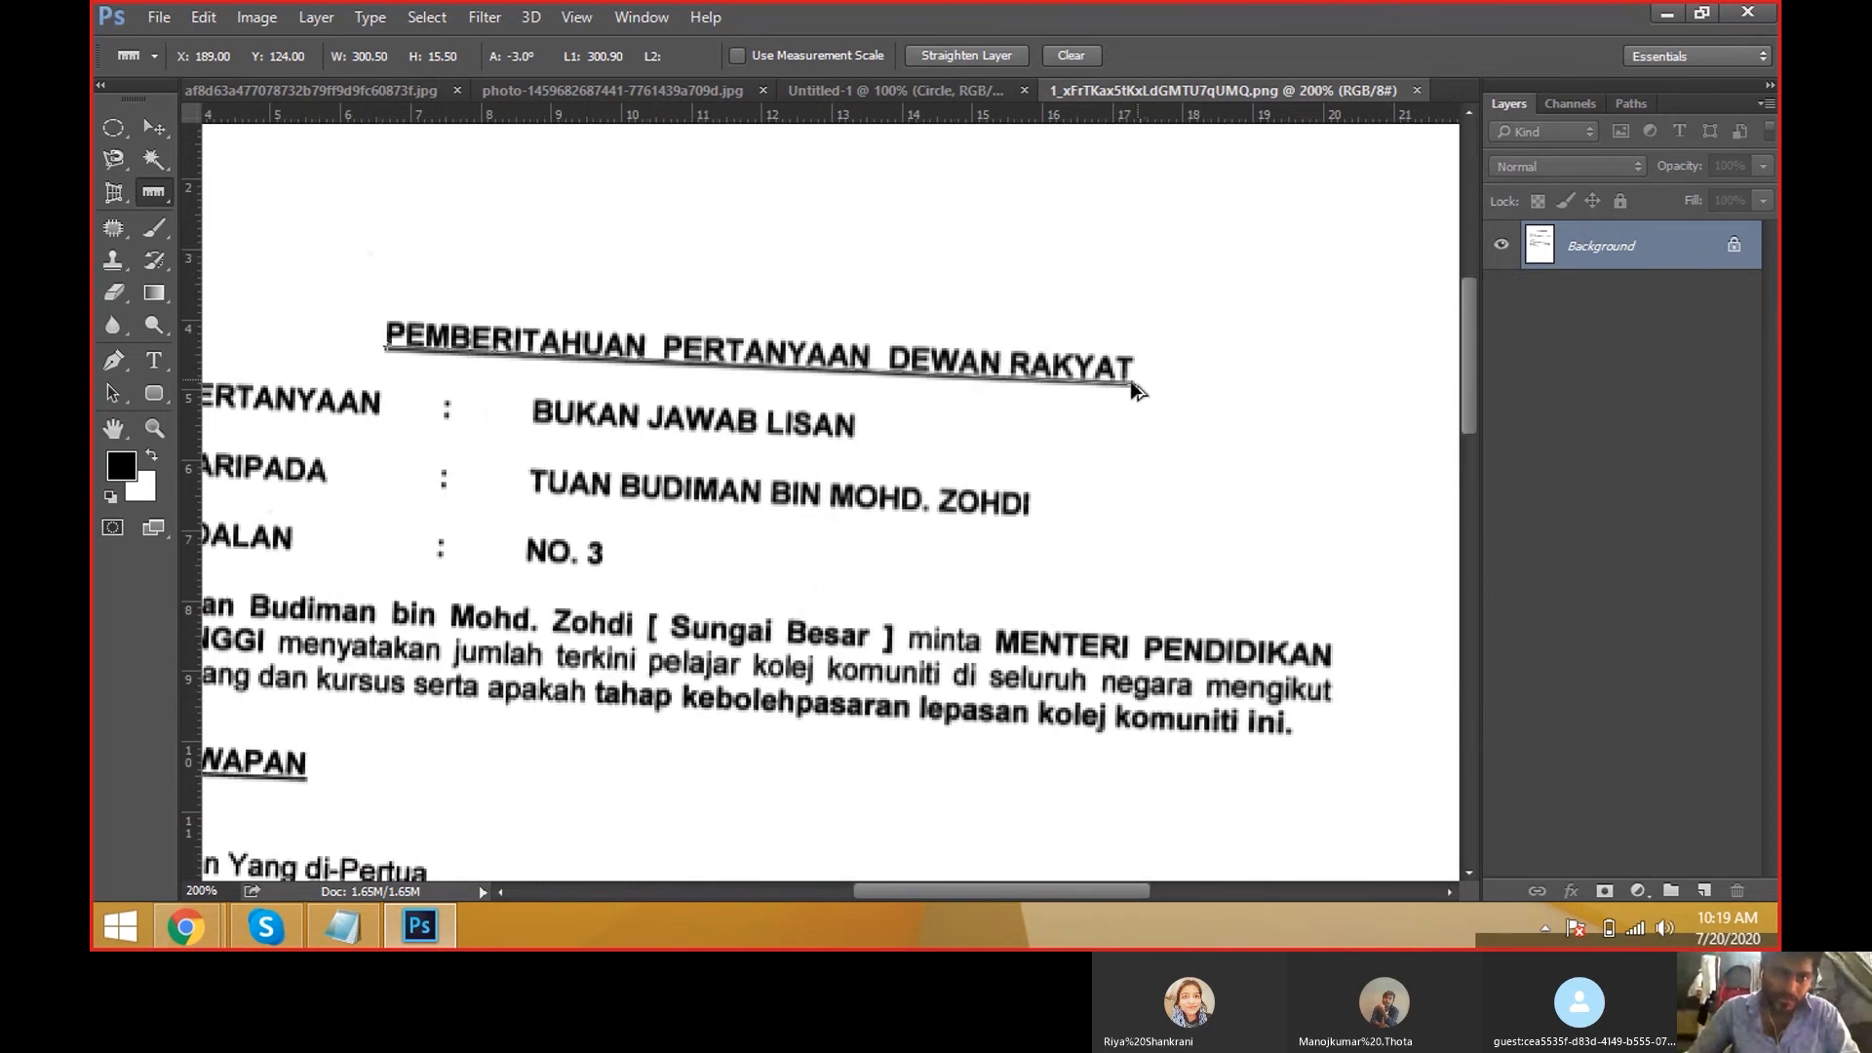
pyautogui.scroll(-2, 1130, 381)
pyautogui.scroll(-1, 1117, 388)
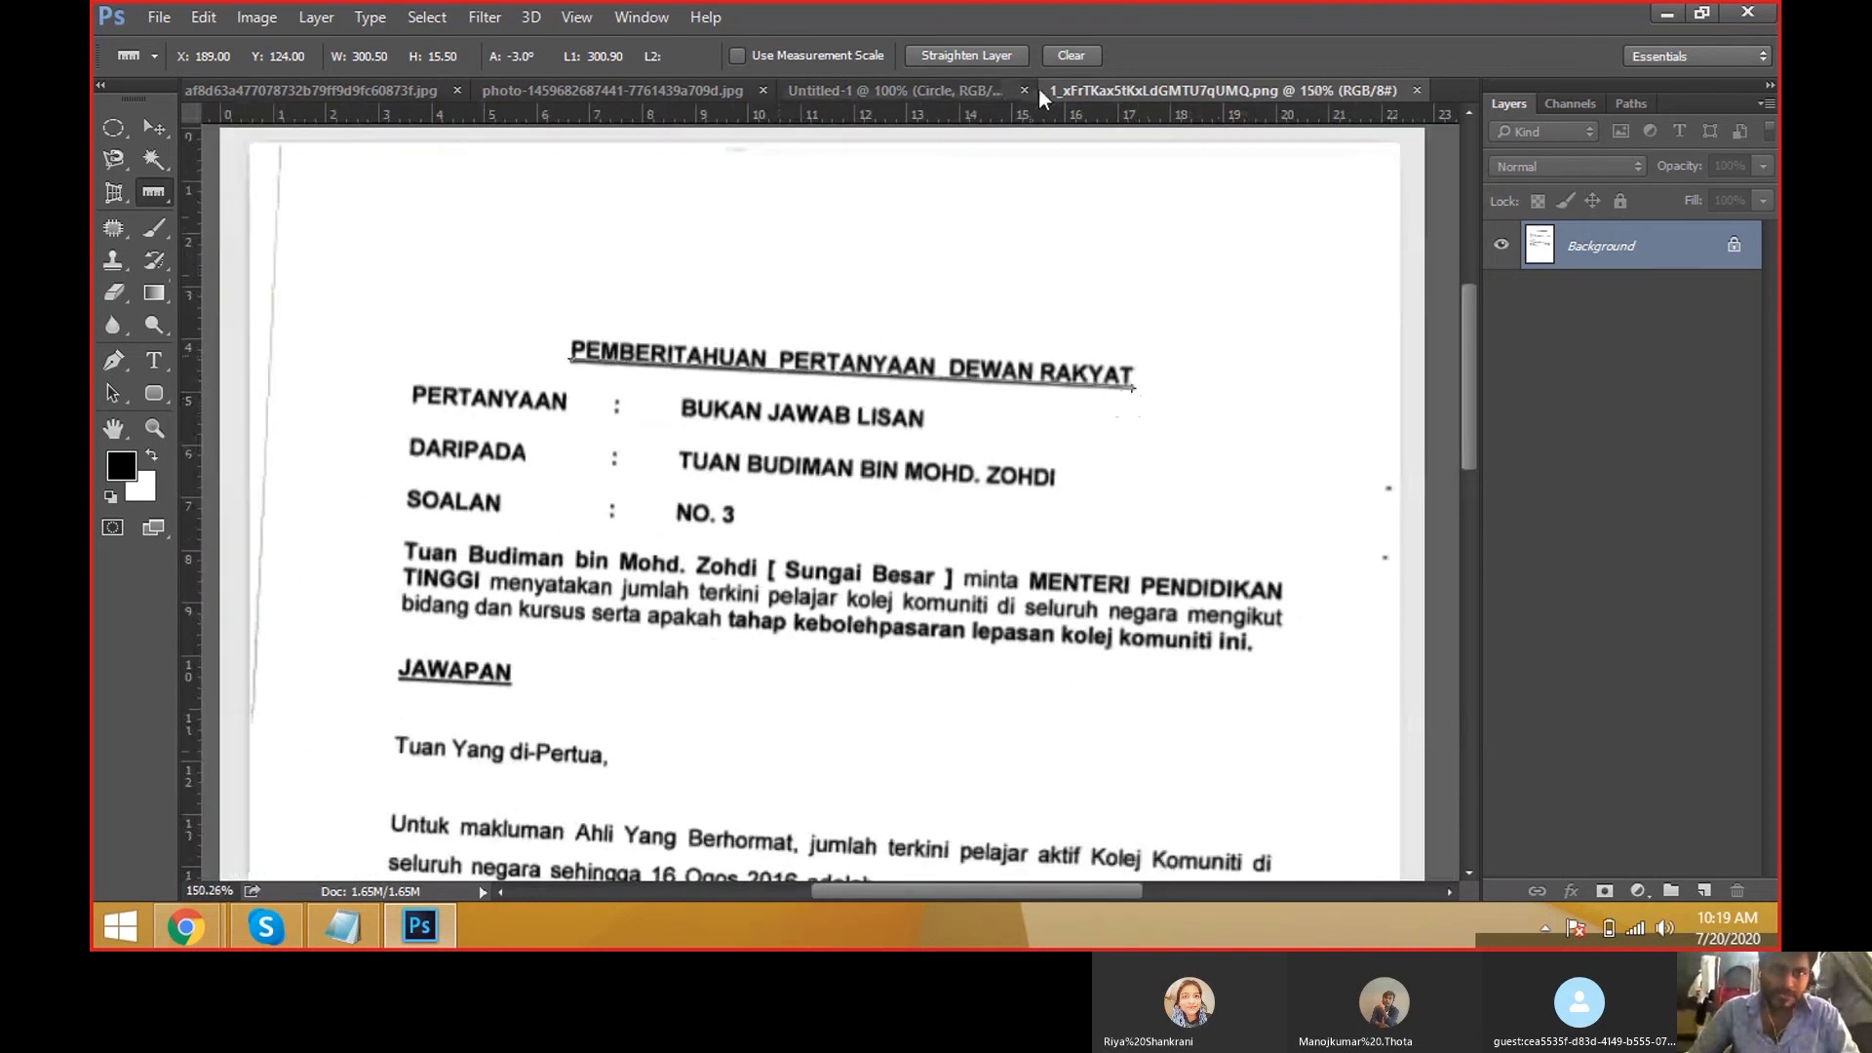
pyautogui.click(1070, 55)
# Draw a short ruler line along the underline of the JAWAPAN heading, about 60 px long.
pyautogui.rightClick(161, 193)
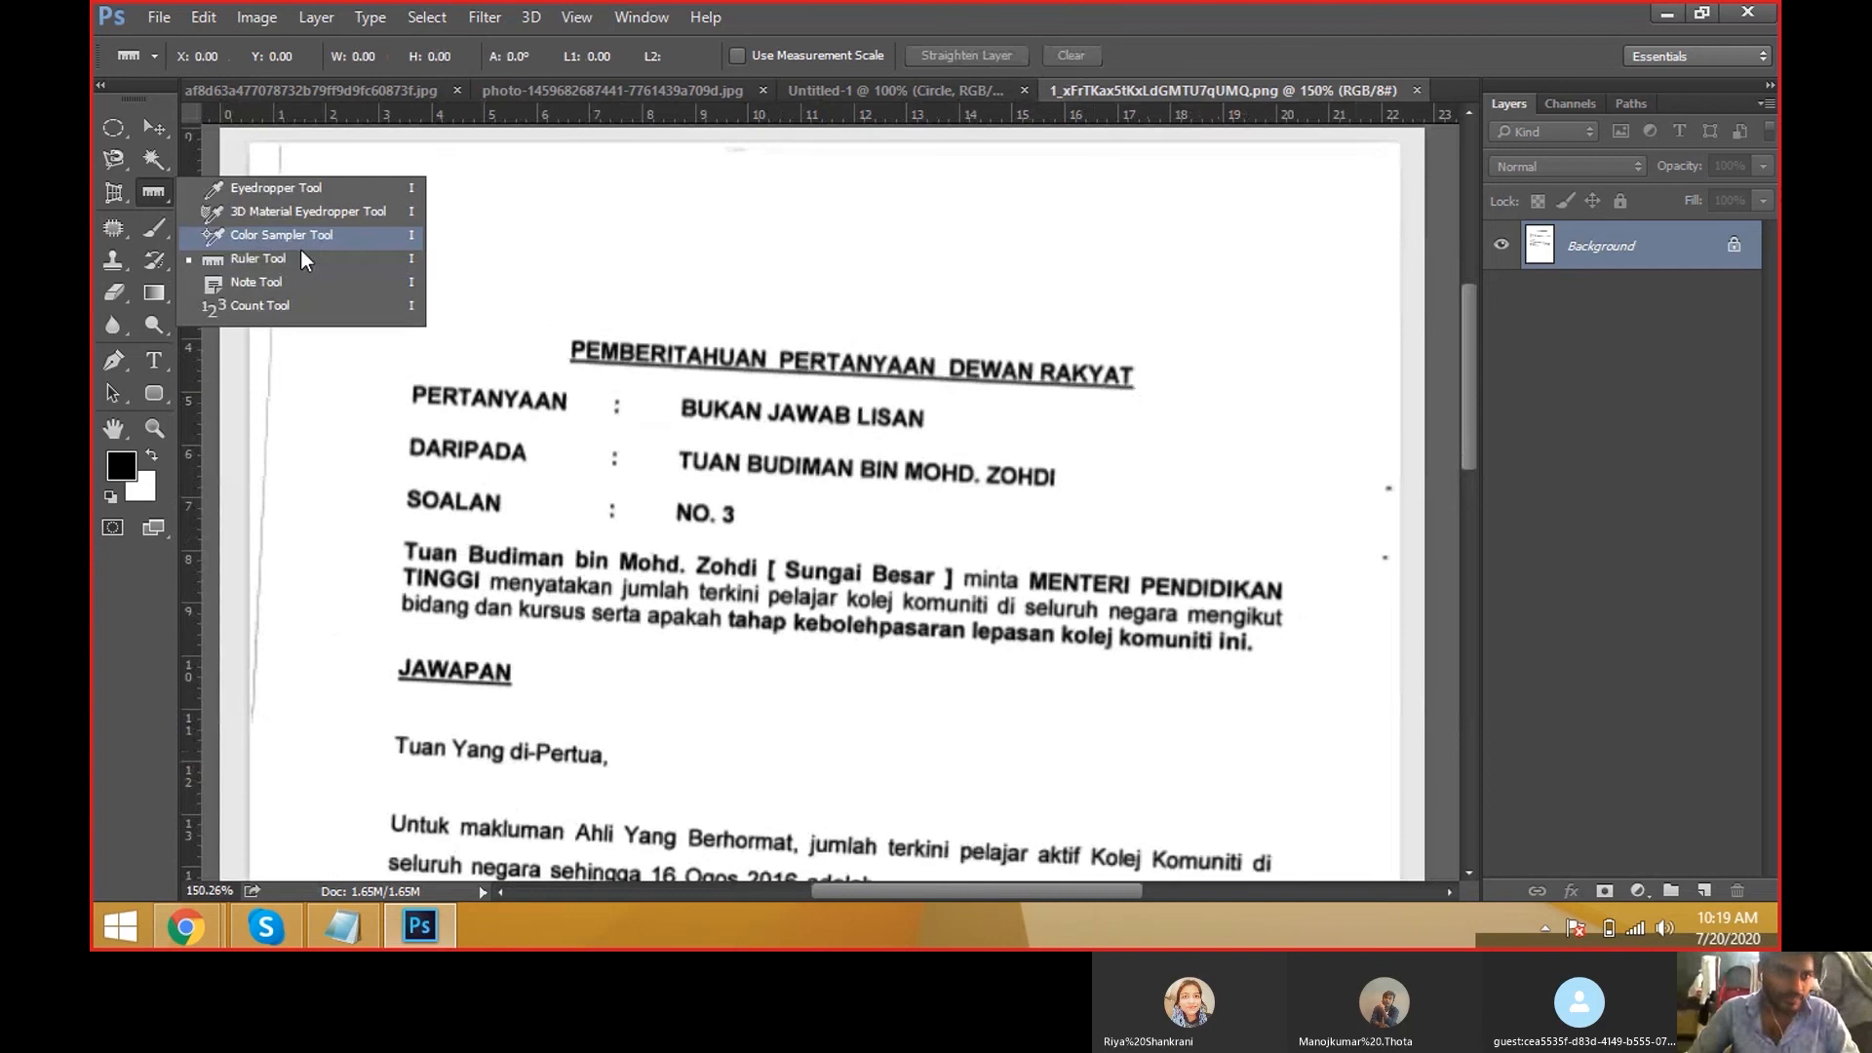
pyautogui.click(552, 455)
pyautogui.press('space')
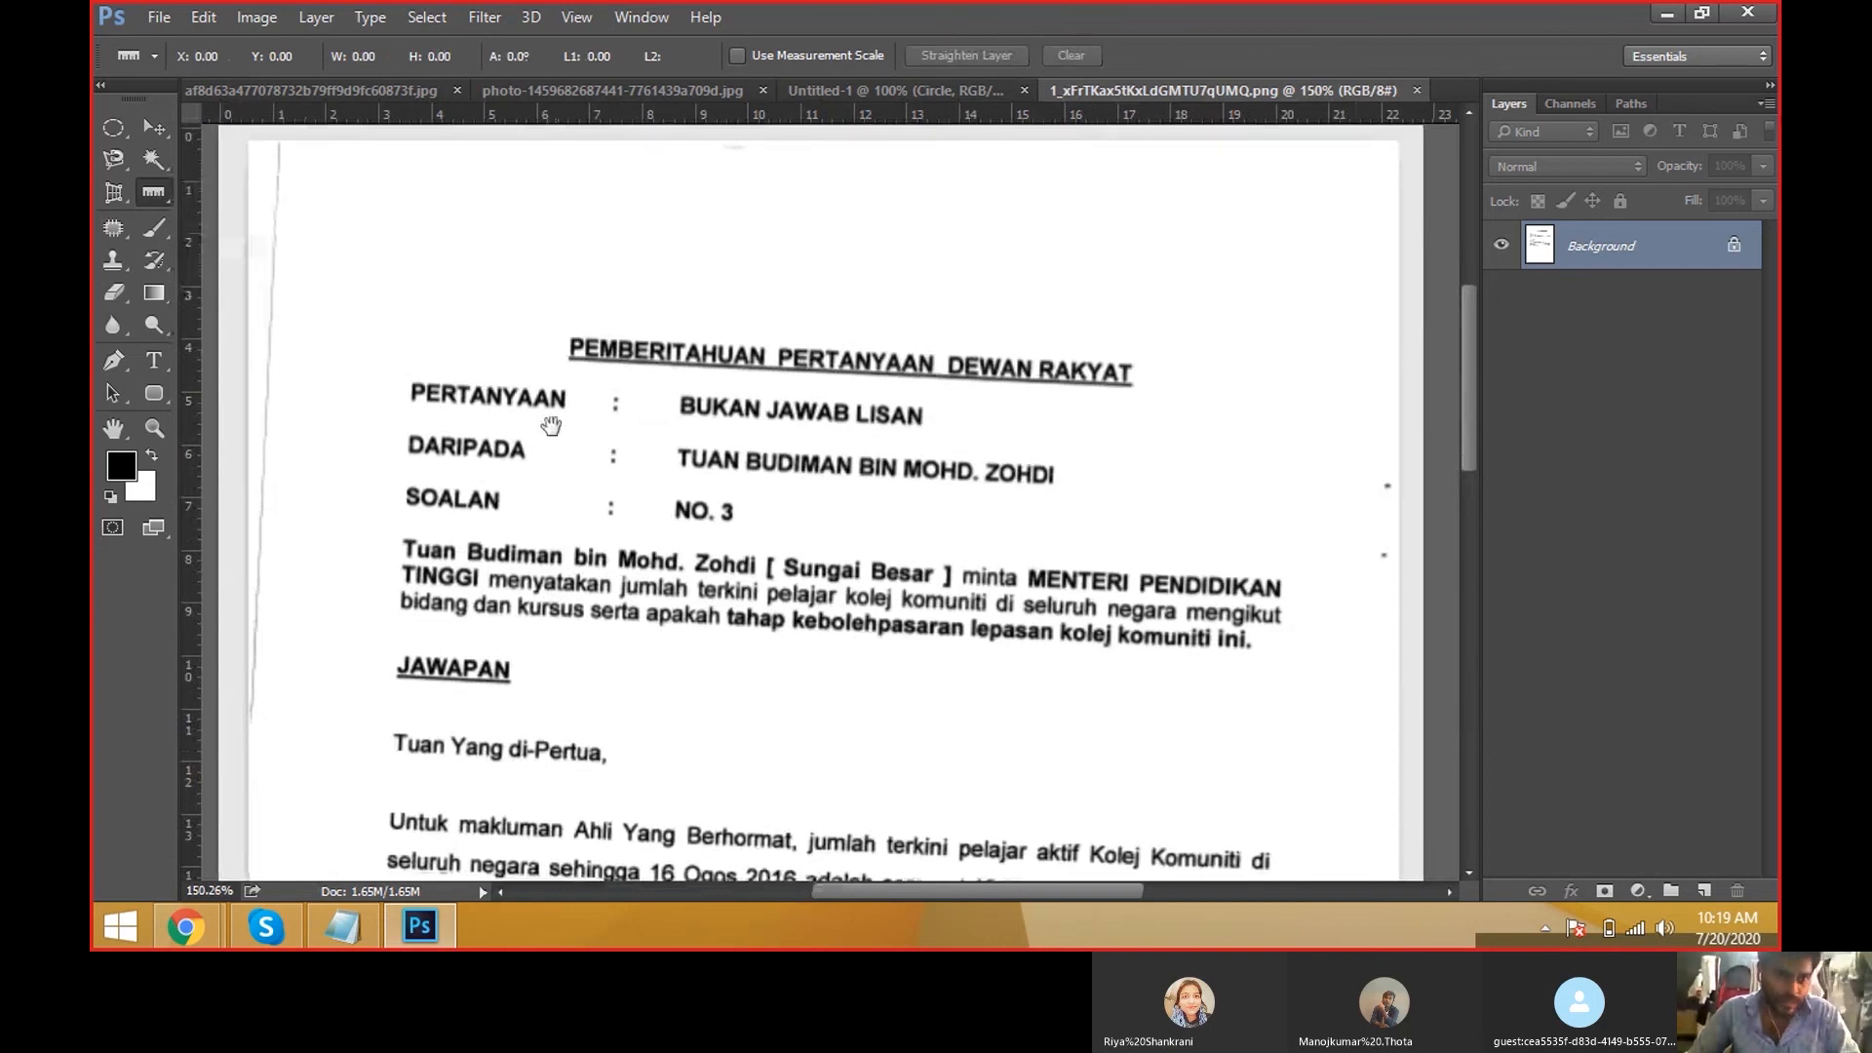
pyautogui.moveTo(552, 426); pyautogui.dragTo(540, 299)
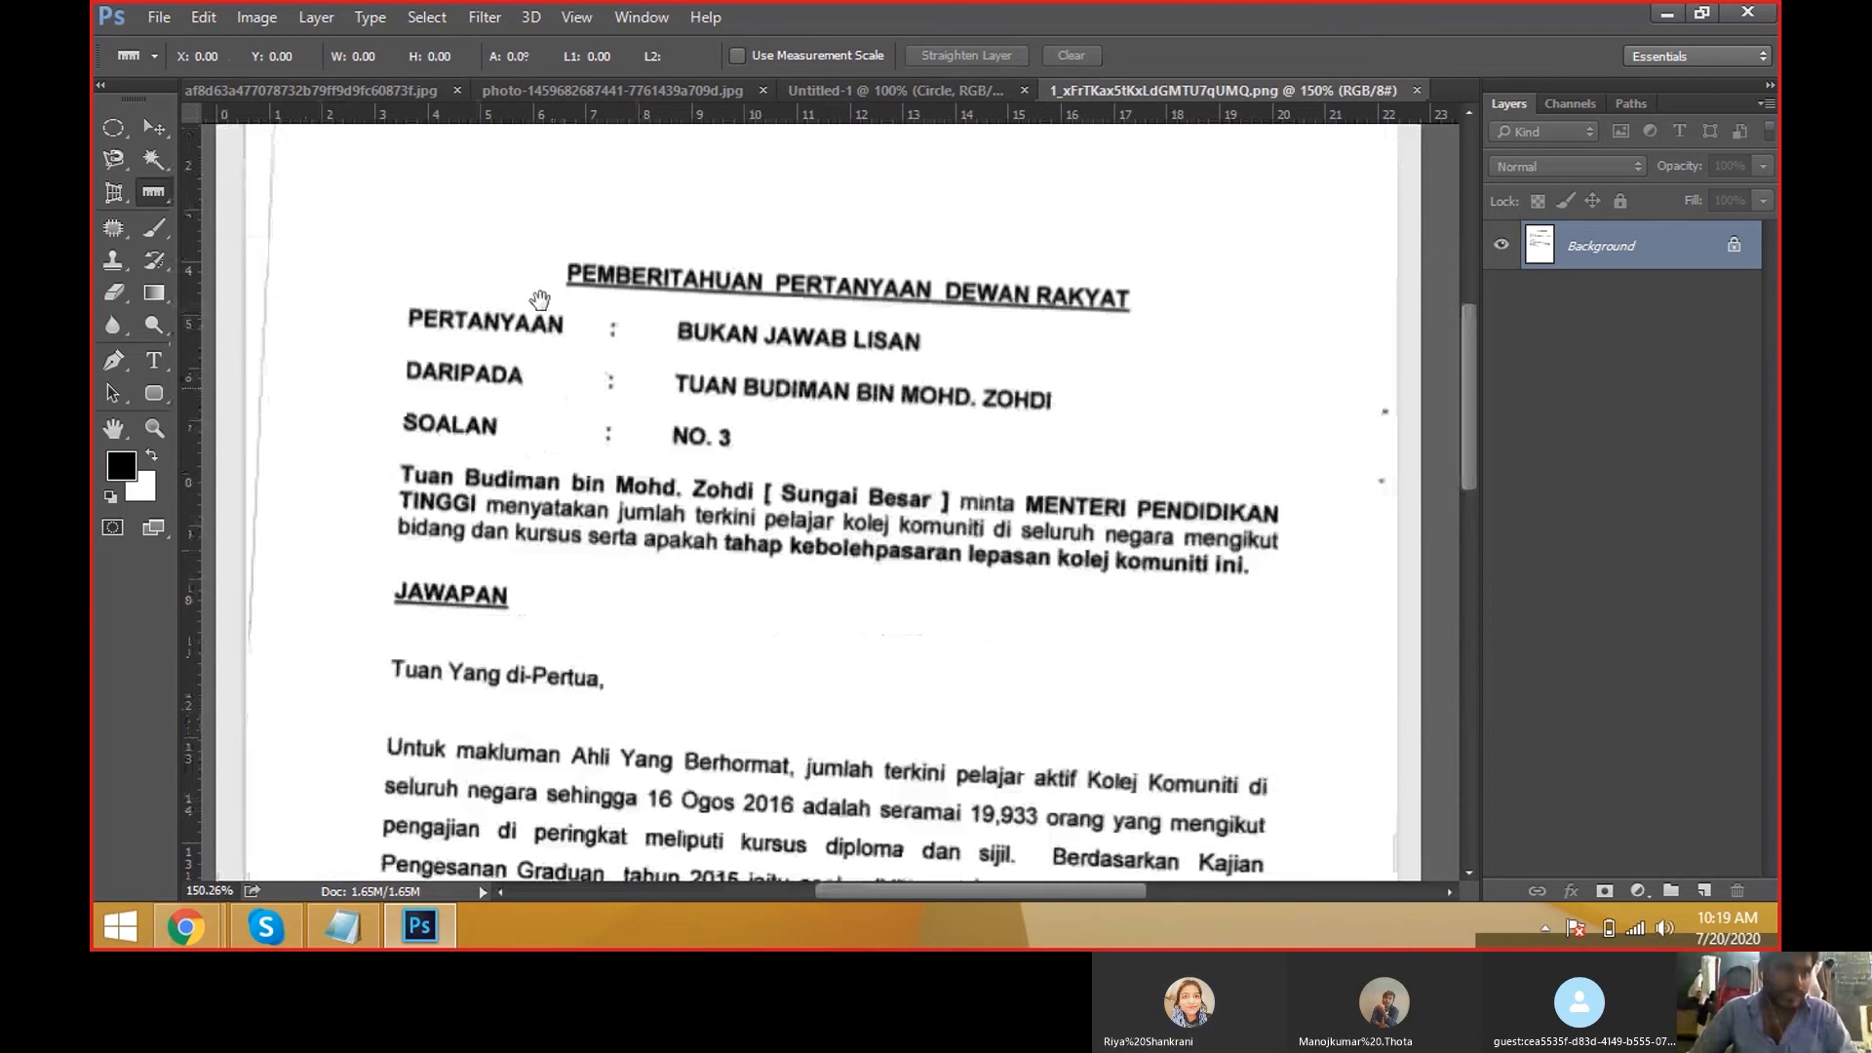
pyautogui.hotkey('ctrl', '0')
# Rotate the canvas by the suggested arbitrary angle of 3.18° counter-clockwise and check the straightened text.
pyautogui.click(256, 16)
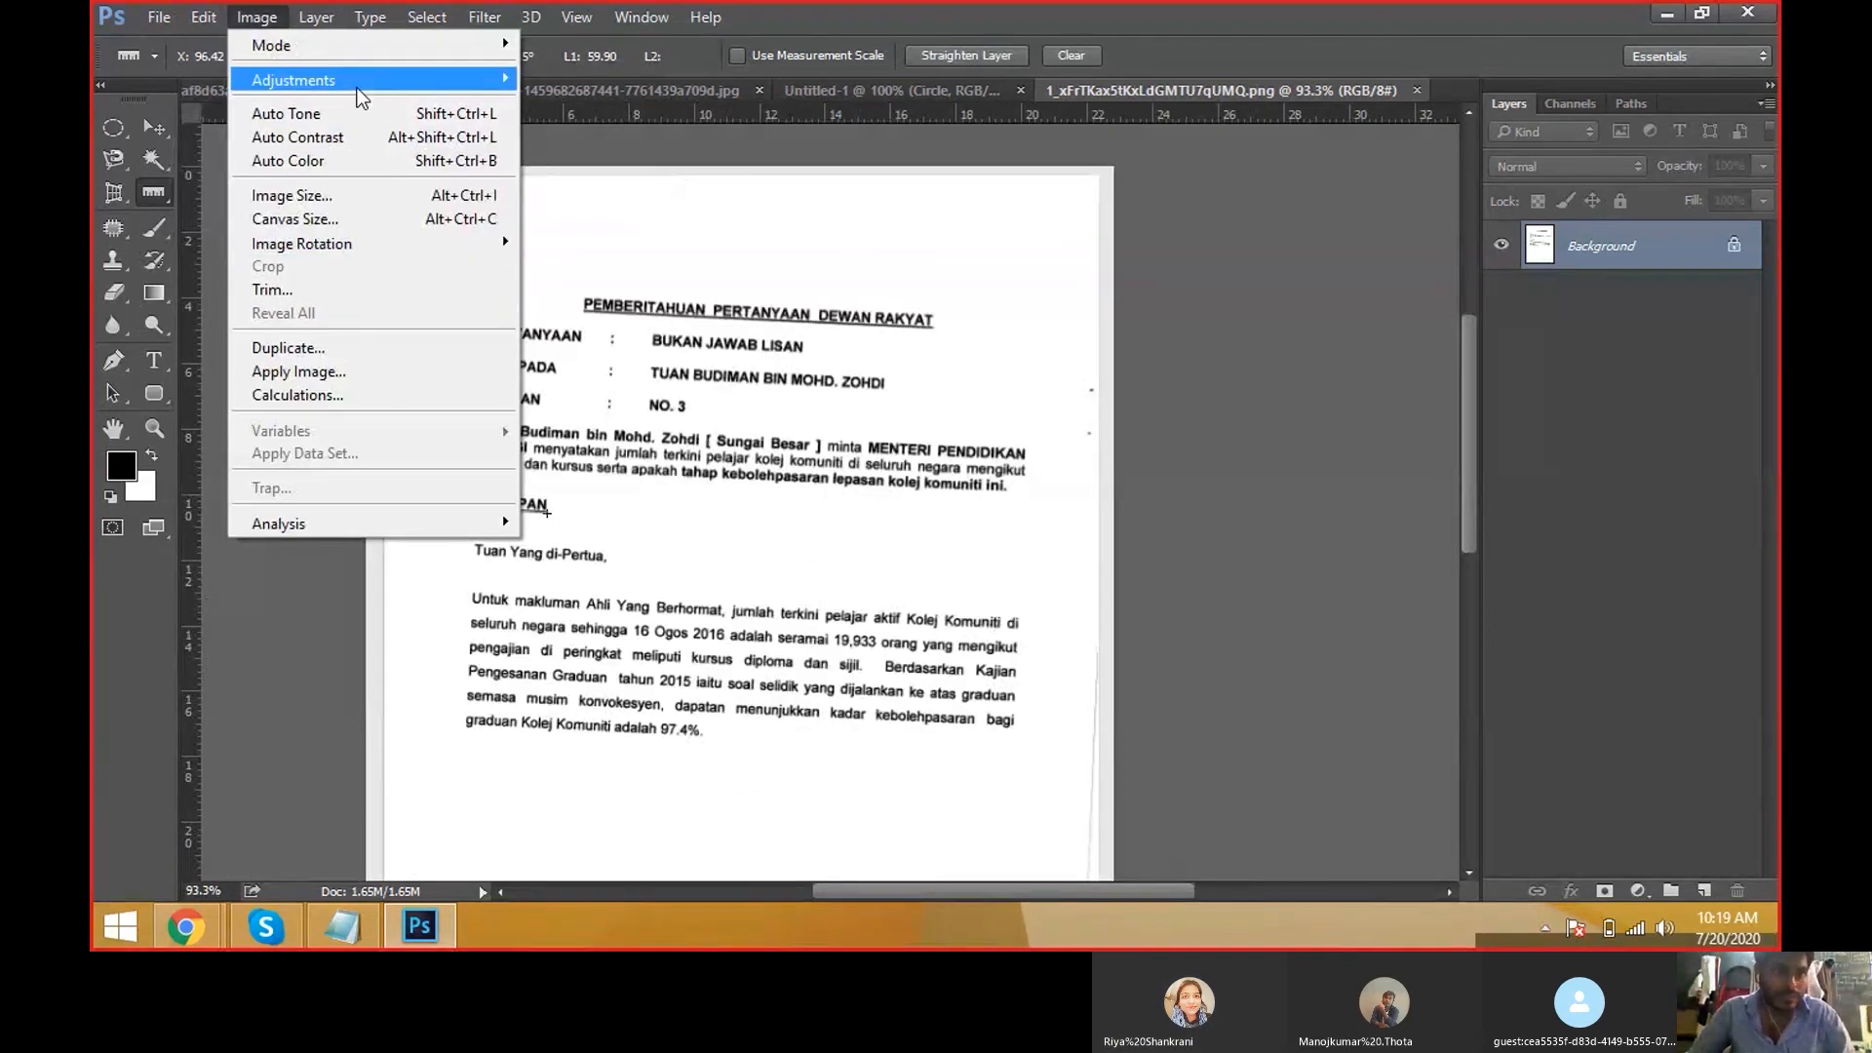
pyautogui.moveTo(399, 240)
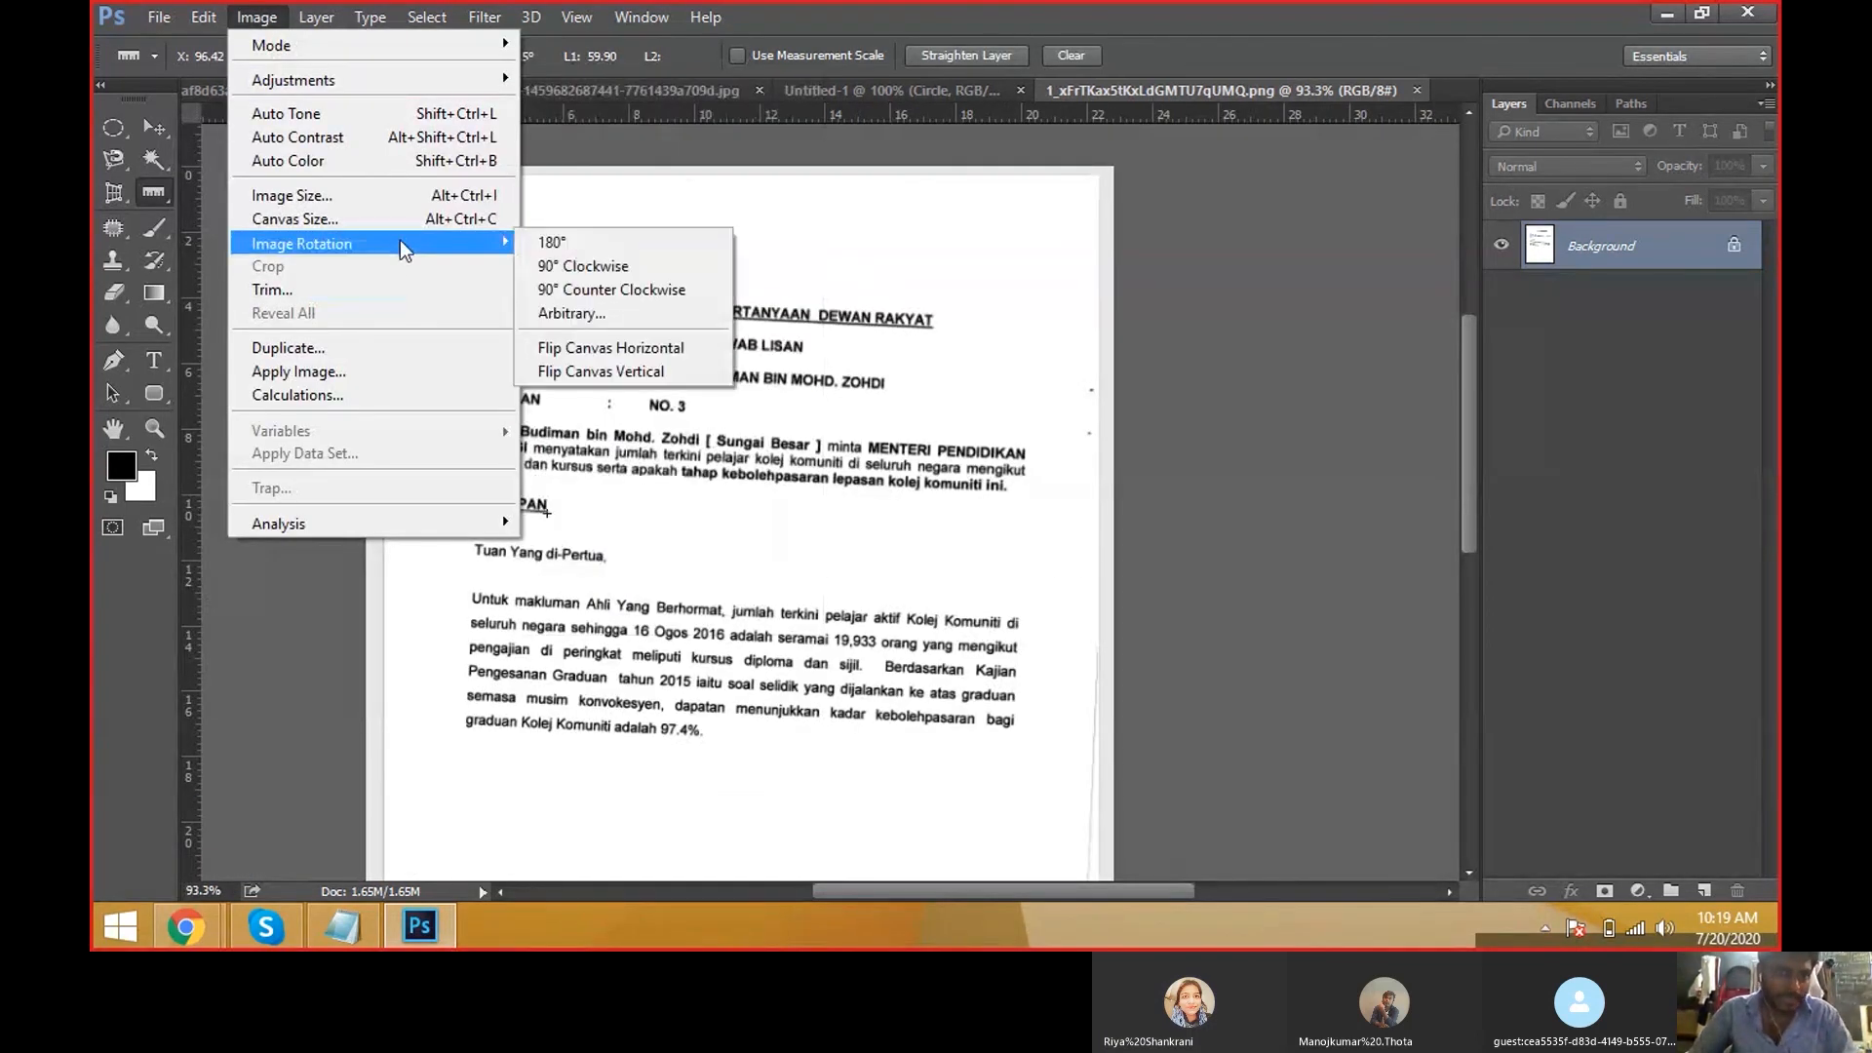
pyautogui.click(572, 313)
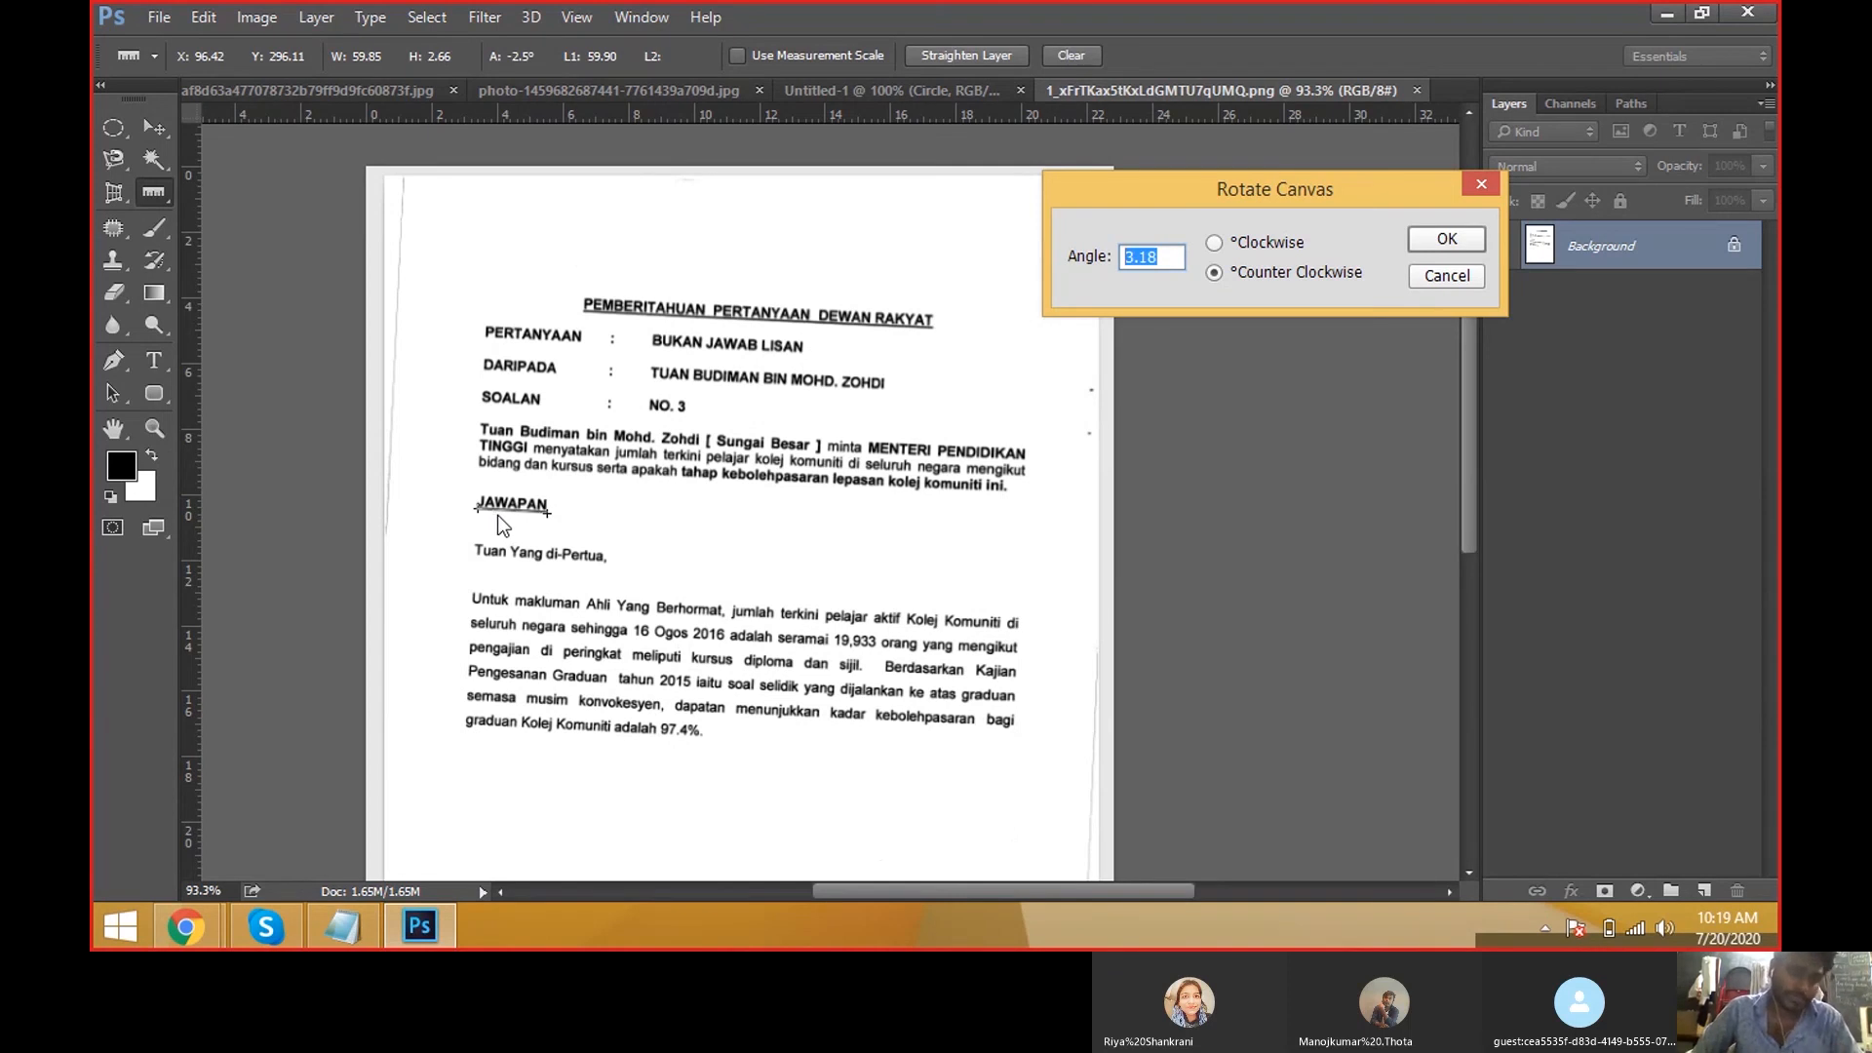
pyautogui.click(1435, 234)
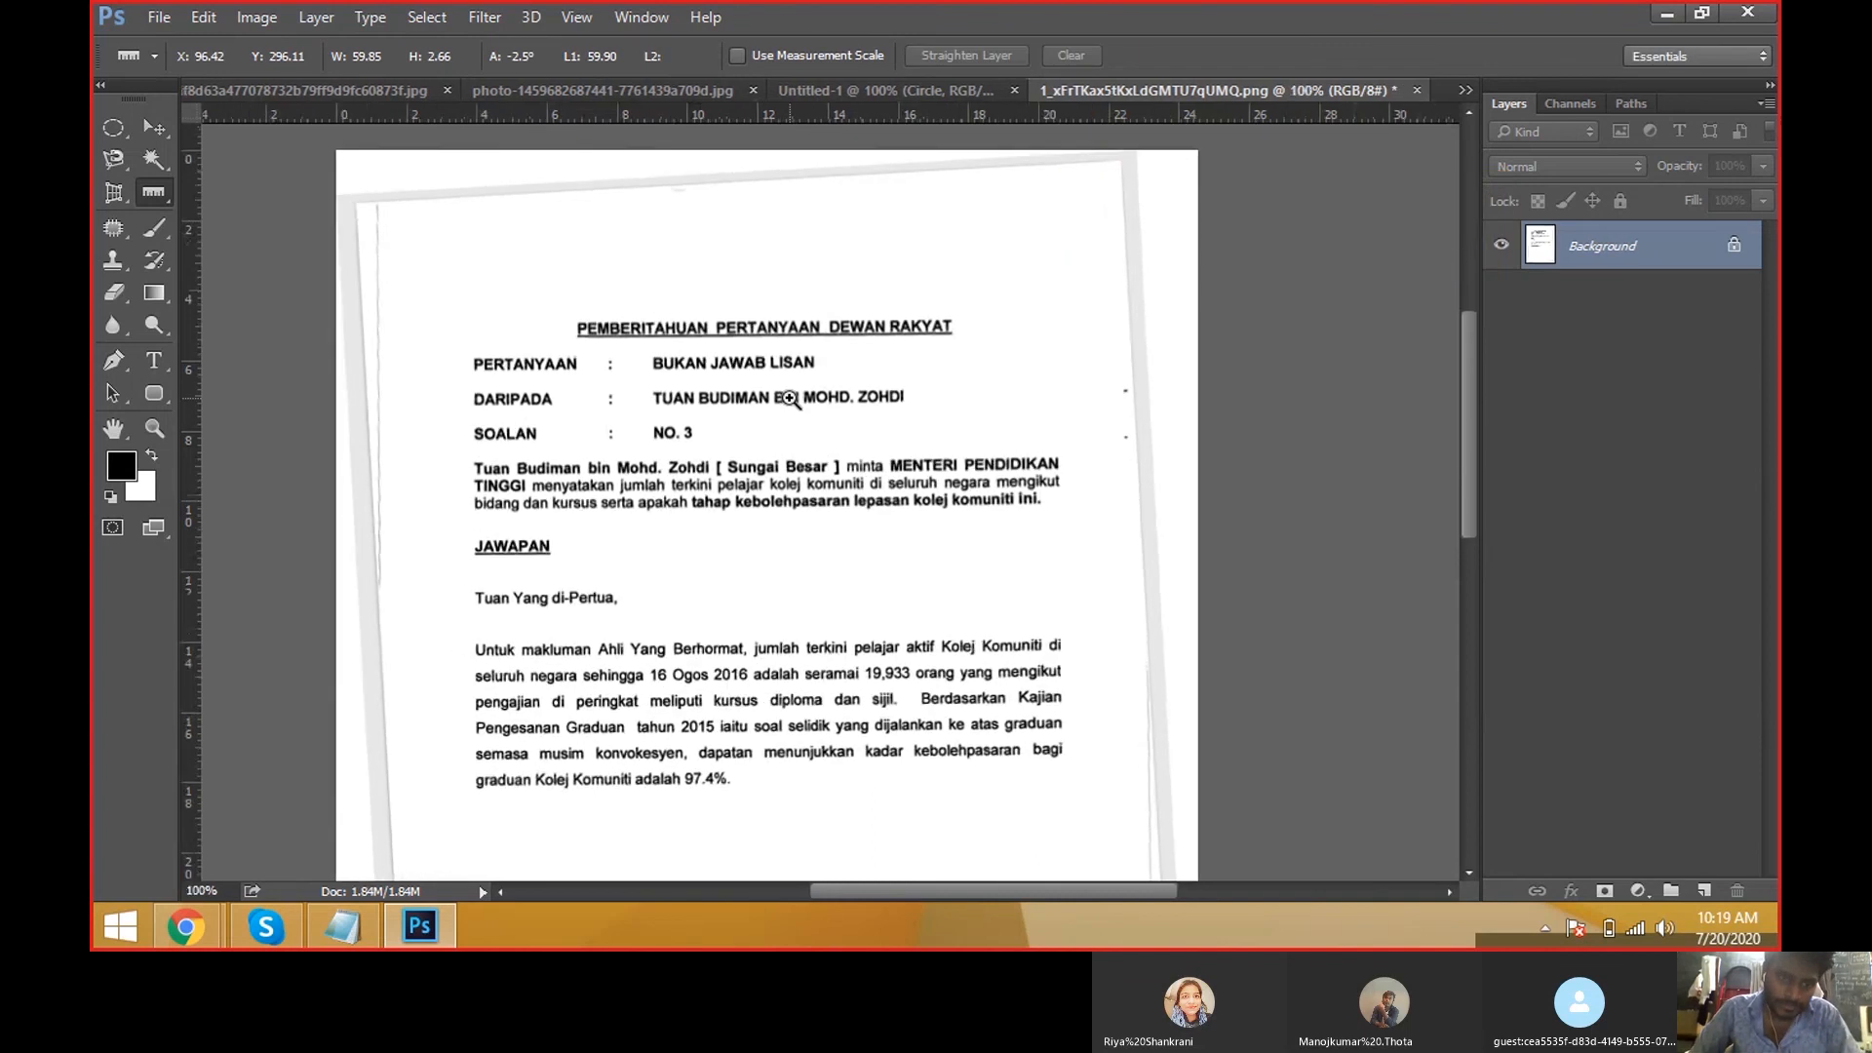
pyautogui.click(789, 397)
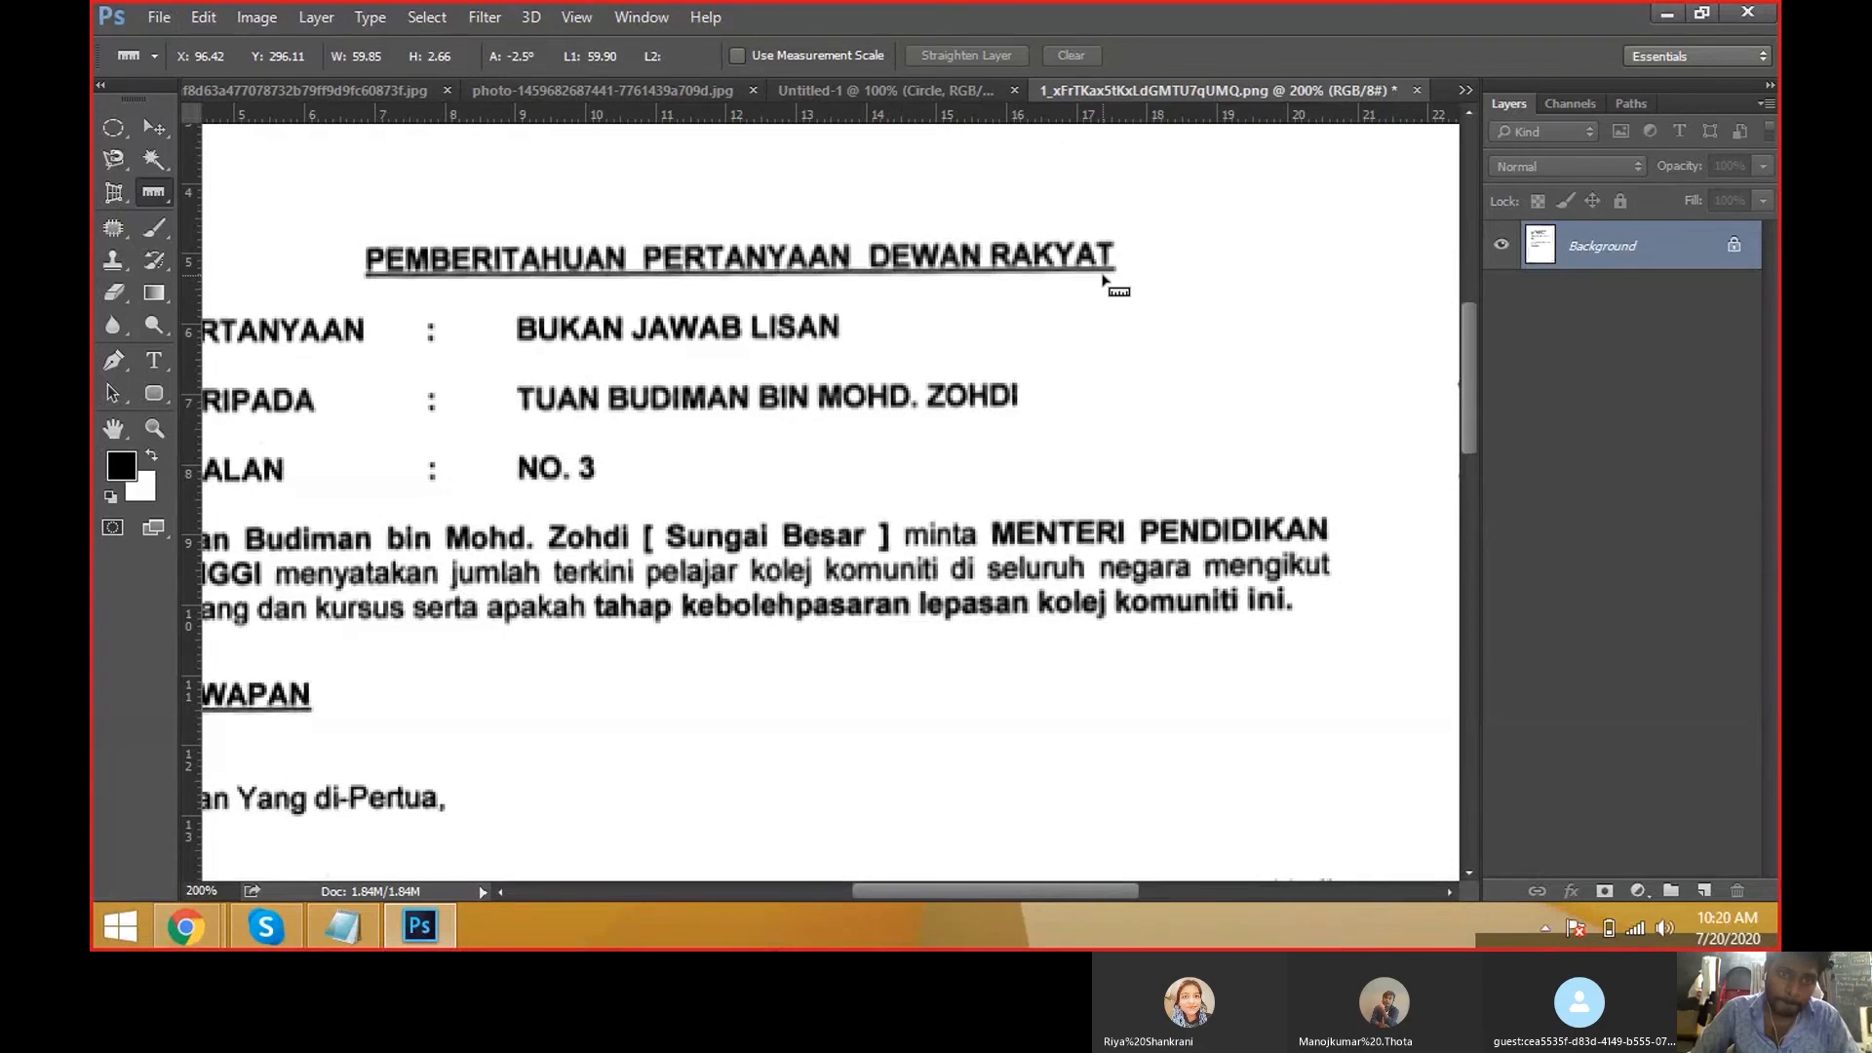
pyautogui.scroll(-1, 851, 308)
pyautogui.scroll(-3, 850, 305)
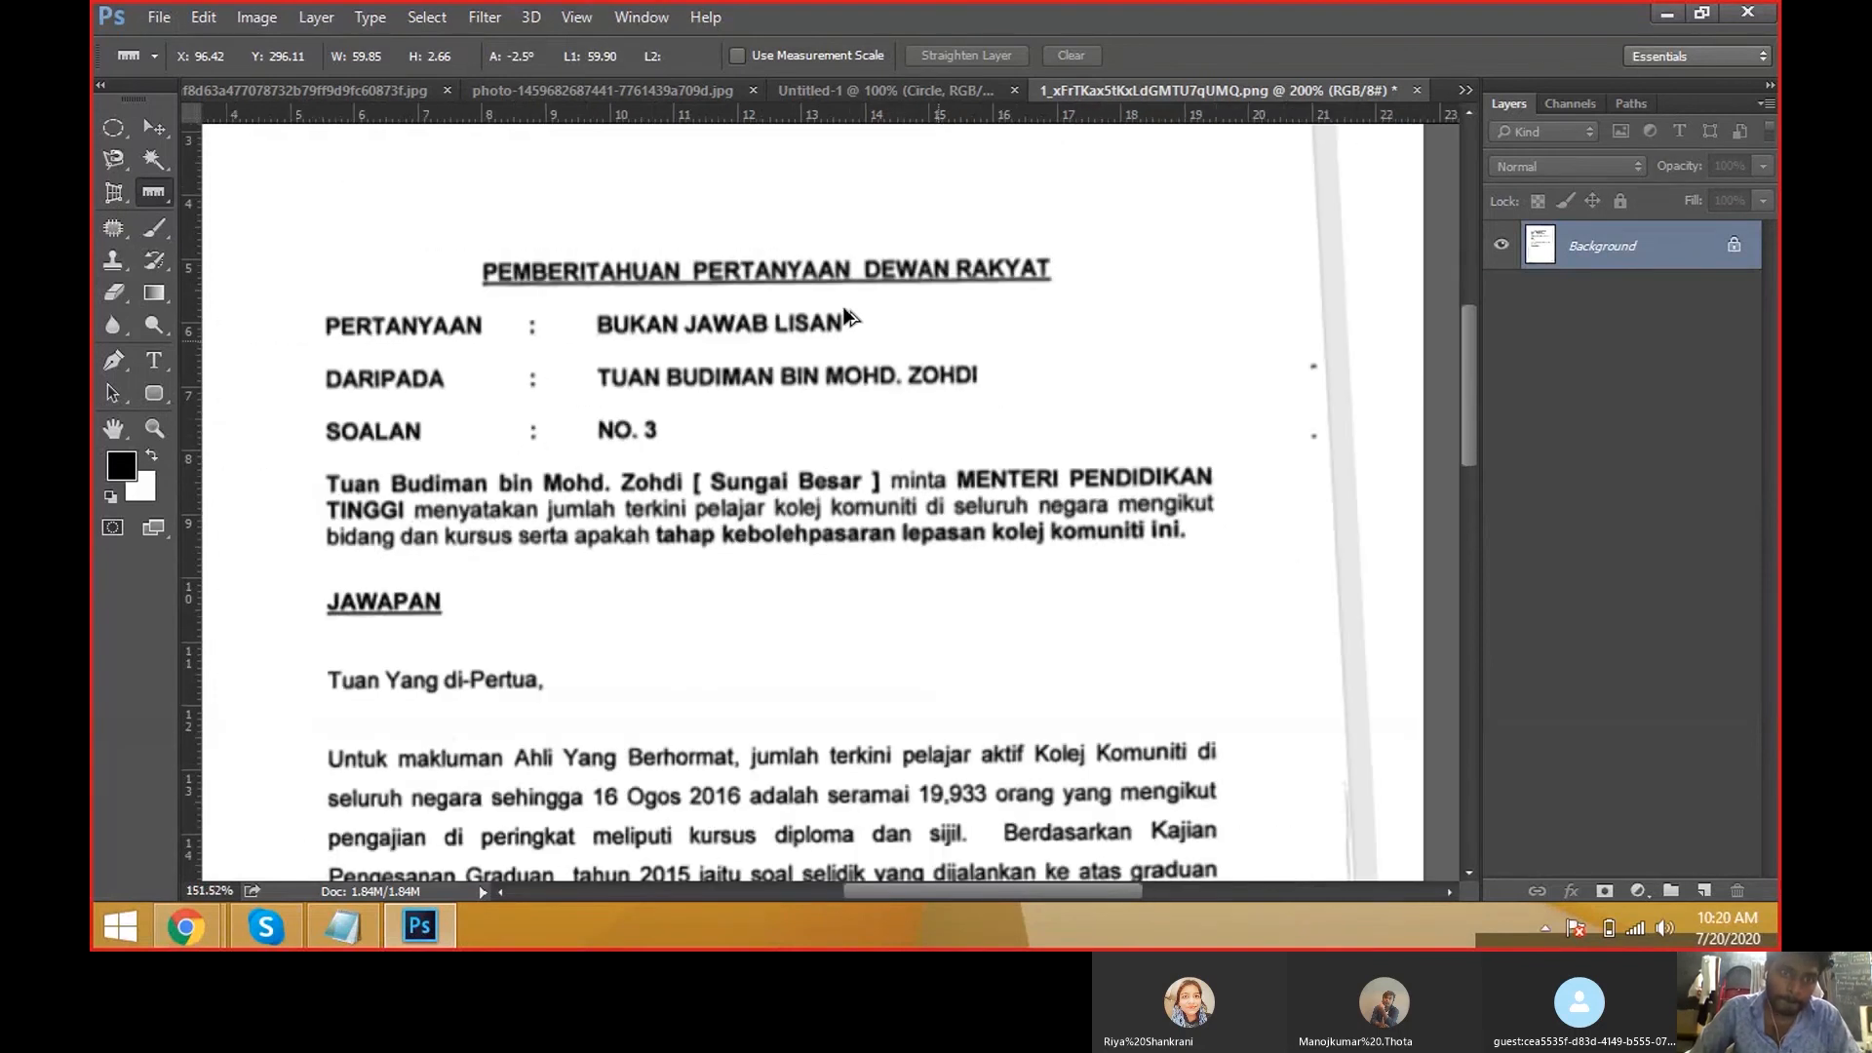
pyautogui.scroll(-1, 839, 317)
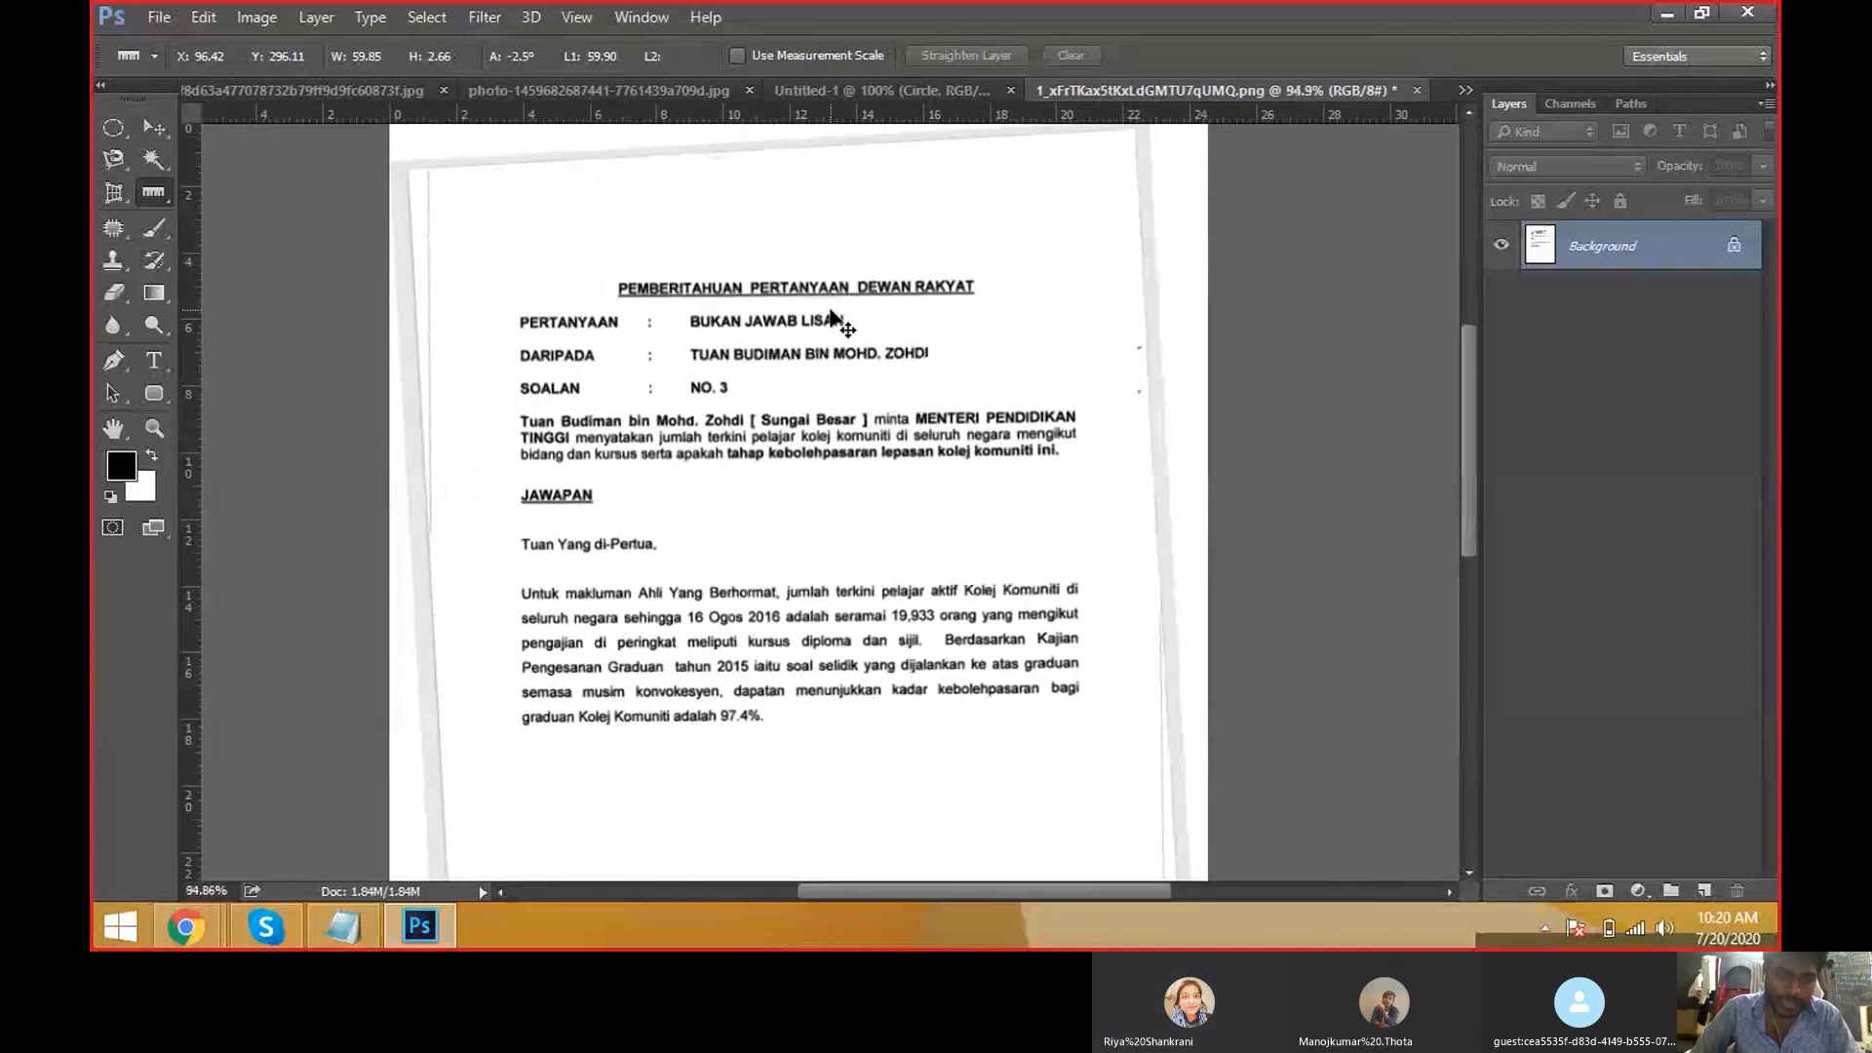
# Undo the canvas rotation and draw a ruler line about 450 px long beneath the text line starting with "bidang dan kursus".
pyautogui.rightClick(166, 192)
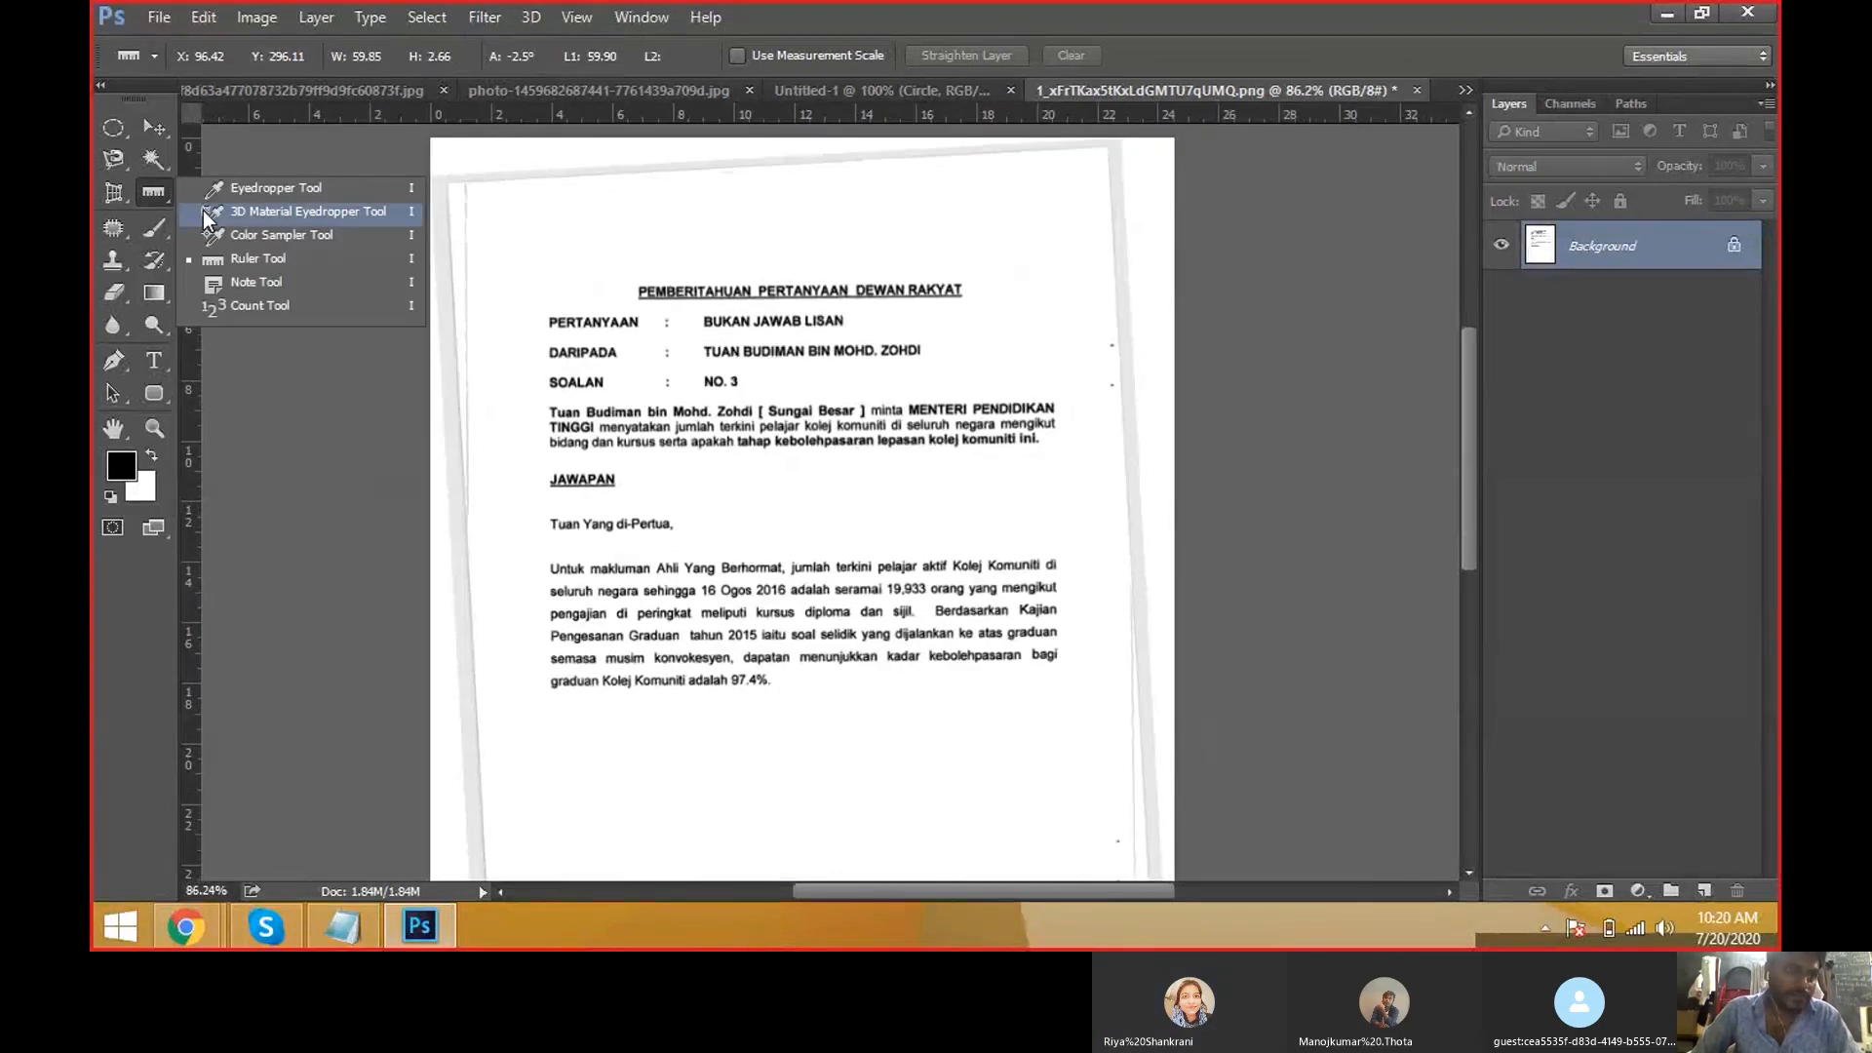
pyautogui.click(244, 257)
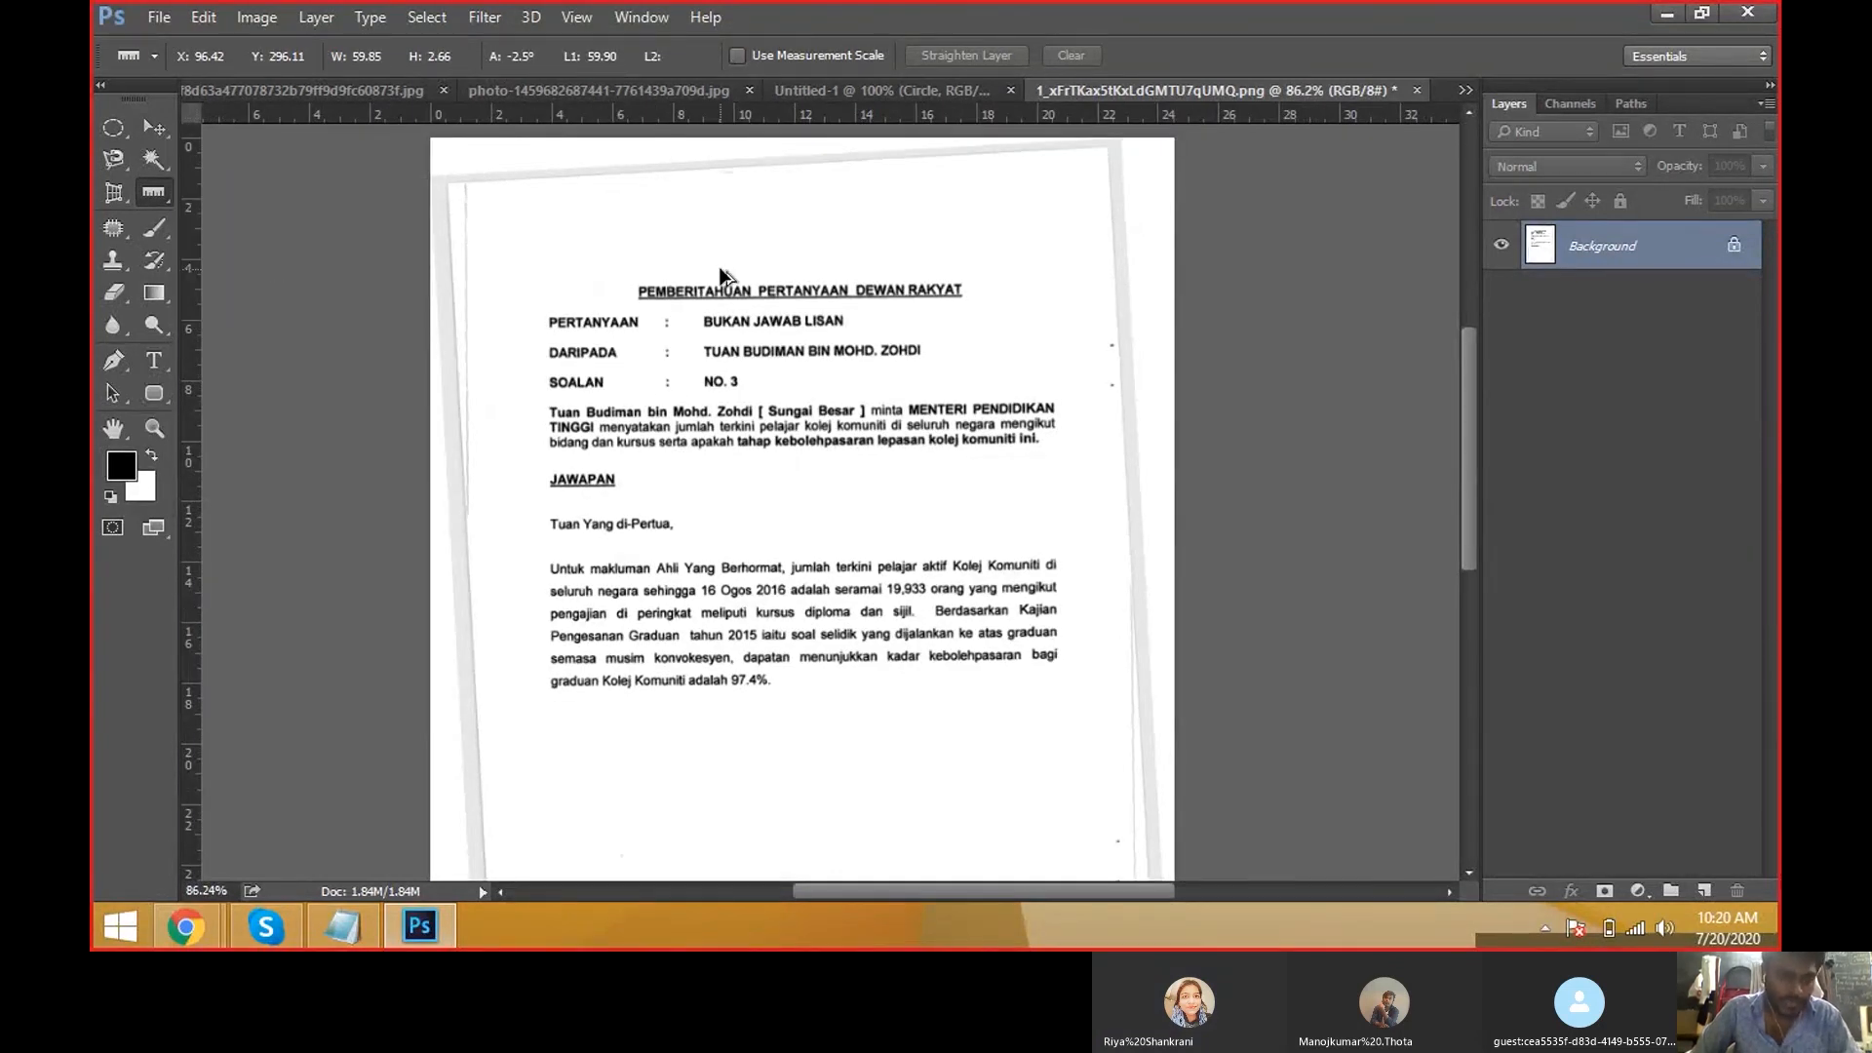
pyautogui.keyDown('ctrl'); pyautogui.click(699, 334); pyautogui.keyUp('ctrl')
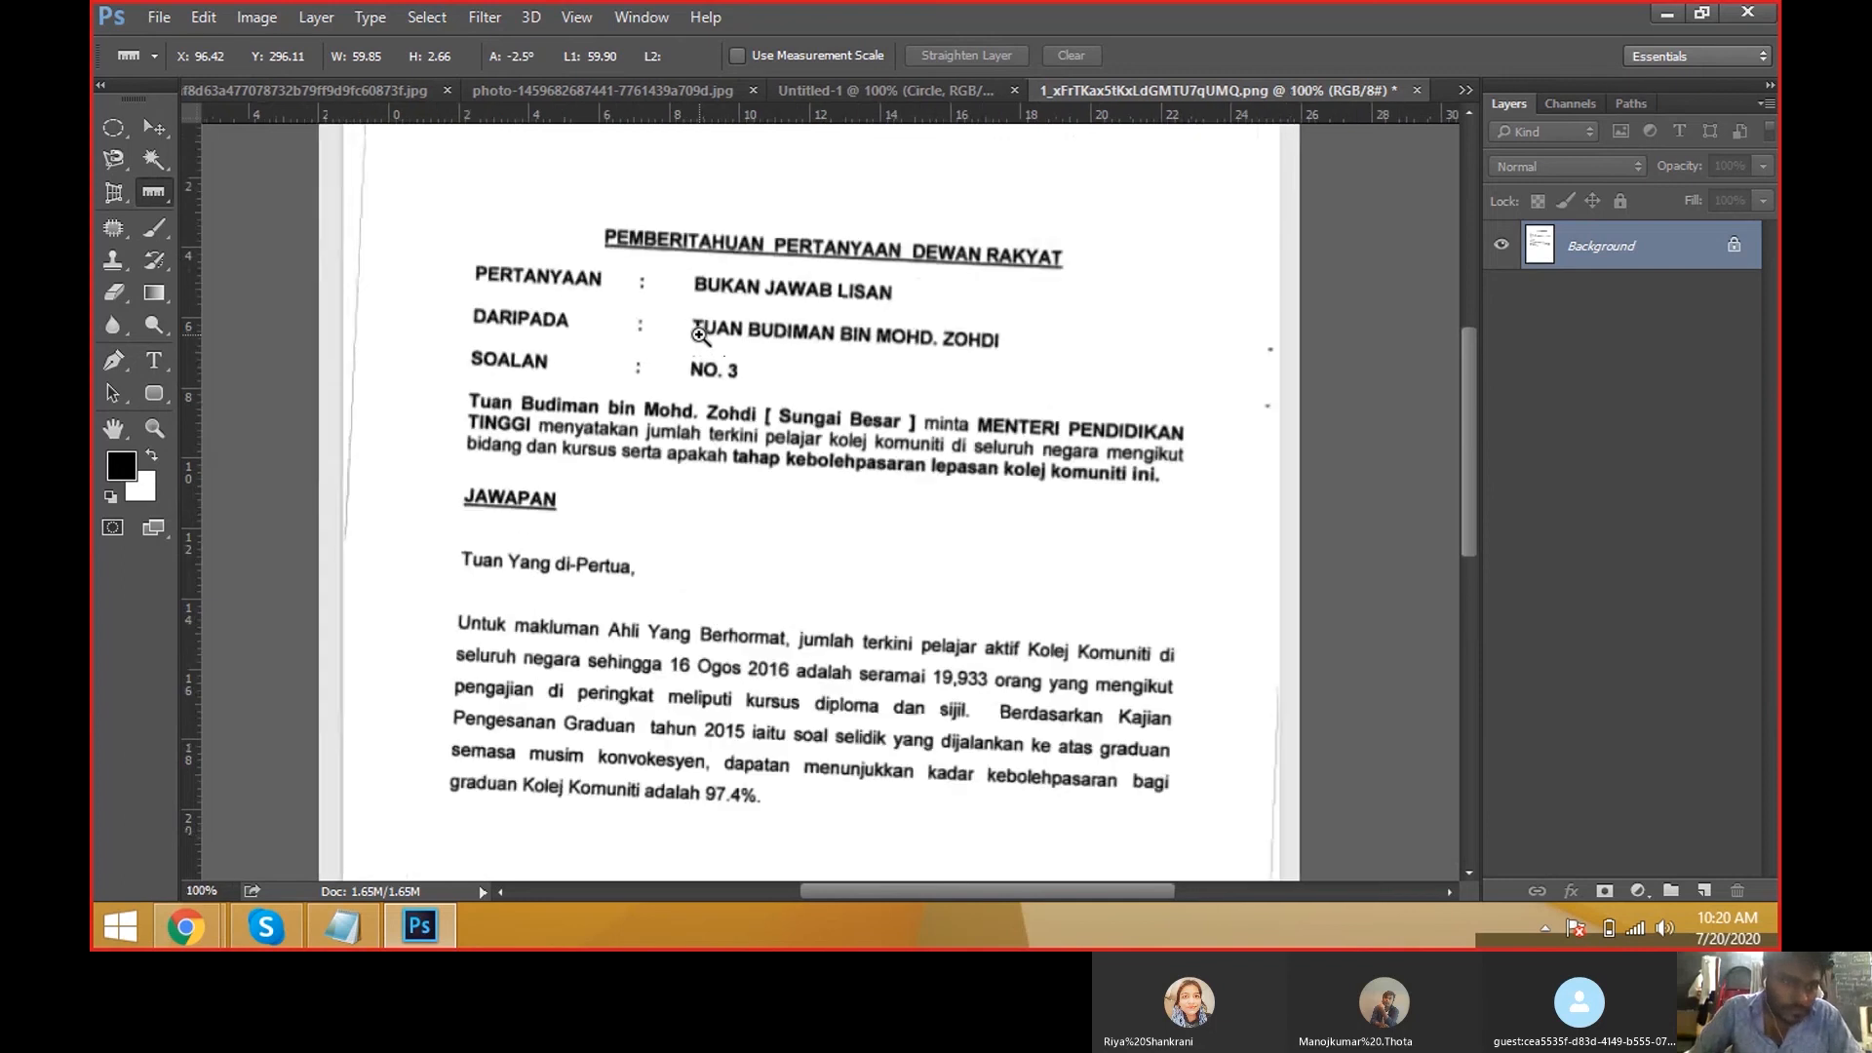
pyautogui.keyDown('ctrl'); pyautogui.click(699, 335); pyautogui.keyUp('ctrl')
pyautogui.scroll(-4, 575, 302)
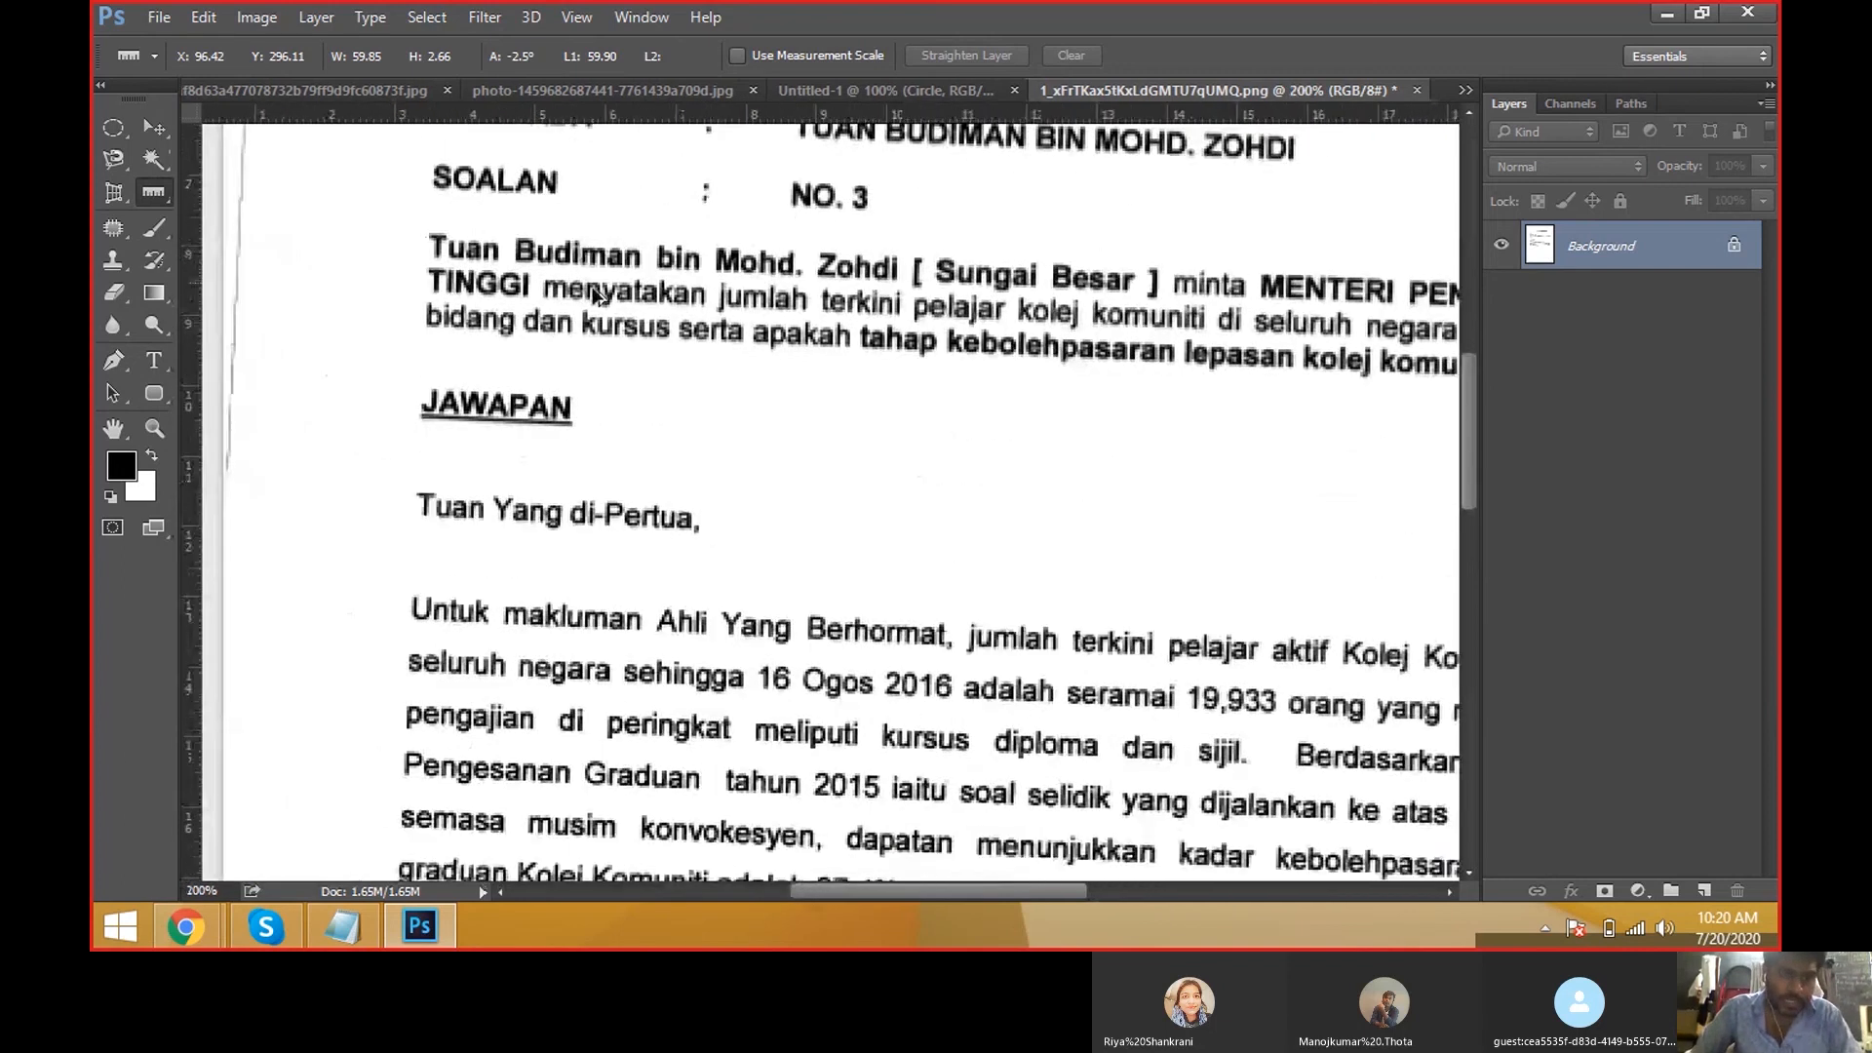
pyautogui.scroll(-5, 589, 325)
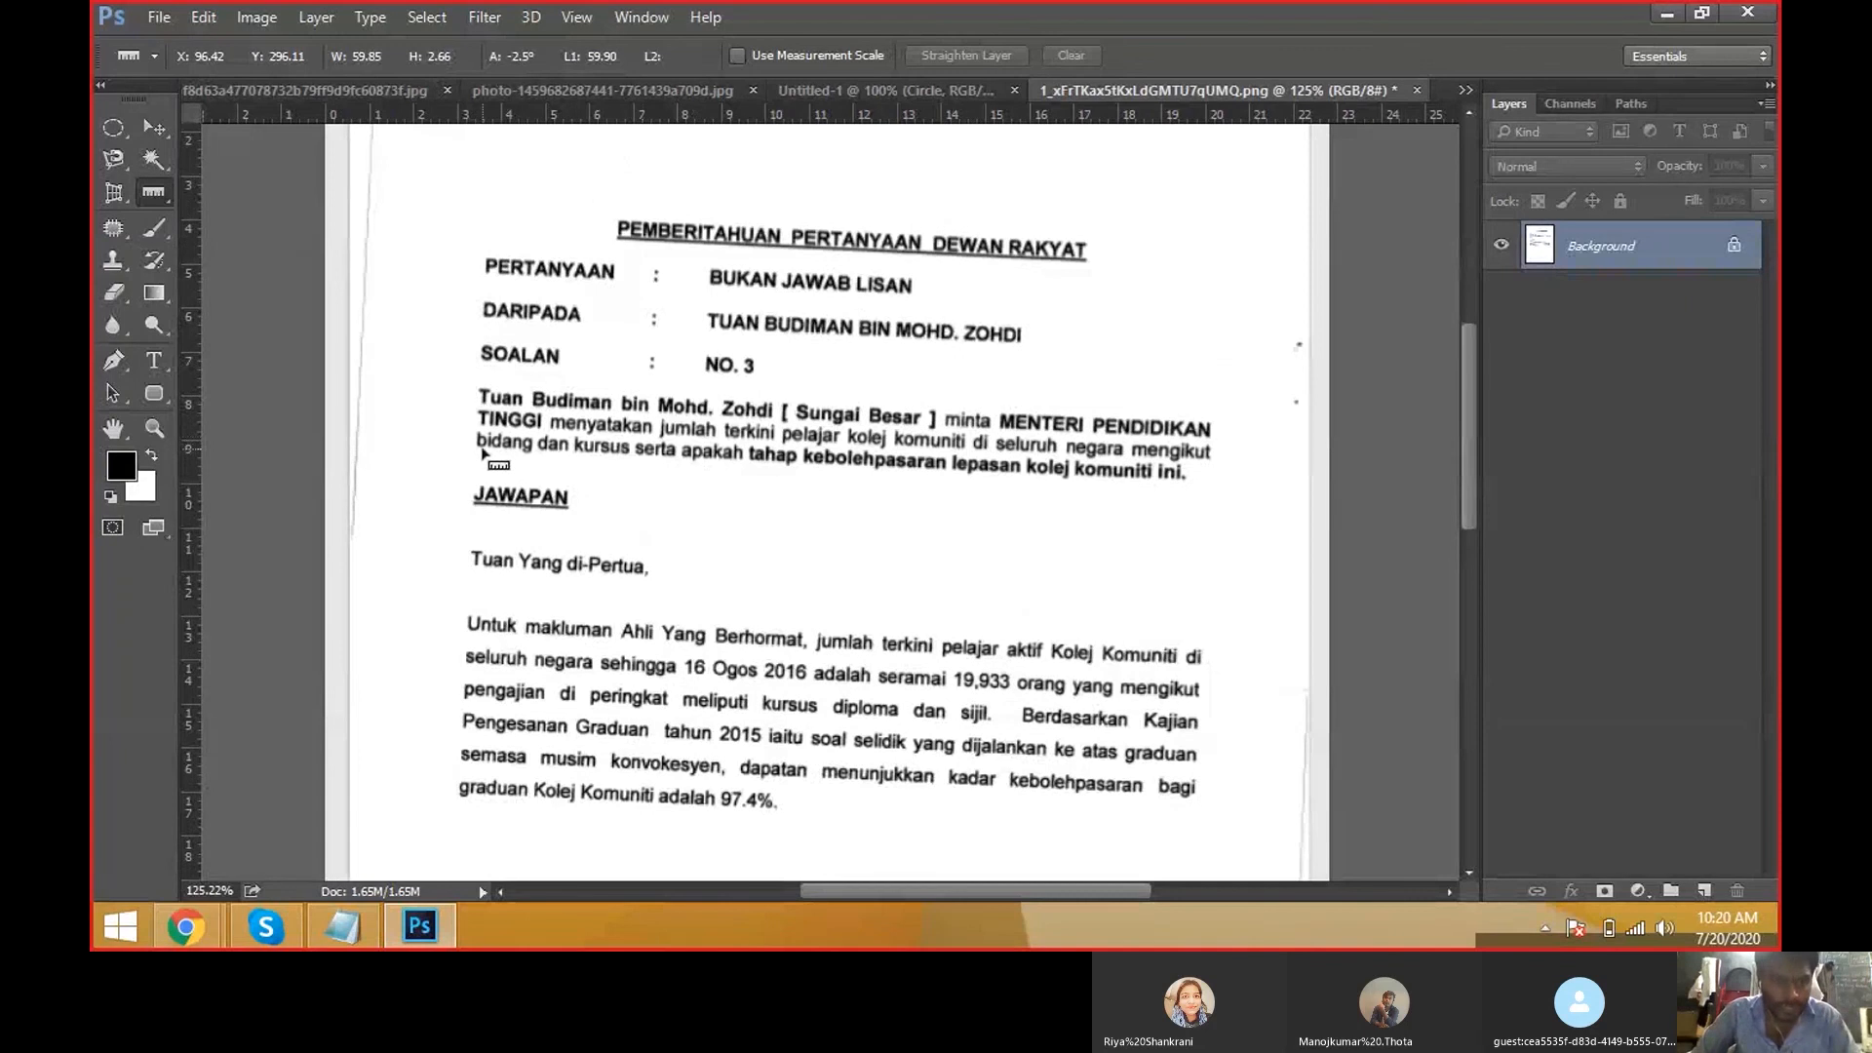
pyautogui.moveTo(481, 447); pyautogui.dragTo(1181, 477)
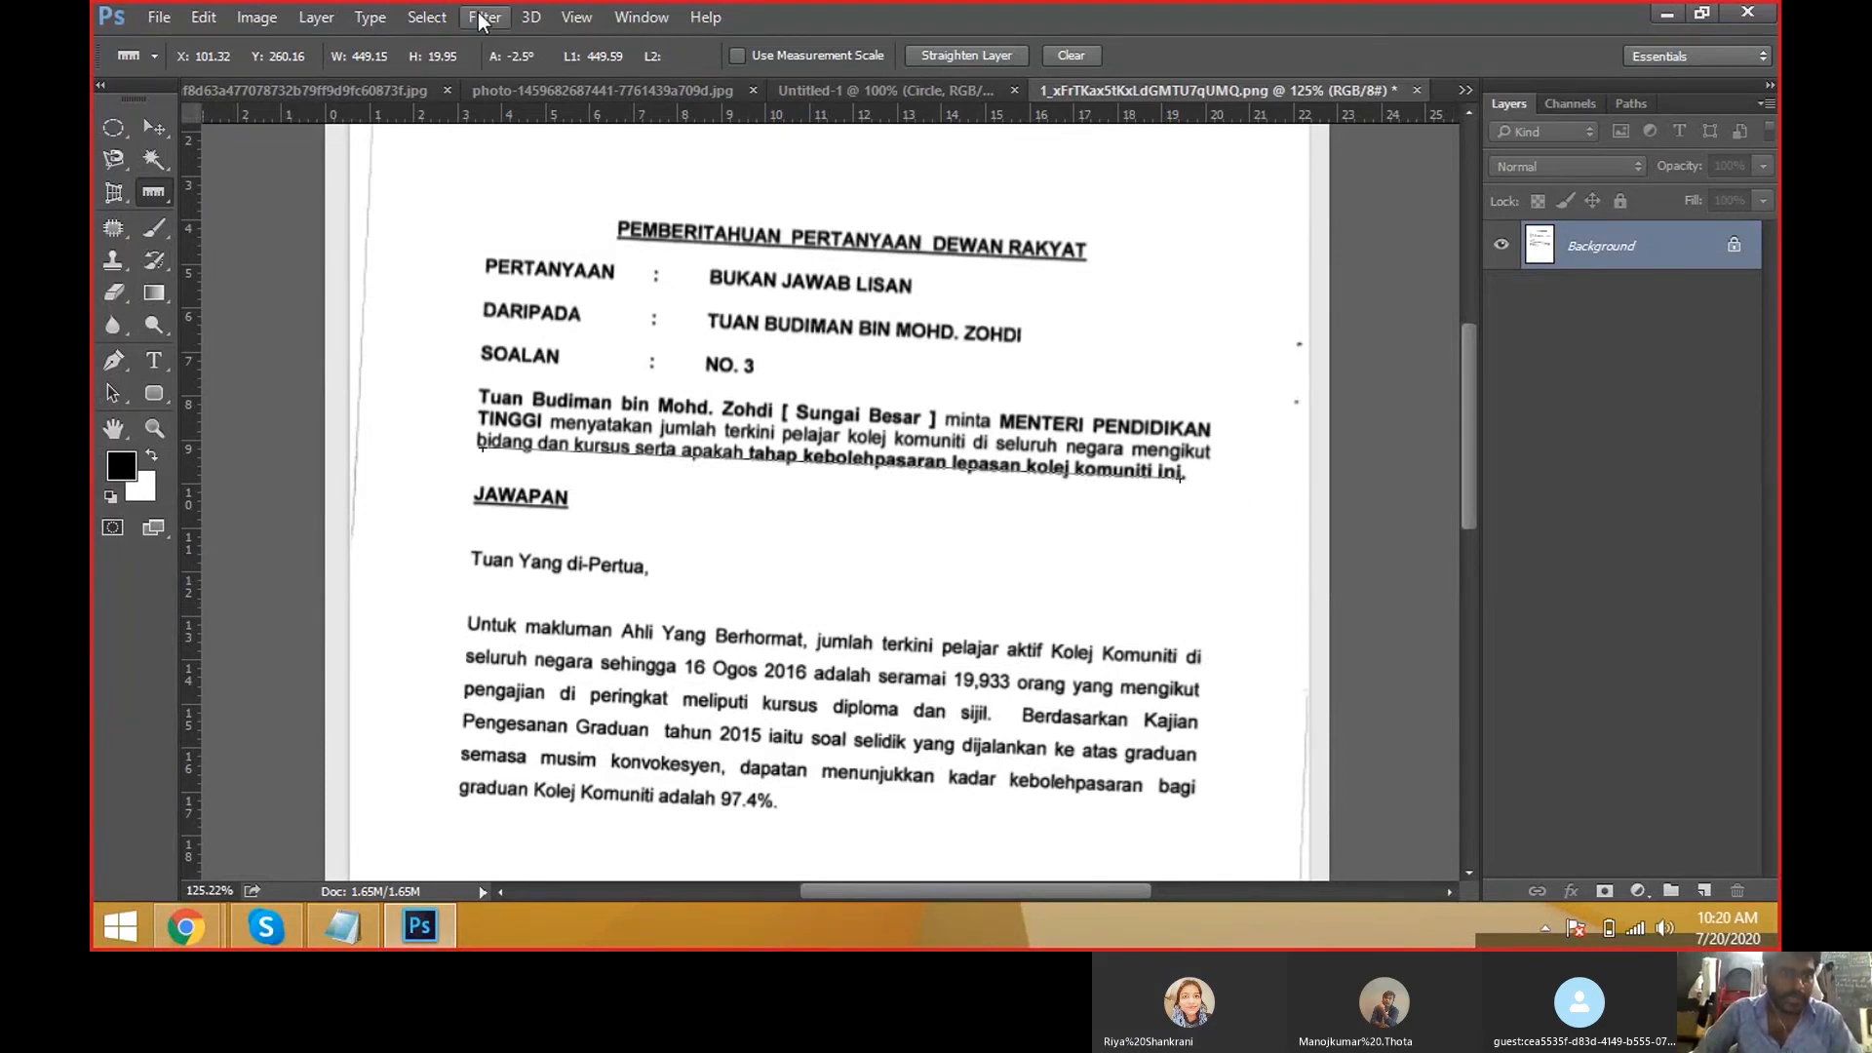
# Rotate the canvas by the suggested arbitrary angle of 2.54° counter-clockwise to level the text.
pyautogui.click(422, 19)
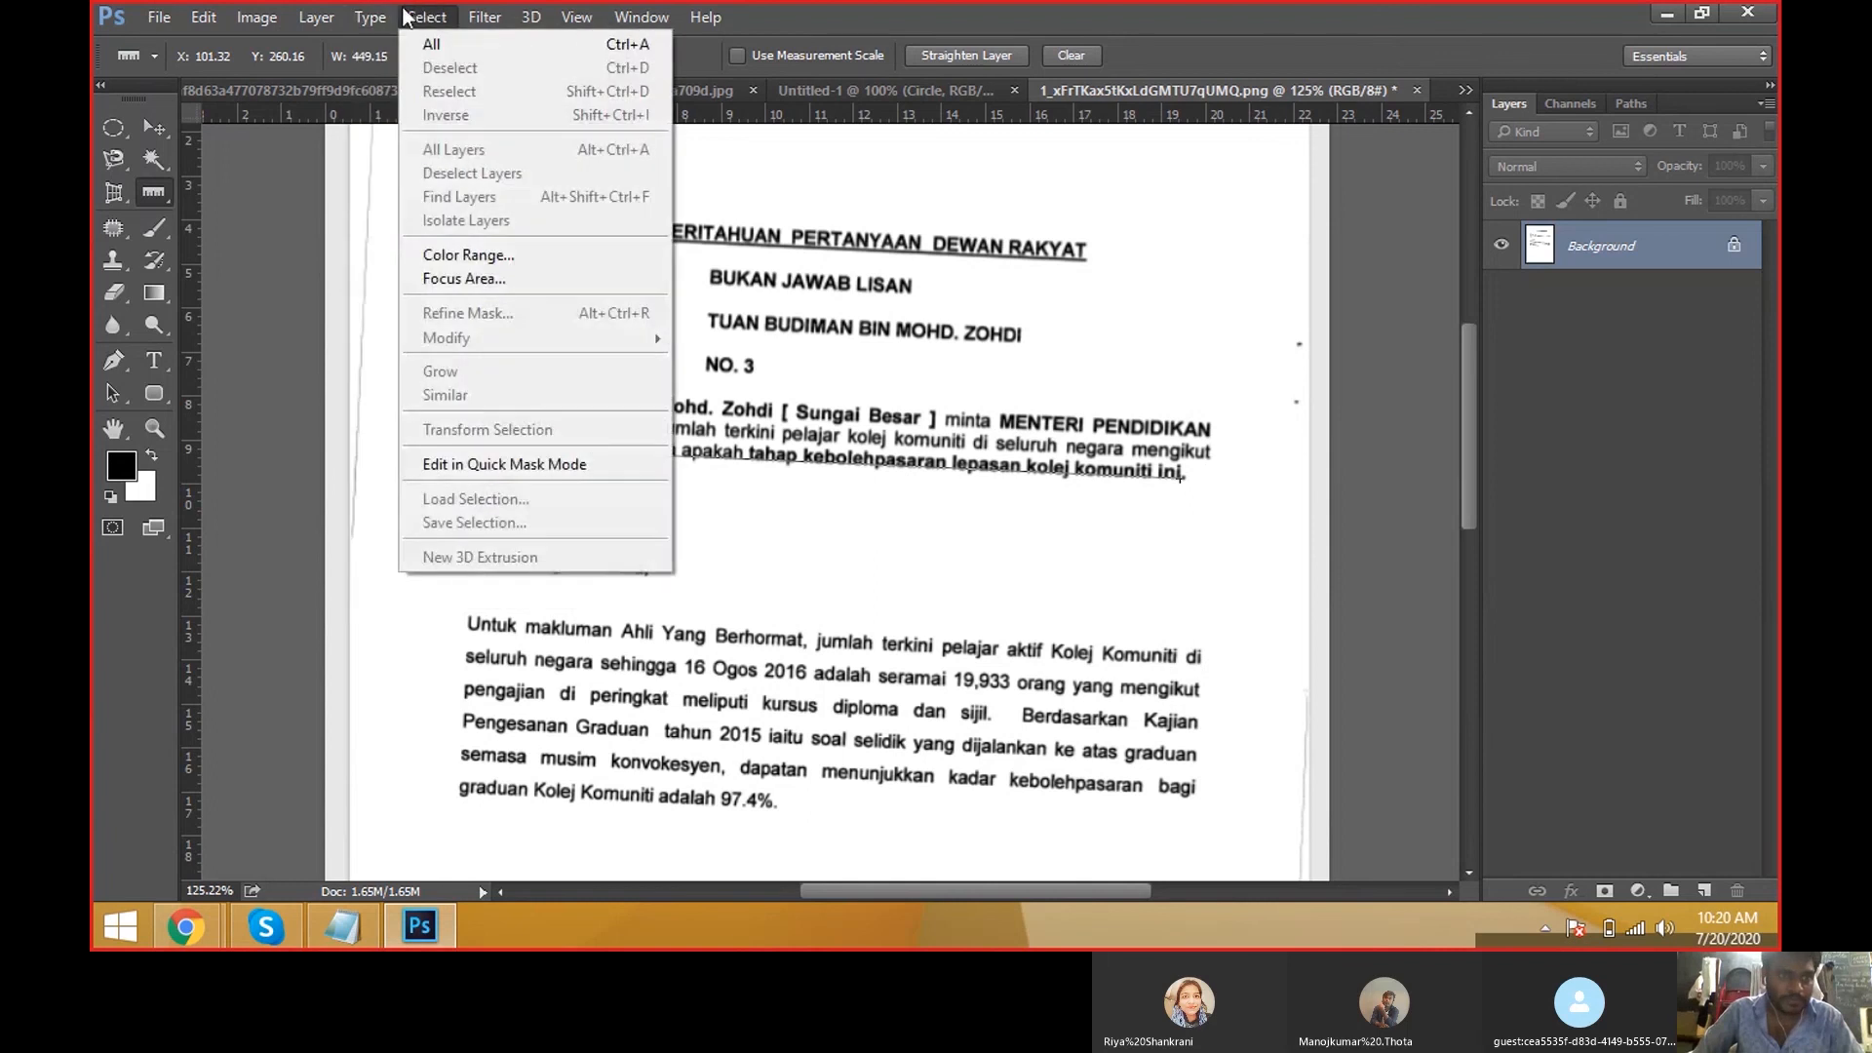
pyautogui.moveTo(256, 18)
pyautogui.moveTo(365, 243)
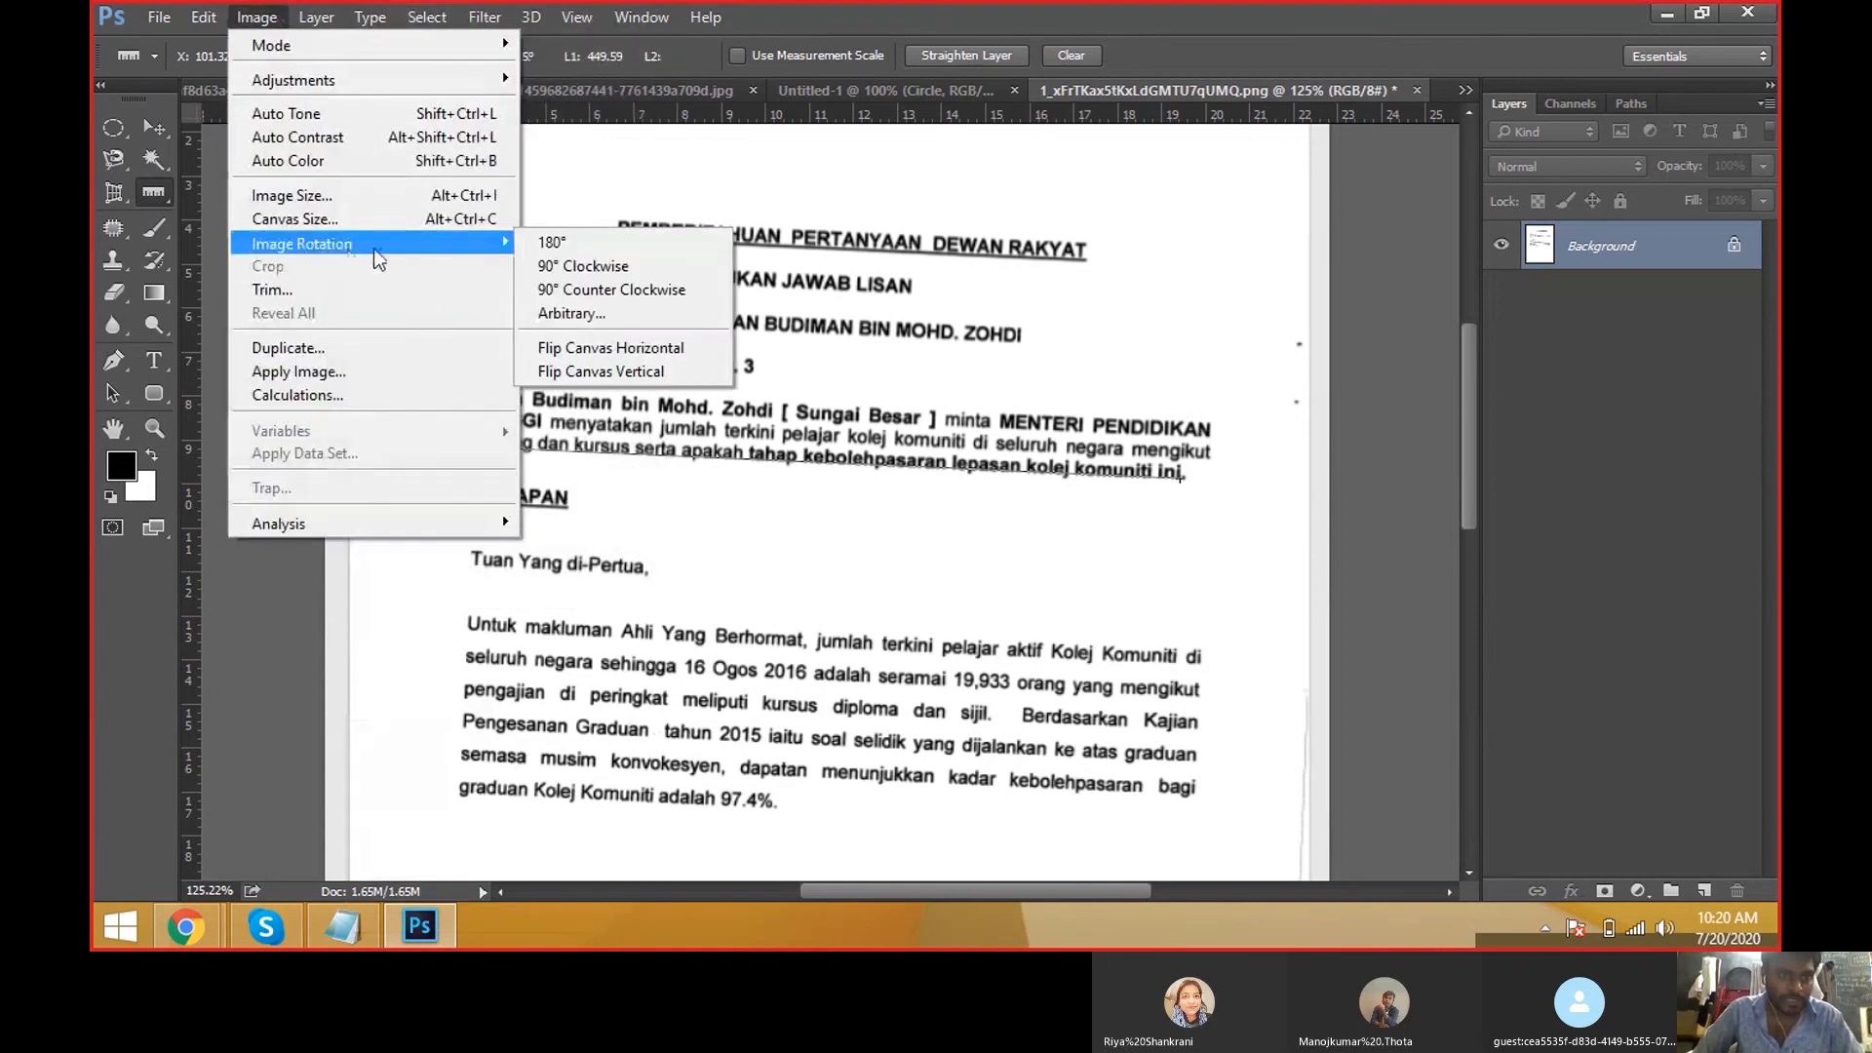
pyautogui.click(700, 319)
pyautogui.moveTo(1140, 195); pyautogui.dragTo(1092, 515)
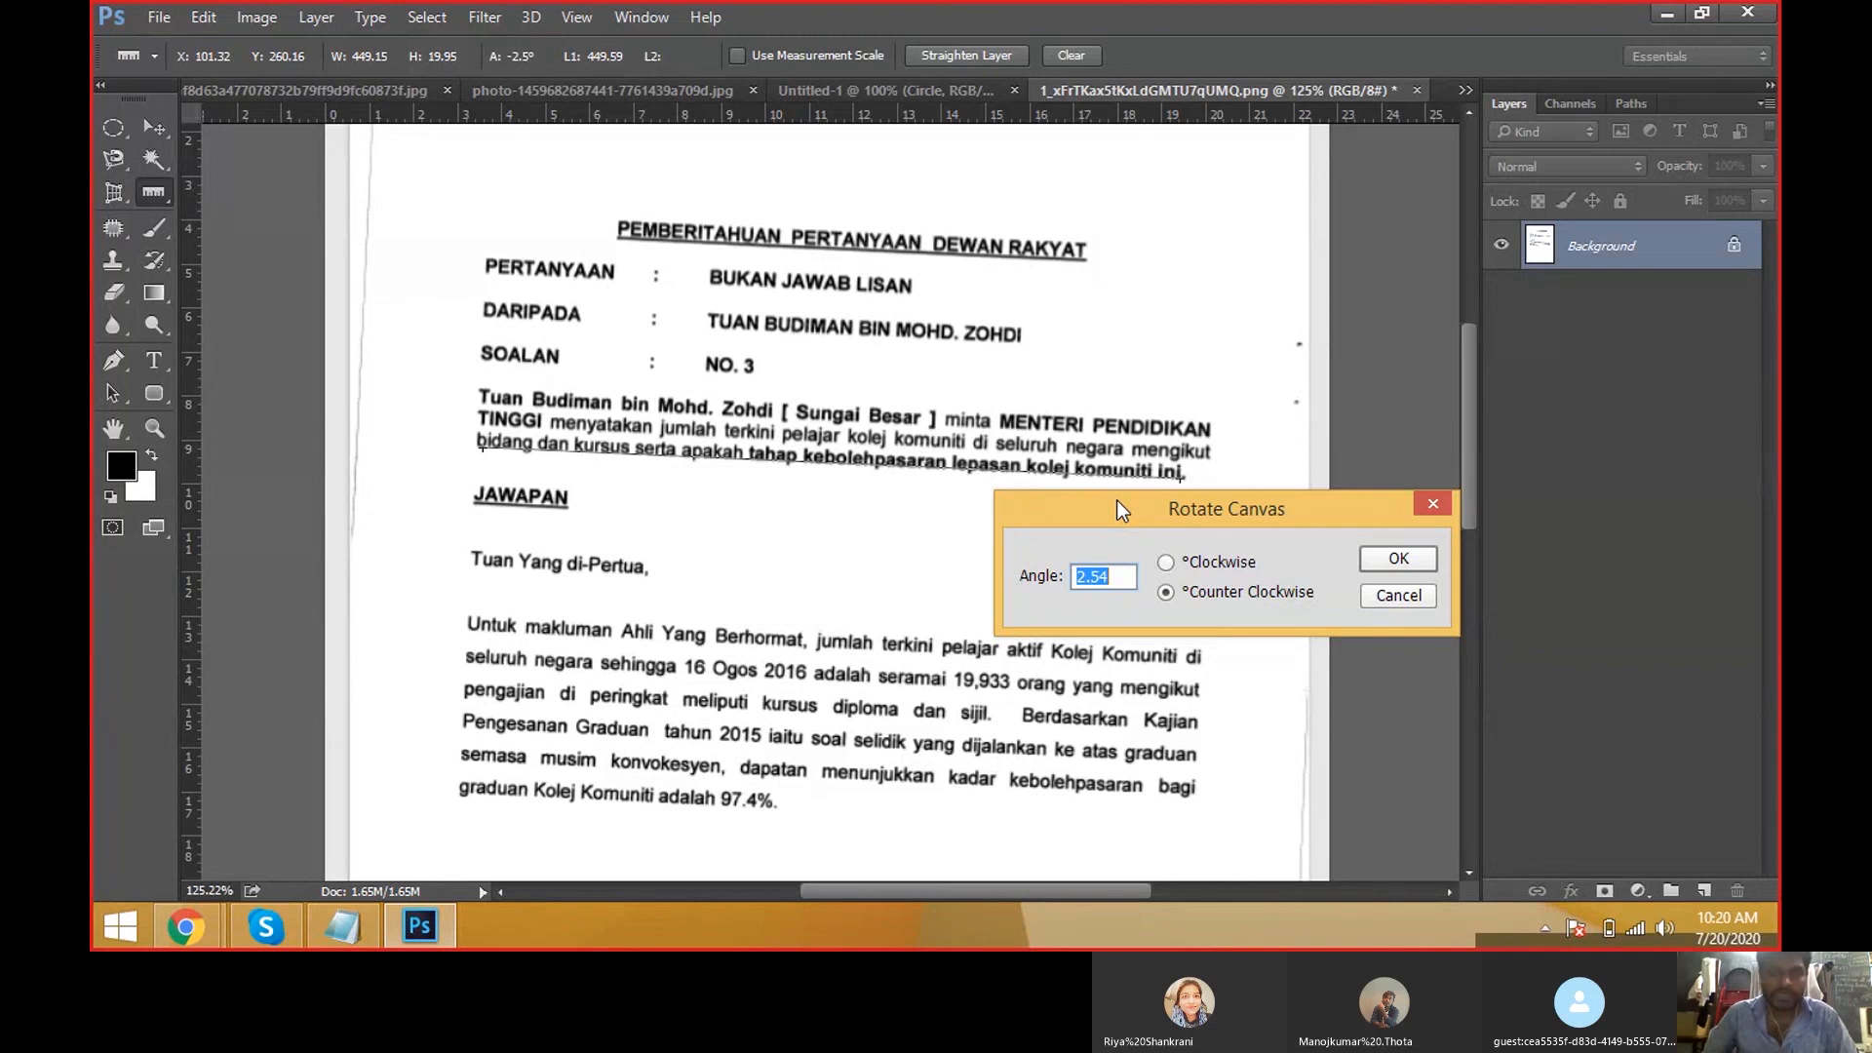
pyautogui.moveTo(1116, 500); pyautogui.dragTo(1188, 488)
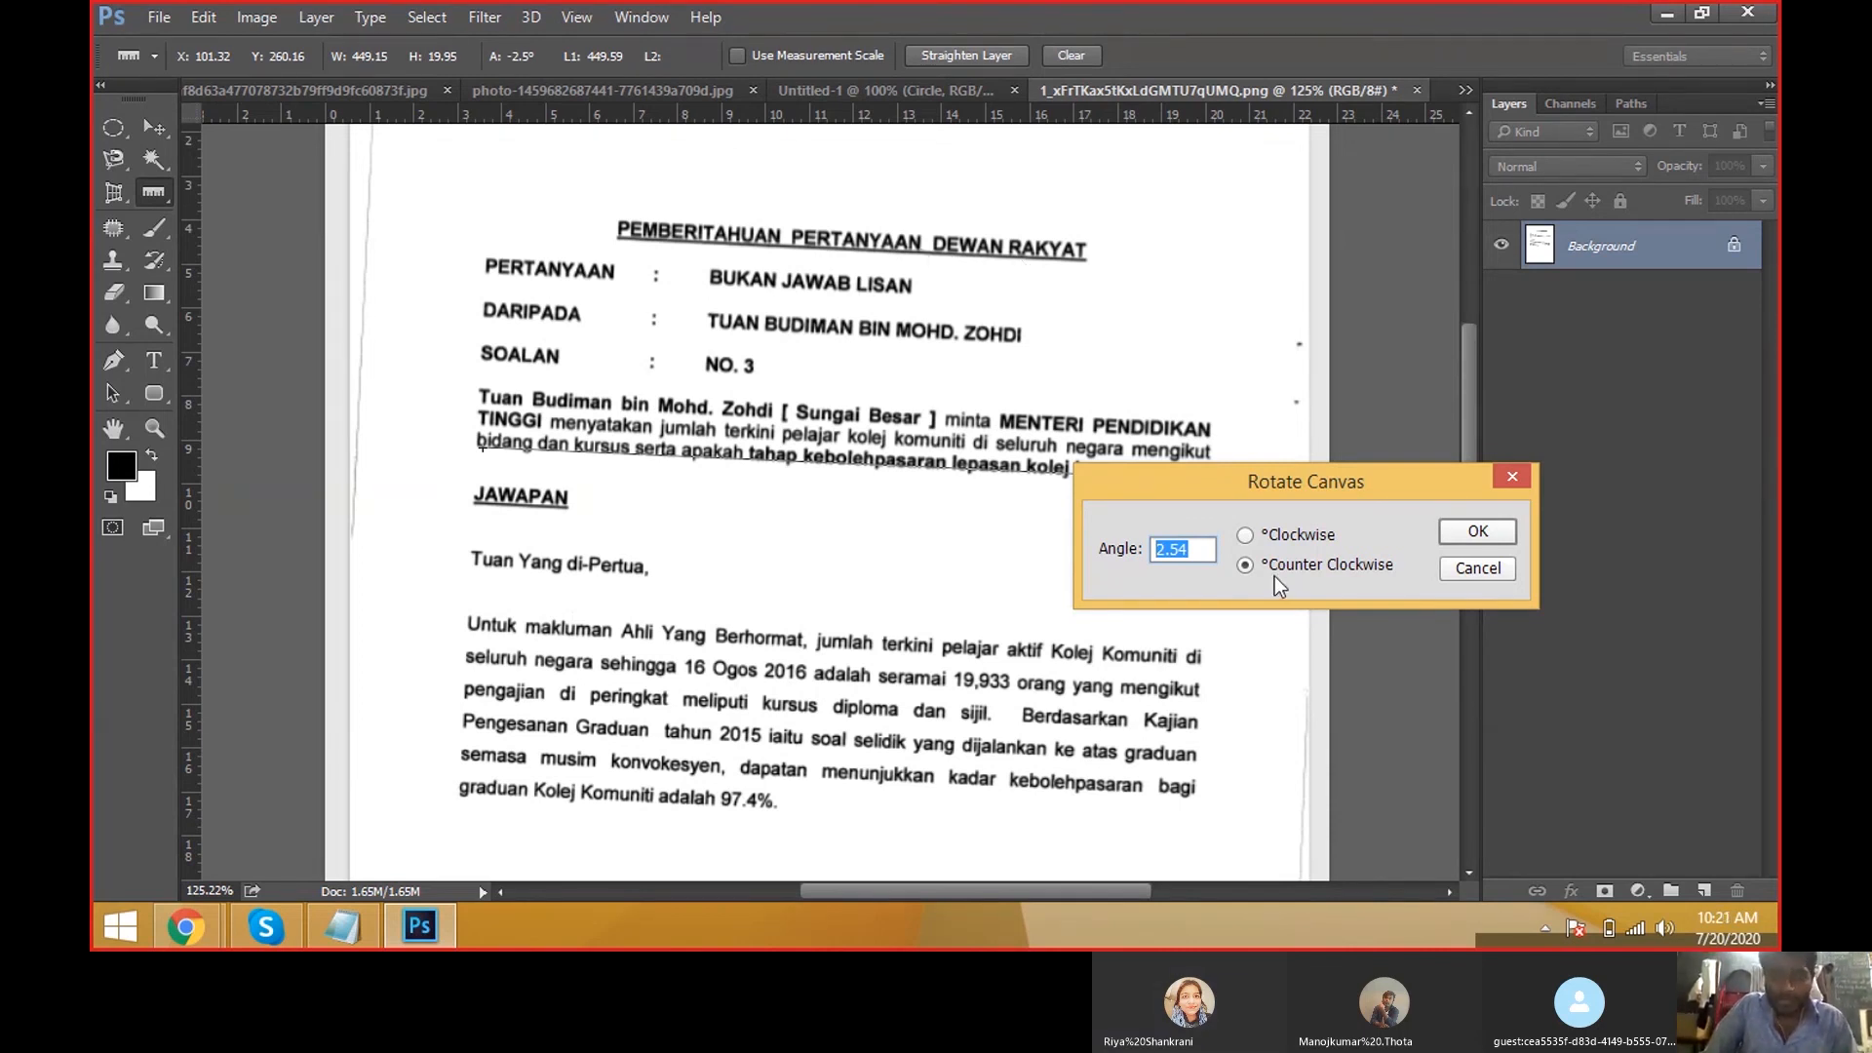
pyautogui.moveTo(1201, 485); pyautogui.dragTo(1250, 472)
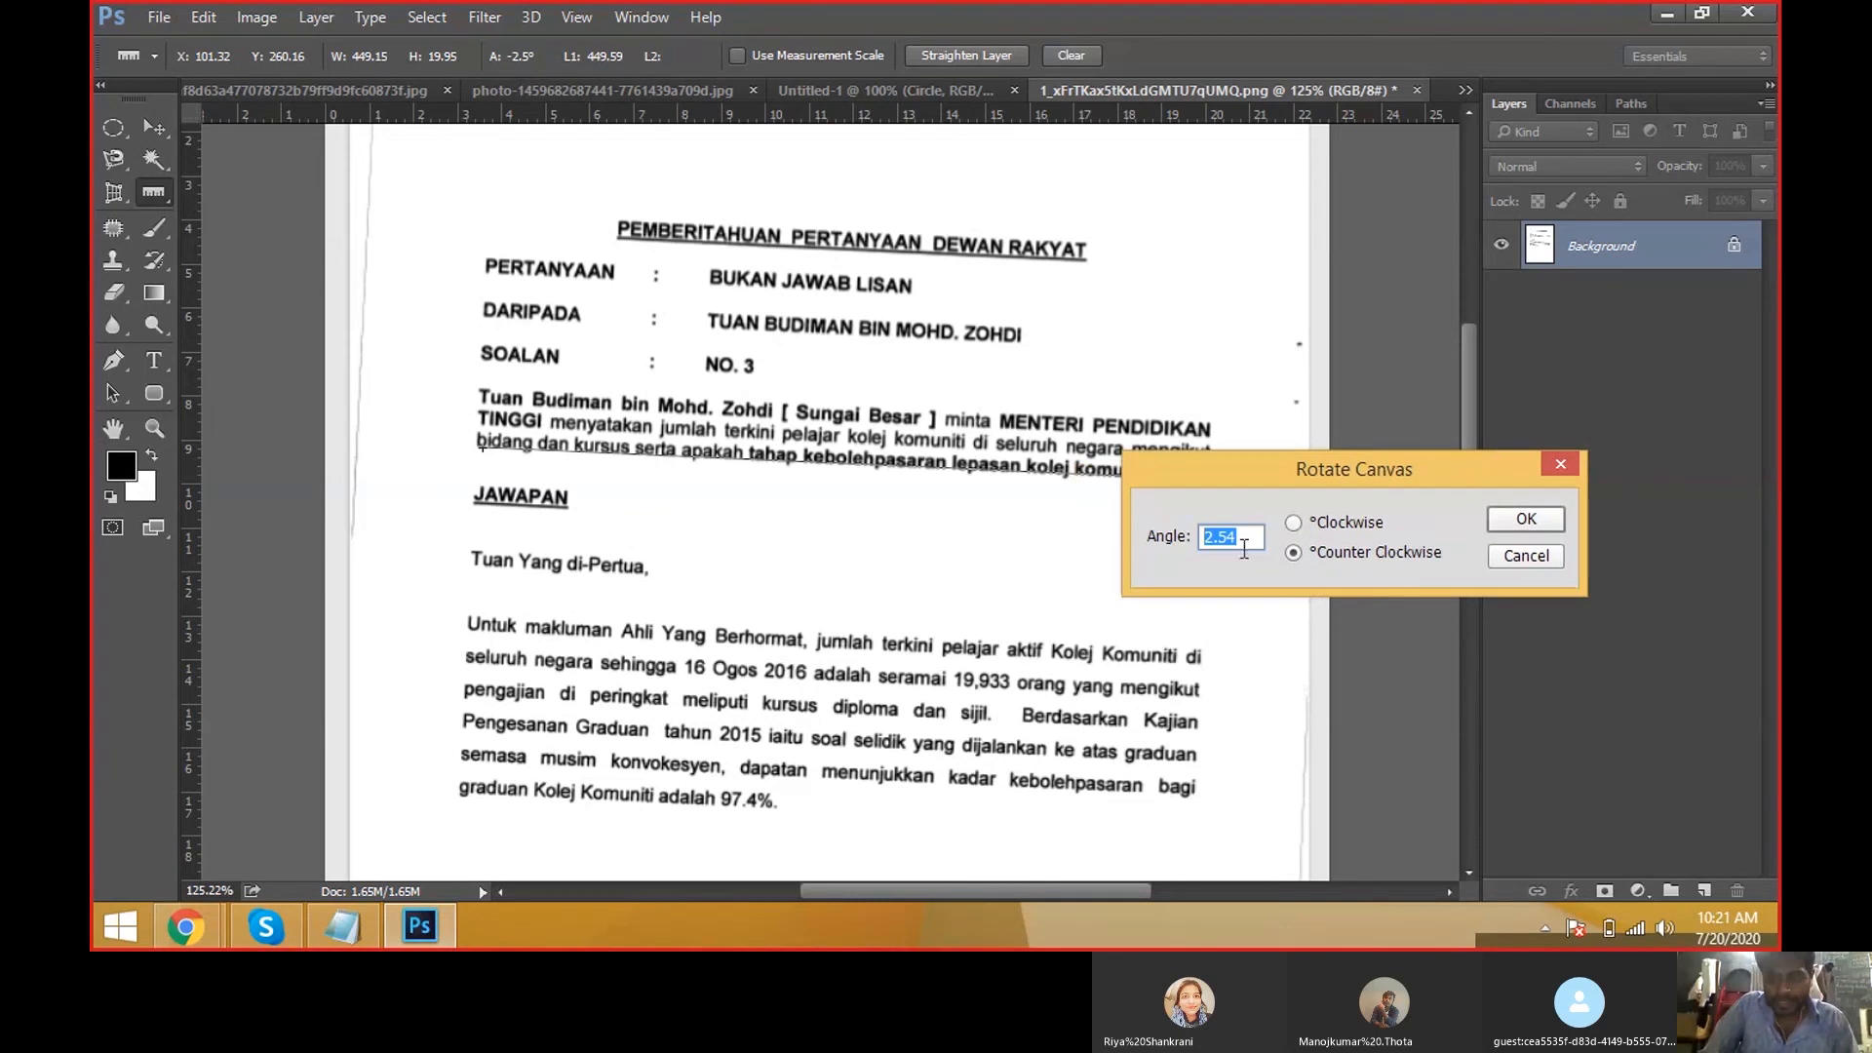
pyautogui.click(1536, 524)
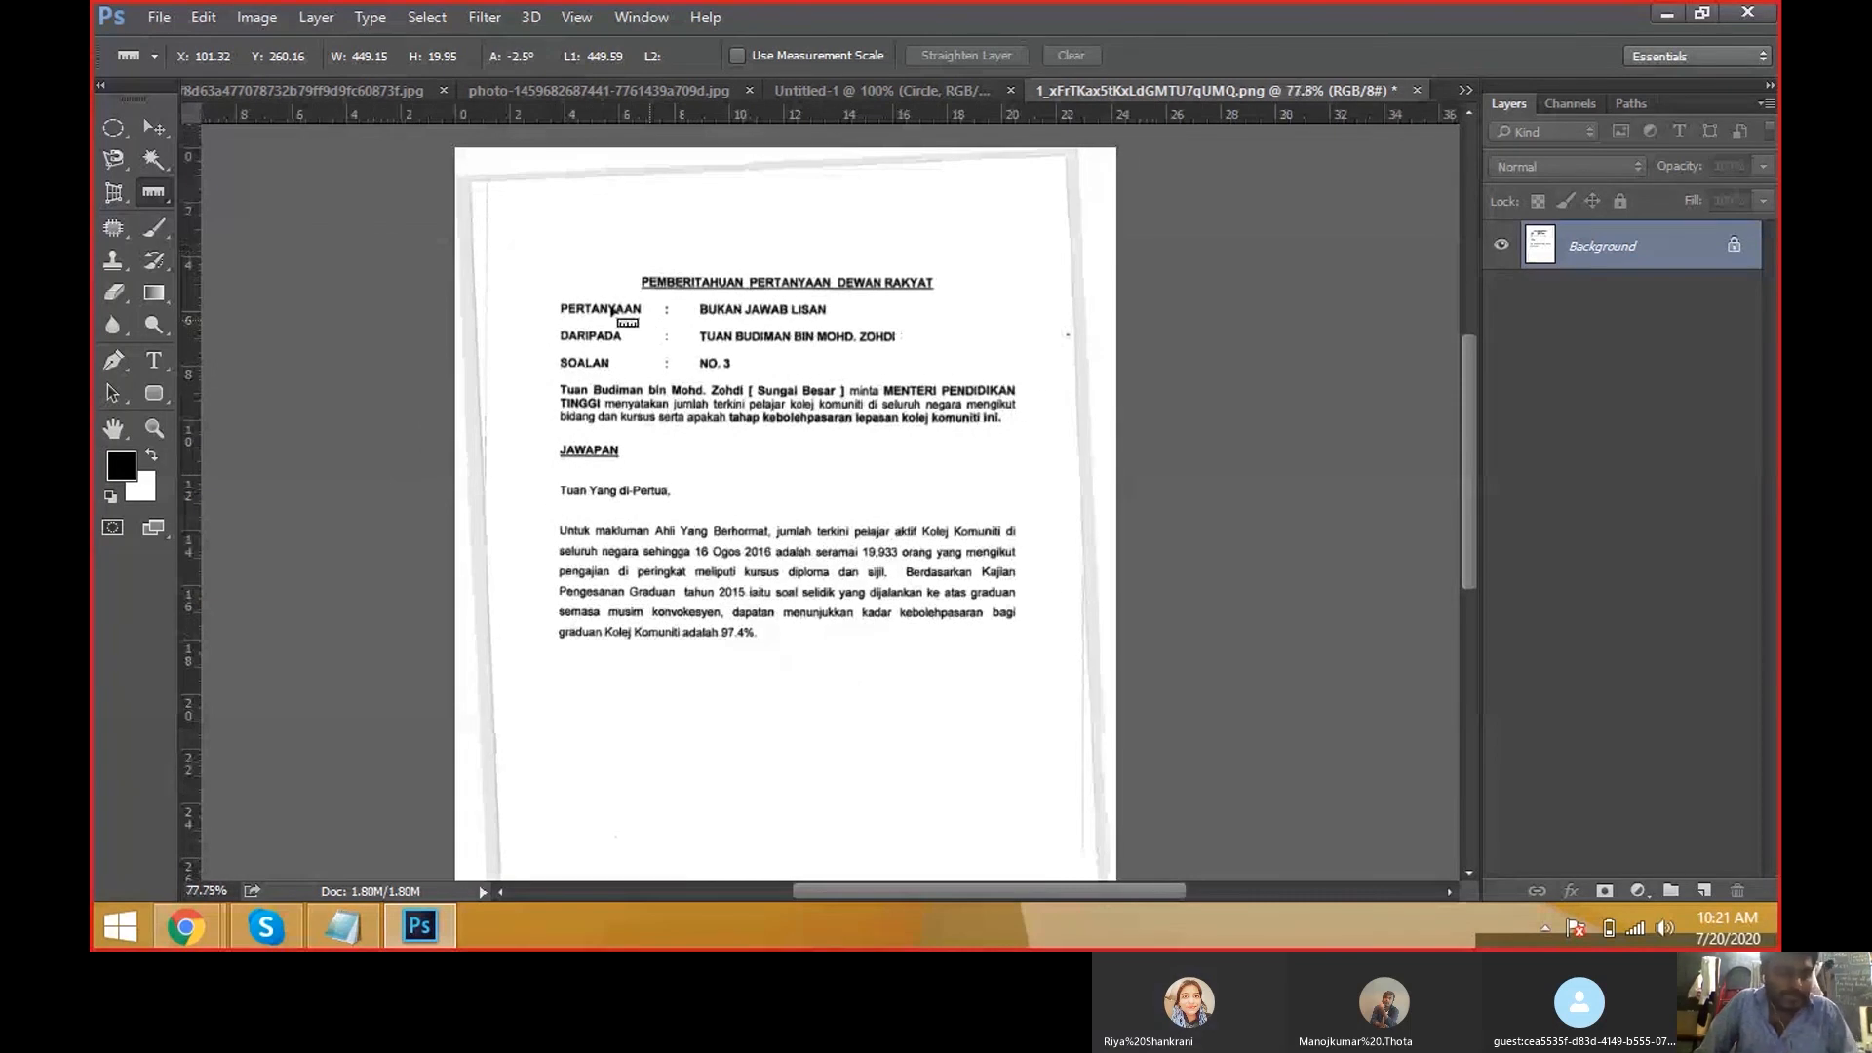
# Crop the straightened scan with the Crop tool to the clean page area inside the slanted grey edges.
pyautogui.scroll(-1, 514, 316)
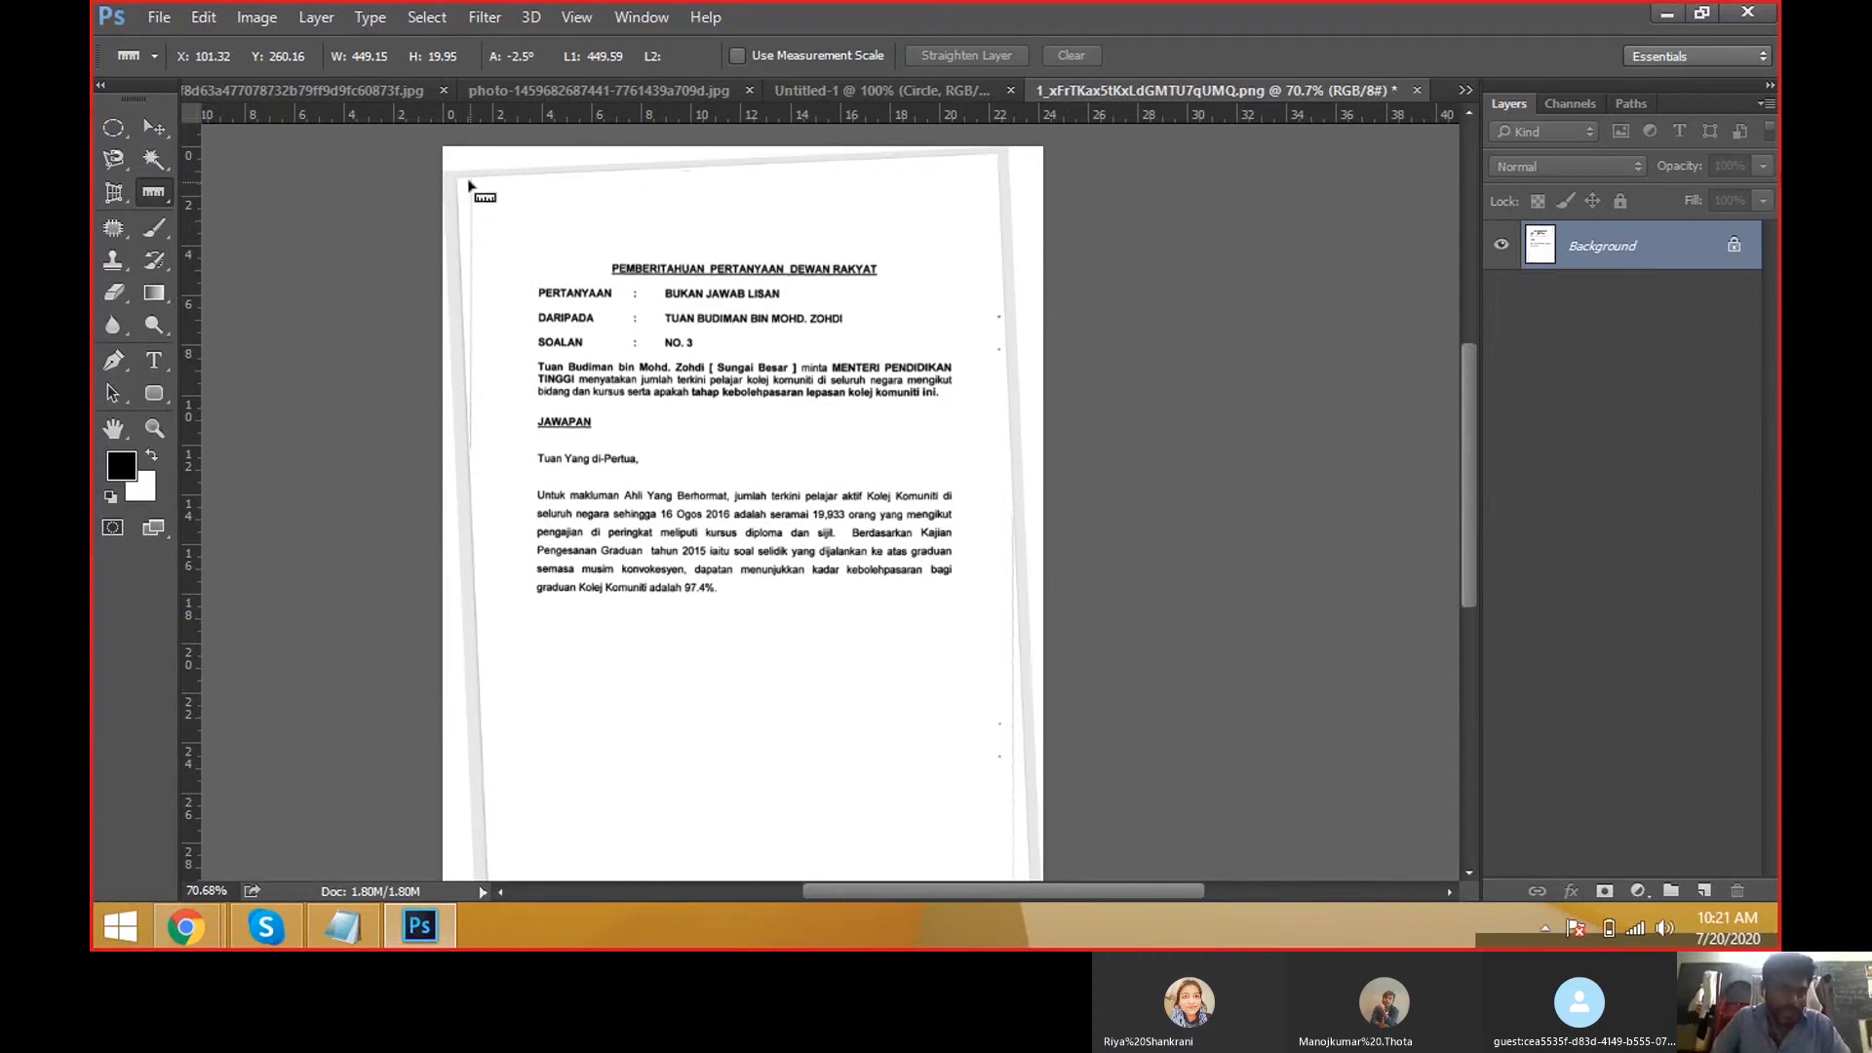
pyautogui.moveTo(120, 193); pyautogui.dragTo(121, 196)
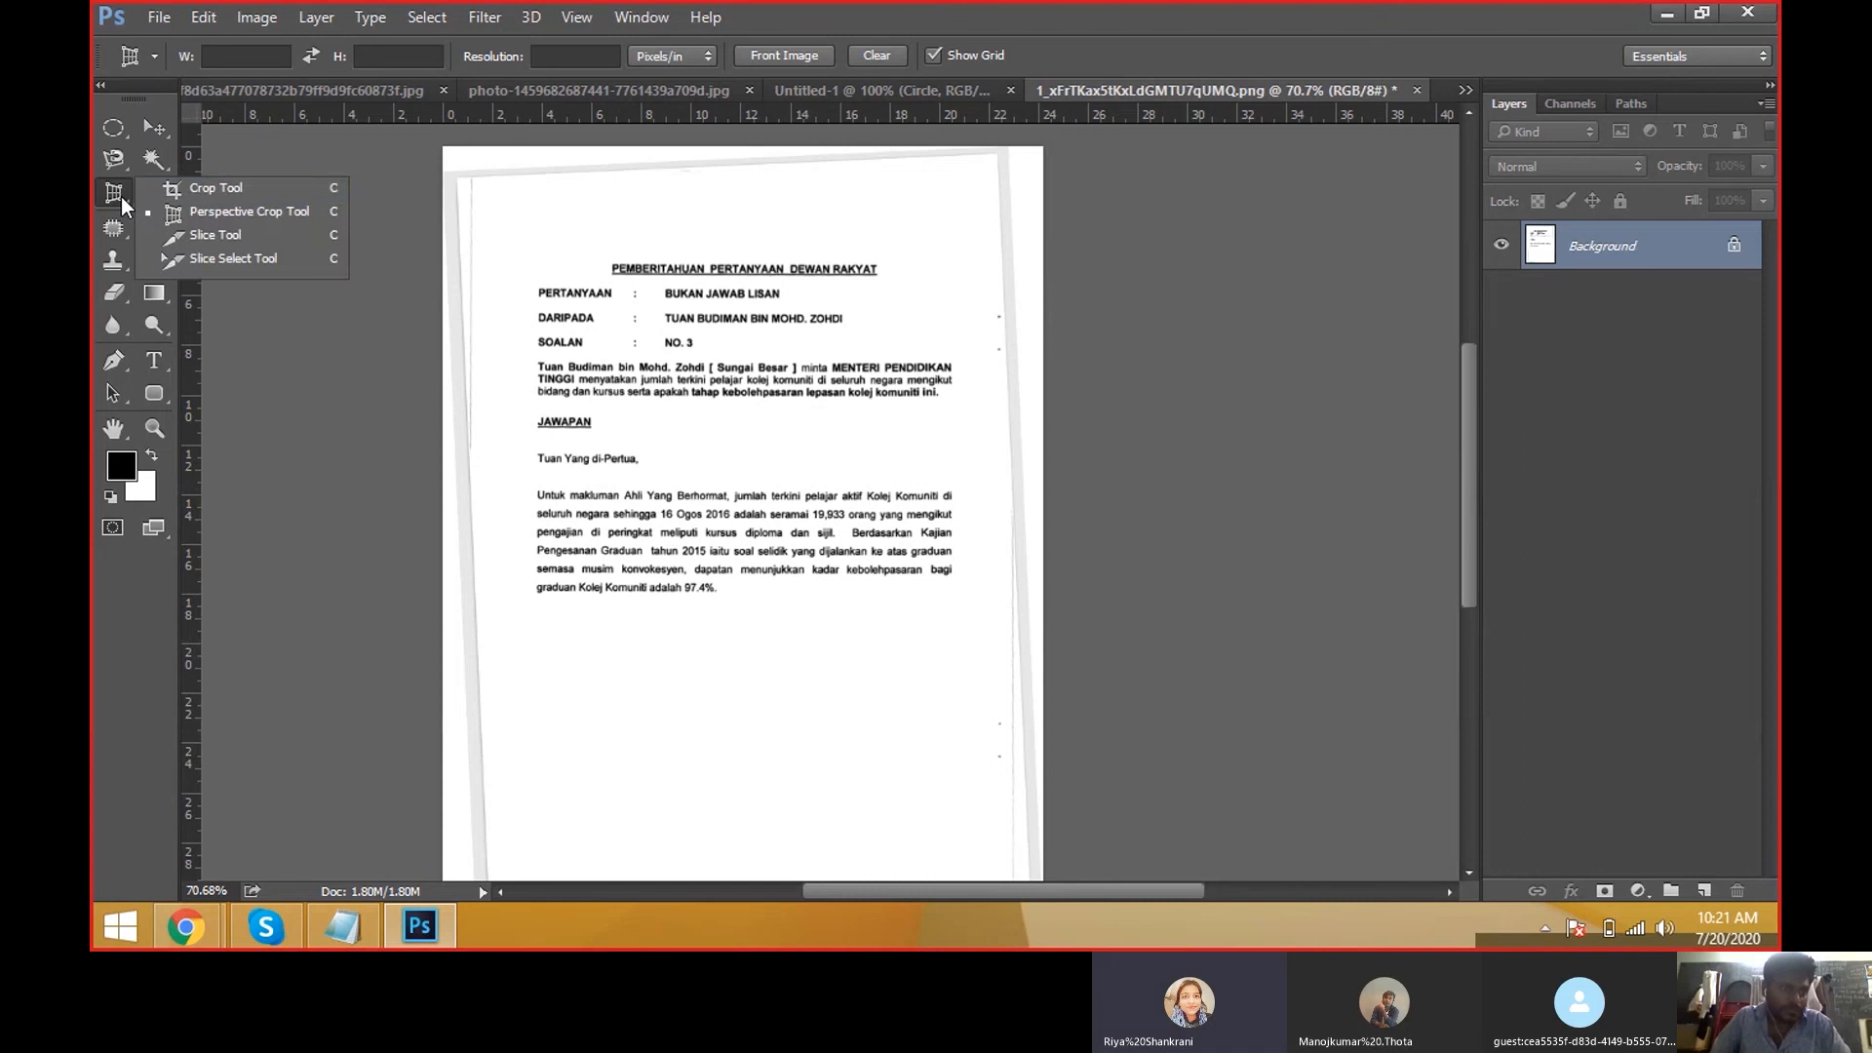
pyautogui.click(177, 191)
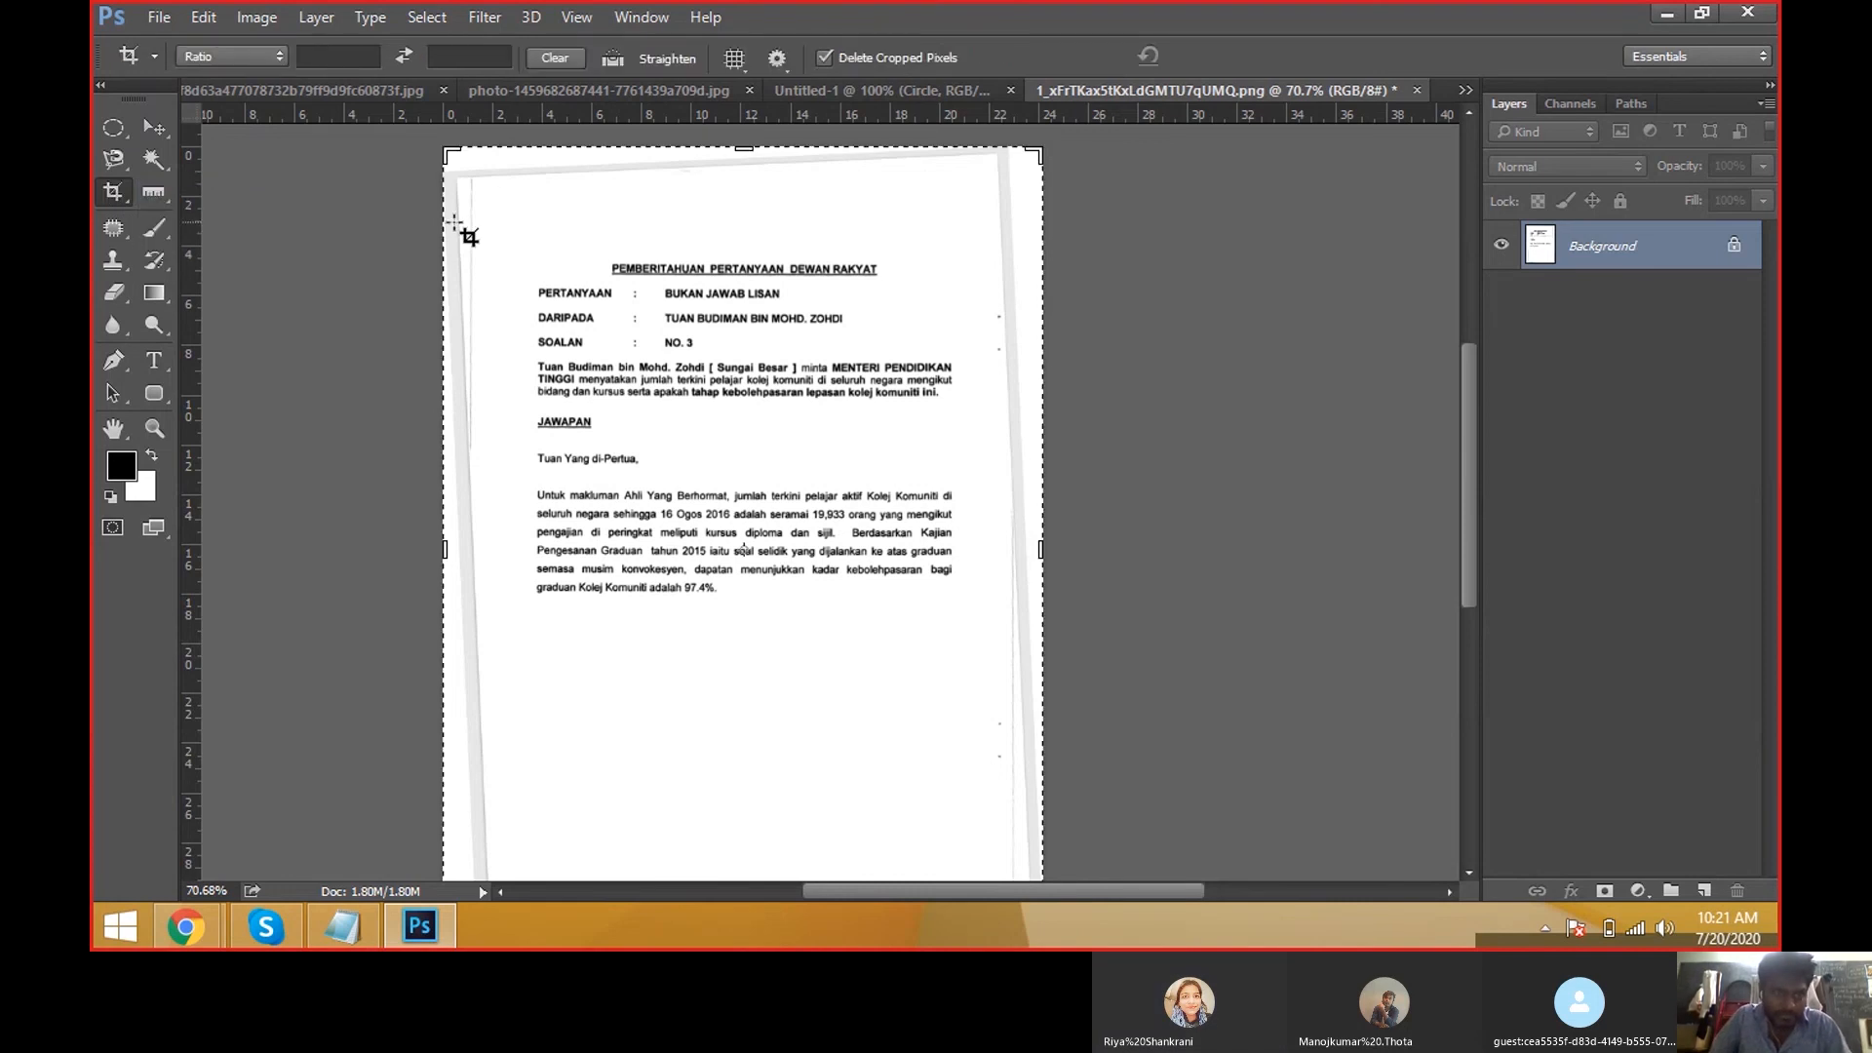
pyautogui.moveTo(483, 195); pyautogui.dragTo(1019, 880)
pyautogui.moveTo(567, 520); pyautogui.dragTo(584, 520)
pyautogui.moveTo(1083, 511); pyautogui.dragTo(1073, 507)
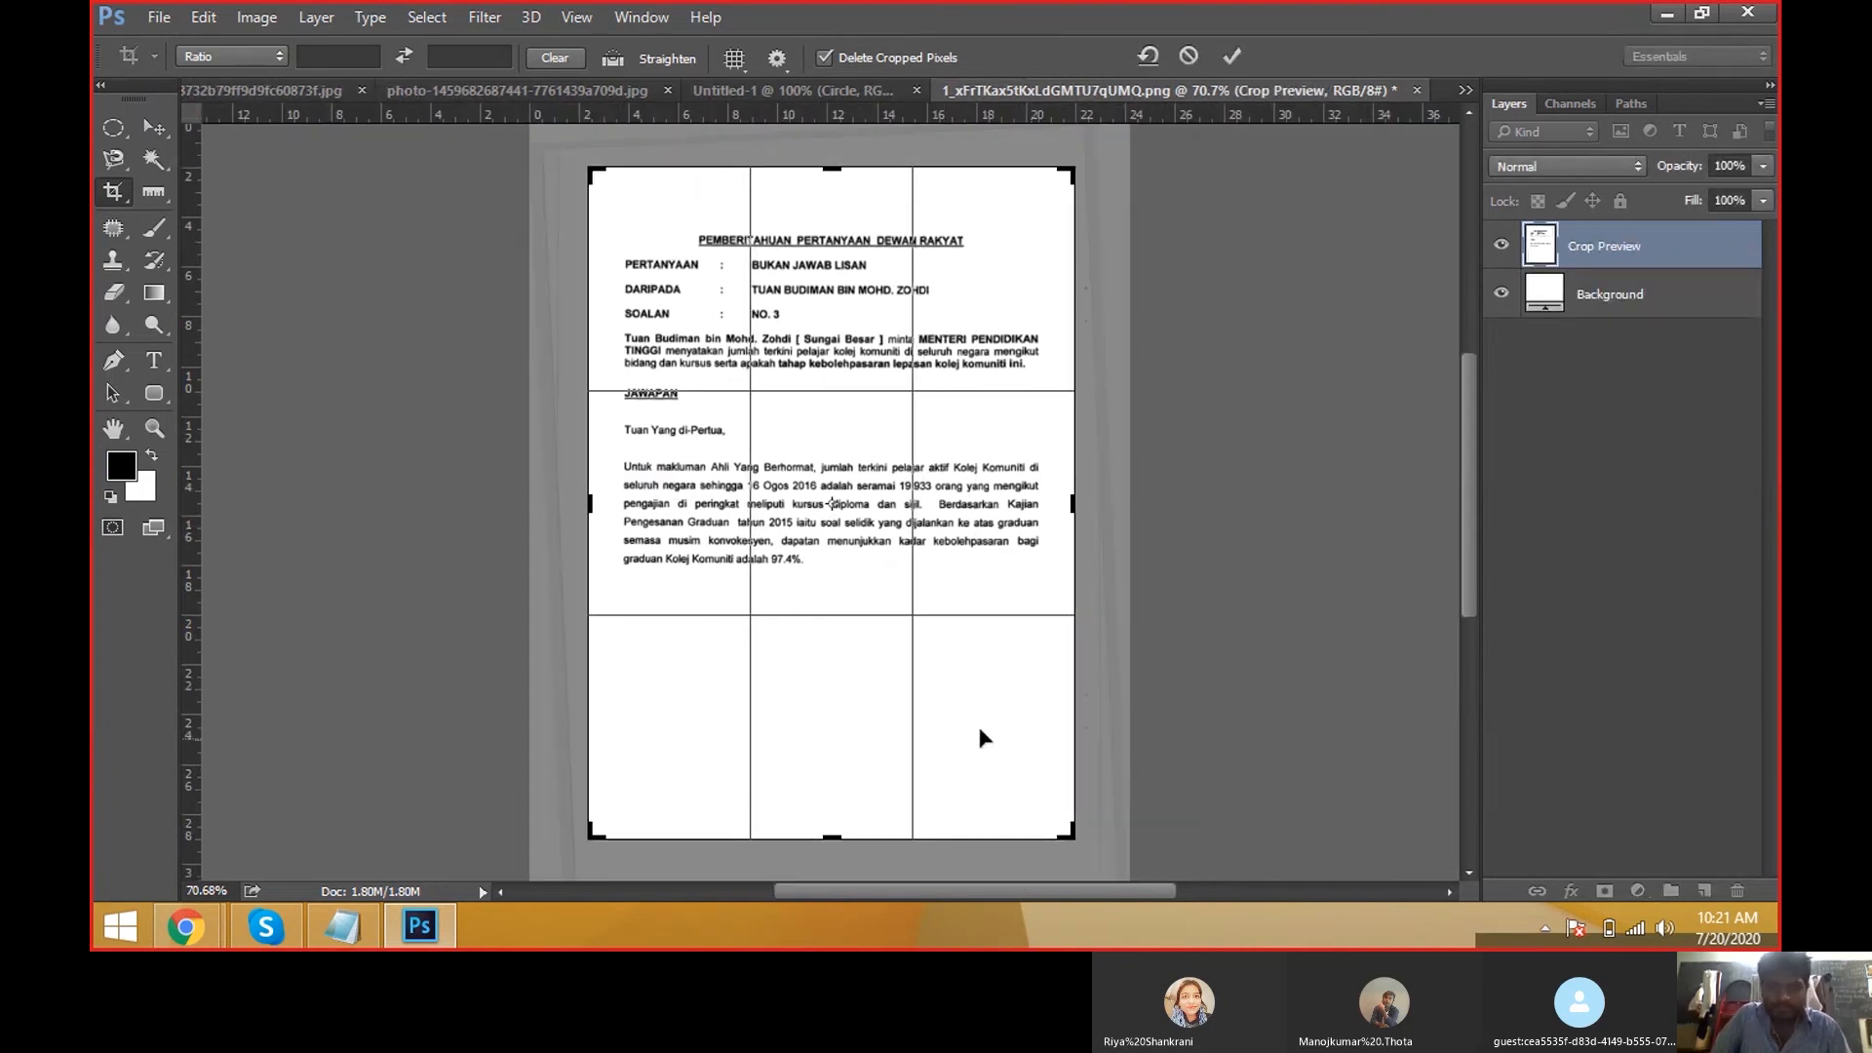
pyautogui.doubleClick(948, 536)
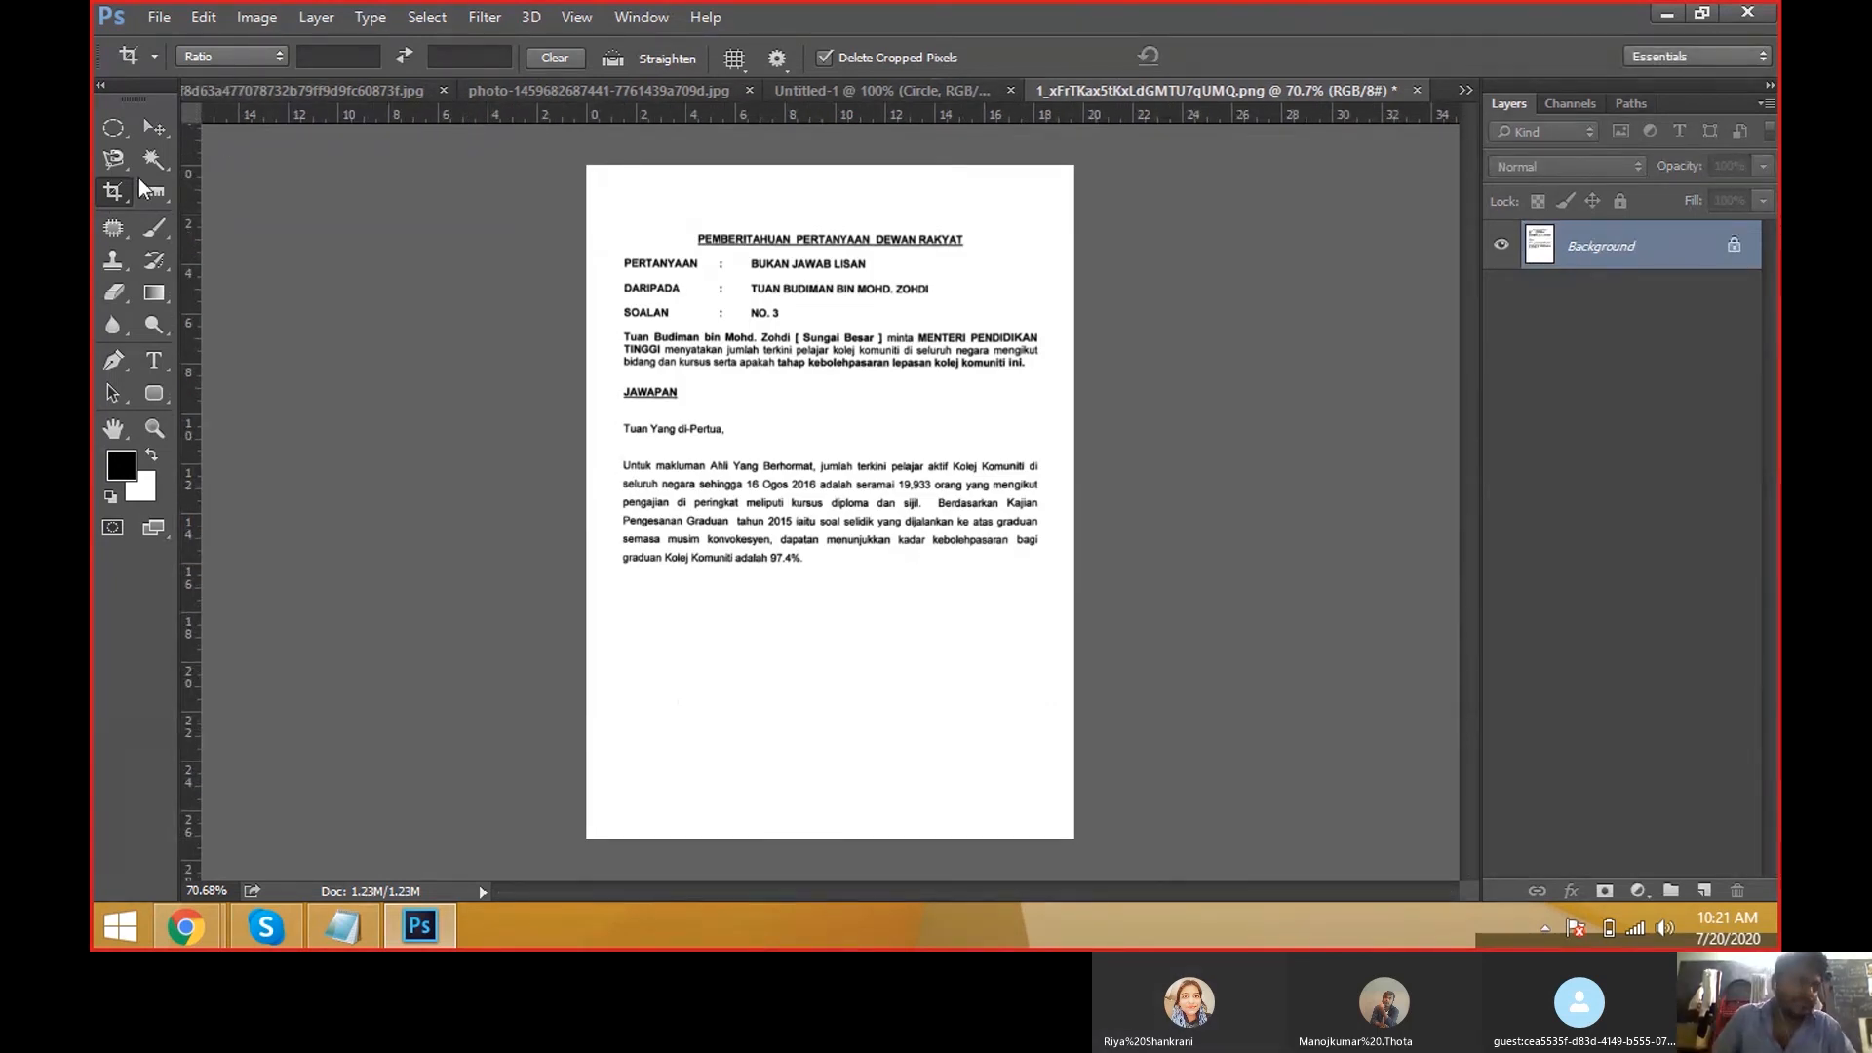
pyautogui.click(96, 197)
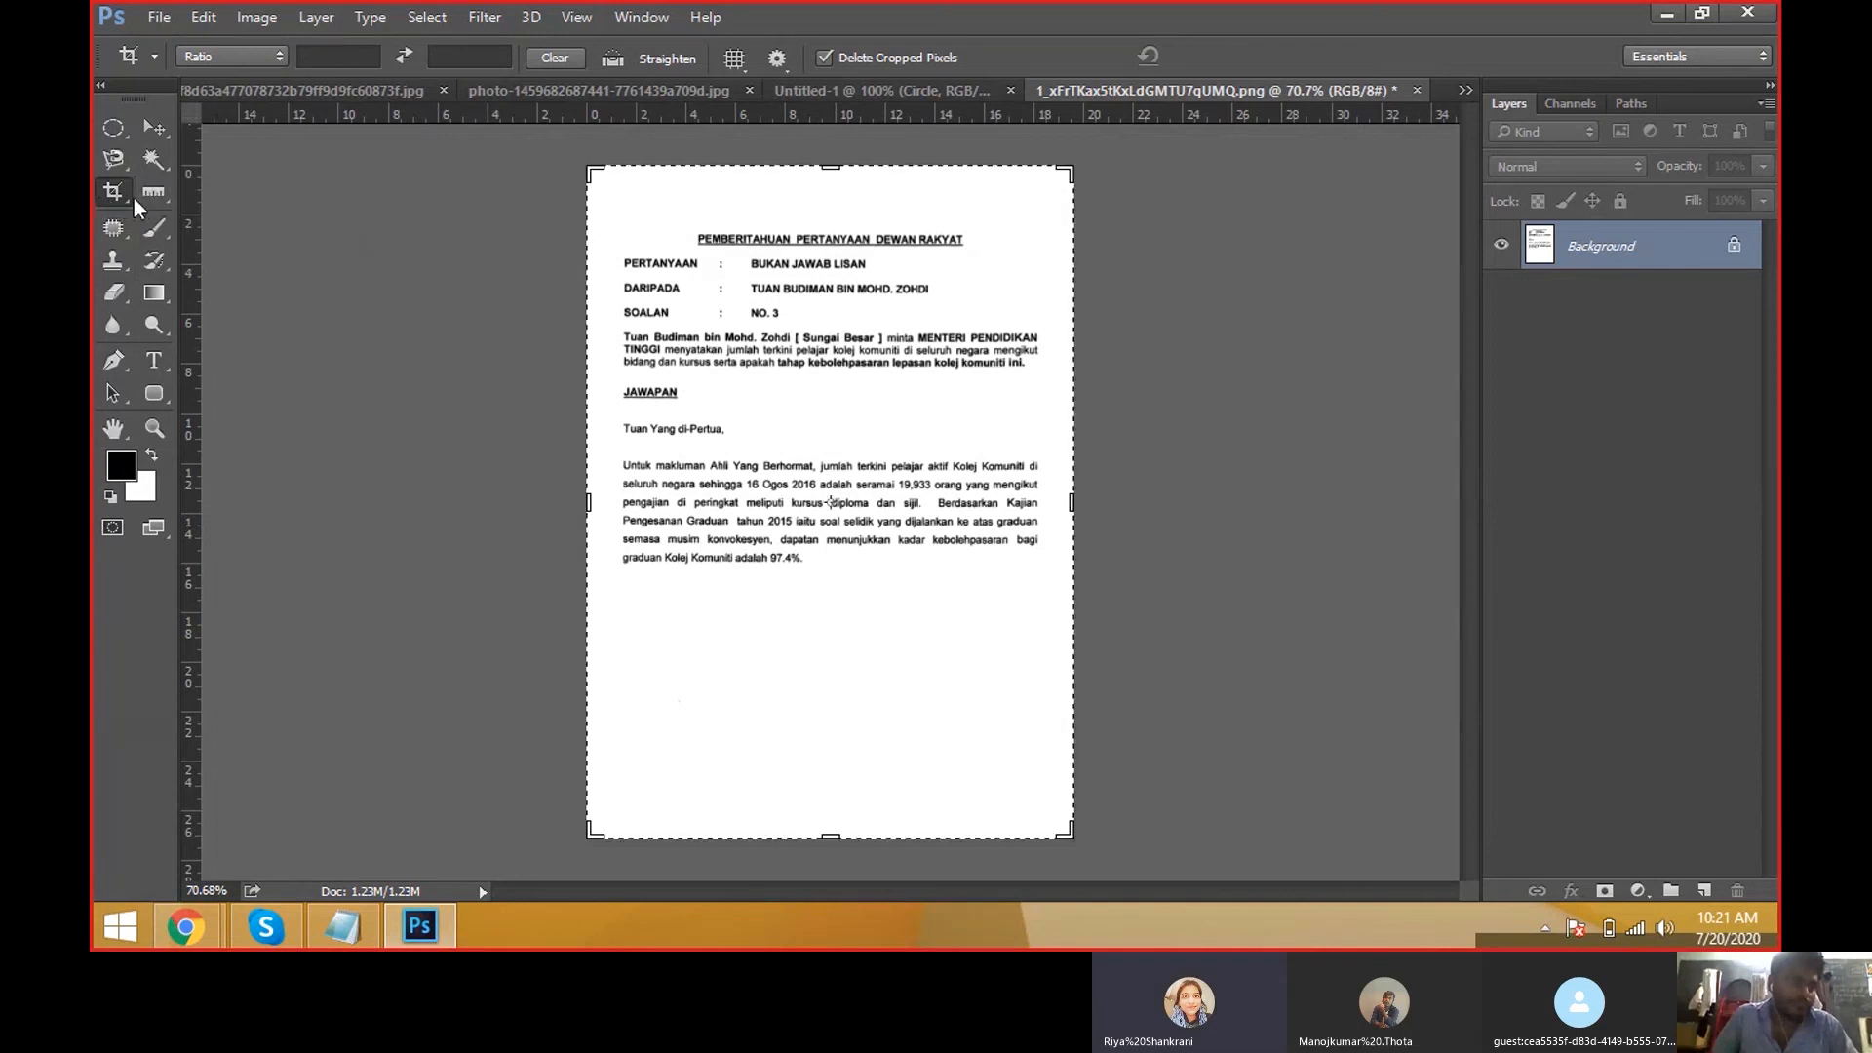
# Place a note on the duck's head in the duck photo with the Note tool, and leave only the Notes panel floating.
pyautogui.click(154, 197)
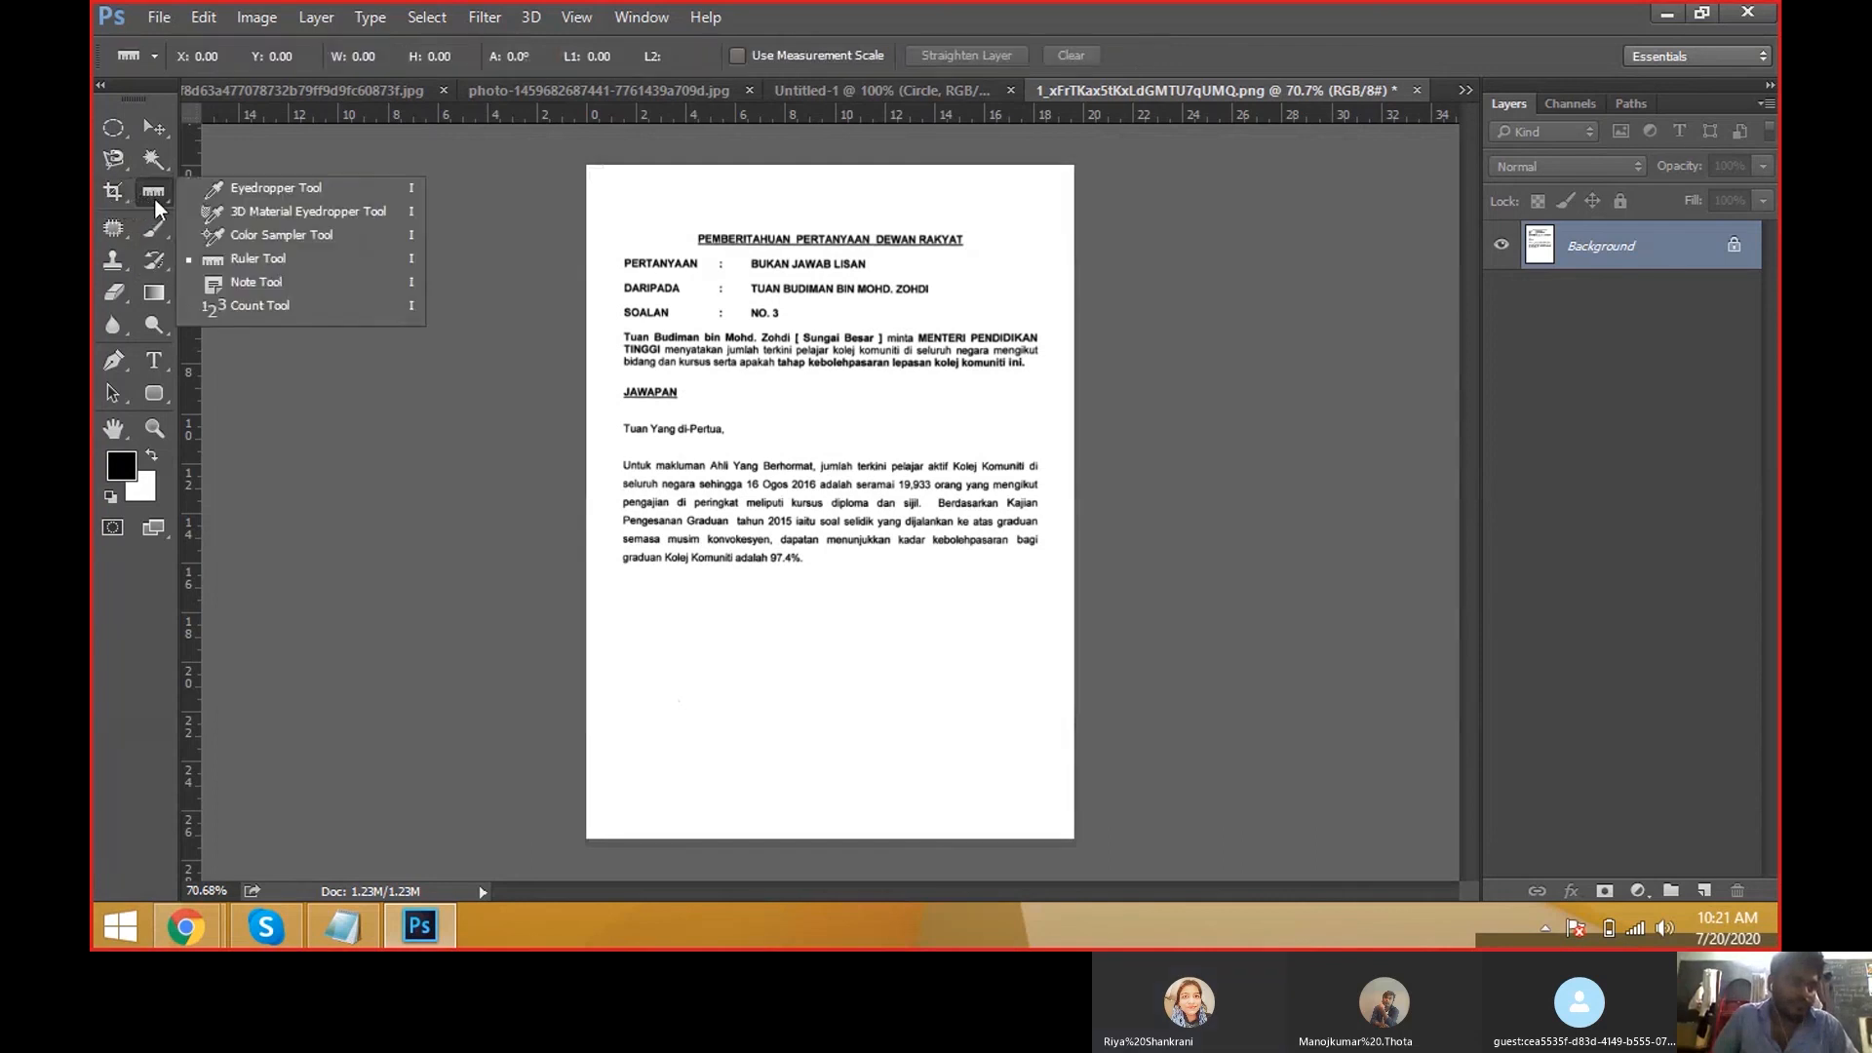
pyautogui.click(272, 281)
pyautogui.click(804, 90)
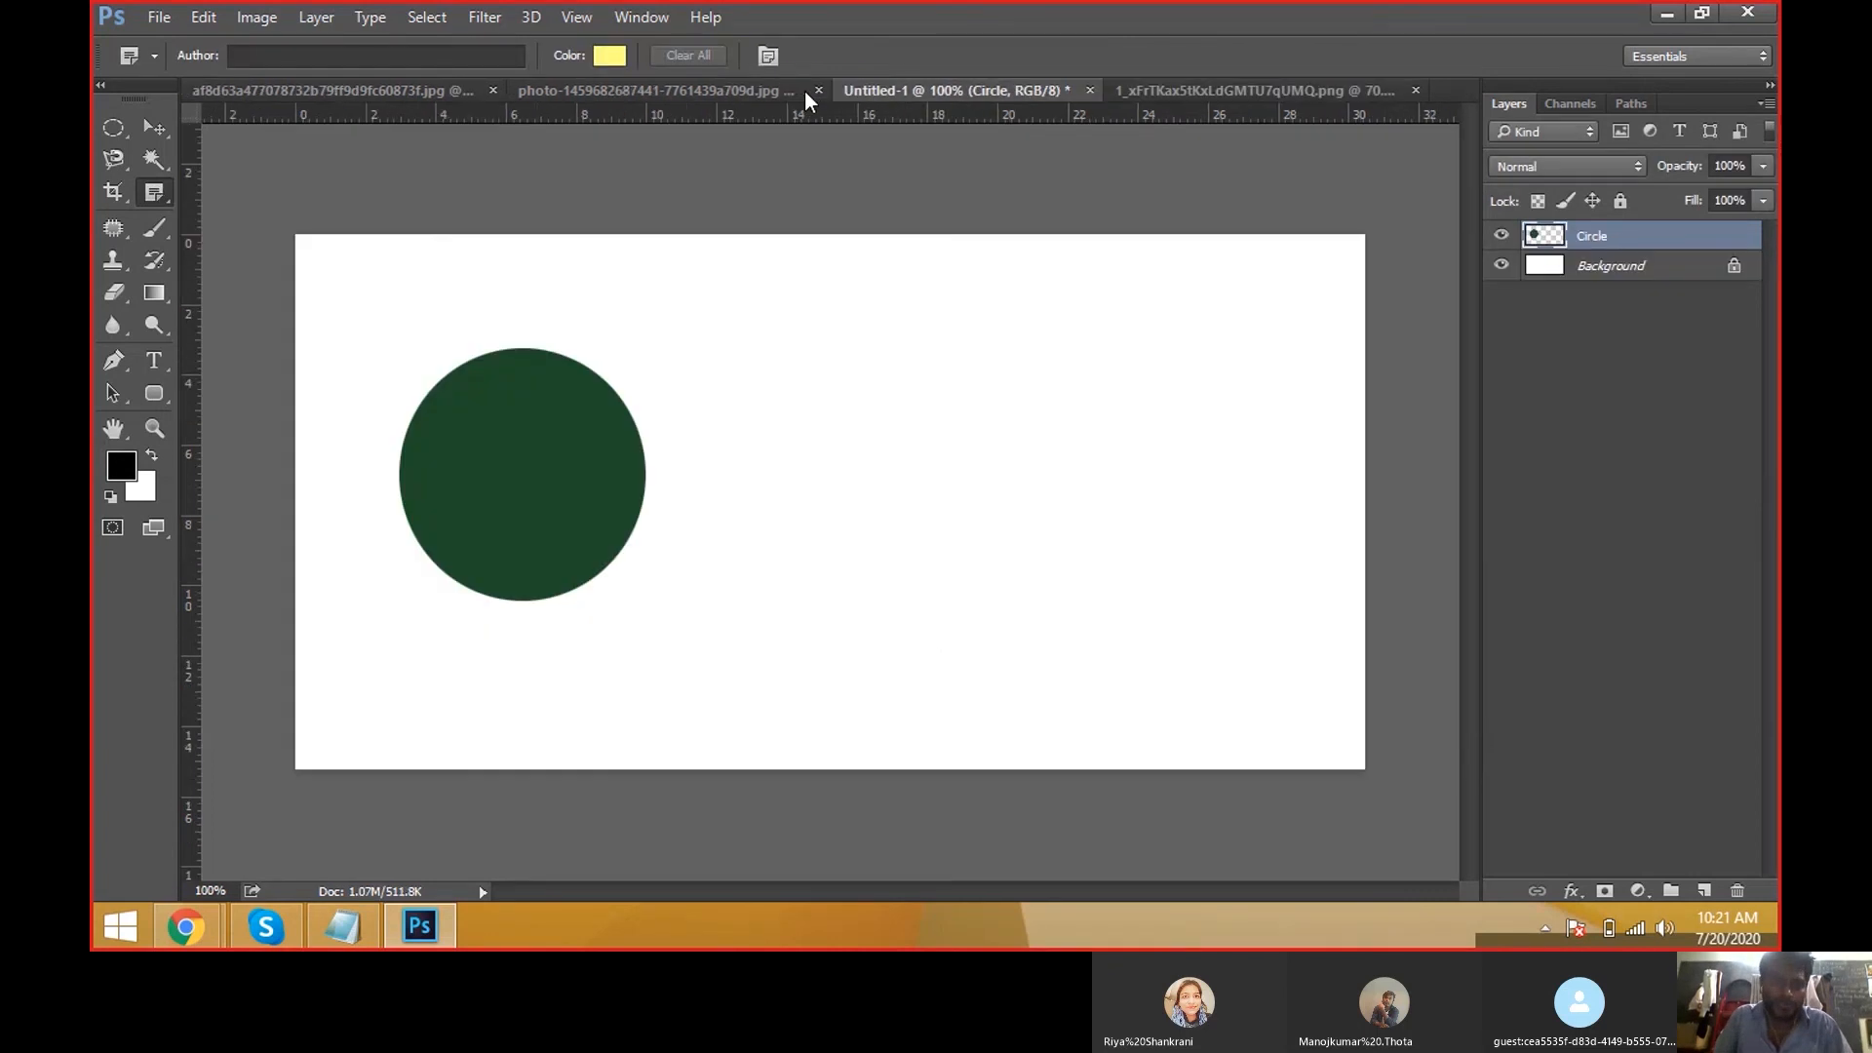
pyautogui.click(686, 92)
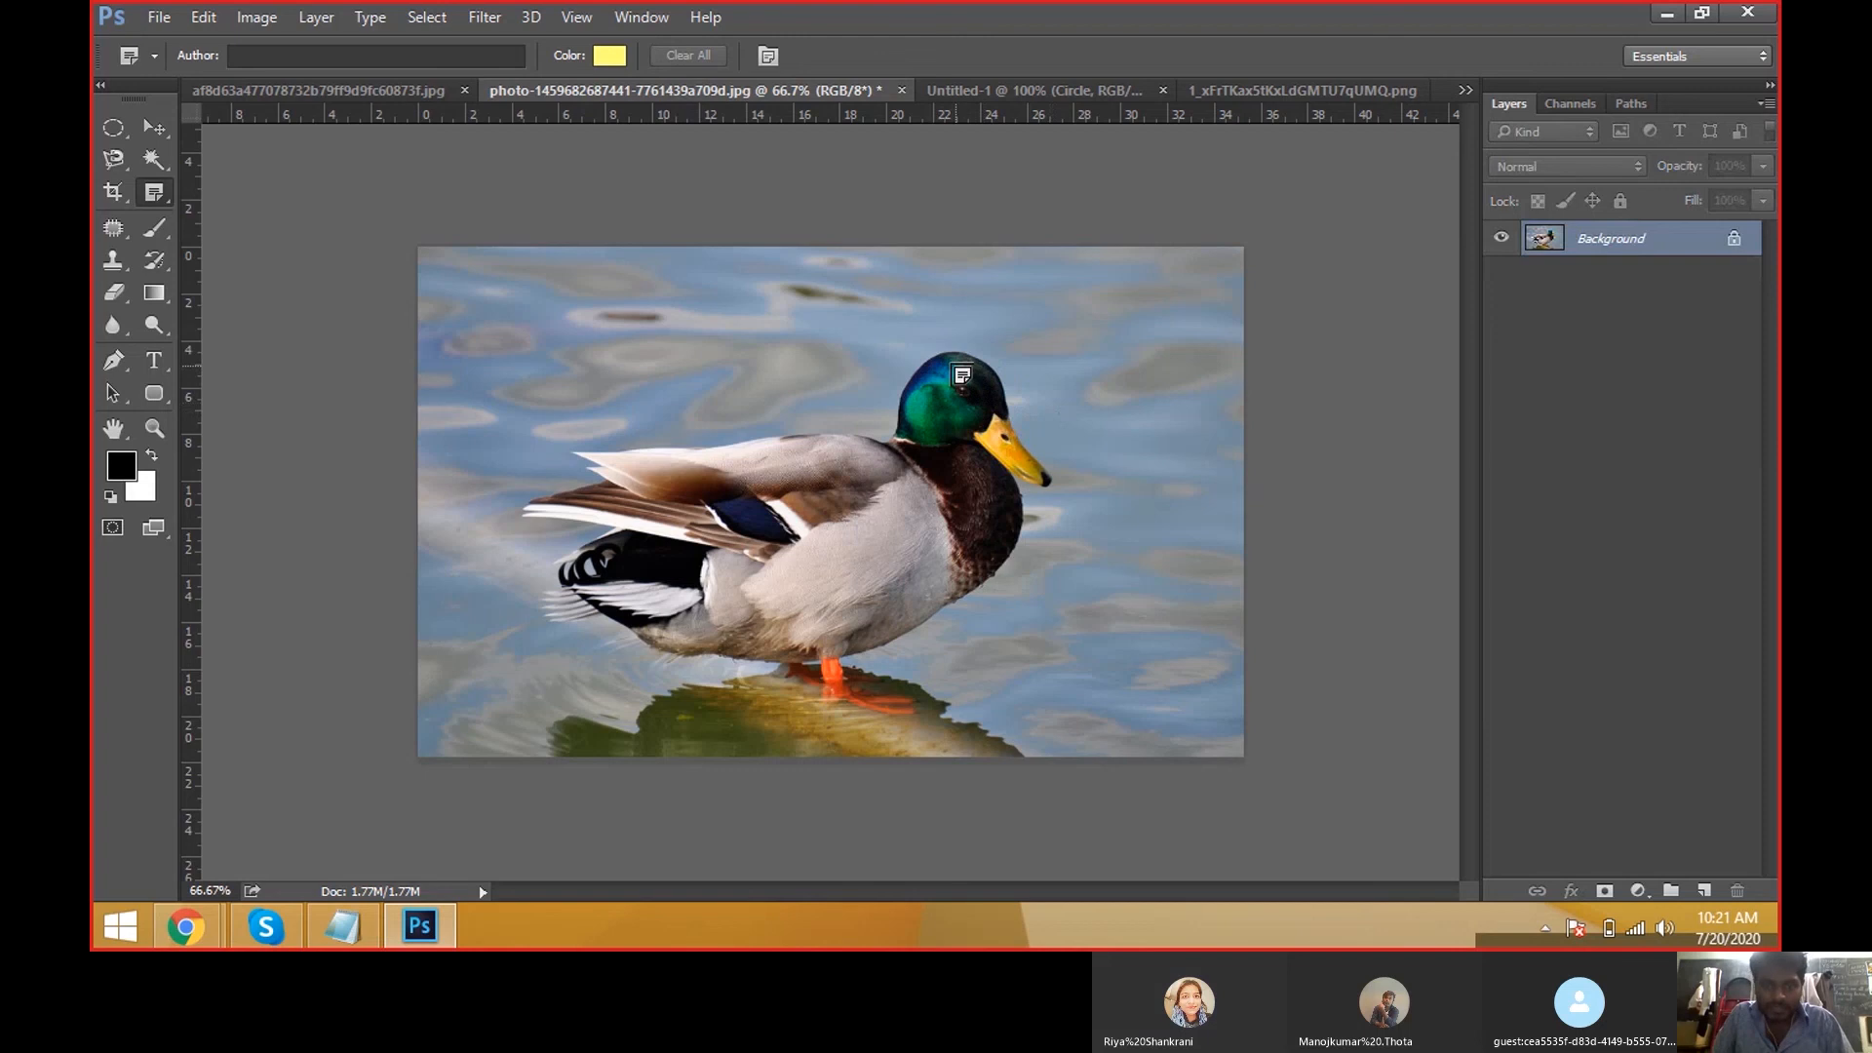
pyautogui.click(991, 372)
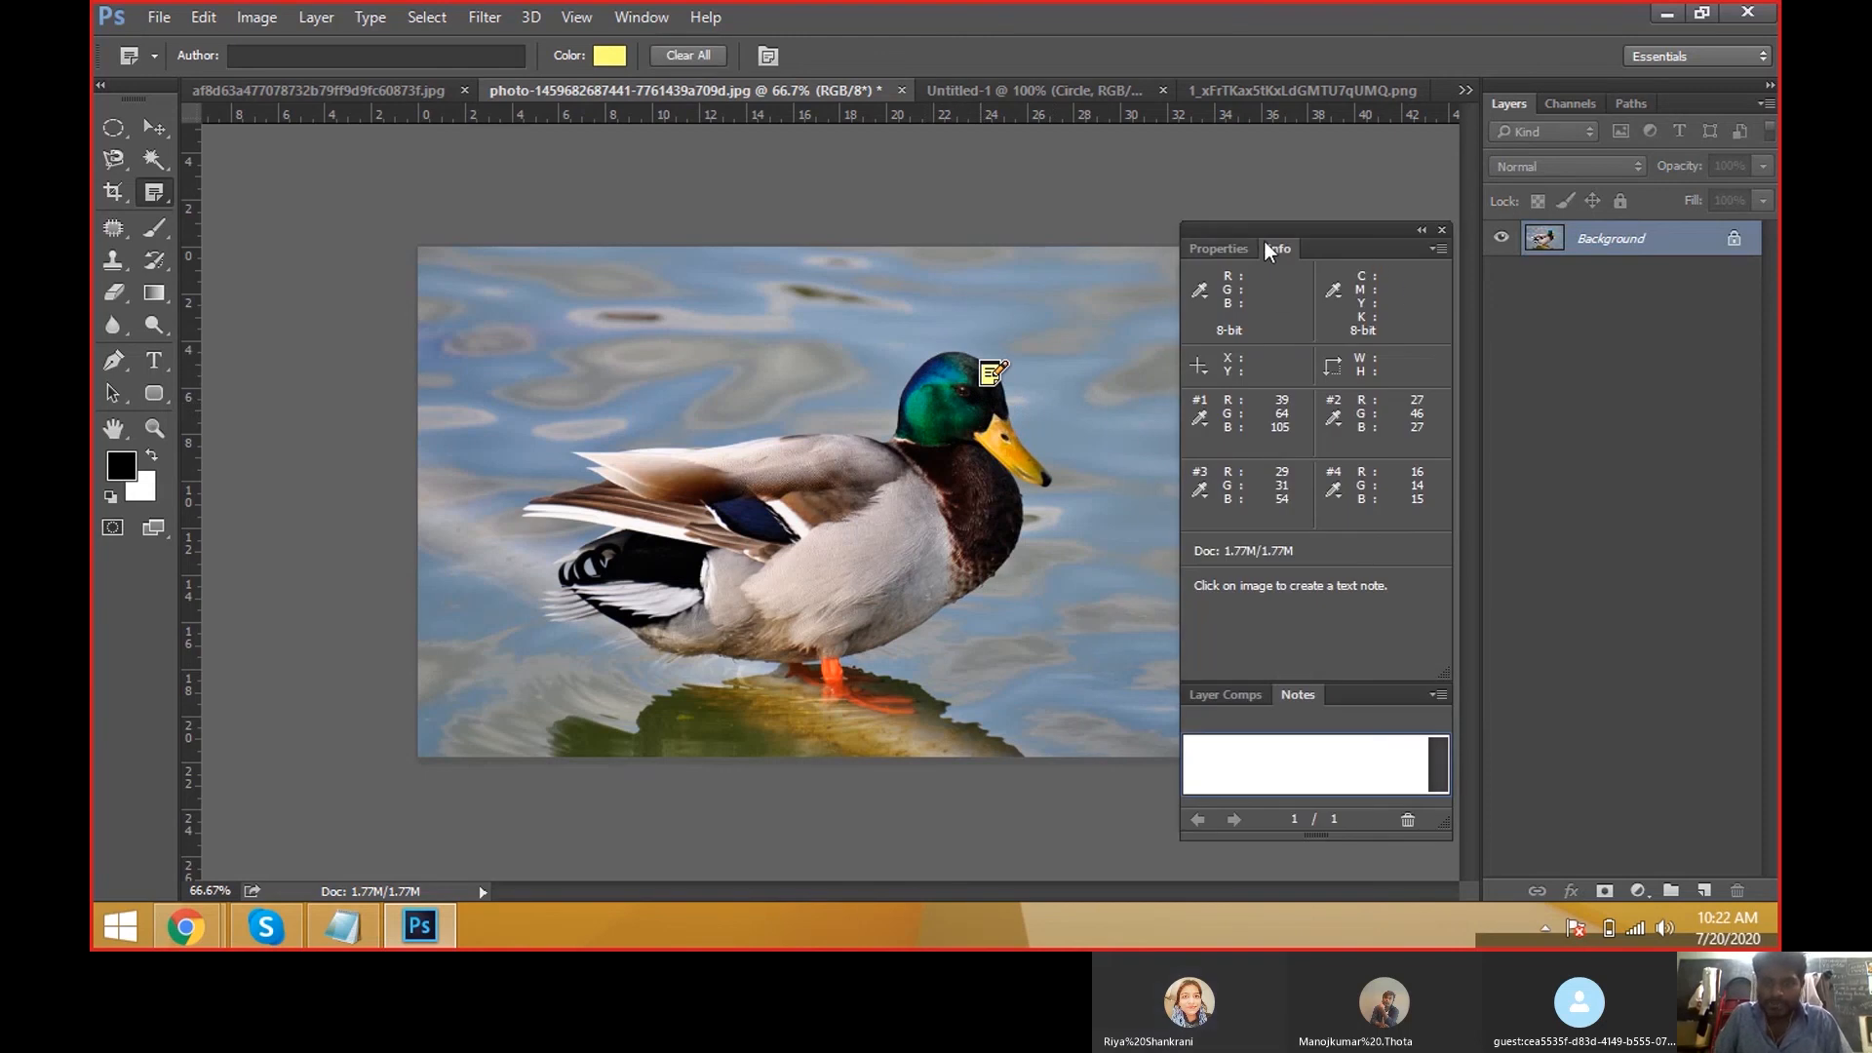
pyautogui.moveTo(1297, 695); pyautogui.dragTo(1298, 207)
pyautogui.click(1442, 229)
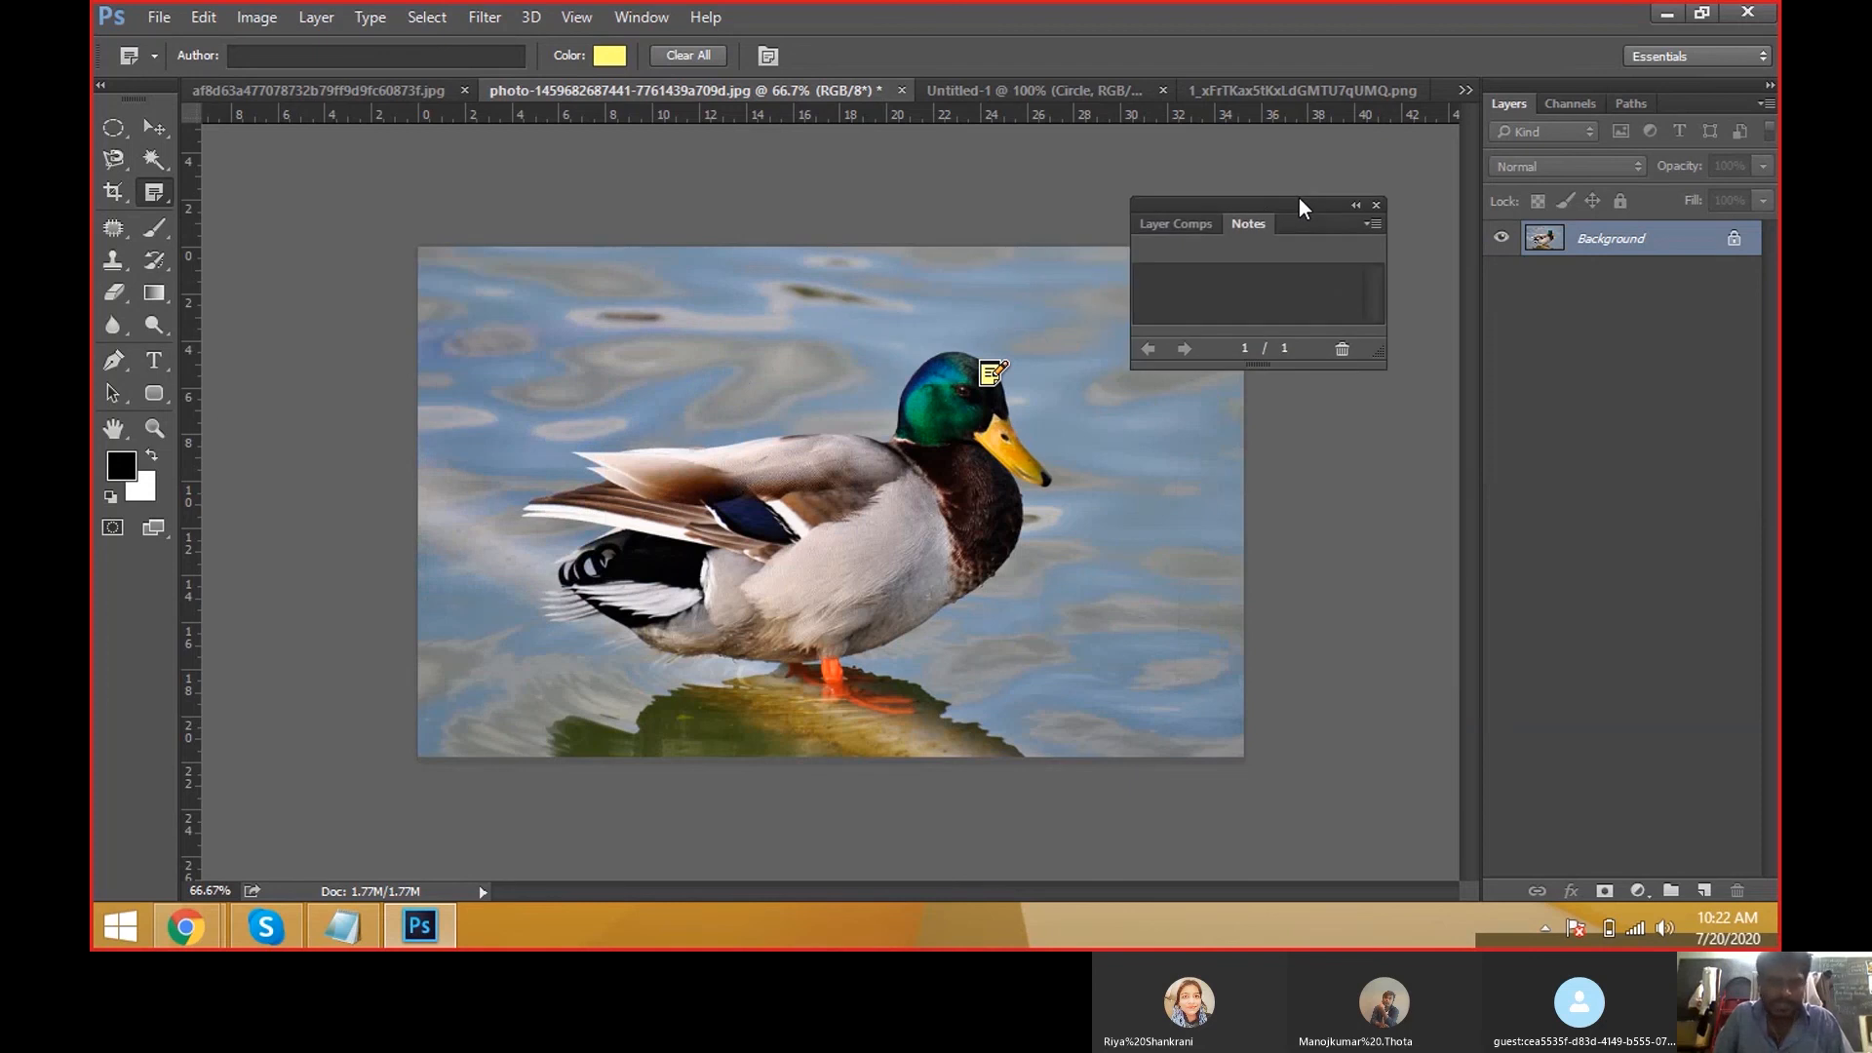
# Write "Head color is Blue....", "Eyes are Black" and "Nose is Yellow" on separate lines of the note, and close the Notes panel.
pyautogui.click(1229, 296)
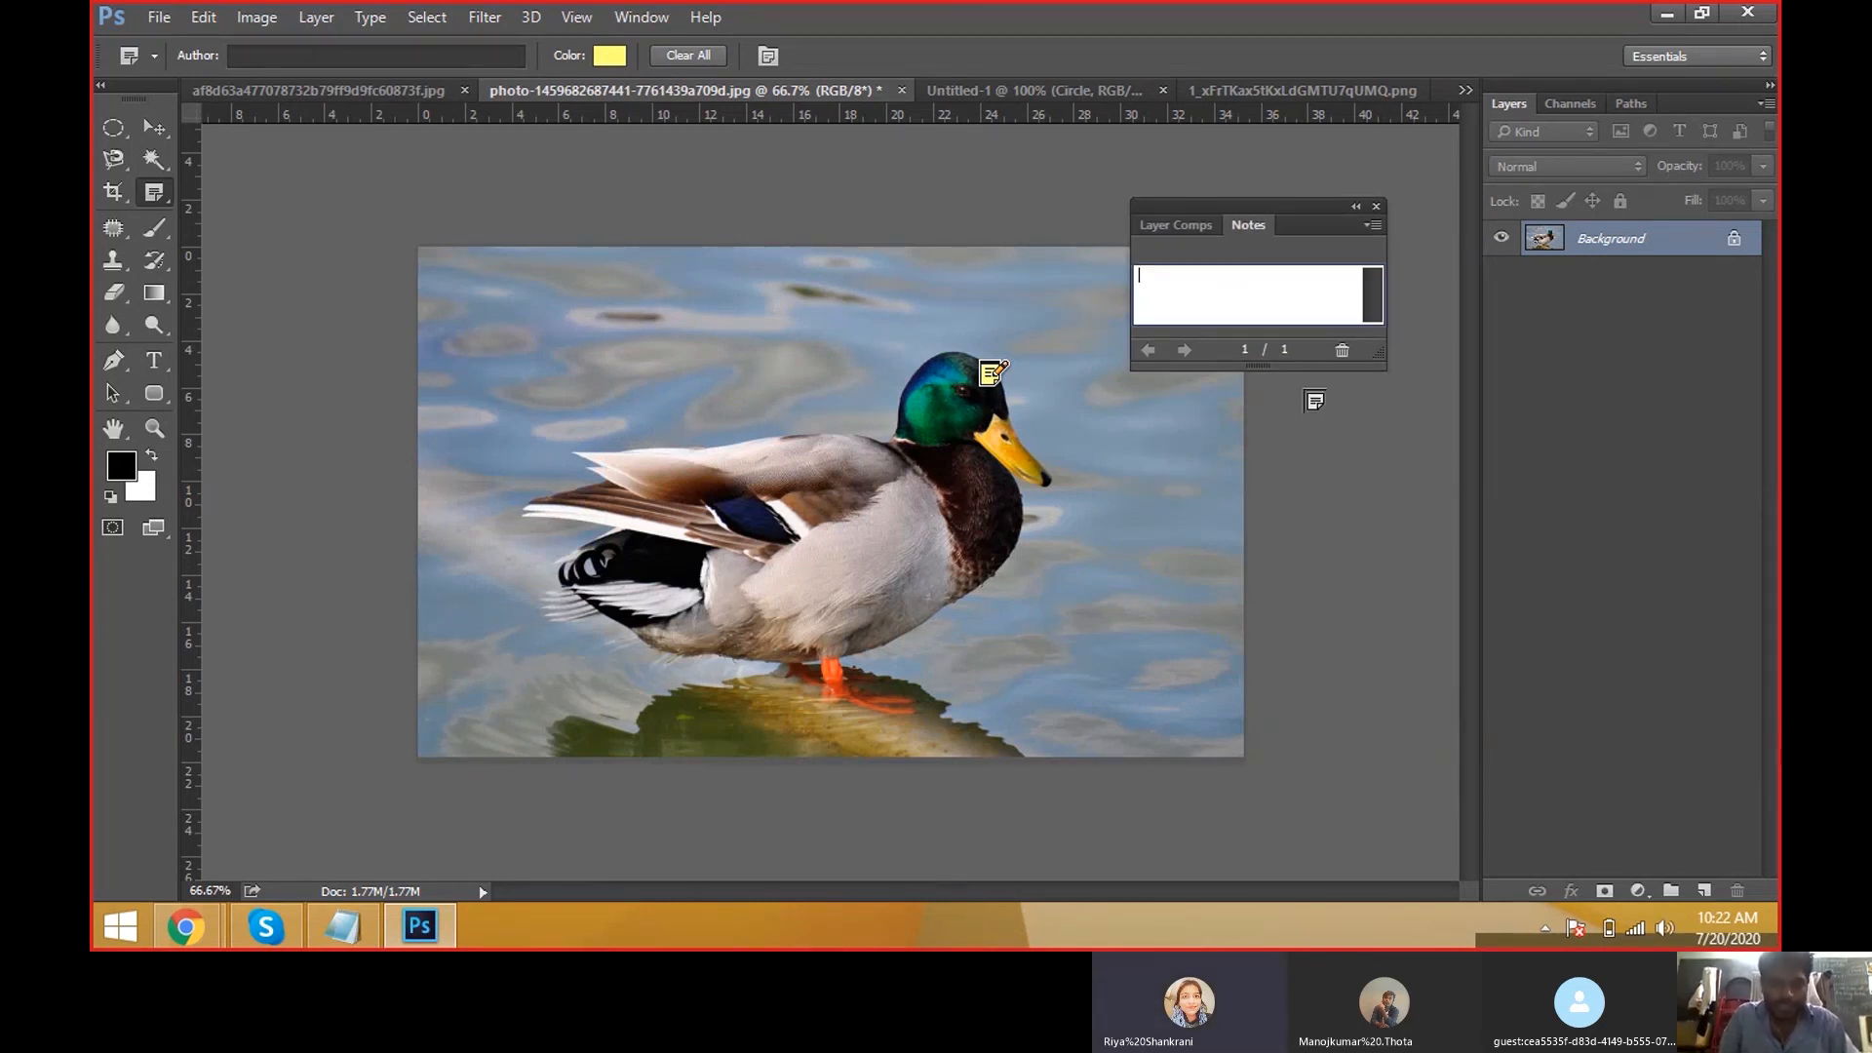
pyautogui.write('Heade')
pyautogui.press('BackSpace')
pyautogui.write('color is Blue....')
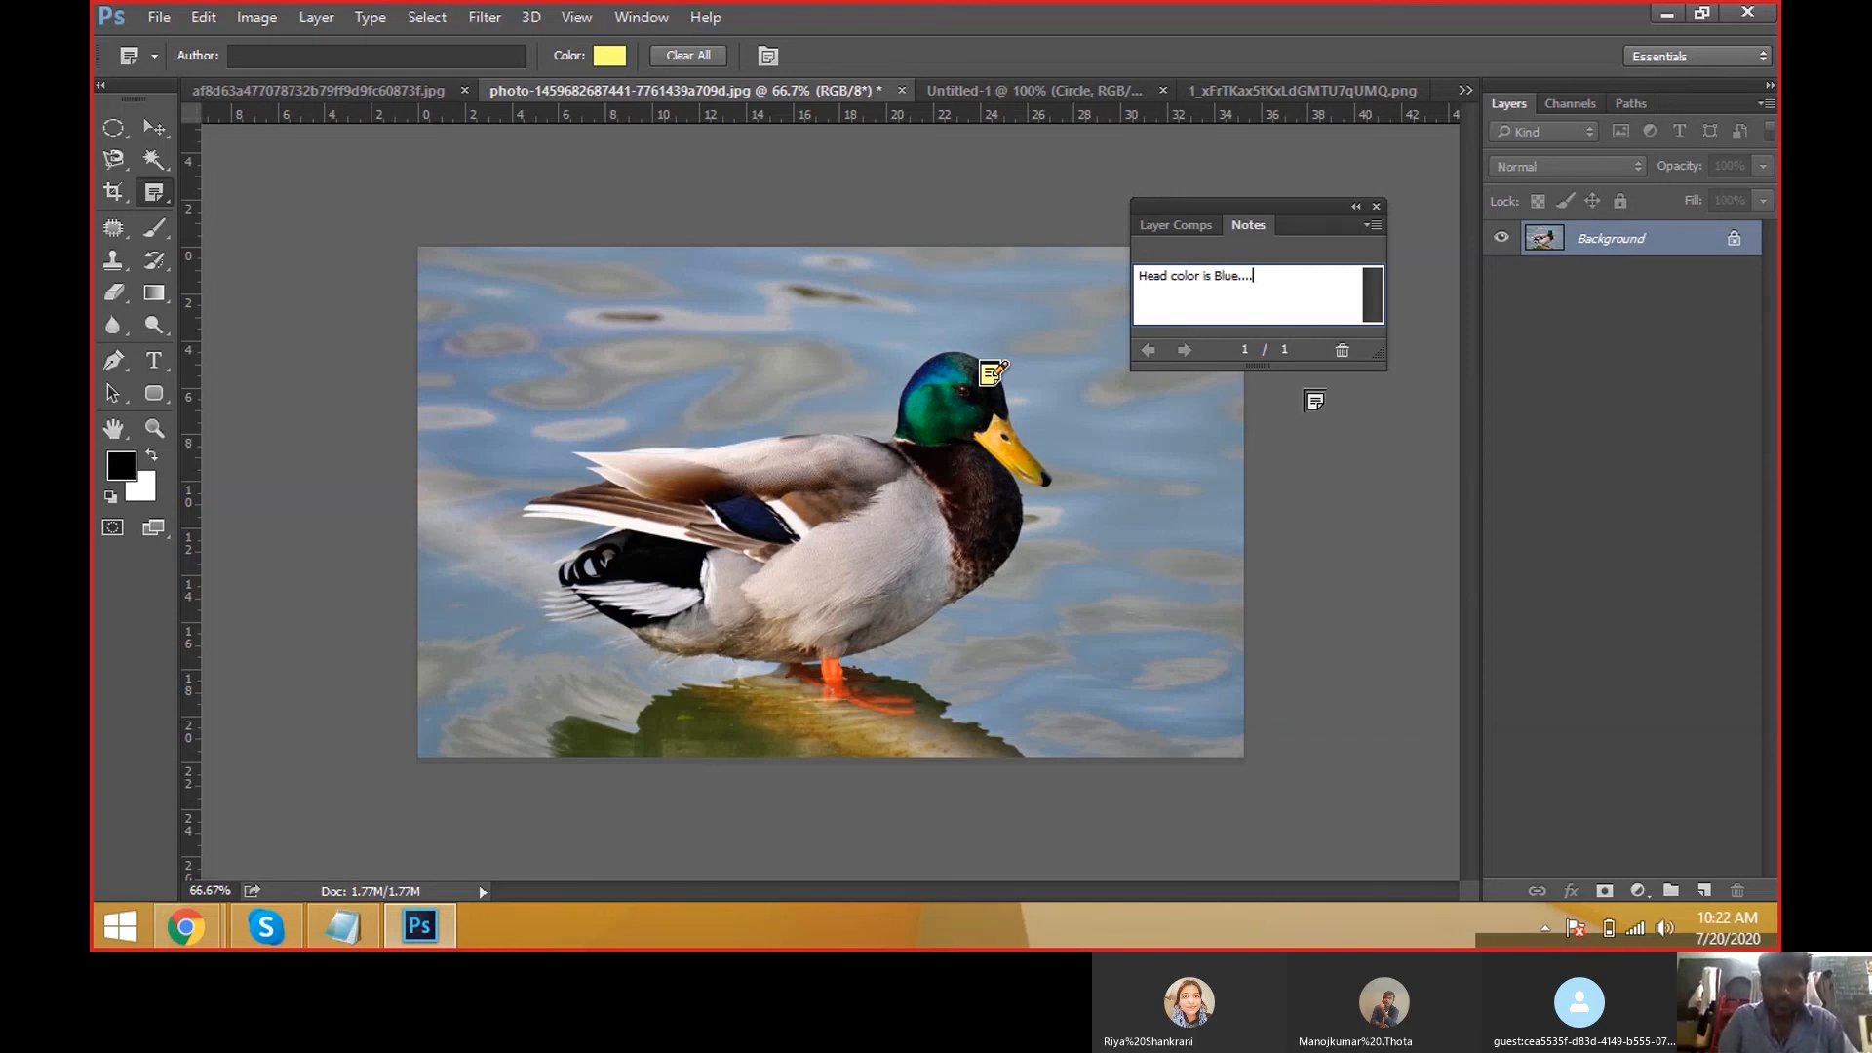
pyautogui.press('Return')
pyautogui.write('Eyes are Black')
pyautogui.press('Return')
pyautogui.write('Nose is Yell')
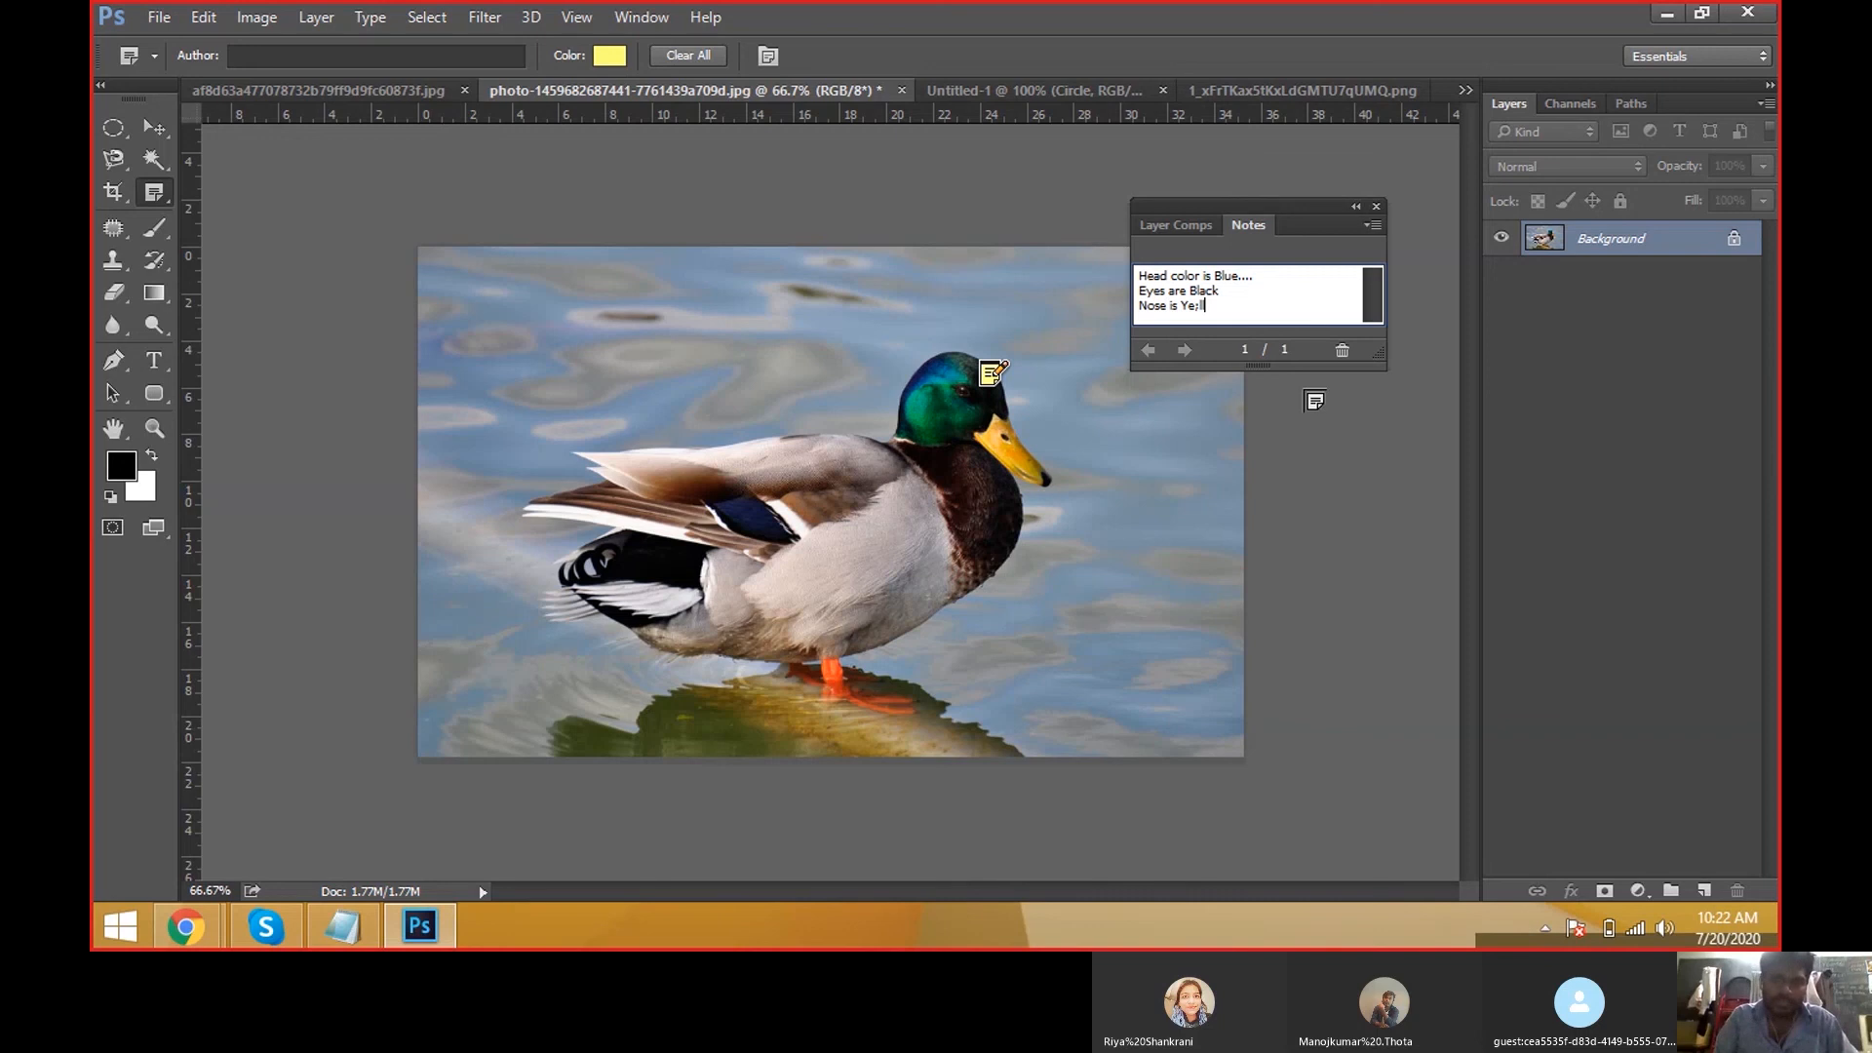
pyautogui.write('ow')
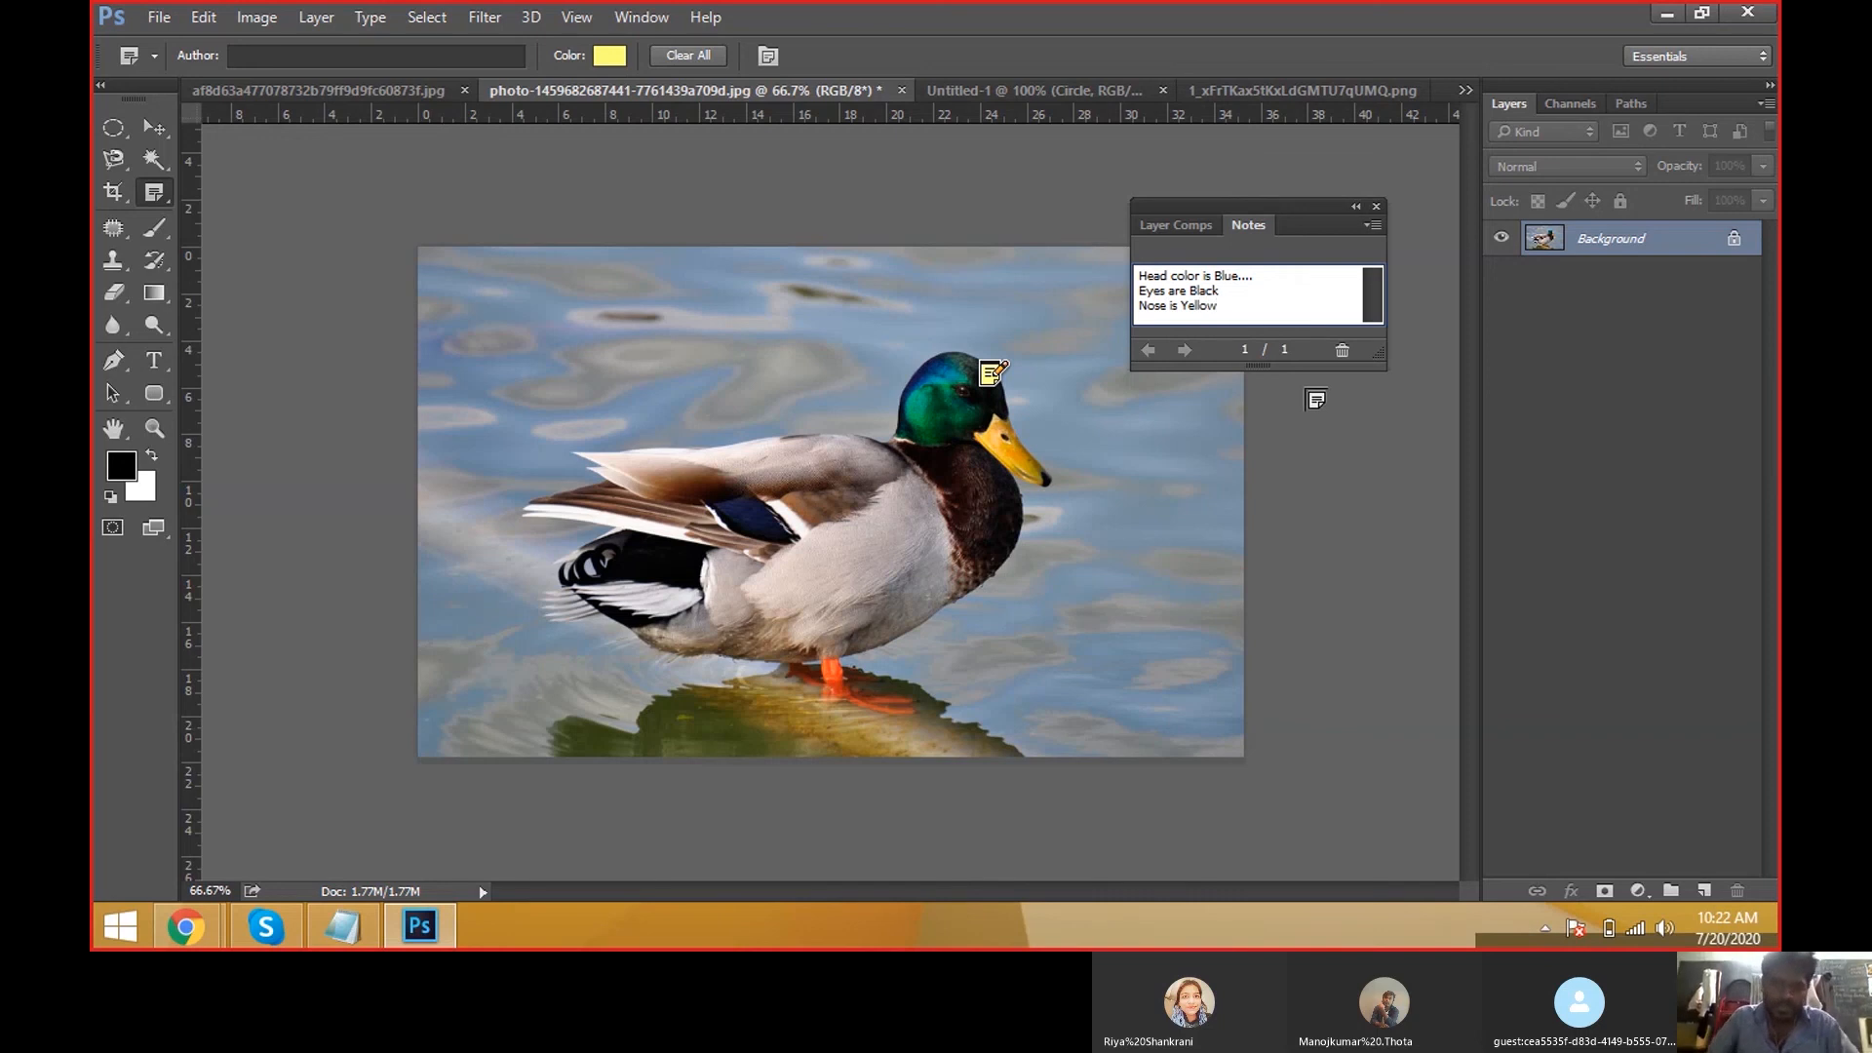
pyautogui.click(1376, 207)
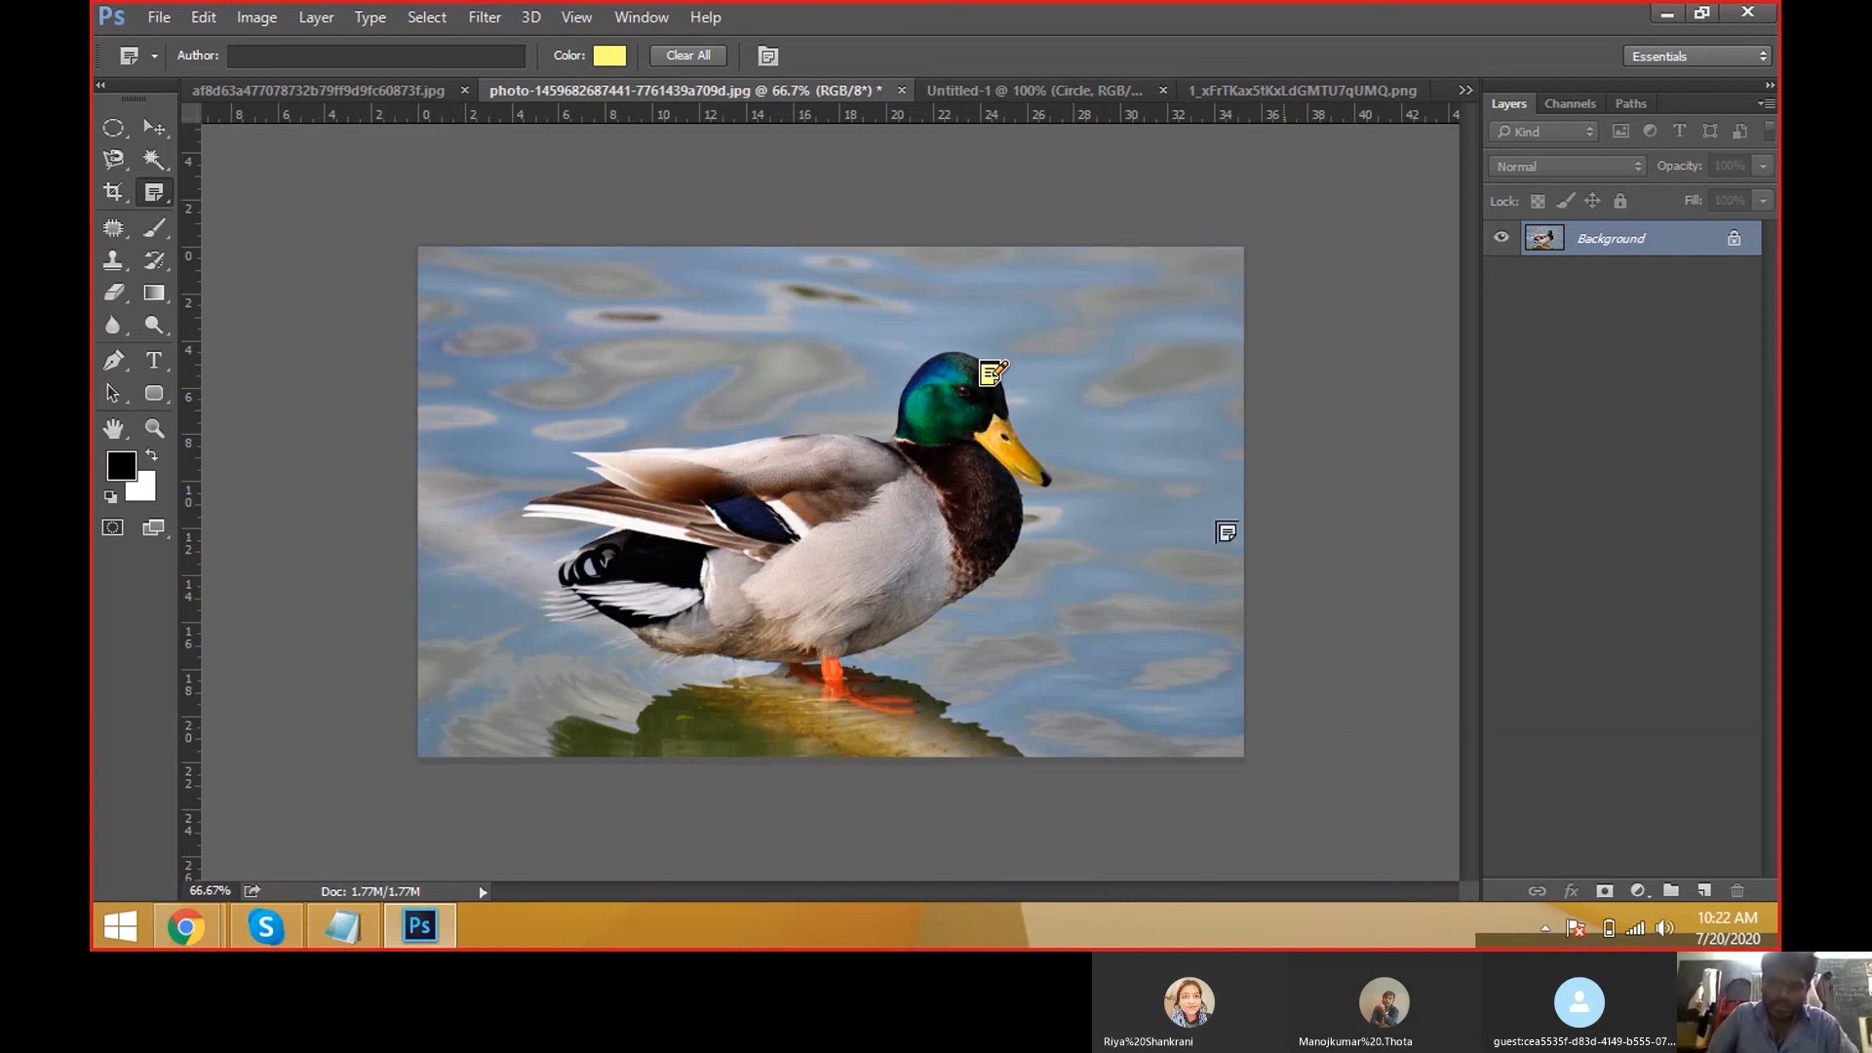
# Shift the note slightly lower on the duck's head, reopen it to view its text, and close the repositioned Notes panel.
pyautogui.moveTo(992, 372); pyautogui.dragTo(991, 393)
pyautogui.rightClick(990, 393)
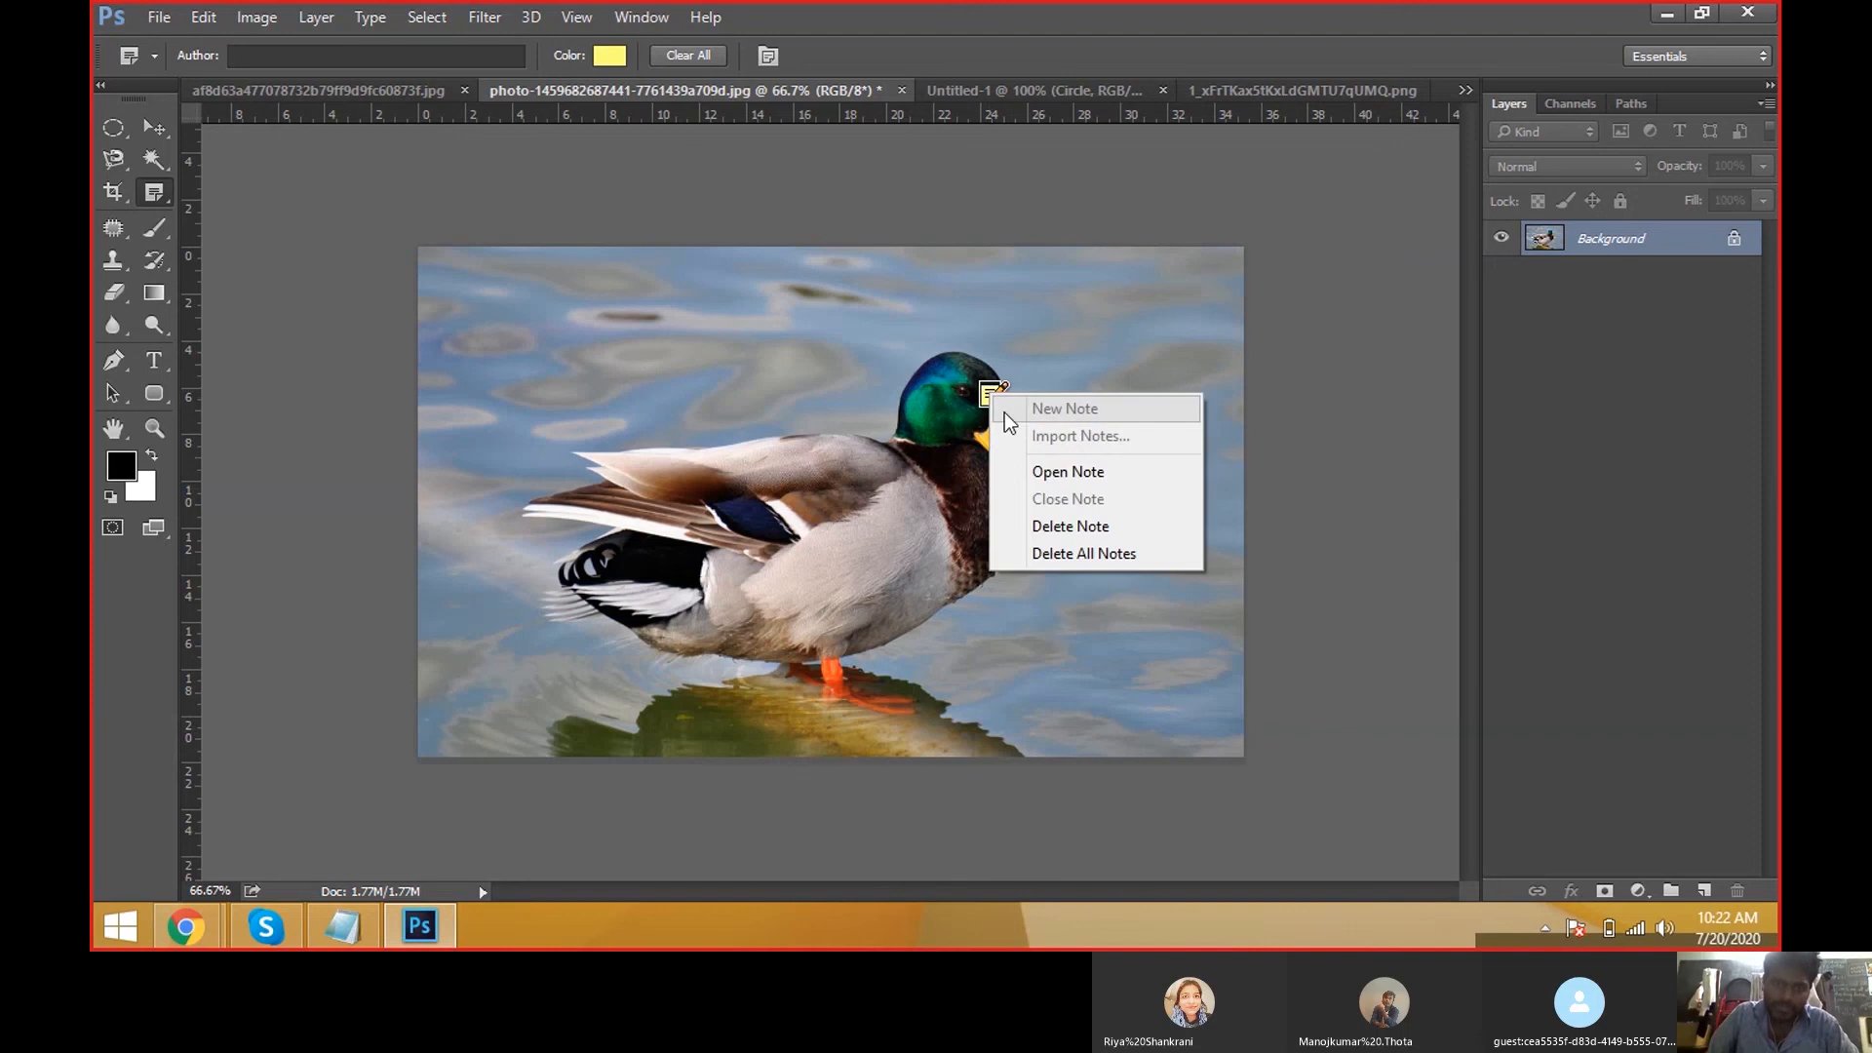
pyautogui.click(1037, 472)
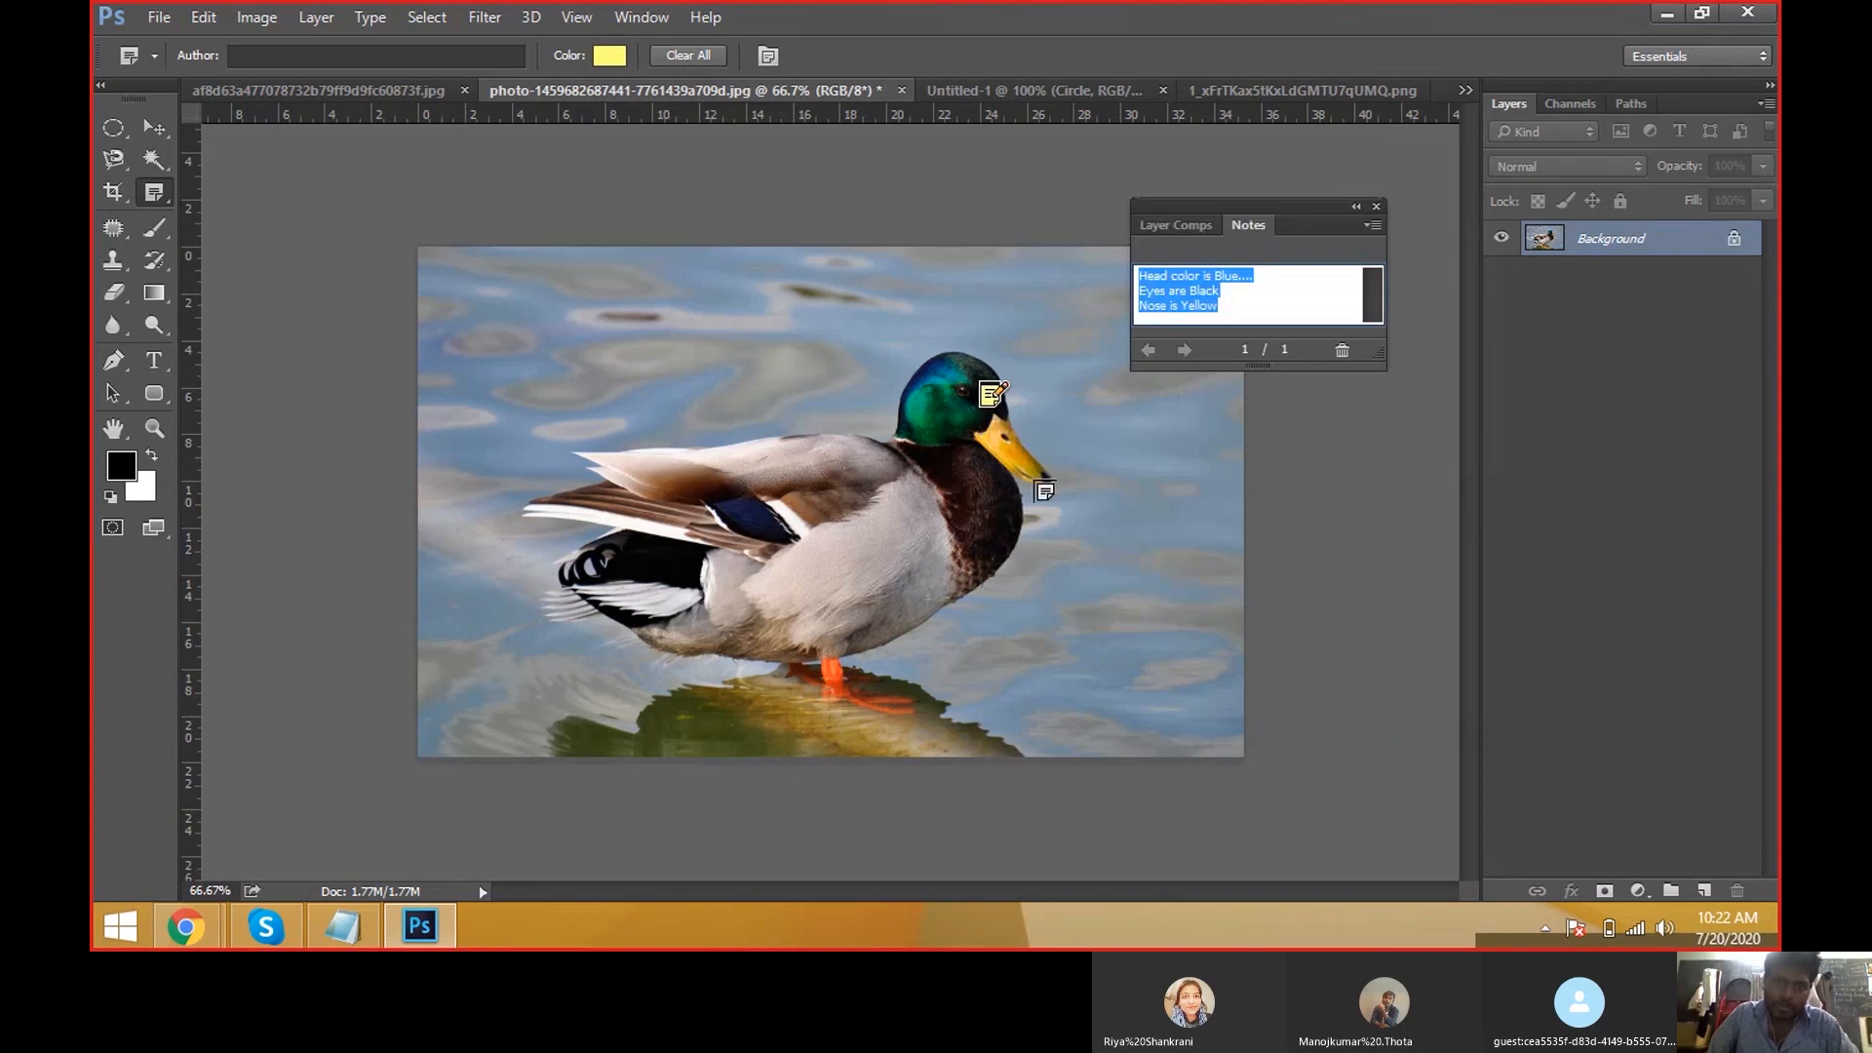
pyautogui.click(1222, 290)
pyautogui.moveTo(1301, 208); pyautogui.dragTo(1362, 429)
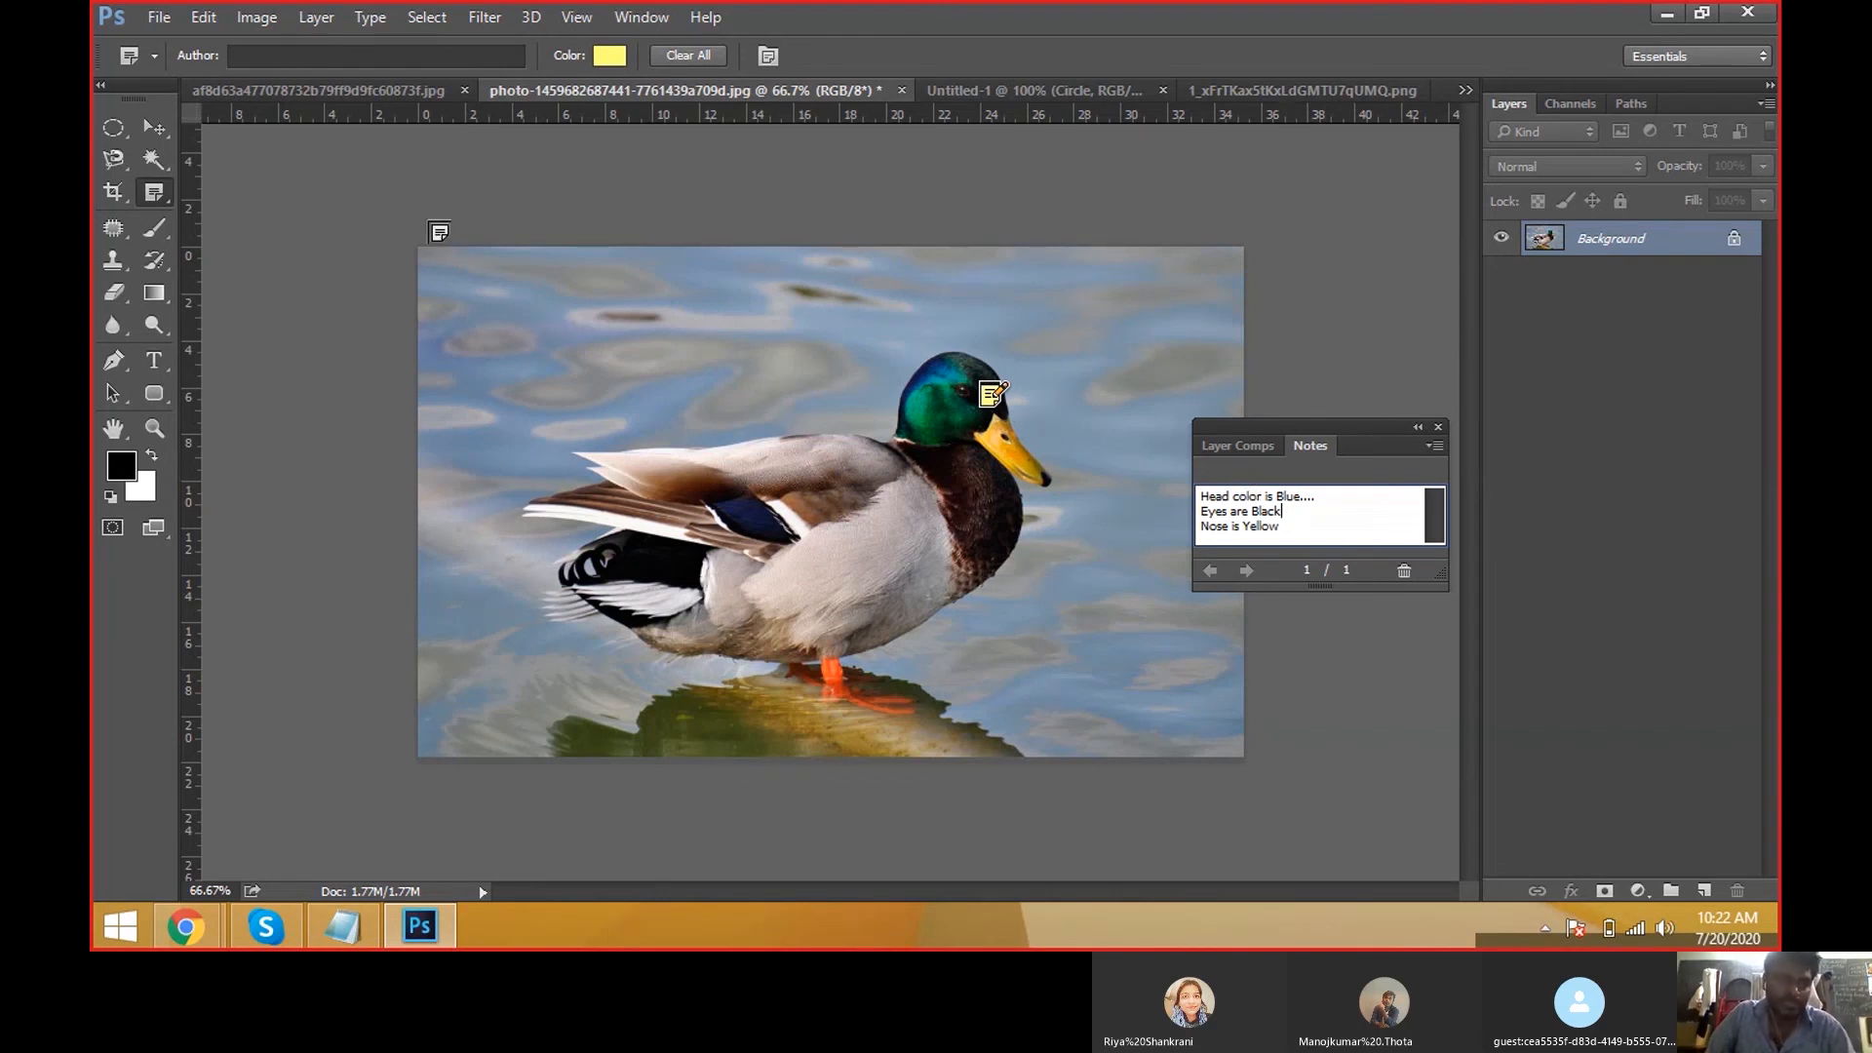
pyautogui.click(1437, 428)
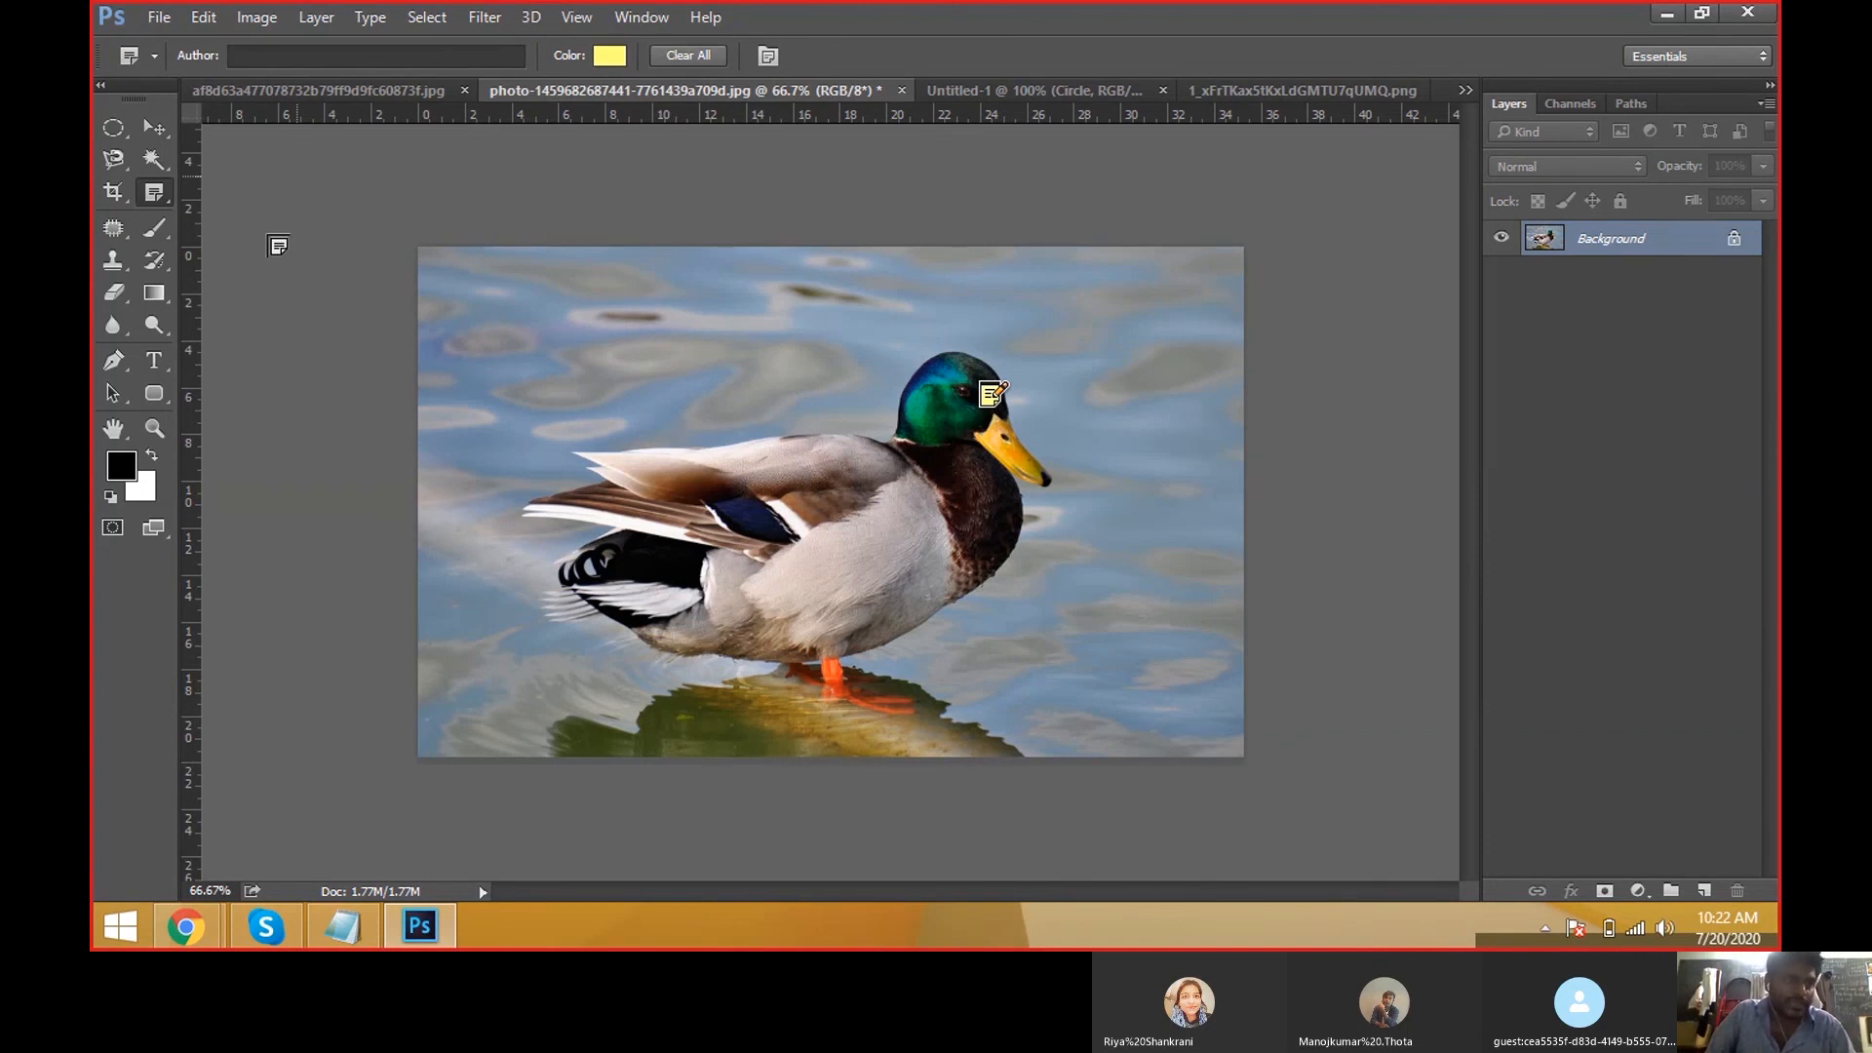
# Place a second note on the duck's brown chest with the Note tool.
pyautogui.rightClick(154, 192)
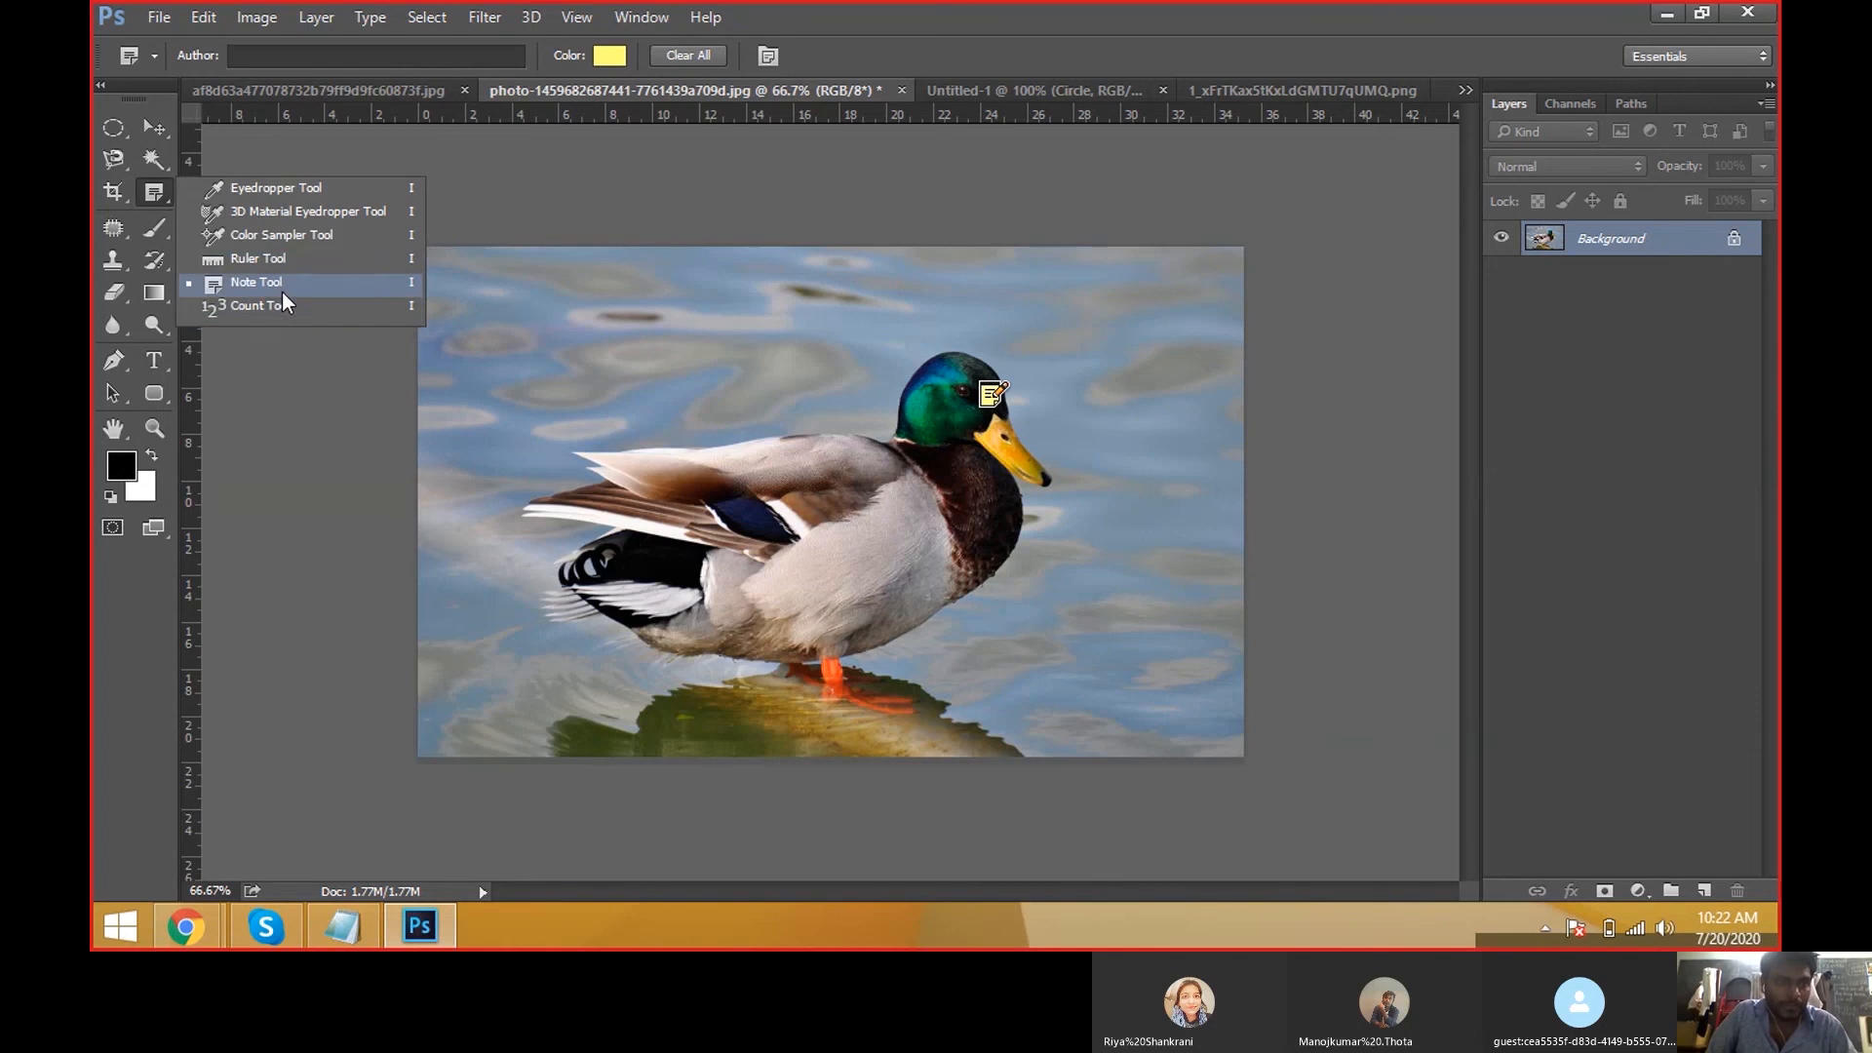
pyautogui.click(282, 291)
pyautogui.click(955, 583)
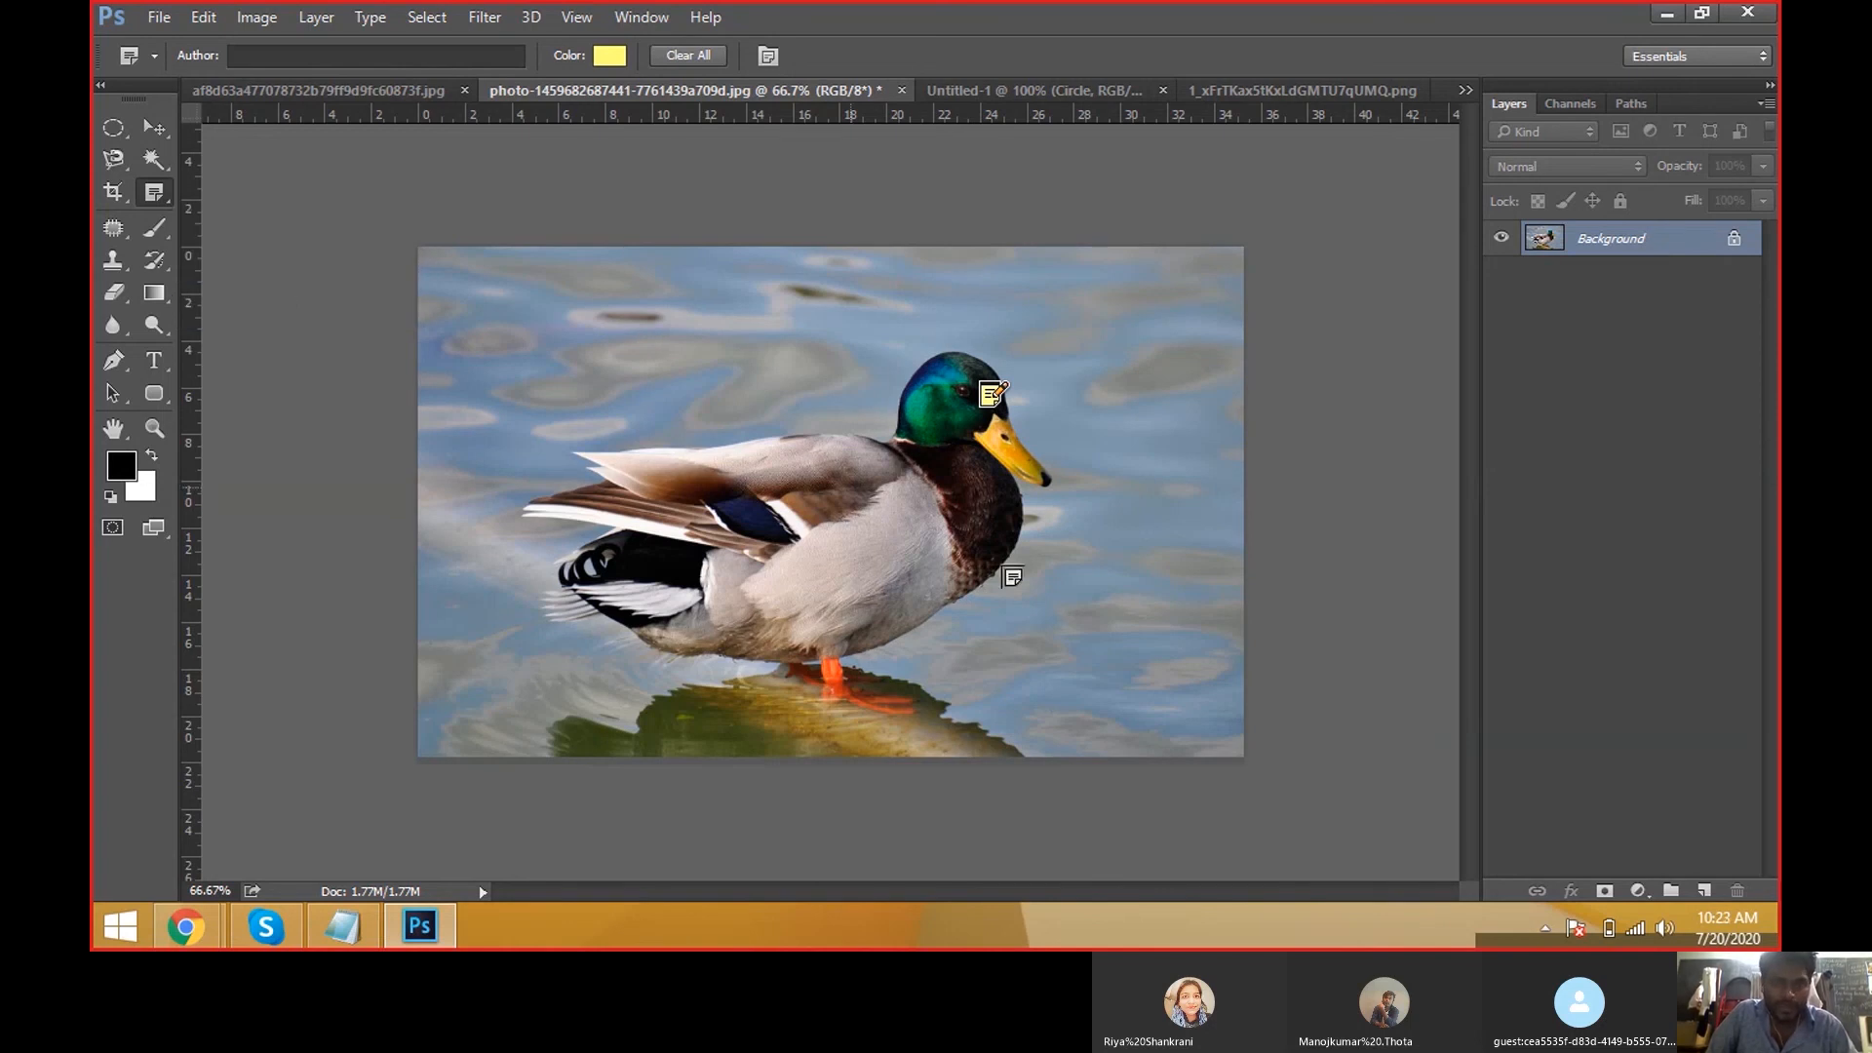
pyautogui.click(989, 535)
# Enter several short lines of filler text in the chest note and clear all of it.
pyautogui.write('dsadfsdfsdf')
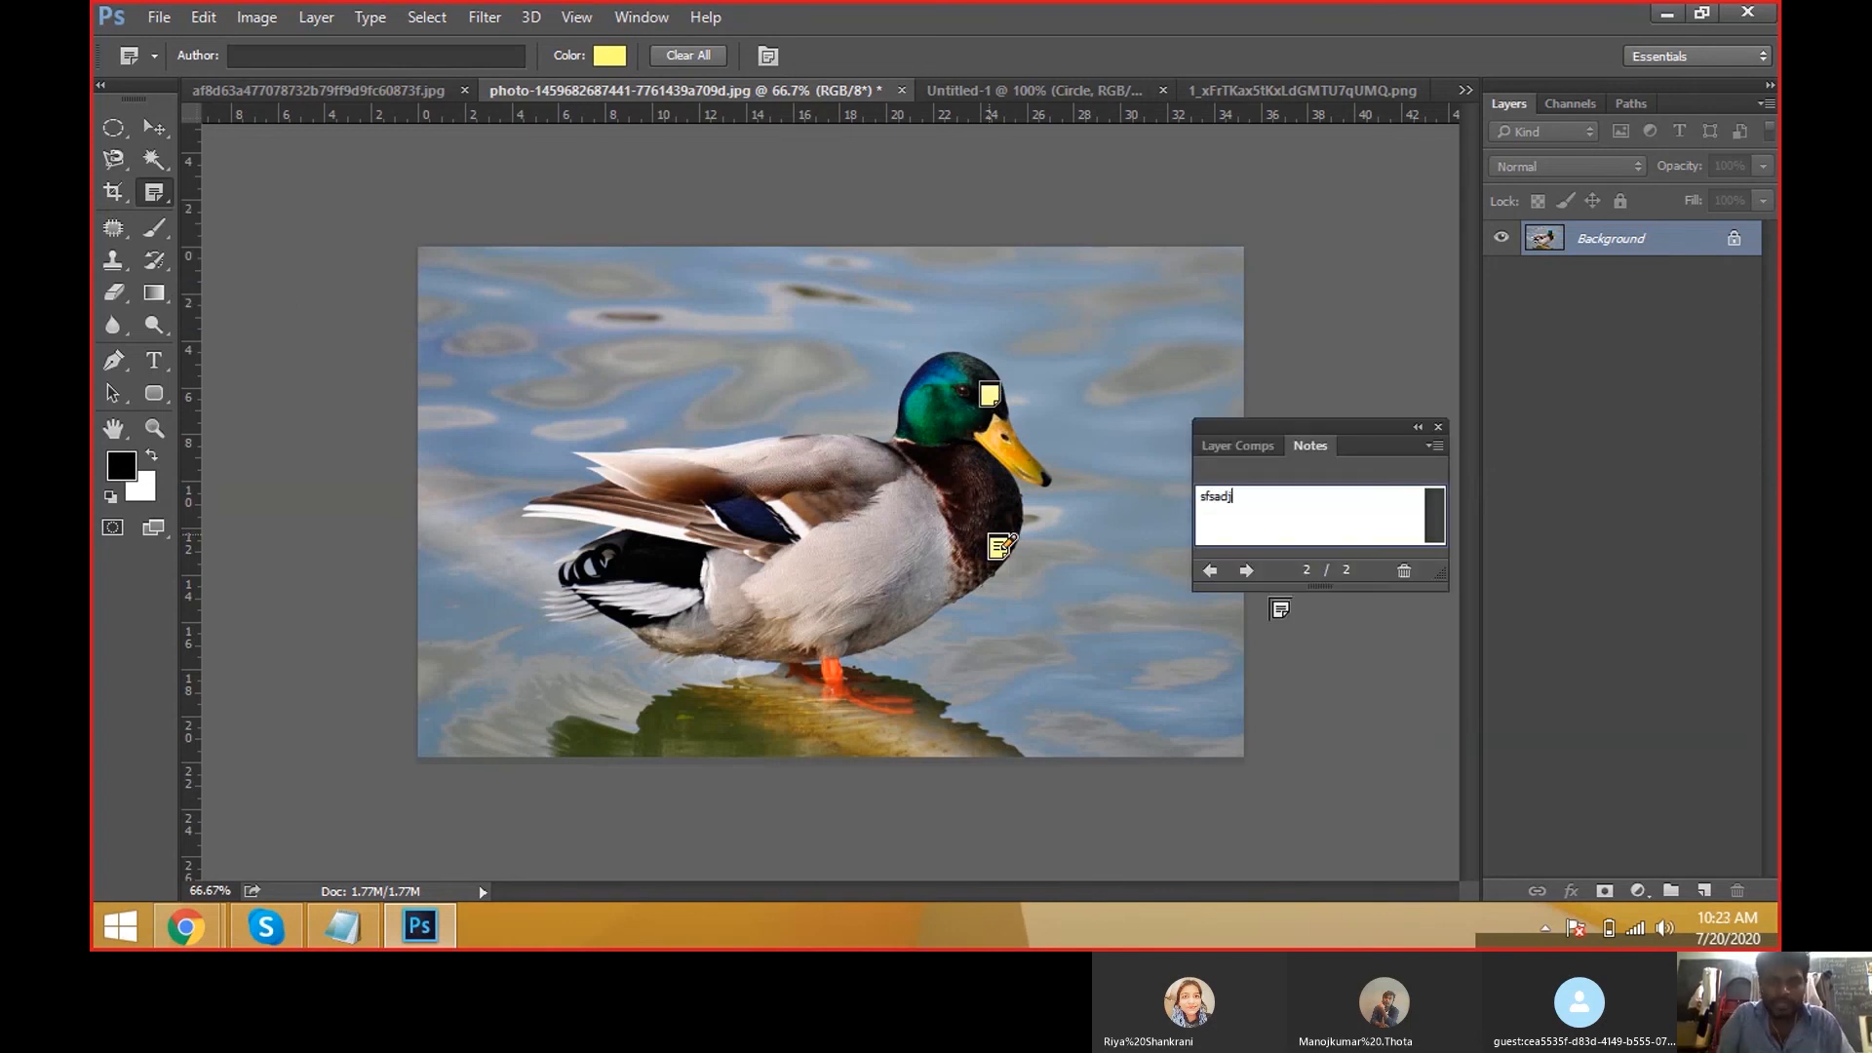
pyautogui.press('Return')
pyautogui.write('fs')
pyautogui.press('Return')
pyautogui.write('f')
pyautogui.press('Return')
pyautogui.write('sa')
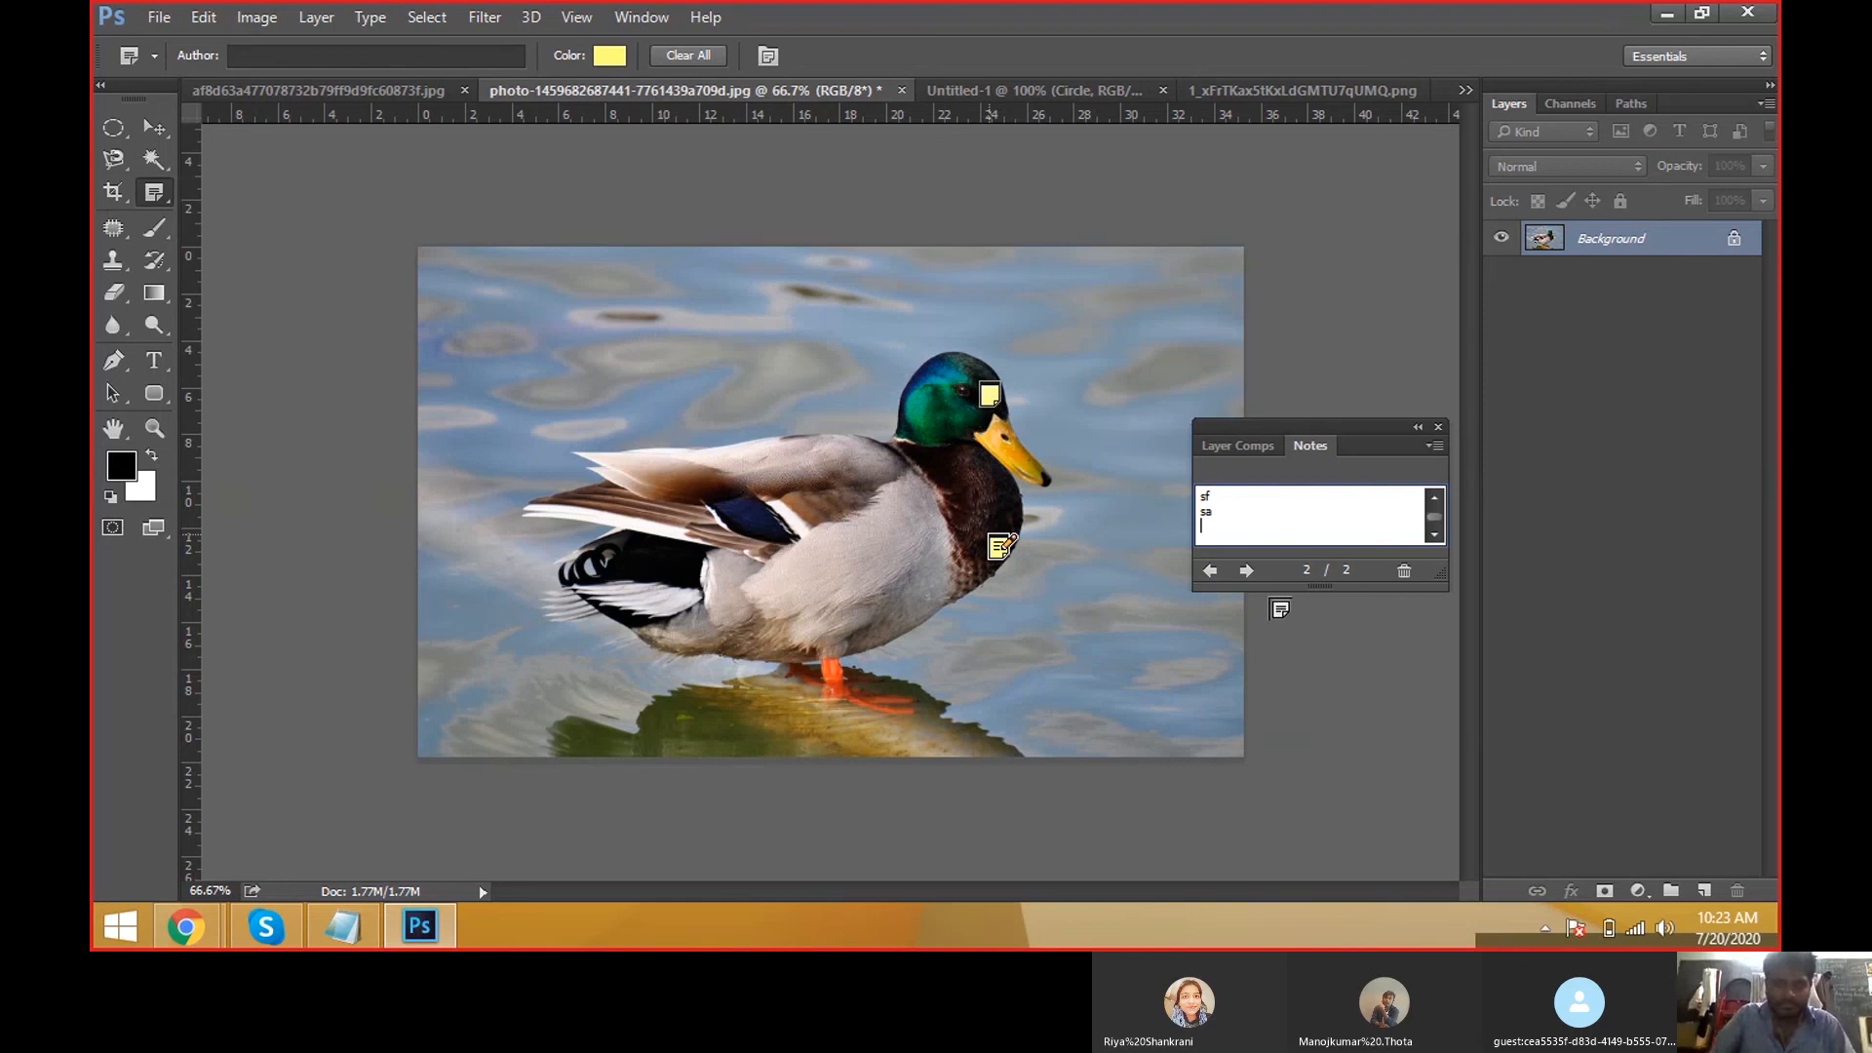
pyautogui.hotkey('ctrl', 'a')
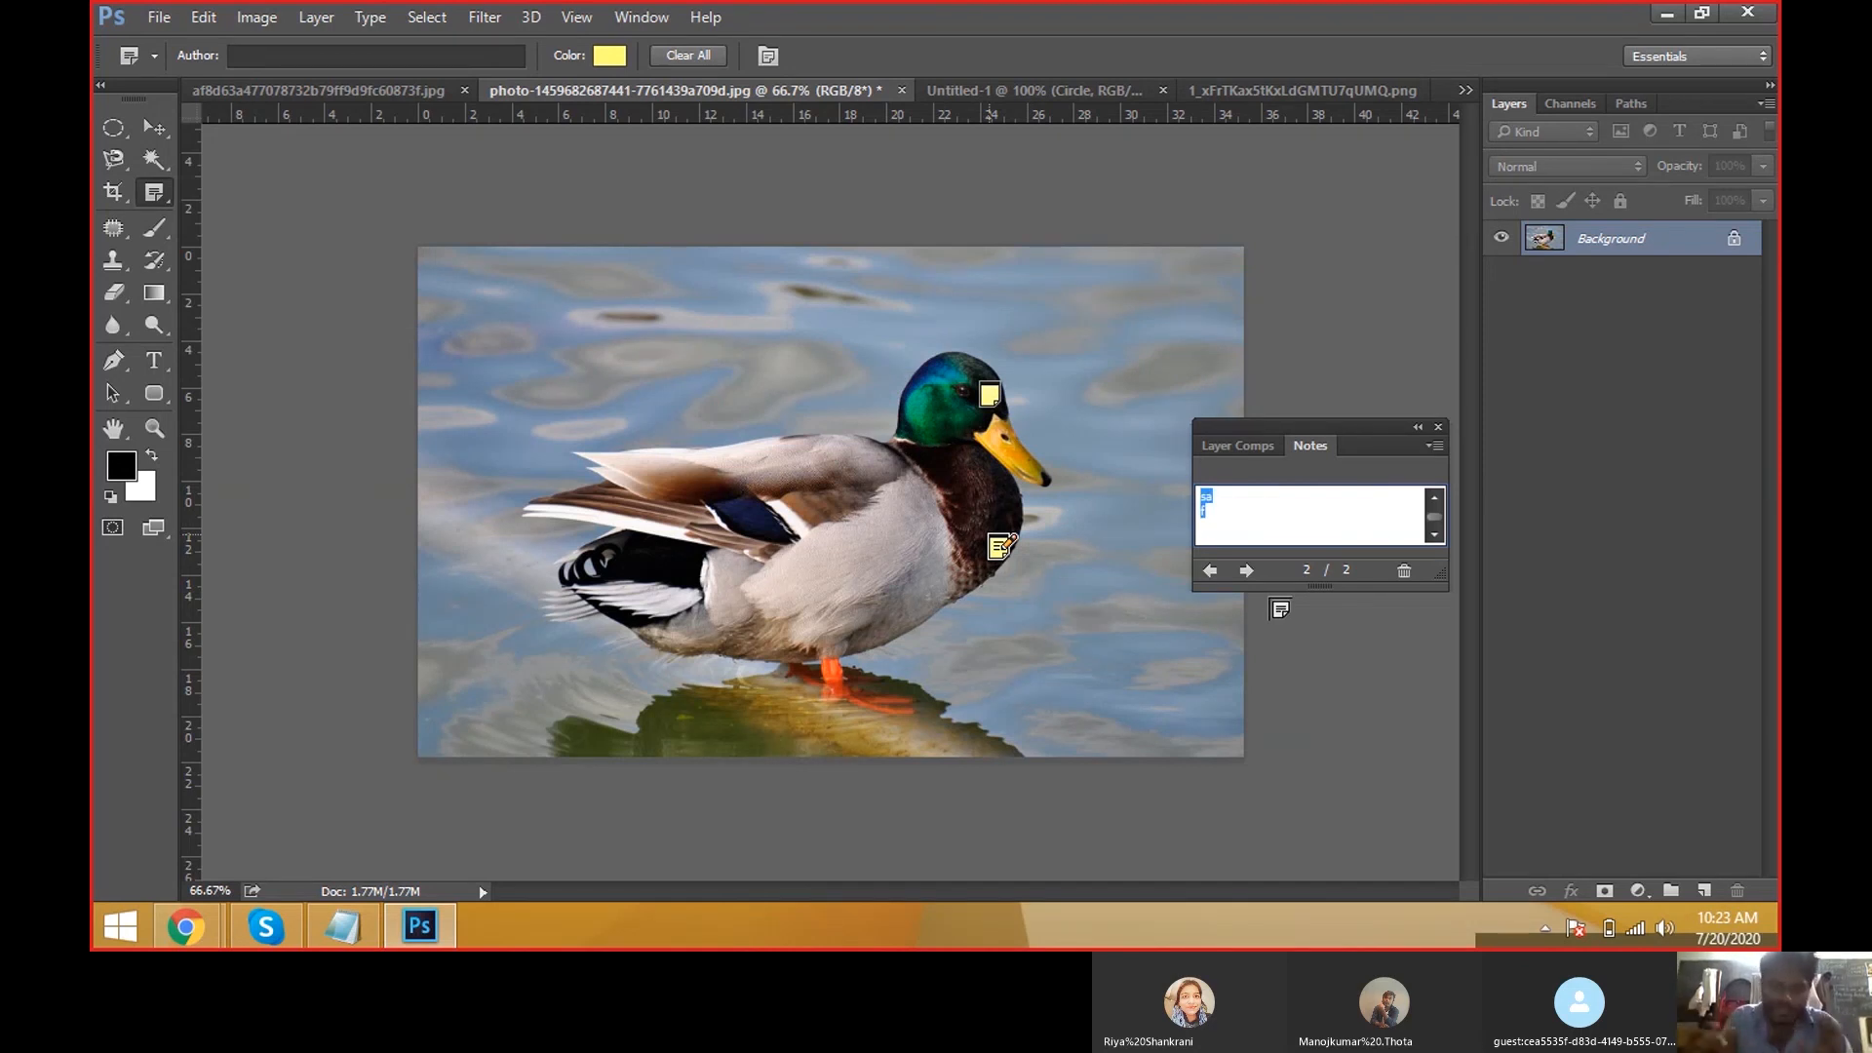
pyautogui.press('BackSpace')
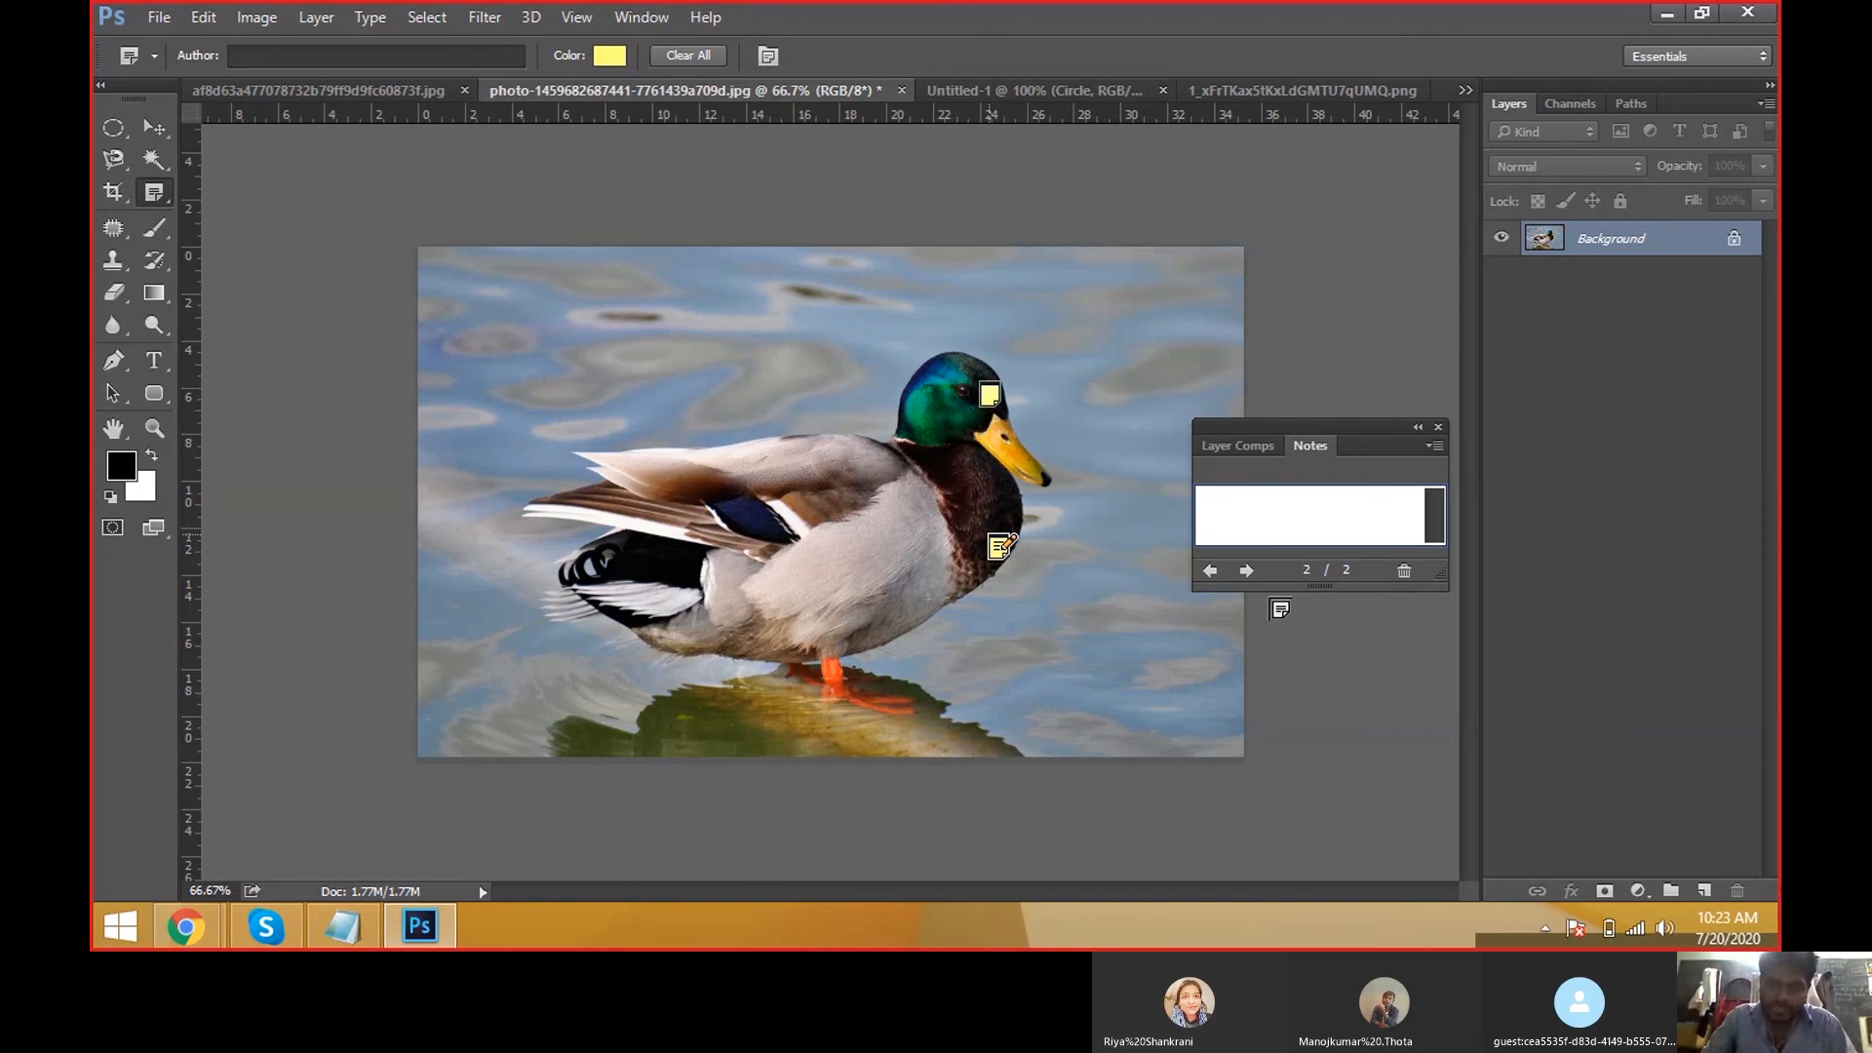
# Close the note on the duck's head and open it again through the note's own options.
pyautogui.click(990, 394)
pyautogui.rightClick(984, 394)
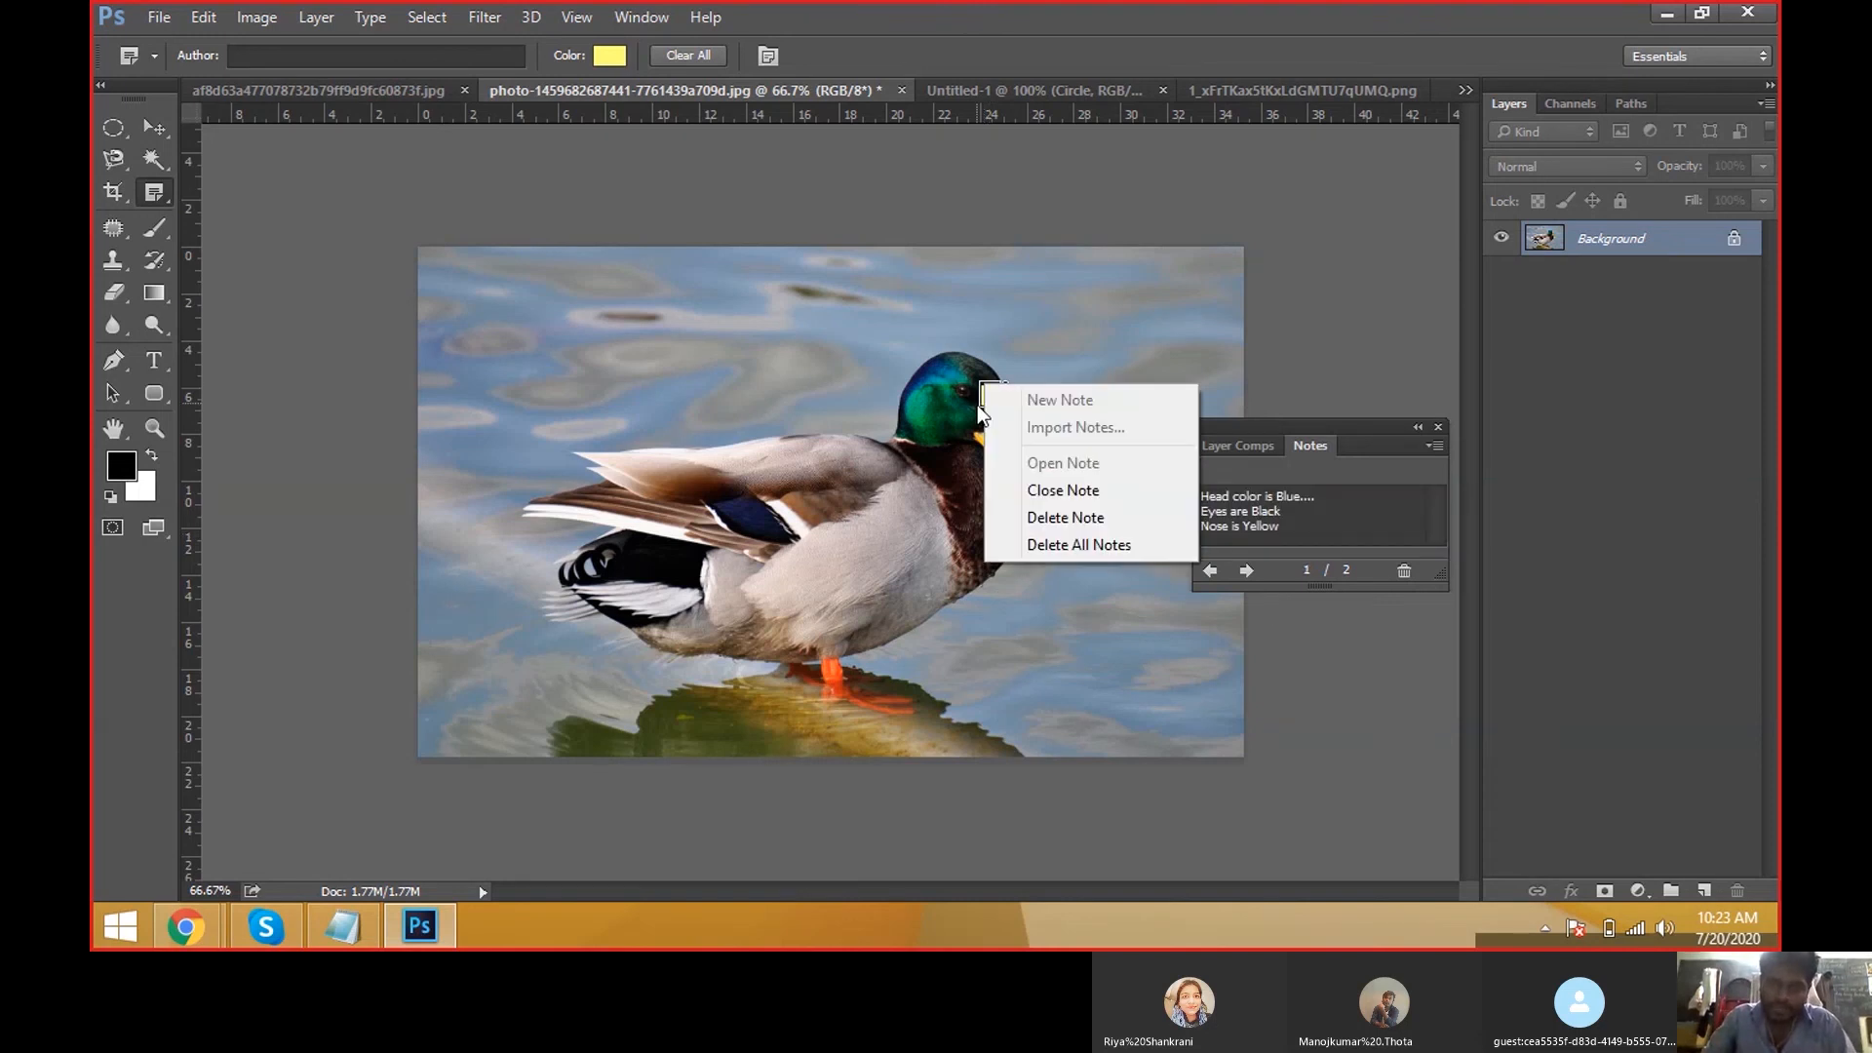
pyautogui.click(980, 413)
pyautogui.rightClick(988, 403)
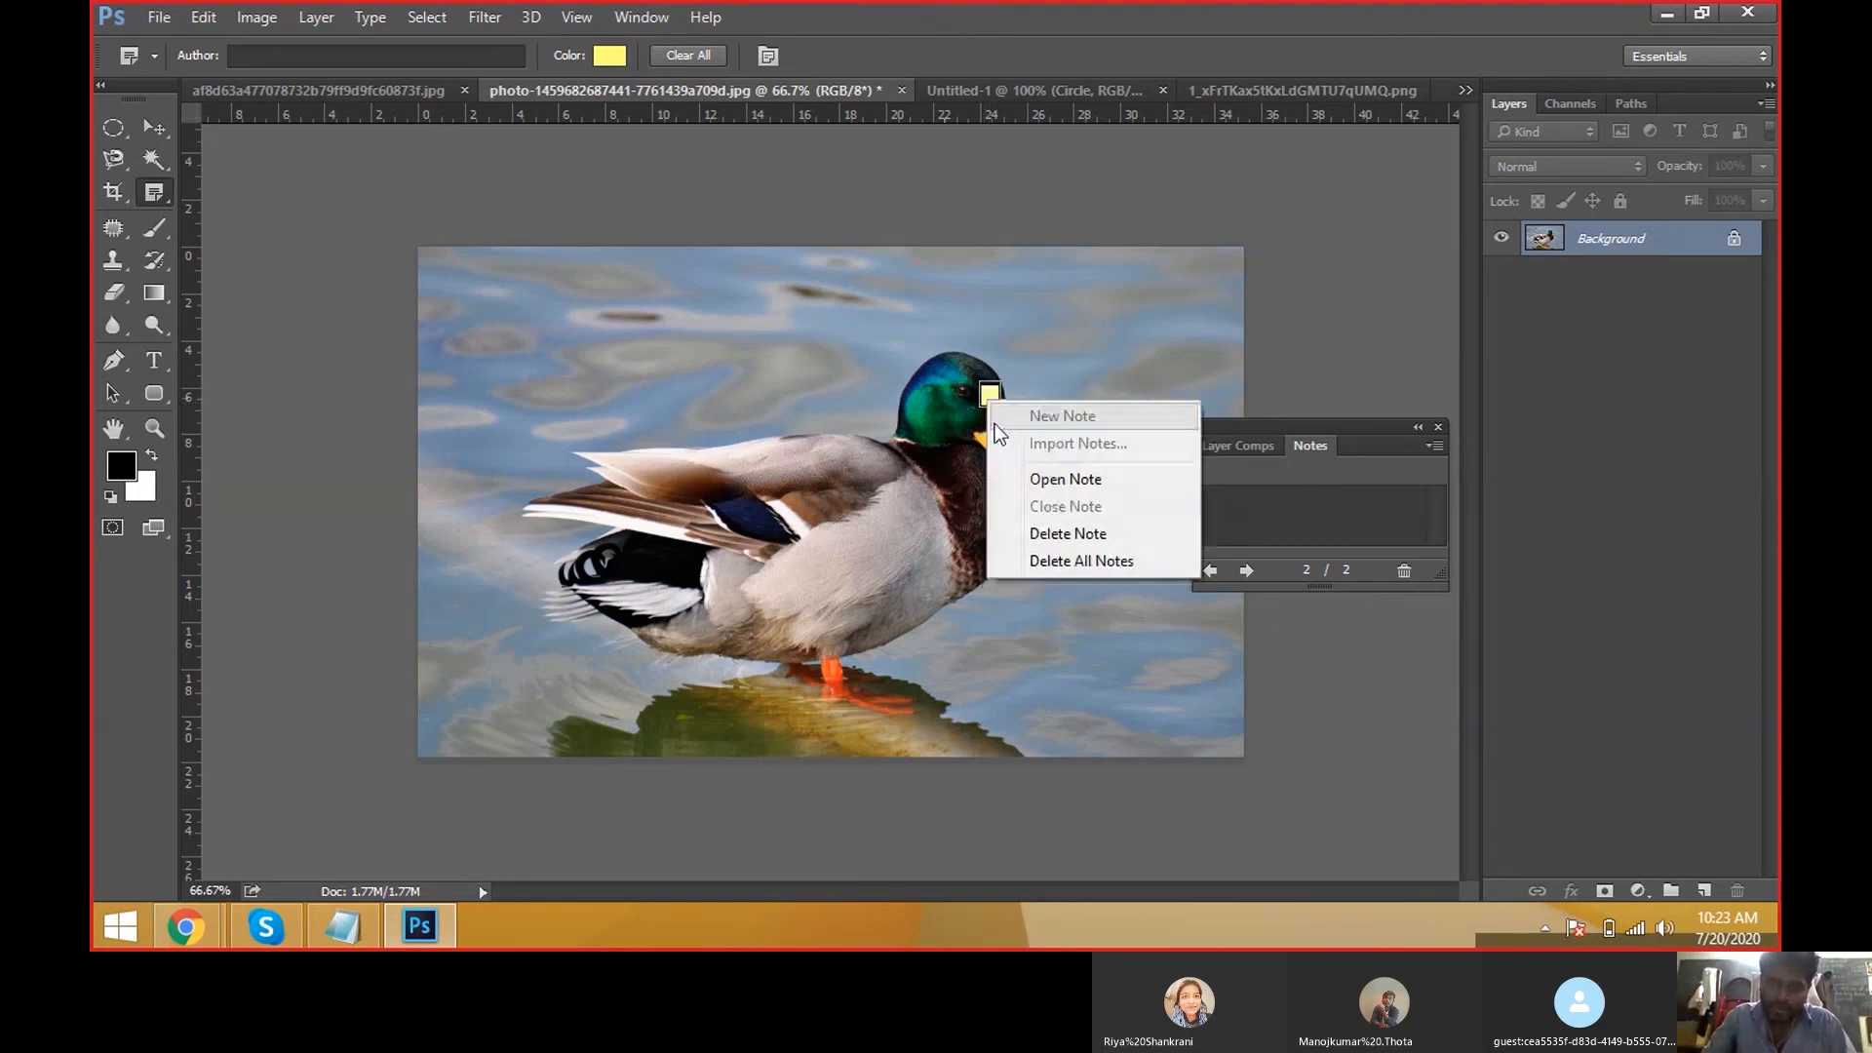
pyautogui.click(991, 398)
pyautogui.rightClick(989, 408)
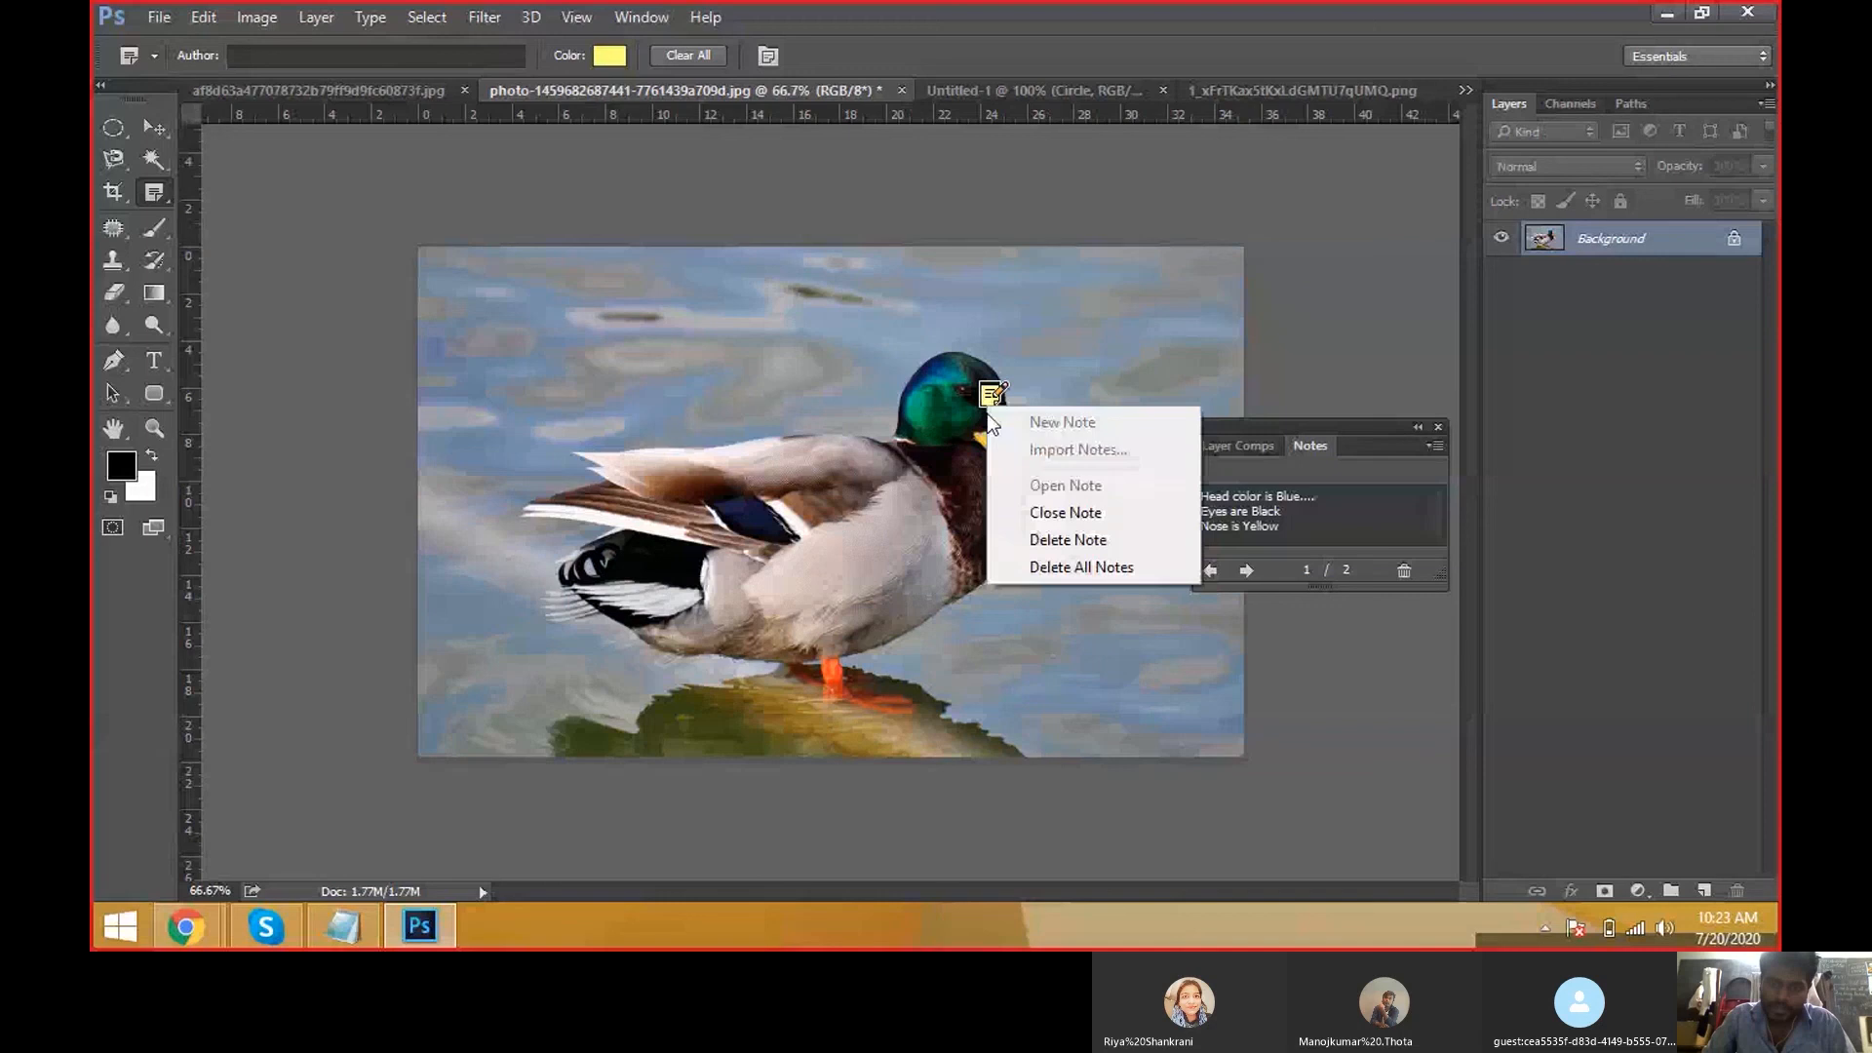
pyautogui.click(1027, 517)
pyautogui.rightClick(984, 388)
pyautogui.click(1024, 471)
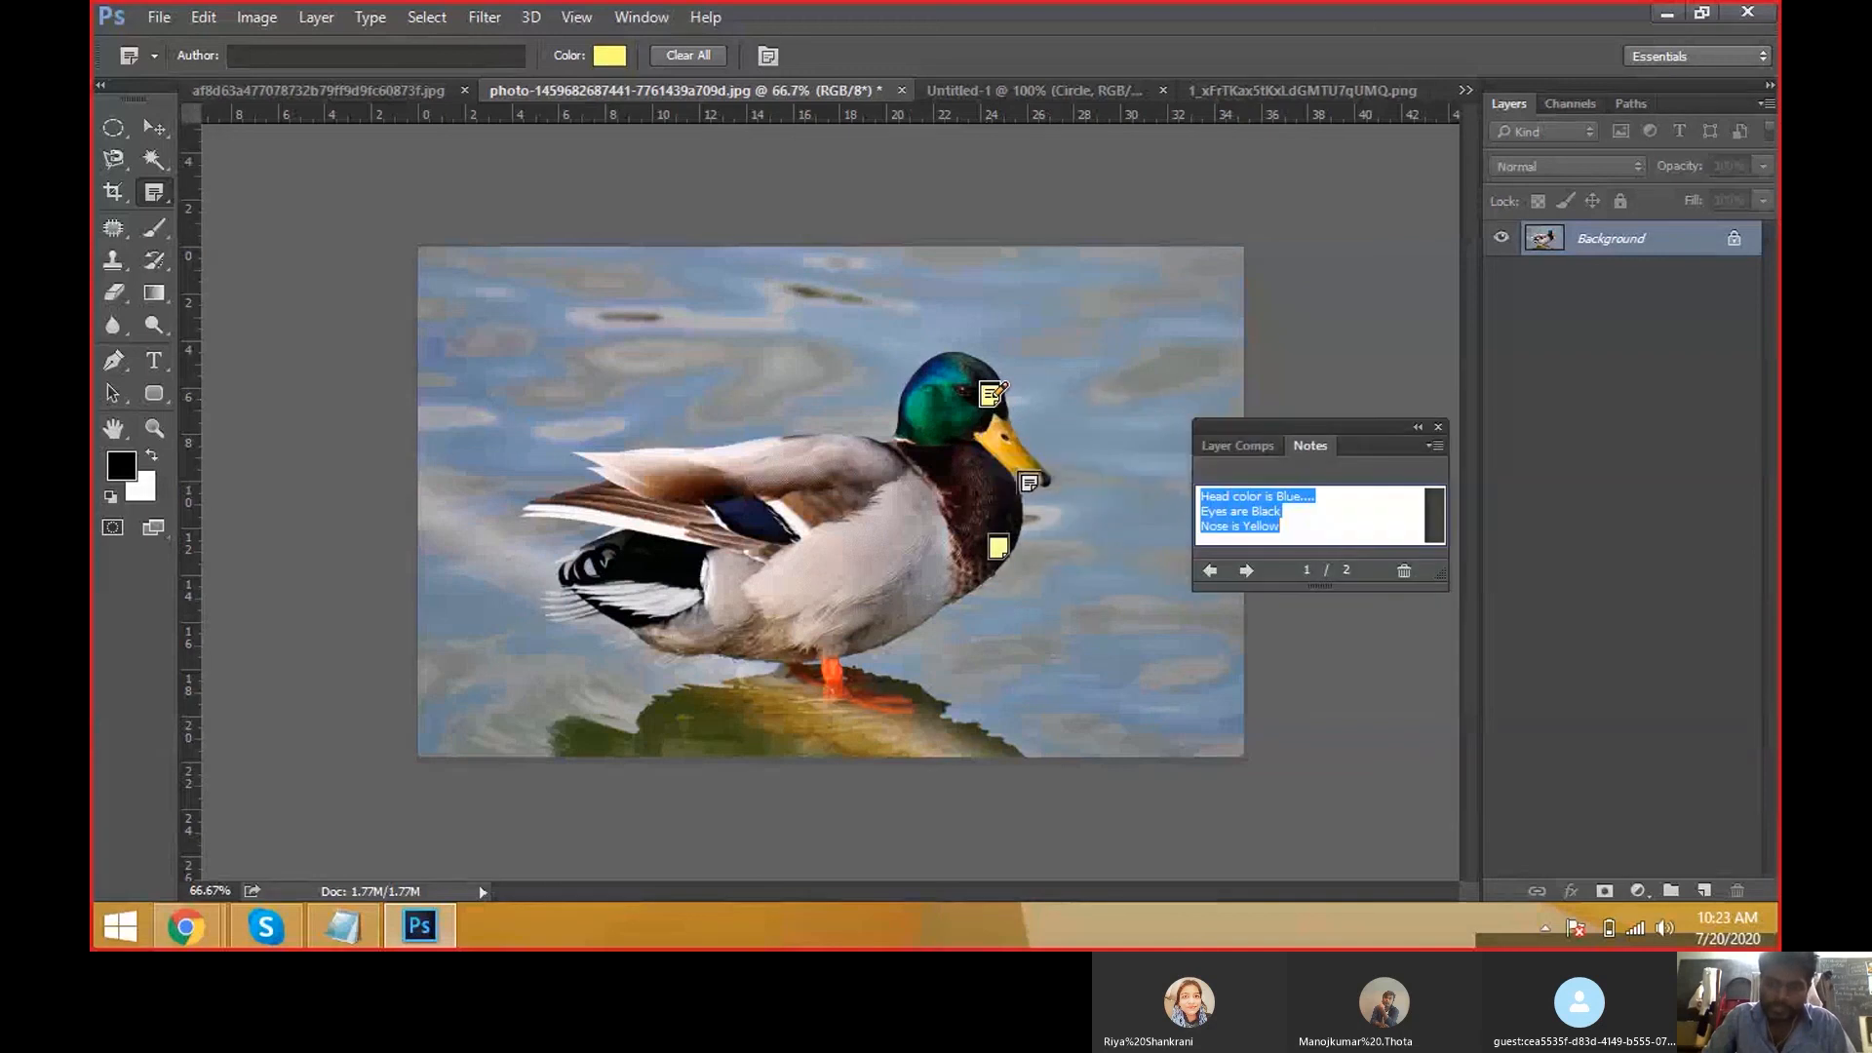
# Highlight the line "Nose is Yellow" in the head note, clear the highlight, and close the Notes panel.
pyautogui.click(1319, 524)
pyautogui.moveTo(1318, 497); pyautogui.dragTo(1198, 528)
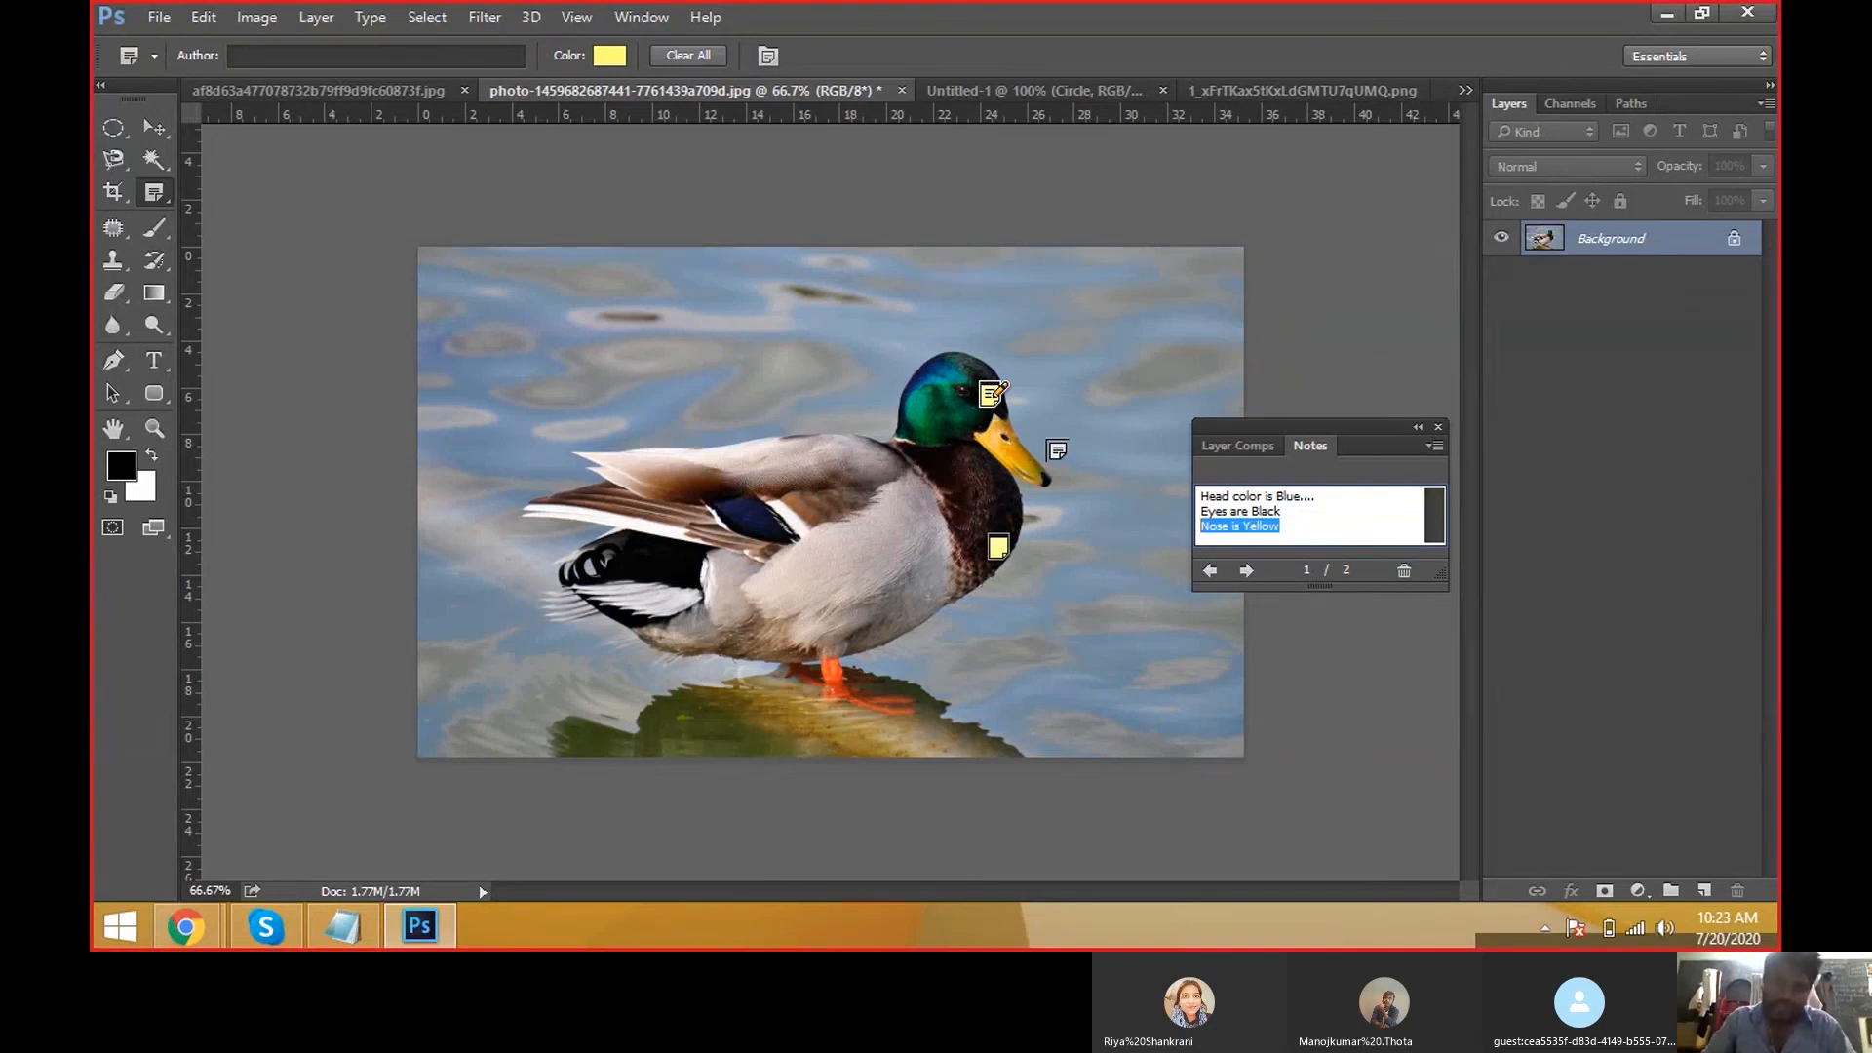
pyautogui.click(1205, 396)
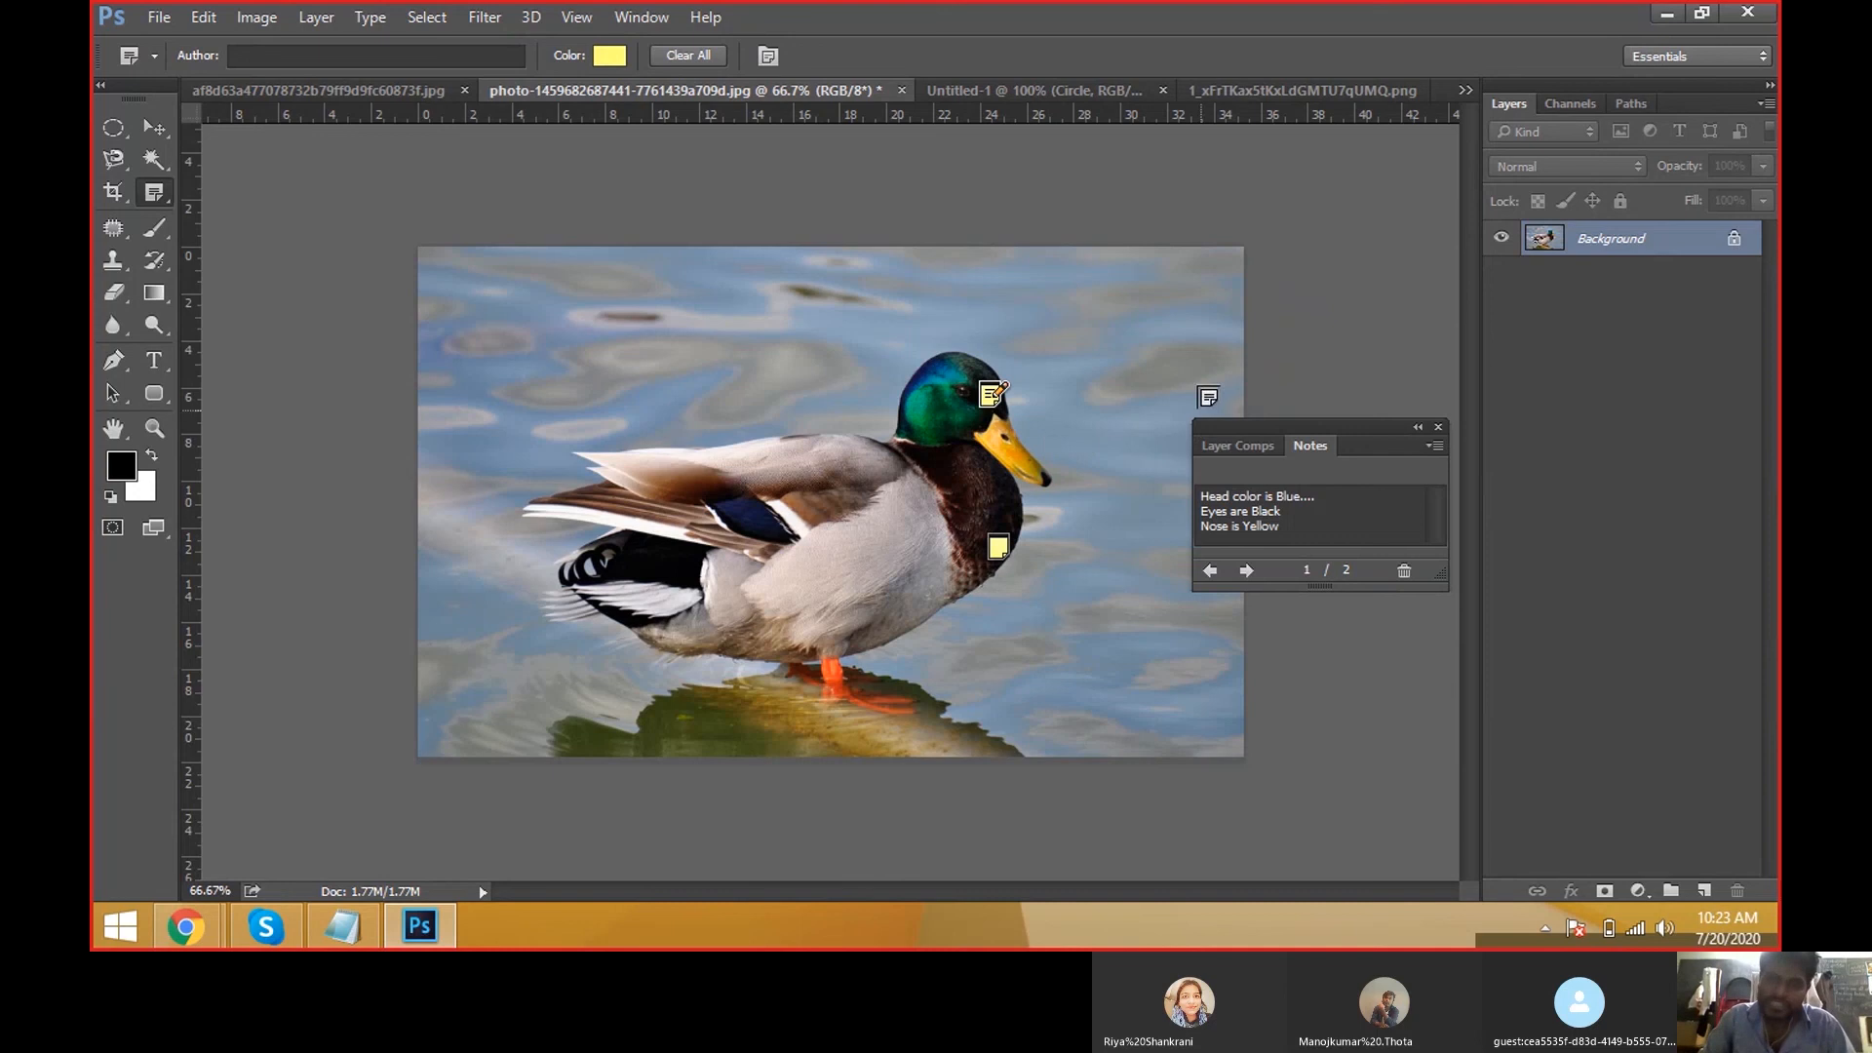
pyautogui.hotkey('ctrl', 'z')
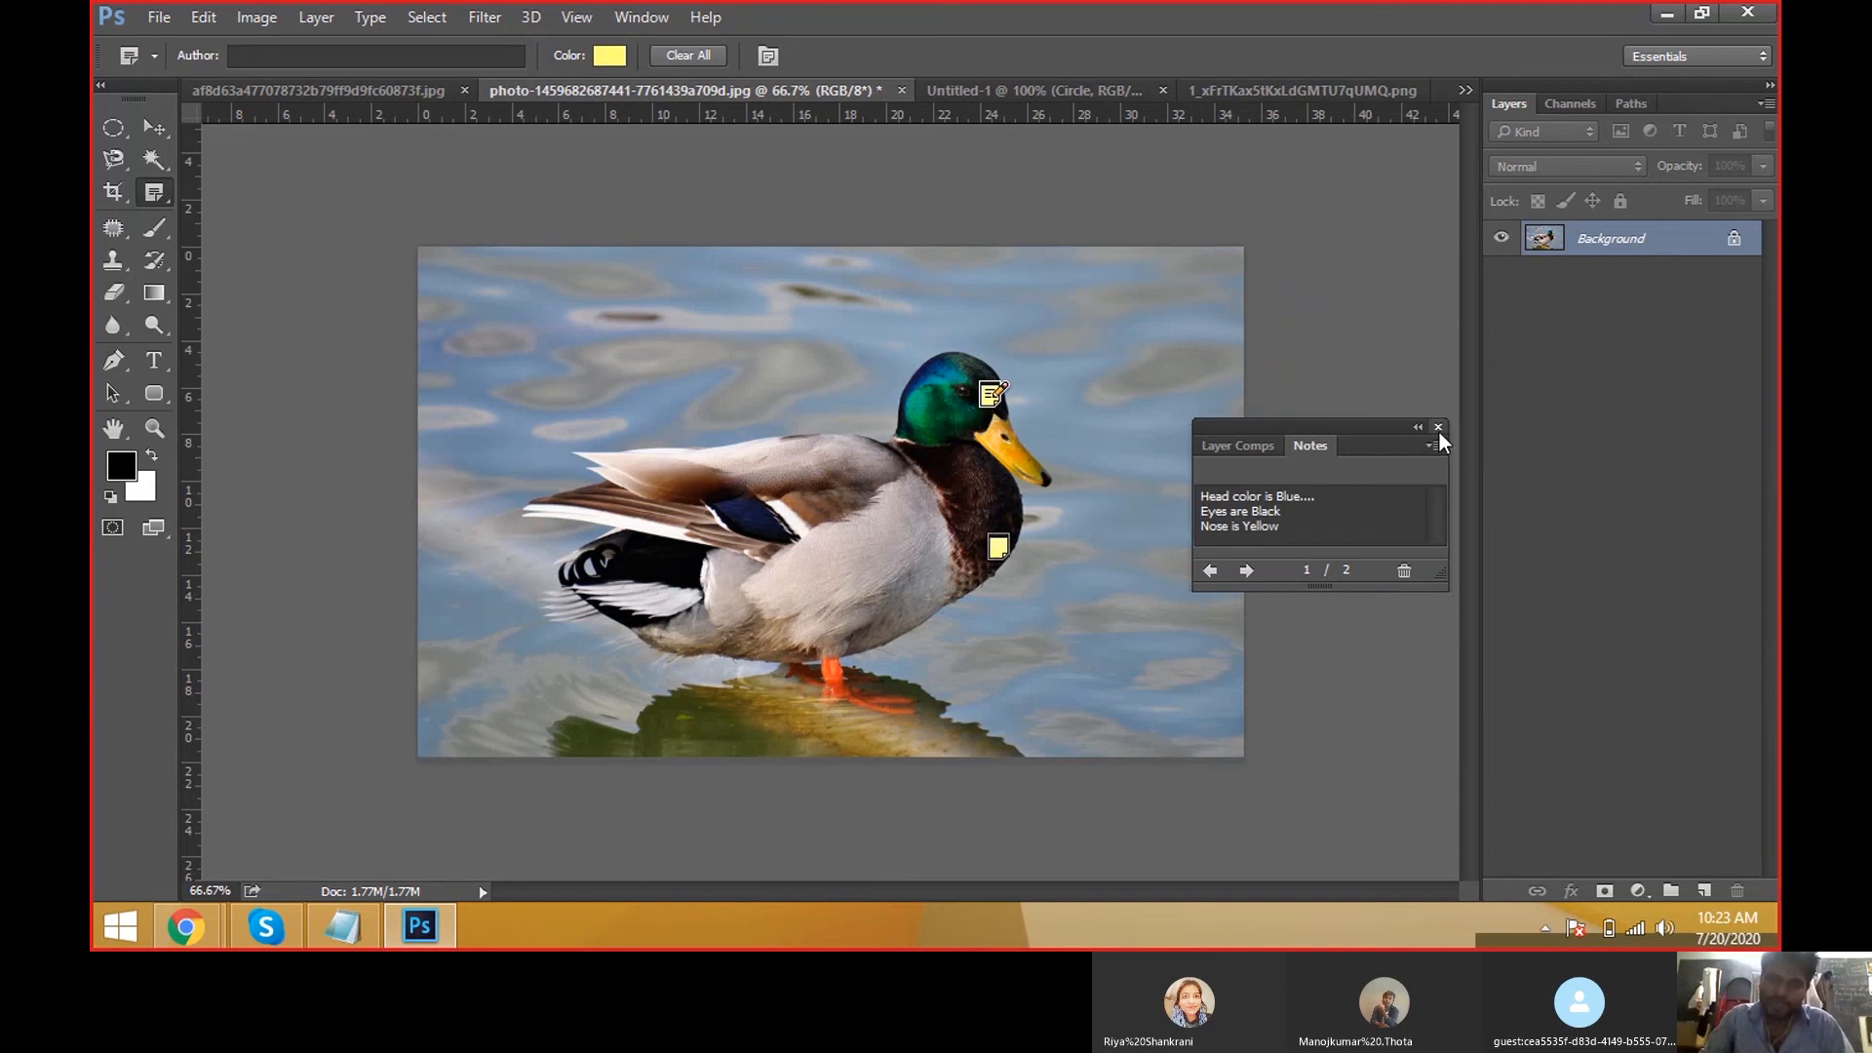
pyautogui.click(1438, 427)
# Move the chest note onto the water beside the duck, and add six blank notes on and around the duck.
pyautogui.press('v')
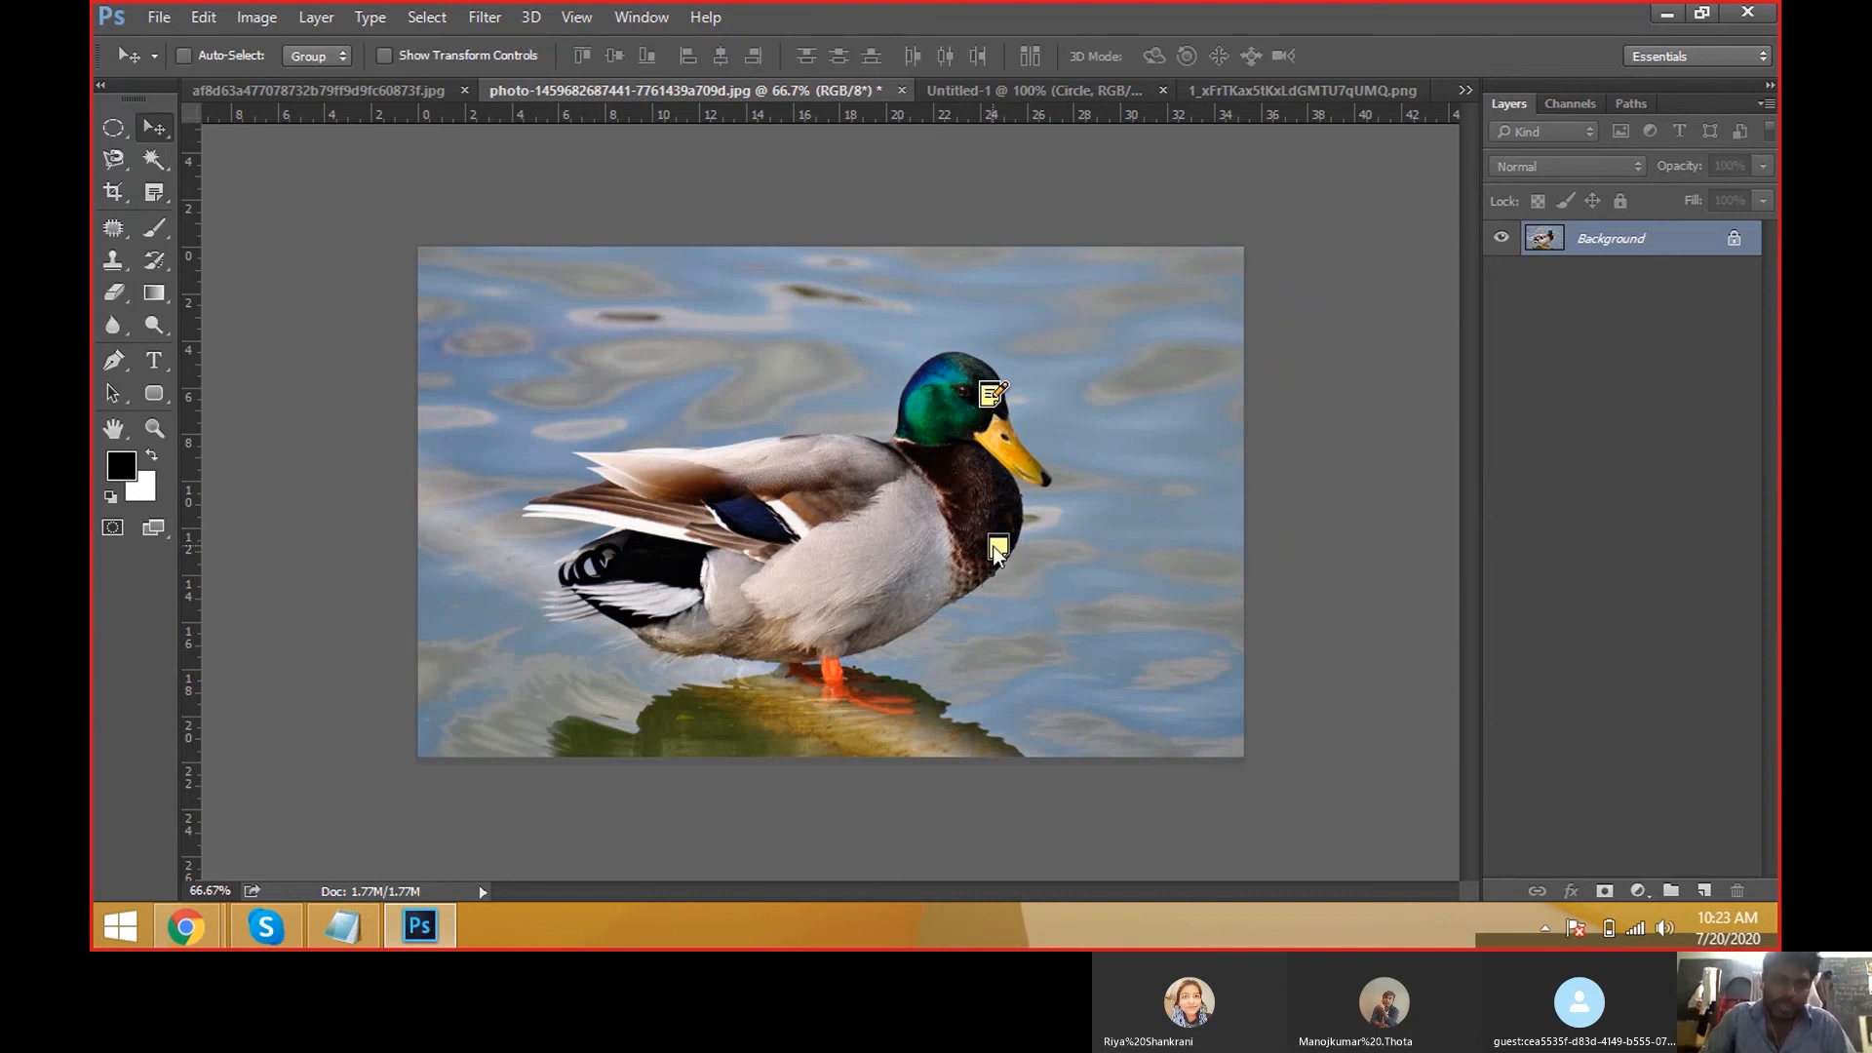
pyautogui.moveTo(993, 546); pyautogui.dragTo(1053, 562)
pyautogui.click(154, 193)
pyautogui.click(816, 497)
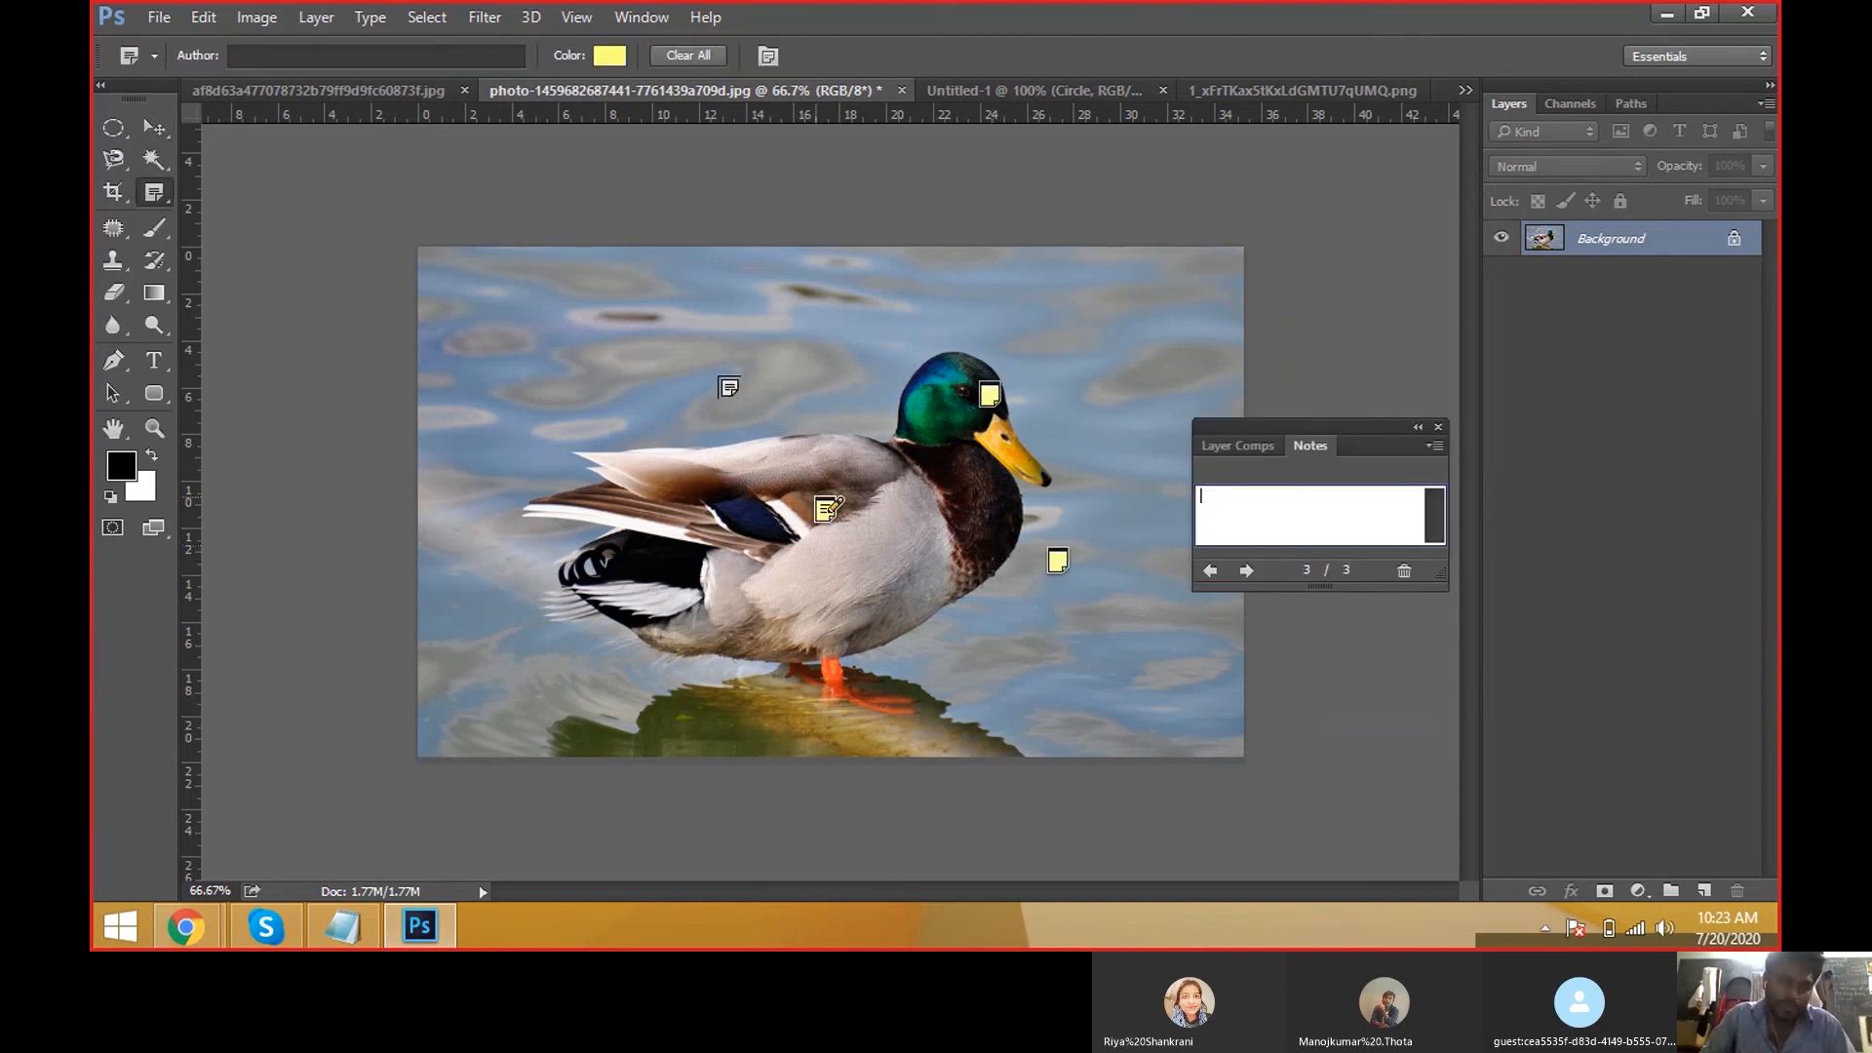
pyautogui.click(726, 387)
pyautogui.click(867, 334)
pyautogui.click(1047, 334)
pyautogui.click(1036, 474)
pyautogui.click(907, 639)
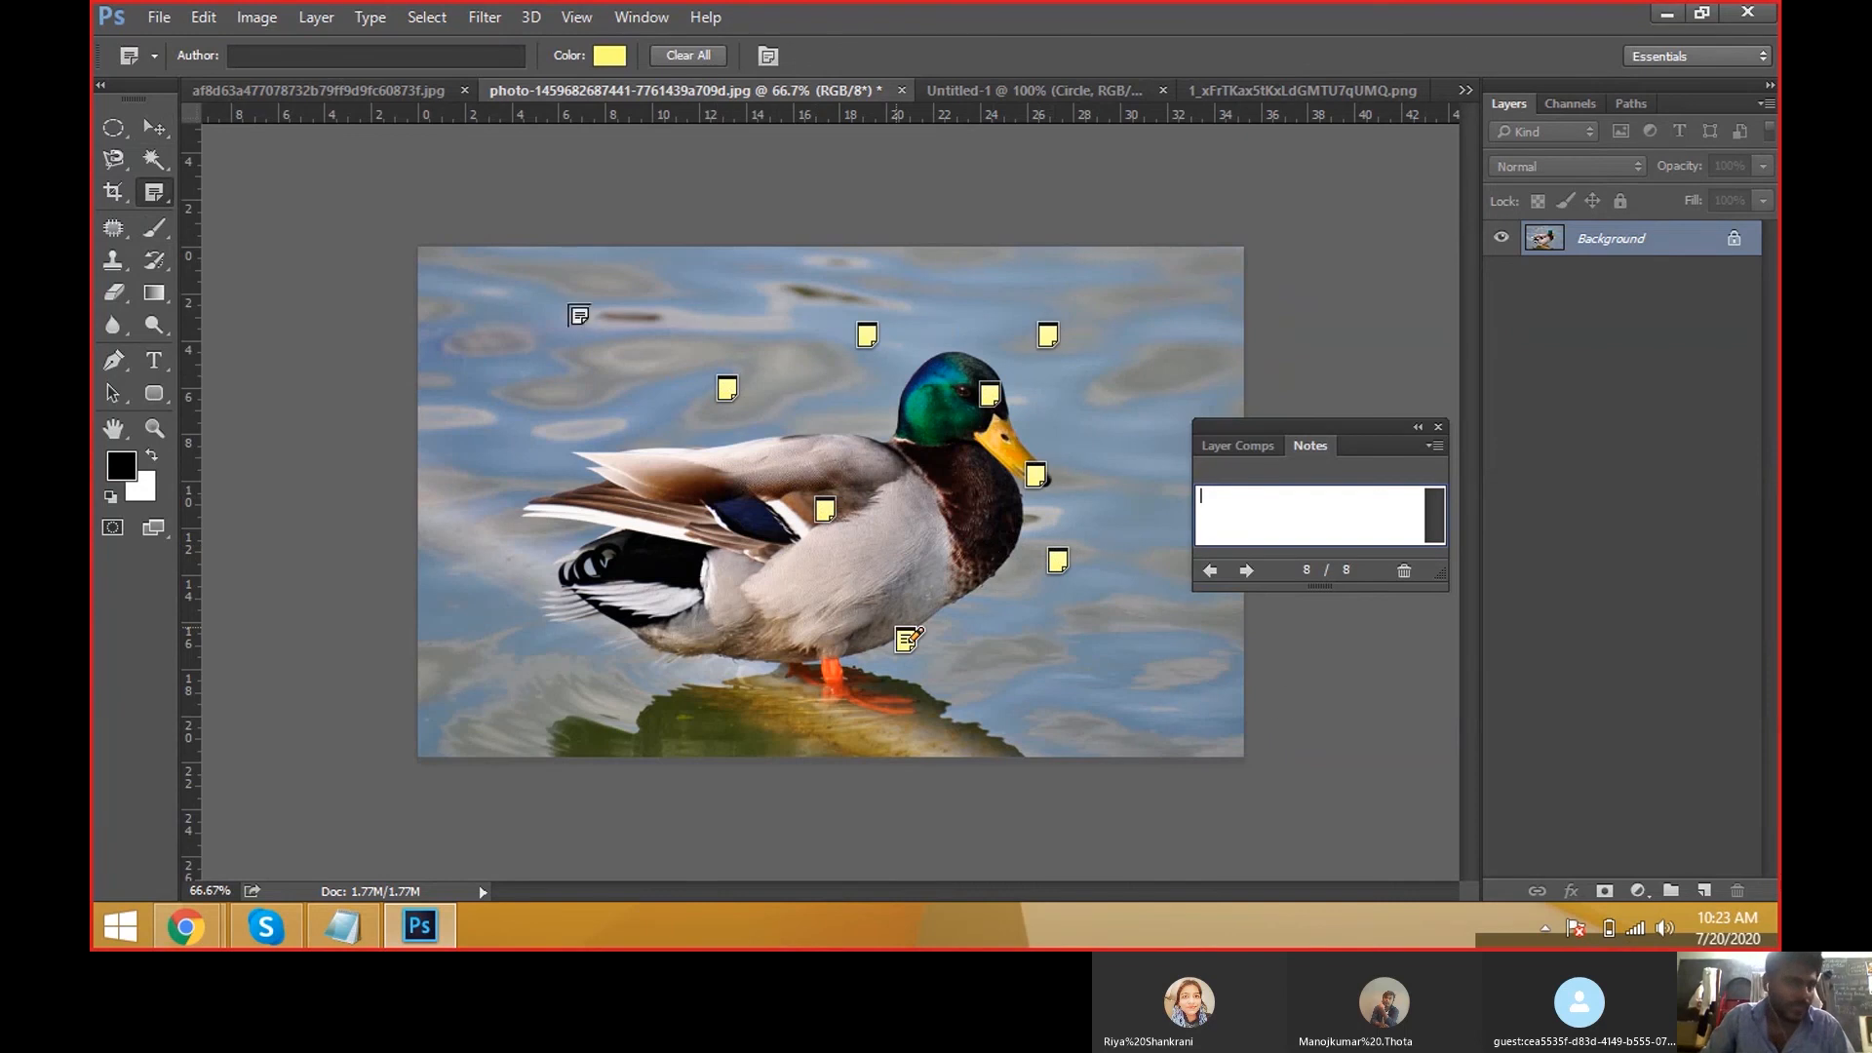
# Delete the note on the water above the duck's back, and clear all remaining notes from the photo.
pyautogui.rightClick(866, 335)
pyautogui.click(910, 467)
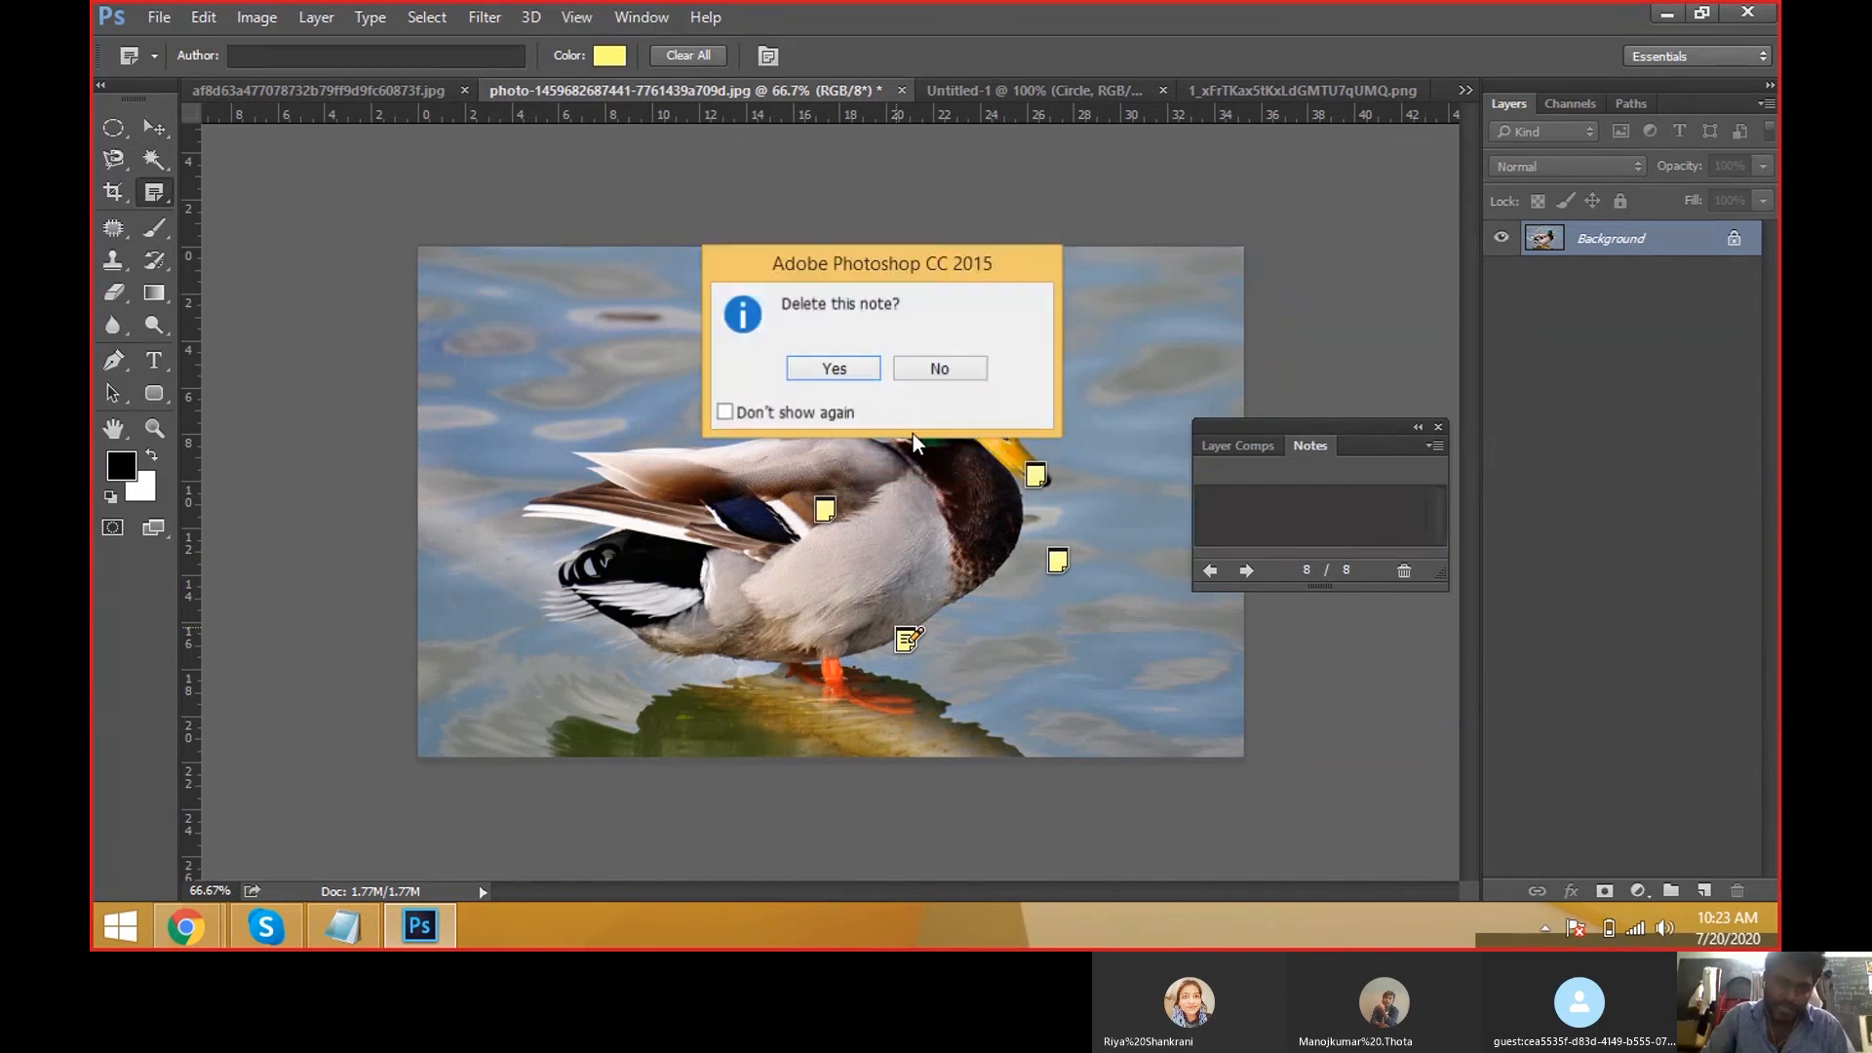
pyautogui.click(838, 368)
pyautogui.rightClick(729, 387)
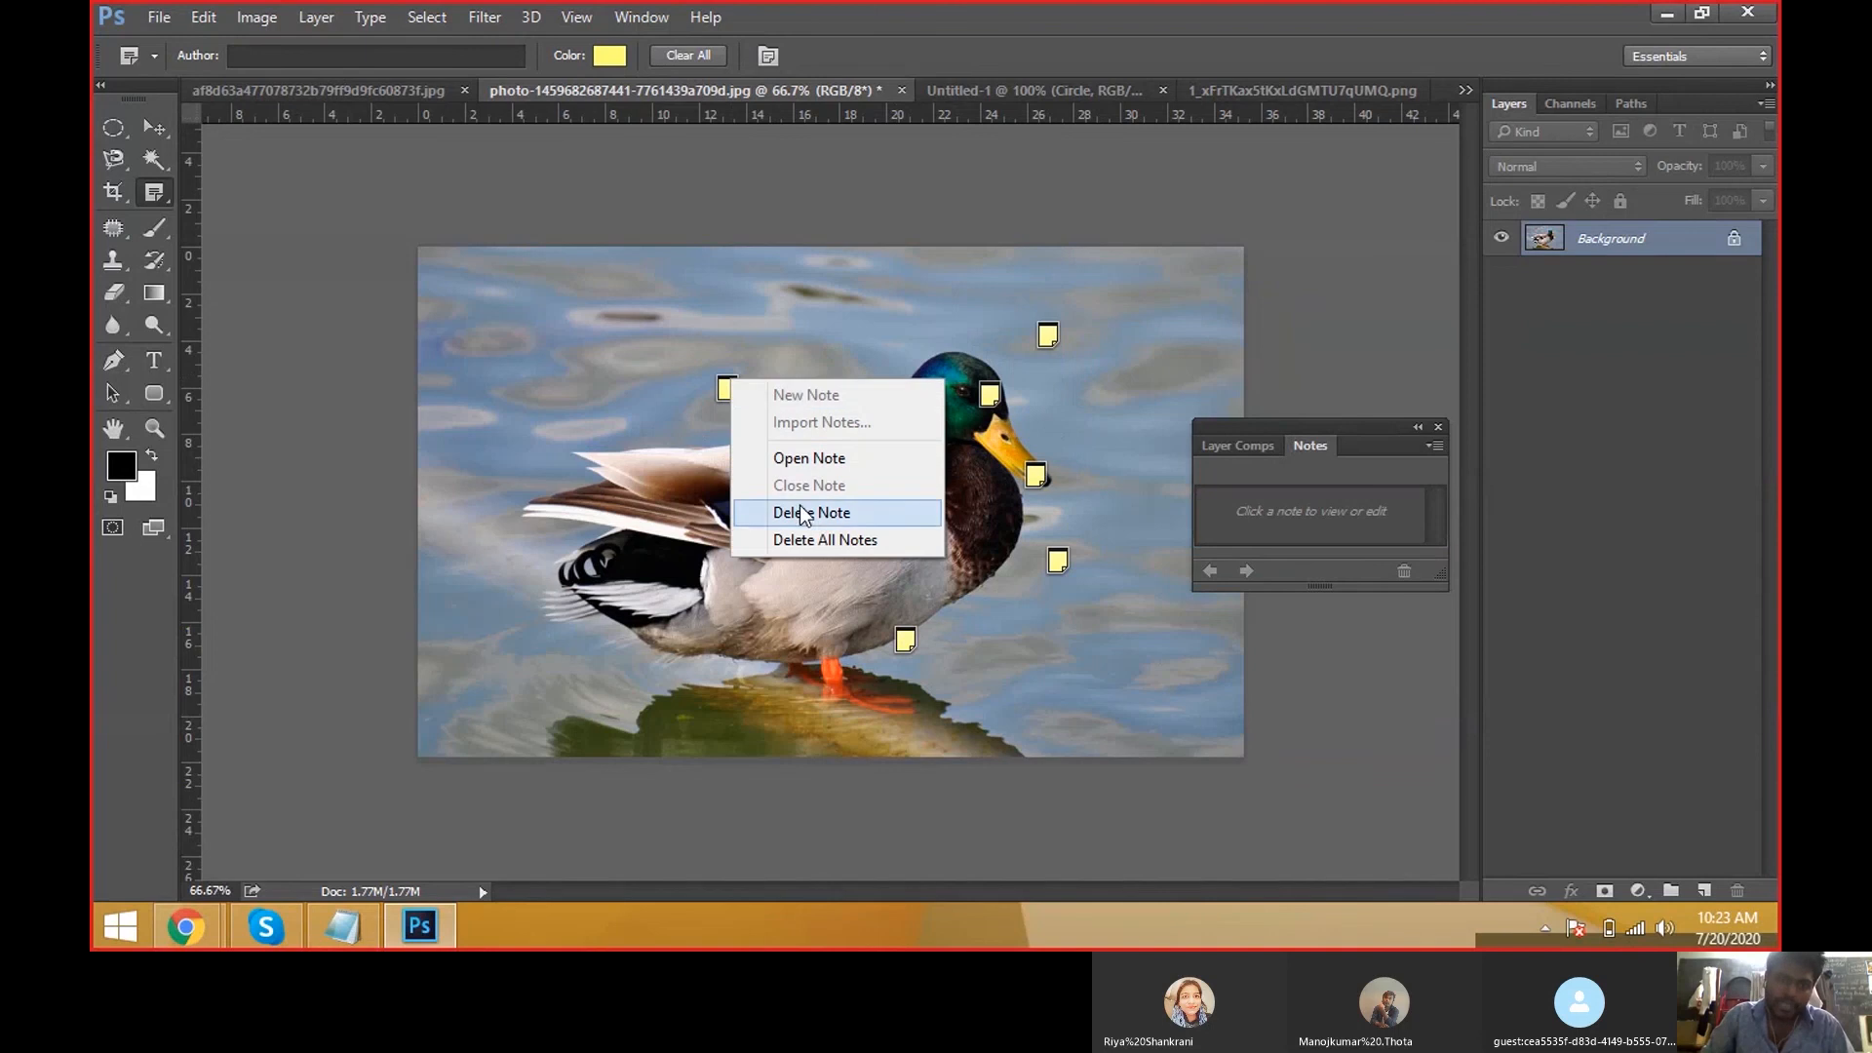
pyautogui.click(659, 228)
pyautogui.click(698, 56)
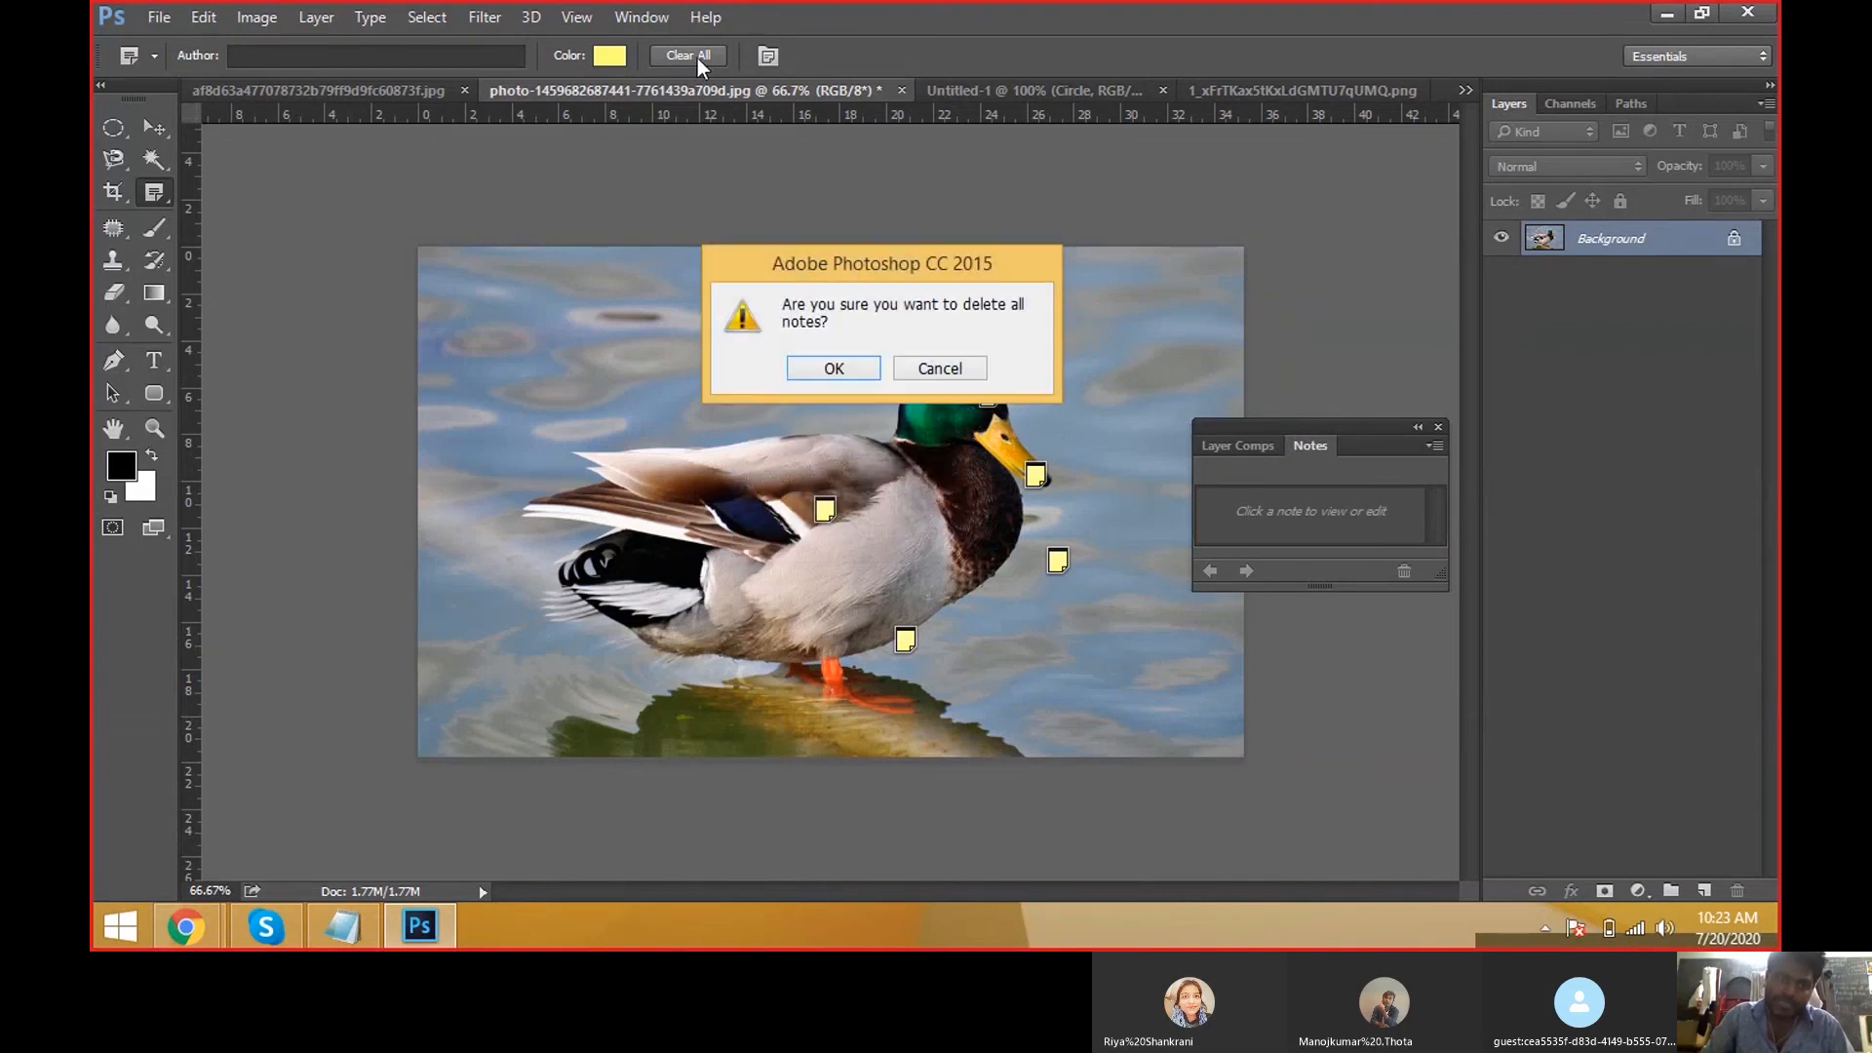
pyautogui.click(833, 378)
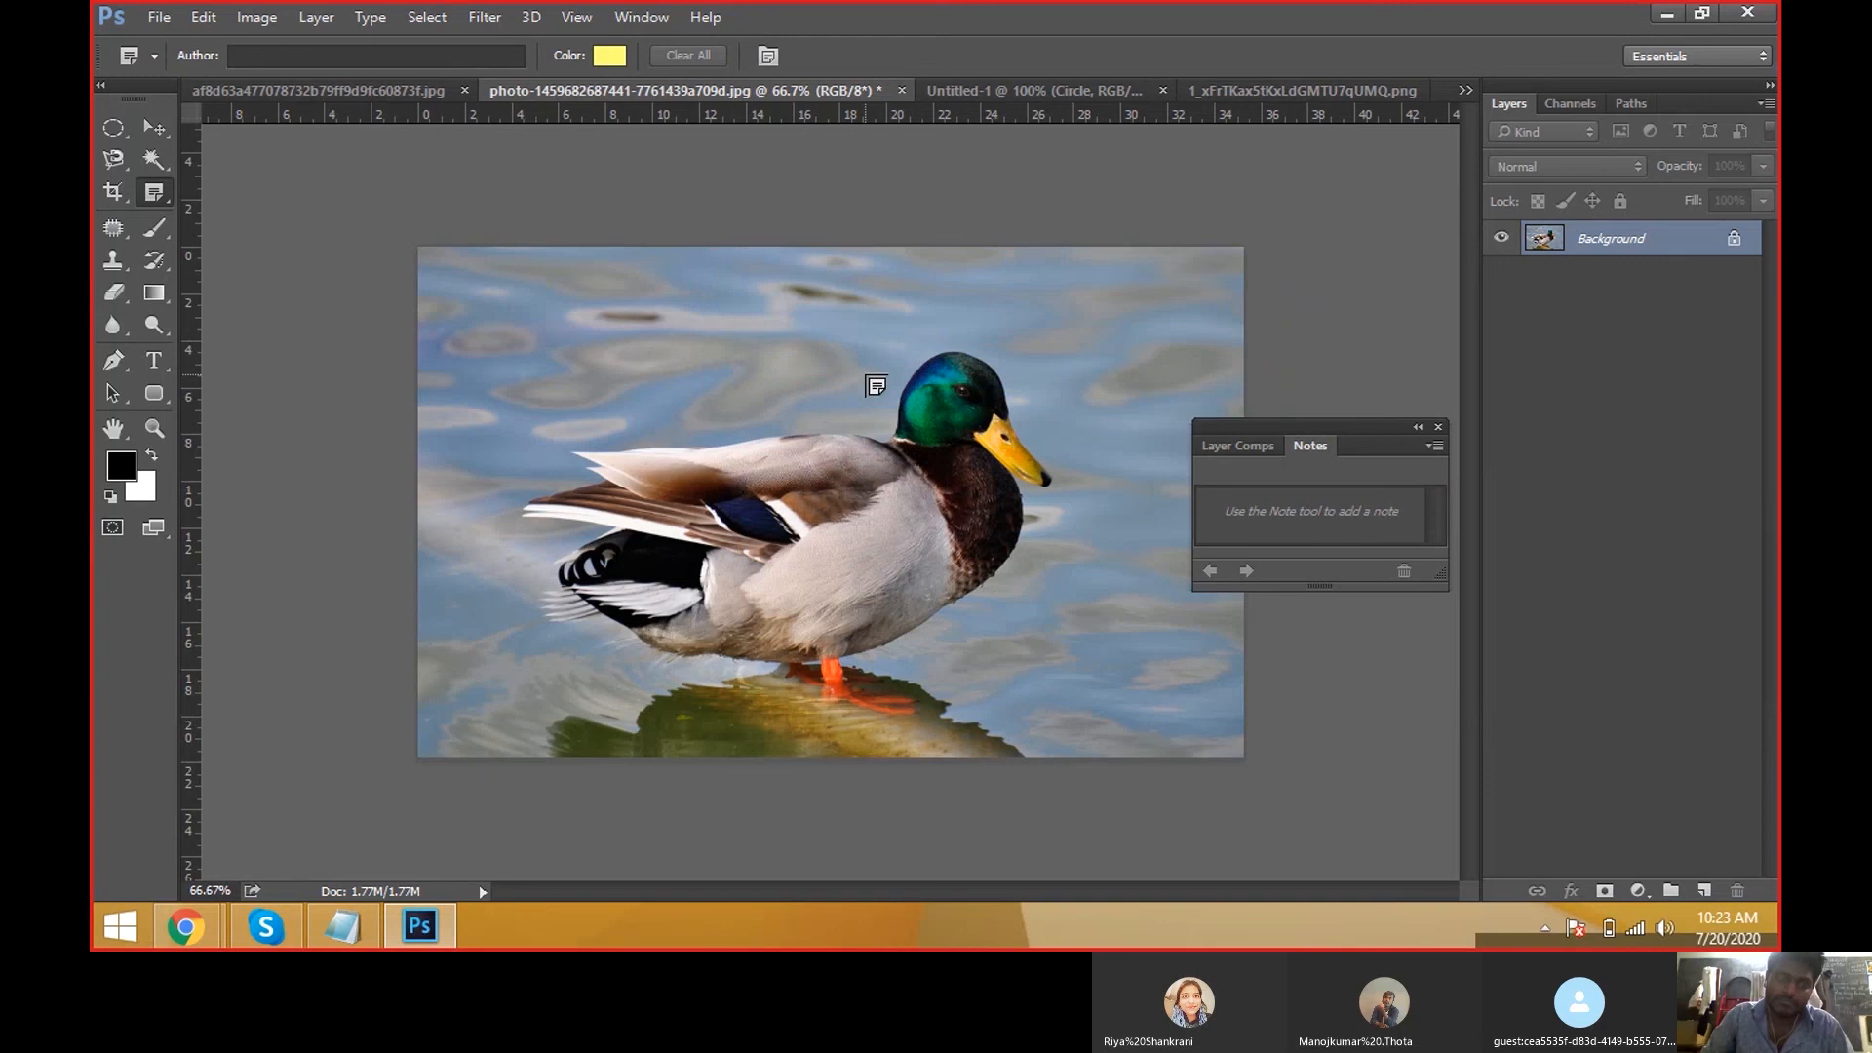
# Mark six spots on the duck with the Count tool: head, chest, lower breast, belly, tail and wing.
pyautogui.click(156, 194)
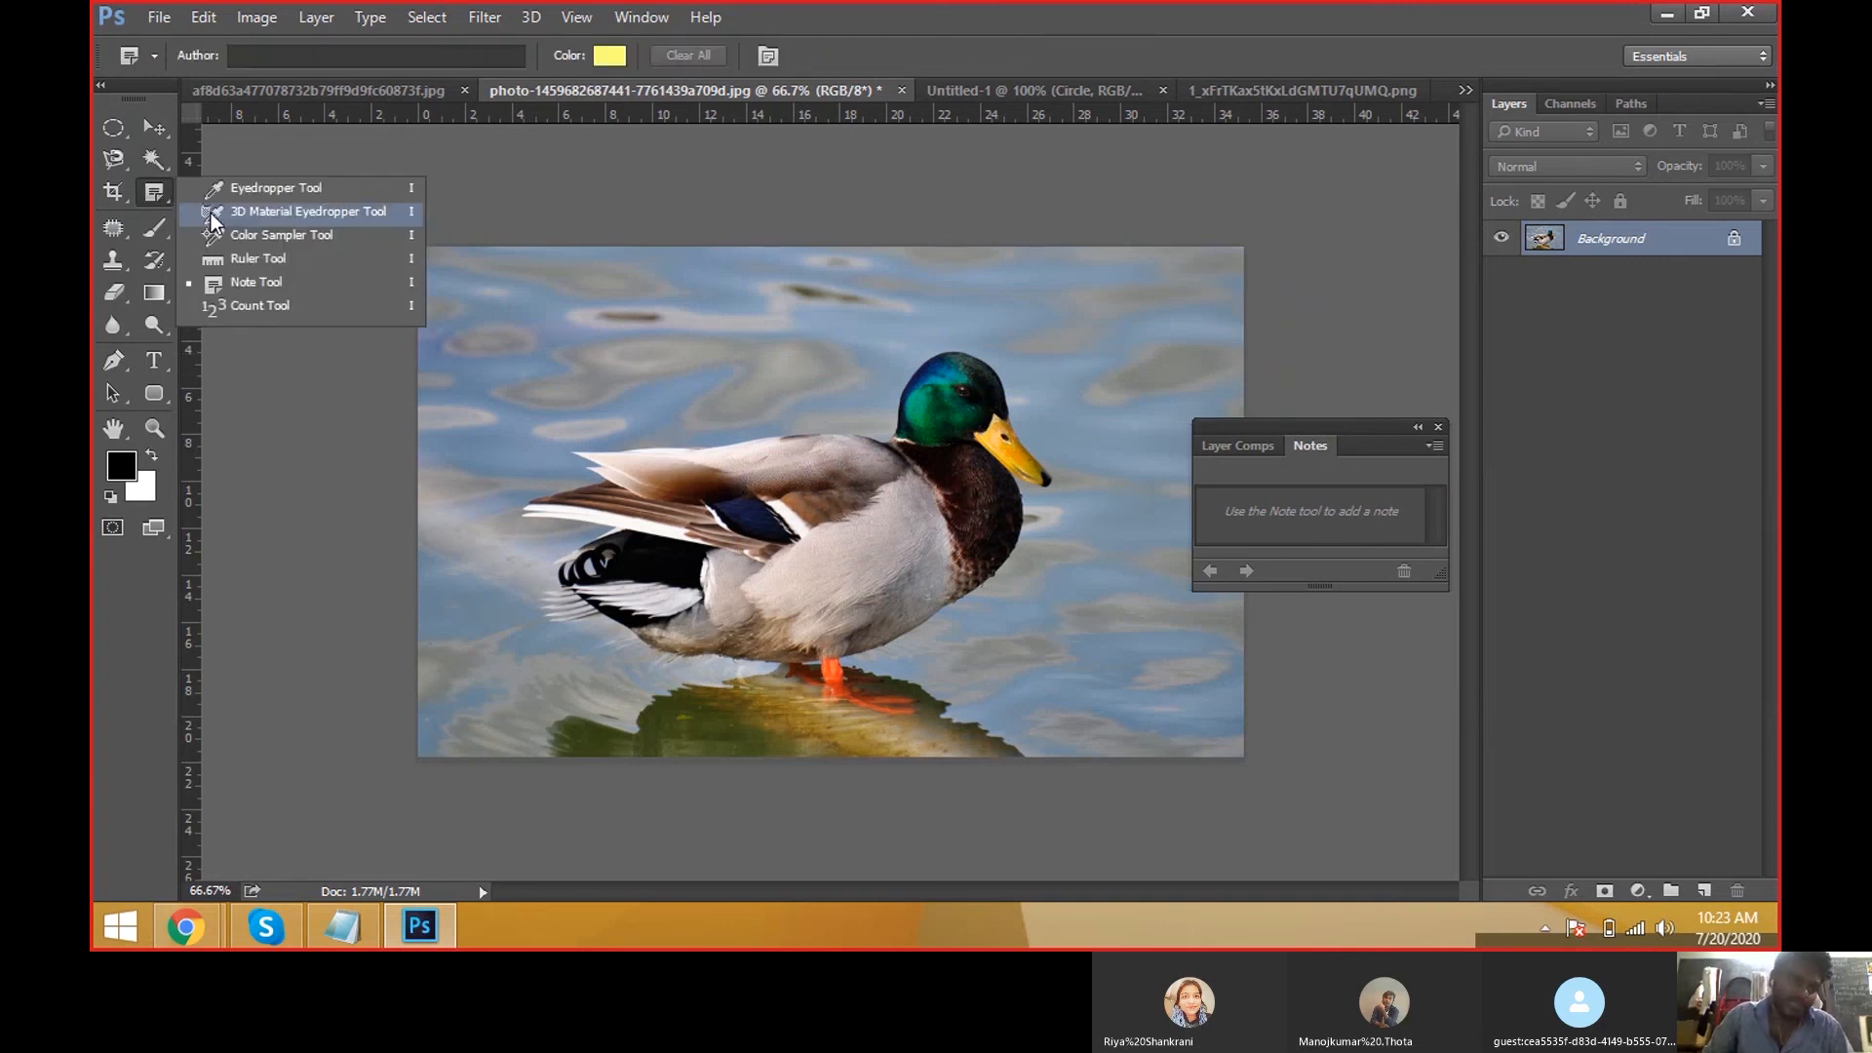
pyautogui.click(304, 305)
pyautogui.rightClick(307, 308)
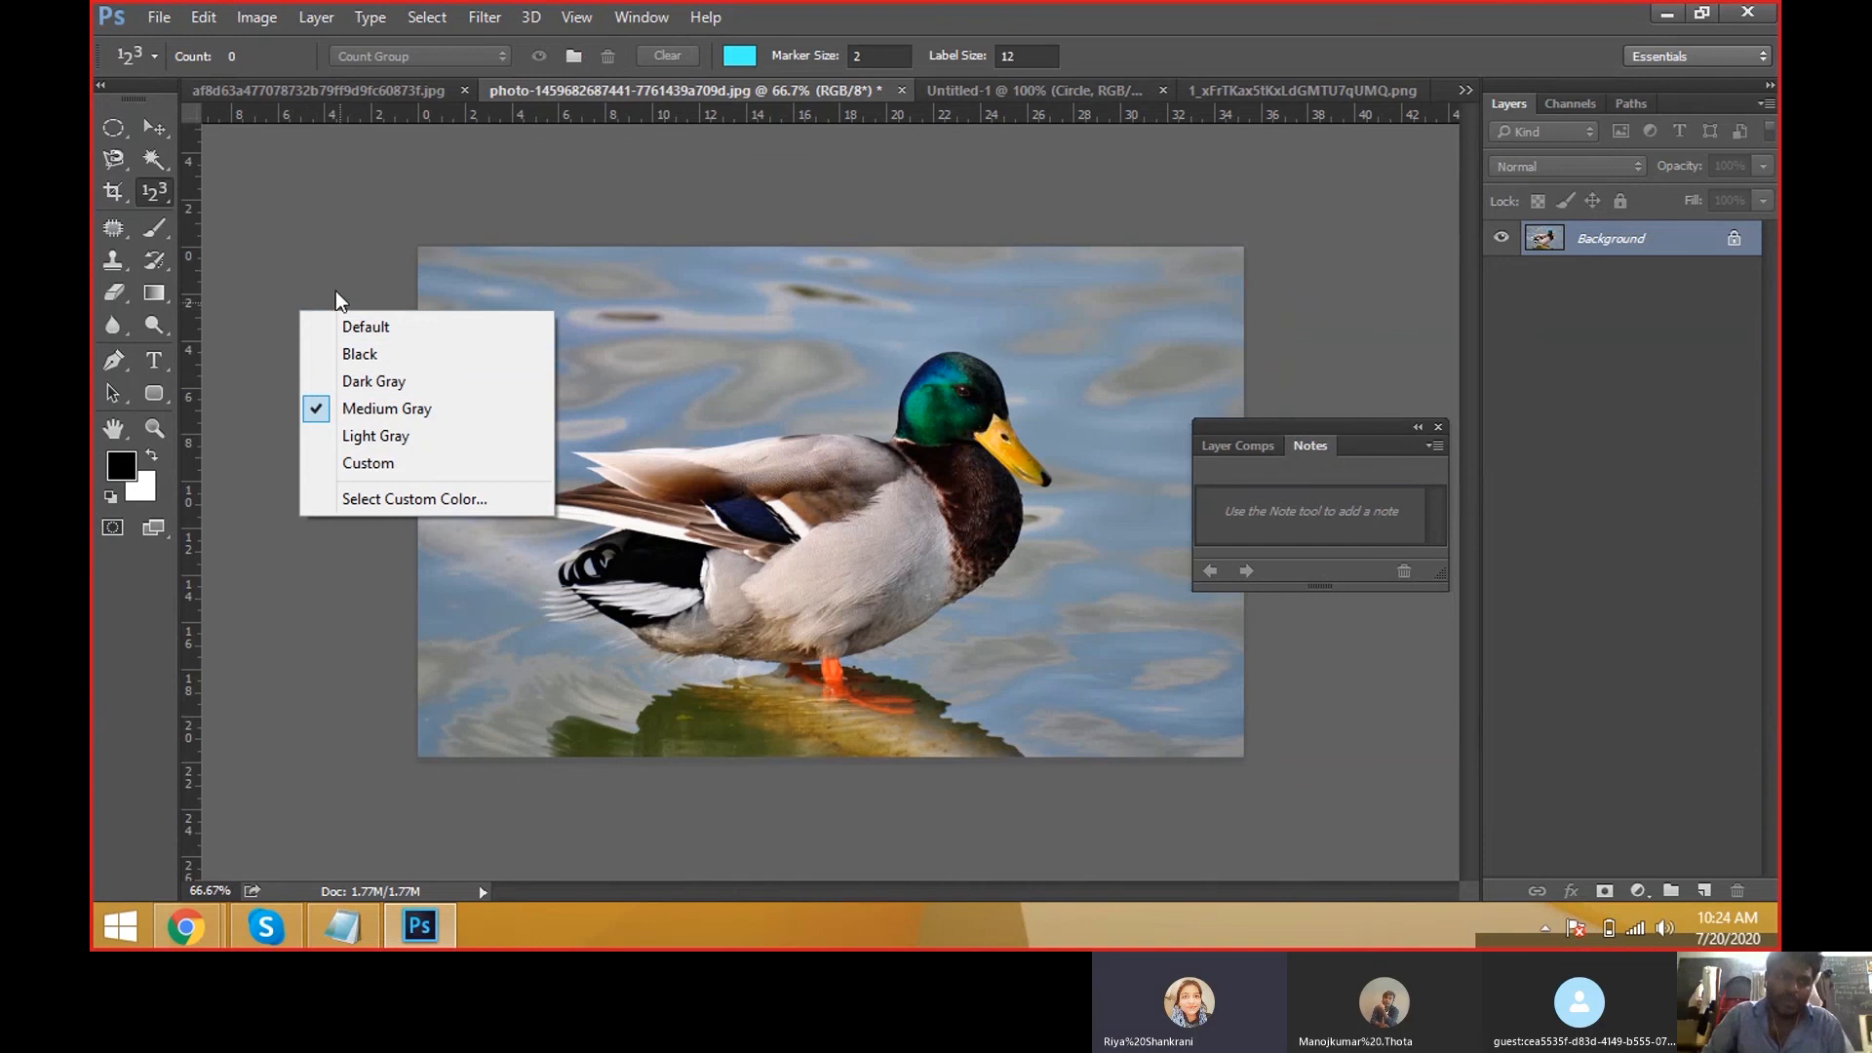
pyautogui.click(166, 199)
pyautogui.click(255, 313)
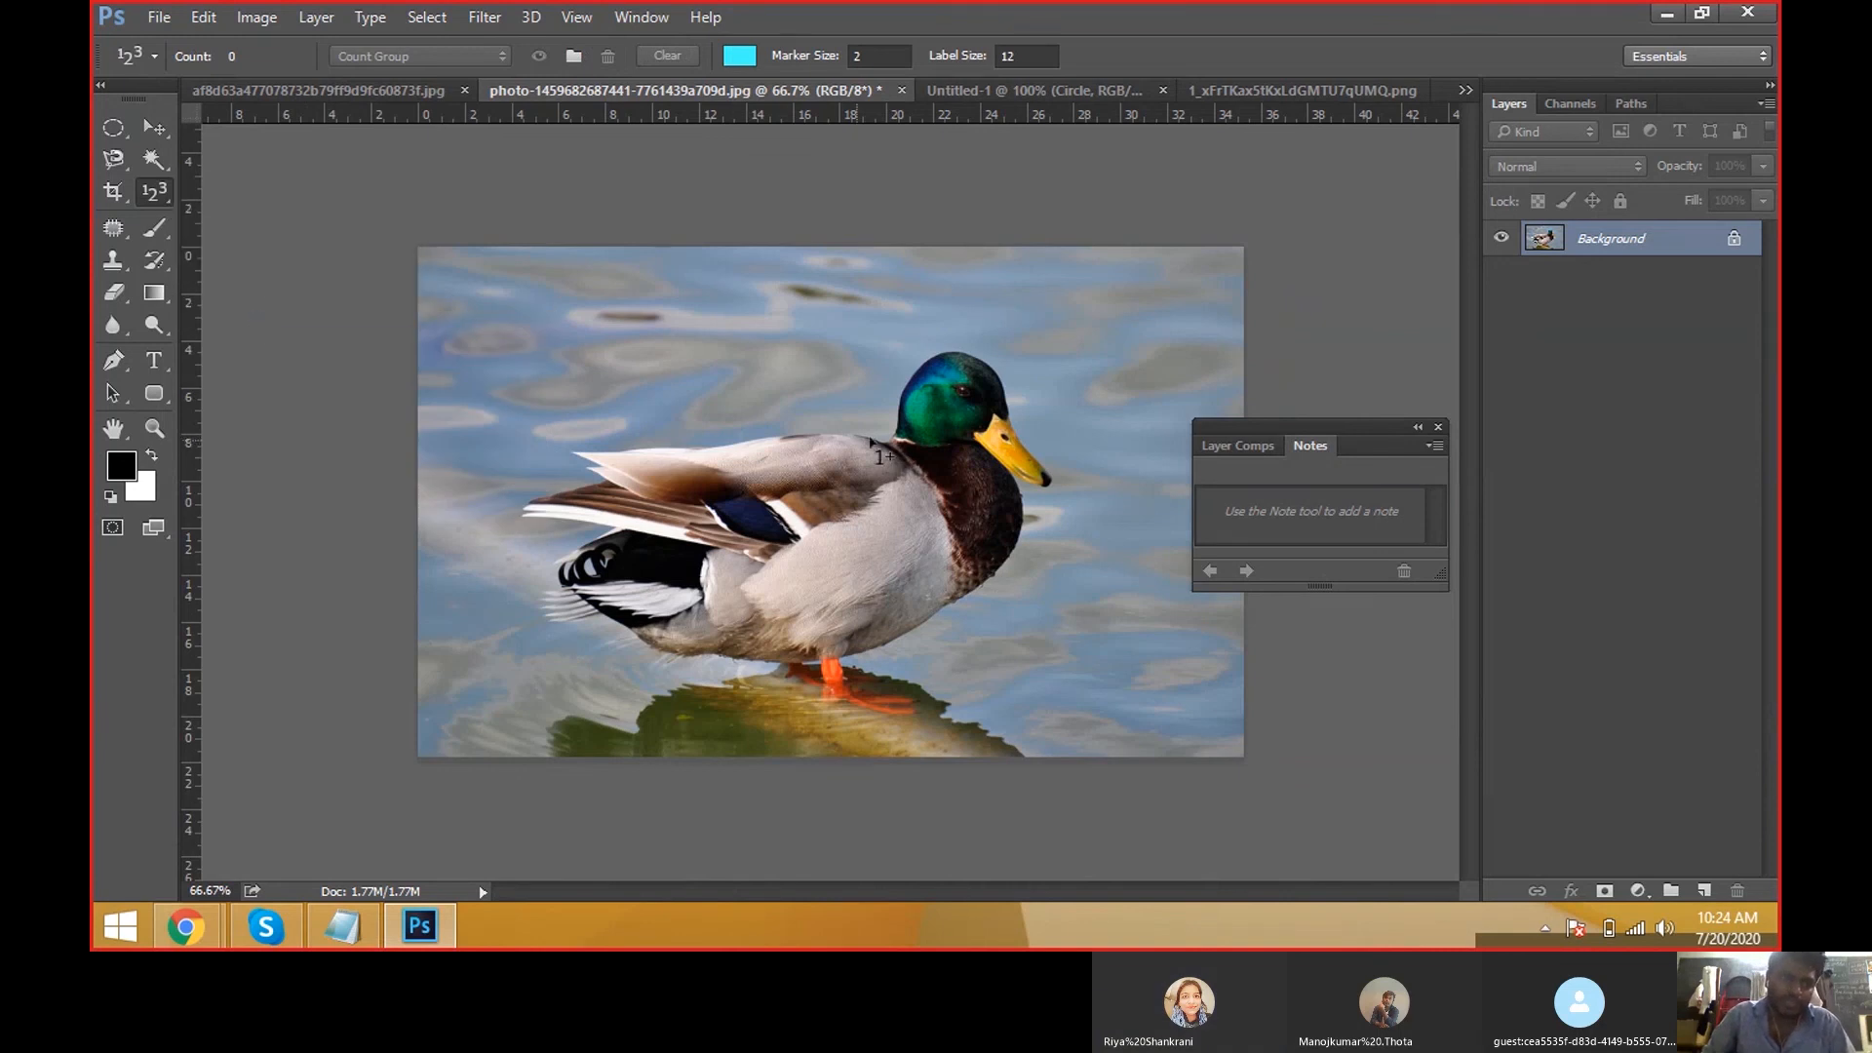
pyautogui.click(936, 381)
pyautogui.click(1012, 499)
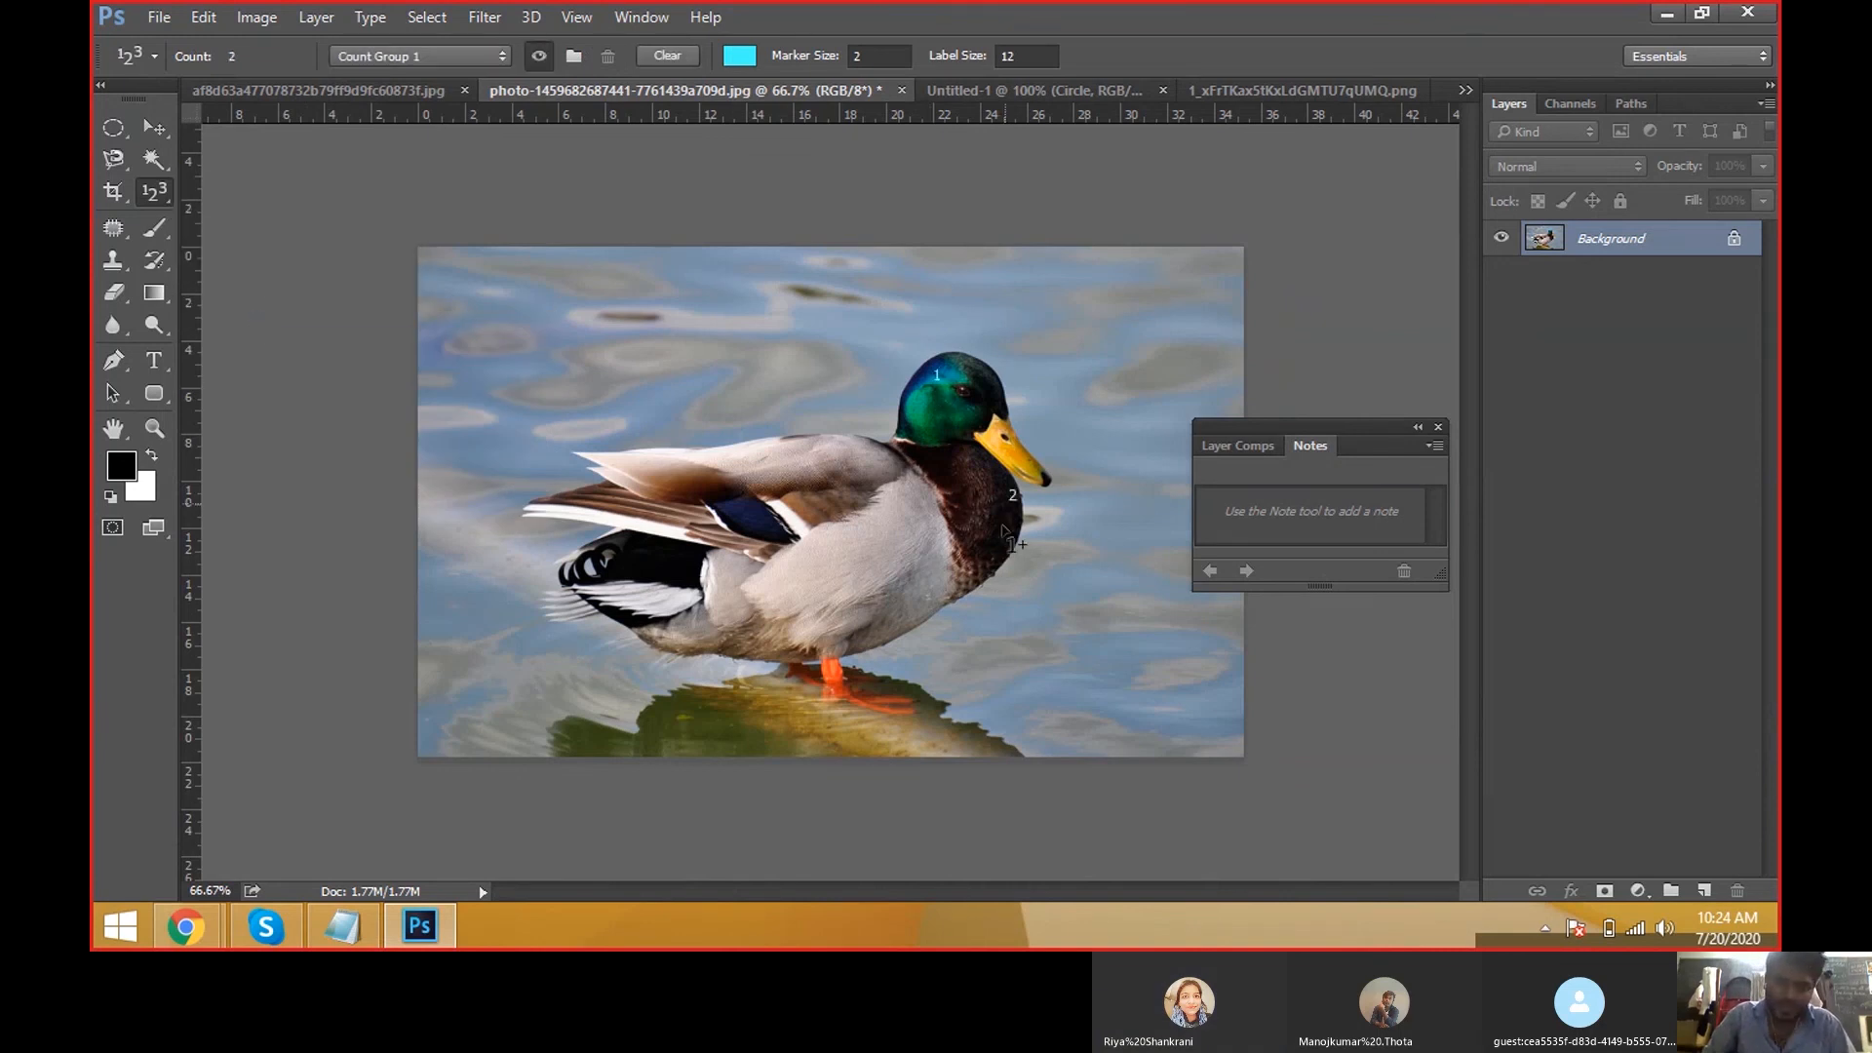
pyautogui.click(919, 610)
pyautogui.click(761, 646)
pyautogui.click(645, 613)
pyautogui.click(676, 503)
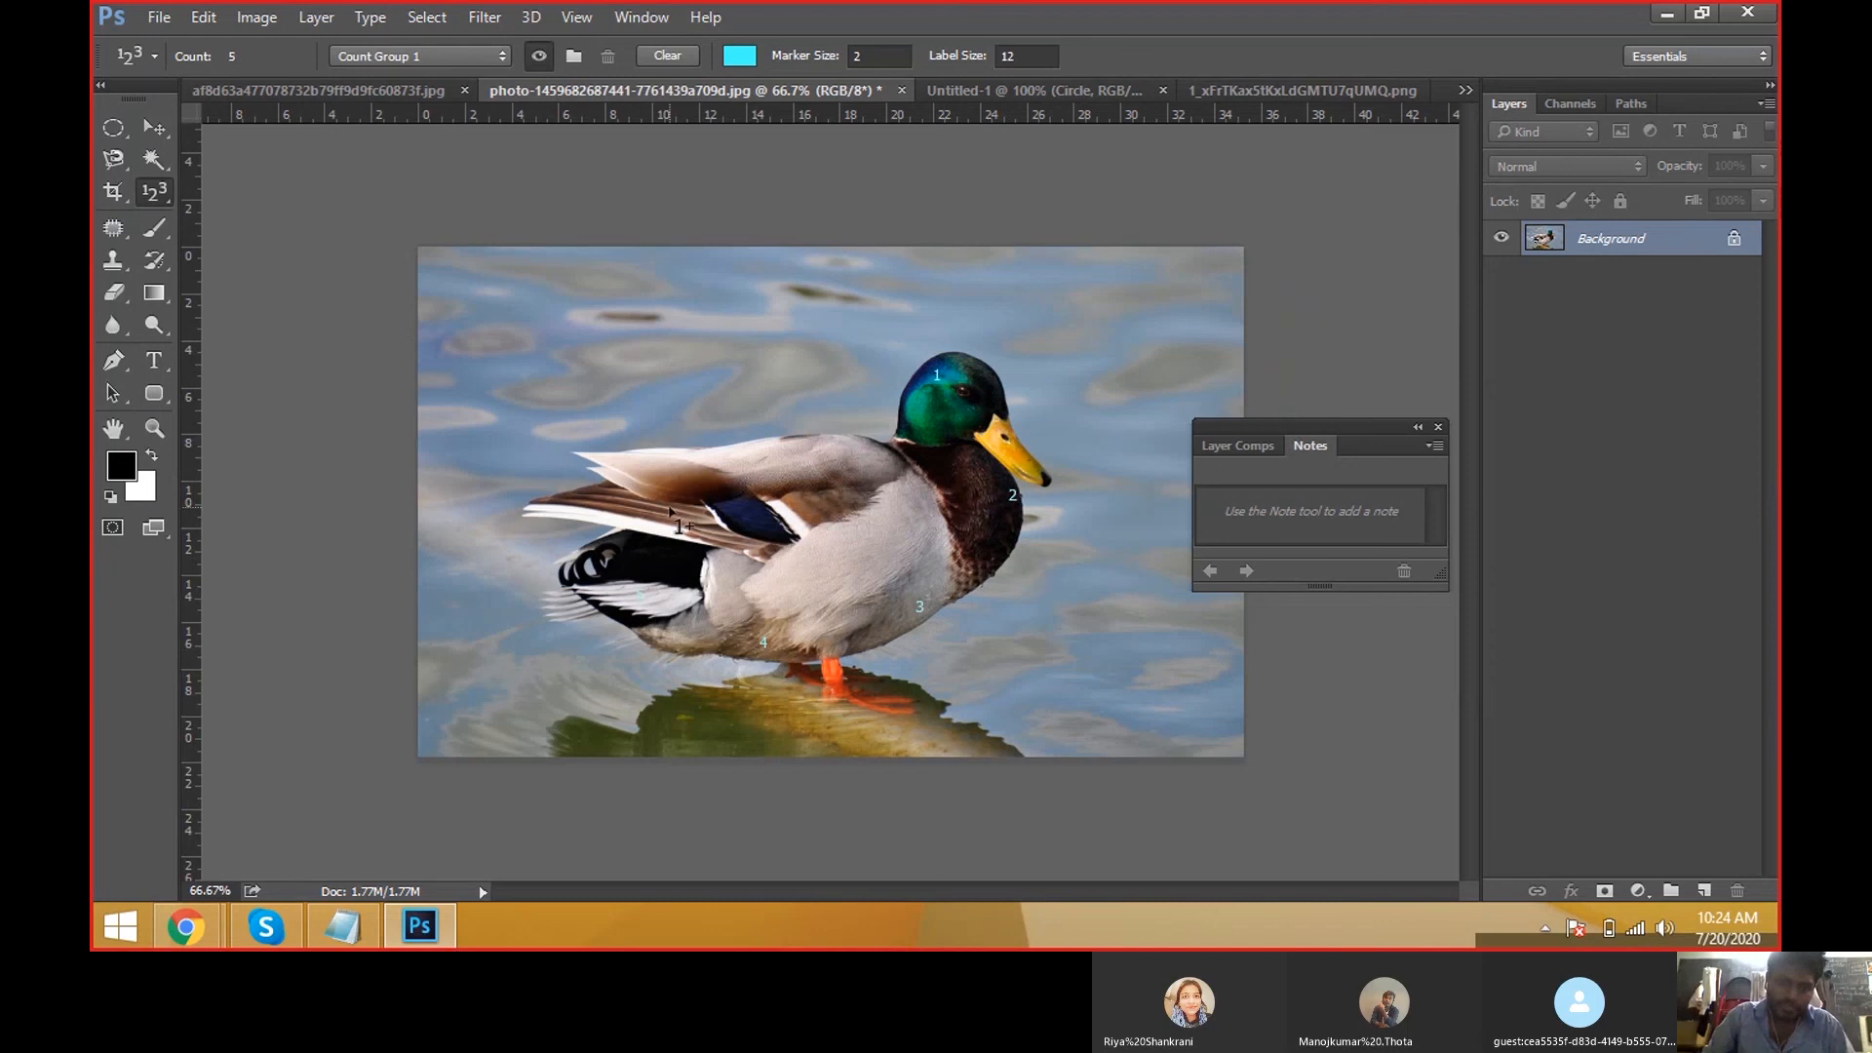
# Add count markers on the duck's neck, side and back, plus one on the water, and undo the water marker.
pyautogui.click(893, 466)
pyautogui.click(895, 539)
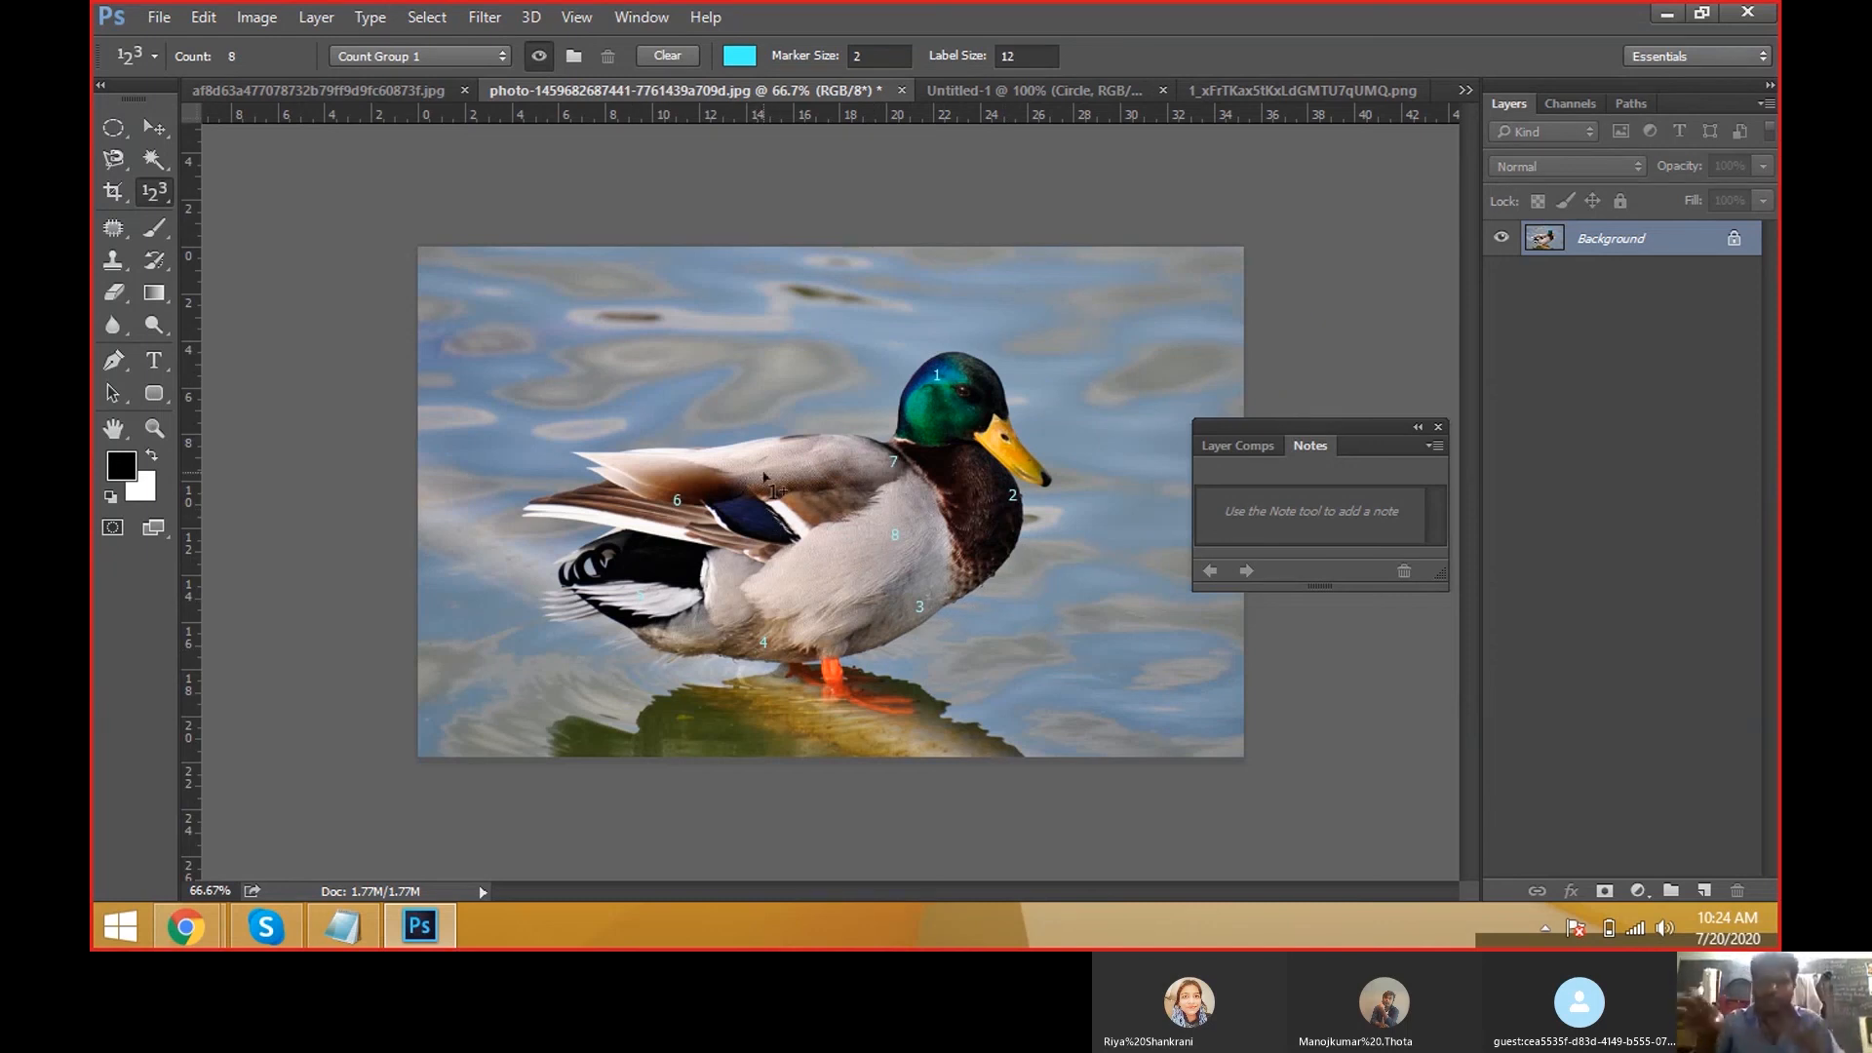
pyautogui.click(768, 470)
pyautogui.click(751, 354)
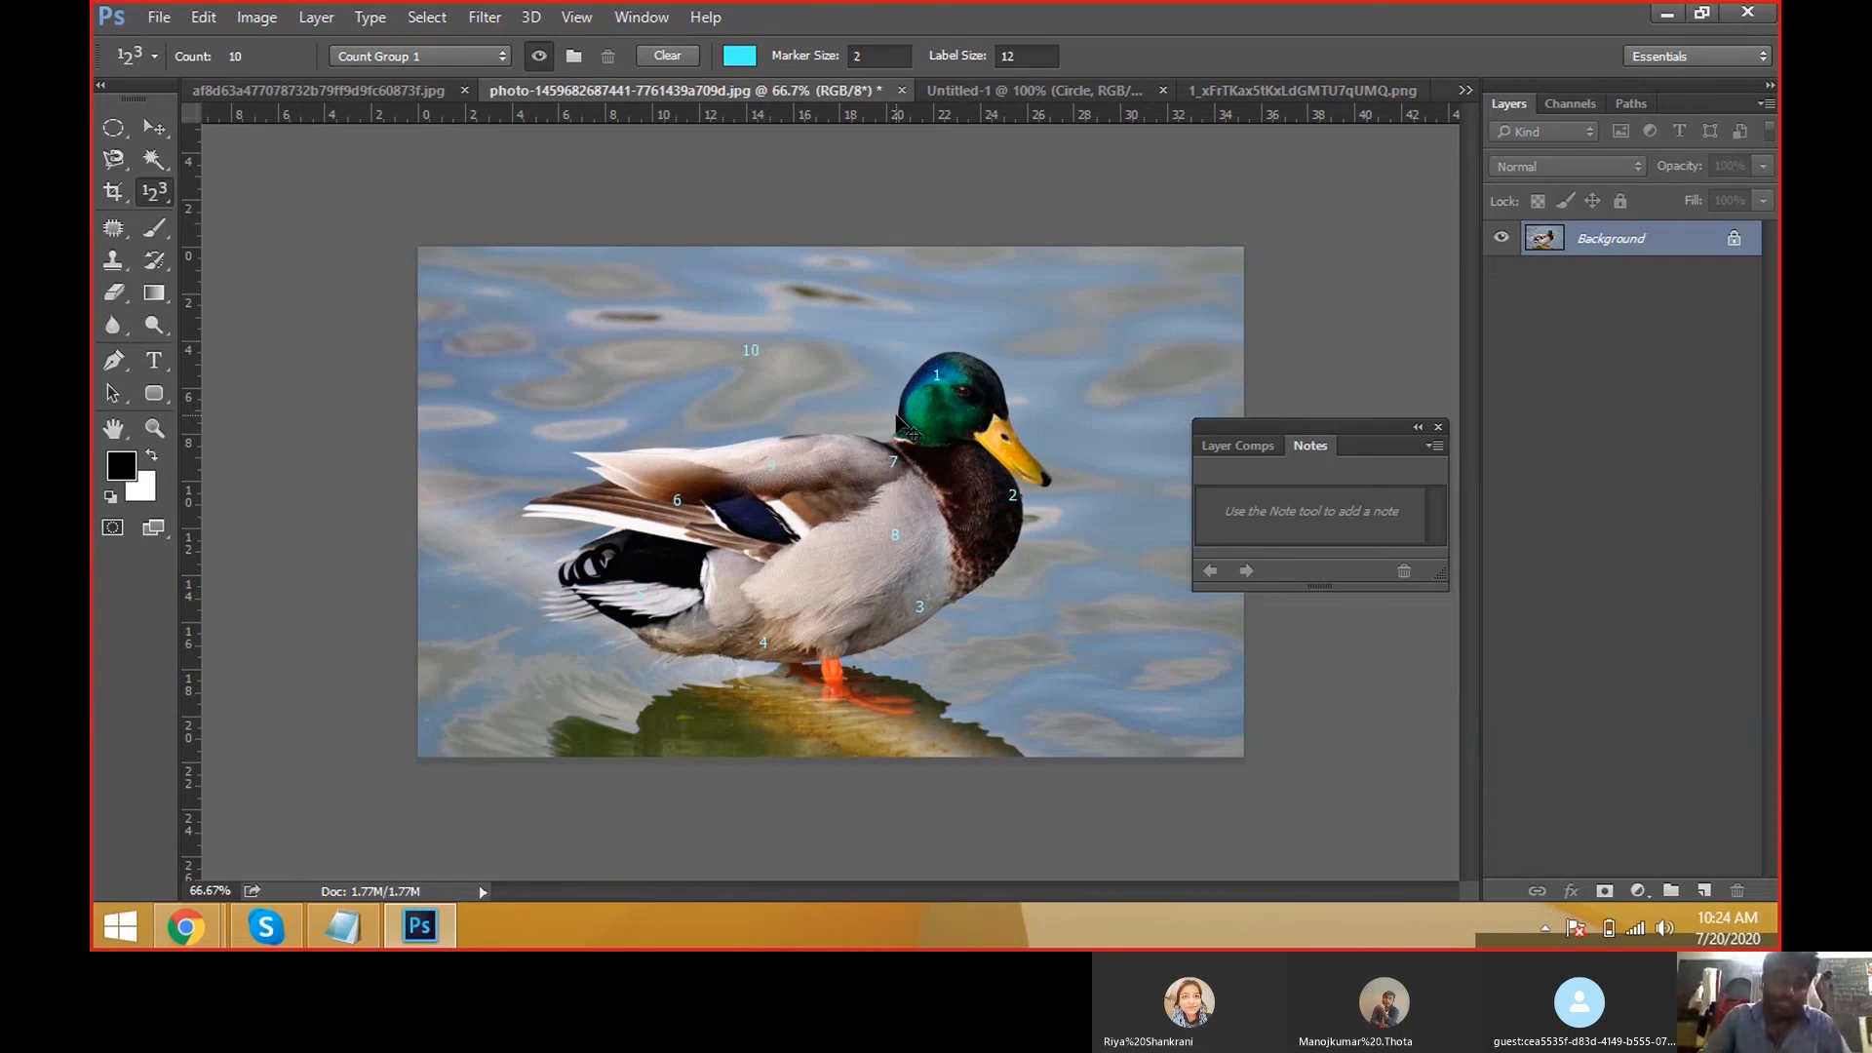
pyautogui.hotkey('ctrl', 'z')
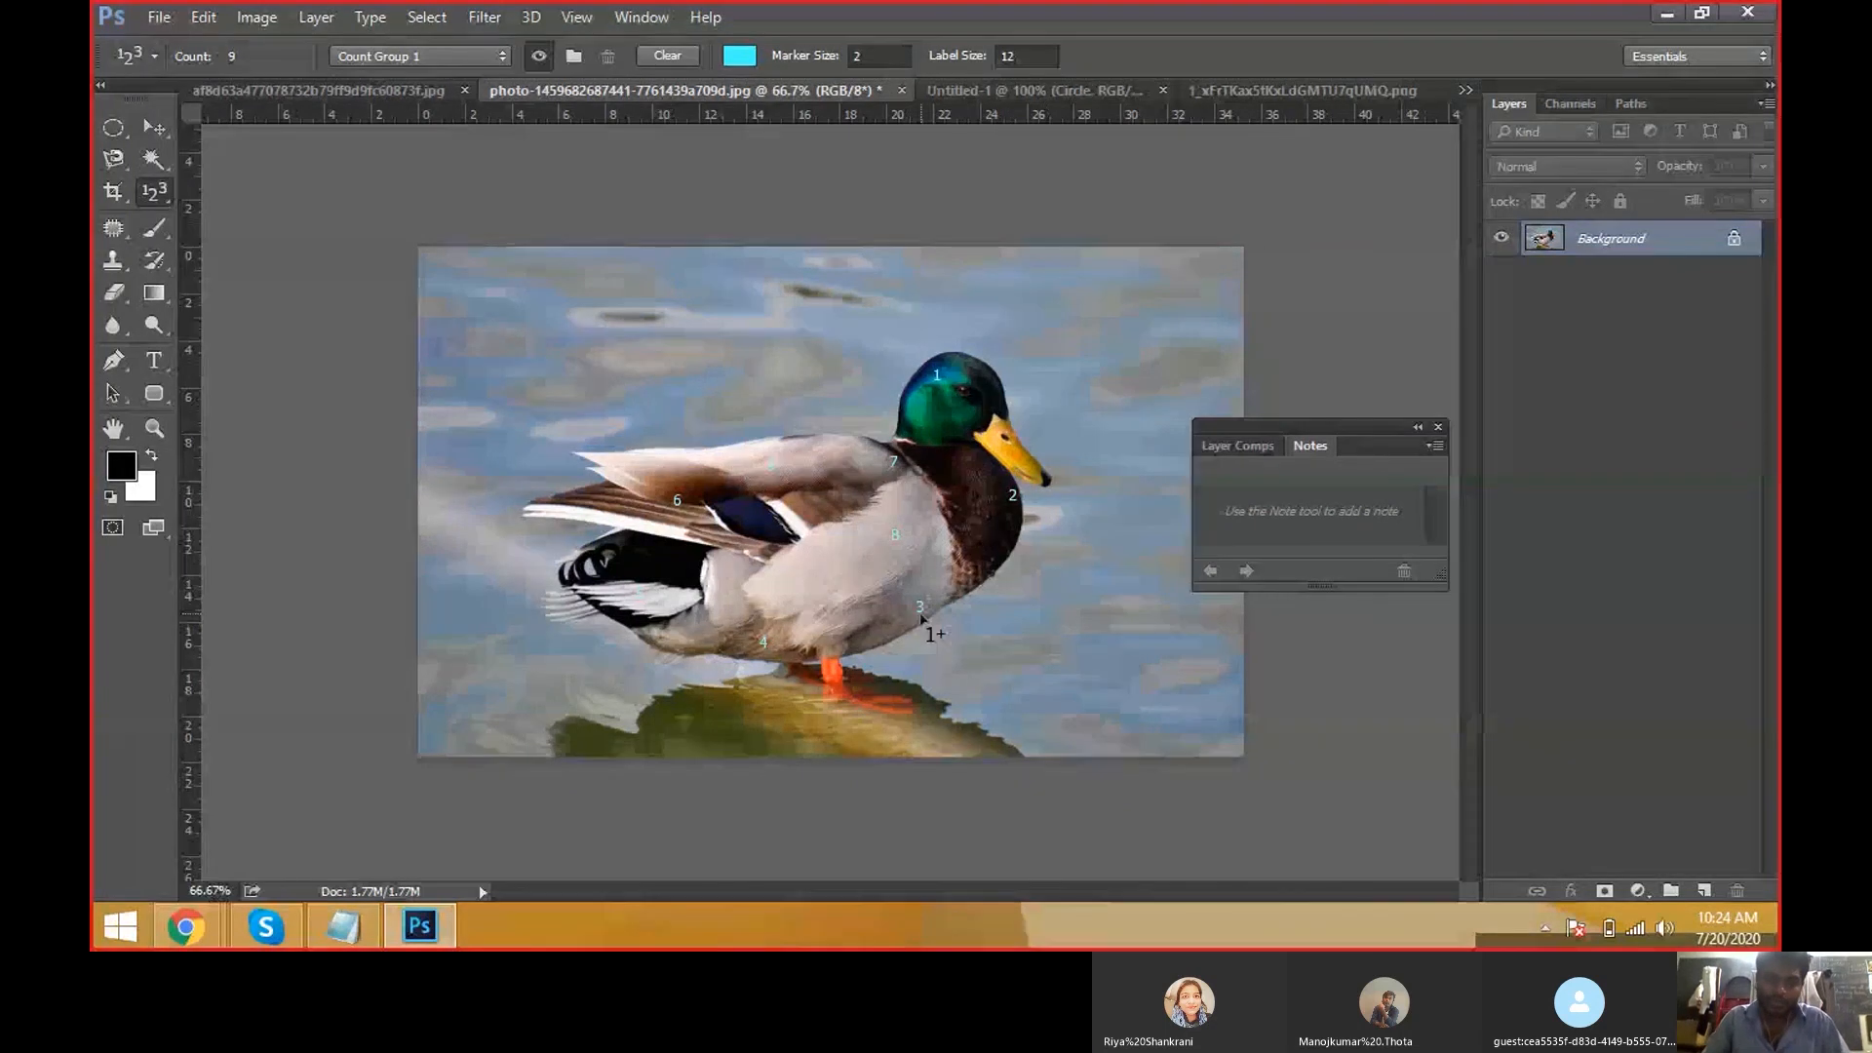
# Activate the Ruler tool, and switch to the Crop tool on the duck photo.
pyautogui.click(166, 196)
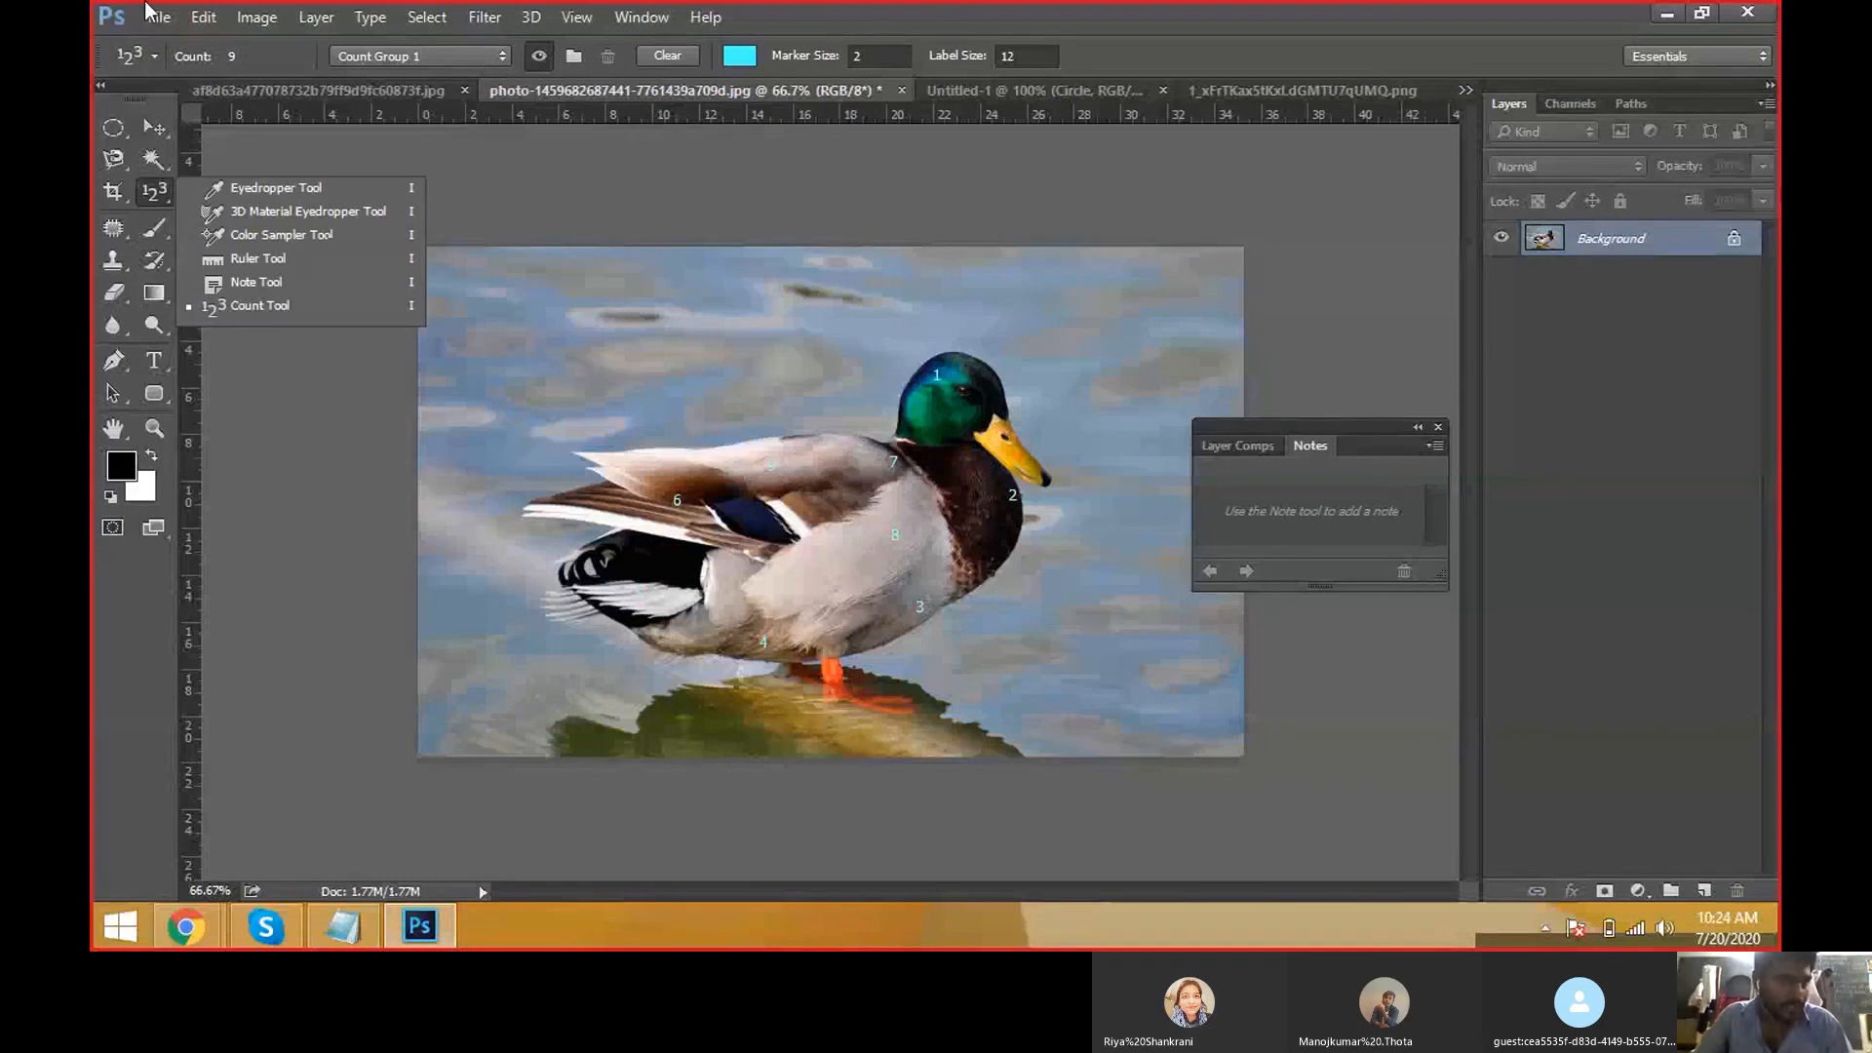
pyautogui.click(326, 257)
pyautogui.click(113, 192)
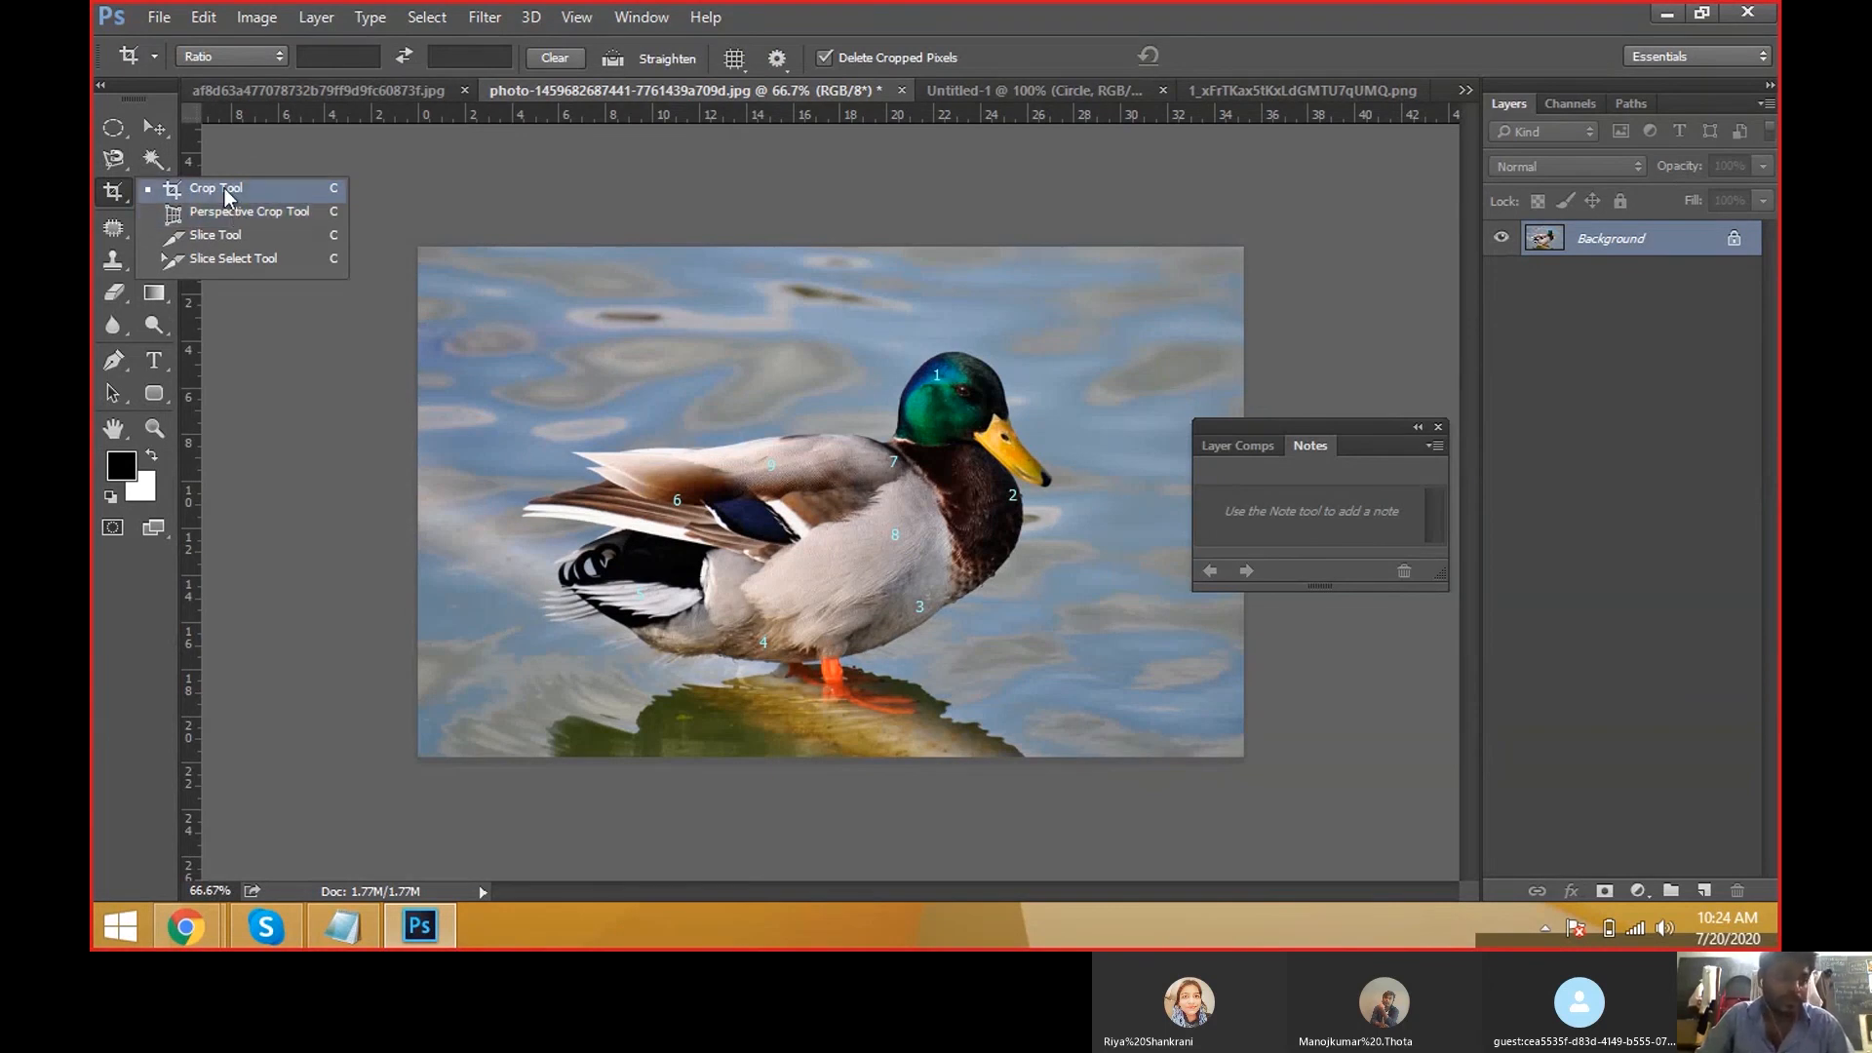
pyautogui.click(222, 190)
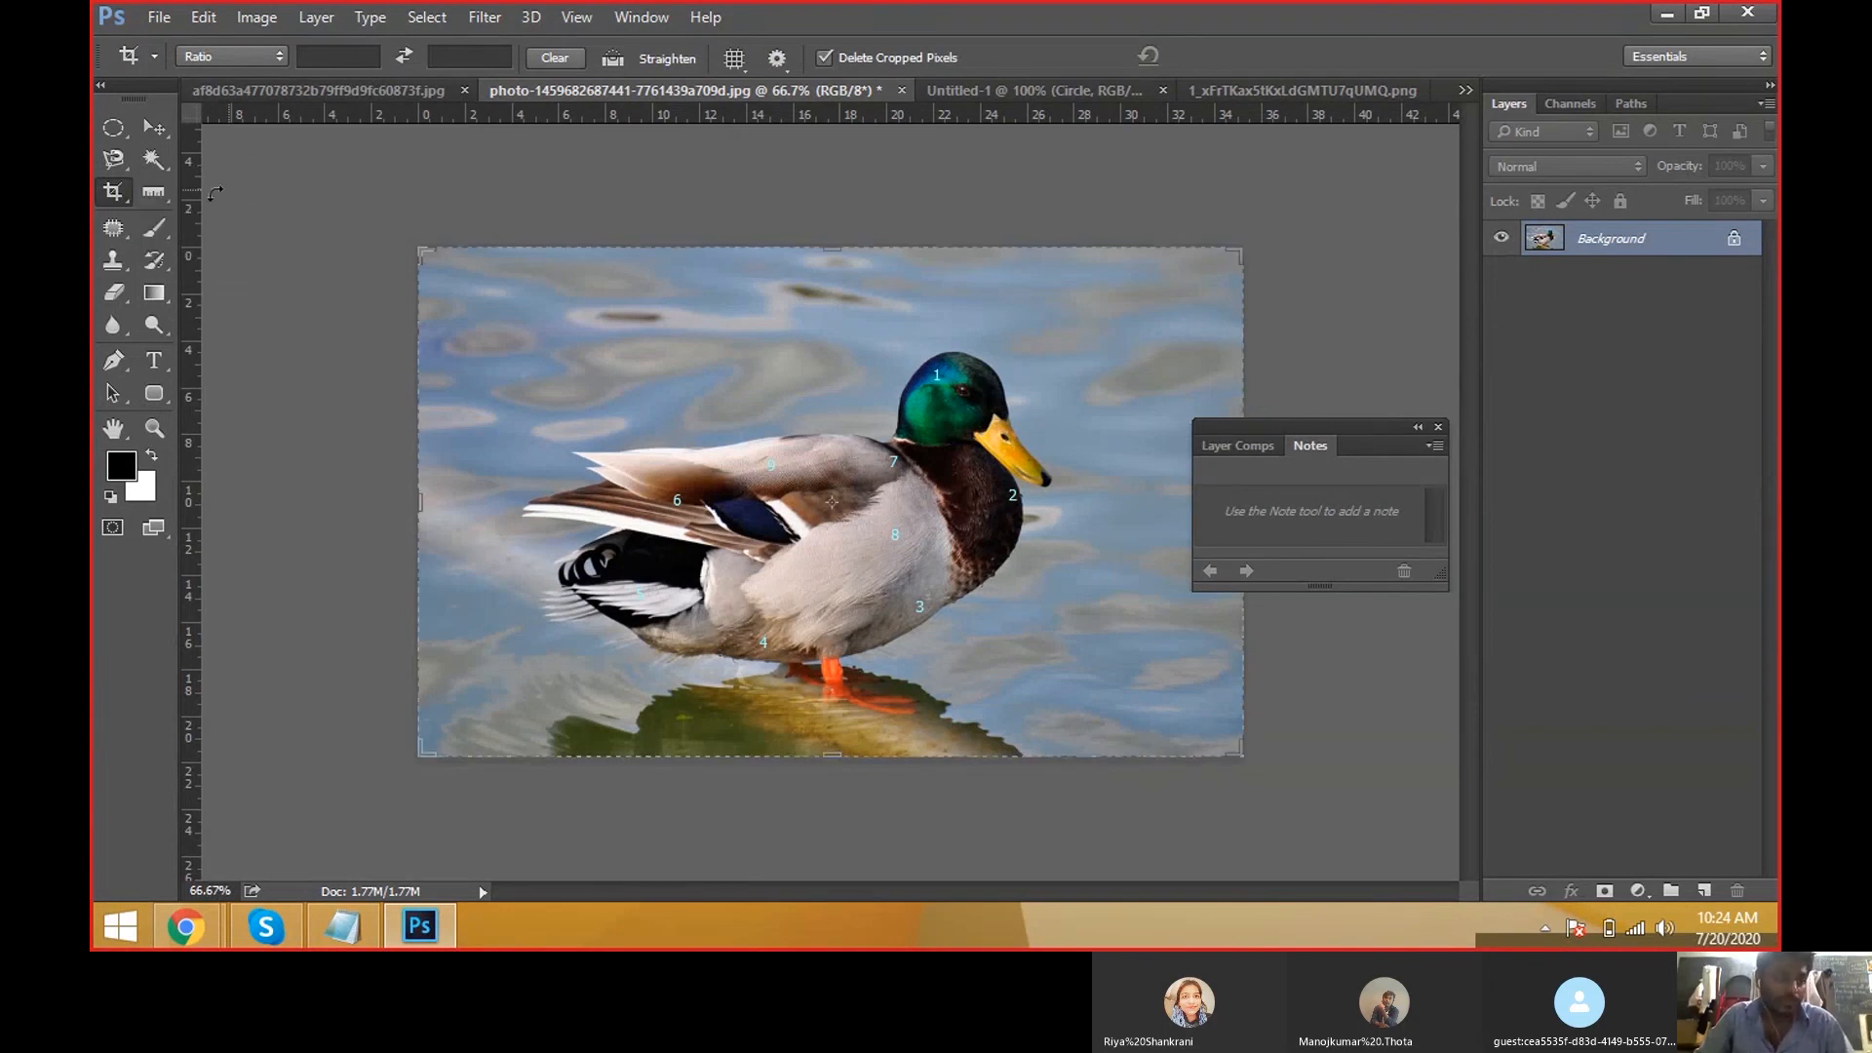
pyautogui.rightClick(117, 196)
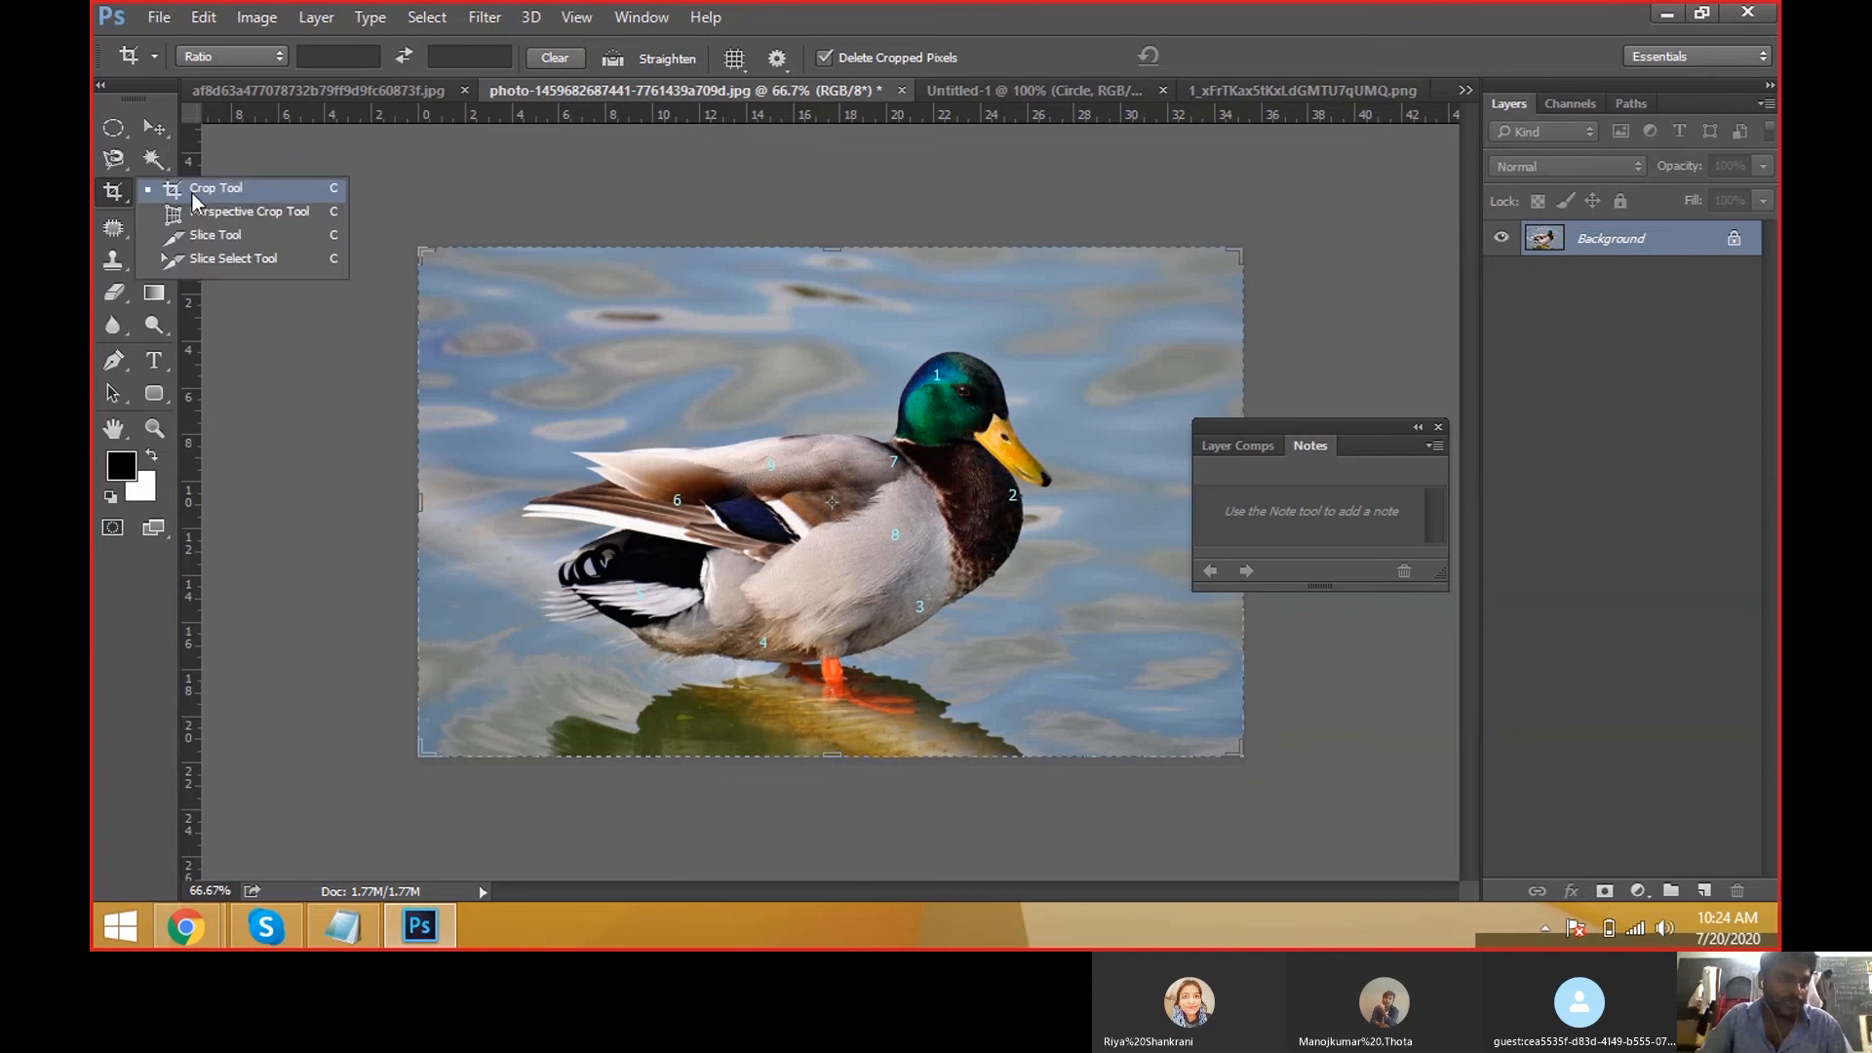
pyautogui.click(191, 193)
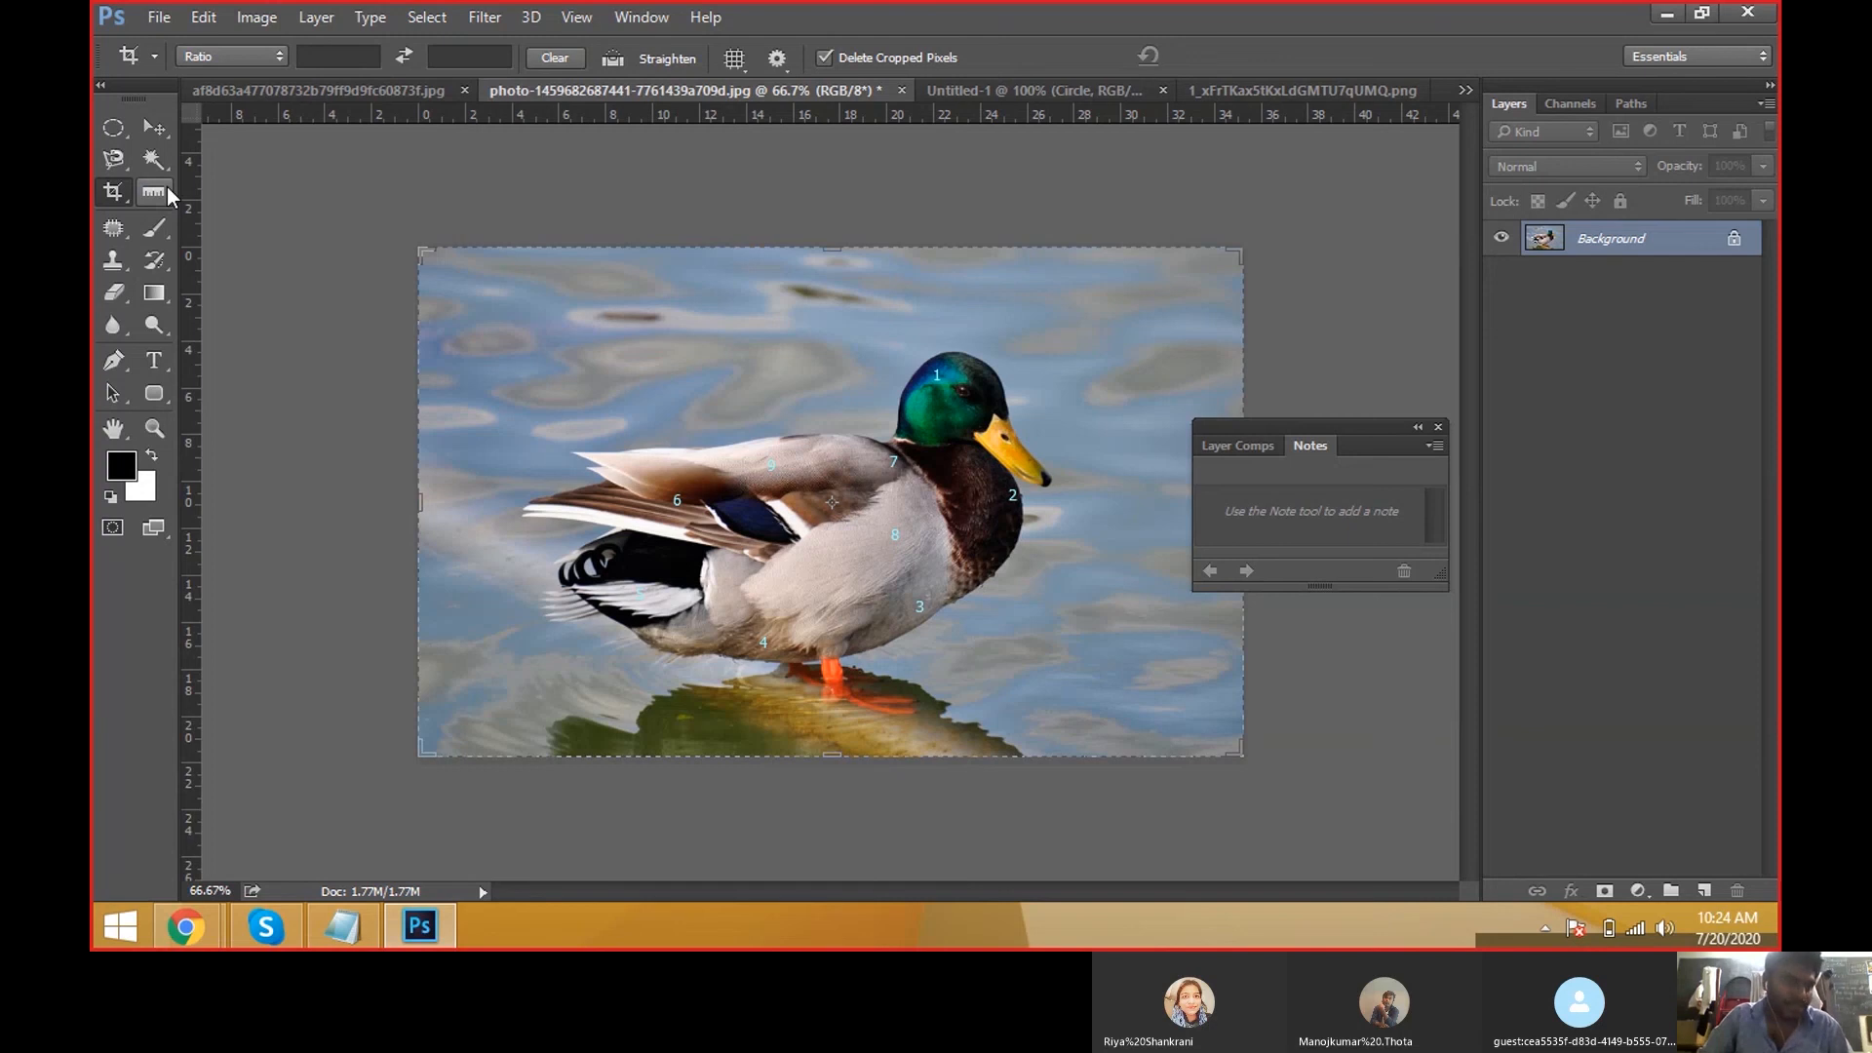
# Select the Ruler tool again, try the Magic Wand tool, and return to the Crop tool.
pyautogui.click(161, 192)
pyautogui.click(322, 262)
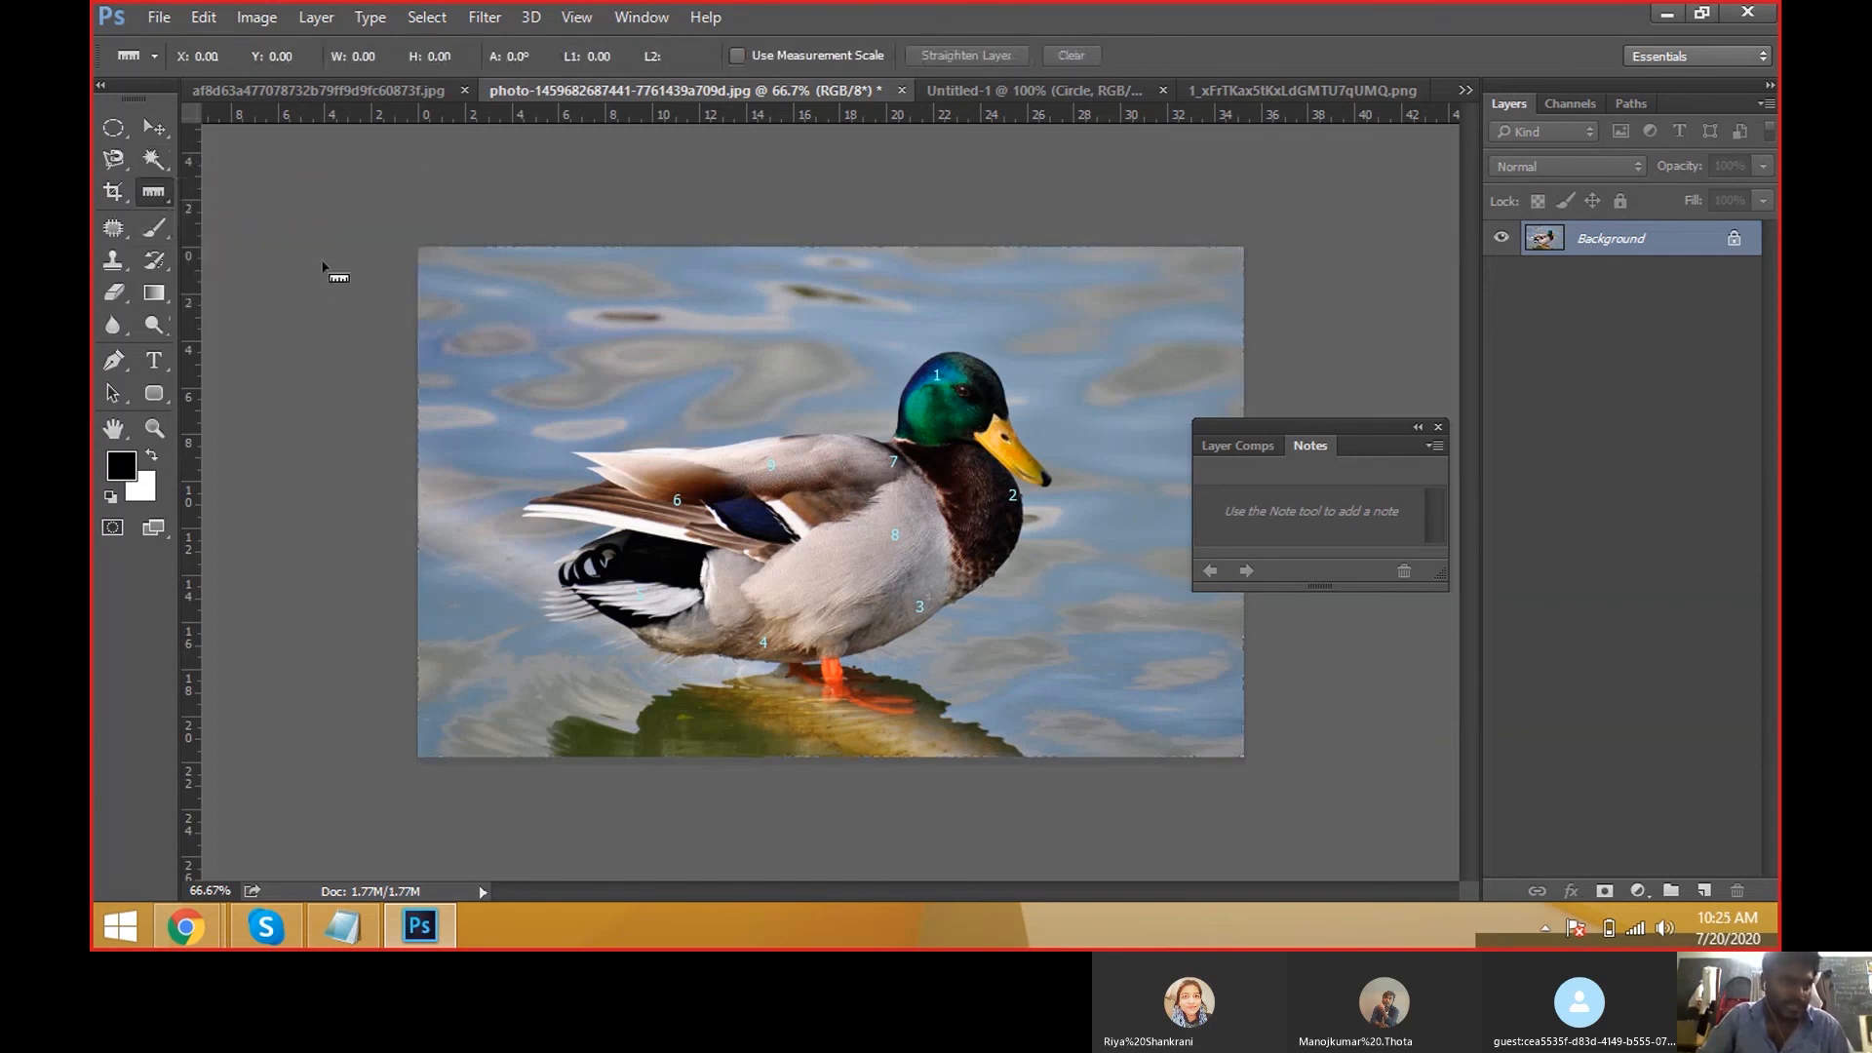
pyautogui.click(156, 192)
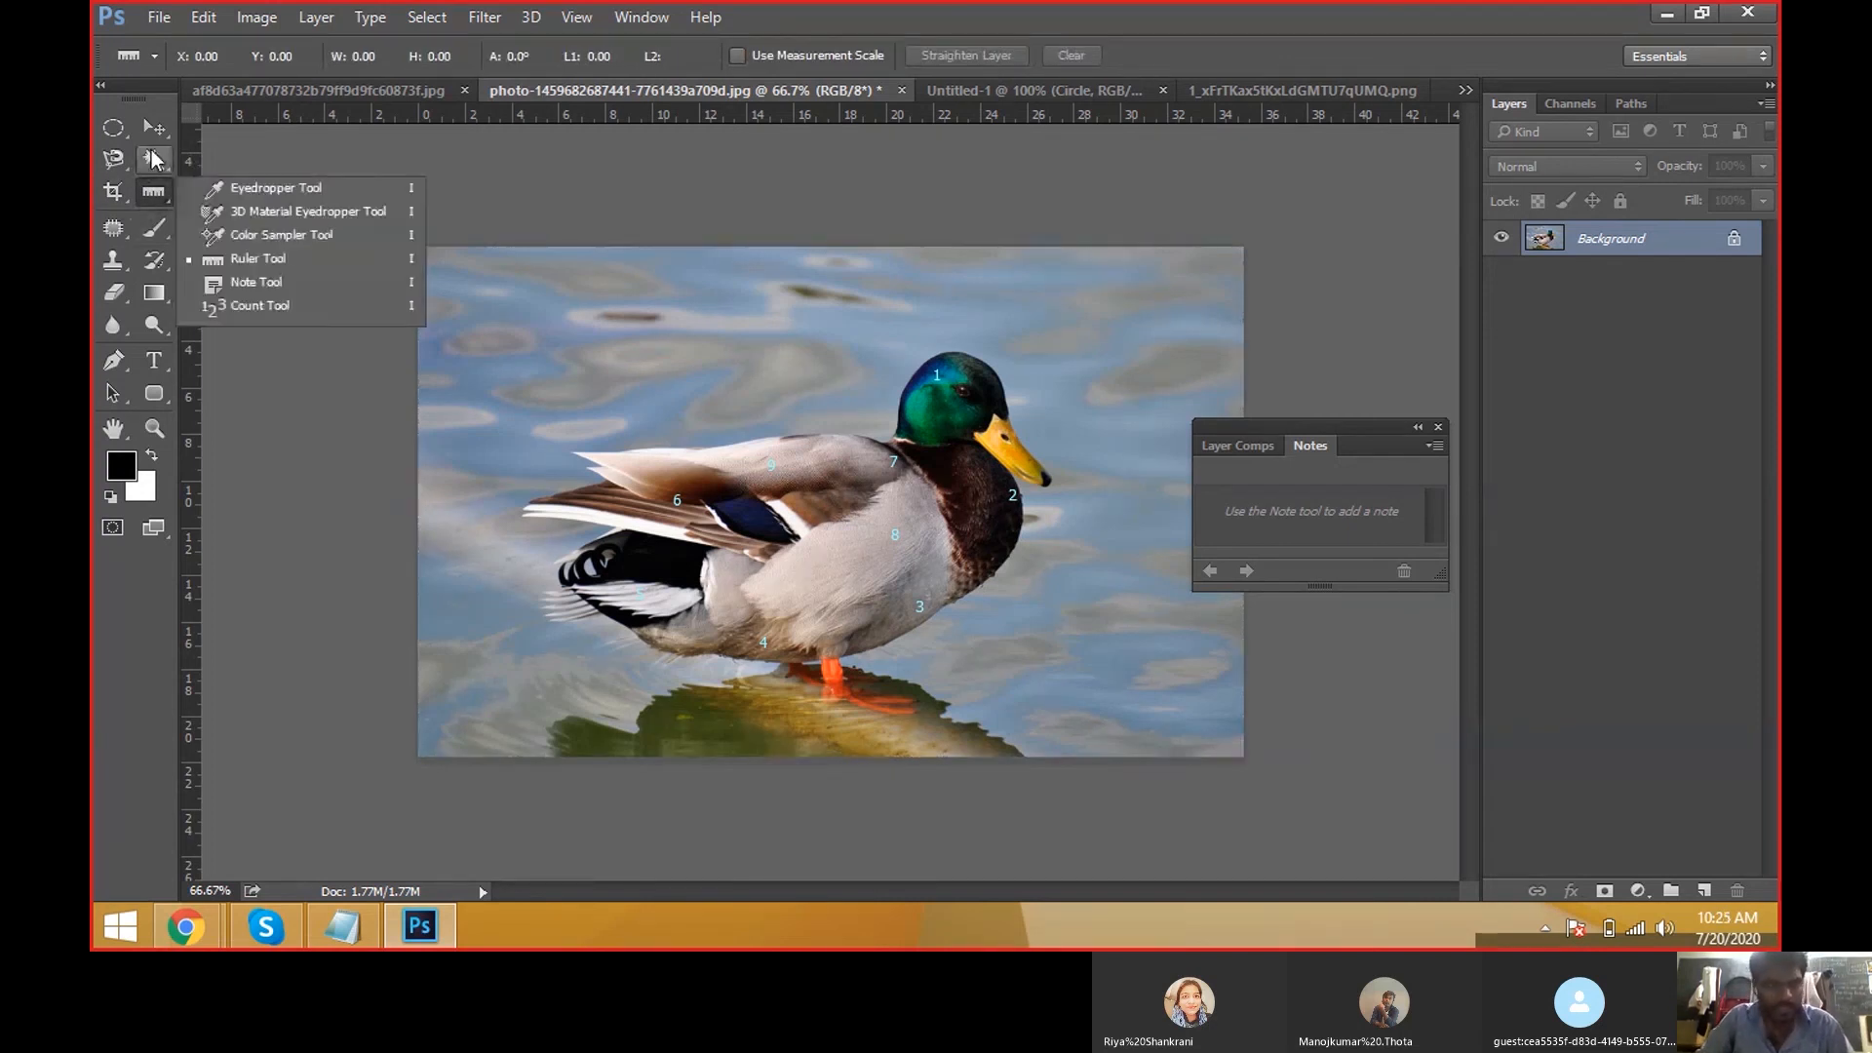
pyautogui.click(159, 159)
pyautogui.click(163, 193)
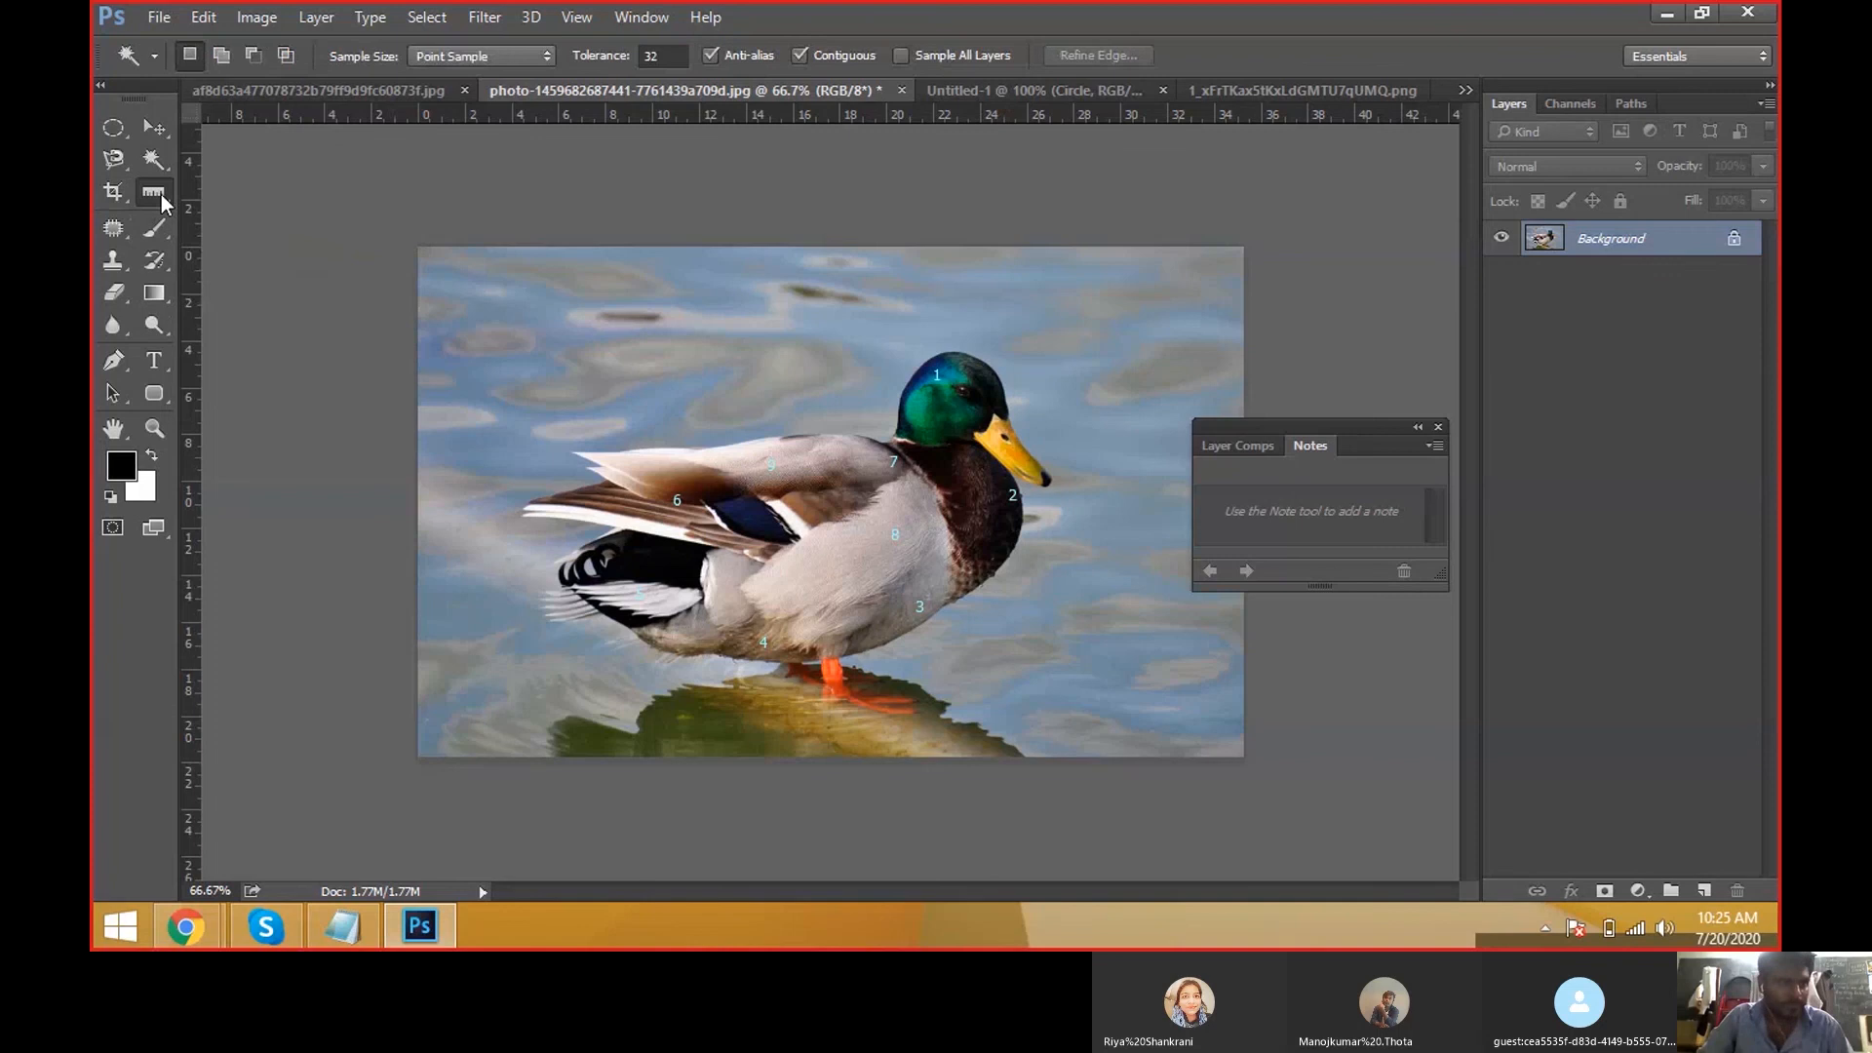
pyautogui.click(107, 195)
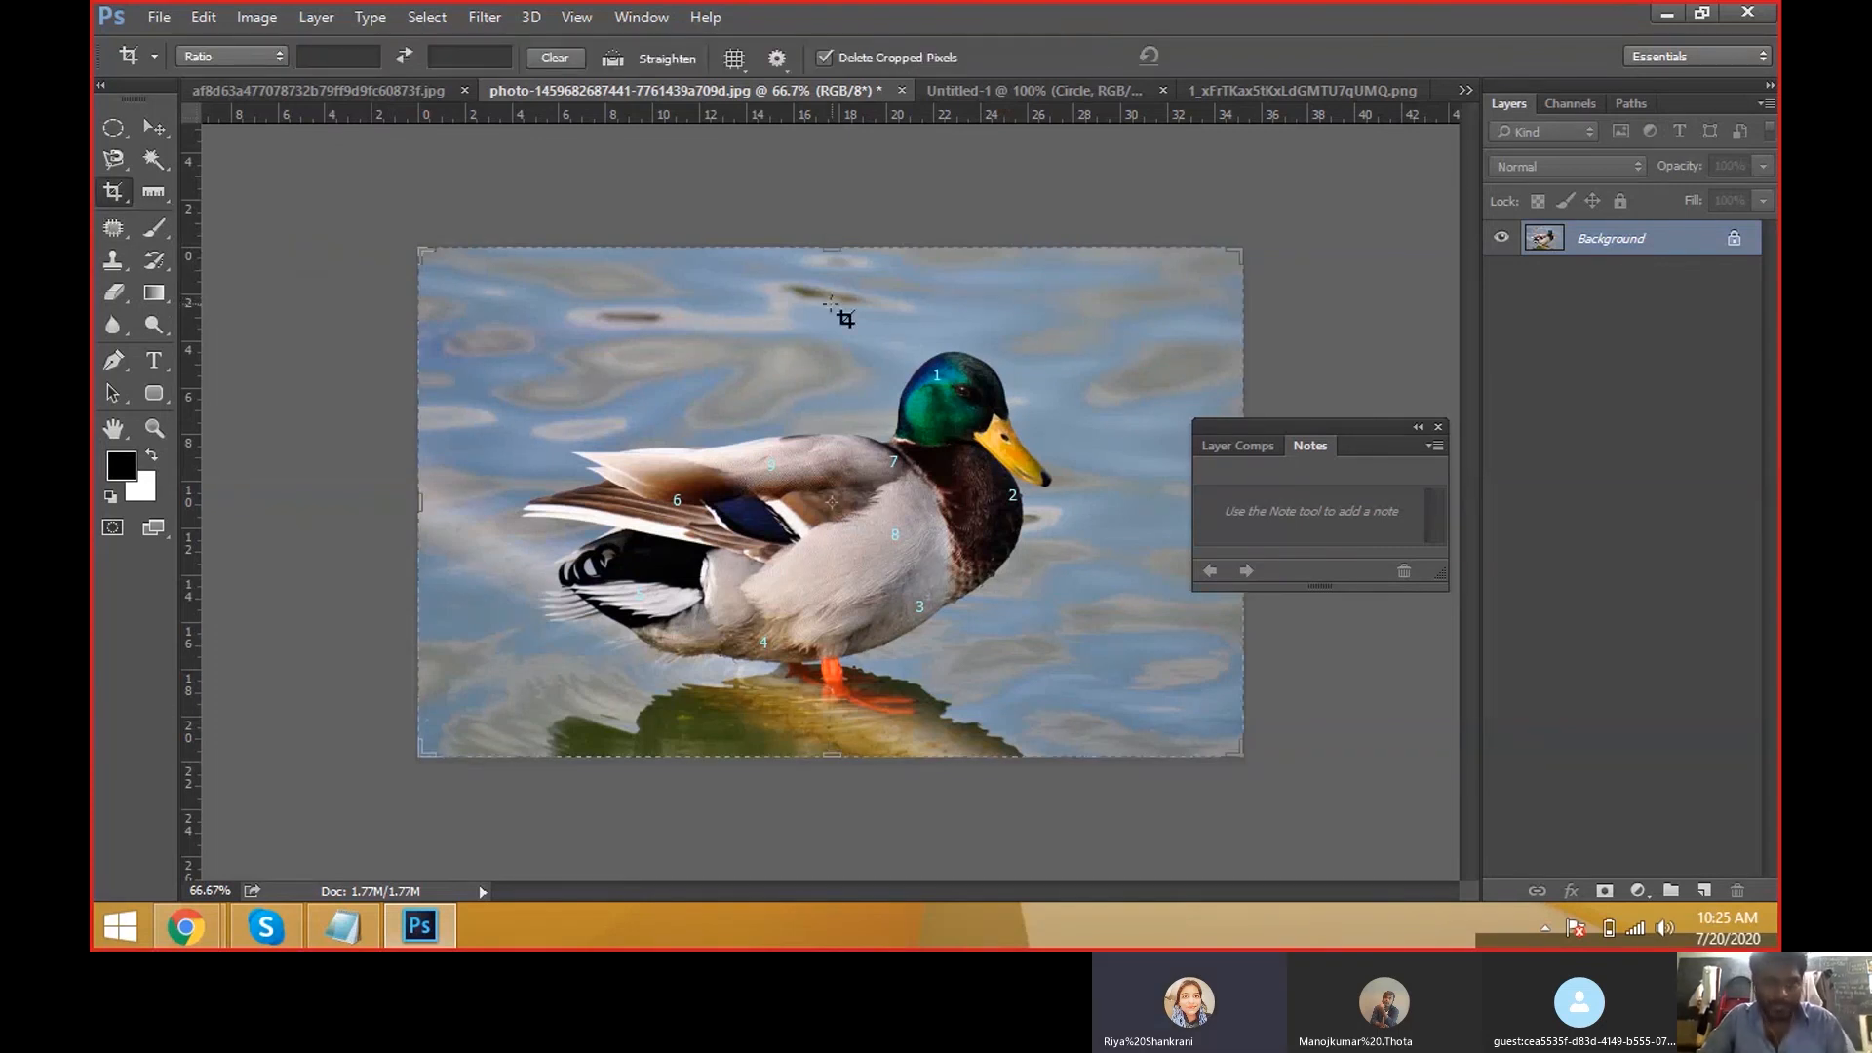
# Switch to the Psd-Keys file in Notepad and highlight the Inverse Selection line and the two document zoom lines.
pyautogui.hotkey('alt', 'Tab')
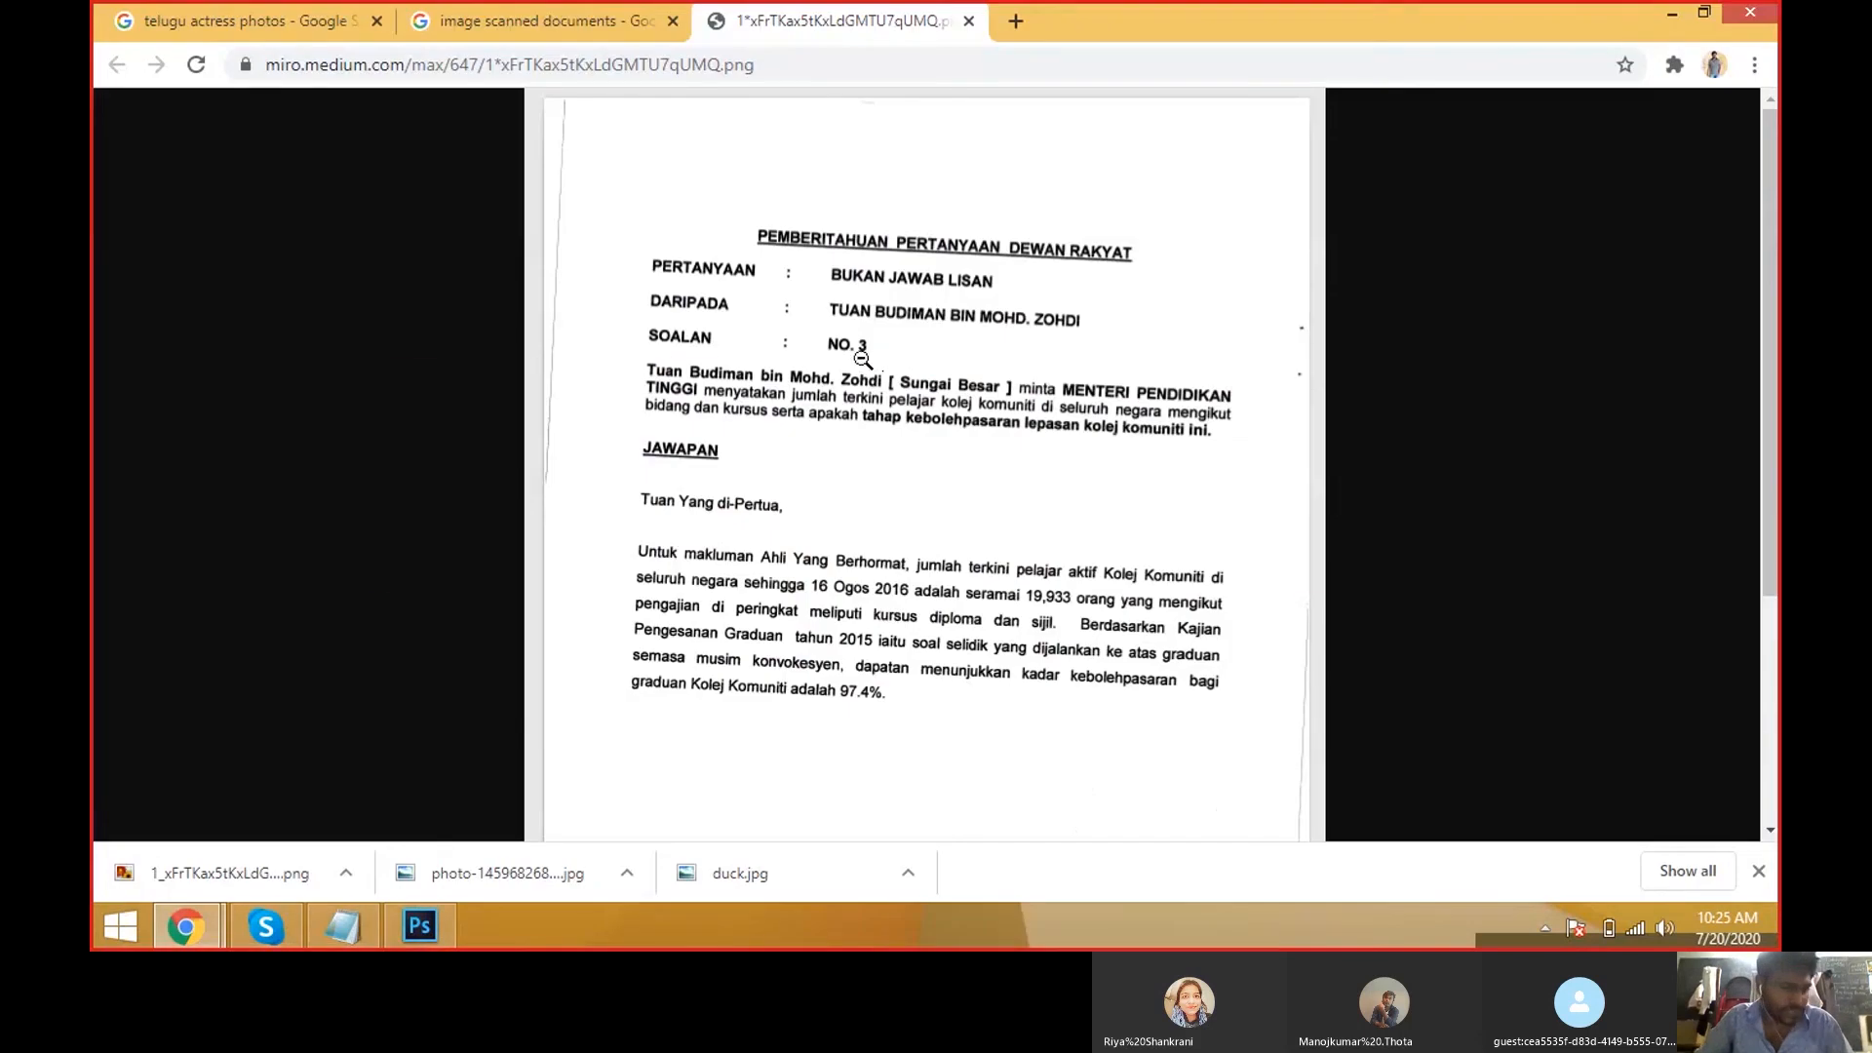
pyautogui.hotkey('alt', 'Tab')
pyautogui.hotkey('alt', 'Tab')
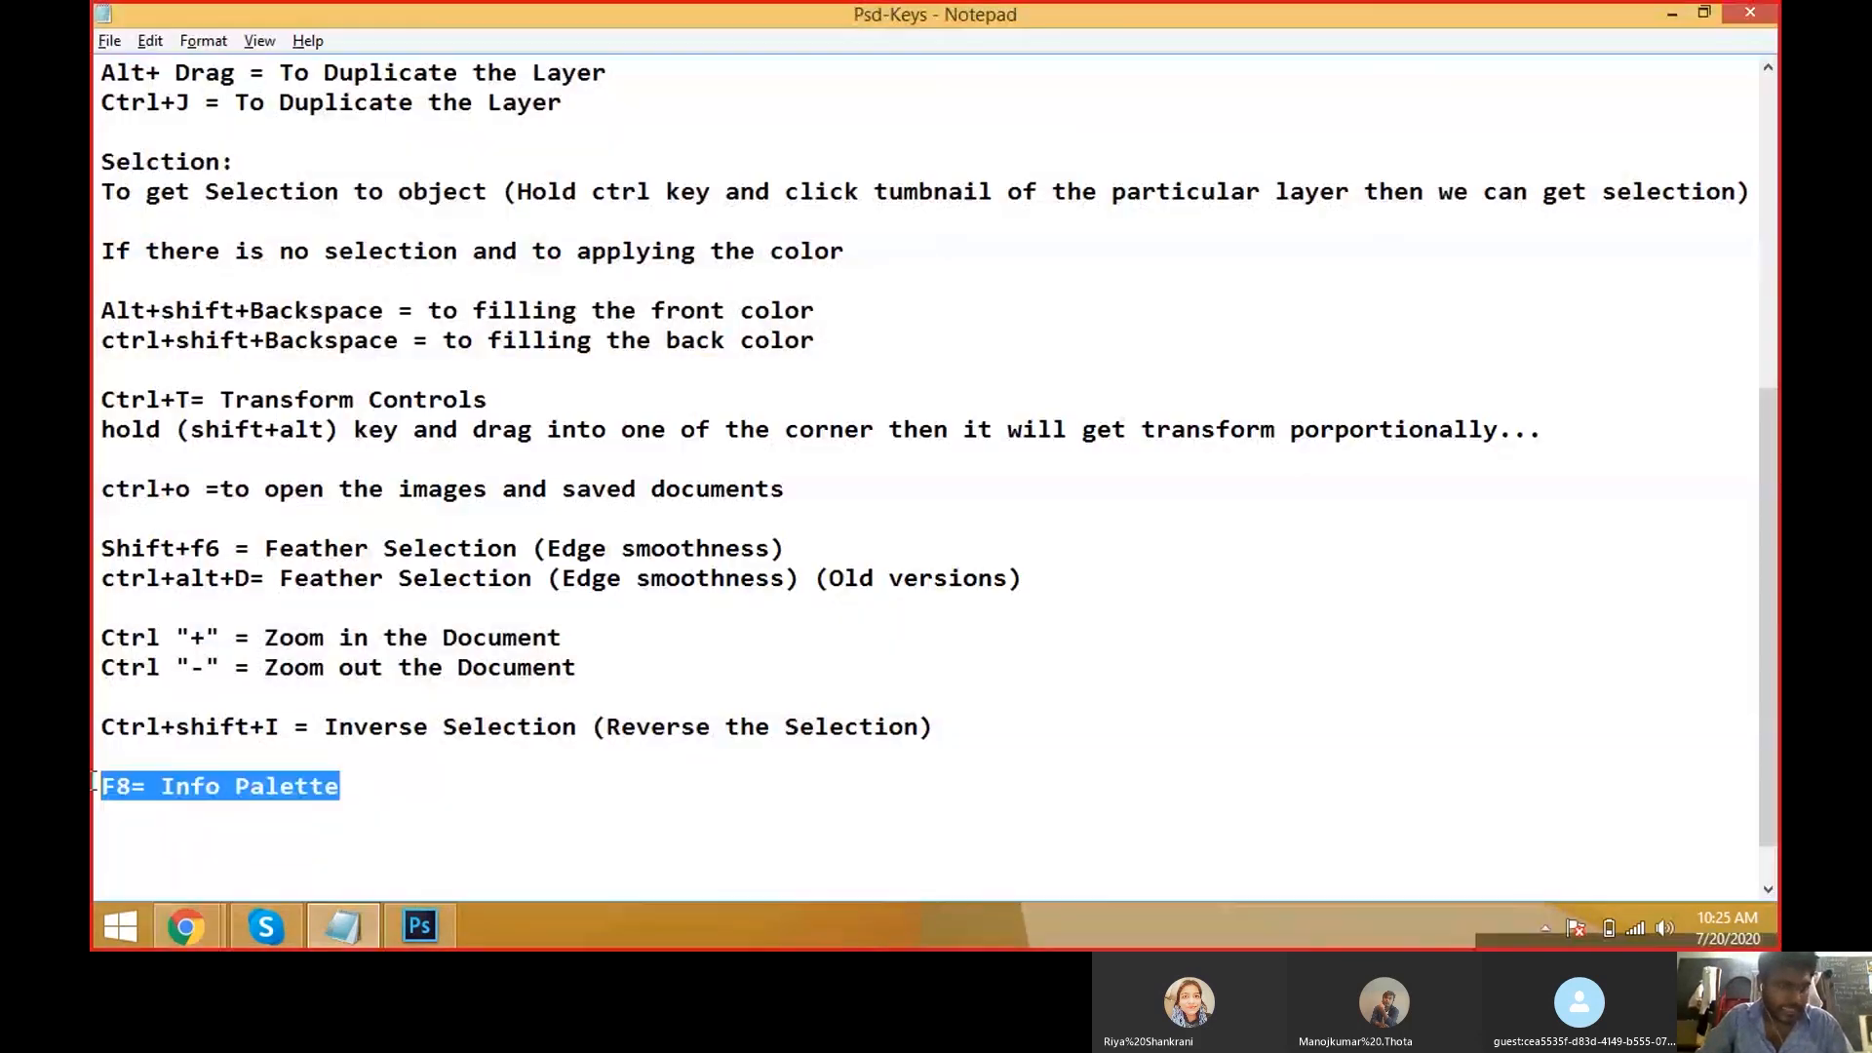
pyautogui.click(686, 673)
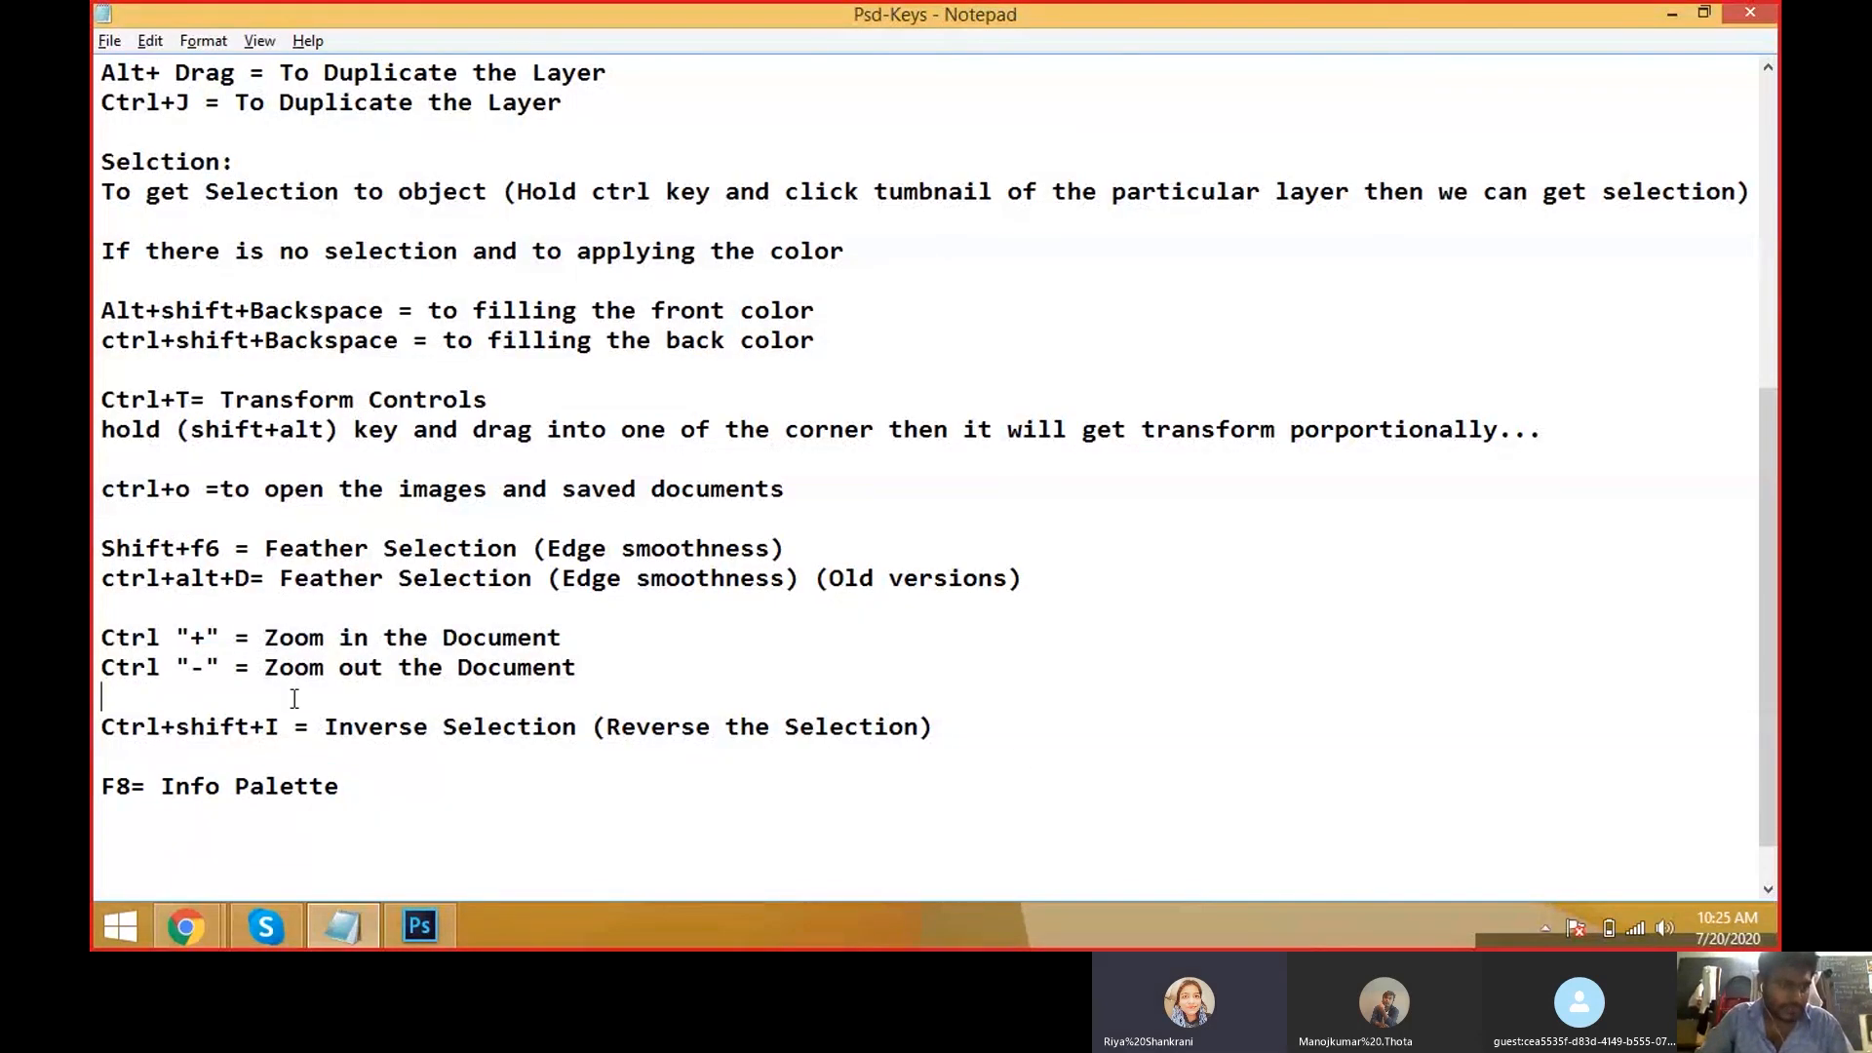
pyautogui.click(161, 699)
pyautogui.moveTo(921, 729); pyautogui.dragTo(168, 704)
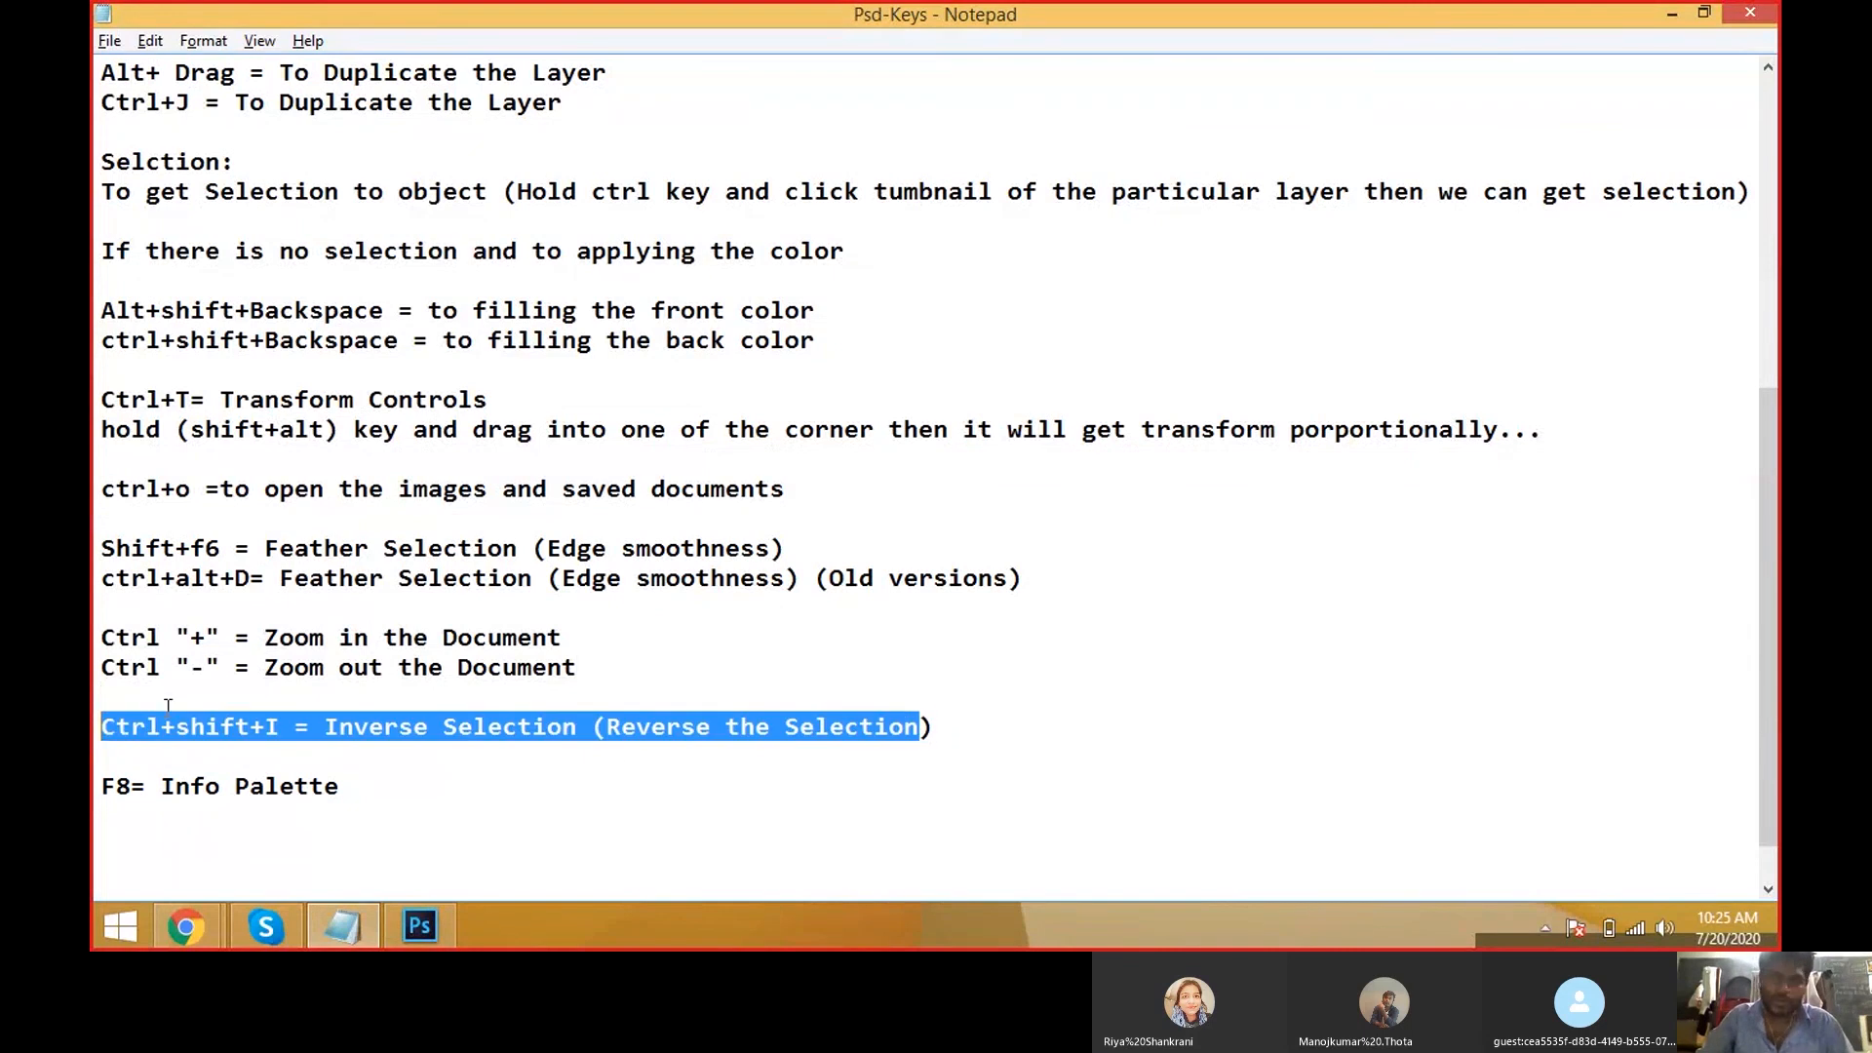
pyautogui.moveTo(635, 666); pyautogui.dragTo(97, 657)
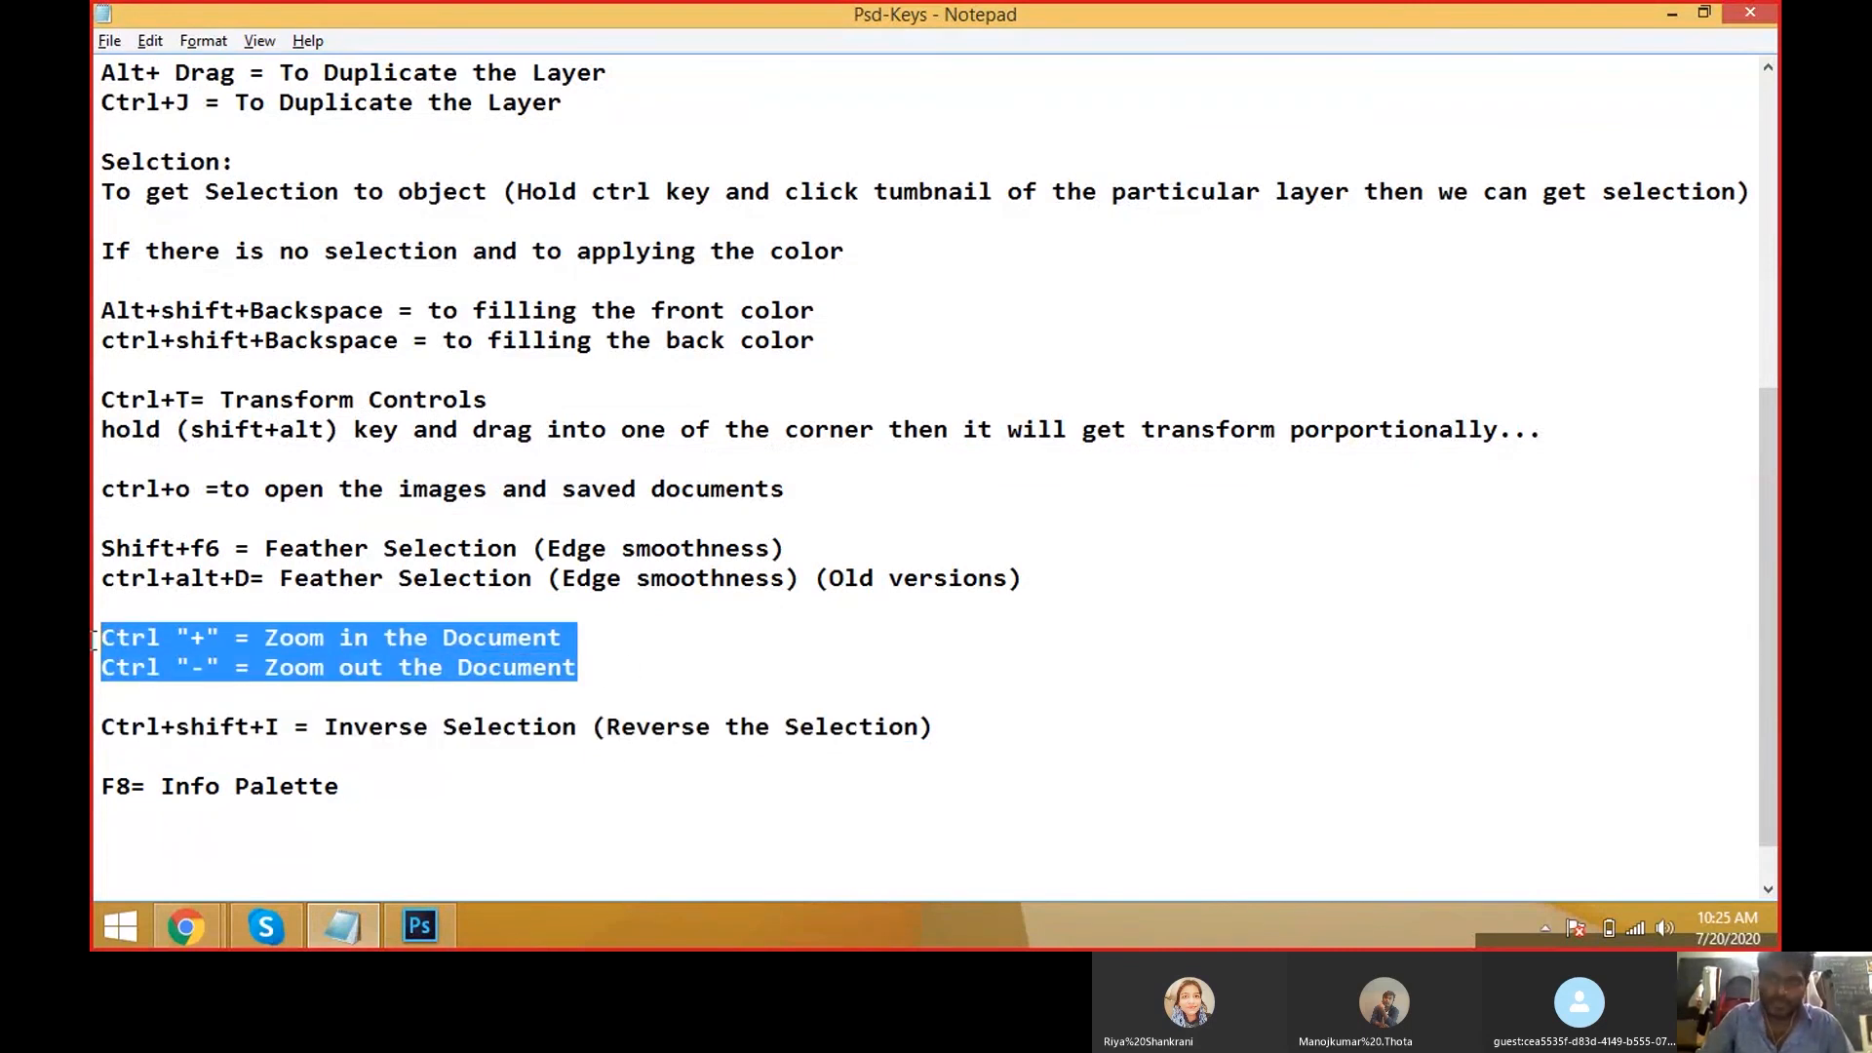